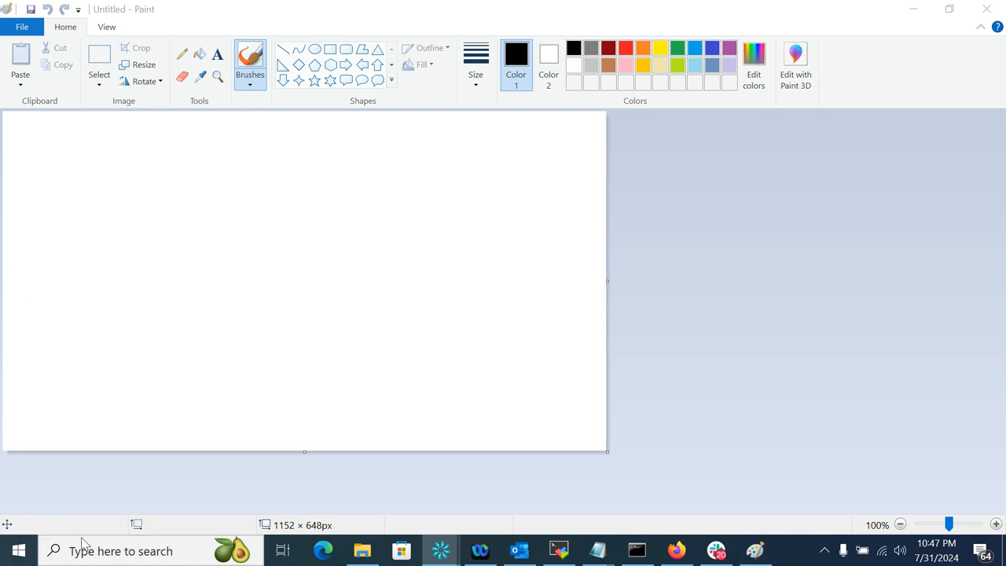
- Draw a black square outline near the top-left corner of the blank canvas
left_click(15, 132)
left_click_drag(16, 133, 12, 189)
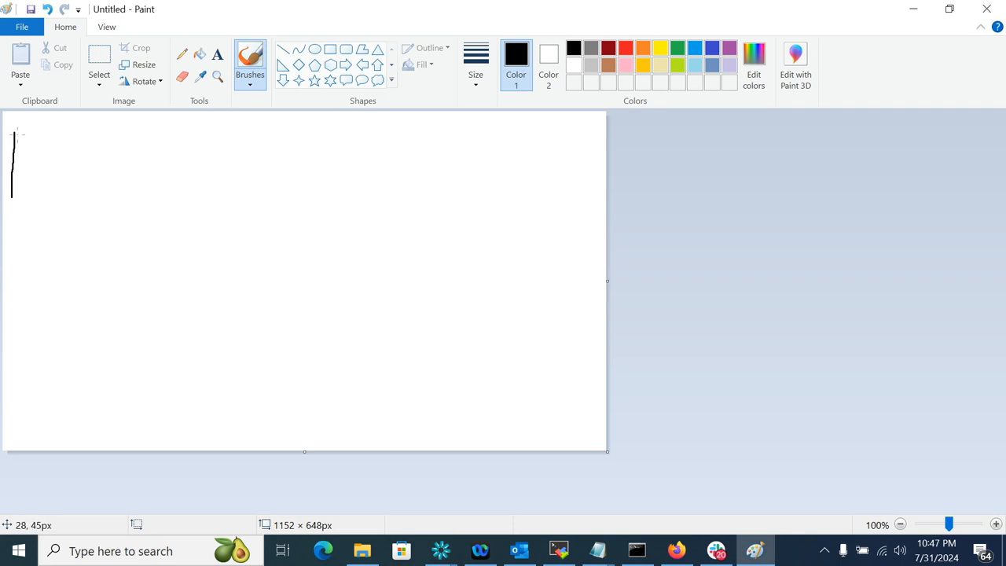
mouse_move(15, 132)
left_mouse_down()
mouse_move(54, 134)
mouse_move(71, 149)
mouse_move(70, 207)
mouse_move(12, 202)
left_mouse_up()
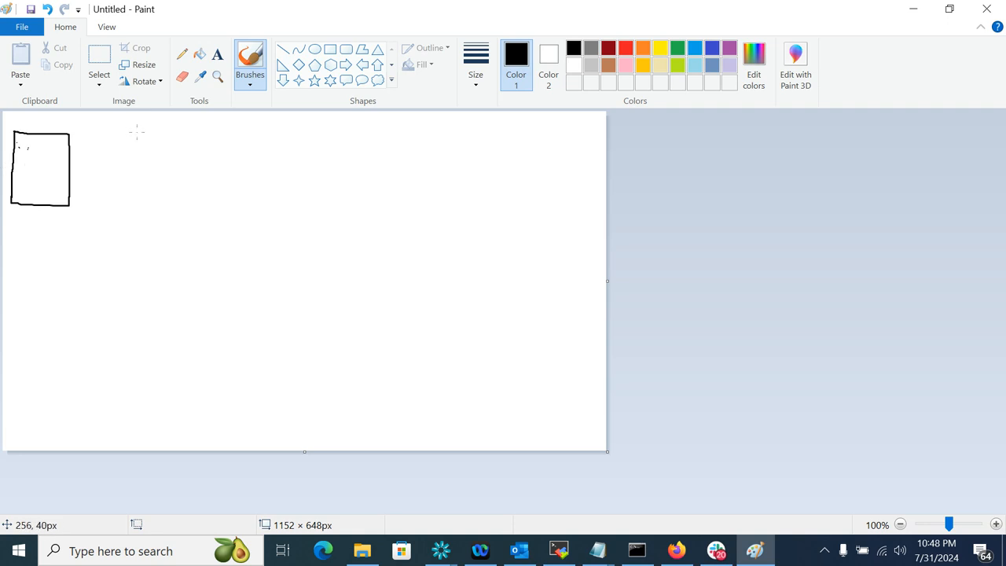
- Draw a large oval to the right of the box, with small marks inside
mouse_move(136, 132)
left_mouse_down()
mouse_move(117, 204)
mouse_move(202, 134)
mouse_move(132, 141)
left_mouse_up()
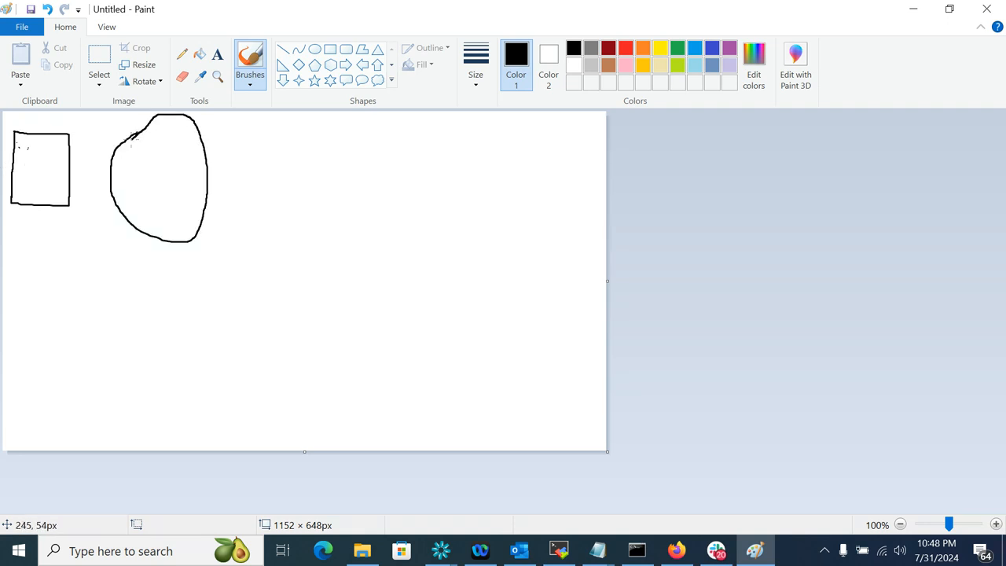
left_click(30, 163)
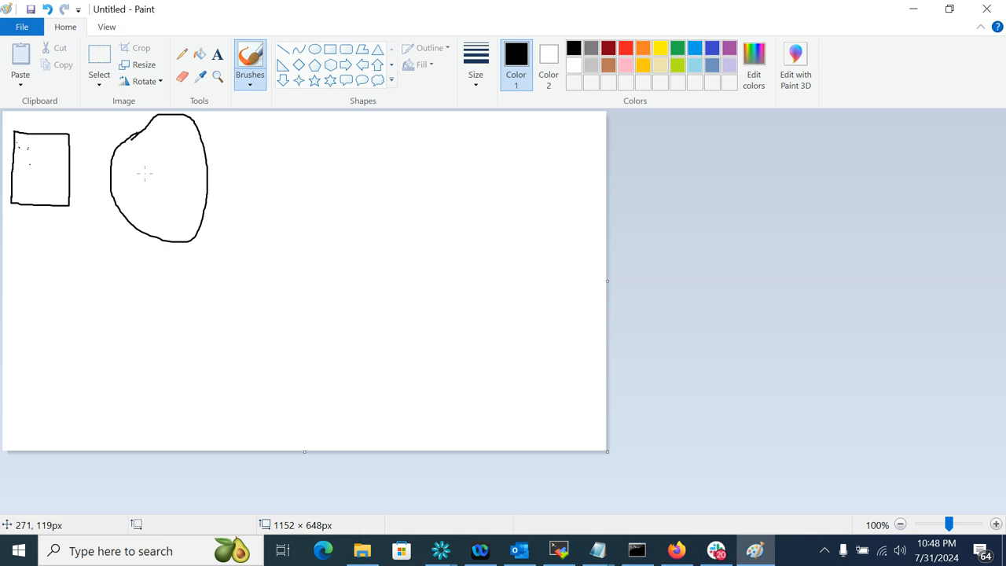
left_click_drag(137, 181, 144, 187)
- Scribble a small dark icon inside the box and draw an arrow from it into the oval
left_click_drag(26, 154, 30, 157)
left_click_drag(22, 156, 25, 162)
left_click_drag(31, 160, 36, 154)
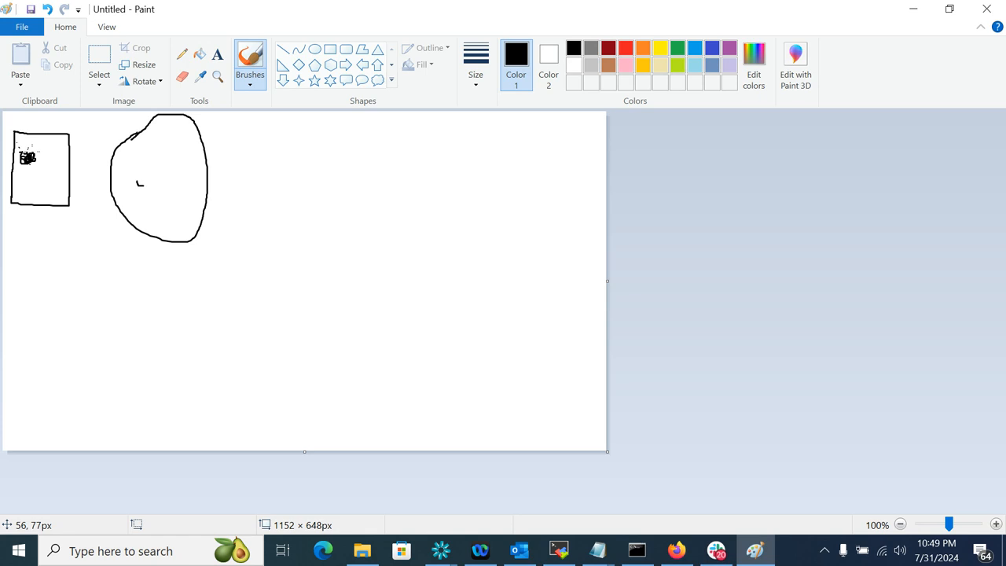
left_click_drag(33, 155, 36, 158)
left_click_drag(22, 163, 28, 160)
mouse_move(25, 162)
left_mouse_down()
mouse_move(198, 172)
mouse_move(159, 161)
mouse_move(170, 167)
mouse_move(155, 175)
left_mouse_up()
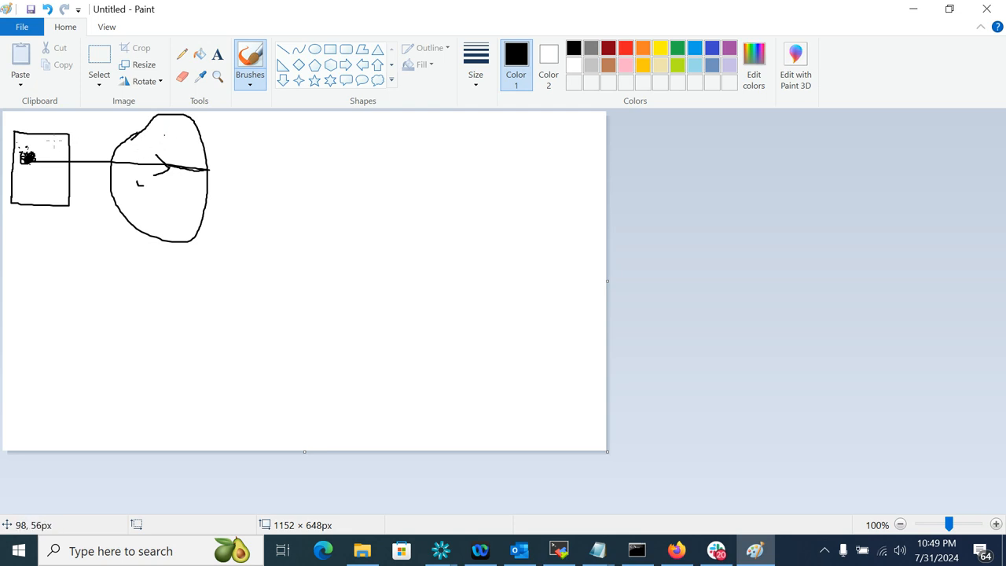
- Extend the box's top-right edge and begin outlining a second, wider oval to the right
left_click_drag(53, 141, 69, 140)
mouse_move(230, 131)
left_mouse_down()
mouse_move(237, 142)
mouse_move(254, 132)
mouse_move(269, 152)
mouse_move(209, 139)
mouse_move(314, 183)
mouse_move(255, 124)
left_mouse_up()
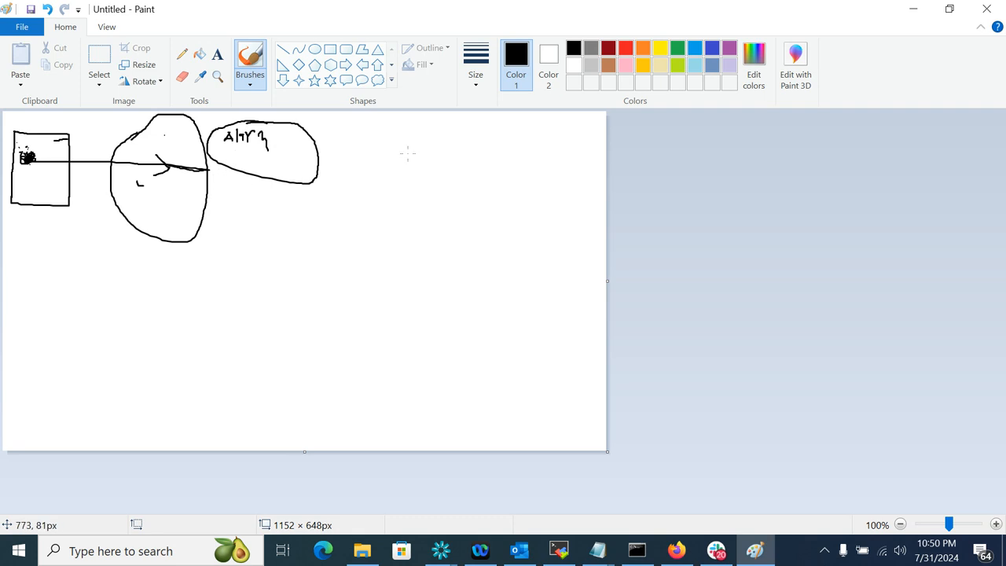
- Draw a new box on the right labelled SNS, underline it, and link it to a blob
left_click_drag(371, 141, 368, 197)
mouse_move(371, 140)
left_mouse_down()
mouse_move(510, 139)
mouse_move(463, 173)
mouse_move(463, 195)
mouse_move(372, 191)
left_mouse_up()
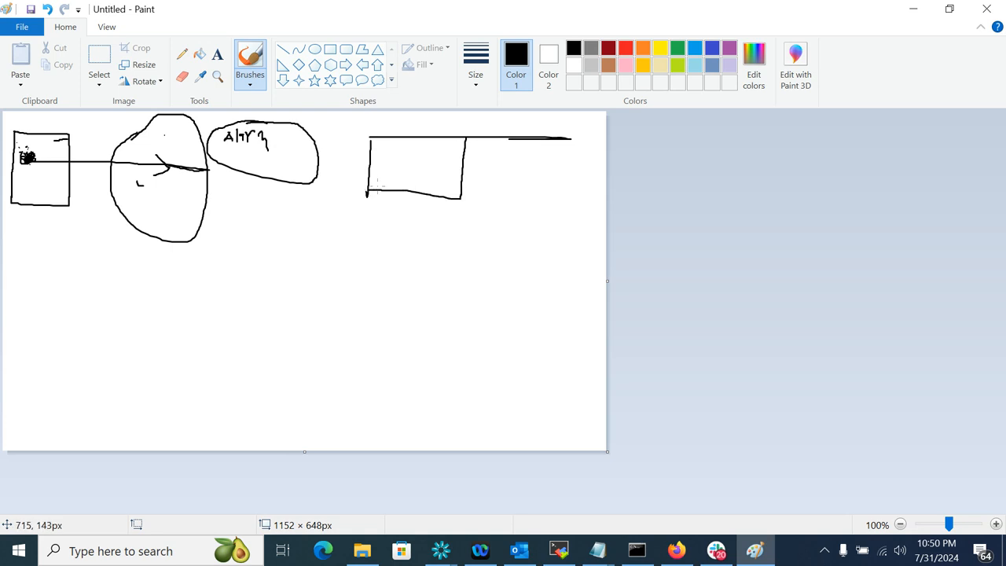
mouse_move(392, 150)
left_mouse_down()
mouse_move(381, 150)
mouse_move(384, 161)
mouse_move(399, 162)
mouse_move(414, 143)
mouse_move(429, 162)
mouse_move(421, 165)
left_mouse_up()
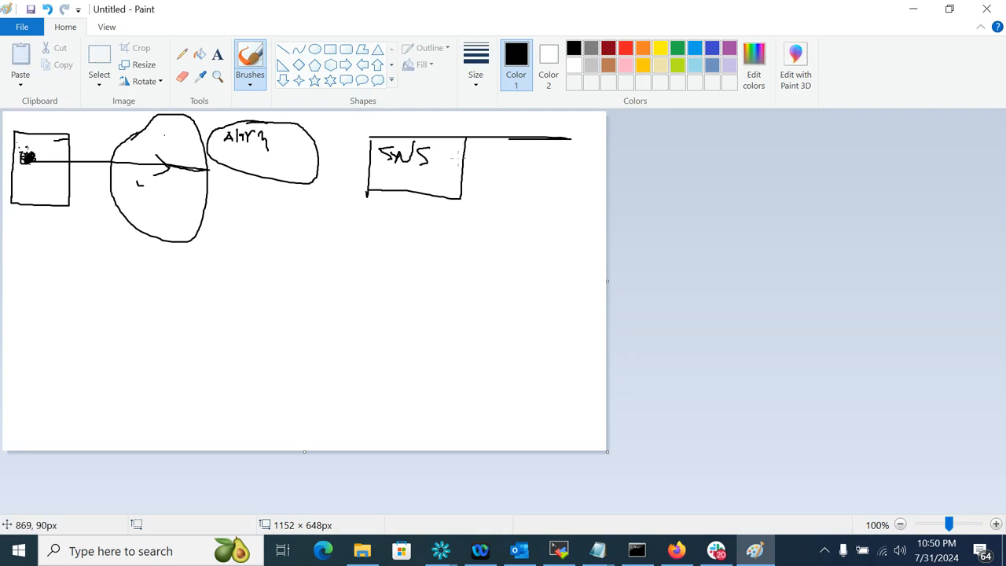
mouse_move(449, 166)
left_mouse_down()
mouse_move(533, 170)
mouse_move(542, 217)
mouse_move(604, 174)
mouse_move(574, 147)
mouse_move(541, 151)
left_mouse_up()
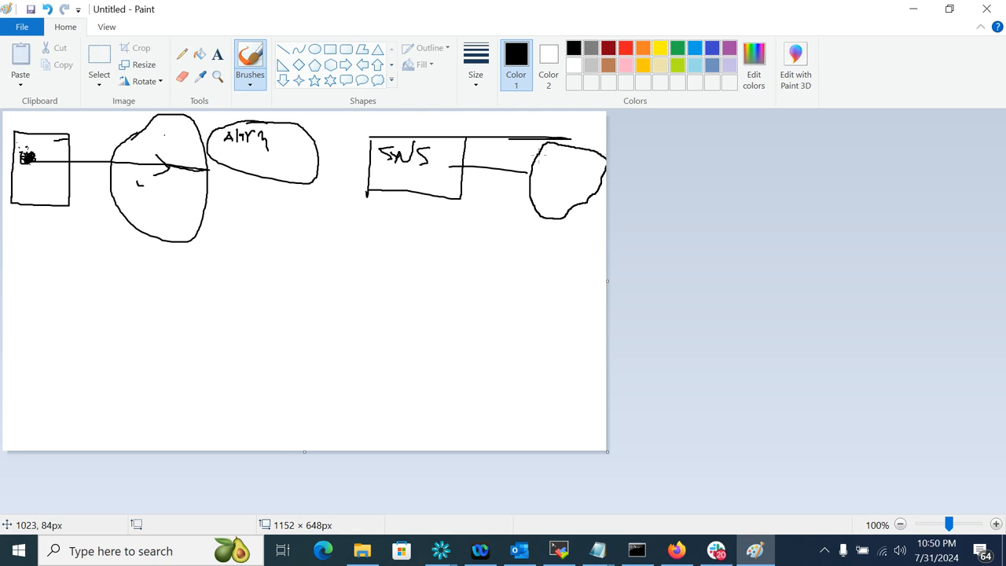
left_click_drag(367, 164, 431, 164)
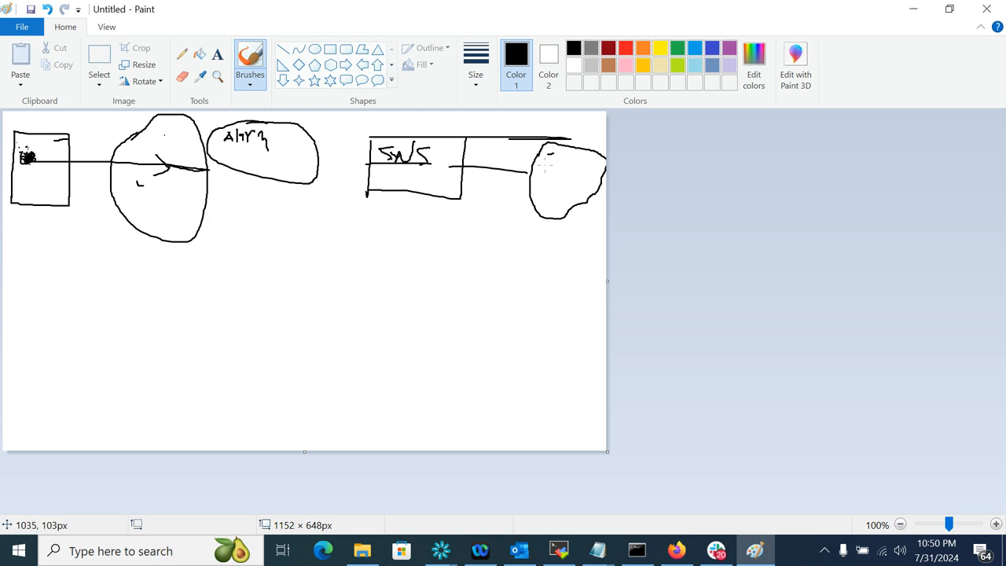
- Mark the right blob, draw a line down from the labelled oval, and add a flat box below
mouse_move(545, 166)
left_mouse_down()
mouse_move(559, 165)
mouse_move(565, 178)
left_mouse_up()
mouse_move(251, 162)
left_mouse_down()
mouse_move(252, 281)
mouse_move(259, 265)
mouse_move(239, 266)
left_mouse_up()
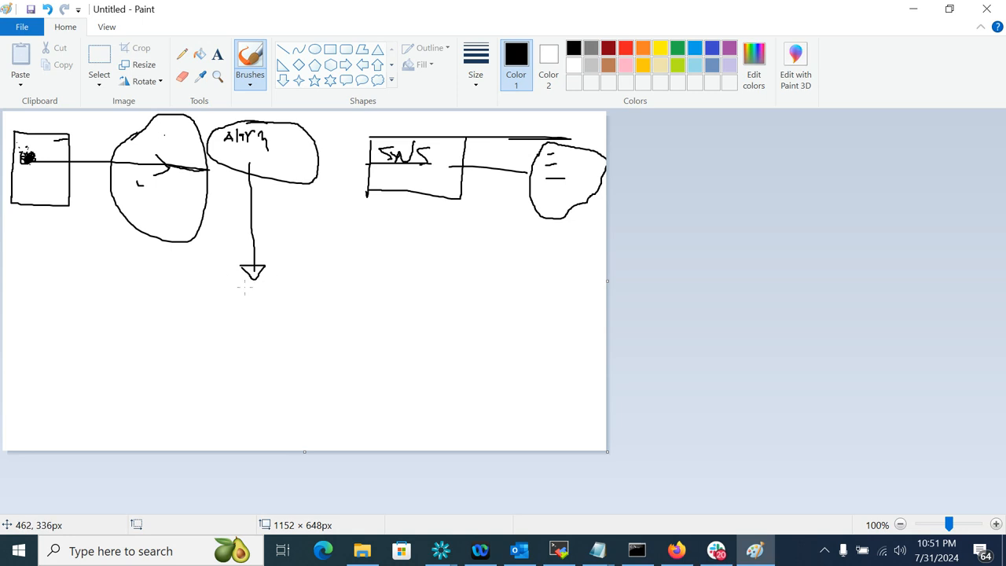
mouse_move(232, 287)
left_mouse_down()
mouse_move(359, 292)
mouse_move(356, 315)
mouse_move(210, 297)
mouse_move(265, 290)
left_mouse_up()
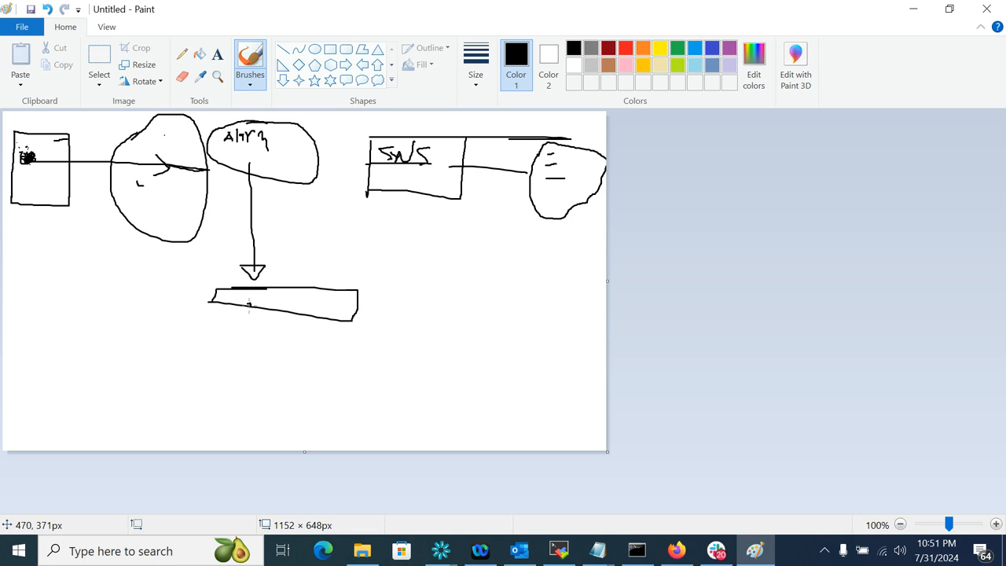
- Draw four stacked horizontal lines at lower right and close them into a shape reaching the canvas edge
left_click_drag(479, 293, 552, 294)
left_click_drag(478, 307, 564, 308)
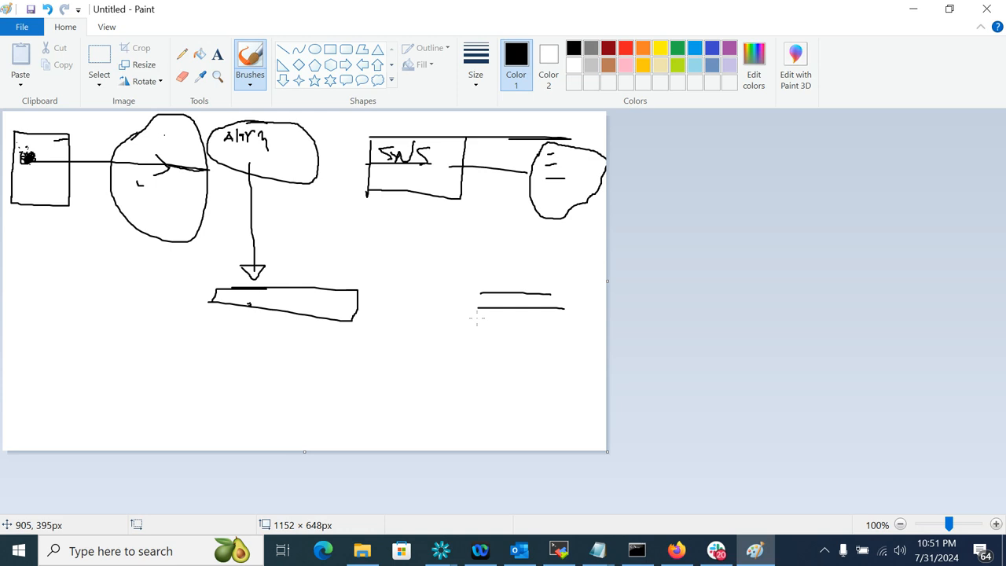
left_click_drag(477, 318, 574, 318)
left_click_drag(475, 337, 568, 338)
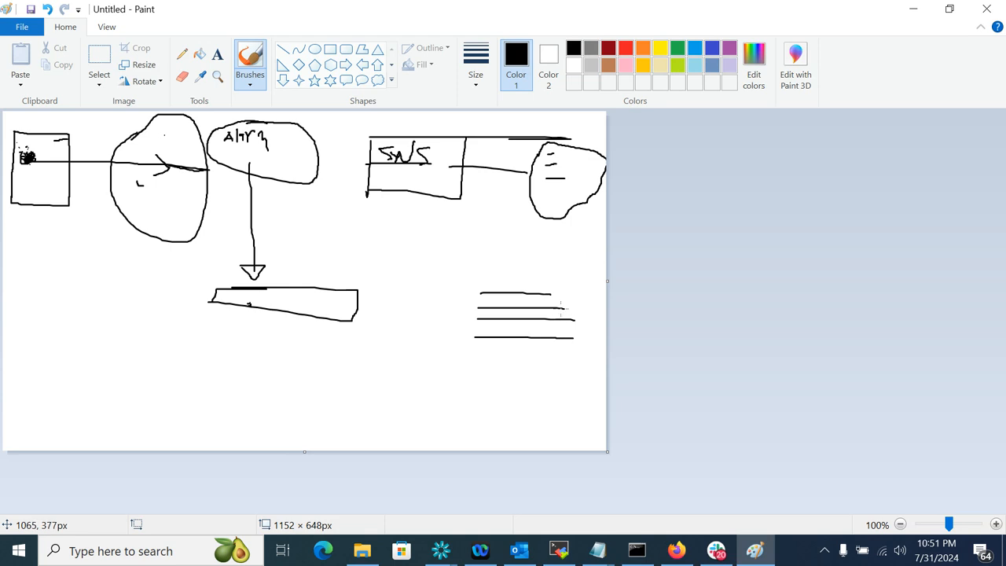
mouse_move(562, 309)
left_mouse_down()
mouse_move(576, 309)
mouse_move(565, 299)
left_mouse_up()
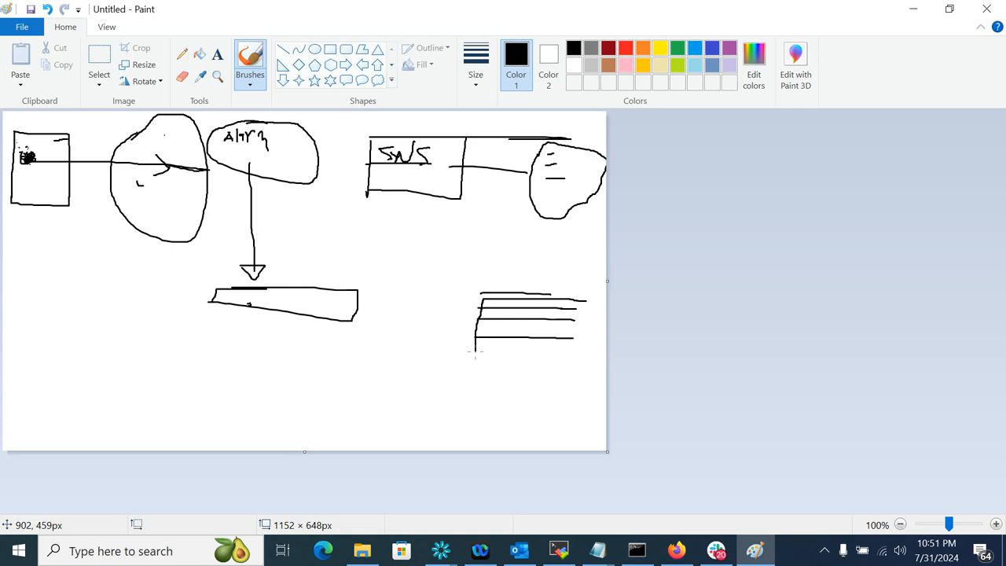
left_click_drag(476, 352, 602, 305)
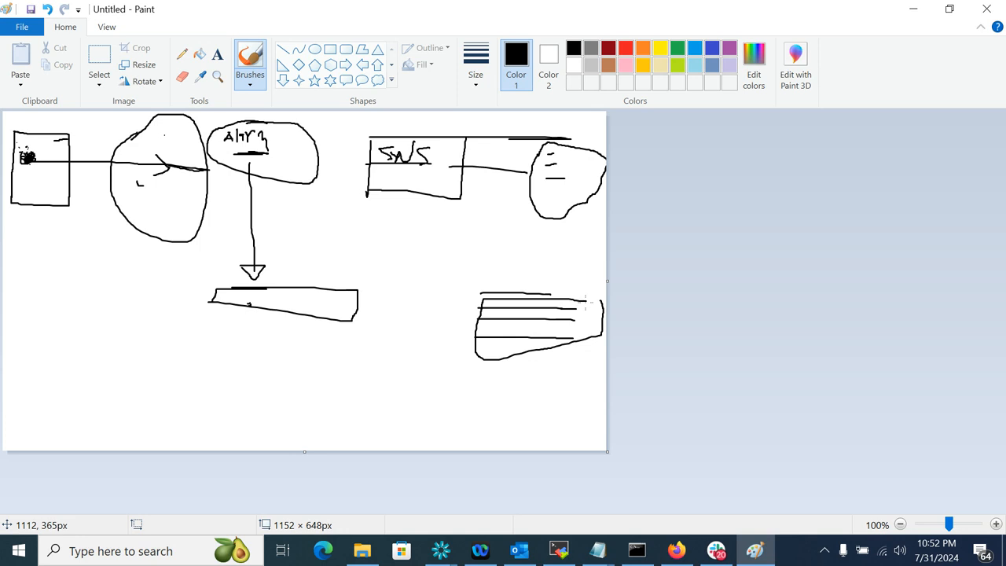
left_click_drag(584, 303, 617, 302)
left_click_drag(482, 294, 612, 304)
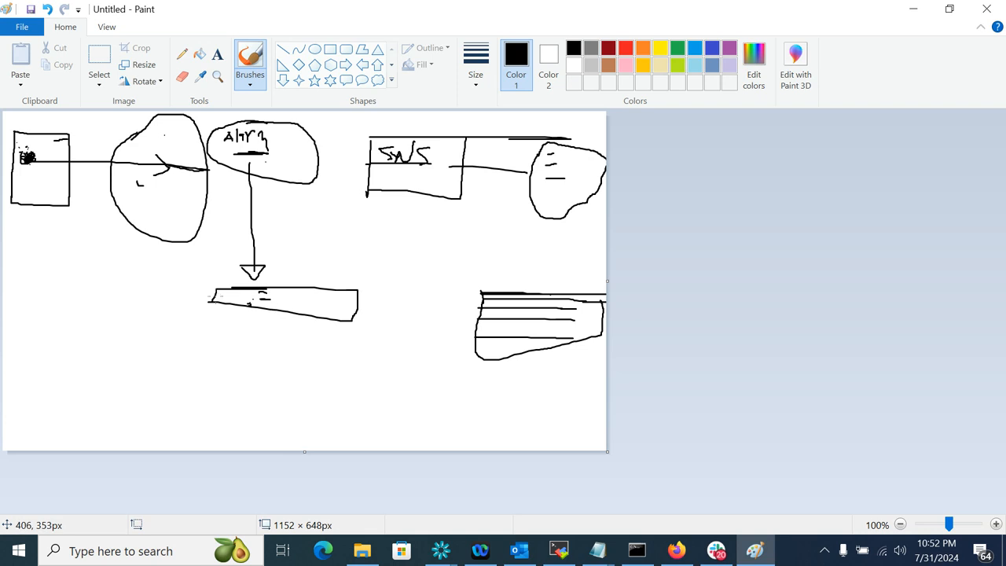
- Draw a line from the lower box toward the left box, add a Z mark inside it, and minimize Paint
left_click_drag(217, 297, 82, 202)
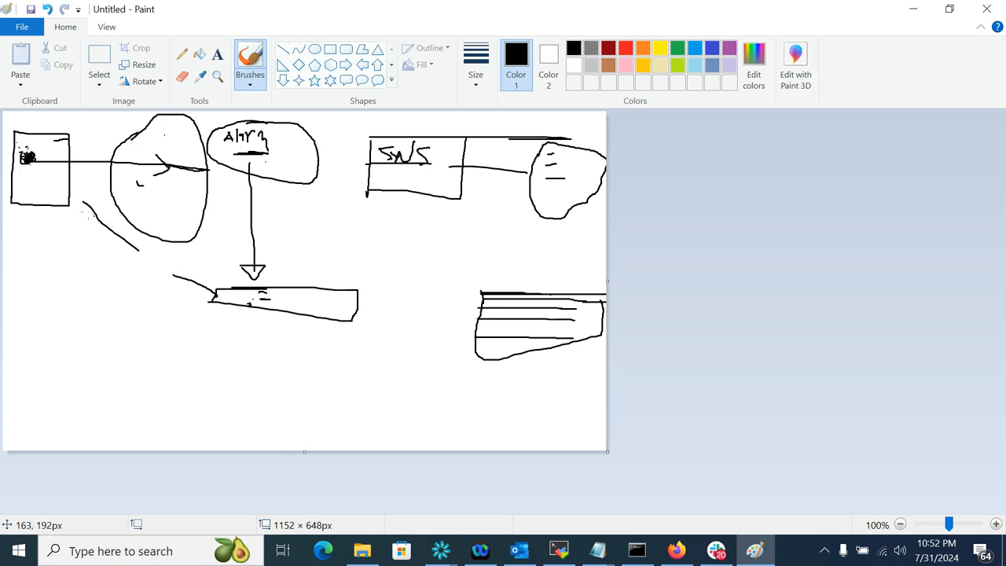
left_click_drag(11, 173, 22, 184)
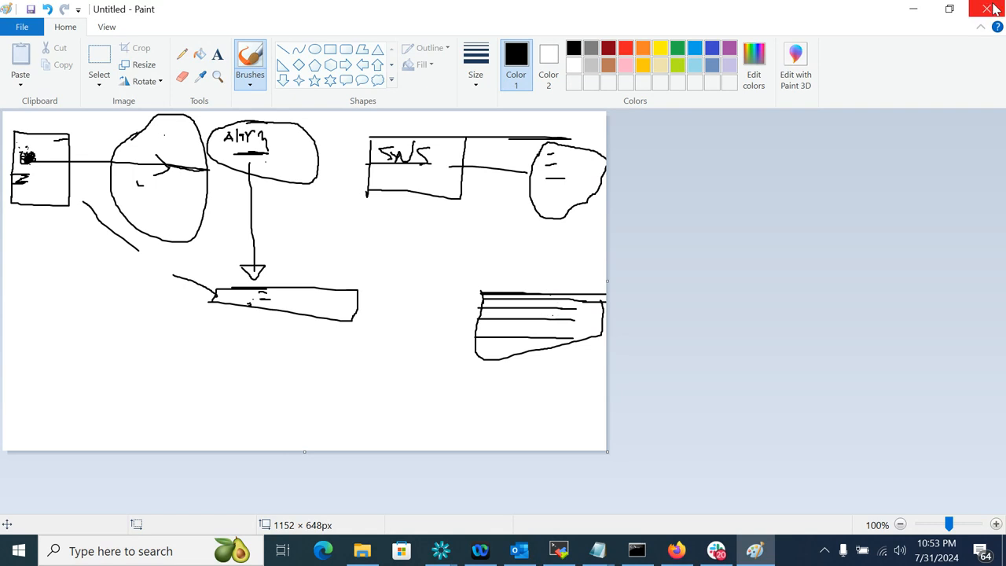
left_click(912, 10)
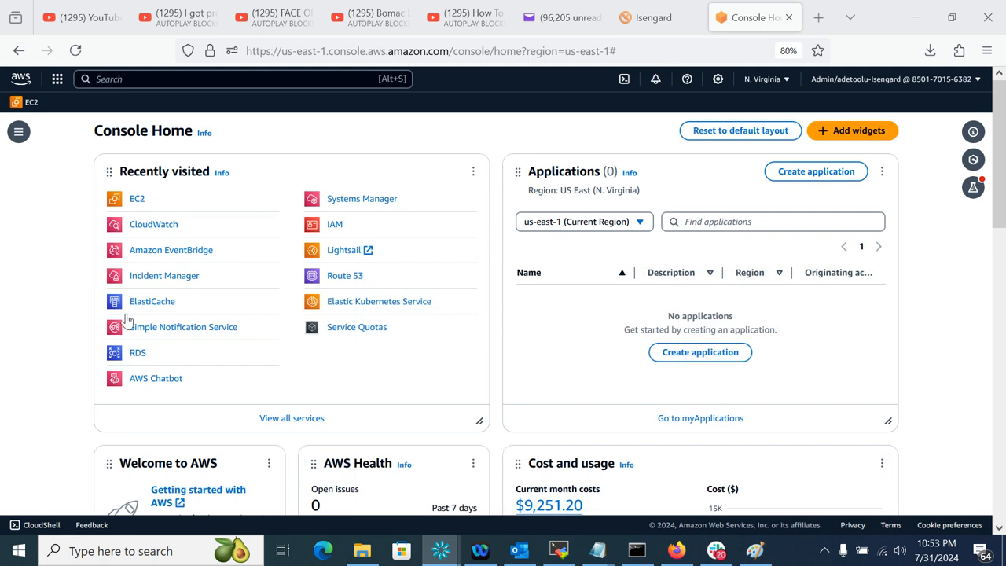
- Go from Recently visited EC2 to the Instances list and start launching a new instance
left_click(134, 201)
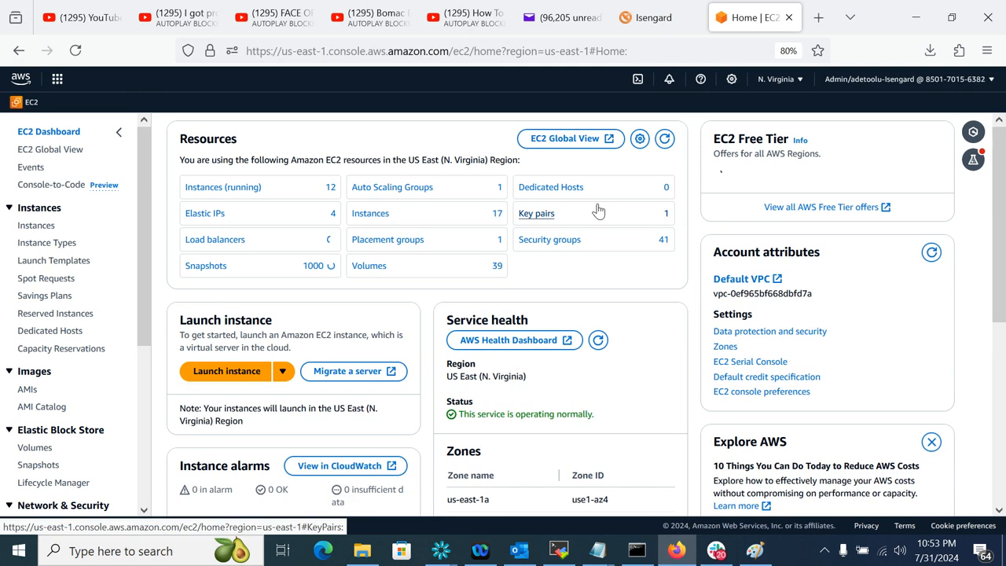
left_click(32, 226)
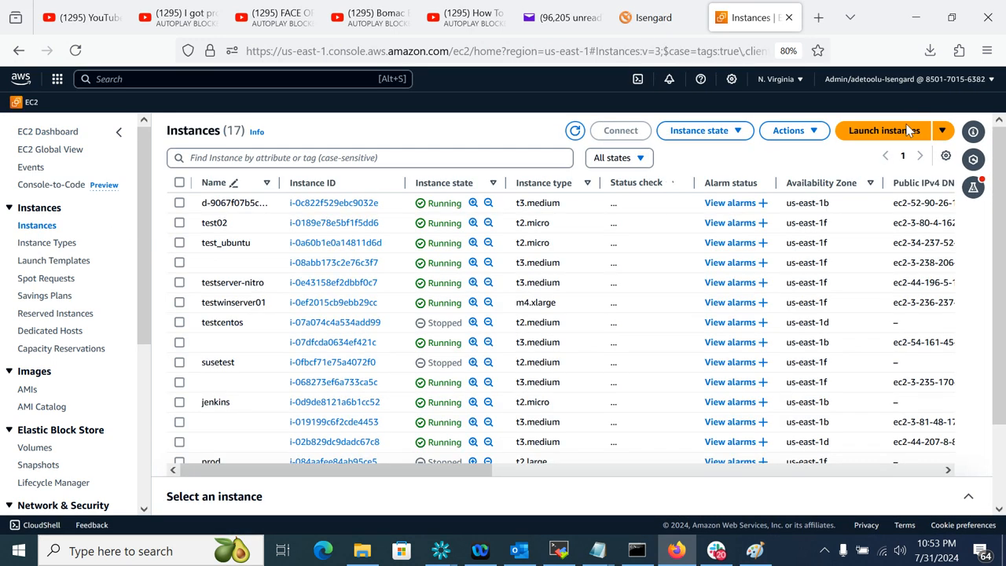
left_click(908, 130)
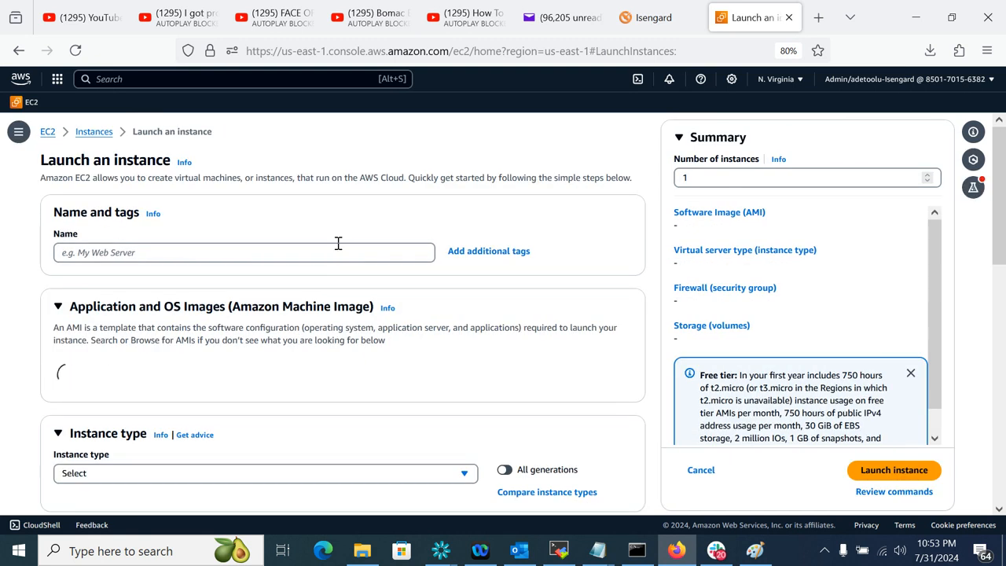
- Enter 'testmoni' as the beginning of the new instance's name
left_click(338, 243)
type("t")
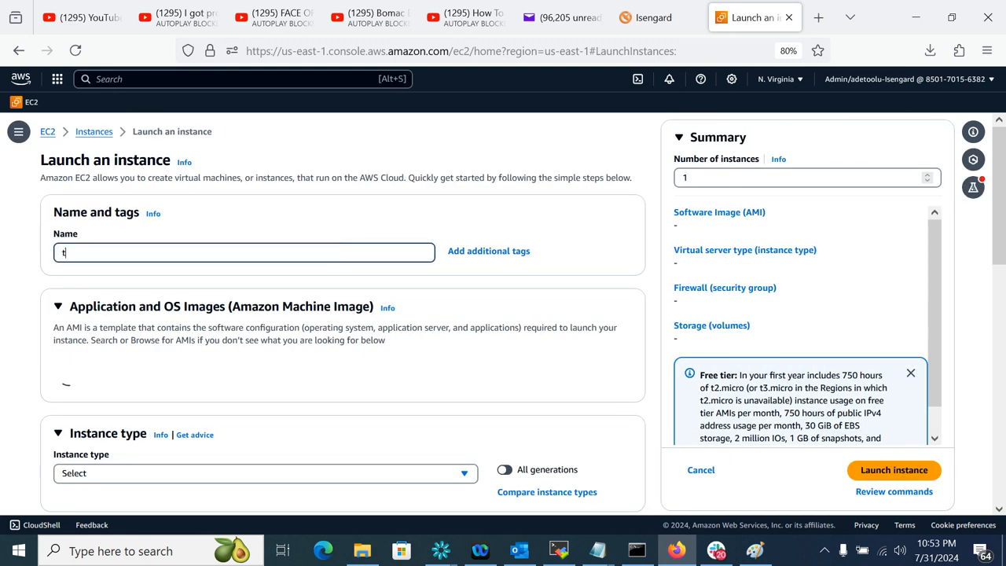
type("est")
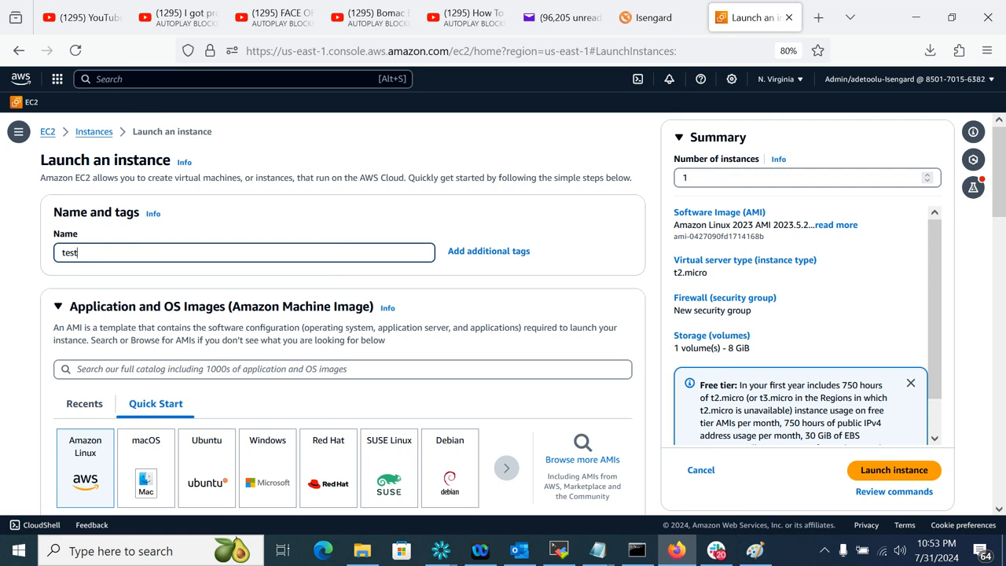
type("monitoring01")
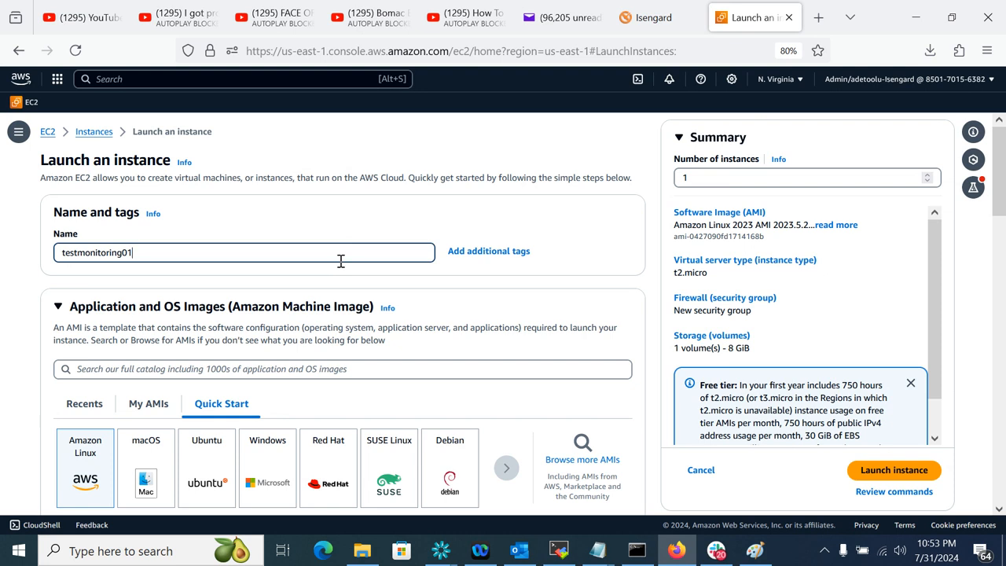
- Select the Red Hat Enterprise Linux 9 AMI after briefly switching to Amazon Linux and confirming changes
scroll(341, 261, "down", 3)
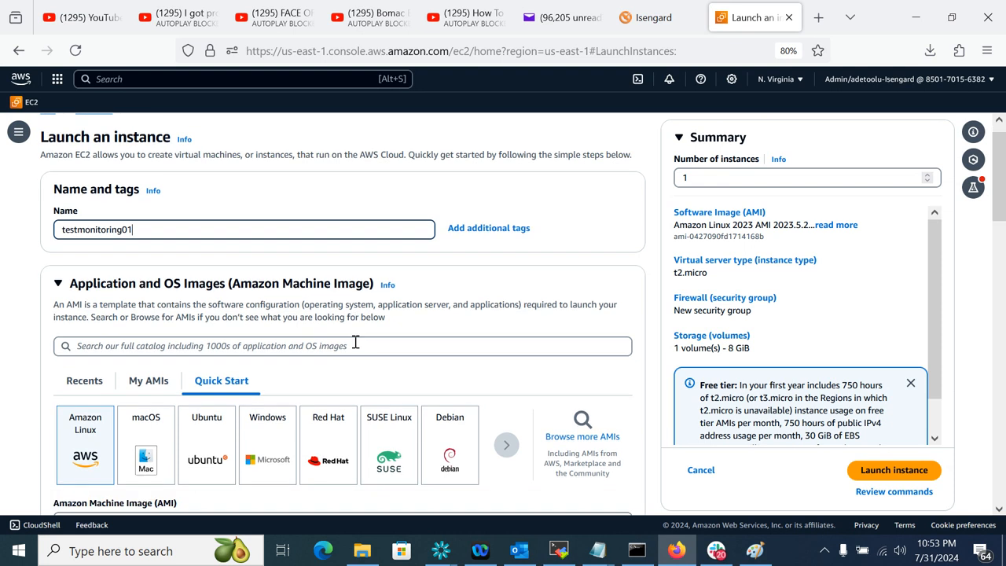
left_click(341, 335)
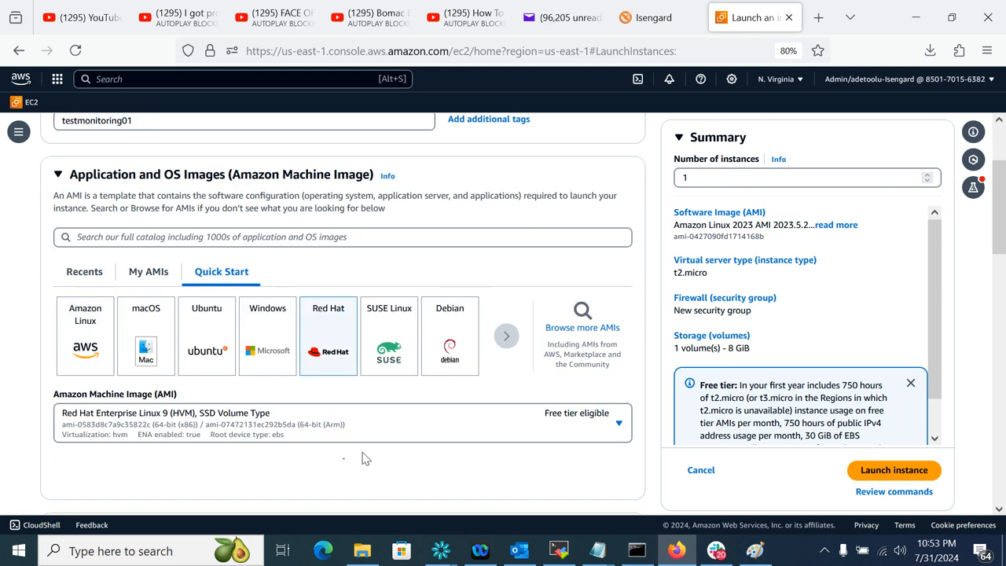
scroll(357, 462, "down", 2)
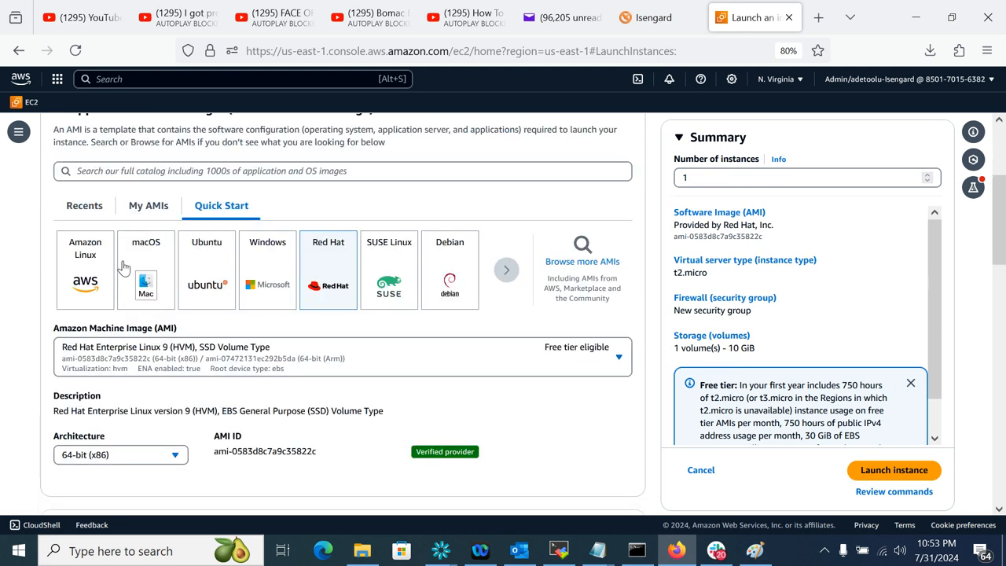
left_click(76, 269)
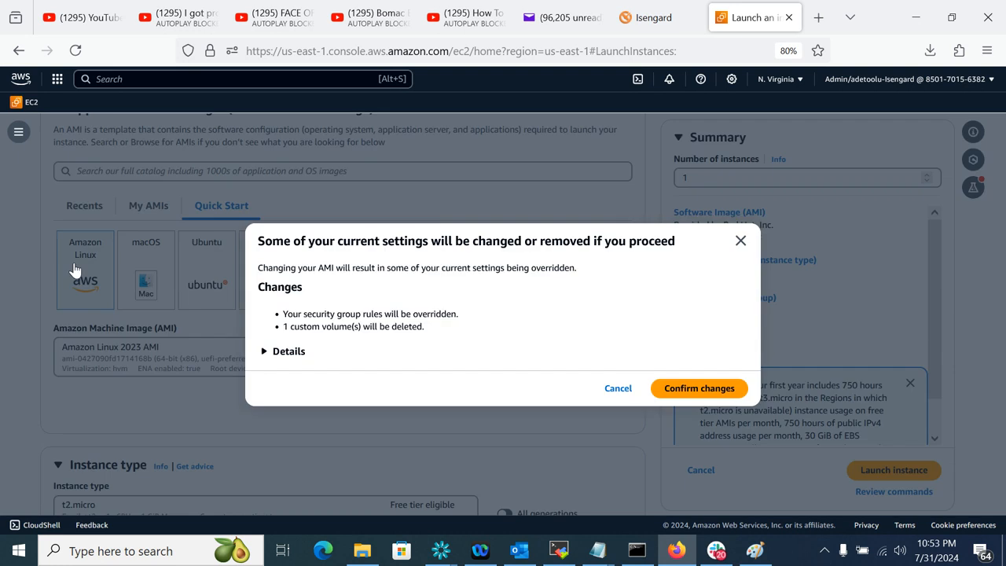
left_click(683, 397)
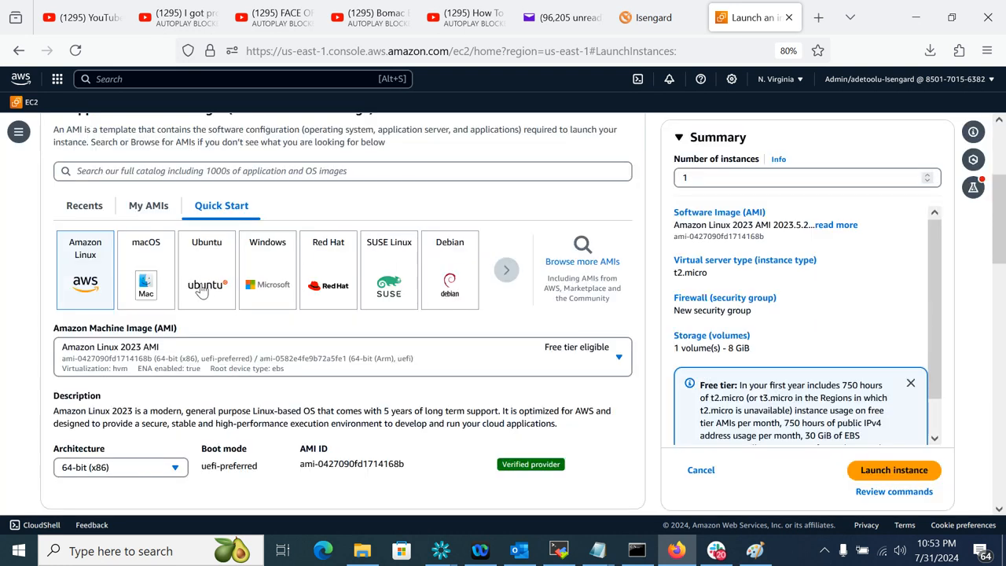
left_click(323, 259)
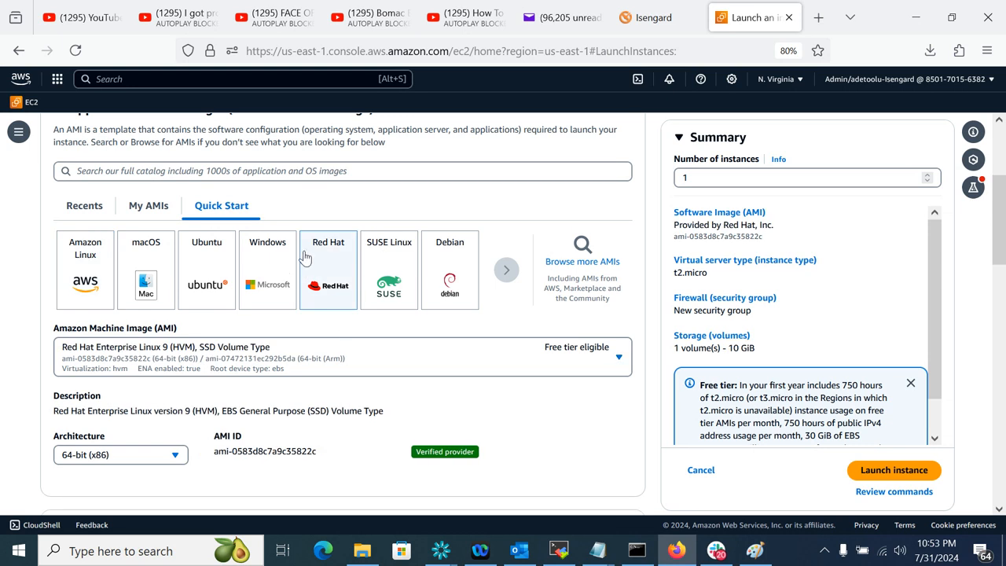
scroll(271, 393, "down", 3)
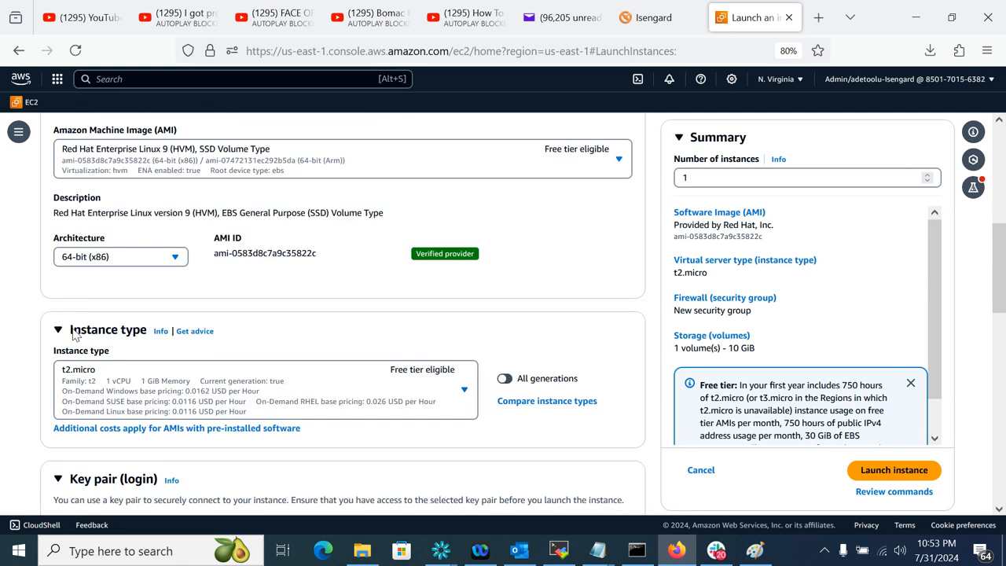
- Choose myrsakey as the key pair name under Key pair (login)
scroll(167, 454, "up", 3)
scroll(167, 469, "down", 1)
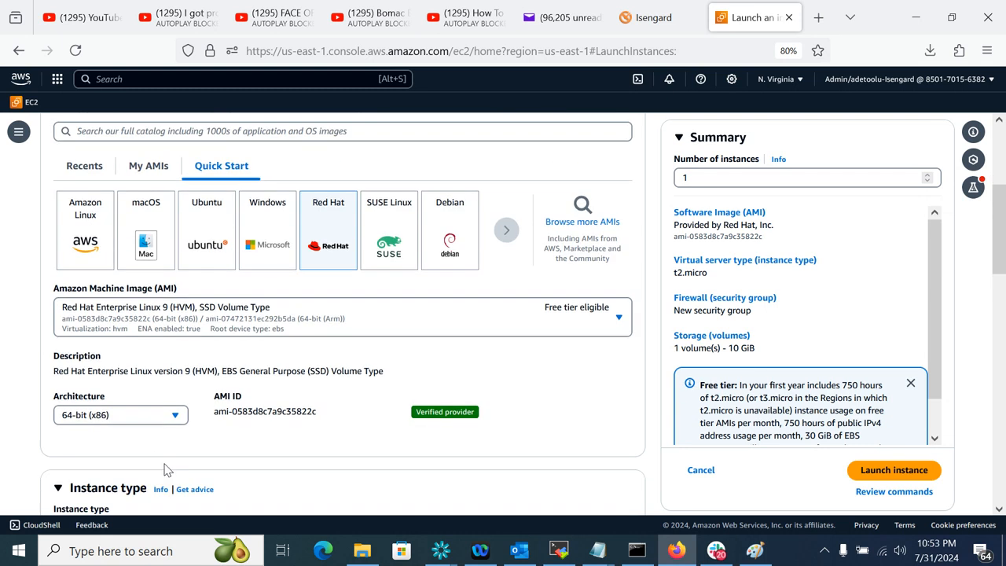
scroll(167, 470, "down", 3)
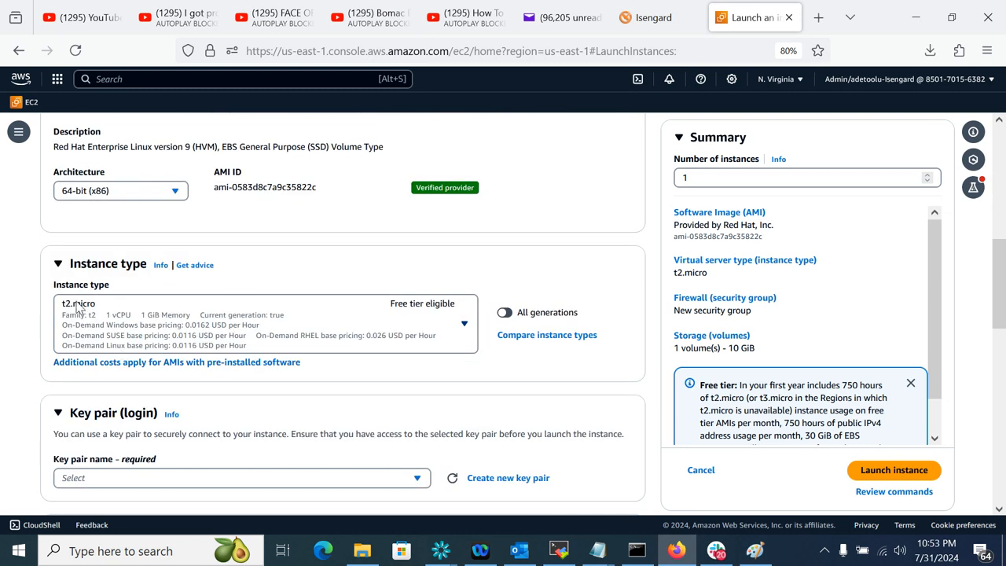
scroll(344, 354, "down", 2)
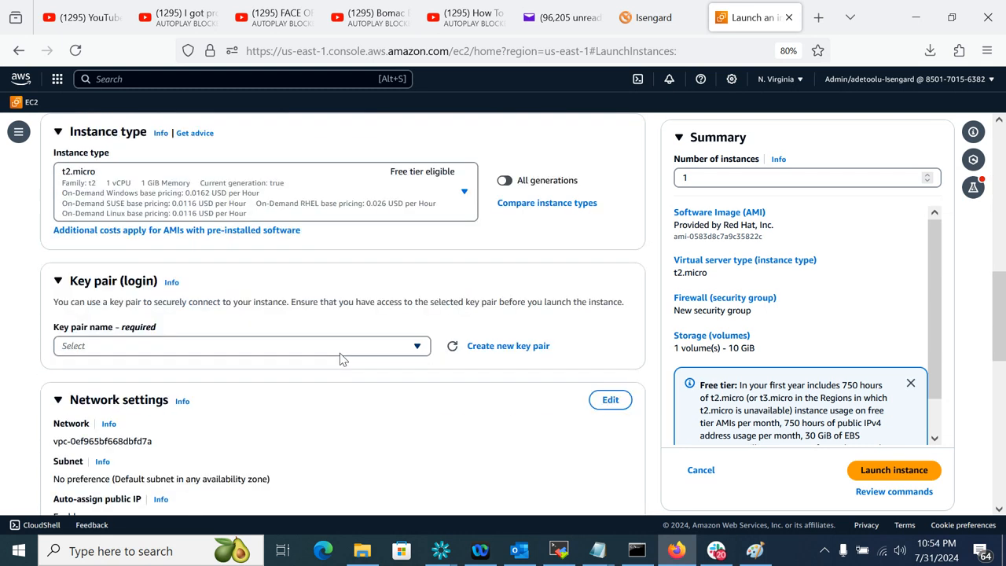
left_click(278, 346)
left_click(218, 416)
scroll(232, 384, "down", 2)
- Edit network settings to use Production-US-East-1-vpc with the public1-us-east-1b subnet
left_click(607, 268)
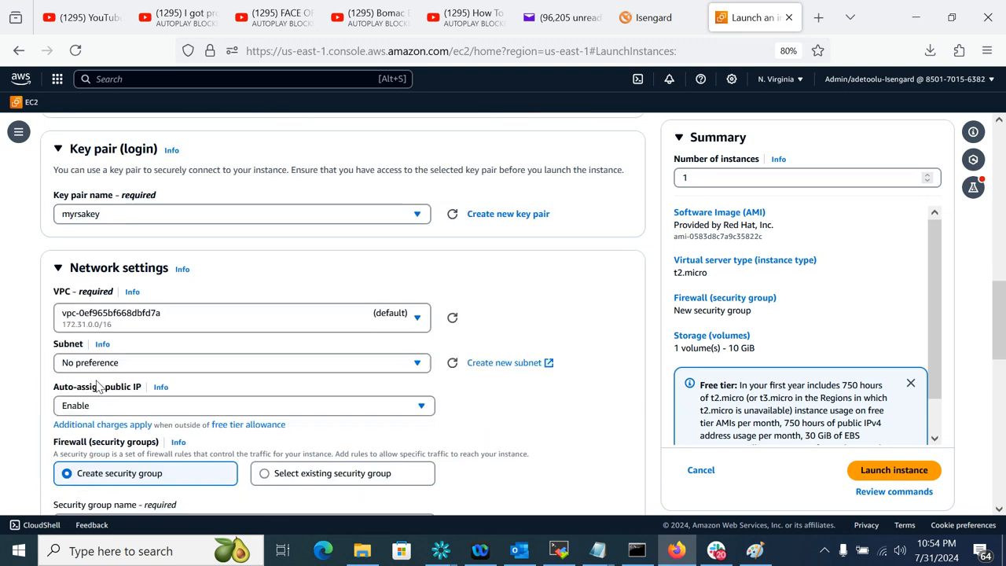
left_click(161, 324)
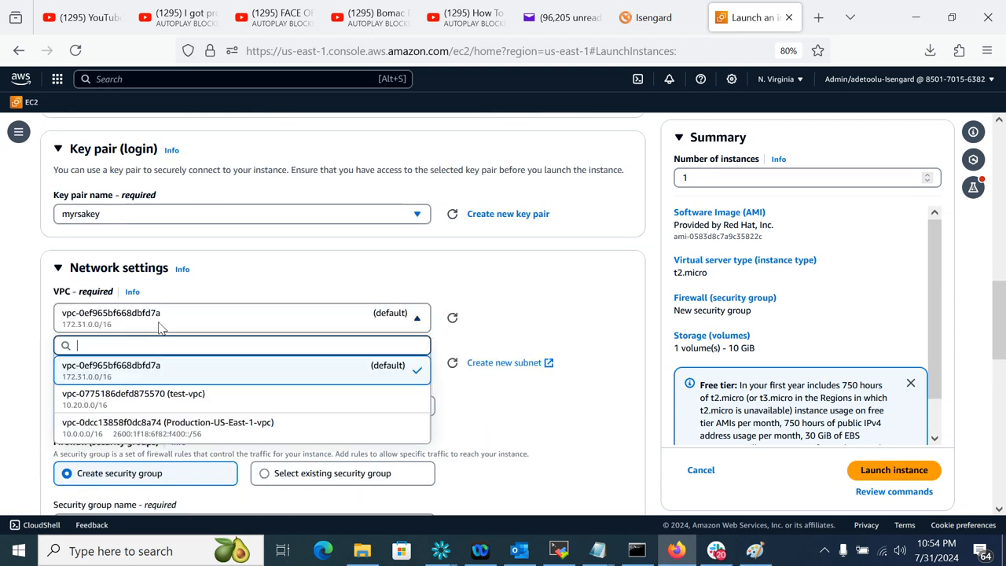
left_click(184, 429)
scroll(315, 256, "down", 2)
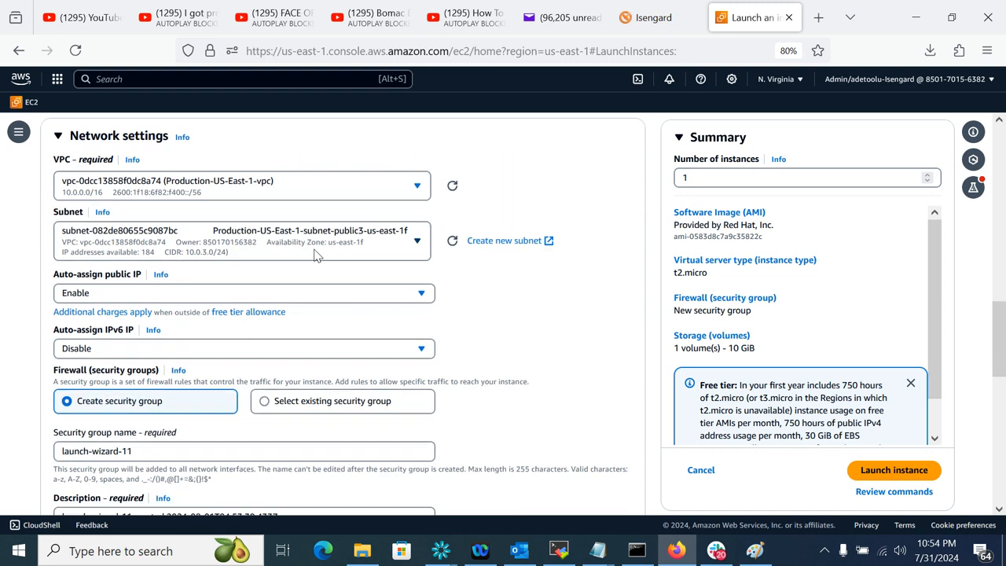
left_click(318, 237)
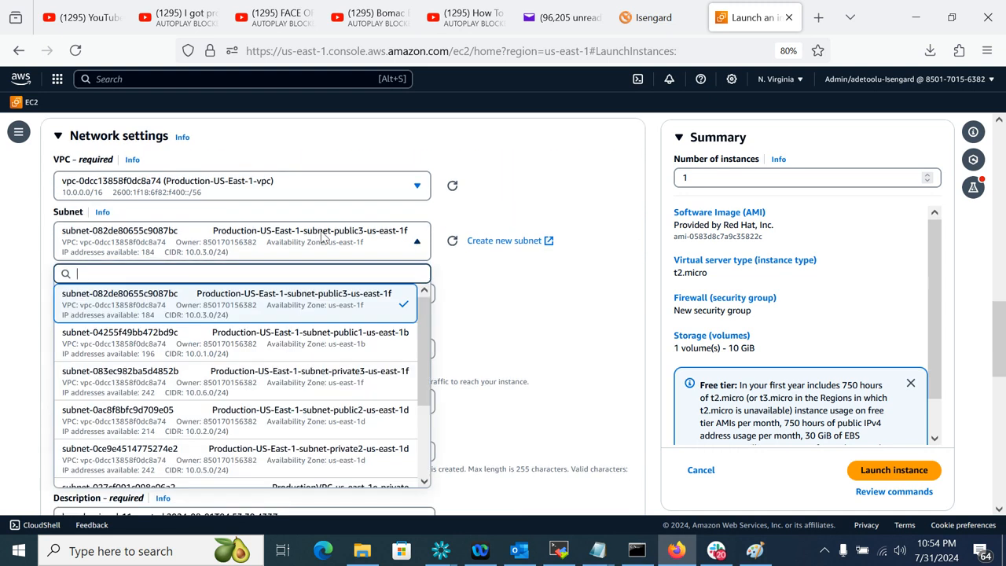
left_click(306, 352)
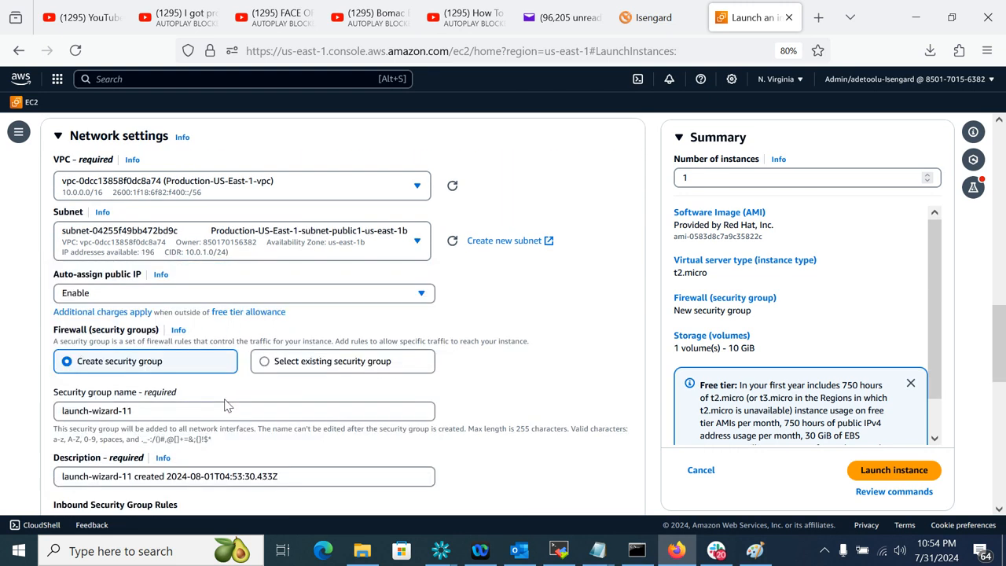
- Attach the existing WebServers-SG security group, found by searching 'web'
left_click(311, 361)
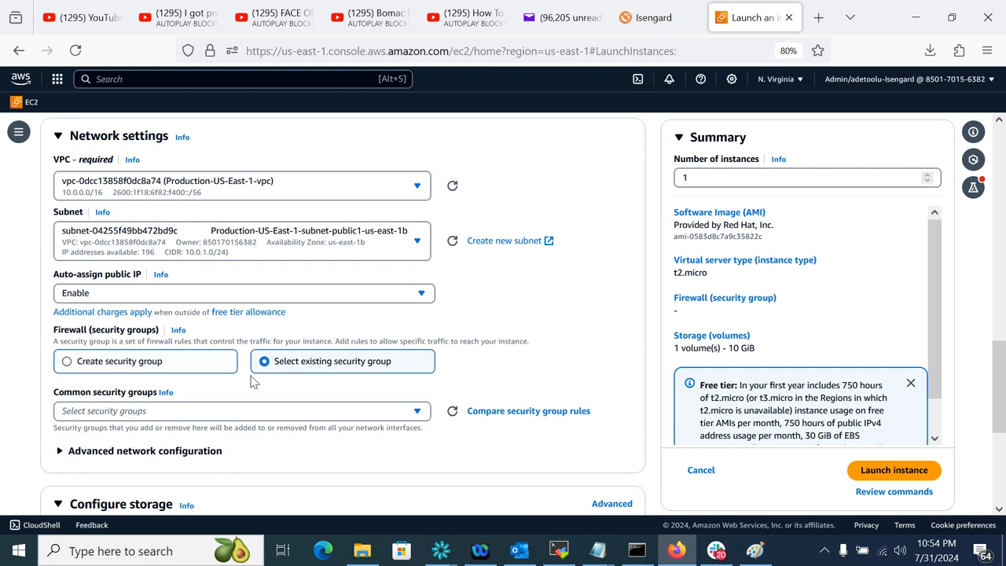
left_click(110, 415)
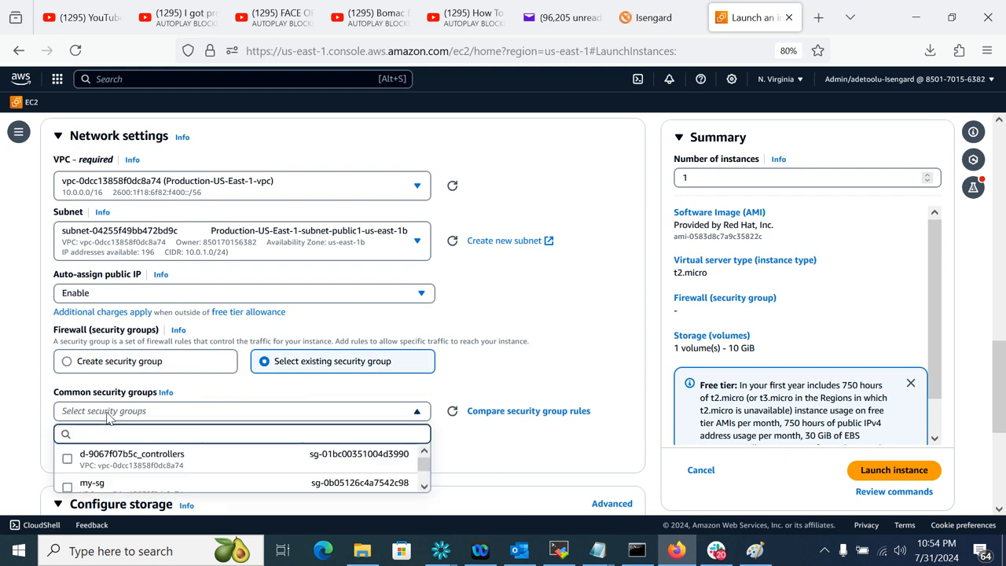
type("web")
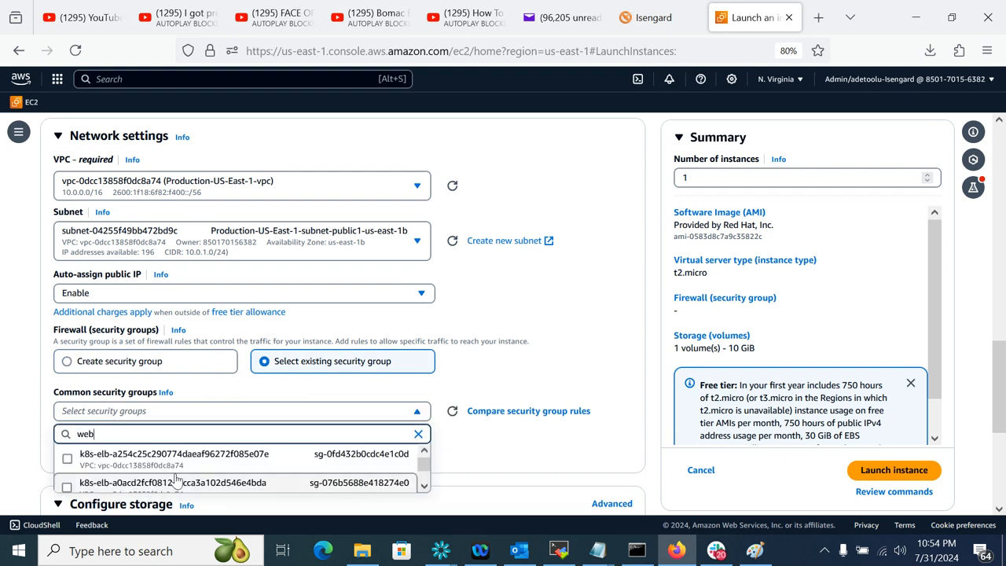
scroll(176, 476, "down", 1)
scroll(176, 476, "down", 2)
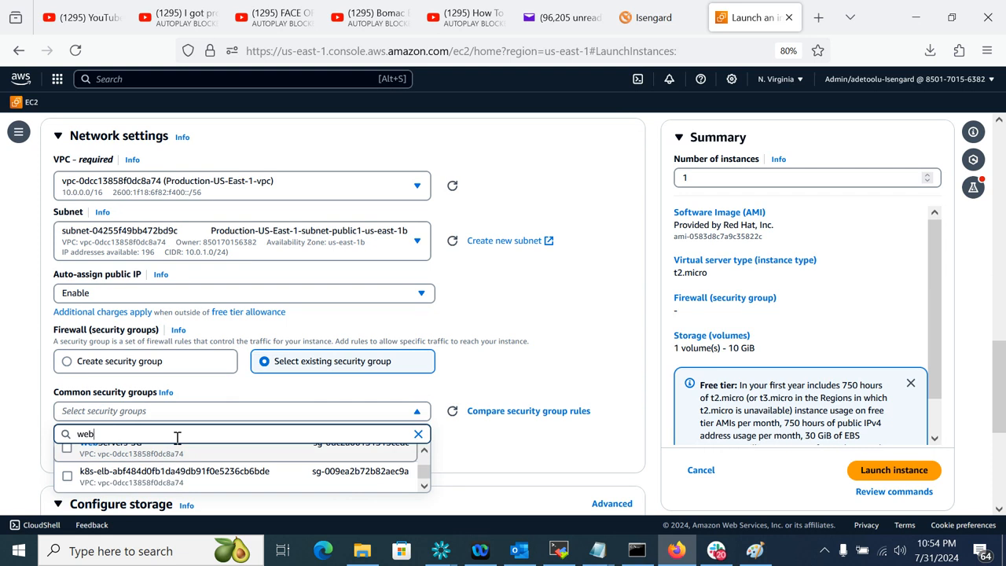
left_click(169, 454)
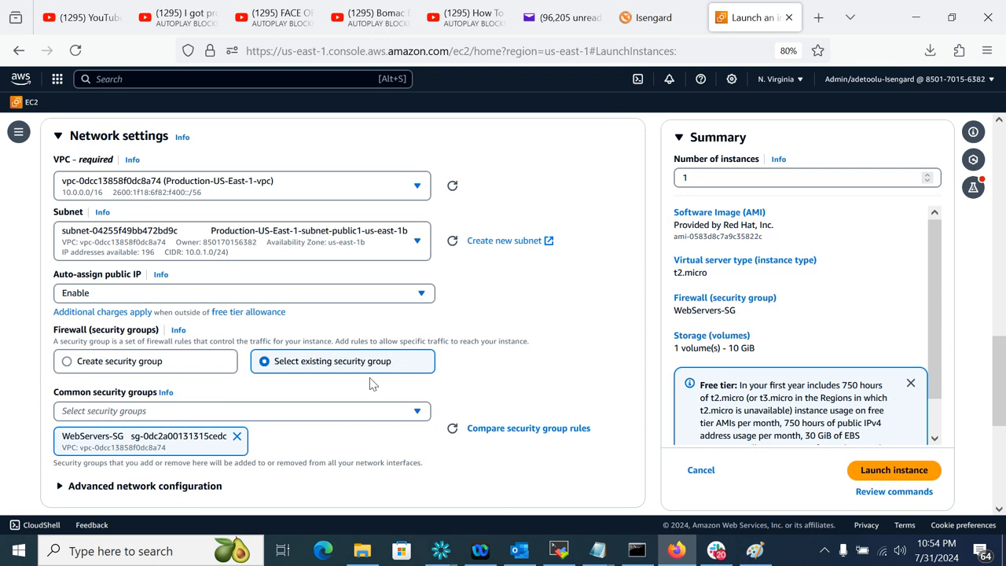
scroll(369, 385, "down", 3)
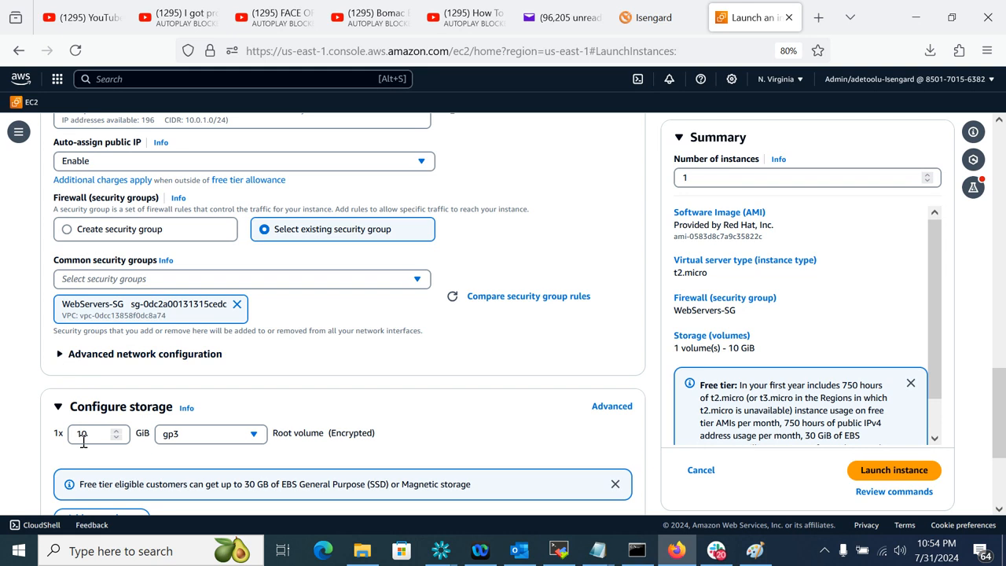
- Under Advanced details, set the IAM instance profile to AWSSupportPatchwork-SSMRoleForInstances
scroll(235, 432, "down", 4)
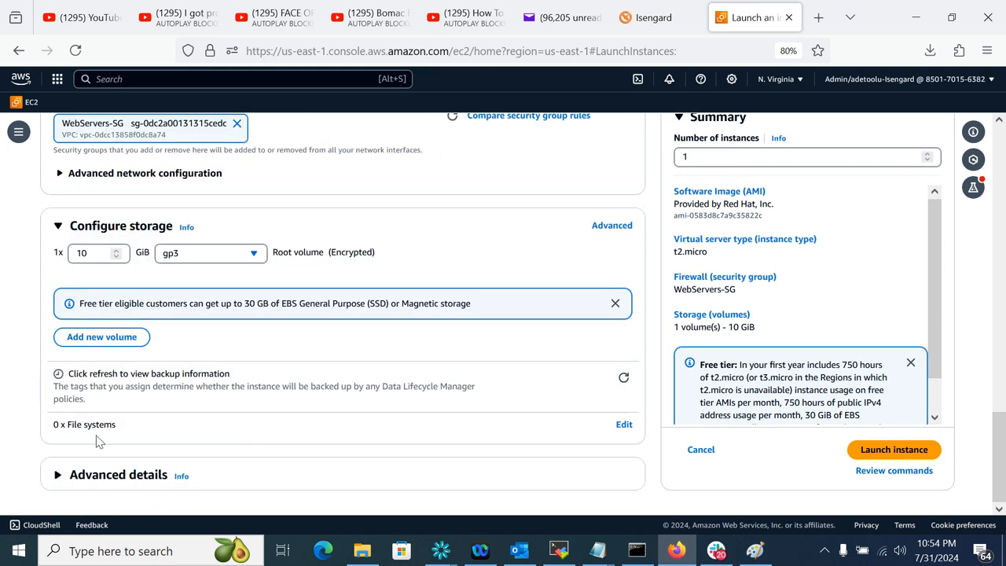
left_click(99, 476)
scroll(138, 334, "down", 6)
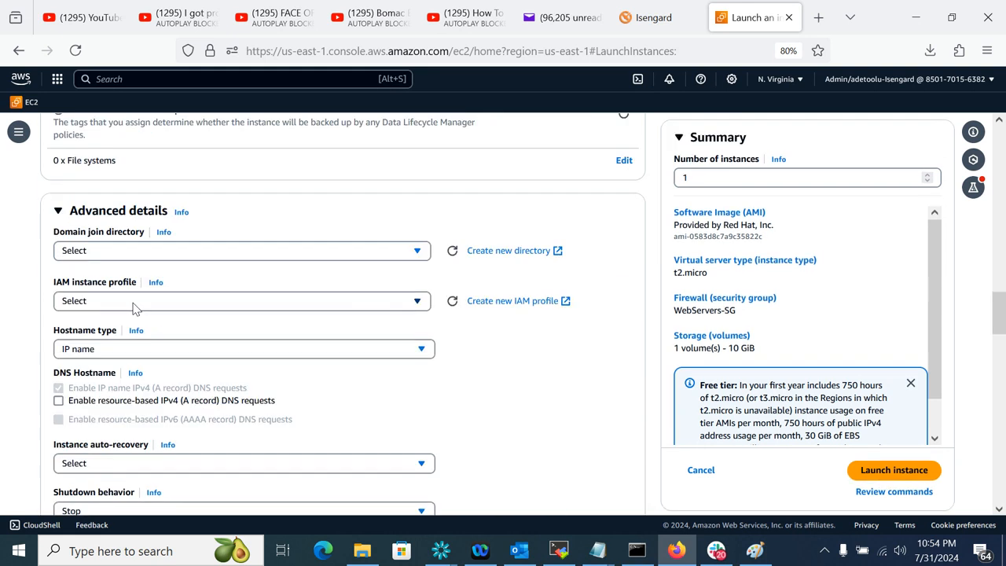
left_click(133, 305)
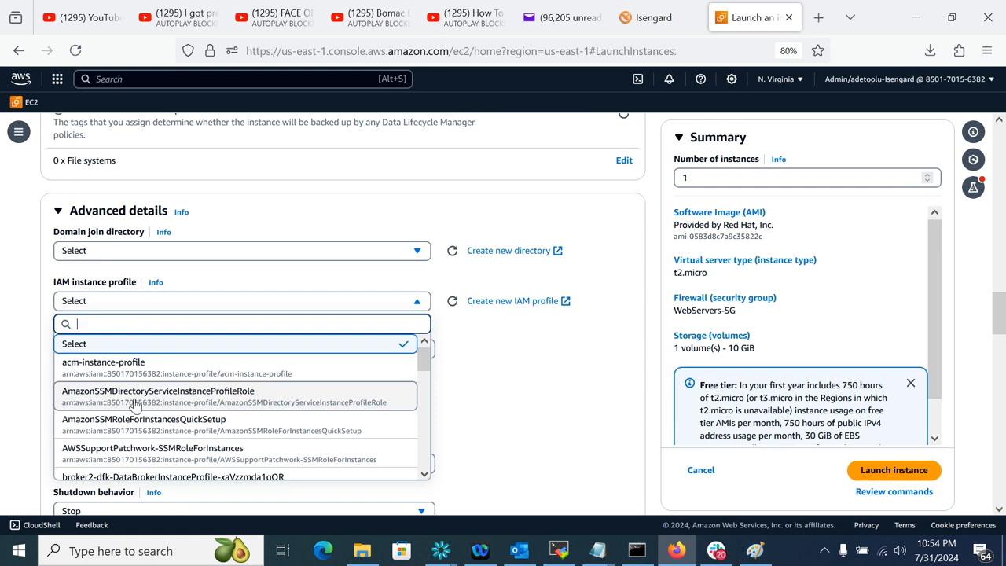
scroll(150, 440, "down", 2)
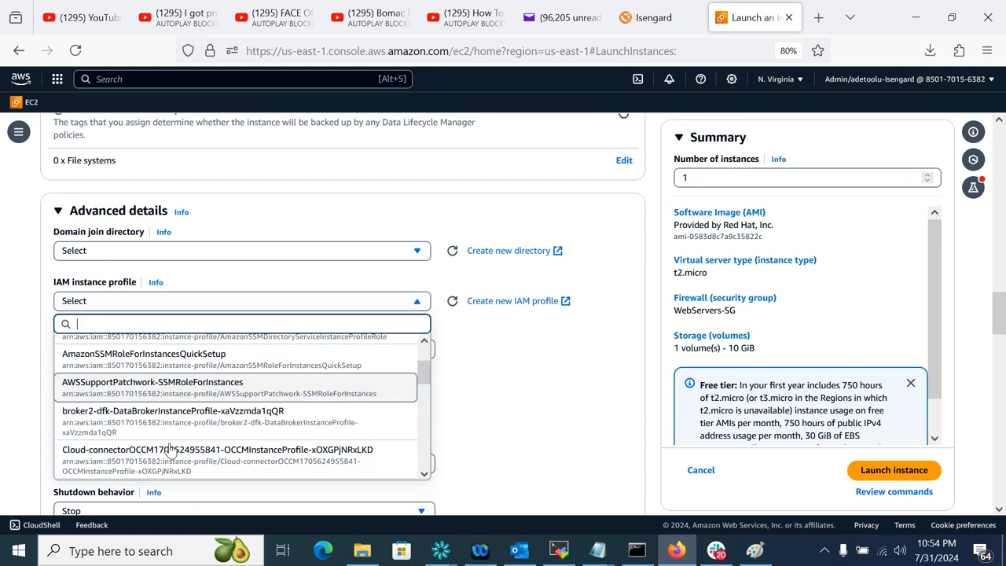
left_click(186, 400)
scroll(595, 415, "down", 5)
scroll(588, 411, "up", 4)
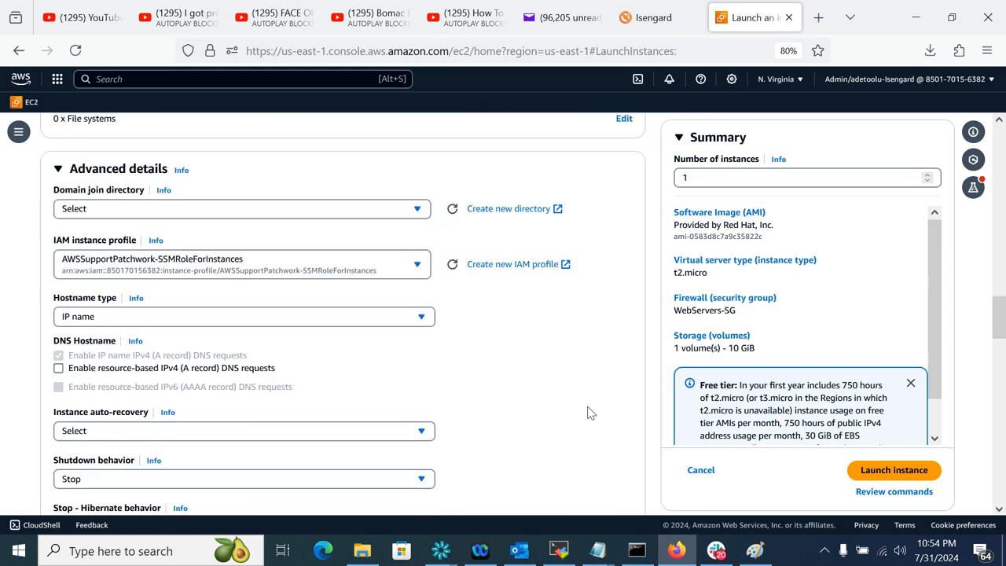
scroll(591, 413, "up", 6)
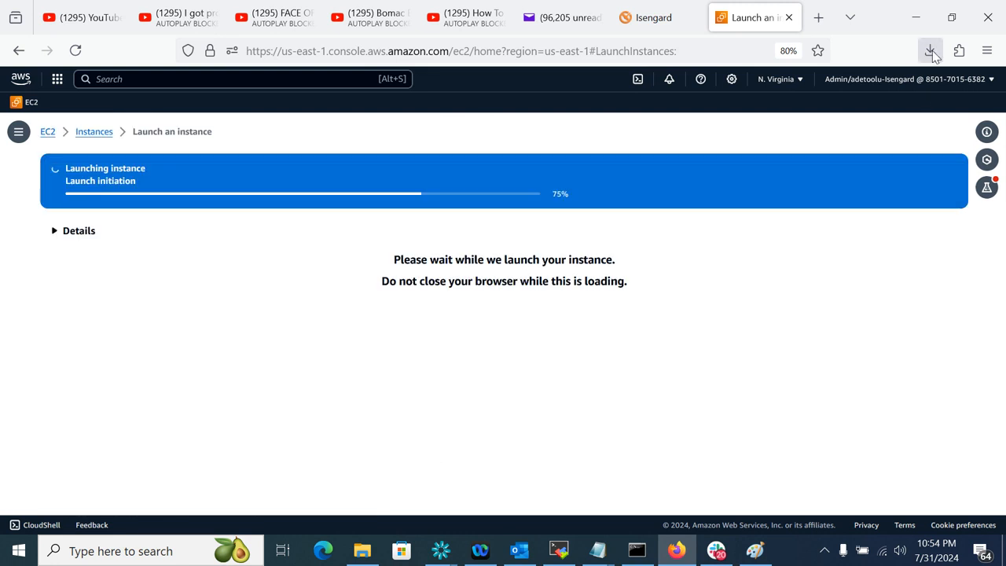
- Open instance i-0aeb2f4bde1f31f38's summary, copy its public IP 35.173.131.19, and switch to MobaXterm
left_click(818, 19)
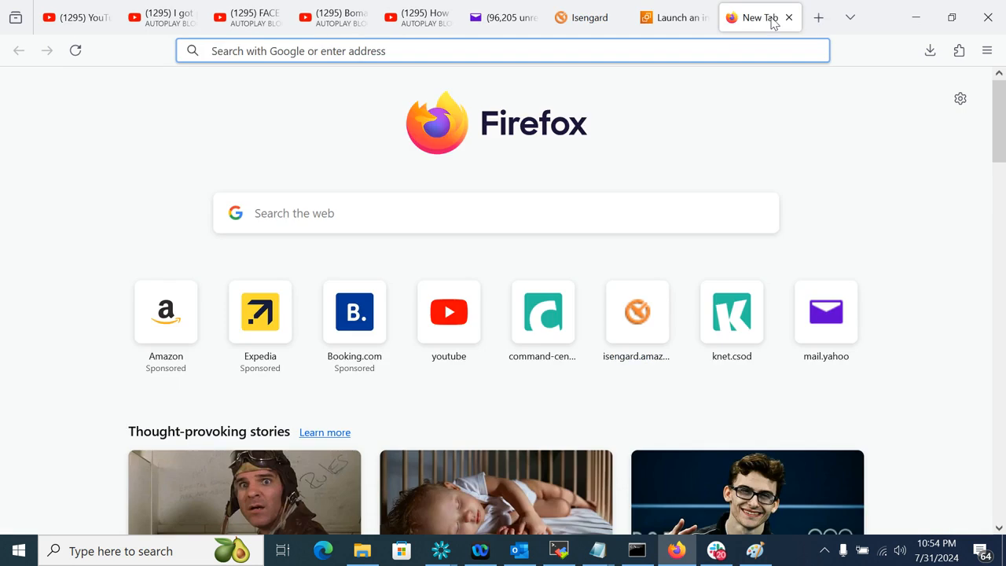
left_click(788, 17)
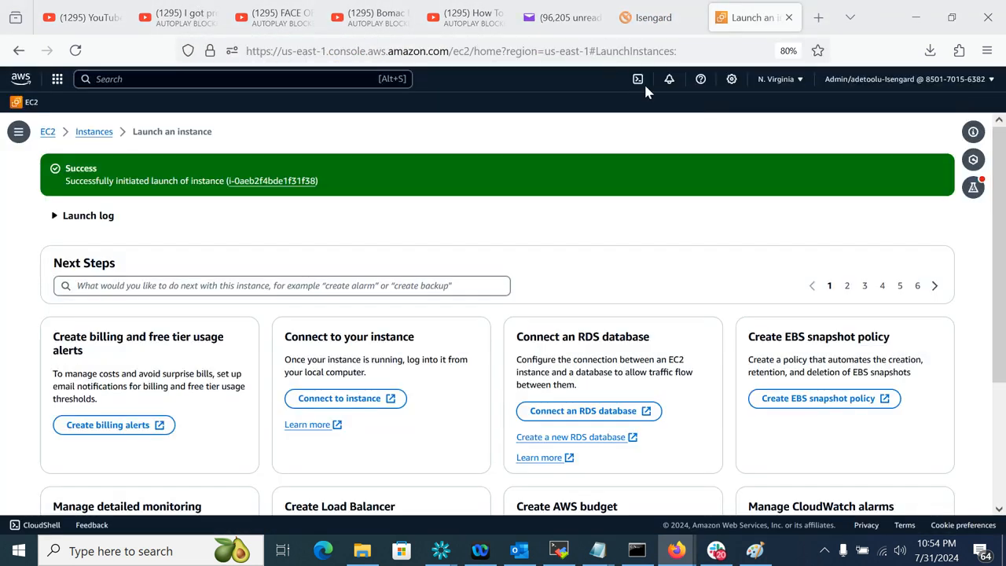
left_click(305, 182)
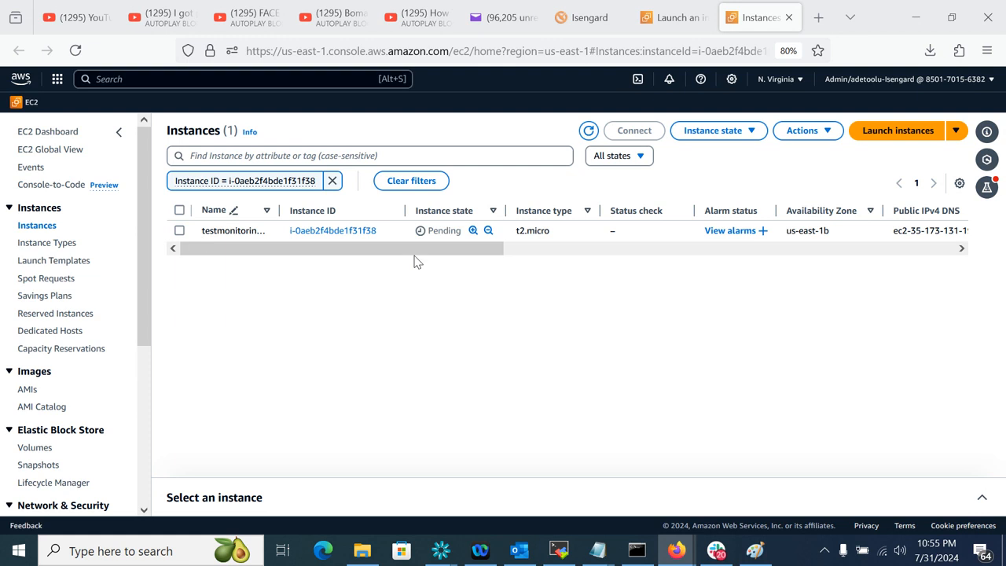
left_click(328, 231)
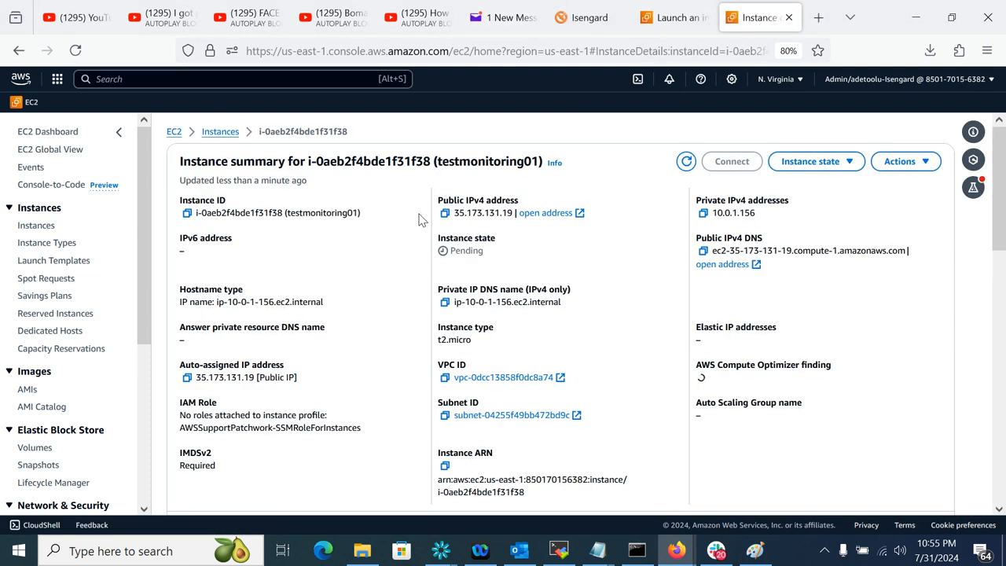
left_click(445, 214)
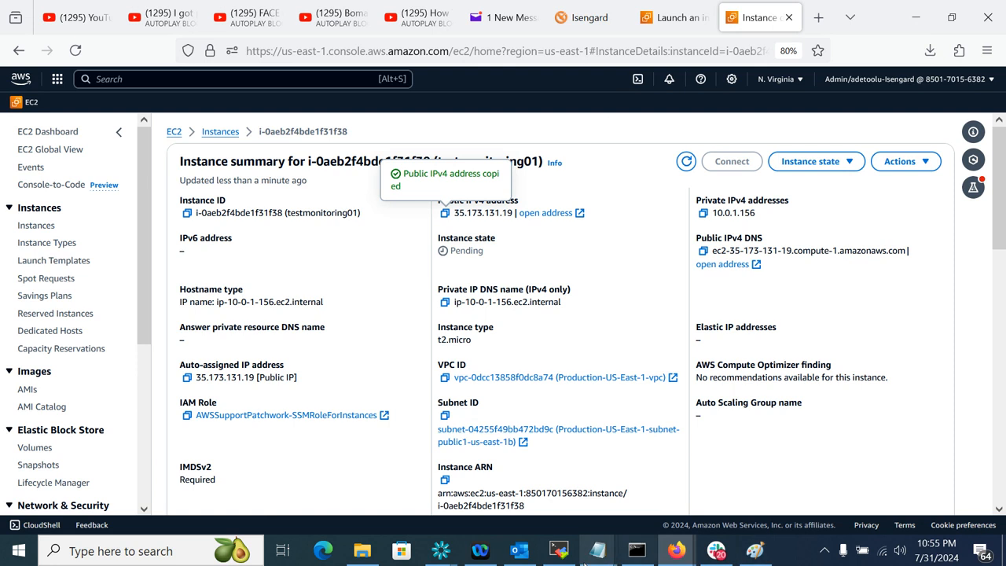
left_click(558, 551)
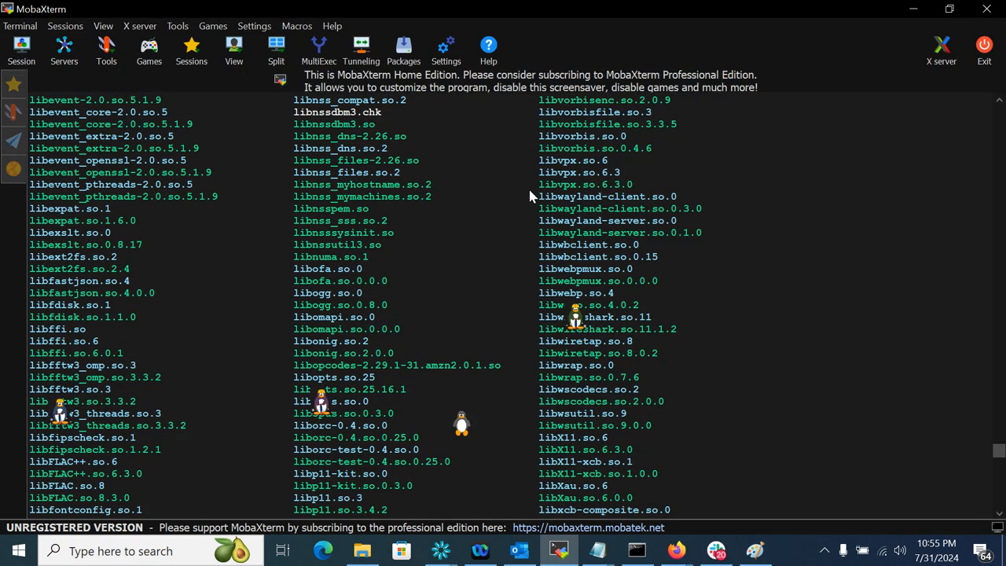
- Close the old terminal sessions and start a fresh local terminal session
left_click(836, 82)
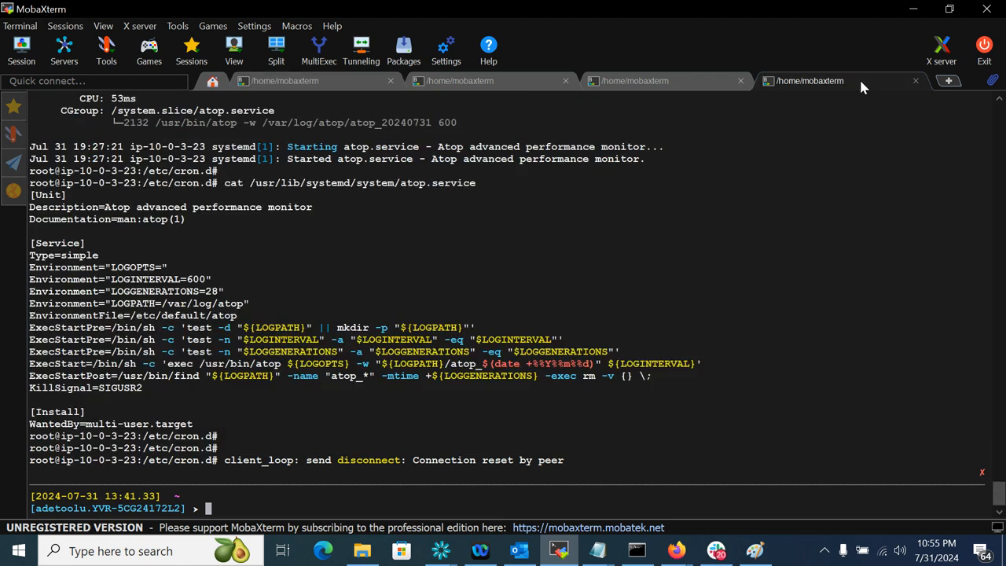
left_click(916, 81)
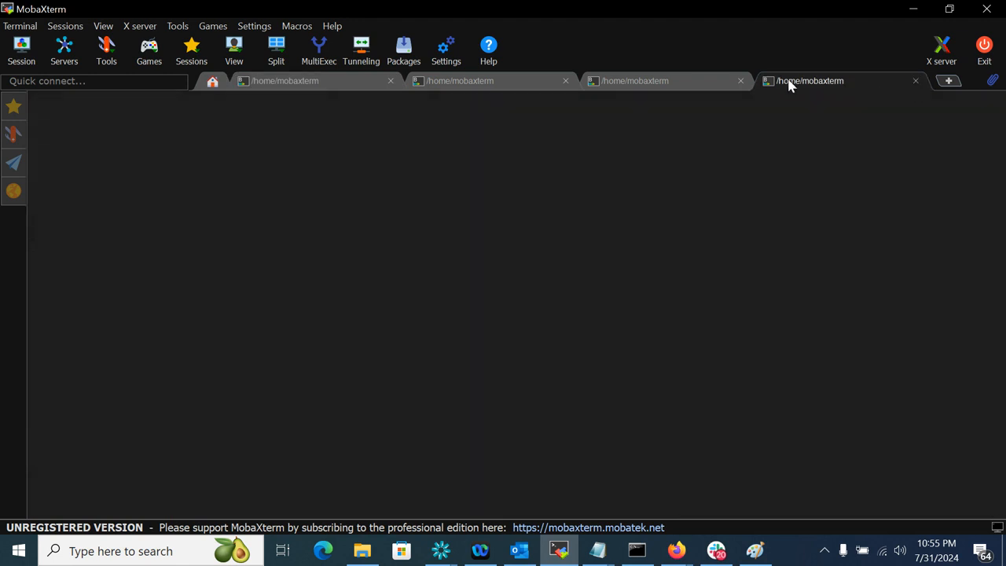
left_click(781, 81)
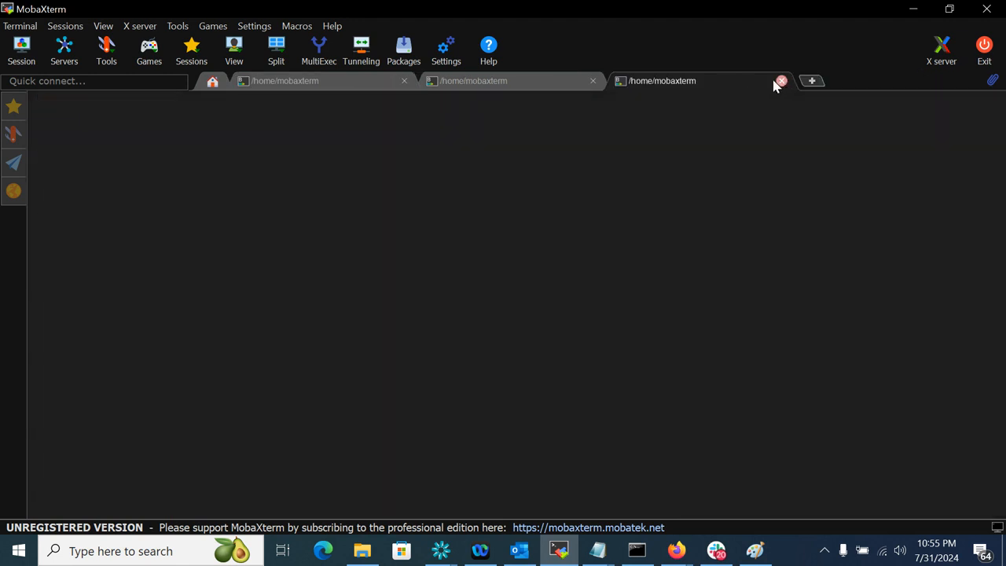
left_click(593, 81)
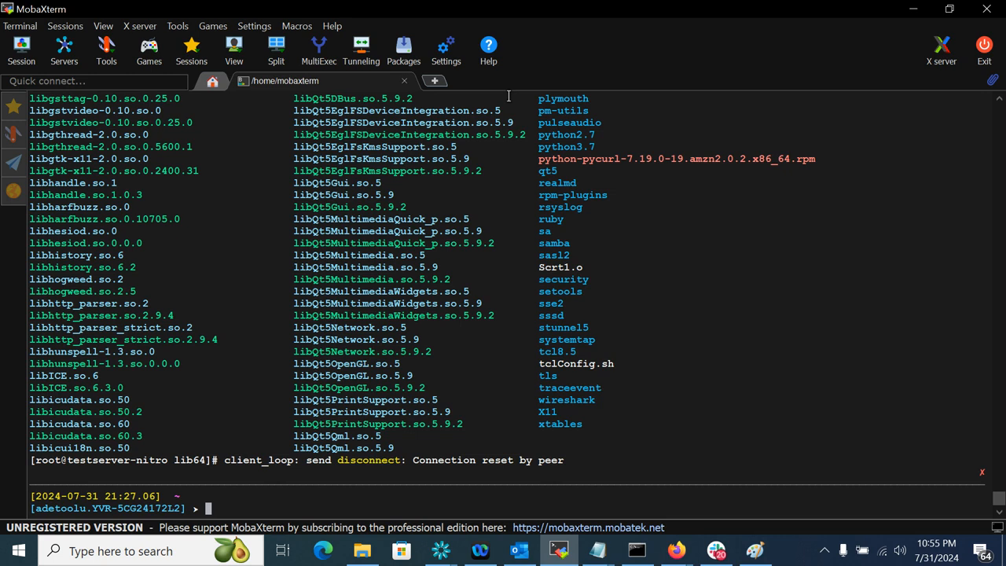
left_click(433, 81)
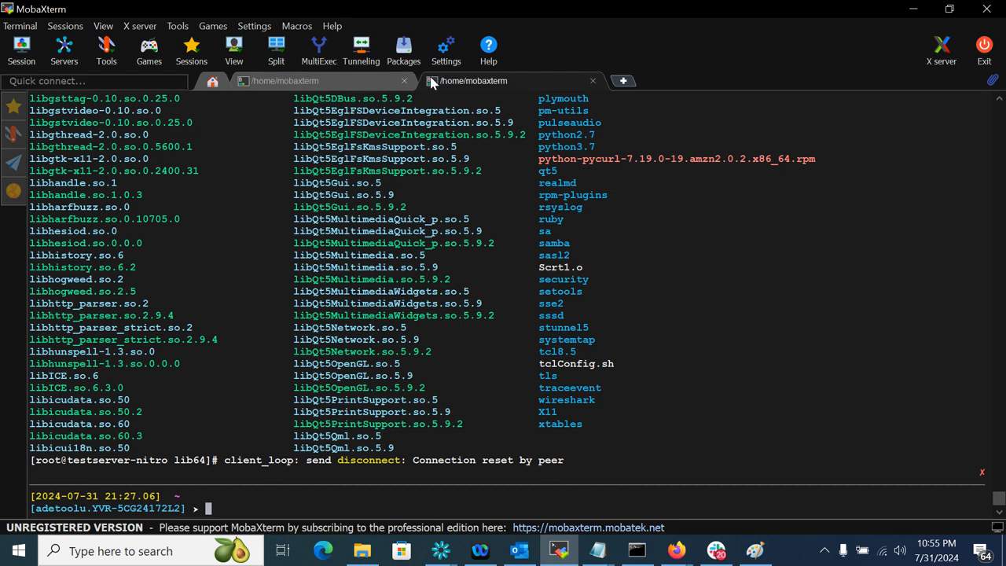
type("ssh -i")
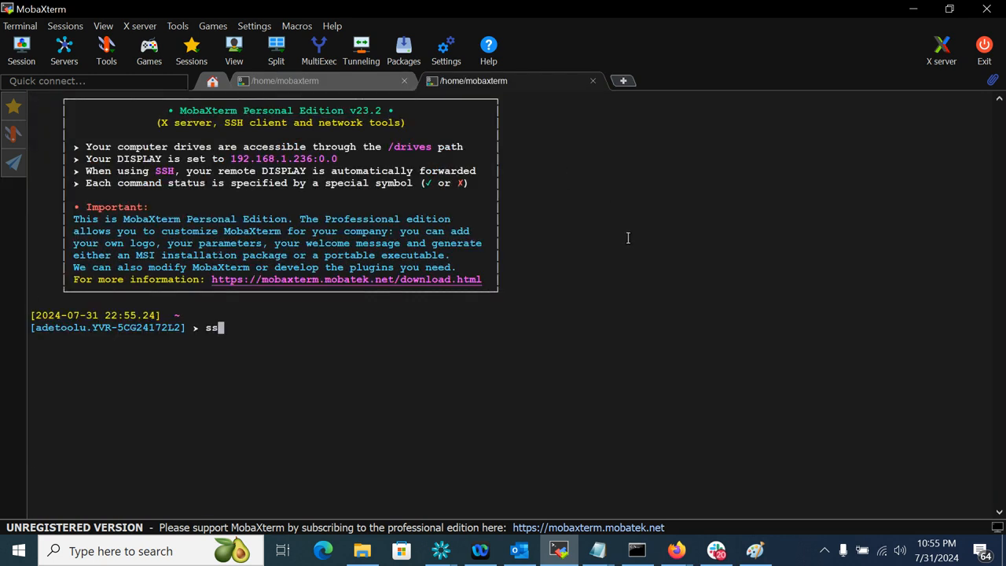
key("BackSpace")
key("BackSpace")
key("BackSpace")
key("BackSpace")
key("BackSpace")
key("BackSpace")
key("BackSpace")
key("Up")
key("Up")
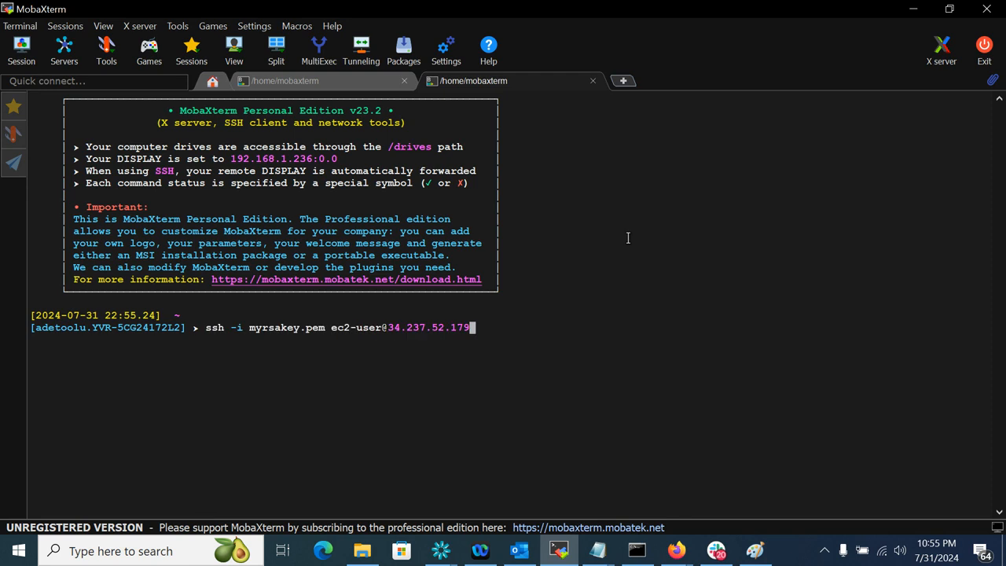
key("BackSpace")
key("BackSpace")
key("BackSpace")
key("BackSpace")
key("BackSpace")
key("BackSpace")
key("BackSpace")
key("BackSpace")
key("BackSpace")
key("BackSpace")
key("BackSpace")
key("BackSpace")
key("BackSpace")
right_click(629, 238)
key("Return")
key("alt+Tab")
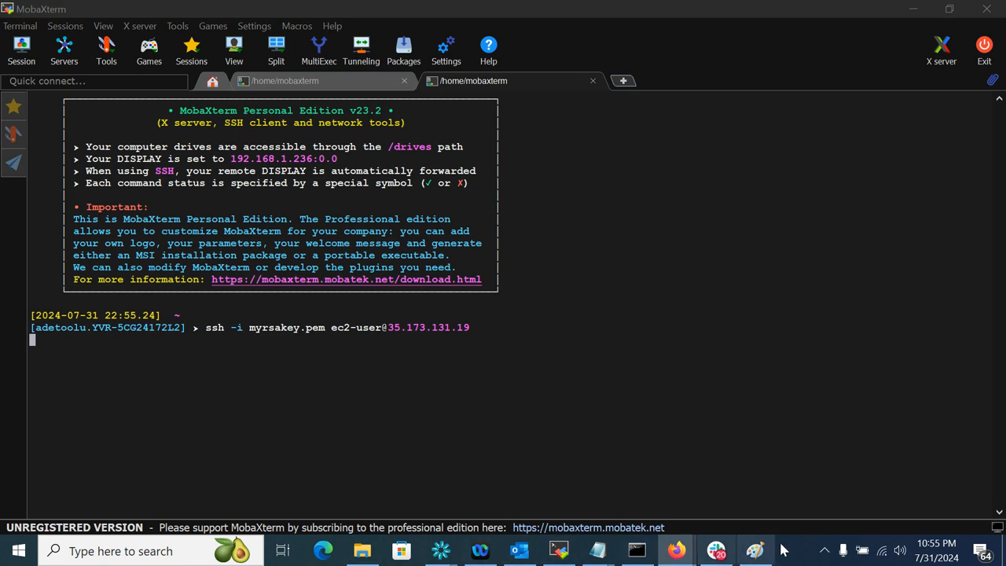
- Return to the instance page and refresh it to confirm testmonitoring01 is Running
mouse_move(676, 550)
left_click(624, 482)
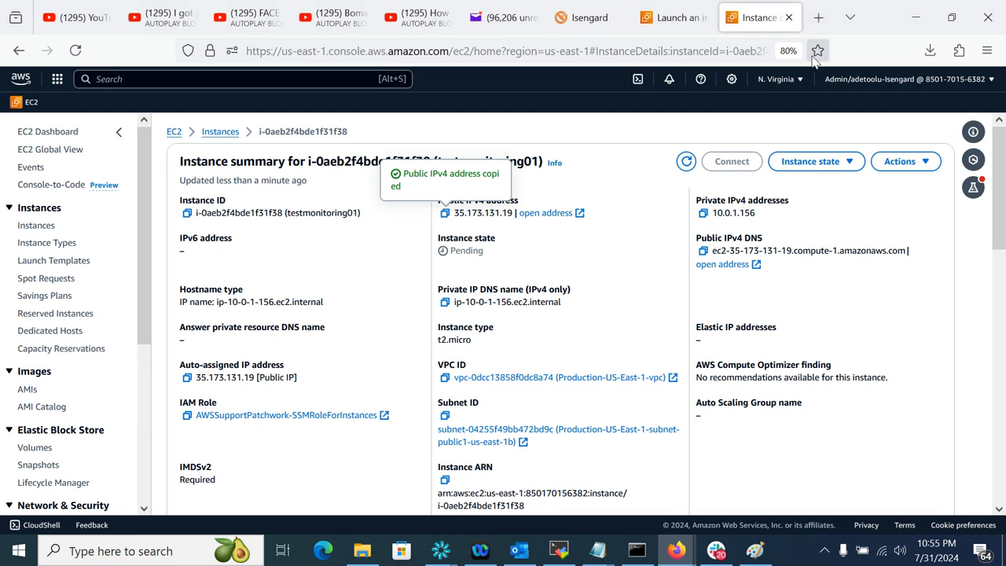
left_click(900, 161)
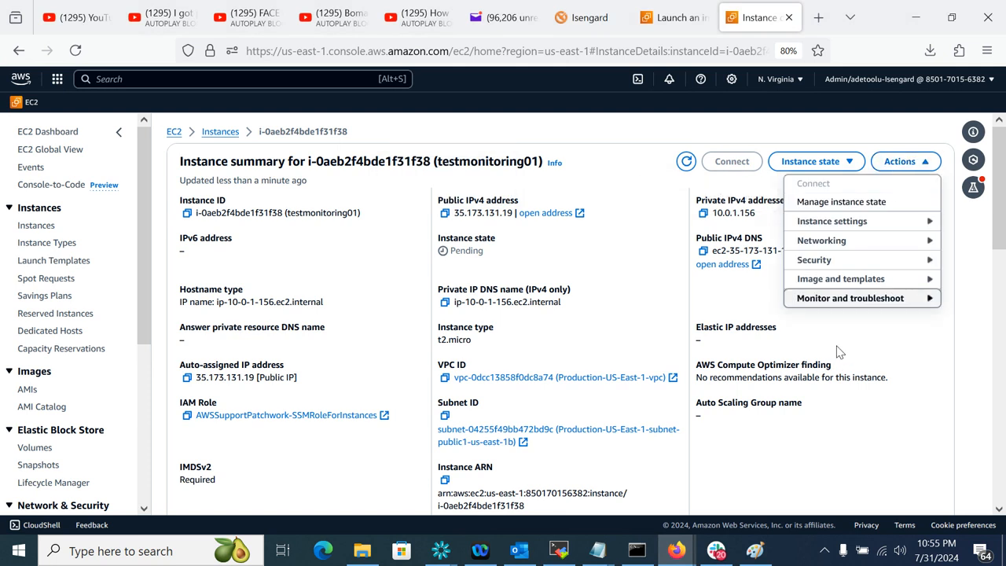
mouse_move(831, 298)
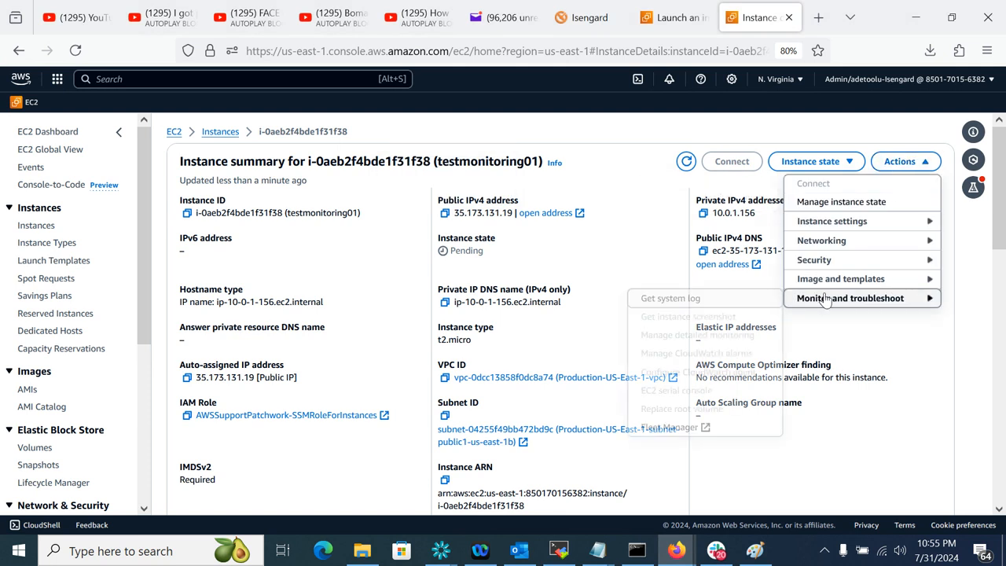
left_click(918, 367)
left_click(687, 164)
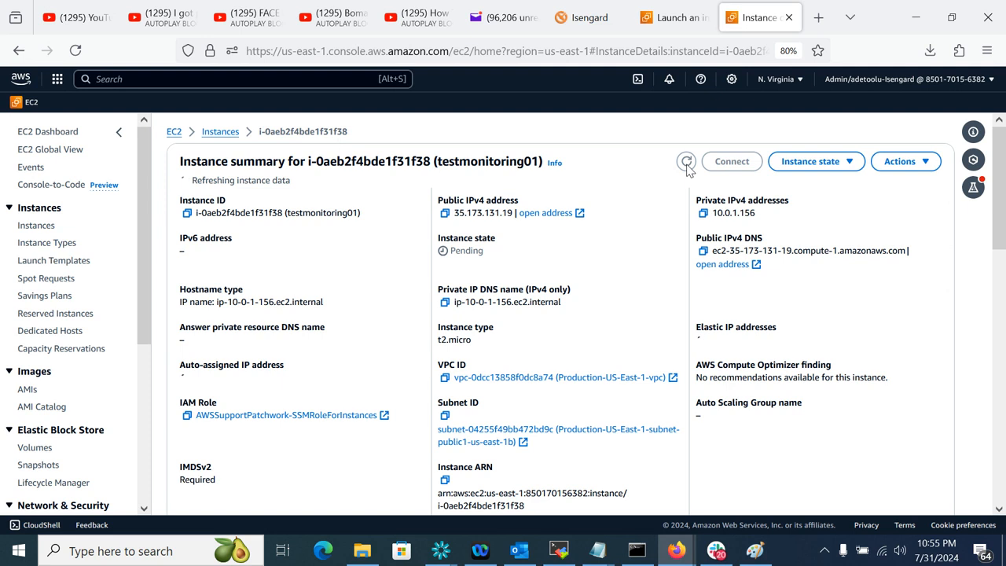
- View the instance's console screenshot showing the login prompt, then minimize Firefox
left_click(919, 163)
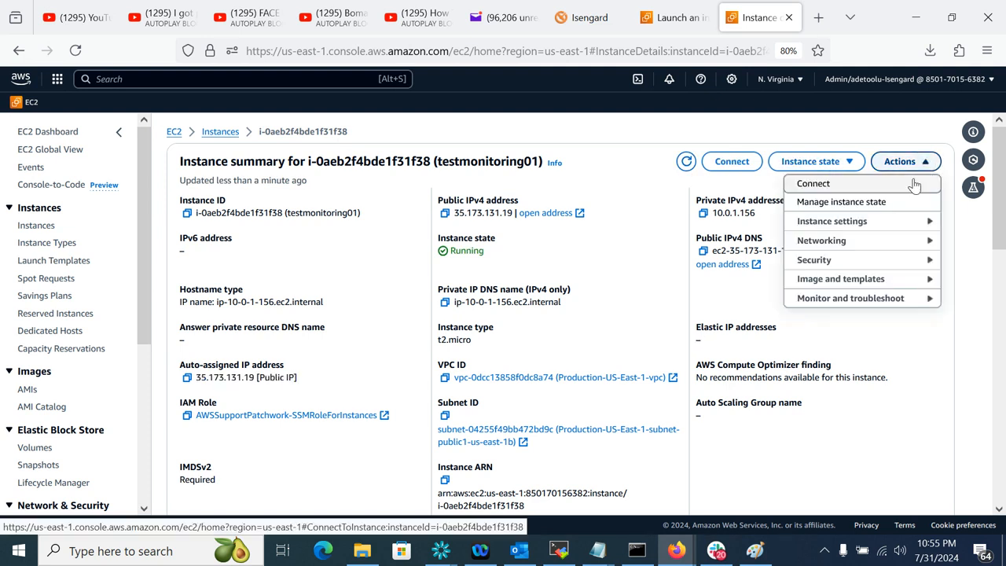
mouse_move(867, 298)
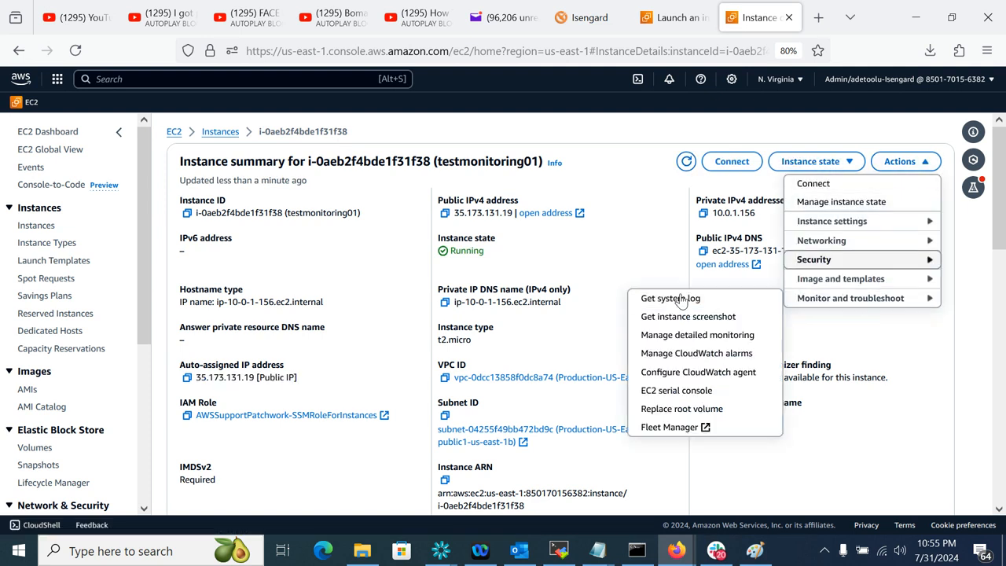
left_click(679, 317)
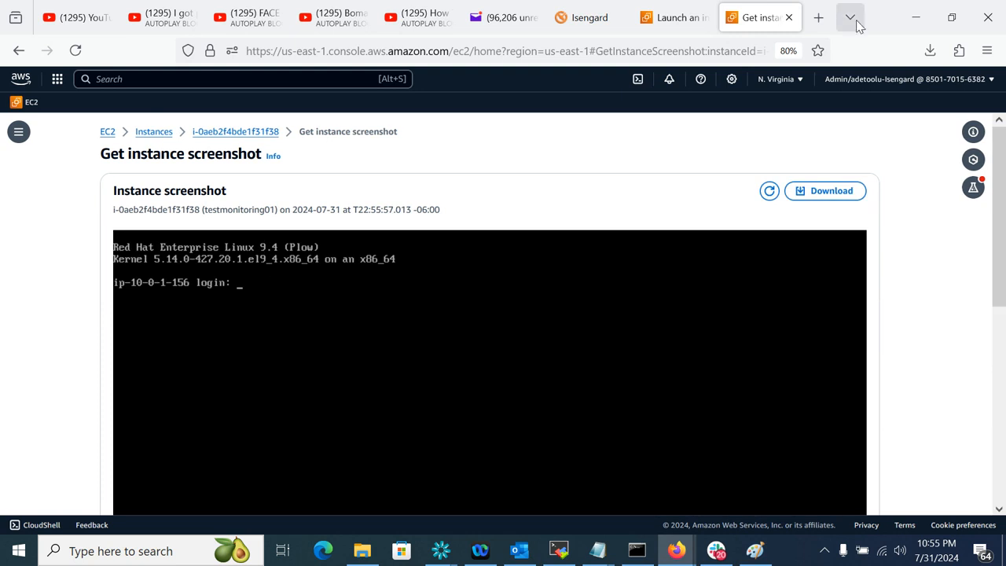
left_click(916, 17)
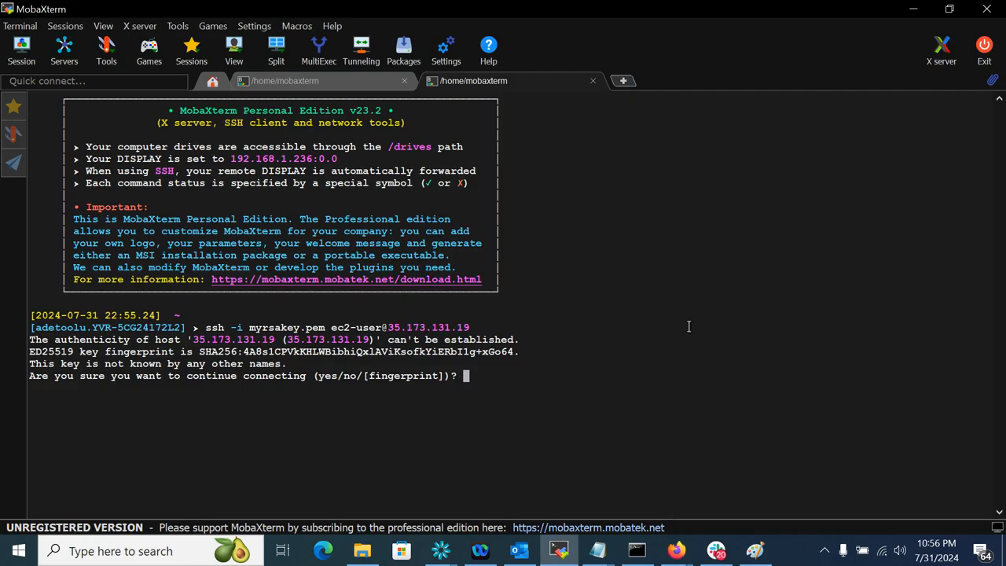
- Answer yes to trust the host key, then switch to root with sudo -i
type("yes")
key("Return")
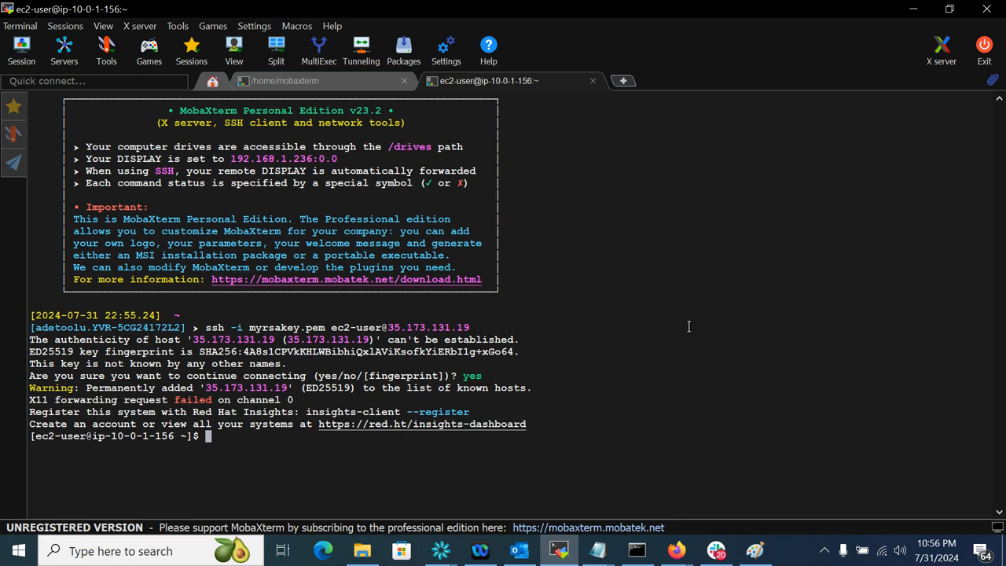
type("sudo -i")
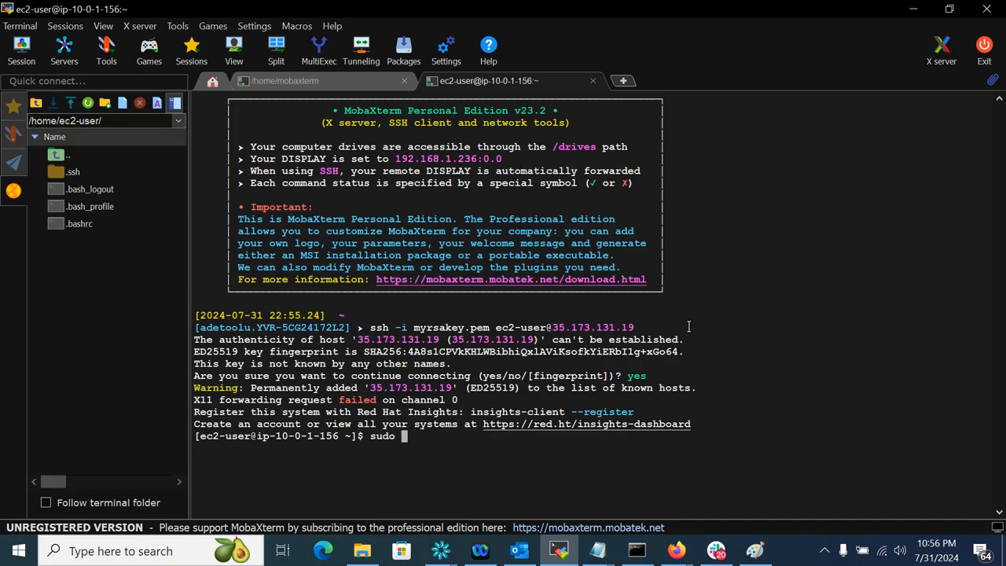
key("Return")
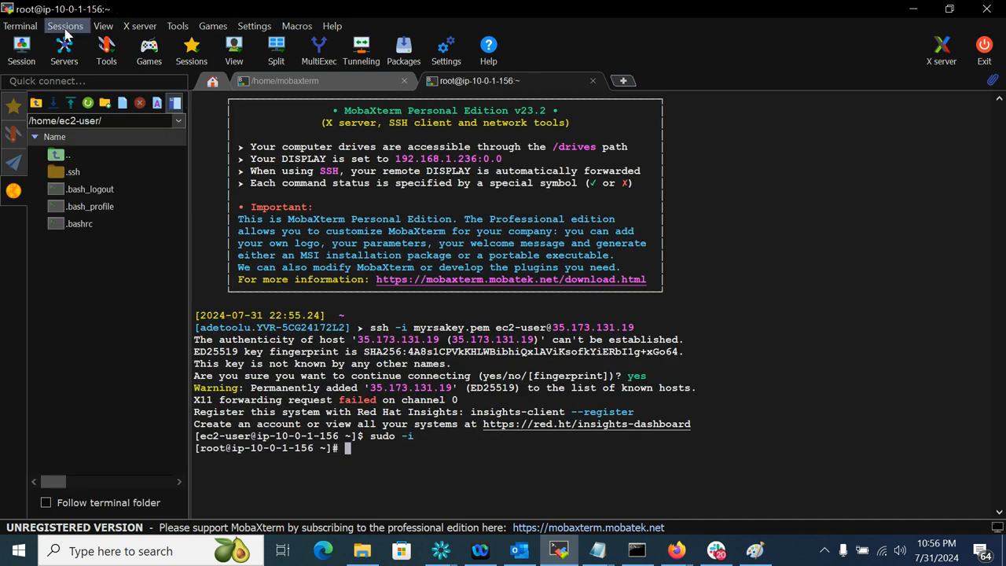
left_click(103, 26)
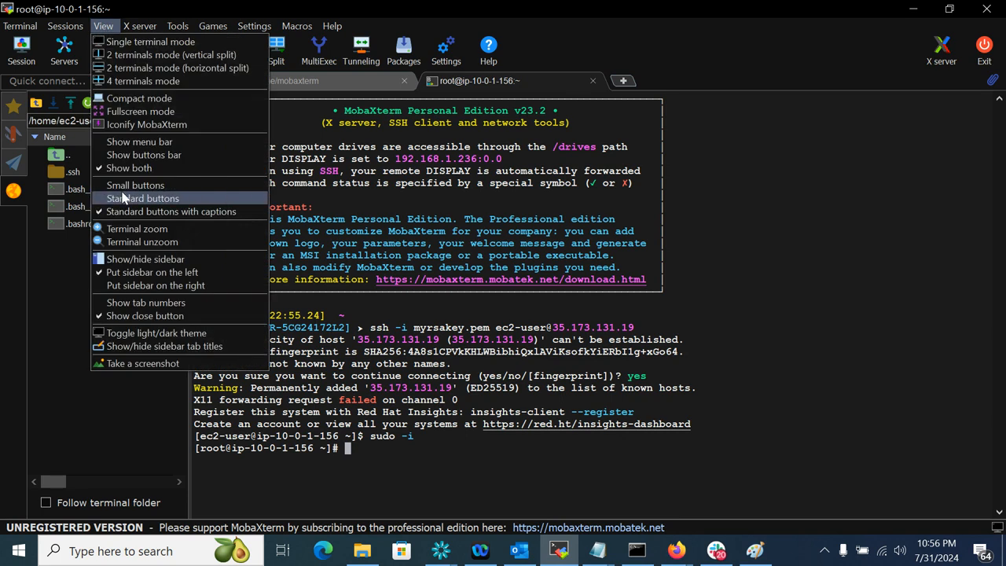
- Hide the sidebar and run the pasted dnf install of amazon-ssm-agent 3.3.551.0-1
left_click(126, 259)
key("Return")
key("Return")
key("Return")
key("Return")
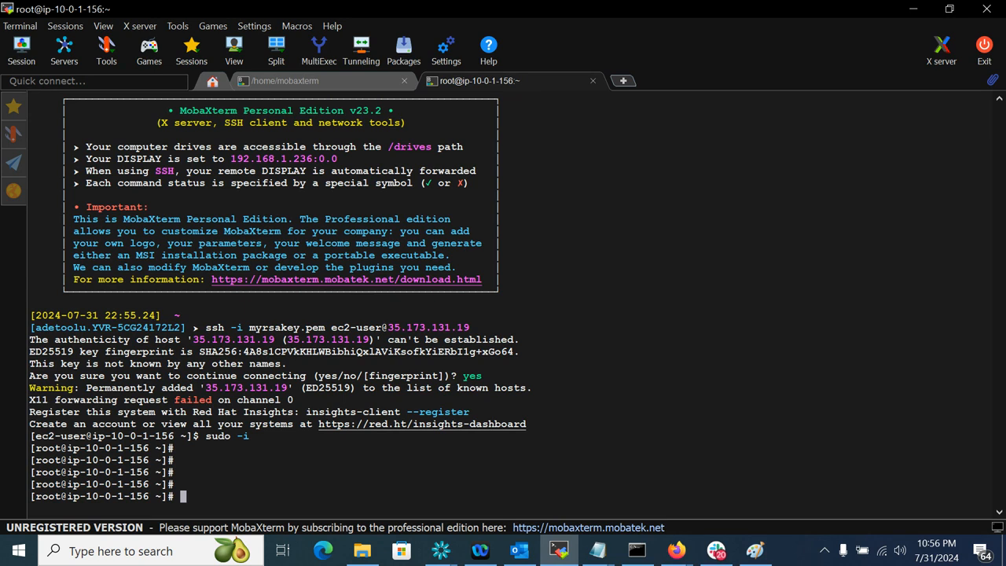
right_click(569, 443)
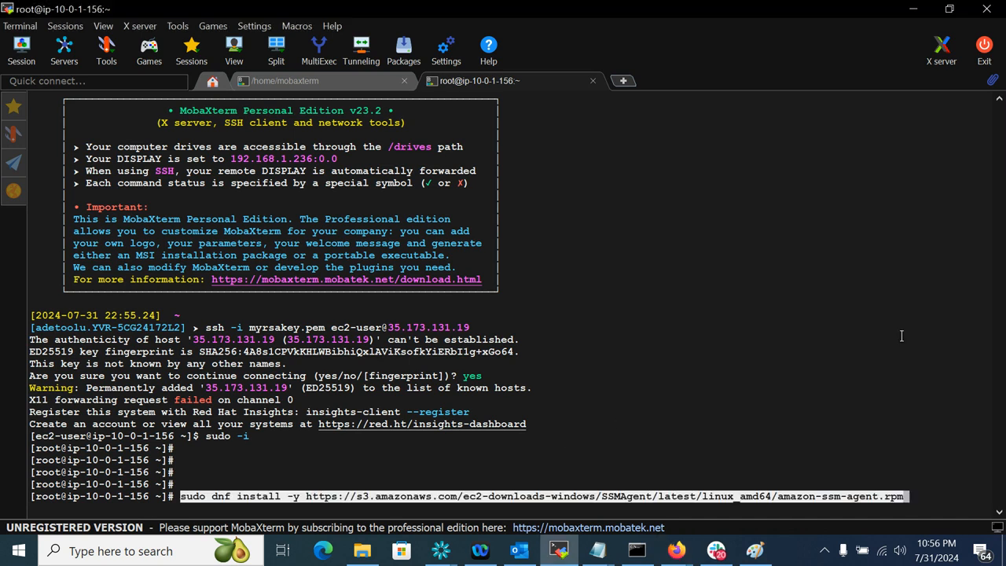
key("Return")
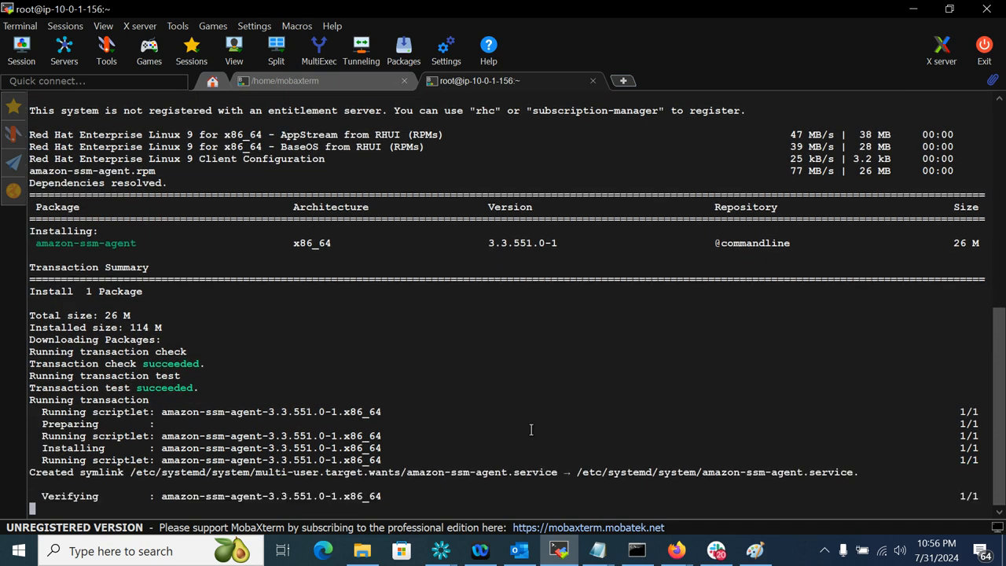
- Run systemctl status -l amazon-ssm-agent to confirm it is active (running)
key("Return")
key("Return")
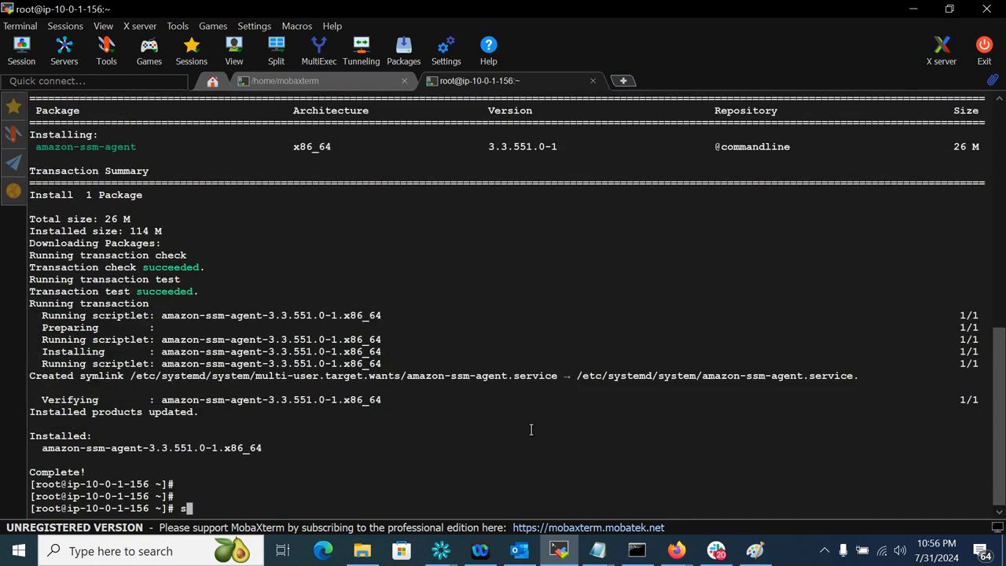
type("systemctl status ")
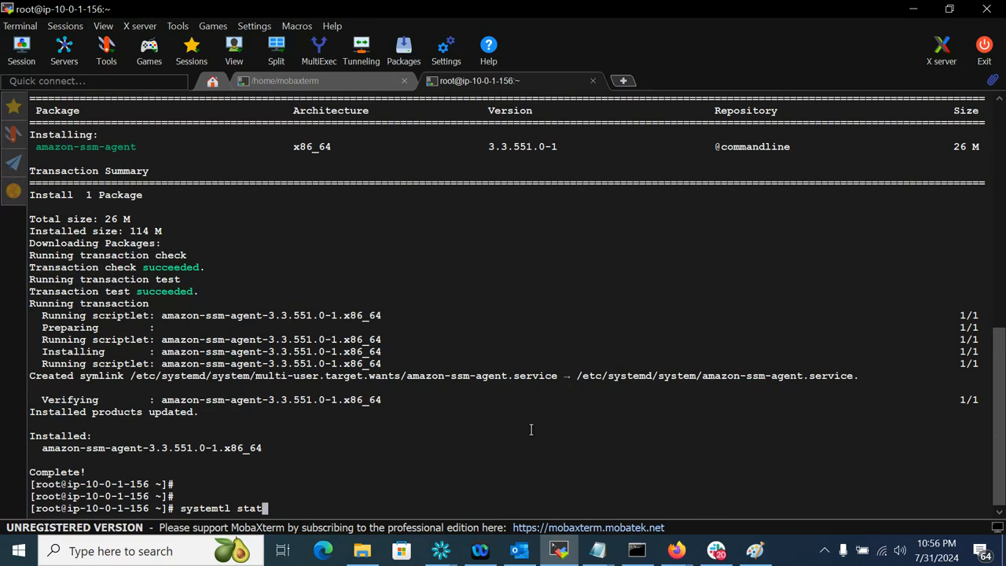
type("-l amazp")
key("BackSpace")
type("on-ss")
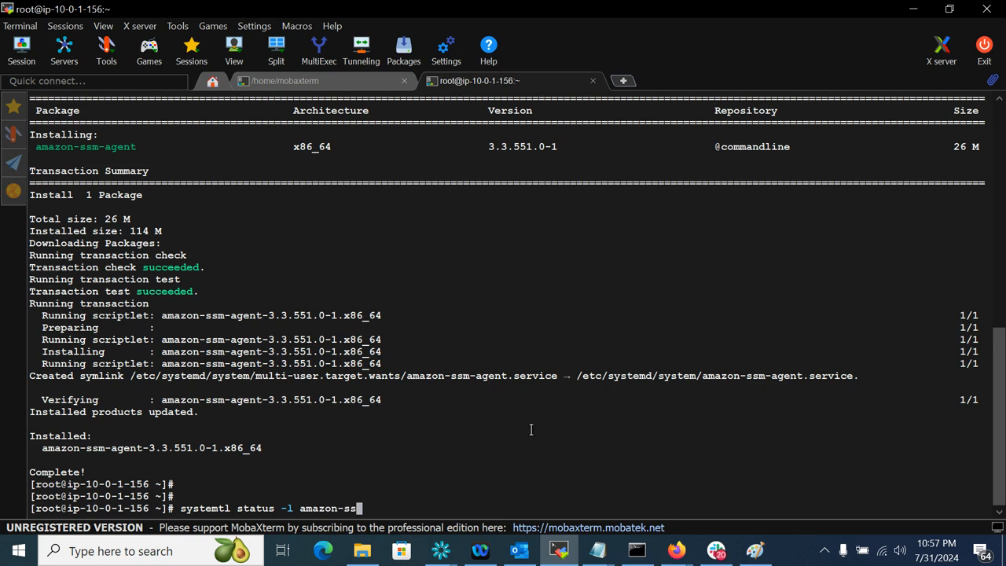
type("m-agent")
key("Return")
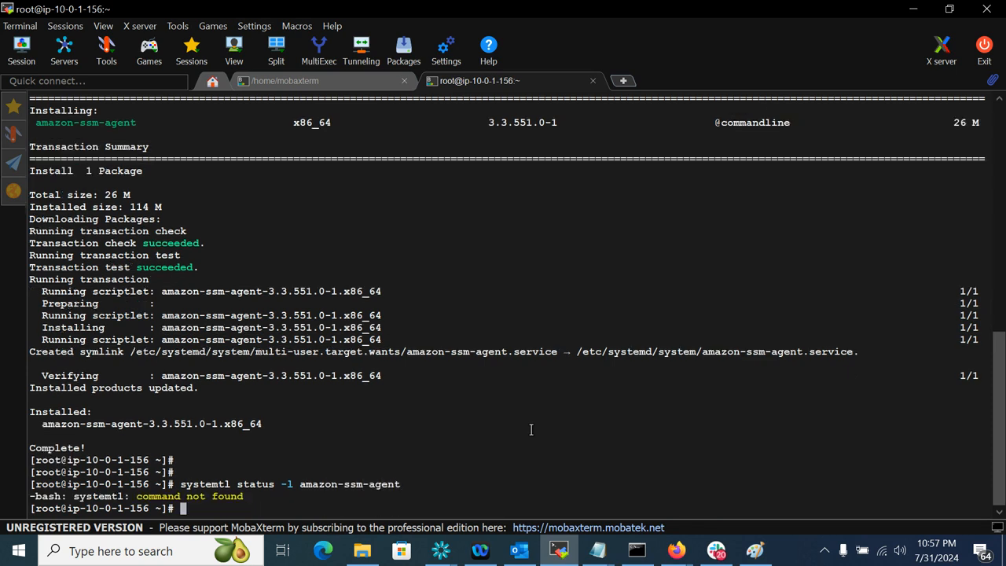
key("Up")
key("Left")
key("Left")
key("Left")
key("Left")
key("Left")
key("Left")
key("Left")
key("Left")
key("Left")
key("Left")
key("Left")
key("Left")
key("Left")
key("Left")
key("Left")
key("Left")
key("Left")
key("Left")
key("Left")
key("Left")
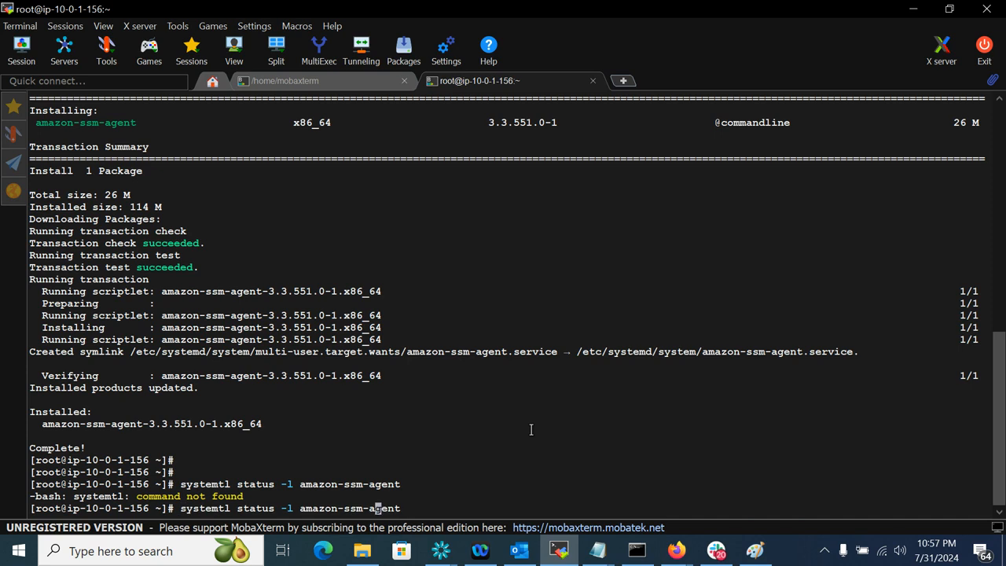
key("Left")
type("c")
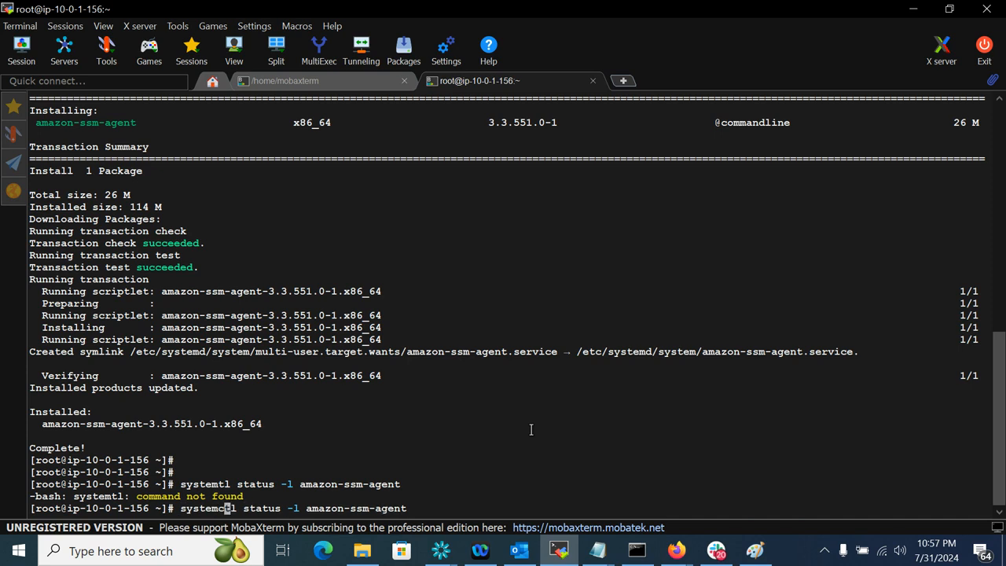
key("Return")
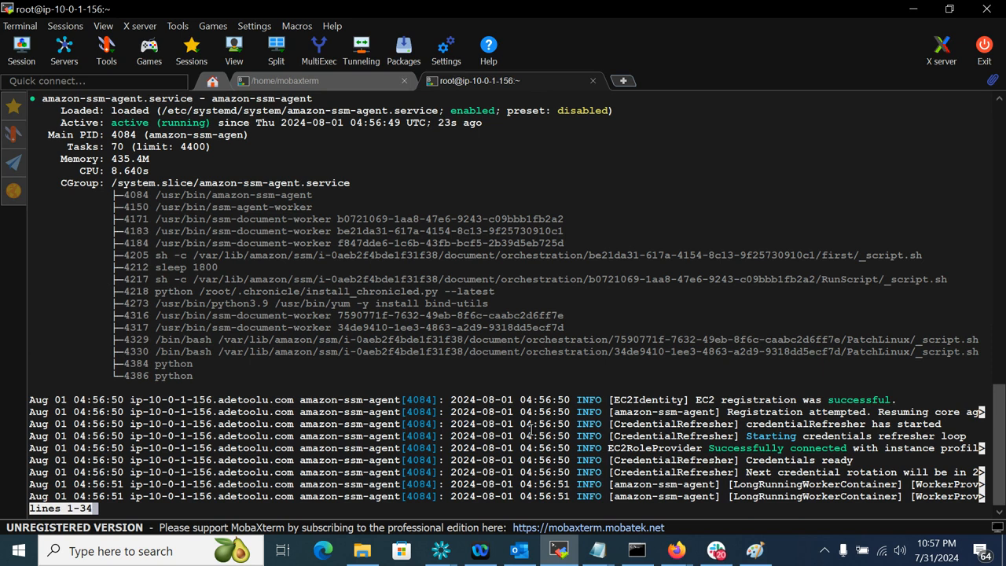
key("Return")
key("Return")
key("q")
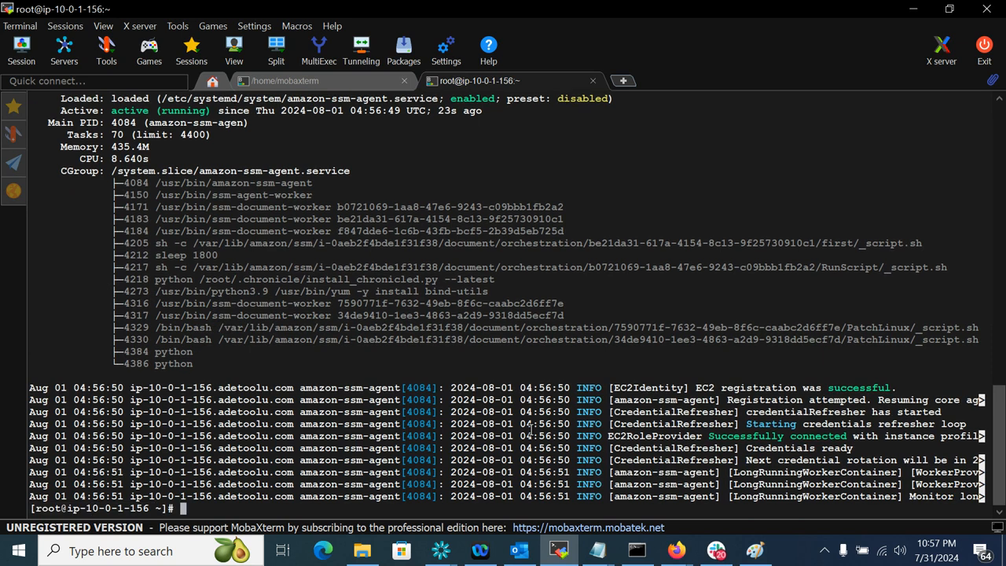
- Run systemctl is-enabled amazon-ssm-agent to confirm it starts at boot
key("Up")
key("Left")
key("Left")
key("Left")
key("Left")
key("Left")
key("Left")
key("Left")
key("Left")
key("Left")
key("Left")
key("Left")
key("Left")
key("Left")
key("Left")
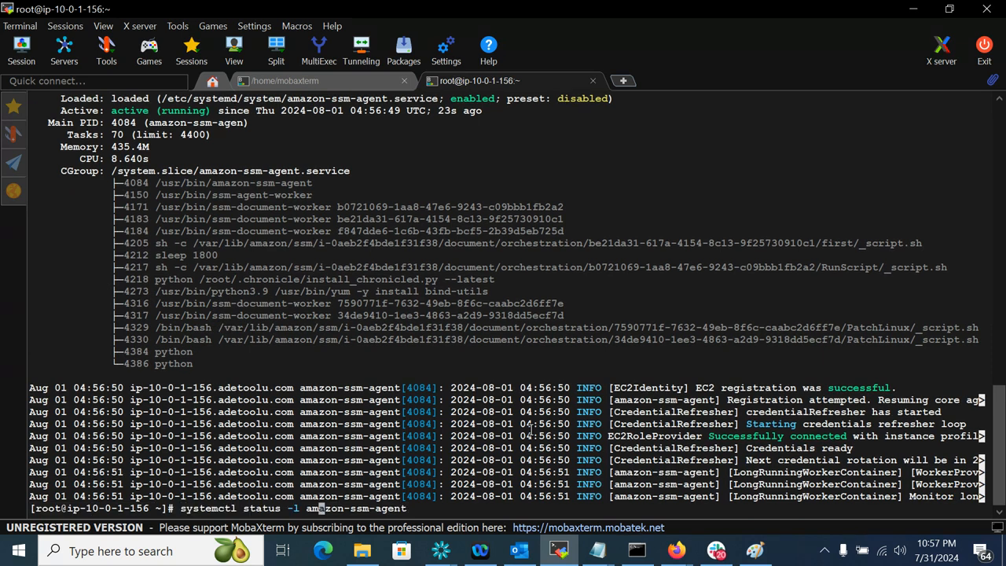
key("Left")
key("Left")
key("Left")
key("BackSpace")
key("BackSpace")
key("BackSpace")
key("BackSpace")
key("BackSpace")
key("BackSpace")
key("BackSpace")
key("BackSpace")
key("BackSpace")
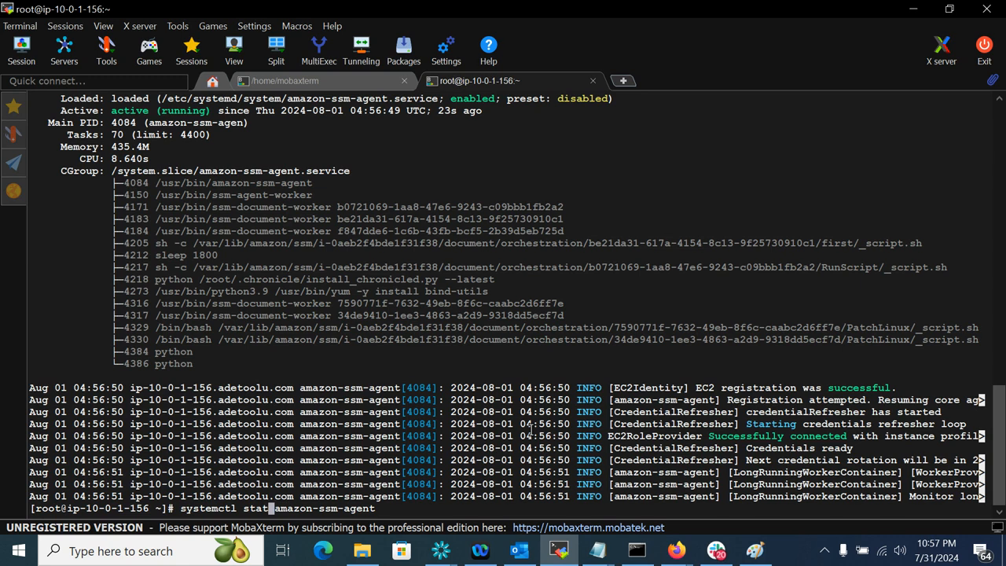
type("isen")
key("BackSpace")
key("BackSpace")
type("-")
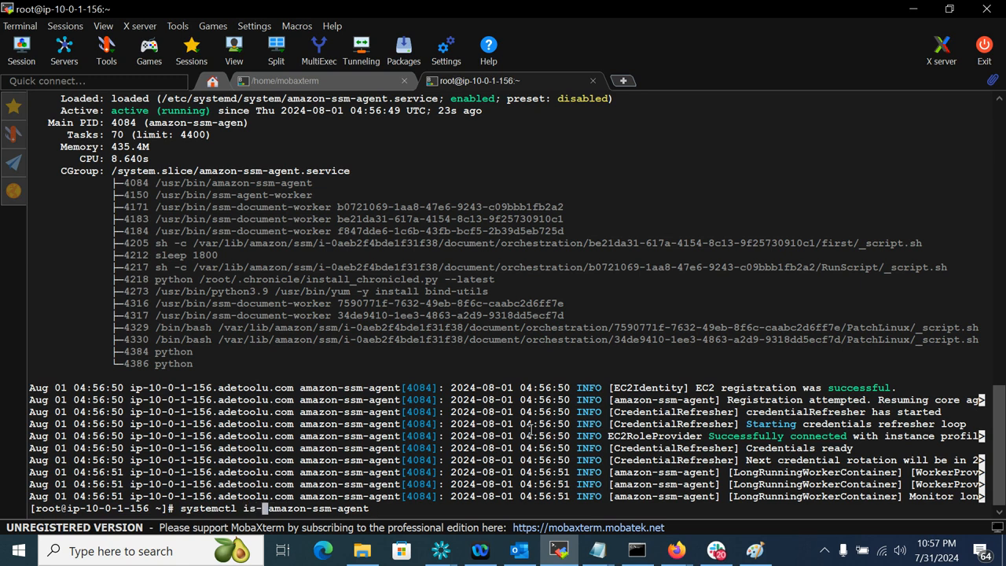
type("enabled")
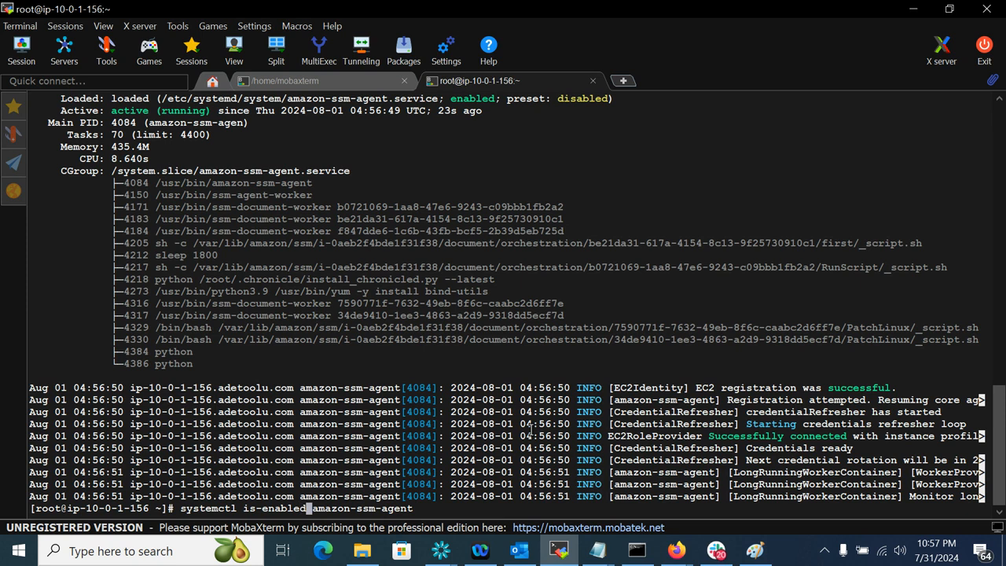
key("Return")
key("Return")
key("Return")
key("Return")
key("Return")
key("Return")
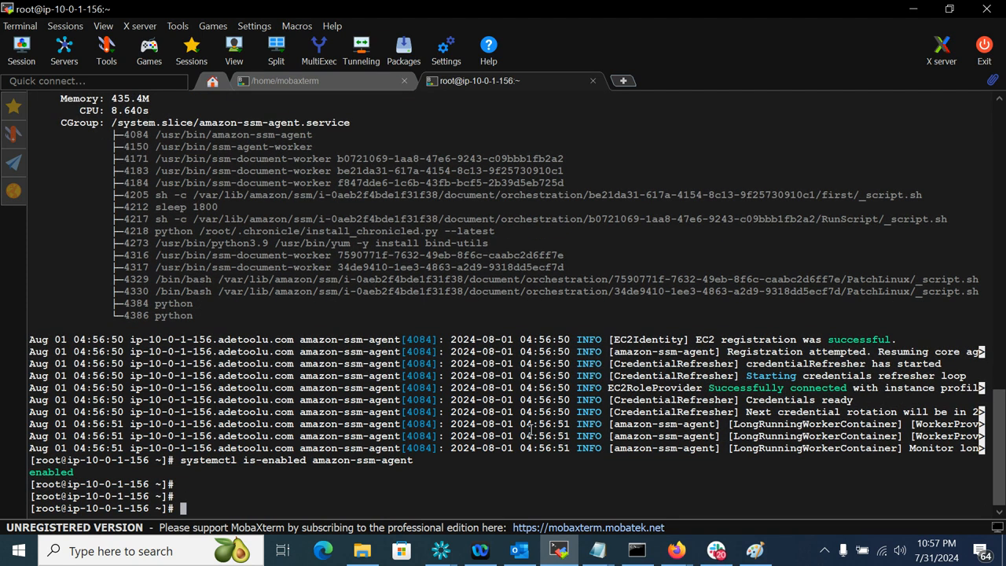
- Back in the EC2 window, choose Actions > Monitor and troubleshoot > Configure CloudWatch agent
left_click(911, 11)
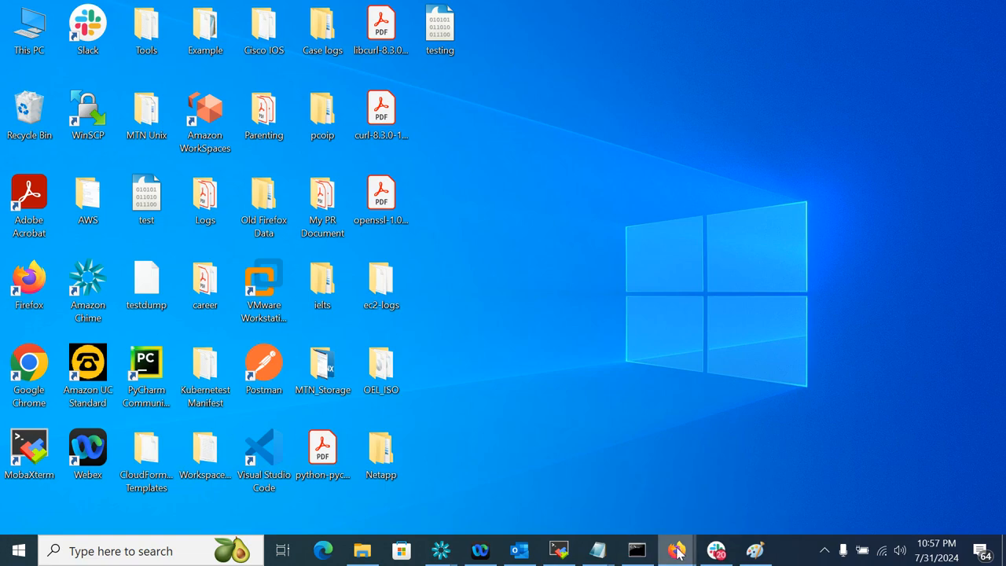
mouse_move(676, 550)
left_click(539, 494)
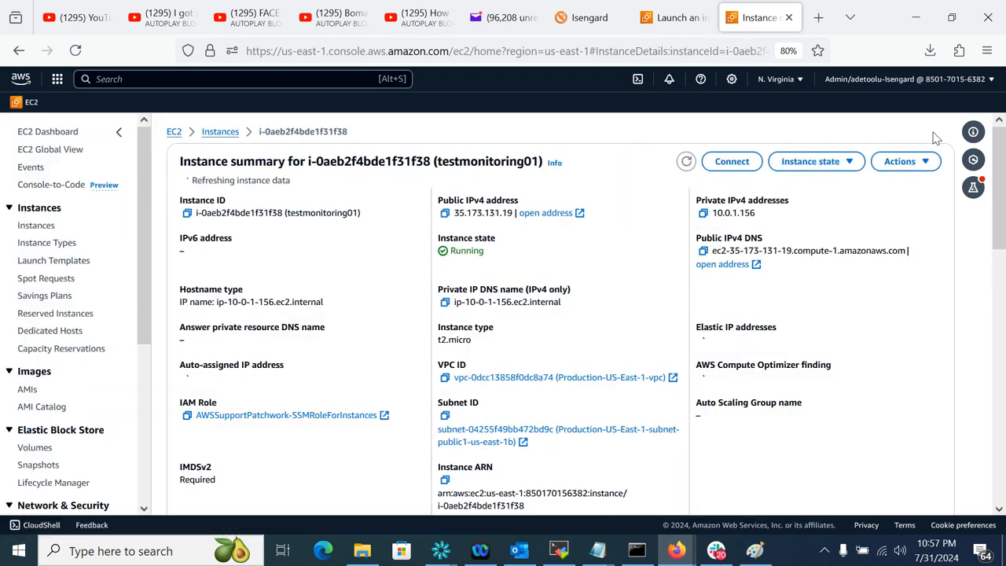
left_click(903, 161)
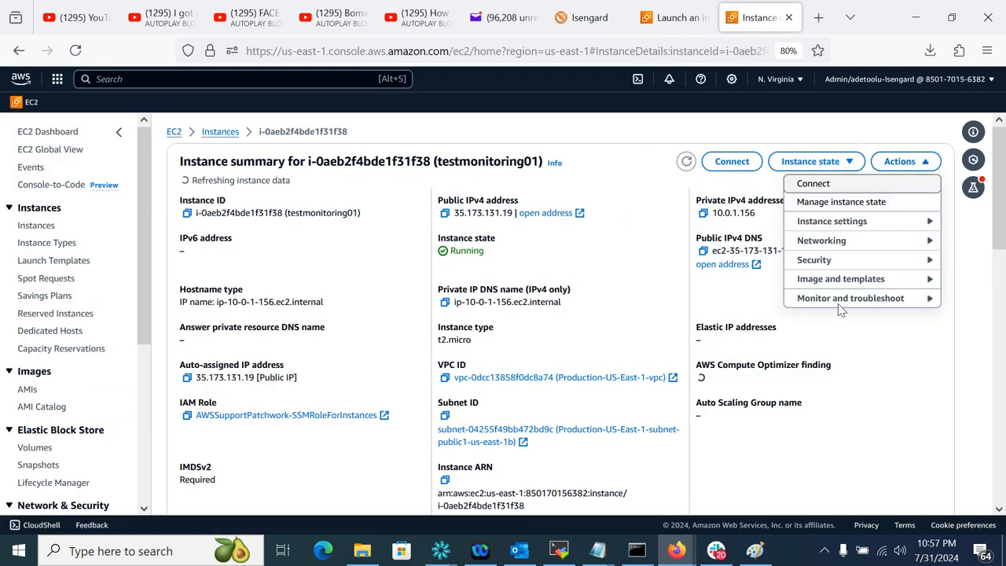
mouse_move(840, 306)
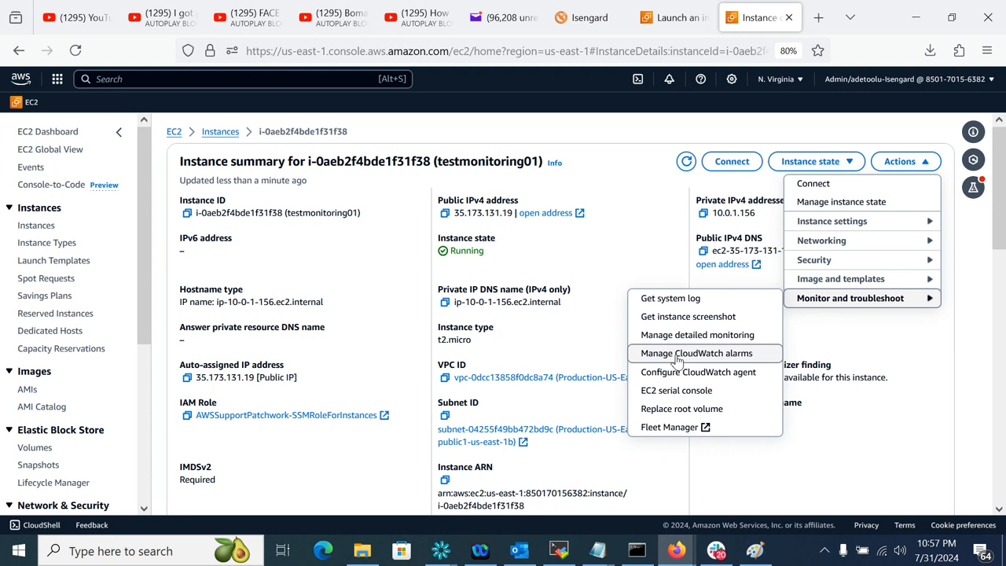
left_click(730, 376)
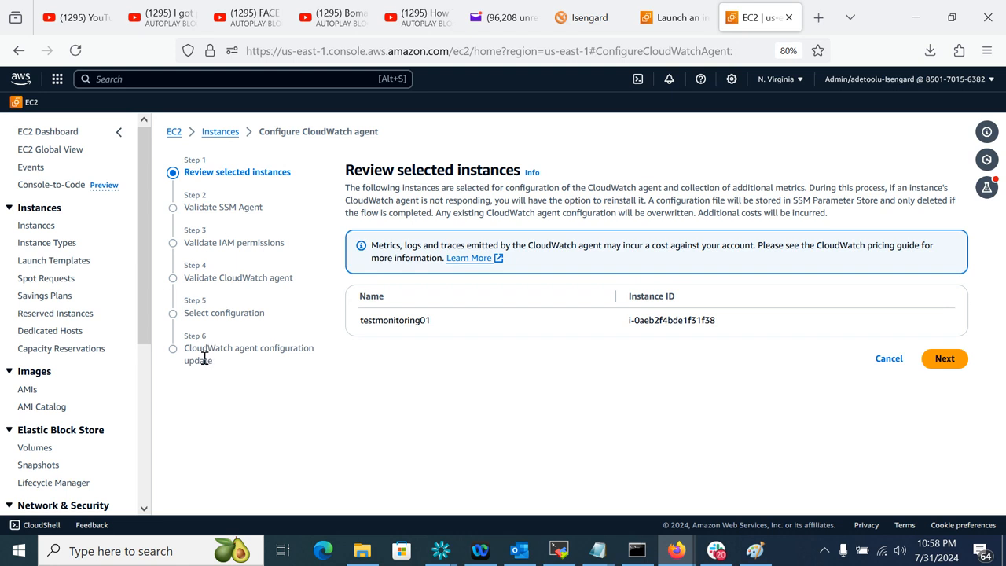
- Advance the wizard past instance review, SSM Agent and IAM checks to CloudWatch agent validation
left_click_drag(215, 371, 187, 350)
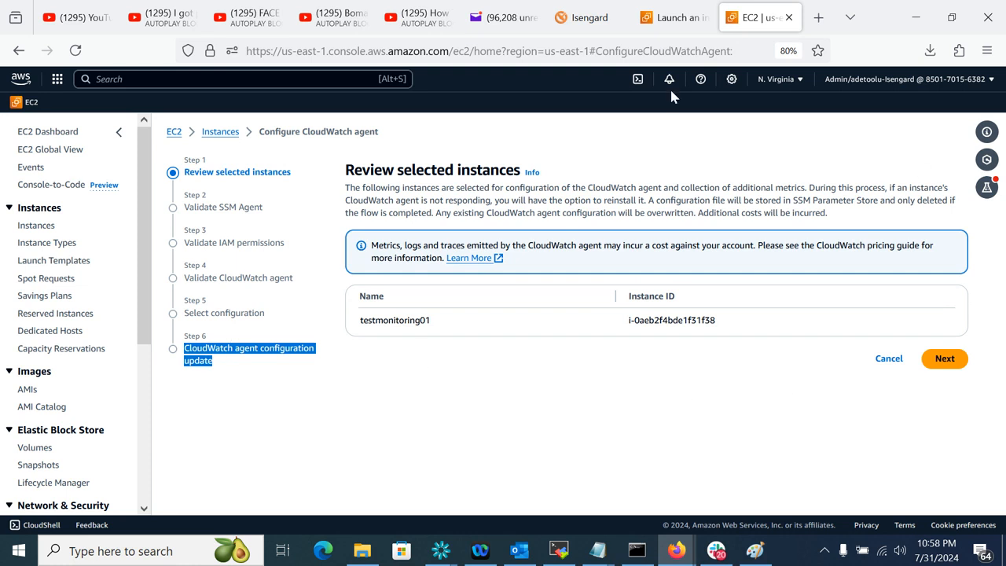
left_click(944, 359)
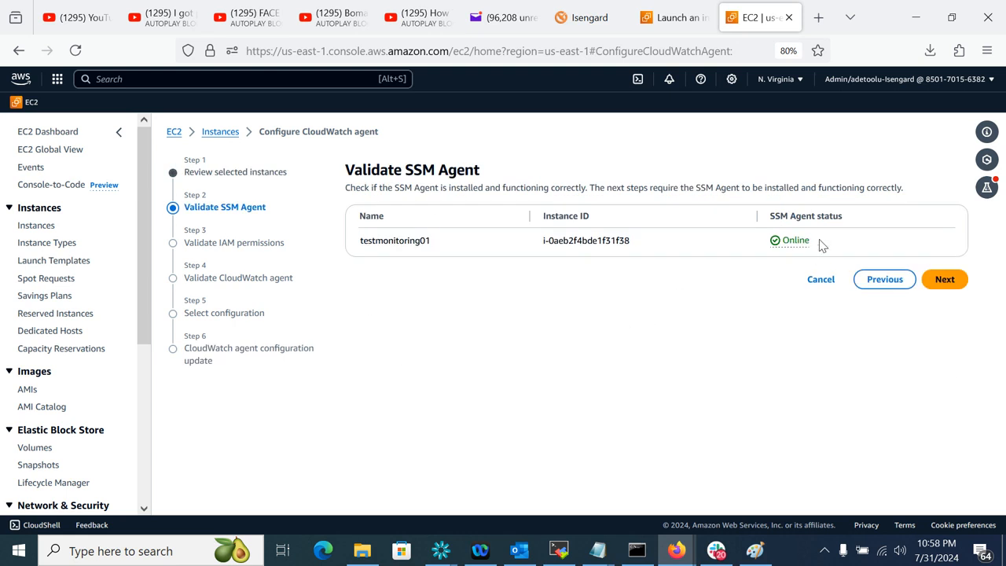
left_click(944, 280)
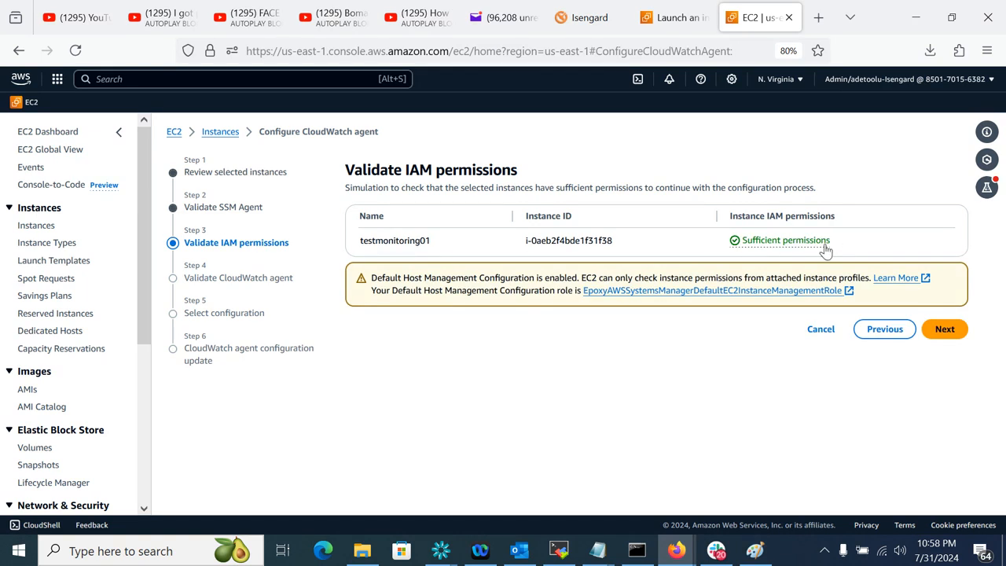
left_click(945, 329)
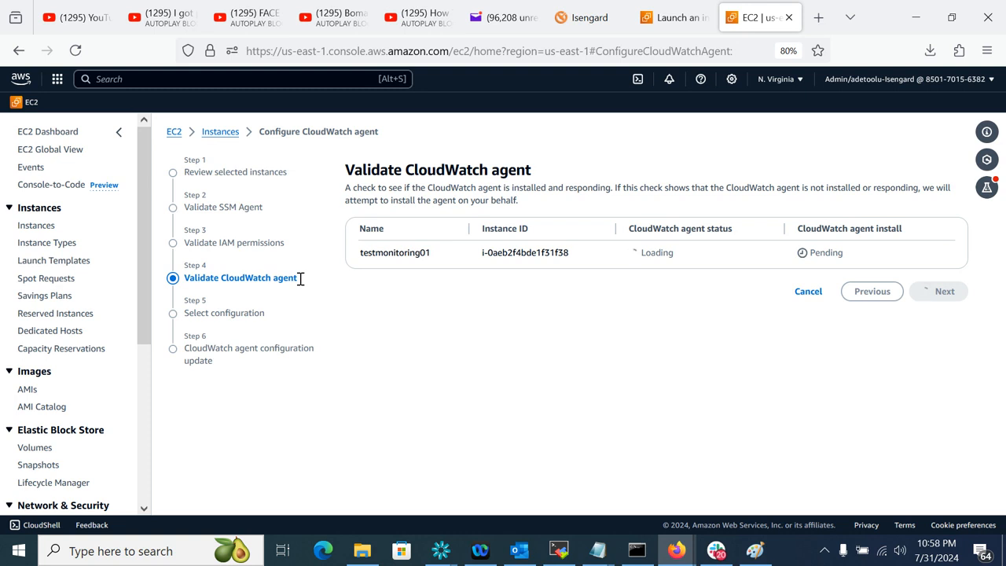
- Glance at the MobaXterm terminal, minimize it, and return to the EC2 Instances list
left_click(559, 551)
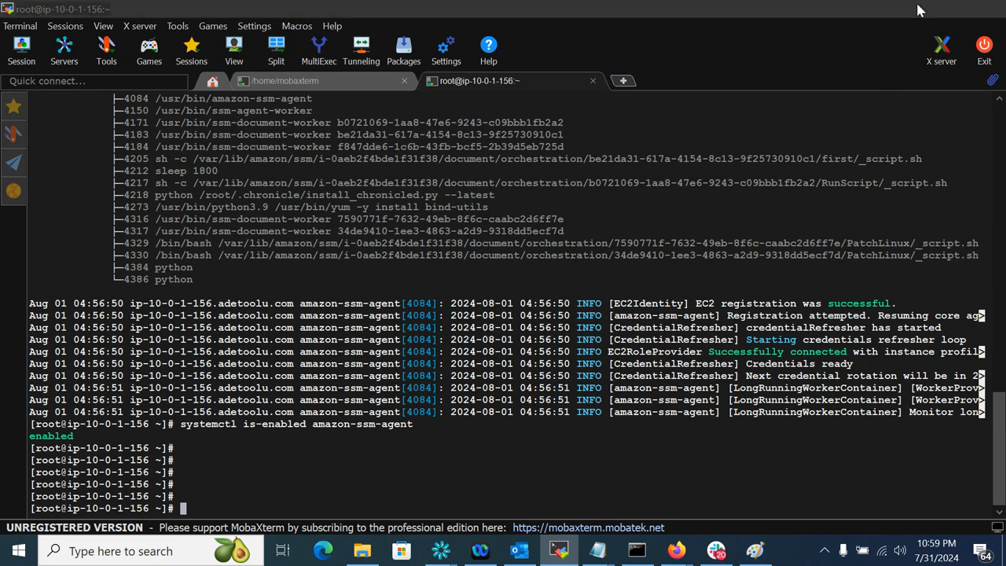
left_click(914, 9)
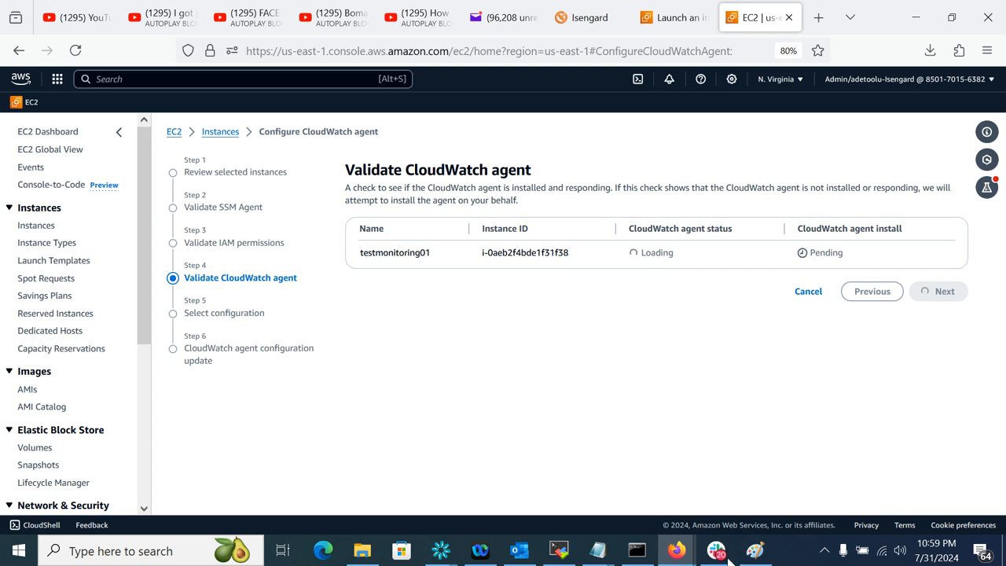
left_click(556, 549)
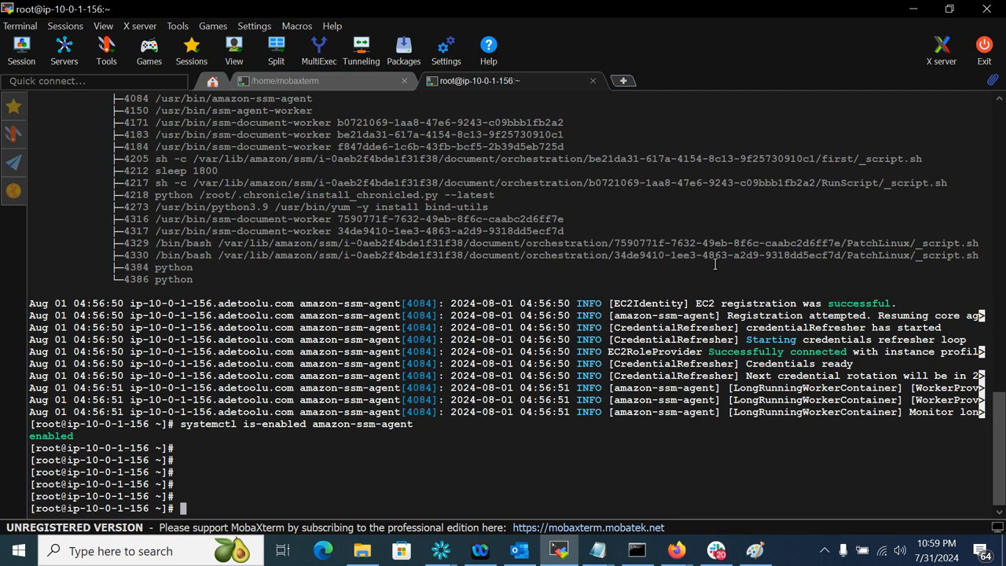
double_click(311, 447)
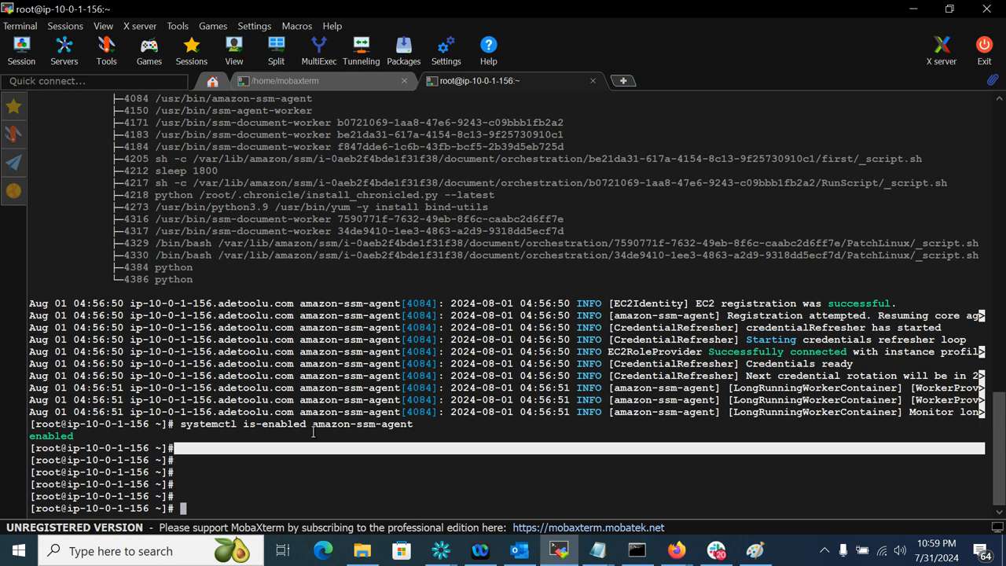
left_click(313, 431)
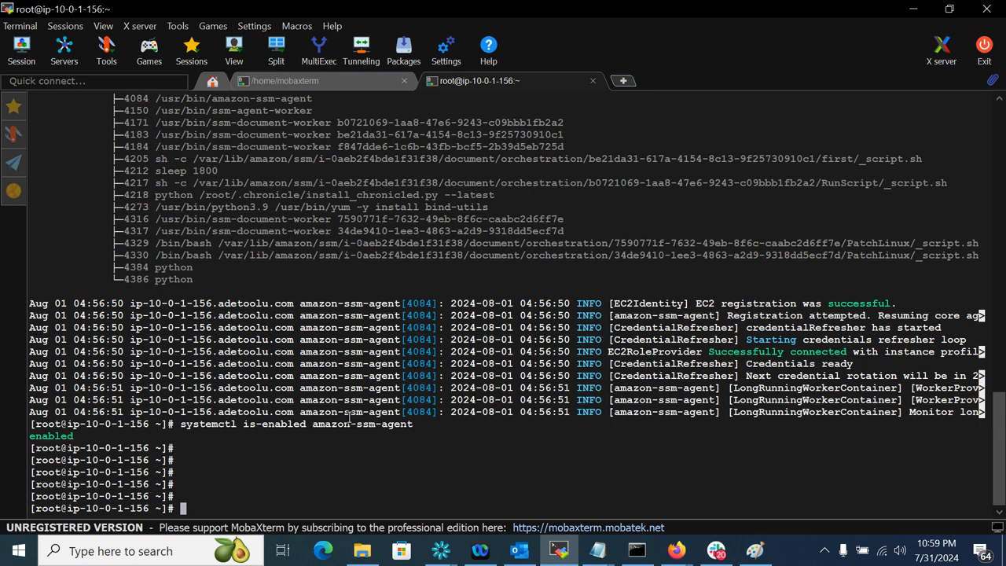
left_click(914, 9)
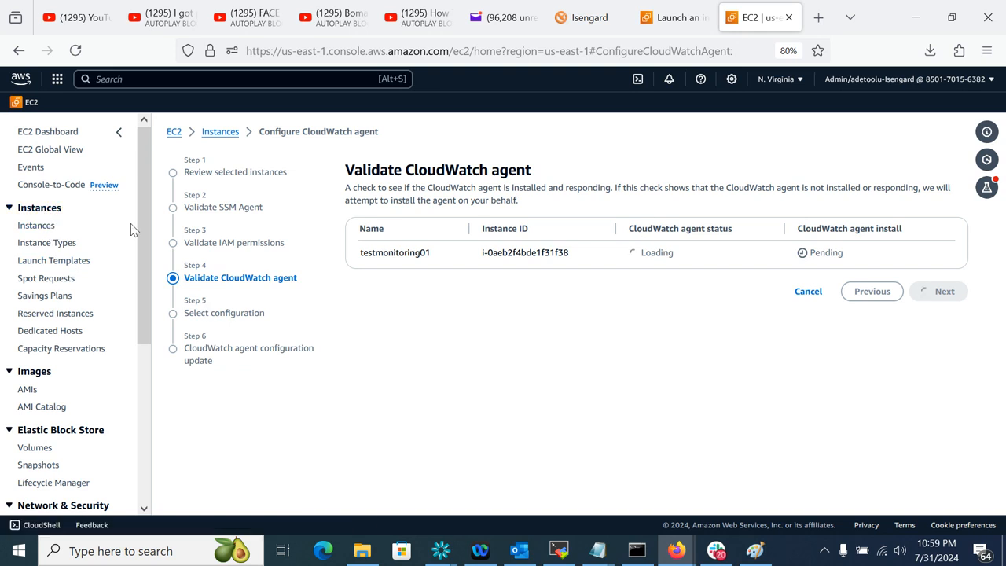
left_click(37, 226)
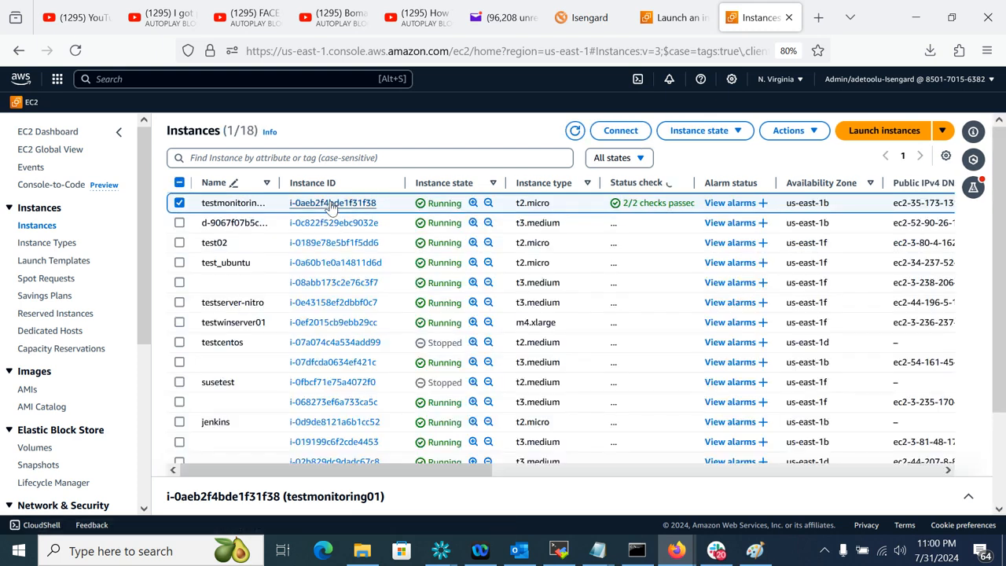
- Stop testmonitoring01, then force-stop it once it shows Stopping
left_click(333, 203)
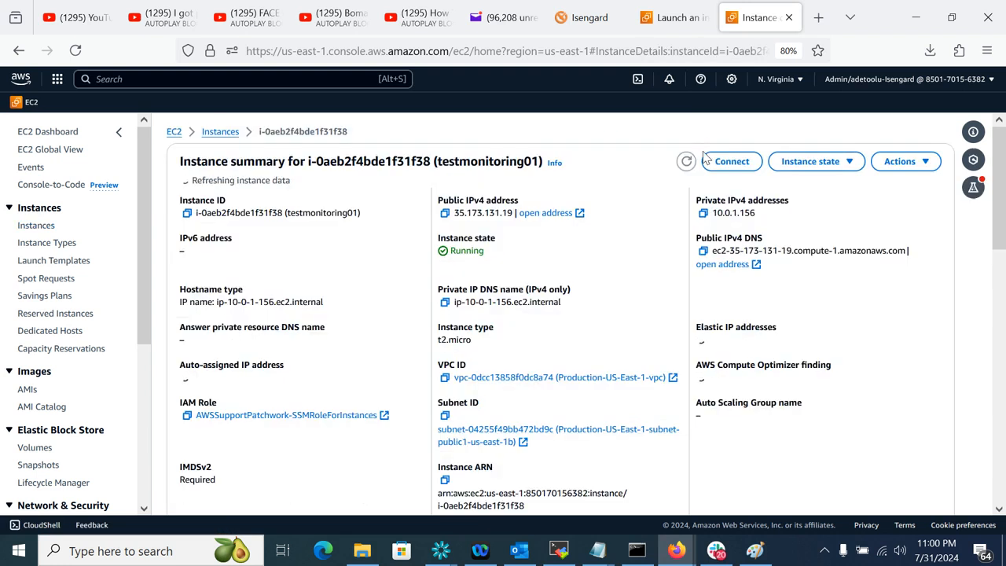
left_click(798, 162)
left_click(796, 183)
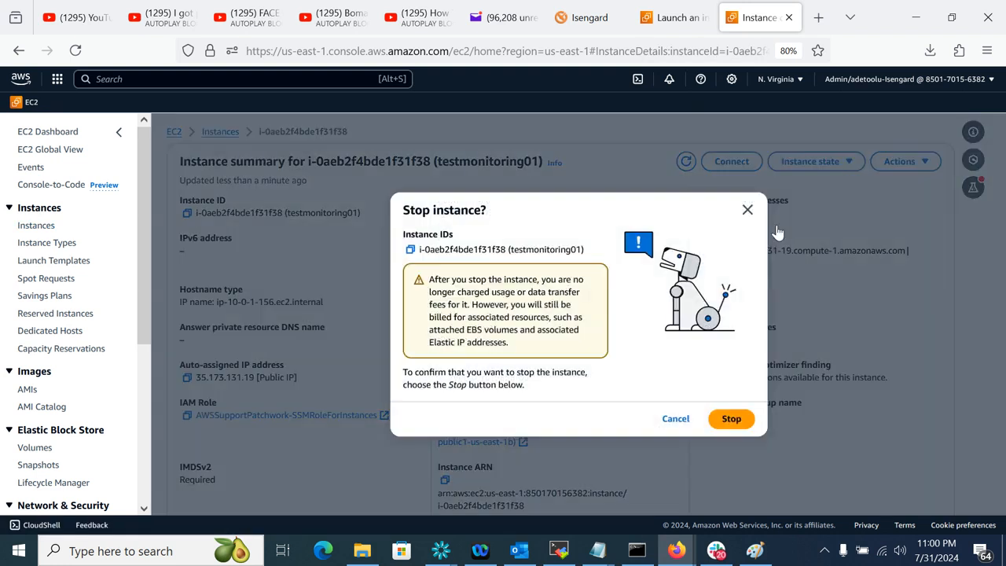
left_click(725, 422)
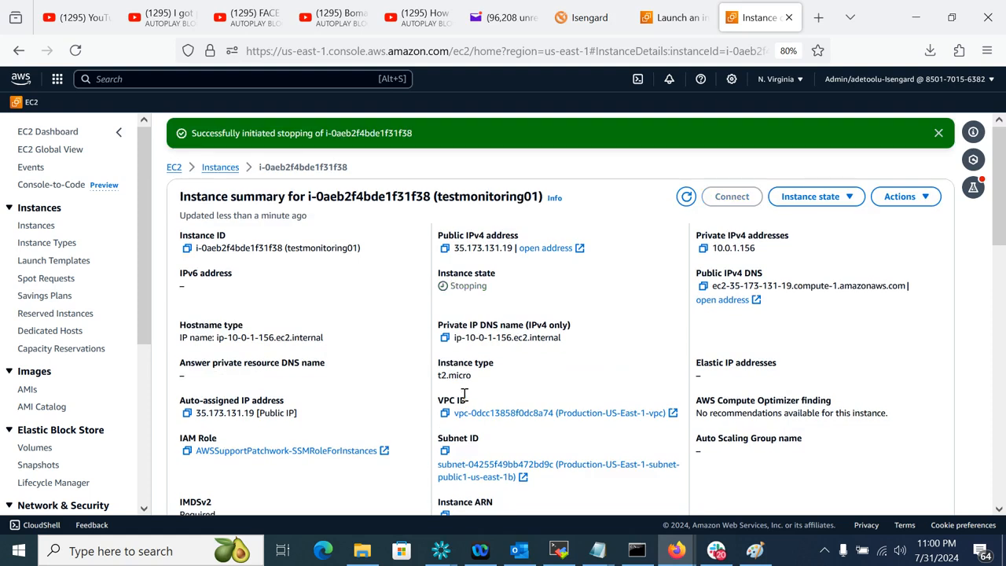
left_click(685, 196)
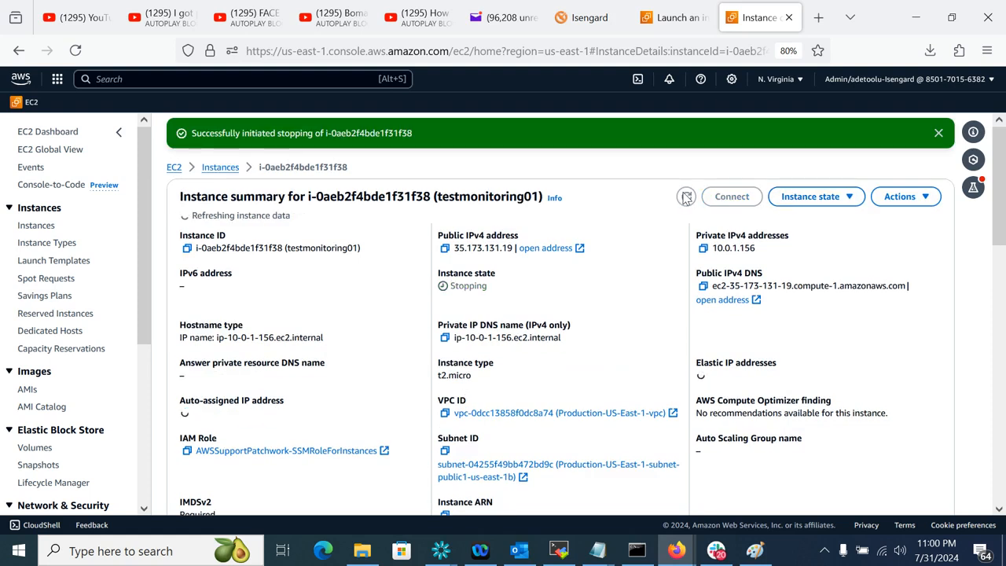
left_click(830, 197)
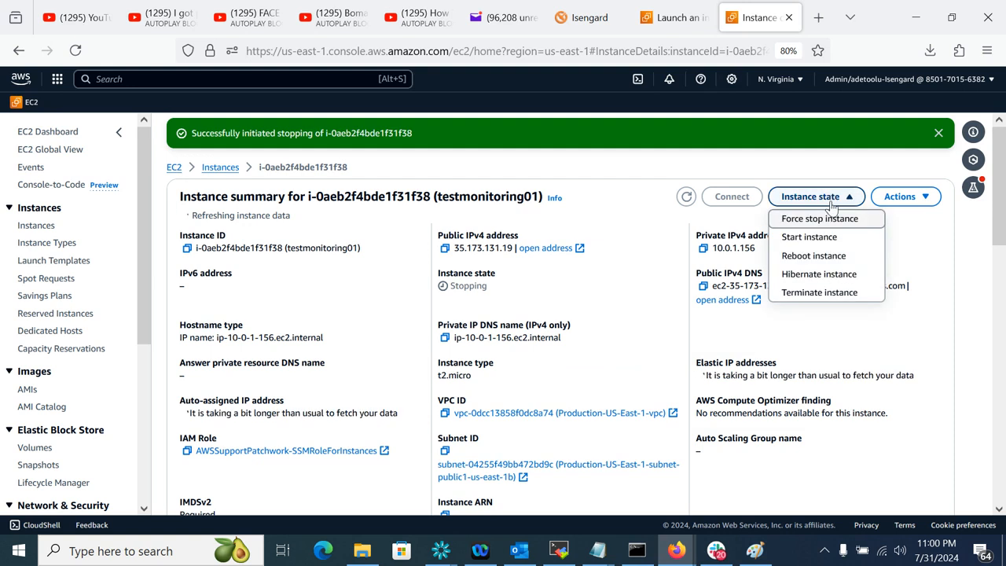
left_click(820, 219)
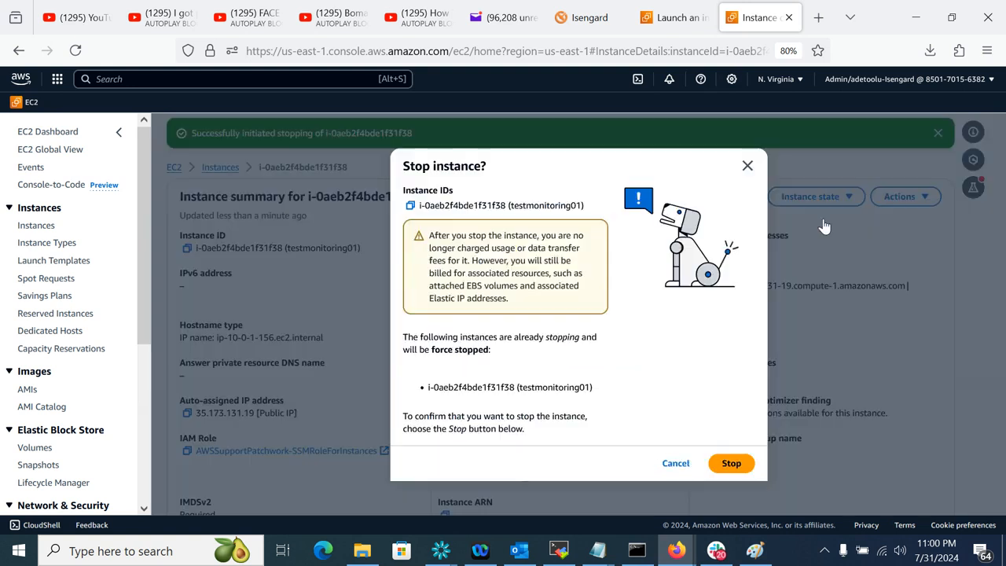
left_click(720, 467)
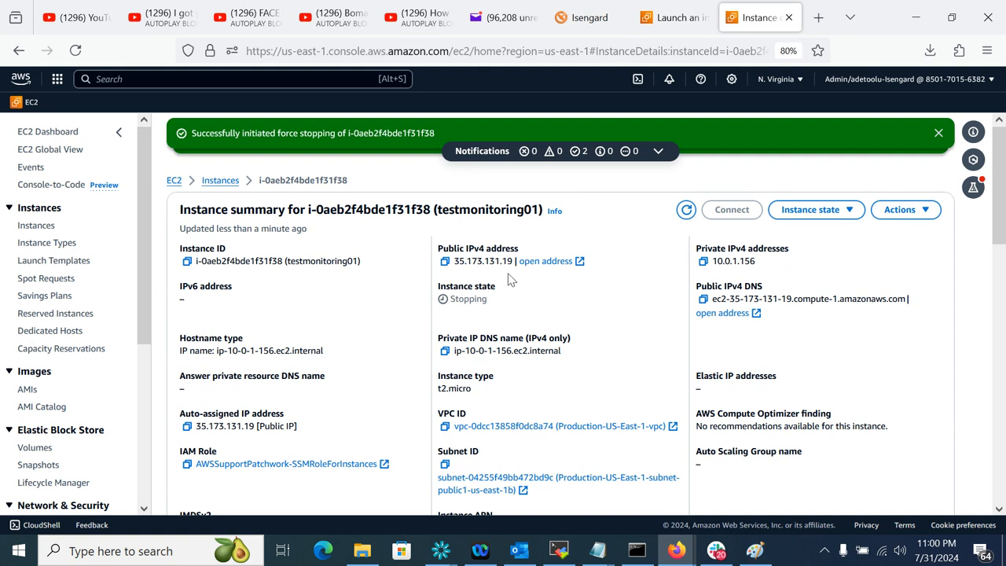
- Refresh the instance details repeatedly and browse Actions > Monitor and troubleshoot
left_click(687, 212)
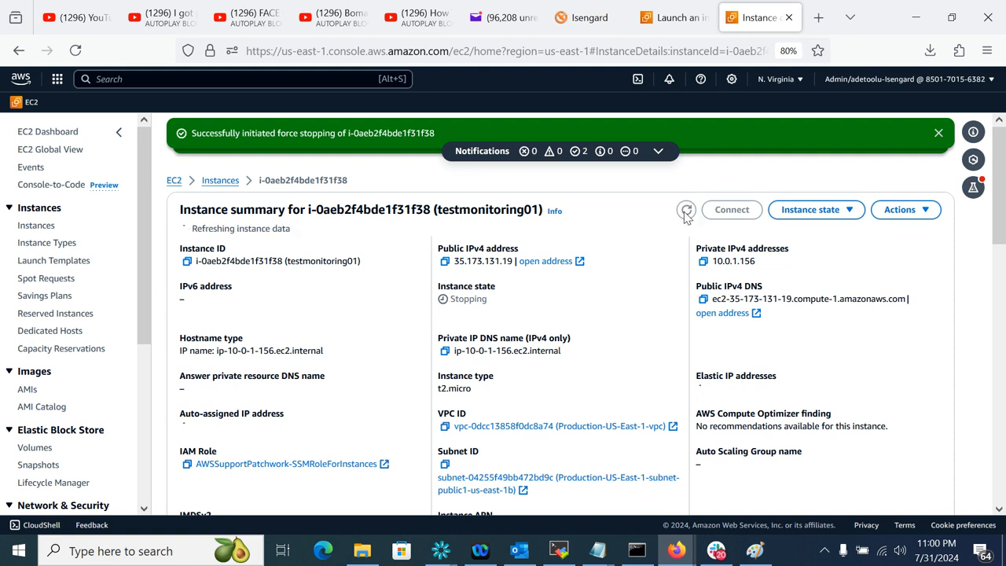
left_click(686, 210)
left_click(684, 213)
left_click(686, 210)
left_click(925, 214)
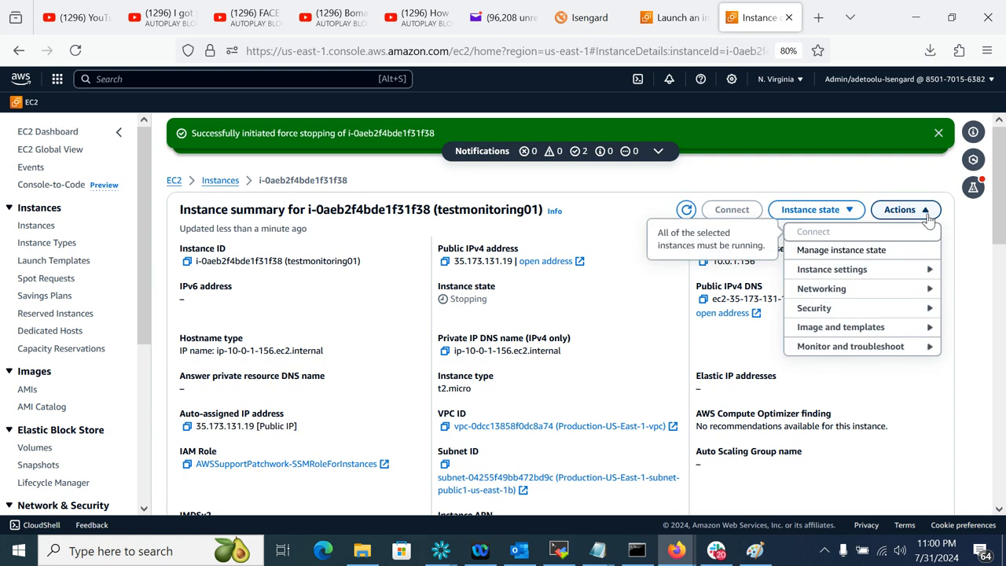
left_click(850, 382)
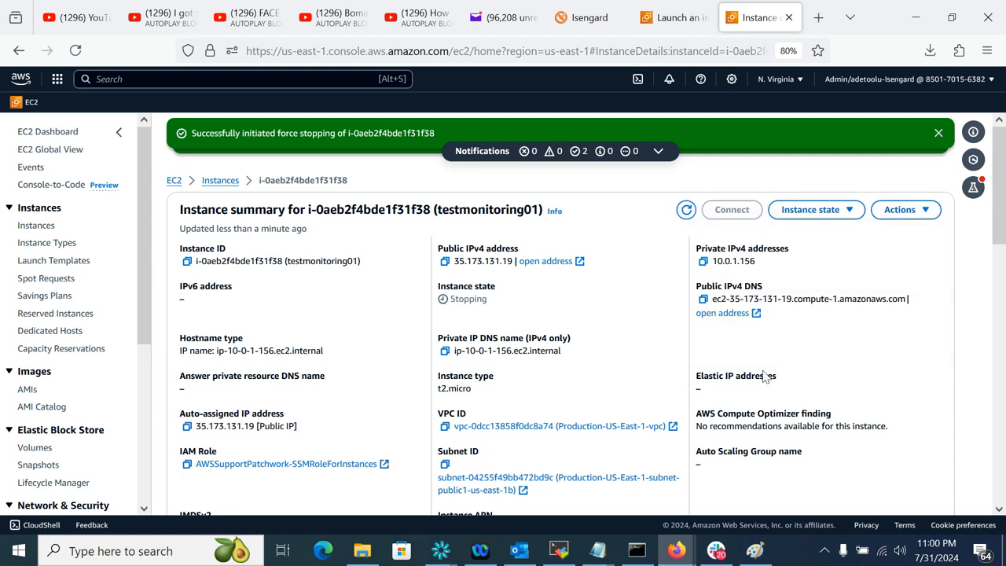
left_click(689, 211)
left_click(687, 212)
left_click(906, 211)
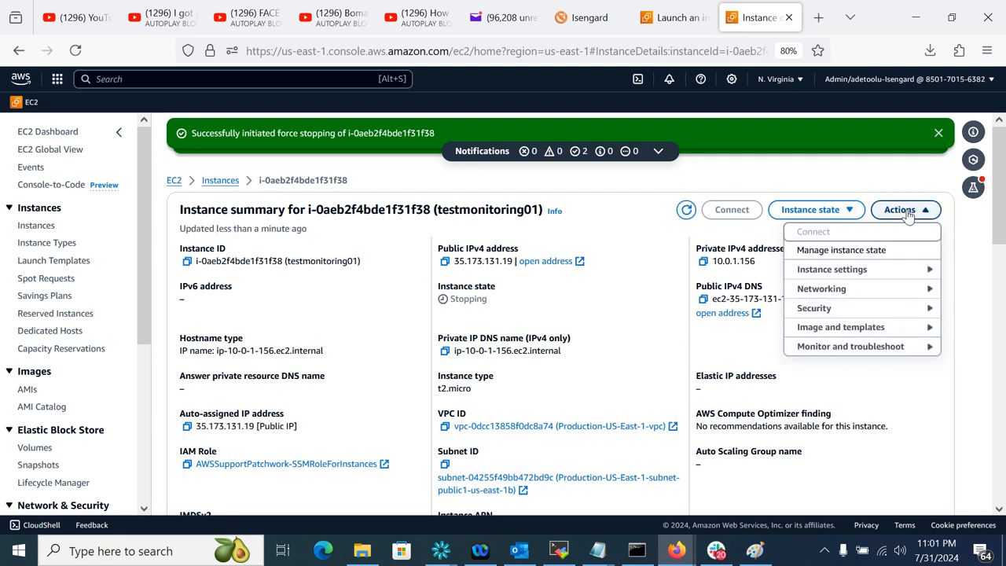
mouse_move(824, 346)
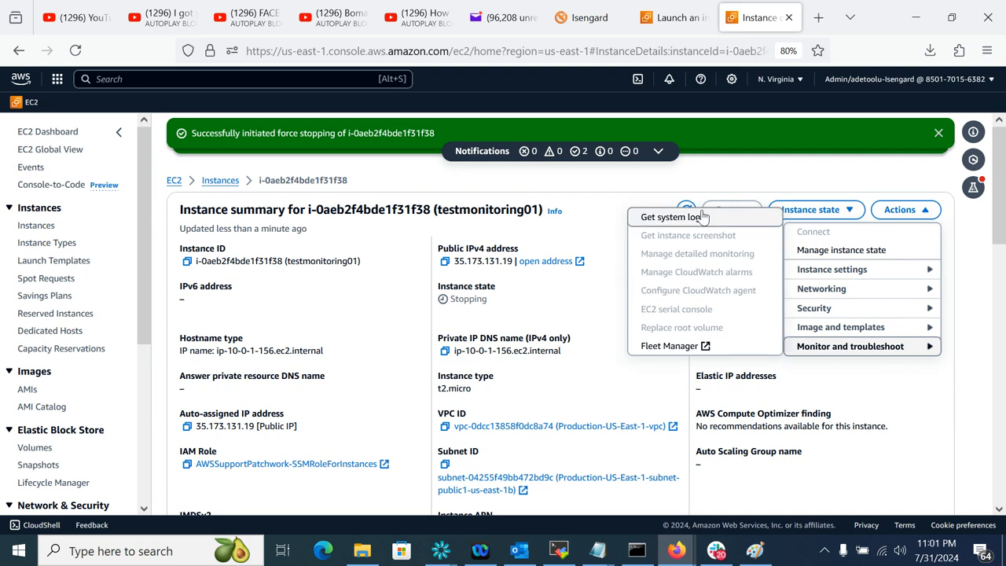
left_click(702, 217)
scroll(640, 339, "down", 3)
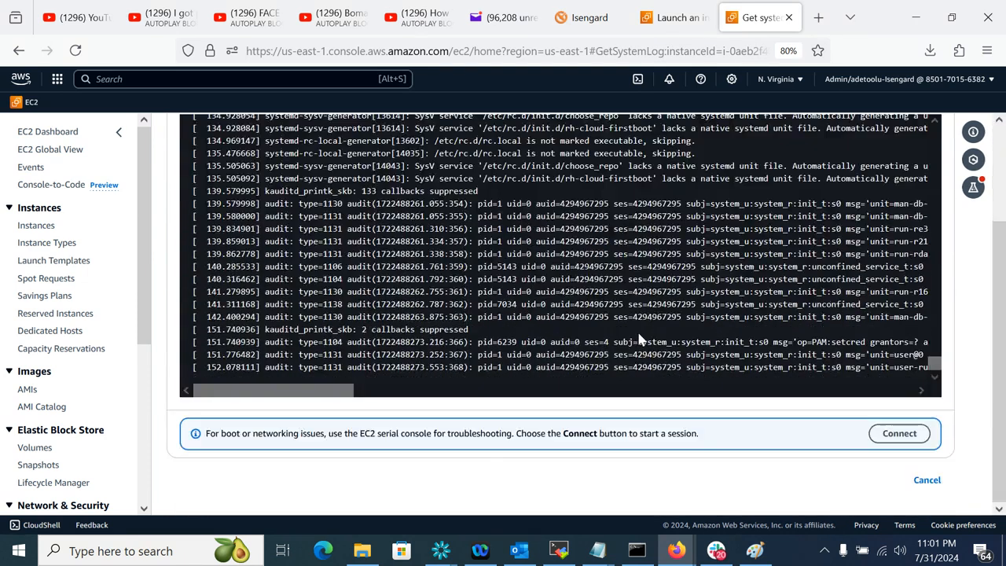
scroll(760, 177, "up", 1)
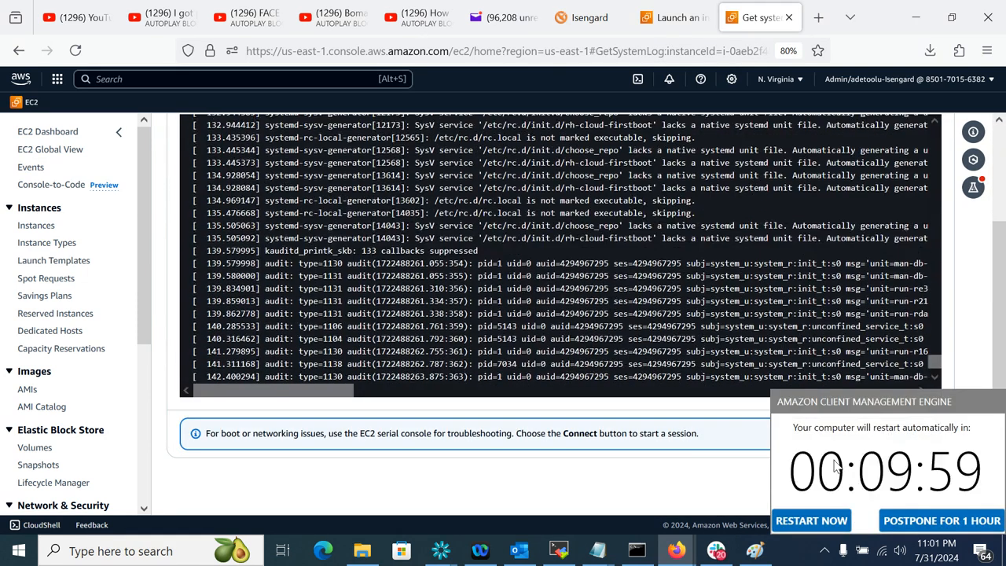
left_click(935, 520)
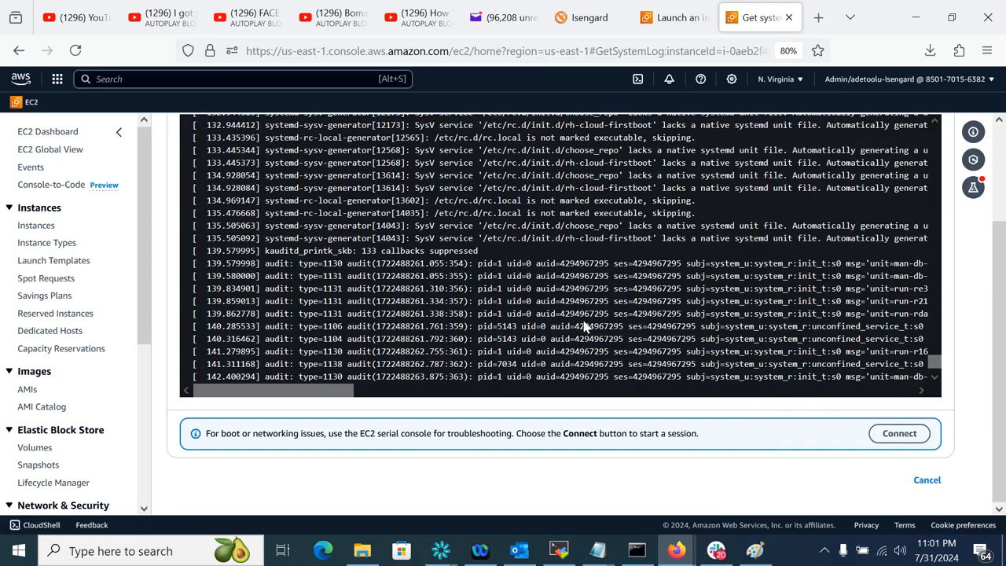
scroll(584, 325, "down", 1)
scroll(836, 354, "up", 3)
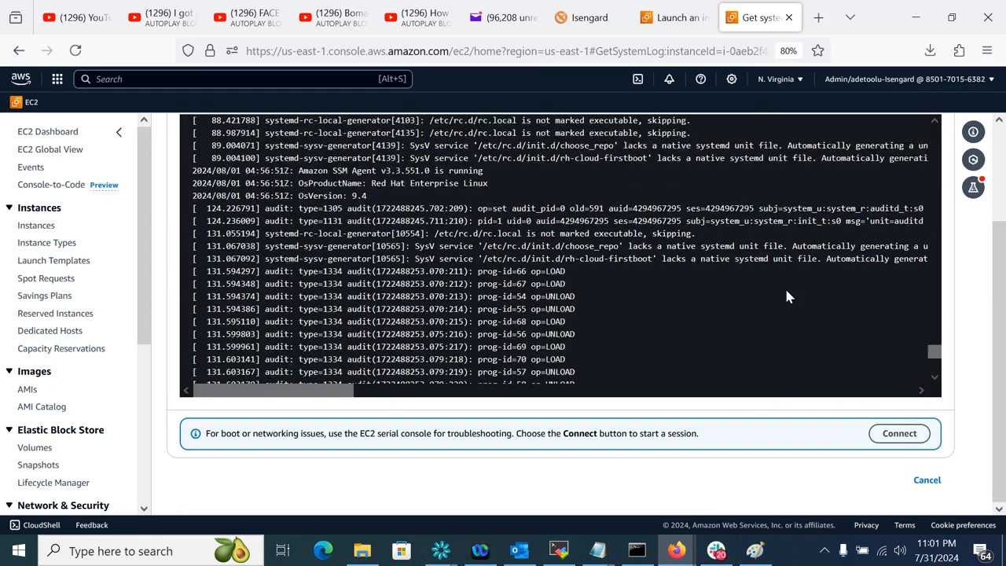
scroll(789, 296, "up", 5)
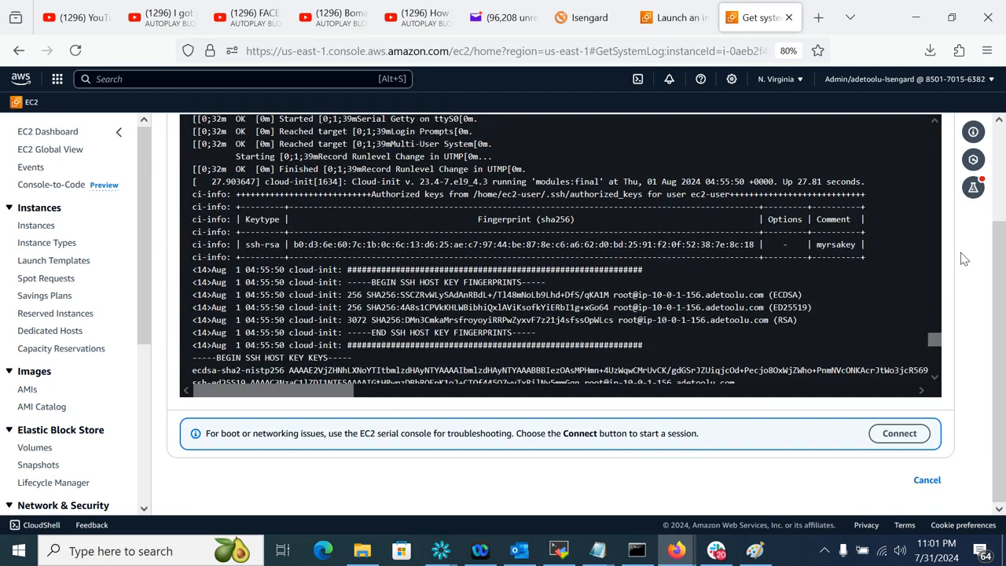
scroll(961, 259, "up", 3)
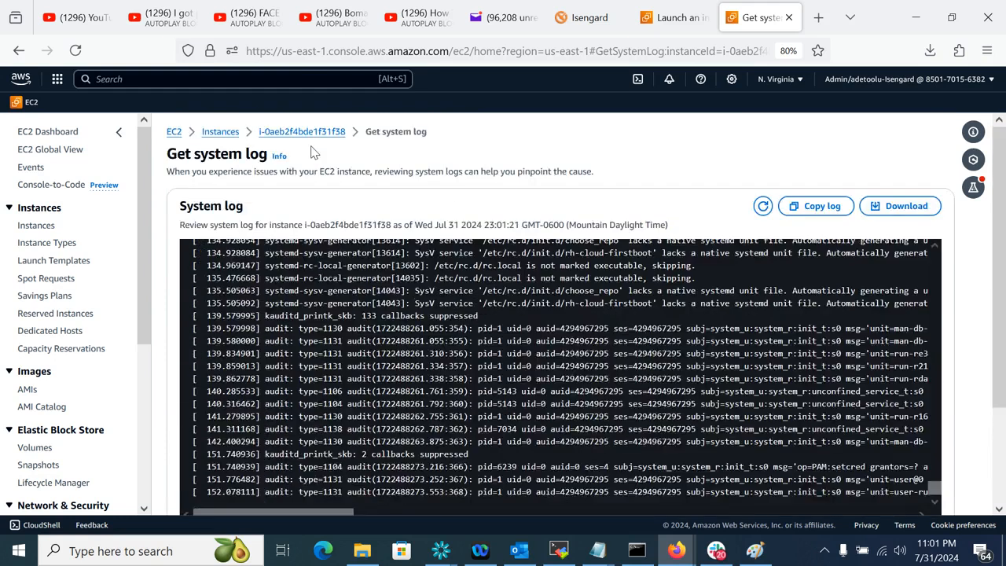
left_click(311, 133)
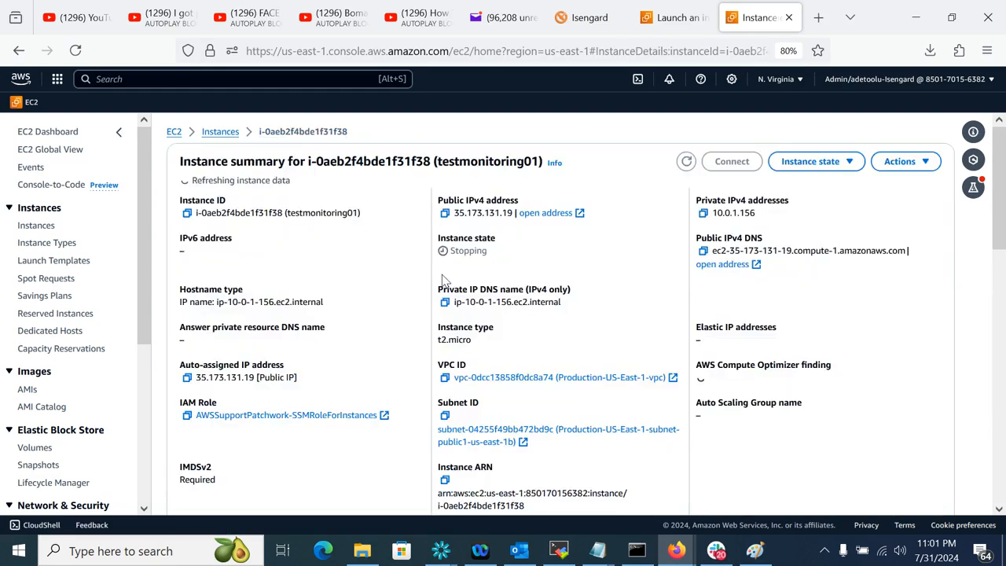
- Refresh testmonitoring01's details, glancing at MobaXterm and the mail inbox, until it reads Stopped
left_click(684, 162)
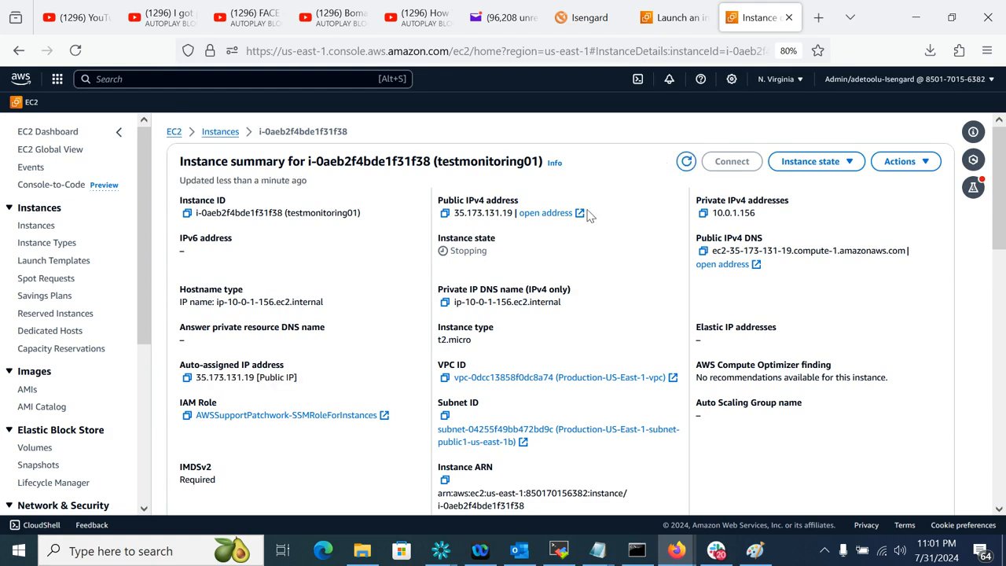
left_click(686, 162)
left_click(559, 551)
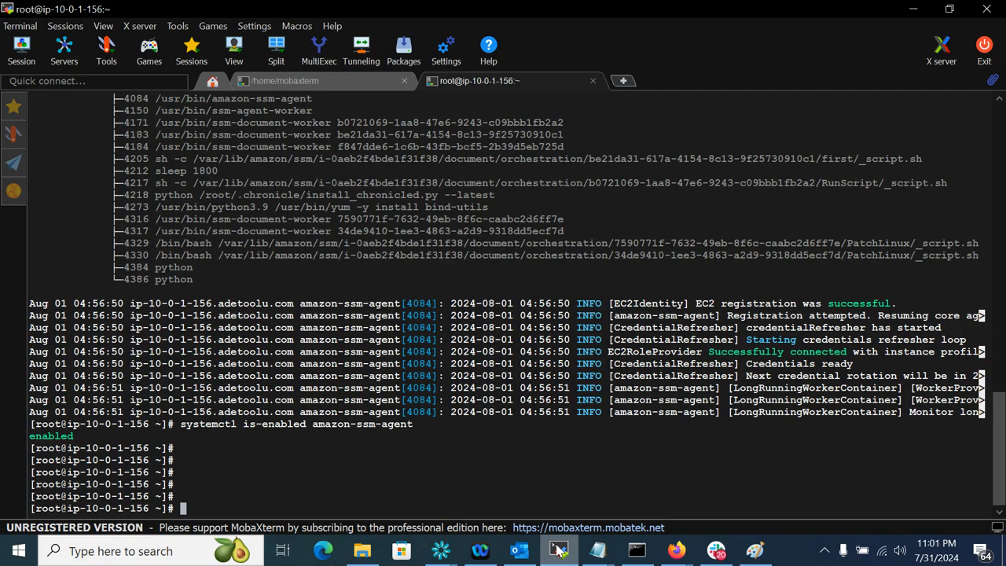
left_click(914, 12)
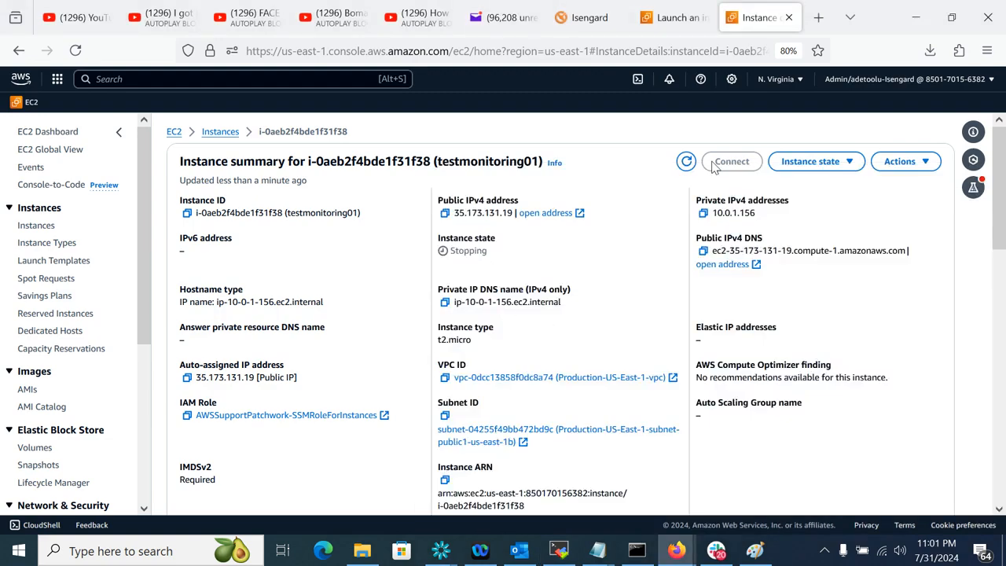
left_click(686, 162)
left_click(687, 162)
left_click(496, 14)
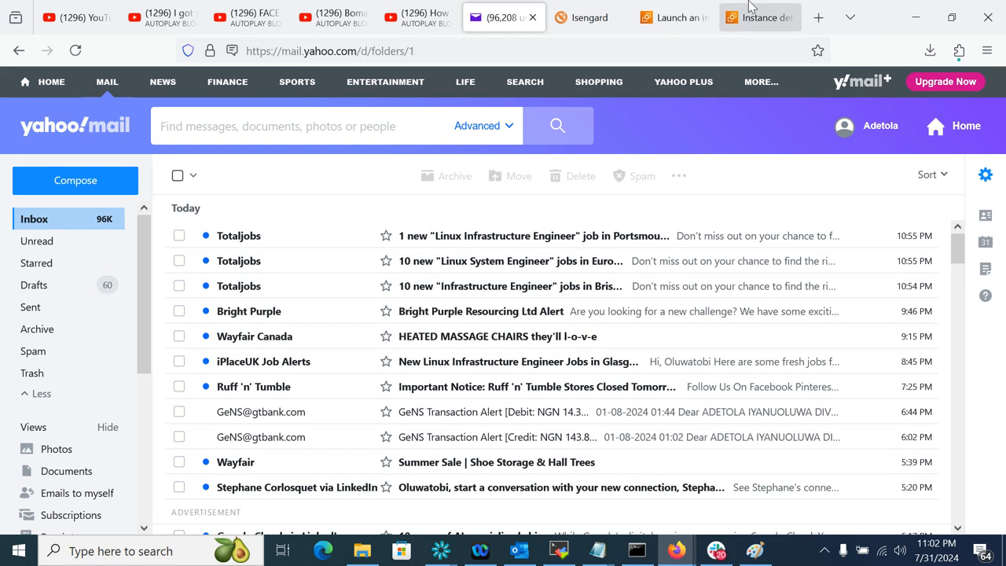
left_click(774, 19)
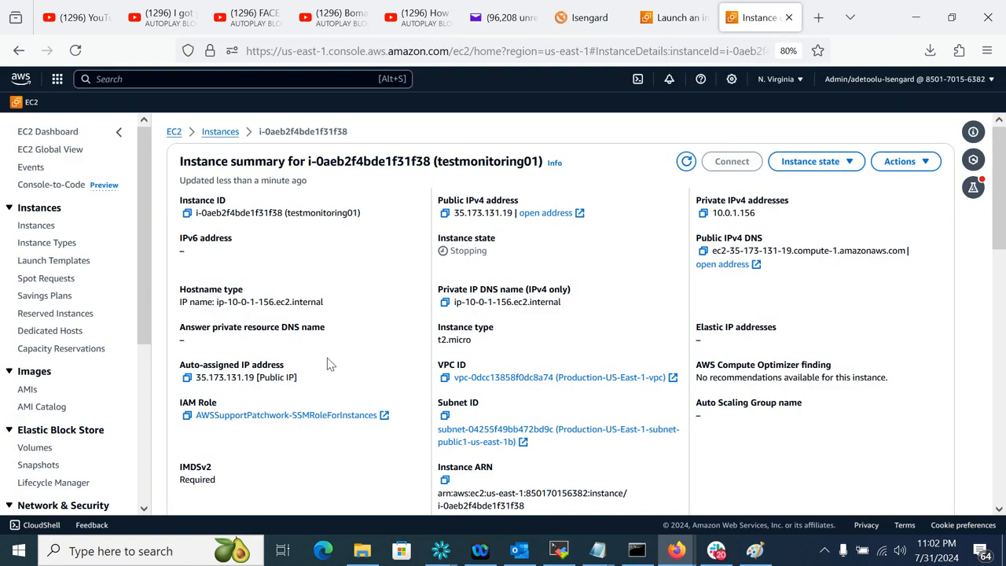
left_click(499, 17)
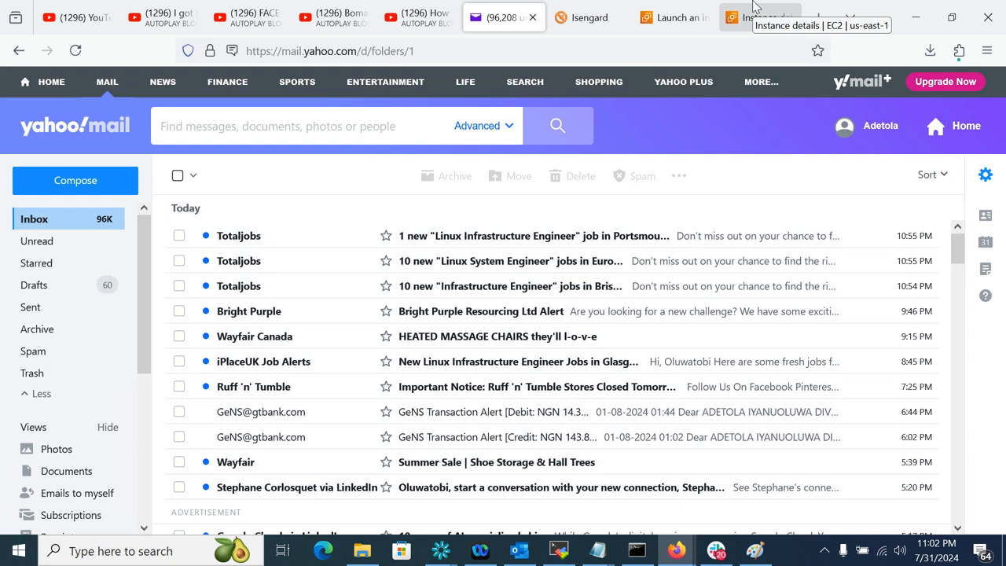
left_click(753, 8)
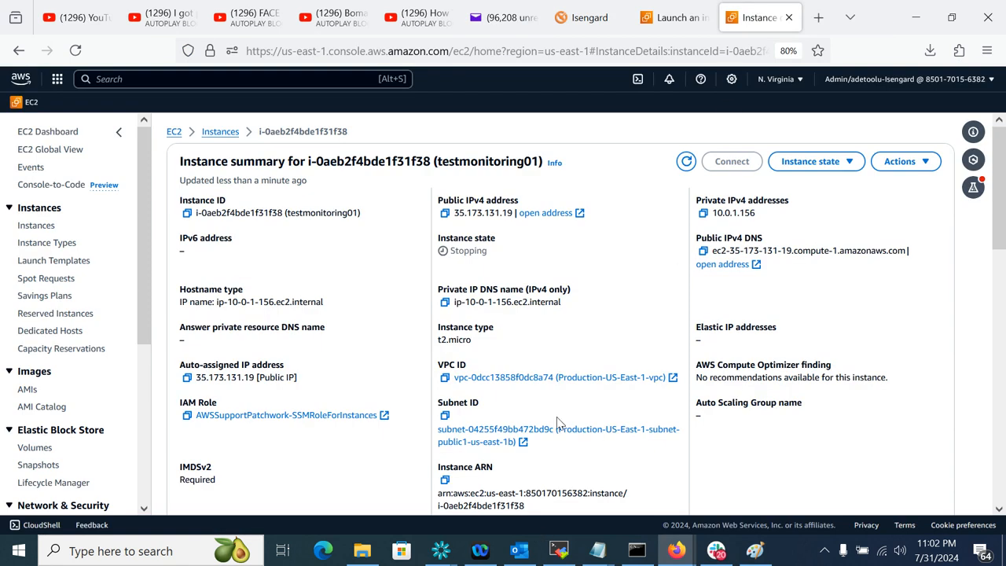
left_click(688, 162)
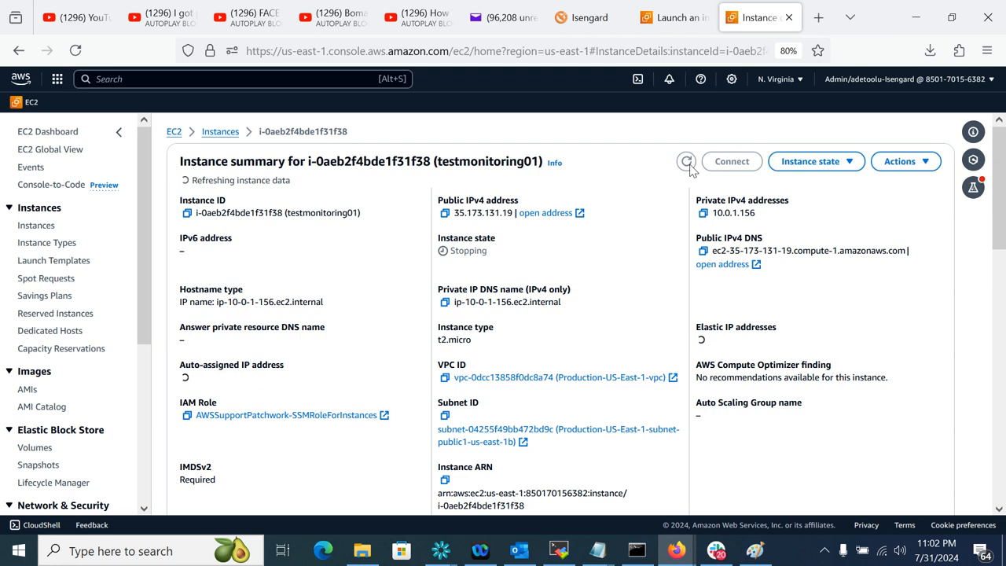
left_click(838, 165)
- Change testmonitoring01's instance type to t2.large through Instance settings and apply it
left_click(899, 162)
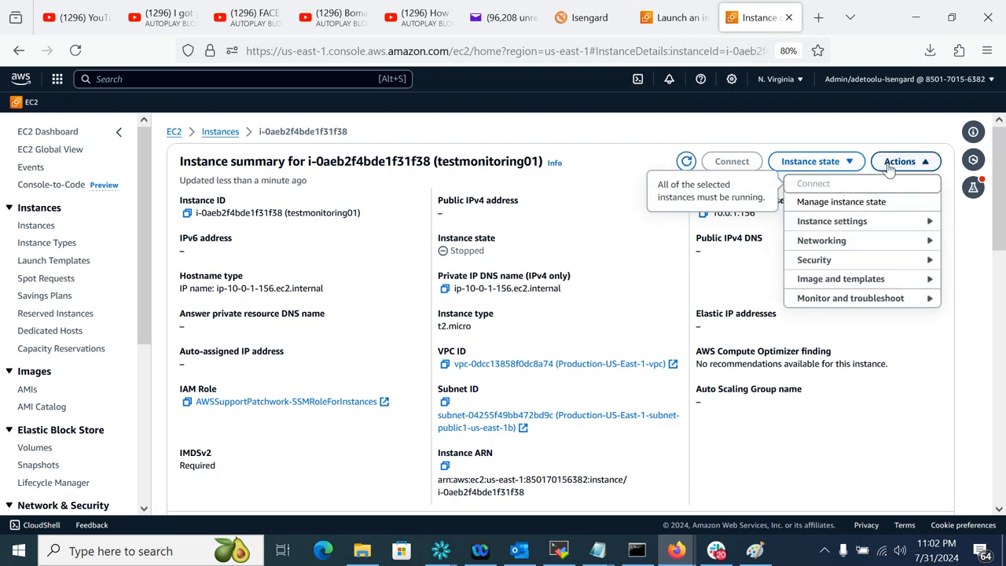
mouse_move(873, 230)
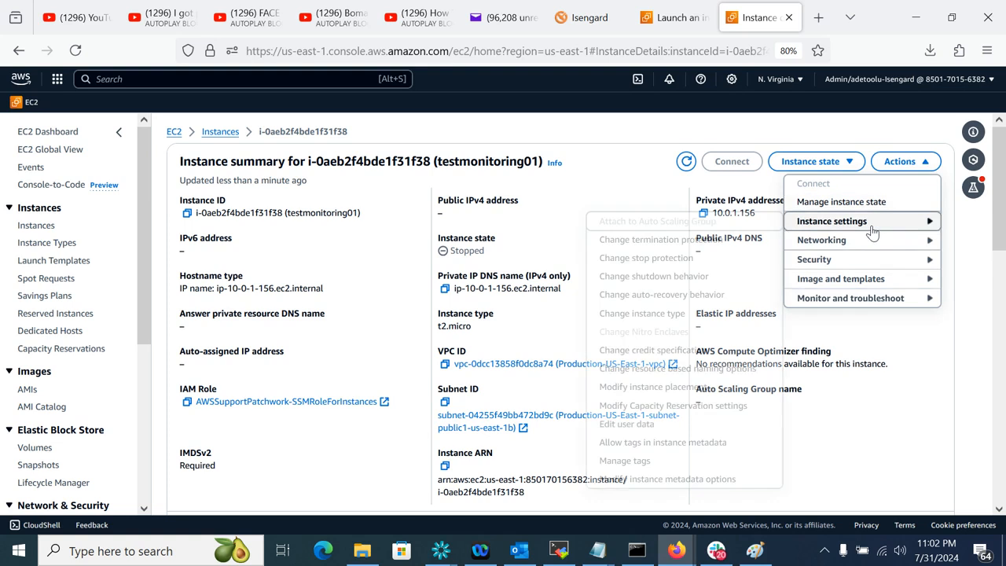
left_click(641, 313)
left_click(179, 307)
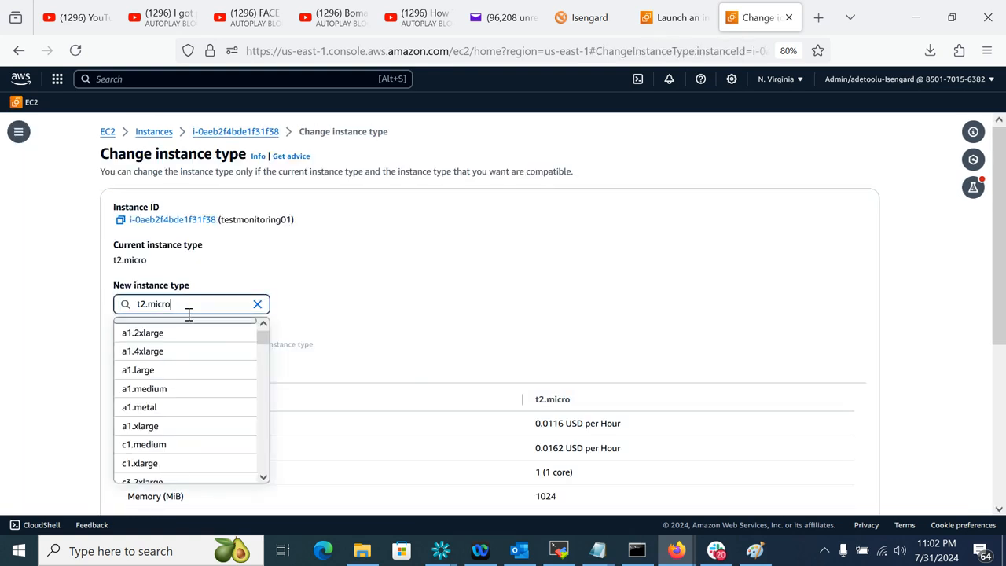
key("BackSpace")
key("BackSpace")
key("BackSpace")
key("BackSpace")
key("BackSpace")
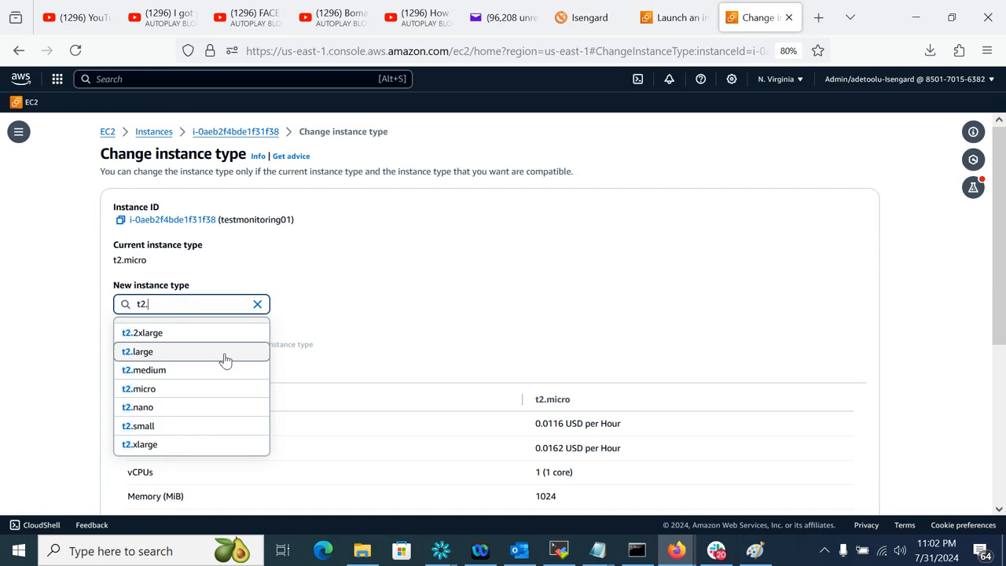
left_click(224, 353)
scroll(440, 359, "down", 4)
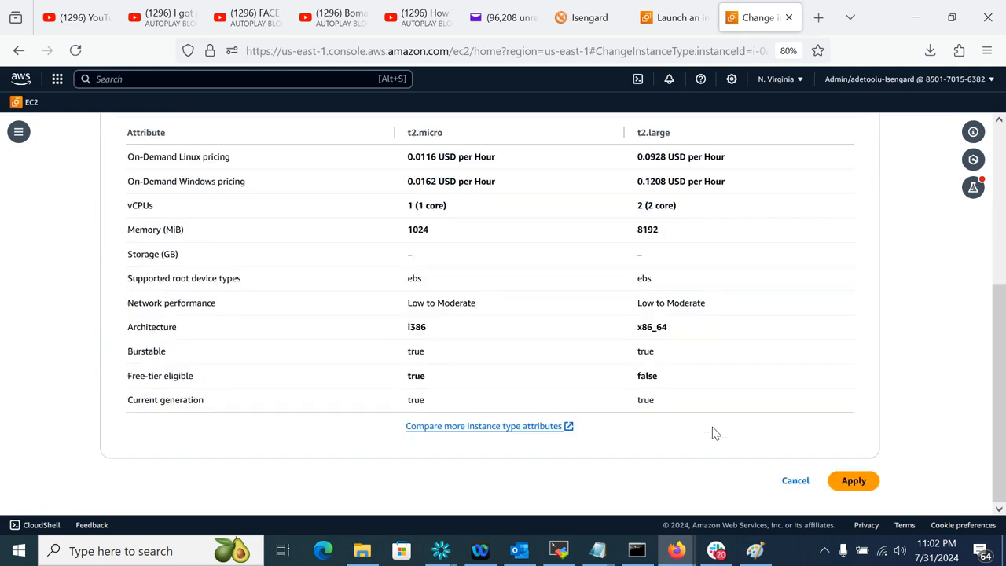
left_click(851, 480)
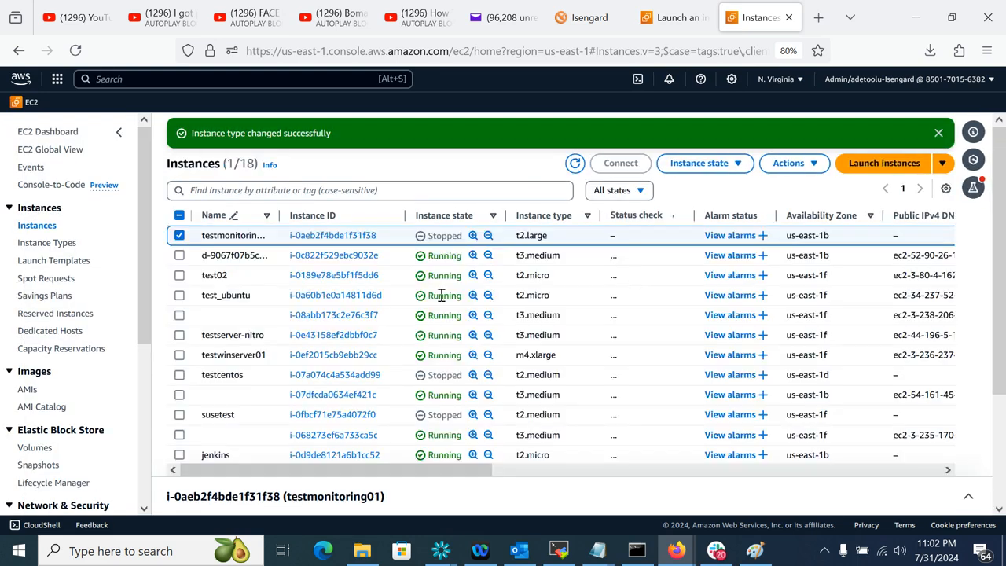
- Start testmonitoring01 and refresh until it is Running as t2.large with IP 3.90.178.72
left_click(720, 167)
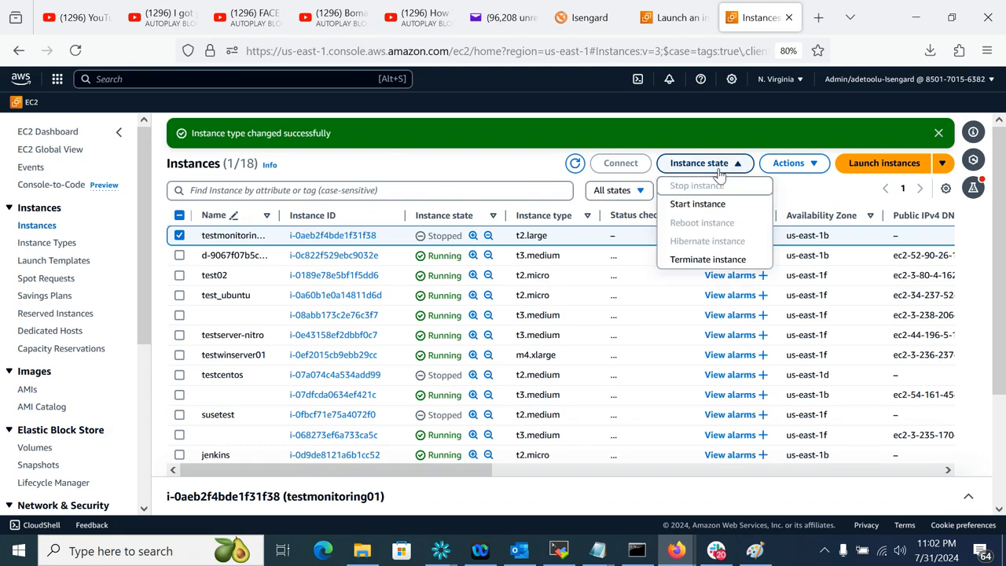
left_click(706, 205)
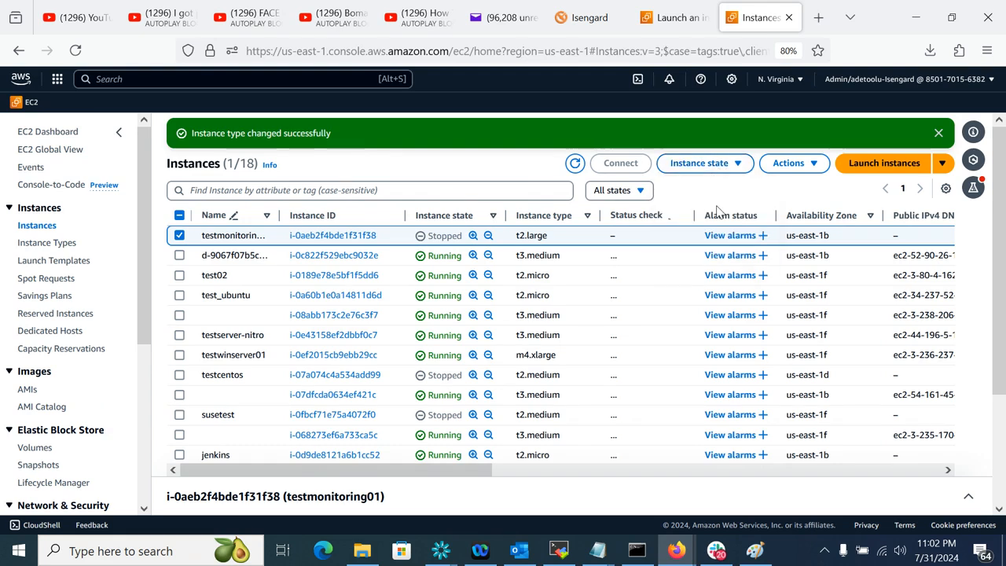
left_click(337, 236)
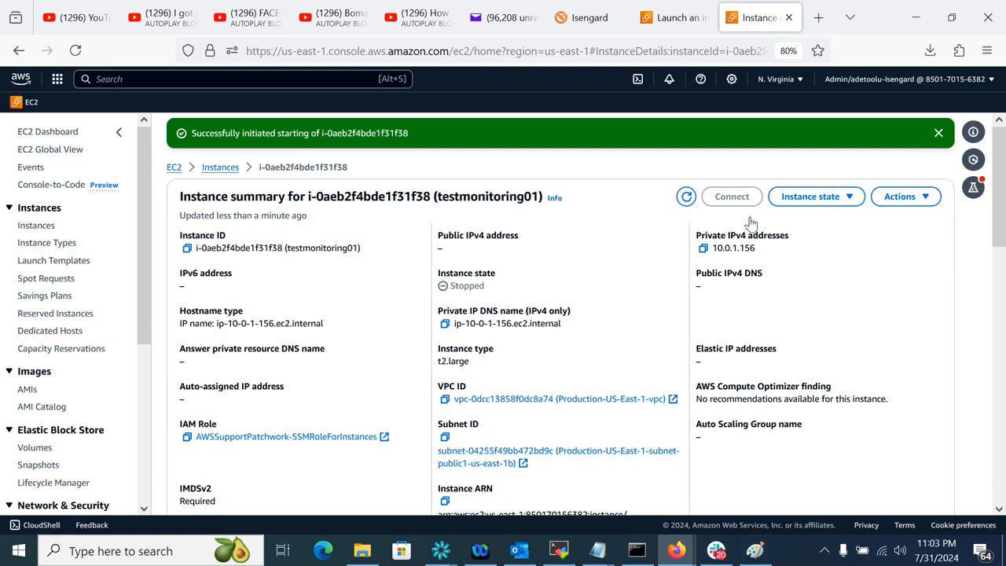
left_click(691, 199)
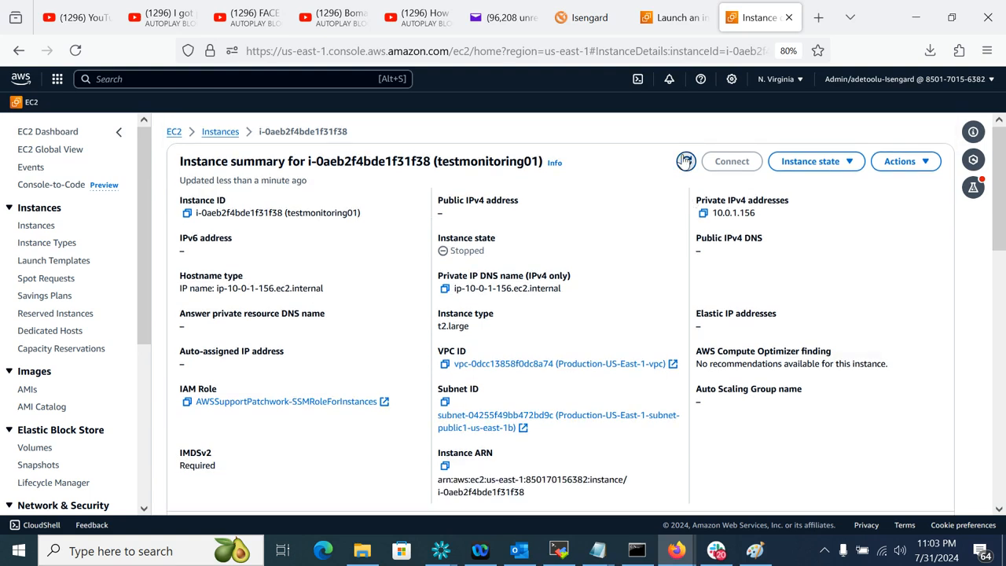
left_click(686, 161)
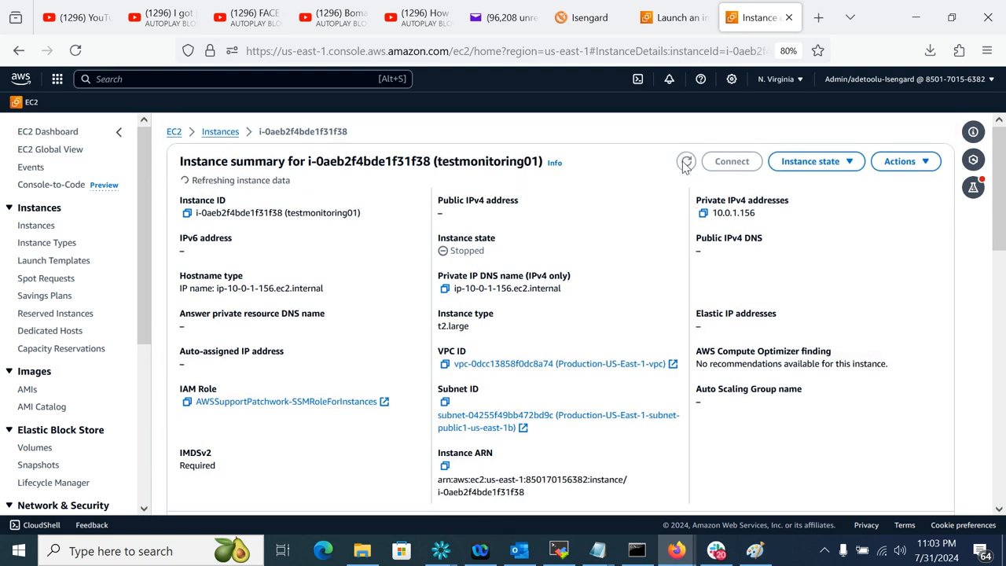
left_click(685, 162)
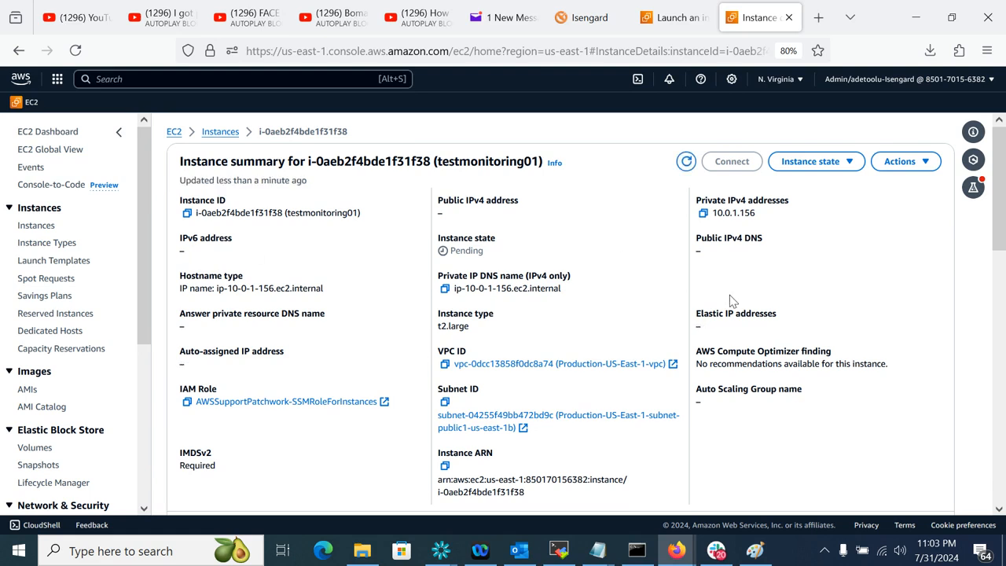
left_click(687, 163)
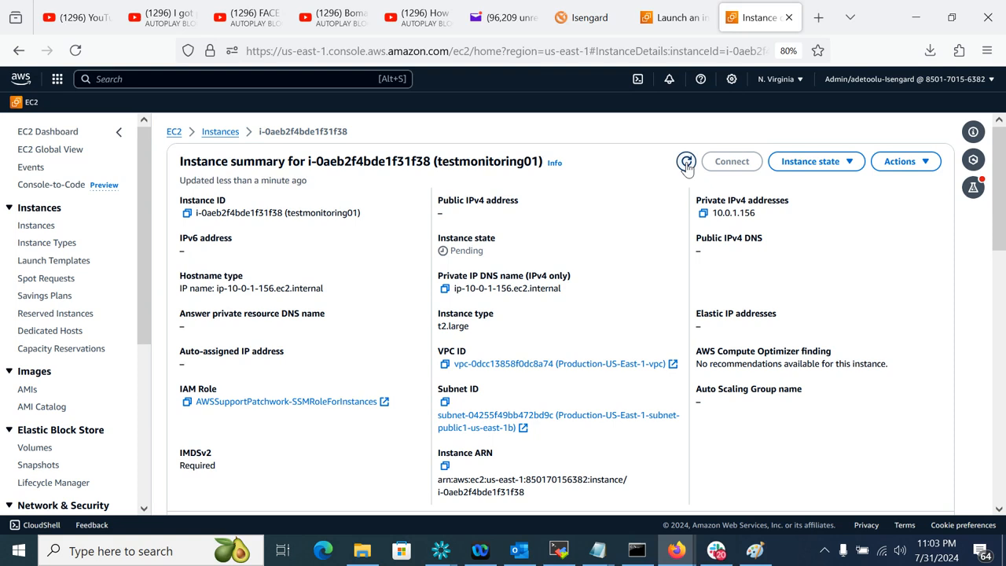
left_click(687, 163)
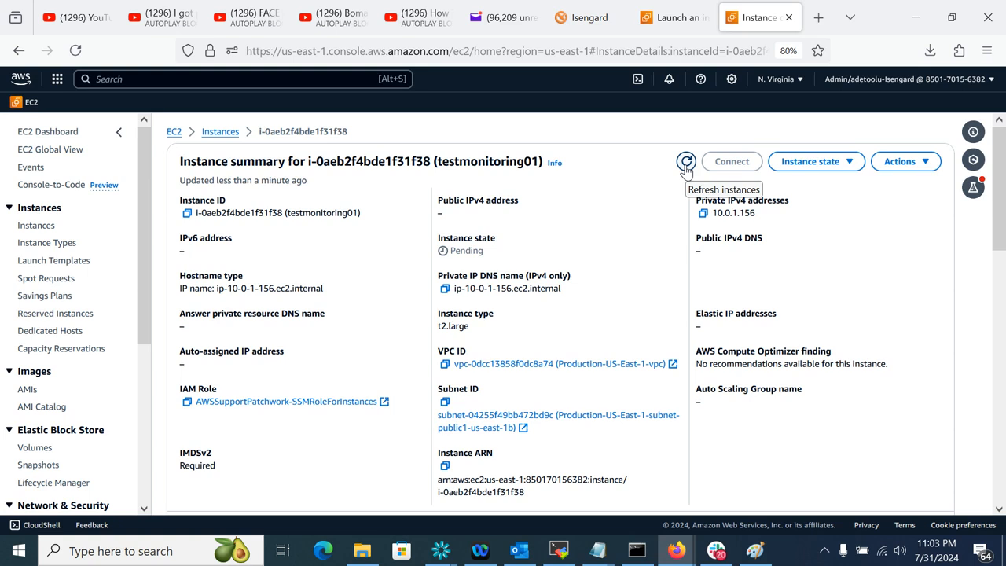
left_click(686, 165)
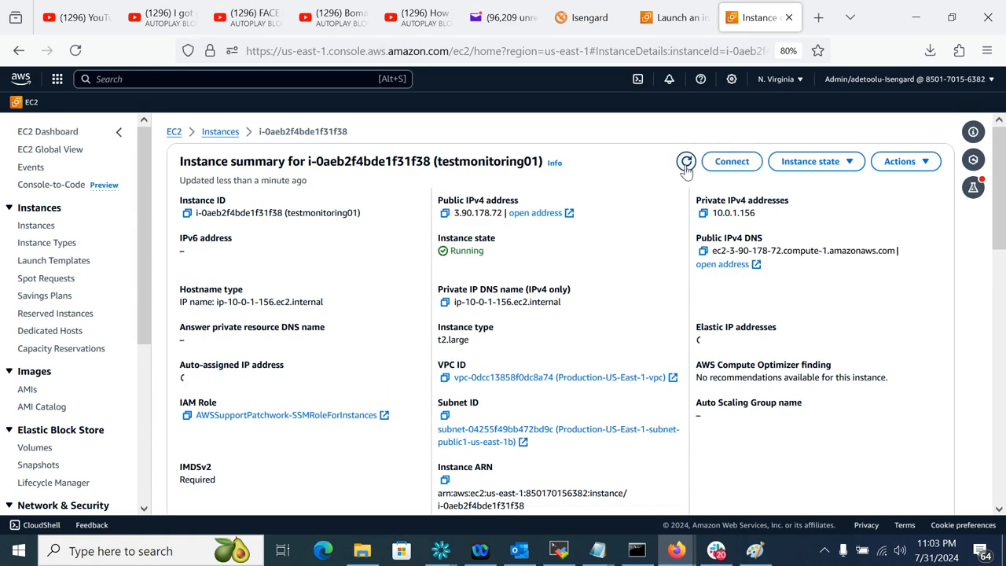
- Get testmonitoring01's console screenshot showing the RHEL 9.4 login prompt, then return to its summary
left_click(687, 167)
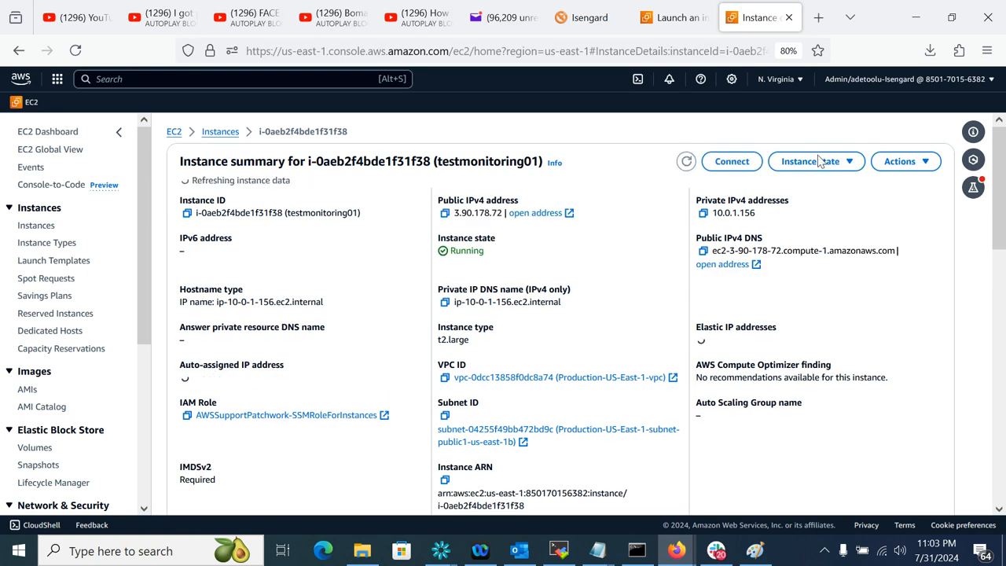
left_click(900, 163)
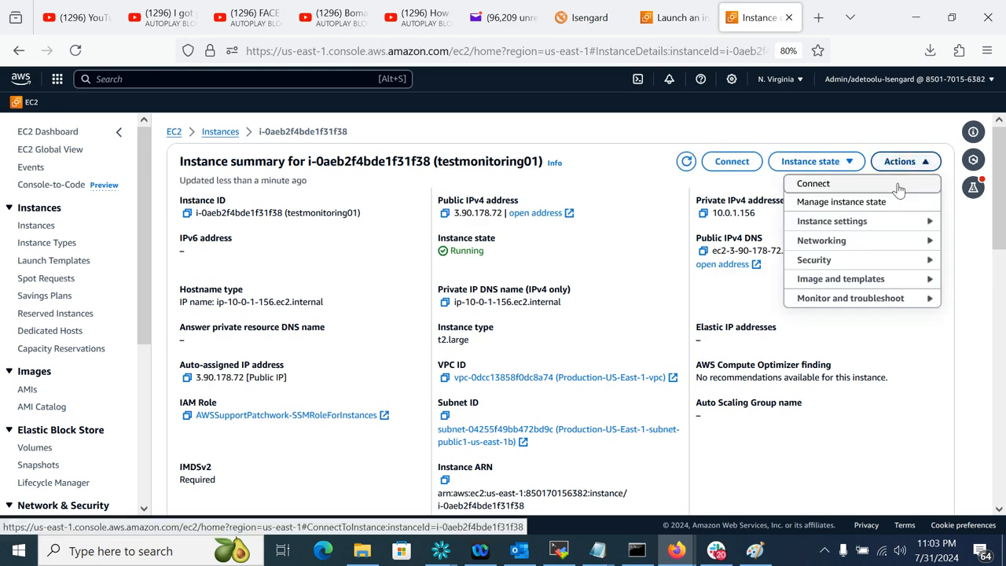
mouse_move(873, 300)
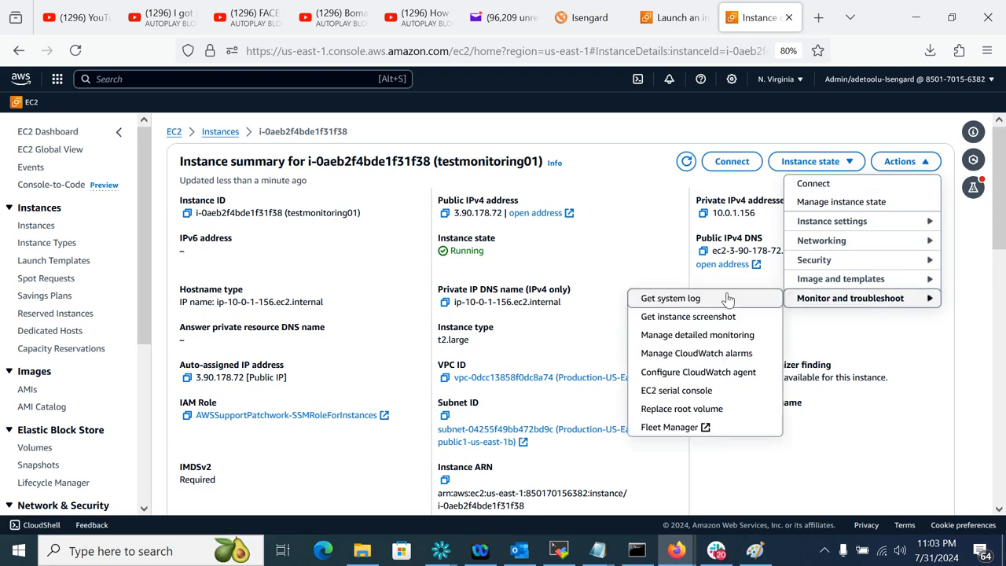
left_click(679, 318)
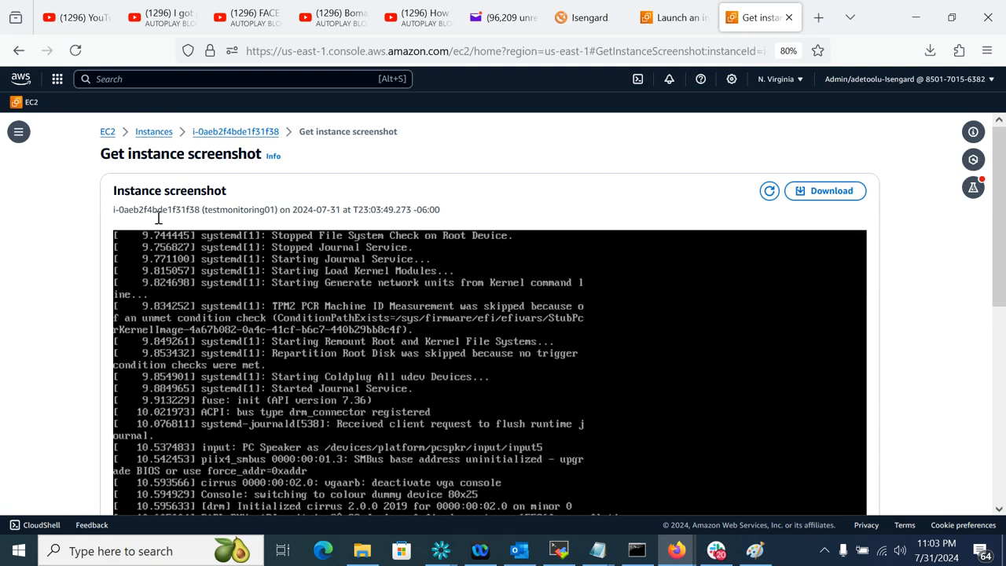
scroll(437, 342, "down", 4)
scroll(438, 341, "up", 4)
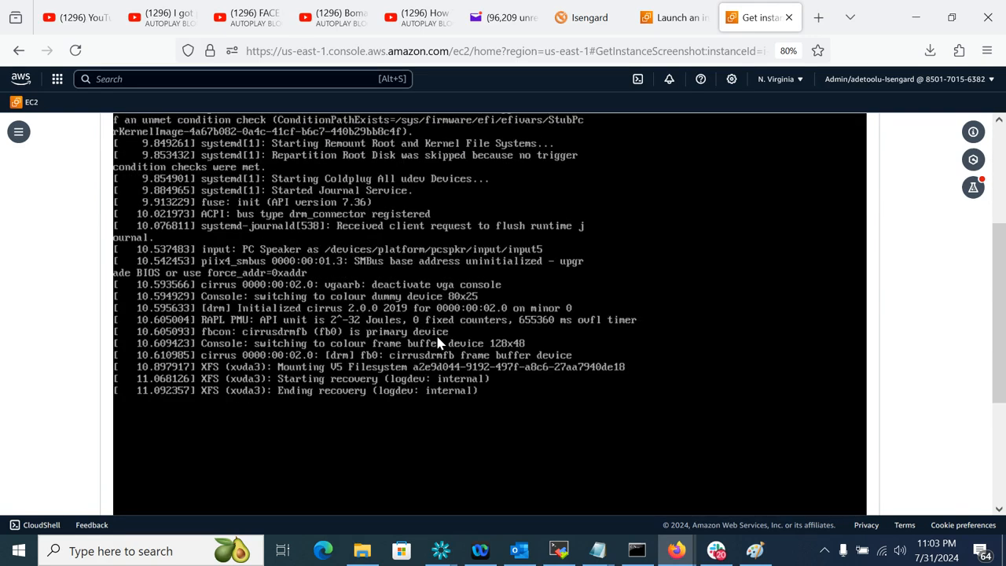
left_click(769, 191)
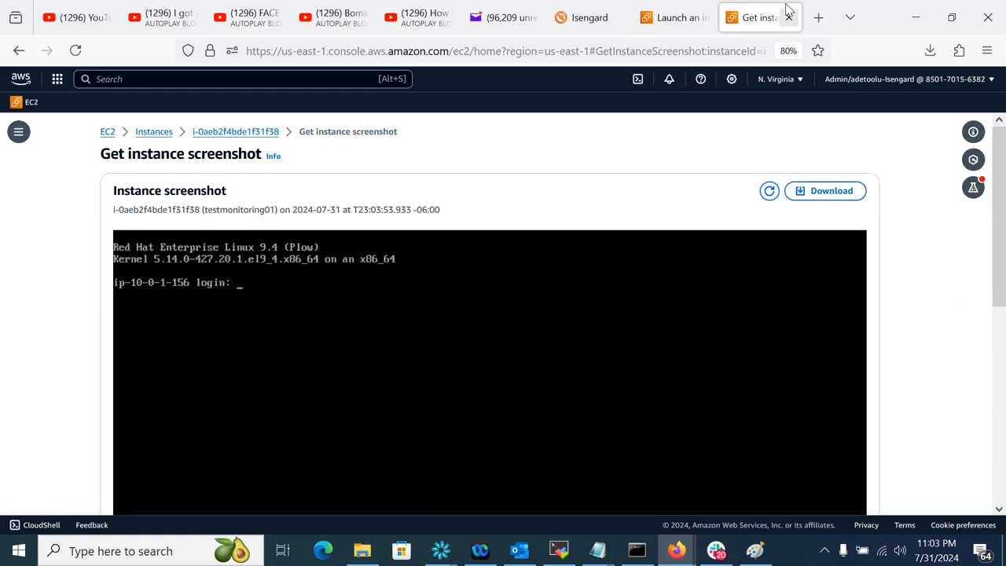
left_click(237, 134)
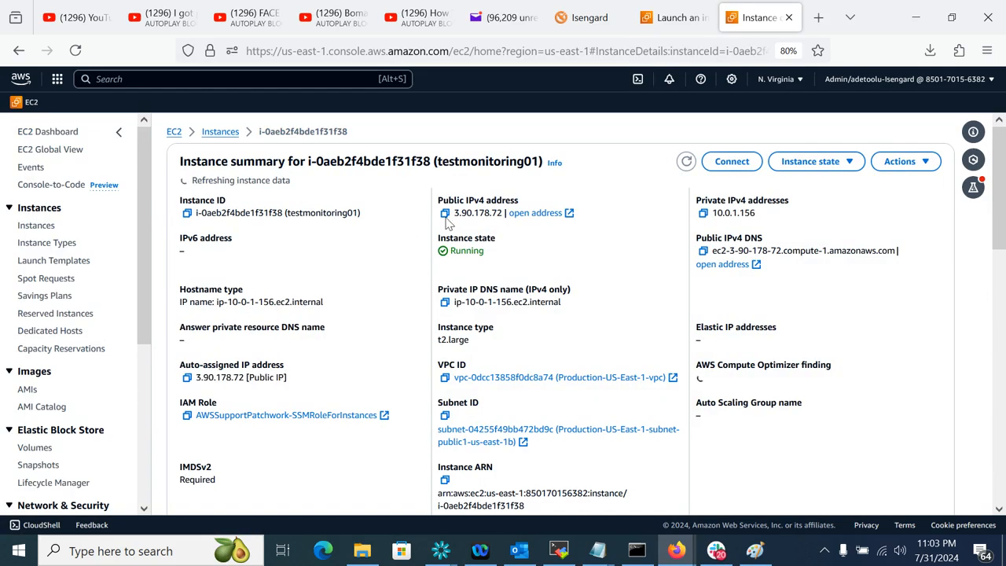
- Copy the public IPv4 address 3.90.178.72 and bring MobaXterm to the front
left_click(445, 215)
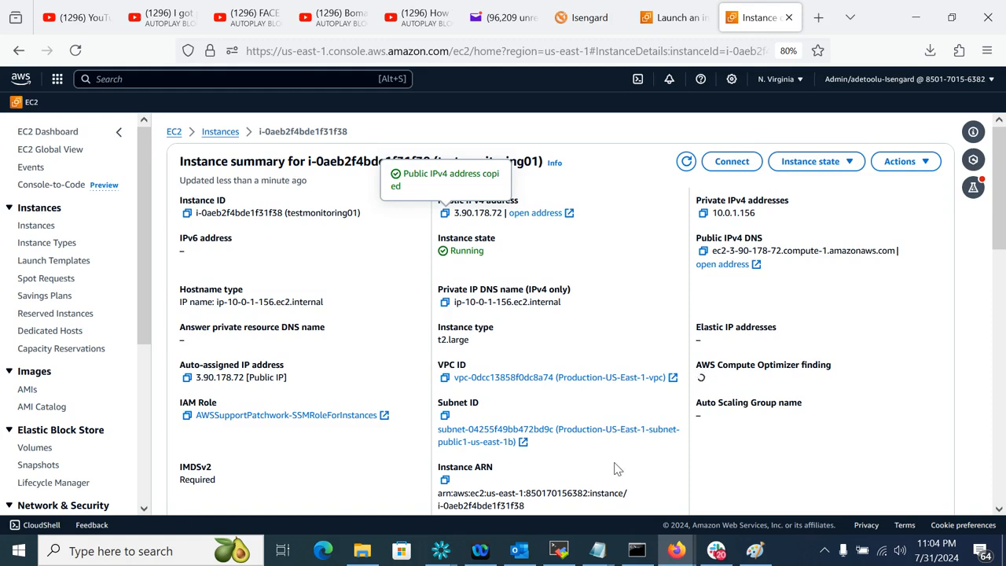
left_click(558, 551)
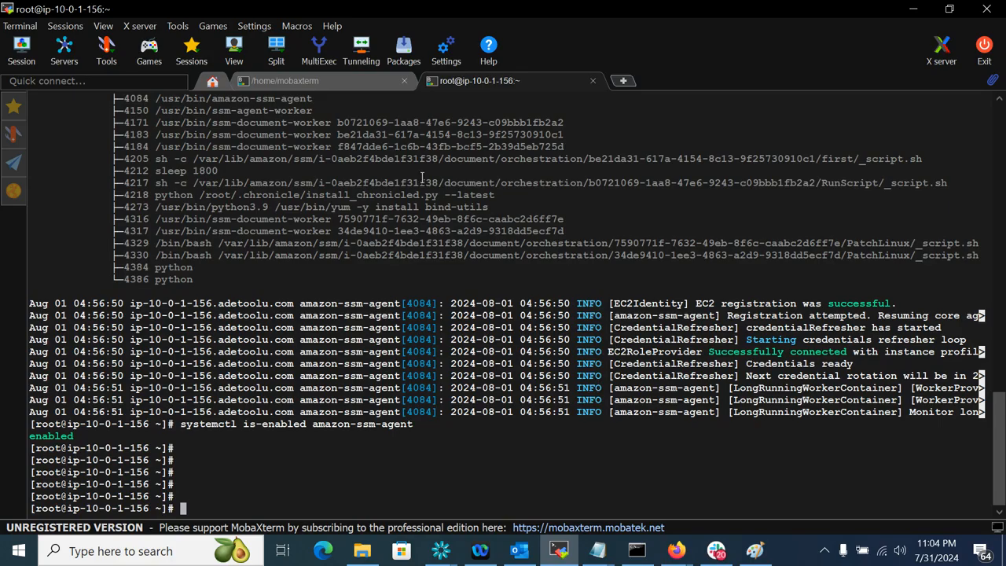
left_click(627, 81)
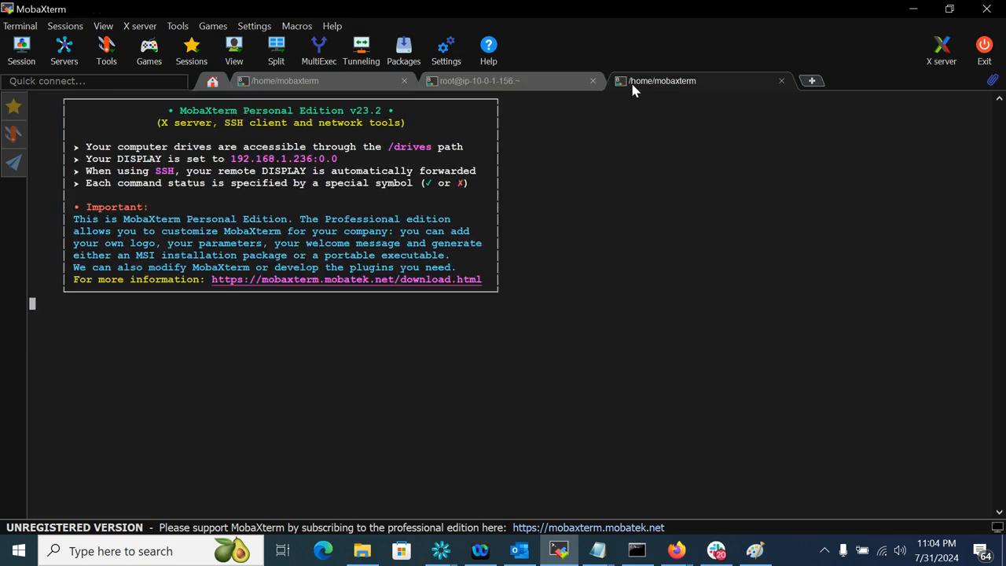
key("Up")
key("BackSpace")
key("BackSpace")
key("BackSpace")
key("BackSpace")
key("BackSpace")
key("BackSpace")
key("BackSpace")
key("BackSpace")
key("BackSpace")
key("BackSpace")
key("BackSpace")
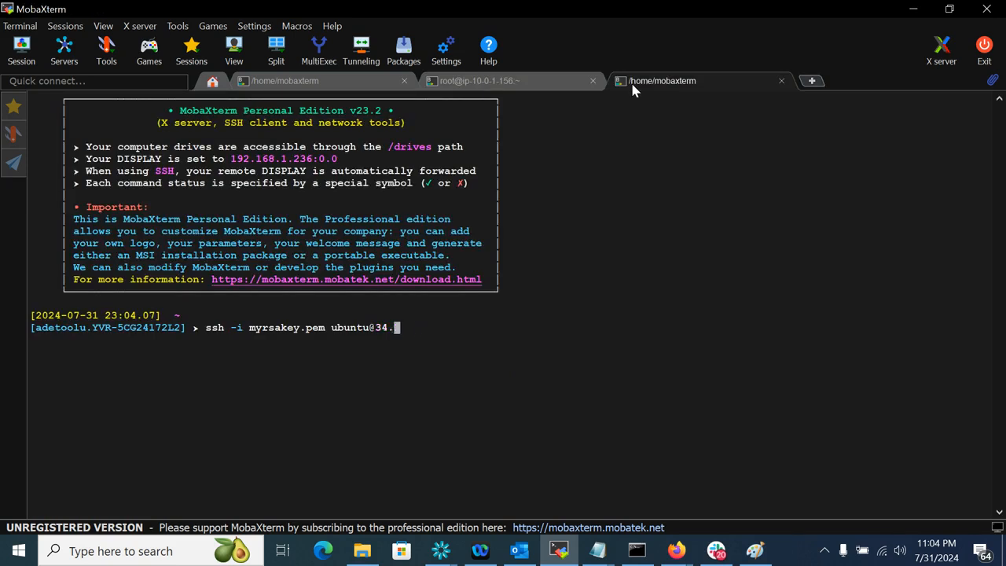
key("BackSpace")
key("BackSpace")
key("BackSpace")
key("BackSpace")
key("BackSpace")
key("BackSpace")
key("BackSpace")
key("BackSpace")
key("BackSpace")
type("ec2-user")
right_click(593, 332)
key("Return")
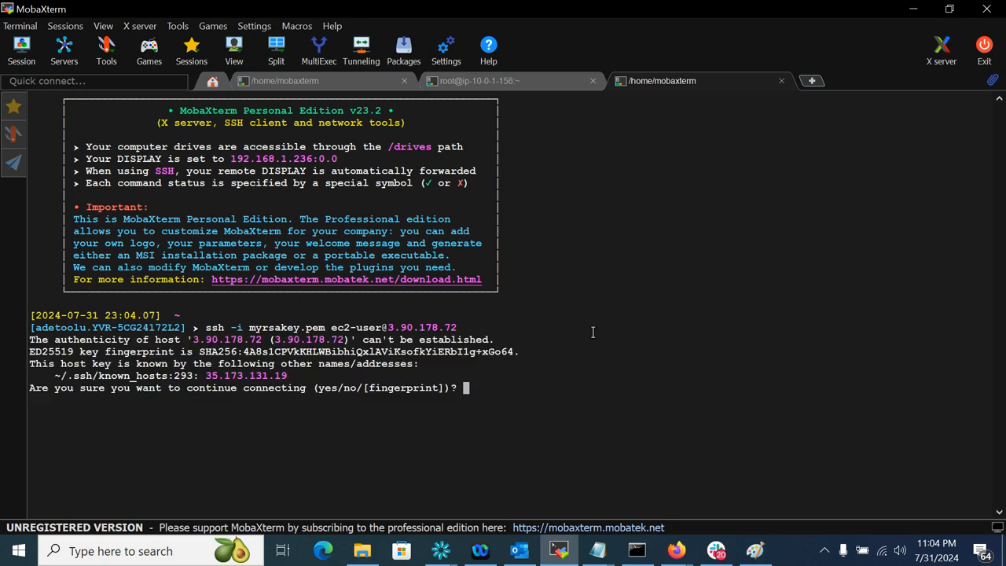
type("yes")
key("Return")
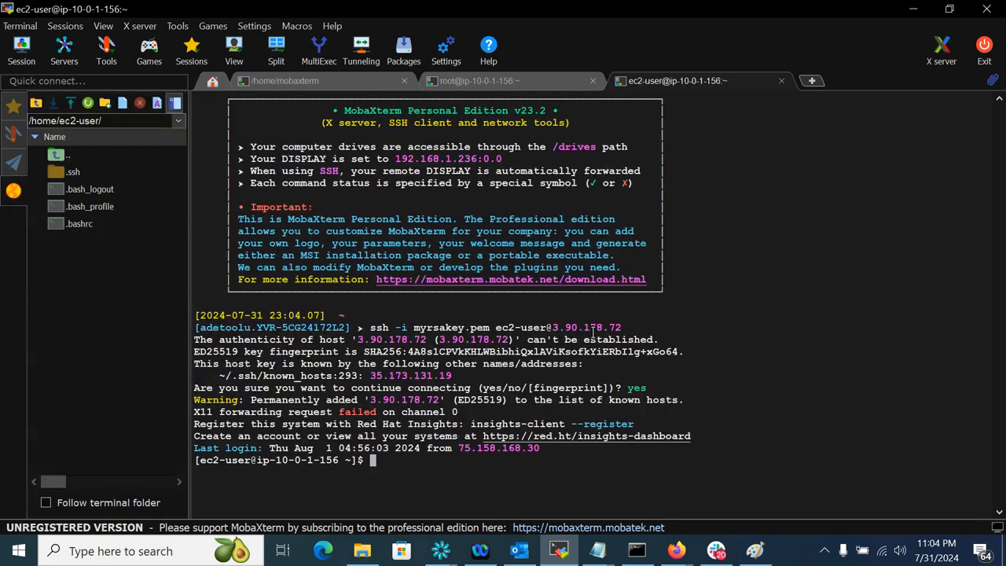
- Switch to a root shell with sudo -i and hide the sidebar
type("sudo -")
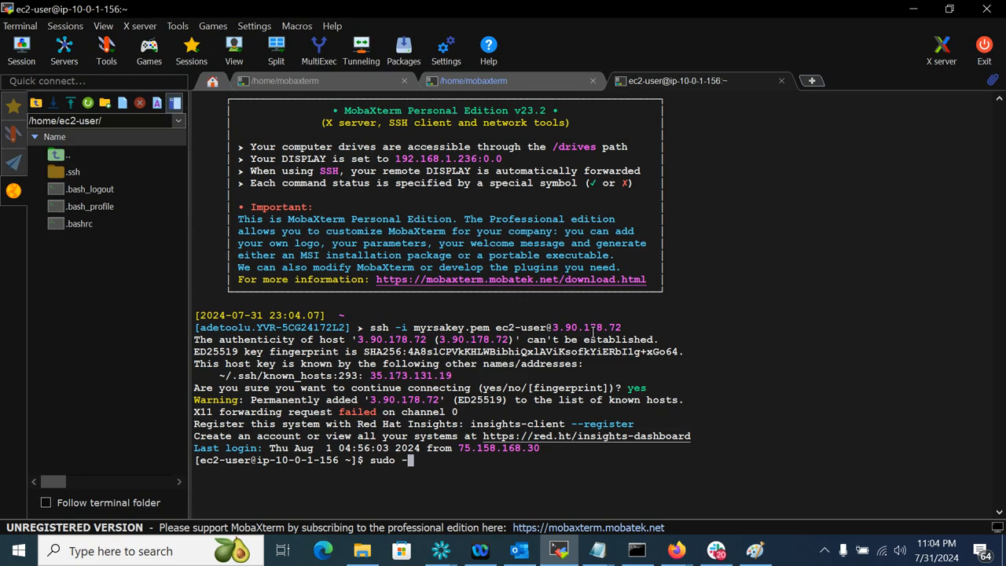
type("i")
key("Return")
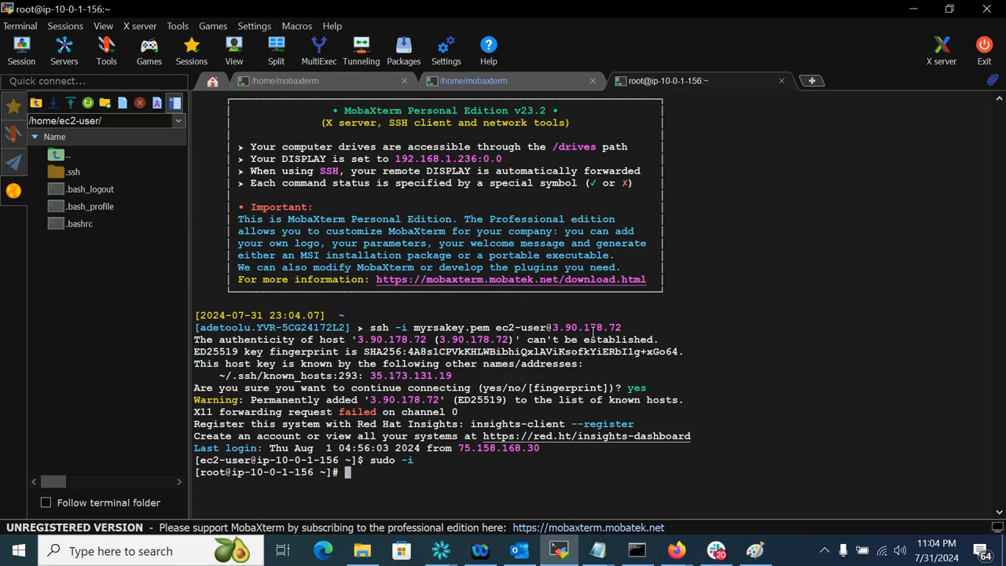
left_click(103, 26)
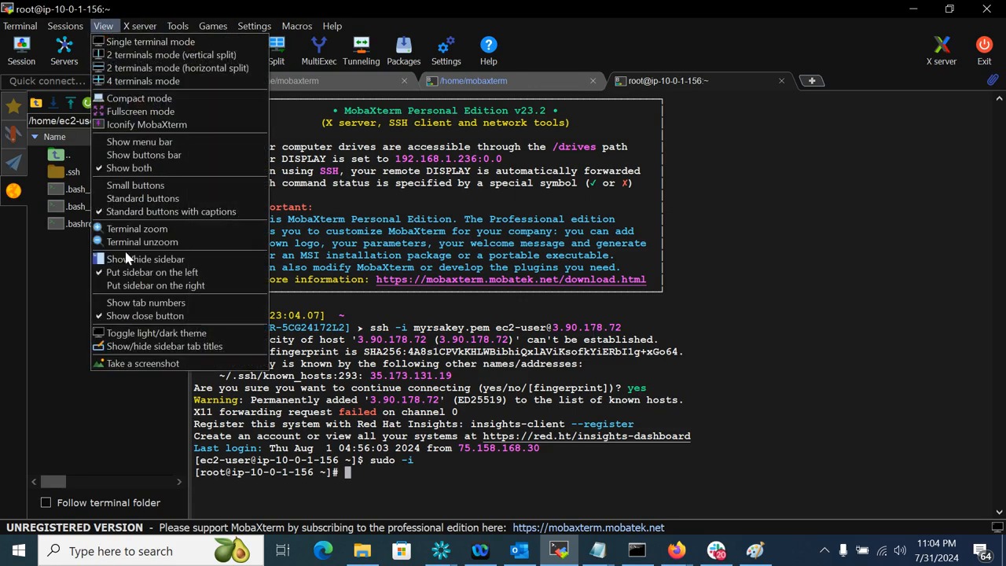
left_click(125, 258)
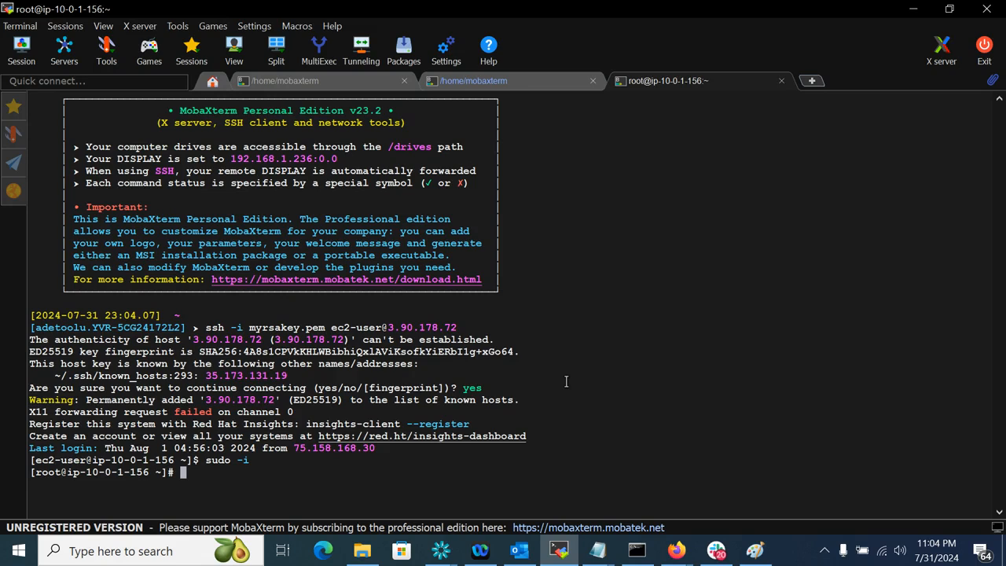
- Run systemctl status -l amazon-ssm-agent to confirm the SSM agent is active (running)
type("systemctl statu")
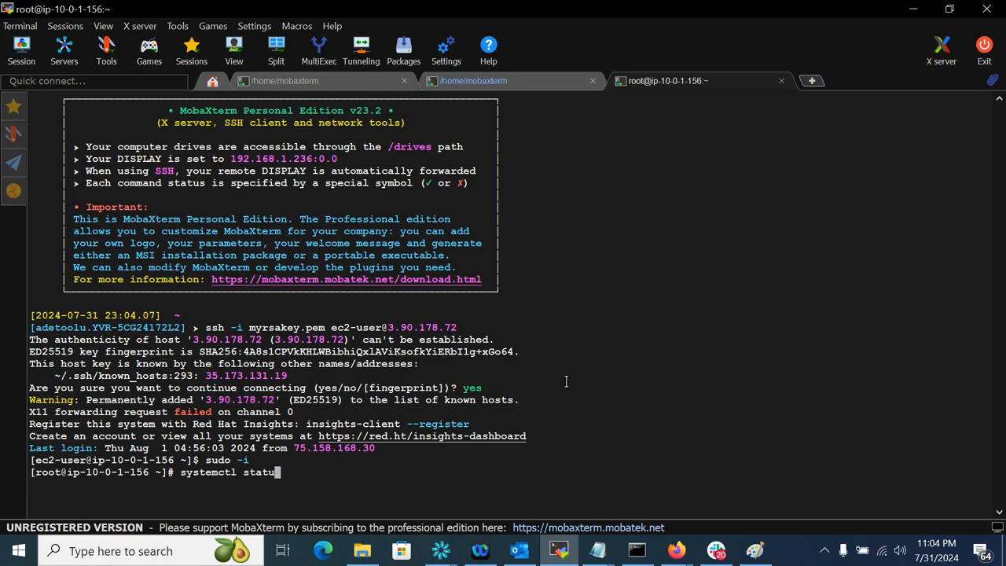
type("s -l ")
type("ssm-")
key("BackSpace")
key("BackSpace")
key("BackSpace")
key("BackSpace")
type("amazon-ssm-")
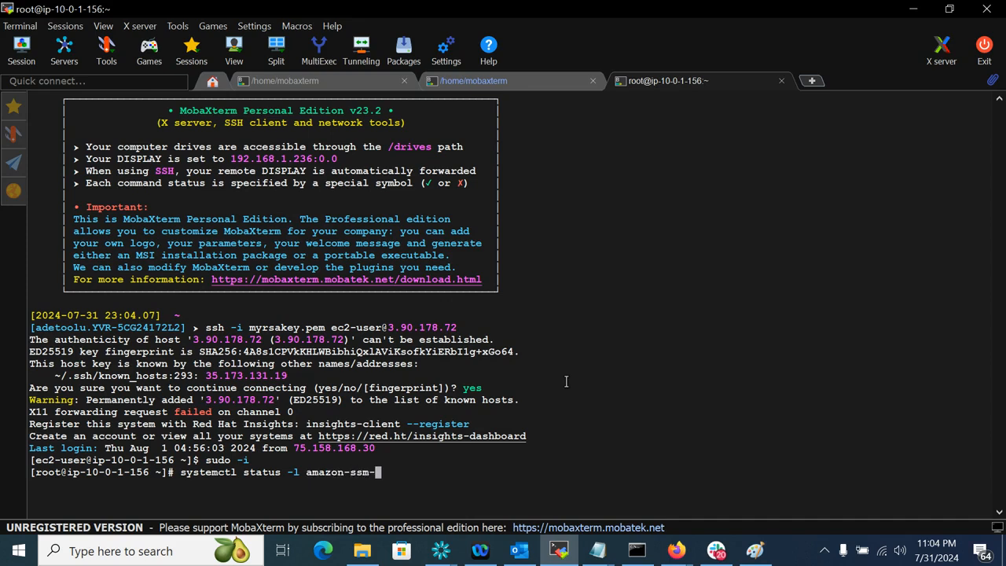
type("agent")
key("Return")
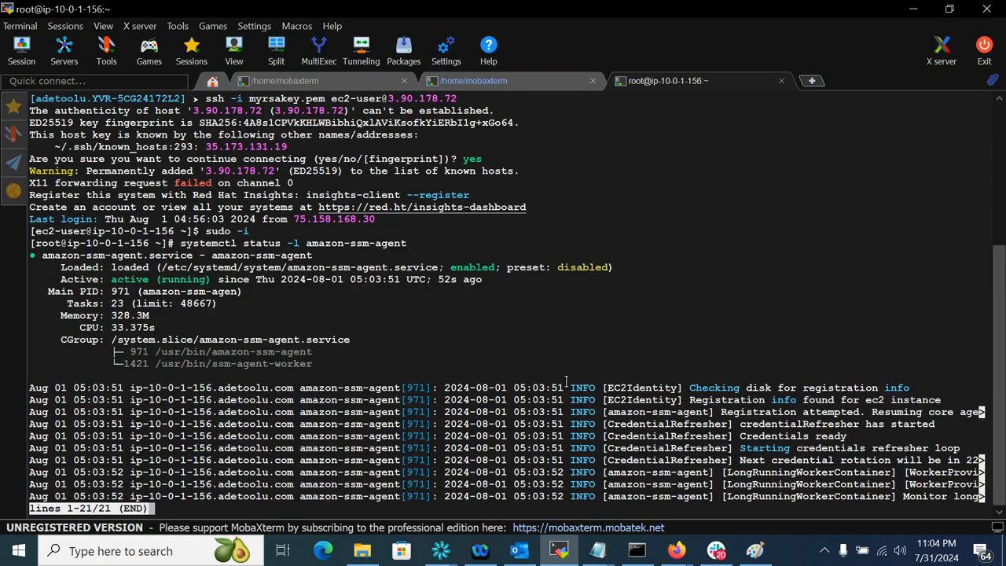
key("q")
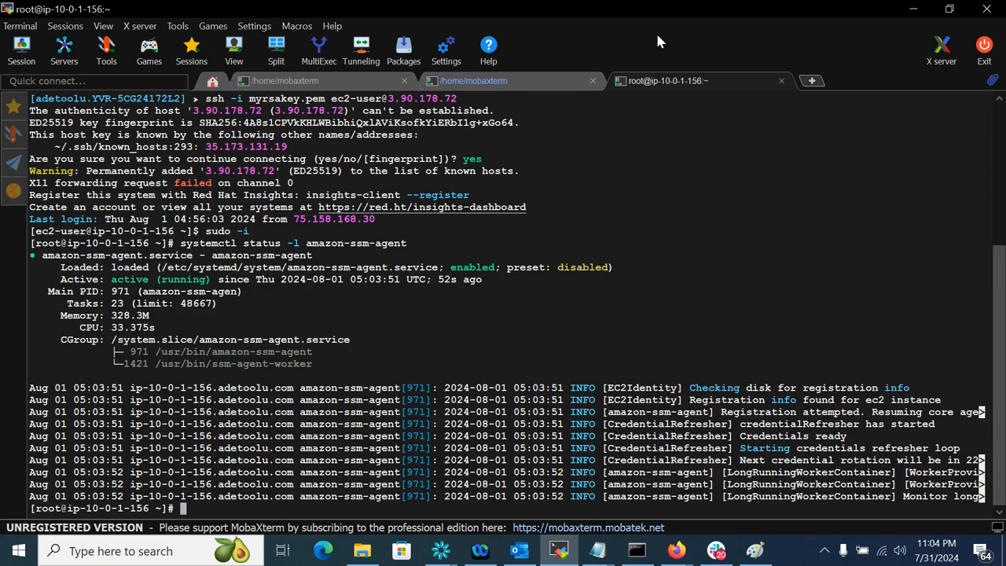
- Check the EC2 instance page, then run systemctl status amazon-cloudwatch-agent, which reports not found
left_click(676, 550)
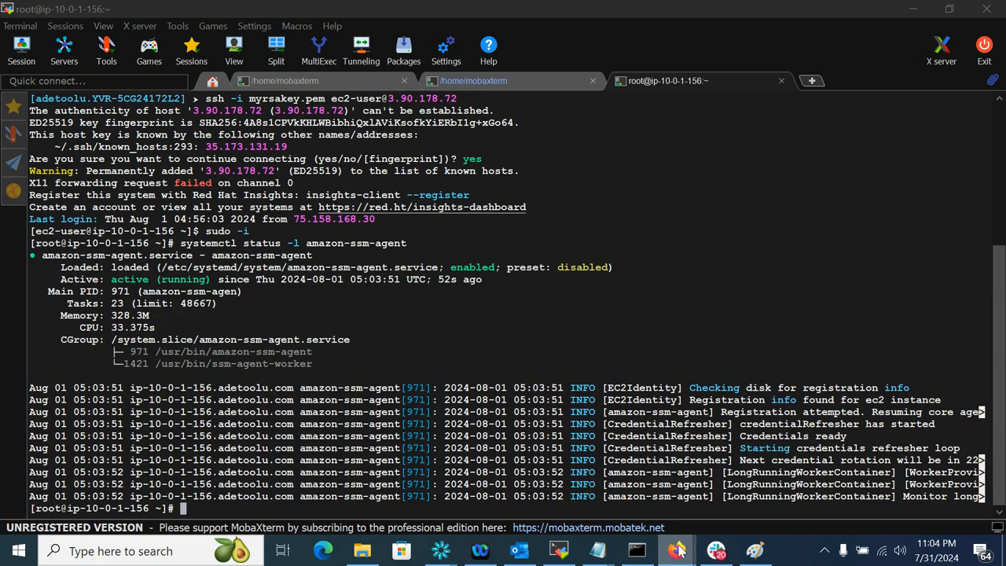
mouse_move(677, 551)
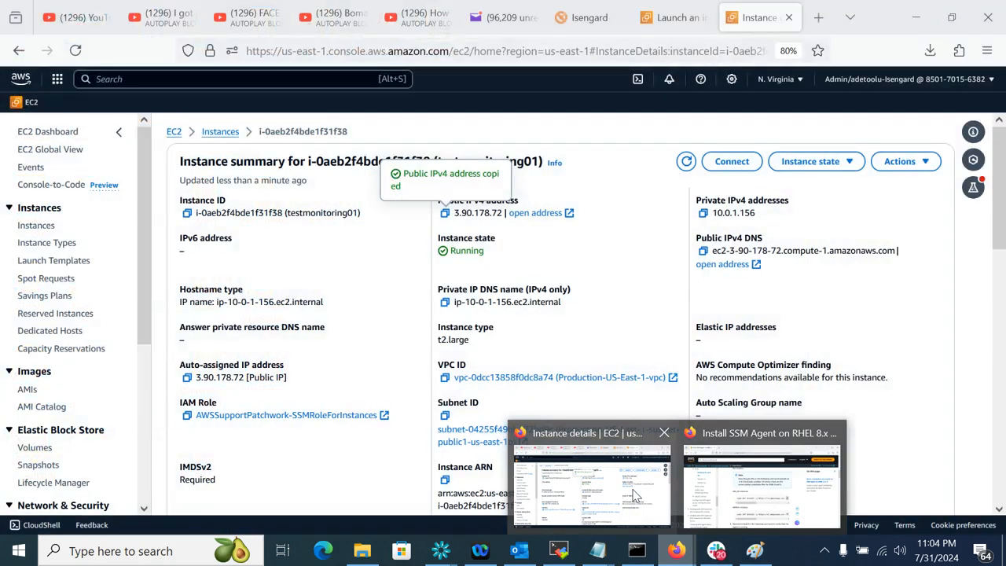
left_click(636, 495)
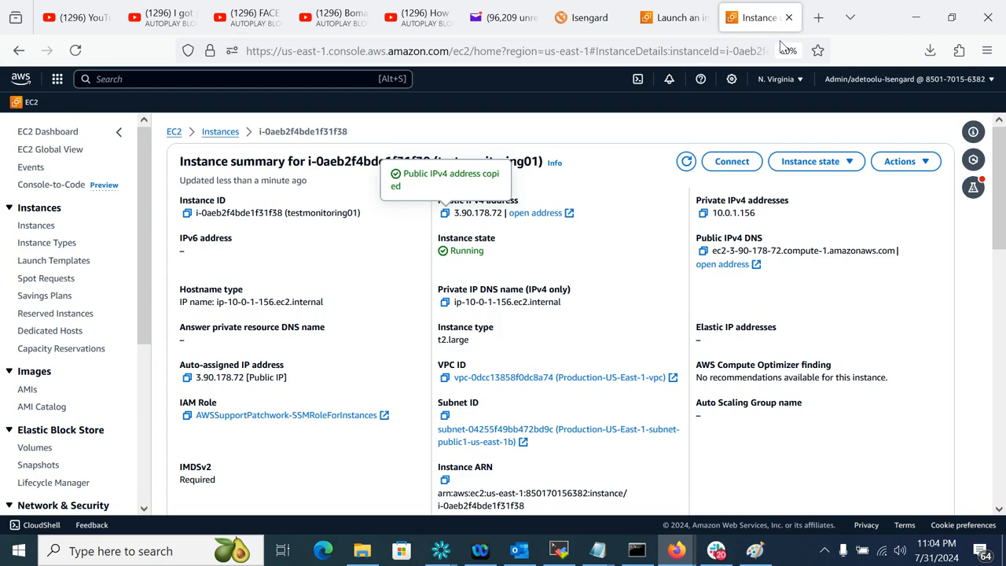
left_click(895, 163)
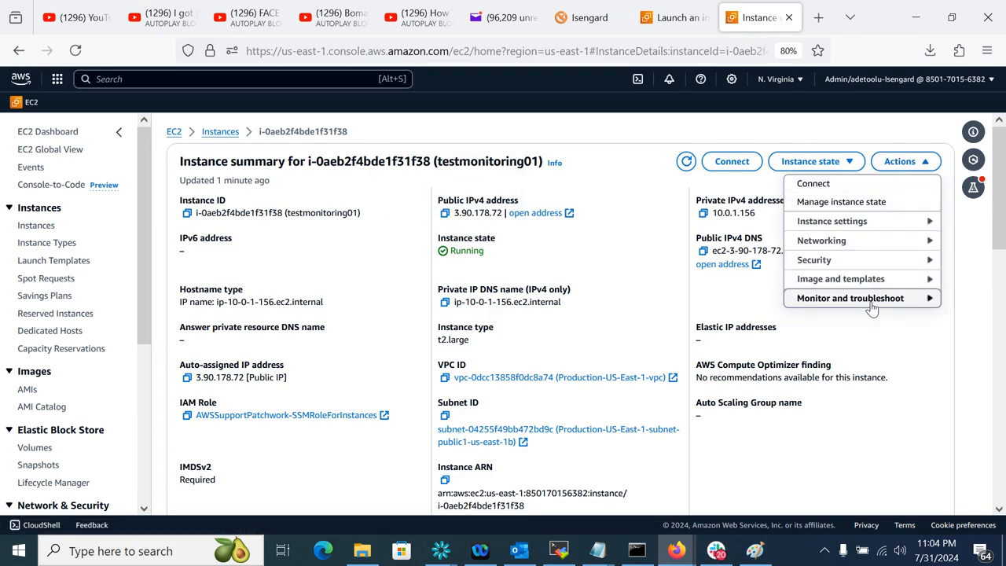
left_click(558, 550)
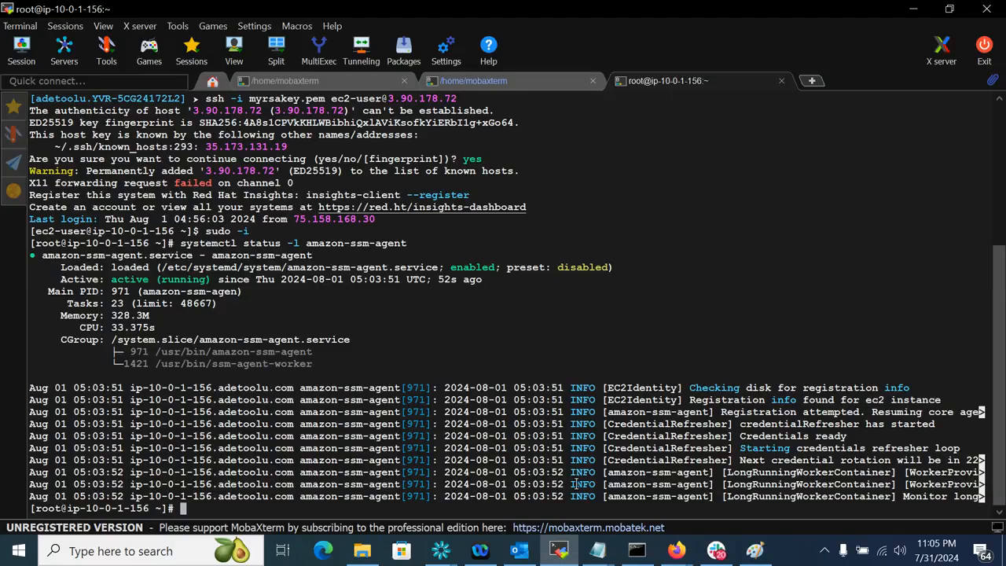
type("systemctl status")
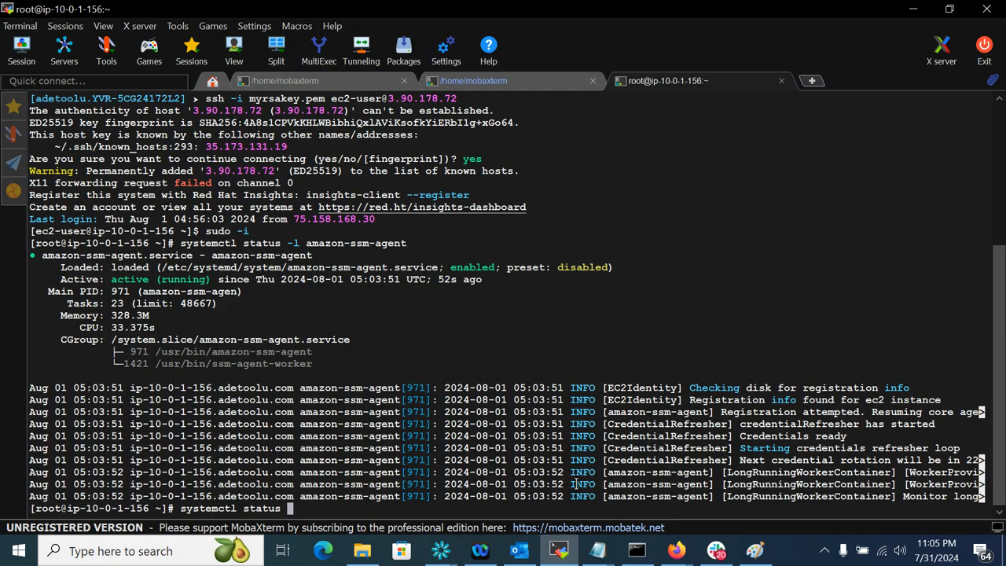
type(" amazp")
key("BackSpace")
type("on-cloudwatc")
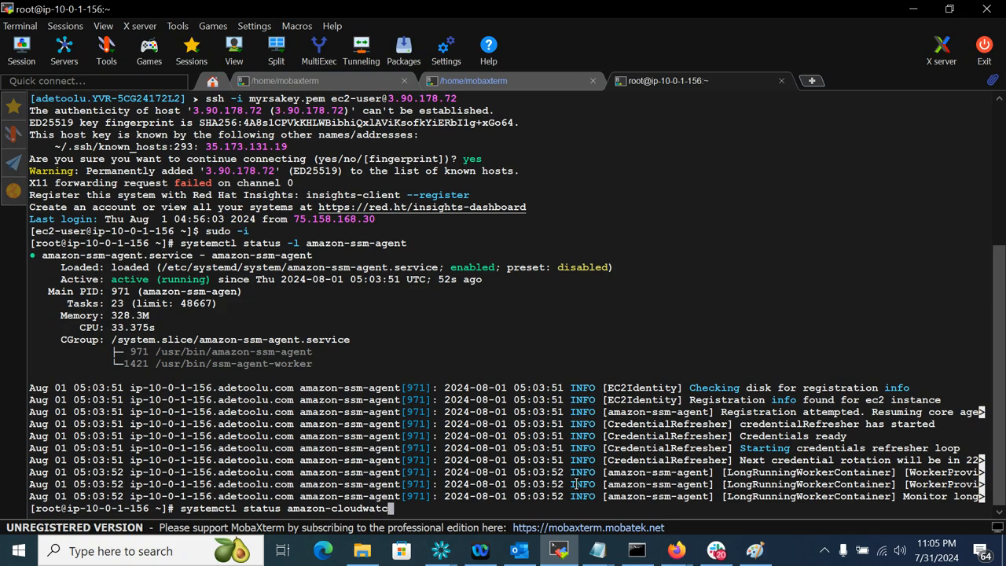
type("h-agent")
key("Return")
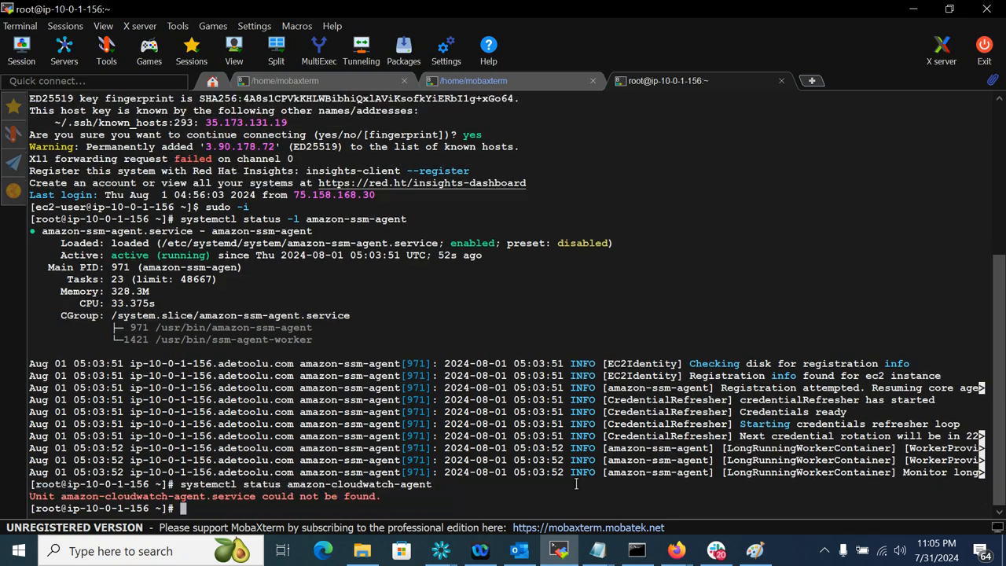
- Launch Configure CloudWatch agent for testmonitoring01 and pass the instance, SSM Agent and IAM checks
left_click(912, 9)
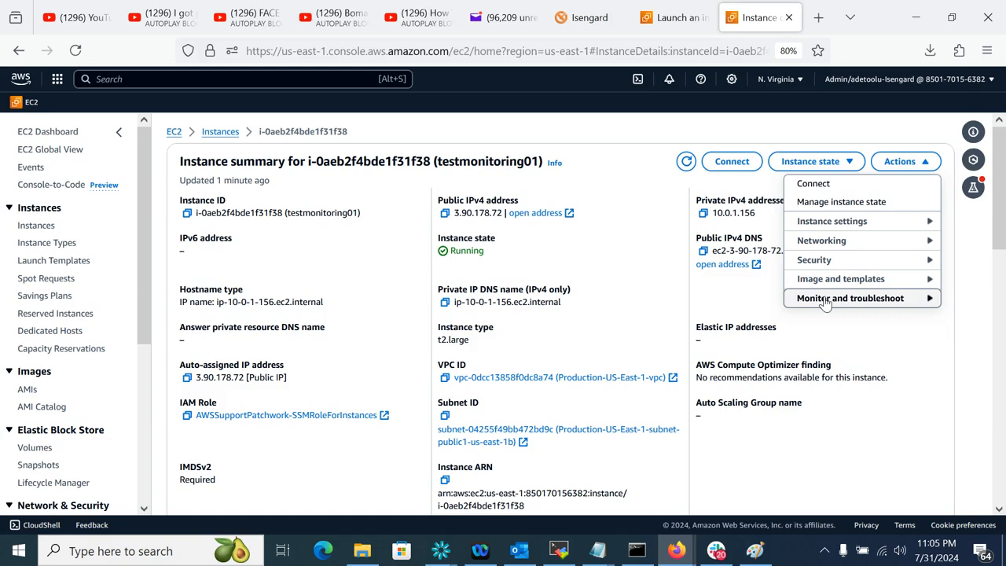
mouse_move(825, 300)
left_click(698, 372)
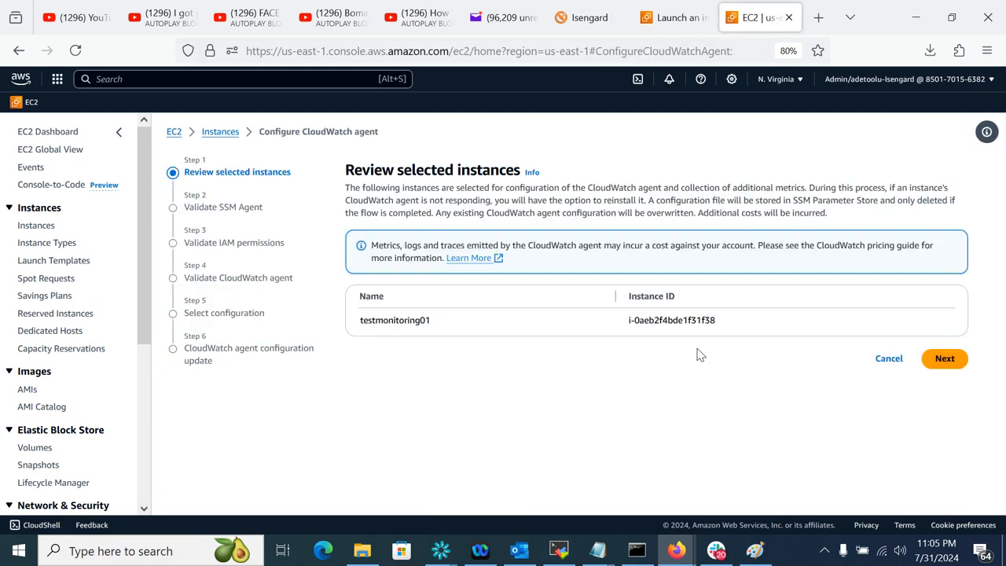
left_click(939, 363)
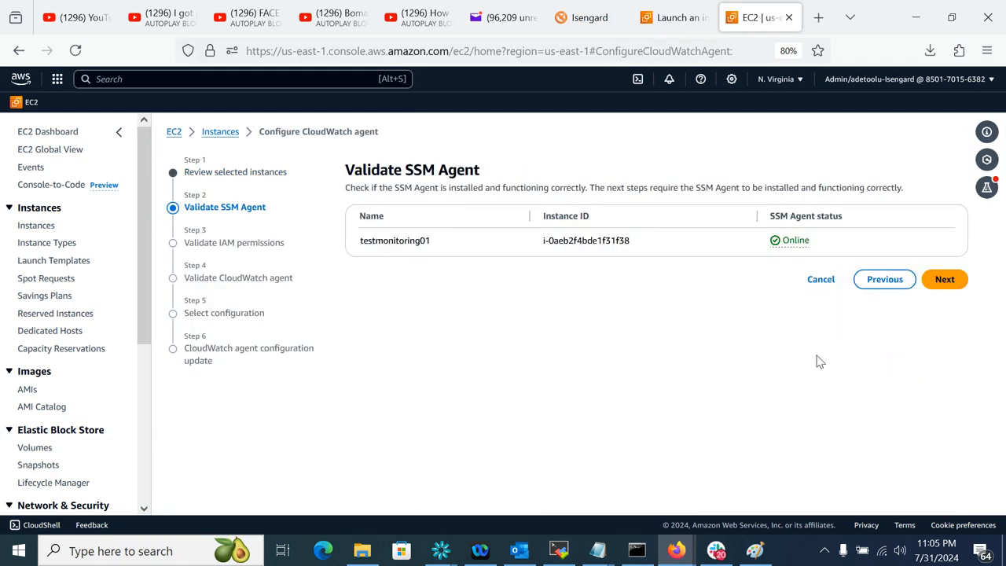
left_click(943, 280)
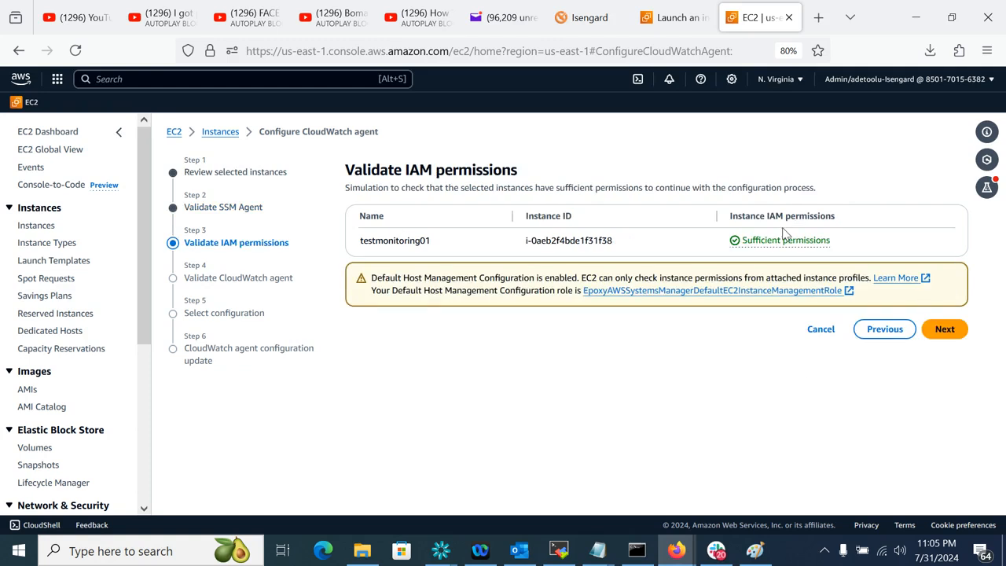
left_click(945, 329)
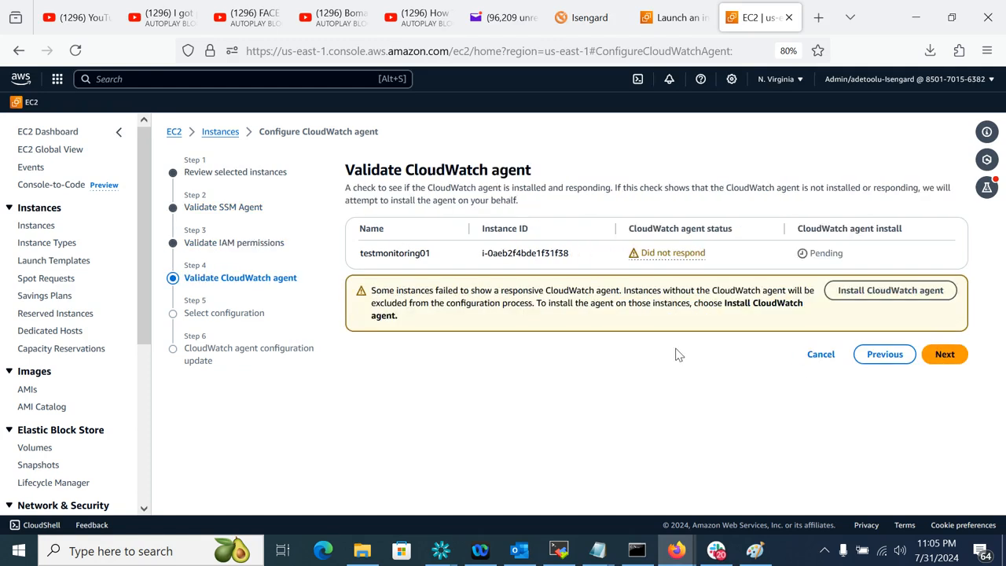
left_click(945, 354)
- Return to the CloudWatch agent check and install the agent on the instance
scroll(541, 369, "down", 5)
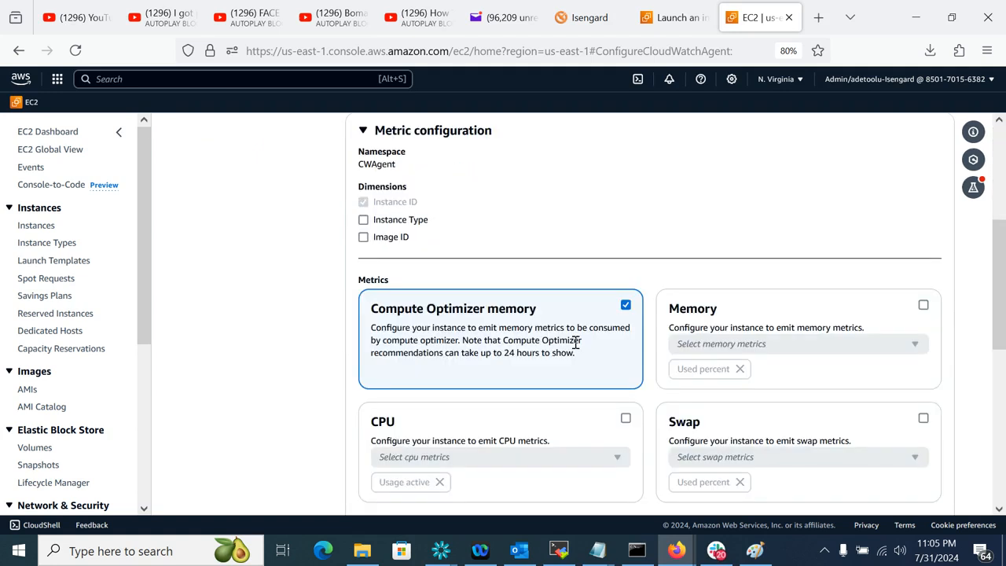
scroll(622, 340, "up", 5)
scroll(620, 340, "down", 10)
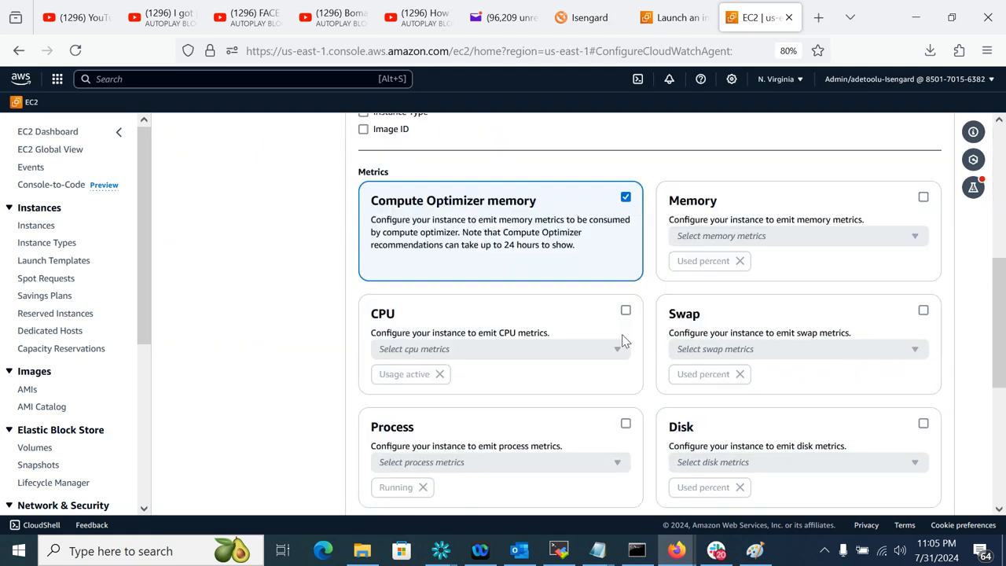
left_click(854, 475)
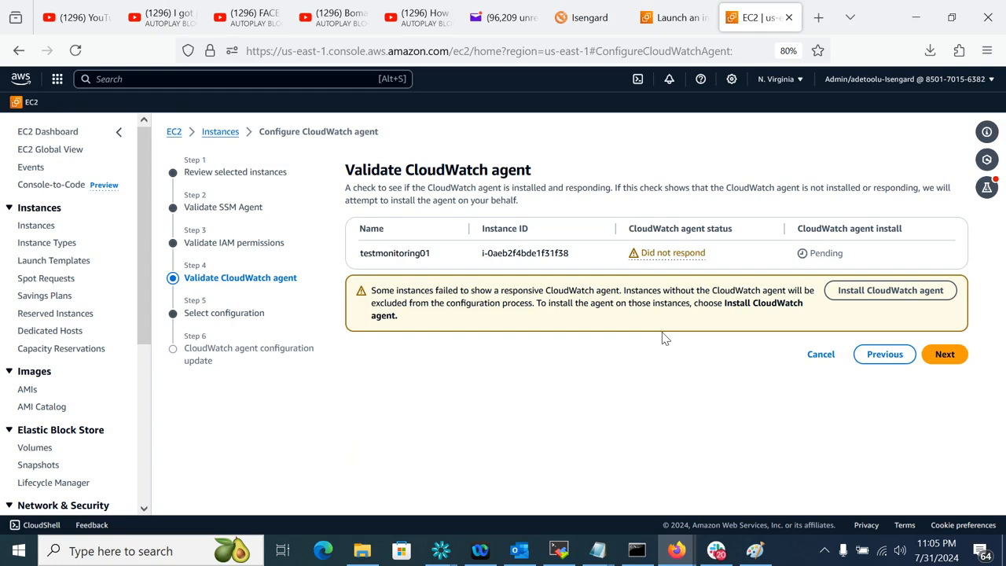
left_click(871, 292)
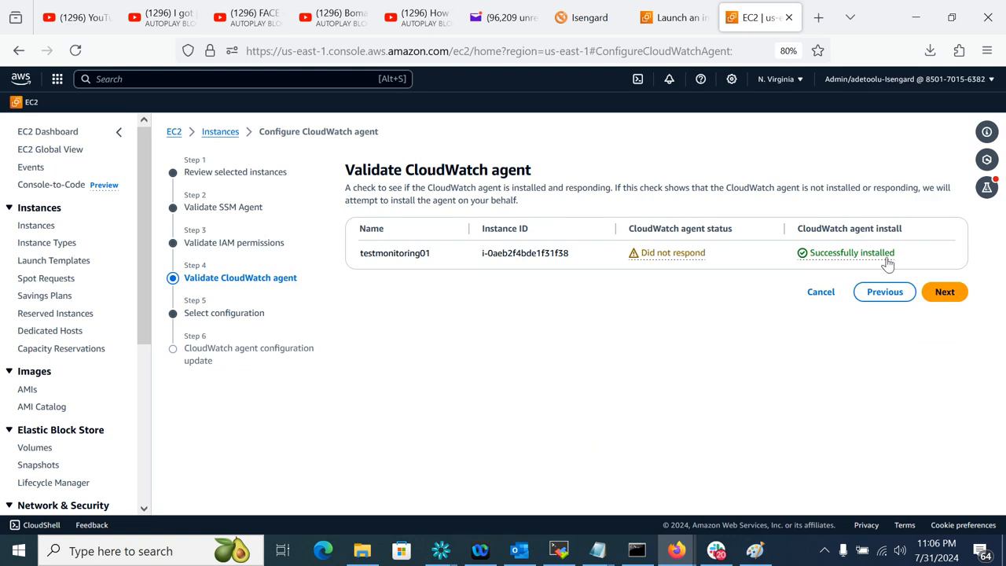
- Rerun the CloudWatch agent status check in the instance's terminal session
left_click(557, 550)
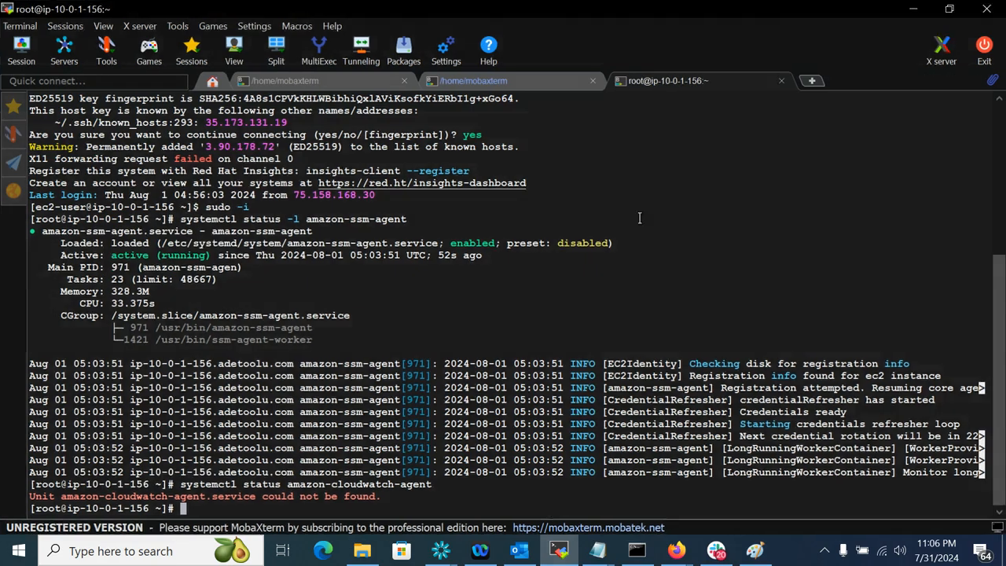
key("Up")
key("Return")
key("Return")
key("Return")
key("Return")
key("Return")
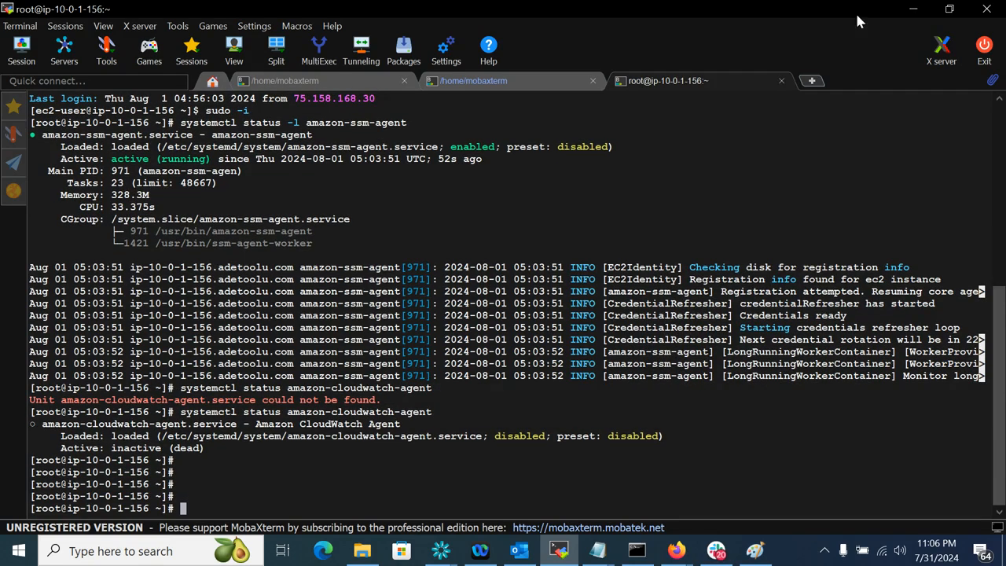
- Advance the wizard to Select configuration and edit the 60-second collection interval
left_click(912, 8)
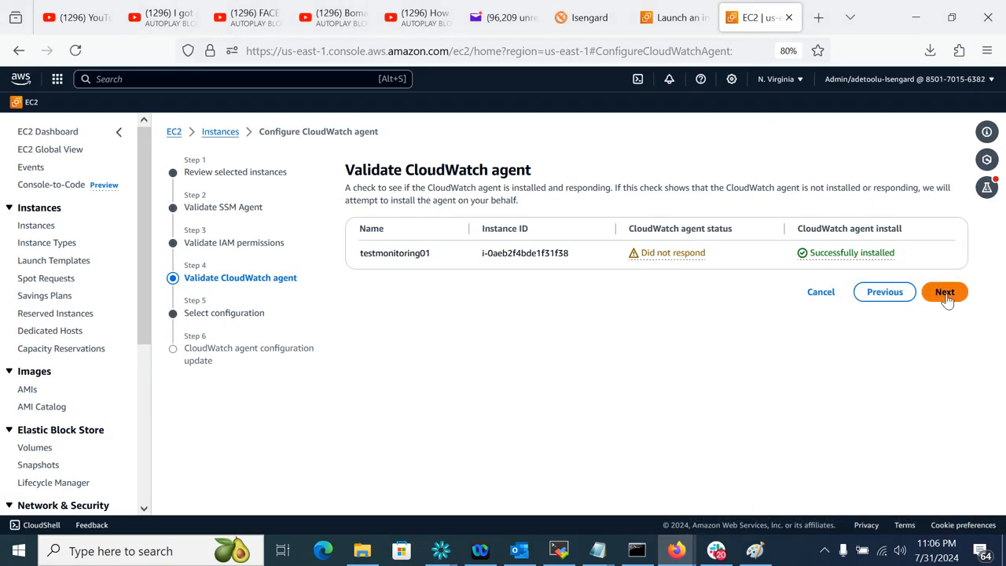
left_click(944, 293)
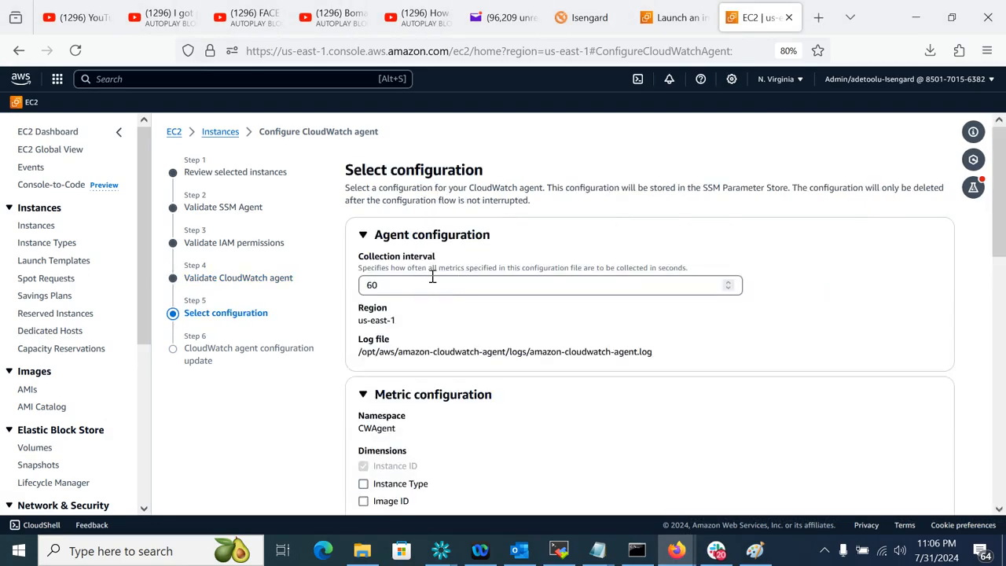
left_click(389, 284)
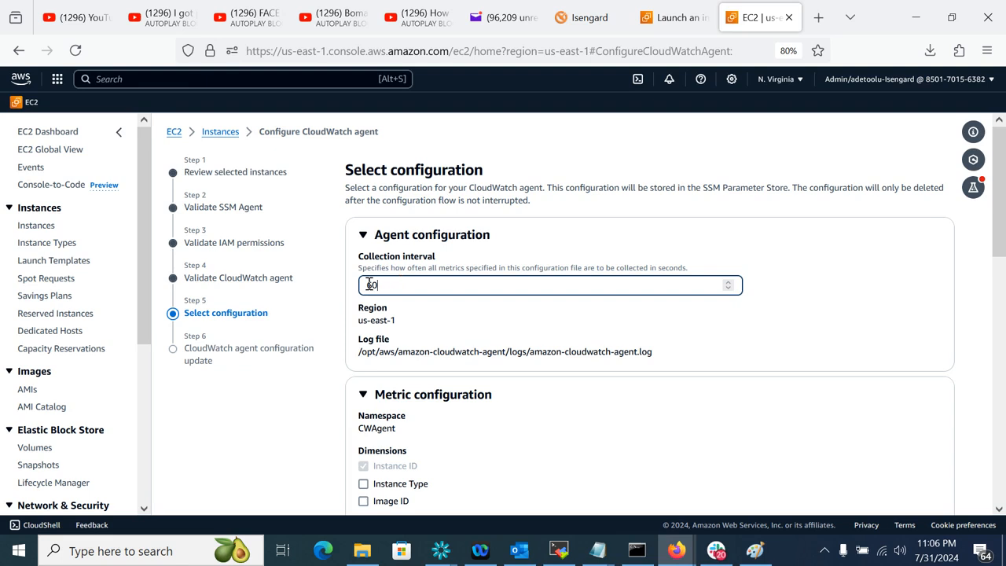
- Review the agent's log file path and the CWAgent metric namespace
left_click_drag(357, 352, 660, 359)
scroll(490, 404, "down", 3)
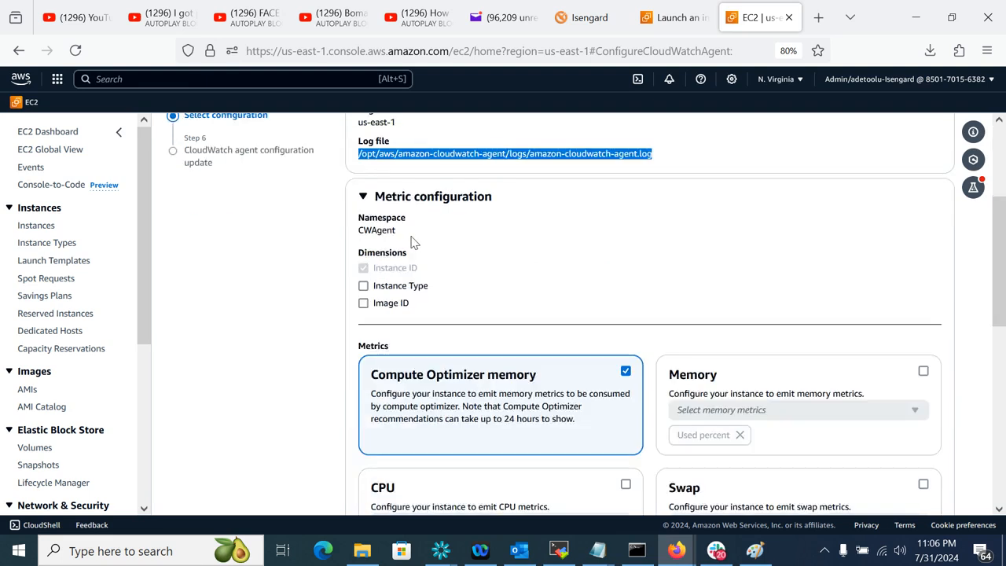
left_click_drag(397, 231, 358, 229)
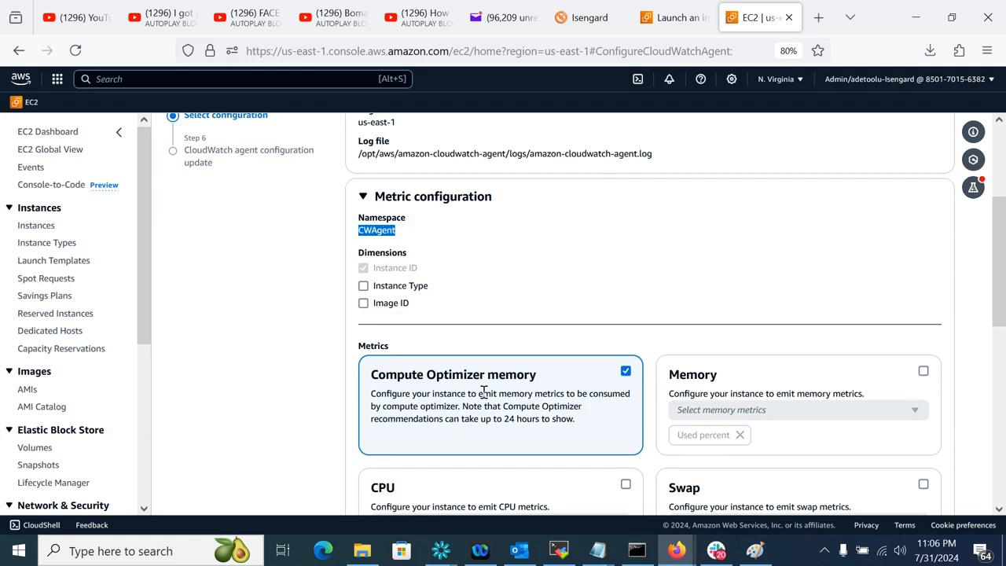
scroll(487, 389, "down", 3)
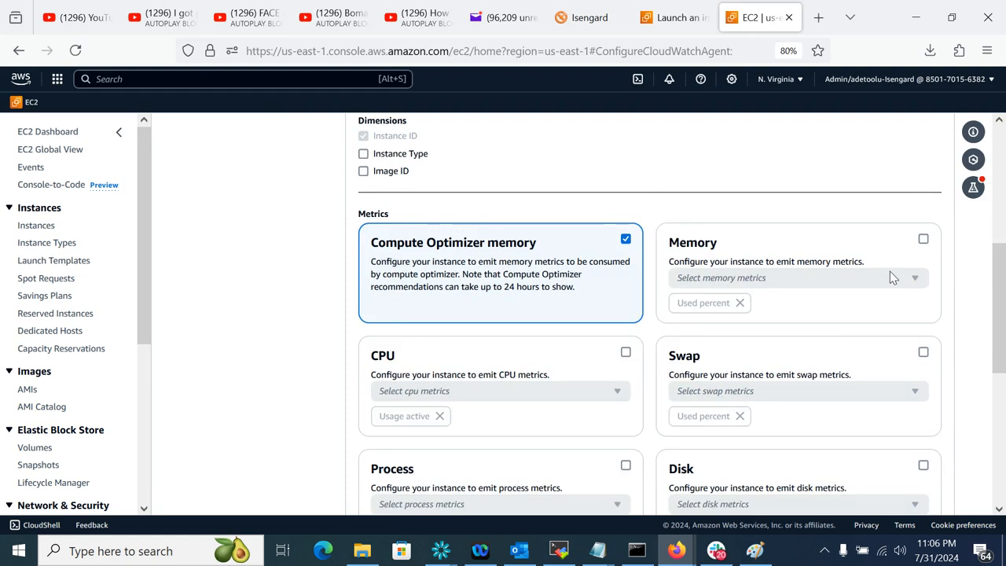
- Enable memory metrics, adding Available percent alongside Used percent
left_click(922, 239)
left_click(794, 281)
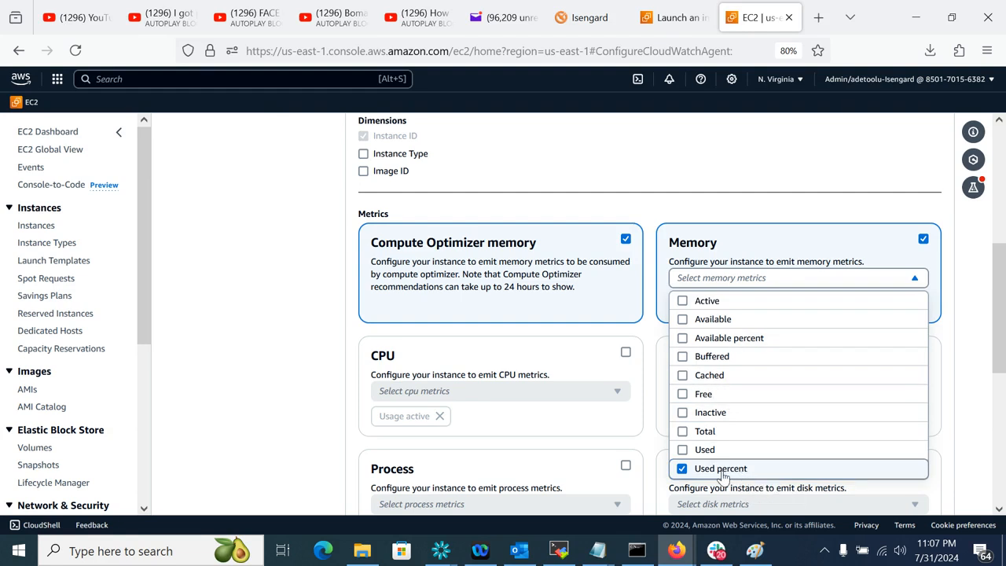
left_click(716, 343)
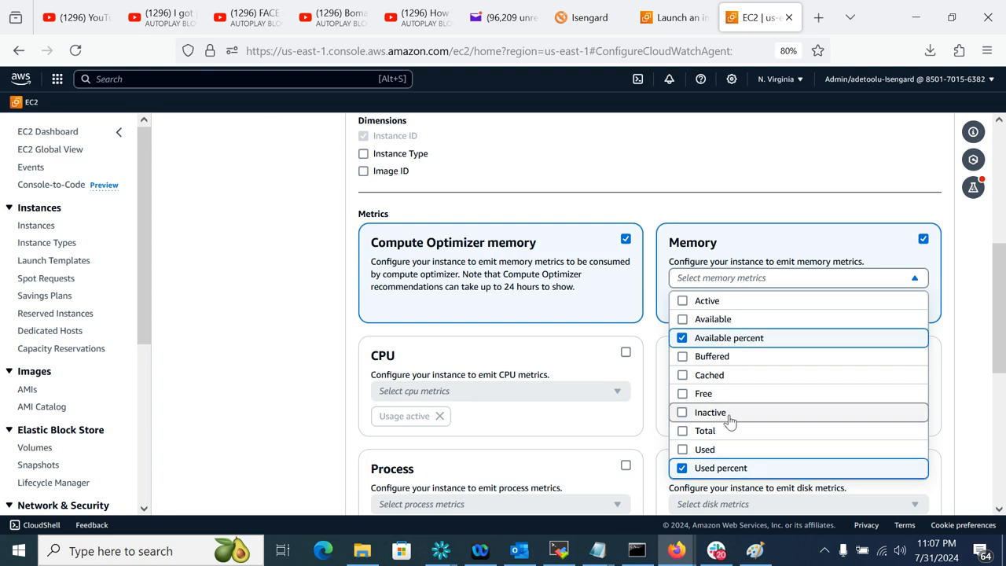
scroll(727, 421, "down", 3)
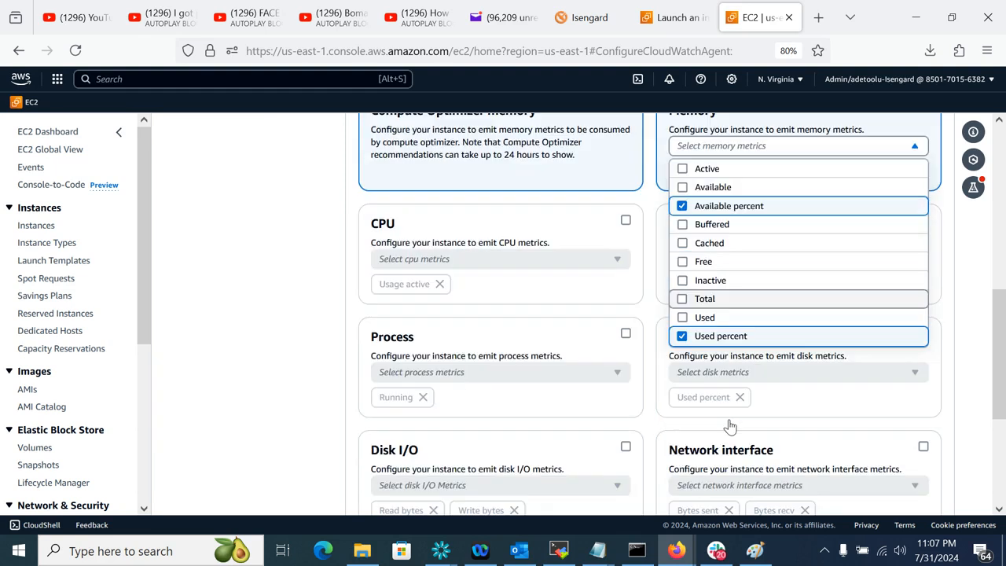
left_click(969, 330)
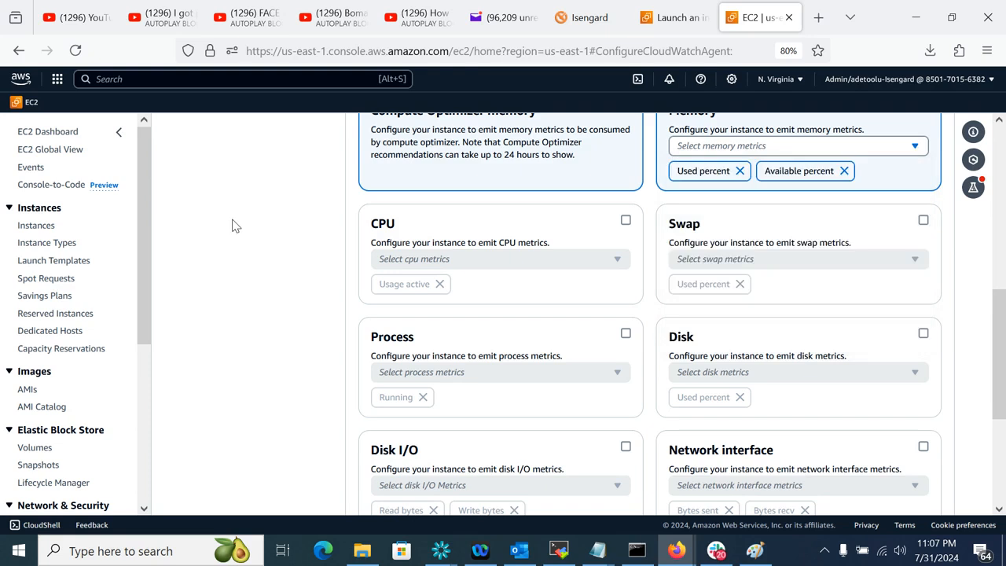
- Enable CPU metrics keeping Usage active, and enable swap metrics
left_click(626, 221)
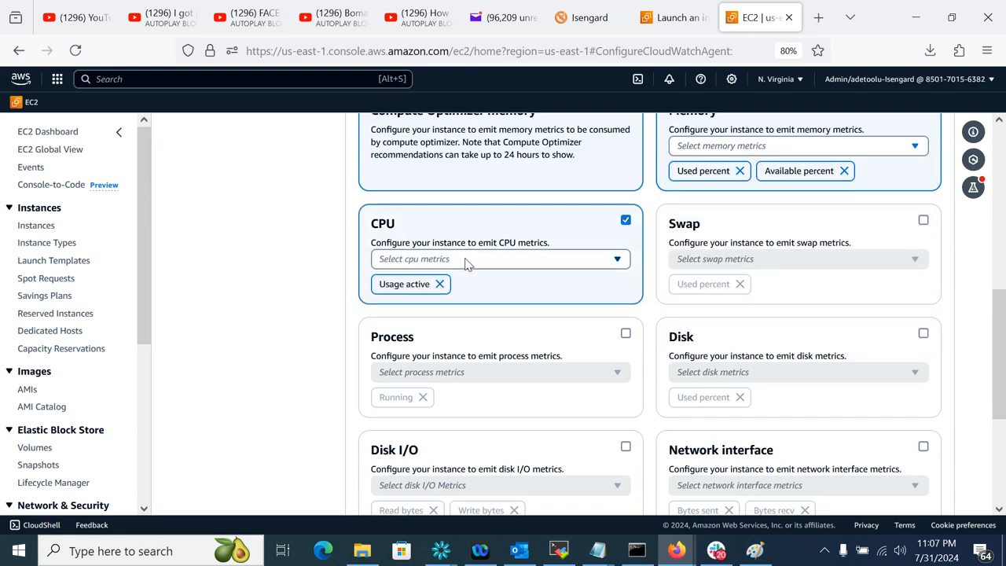
scroll(466, 265, "up", 2)
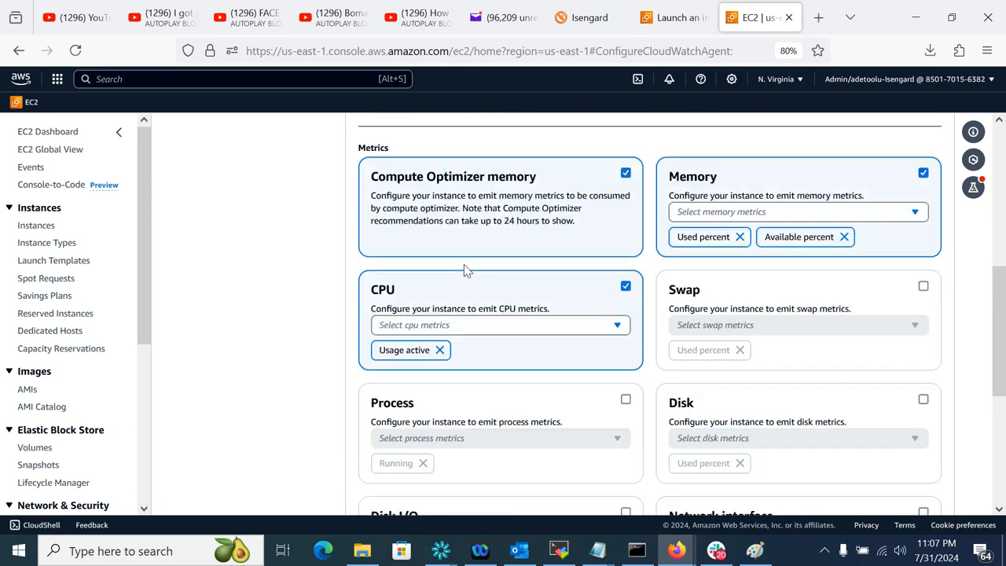
left_click(454, 326)
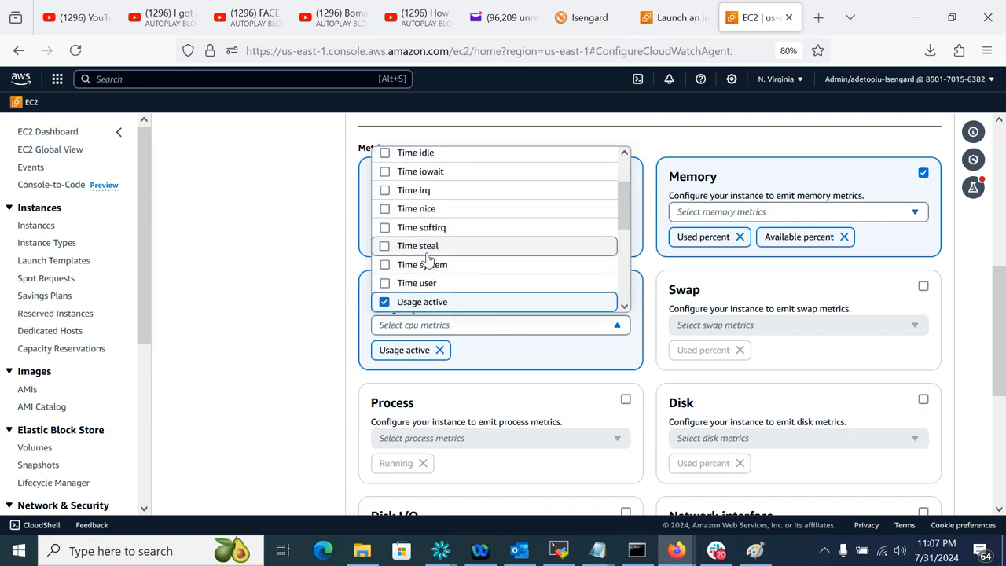
scroll(432, 283, "up", 5)
scroll(449, 382, "down", 5)
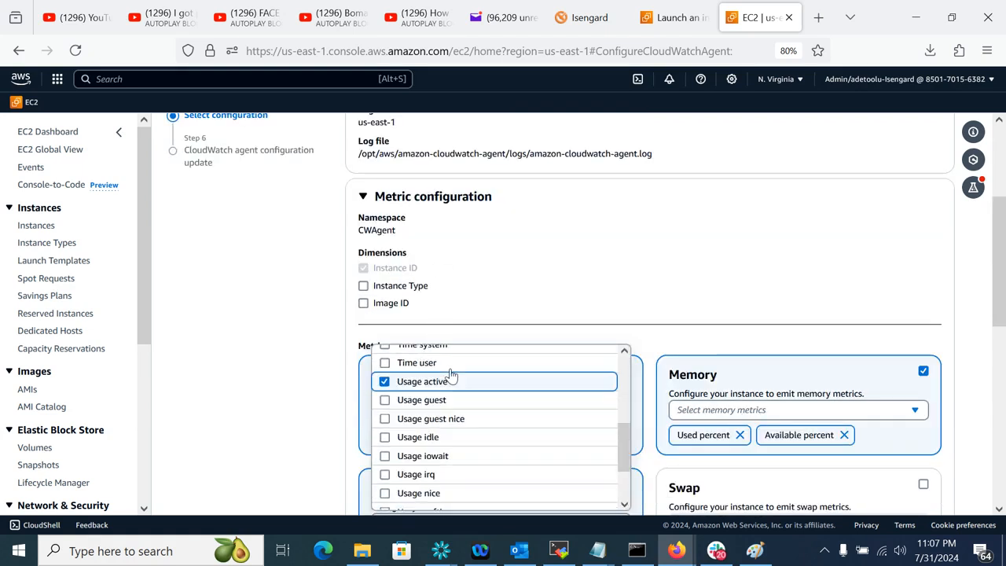
scroll(521, 426, "up", 5)
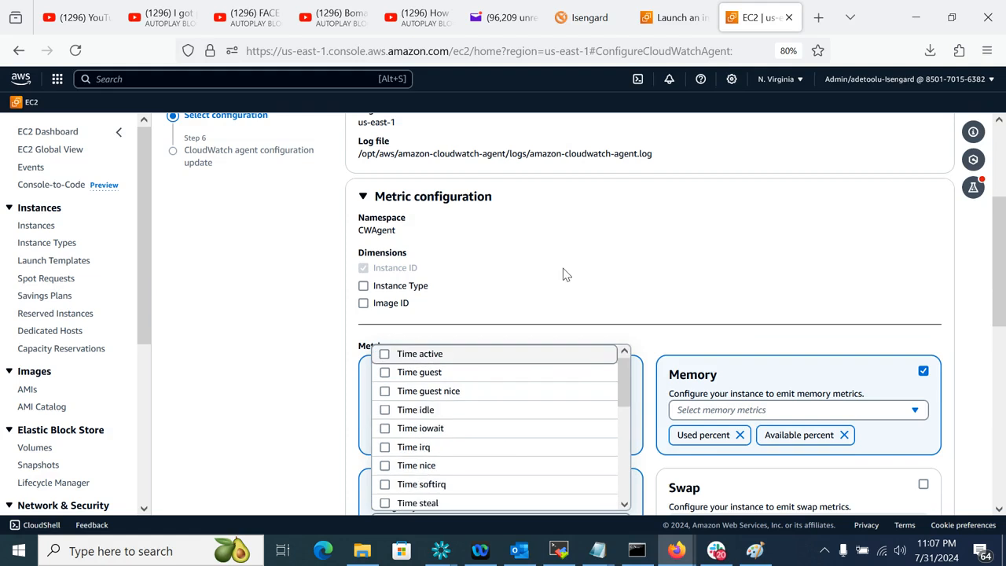
left_click(263, 326)
scroll(550, 353, "down", 5)
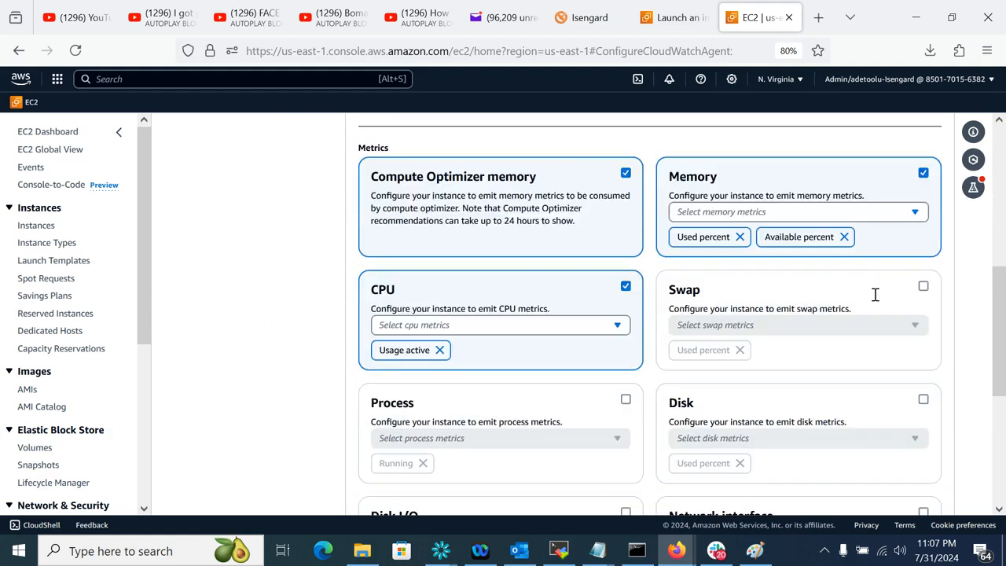
left_click(923, 286)
- Keep Used percent as the swap metric
left_click(790, 326)
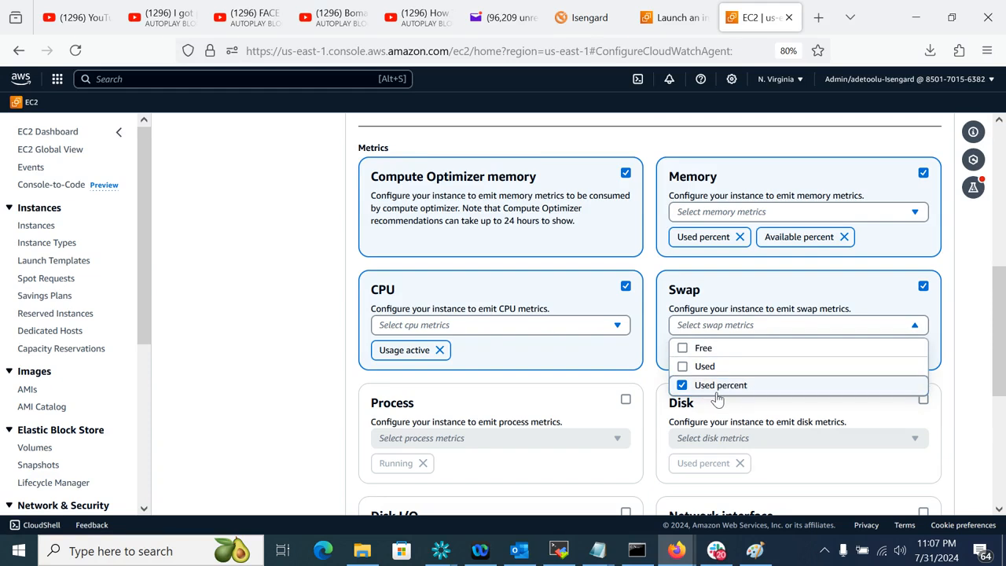
left_click(971, 306)
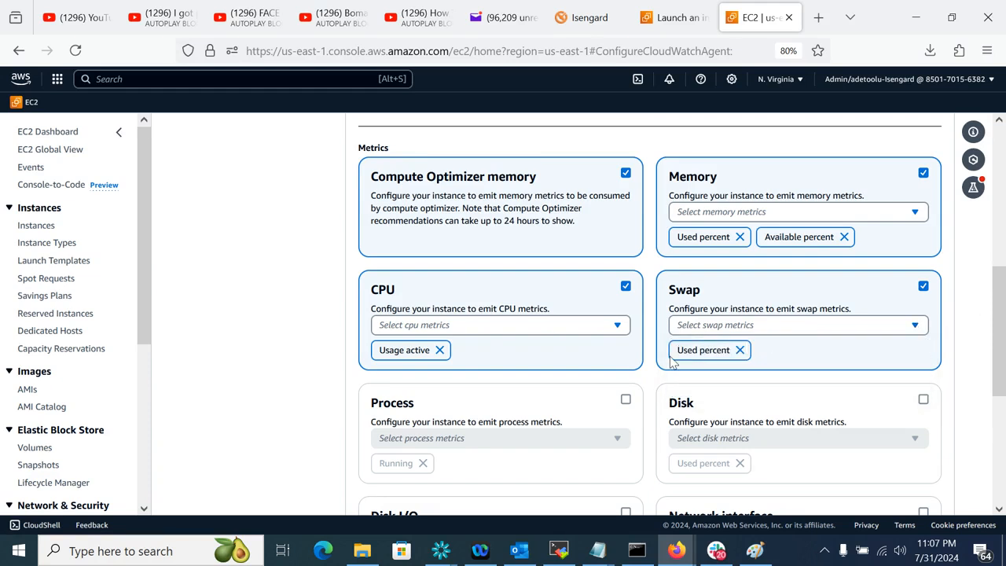
scroll(594, 203, "up", 5)
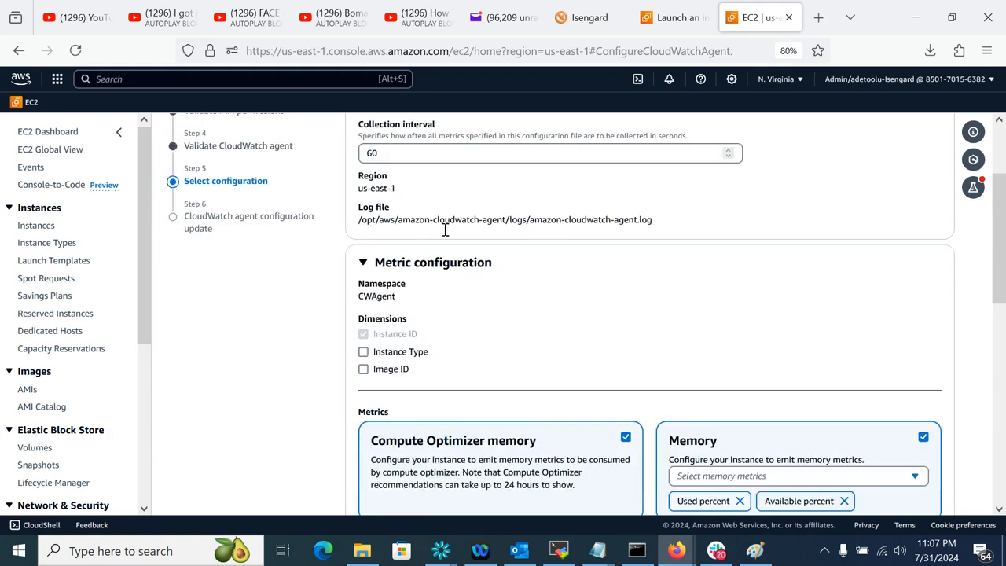
scroll(456, 351, "down", 8)
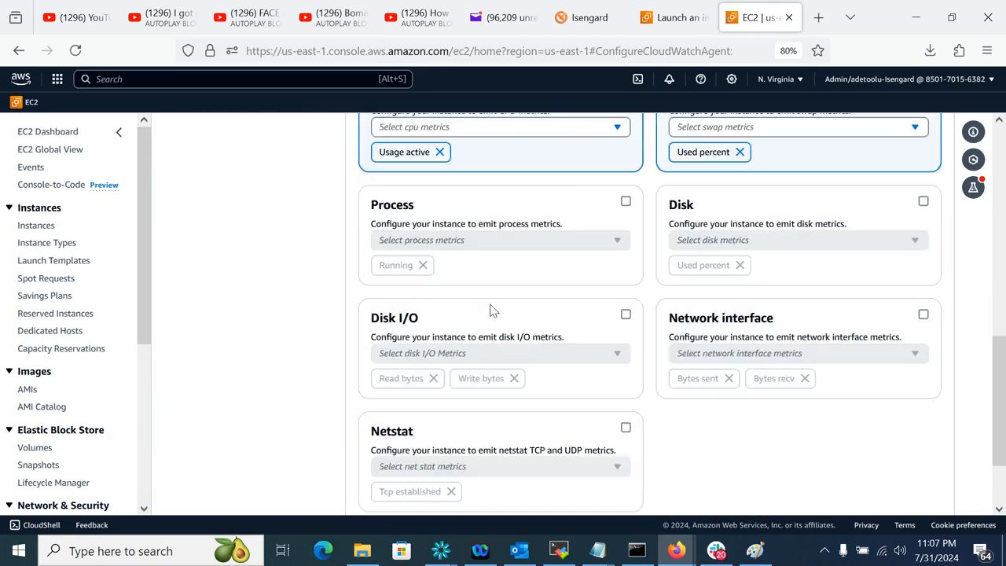
- Enable process metrics, adding Total alongside Running
left_click(626, 201)
left_click(482, 244)
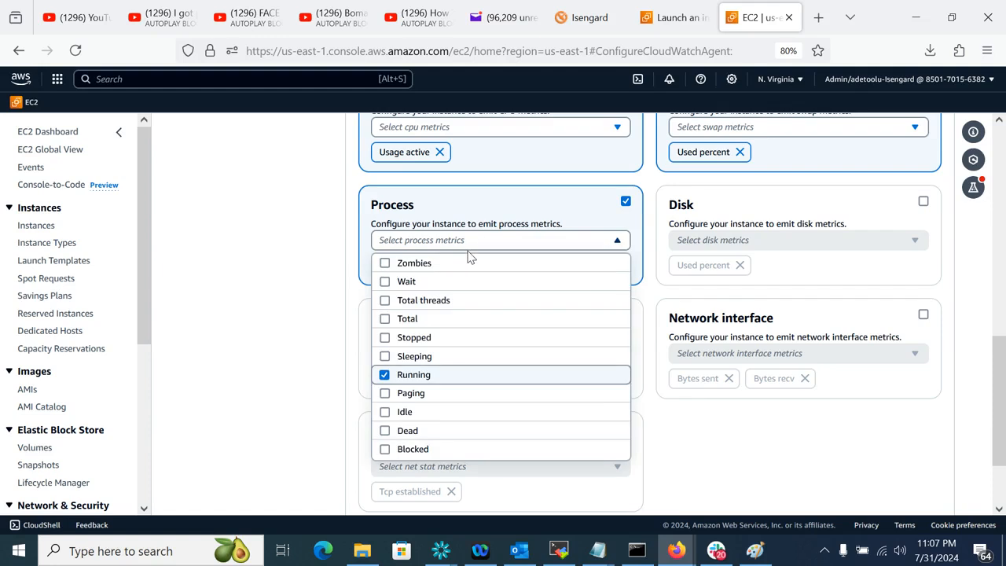
left_click(386, 322)
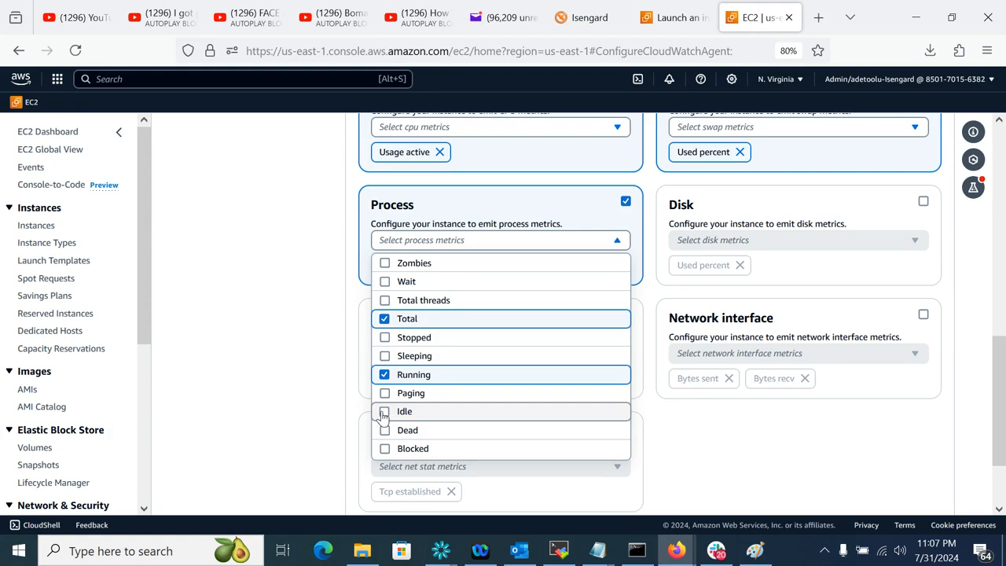
scroll(443, 413, "down", 3)
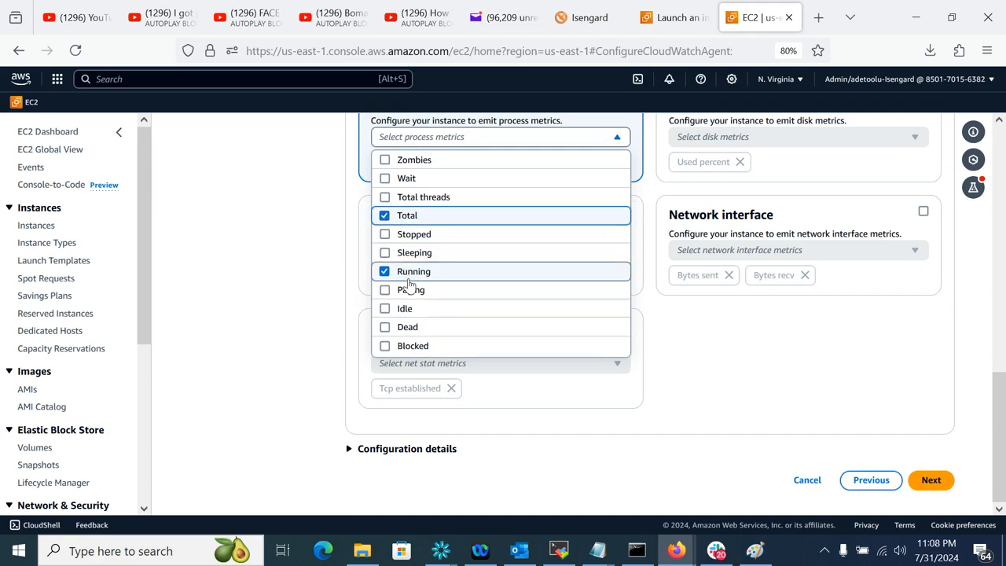
left_click(262, 285)
scroll(713, 281, "up", 3)
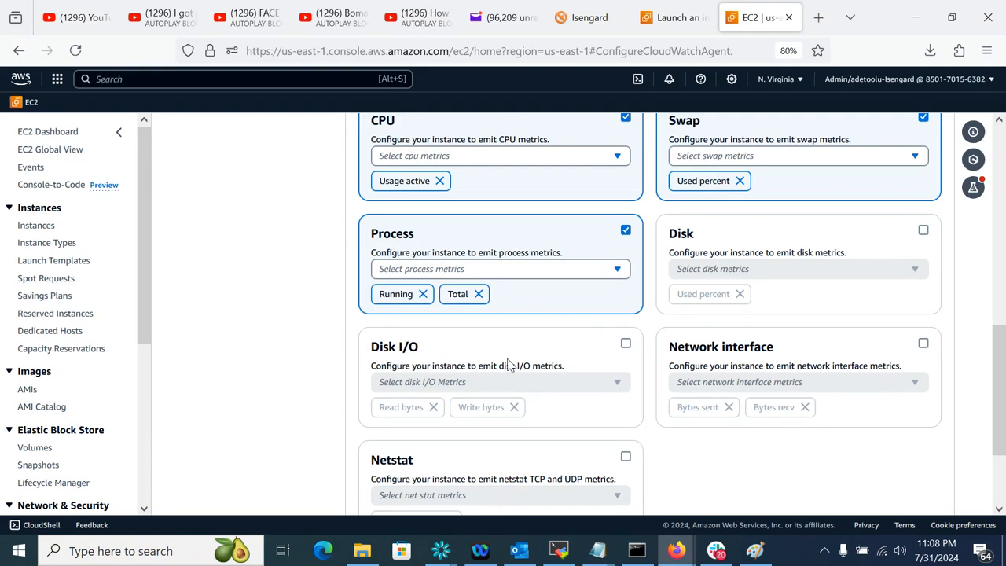
- Enable disk metrics, adding Inodes free and Inodes used
left_click(923, 231)
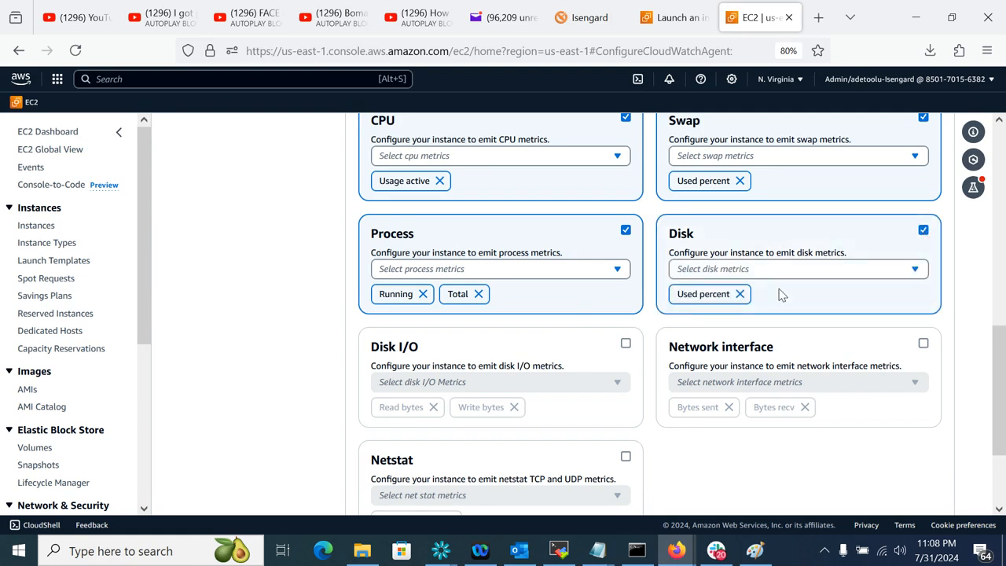
left_click(746, 269)
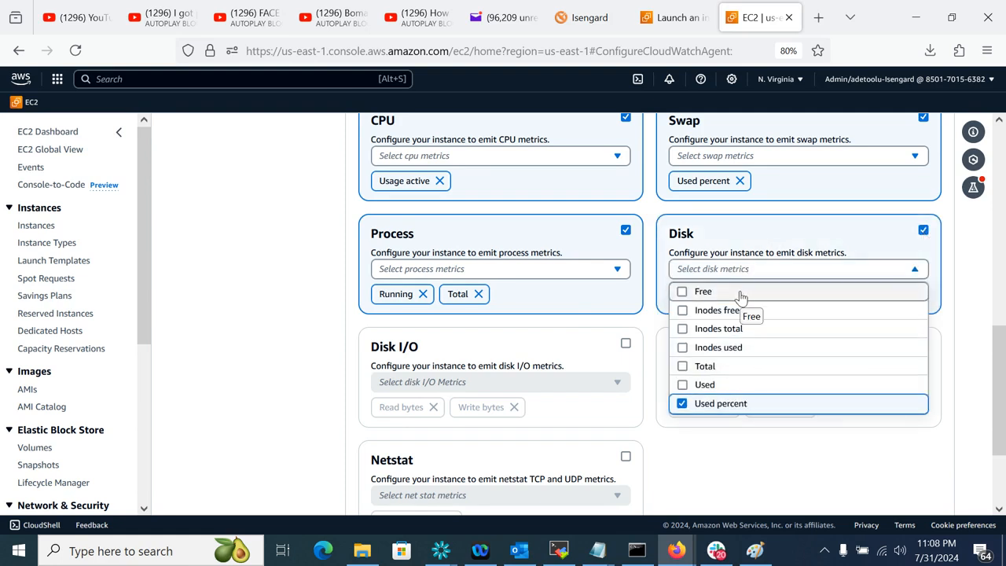
left_click(683, 313)
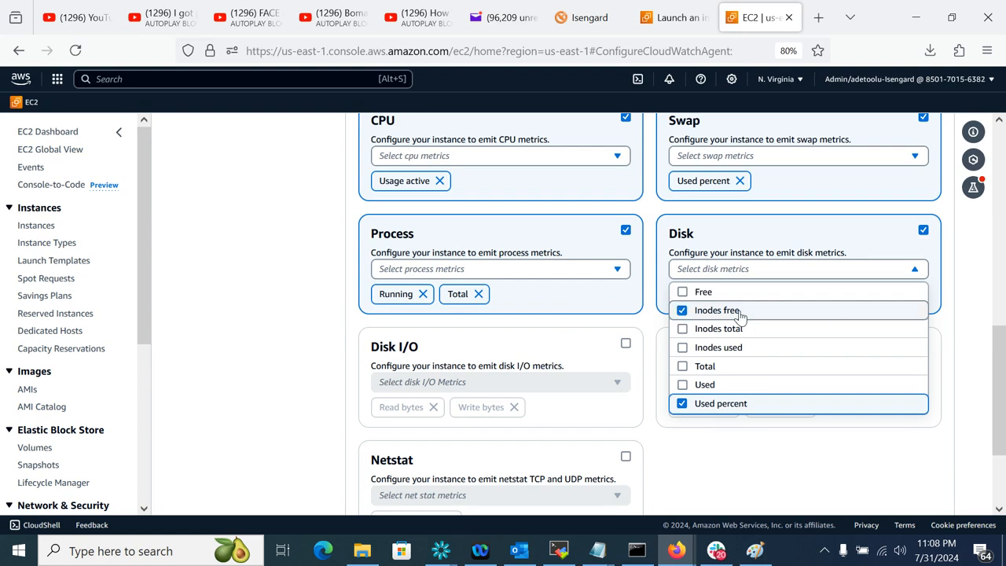
left_click(703, 351)
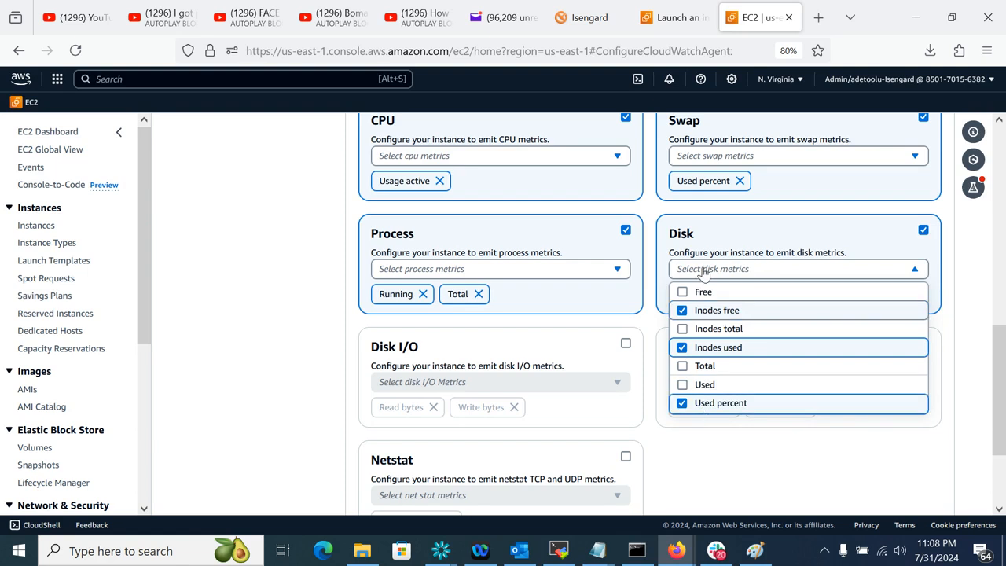
left_click(970, 330)
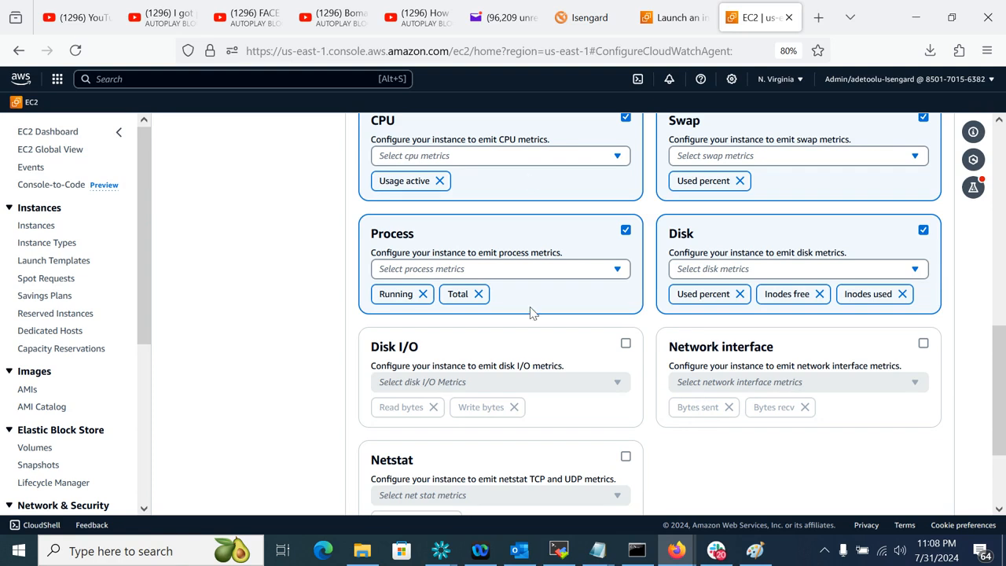
- Enable disk I/O Reads, Writes, Read time and Write time, plus network interface metrics
left_click(626, 343)
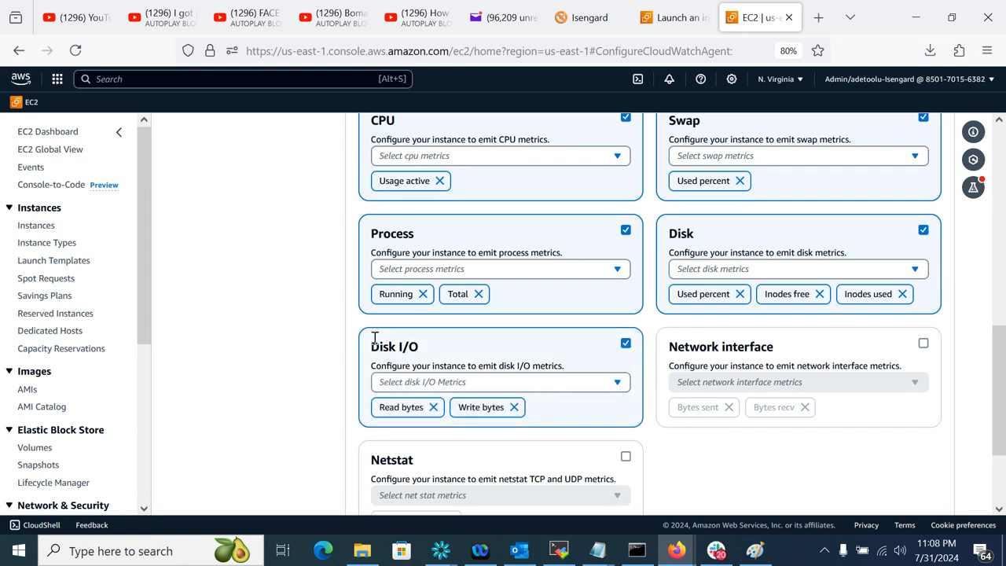
left_click(490, 385)
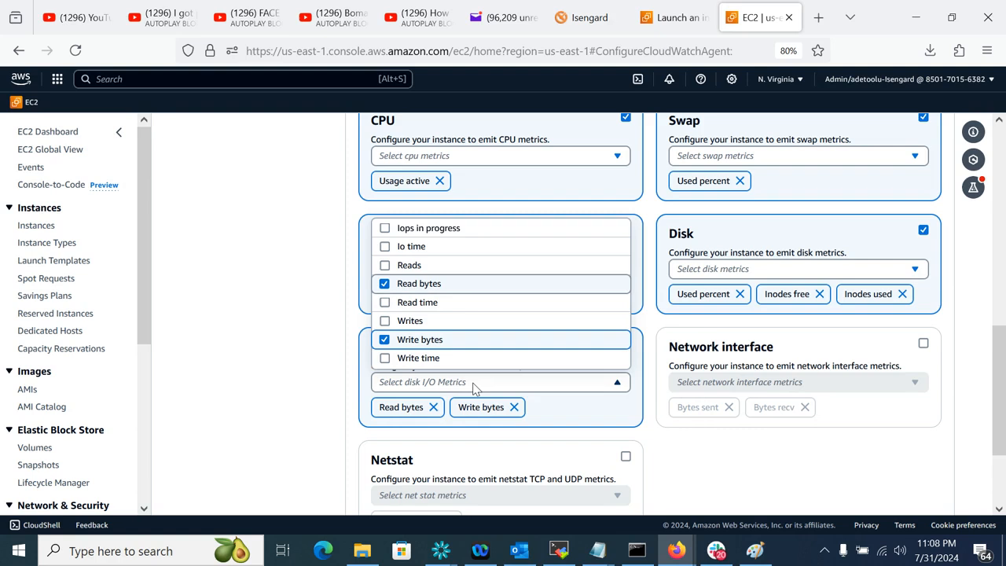
left_click(391, 268)
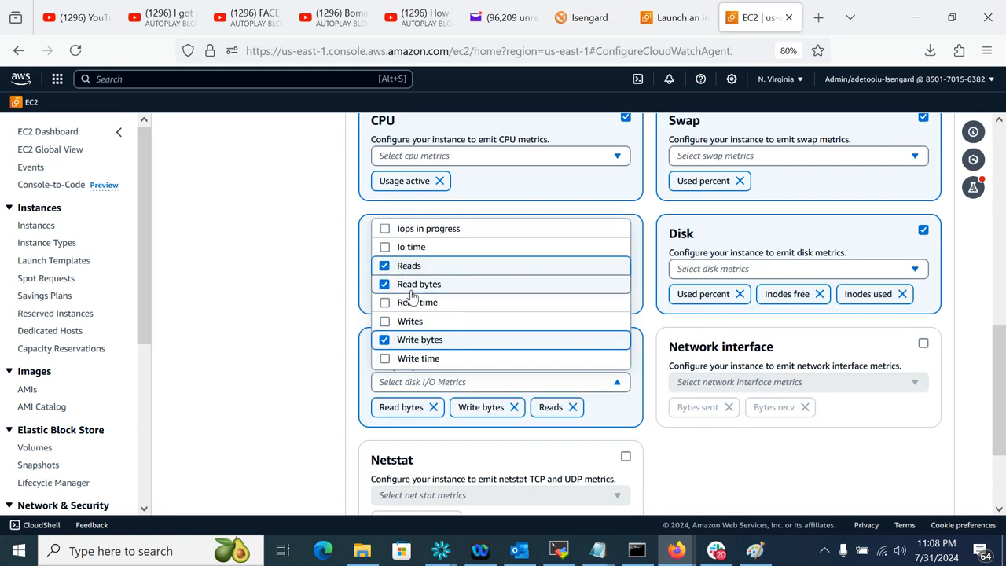
left_click(386, 324)
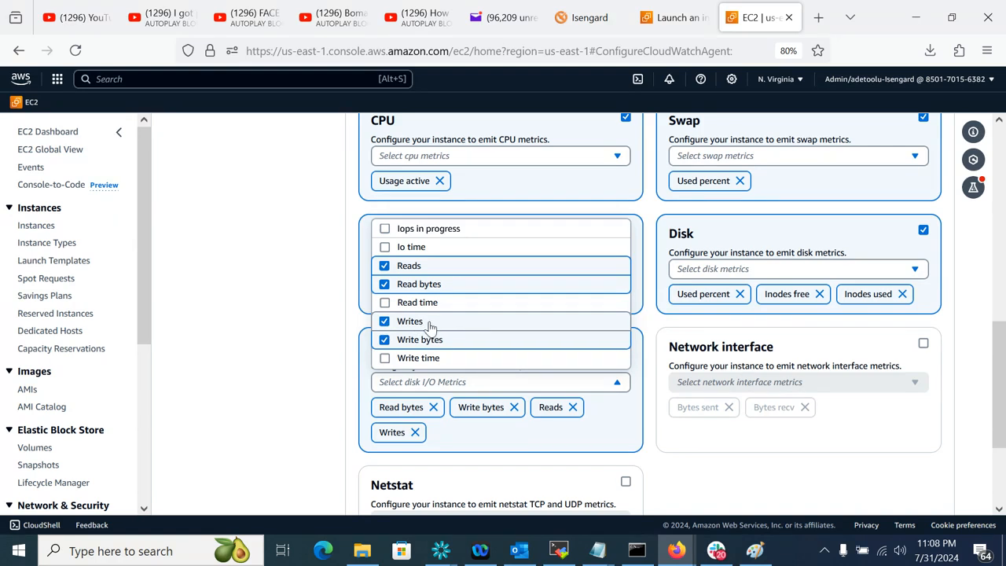
left_click(388, 305)
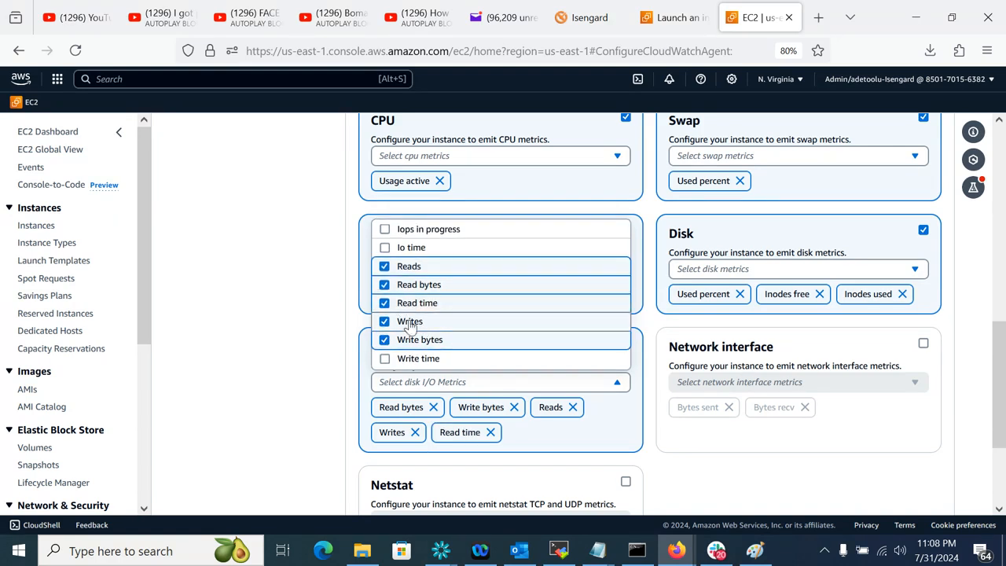
left_click(384, 360)
scroll(471, 319, "down", 2)
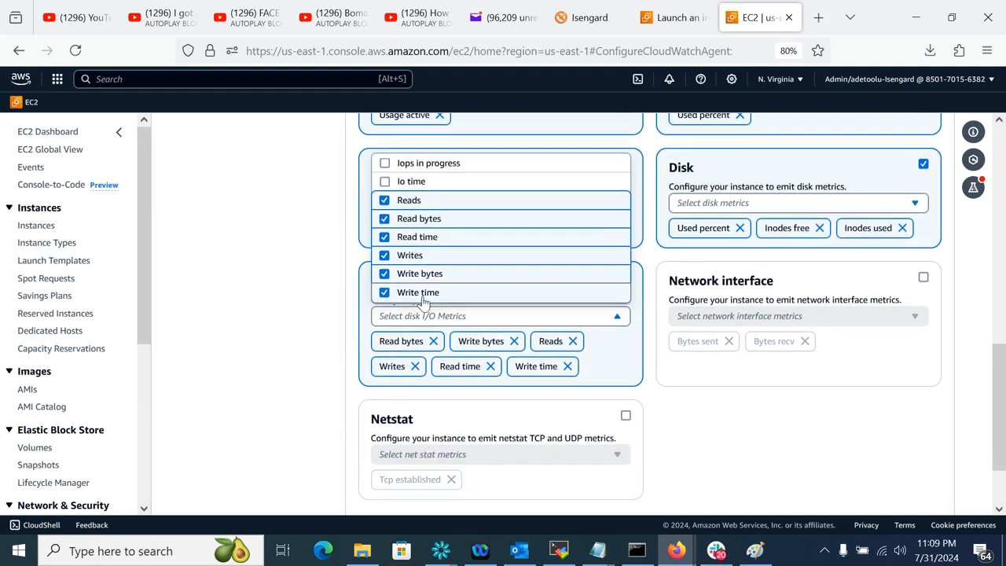
left_click(715, 380)
left_click(923, 277)
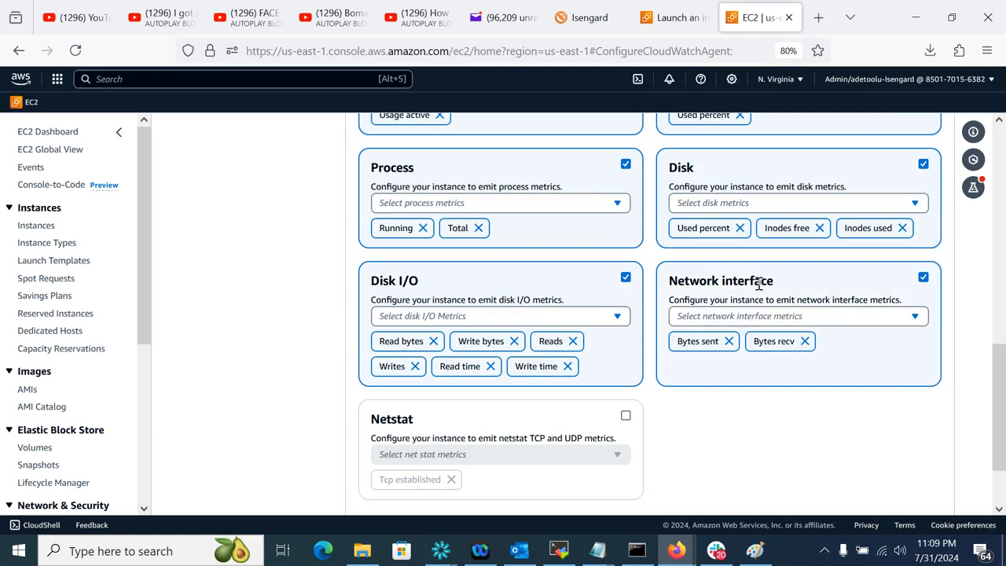
- Add Drop in, Drop out, Err in and Err out to the network interface metrics
left_click(738, 318)
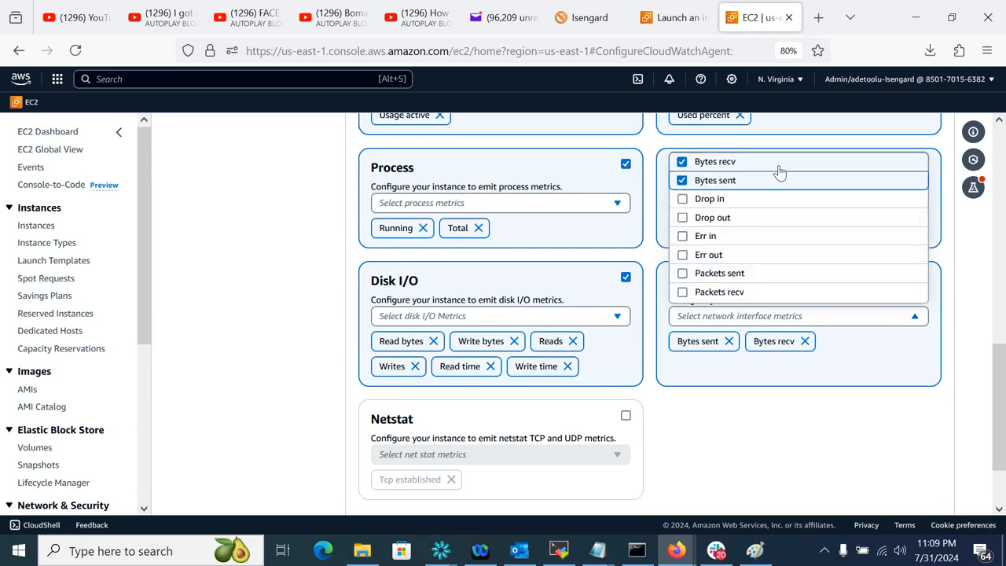
left_click(682, 201)
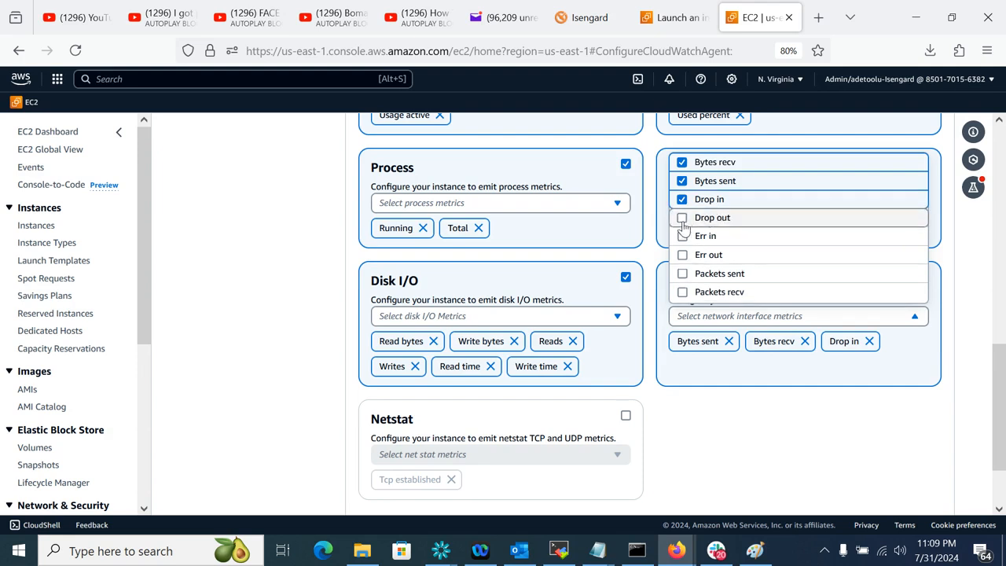
left_click(682, 220)
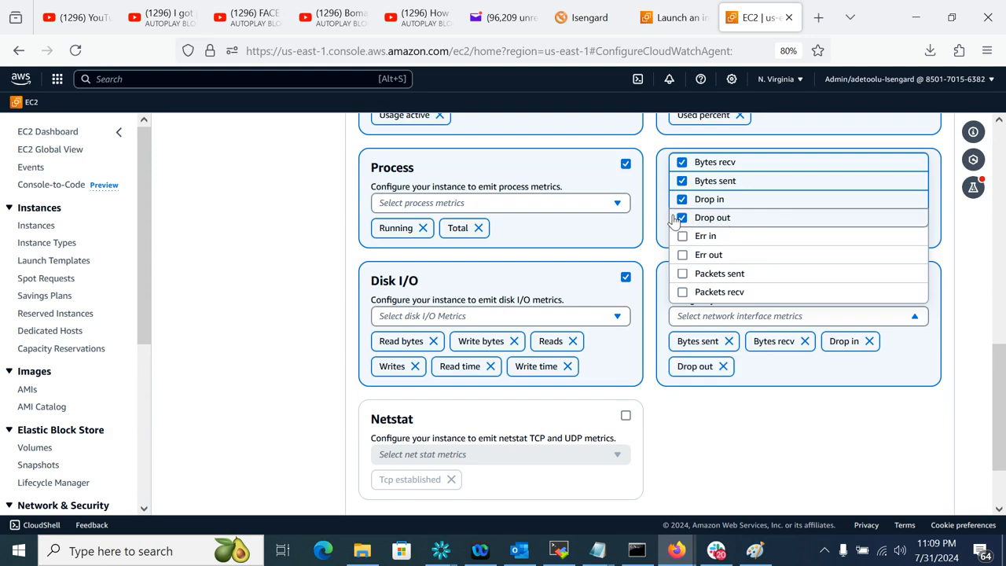
left_click(682, 237)
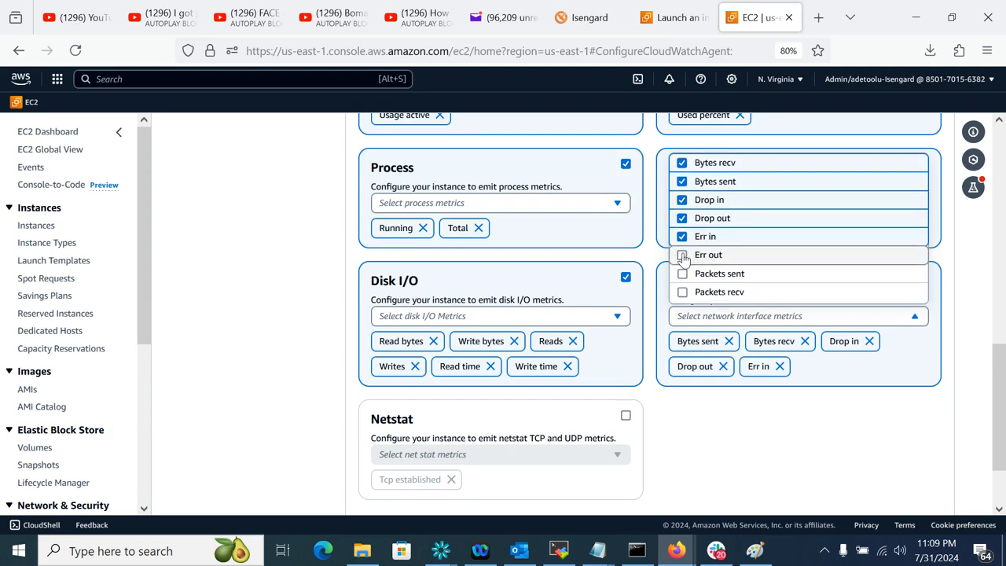
left_click(683, 256)
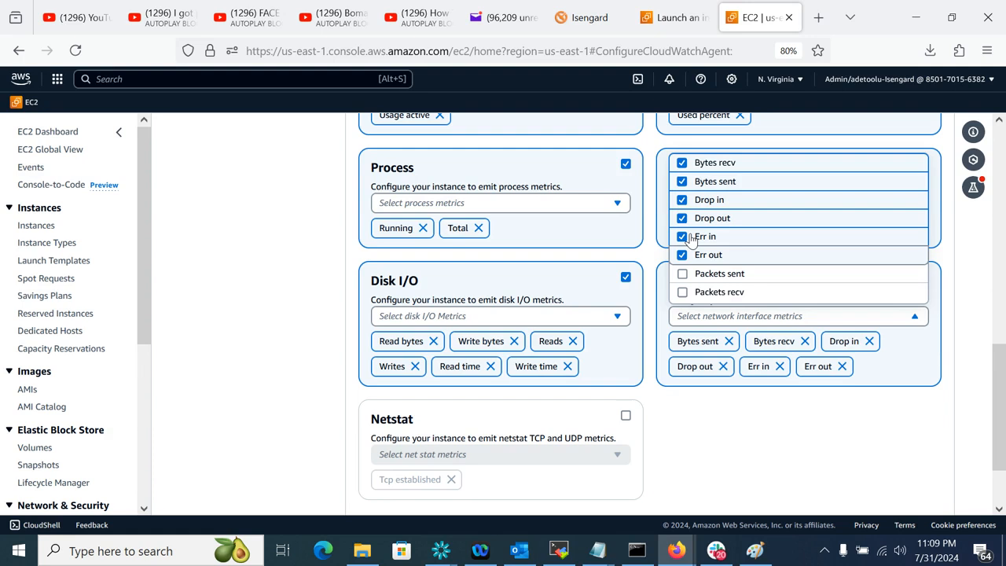
left_click(832, 462)
- Enable Netstat metrics with Tcp established and reveal the generated configuration JSON
scroll(665, 317, "down", 2)
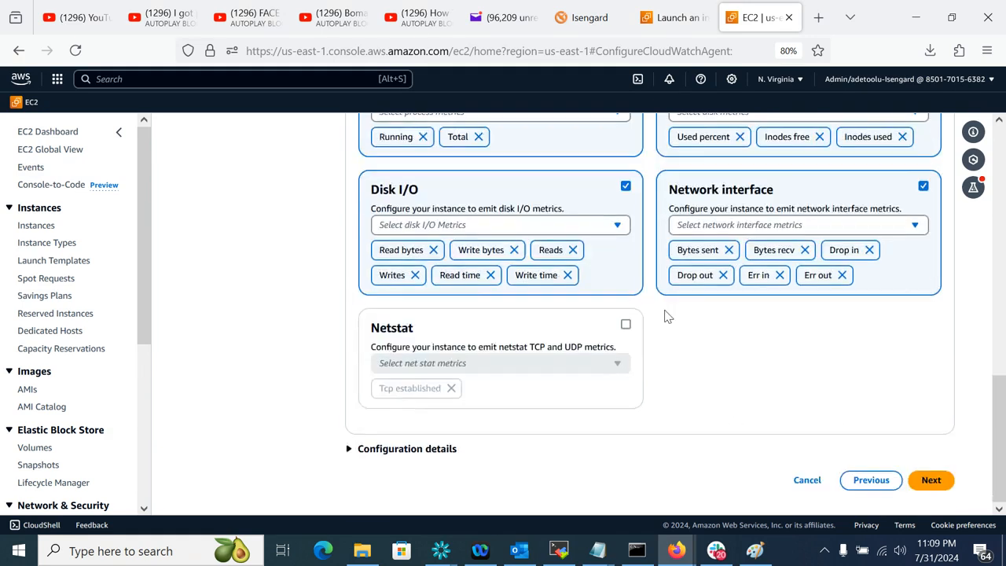
left_click(627, 327)
left_click(431, 371)
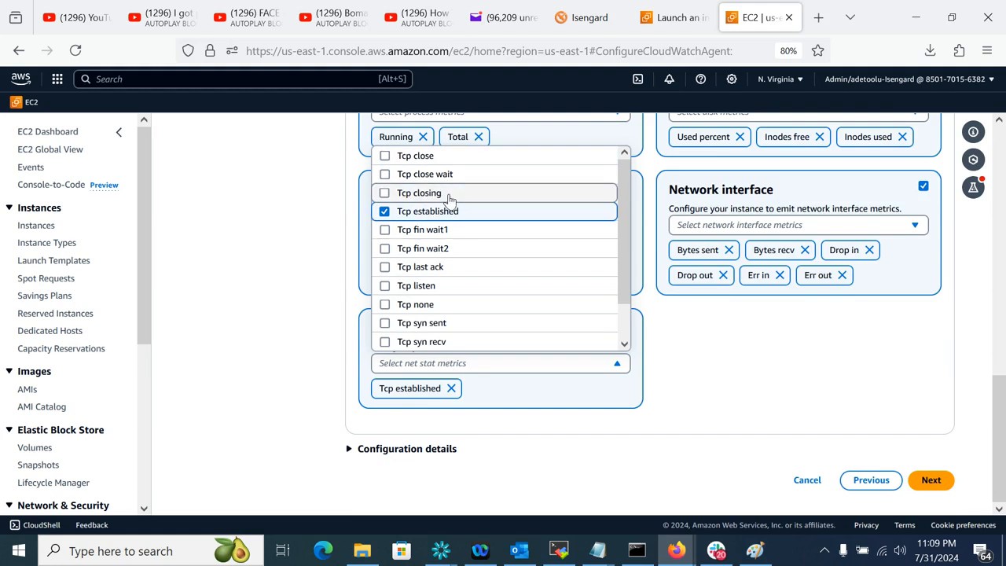
left_click(220, 328)
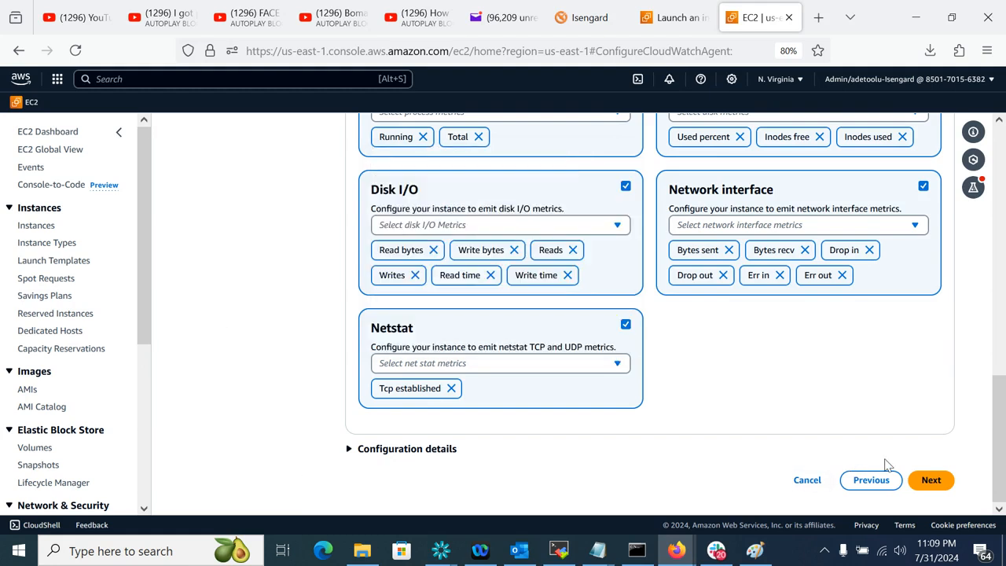
left_click(409, 448)
- Review the JSON, send the configuration to testmonitoring01, and complete the agent setup
scroll(865, 448, "down", 2)
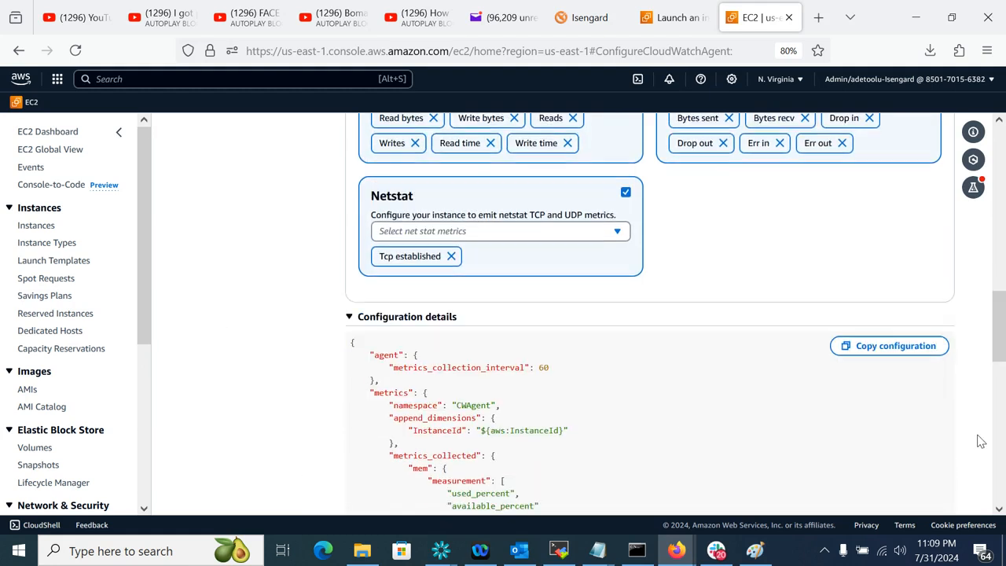
scroll(645, 162, "down", 10)
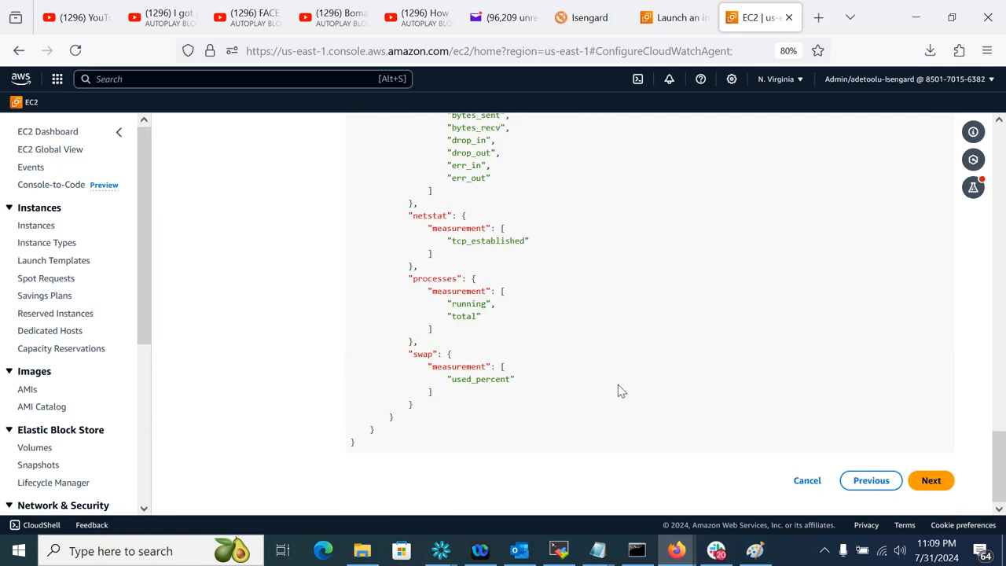
scroll(620, 390, "up", 10)
scroll(613, 378, "down", 10)
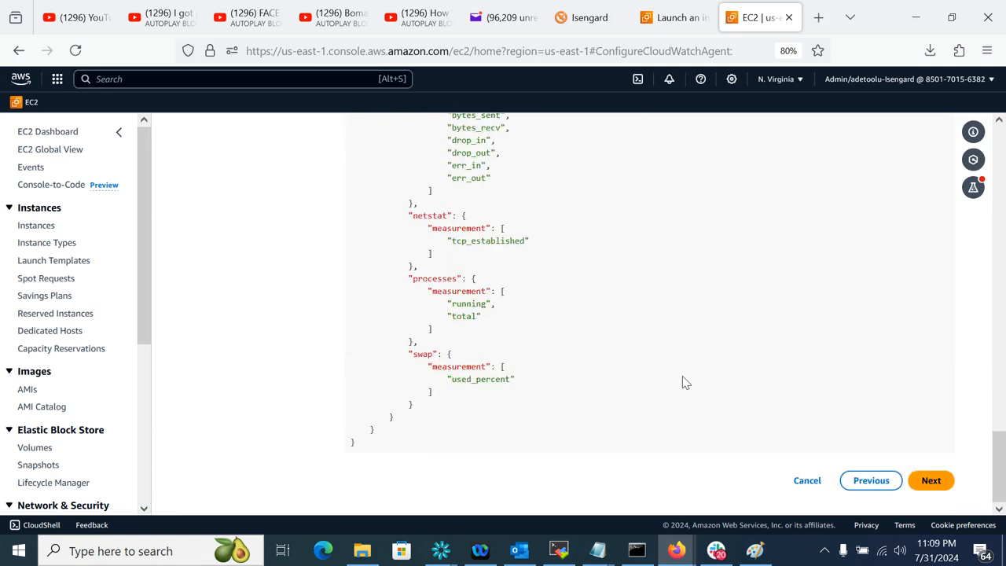
left_click(932, 481)
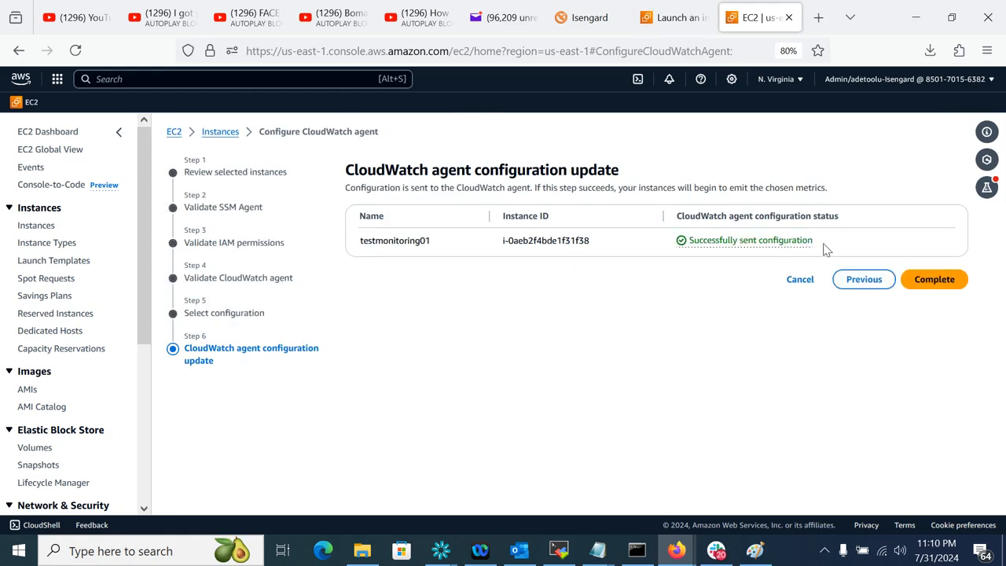
left_click(934, 279)
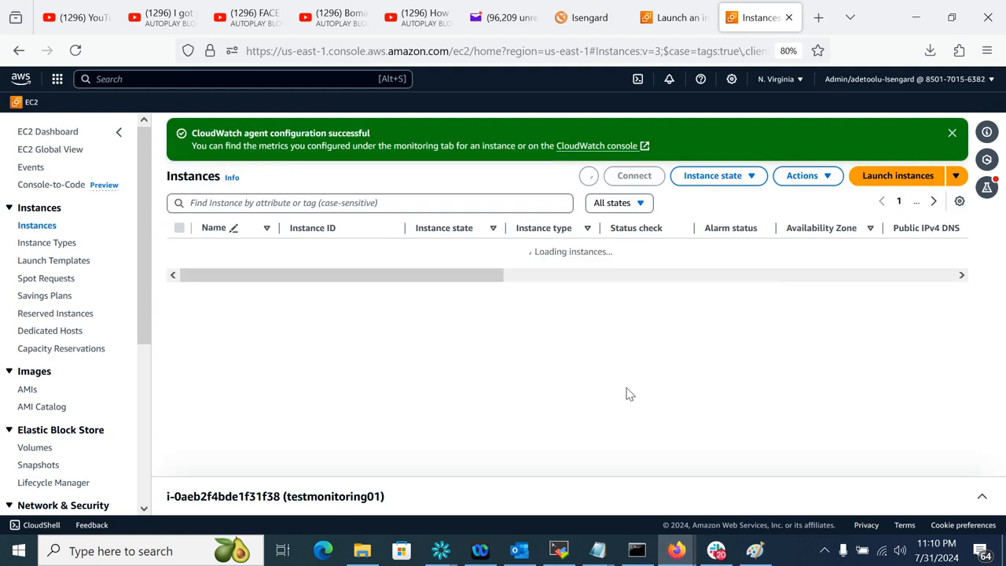
- Rerun systemctl status amazon-cloudwatch-agent in MobaXterm to confirm it's active, then minimize
left_click(560, 547)
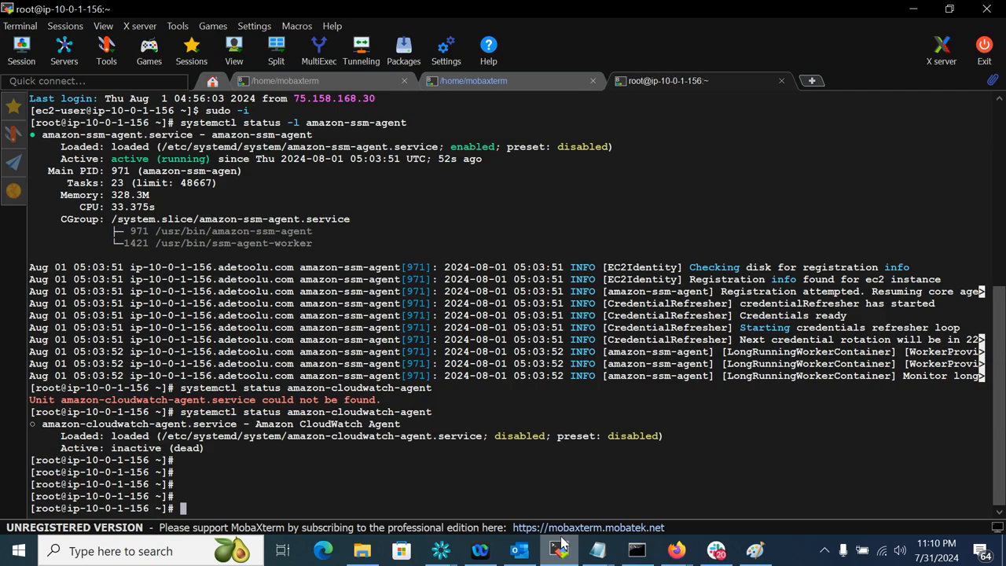
key("Up")
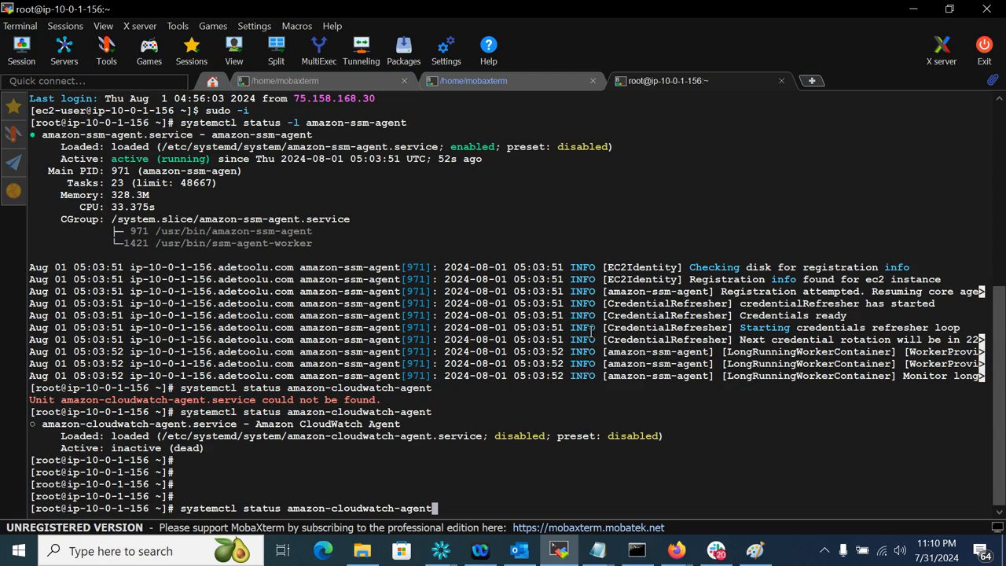
key("Return")
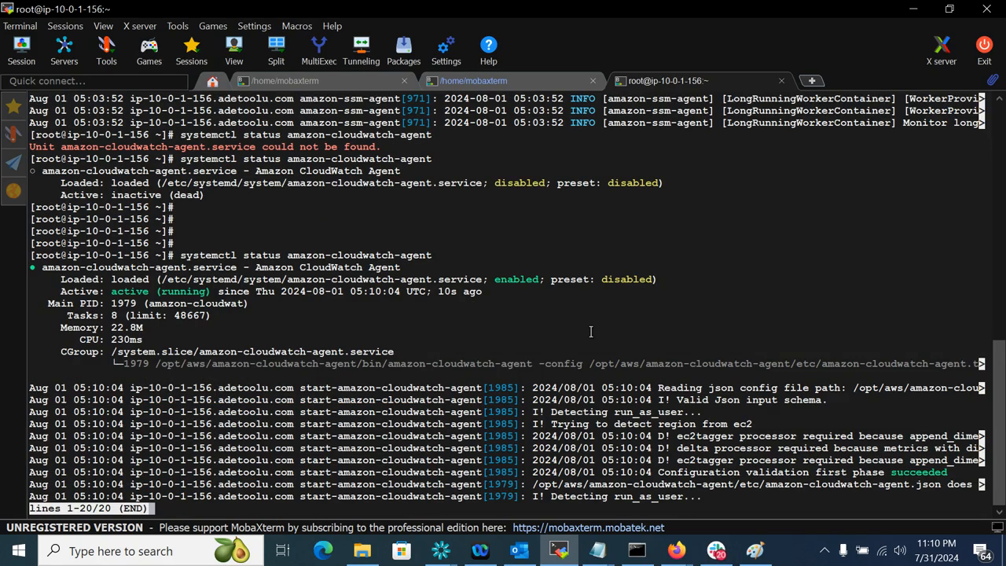
left_click(913, 9)
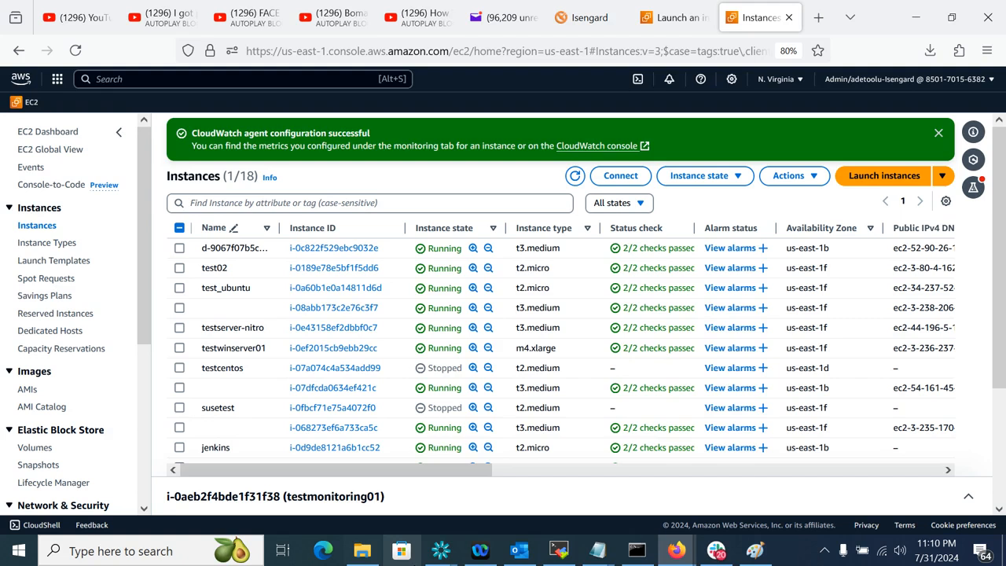
- Search 'sns', go to the Simple Notification Service Topics list, and start Create topic
left_click(257, 79)
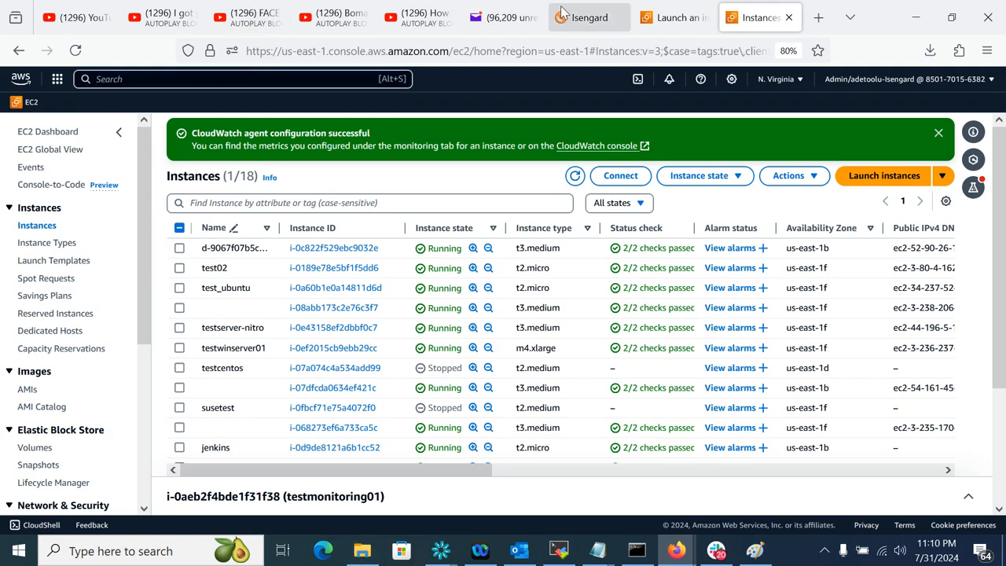
type("sns")
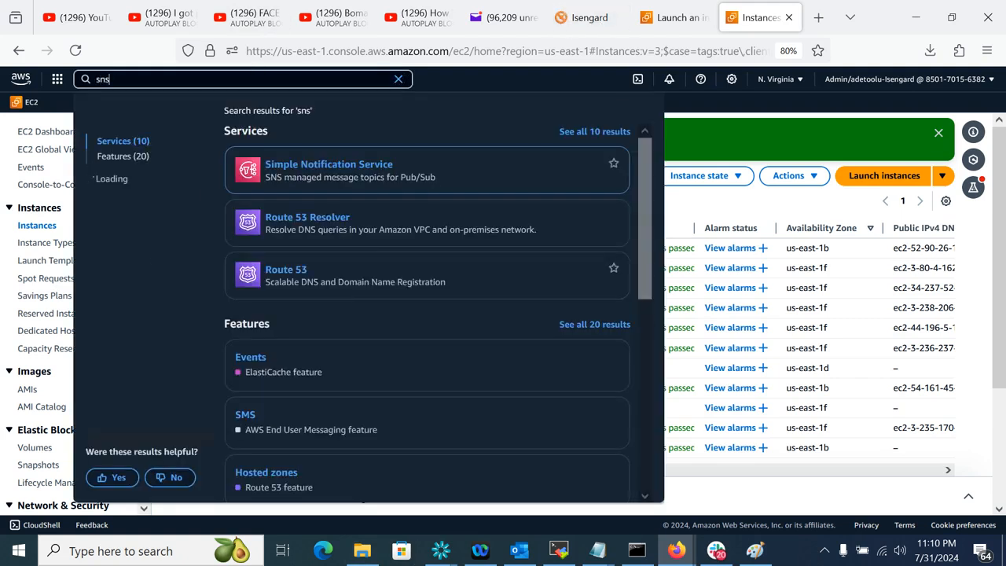
left_click(330, 167)
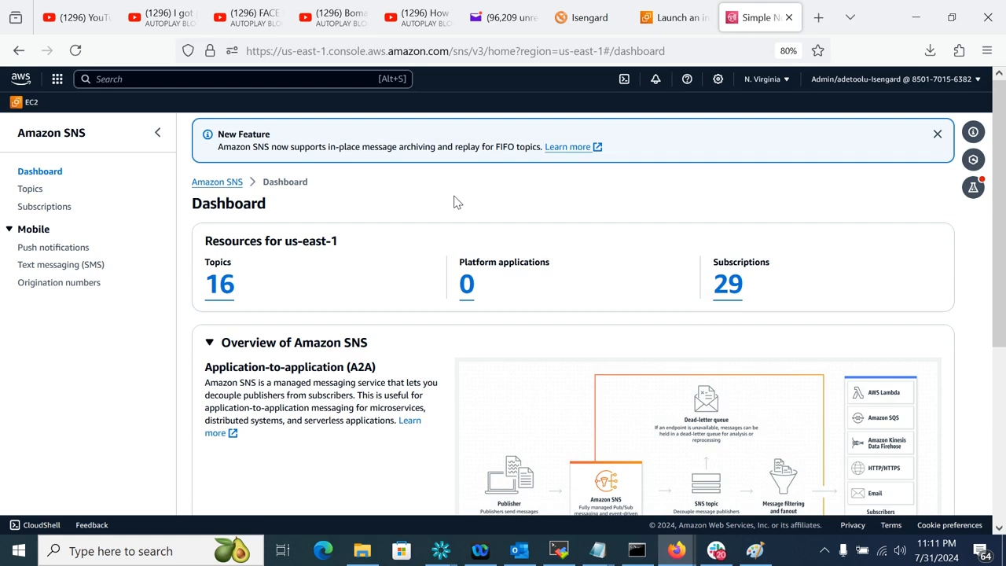
left_click(30, 189)
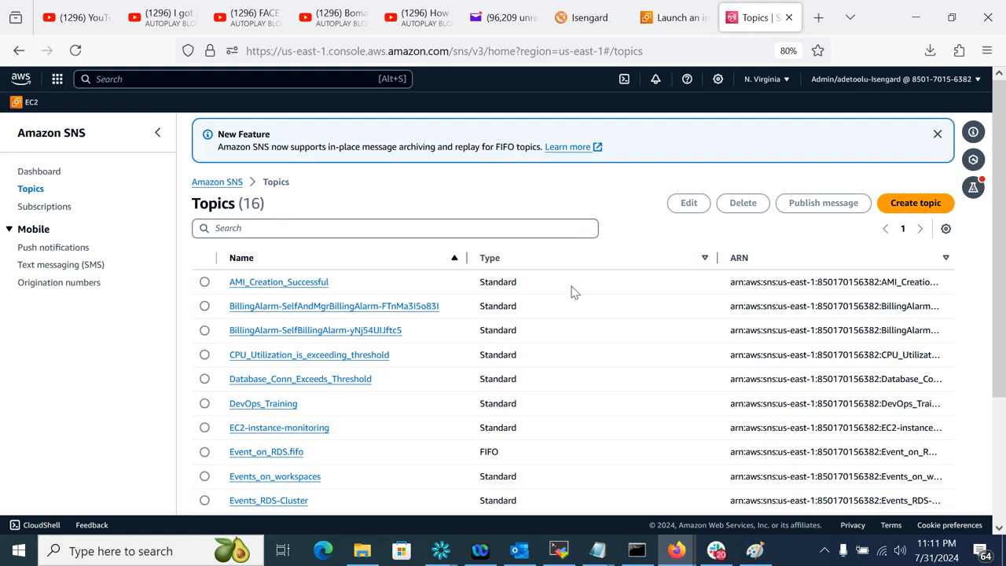
scroll(572, 291, "down", 2)
left_click(916, 197)
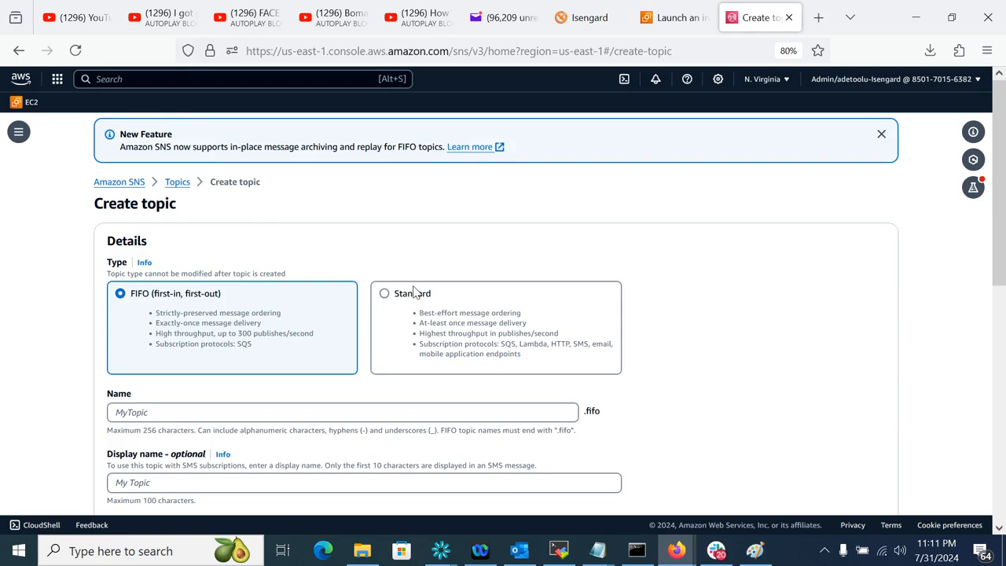
- Create Standard topic Memory_Utilization_on_testmonitoring, display name 'Memory Utilization is currently above threshold'
left_click(385, 295)
scroll(775, 362, "down", 1)
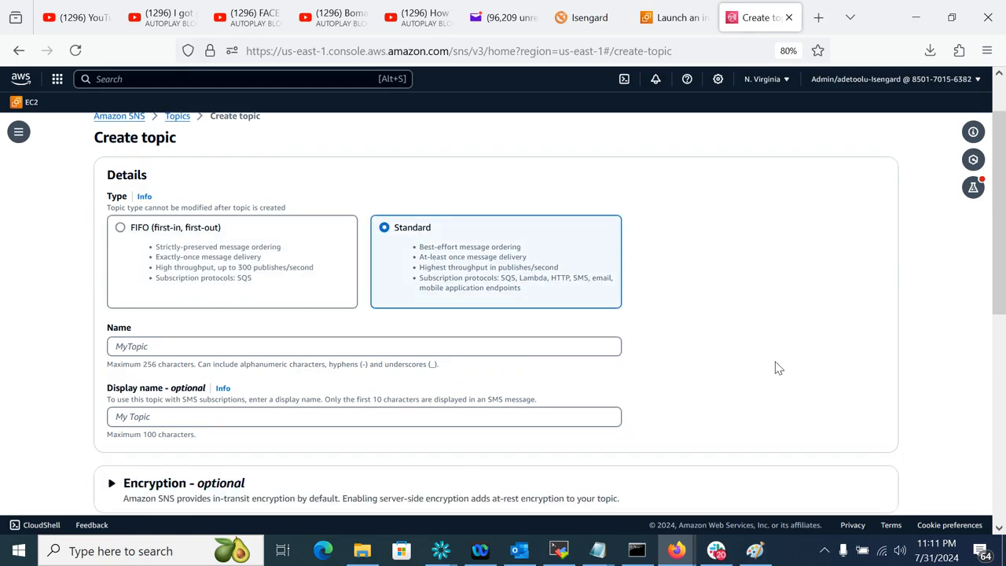
left_click(529, 349)
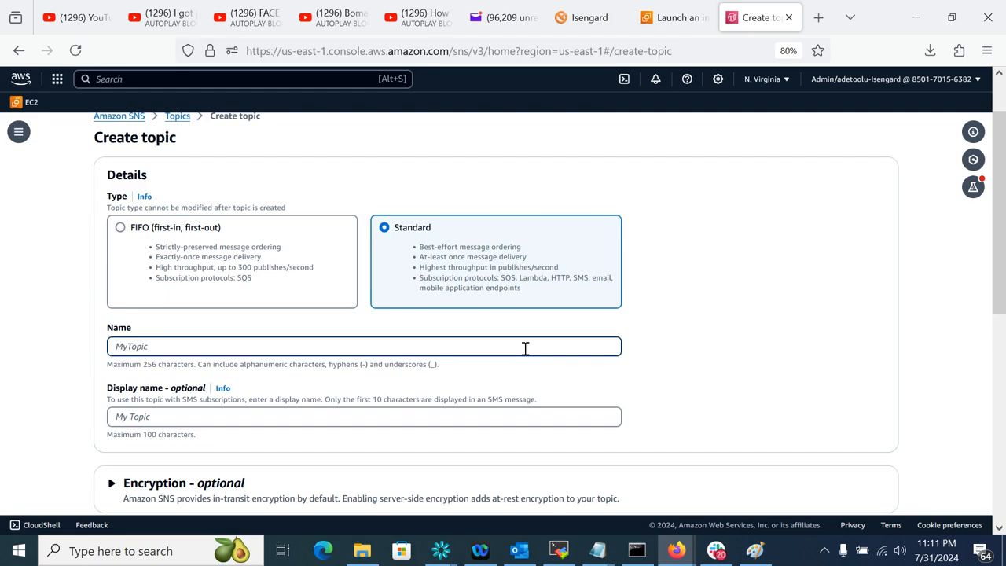
type("Memory_Utilization")
type("_on_testmonitoring")
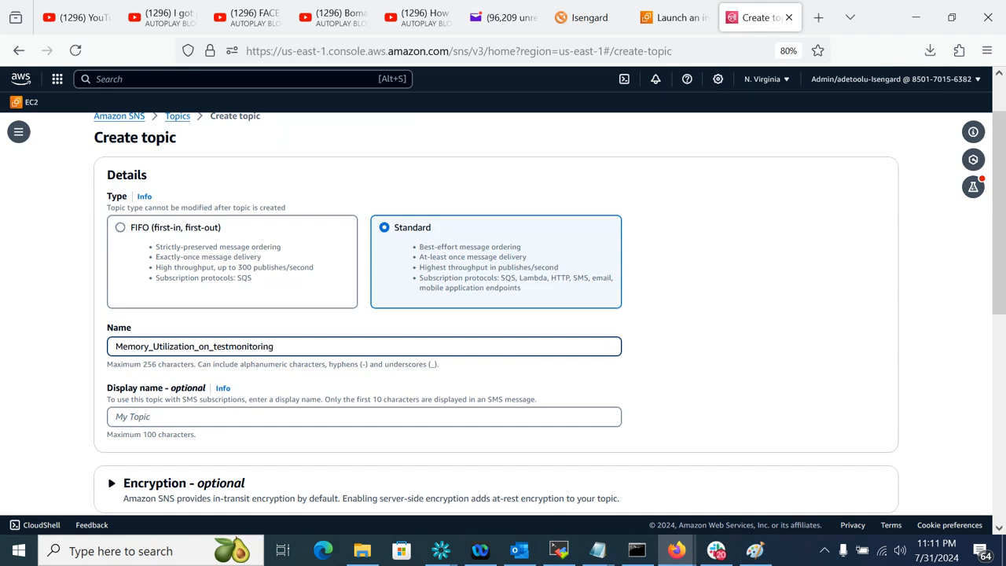
left_click(356, 414)
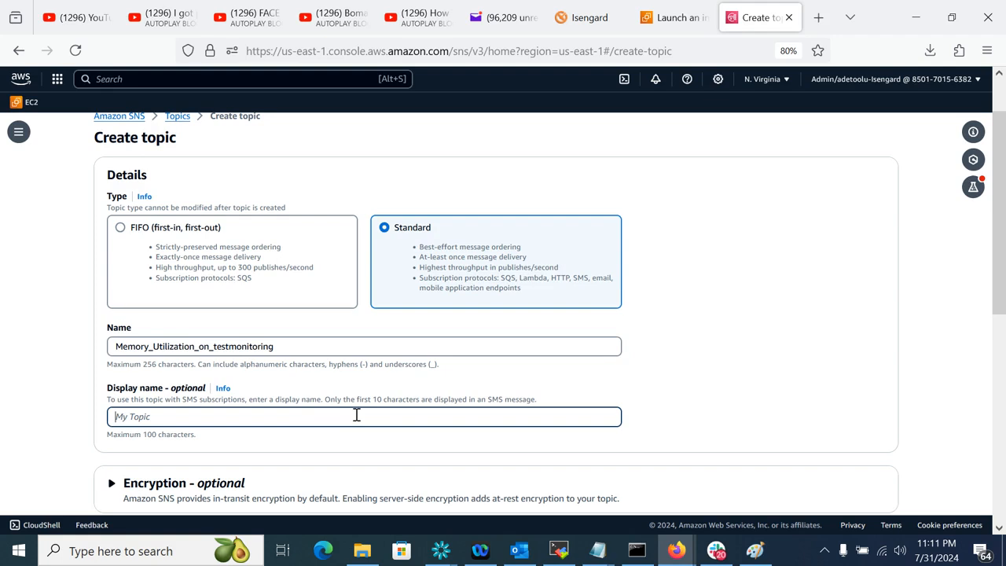
type("Memory Utilization")
type("is current")
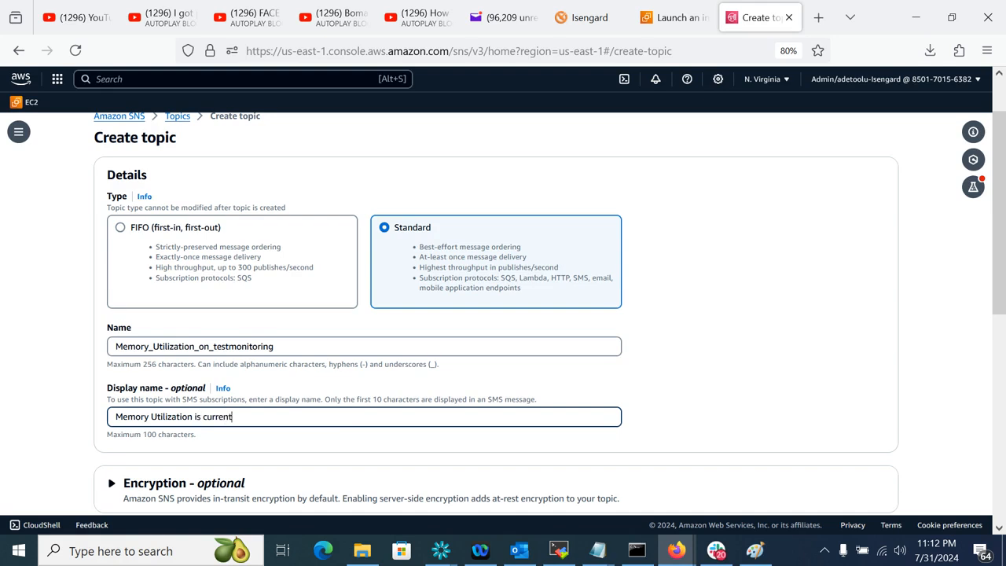
type("ly above threshold")
scroll(415, 464, "down", 3)
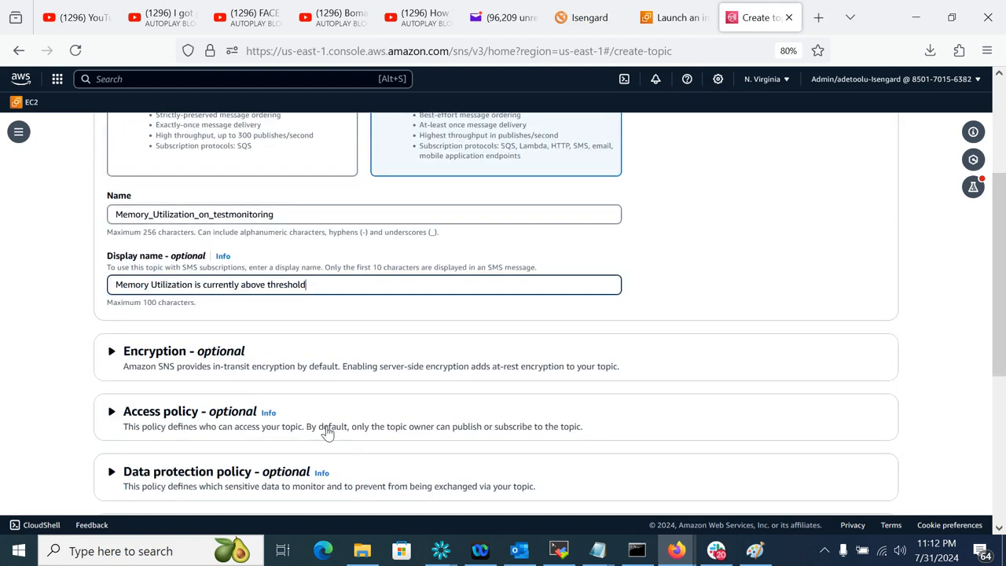
scroll(463, 456, "down", 7)
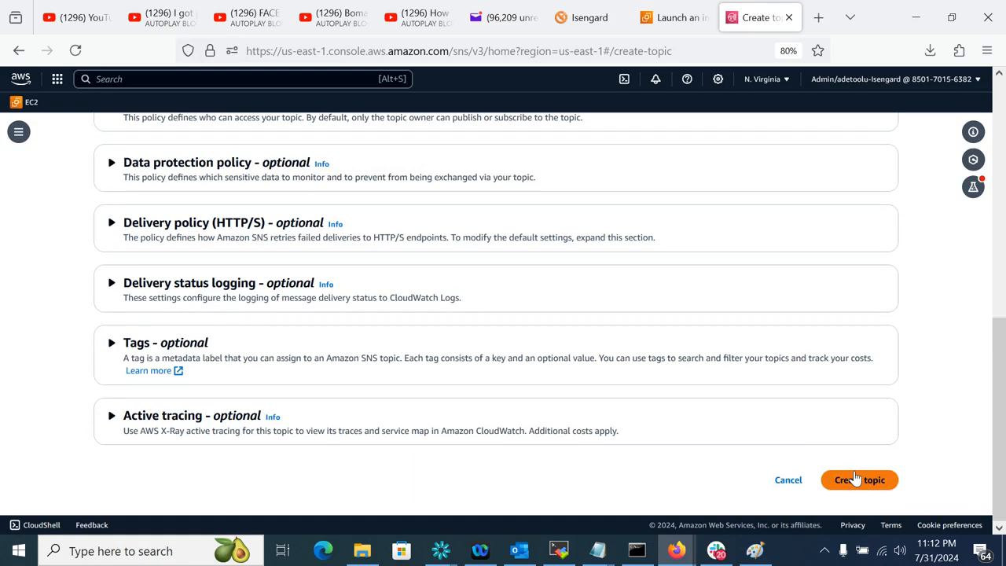
left_click(855, 478)
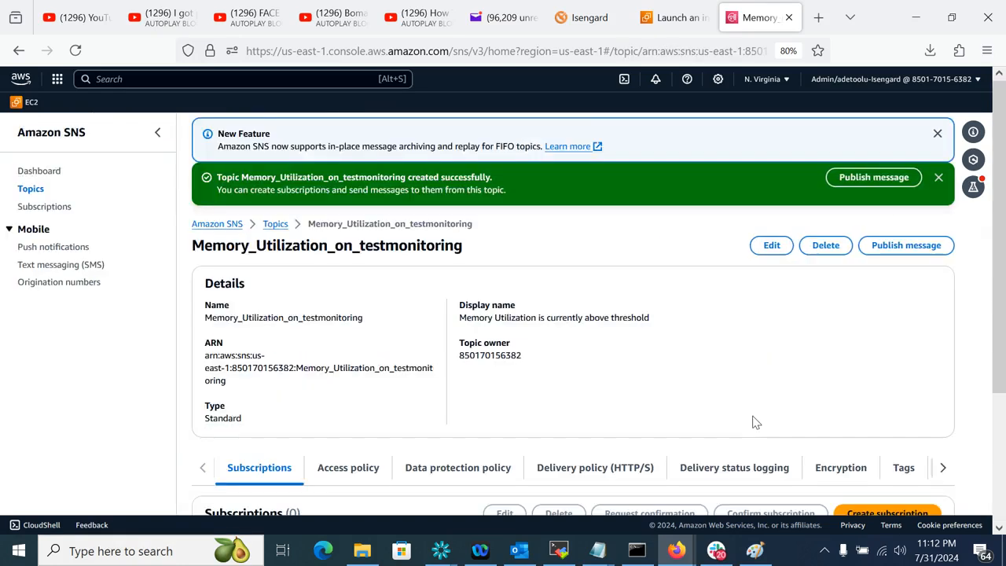
scroll(485, 367, "down", 4)
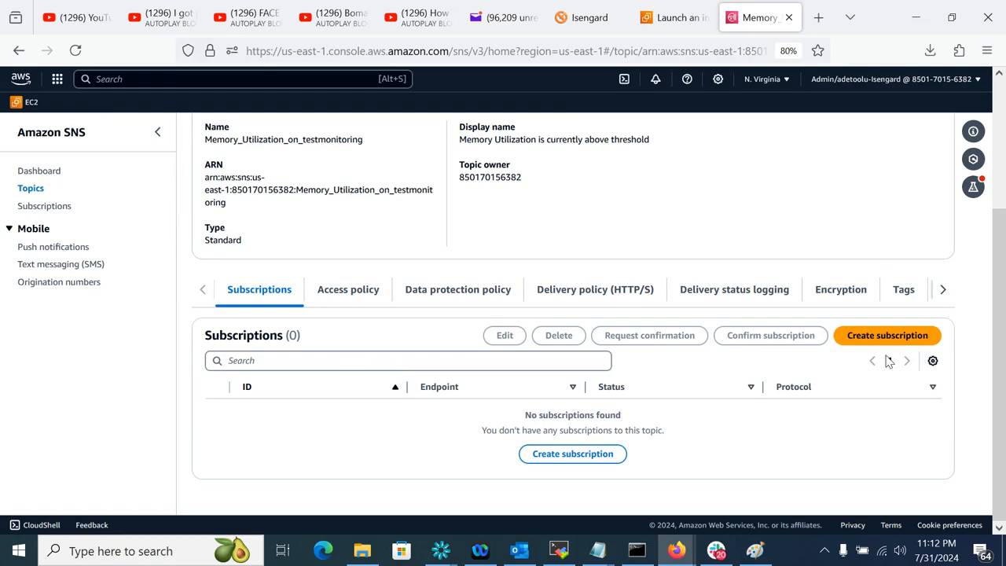
- Create an Email subscription with the user's email address as endpoint, then return to the topic
left_click(569, 456)
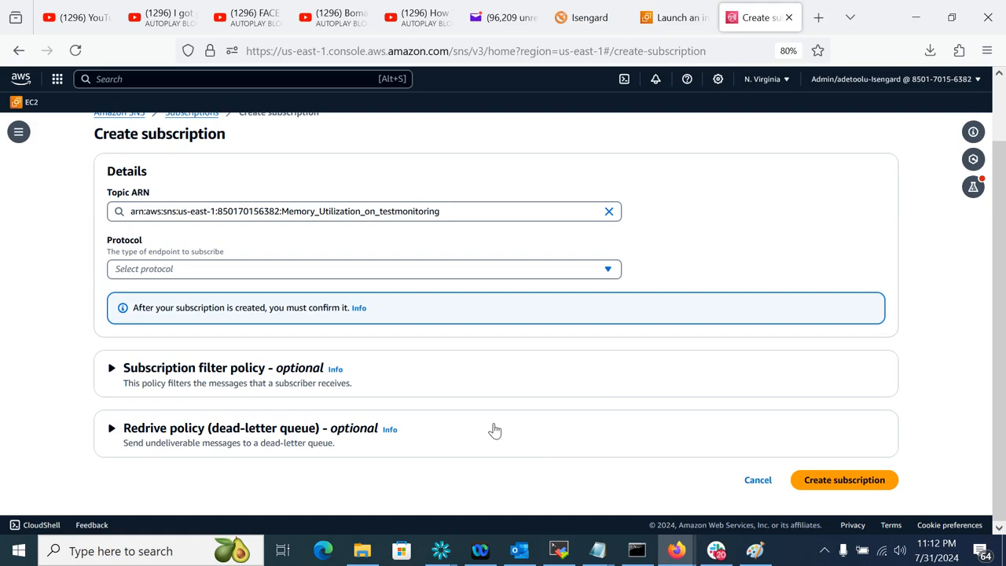
left_click(331, 269)
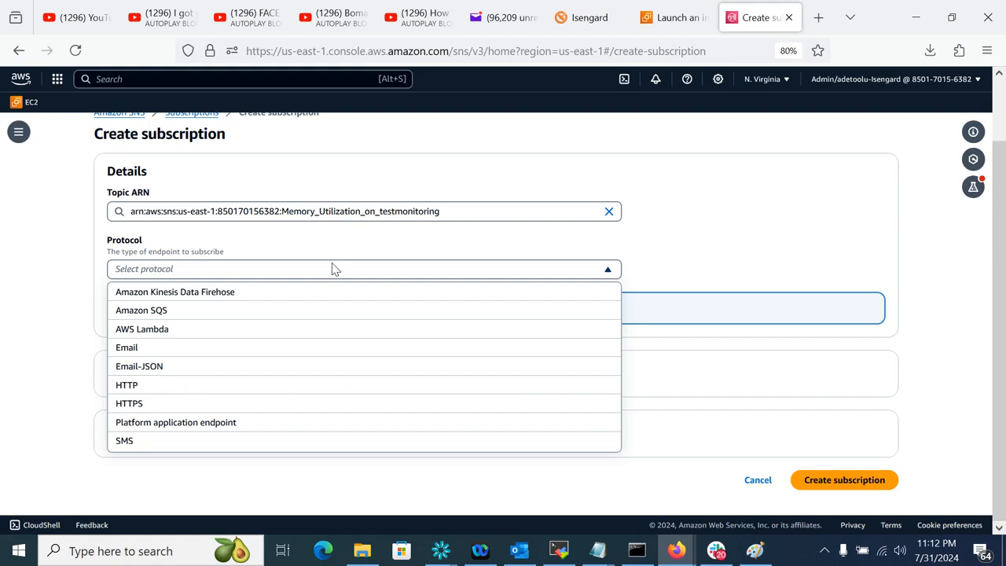
left_click(240, 348)
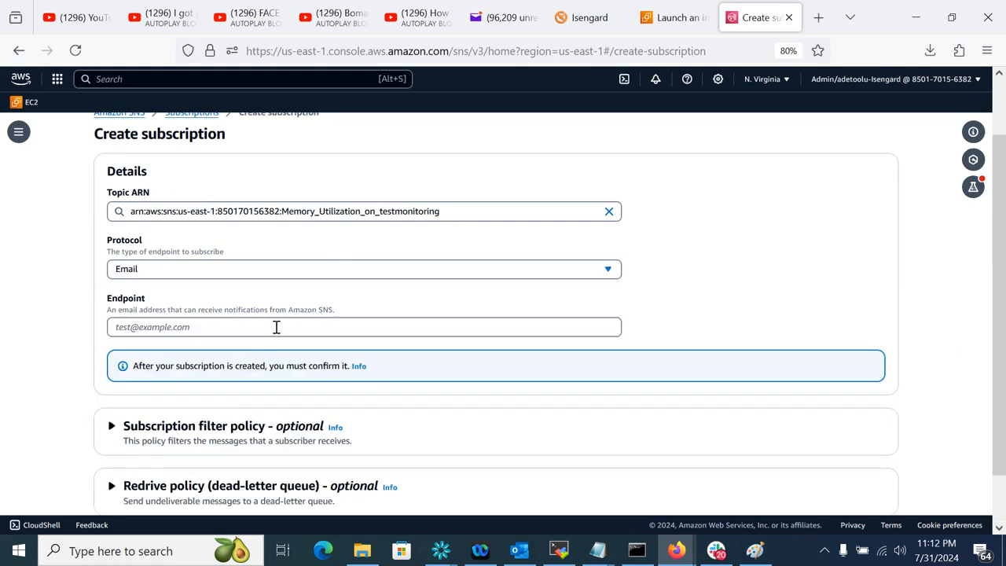
left_click(278, 323)
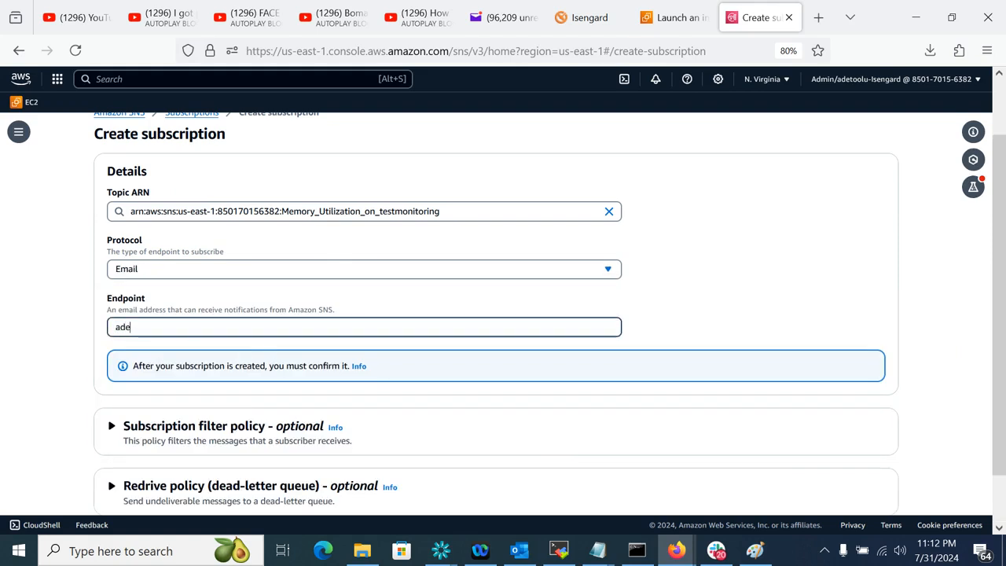
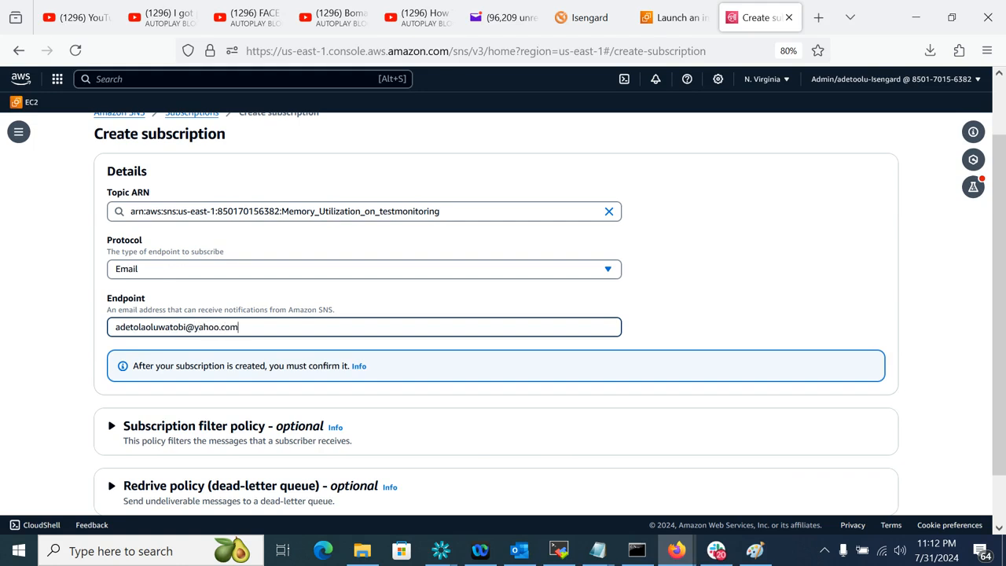
scroll(523, 359, "down", 2)
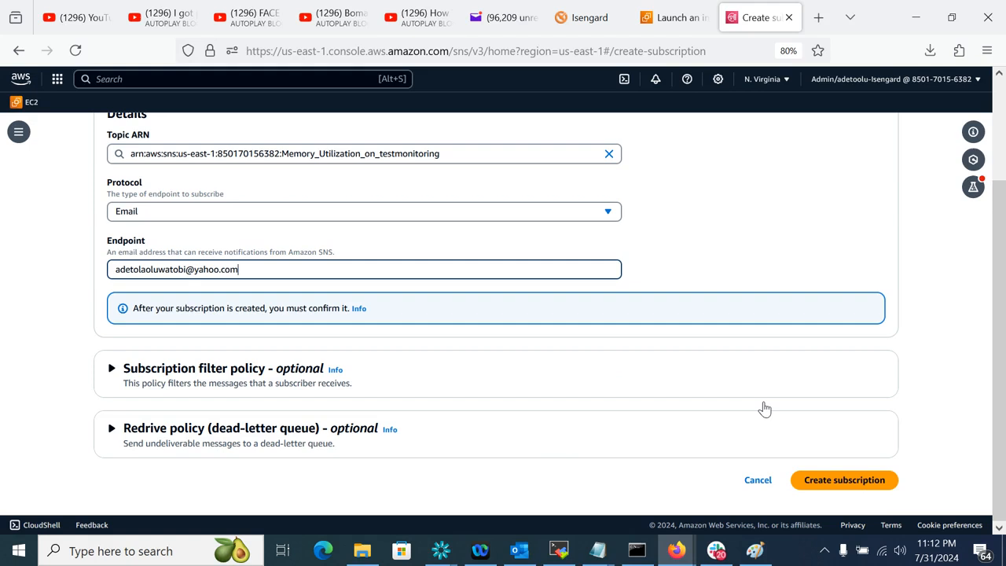
left_click_drag(256, 272, 108, 268)
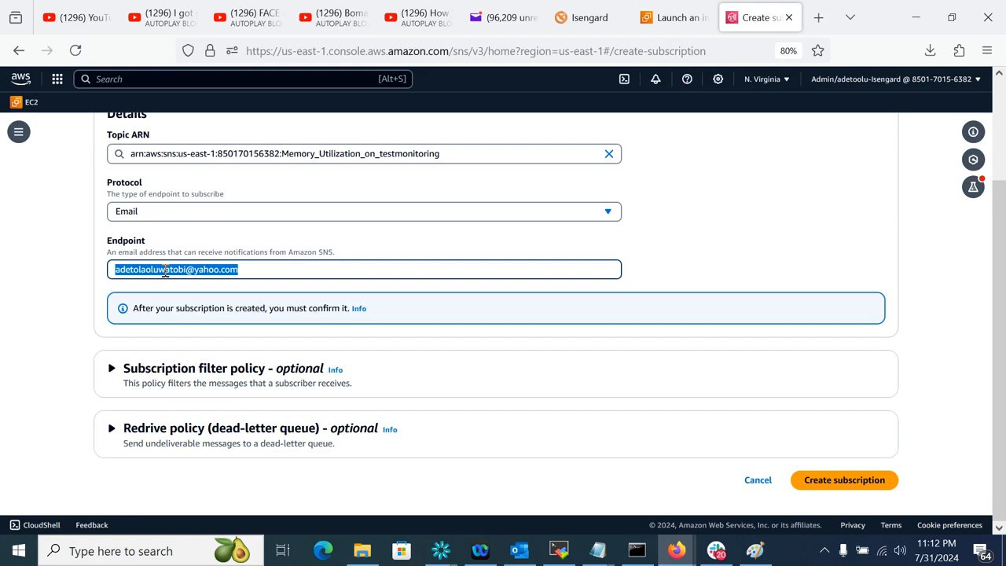
left_click(833, 481)
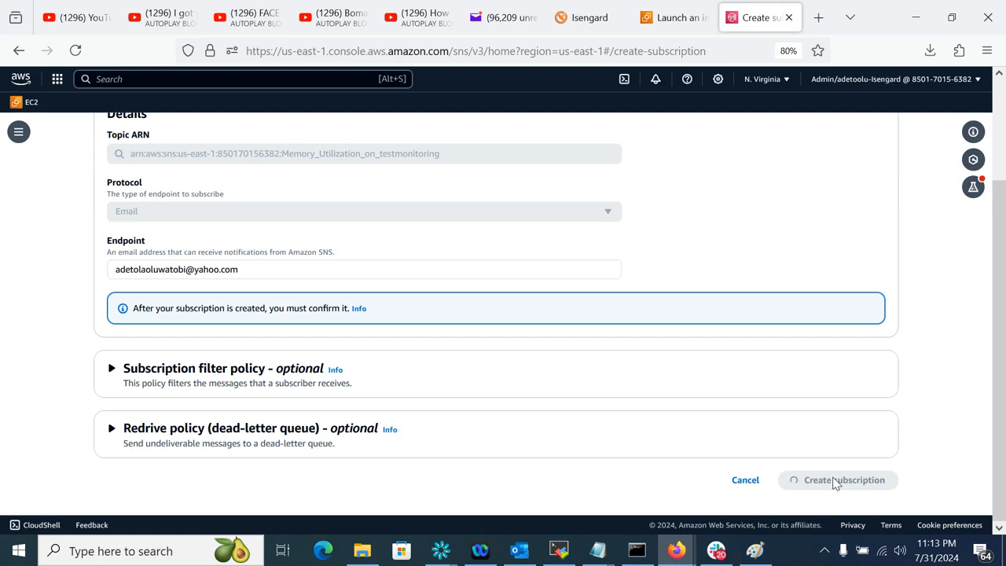
scroll(480, 396, "down", 3)
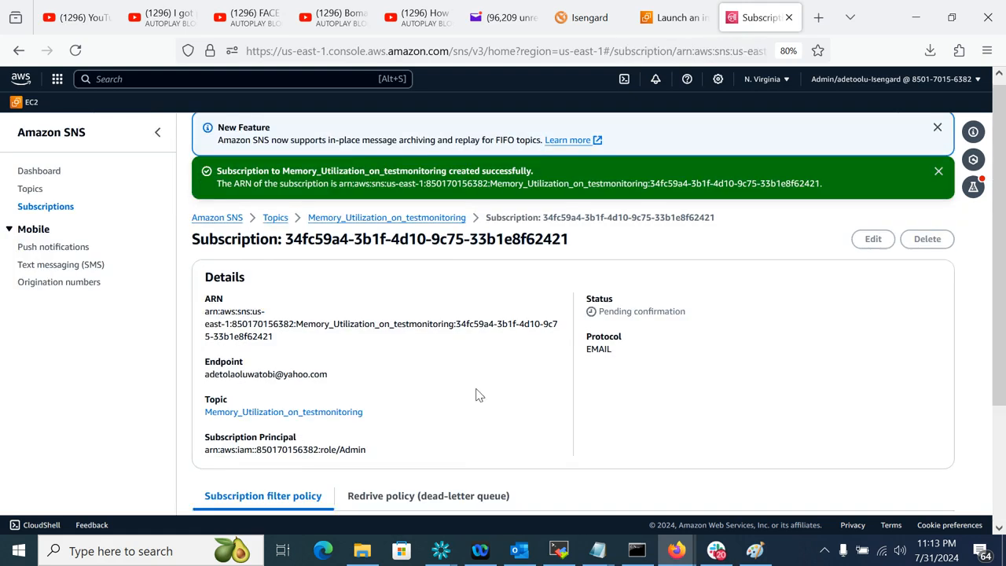
scroll(480, 395, "up", 3)
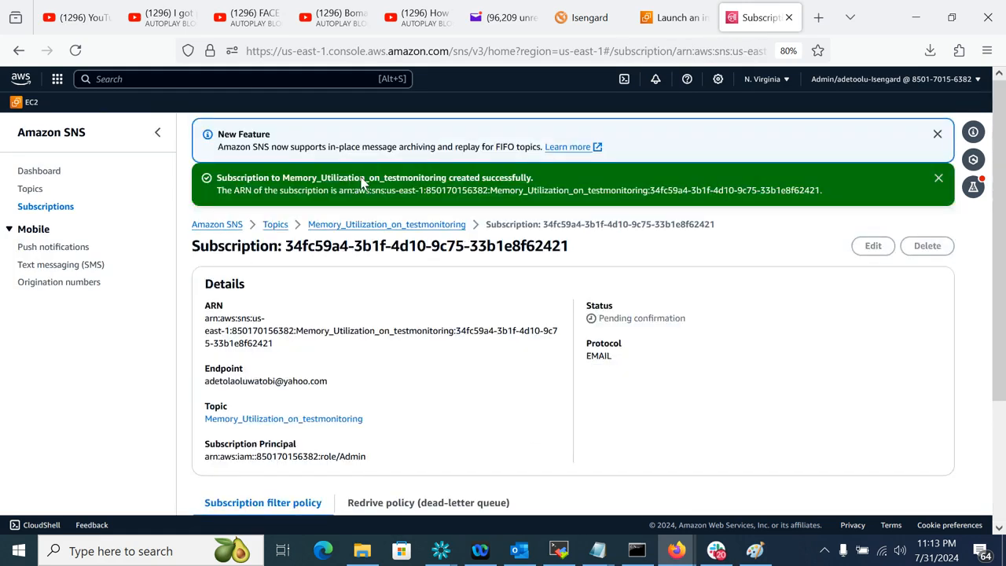
left_click(417, 228)
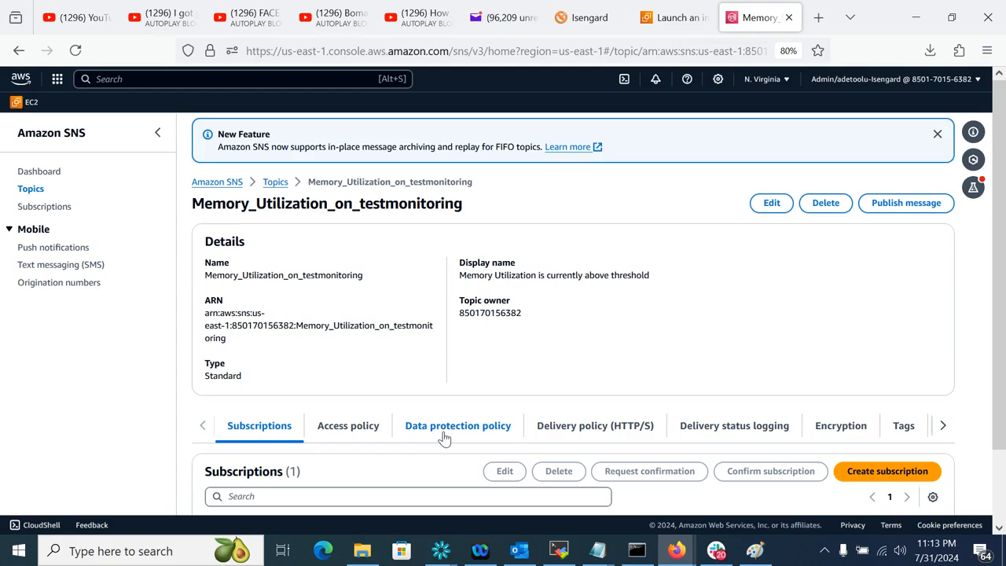
- Create an SMS subscription using the saved phone number, then return to the topic
scroll(442, 436, "down", 2)
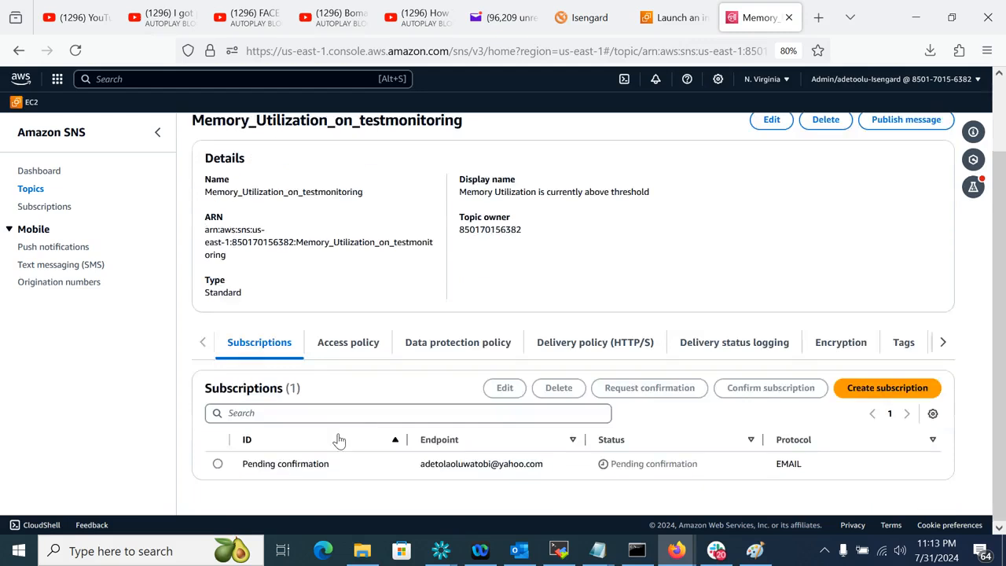
left_click(869, 393)
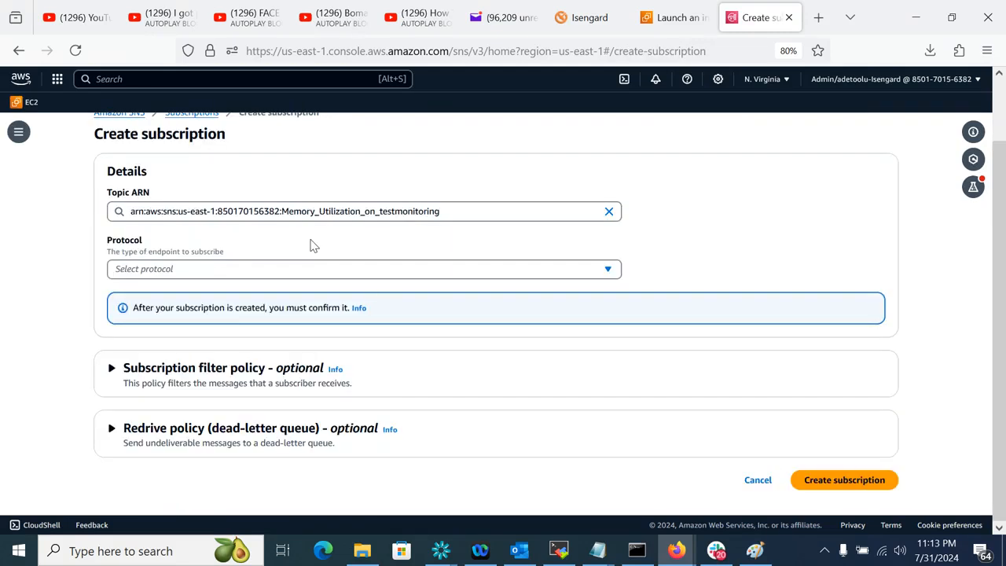
left_click(305, 272)
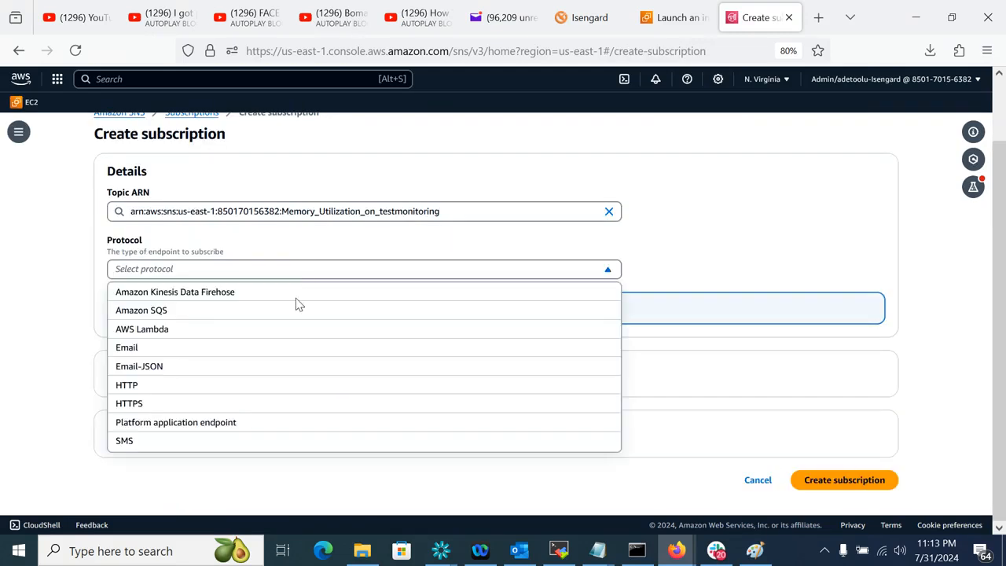
left_click(279, 443)
left_click(322, 328)
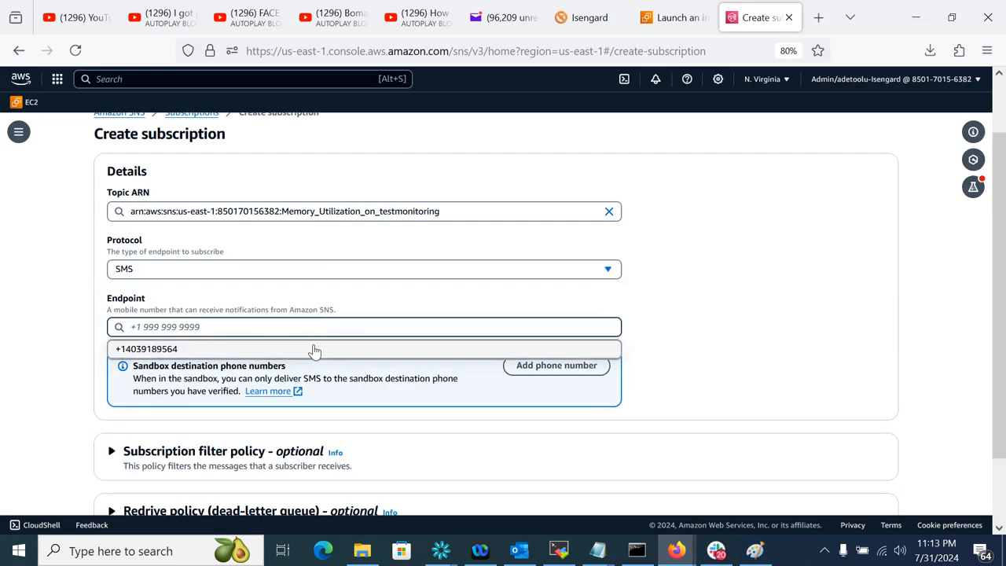
left_click(312, 349)
scroll(499, 397, "down", 1)
left_click(816, 479)
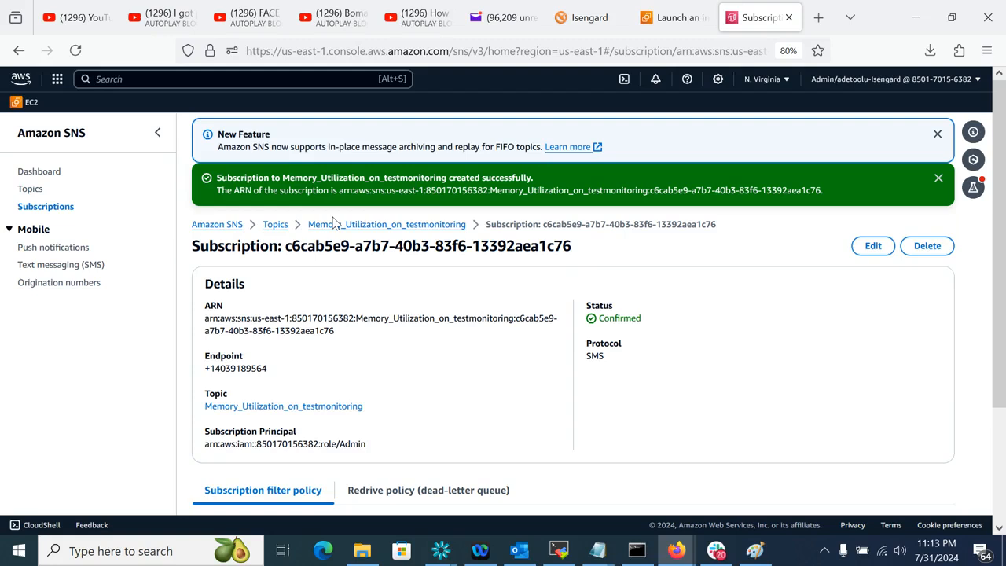
left_click(339, 225)
- Check the pending email and confirmed phone number subscriptions on the topic
scroll(467, 298, "down", 2)
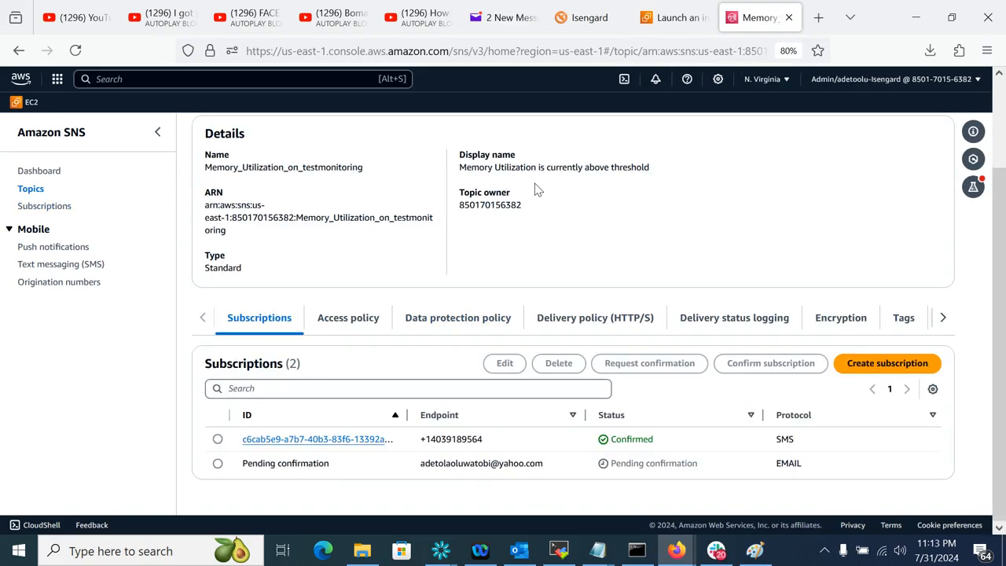
scroll(540, 190, "up", 2)
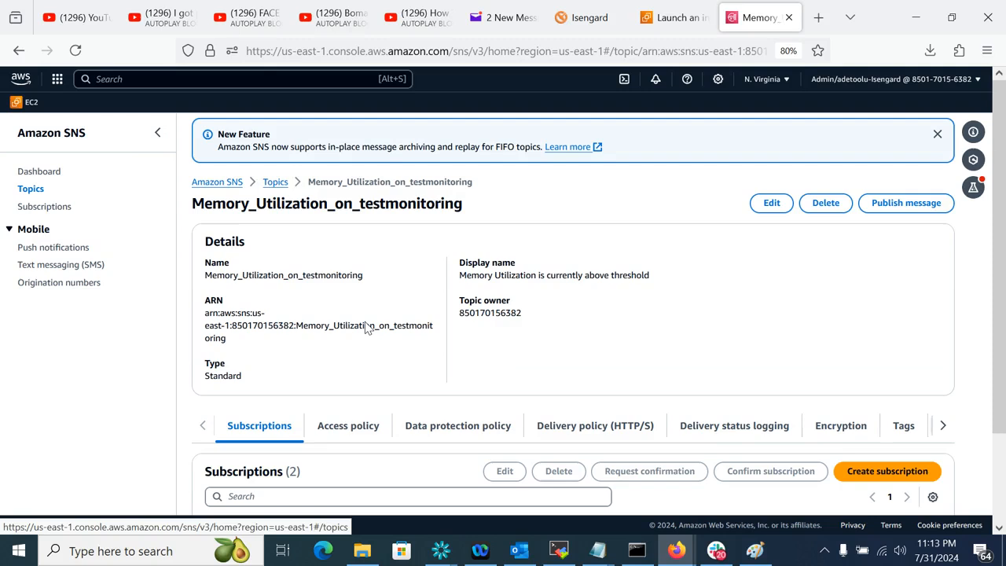
scroll(393, 358, "down", 2)
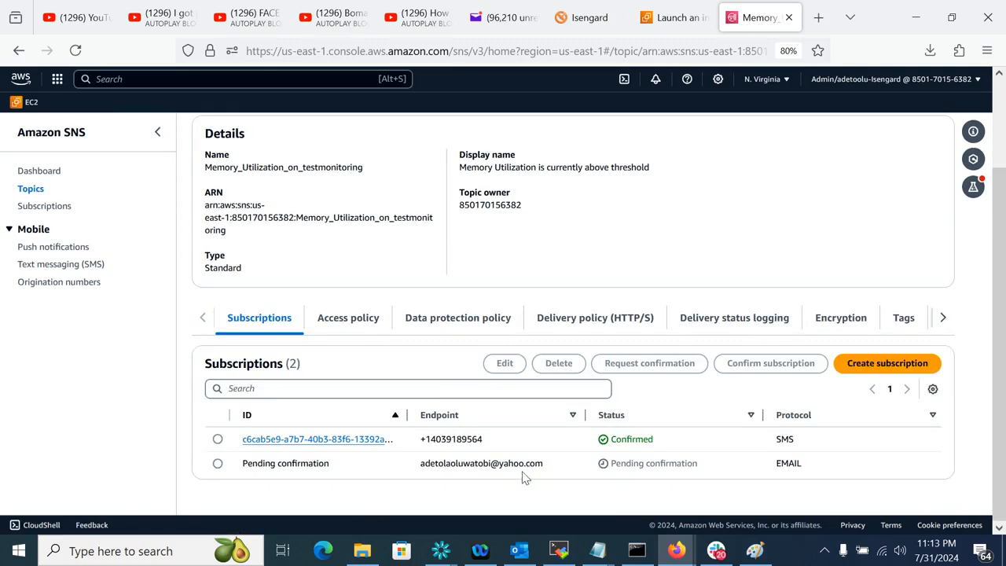
left_click_drag(564, 469, 419, 466)
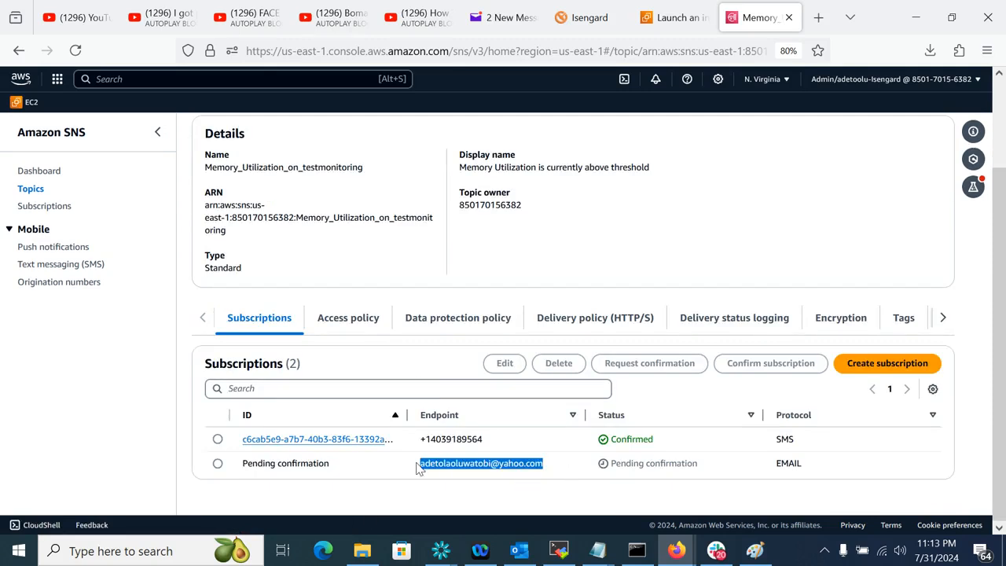
left_click_drag(490, 445, 414, 447)
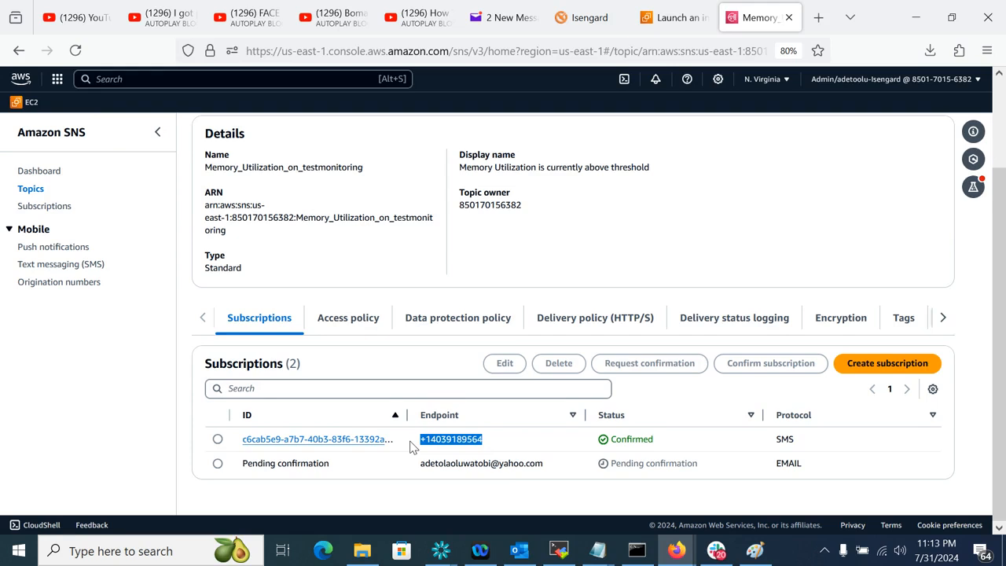
- In Yahoo Mail, confirm the subscription via the AWS Notification email link, then return to the SNS tab
left_click(507, 18)
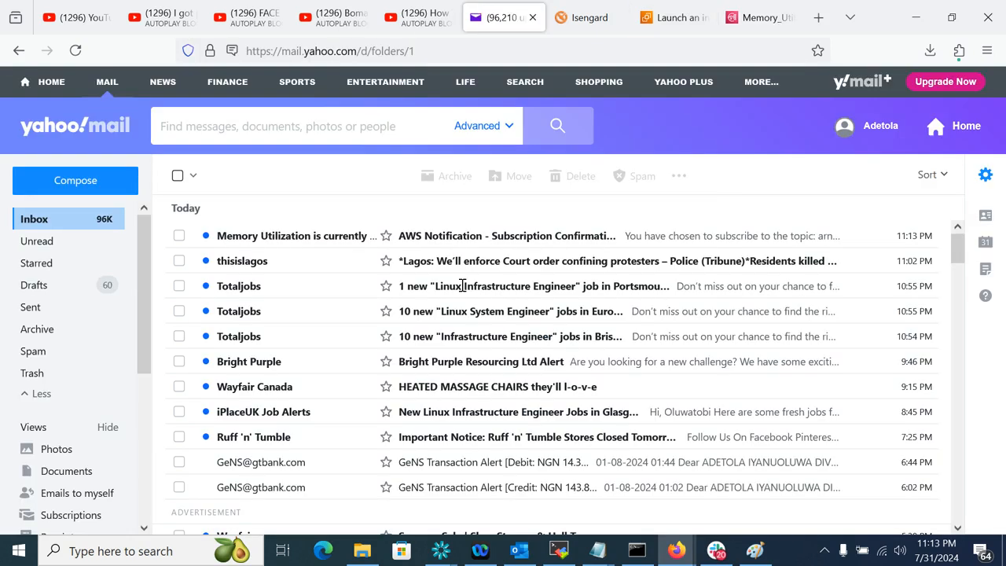
left_click(460, 236)
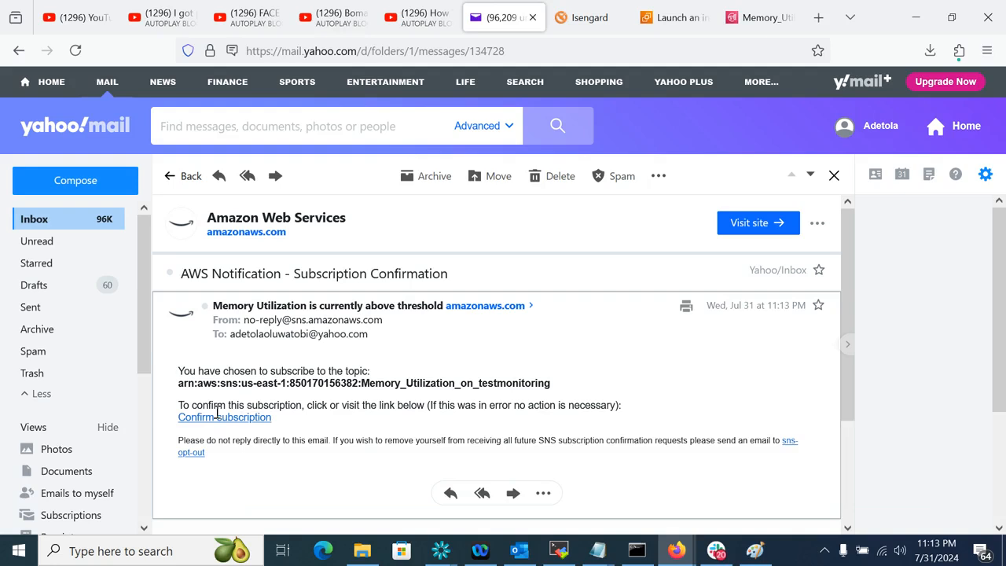
left_click(428, 292)
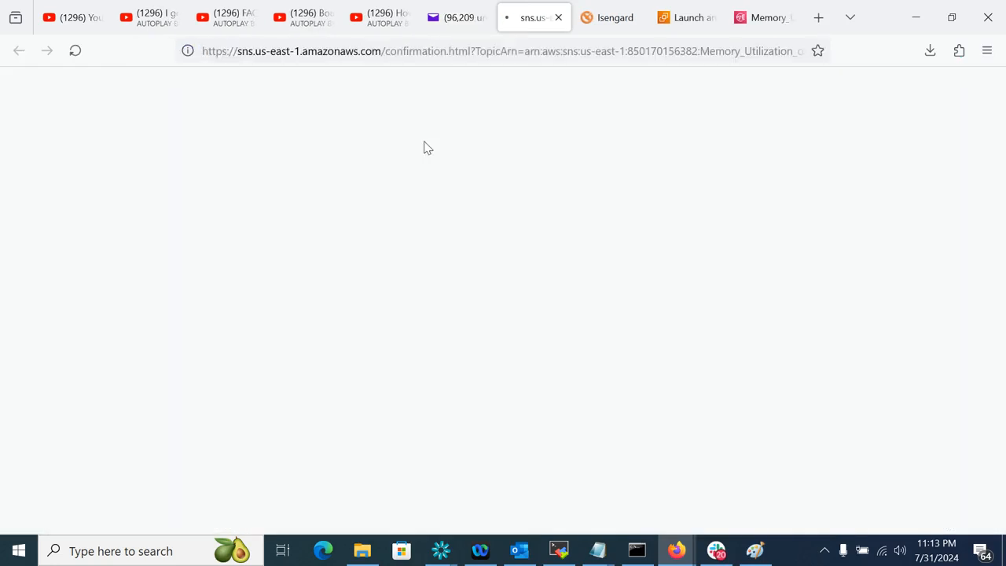
left_click(558, 19)
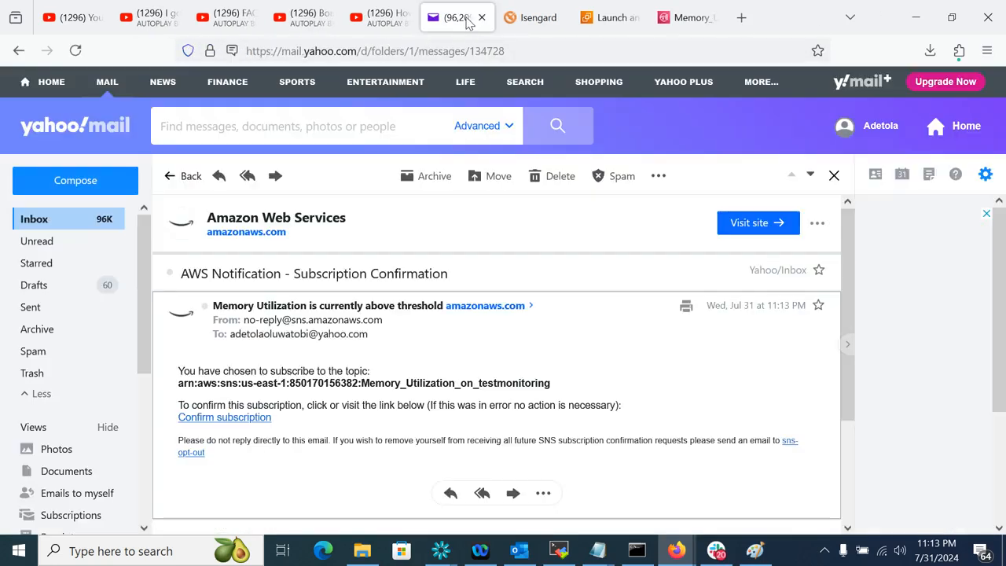
left_click(679, 21)
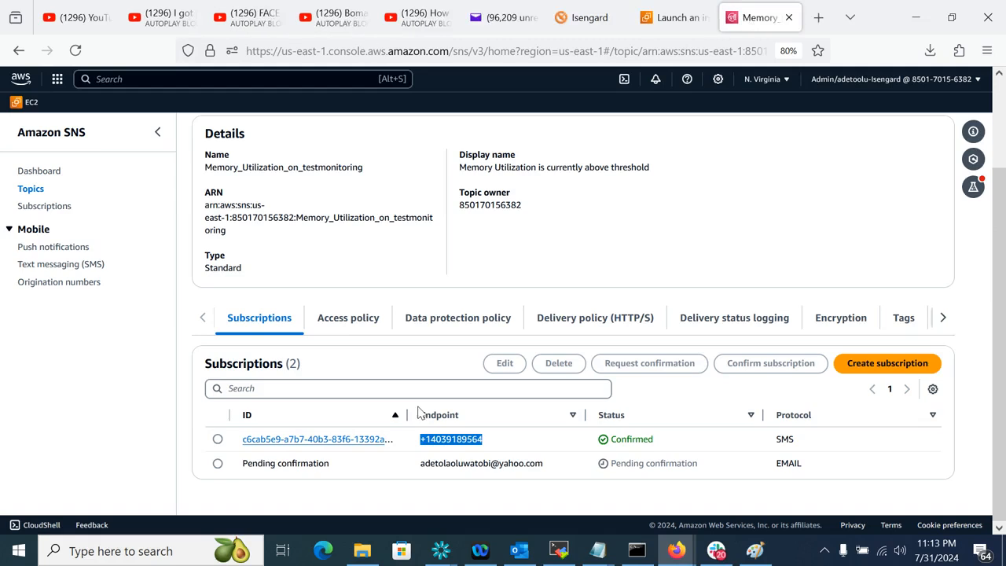
scroll(451, 396, "up", 3)
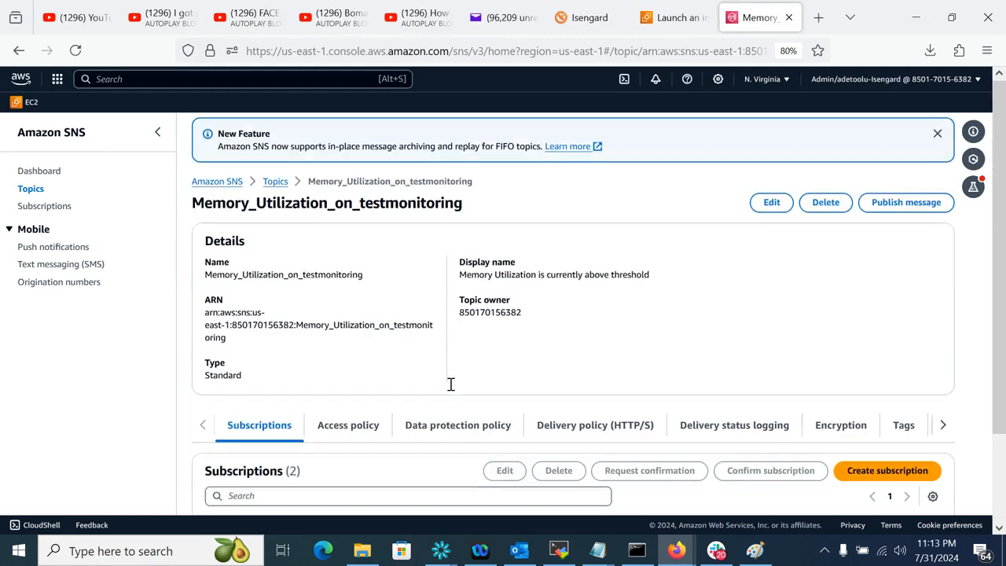
- Verify both Memory_Utilization_on_testmonitoring subscriptions are Confirmed, then return to the 17-topic list
left_click(275, 182)
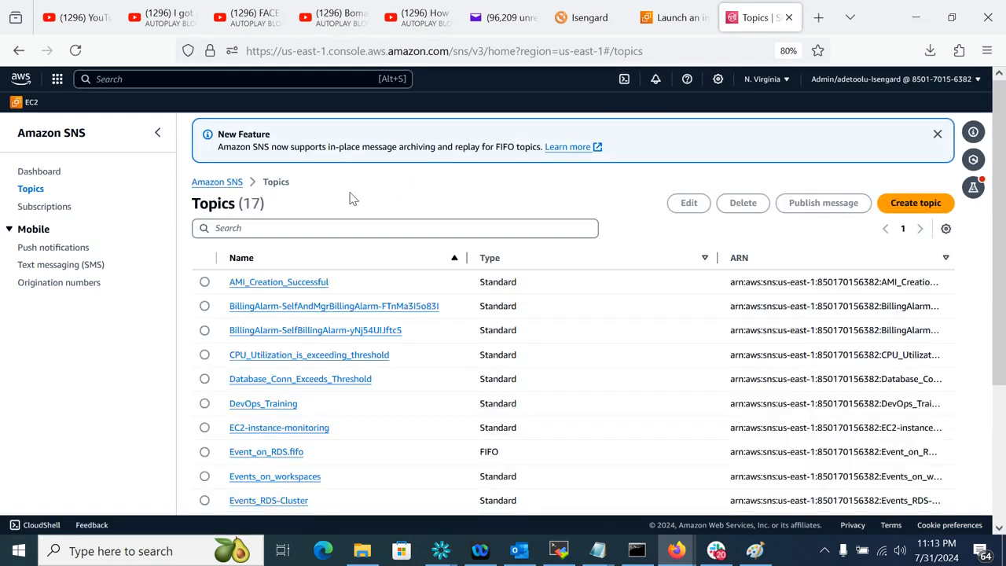
scroll(295, 381, "down", 5)
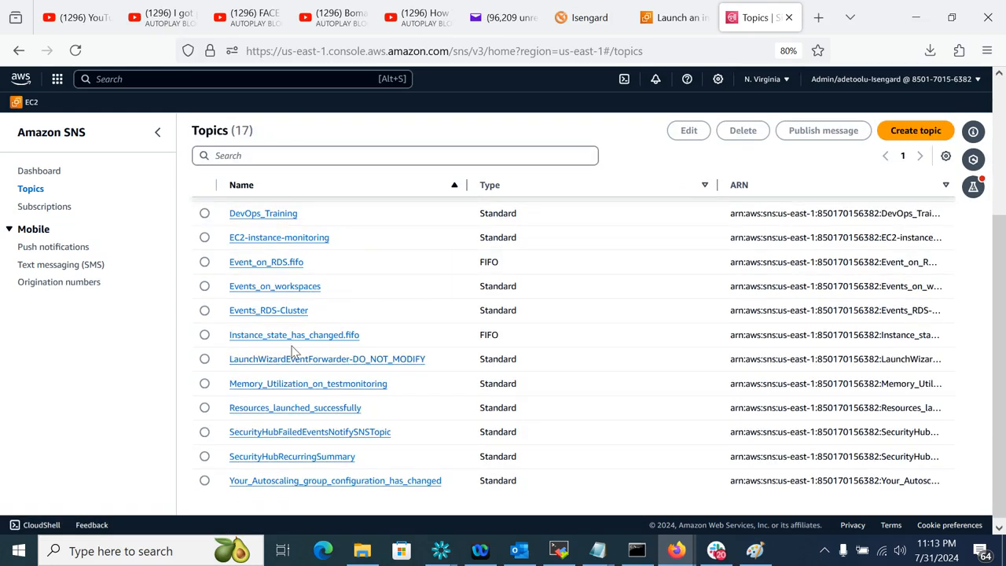
left_click(277, 383)
scroll(395, 386, "down", 2)
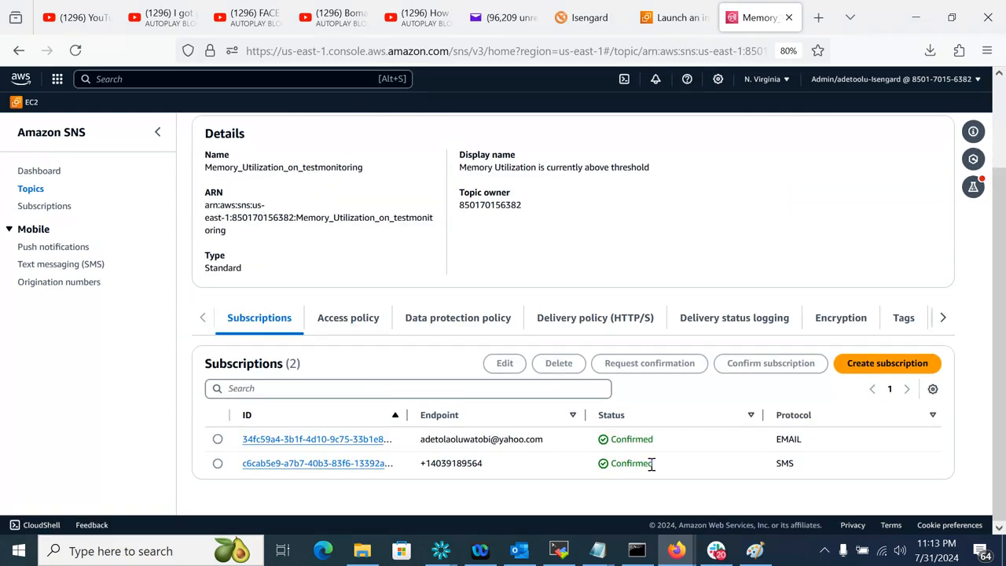
left_click_drag(653, 445, 616, 444)
scroll(595, 431, "up", 2)
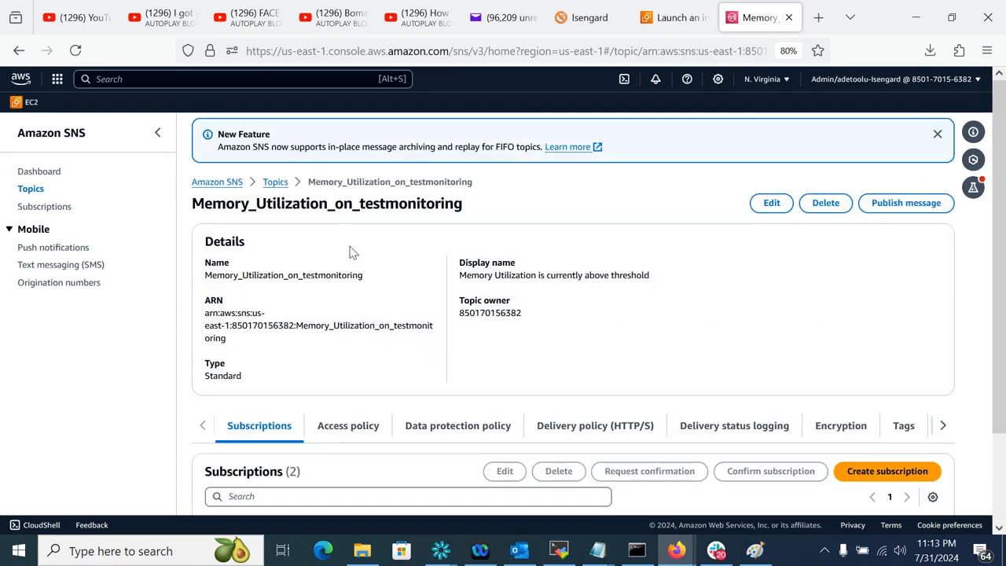
left_click(277, 182)
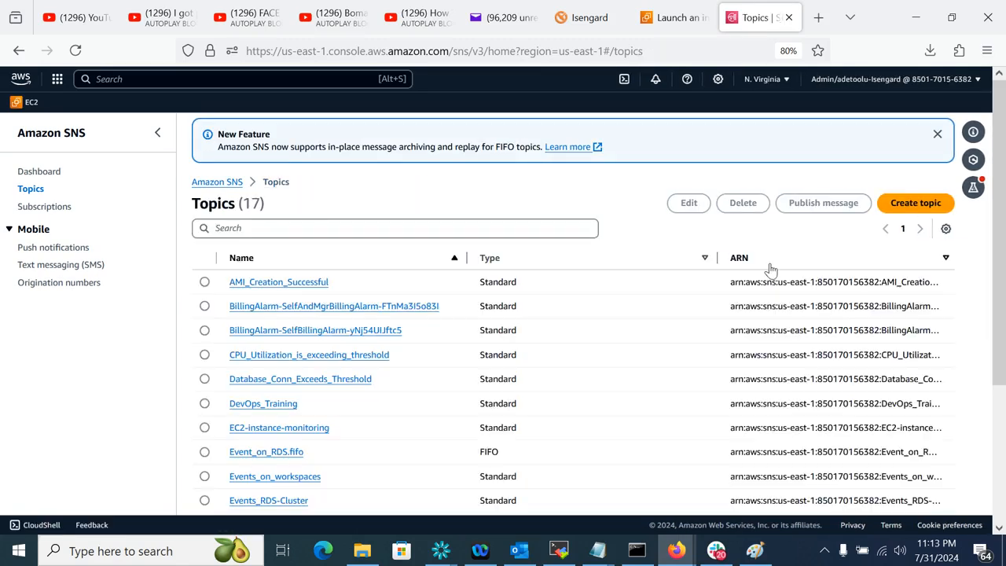
- Start a new topic named CPU_Utilization_on_testmonitoring with a CPU-above-threshold display name
left_click(914, 205)
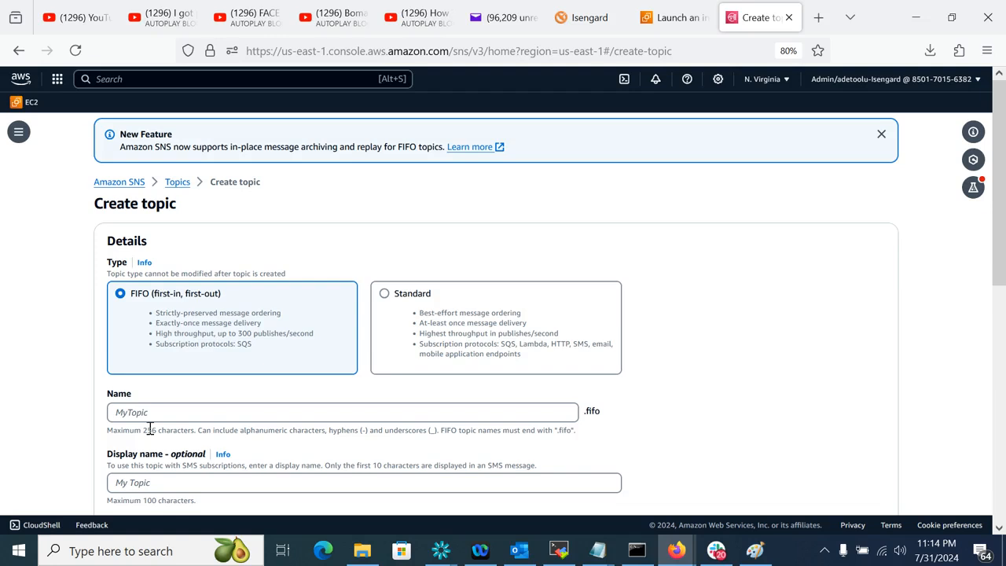
left_click(437, 404)
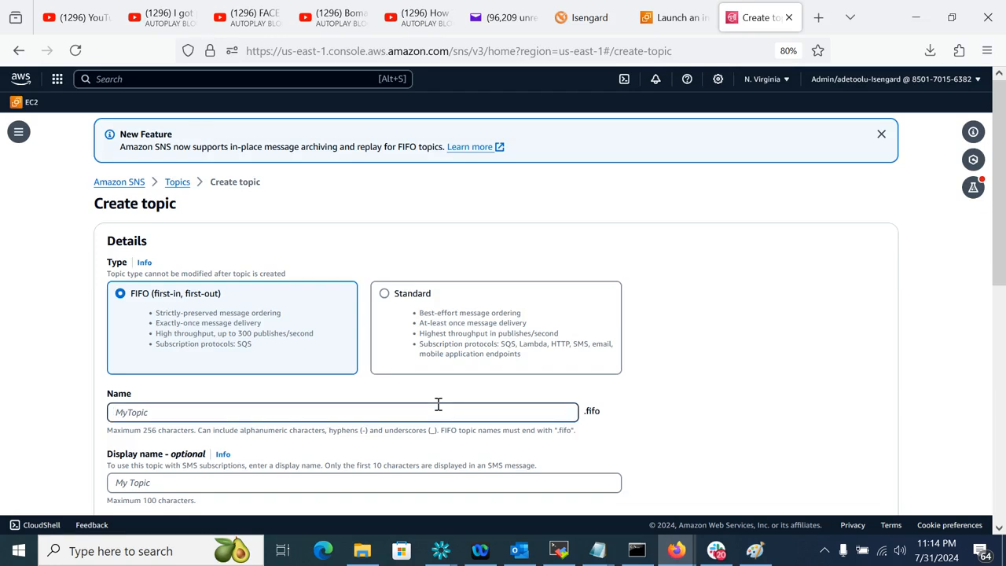
type("CPU_Utilization_on_testm")
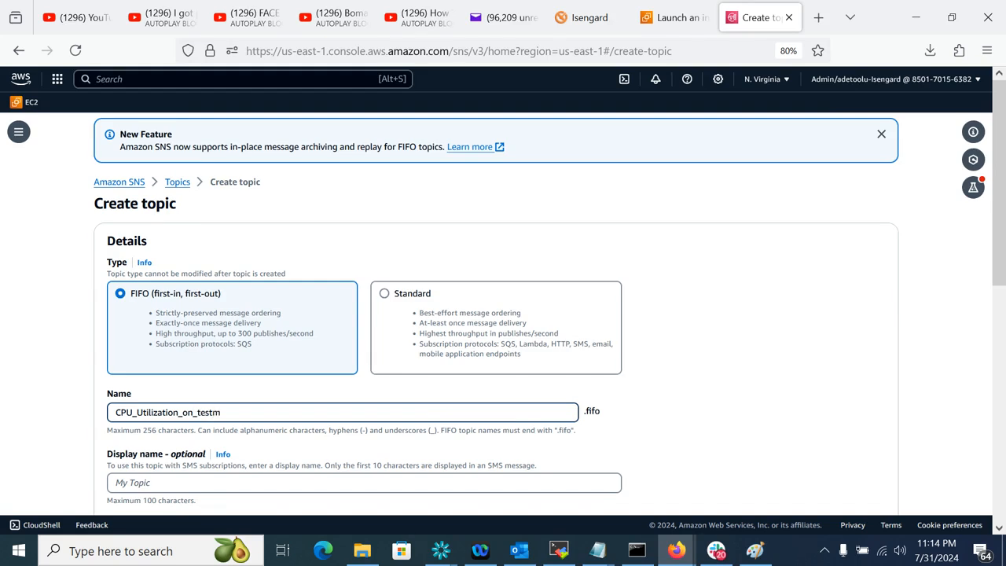
type("onitoring")
left_click(540, 481)
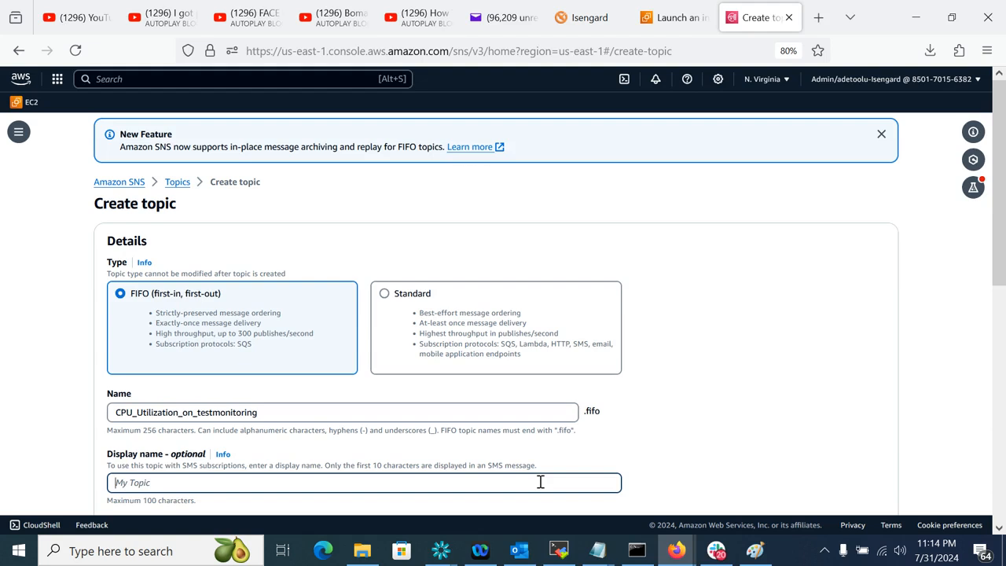
type("CPU Utilization is above thr")
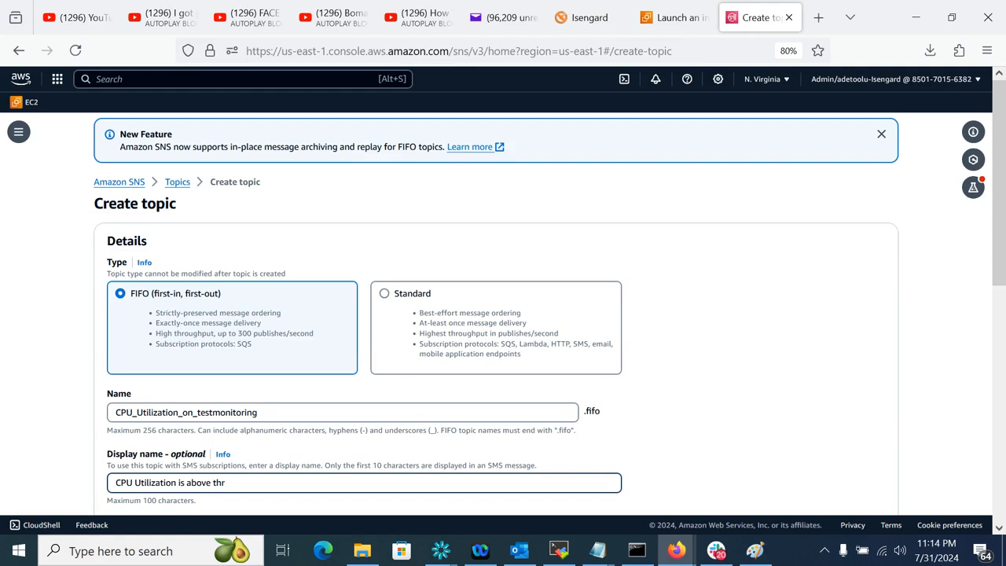
type("eshold on testmonitoring01")
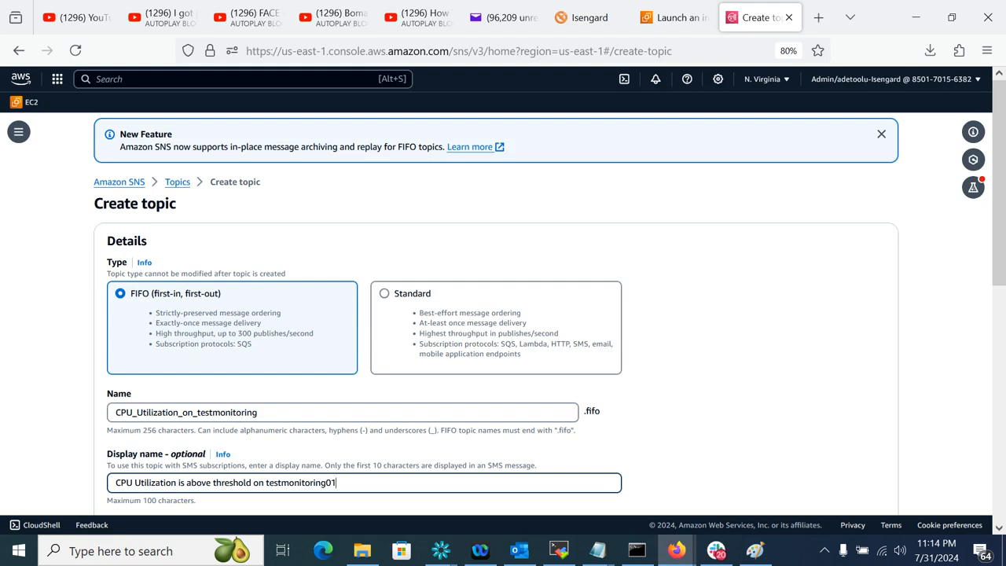
- Create the CPU_Utilization_on_testmonitoring.fifo topic and begin a subscription for it
scroll(663, 433, "down", 3)
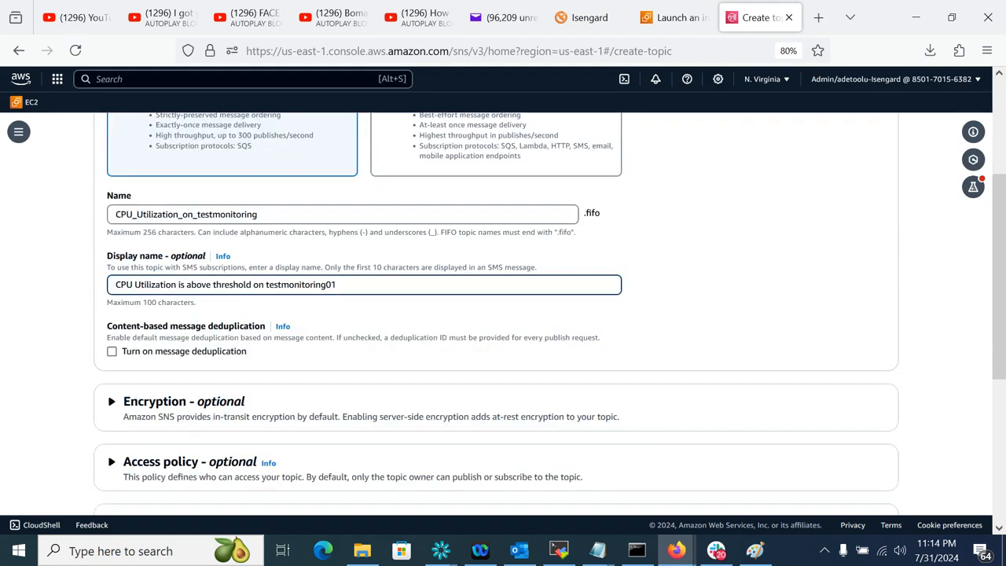
scroll(819, 416, "down", 5)
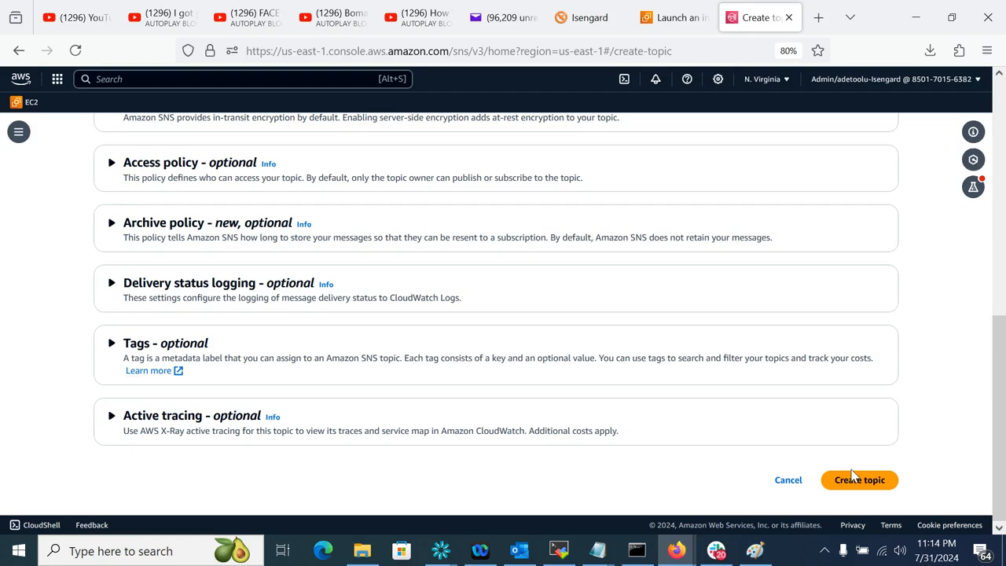
left_click(855, 477)
scroll(625, 450, "down", 3)
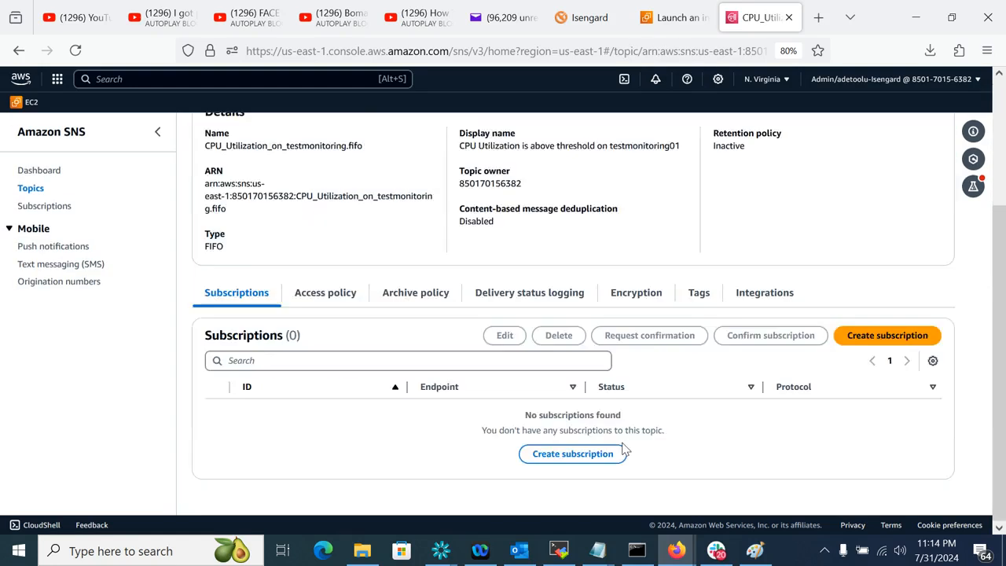
left_click(588, 455)
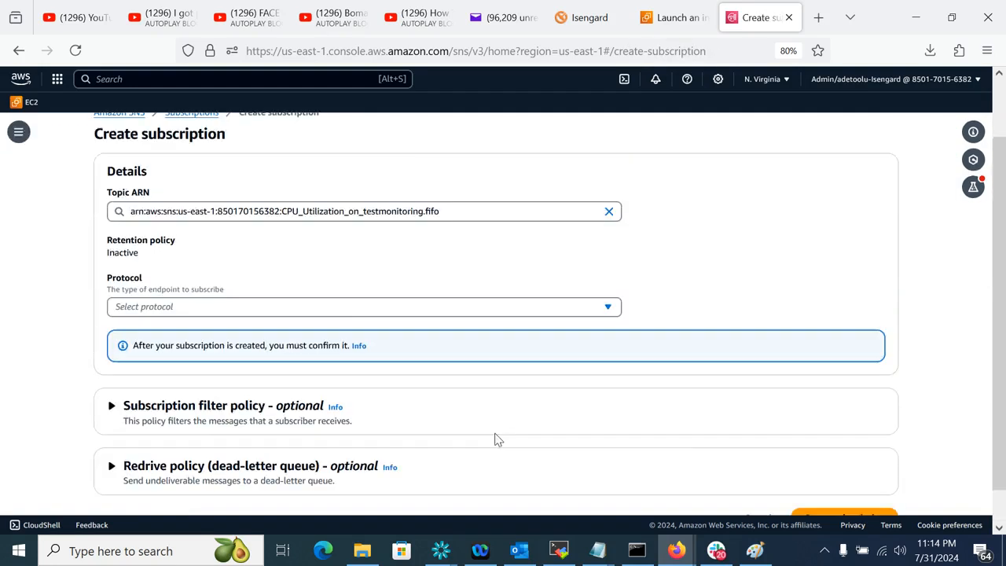
- Check the available subscription protocols and abandon the unfinished subscription
left_click(374, 308)
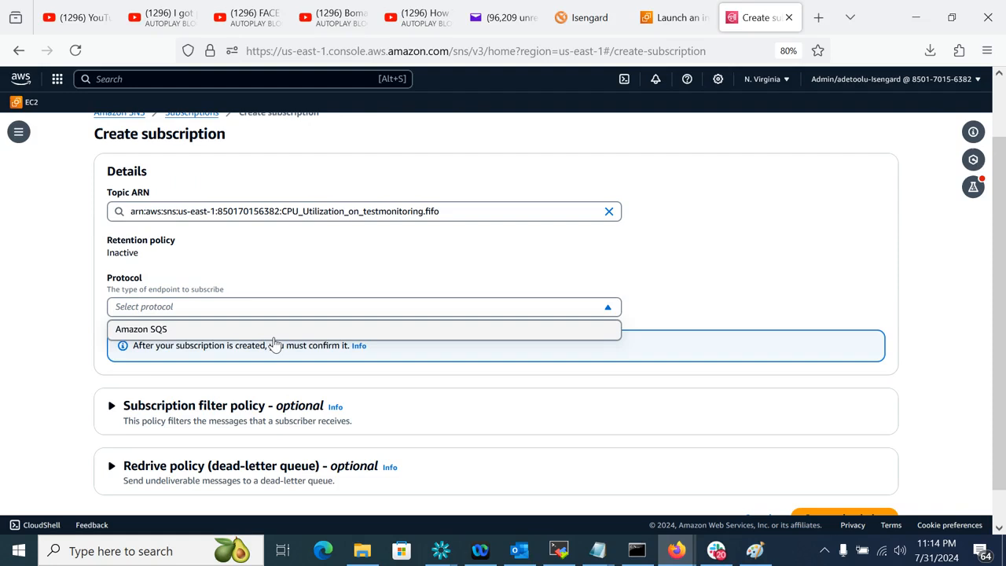
left_click(328, 302)
scroll(315, 283, "up", 2)
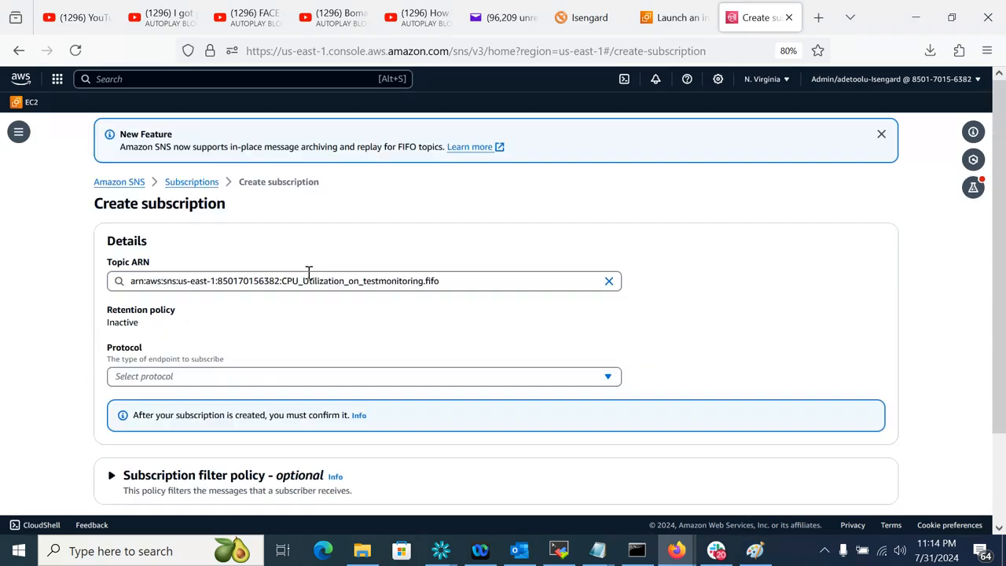
- Review all 31 subscriptions with the Topic column widened to show full topic names
left_click(191, 182)
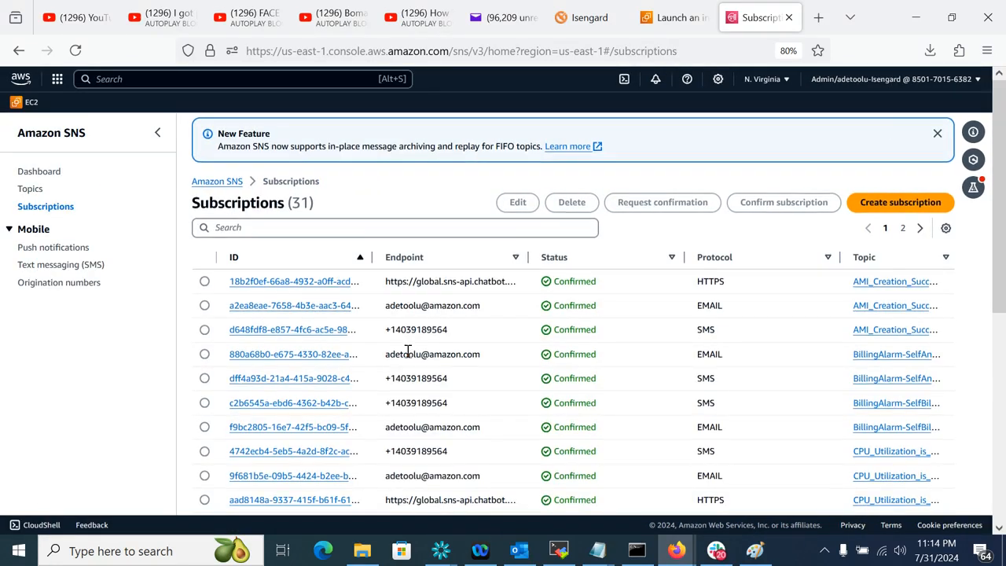
scroll(408, 351, "down", 6)
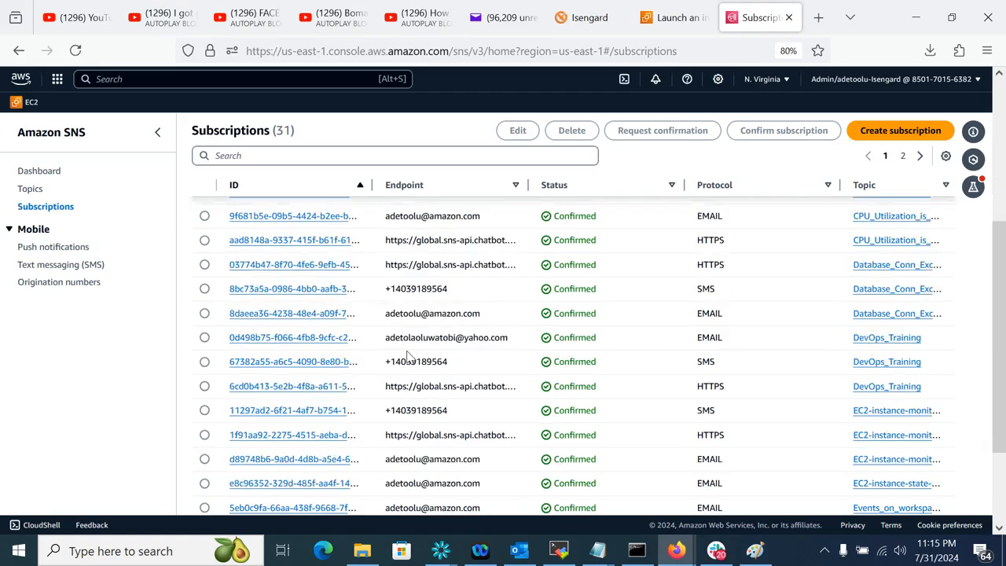
scroll(404, 350, "down", 3)
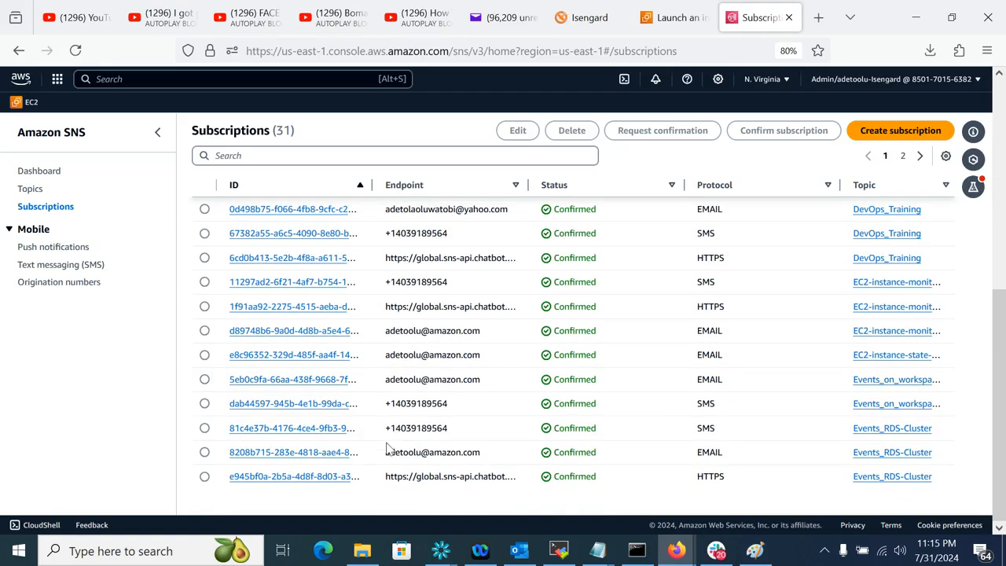
scroll(384, 440, "up", 5)
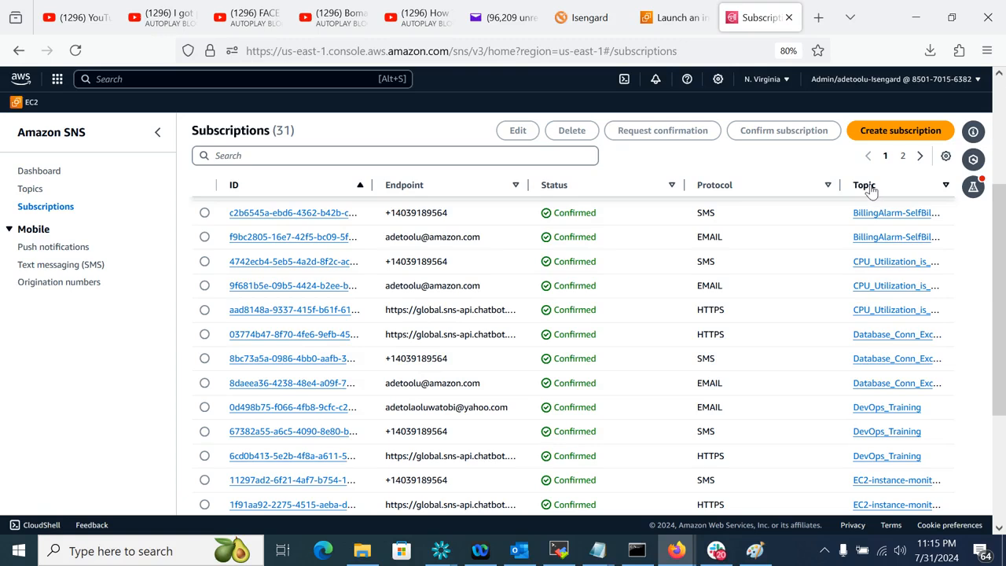
left_click_drag(851, 186, 735, 188)
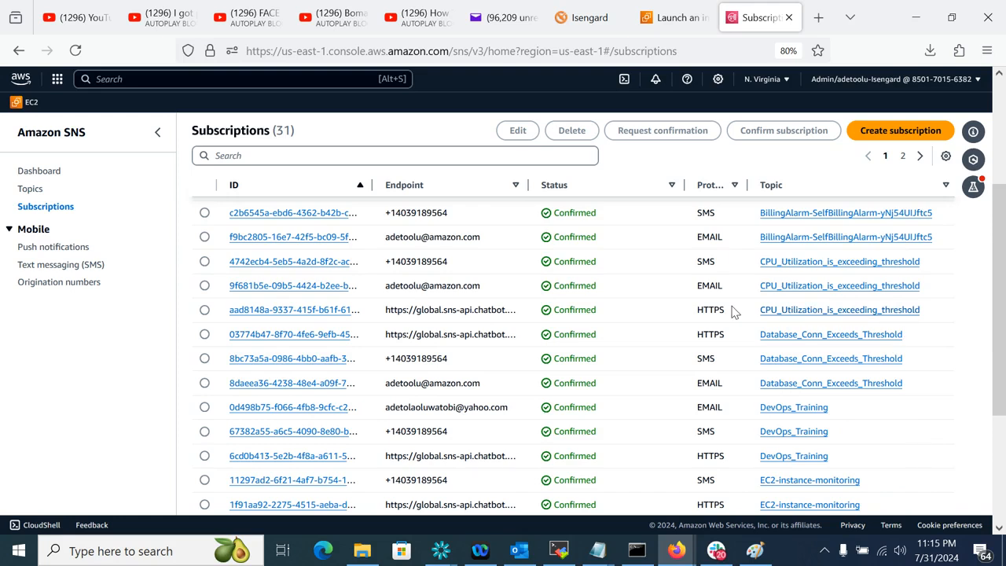
scroll(495, 313, "up", 5)
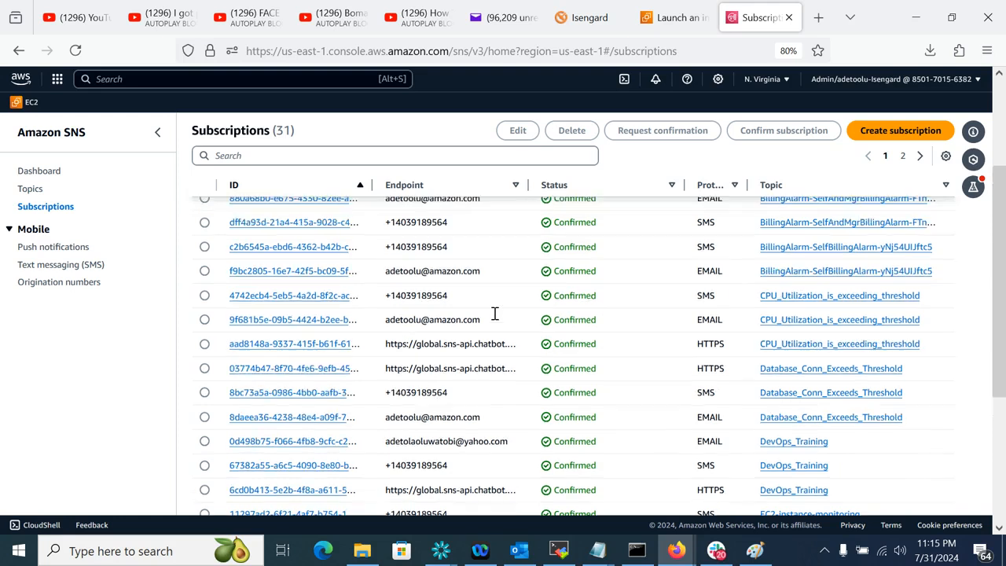
- Delete the CPU_Utilization_on_testmonitoring.fifo topic from Topics, confirming with 'delete me'
left_click(217, 182)
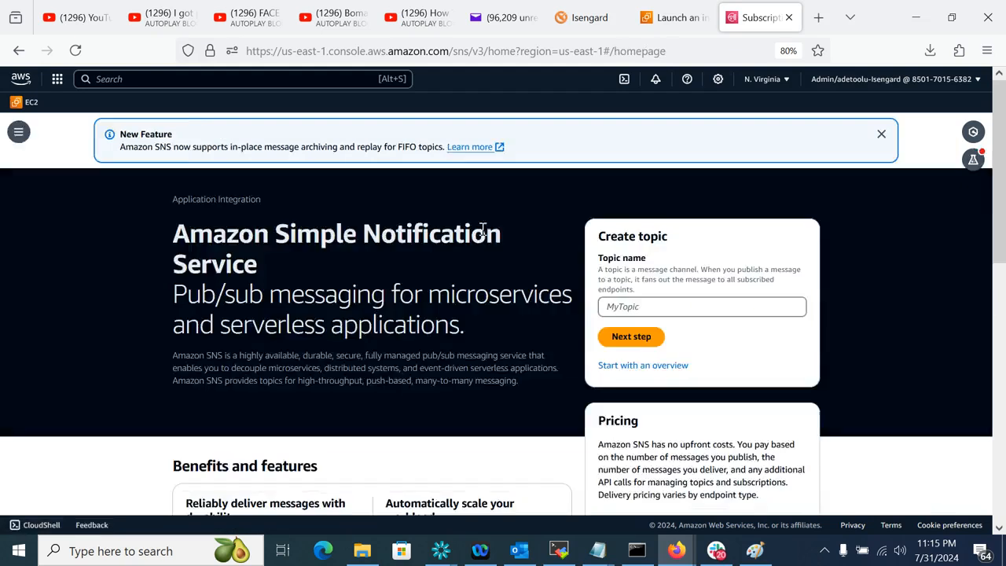
left_click(19, 134)
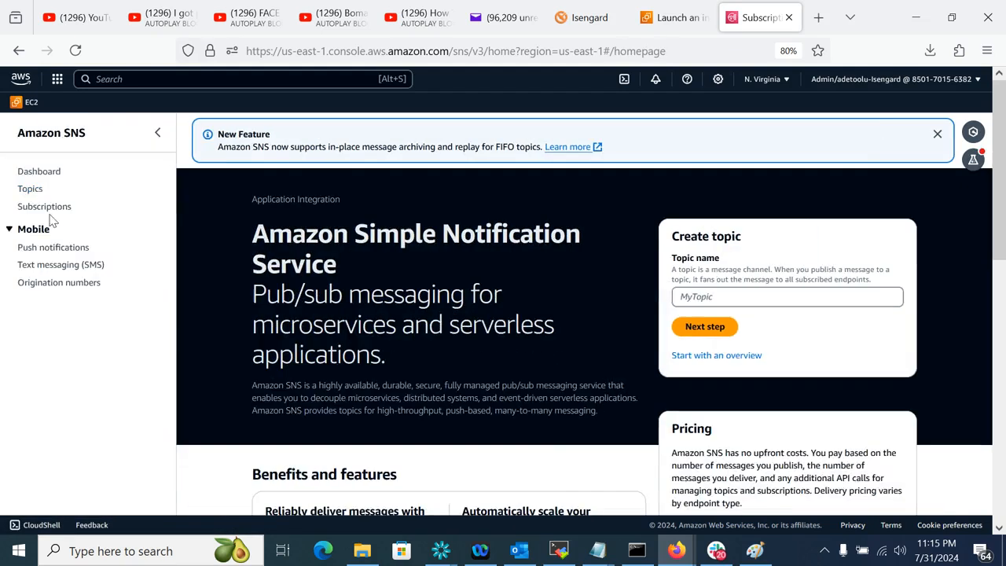
left_click(28, 189)
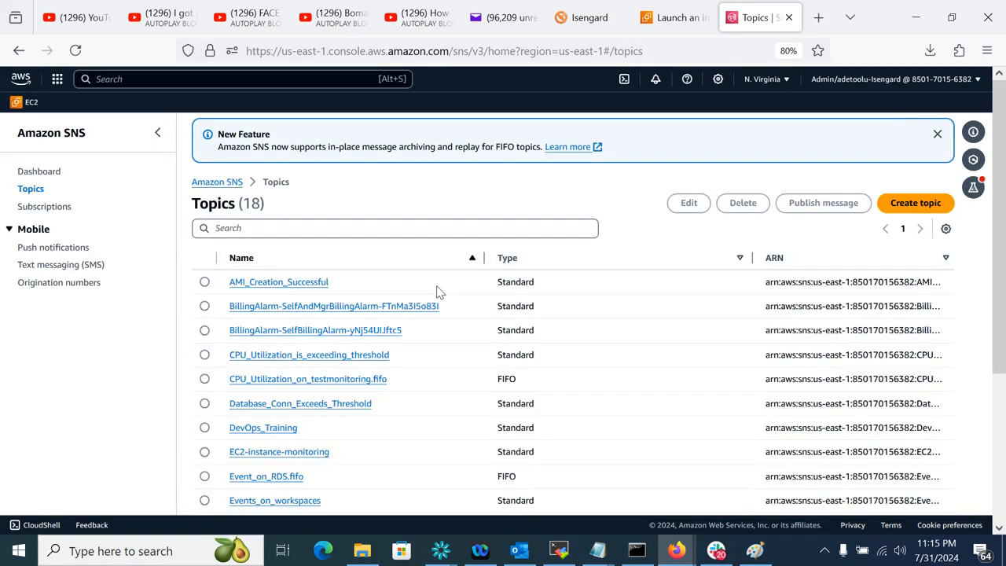
scroll(397, 410, "down", 2)
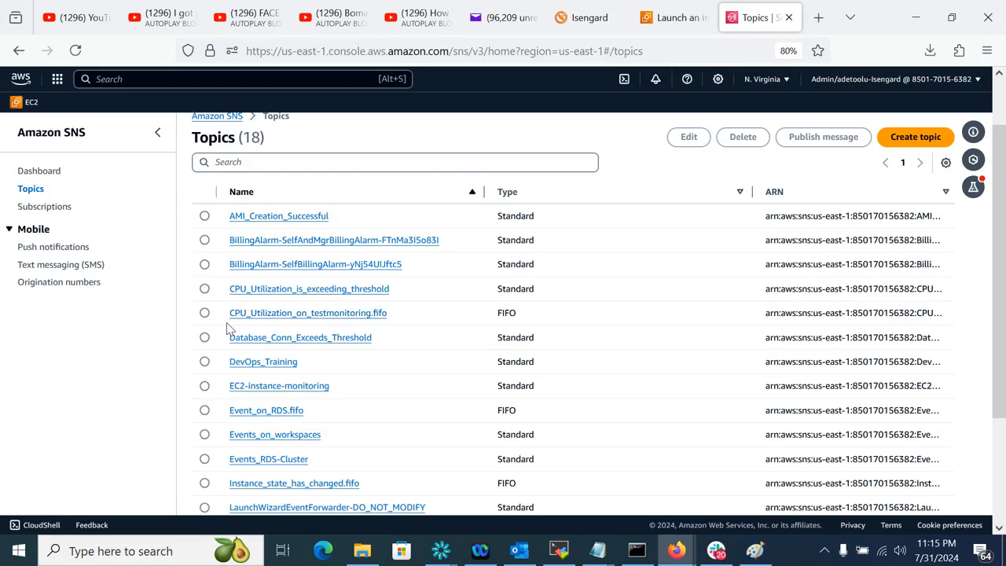
left_click(205, 313)
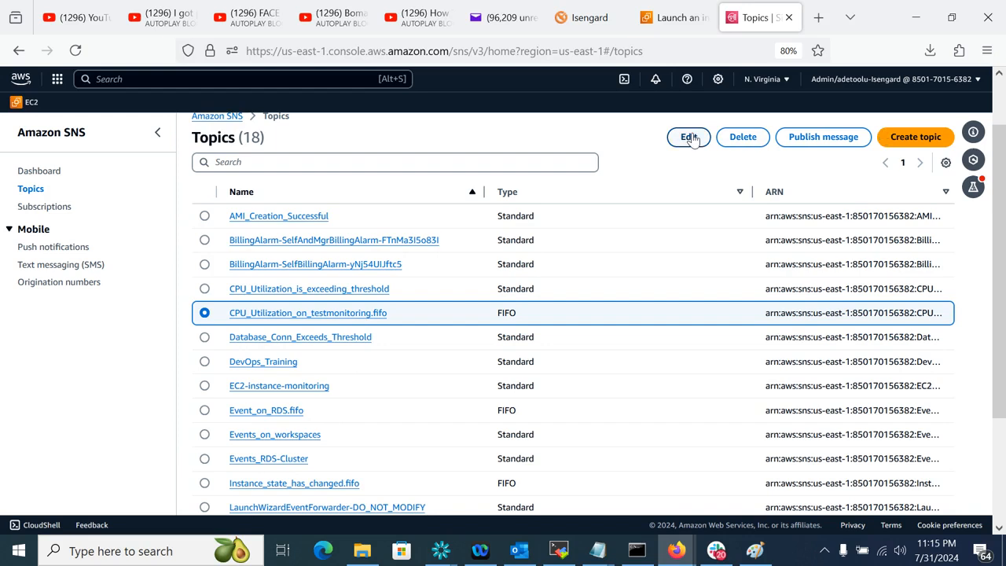
left_click(743, 137)
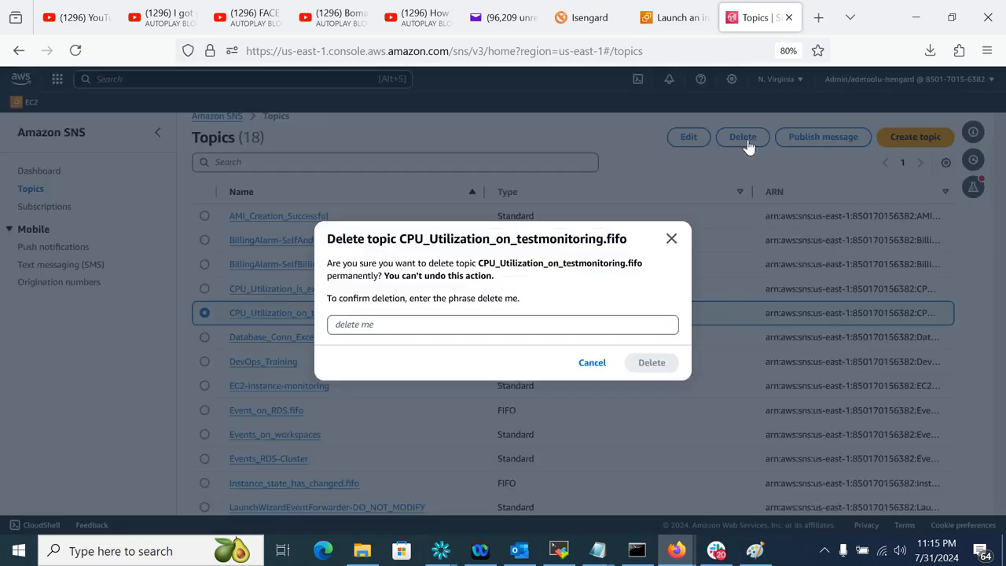
left_click(561, 323)
type("dle")
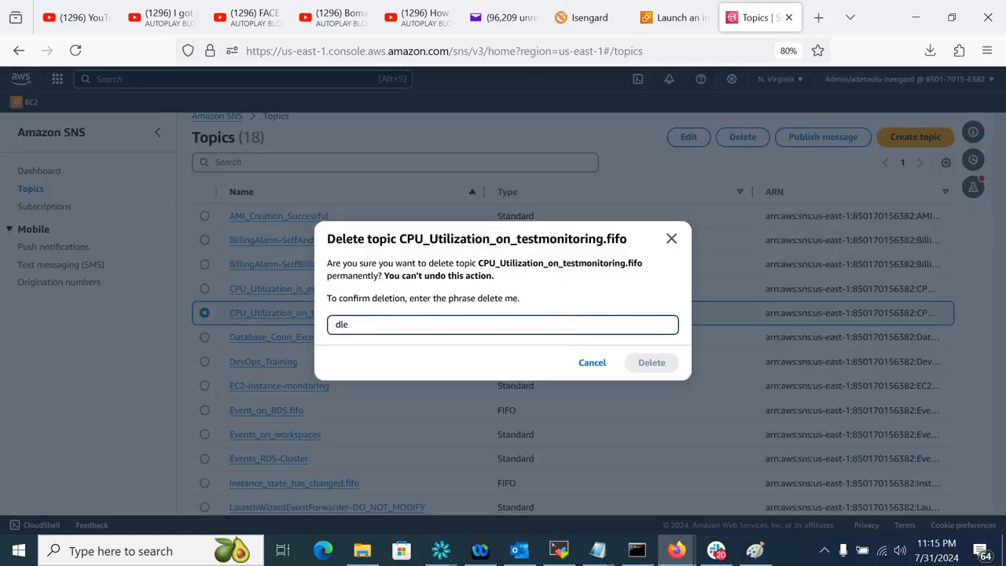
key("BackSpace")
key("BackSpace")
type("elete me")
left_click(654, 363)
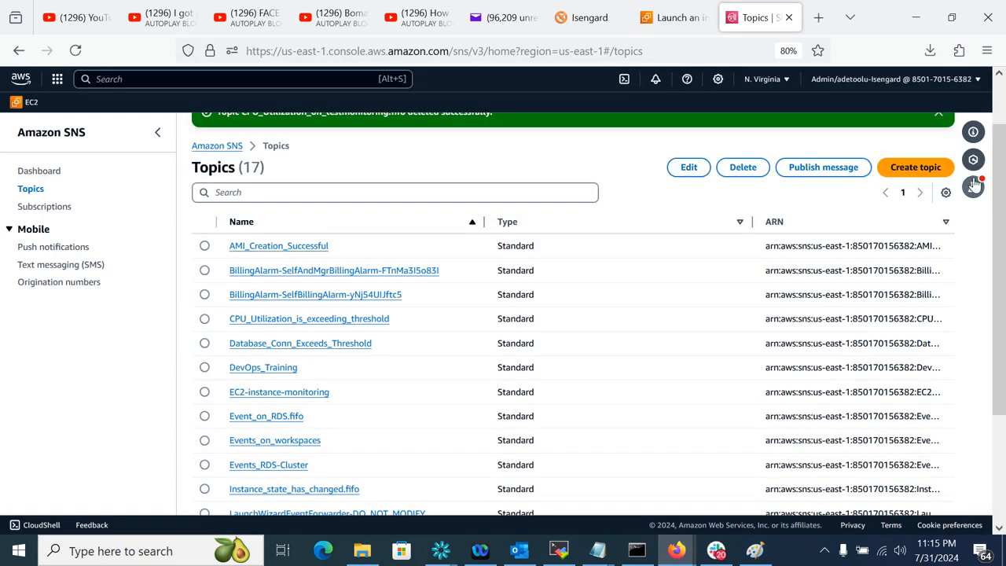
- Start a Standard topic named CPU_Utilization_on_testmonitoring01
left_click(912, 168)
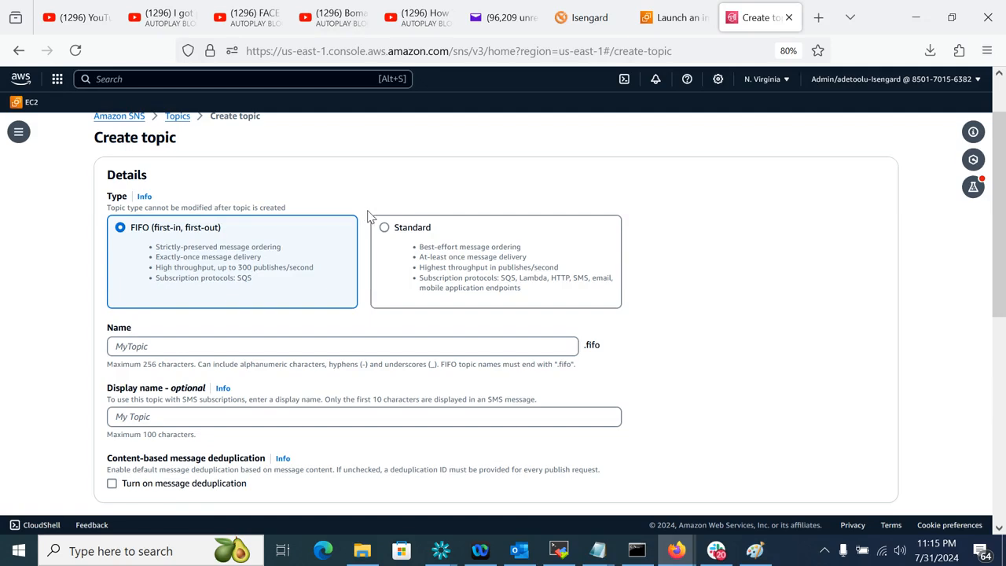
left_click(387, 231)
left_click(314, 350)
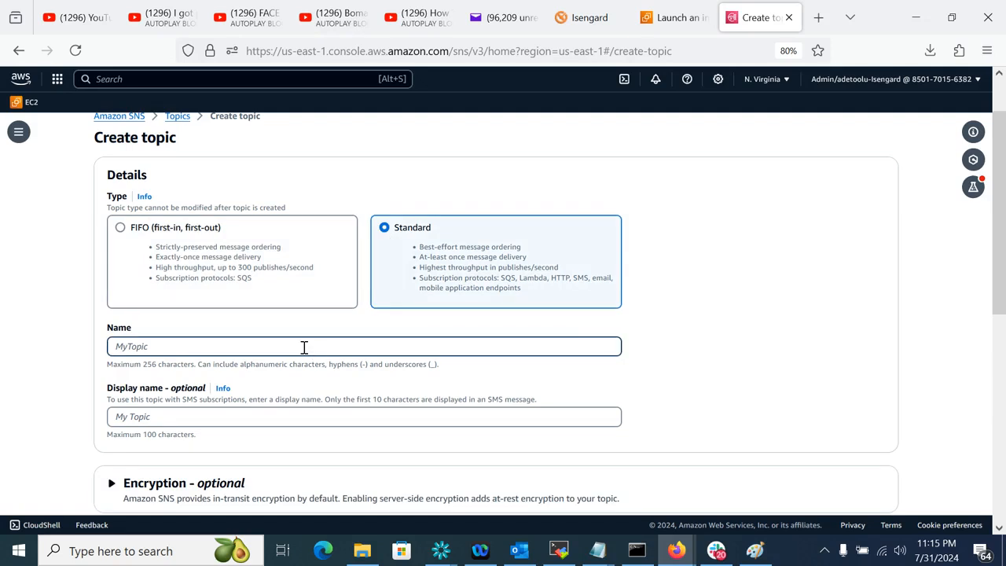
type("CPU_Utilization_on_")
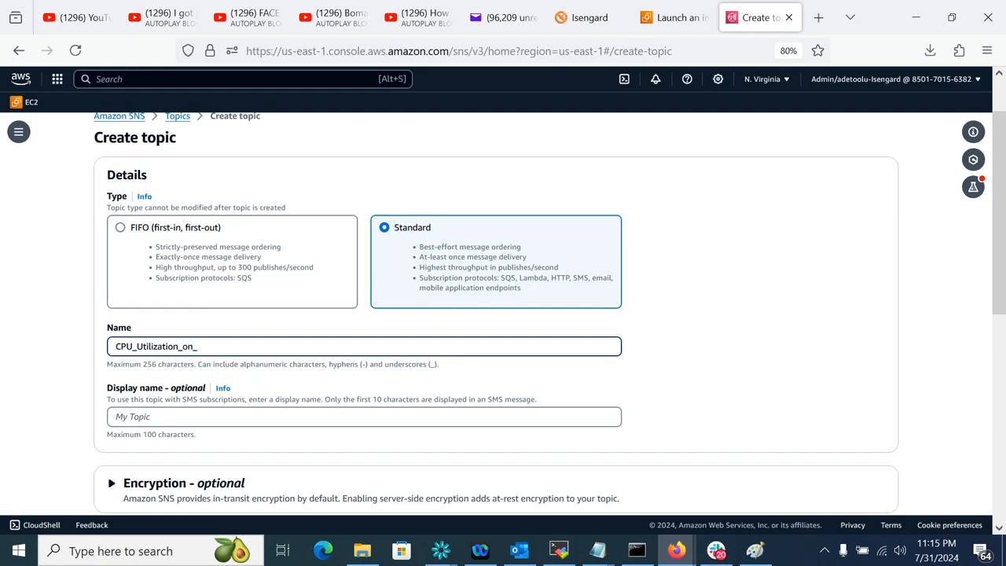
type("testmonitoring01")
- Set display name 'CPU Utilization is currently above threshold on testmonitoring01' and create the topic
left_click(285, 418)
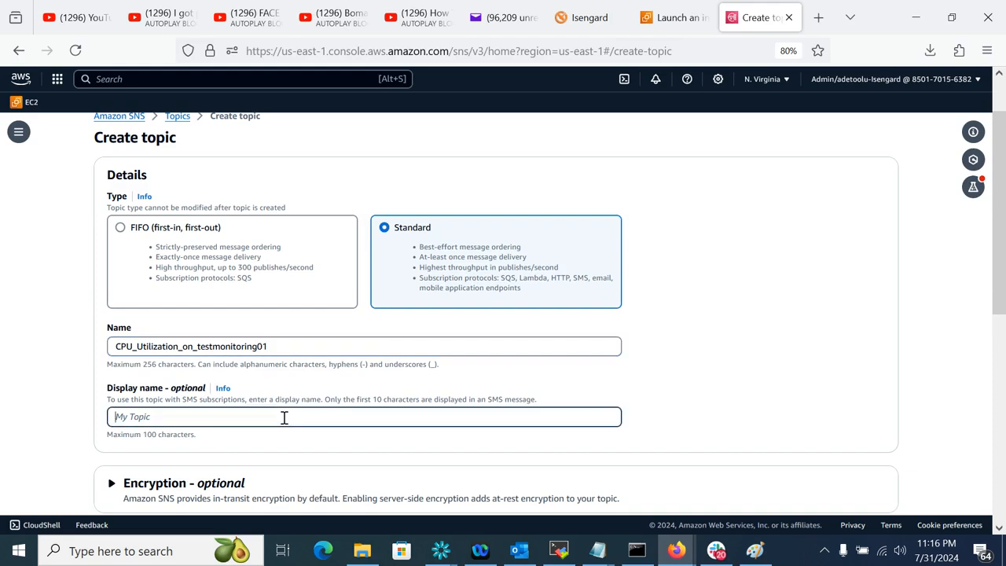
type("CPU")
type(" Utilizat")
type("ion")
key("BackSpace")
type("is currently a")
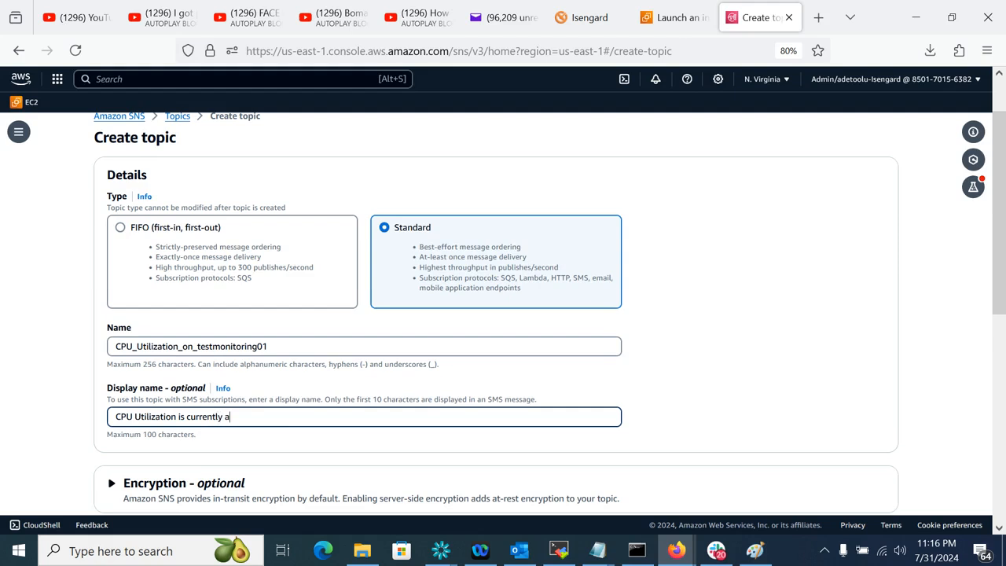
type("bove threshold on testmonitoring01")
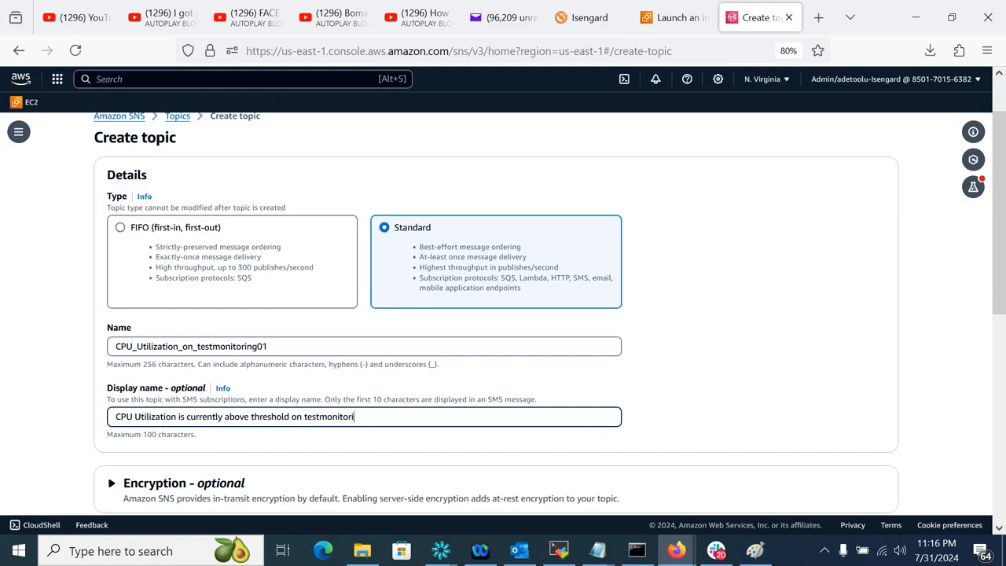
scroll(658, 445, "down", 6)
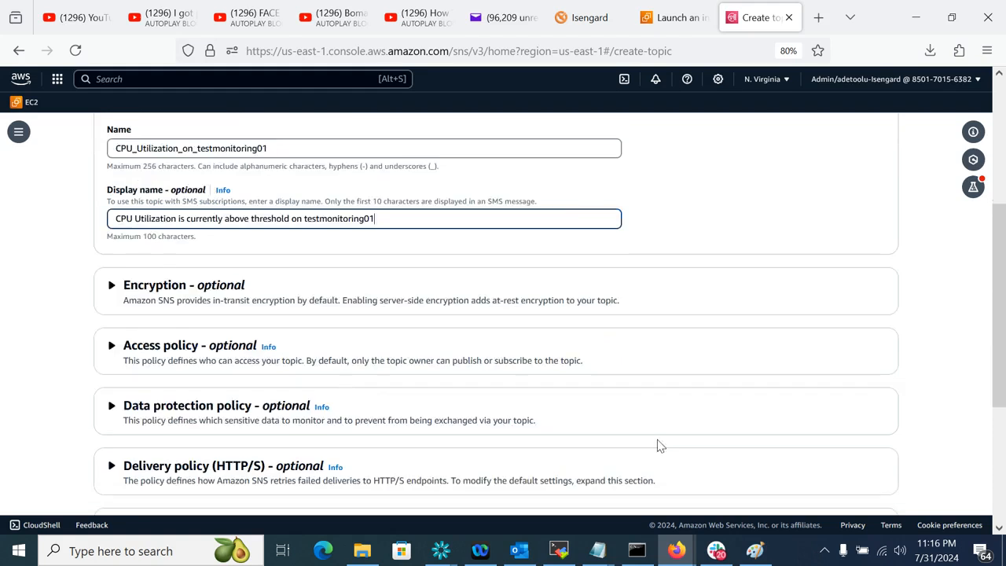
left_click(863, 478)
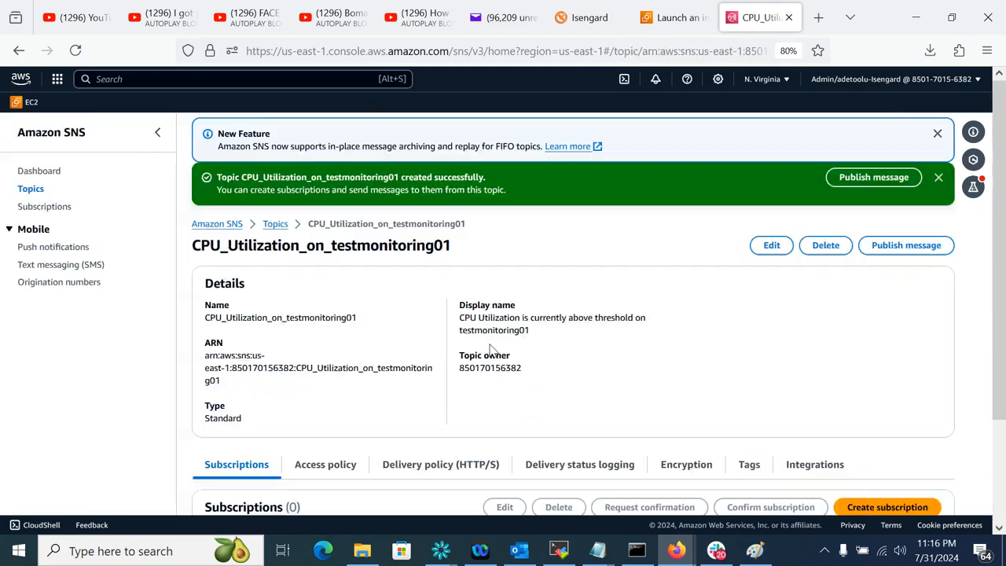
- Add an Email subscription with the user's email address as endpoint, then return to the topic page
scroll(479, 335, "down", 3)
left_click(875, 337)
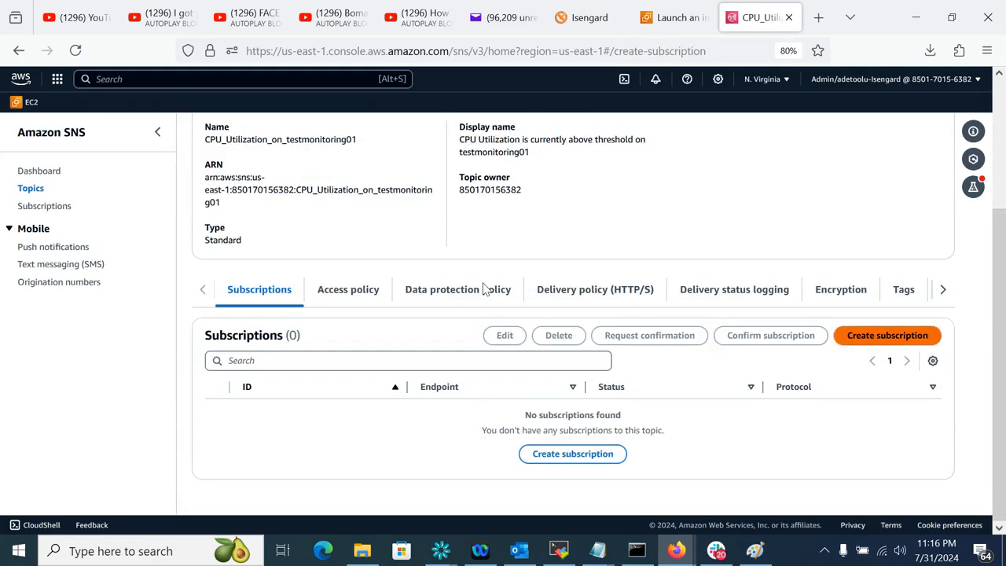
left_click(185, 275)
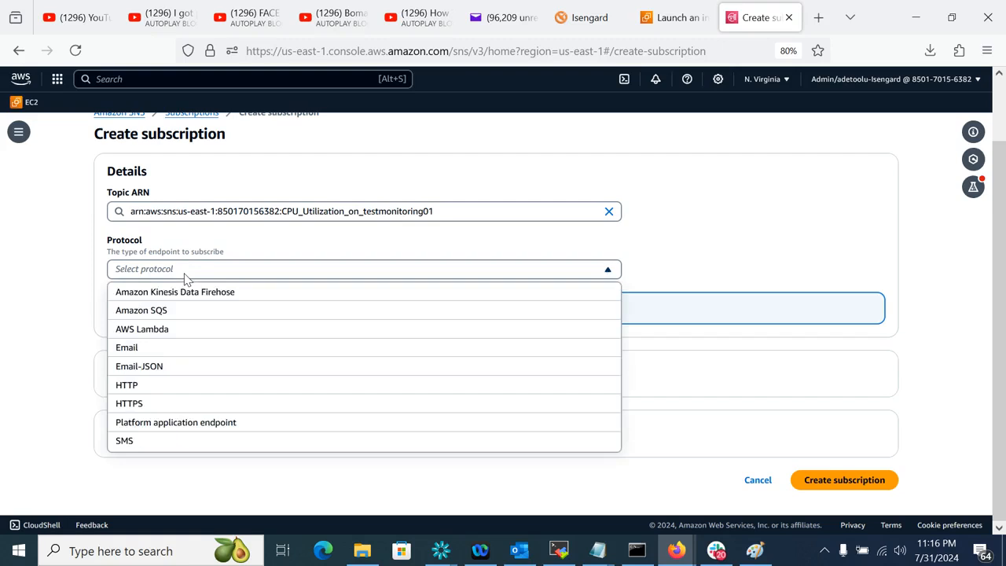
left_click(164, 352)
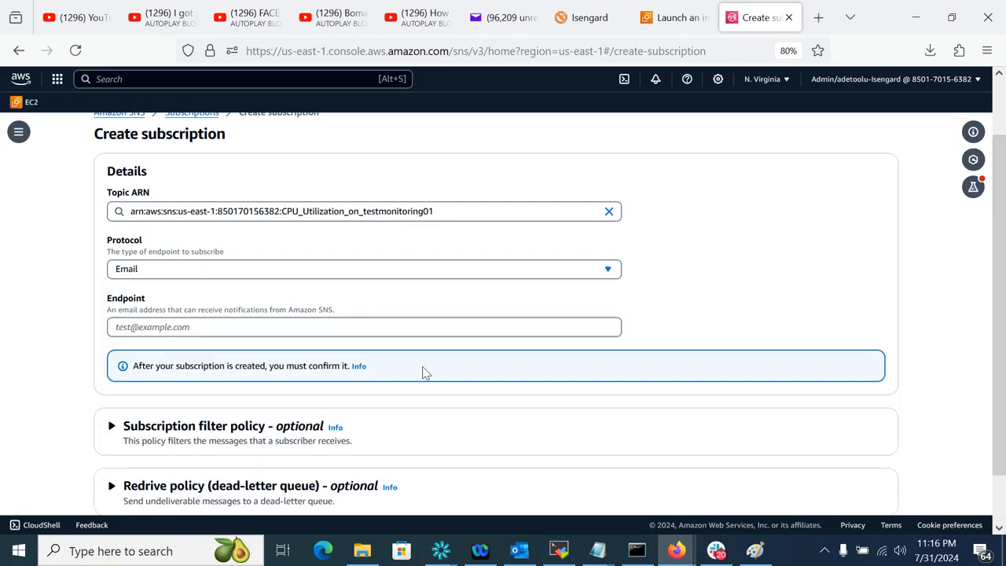
left_click(379, 326)
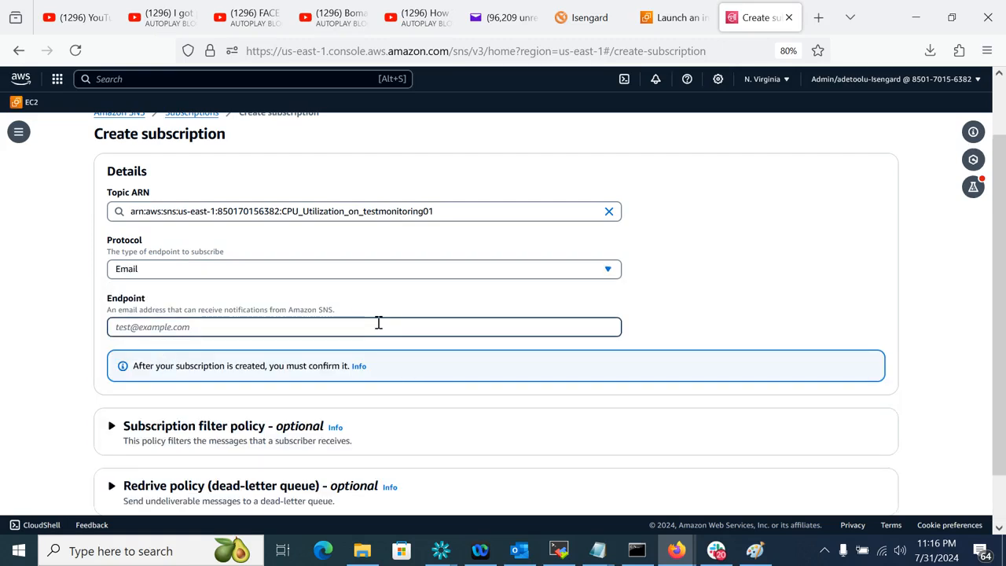
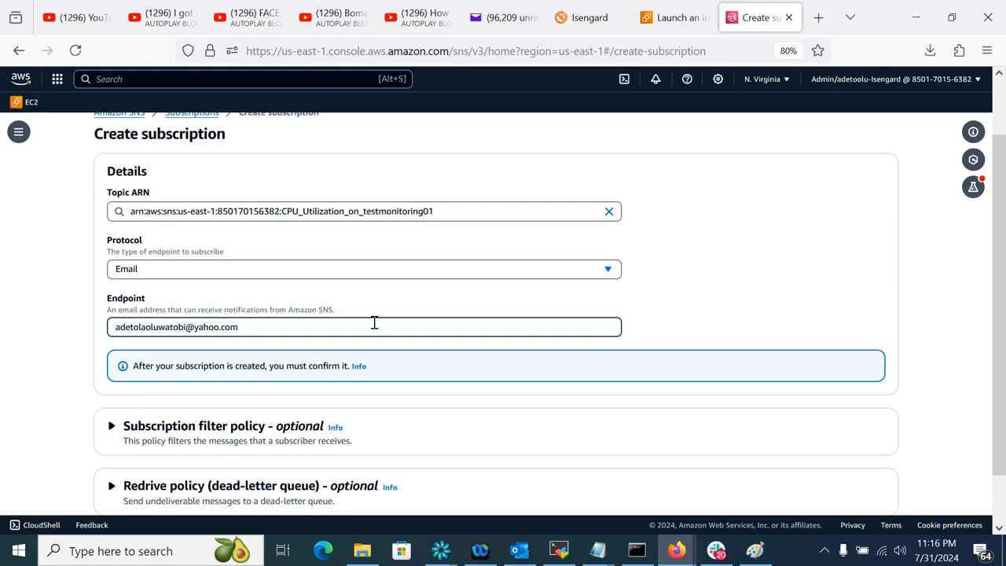
scroll(754, 386, "down", 1)
left_click(862, 488)
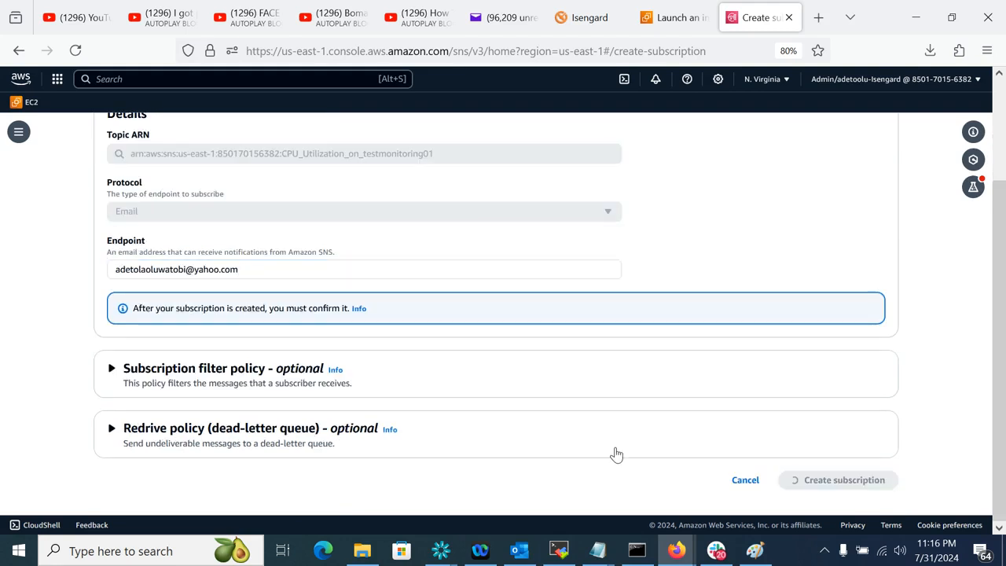
scroll(247, 350, "down", 2)
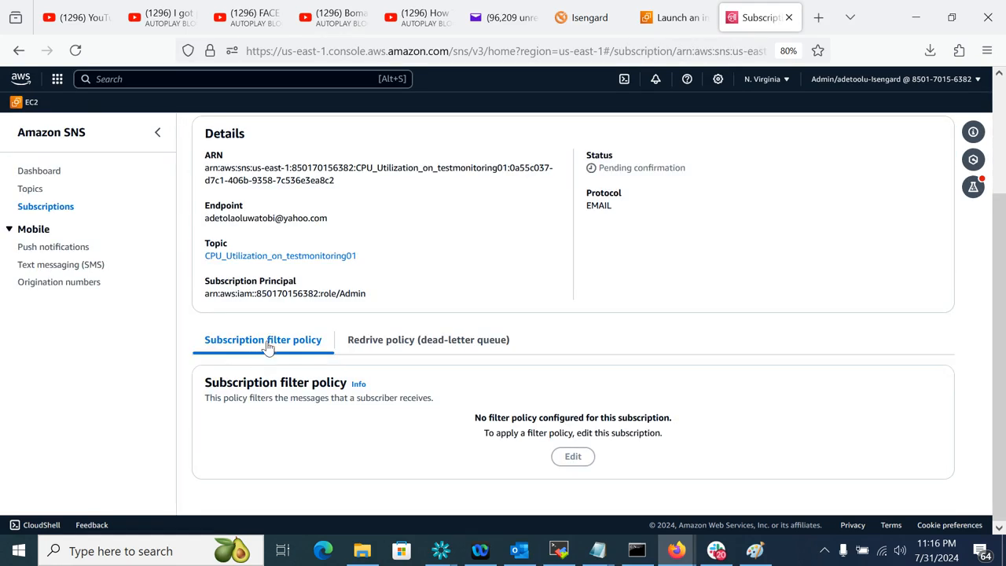
scroll(267, 348, "up", 2)
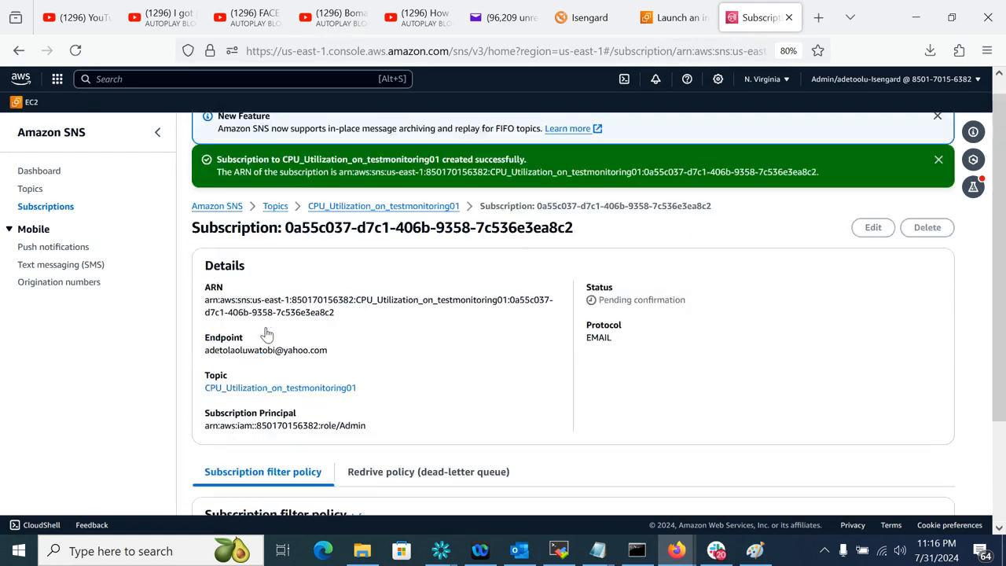
left_click(355, 206)
scroll(540, 394, "down", 2)
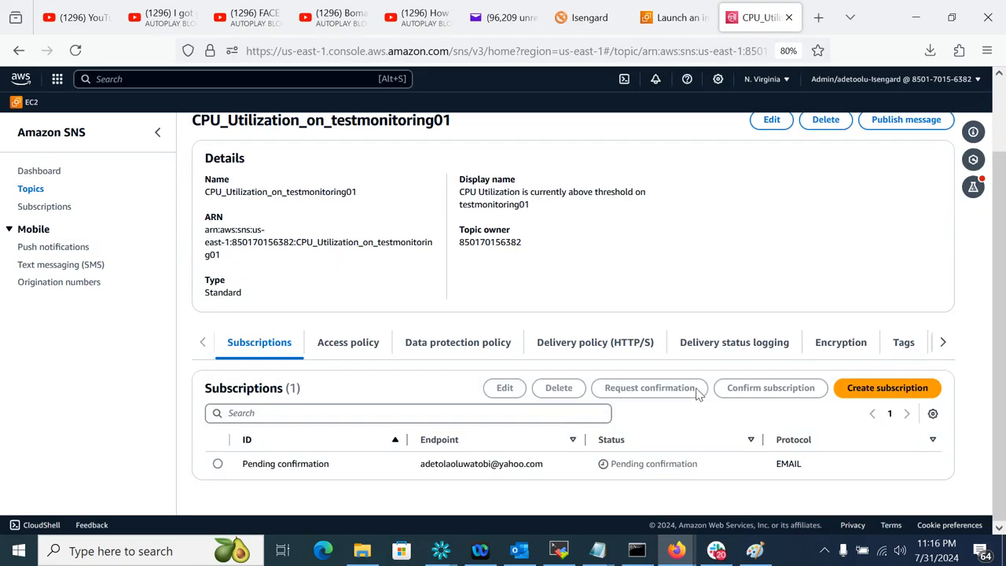
- Add an SMS subscription using the saved phone number, then return to the 18-topic list
left_click(904, 395)
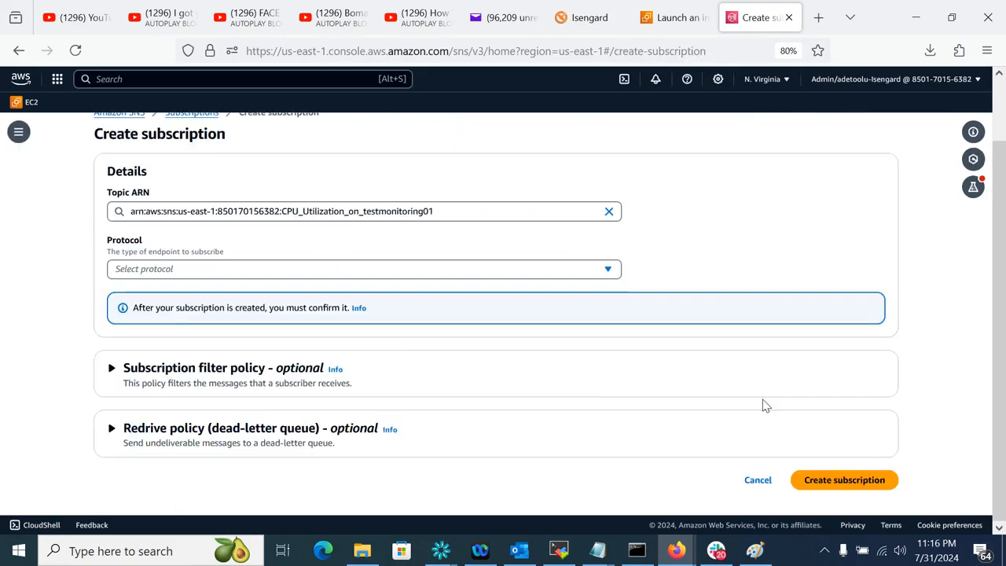
left_click(170, 269)
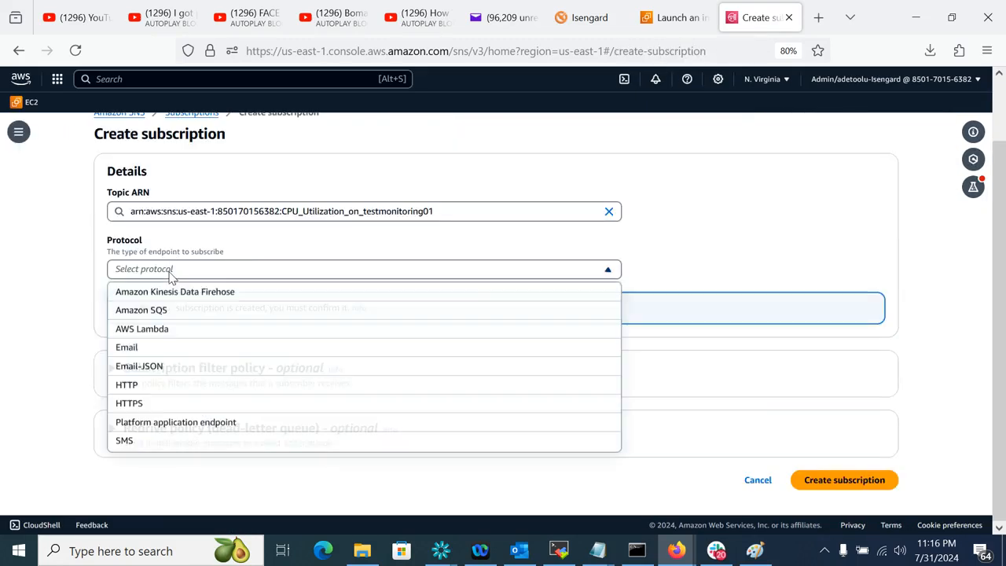
left_click(155, 445)
left_click(180, 327)
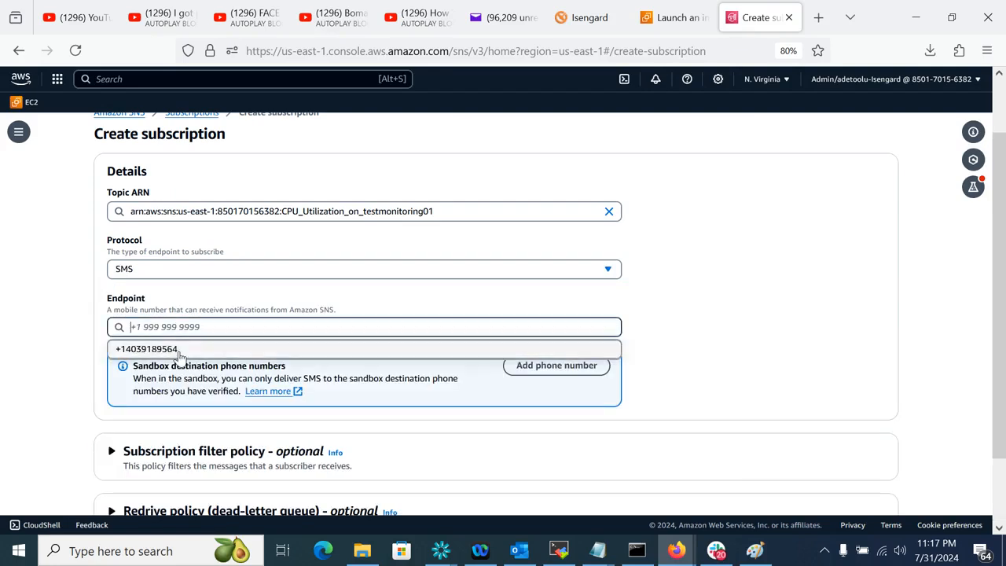
left_click(180, 353)
scroll(337, 404, "down", 2)
left_click(809, 478)
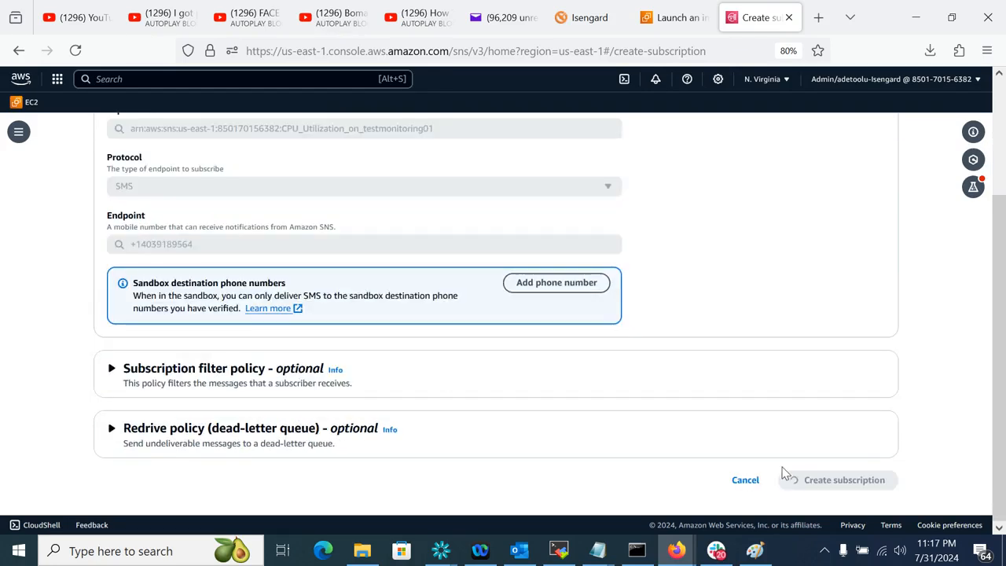
scroll(440, 395, "down", 3)
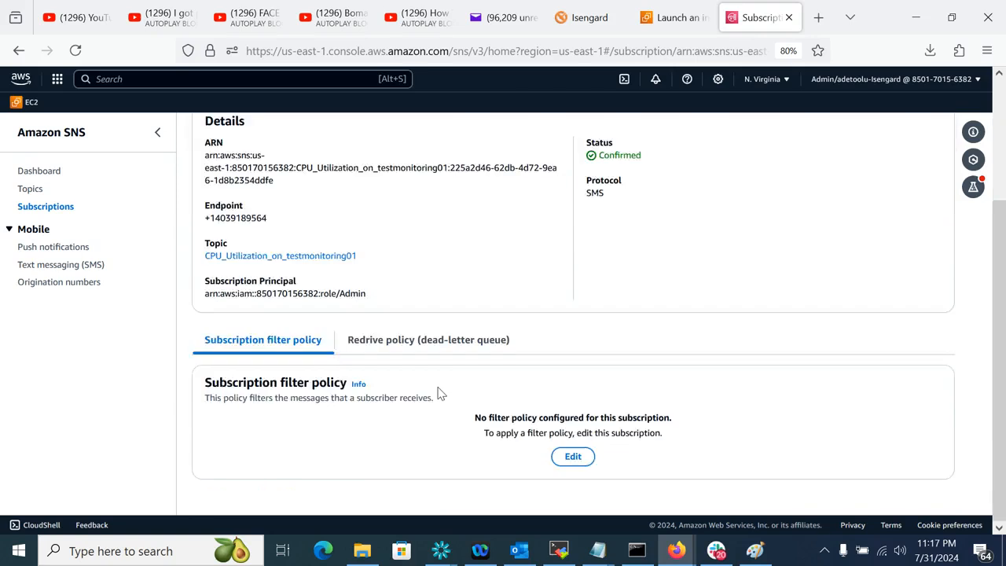
scroll(448, 350, "up", 3)
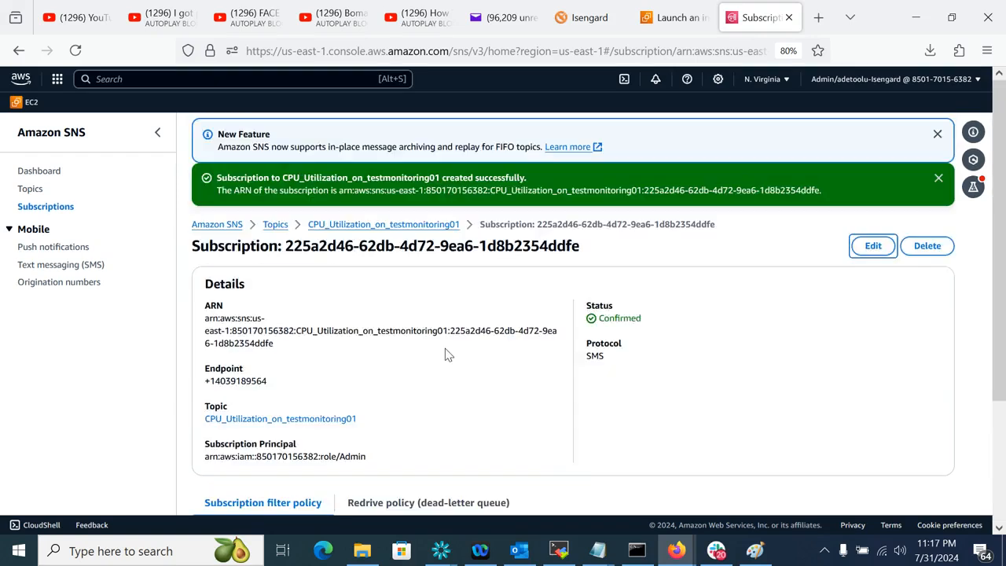
left_click(273, 227)
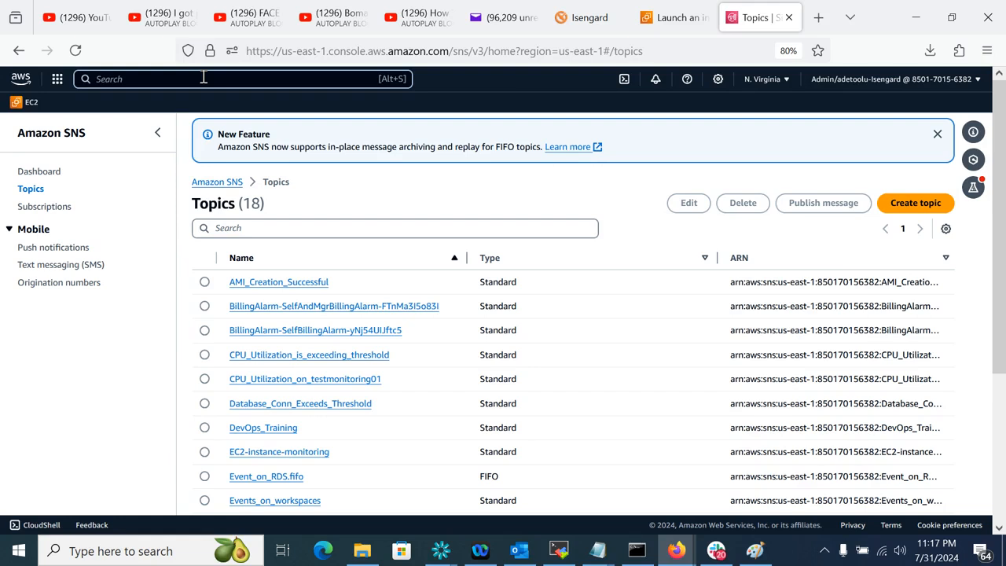
- Search the console for 'chatbot' and open the AWS Chatbot service
type("chatbot")
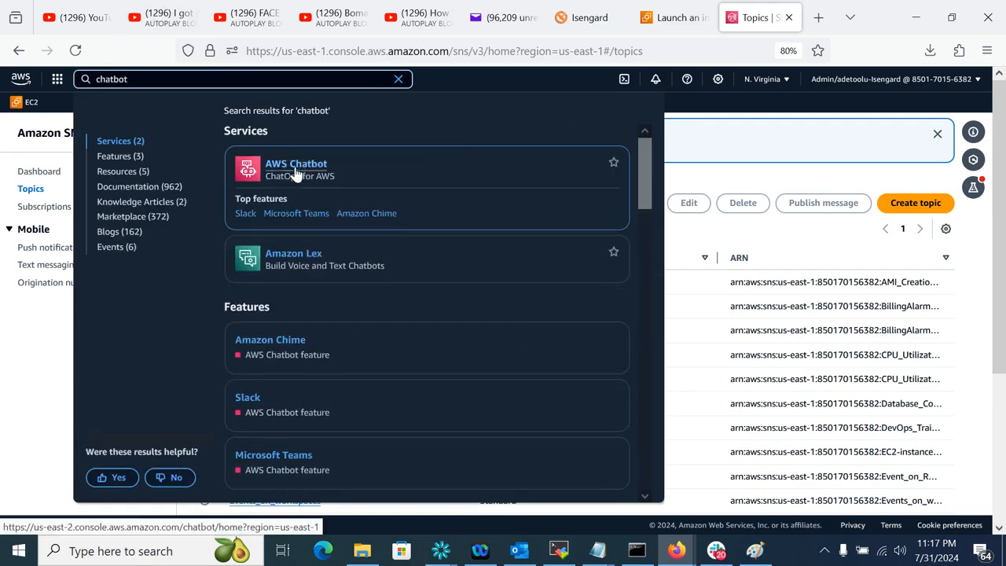
left_click(293, 170)
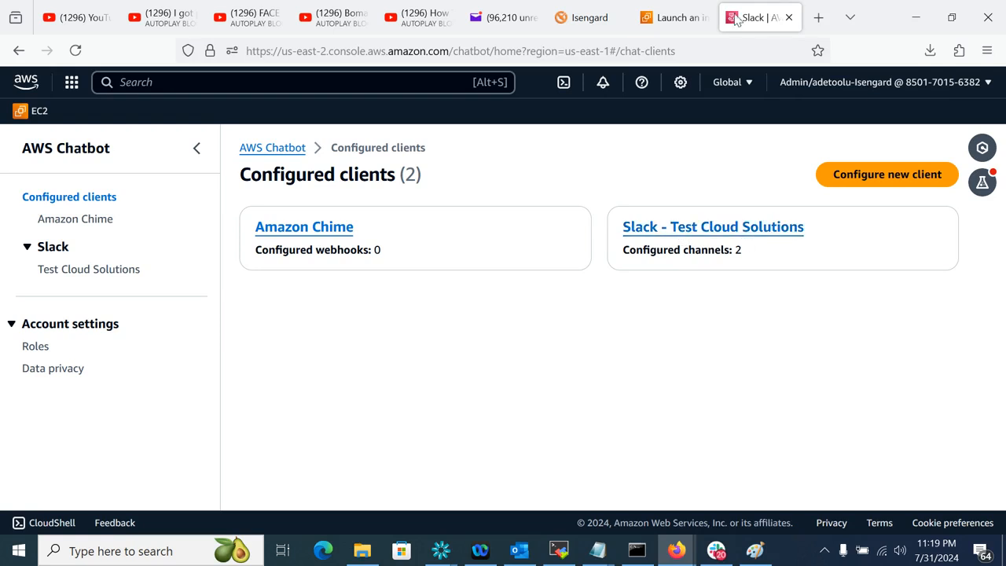
- Open Slack in a new browser tab from the 'slack' address-bar suggestion
left_click(818, 19)
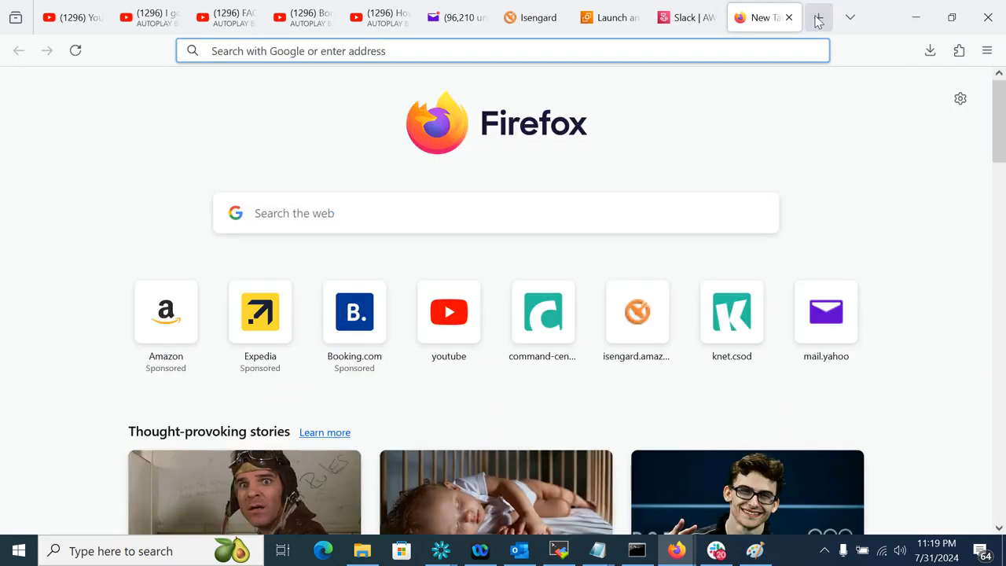
type("slack")
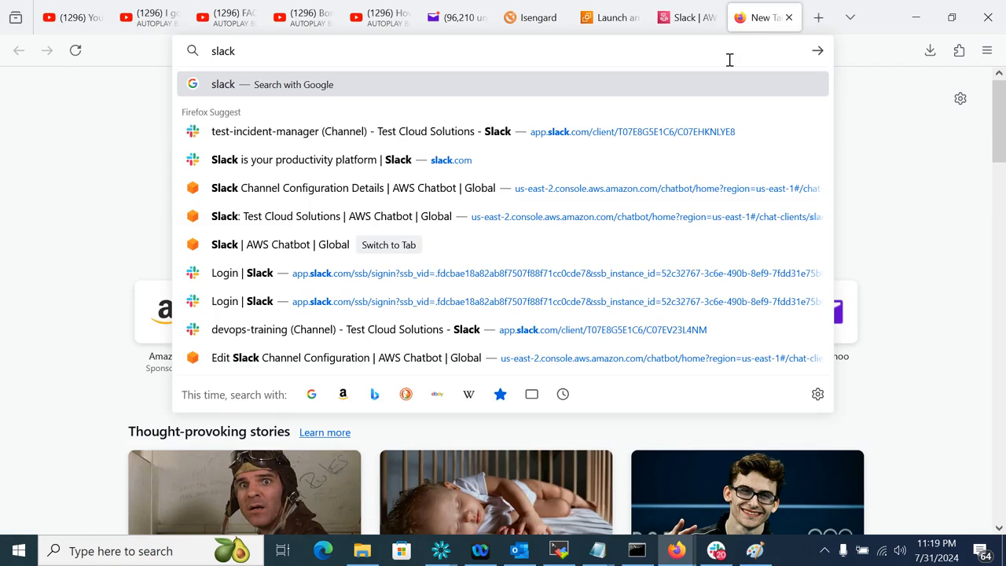
left_click(685, 132)
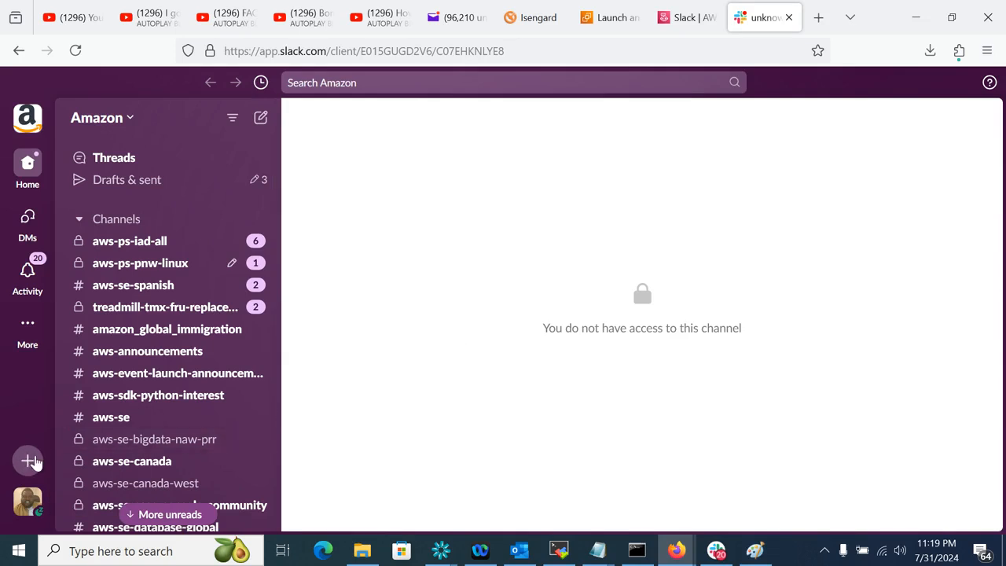
- Explore the Slack sidebar's create, account and extra navigation menus, ending with the account menu open
left_click(27, 461)
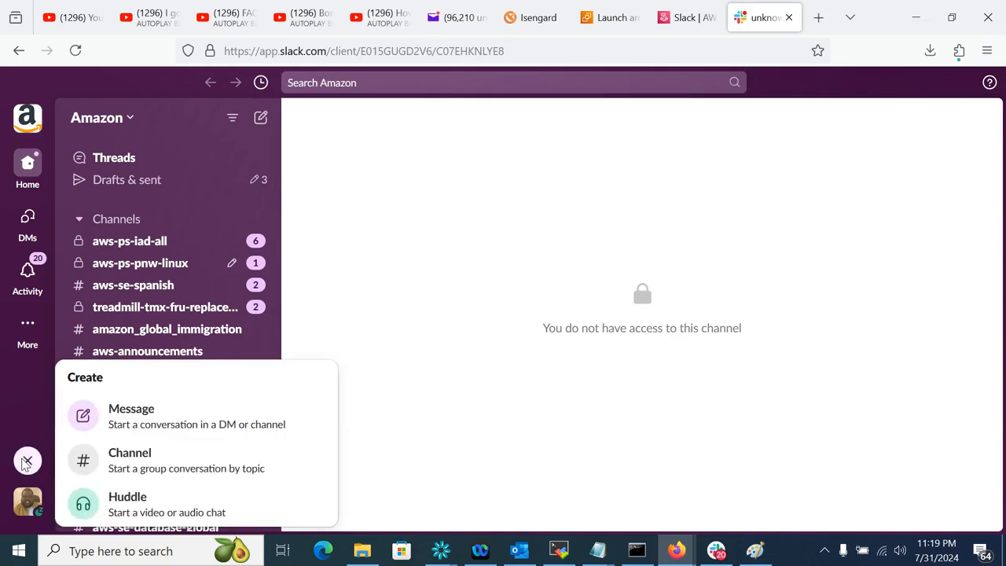
left_click(27, 461)
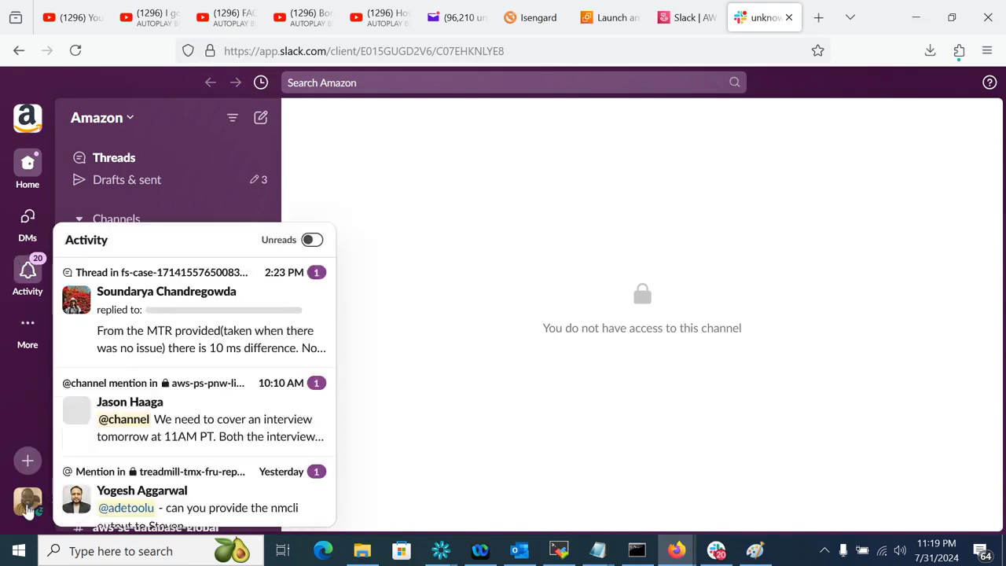
left_click(26, 519)
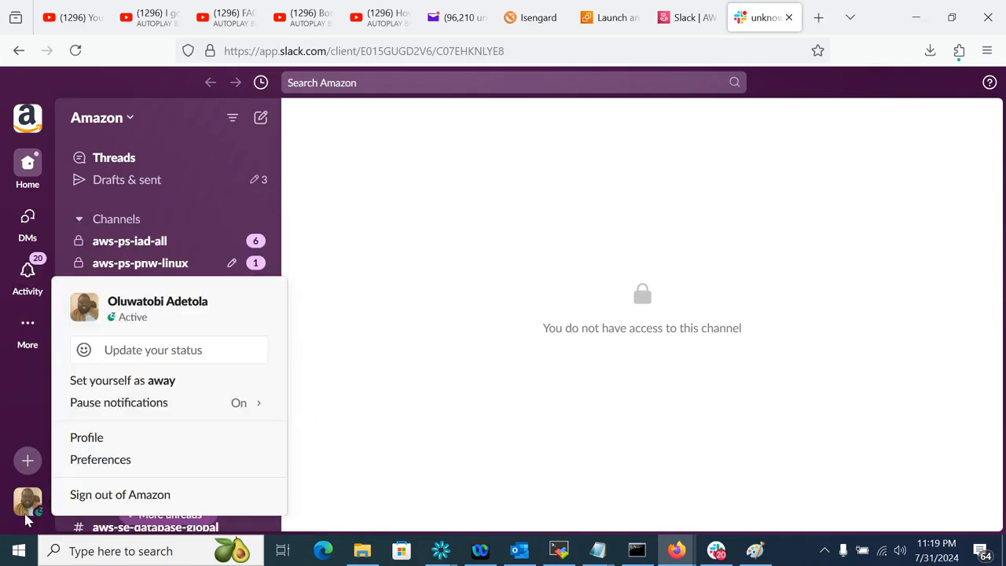
left_click(19, 378)
left_click(27, 322)
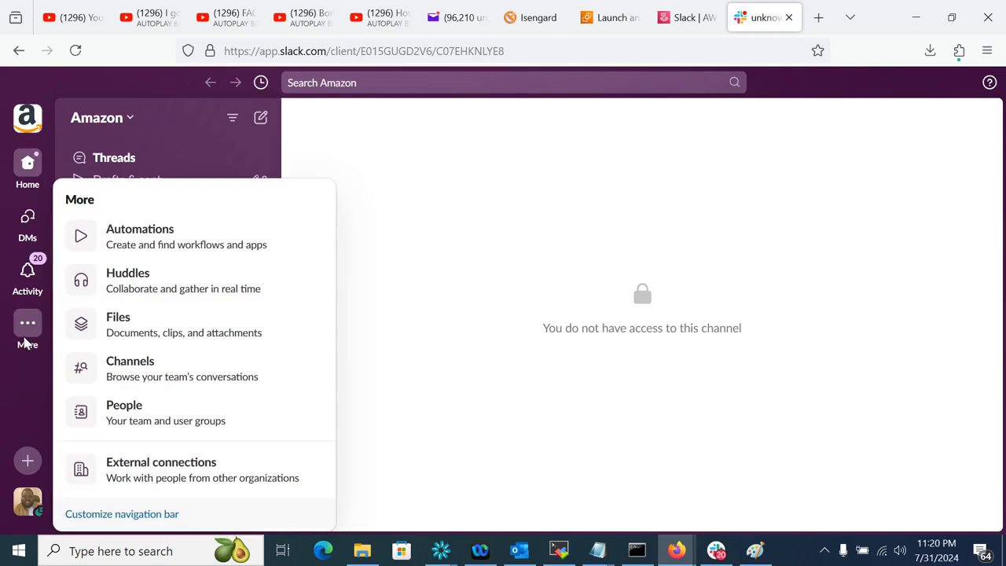
left_click(2, 412)
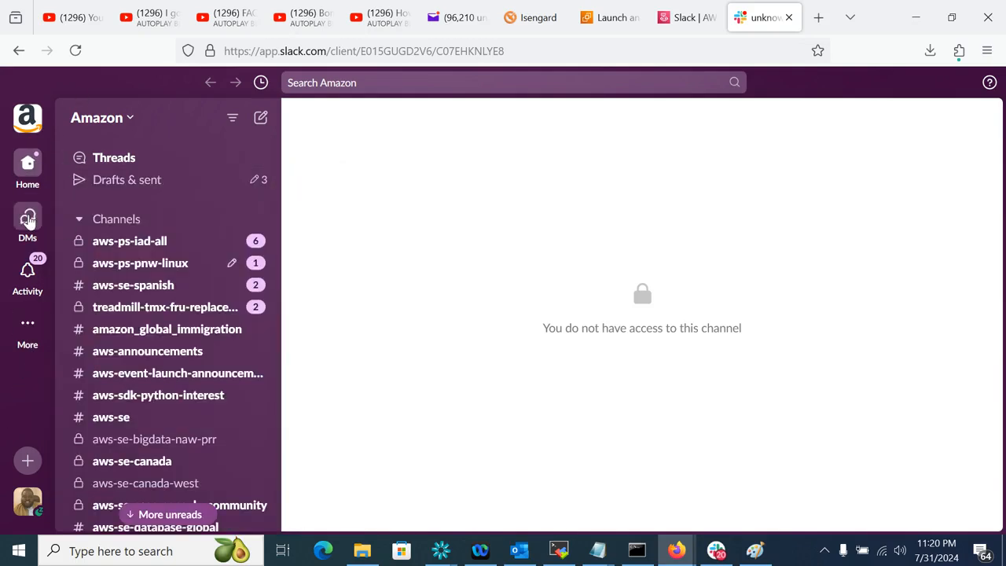
mouse_move(31, 277)
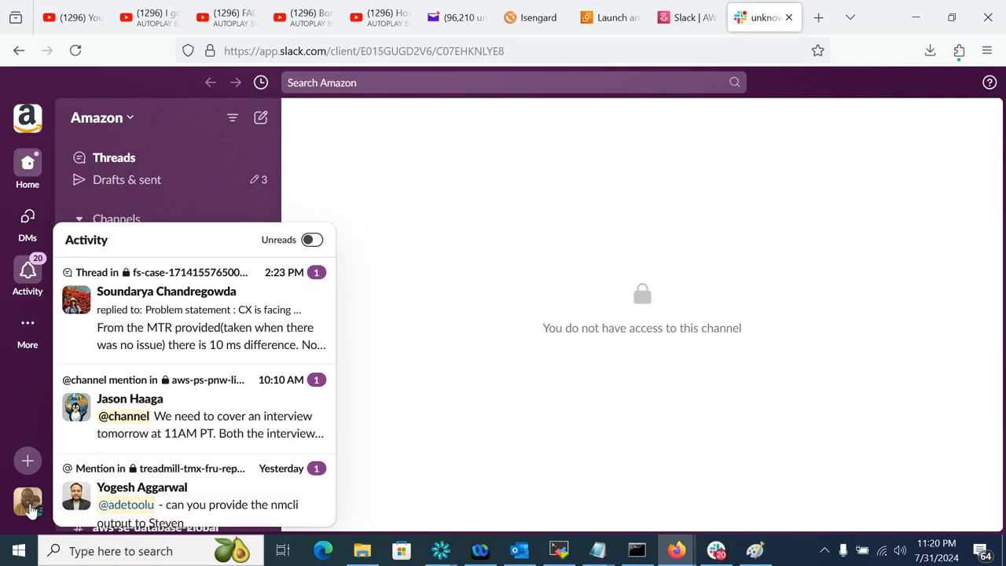
left_click(30, 503)
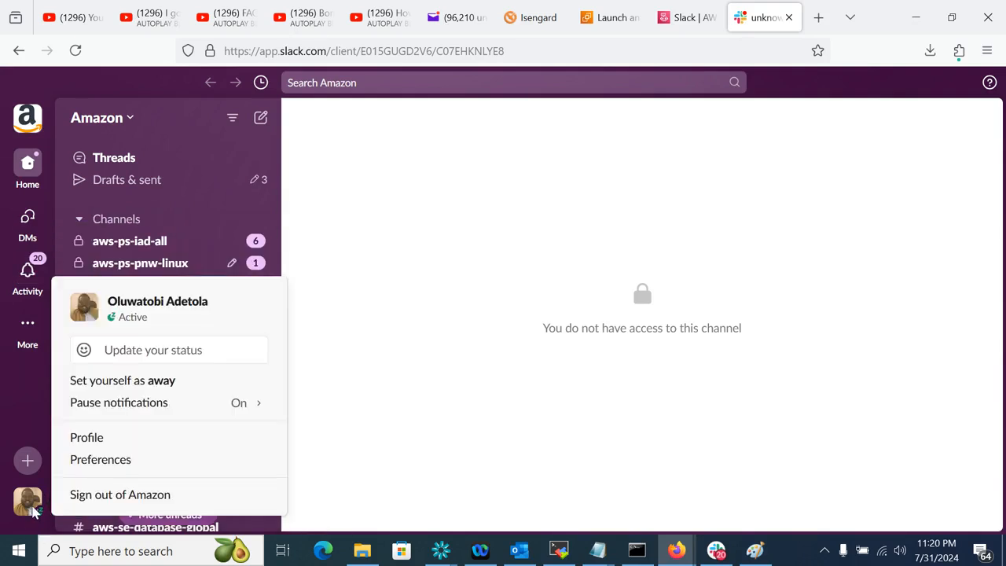
- Sign out and try signing in to the Amazon workspace with the Yahoo email and password
left_click(100, 501)
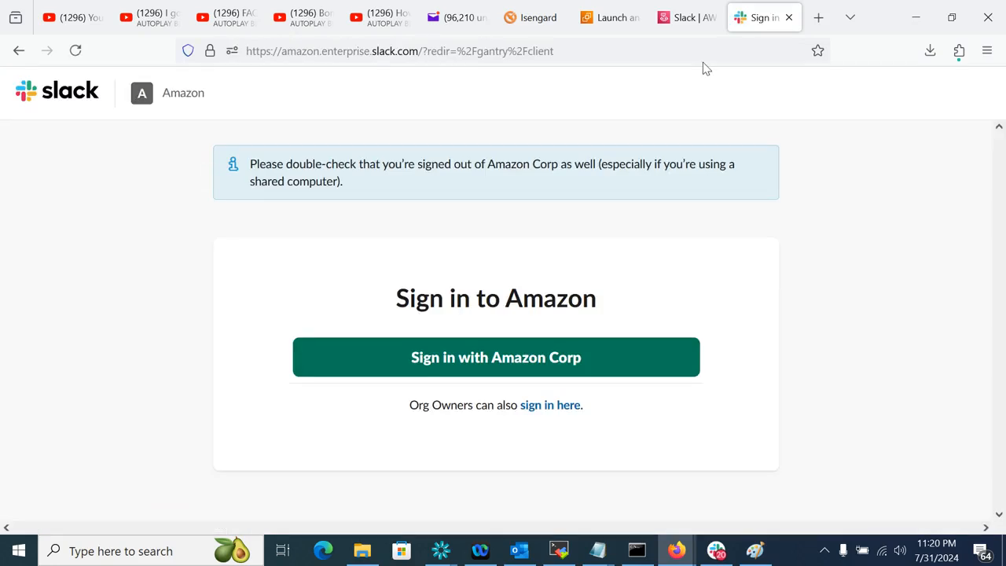
left_click(539, 413)
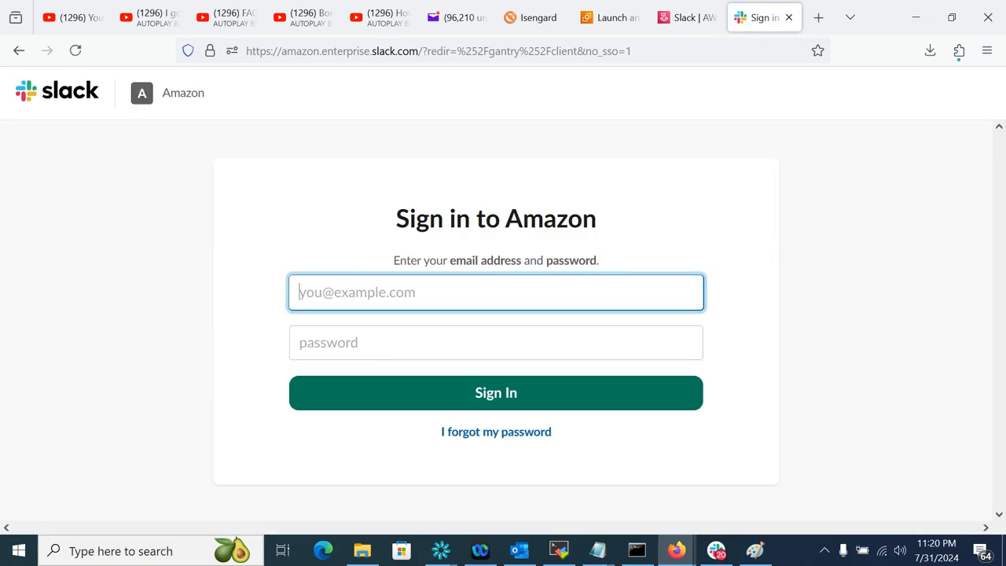
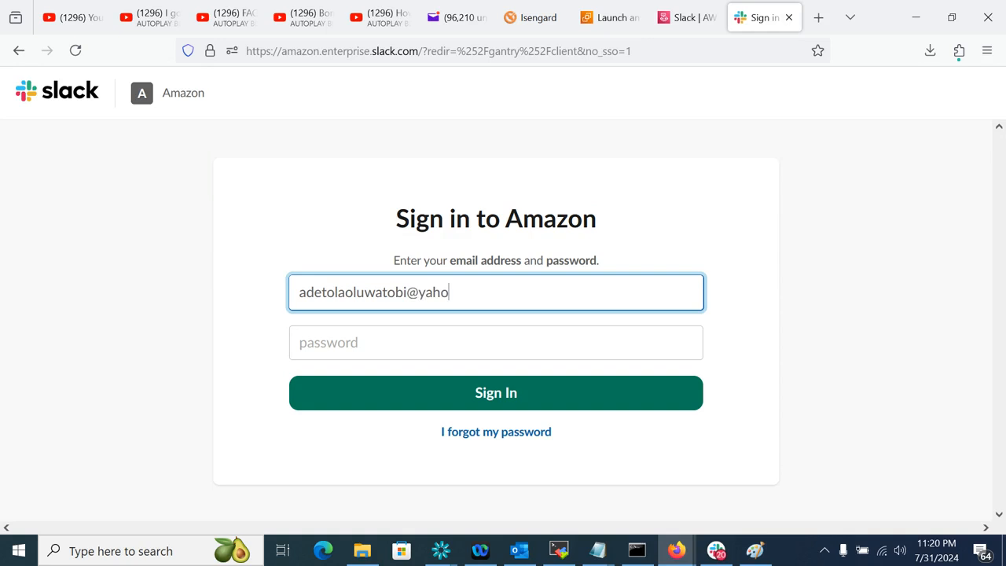
left_click(300, 351)
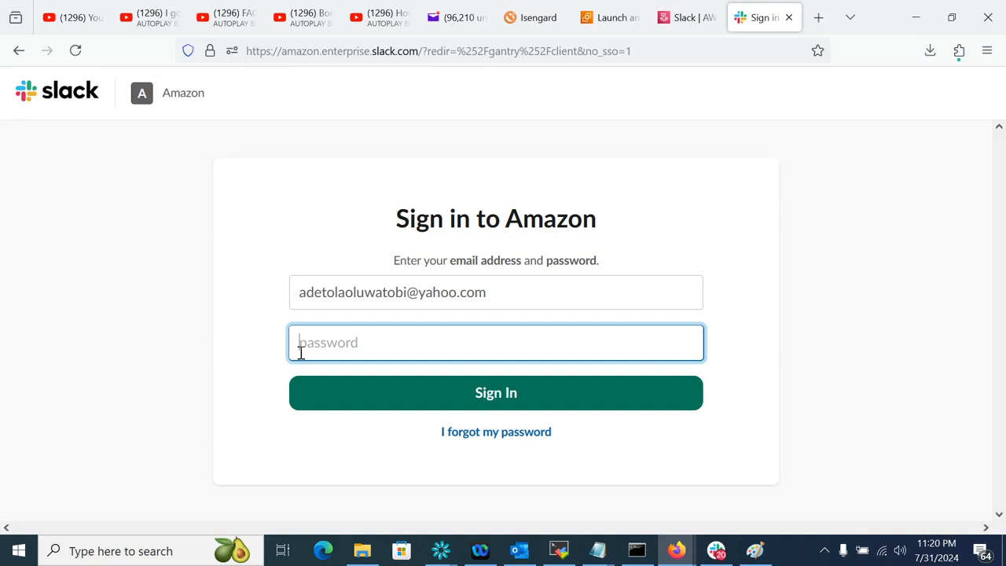
type("••••••••••••")
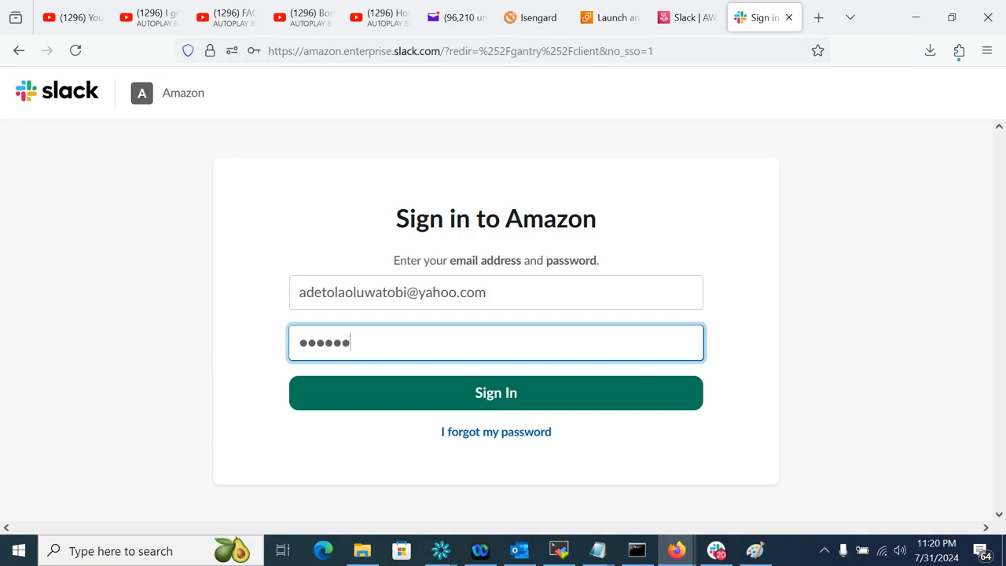
type("•")
key("BackSpace")
key("BackSpace")
key("BackSpace")
key("BackSpace")
key("BackSpace")
key("BackSpace")
key("BackSpace")
key("BackSpace")
key("BackSpace")
key("BackSpace")
key("BackSpace")
key("BackSpace")
key("BackSpace")
type("•••••••••••")
key("Return")
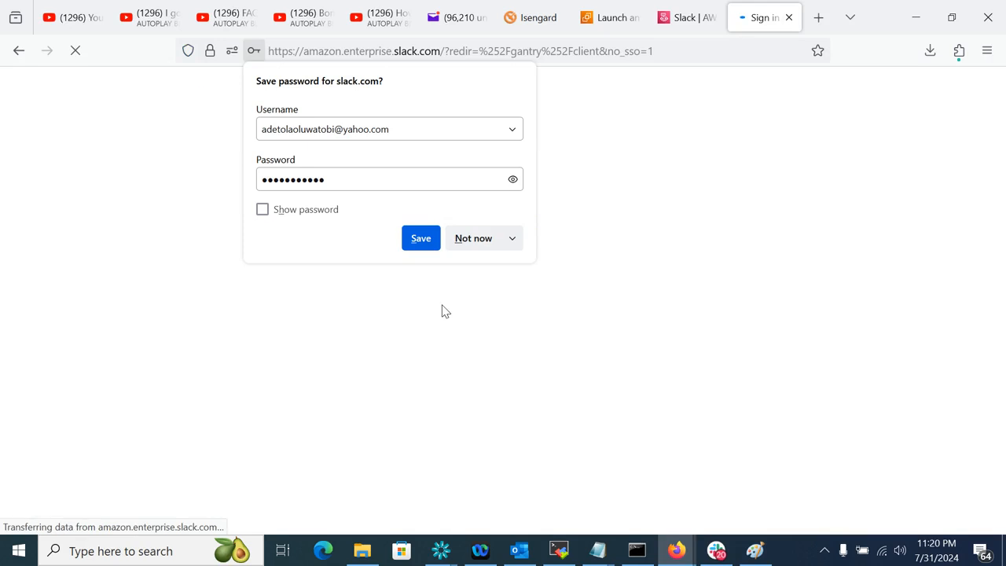
left_click(475, 238)
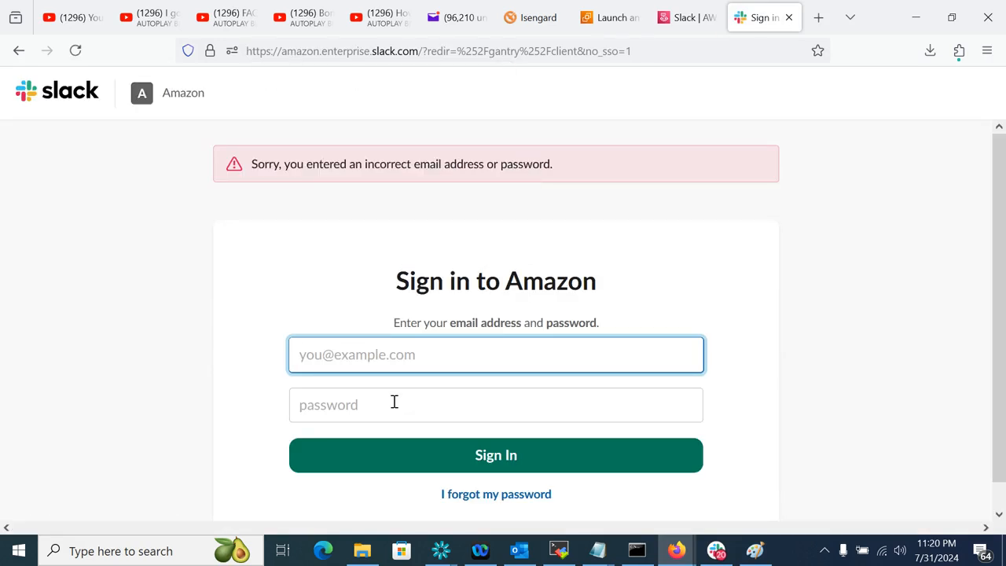
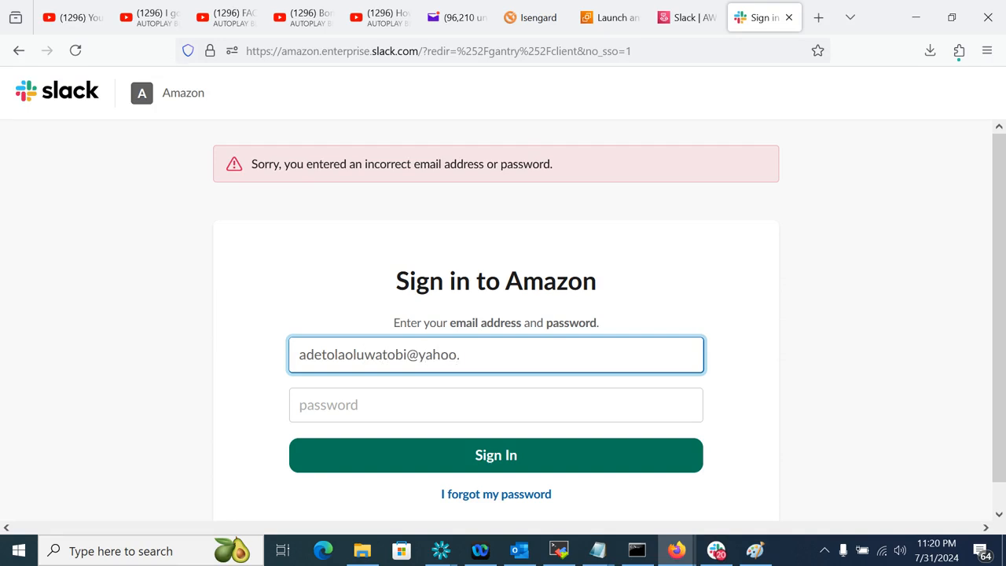
- Retry the email-and-password sign-in with the full email address, declining to save the password again
left_click(368, 415)
type("••••")
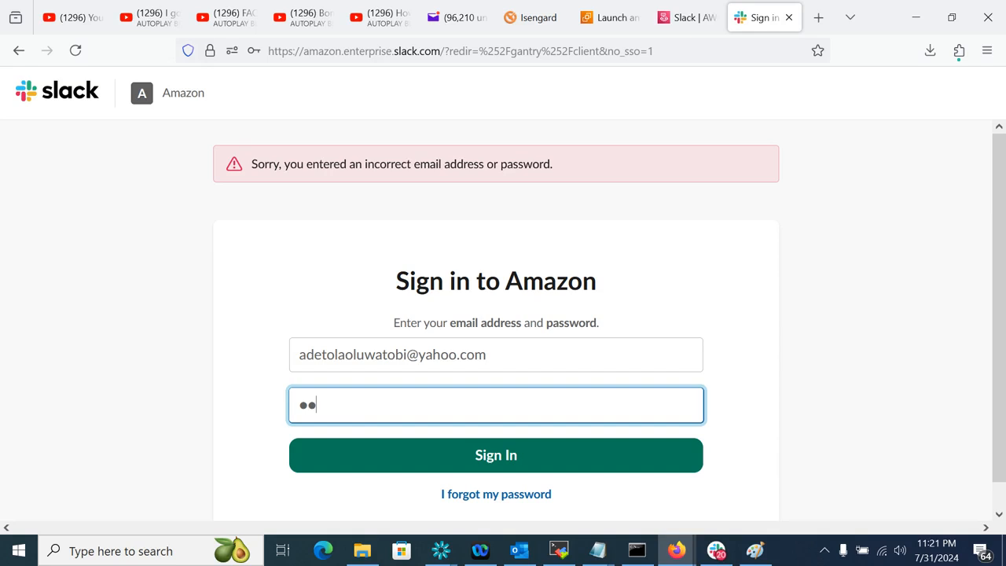
type("•••••••")
left_click(467, 447)
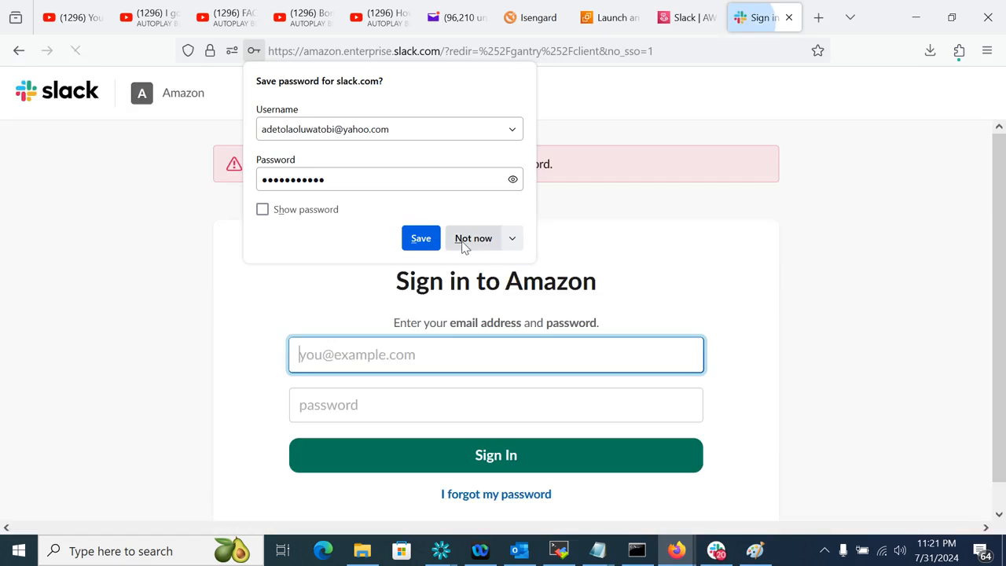
left_click(461, 243)
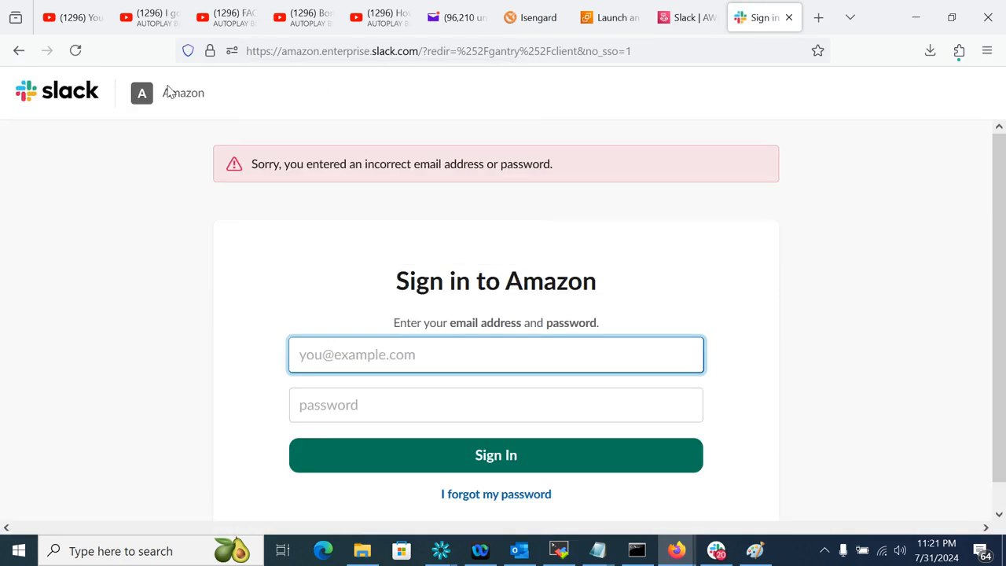
left_click(50, 92)
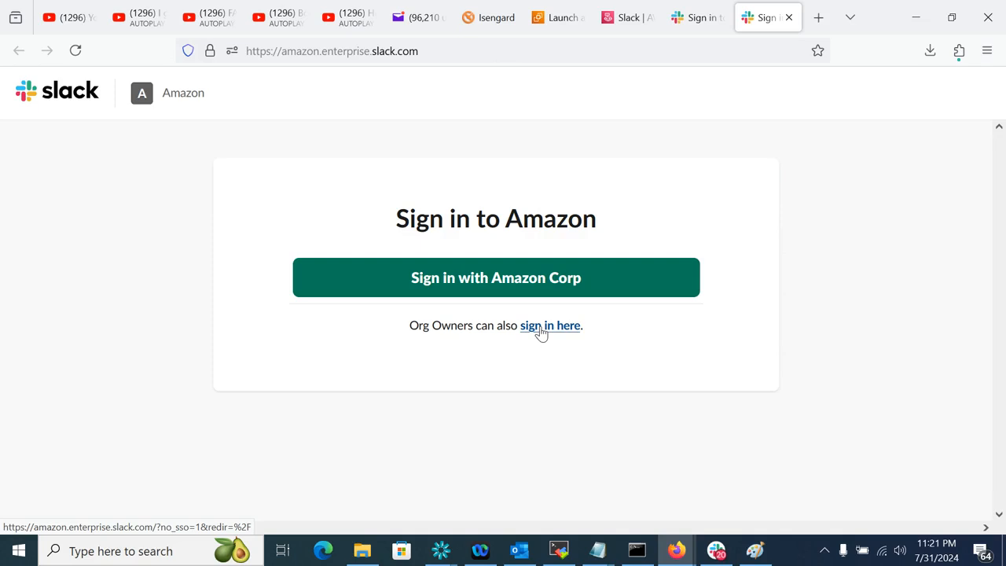
- Leave the workspace sign-in page and load the slack.com home page
left_click(66, 102)
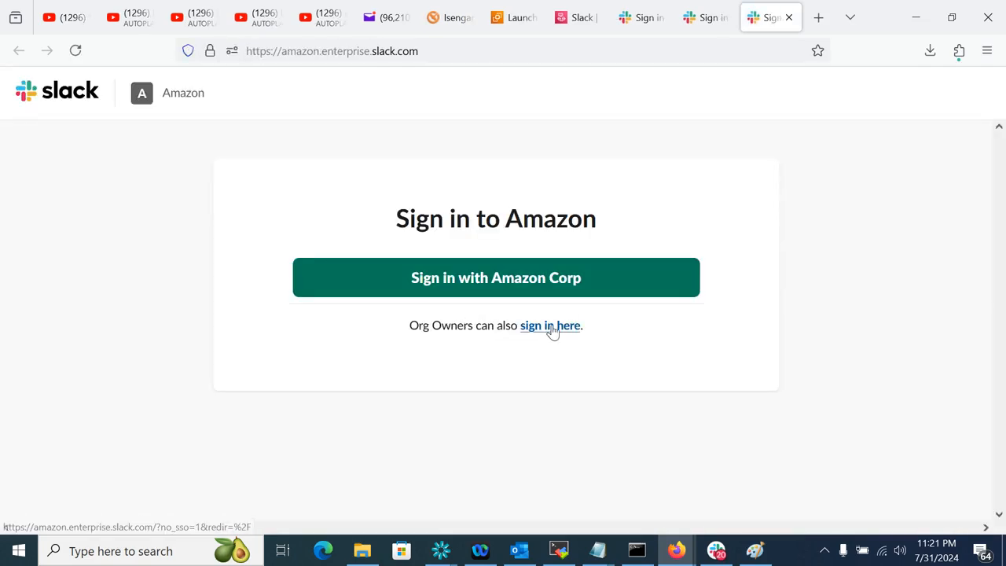
left_click(551, 328)
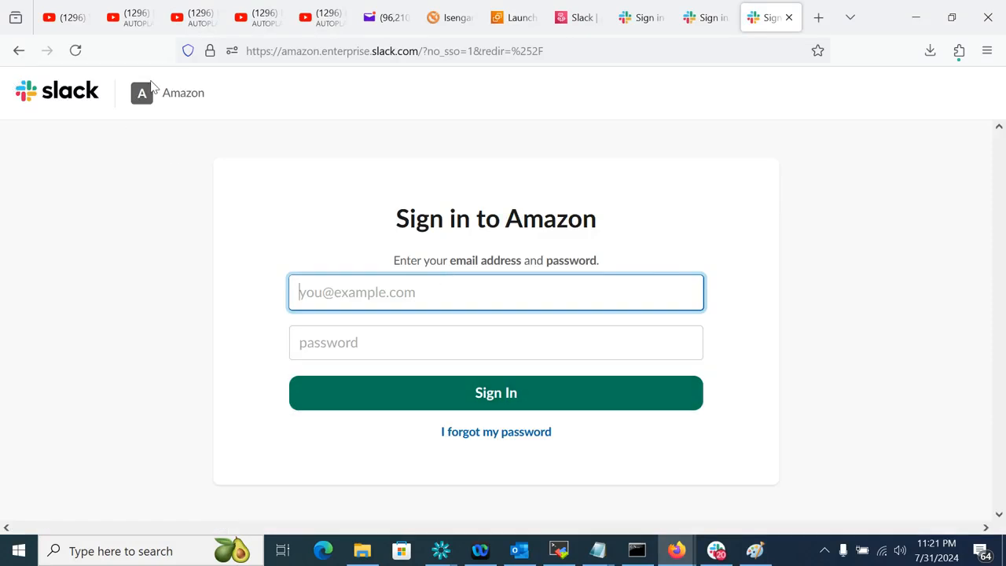
key("ctrl+l")
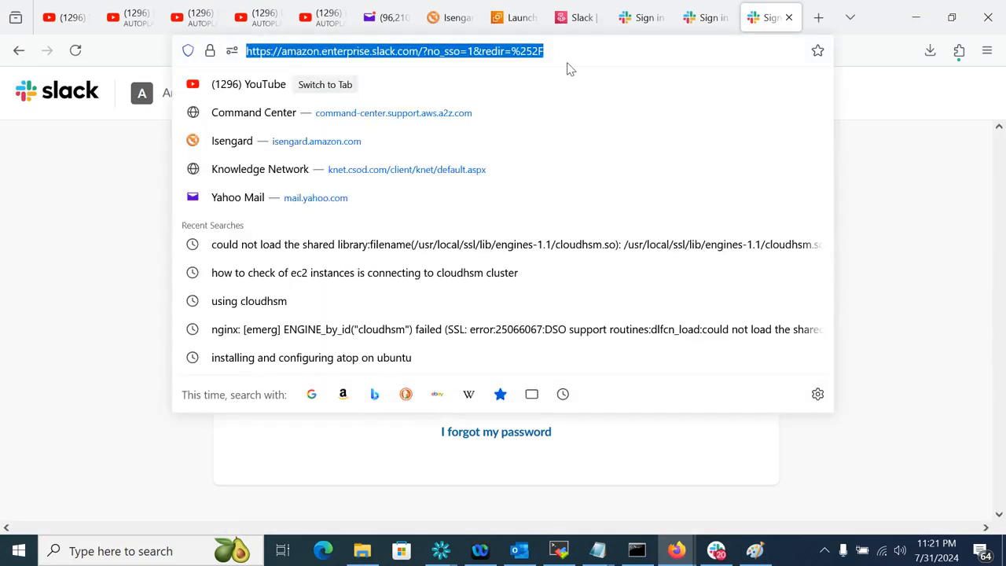
type("slack.")
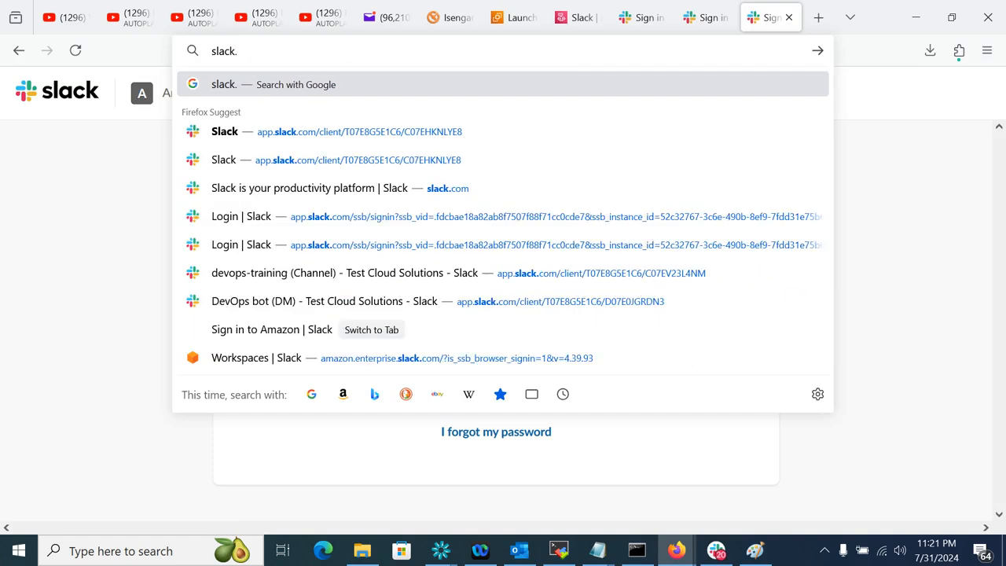
type("com")
key("Return")
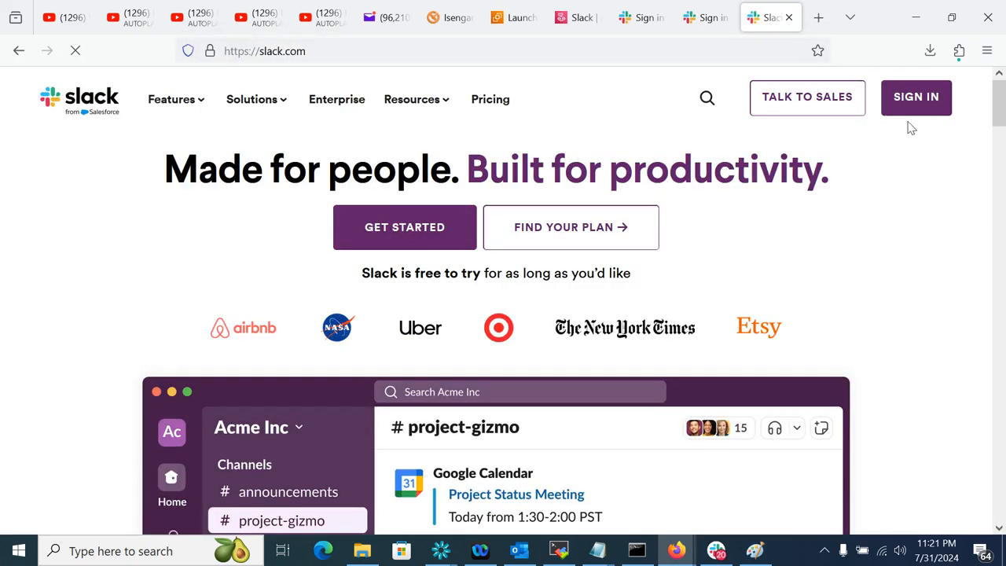
- Request an emailed sign-in code for the saved Yahoo address from Slack's standard sign-in
scroll(797, 241, "down", 2)
scroll(883, 106, "up", 2)
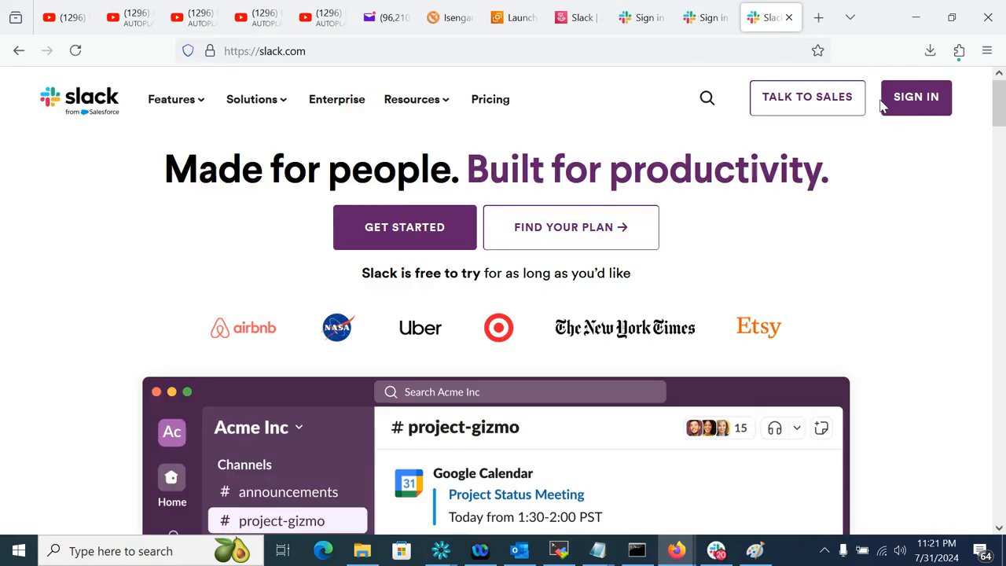
left_click(896, 99)
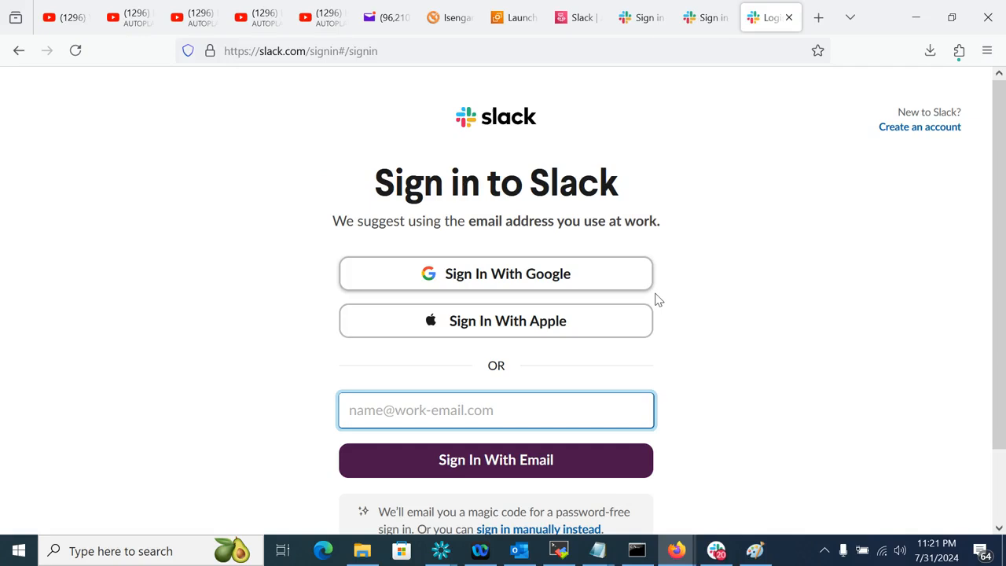
scroll(685, 330, "down", 1)
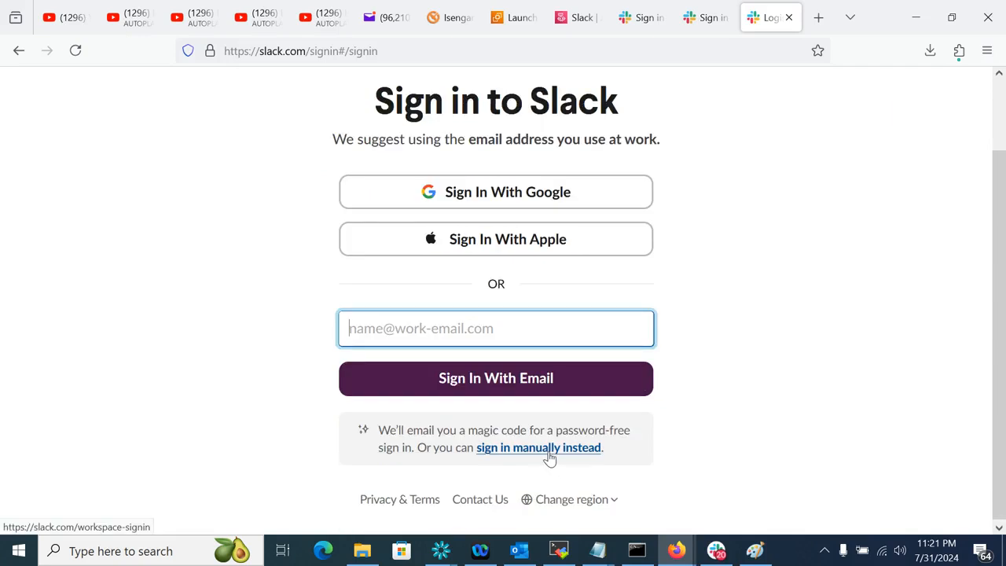
left_click(495, 330)
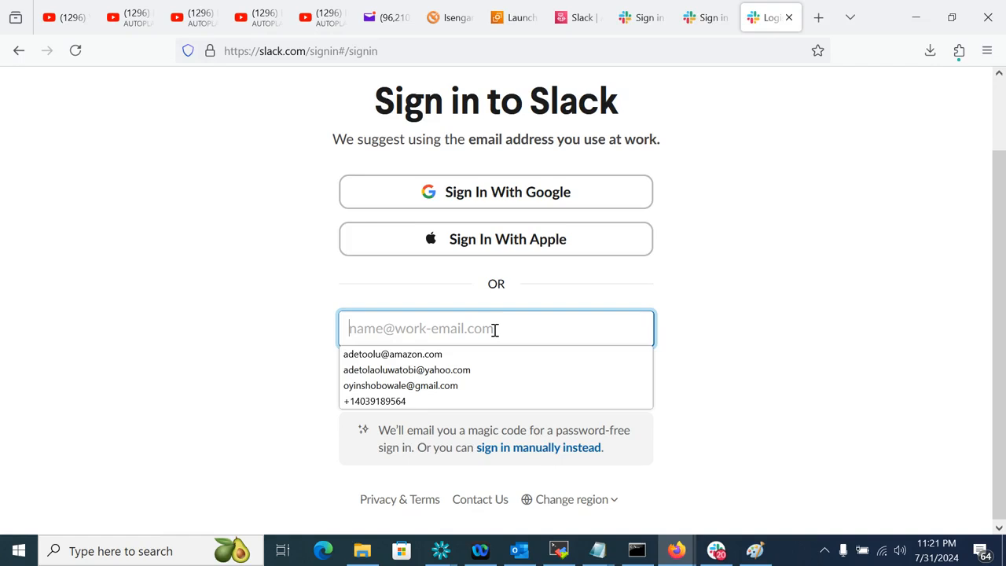
left_click(490, 369)
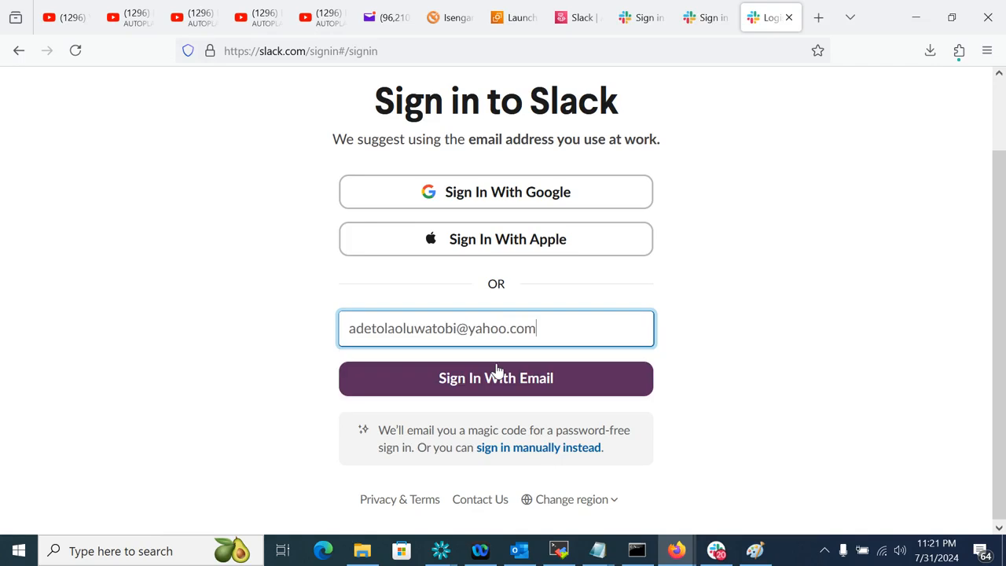
left_click(532, 382)
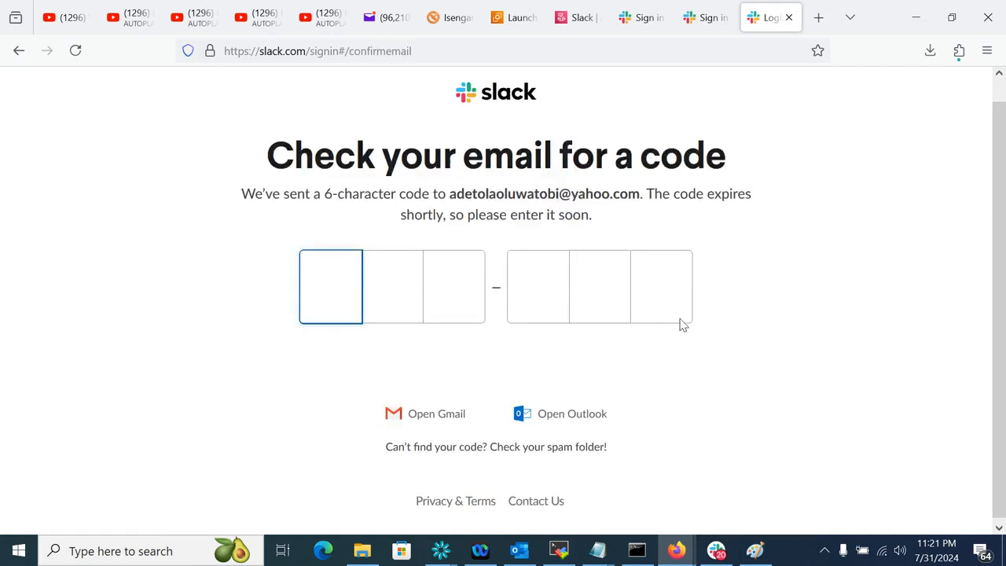
left_click(388, 18)
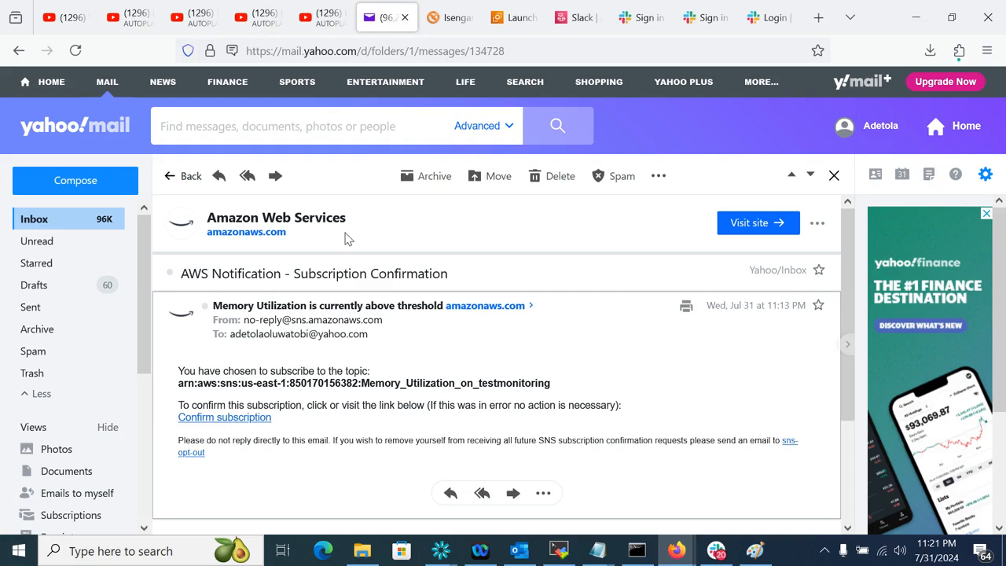
- Confirm the CPU Utilization alert subscription from its confirmation email
left_click(44, 222)
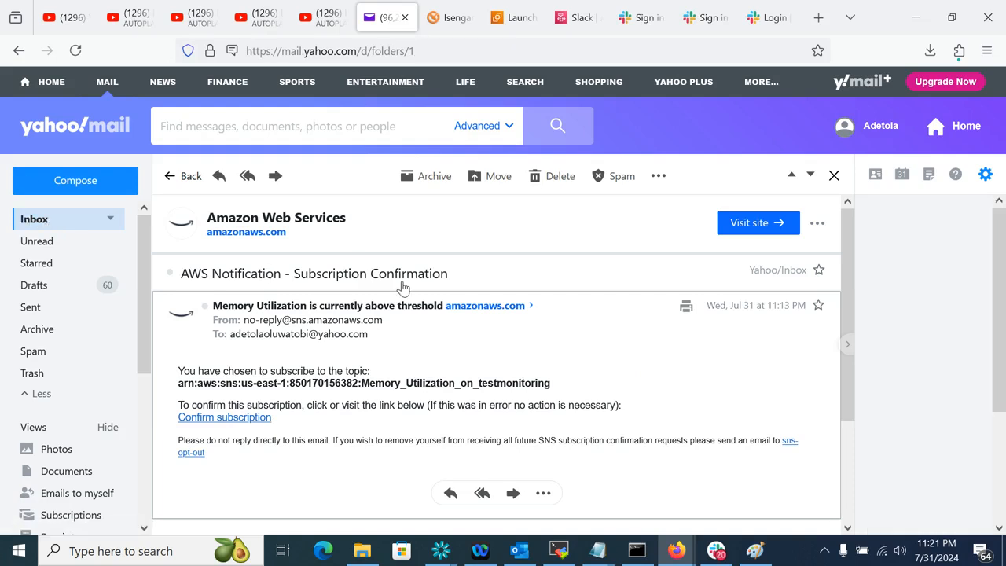
left_click(458, 237)
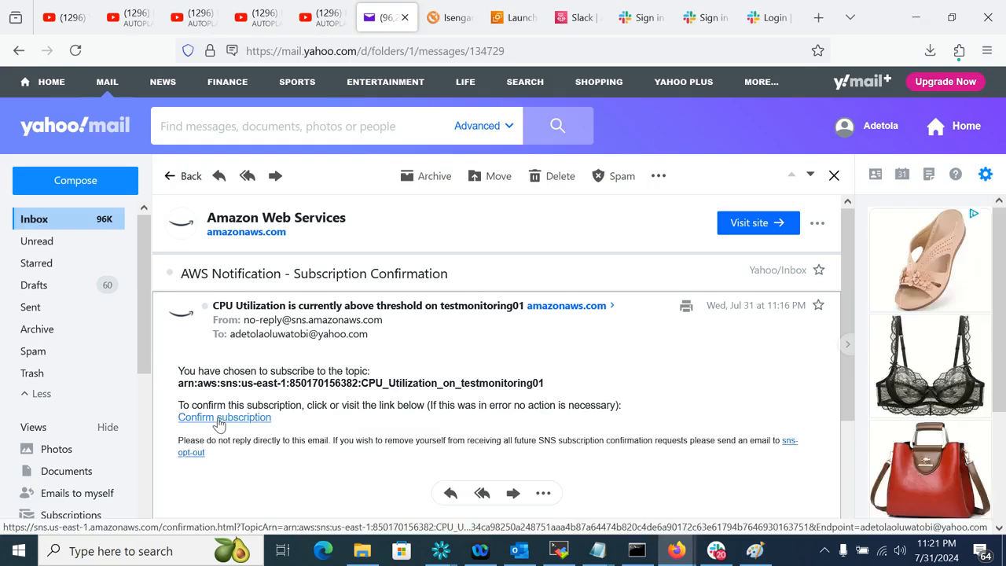
left_click(224, 417)
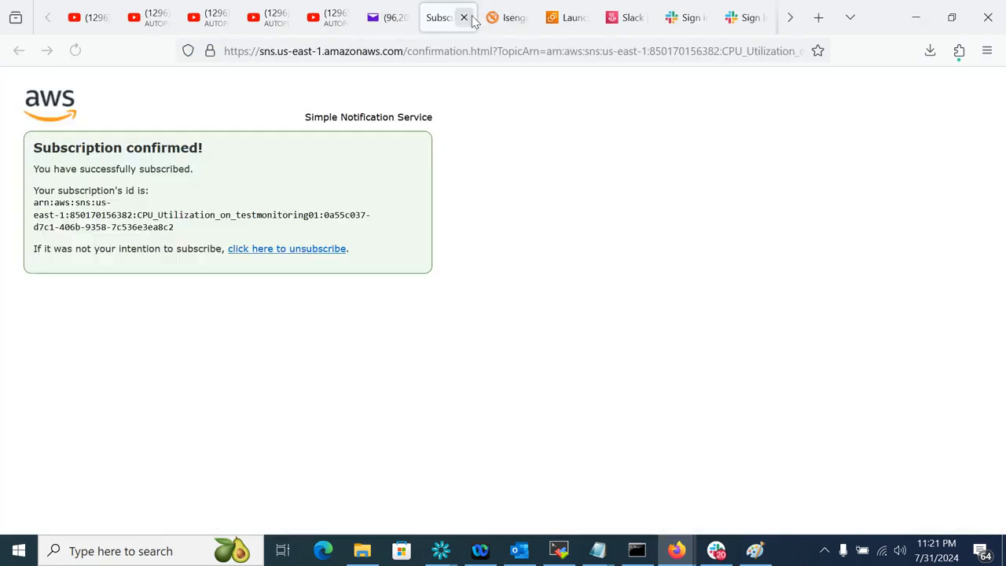
left_click(464, 17)
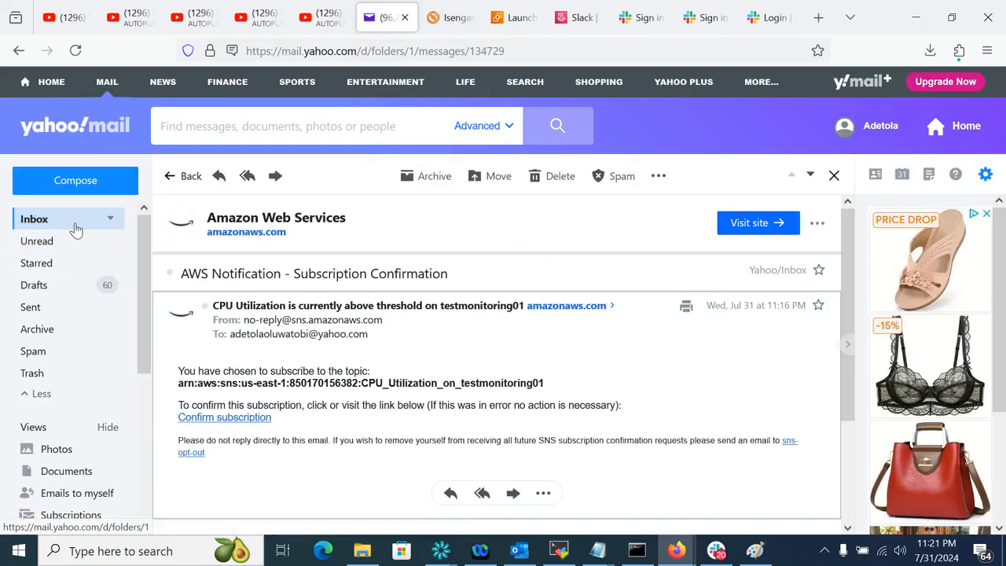
left_click(31, 219)
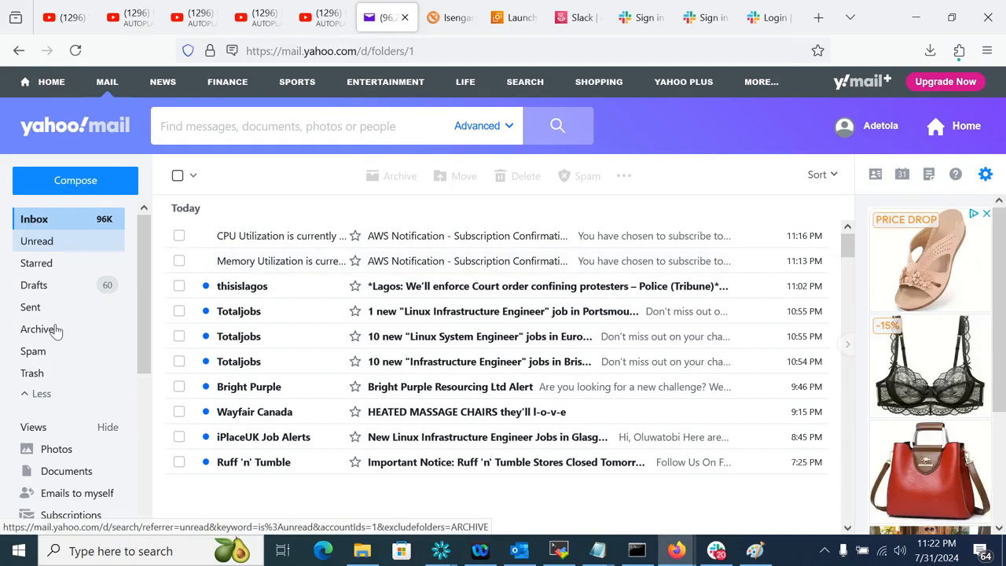
- Find Slack's confirmation code email, read the code, and return to Slack's code page
left_click(46, 356)
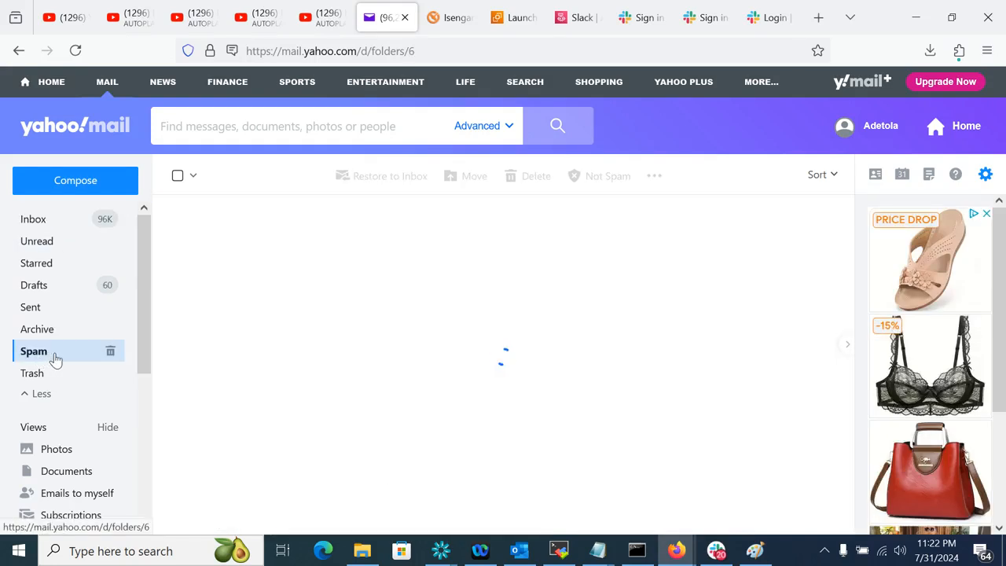
left_click(32, 222)
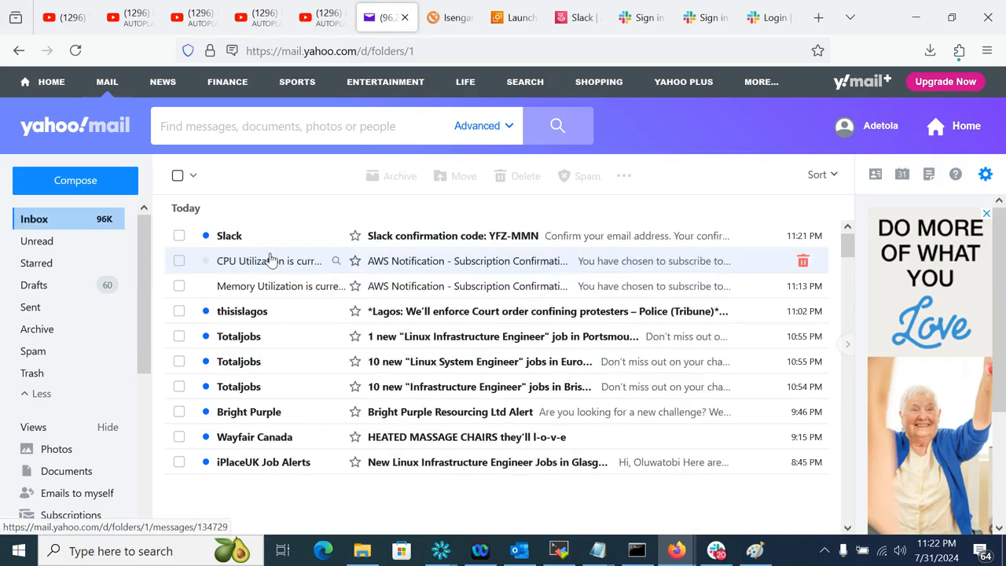
left_click(487, 236)
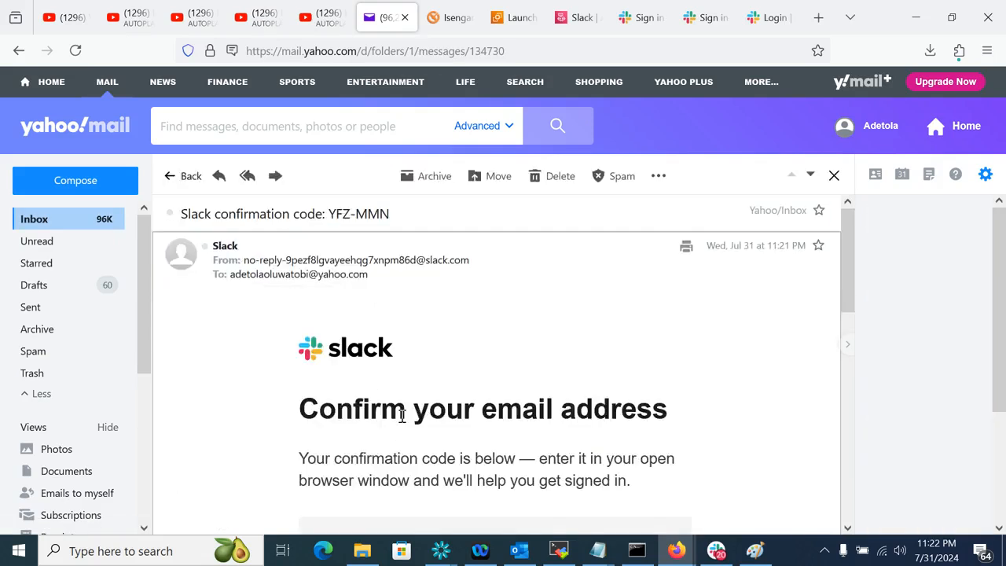
scroll(404, 414, "down", 5)
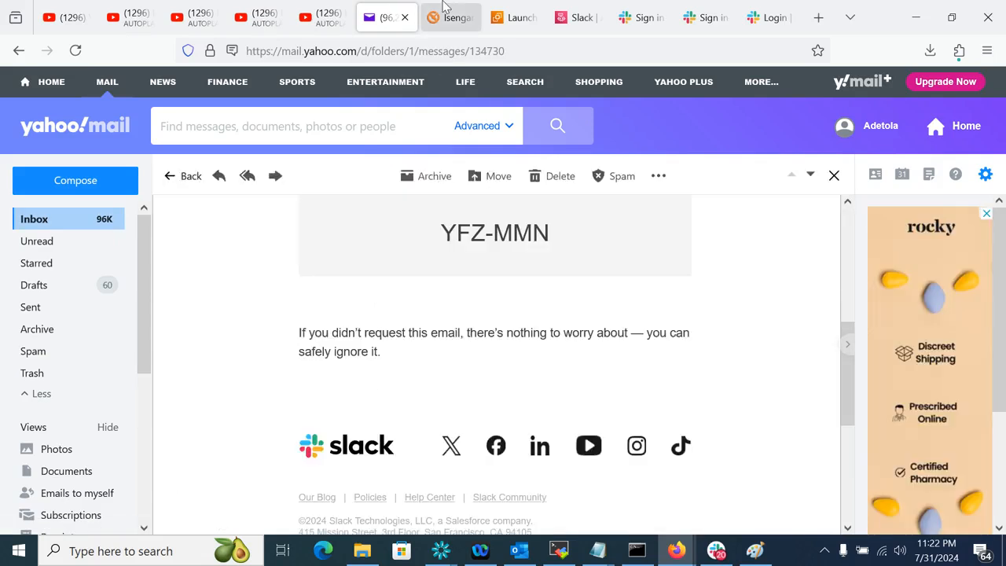
left_click(757, 7)
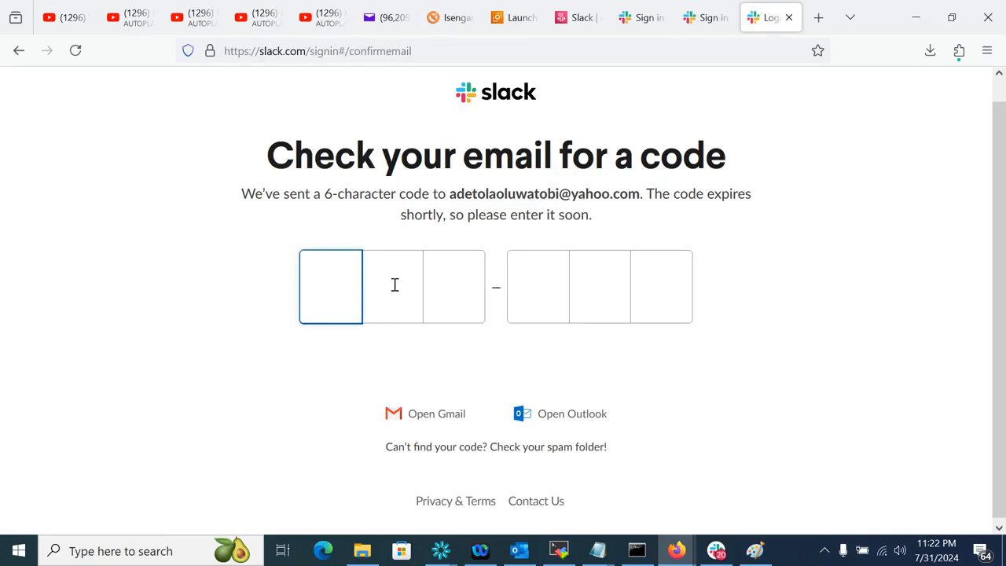
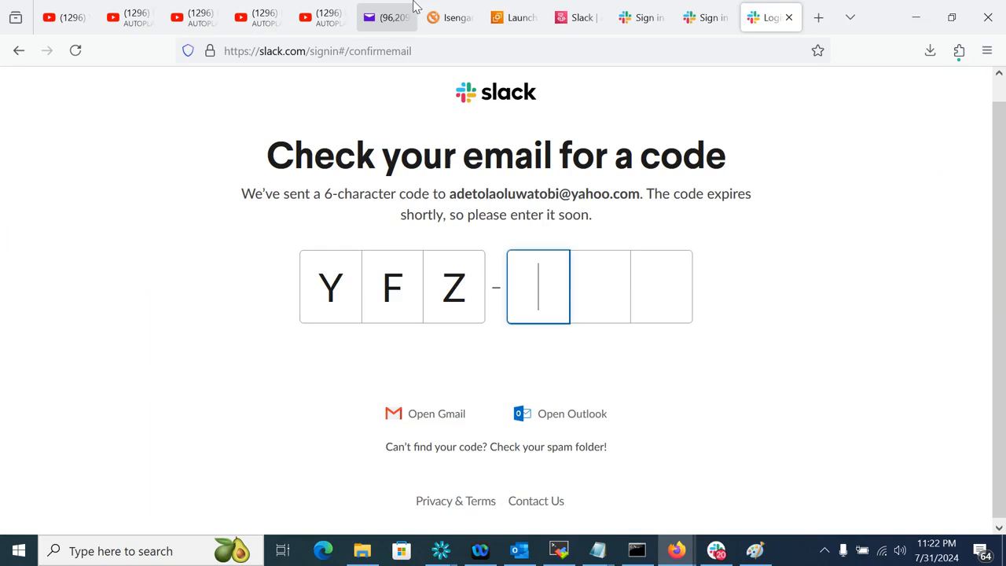
- Enter the six-character emailed confirmation code into Slack's code boxes
left_click(408, 8)
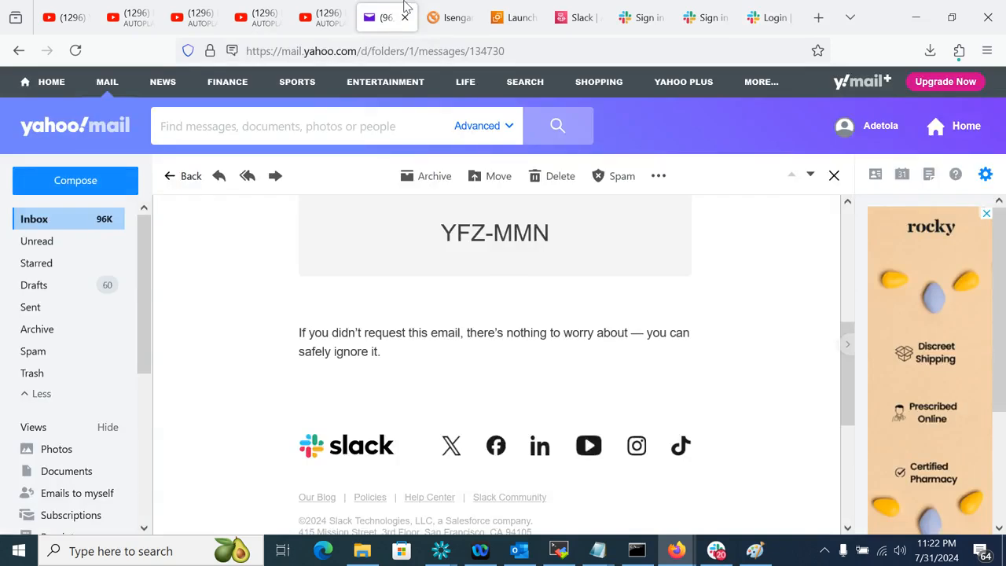
left_click(754, 11)
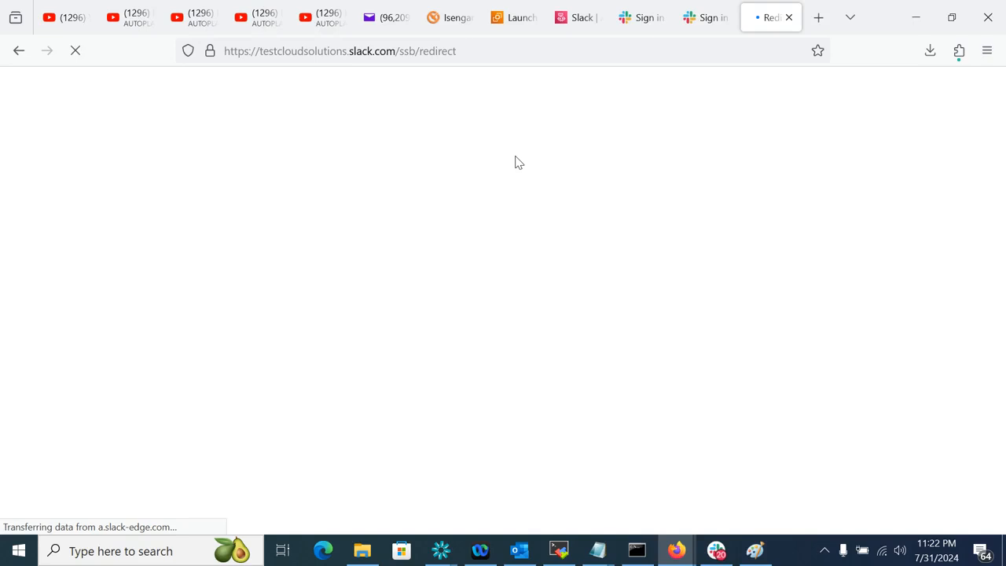
- Close both leftover sign-in pages and decline opening the desktop Slack app
left_click(664, 12)
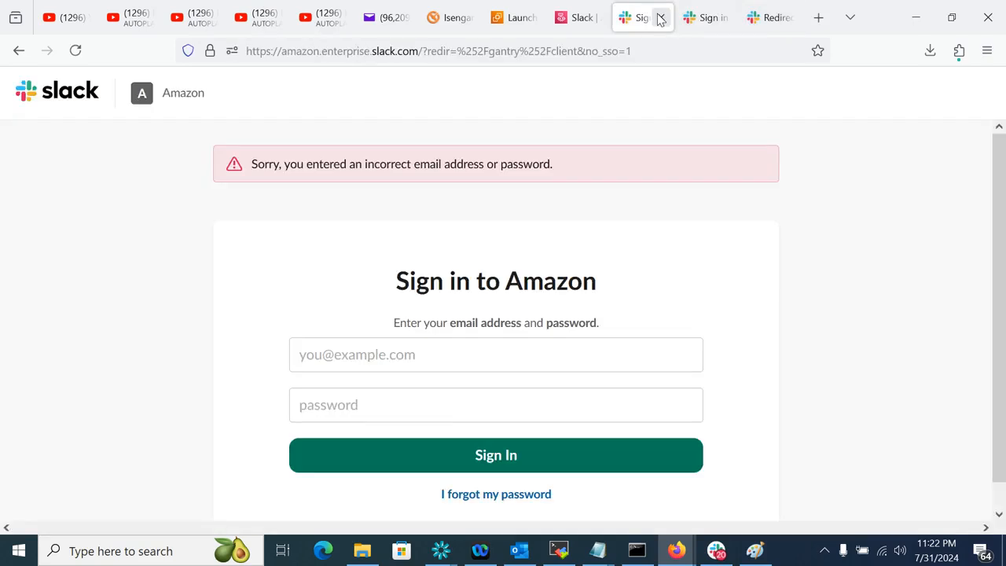
left_click(661, 18)
left_click(662, 17)
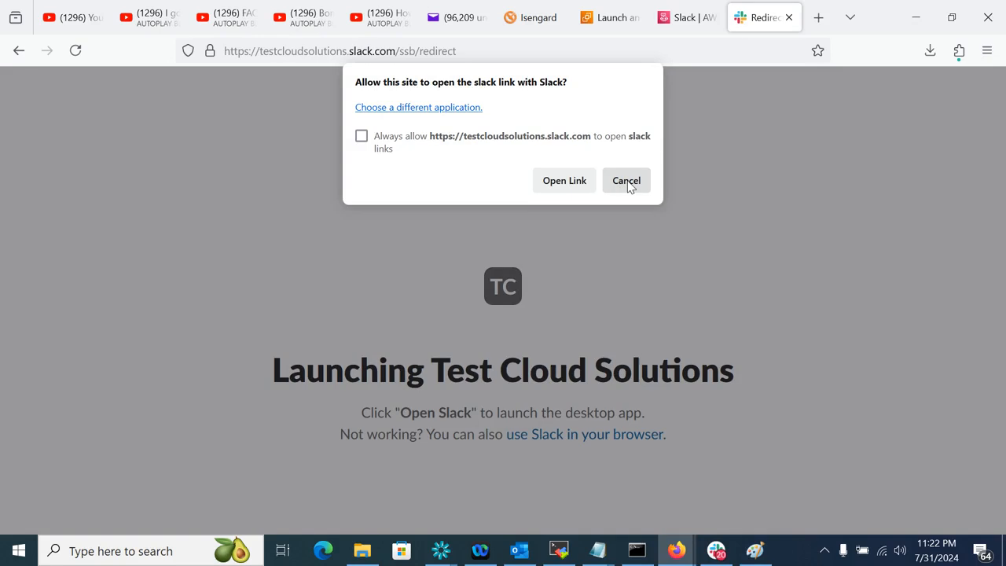
left_click(627, 182)
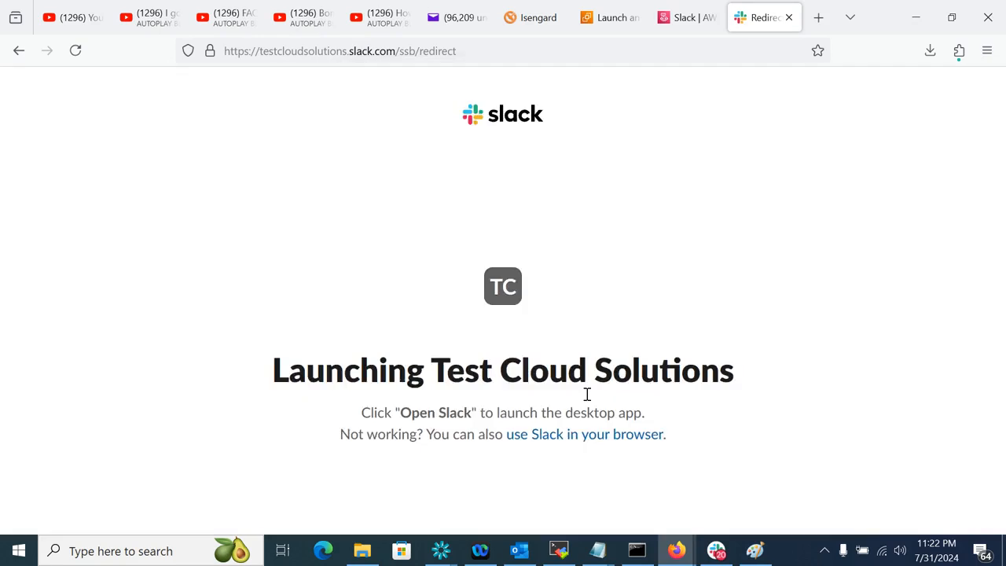
- Open Test Cloud Solutions in the browser and scroll through the #test-incident-manager Incident Manager alerts
left_click(568, 439)
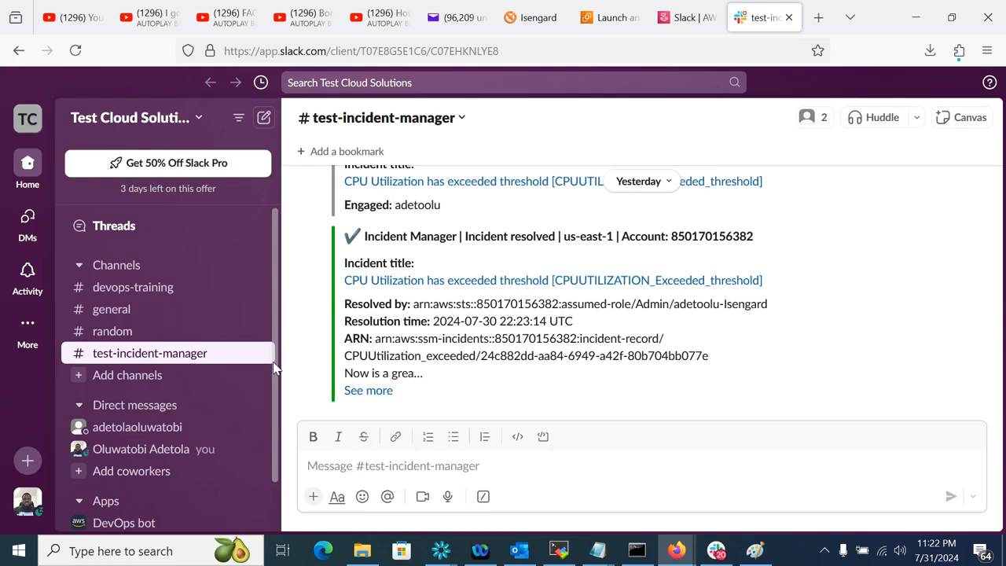
scroll(571, 330, "up", 5)
scroll(572, 325, "up", 10)
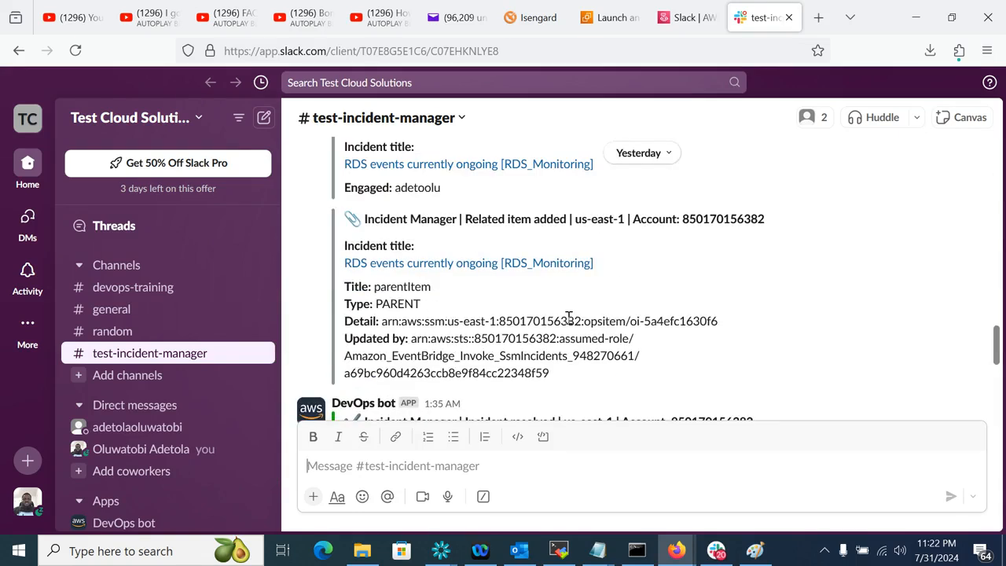
scroll(493, 252, "down", 10)
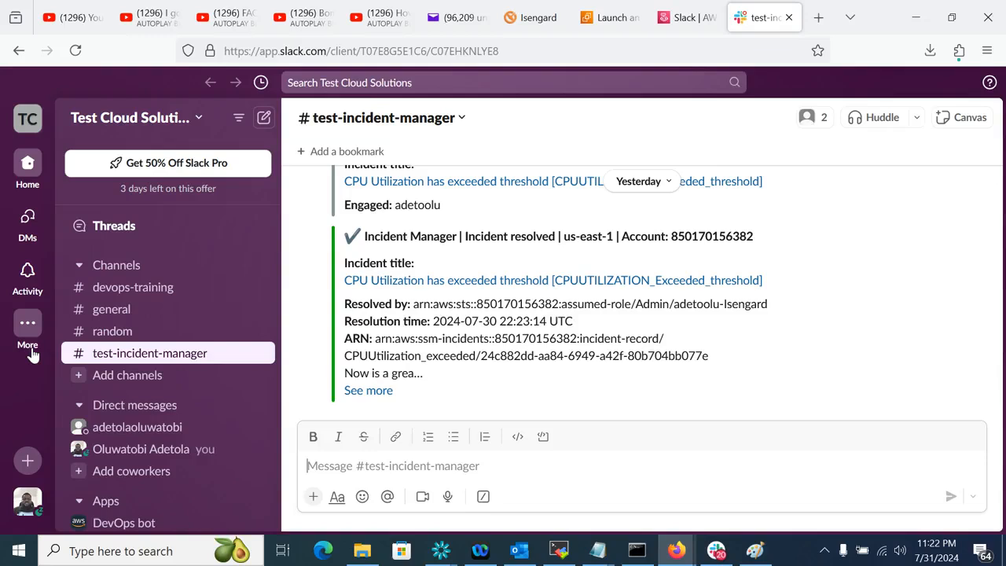
- Start a new channel and name it linux-engineers
left_click(24, 463)
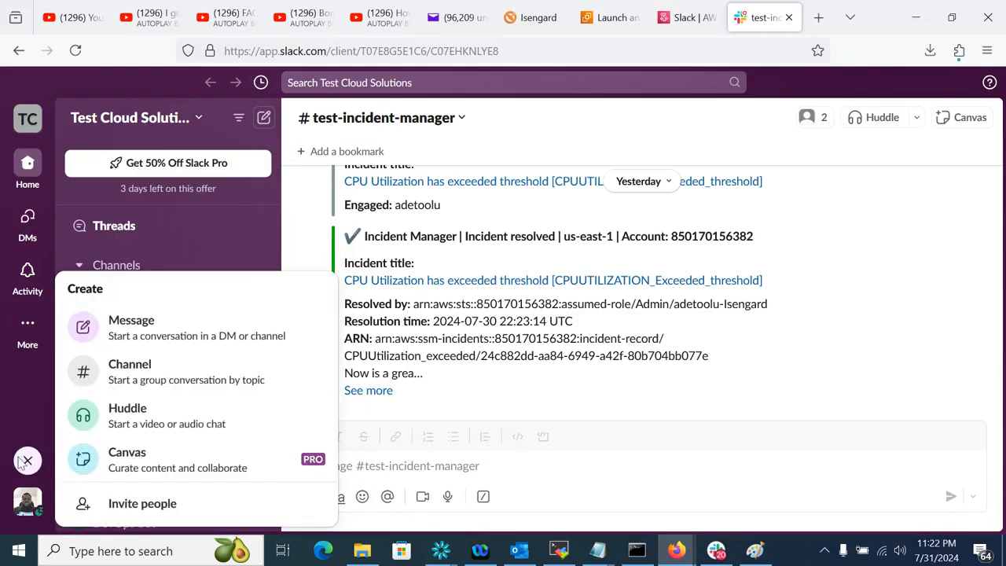
left_click(139, 387)
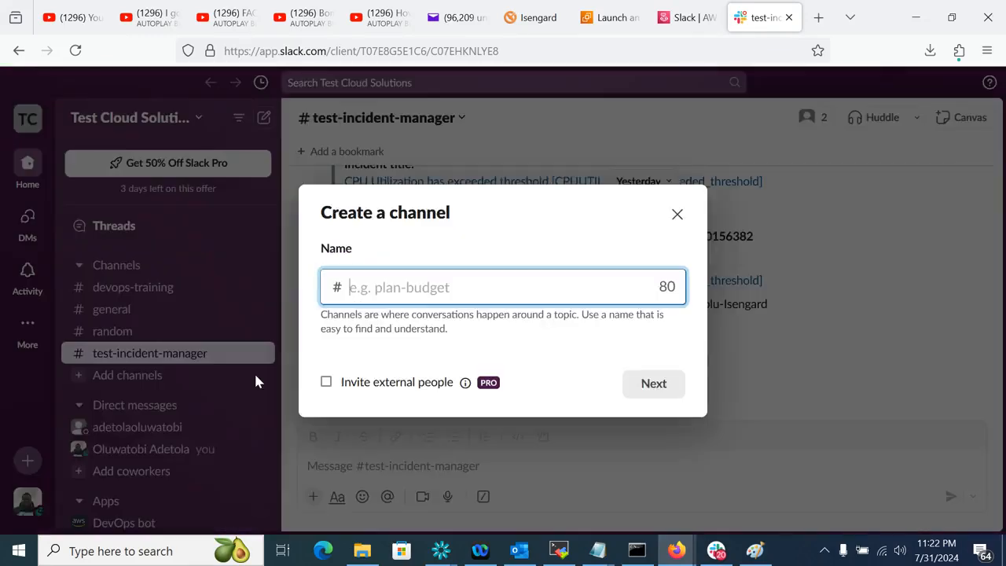
left_click(446, 286)
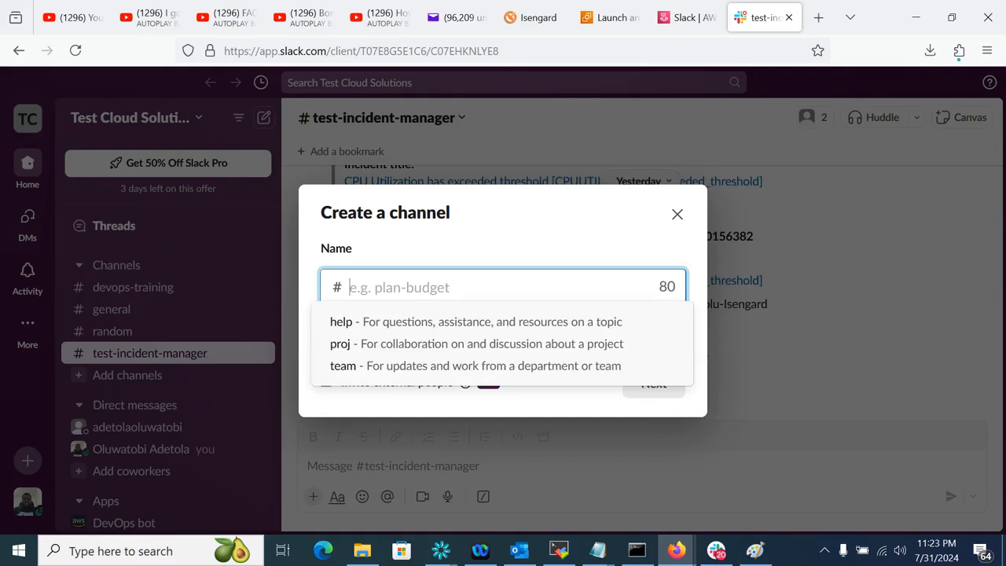
type("l")
key("BackSpace")
type("l")
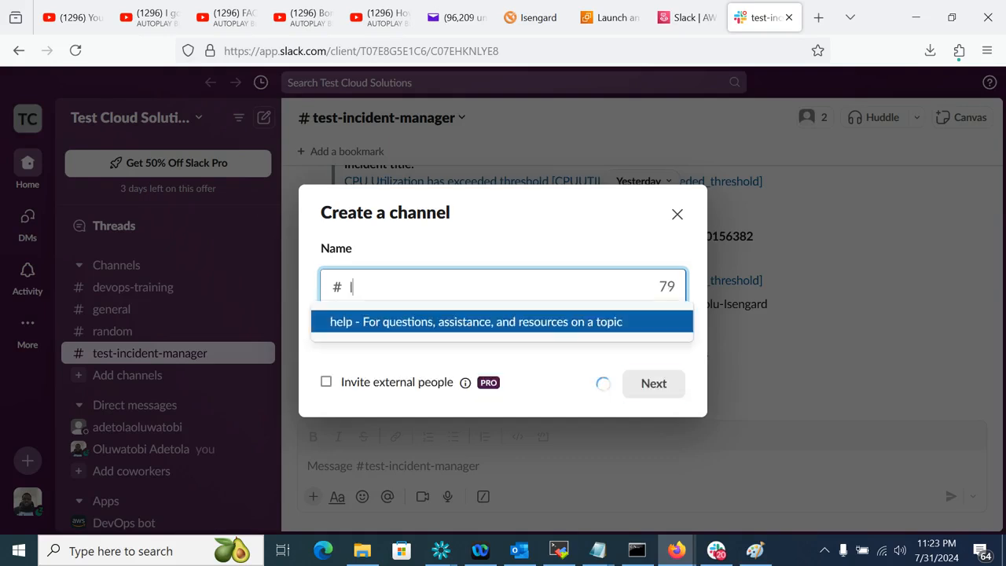
type("in")
key("BackSpace")
key("BackSpace")
key("BackSpace")
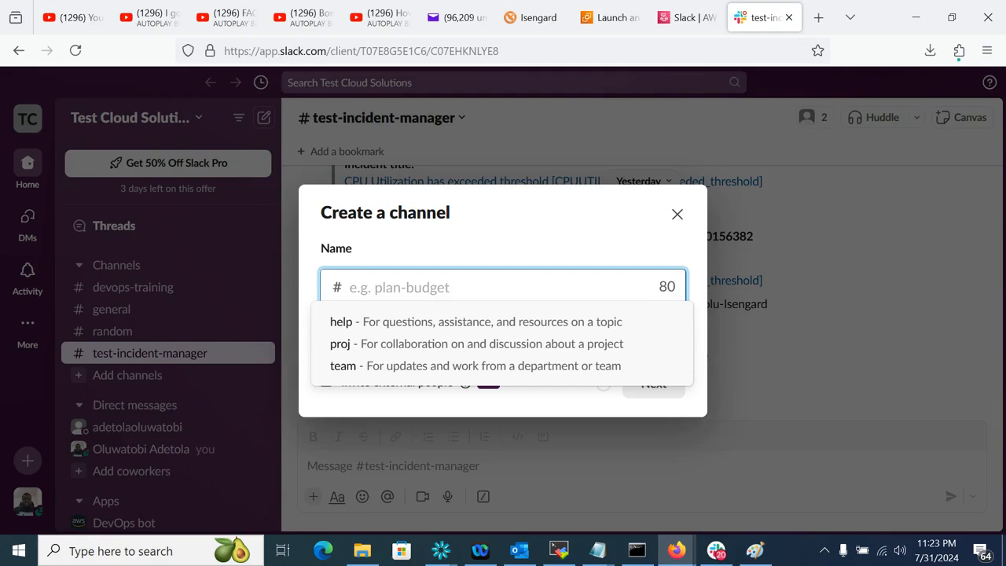
type("ll")
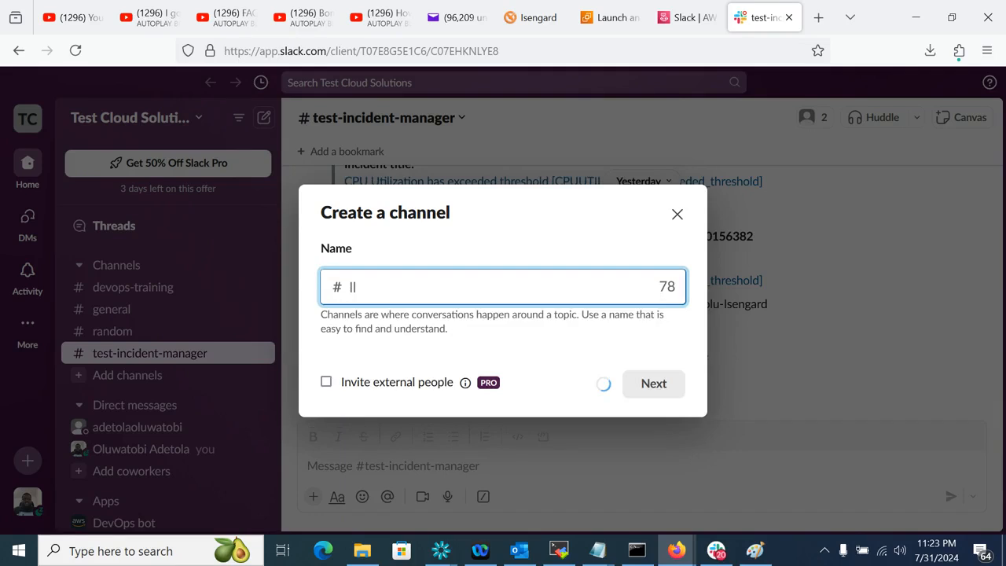
key("BackSpace")
key("BackSpace")
type("li")
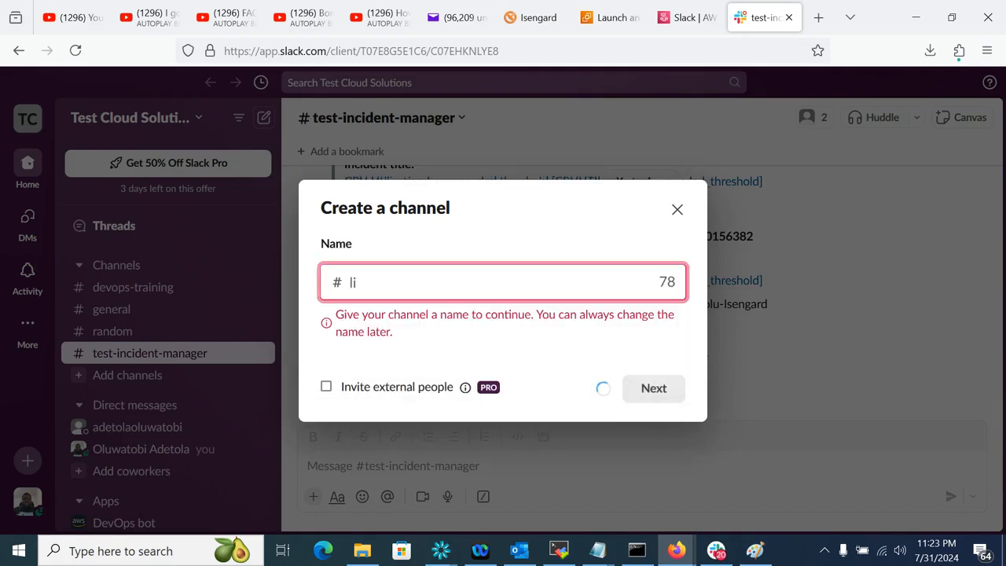
key("BackSpace")
key("BackSpace")
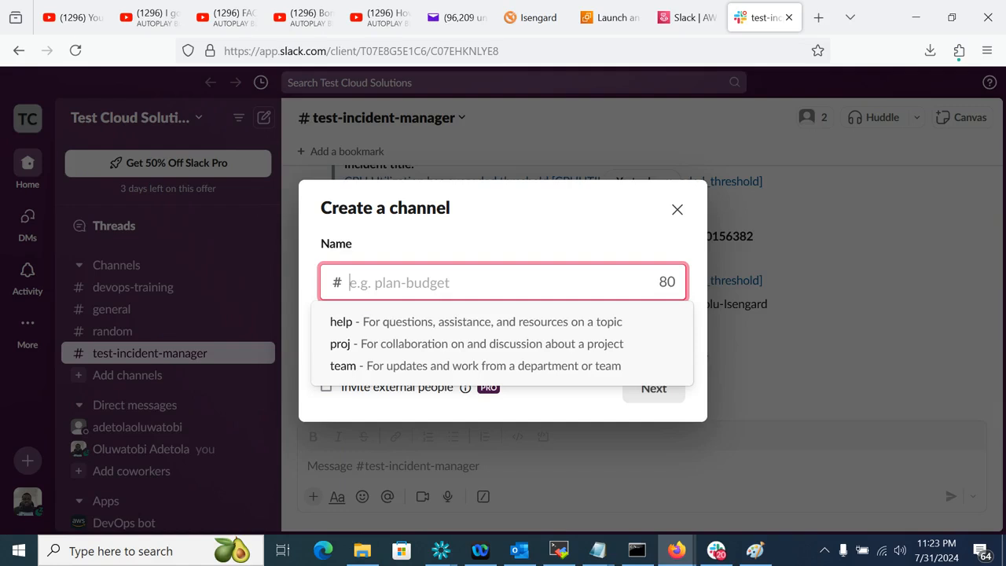
type("linux")
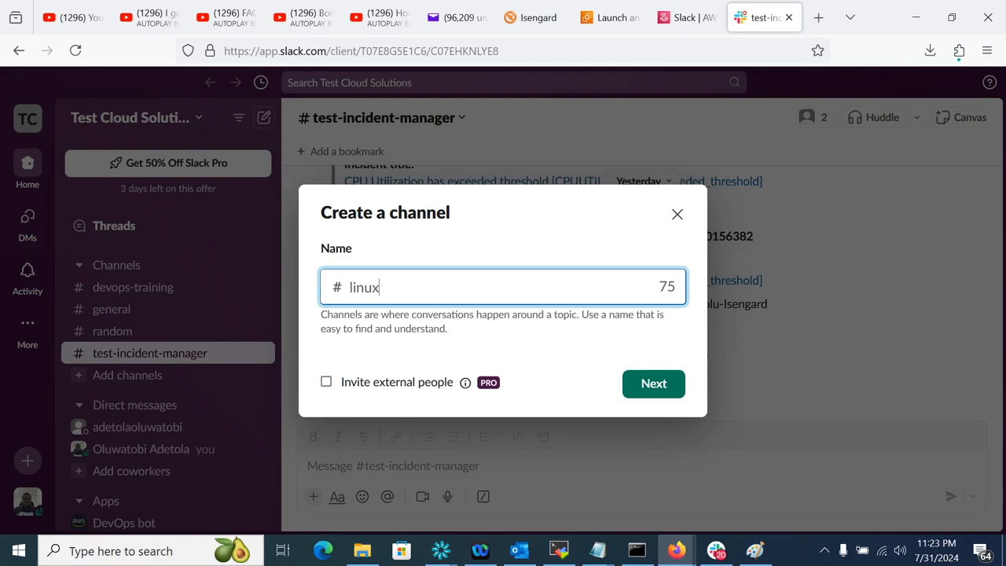
type("e")
key("BackSpace")
type("engi")
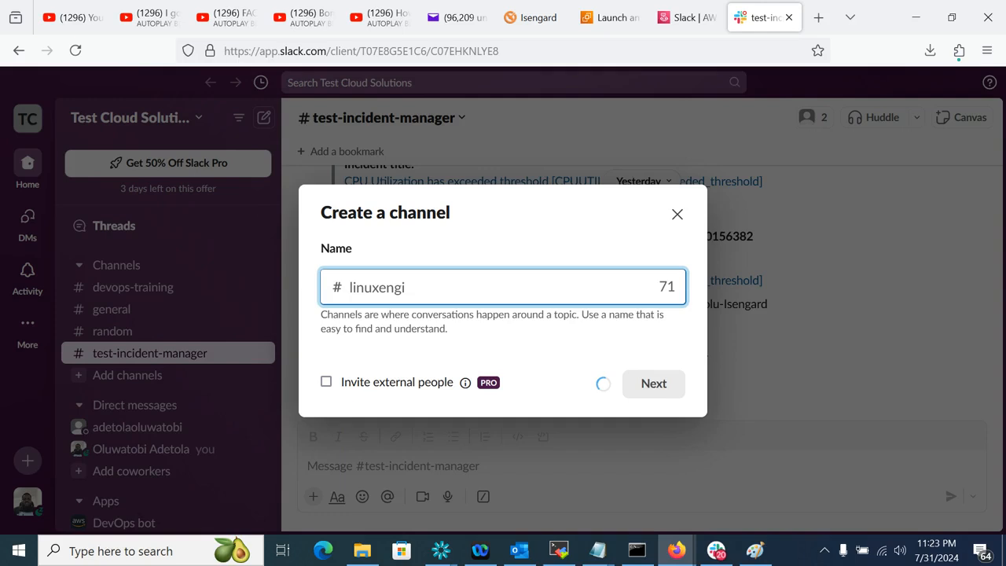
key("BackSpace")
key("BackSpace")
key("BackSpace")
key("BackSpace")
type("-engineers")
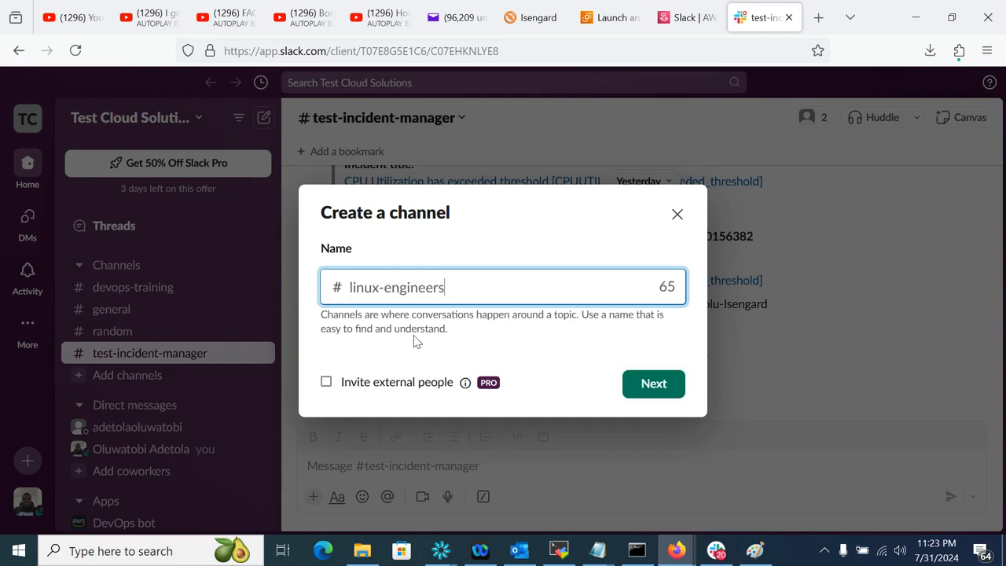
- Keep the channel public, create it, and add all Test Cloud Solutions members
left_click(670, 387)
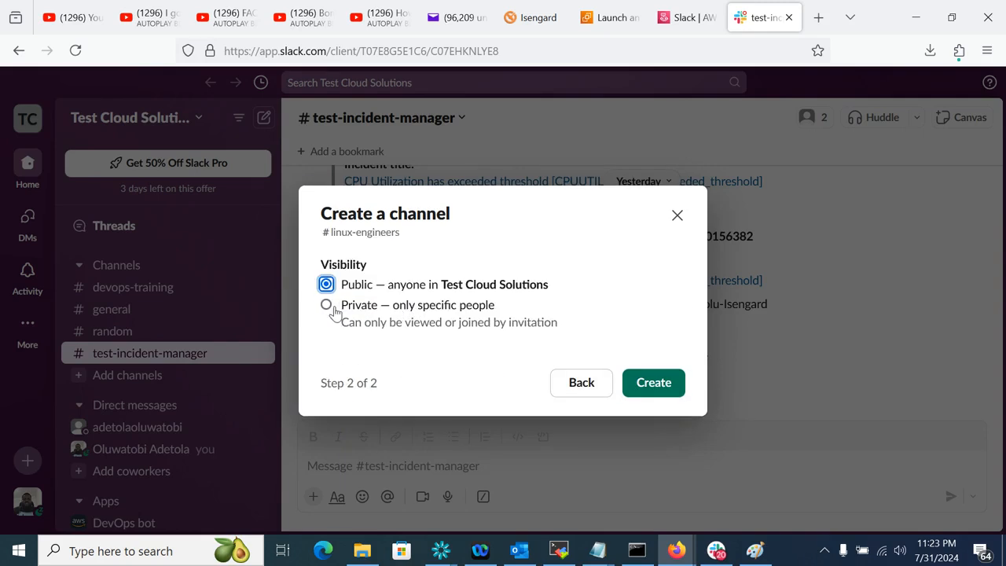
left_click(334, 310)
left_click(343, 287)
left_click(648, 382)
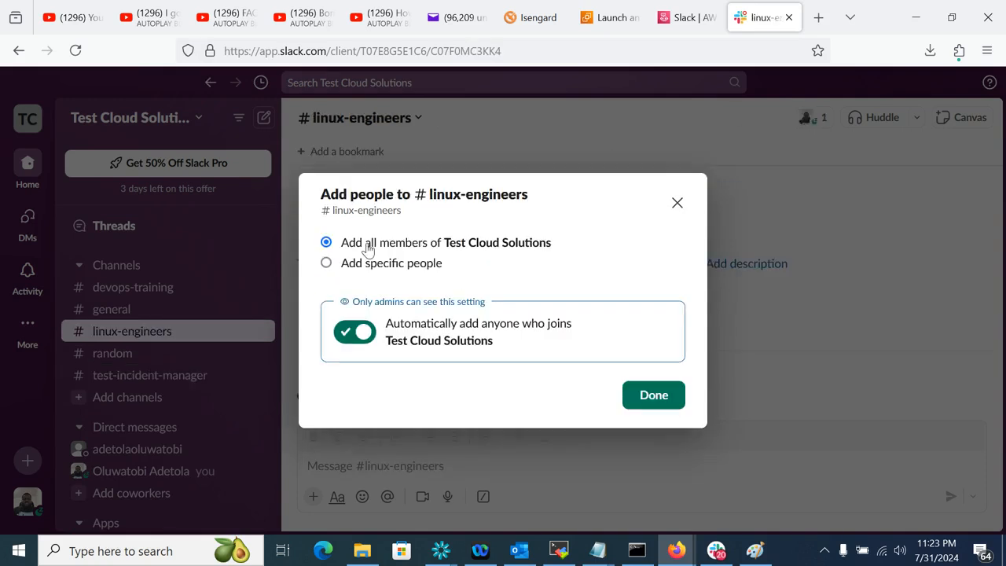
left_click(649, 400)
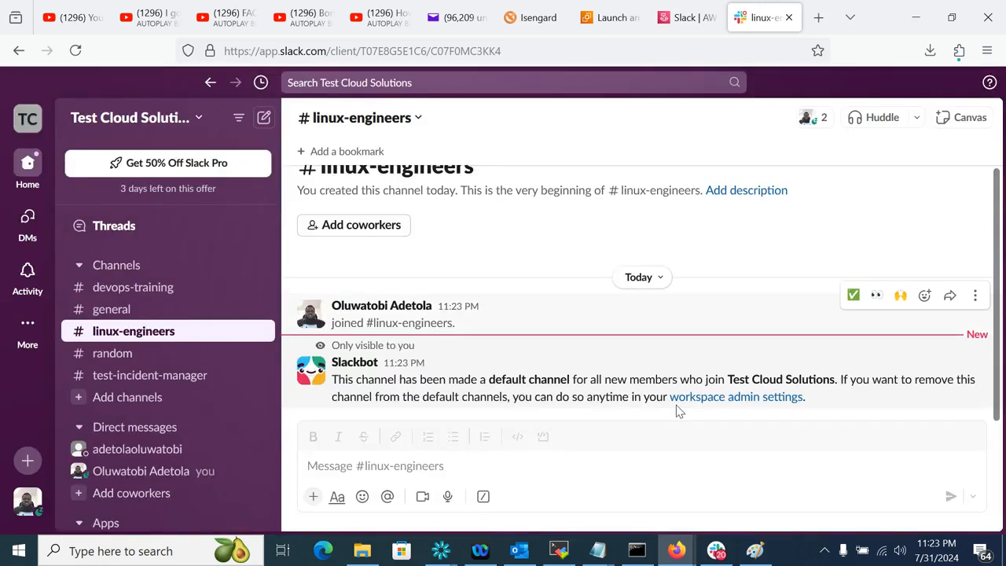
scroll(503, 253, "up", 1)
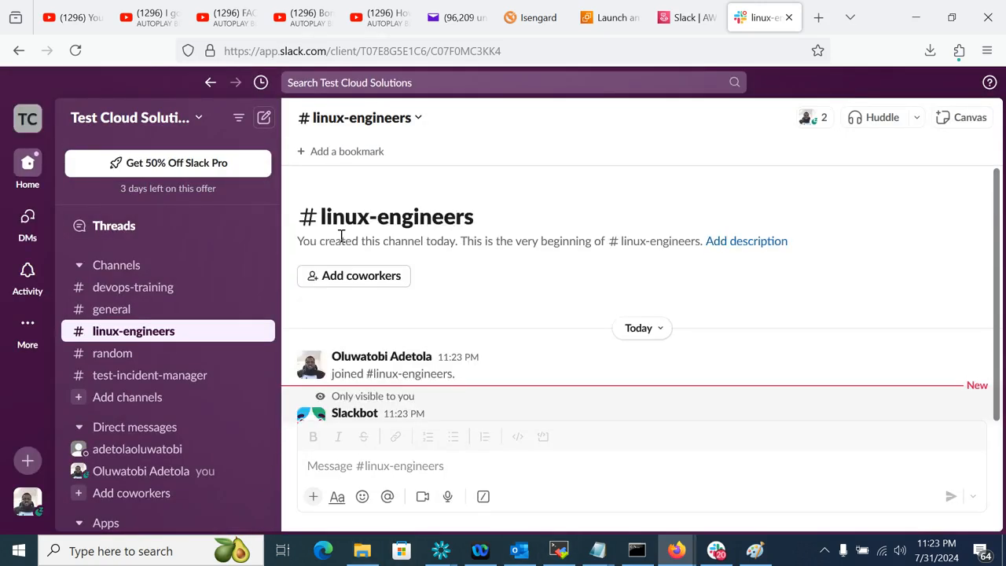
left_click(31, 119)
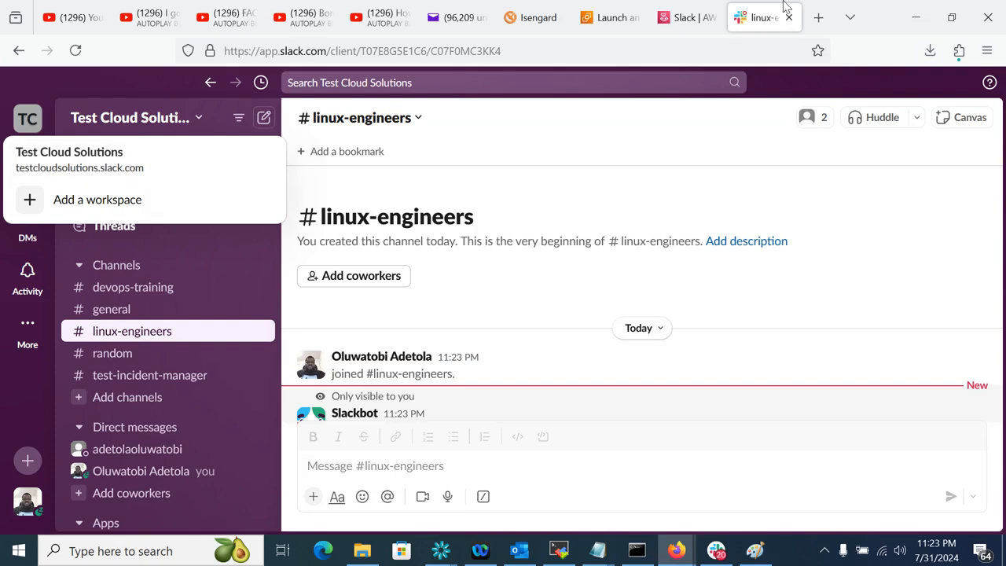
- In AWS Chatbot, configure a new client and list the Amazon Chime, Microsoft Teams and Slack types
left_click(666, 9)
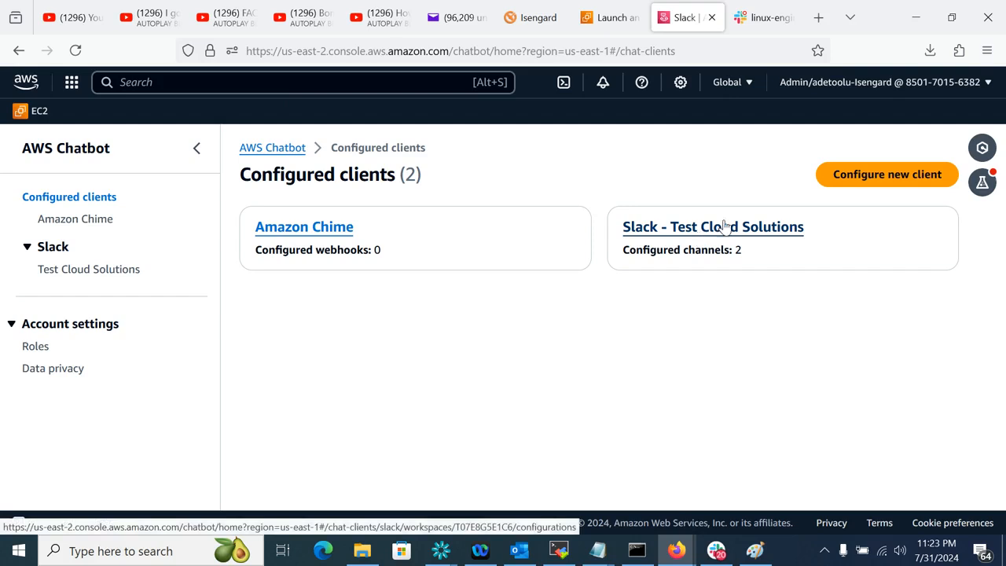
left_click(879, 180)
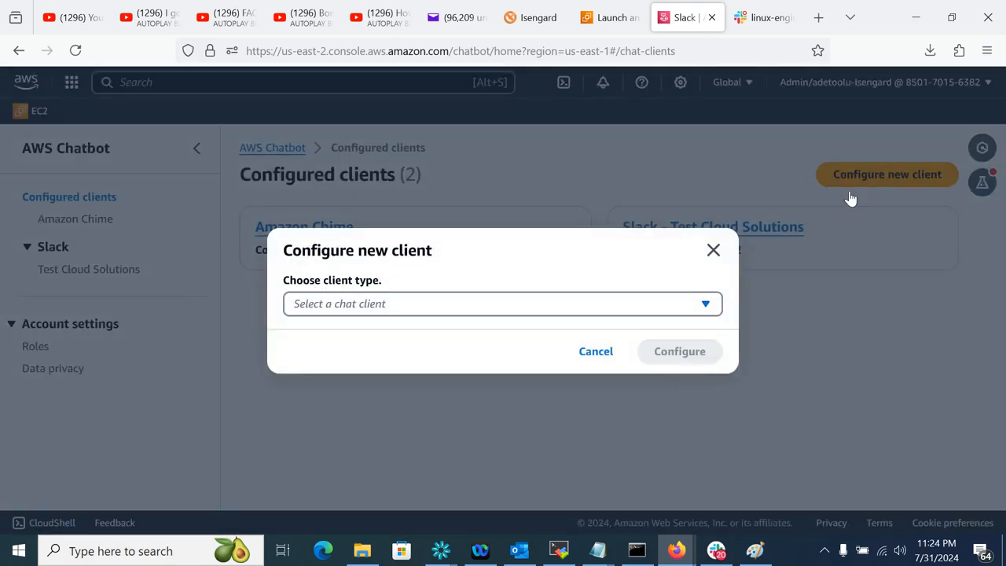
left_click(488, 313)
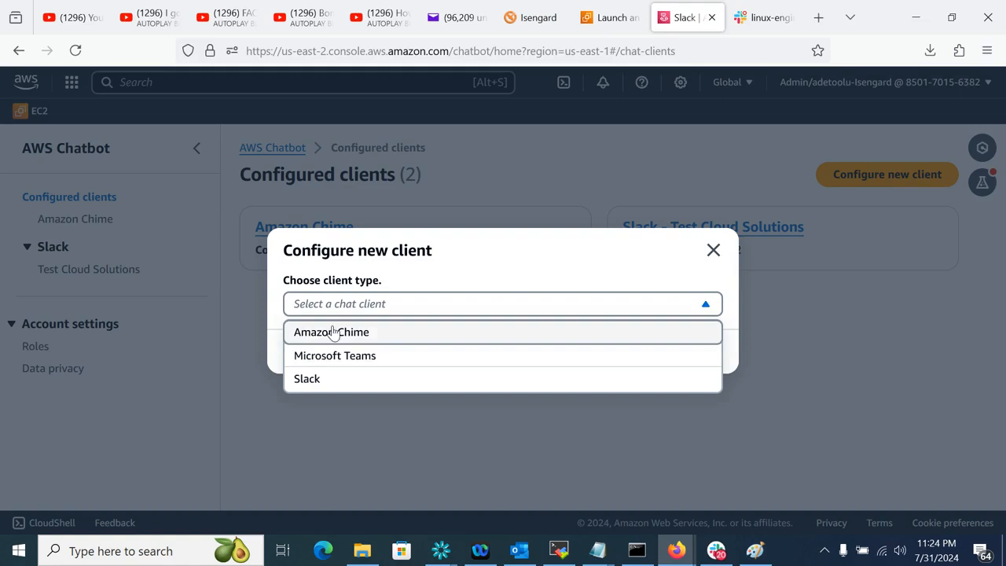
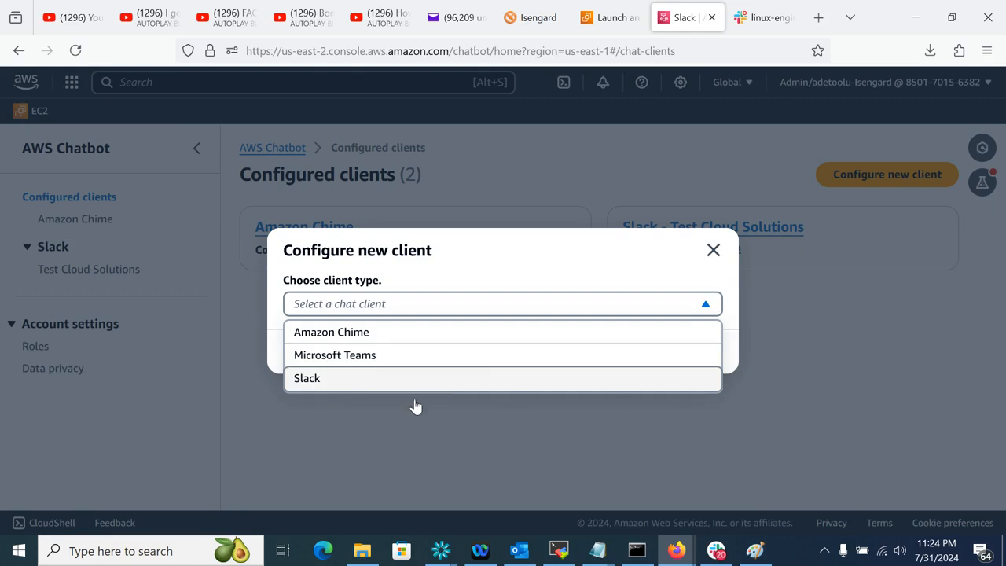
- Choose Slack as the client type and allow AWS Chatbot access to the Test Cloud Solutions workspace
left_click(353, 378)
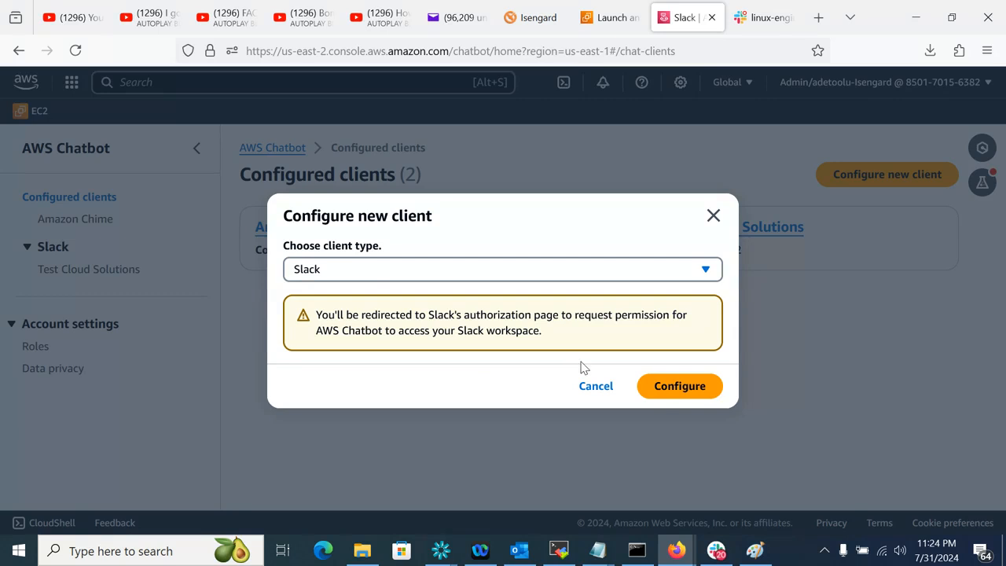
left_click(659, 385)
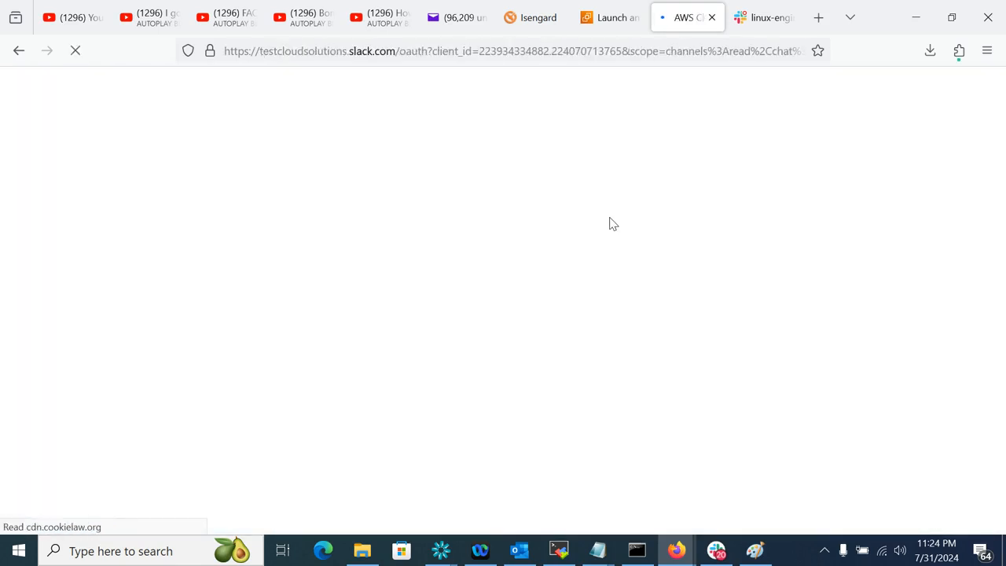
scroll(526, 464, "down", 3)
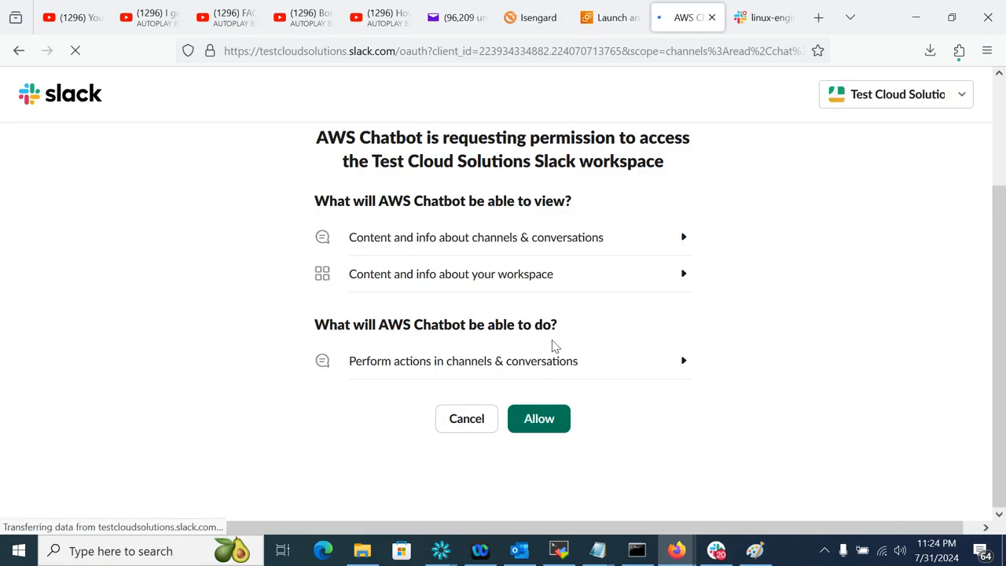
left_click(560, 415)
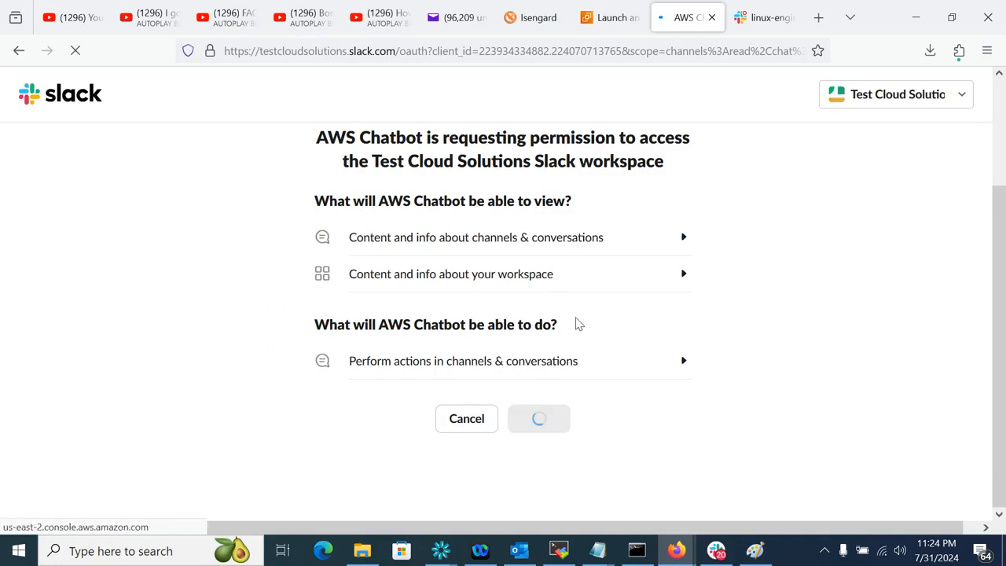
left_click(641, 12)
left_click(666, 11)
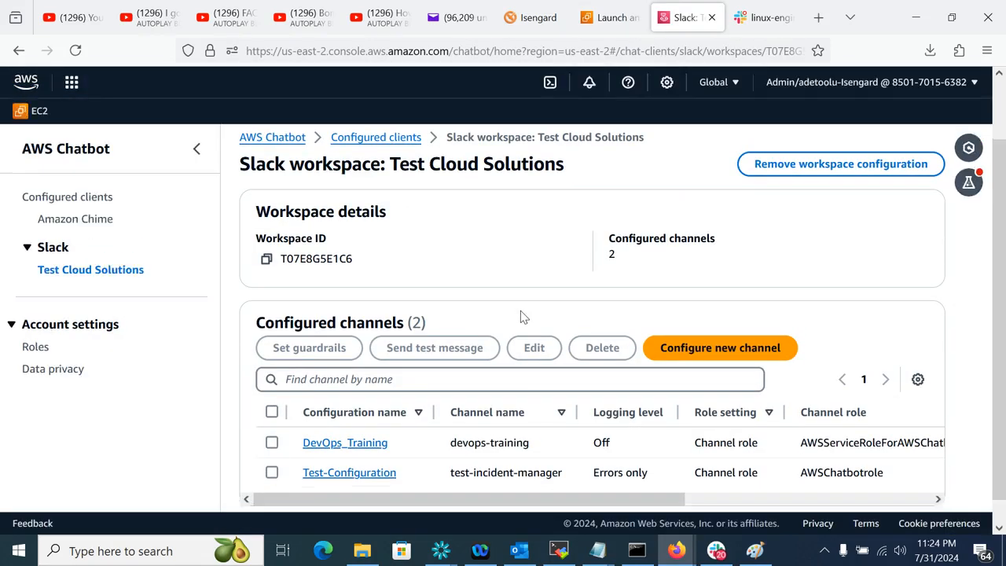
- Open the Slack - Test Cloud Solutions client and begin a new channel configuration
scroll(520, 311, "down", 1)
scroll(400, 213, "up", 2)
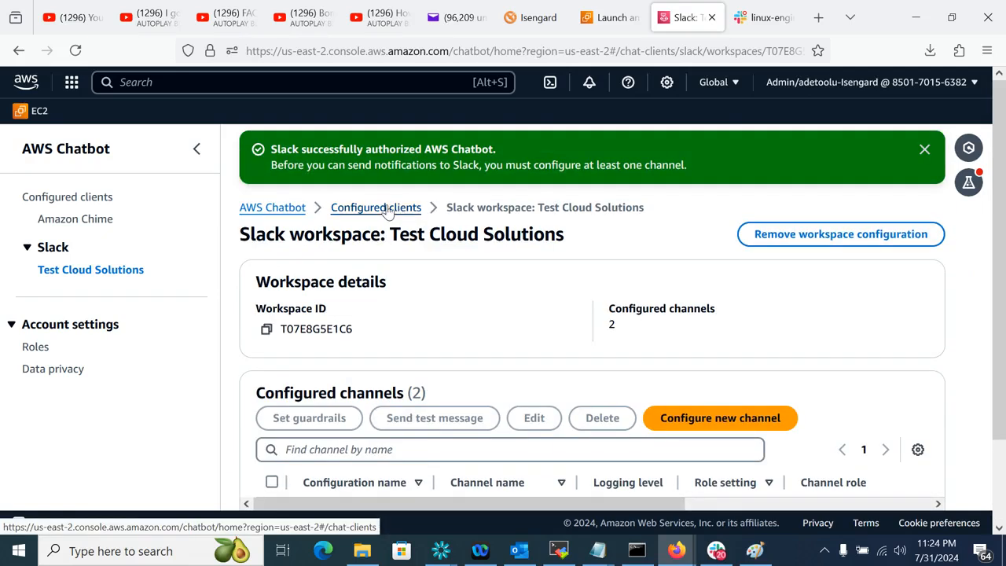
left_click(390, 211)
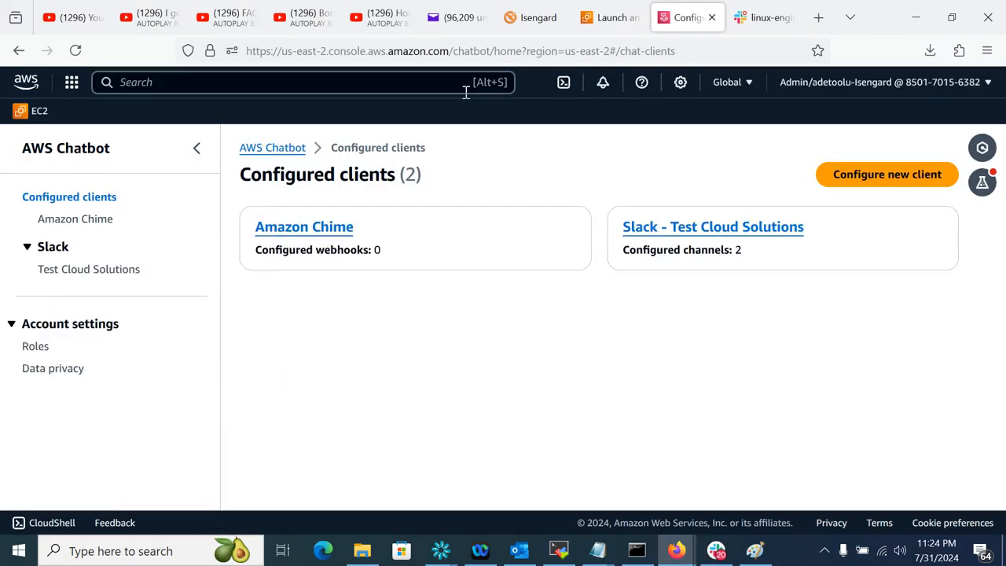
left_click(713, 228)
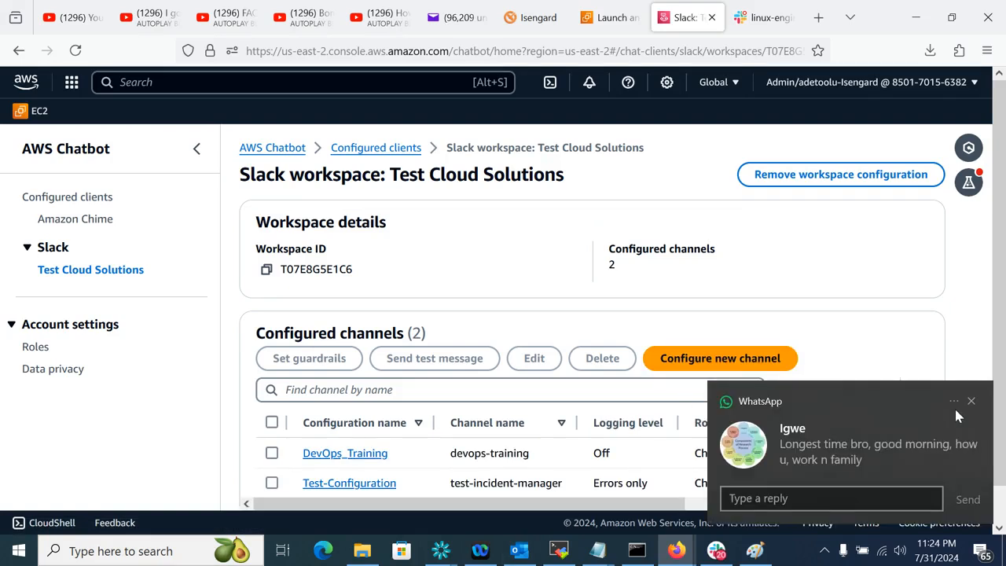
left_click(971, 402)
scroll(458, 402, "down", 2)
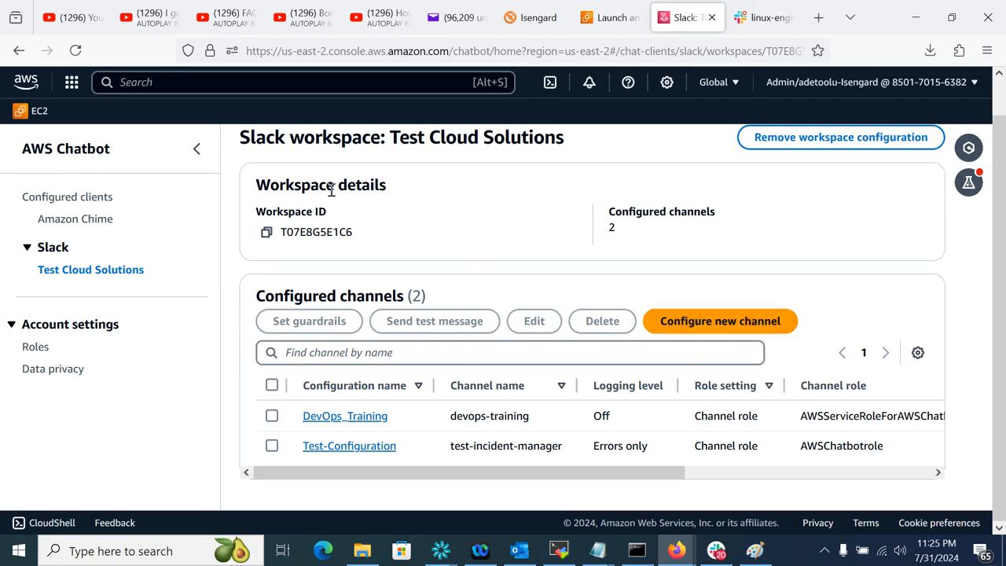
double_click(303, 186)
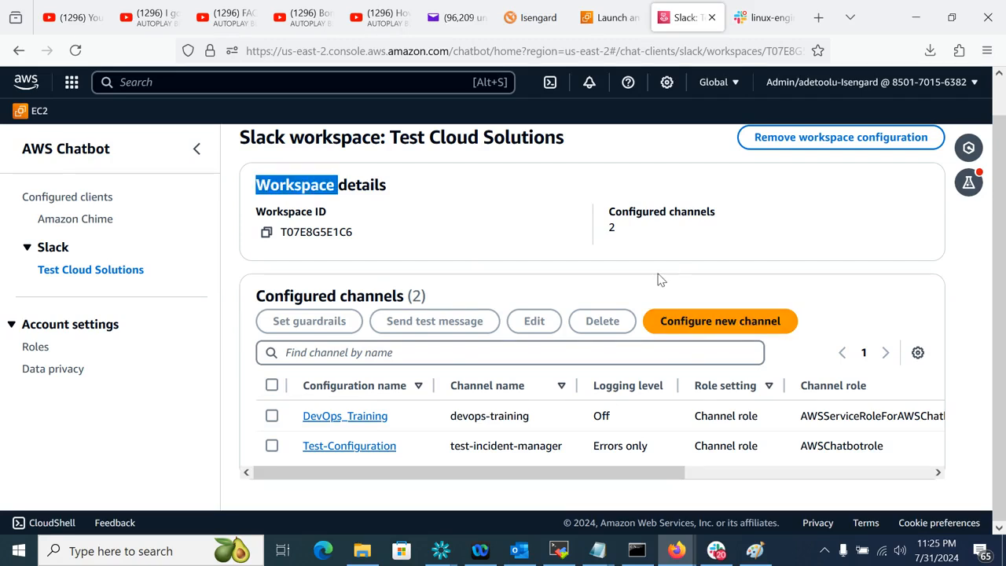
left_click(731, 329)
left_click(158, 251)
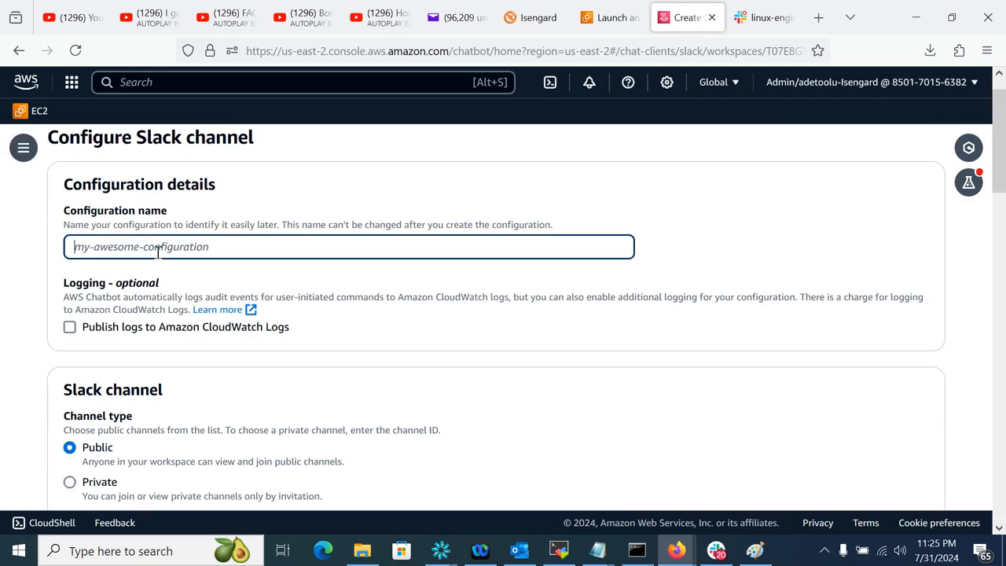
- Name the channel configuration linux-engineers-config
type("my")
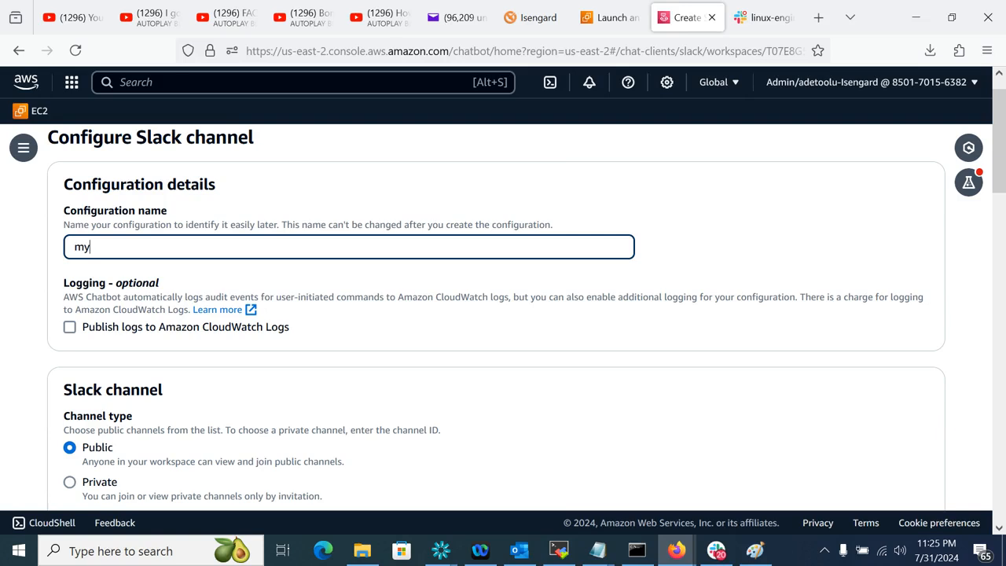
key("BackSpace")
key("BackSpace")
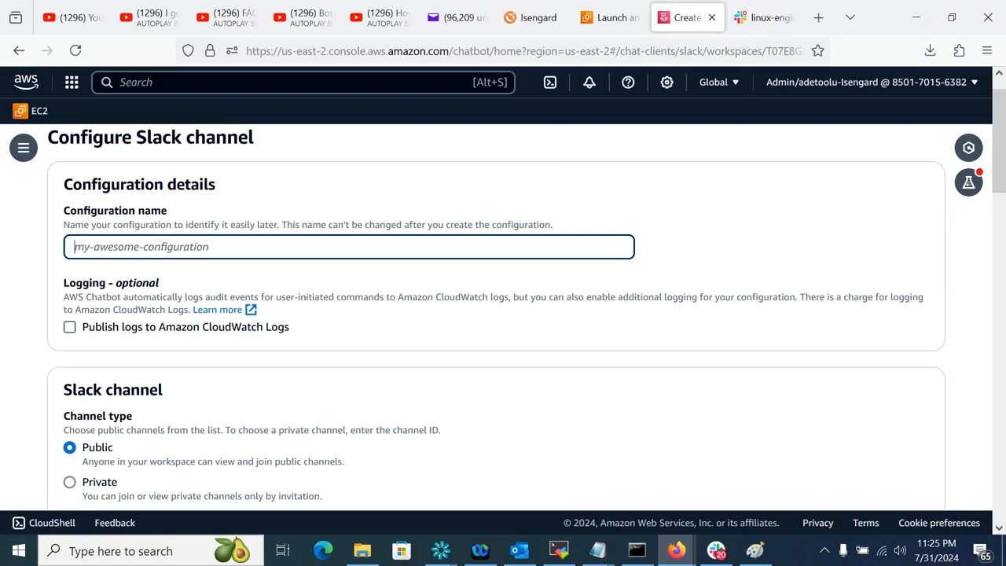
type("linux-engineers")
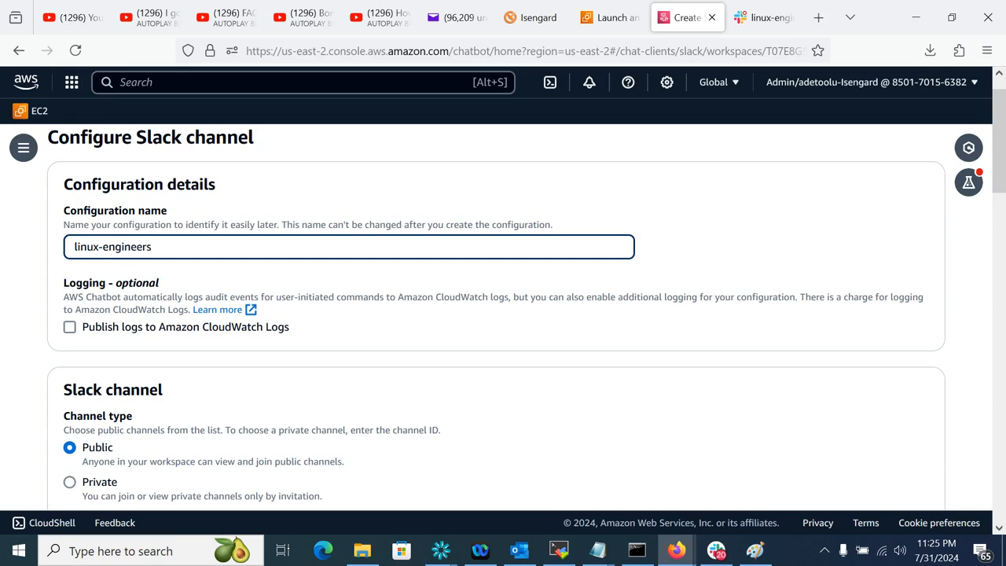
type("nfig")
- Select linux-engineers as the public Slack channel
scroll(97, 337, "down", 2)
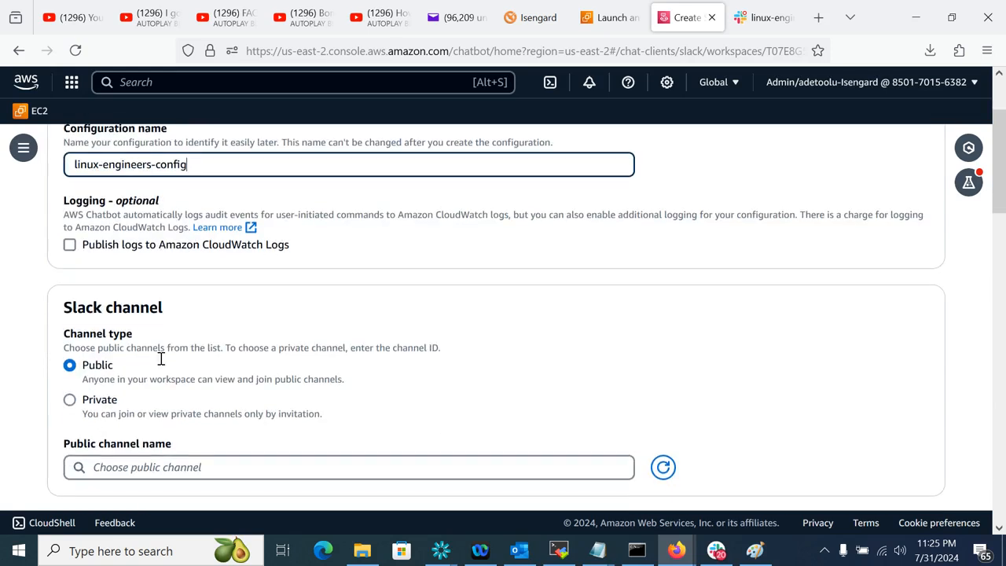
scroll(82, 254, "down", 2)
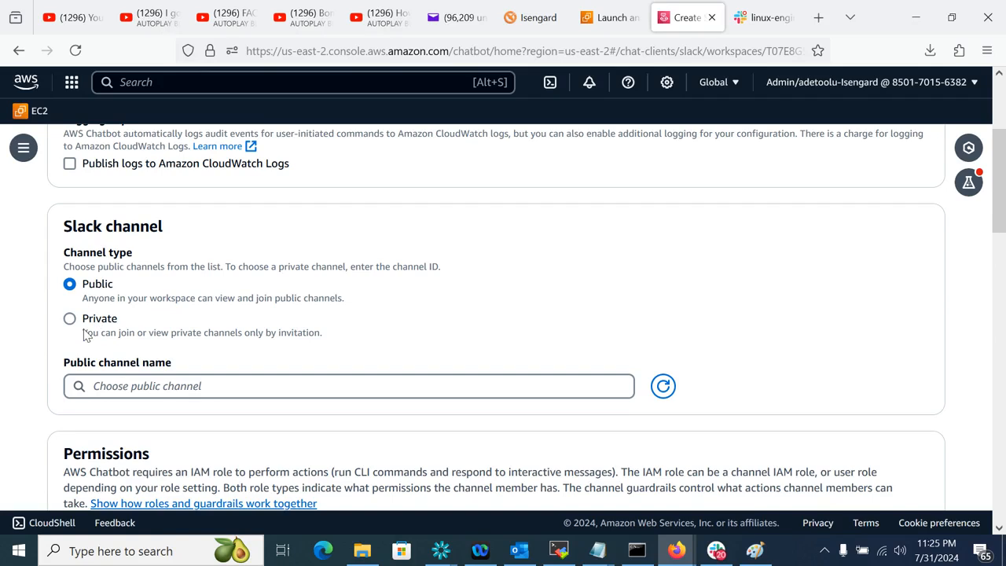
scroll(130, 186, "up", 5)
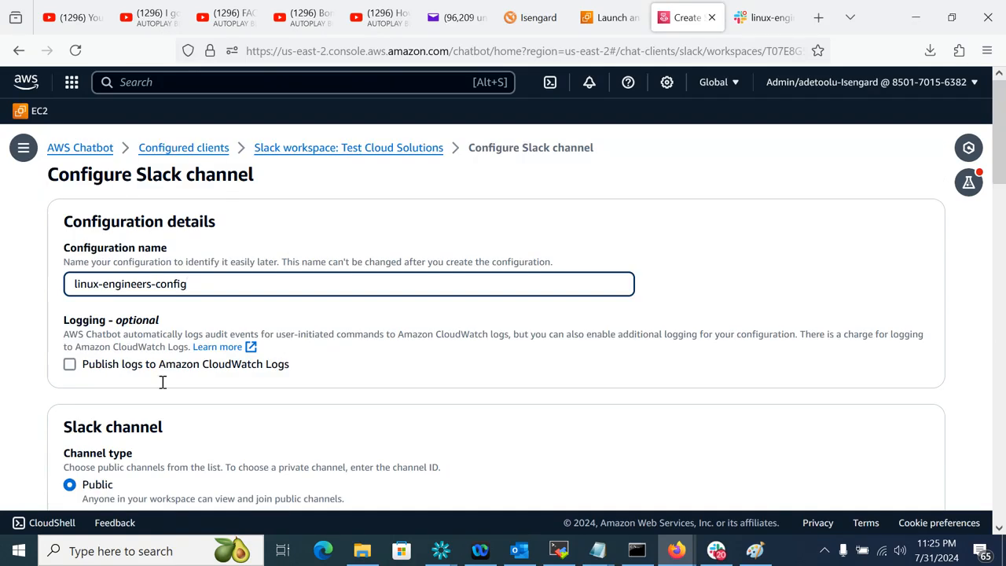
scroll(136, 410, "down", 6)
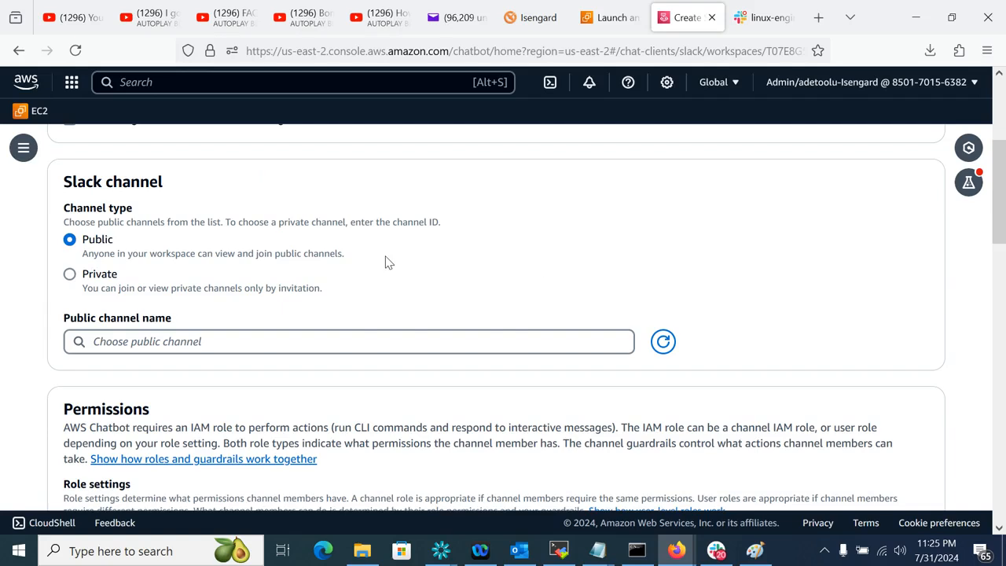
left_click(138, 342)
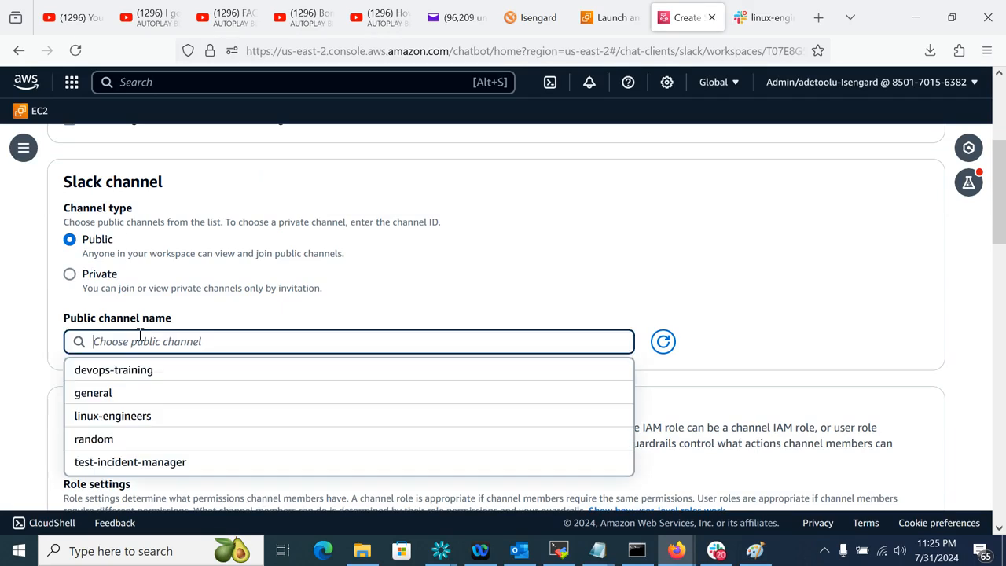
left_click(110, 417)
scroll(267, 397, "down", 4)
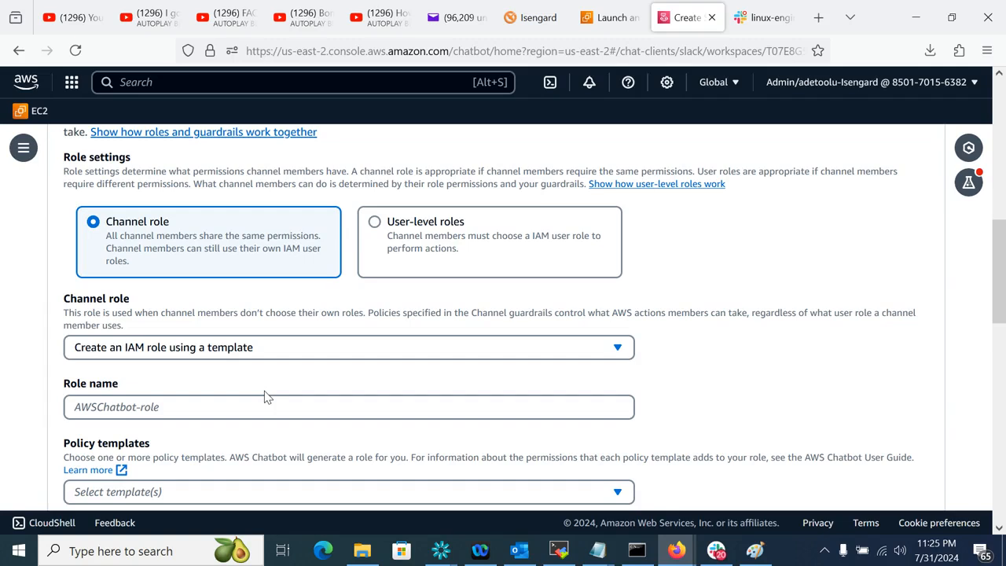
- Assign the existing AWSChatbotrole IAM role as channel role, then view #linux-engineers in Slack
left_click(328, 356)
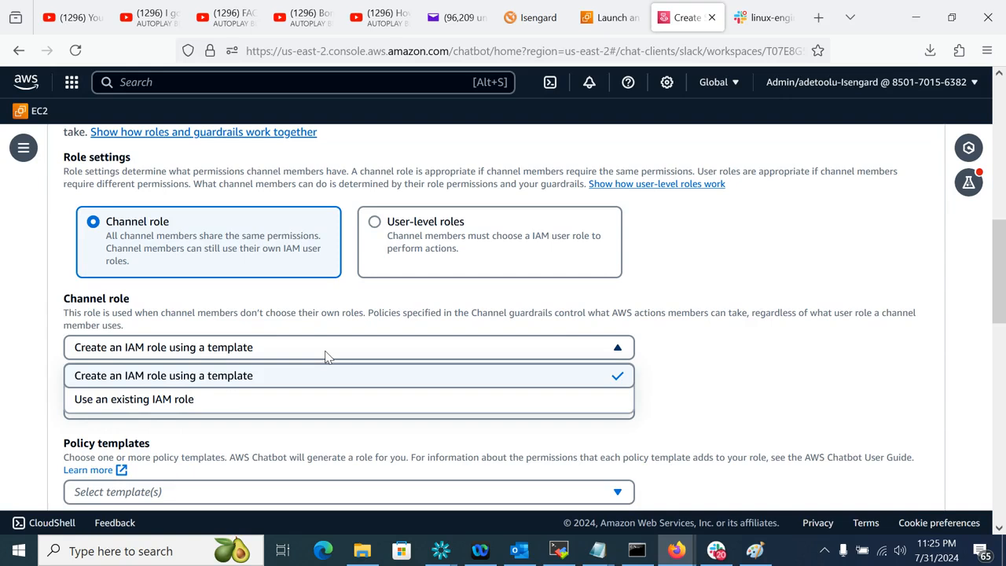
left_click(166, 401)
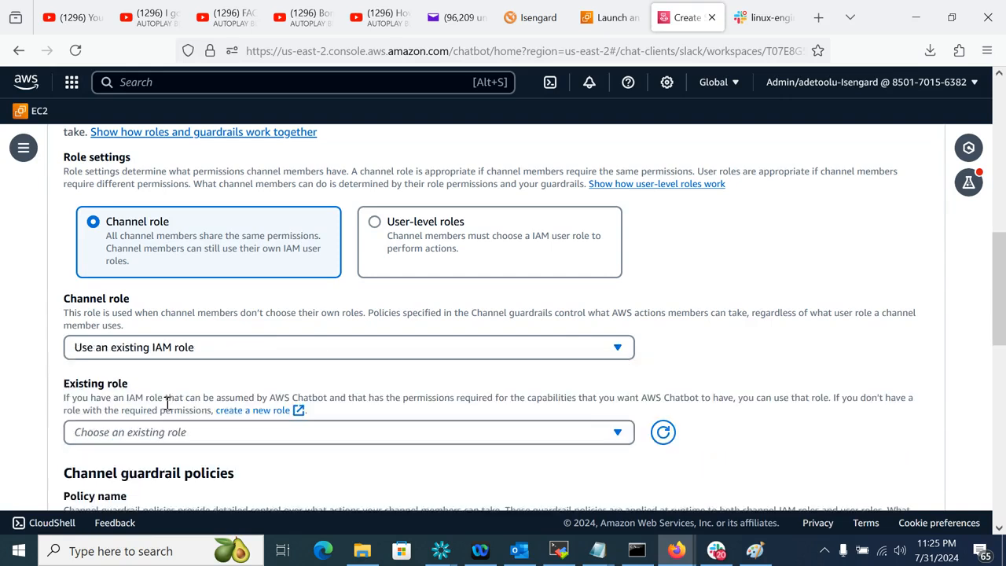
left_click(554, 432)
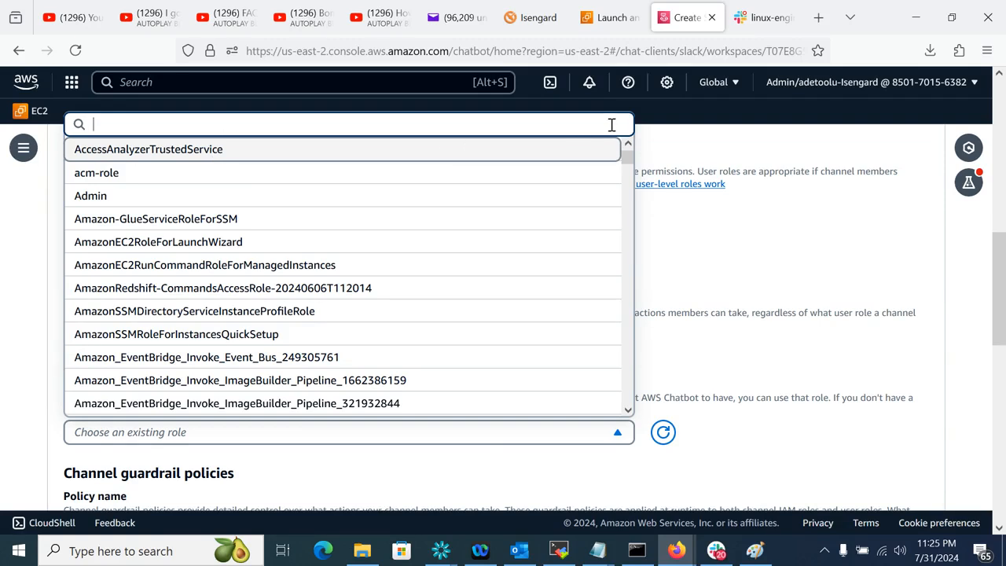
type("cha")
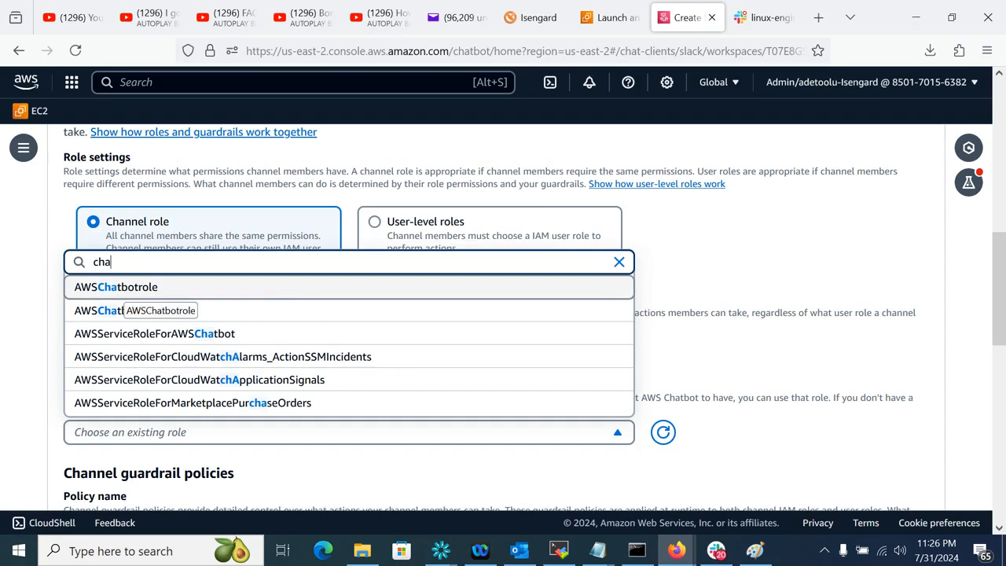
left_click(124, 289)
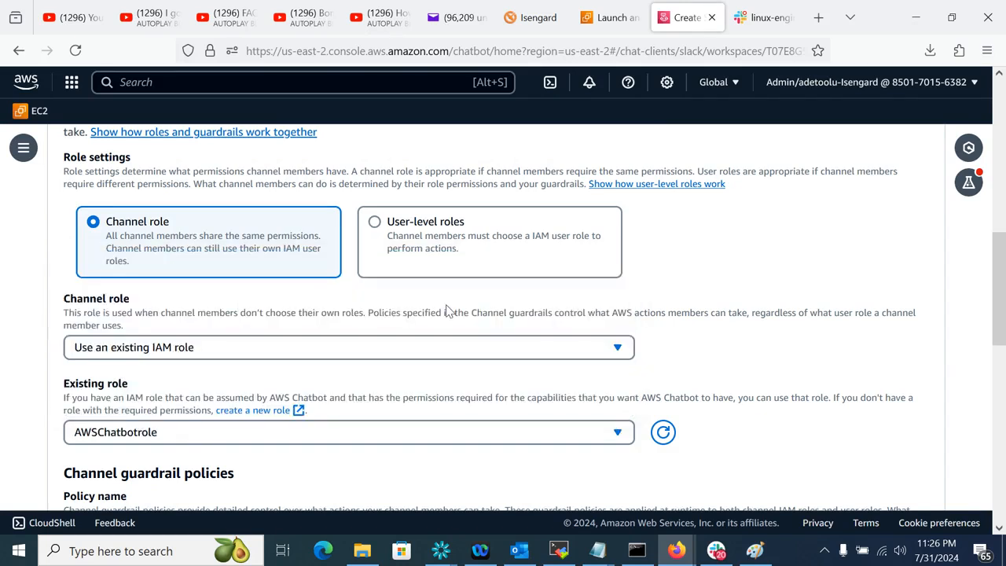
scroll(393, 307, "down", 3)
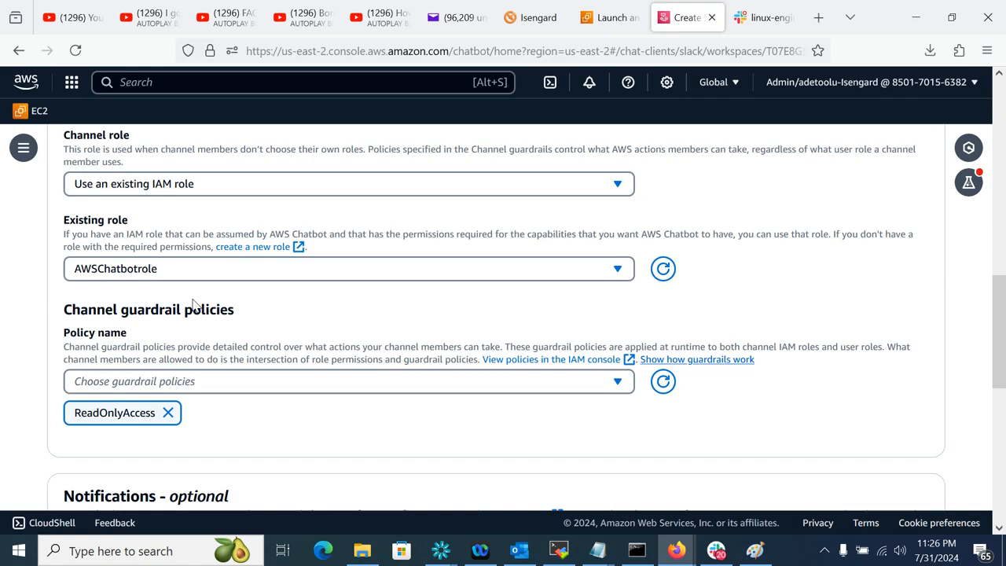
left_click(764, 17)
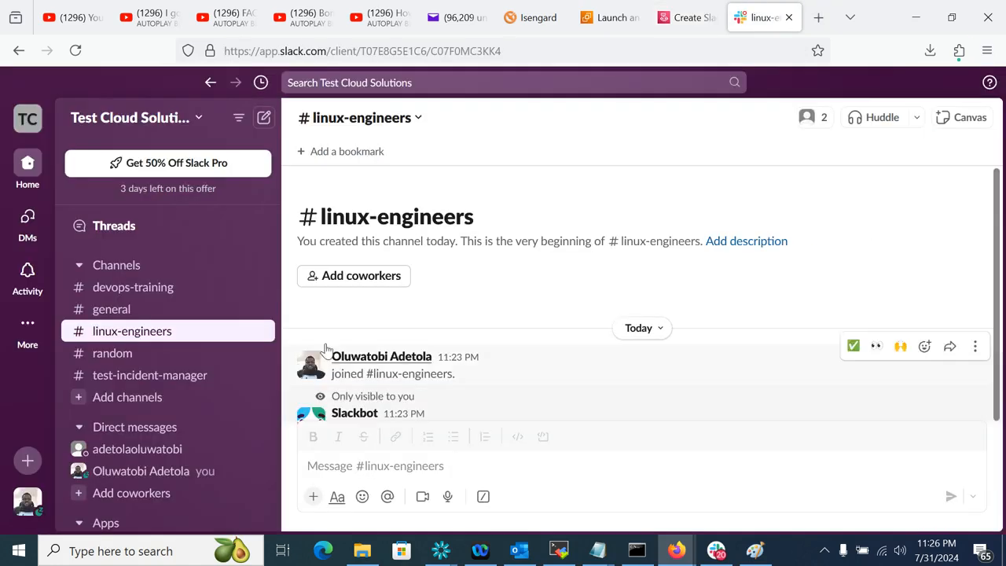
- Keep ReadOnlyAccess as the guardrail policy and view Slack's #test-incident-manager incident alerts
left_click(674, 18)
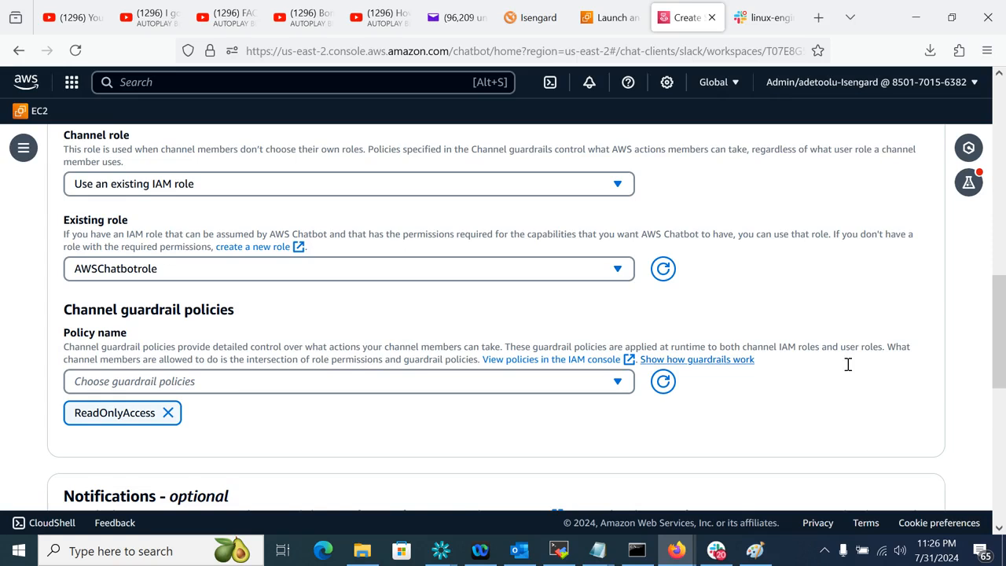
left_click(766, 19)
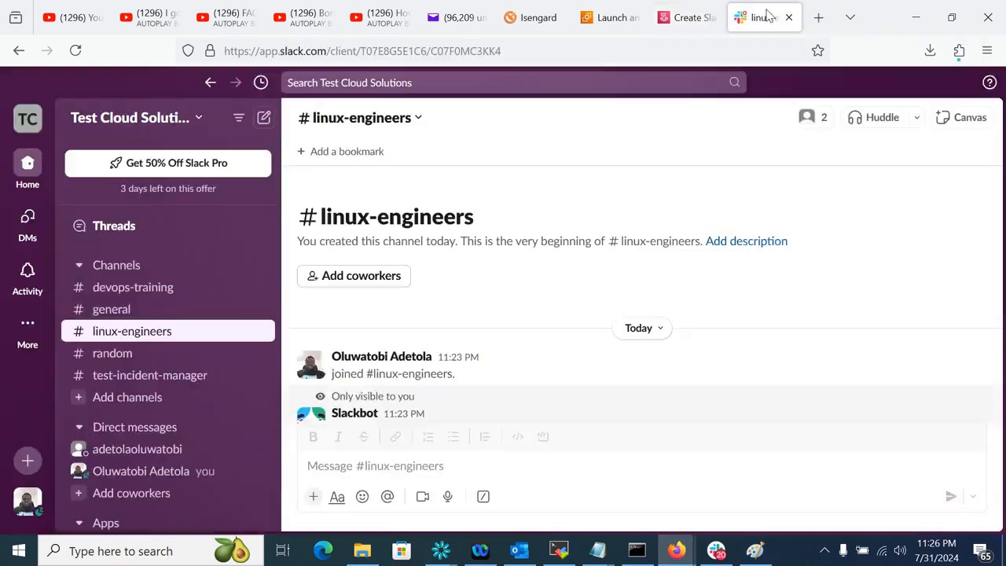
left_click(663, 15)
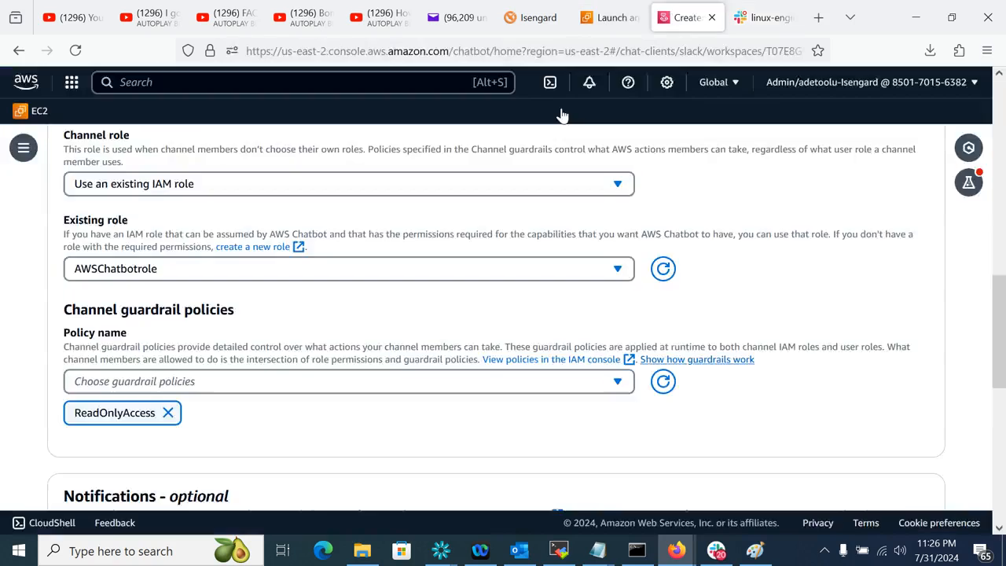
left_click(254, 387)
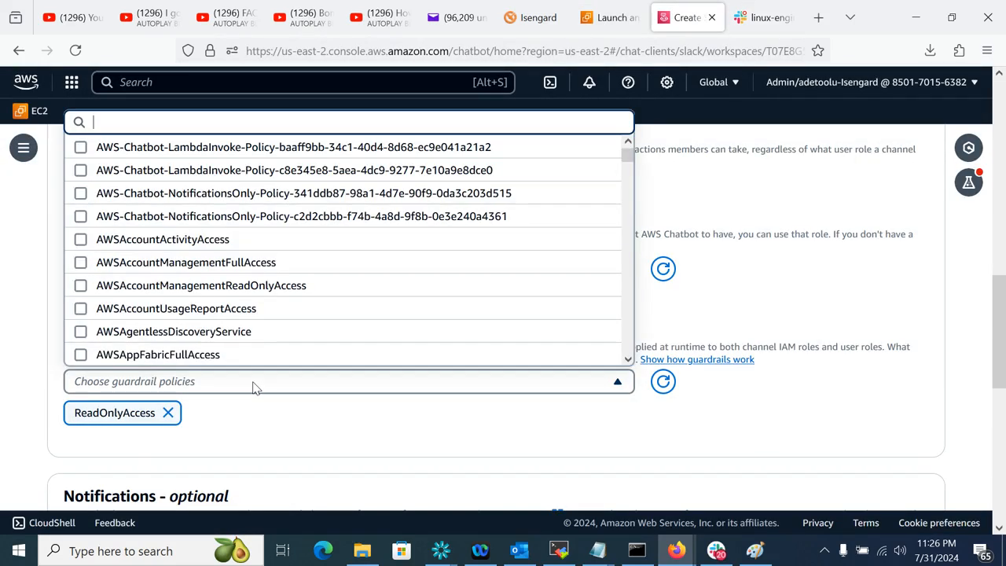
left_click(254, 385)
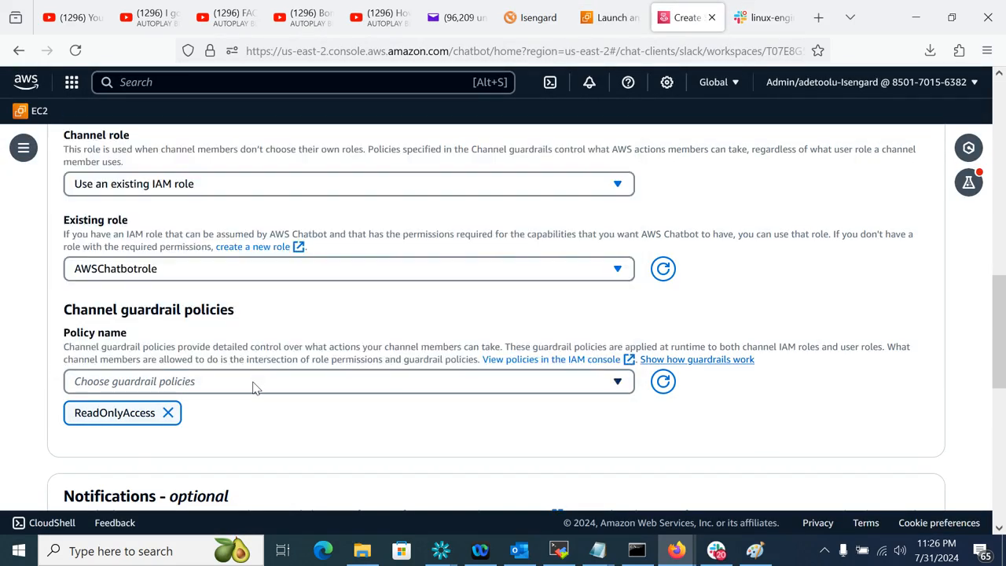
left_click(609, 385)
left_click(611, 387)
left_click(769, 13)
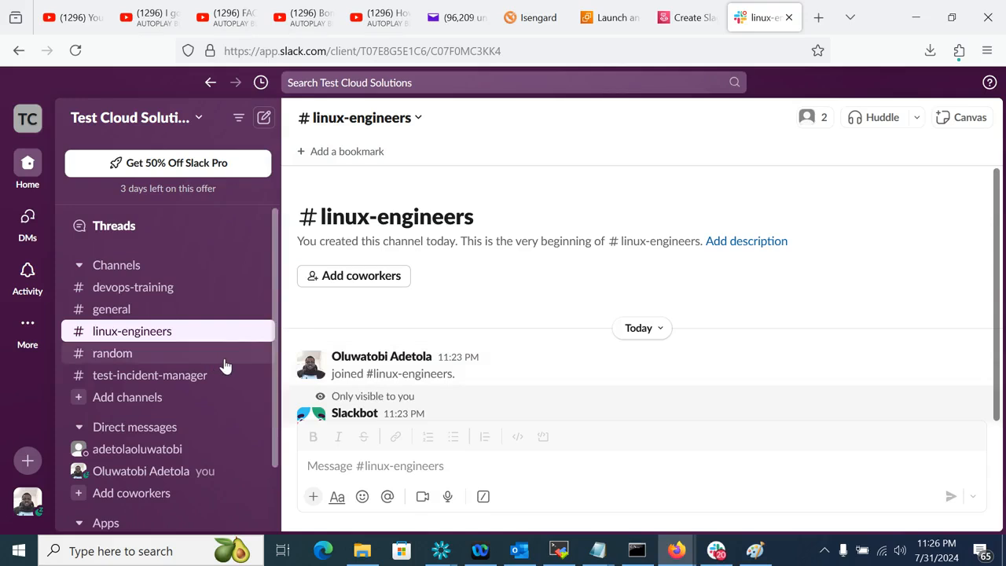
left_click(171, 376)
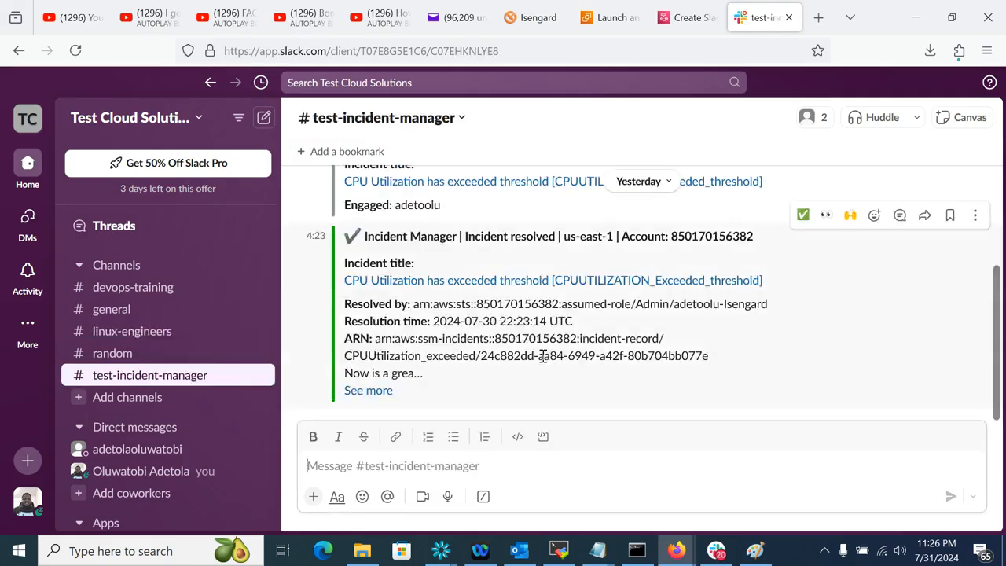
scroll(519, 317, "up", 10)
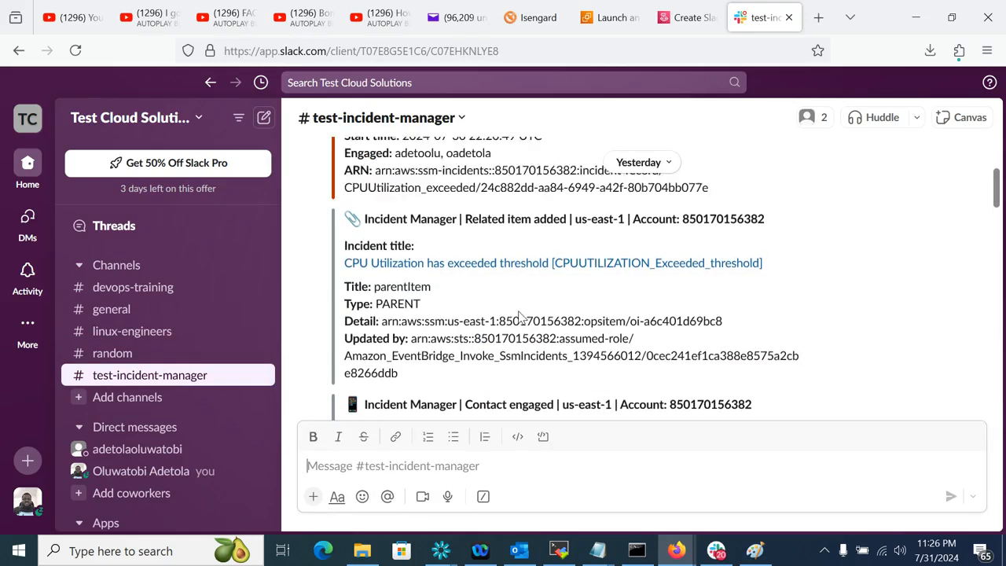
scroll(518, 317, "up", 10)
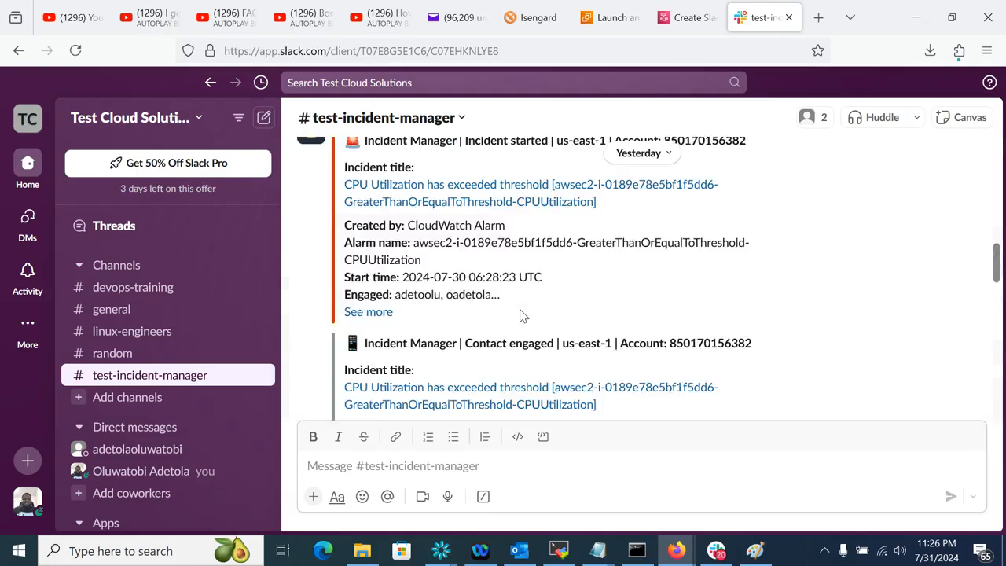
scroll(519, 316, "up", 5)
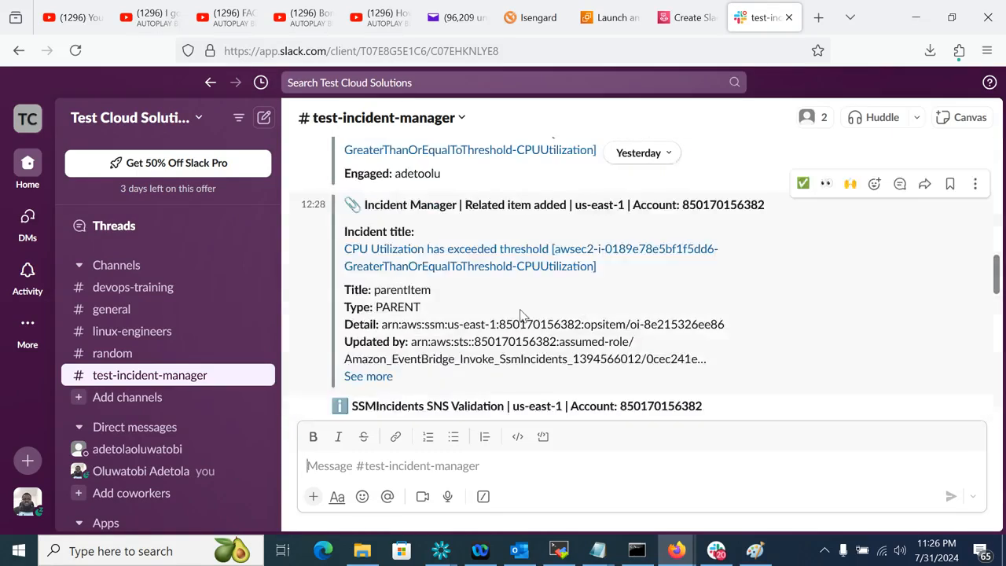
scroll(521, 316, "down", 3)
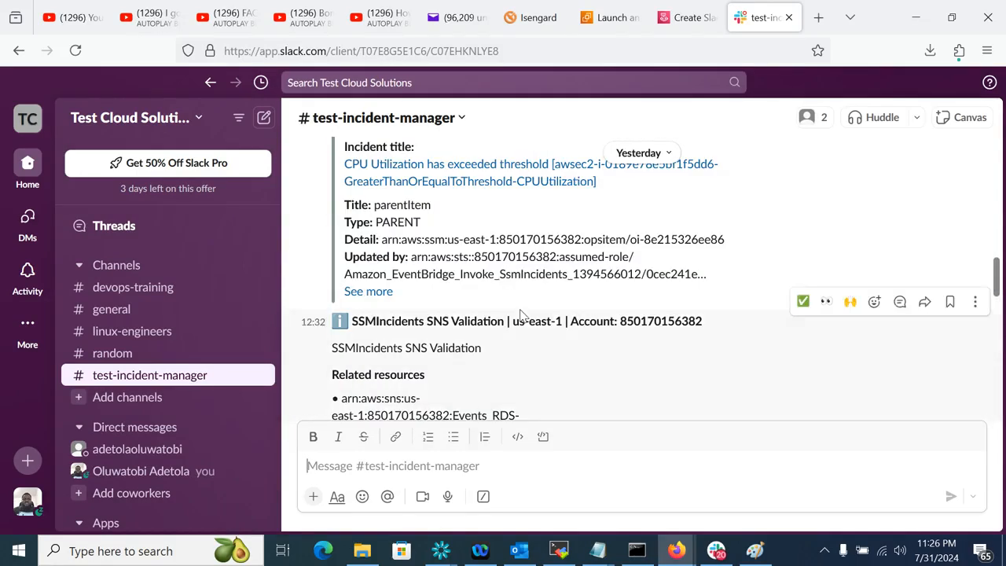
scroll(521, 315, "up", 10)
scroll(521, 315, "down", 1)
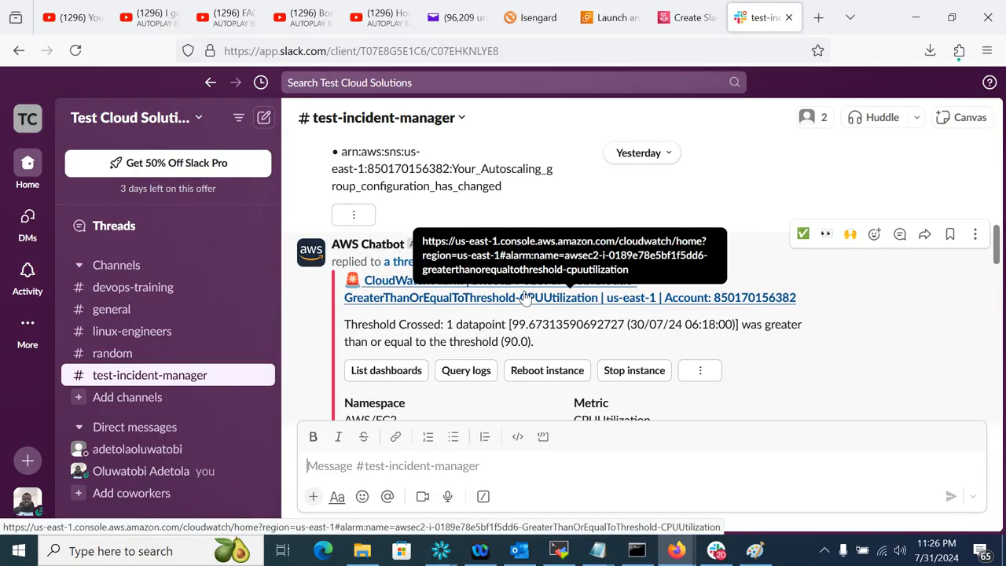
left_click(526, 297)
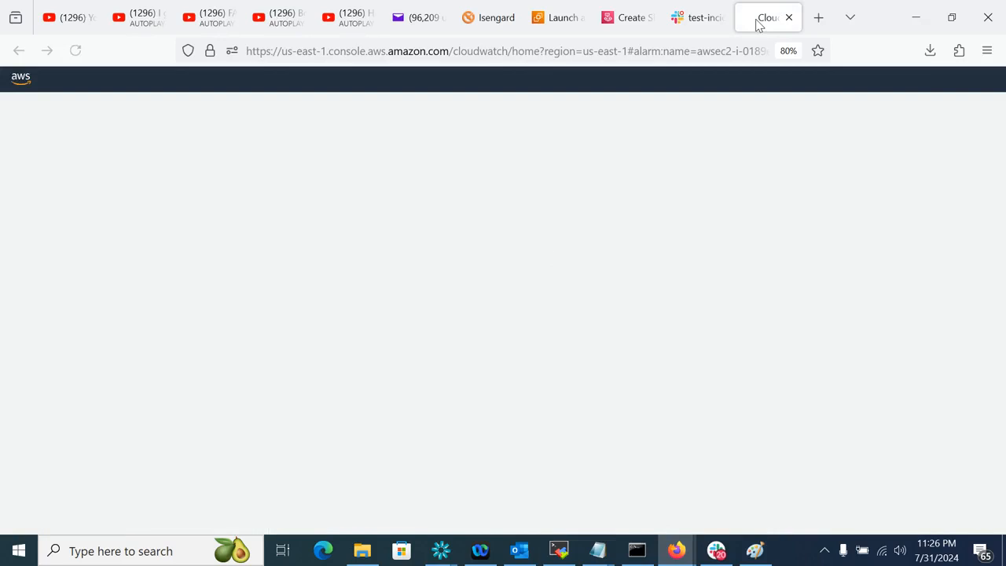
left_click(789, 17)
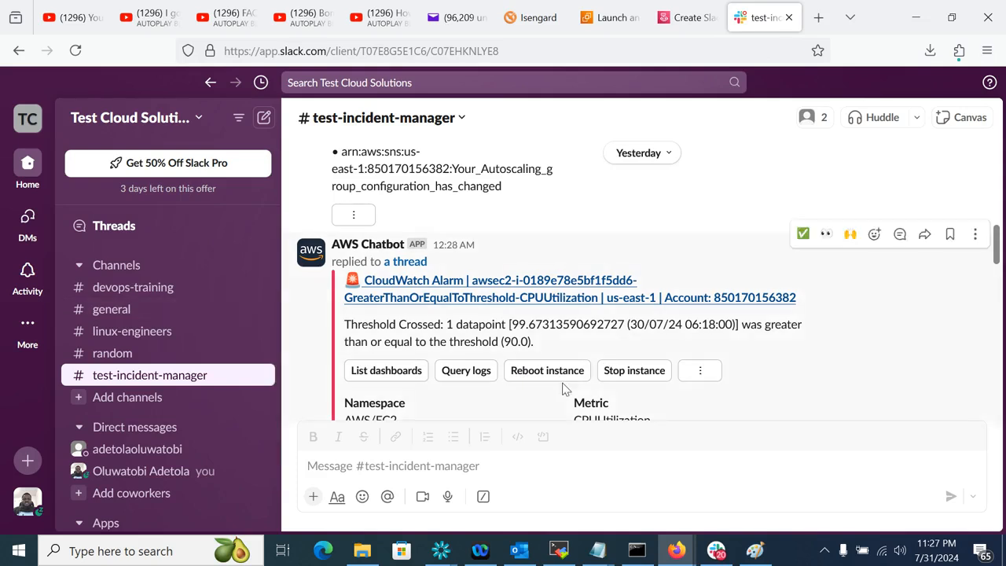
left_click(545, 371)
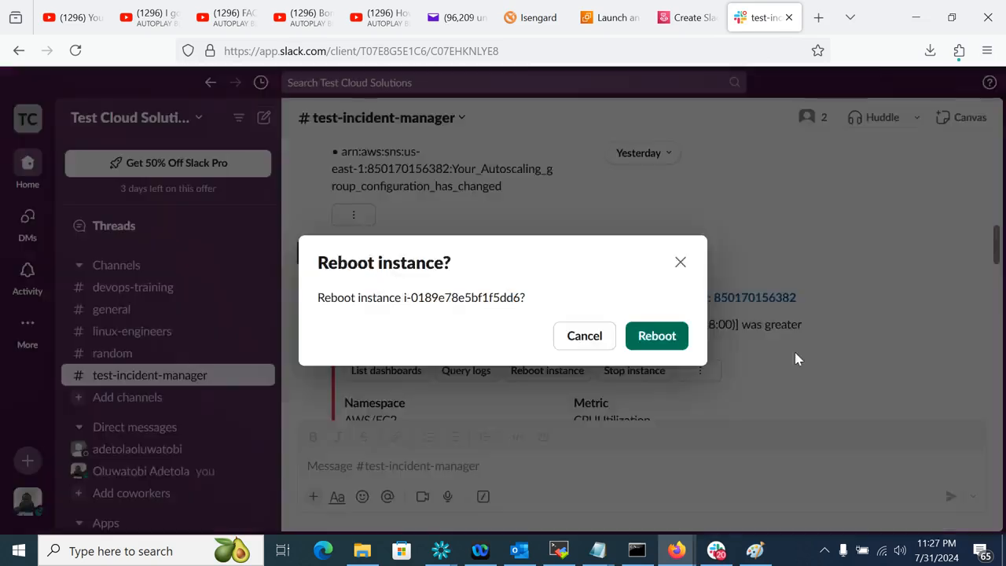
left_click(681, 262)
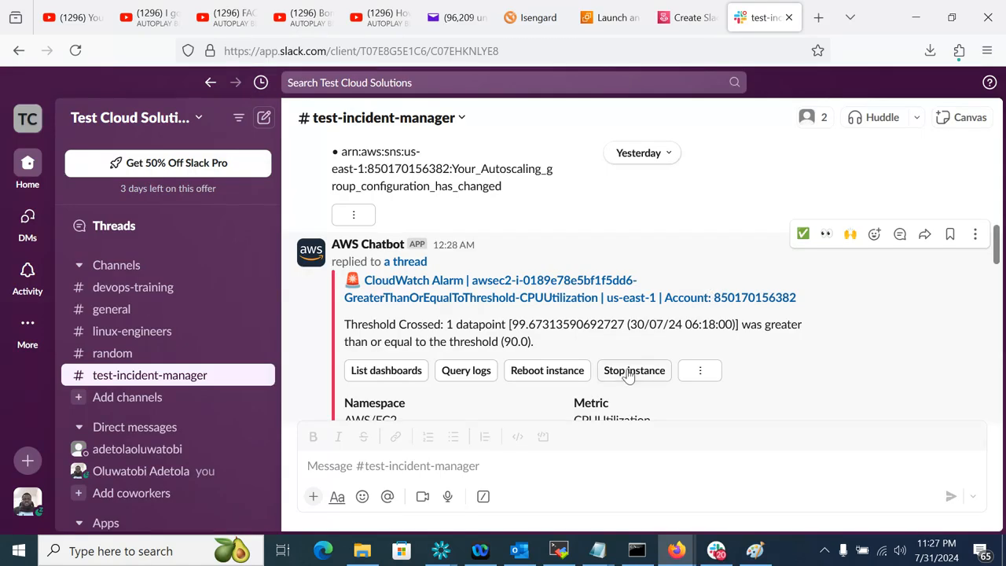
left_click(628, 371)
left_click(680, 263)
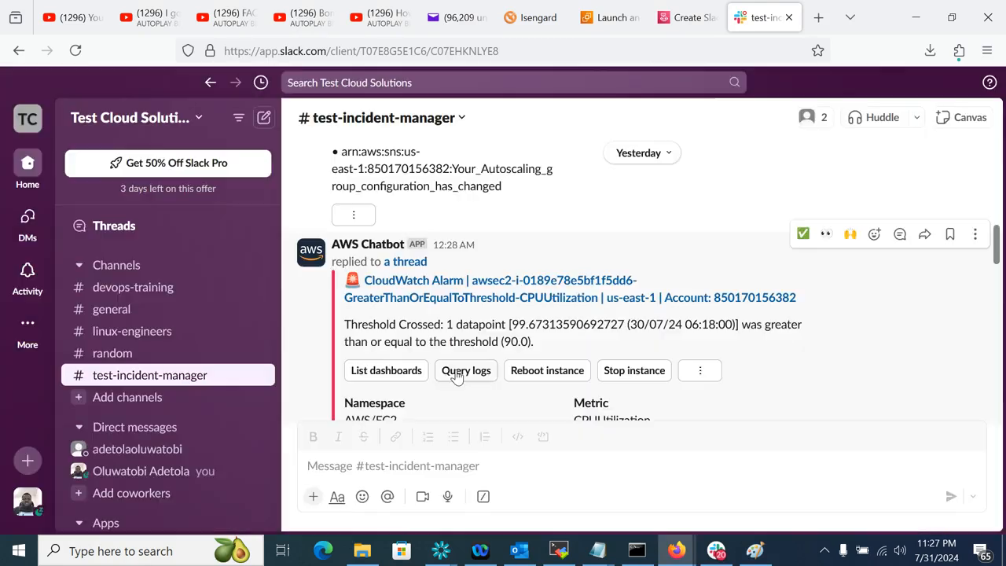
left_click(461, 371)
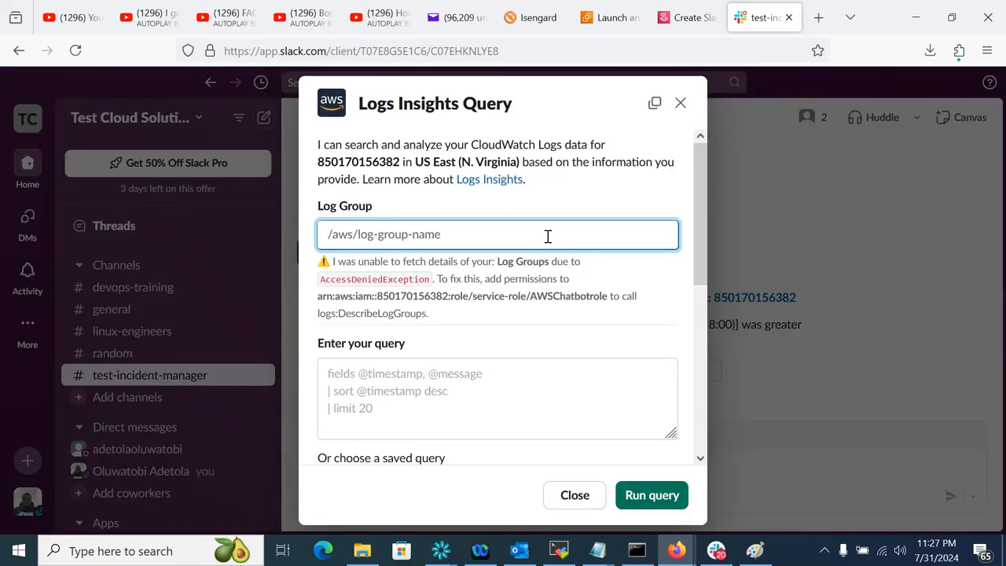
left_click(680, 103)
left_click(383, 371)
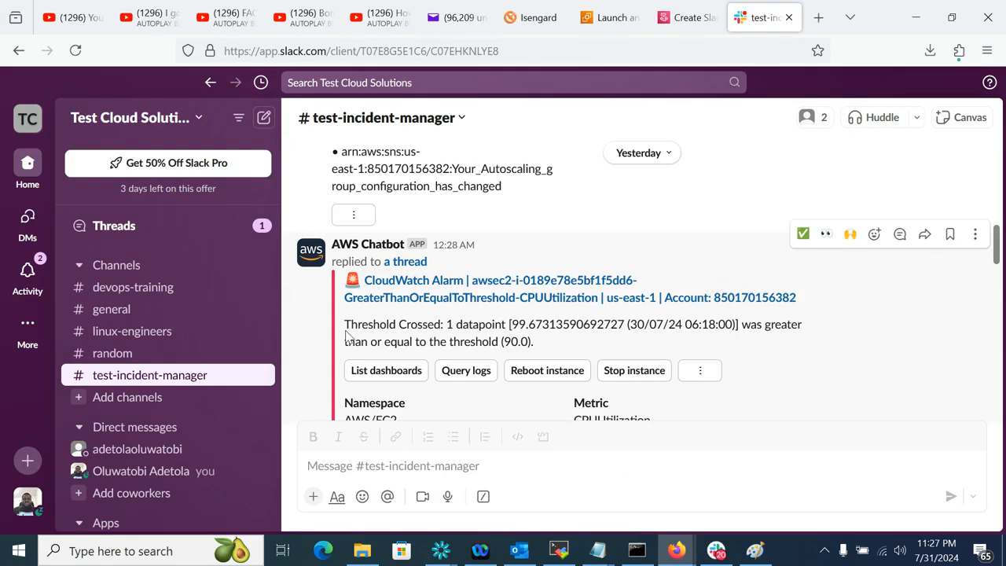
scroll(492, 349, "down", 3)
scroll(423, 248, "up", 3)
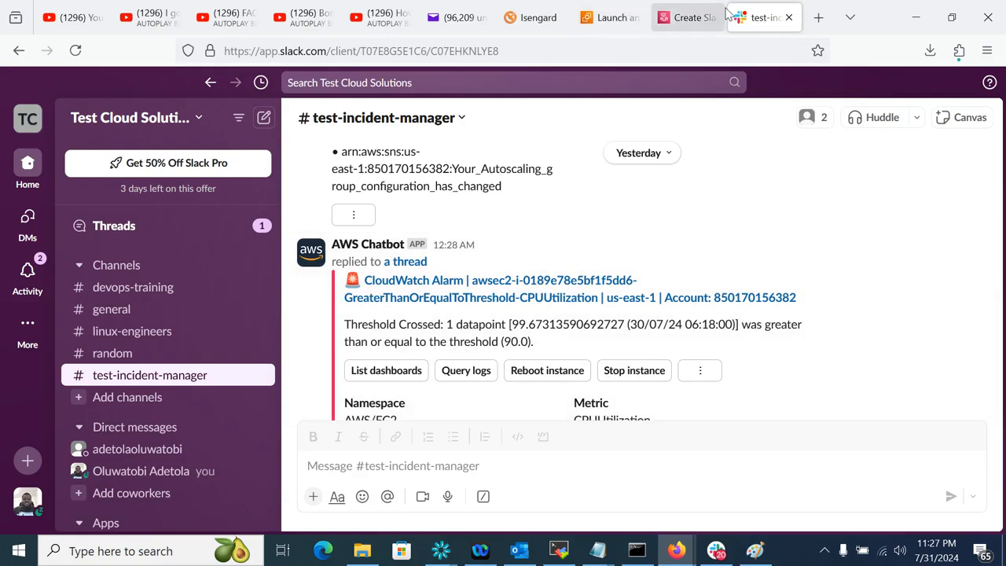
left_click(690, 17)
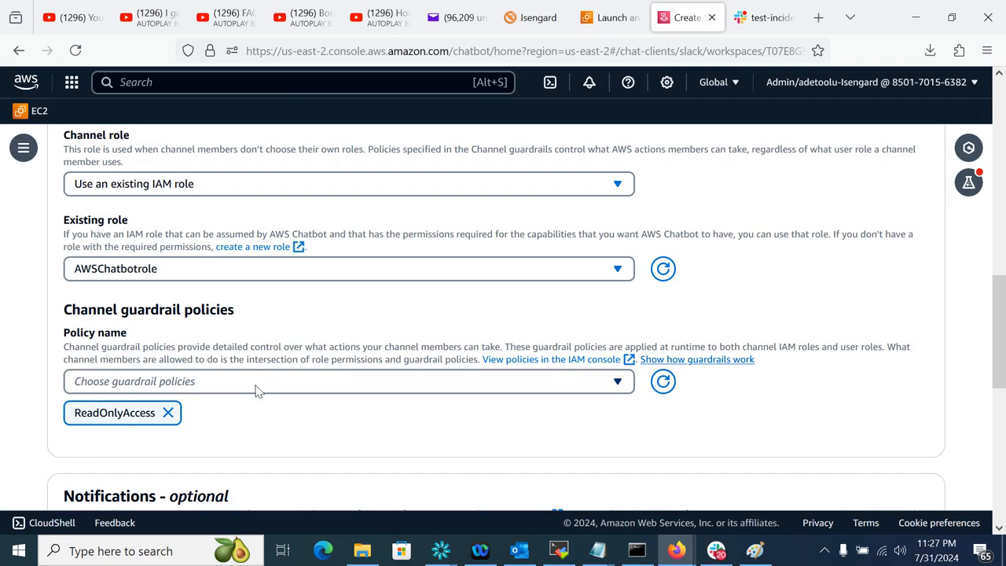
- Leave the guardrail policy as is and set the SNS topic region to US East (N. Virginia)
scroll(232, 427, "down", 3)
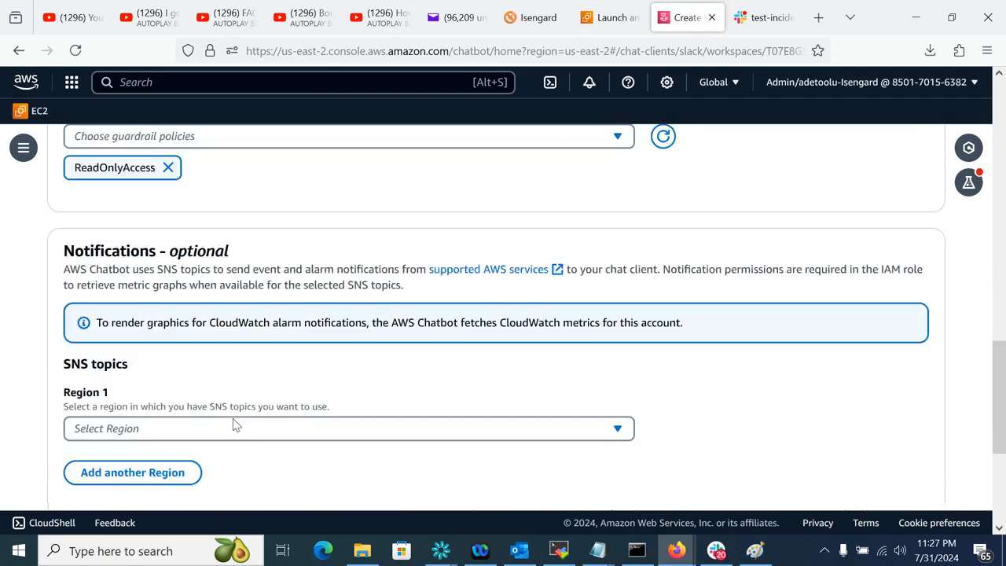
left_click(189, 141)
left_click(725, 175)
scroll(451, 281, "down", 1)
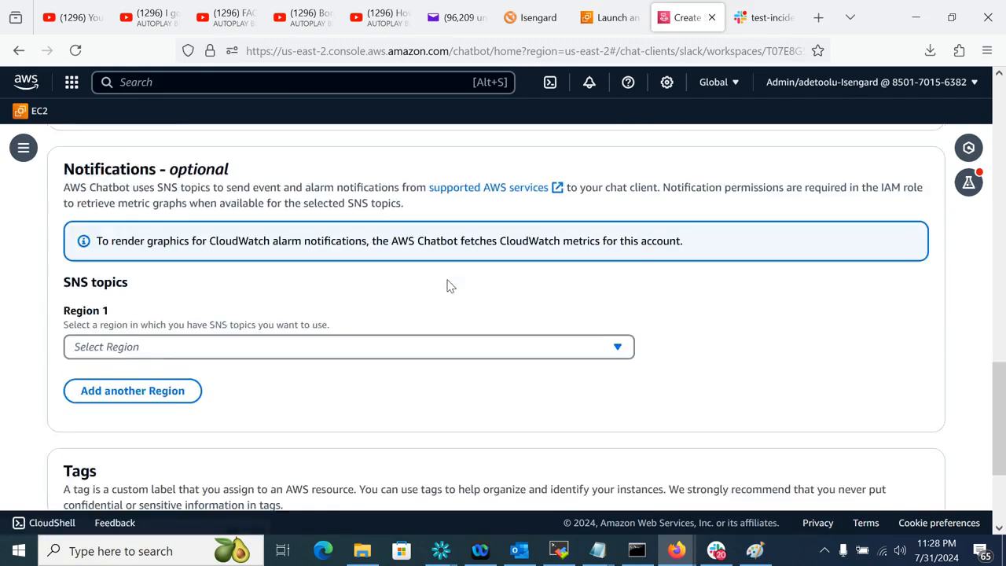
left_click(128, 355)
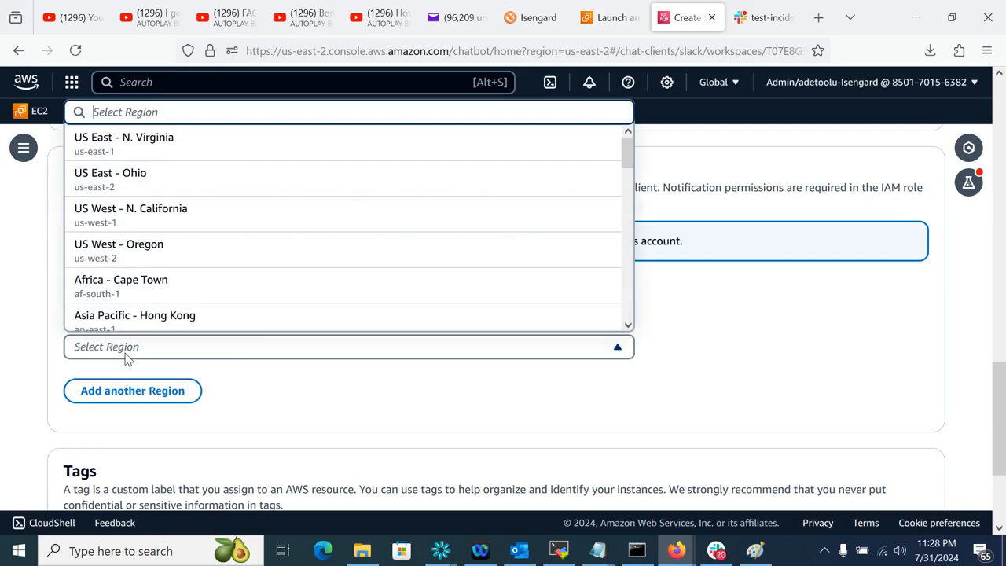
left_click(163, 141)
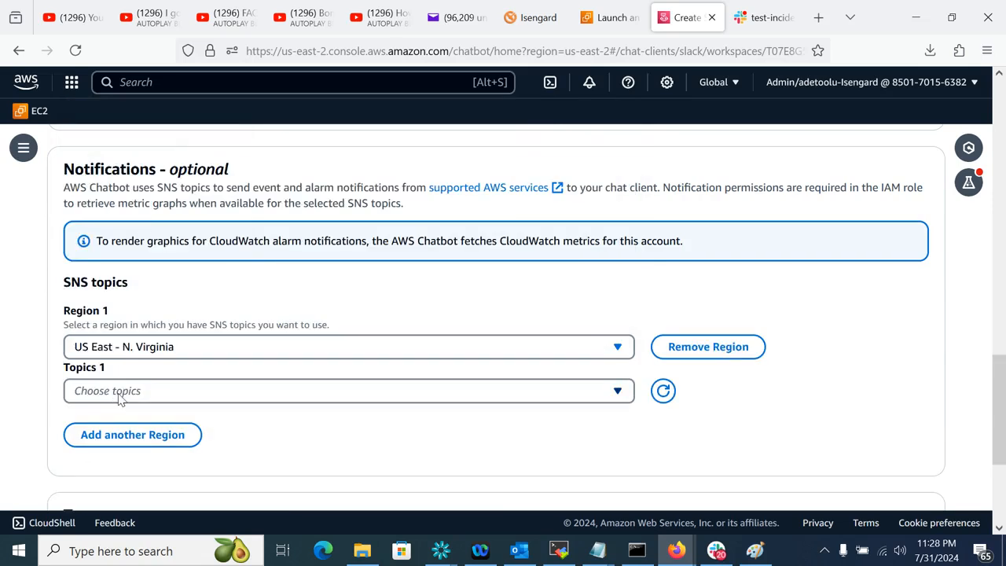
- Add the CPU_Utilization_on_testmonitoring01 and Memory_Utilization_on_testmonitoring topics and create the configuration
left_click(163, 395)
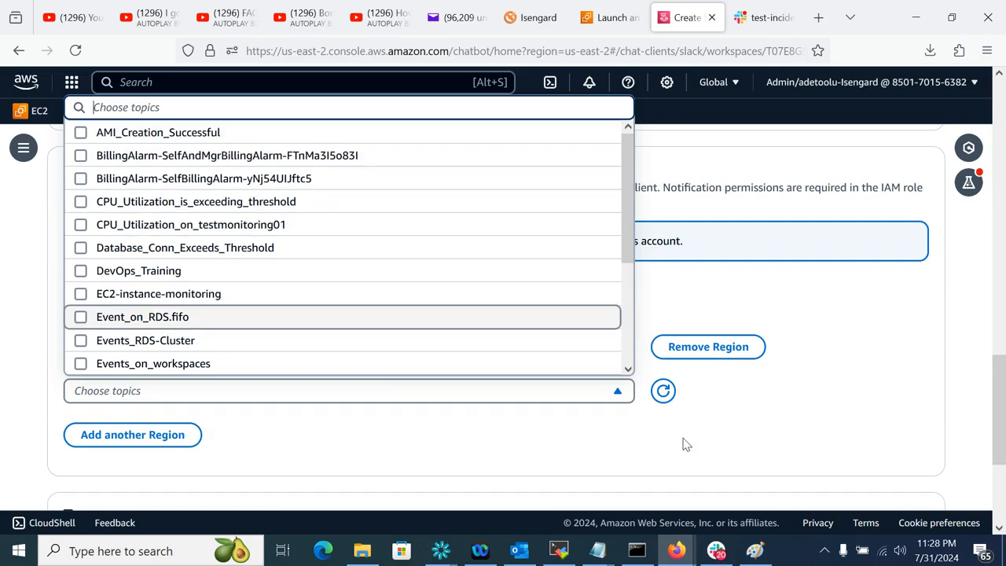
left_click(79, 227)
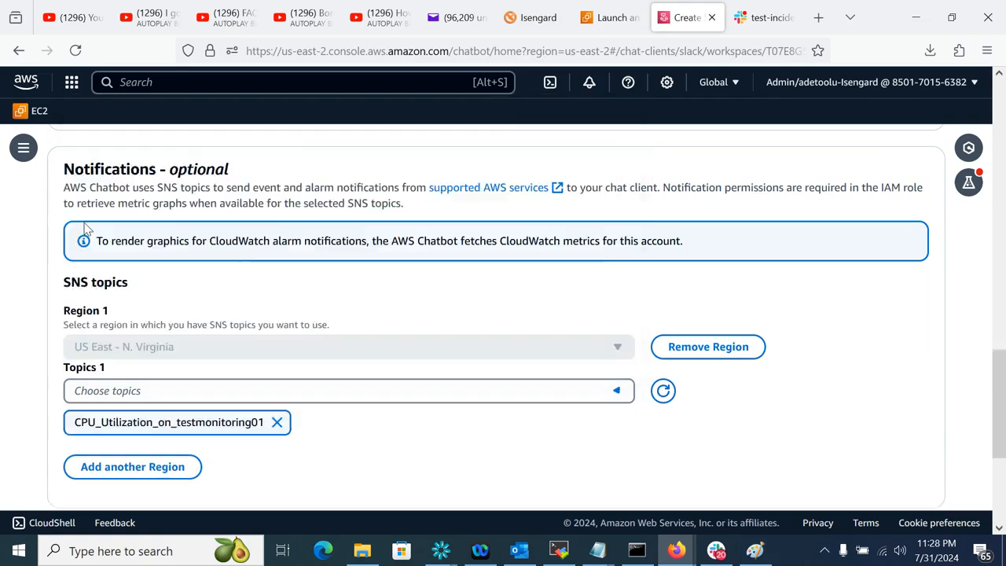
scroll(121, 362, "down", 1)
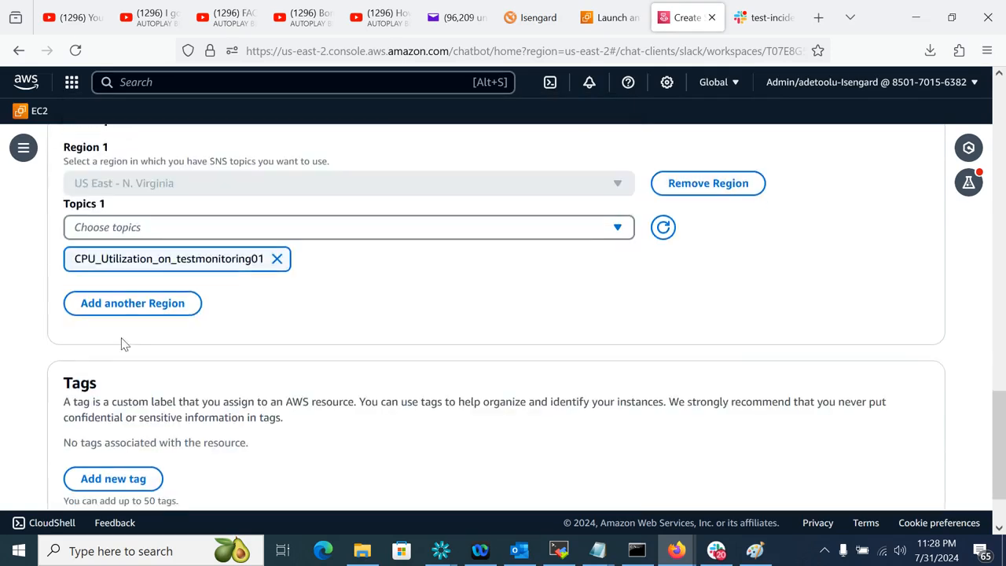
left_click(297, 230)
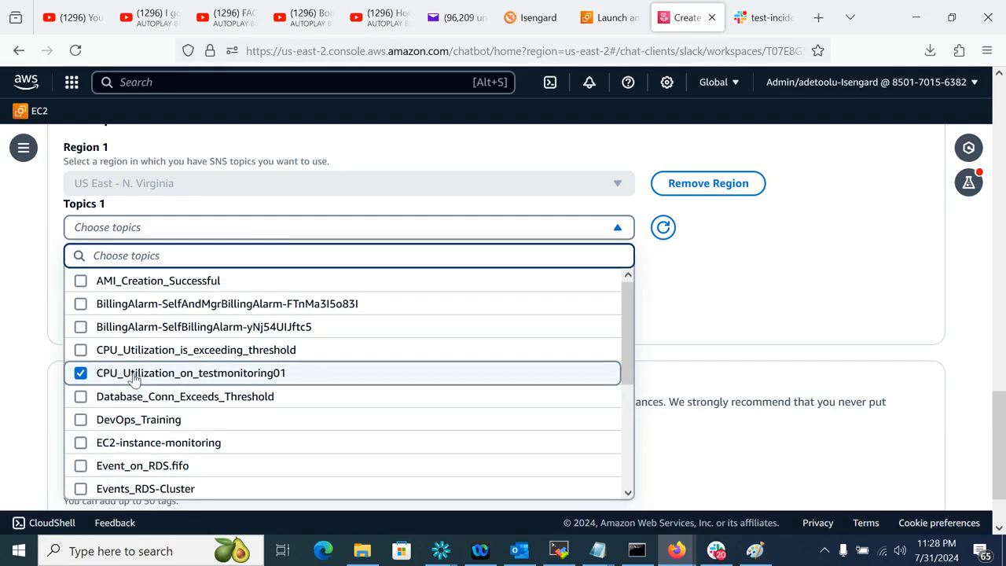
scroll(122, 458, "down", 5)
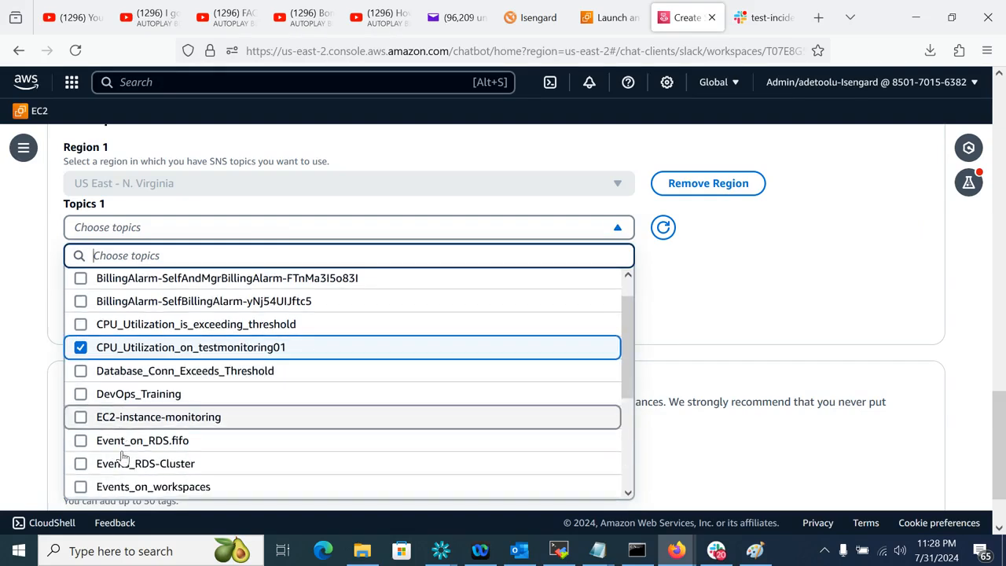
left_click(80, 393)
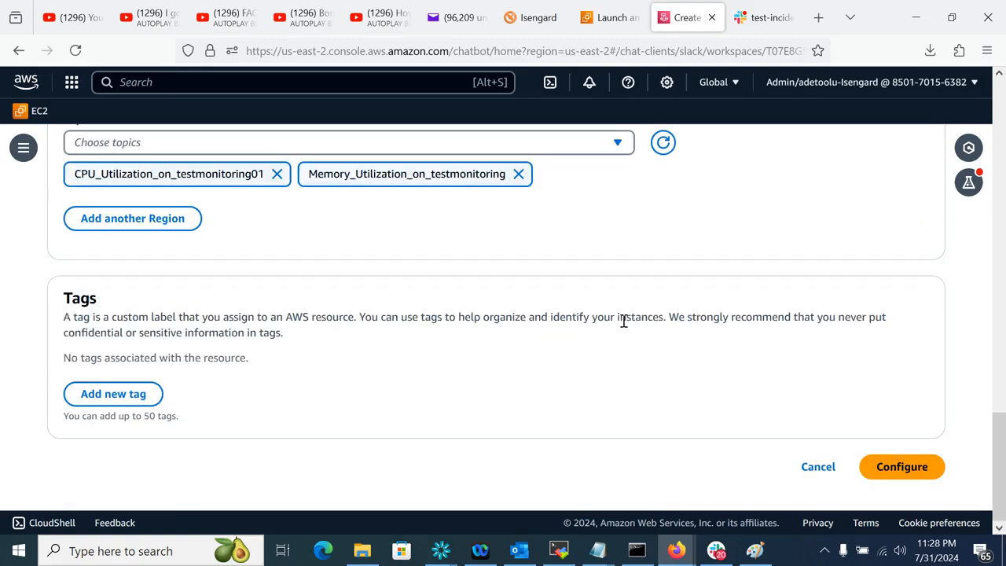
left_click(901, 467)
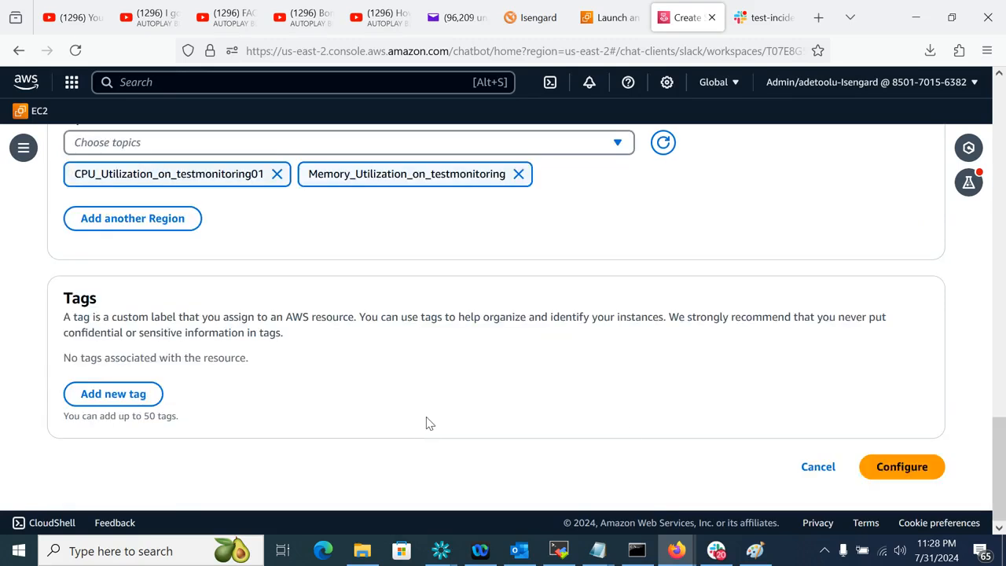
scroll(417, 401, "down", 2)
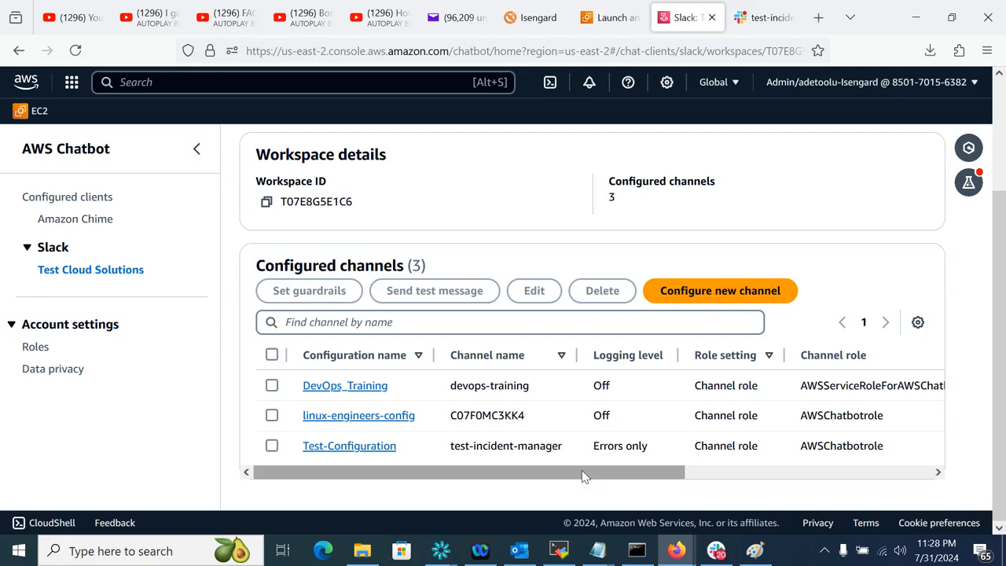
- Check the Configured channels table for linux-engineers-config's AWSChatbotrole role and 2 mapped SNS topics
left_click_drag(582, 476, 833, 481)
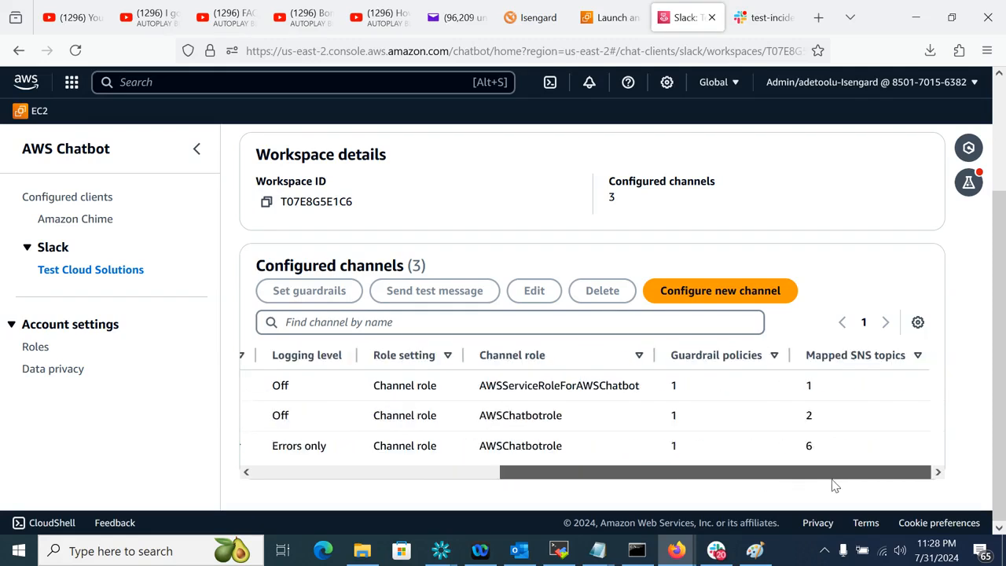
double_click(810, 415)
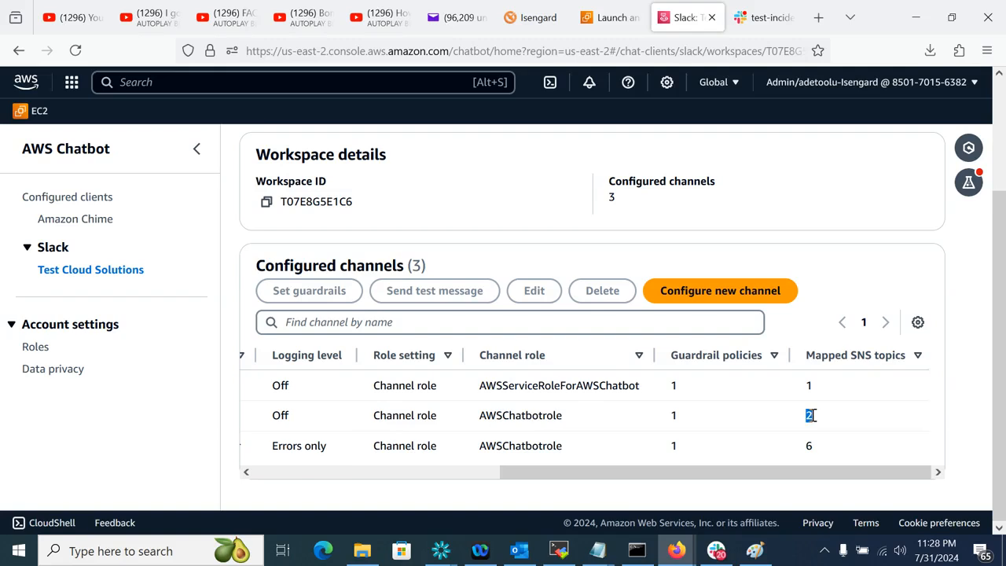
left_click(481, 415)
double_click(481, 415)
double_click(811, 416)
left_click_drag(710, 473, 290, 470)
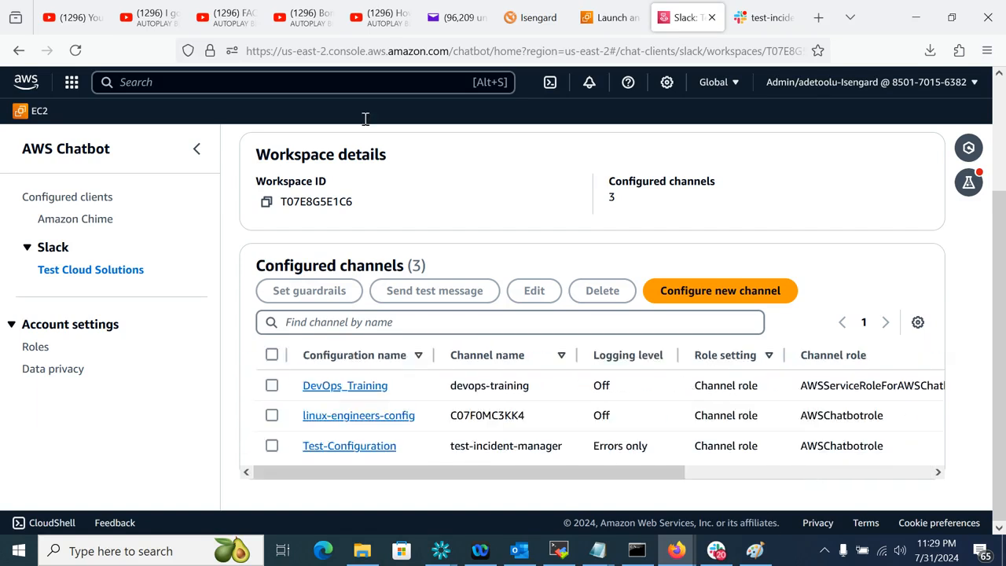
left_click(199, 84)
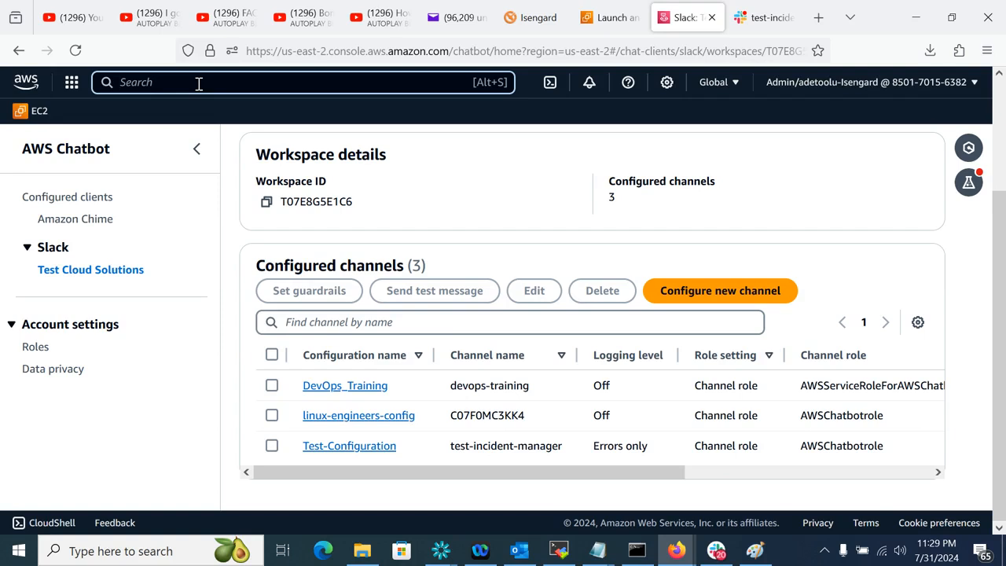
- Search 'systems' to open Systems Manager, then go to Incident Manager
type("syste")
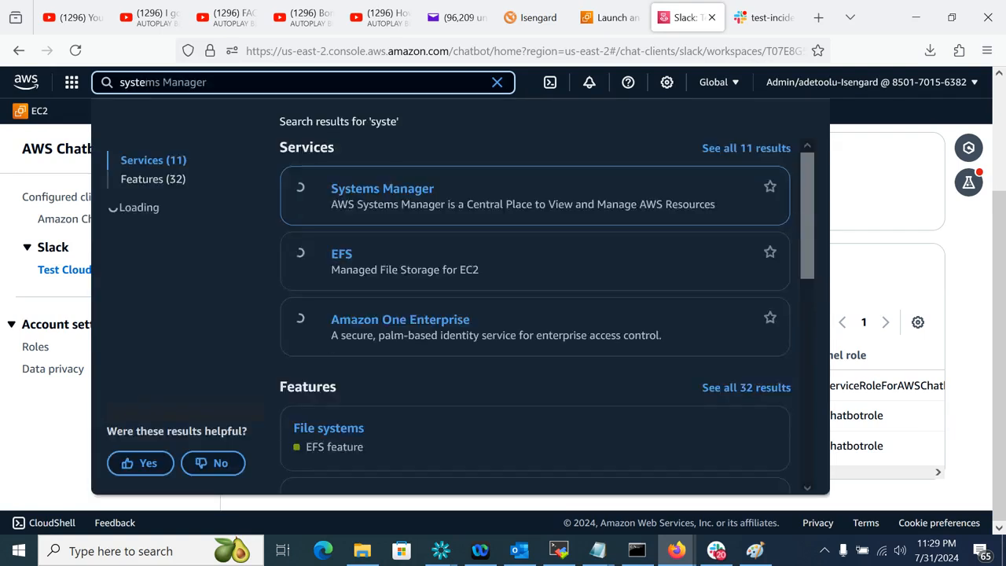
type("m")
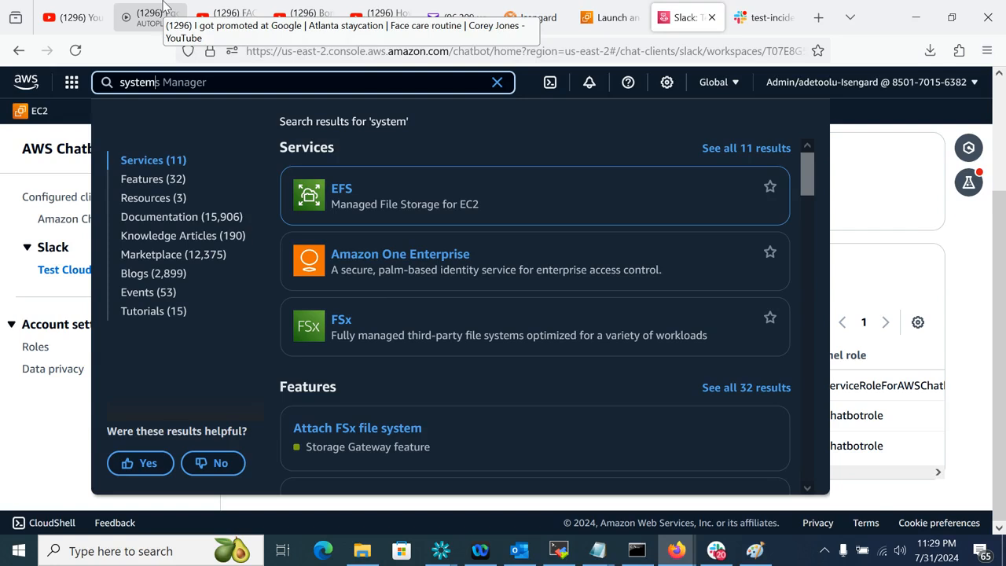
type("s")
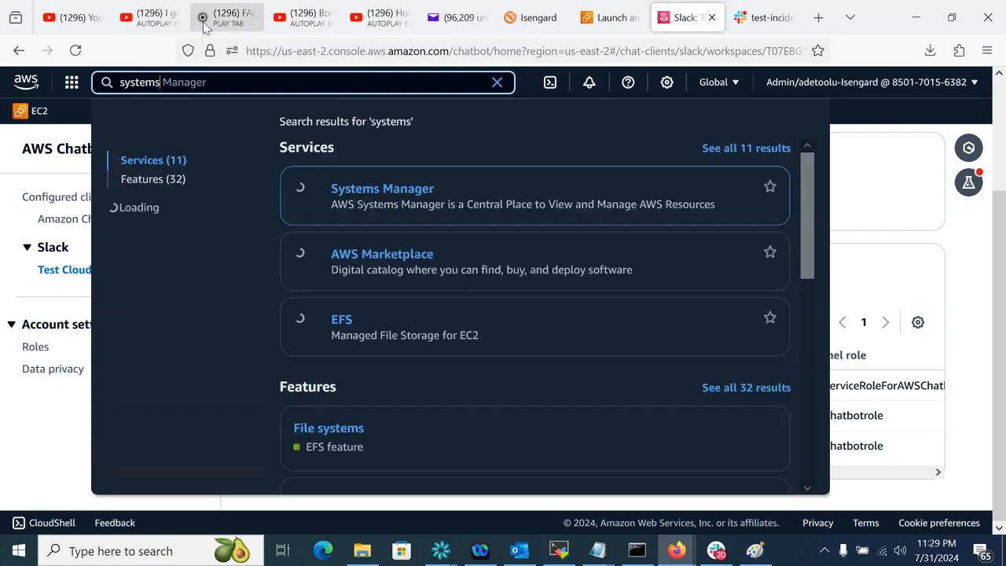
left_click(352, 197)
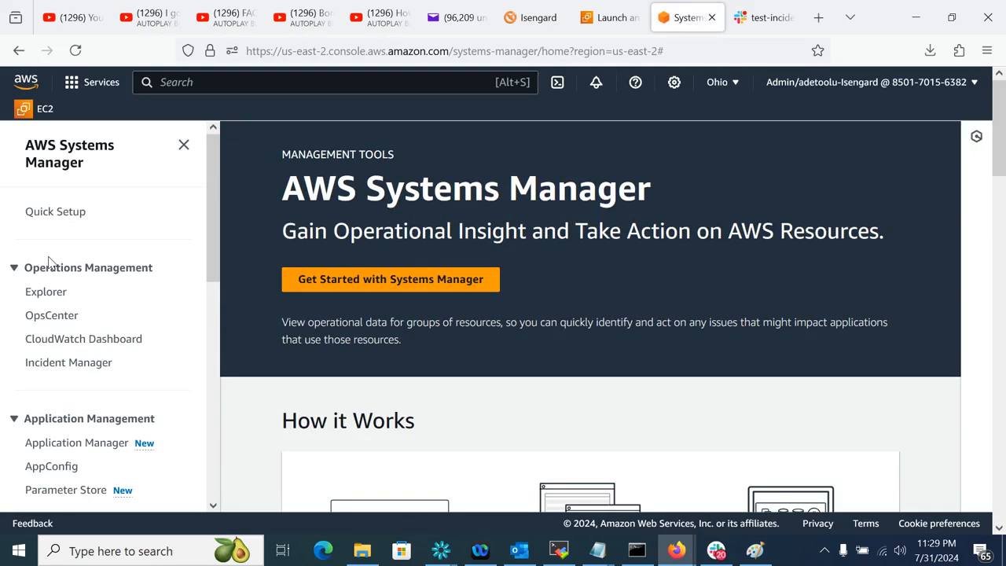
scroll(45, 344, "down", 6)
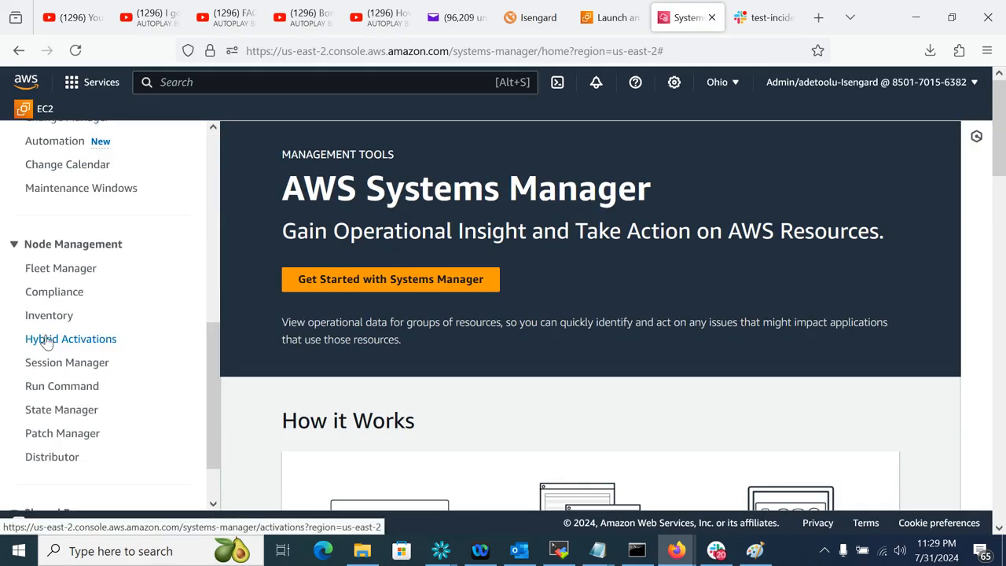
scroll(134, 309, "up", 6)
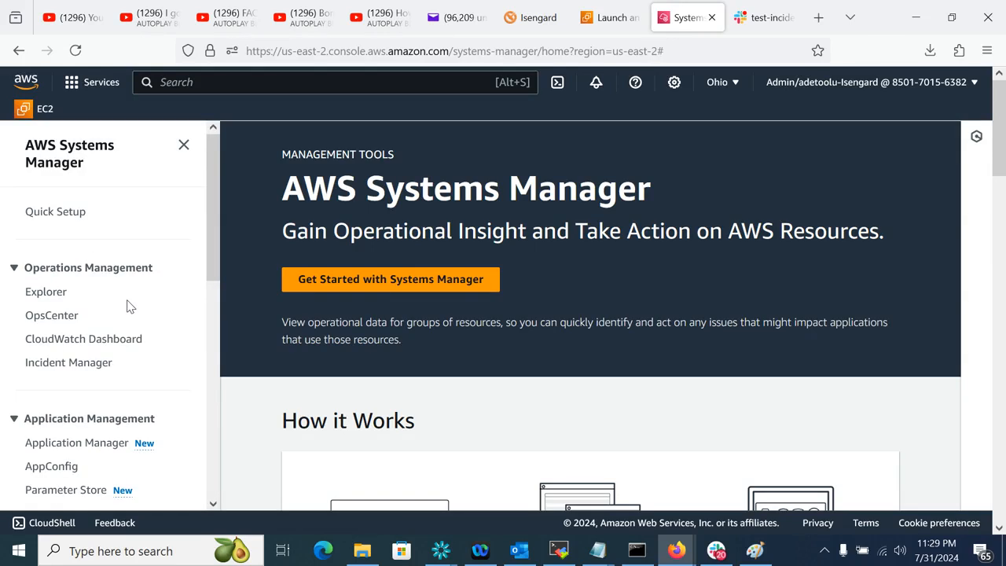
scroll(126, 346, "down", 3)
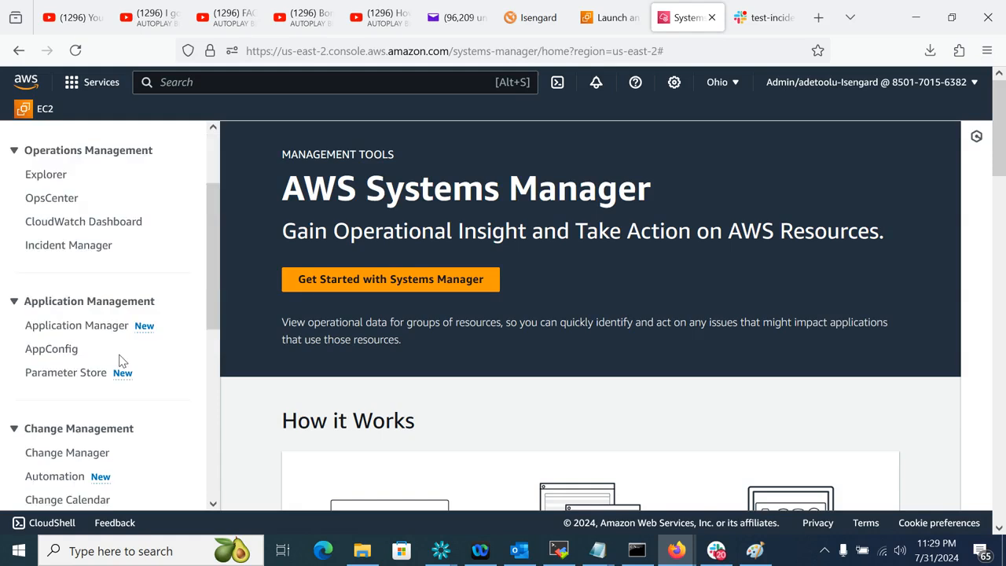
scroll(79, 377, "down", 3)
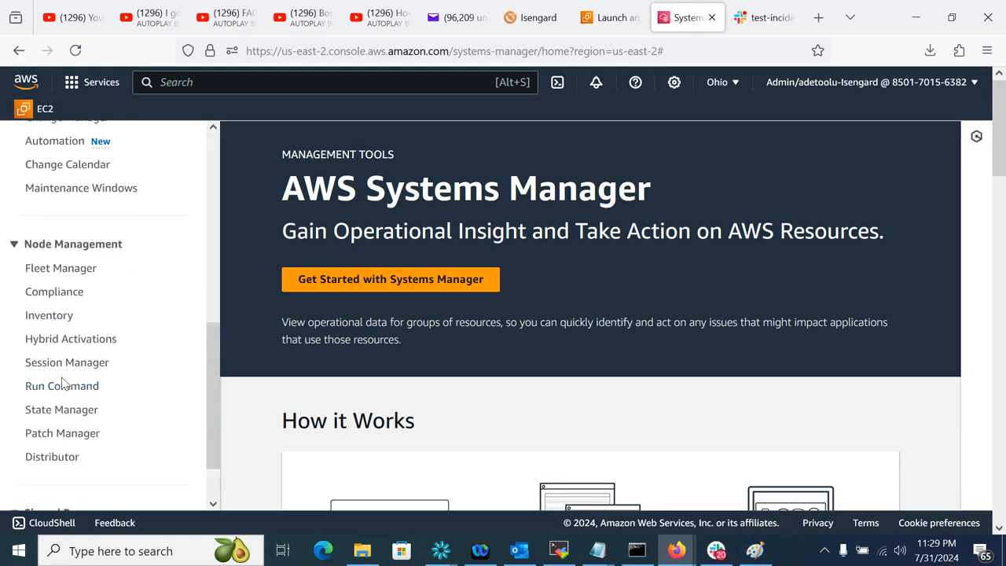
scroll(30, 273, "up", 5)
left_click(49, 288)
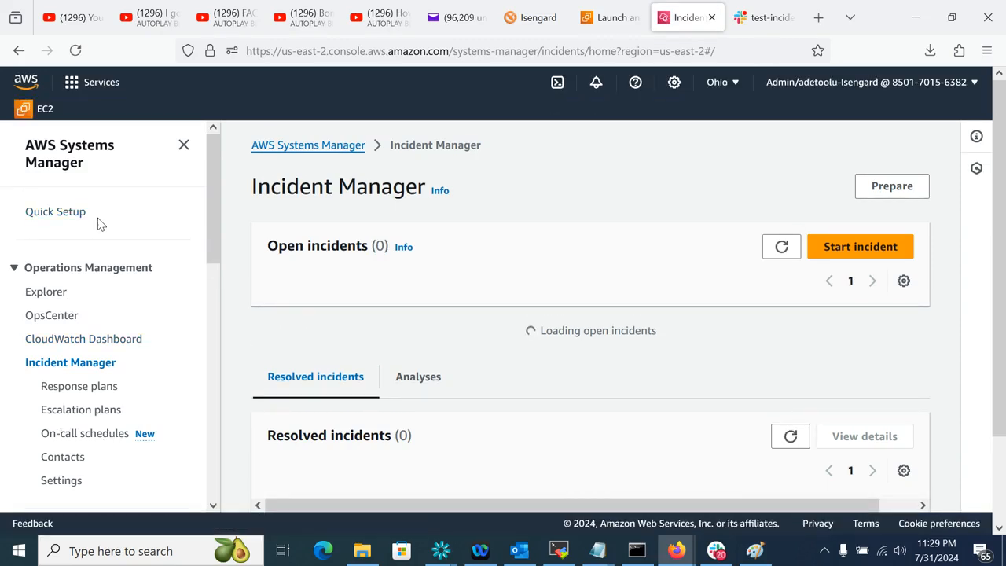
- Switch Incident Manager to US East (N. Virginia) and list the escalation plans
scroll(115, 260, "down", 3)
scroll(120, 299, "up", 3)
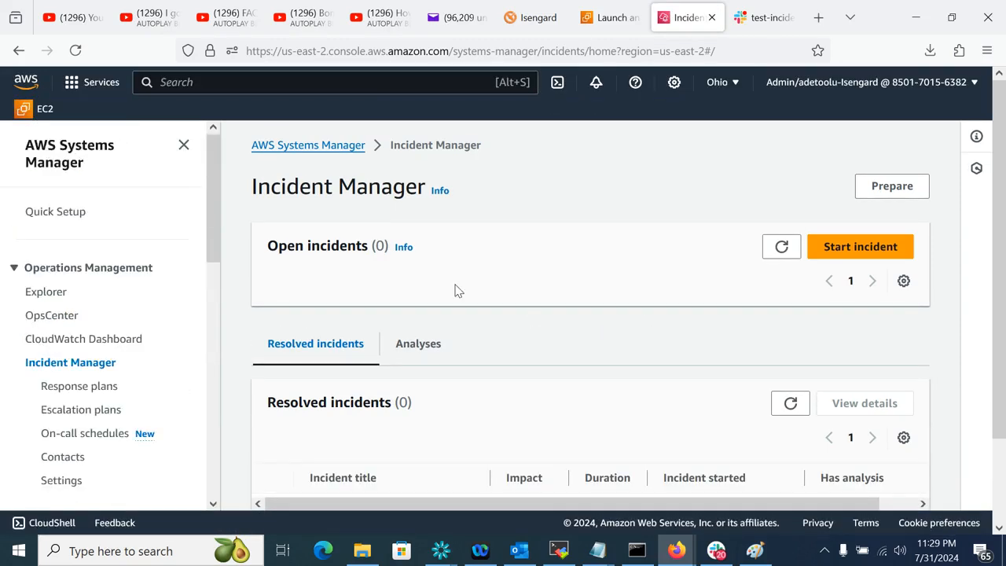
scroll(466, 299, "down", 2)
scroll(467, 299, "up", 2)
left_click(728, 83)
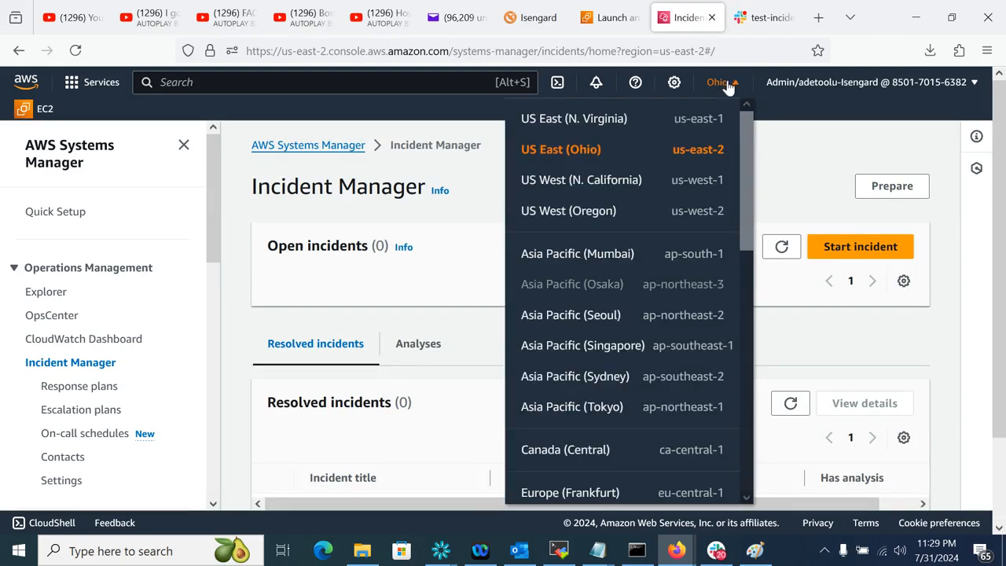
left_click(693, 117)
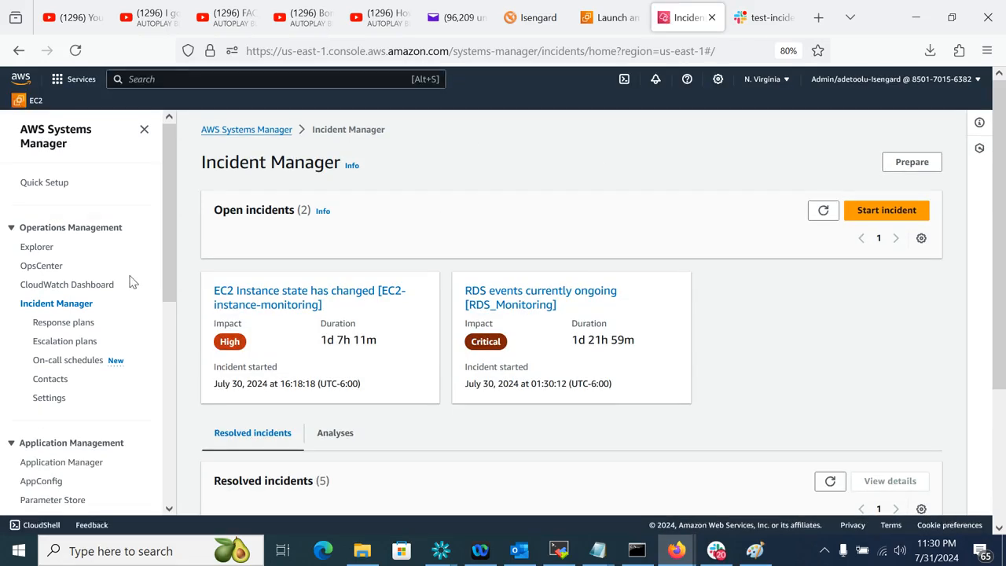
scroll(535, 235, "down", 3)
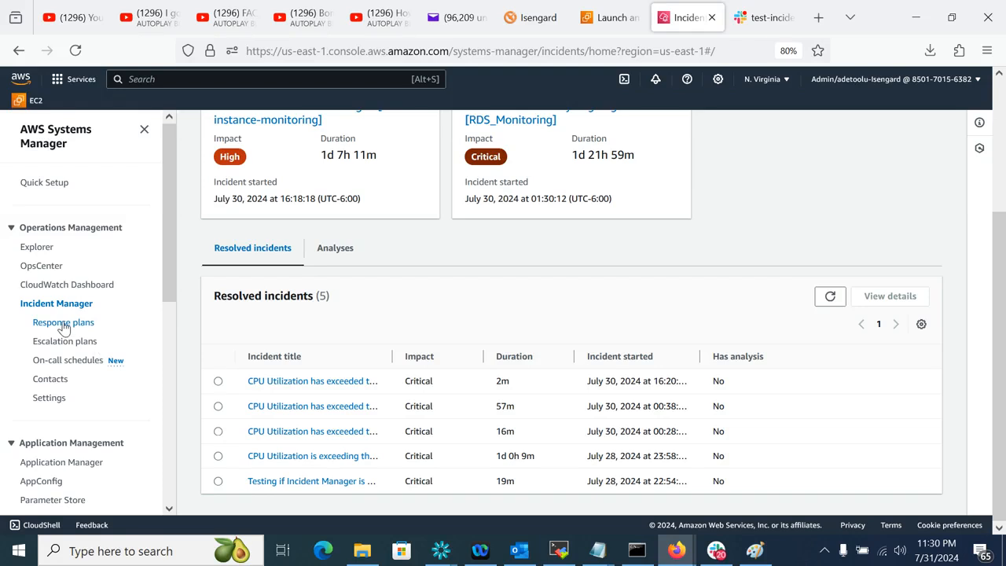
left_click(49, 344)
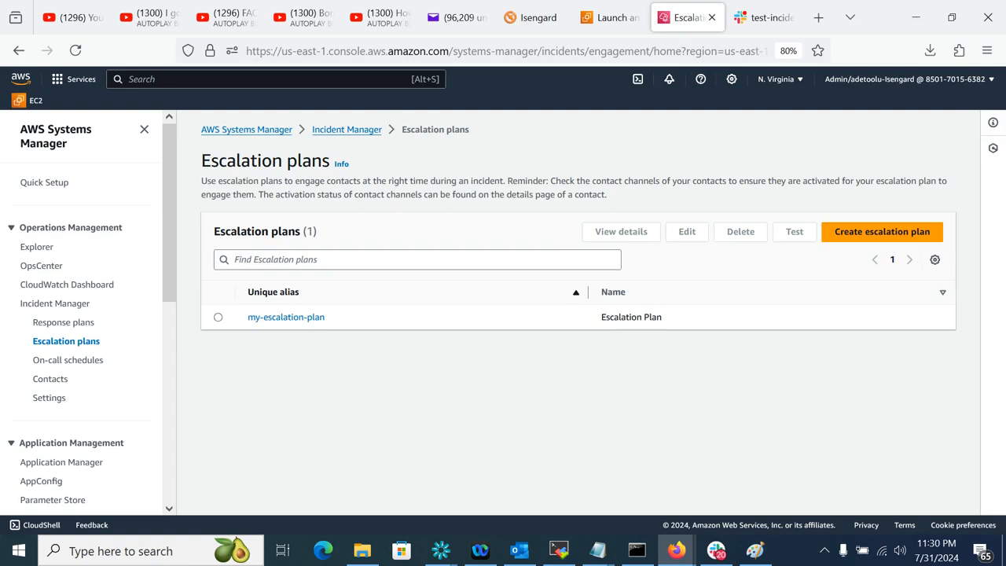
- Start a new escalation plan named LinuxEngineer
left_click(826, 236)
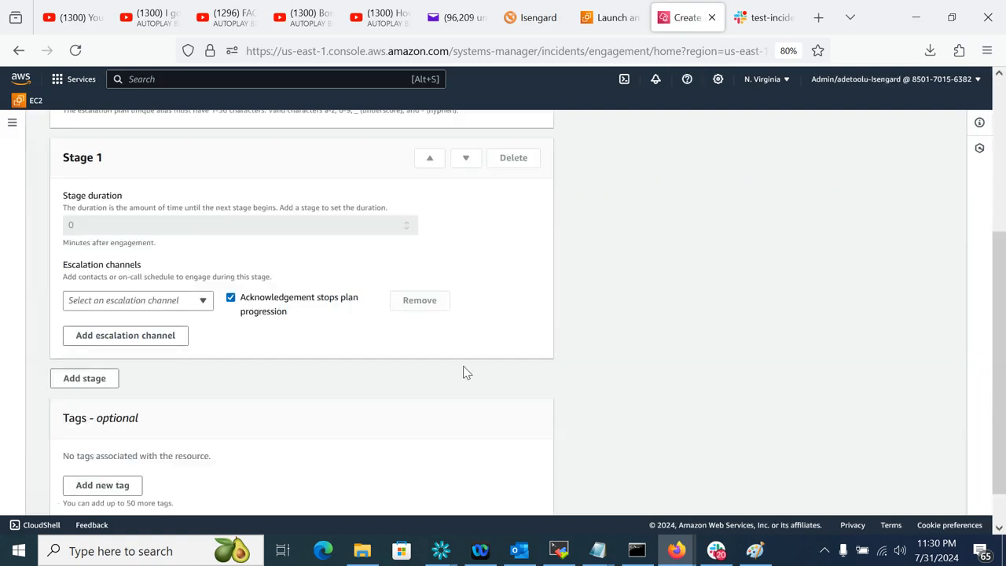
scroll(191, 206, "up", 3)
left_click(136, 219)
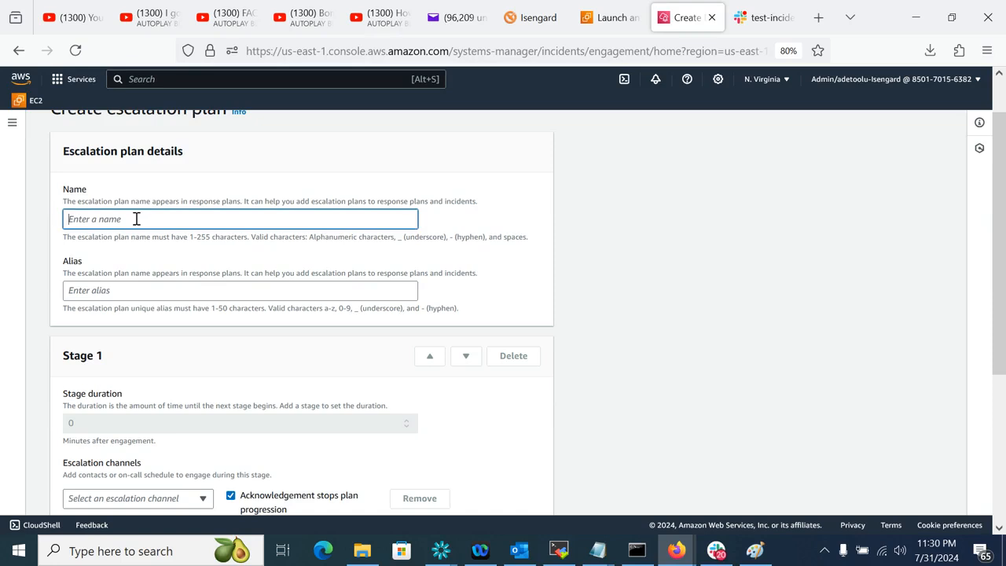
type("LinuxEngineer")
- Copy the name into the Alias field and try editing it into a hyphenated form
left_click(248, 290)
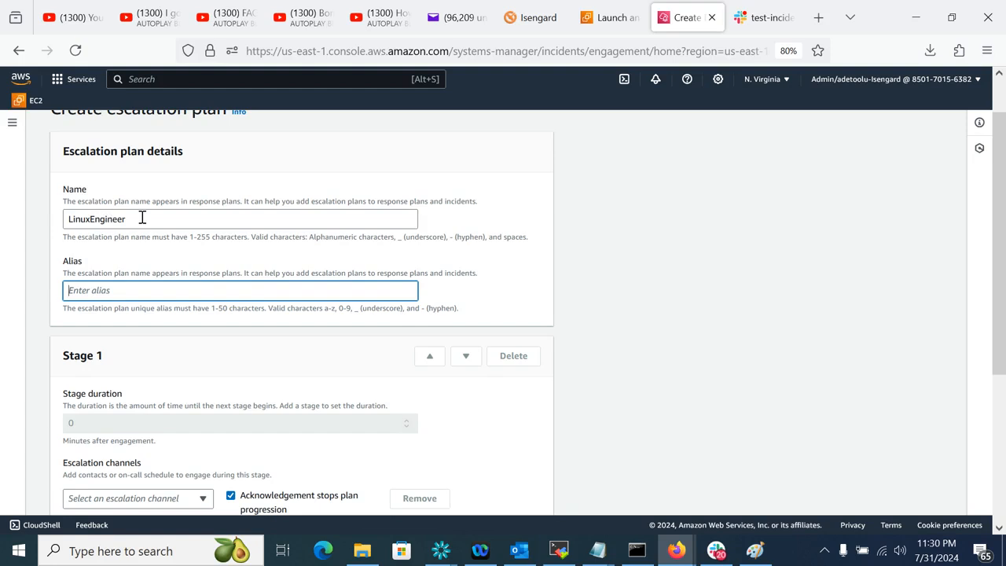
left_click_drag(141, 219, 69, 218)
key("ctrl+c")
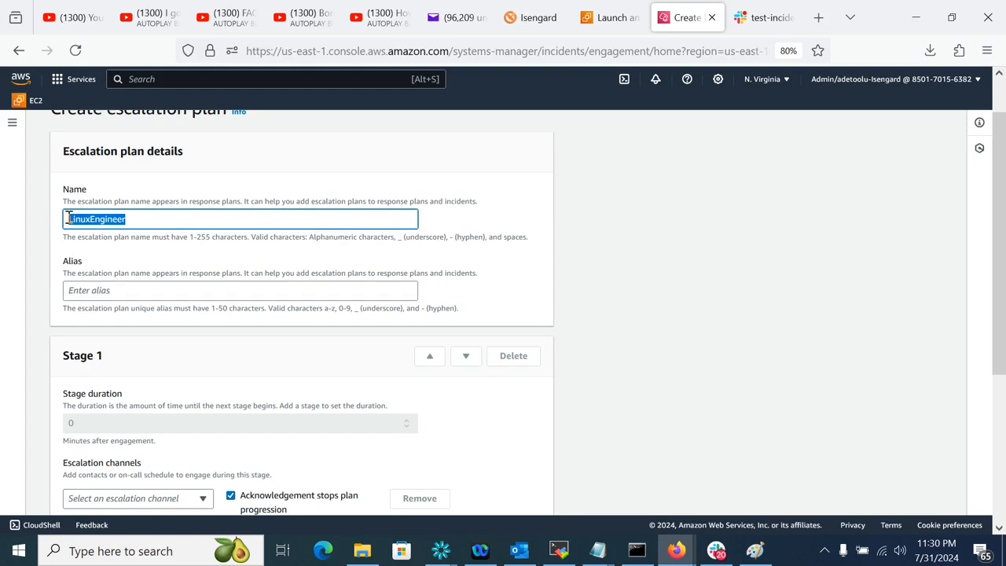
left_click(95, 290)
key("ctrl+v")
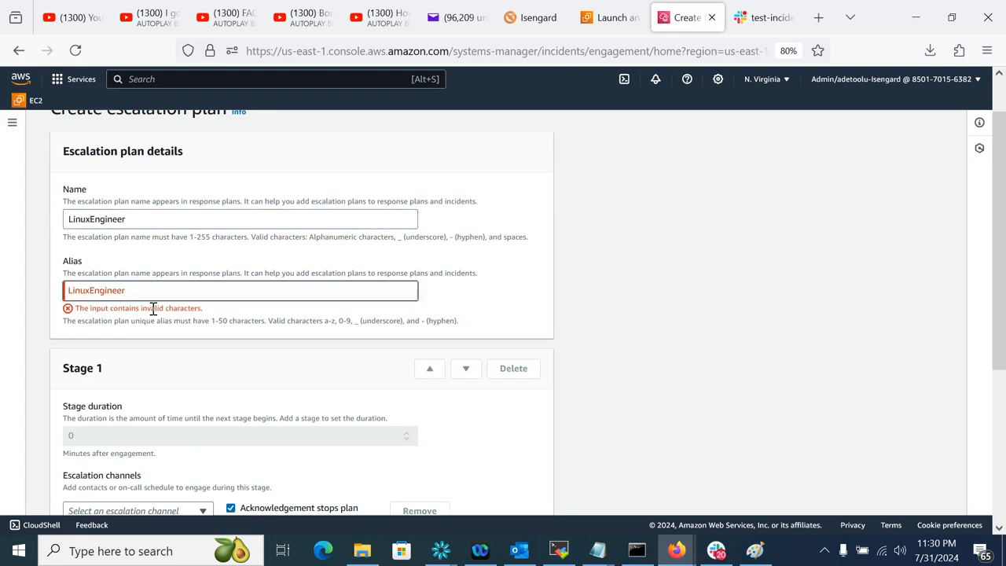
left_click(95, 291)
key("BackSpace")
type("-E")
key("BackSpace")
type("e")
key("BackSpace")
type("e")
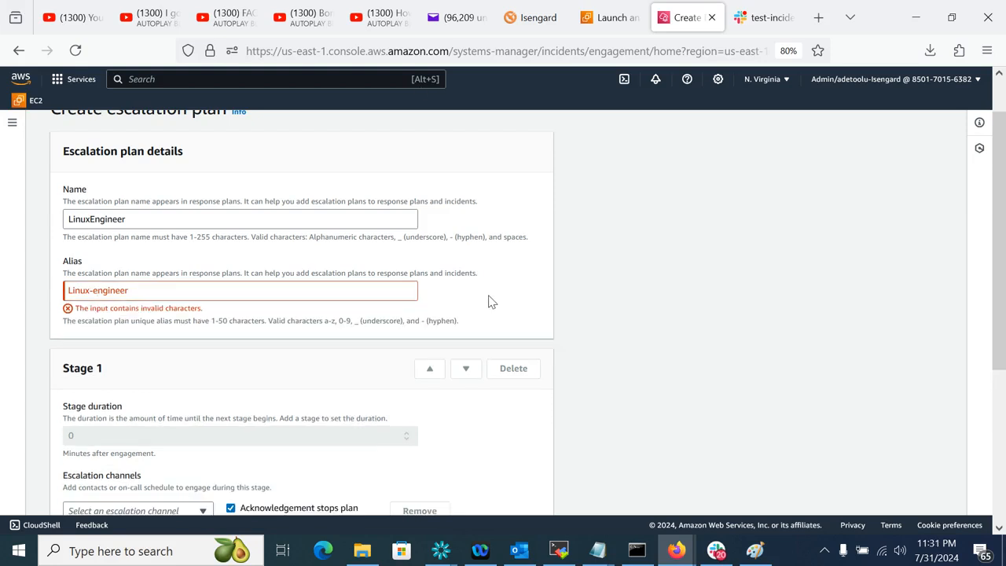
- Replace the alias with lowercase linuxengineers
left_click(242, 294)
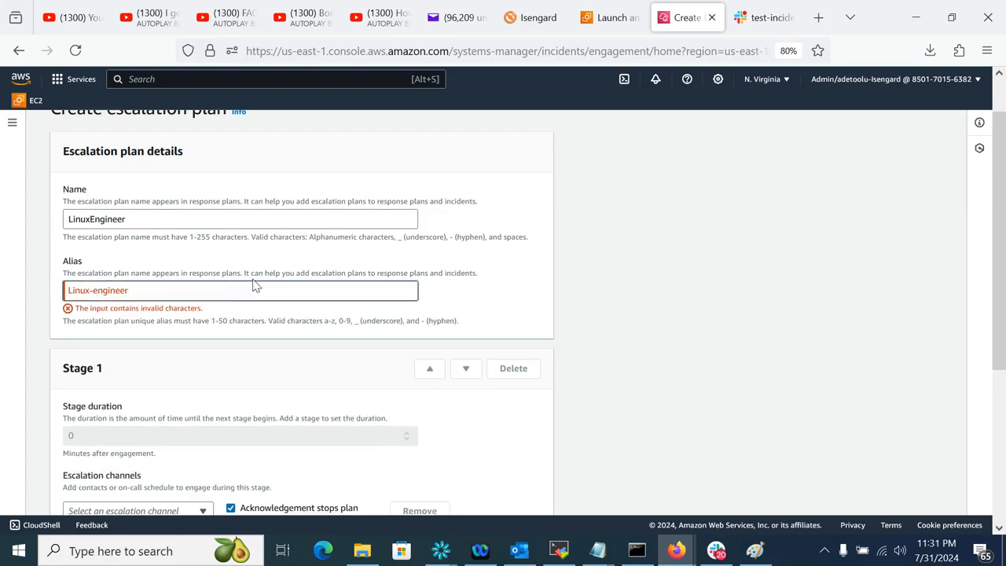
key("BackSpace")
key("BackSpace")
key("BackSpace")
key("BackSpace")
key("BackSpace")
key("BackSpace")
key("BackSpace")
key("BackSpace")
key("BackSpace")
key("BackSpace")
key("BackSpace")
key("BackSpace")
key("BackSpace")
key("BackSpace")
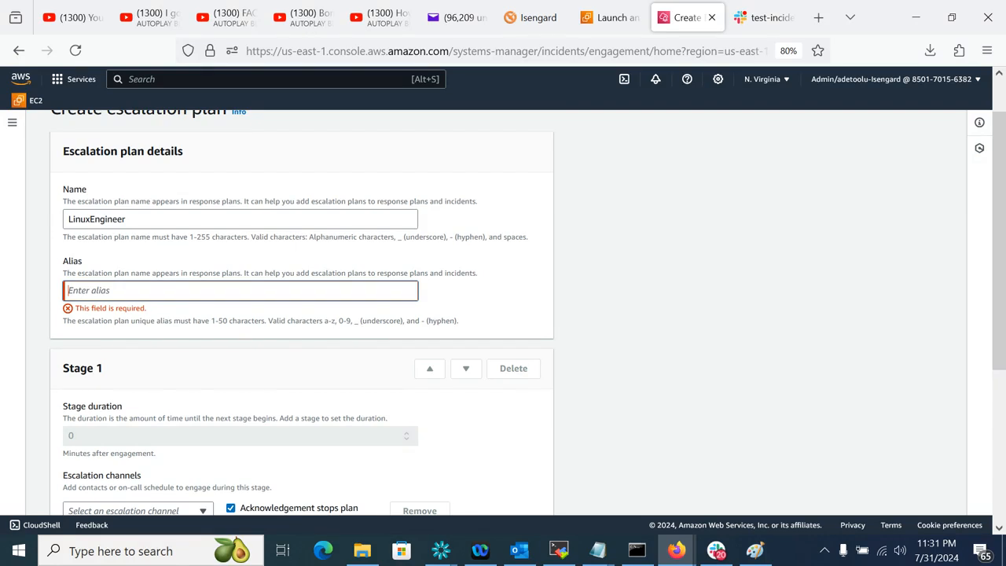
type("Linux")
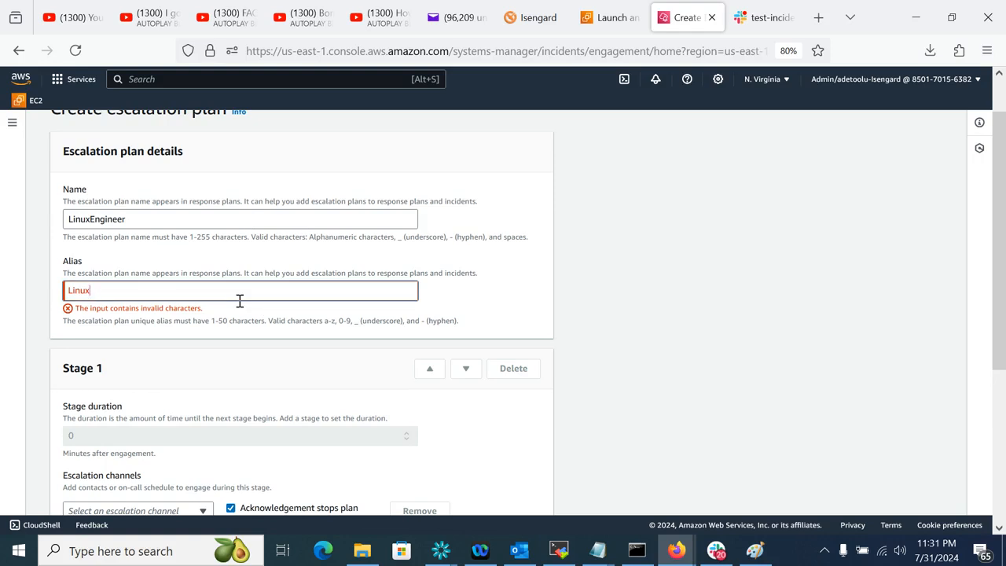
key("BackSpace")
key("BackSpace")
key("BackSpace")
key("BackSpace")
key("BackSpace")
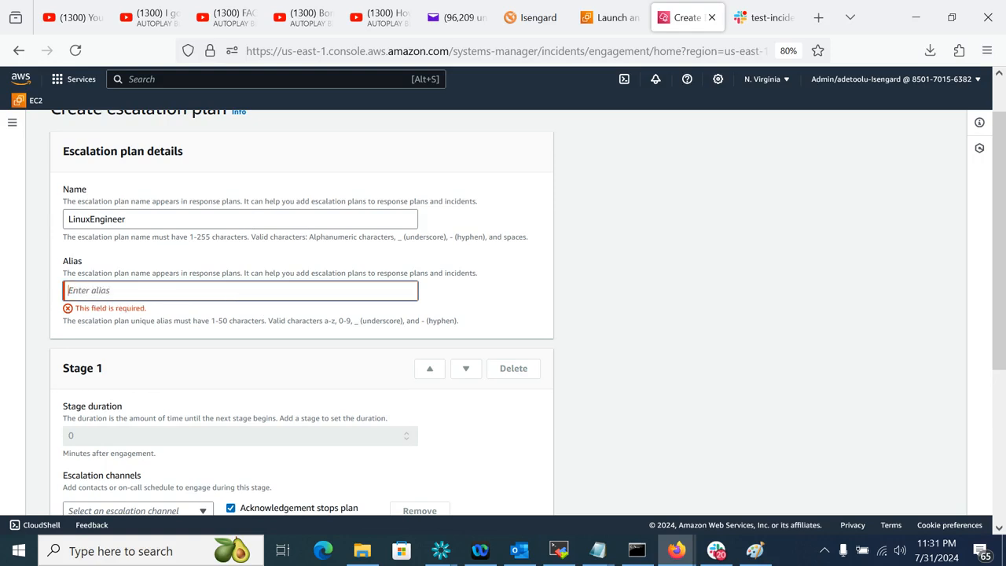
type("li")
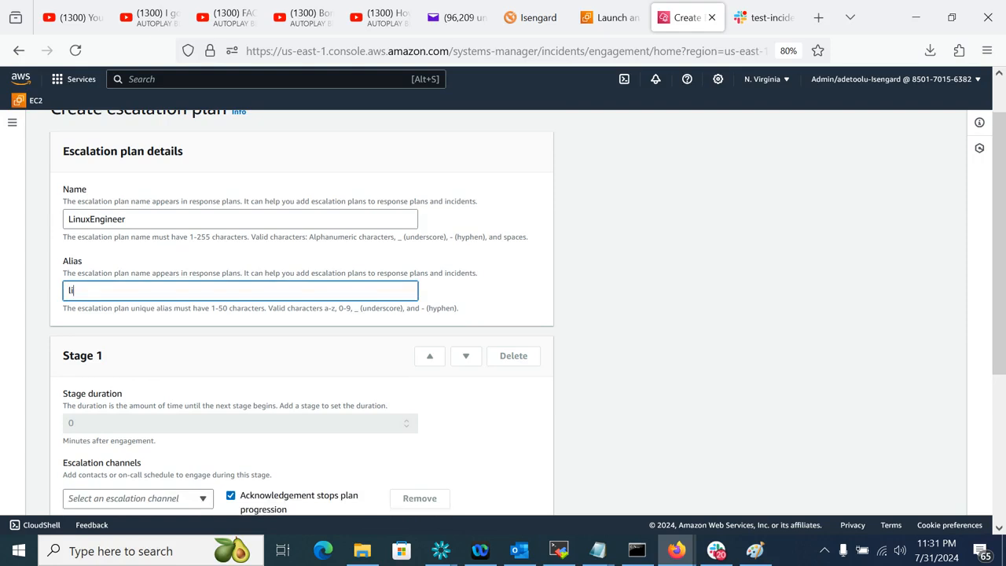
type("nuxengineers")
left_click(639, 343)
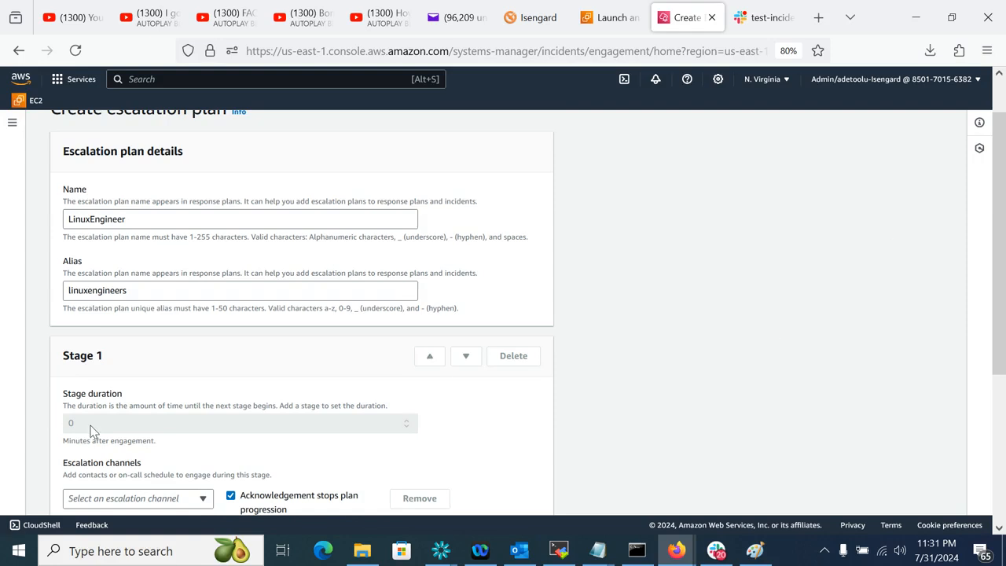
- Engage the second contact in Stage 1 with acknowledgement stopping progression, then add Stage 2
scroll(112, 416, "down", 3)
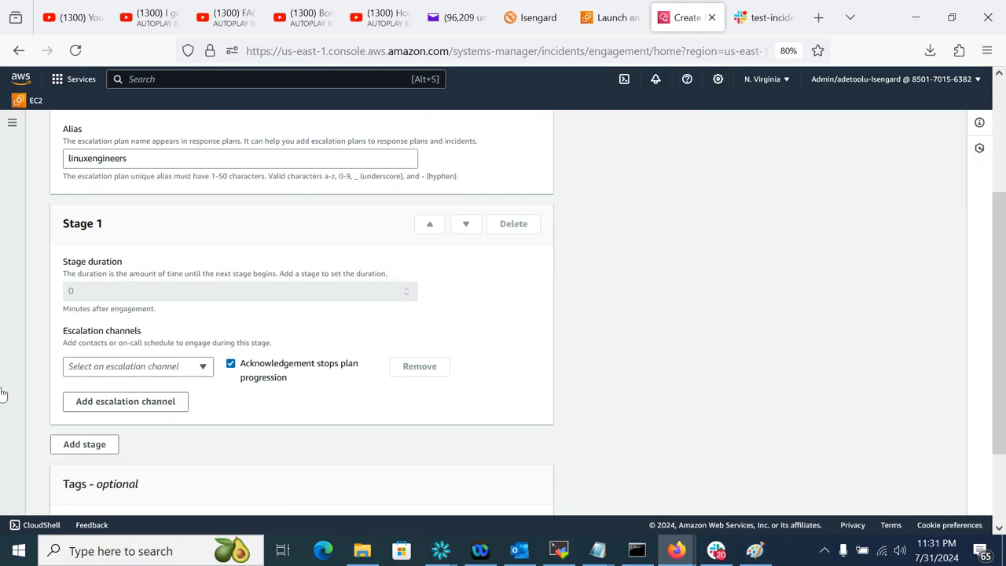
left_click(86, 368)
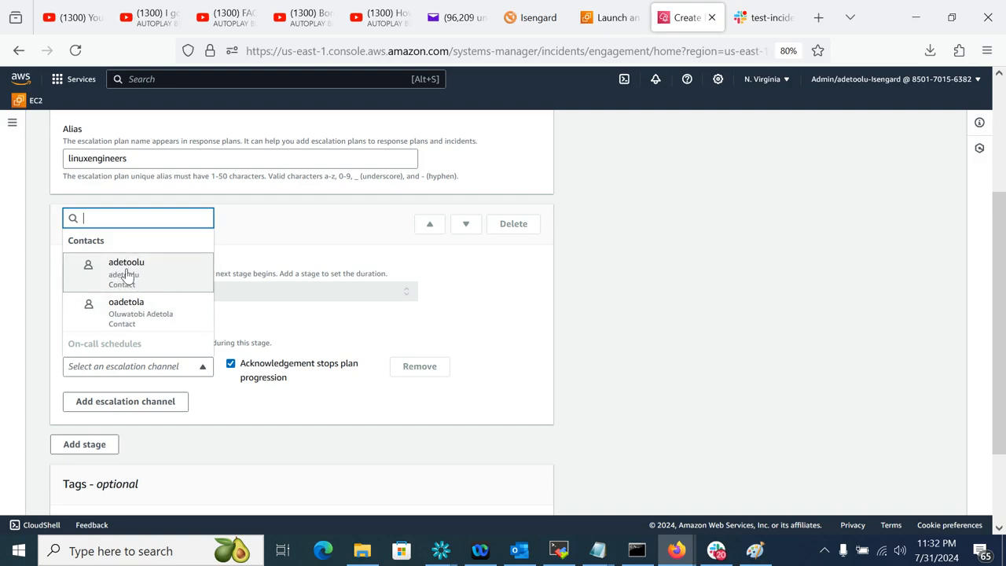
left_click(150, 321)
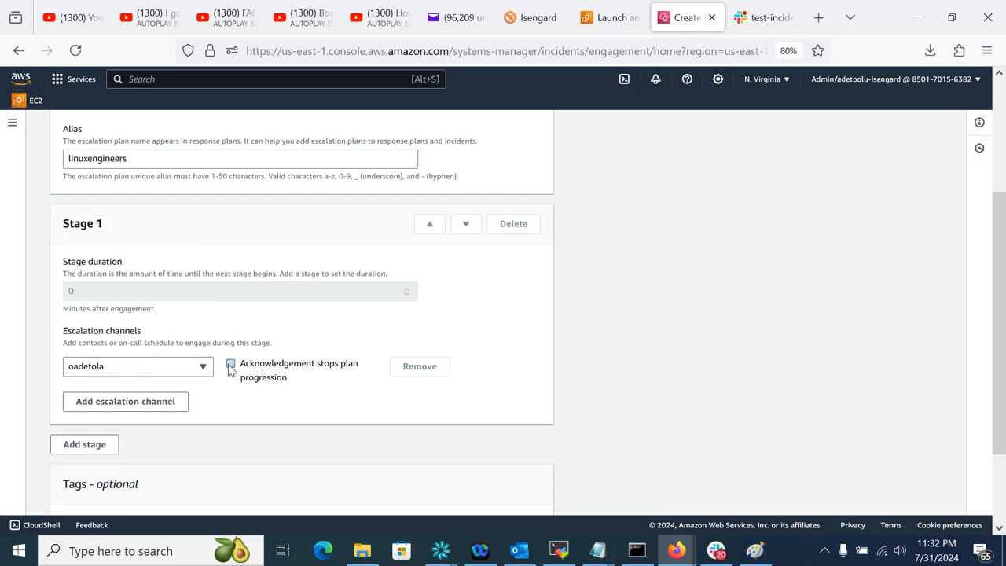
left_click(230, 365)
left_click(143, 375)
left_click(143, 374)
left_click(88, 447)
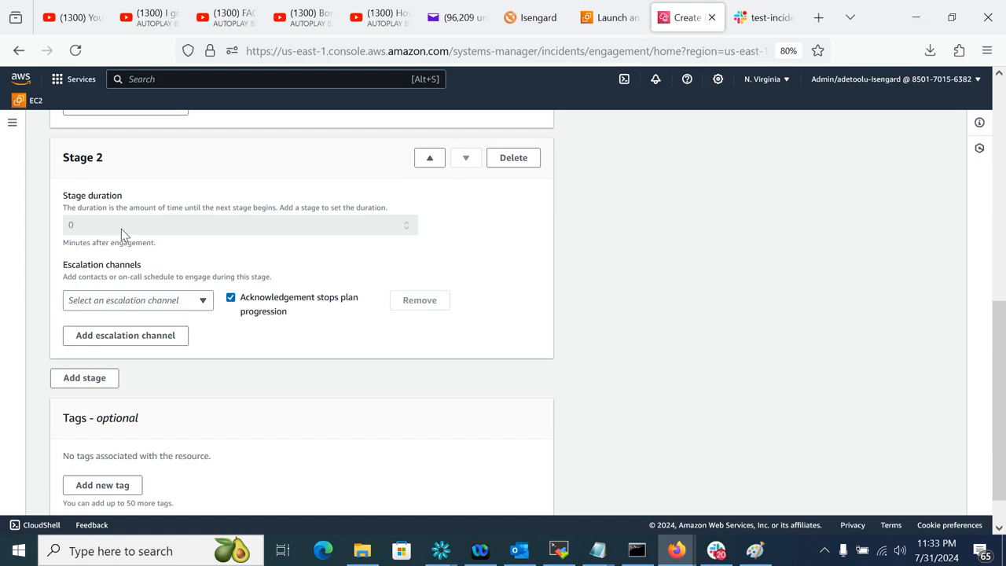
- Assign the first listed contact as Stage 2's escalation channel
left_click(138, 302)
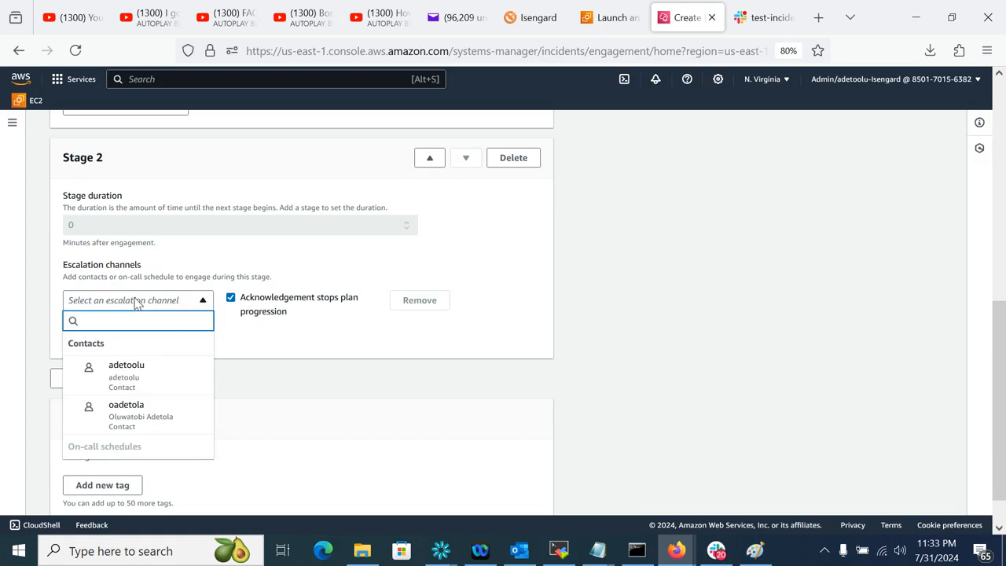
scroll(157, 314, "up", 2)
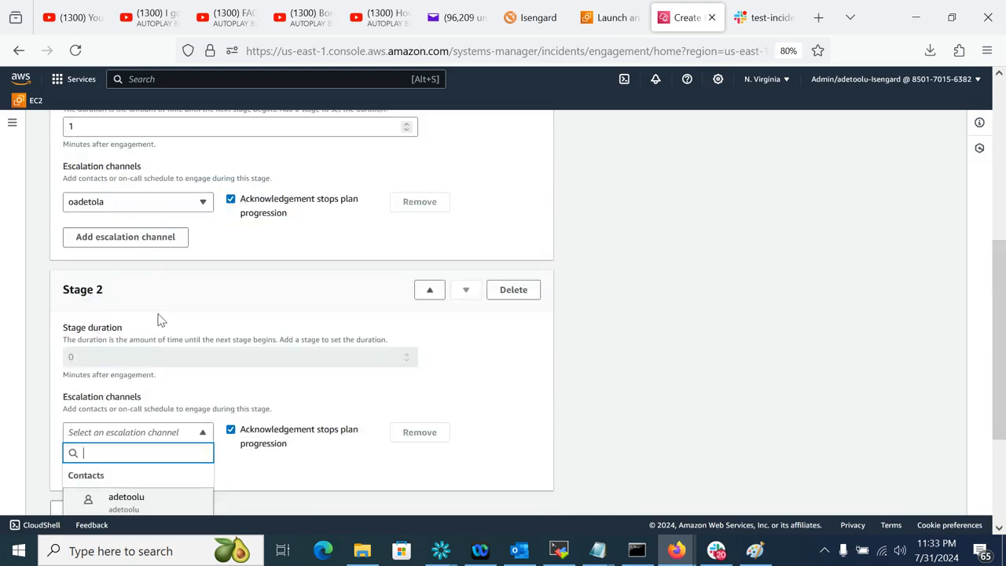
scroll(160, 319, "down", 3)
left_click(157, 321)
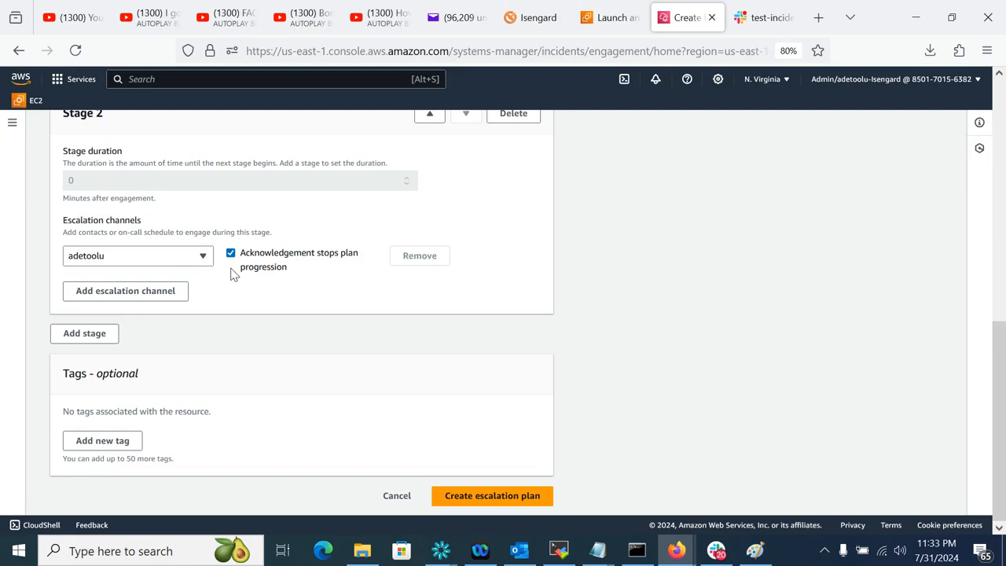
- Add an extra empty channel row to Stage 2 and four to Stage 1
left_click(149, 298)
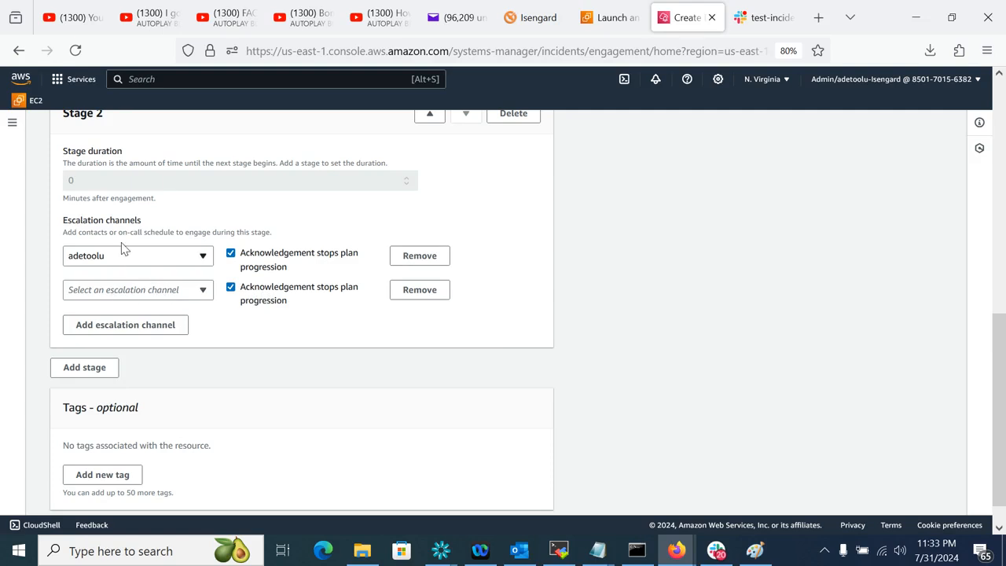
scroll(154, 223, "up", 5)
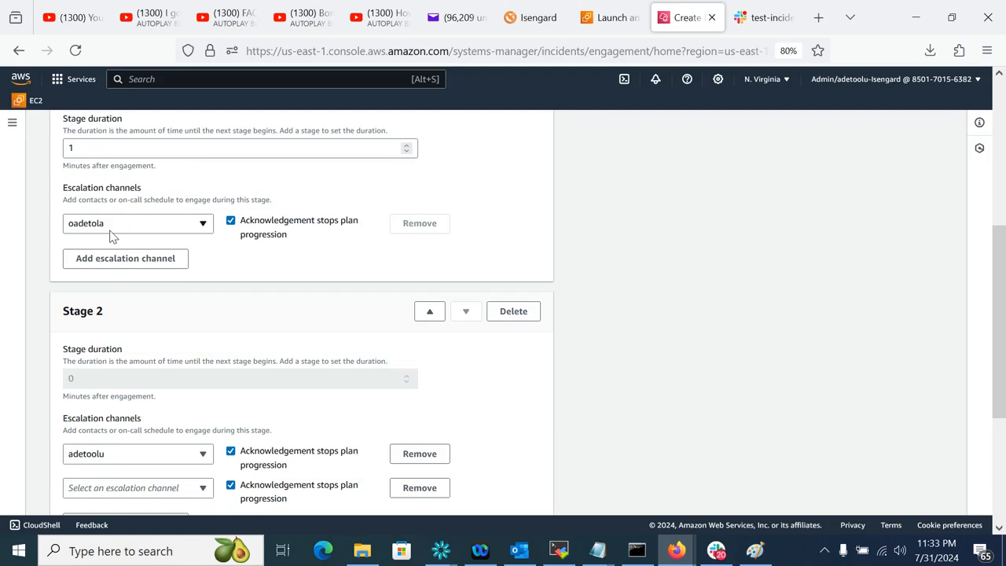
left_click(112, 259)
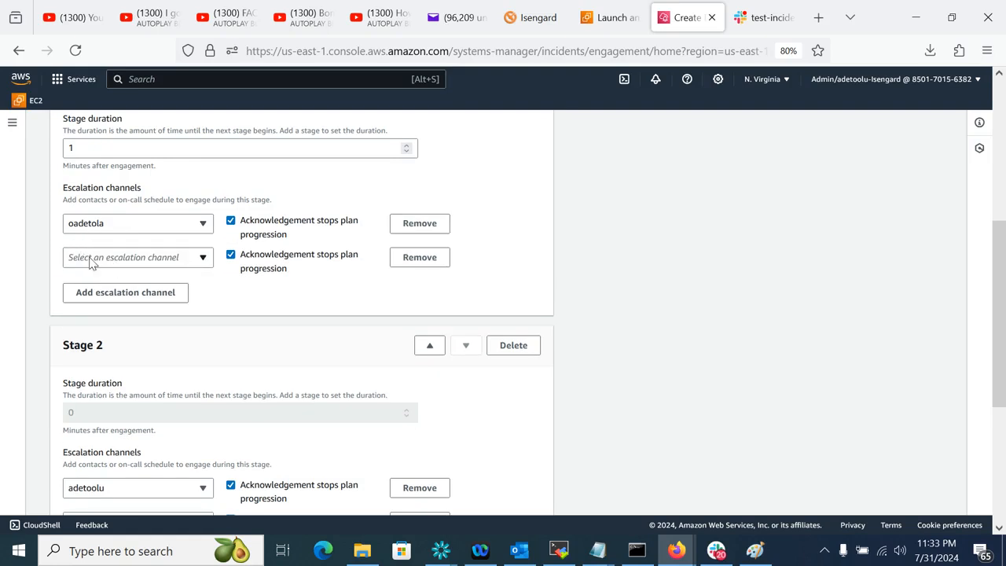
left_click(96, 291)
left_click(106, 325)
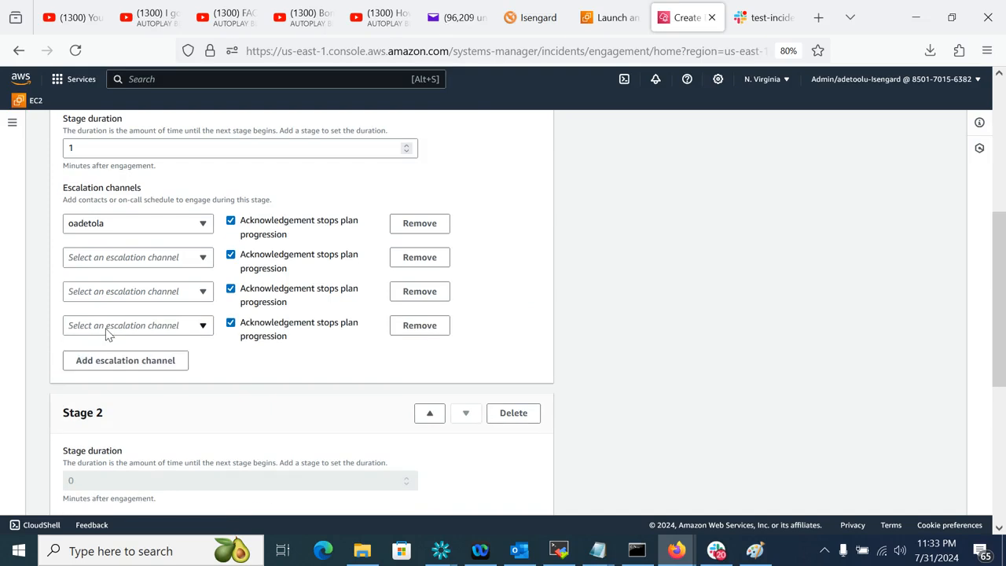
left_click(148, 364)
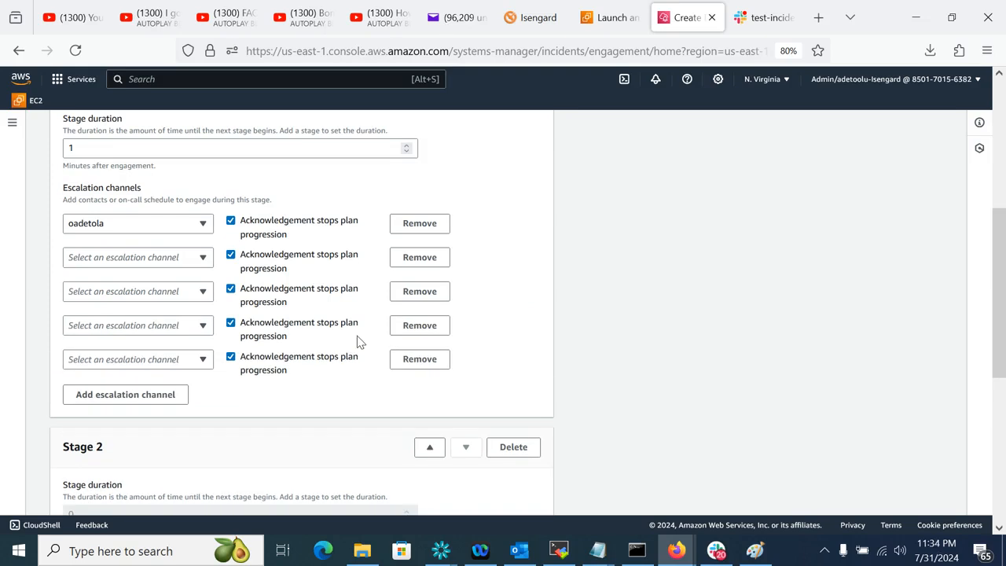
- Remove all the empty channel rows, leaving one contact per stage
left_click(407, 358)
left_click(411, 327)
left_click(410, 294)
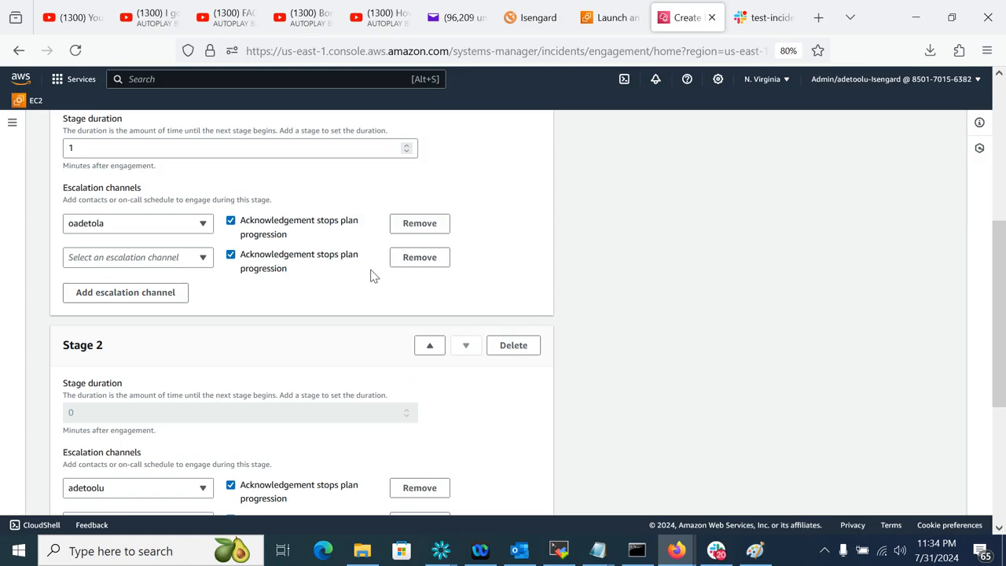
left_click(411, 259)
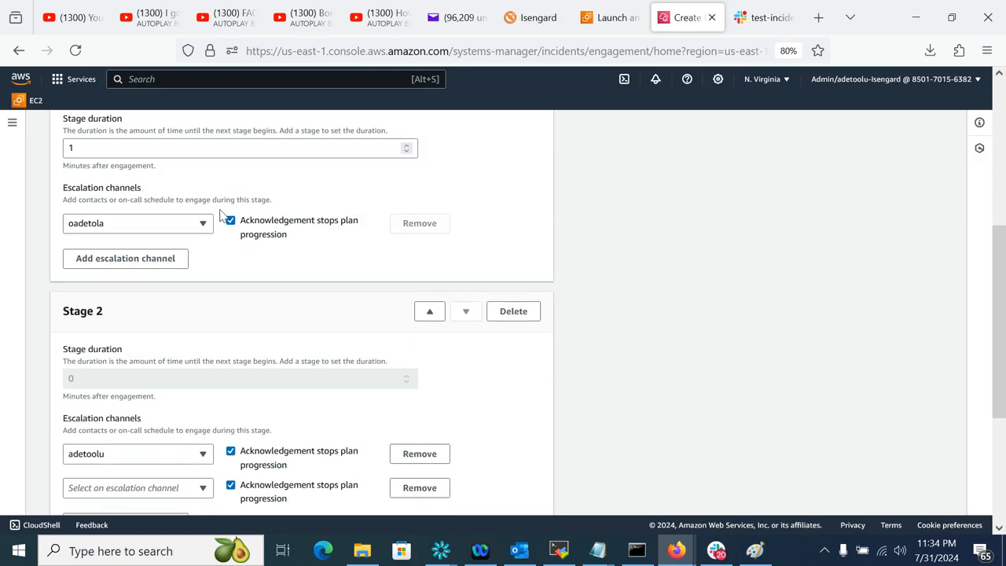
left_click_drag(61, 312, 147, 327)
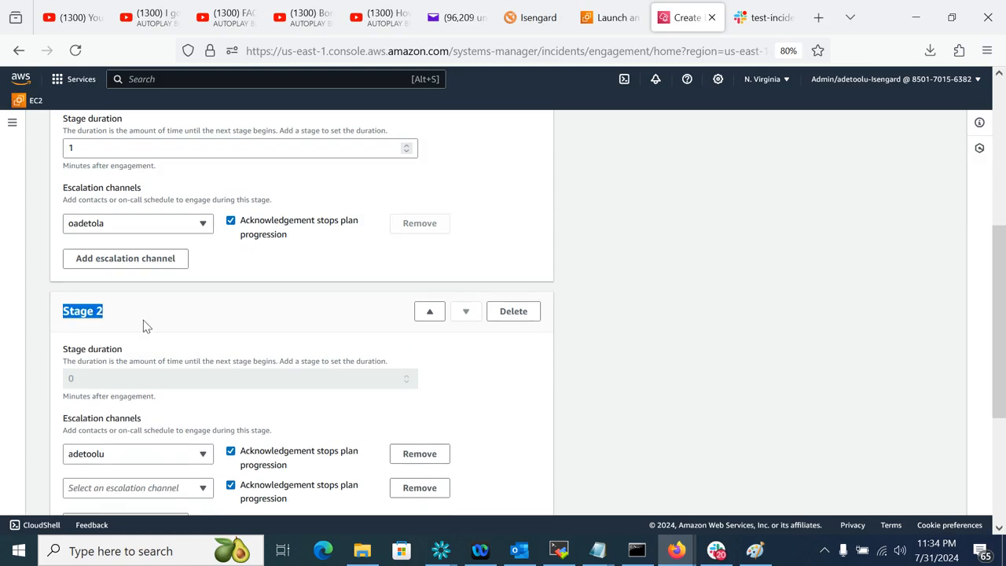
scroll(151, 409, "down", 3)
scroll(151, 409, "down", 2)
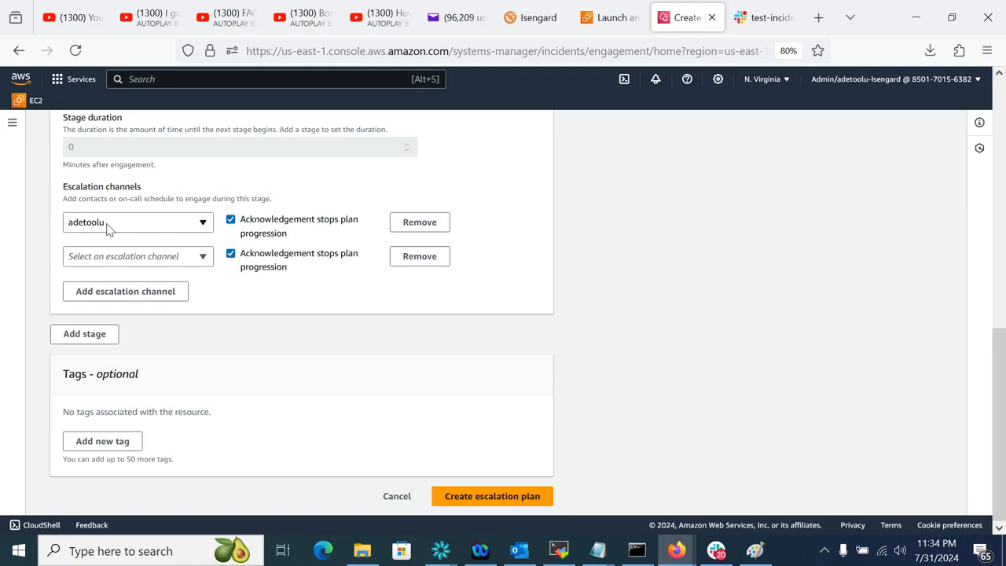
scroll(212, 237, "up", 4)
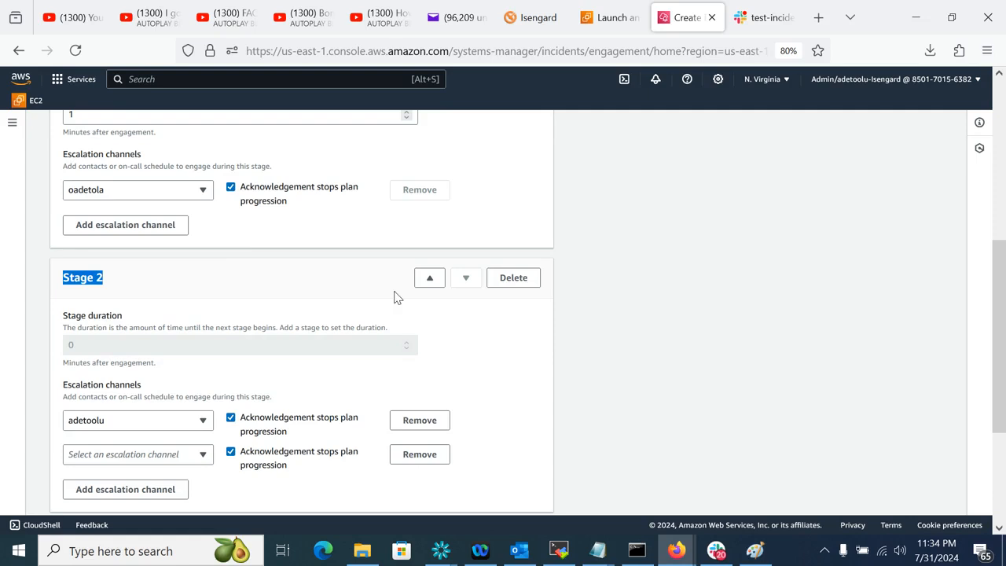
scroll(198, 381, "down", 3)
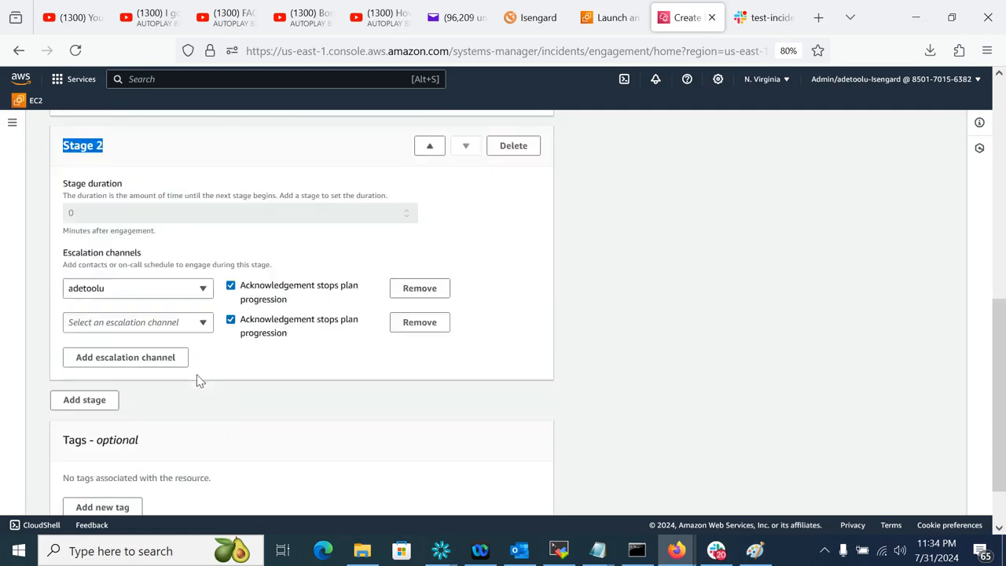
left_click(406, 326)
scroll(142, 230, "up", 4)
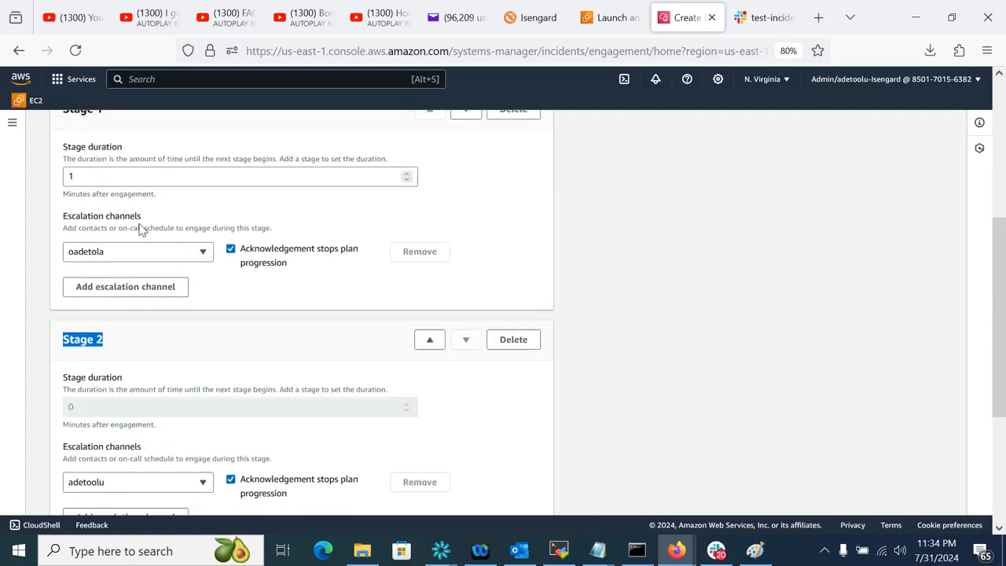
- Change Stage 1's duration from 1 to 5 minutes
left_click(82, 182)
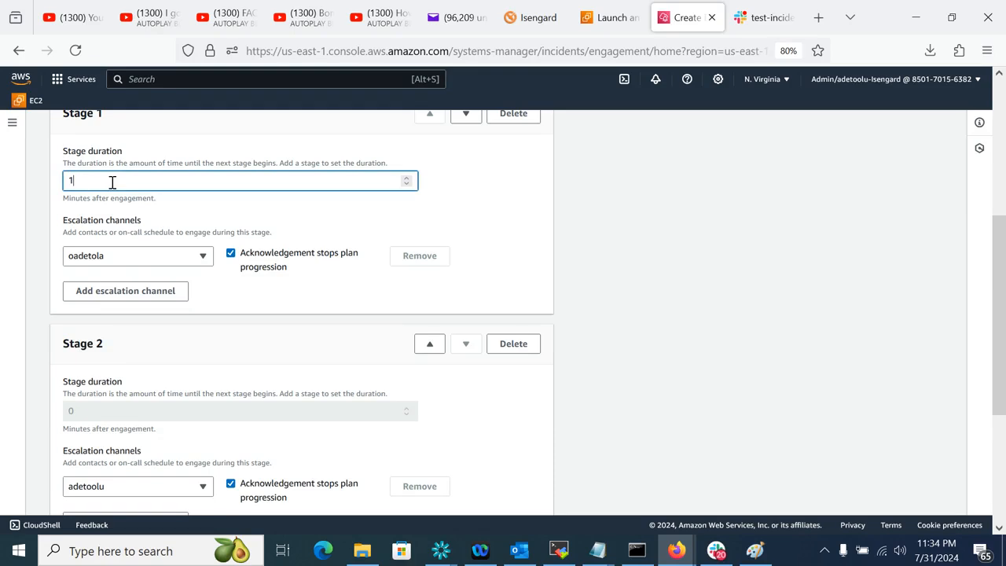
key("BackSpace")
type("5")
scroll(152, 420, "down", 2)
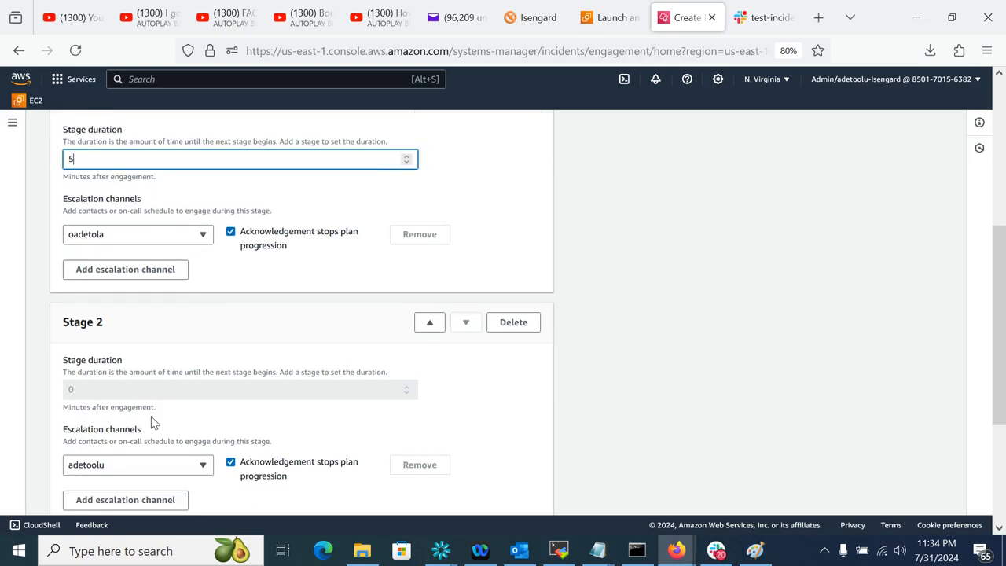
left_click_drag(63, 283, 118, 285)
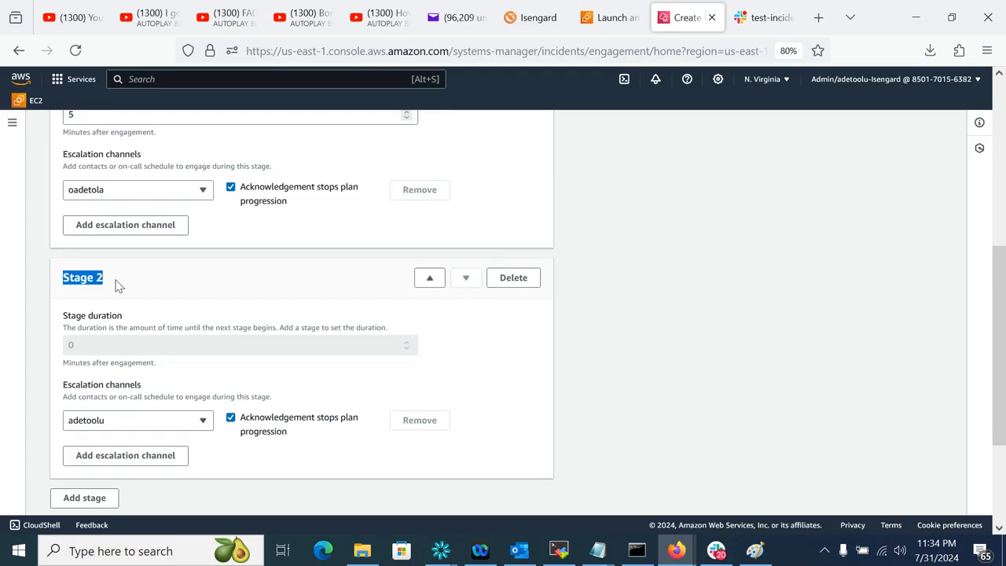
scroll(150, 157, "up", 3)
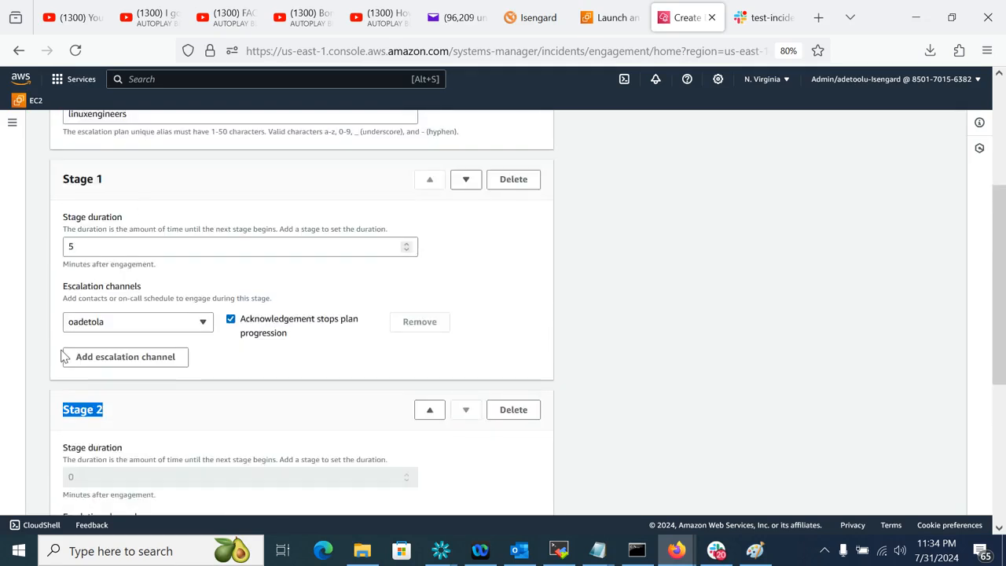
left_click(109, 180)
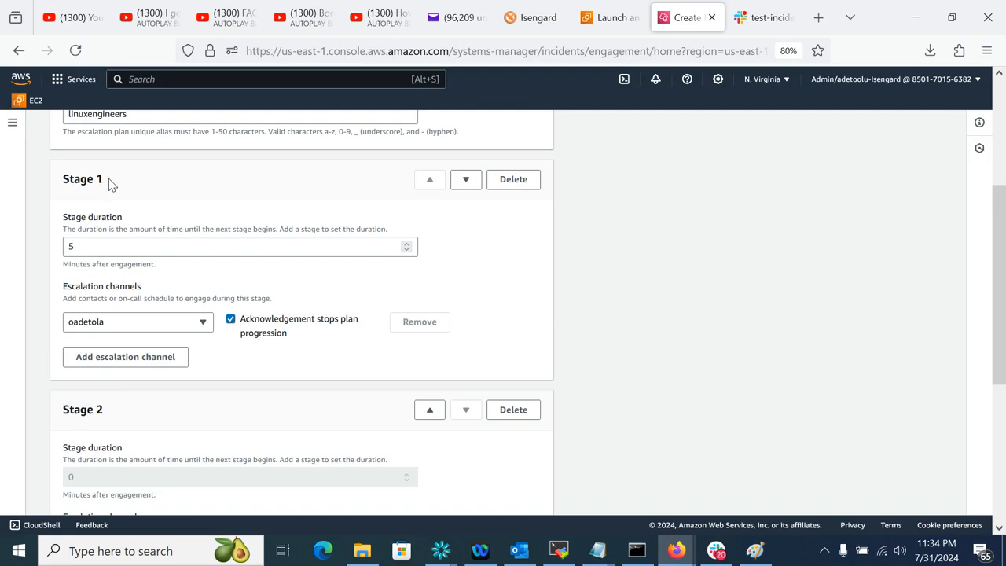
left_click_drag(109, 179, 48, 182)
scroll(118, 283, "down", 4)
scroll(92, 254, "up", 2)
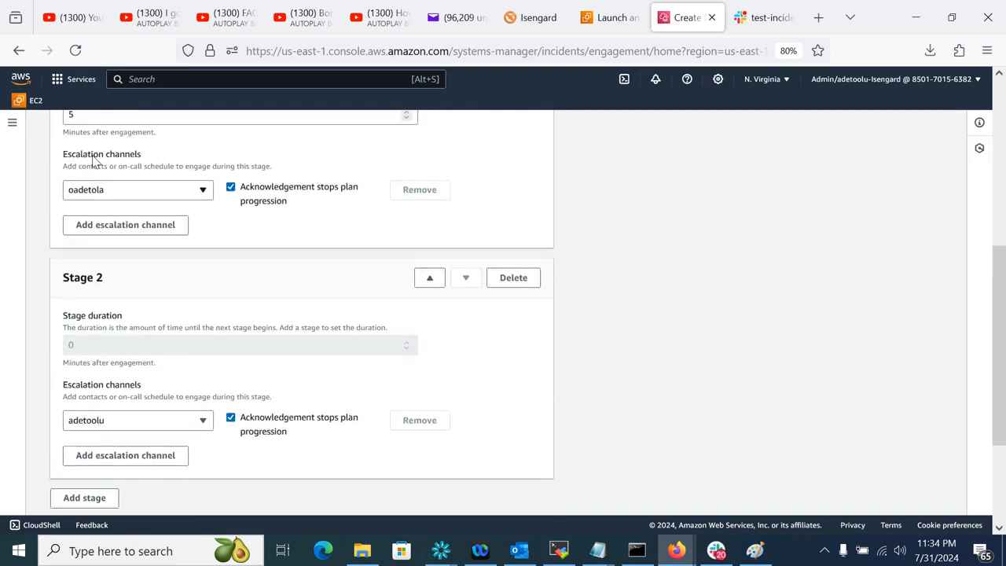
scroll(91, 181, "up", 2)
scroll(86, 440, "down", 2)
left_click_drag(114, 283, 55, 283)
scroll(130, 157, "up", 3)
left_click_drag(81, 319, 66, 314)
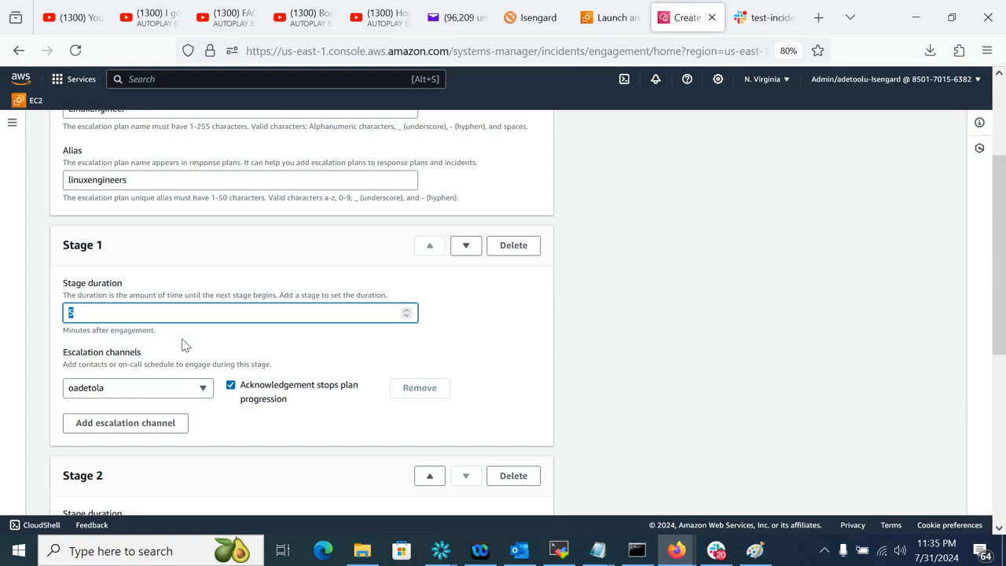
left_click(92, 312)
- Create the LinuxEngineer escalation plan
scroll(409, 375, "down", 3)
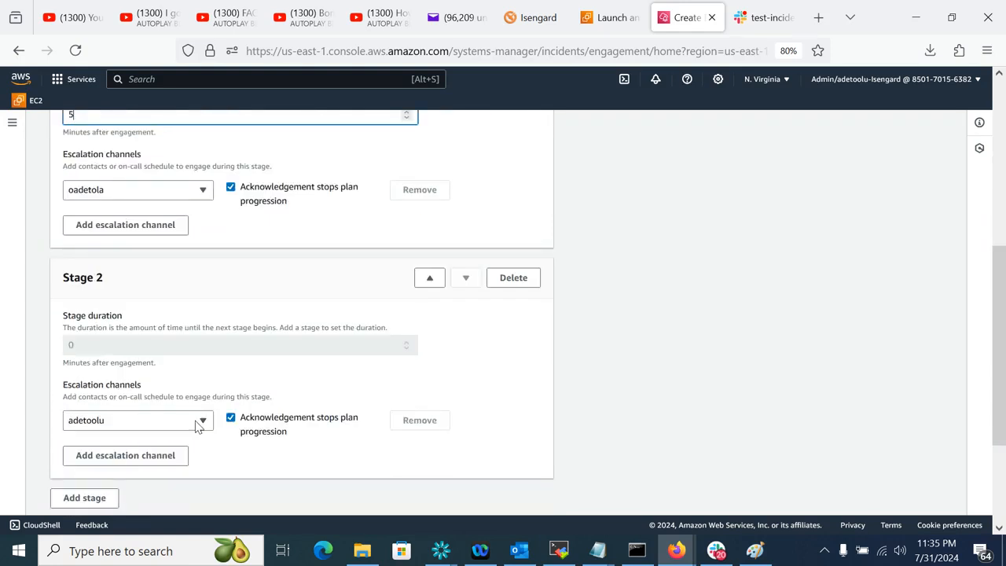
scroll(189, 444, "down", 2)
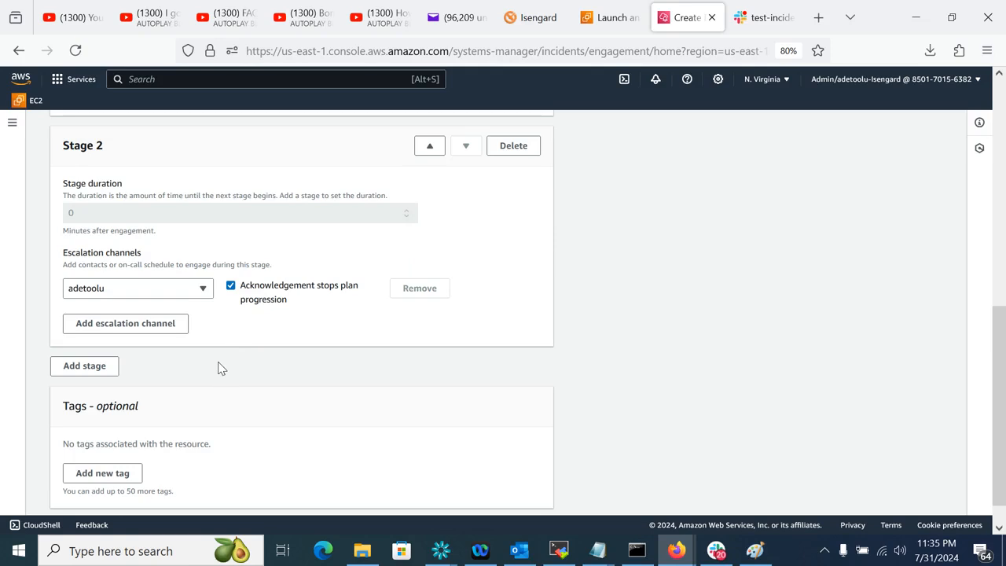
scroll(220, 368, "down", 1)
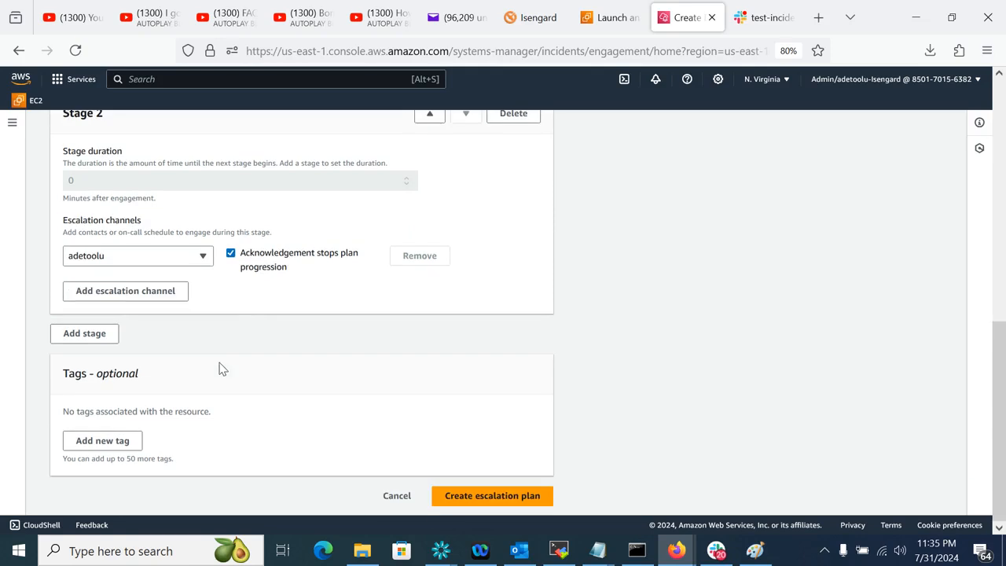
left_click(470, 496)
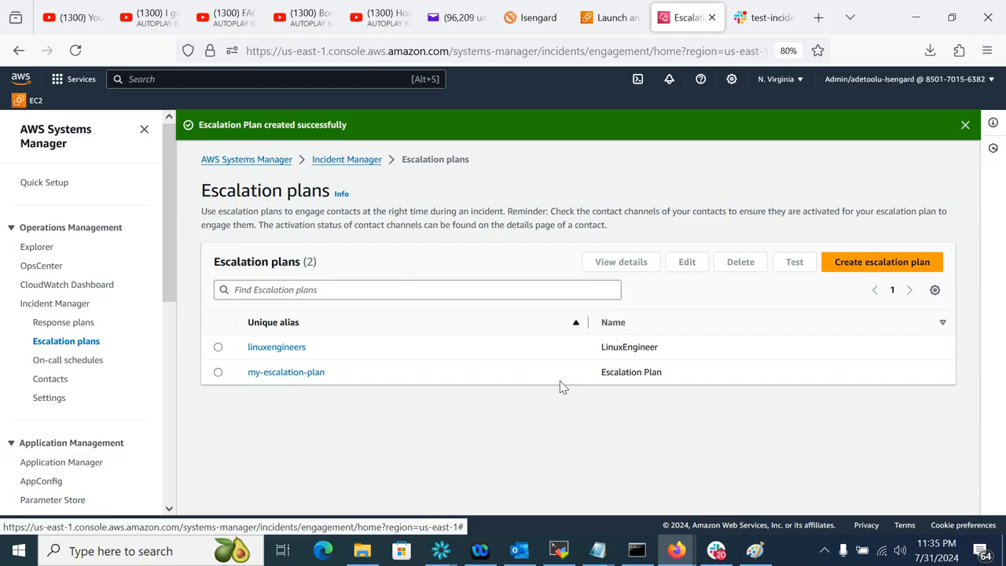
- Start a new contact, try Email and SMS channel types, then cancel it
left_click(47, 382)
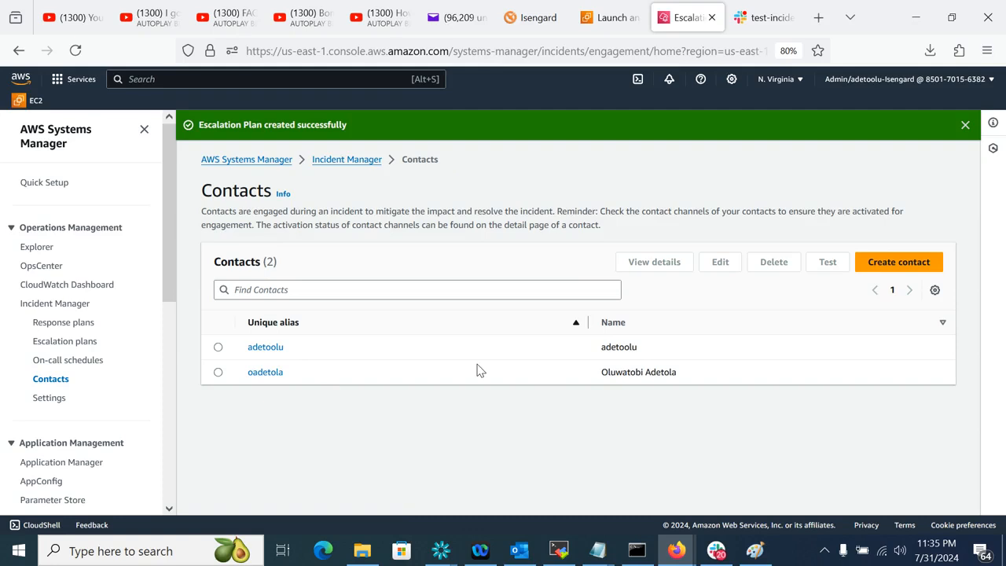
left_click(918, 264)
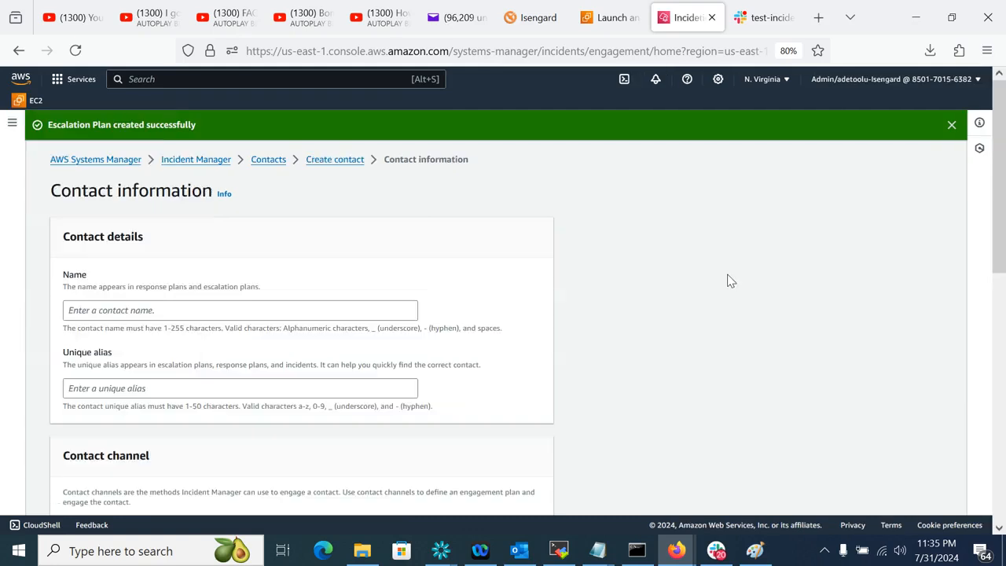
left_click(92, 316)
left_click(102, 383)
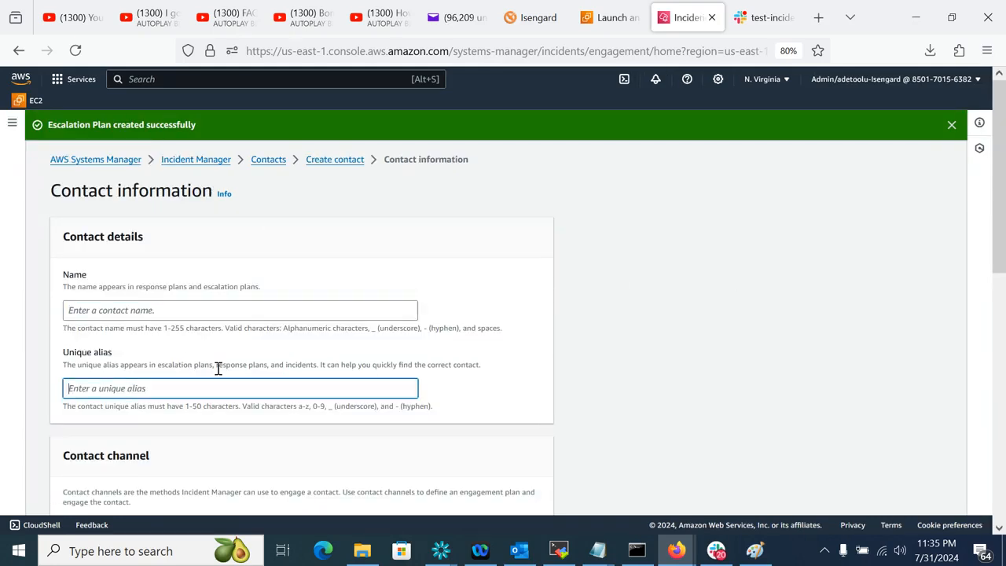
scroll(217, 369, "down", 3)
left_click(142, 391)
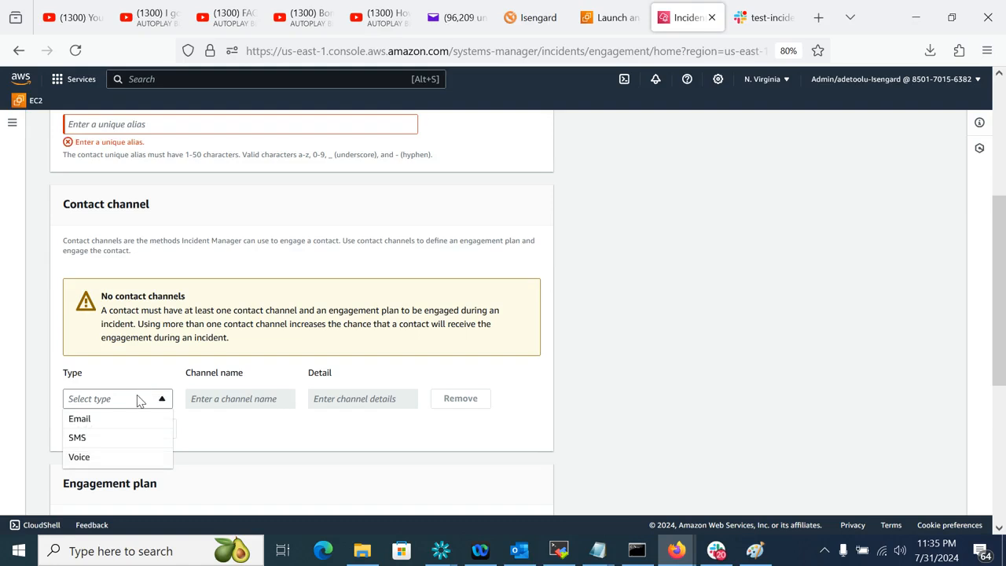
left_click(103, 419)
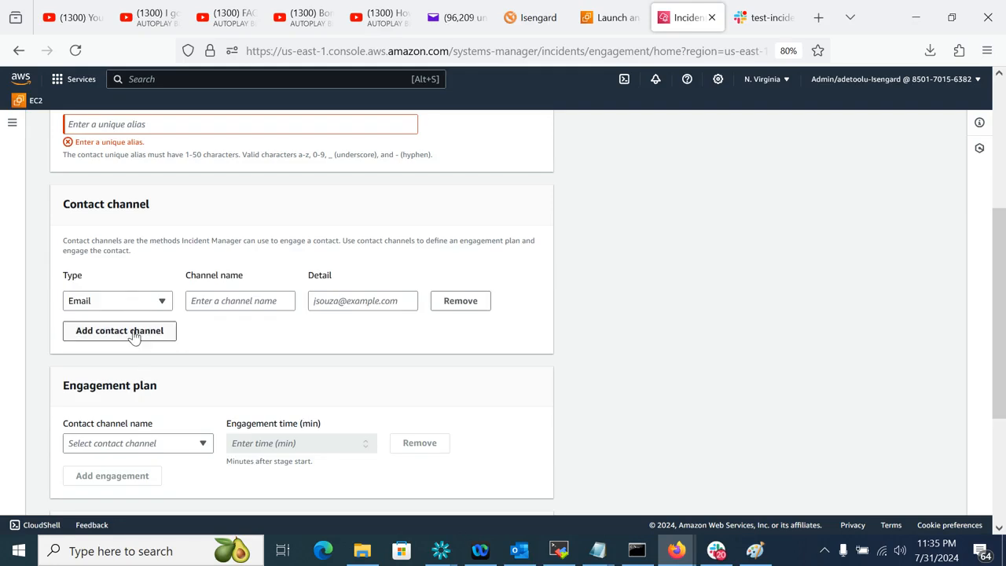
left_click(135, 334)
left_click(135, 327)
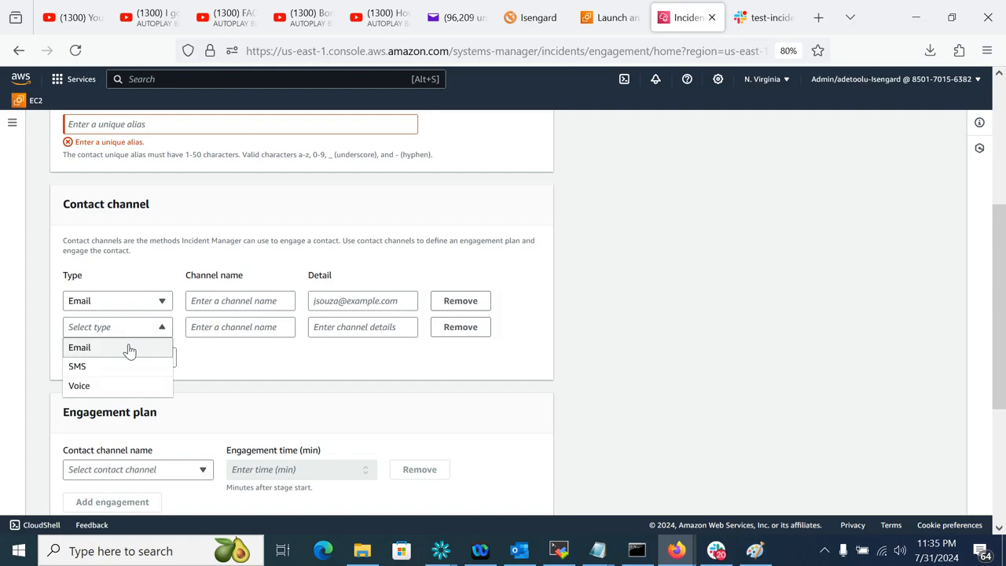
left_click(122, 367)
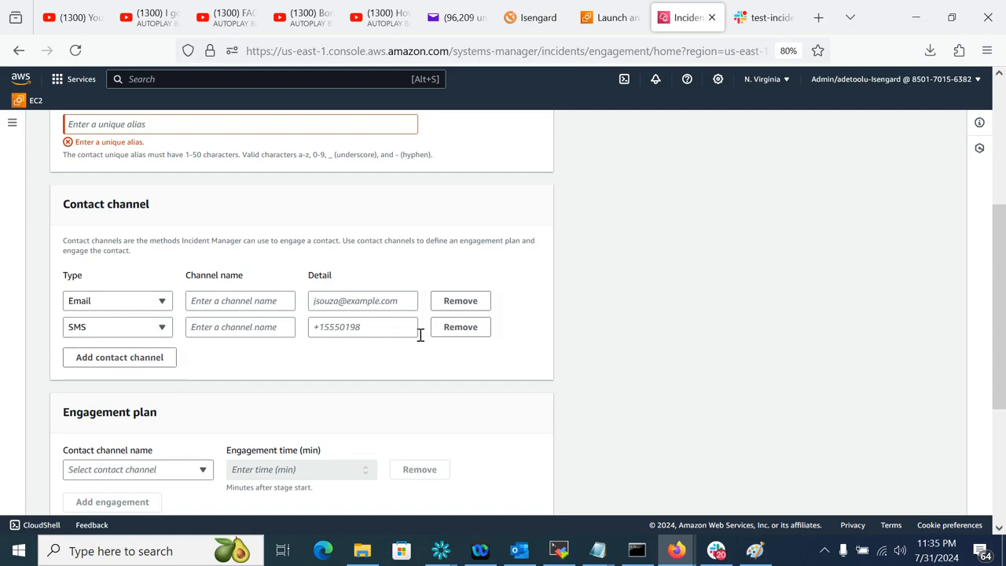
scroll(198, 375, "down", 5)
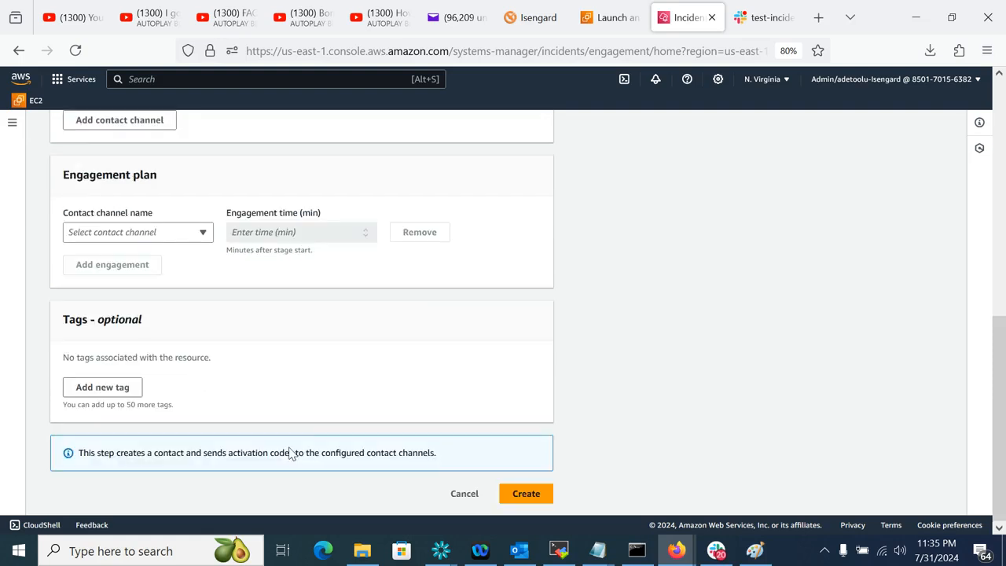
left_click(465, 495)
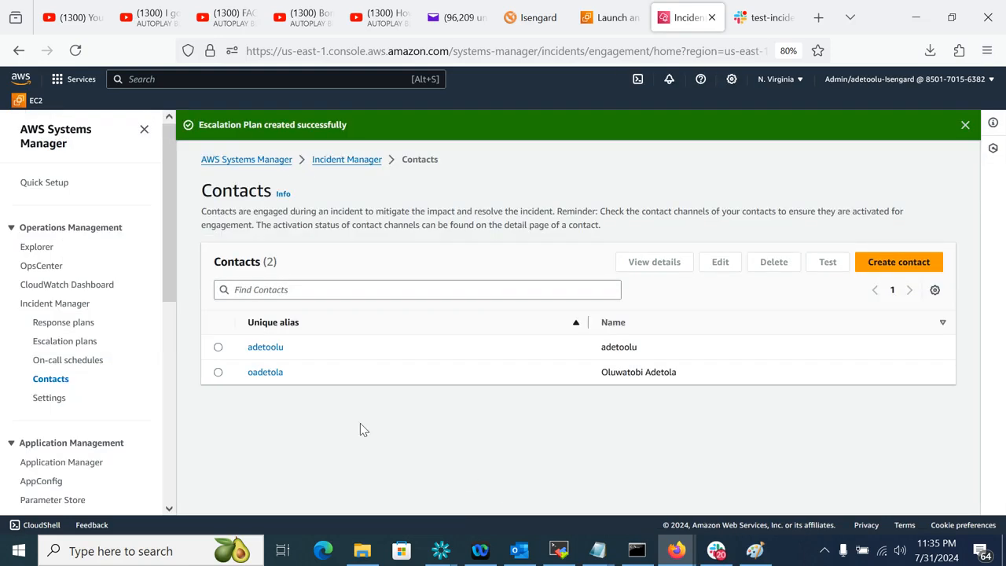
- Open an existing contact's details and review its activated SMS channel
left_click(264, 373)
scroll(343, 377, "down", 5)
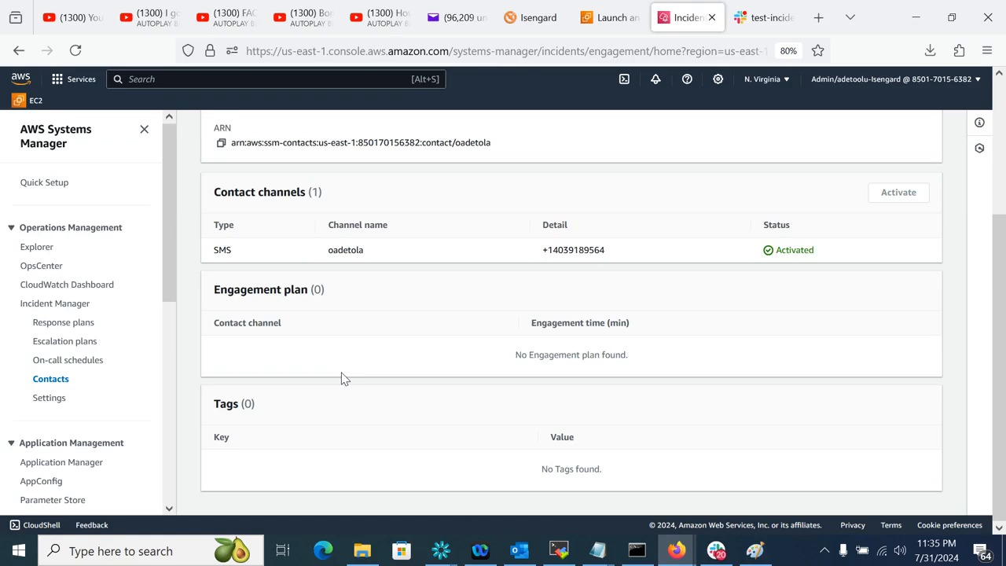
scroll(343, 377, "up", 5)
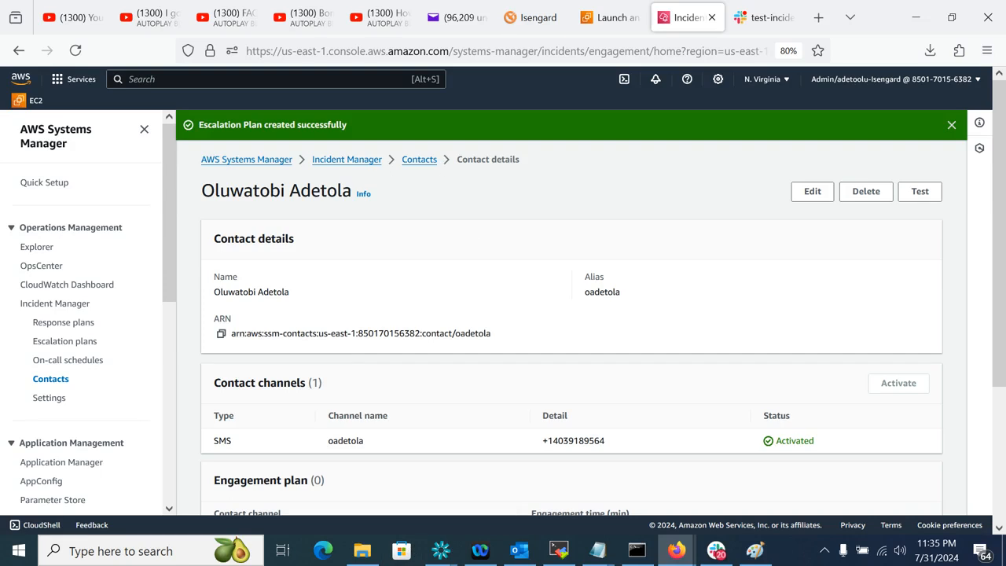
scroll(335, 322, "down", 3)
scroll(330, 321, "up", 3)
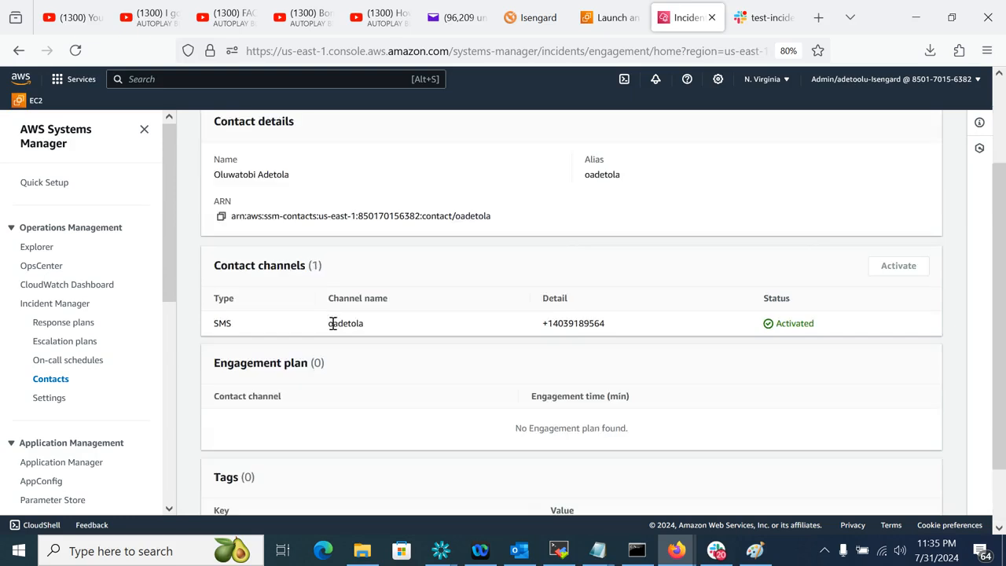
- Start a new contact and enter the contact's name and unique alias
left_click(419, 160)
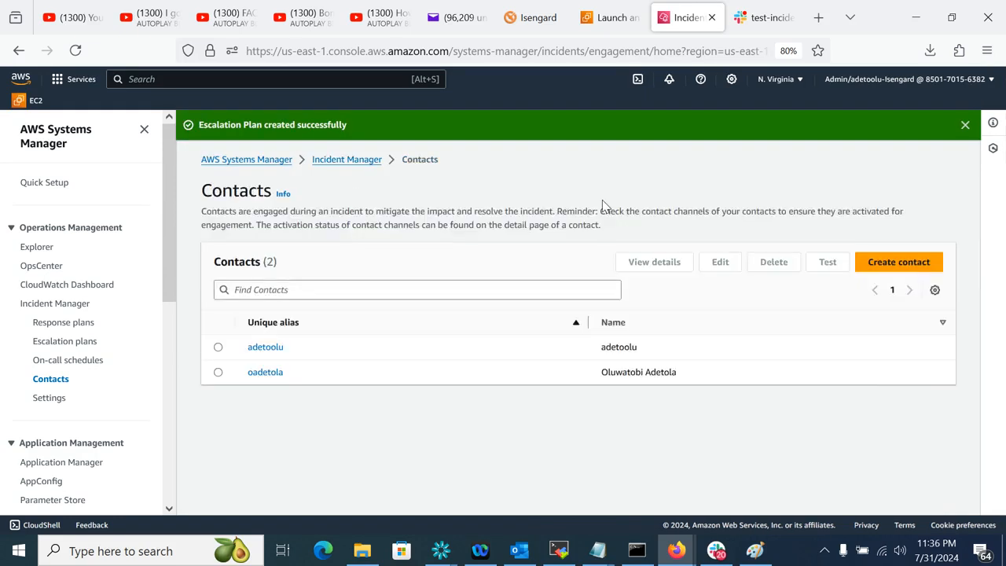
left_click(927, 266)
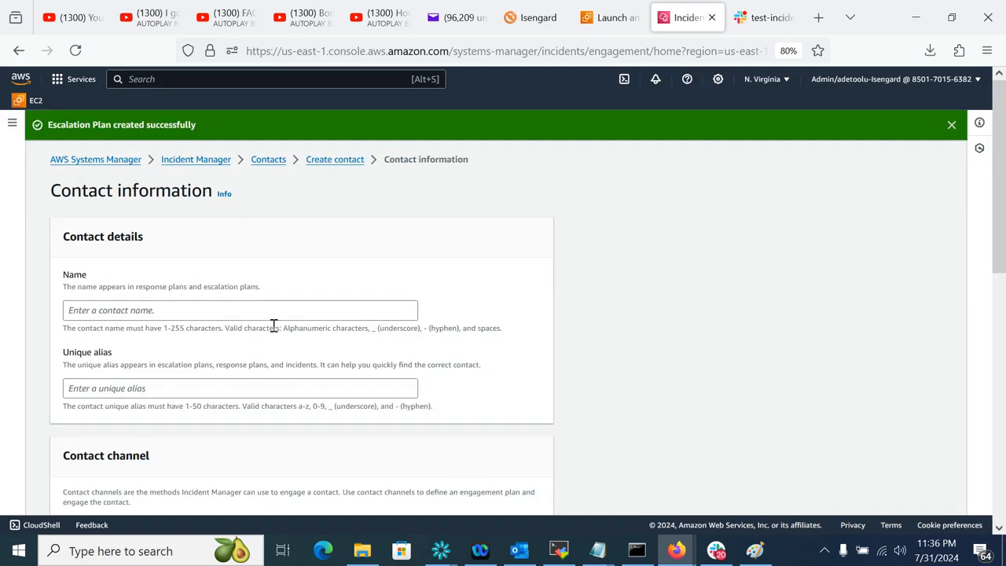
left_click(282, 309)
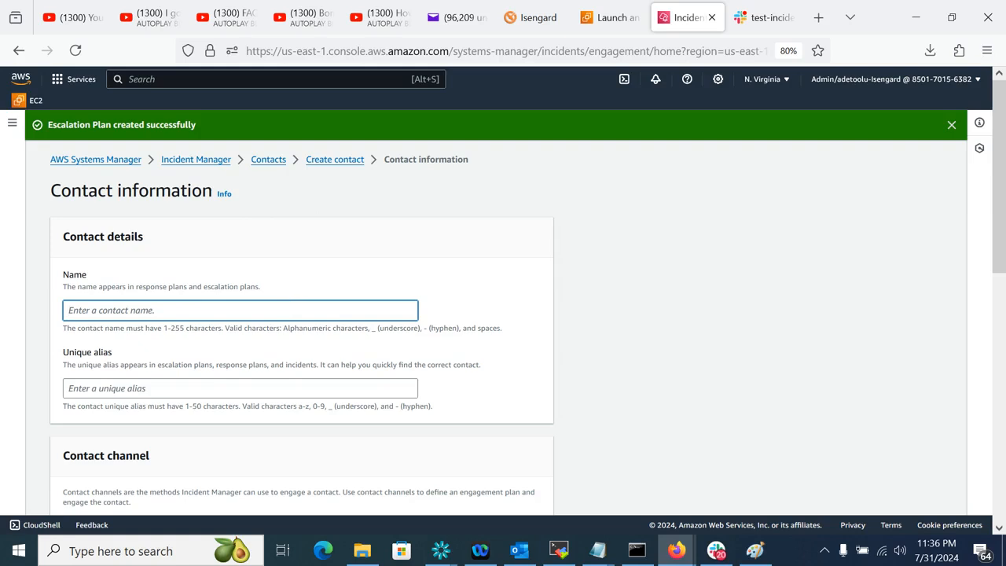
type("Oluwatobi")
left_click(195, 391)
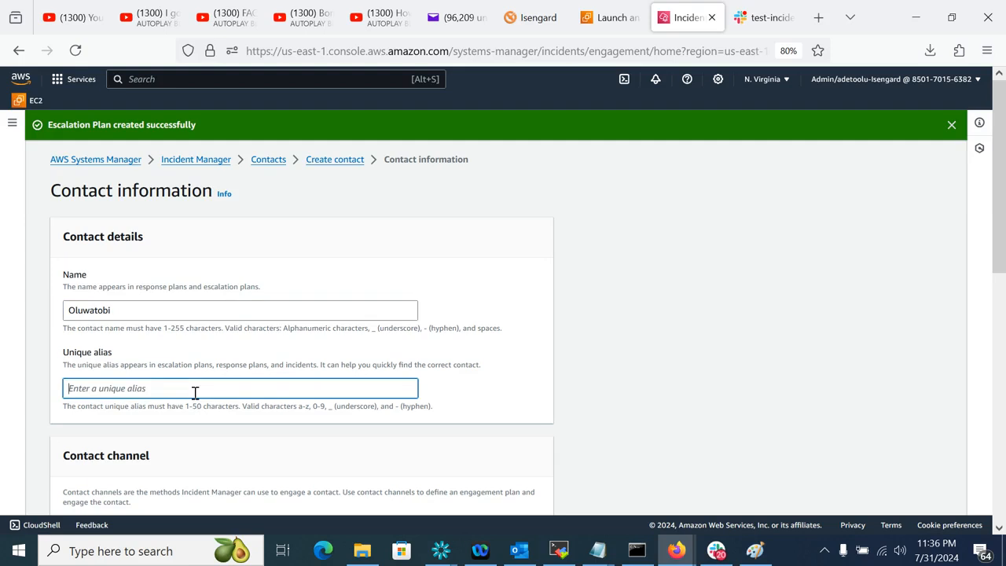
type("o")
key("BackSpace")
type("oluwatadet1")
- Set the first contact channel to Email and add a second Email channel row
scroll(98, 432, "down", 3)
scroll(97, 431, "down", 2)
left_click(118, 454)
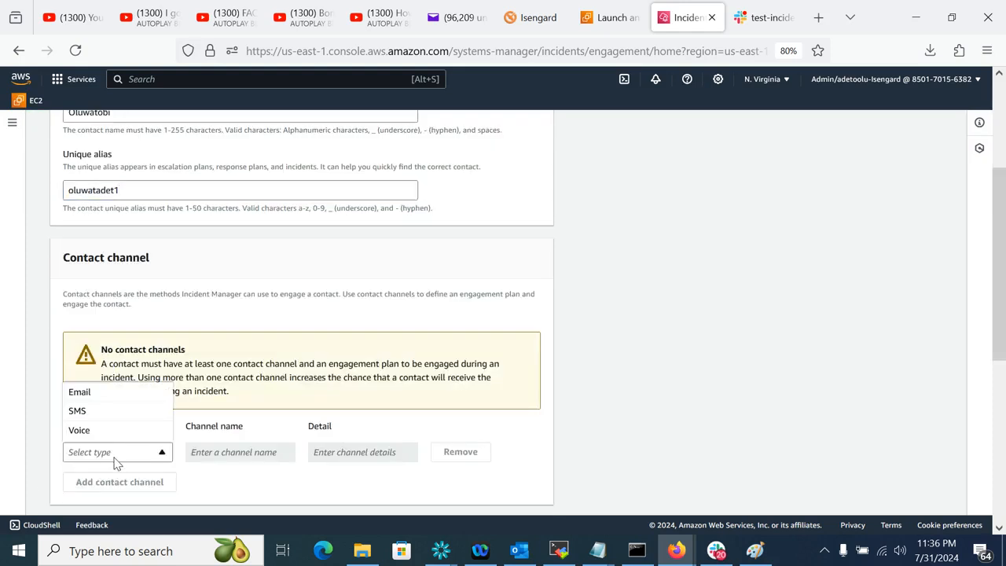
left_click(112, 394)
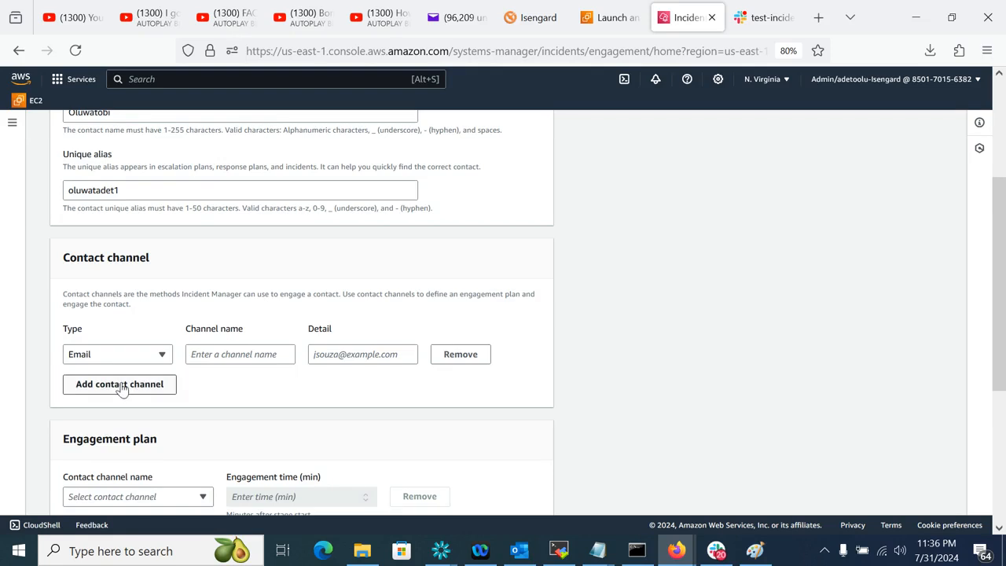
left_click(122, 386)
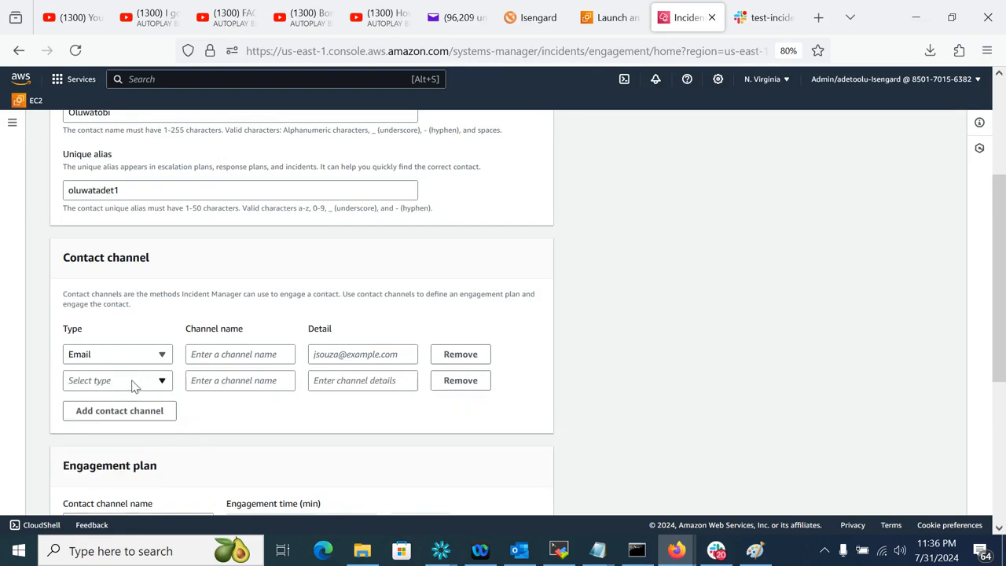
left_click(136, 385)
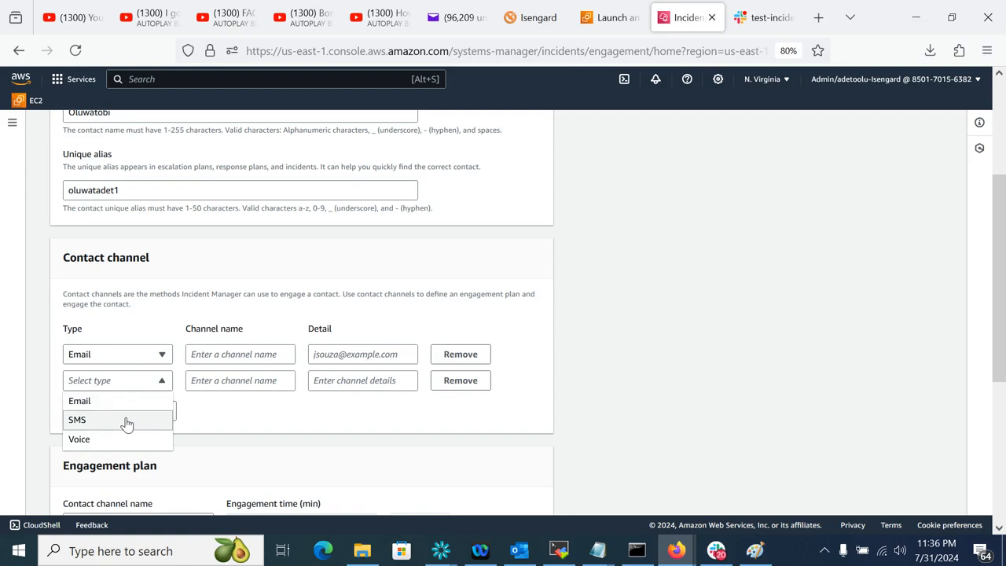
left_click(161, 400)
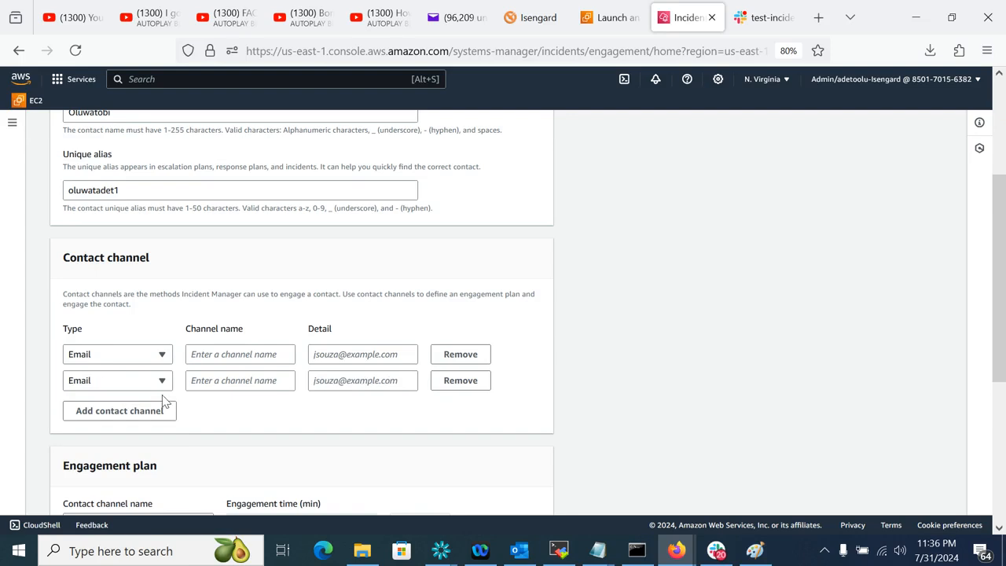
- Switch the second row to SMS and give the Email channel a name and the contact's email address
left_click(118, 382)
left_click(77, 419)
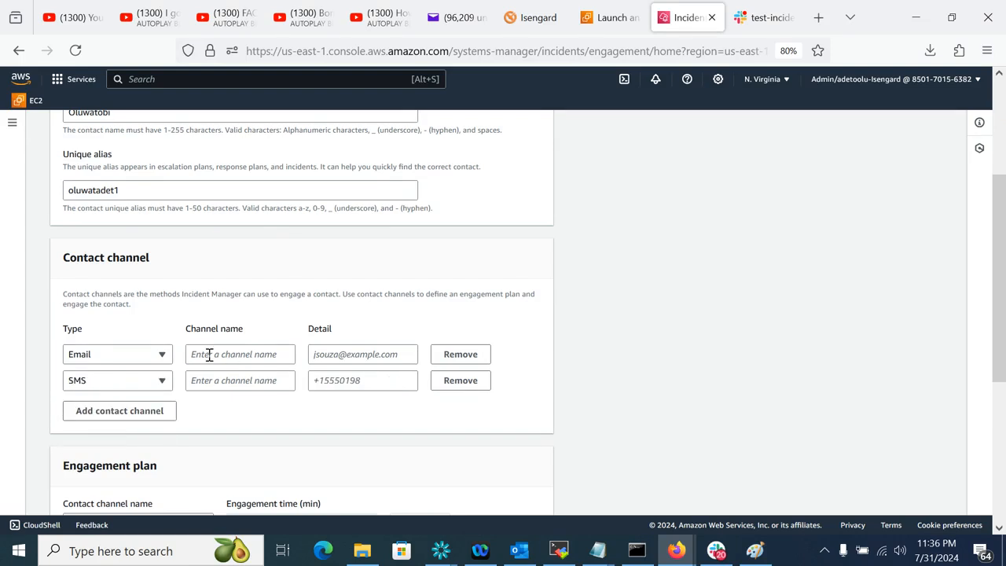
left_click(209, 355)
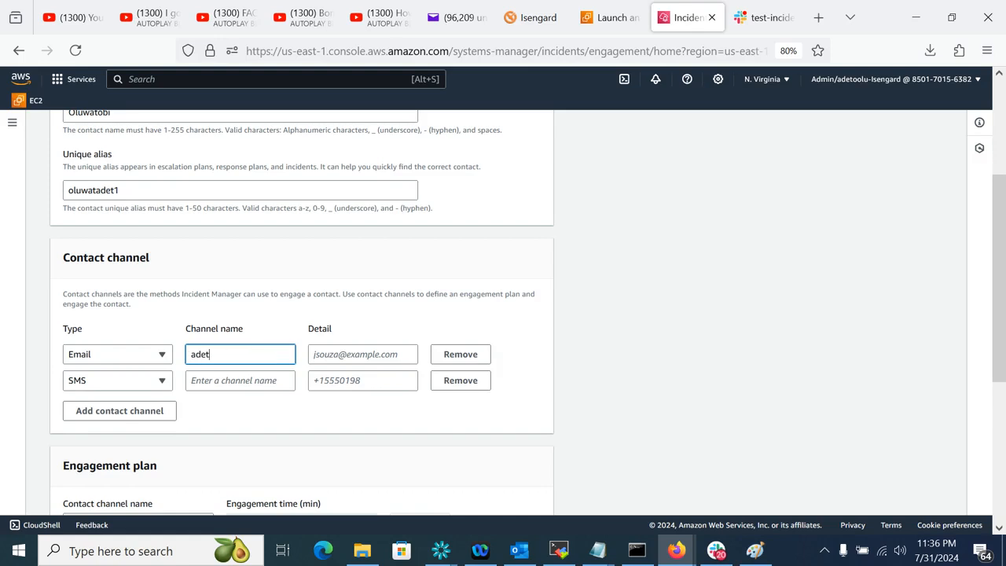
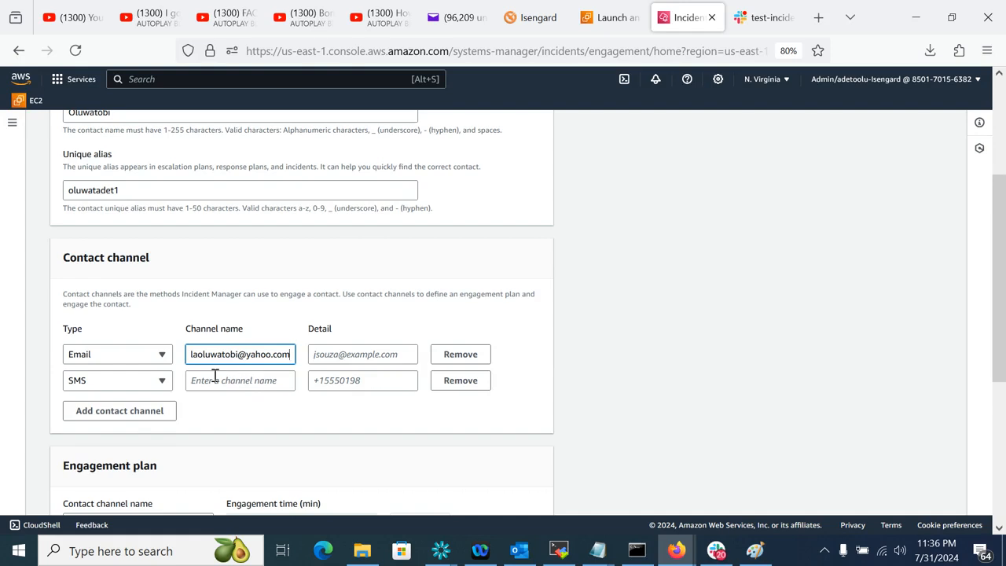
left_click_drag(292, 354, 227, 356)
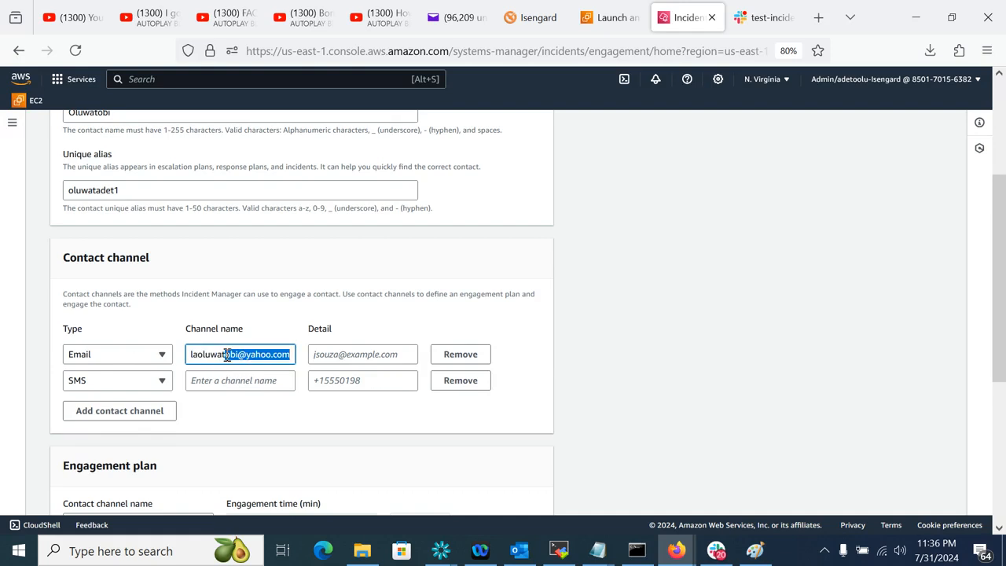
key("BackSpace")
key("BackSpace")
key("BackSpace")
key("BackSpace")
key("BackSpace")
key("BackSpace")
key("BackSpace")
key("BackSpace")
key("BackSpace")
key("BackSpace")
key("BackSpace")
key("BackSpace")
key("BackSpace")
key("BackSpace")
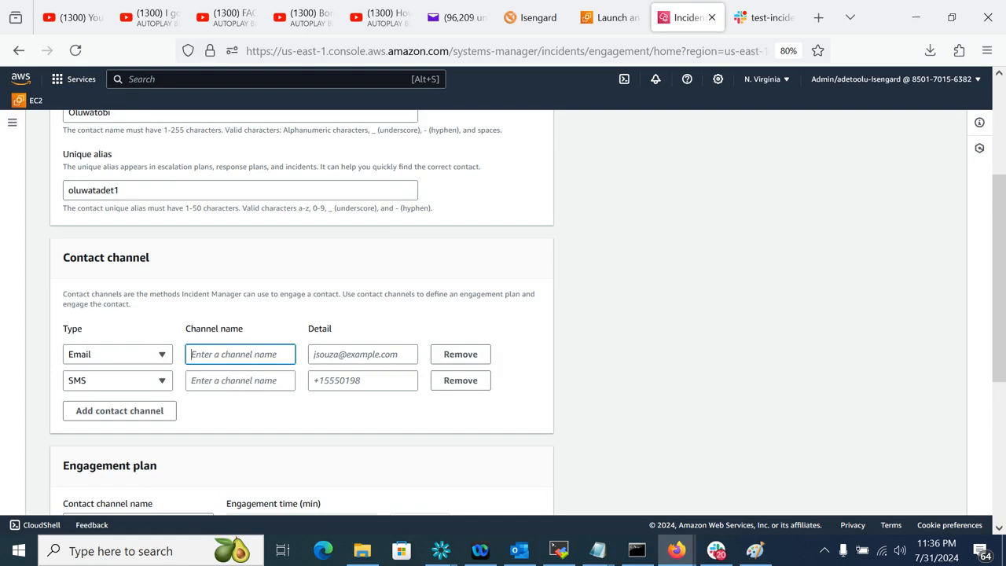
type("oluwatadet1")
left_click(375, 353)
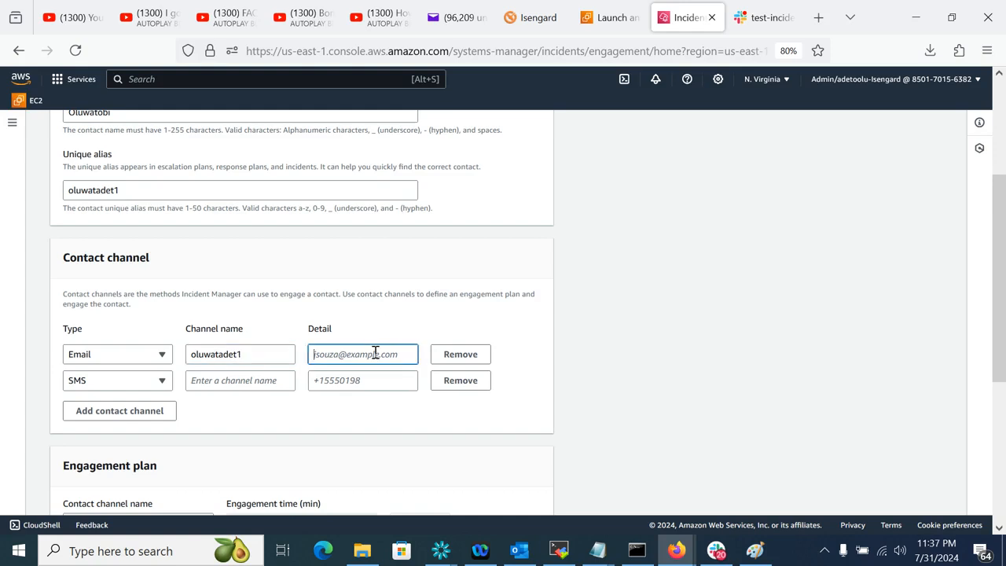
- Name the SMS channel and enter the contact's phone number in +country-code format
left_click(245, 381)
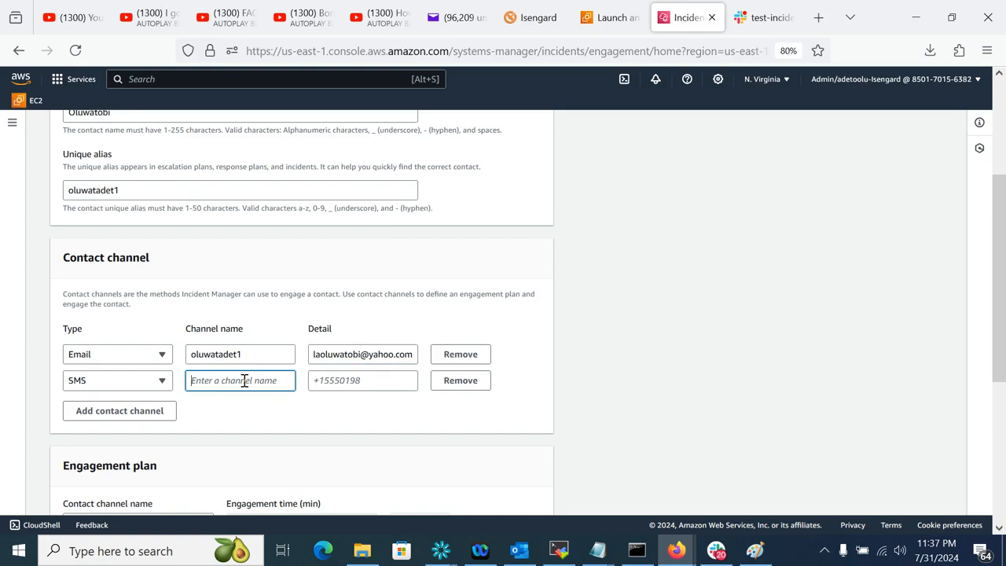
type("oluwatadet1_phome")
key("BackSpace")
type("ne")
left_click(354, 379)
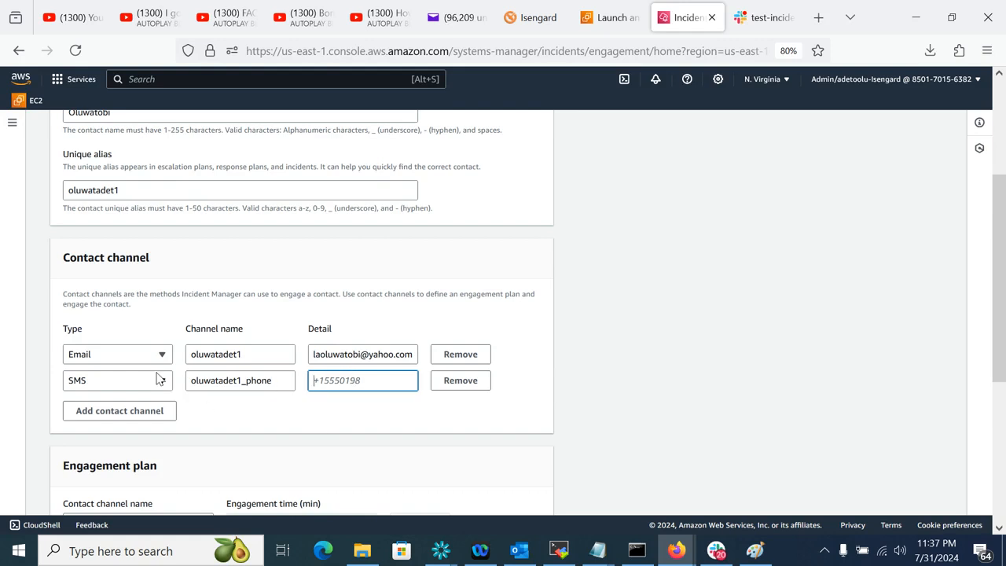
left_click(158, 374)
left_click(158, 375)
left_click(375, 377)
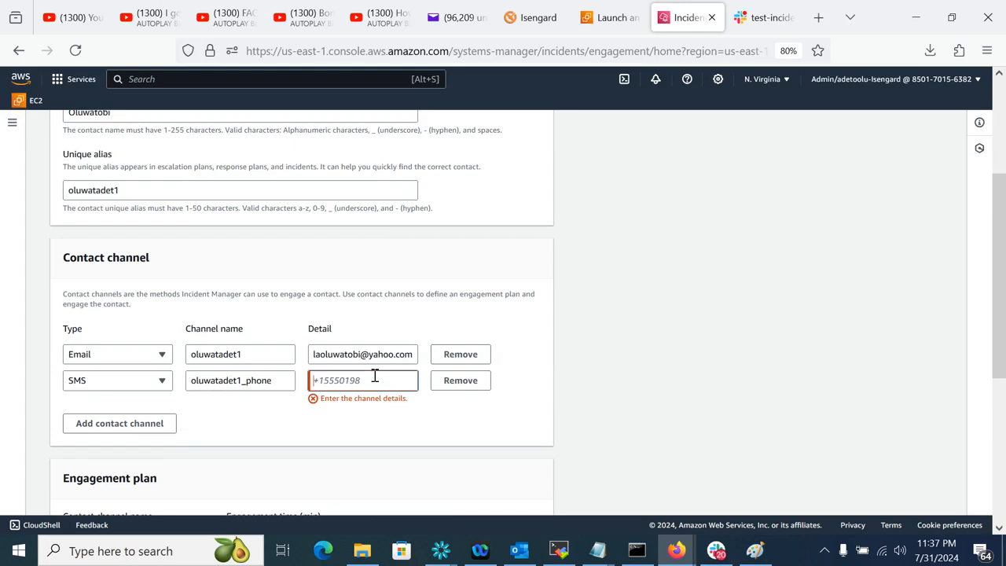
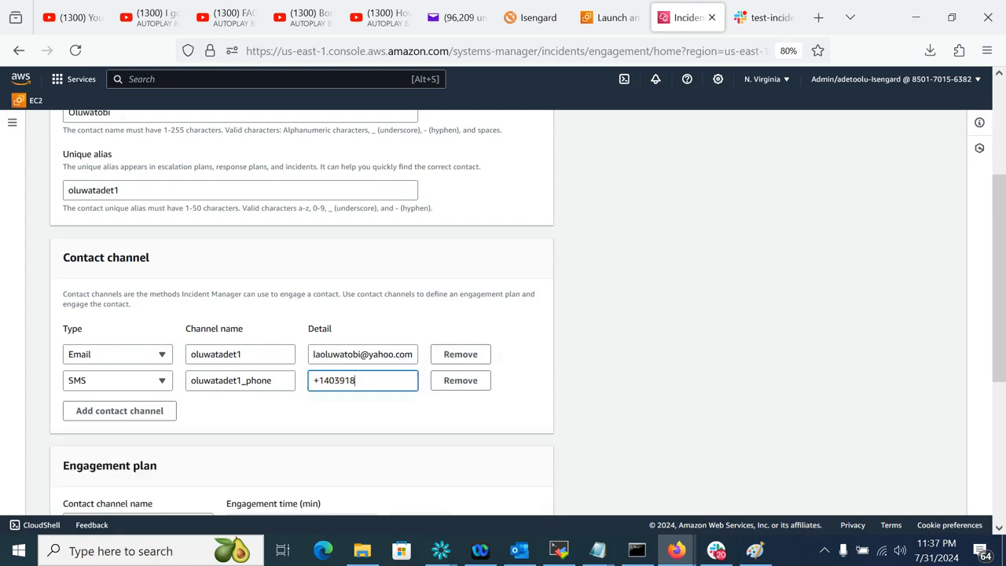
left_click_drag(228, 354, 269, 346)
left_click(265, 440)
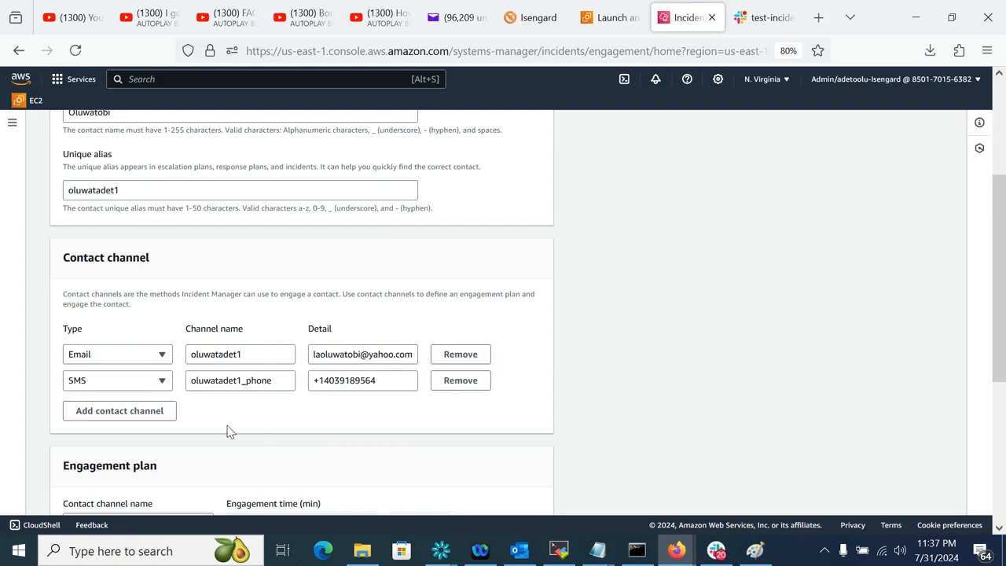
- Add a third Voice channel with its own name and the contact's phone number
left_click(130, 411)
left_click(110, 411)
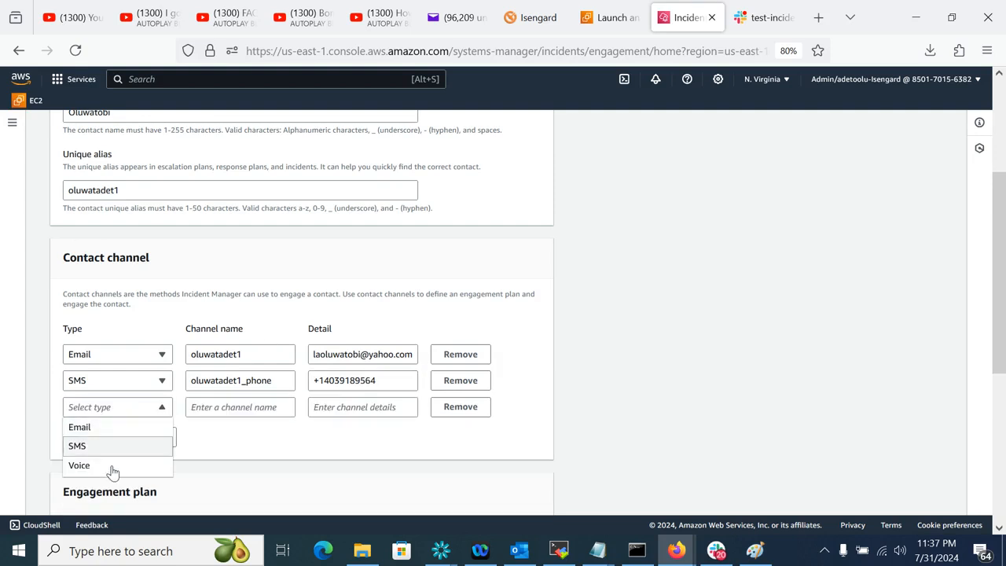
left_click(111, 469)
left_click(268, 407)
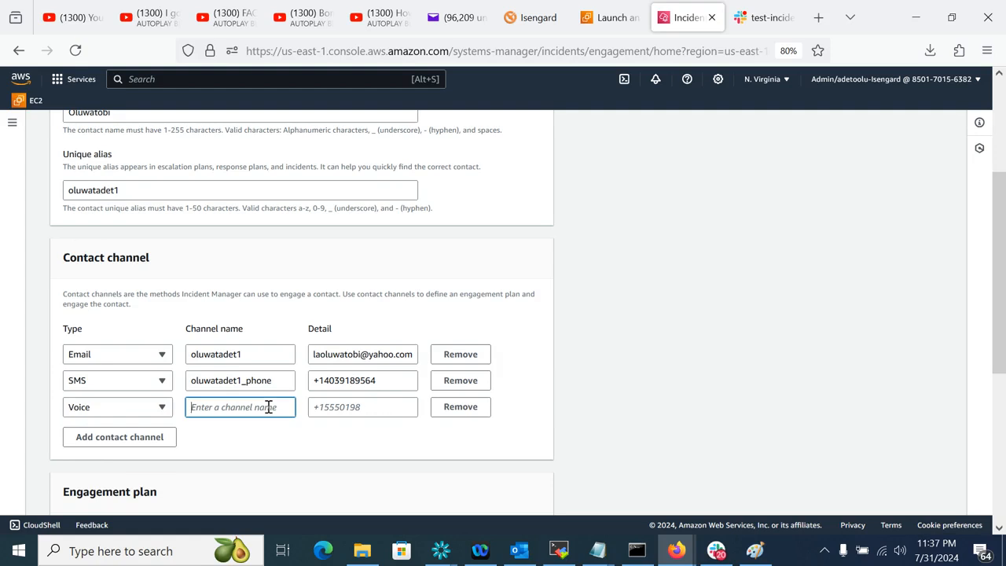
type("Oluwatobi_call")
left_click(392, 406)
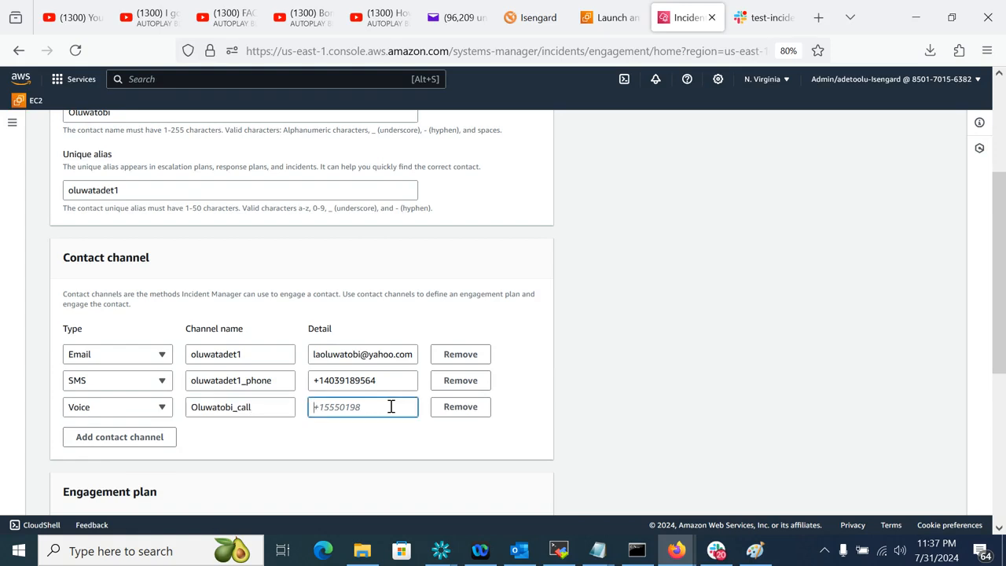
key("ctrl+k")
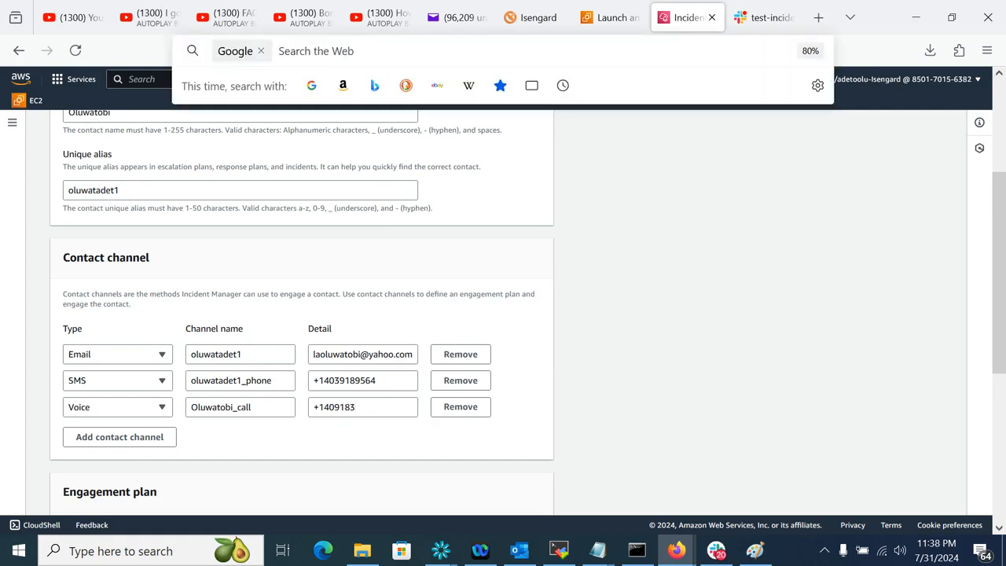
left_click(384, 406)
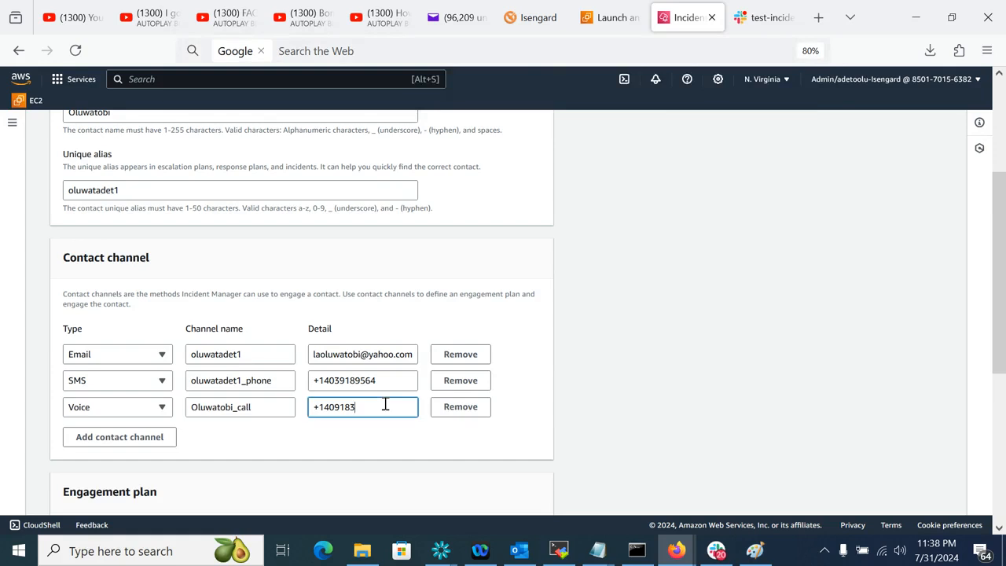
key("BackSpace")
- Review the Email channel's address
left_click(402, 355)
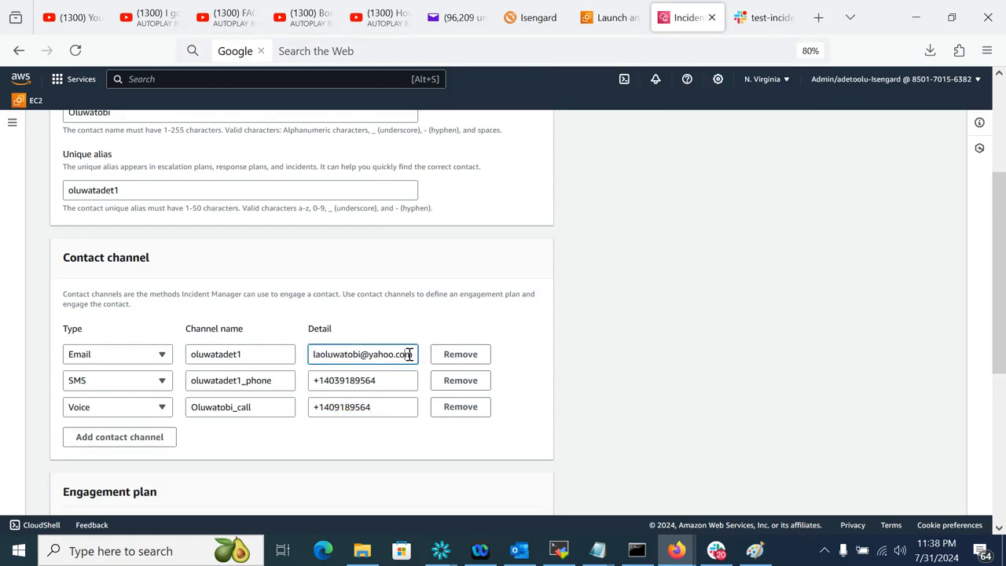
left_click_drag(415, 354, 314, 354)
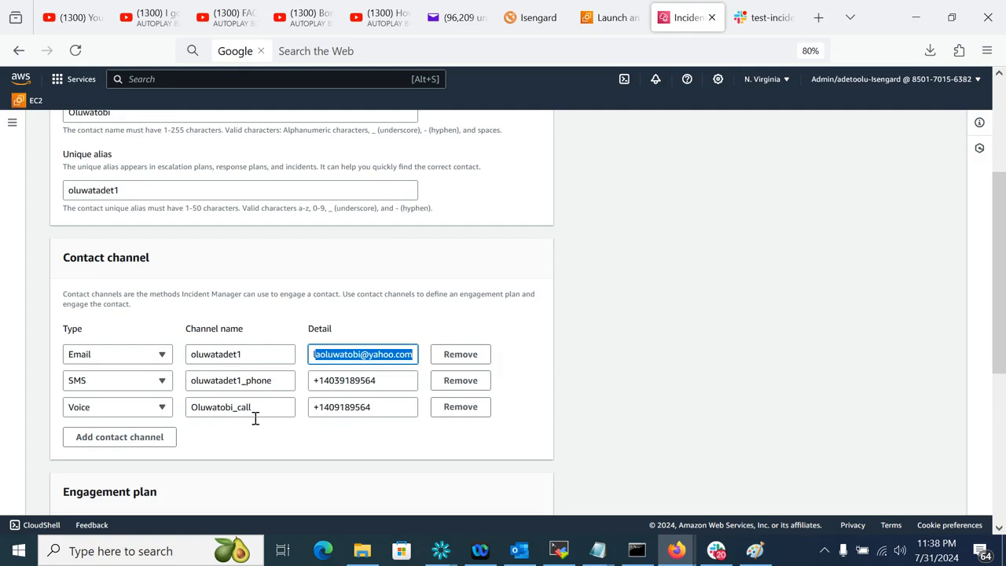
scroll(411, 436, "down", 3)
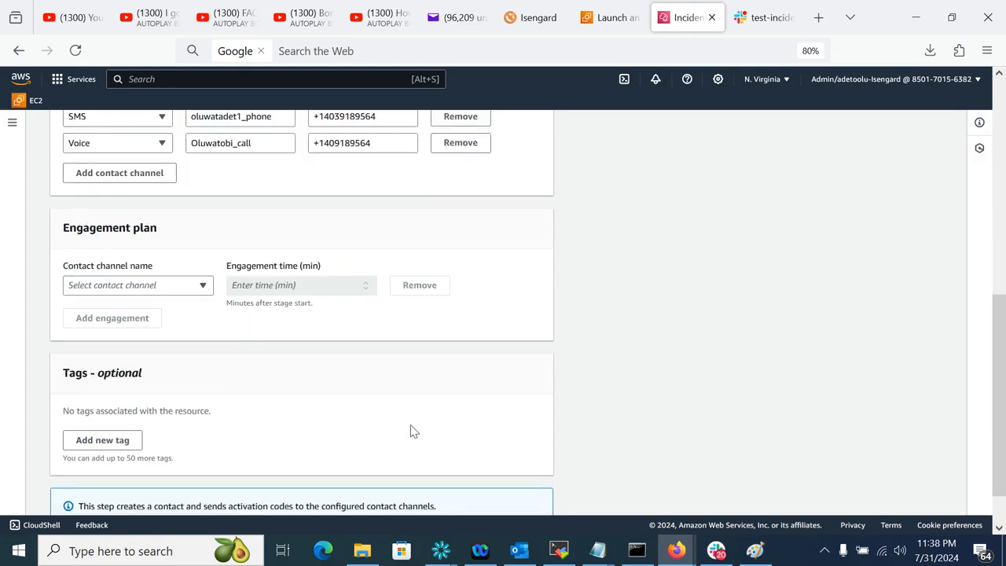
scroll(412, 430, "down", 1)
- Create the contact with its three channels
left_click(526, 494)
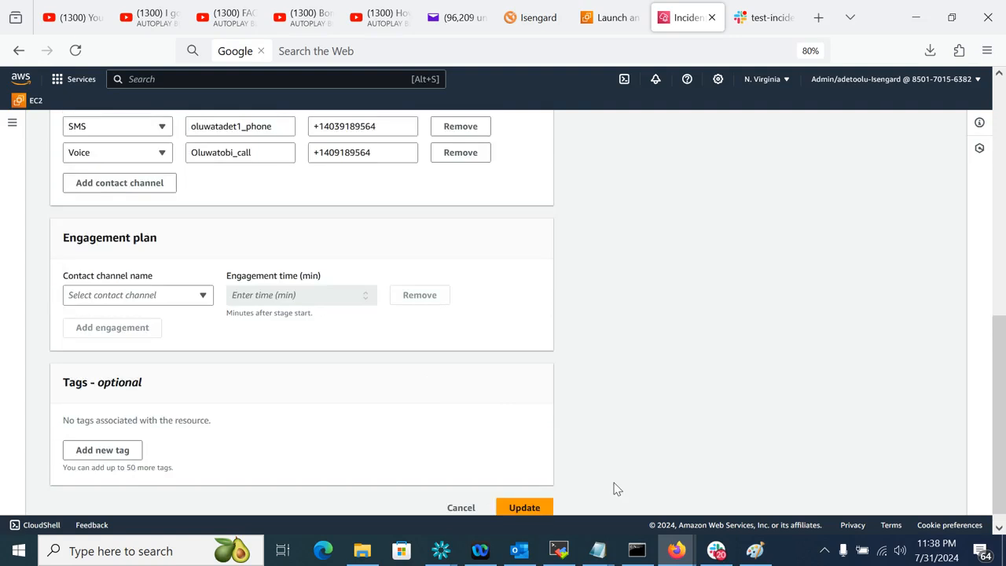
scroll(431, 379, "up", 1)
scroll(430, 378, "up", 2)
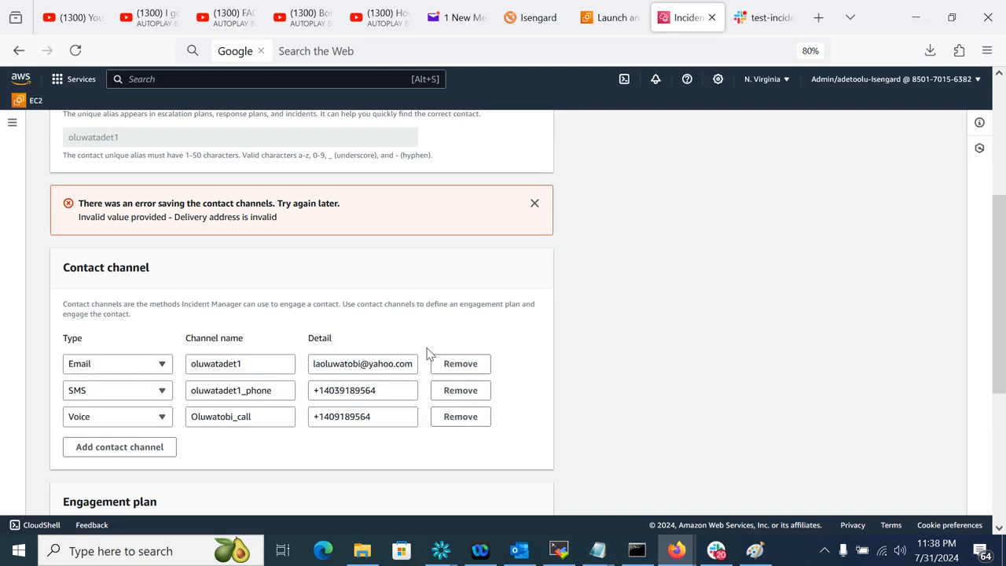
scroll(267, 433, "down", 3)
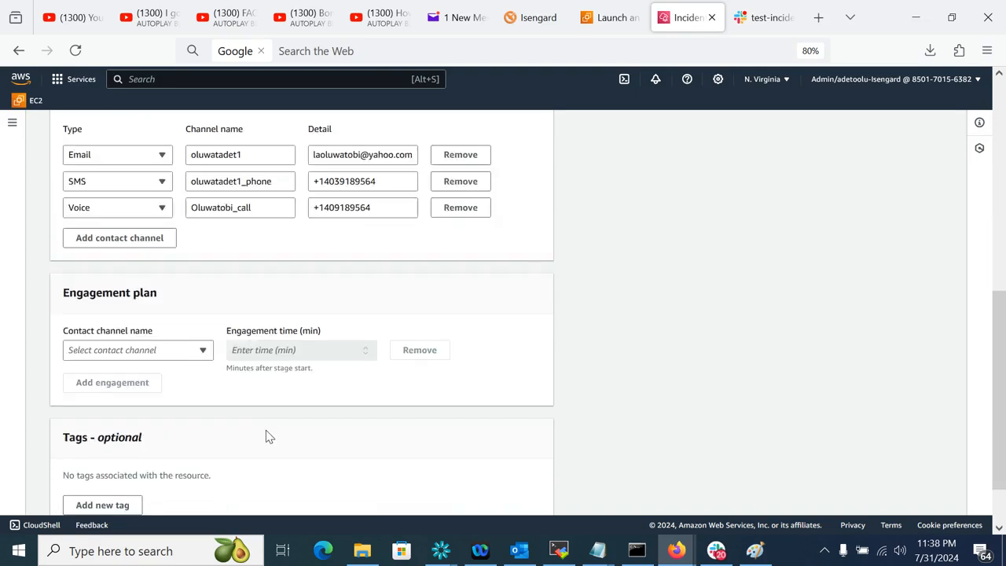
- Engage the email channel at 5 minutes, save the plan, and return to Contacts
left_click(193, 285)
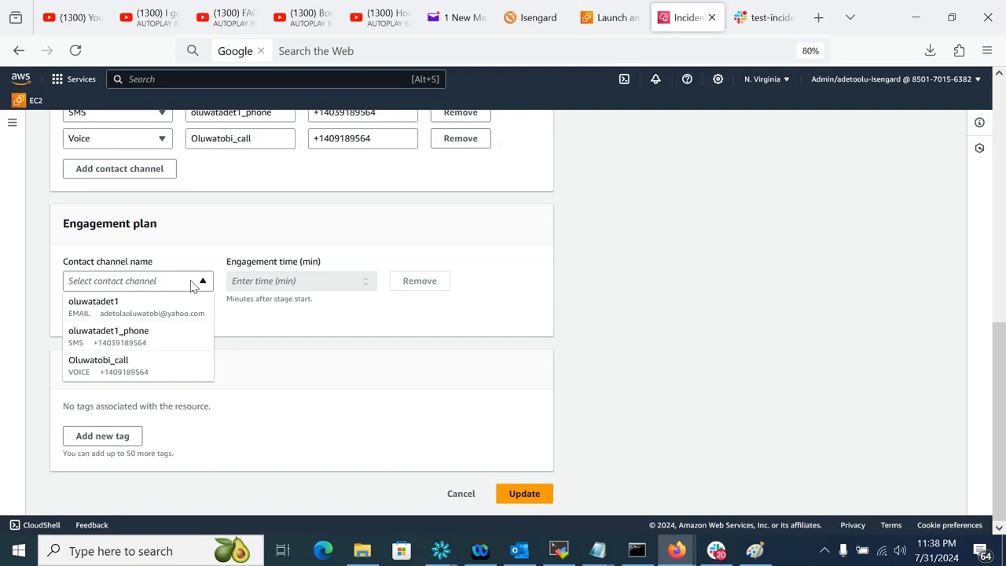
left_click(195, 313)
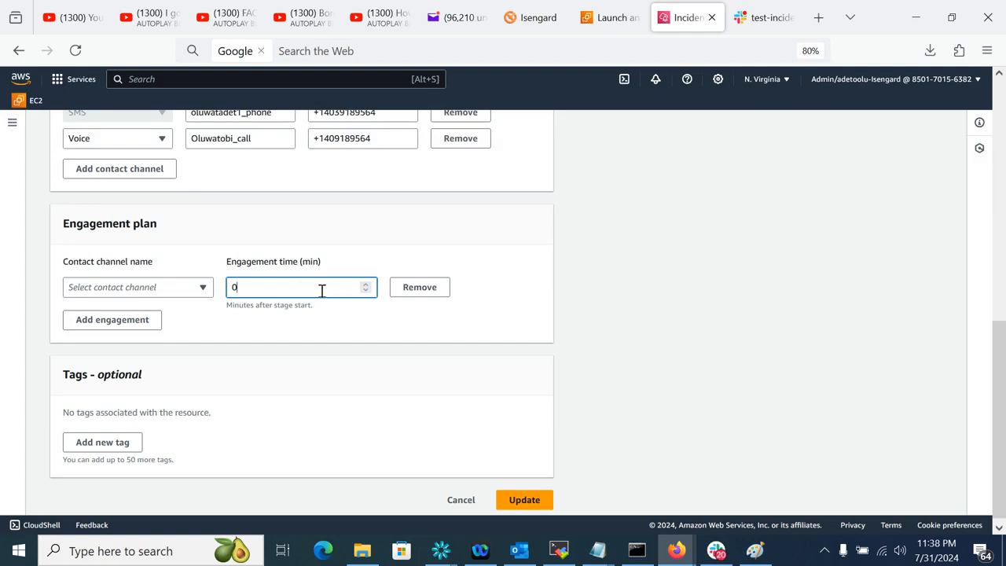
left_click(195, 290)
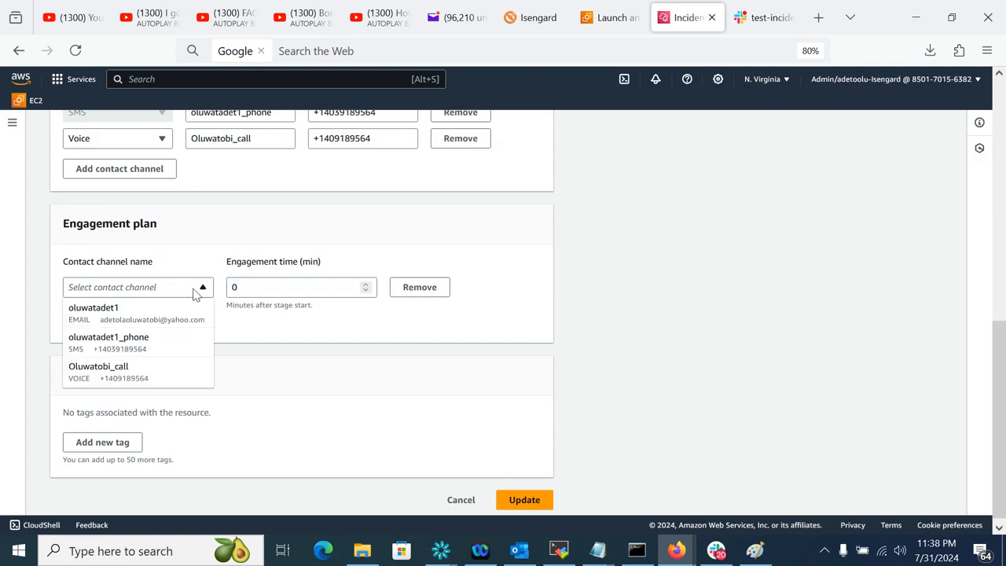
left_click(141, 312)
left_click(263, 286)
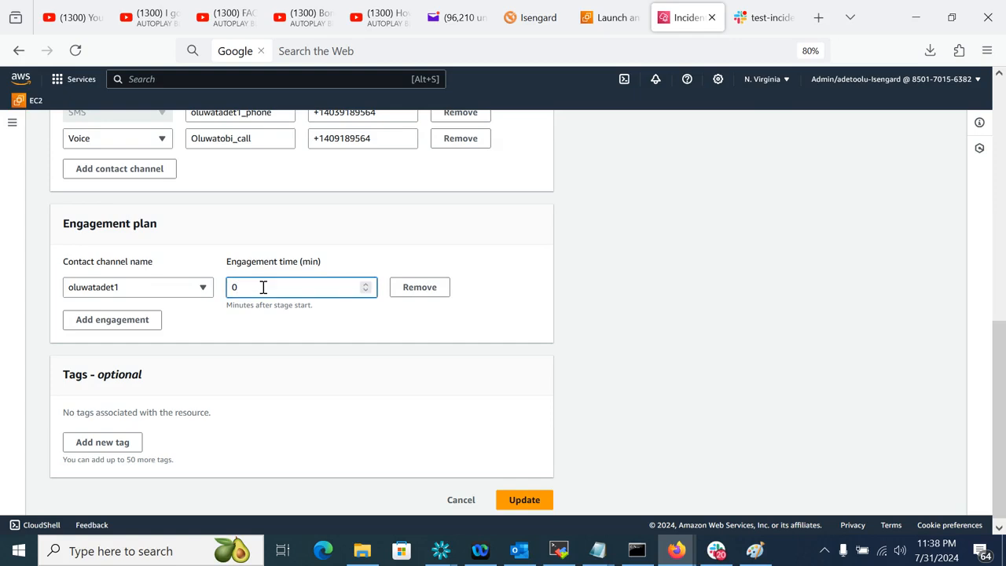
key("BackSpace")
type("5")
left_click(525, 500)
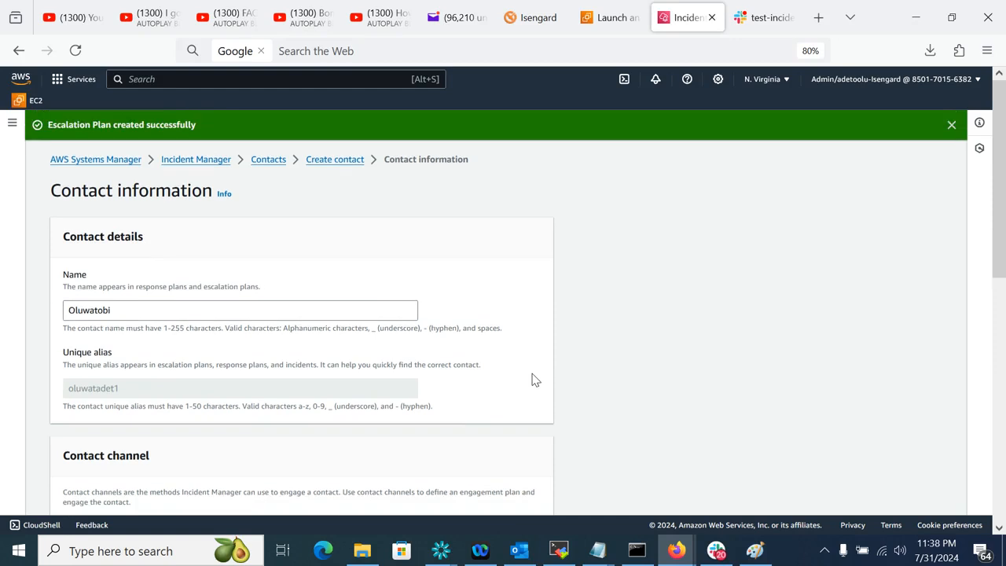
scroll(428, 254, "down", 5)
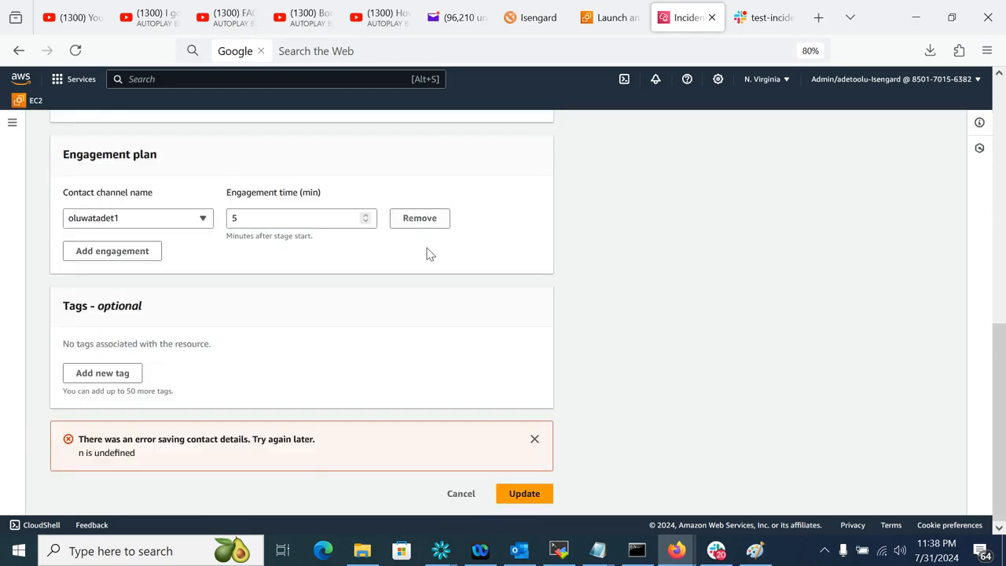
left_click(461, 495)
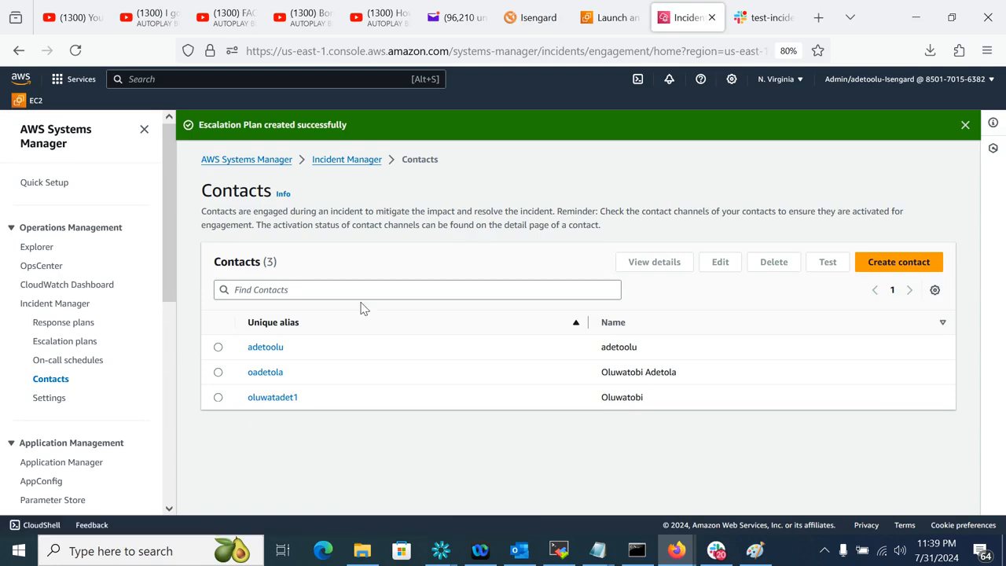
- Open the LinuxEngineer escalation plan from the Escalation plans list for editing
left_click(63, 341)
left_click(255, 349)
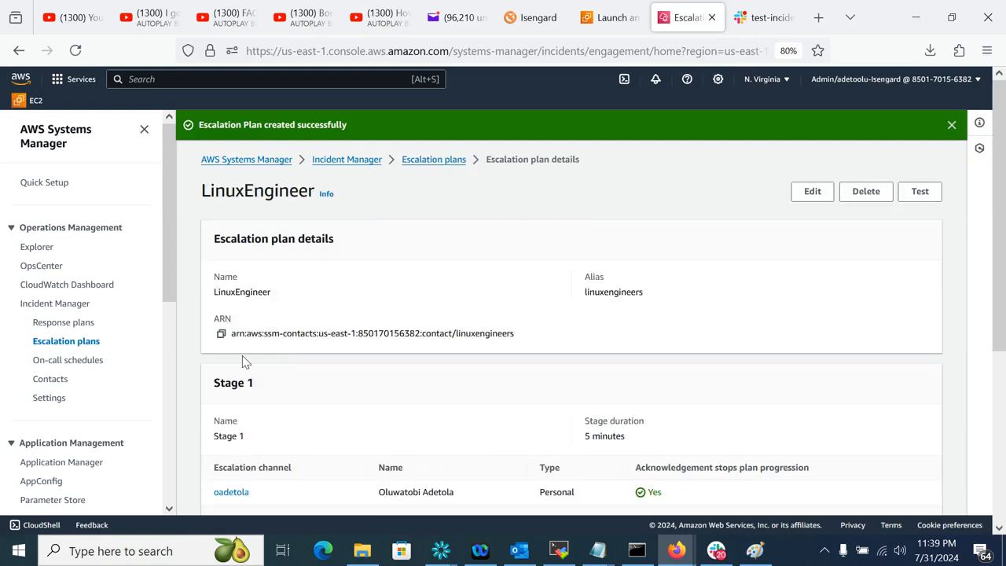
scroll(307, 365, "down", 3)
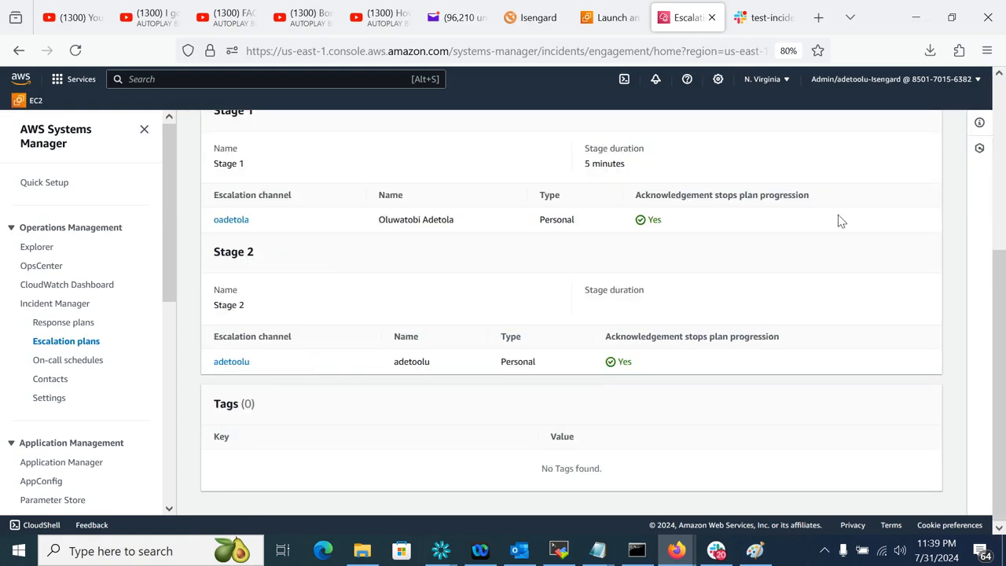
scroll(737, 227, "up", 1)
scroll(735, 227, "up", 3)
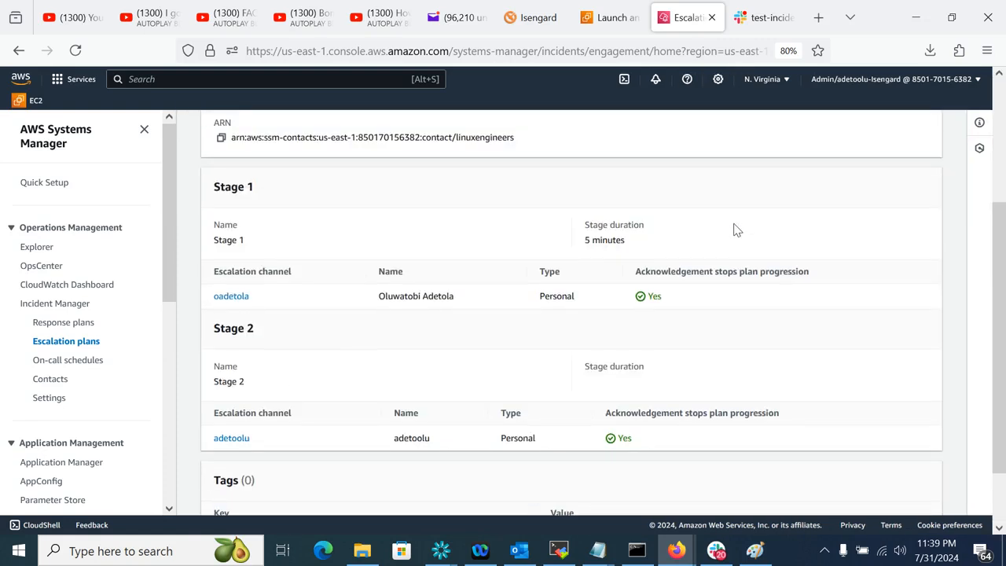
left_click(812, 184)
- Add the new contact as a second escalation channel in Stage 1
scroll(656, 294, "down", 5)
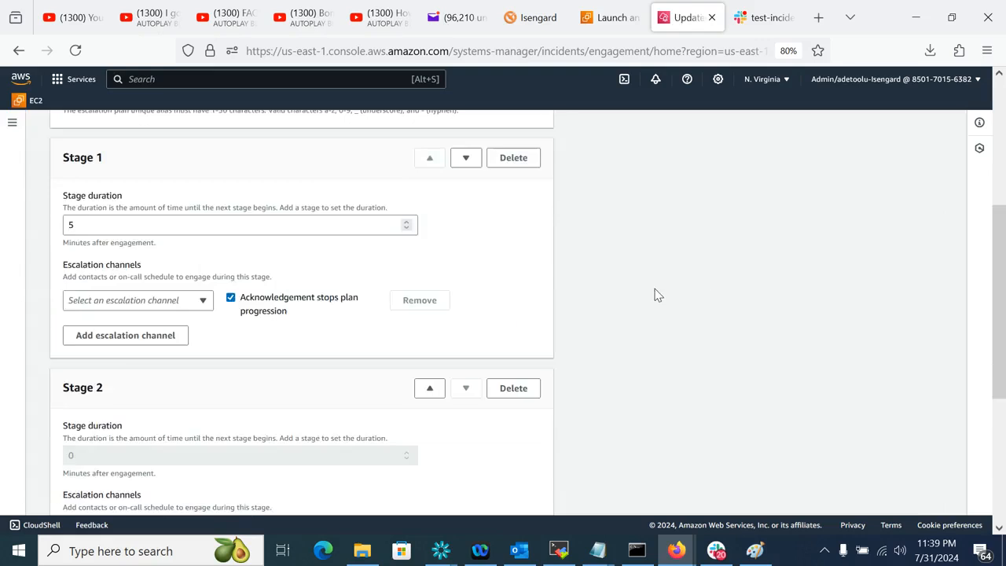
scroll(411, 265, "up", 2)
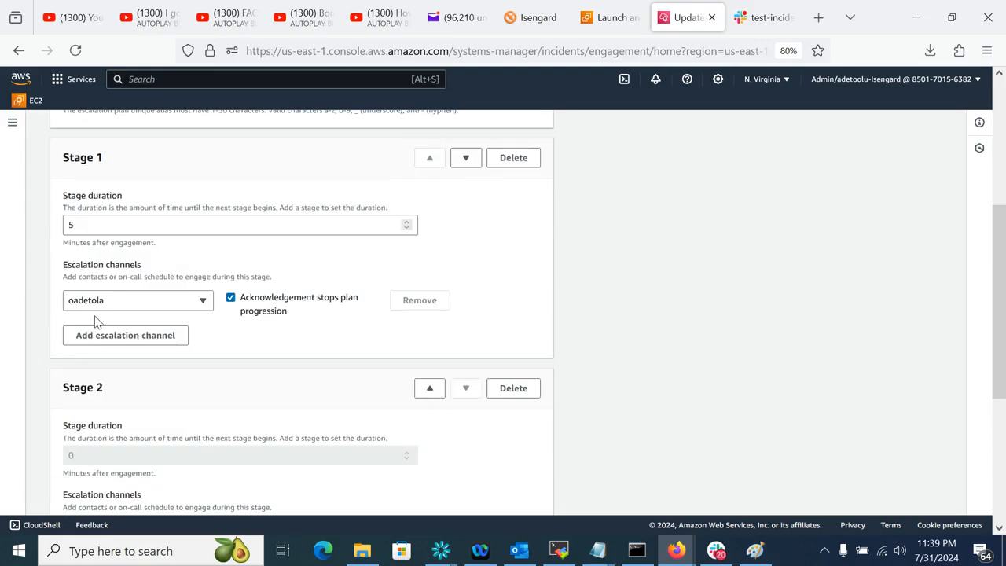
scroll(134, 331, "down", 2)
left_click(123, 204)
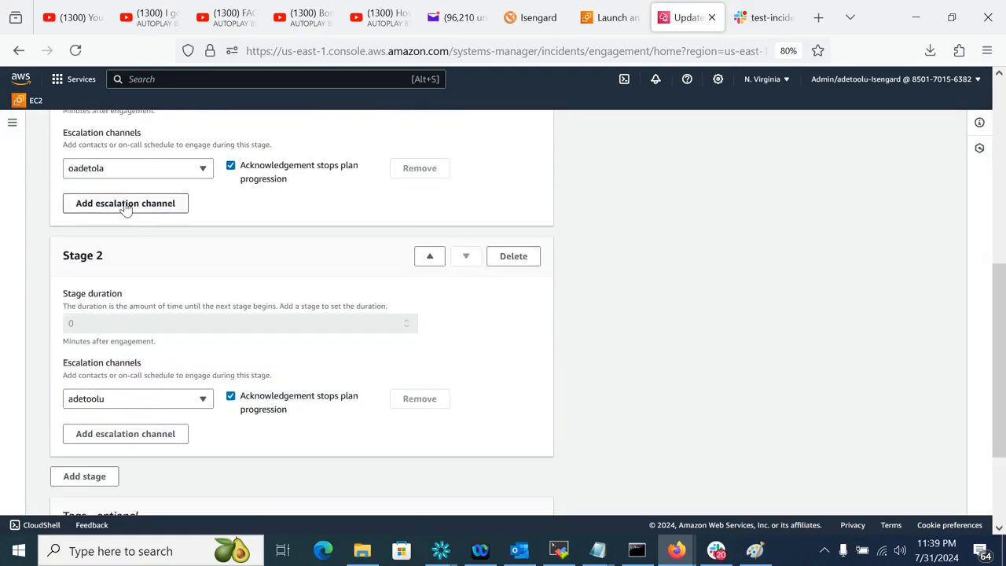
left_click(118, 206)
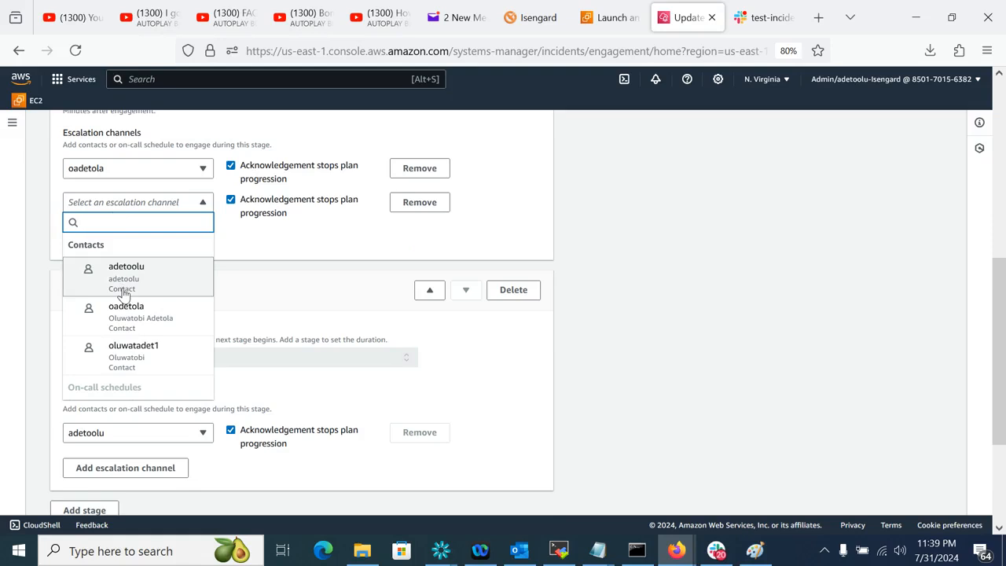
left_click(134, 352)
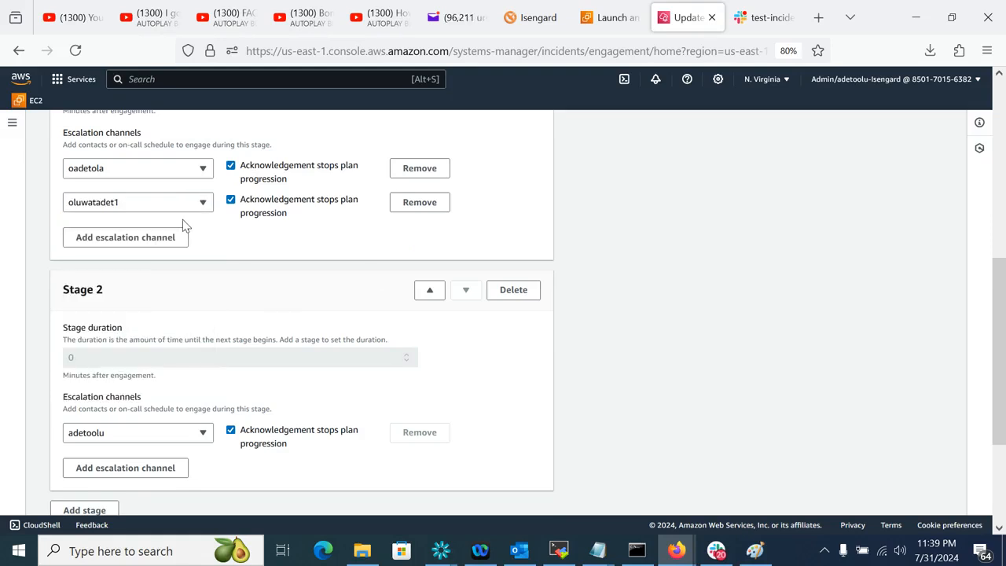
scroll(189, 198, "up", 2)
scroll(339, 191, "up", 4)
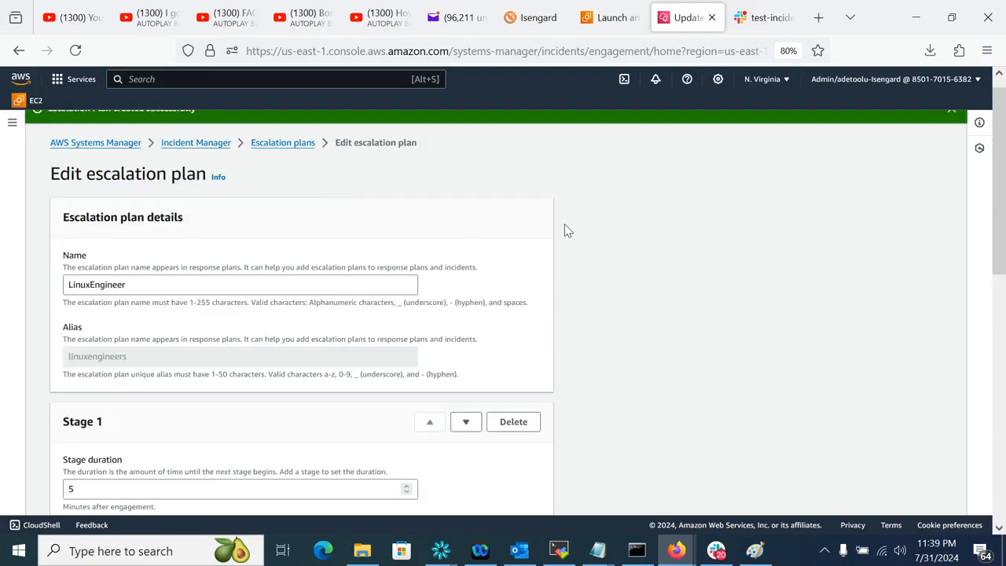
- Save the edited LinuxEngineer escalation plan and go to the Response plans list
scroll(118, 325, "down", 3)
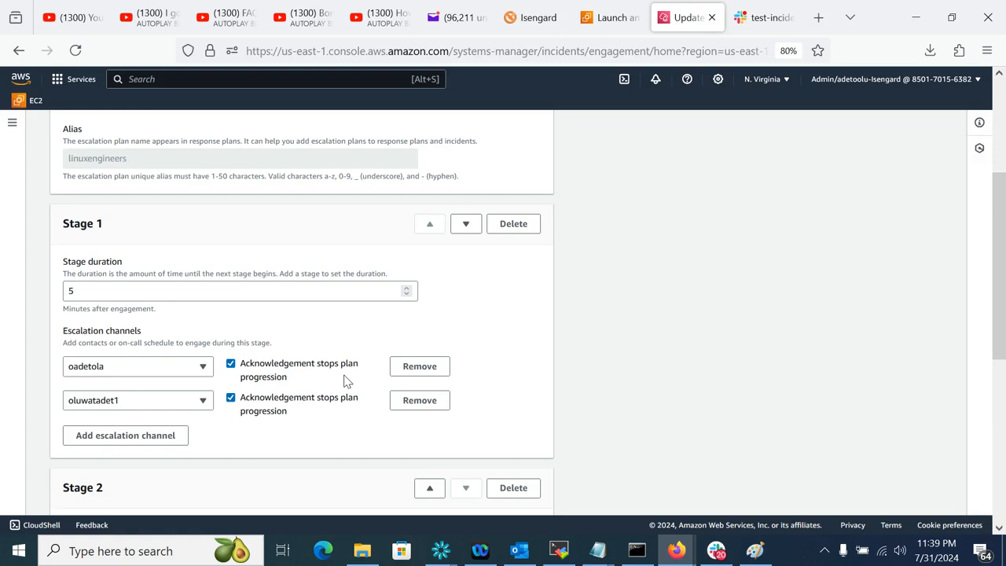
scroll(310, 382, "down", 3)
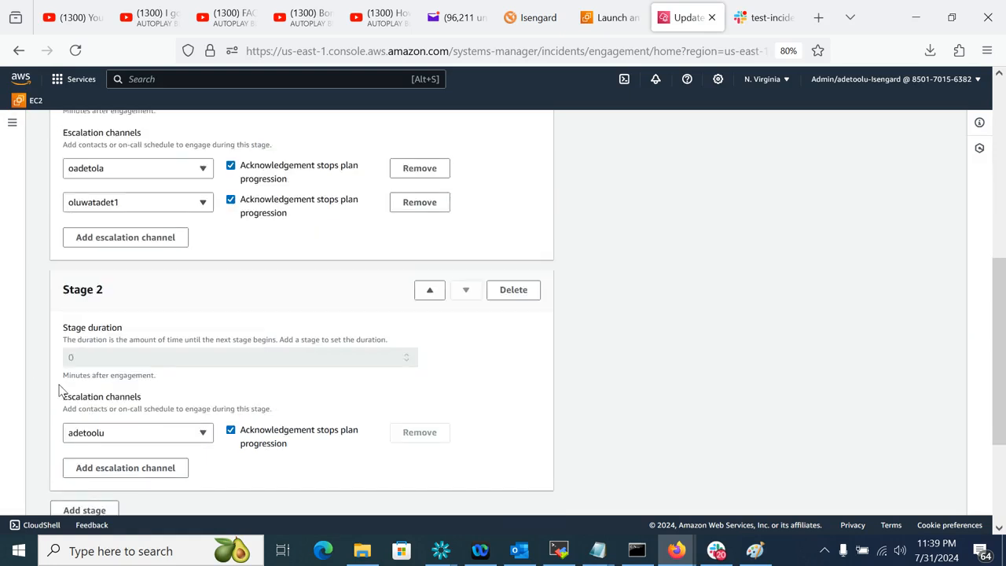
scroll(61, 389, "down", 2)
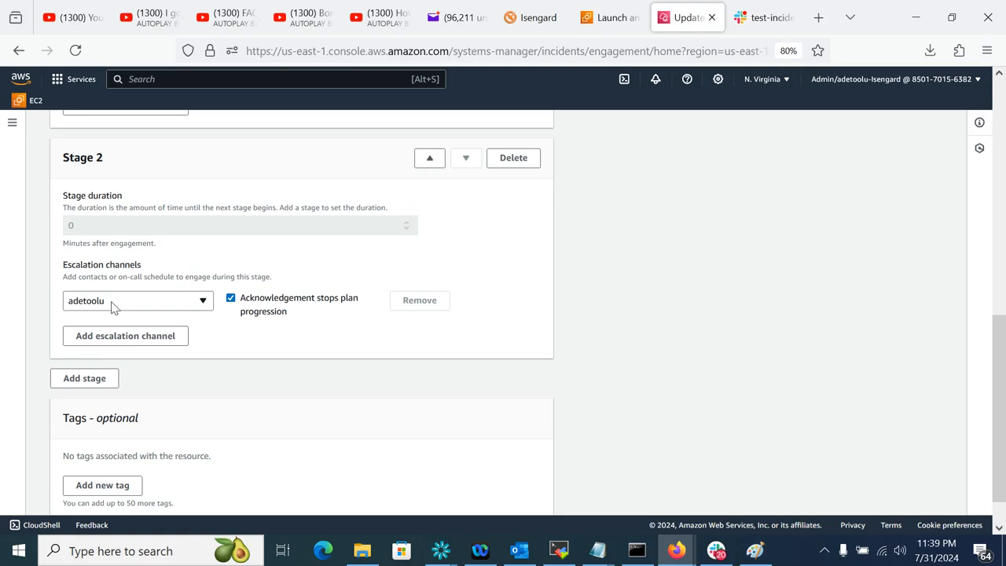
scroll(173, 283, "up", 4)
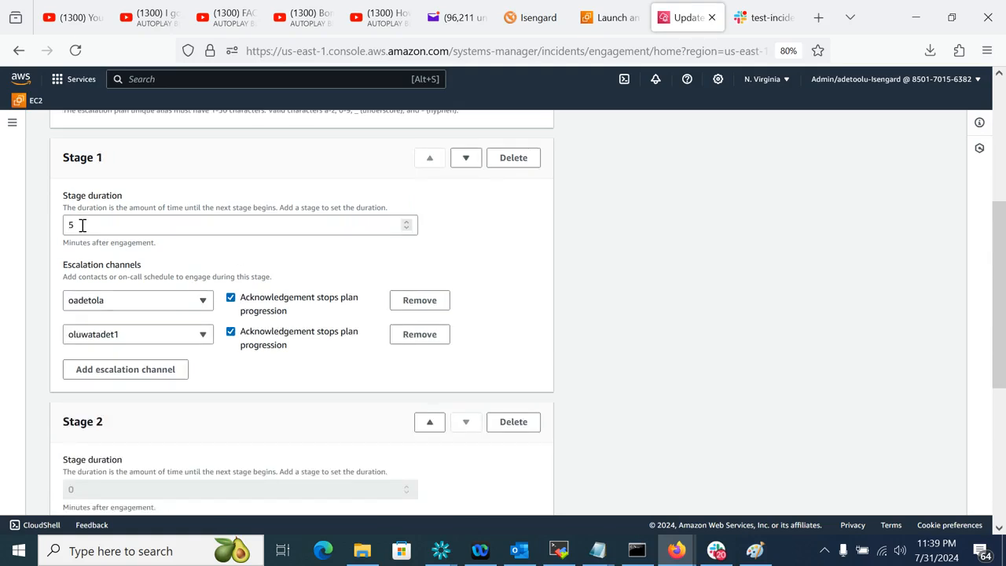
scroll(90, 269, "down", 4)
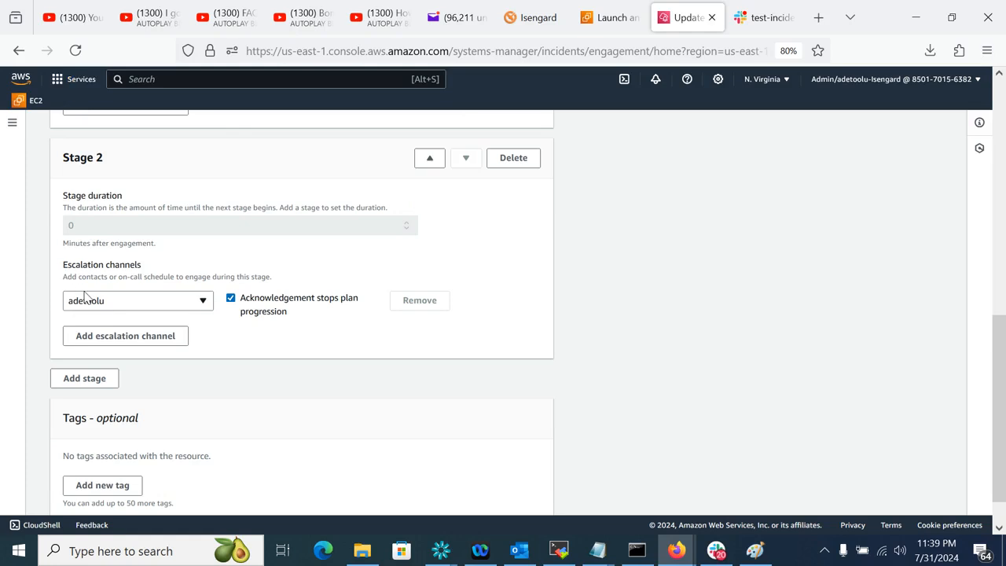
scroll(235, 323, "down", 1)
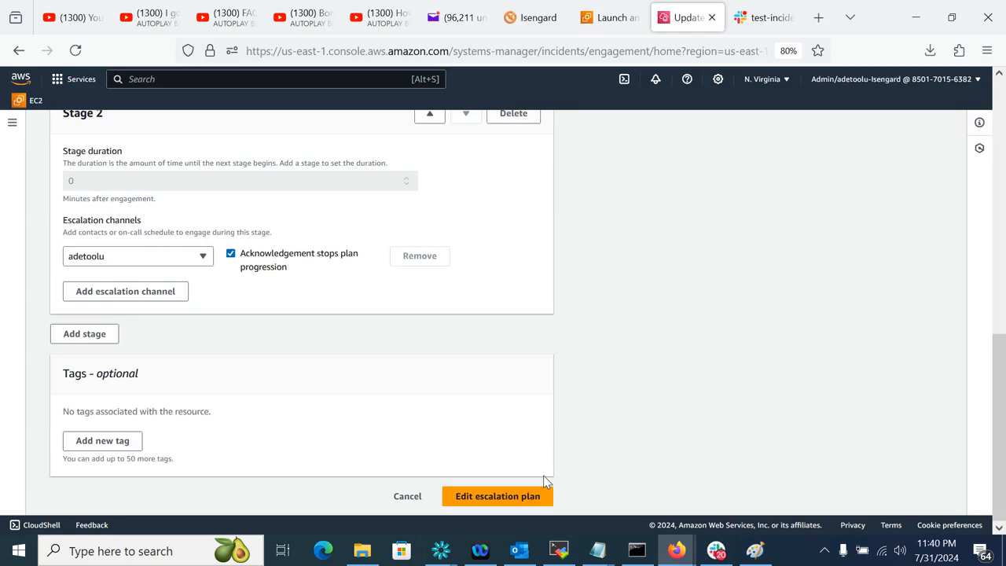
left_click(509, 496)
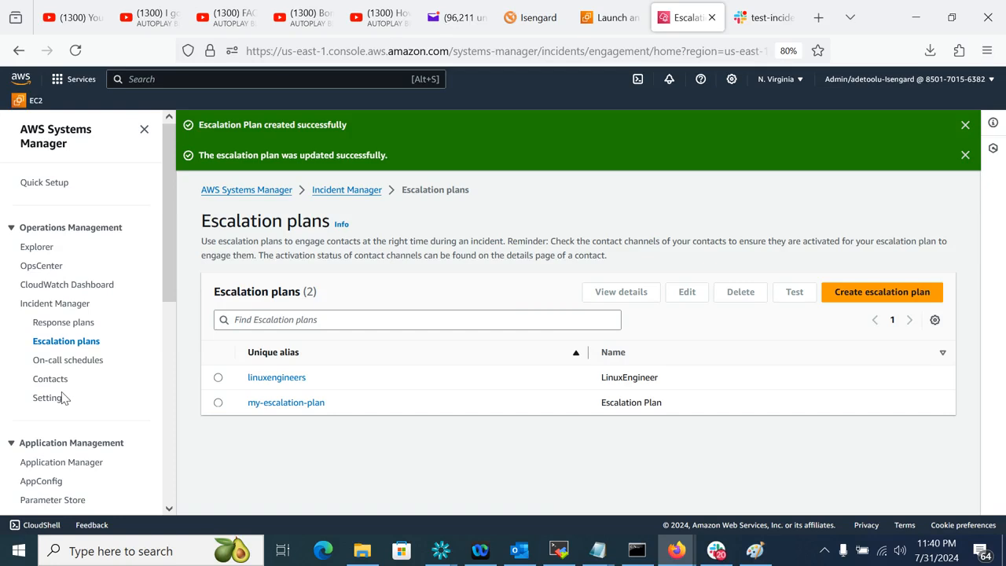
left_click(54, 325)
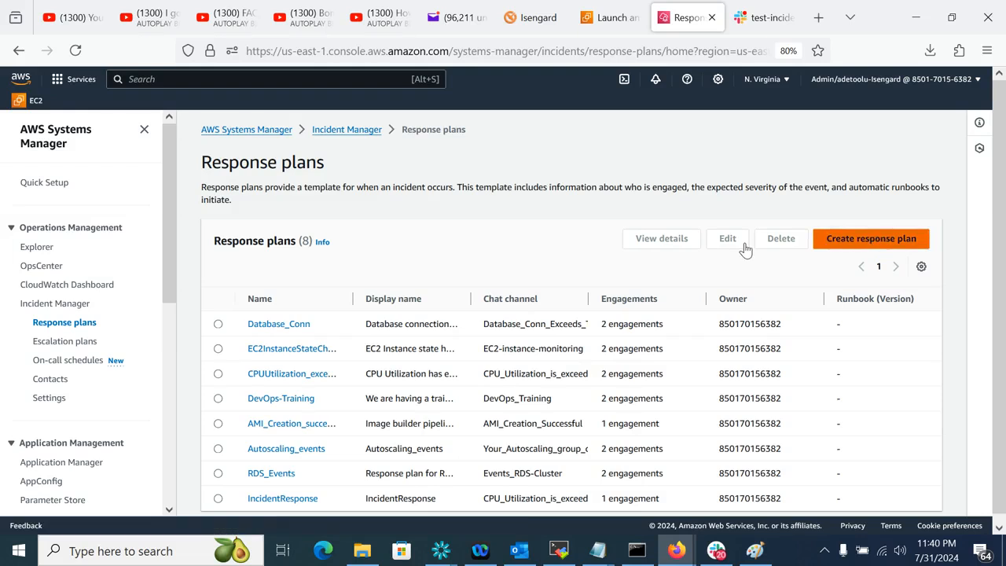
- Start a new response plan named CPU_Utilization_on_testmontoring01
left_click(301, 275)
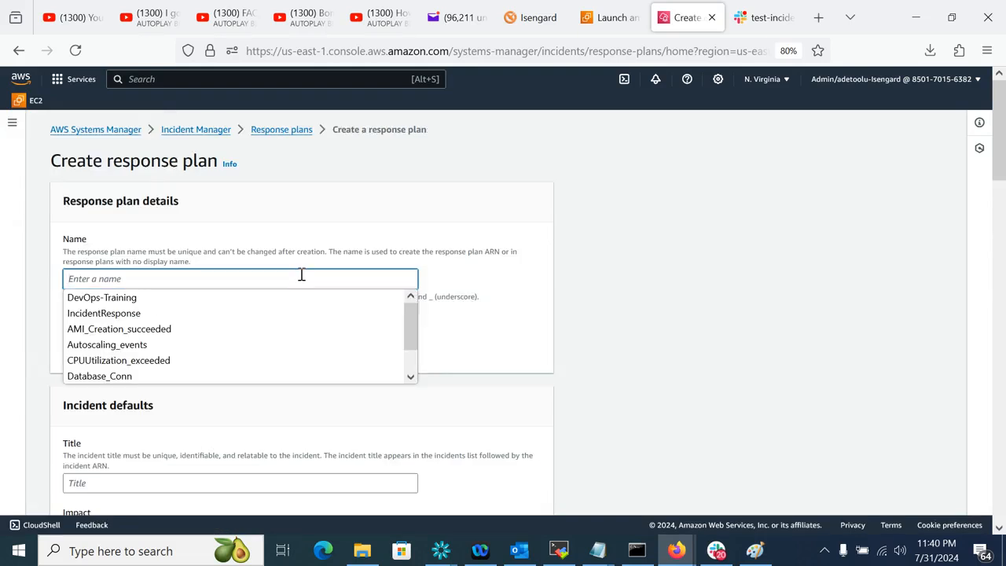
type("CPU_Utilization_on")
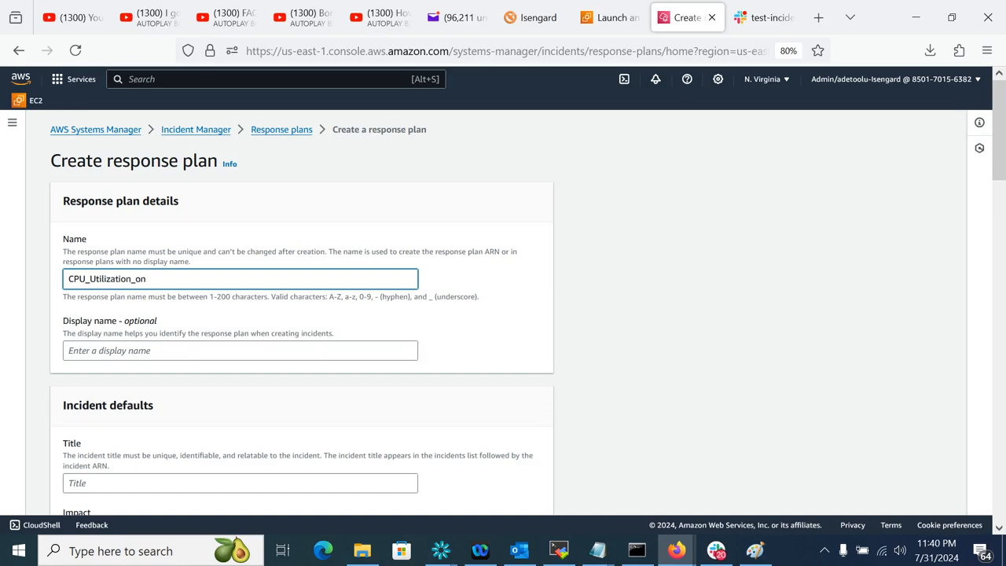
type("testmontoring01")
- Enter the display name 'CPU Utilization has exceeded threshold on testmonitoring01', fixing typos
left_click(109, 351)
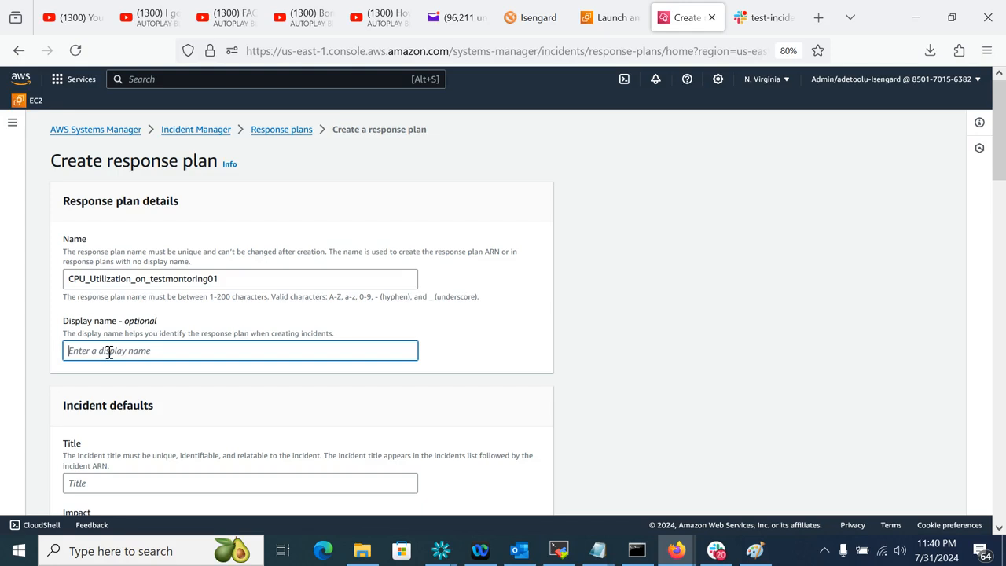
type("C")
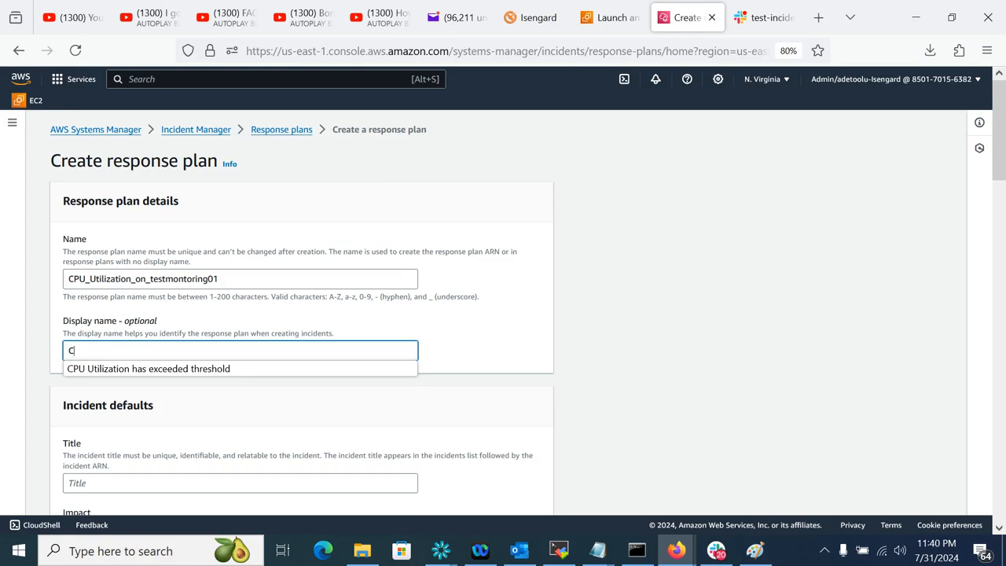
type("PU_")
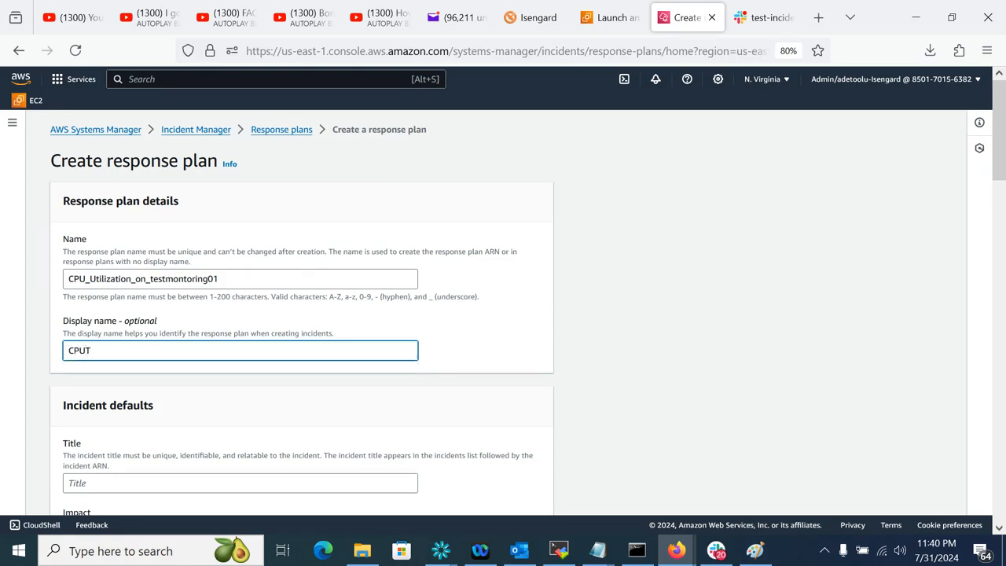
key("BackSpace")
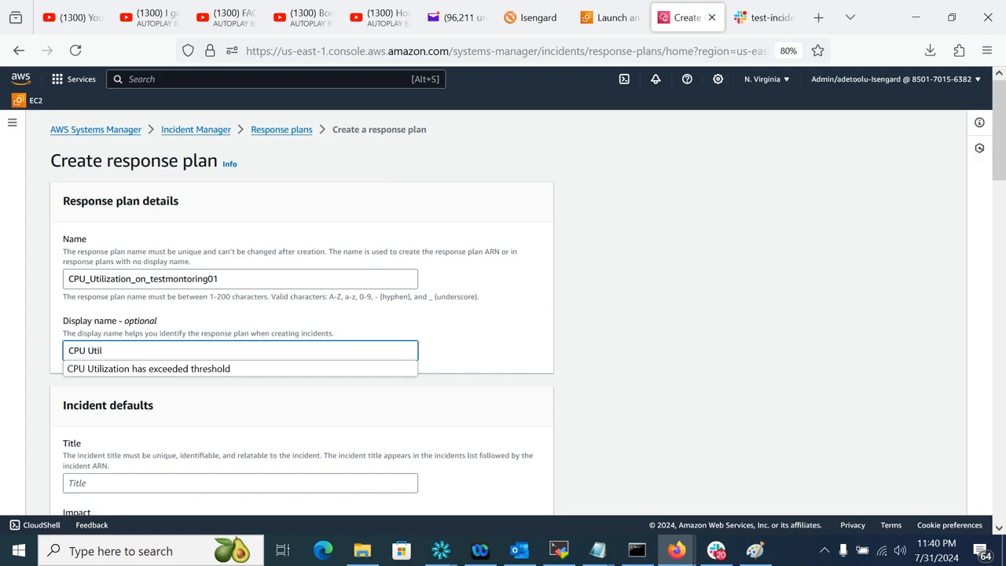
type("UtilIZA")
type("za")
key("BackSpace")
key("BackSpace")
key("BackSpace")
key("BackSpace")
type("ization has exceeded threshold o")
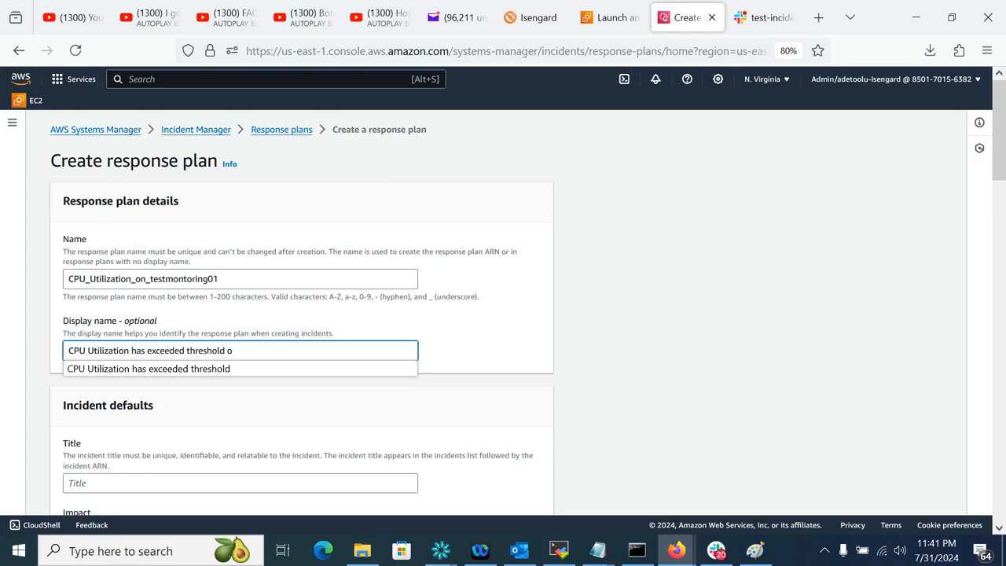
type("n testmonitoring")
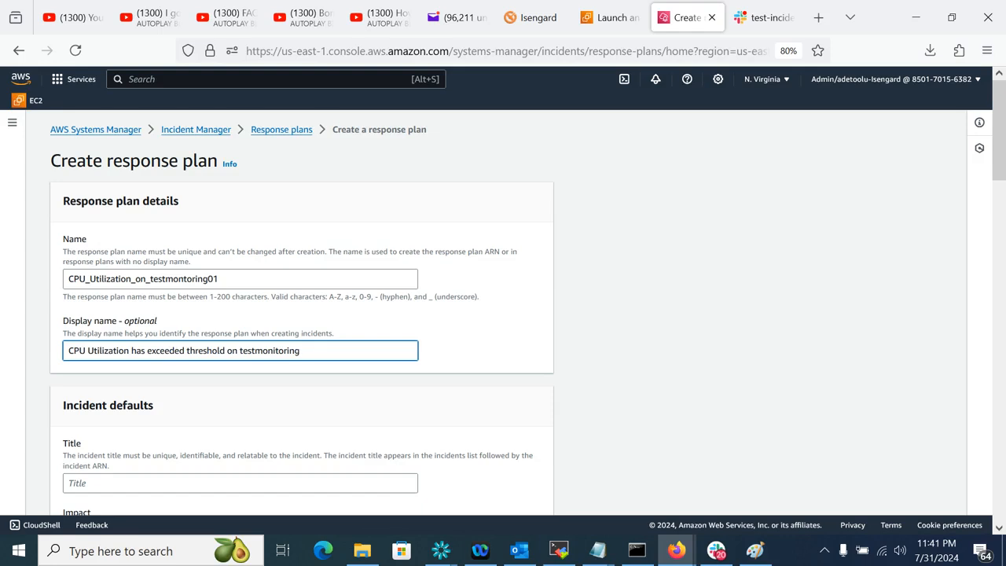
type("01")
- Copy the display name into the incident Title field
scroll(100, 415, "down", 3)
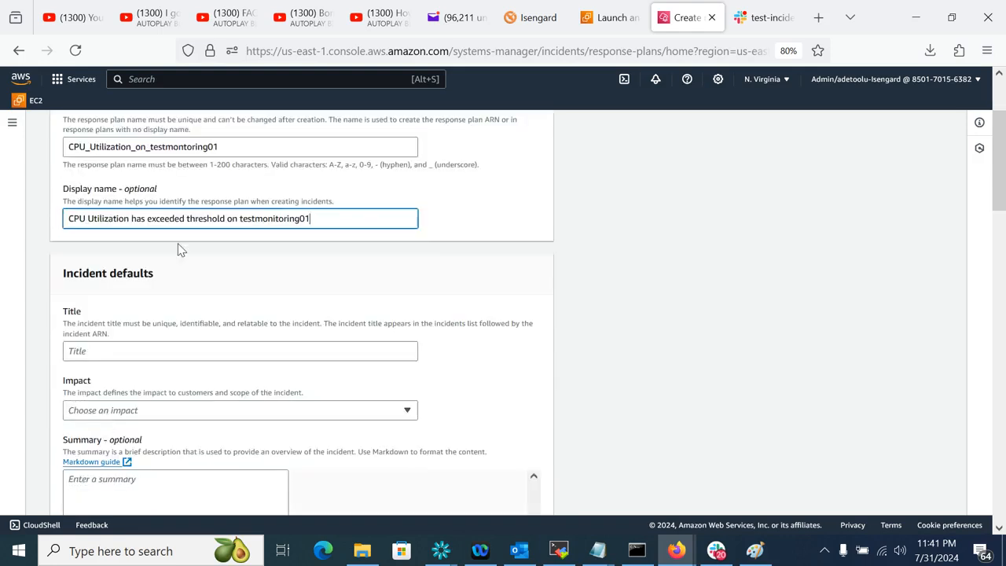
left_click_drag(400, 217, 37, 223)
key("ctrl+c")
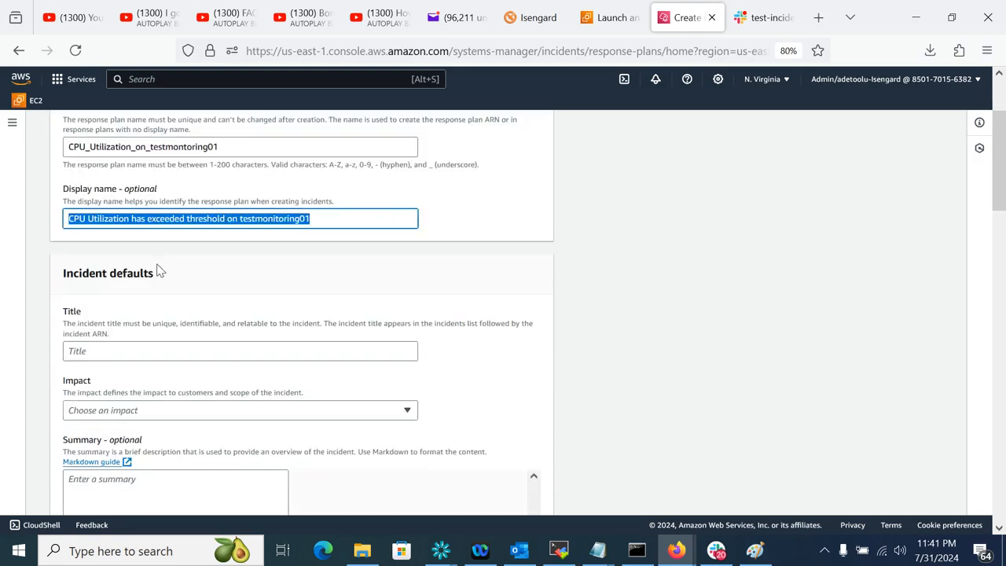
left_click(125, 354)
key("ctrl+v")
- Set the incident impact to Critical and paste the same text as the summary
scroll(124, 368, "down", 2)
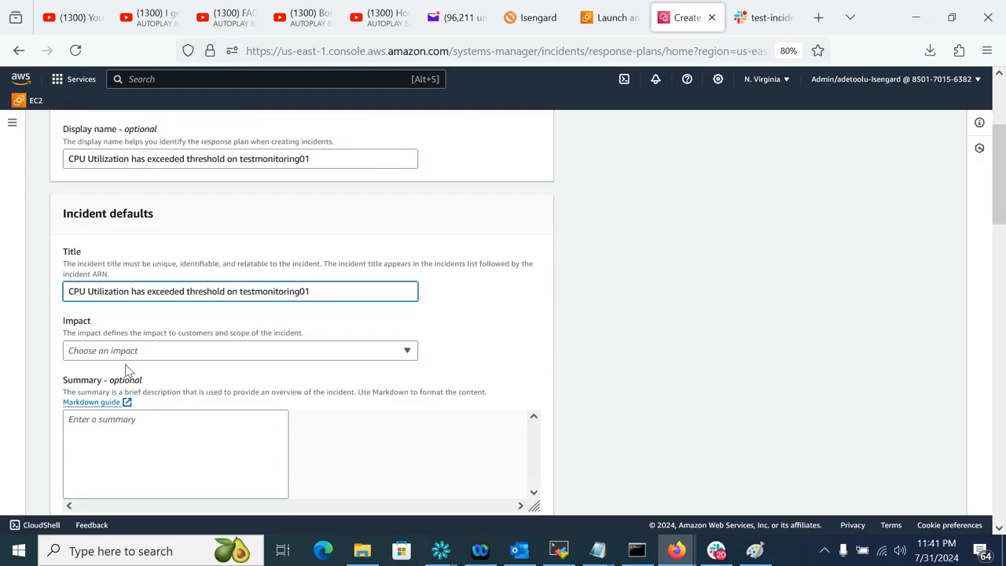
left_click(133, 343)
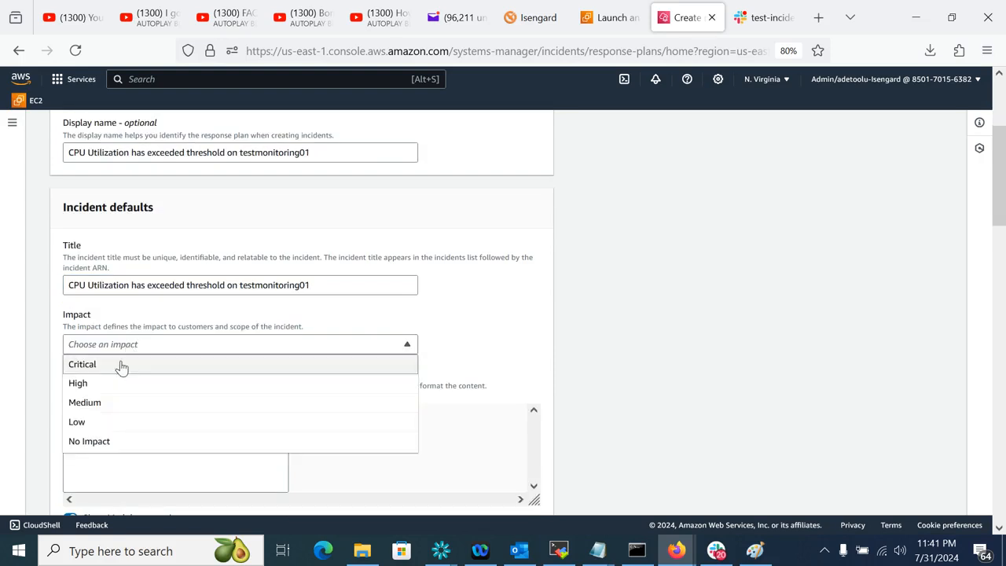
left_click(120, 364)
scroll(130, 355, "down", 2)
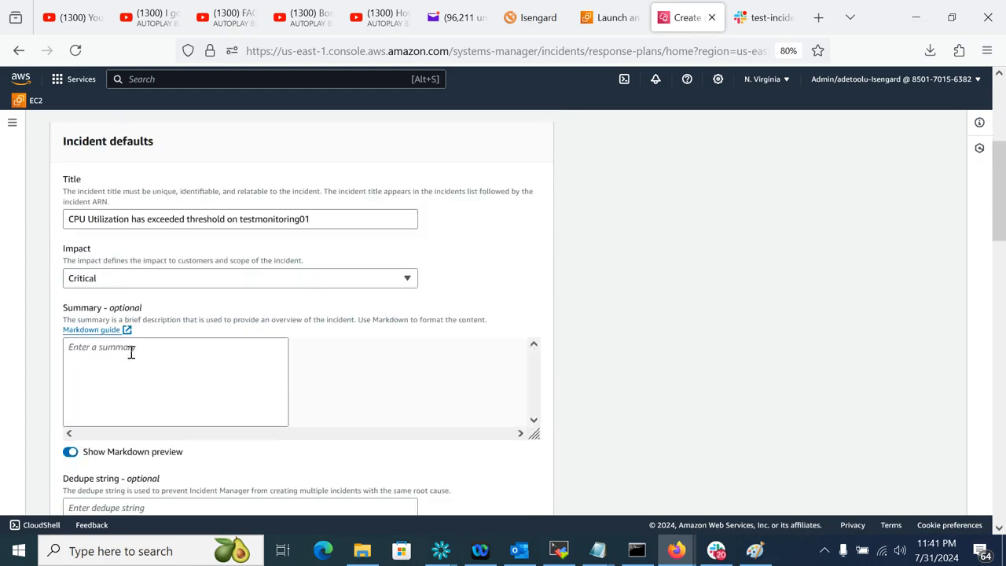
left_click(197, 360)
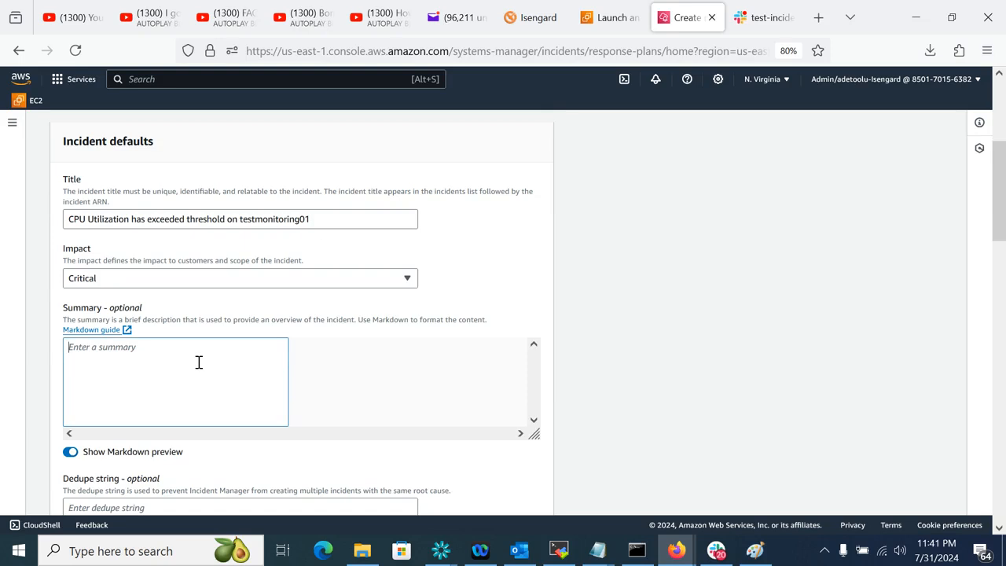
key("ctrl+v")
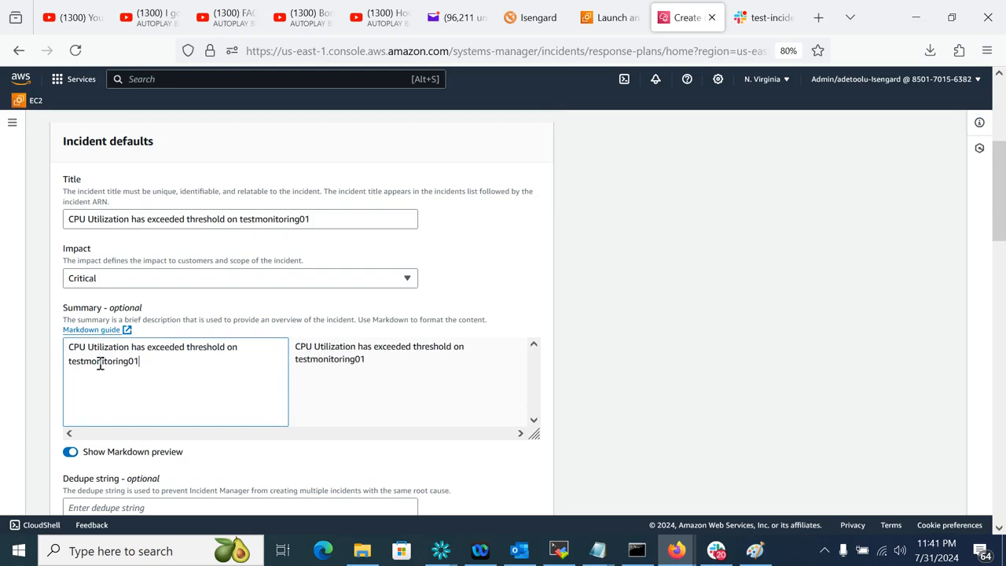
scroll(144, 393, "down", 4)
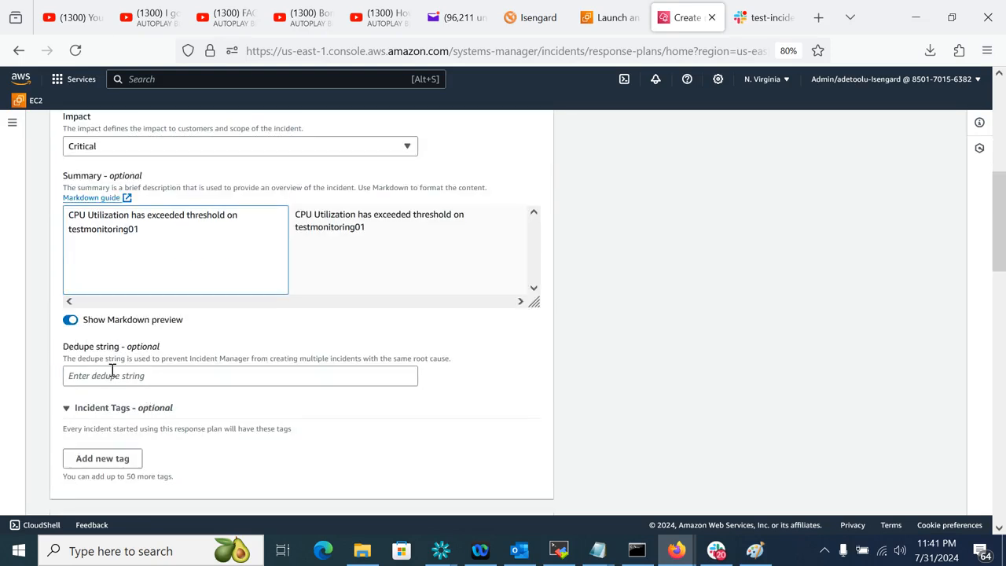
scroll(118, 403, "down", 8)
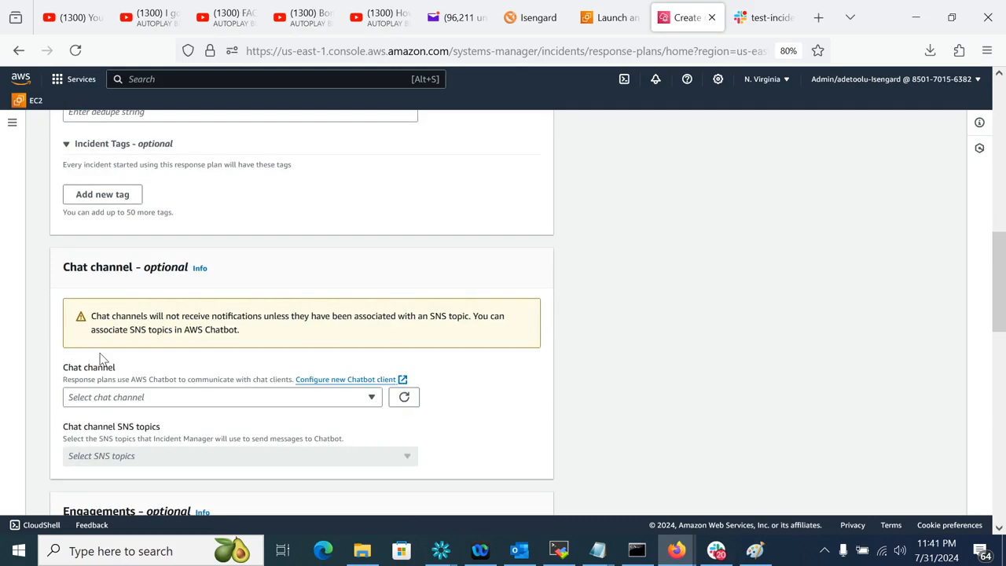
- Choose #linux-engineers as chat channel and remove the Memory_Utilization_on_testmonitoring SNS topic
left_click(107, 400)
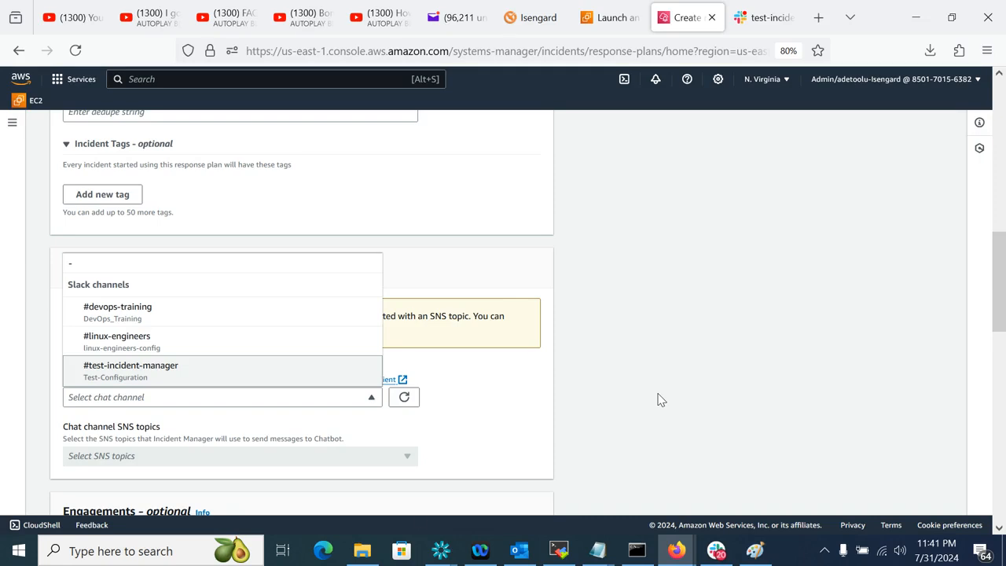
left_click(167, 346)
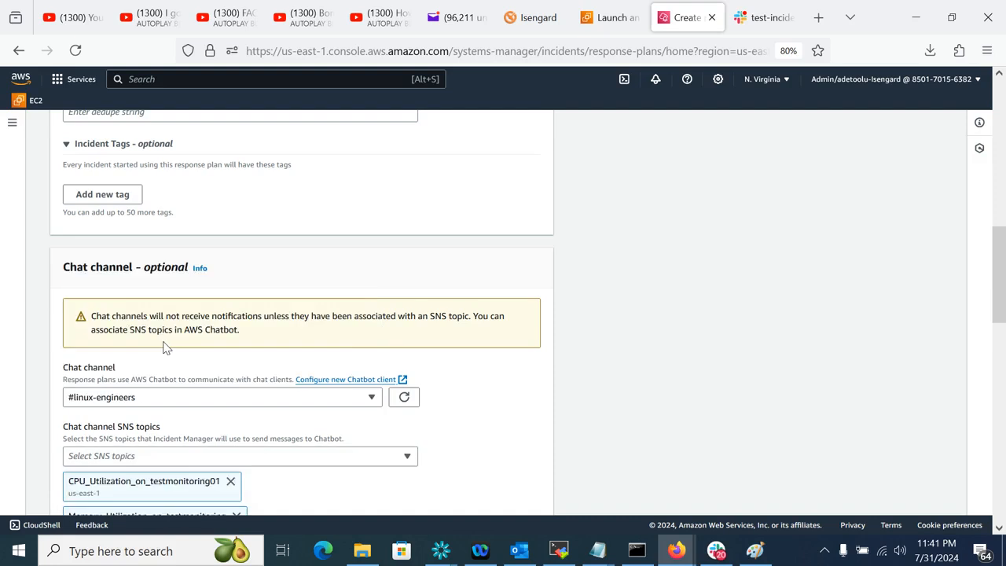
scroll(130, 406, "down", 3)
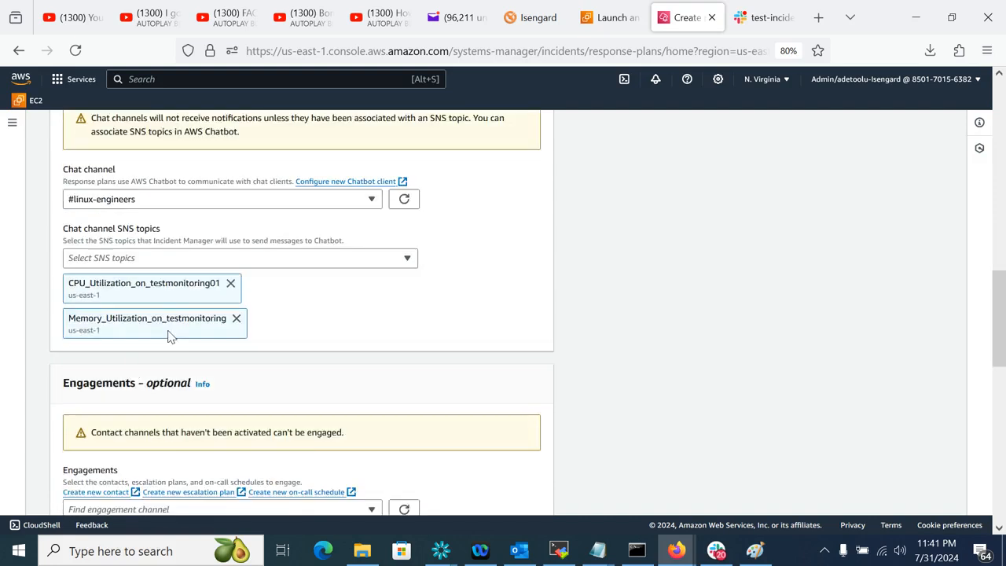
left_click(236, 318)
scroll(164, 337, "down", 2)
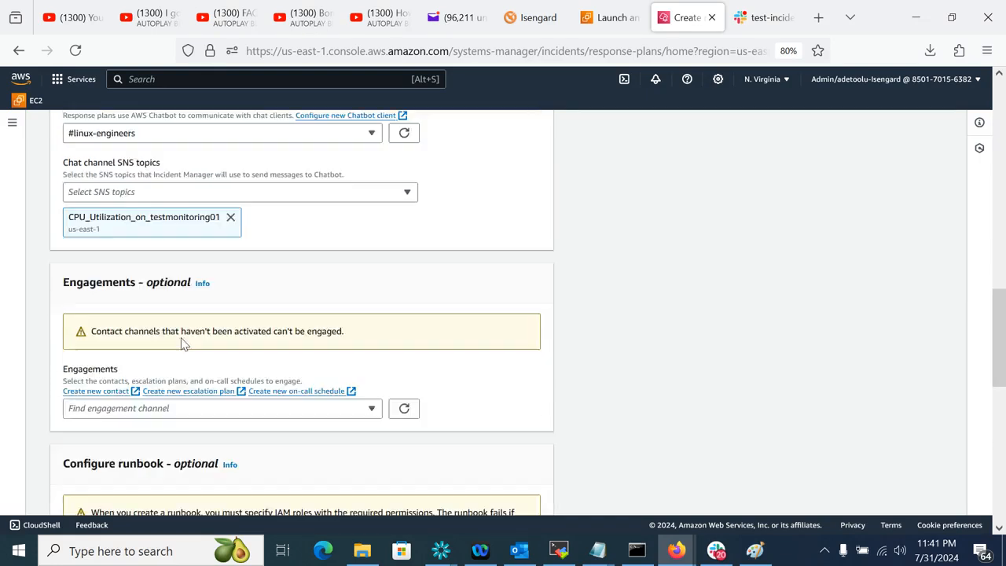
- Select the LinuxEngineer escalation plan under Engagements
left_click(165, 416)
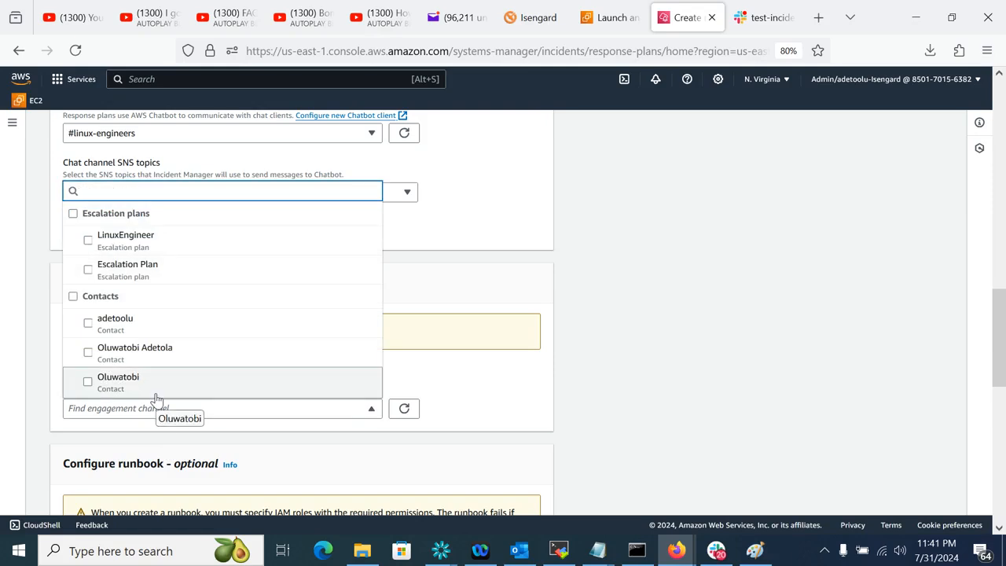
left_click(89, 244)
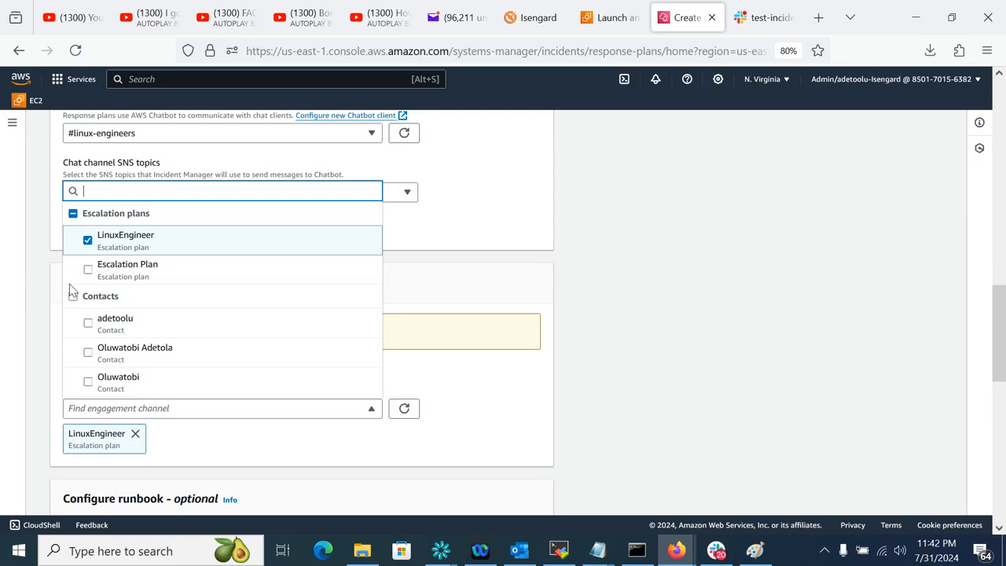
left_click(570, 323)
scroll(239, 428, "down", 2)
scroll(239, 429, "down", 4)
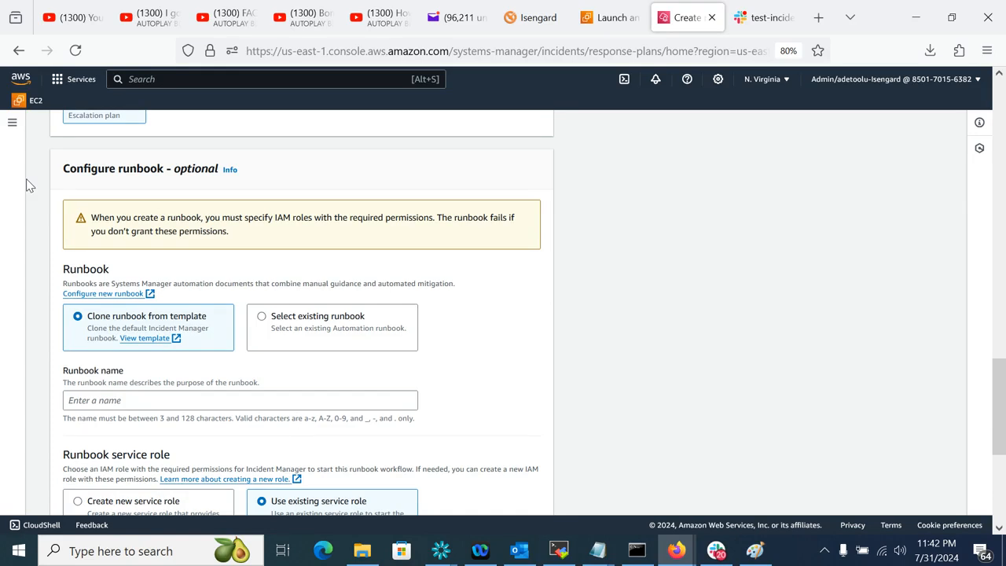
- Choose 'Select existing runbook' and set the runbook to No runbook
left_click(281, 322)
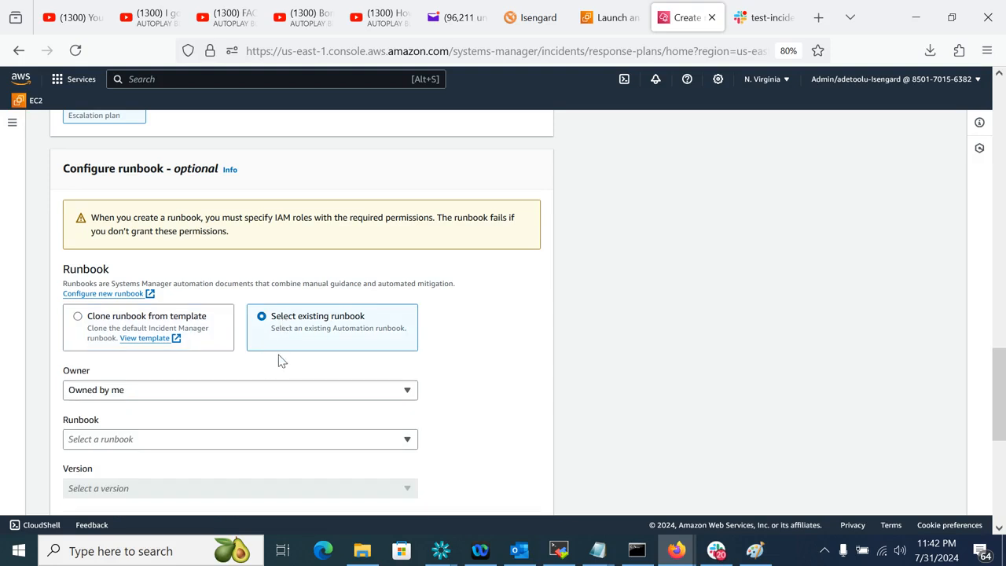
scroll(281, 366, "down", 3)
left_click(245, 314)
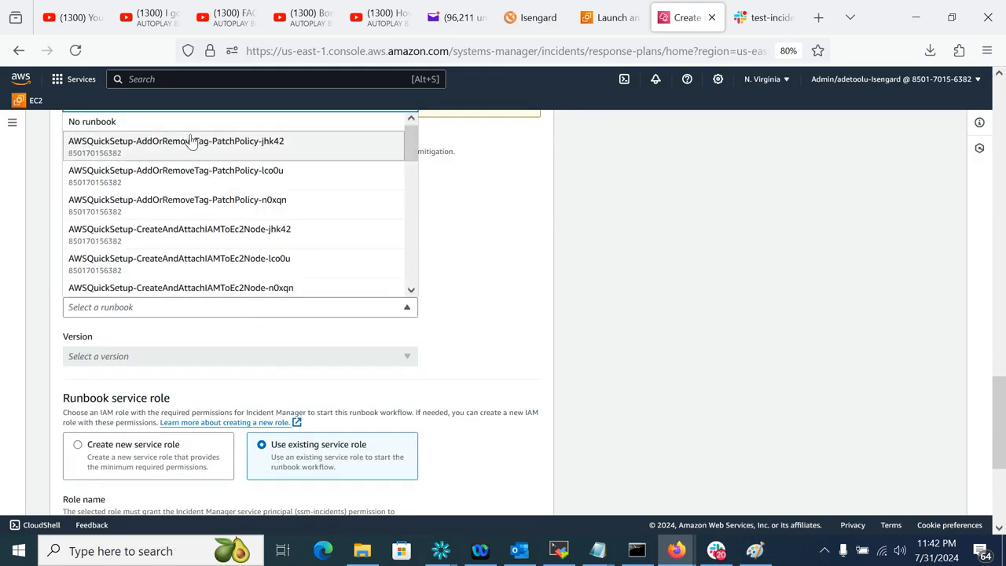
scroll(209, 173, "up", 1)
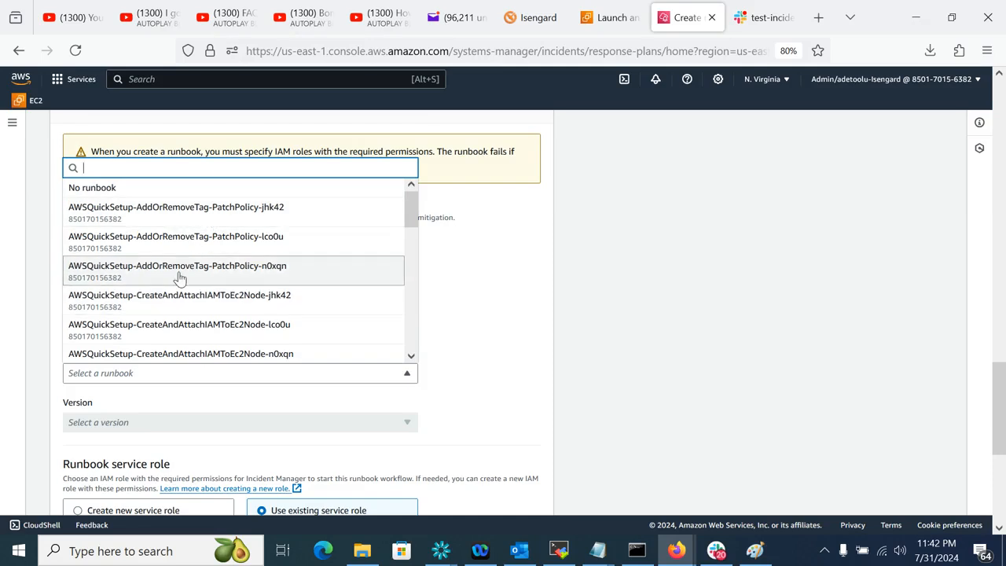
double_click(461, 297)
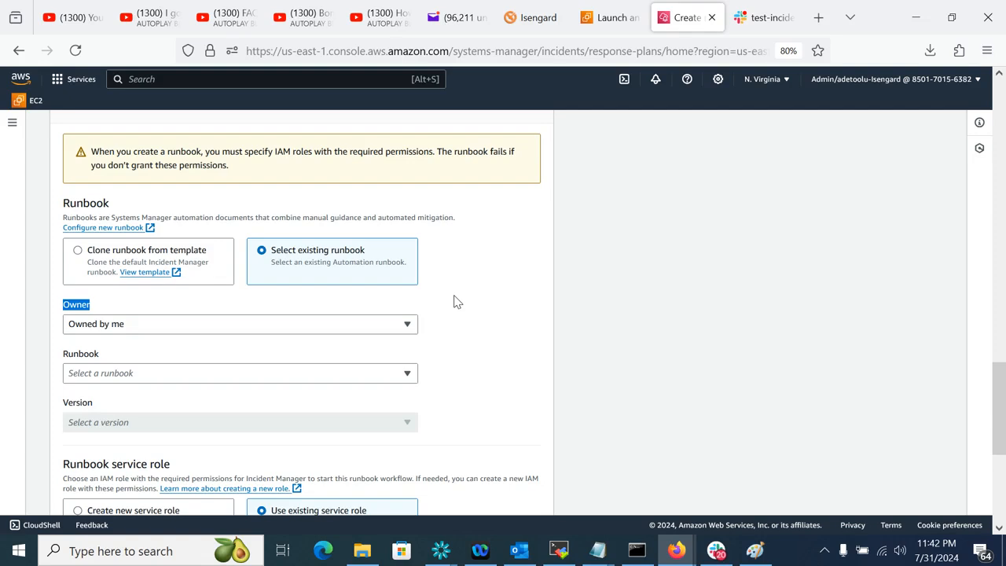
left_click(243, 377)
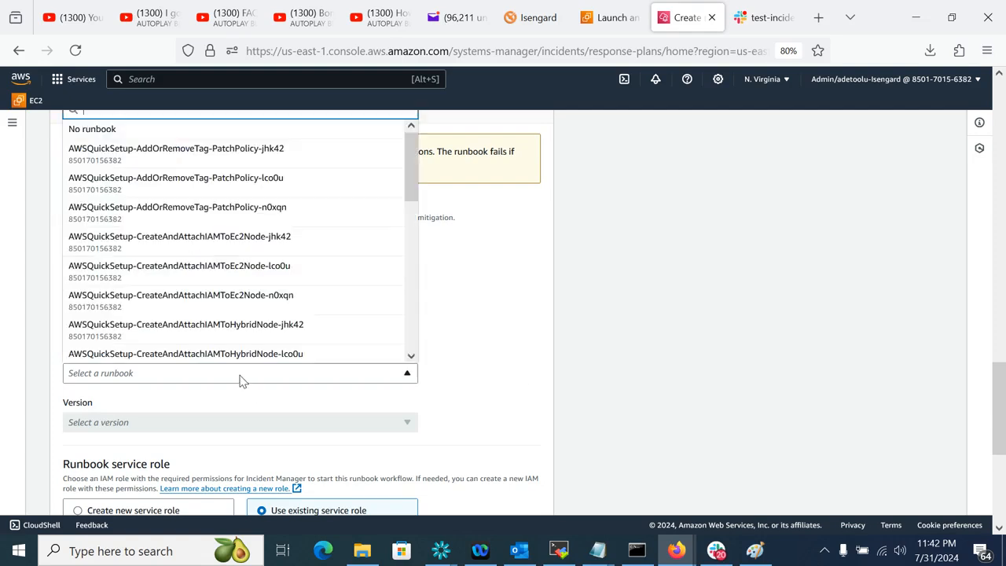
left_click(198, 132)
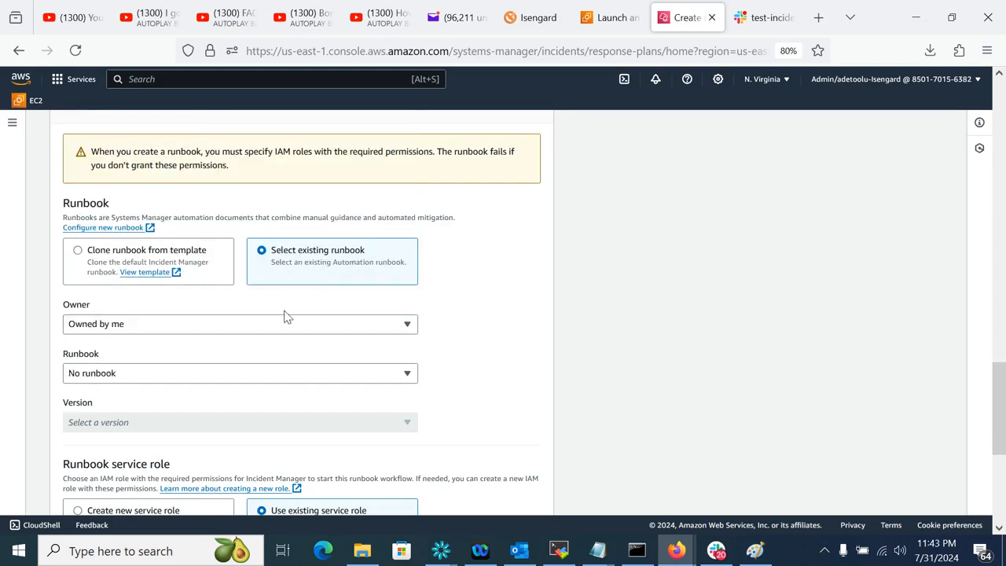
scroll(285, 316, "down", 3)
scroll(299, 322, "down", 2)
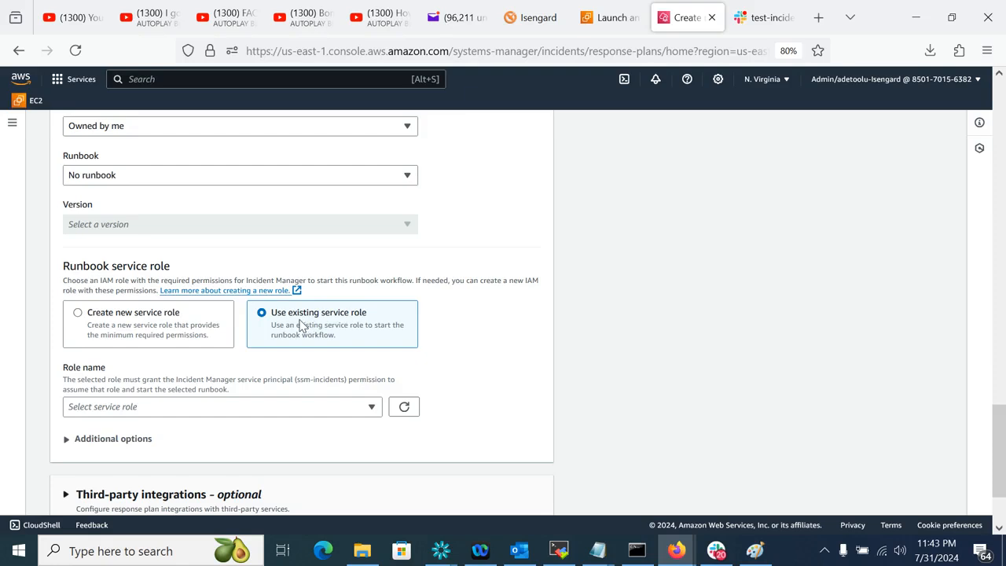
- Use the existing service role IncidentManagerIncidentAccessServiceRole for the runbook
left_click(241, 409)
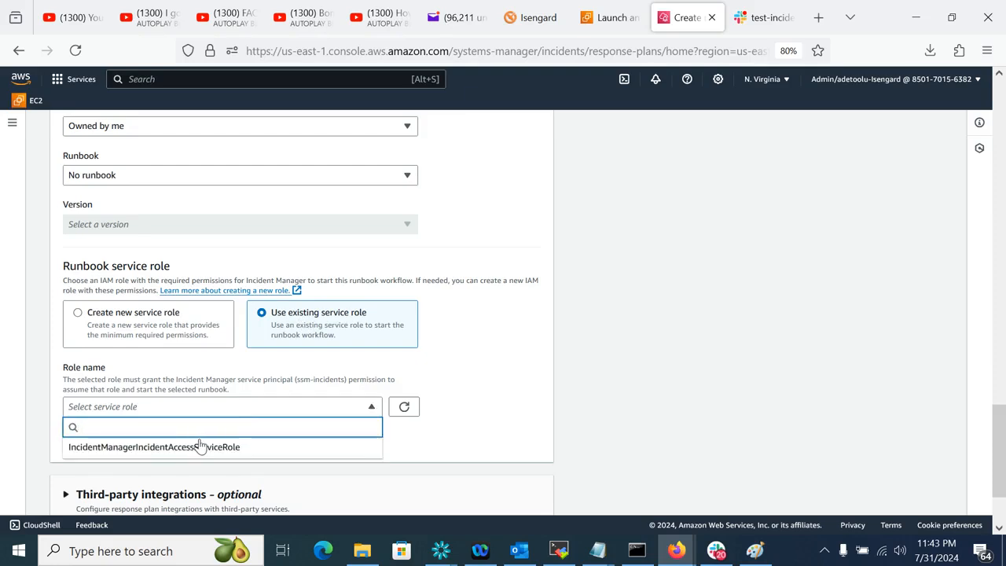
left_click(151, 323)
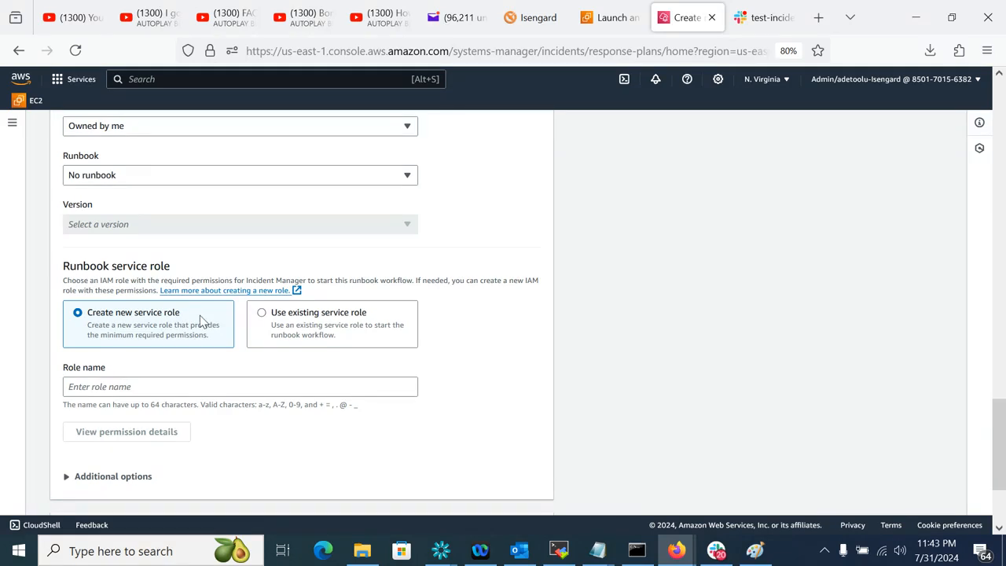
left_click(257, 386)
left_click(381, 325)
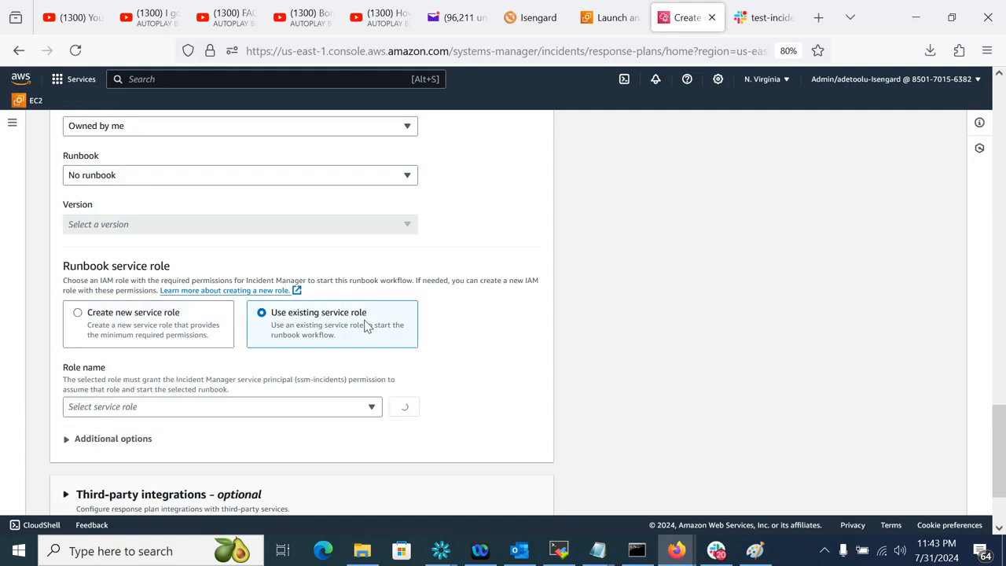
left_click(249, 410)
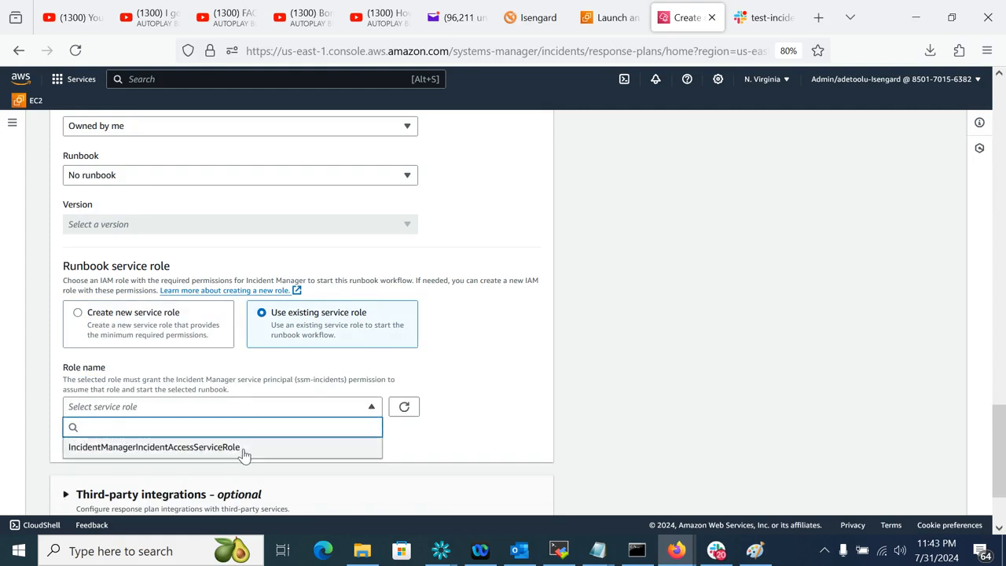
left_click(154, 447)
scroll(620, 397, "down", 3)
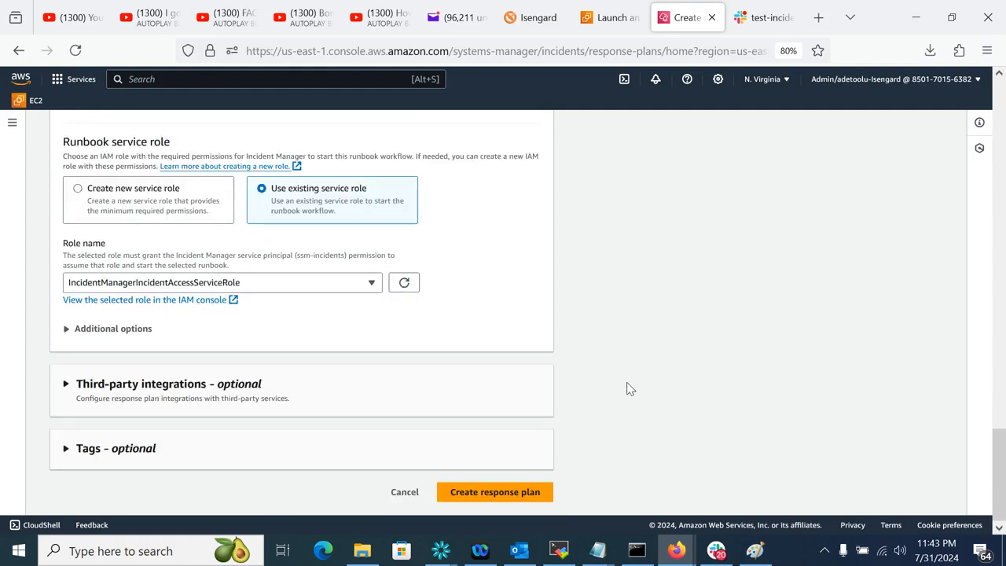
- Expand Additional options and create the response plan
left_click(82, 331)
scroll(276, 386, "down", 2)
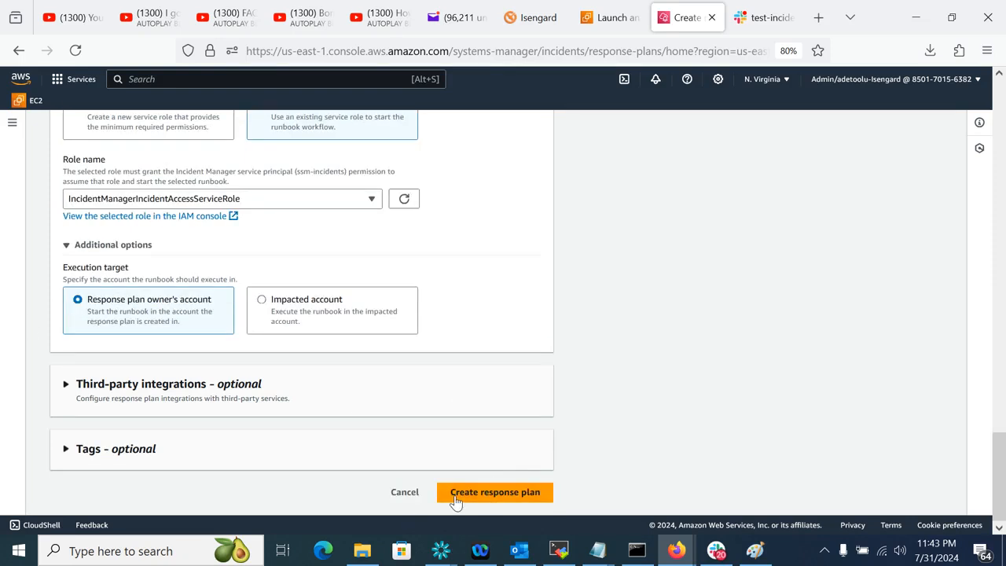
left_click(455, 501)
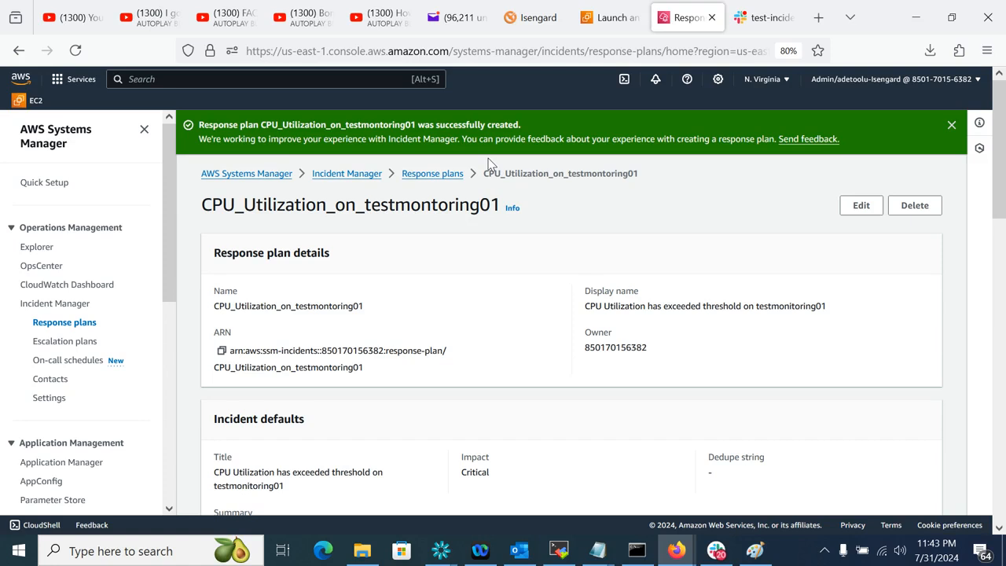
- Open Documents under Shared Resources in the Systems Manager navigation
scroll(452, 279, "down", 1)
scroll(452, 251, "up", 1)
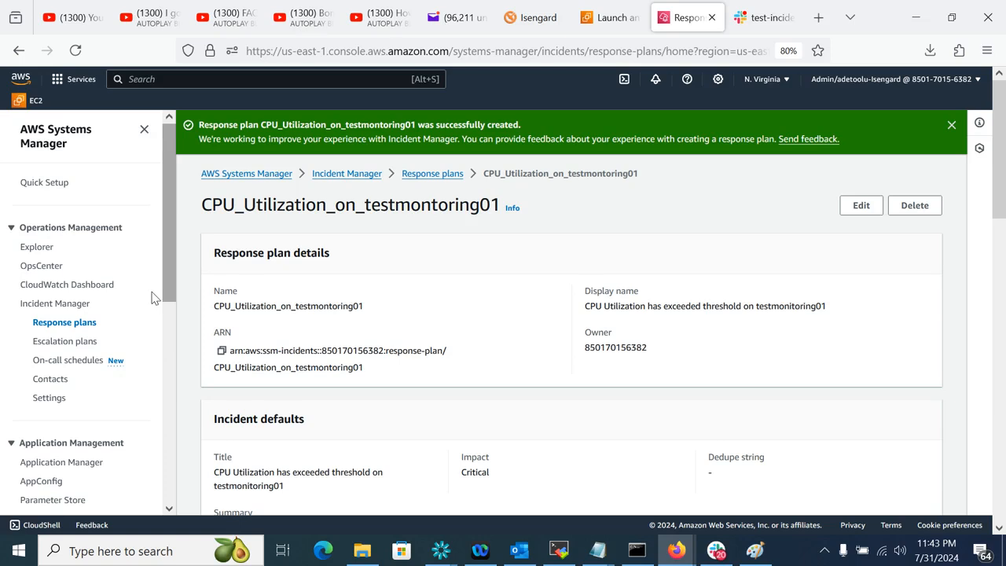
scroll(131, 324, "down", 2)
scroll(126, 338, "down", 3)
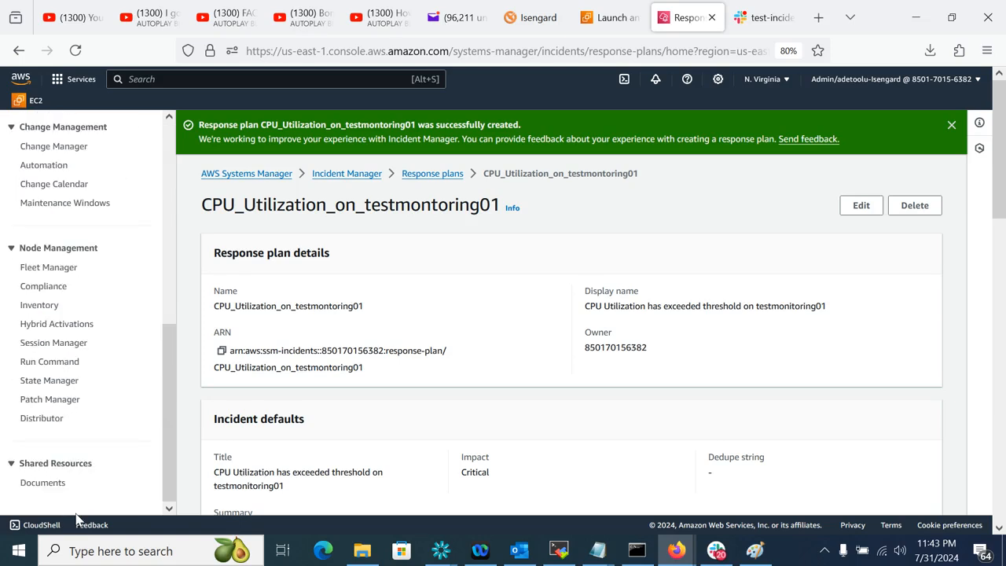
left_click(27, 485)
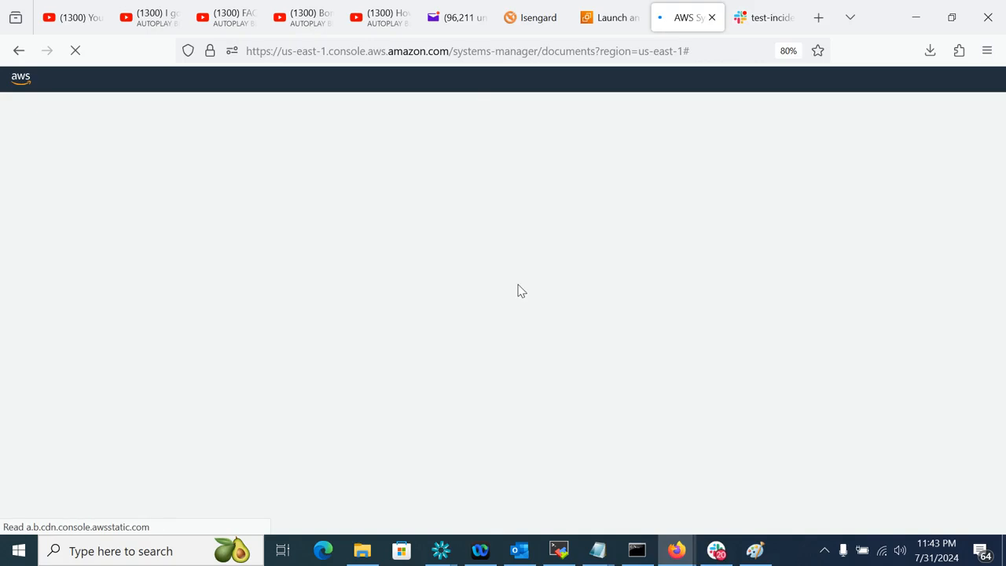
- Search the computer for 'ssm' and open the ssm text document in Notepad
left_click(120, 553)
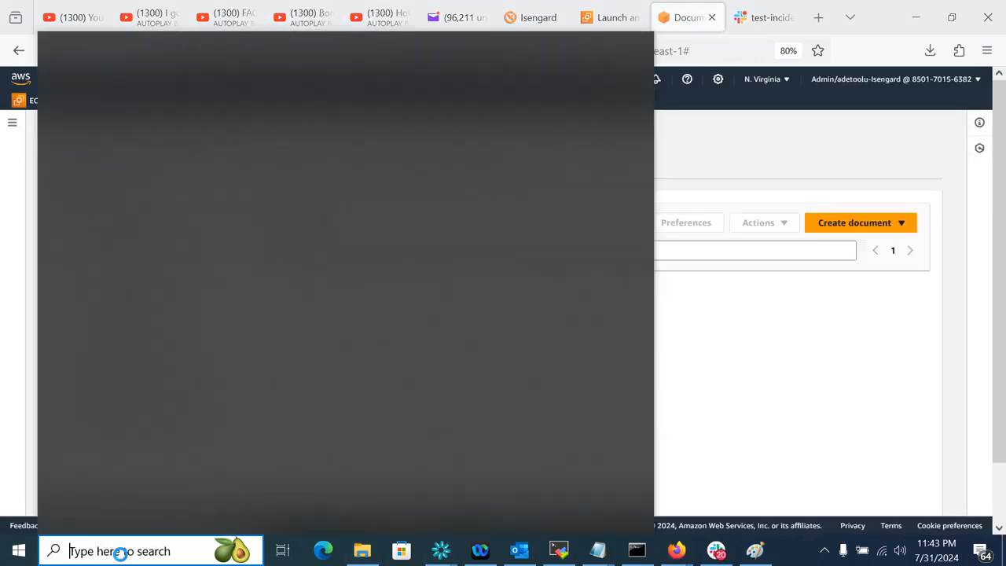
type("ssm")
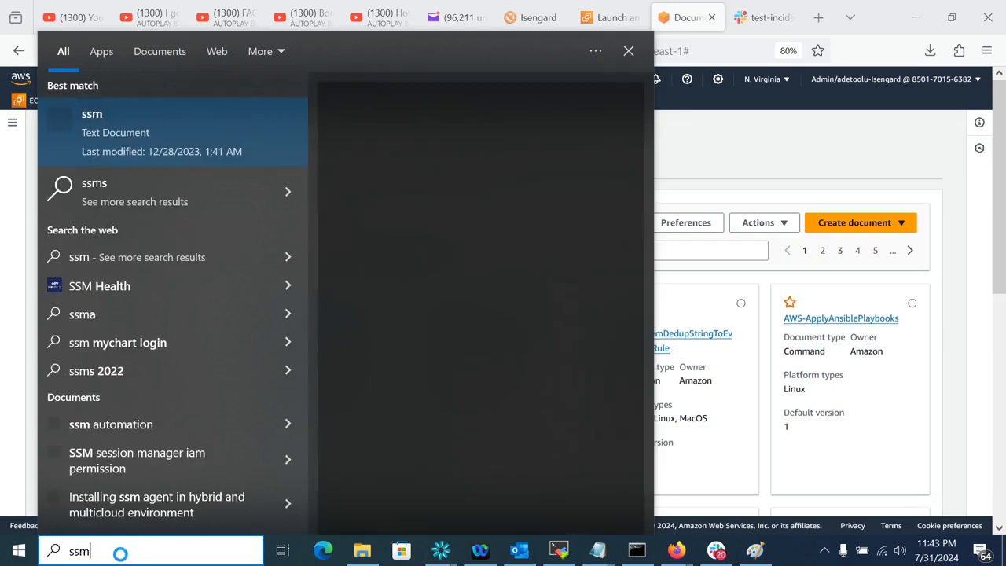
left_click(155, 117)
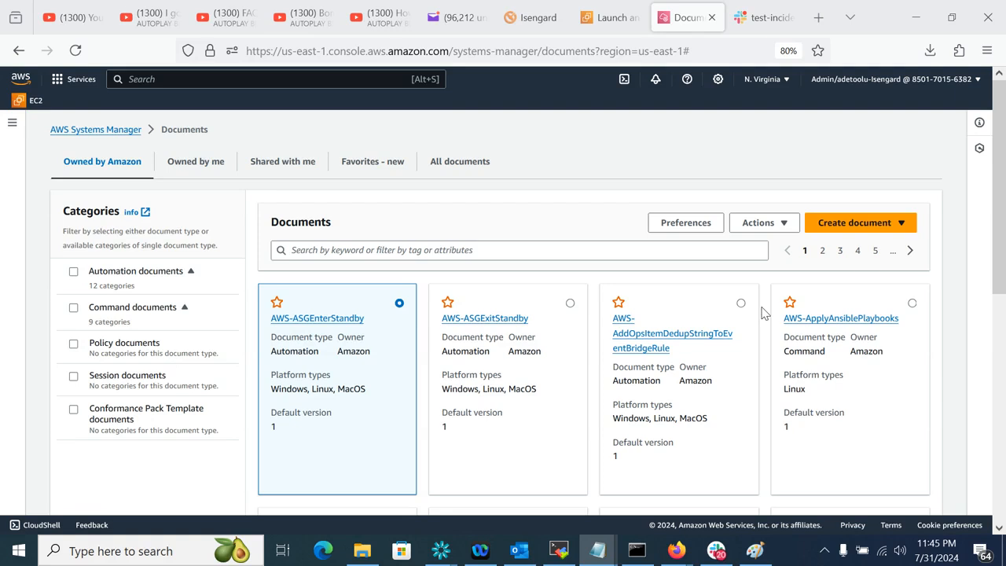
- Create a new Command document named ClearMemoryCache, leaving the target type unset
left_click(862, 228)
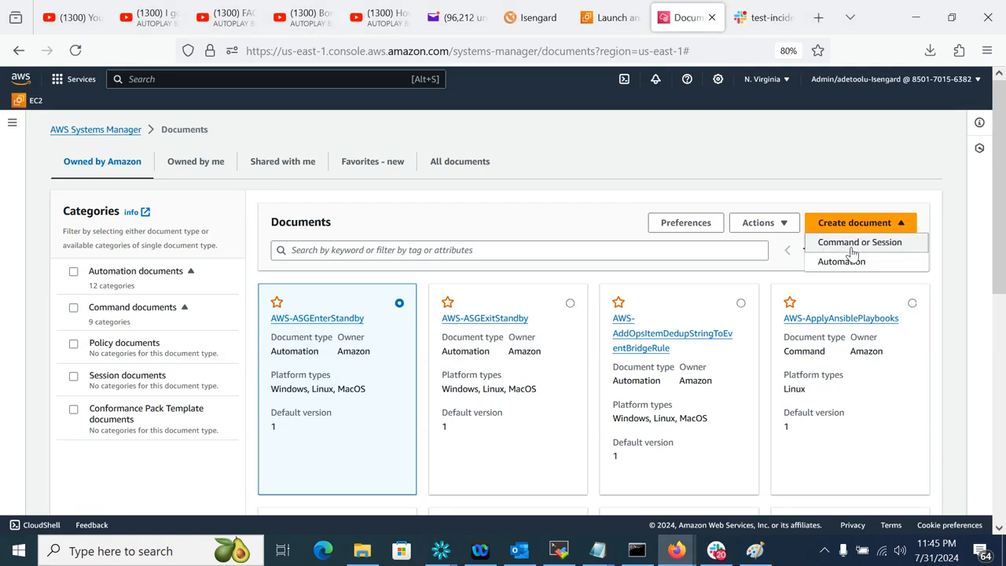
left_click(856, 243)
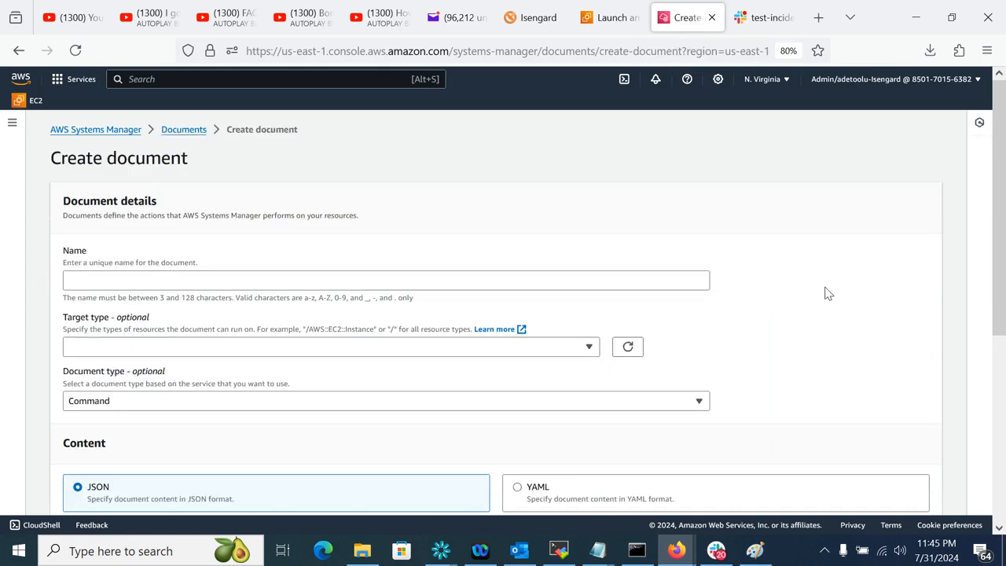
left_click(192, 278)
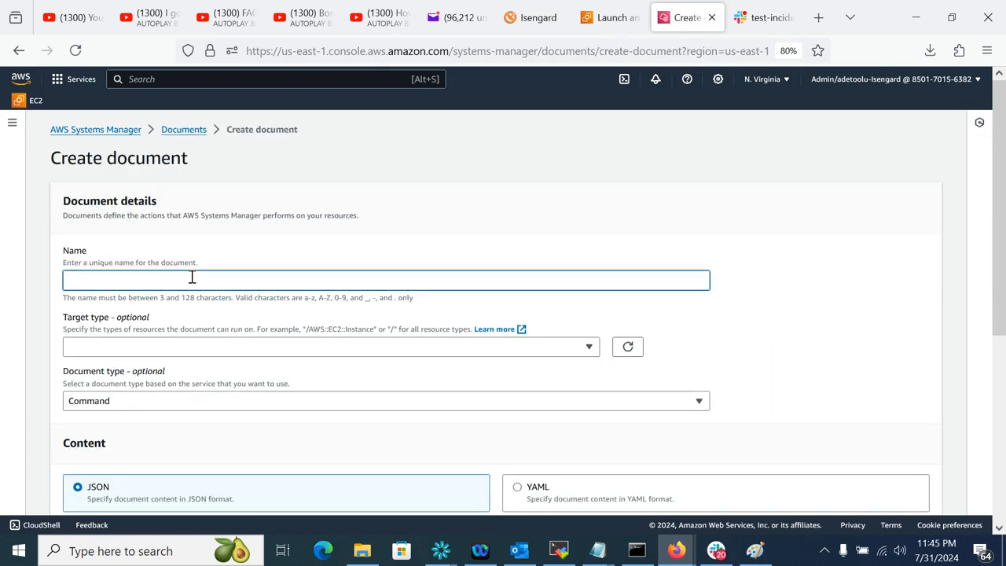
type("ClearMemoryCache")
left_click(187, 348)
left_click(186, 353)
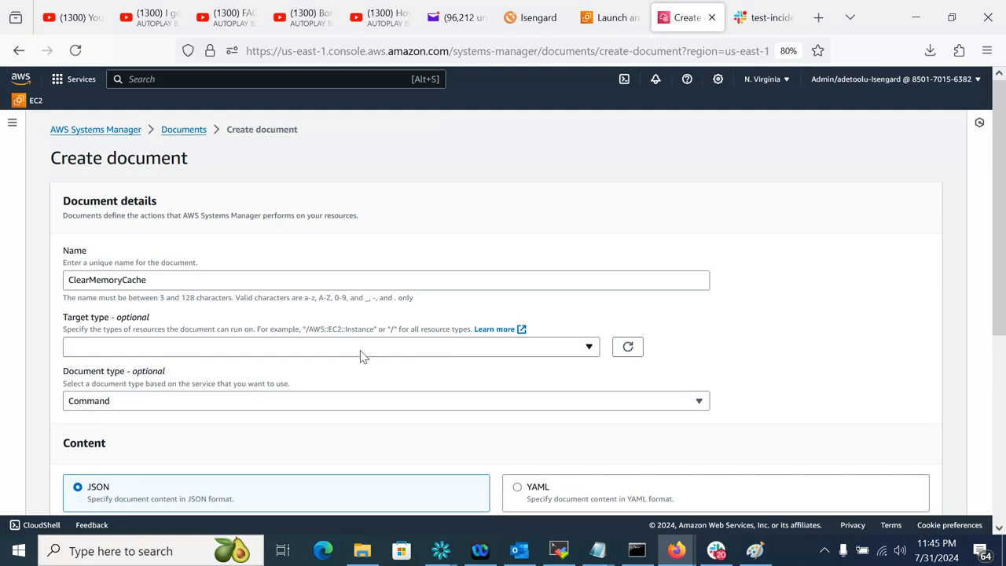
left_click(324, 350)
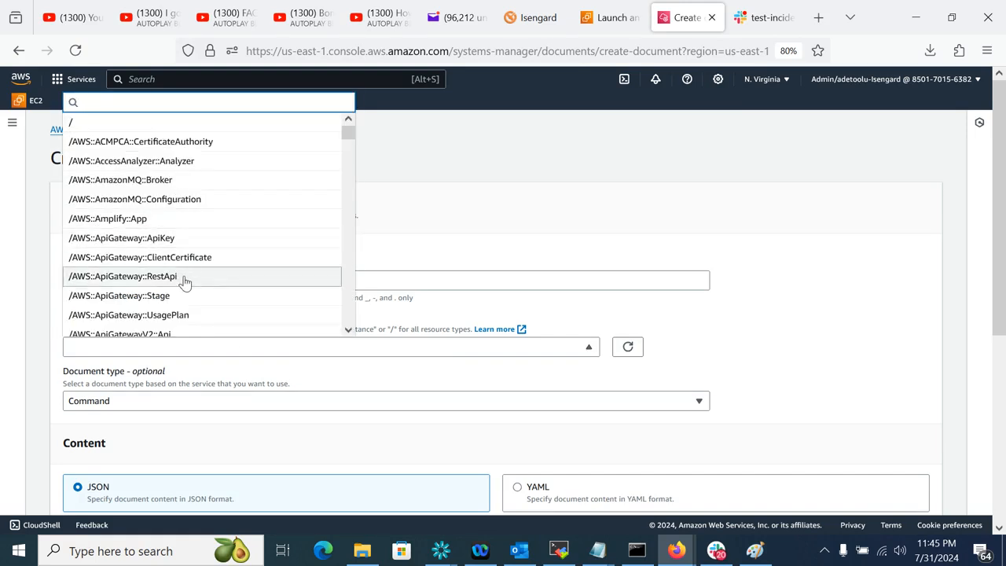
scroll(186, 281, "down", 10)
scroll(185, 283, "down", 5)
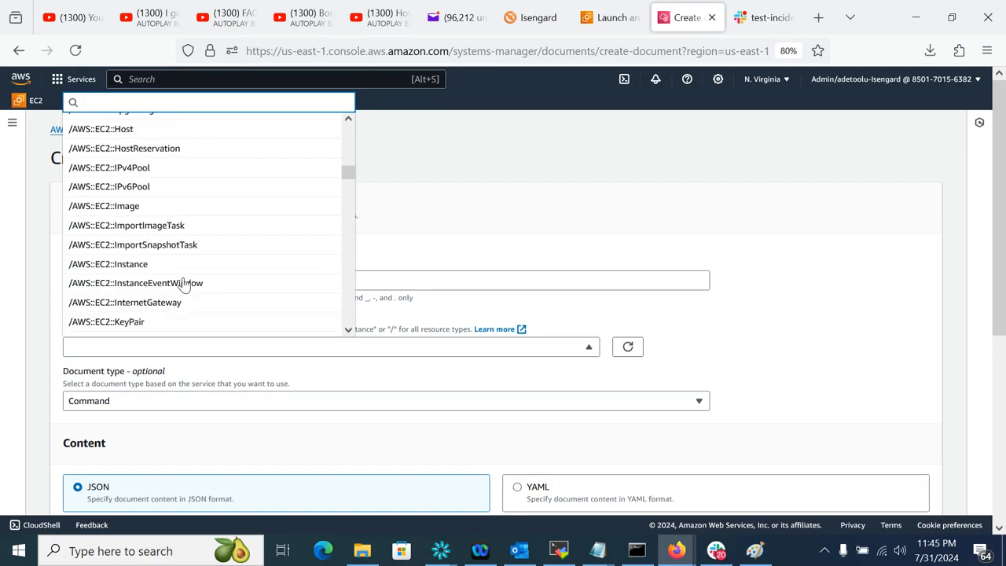
scroll(185, 283, "up", 8)
scroll(185, 283, "up", 10)
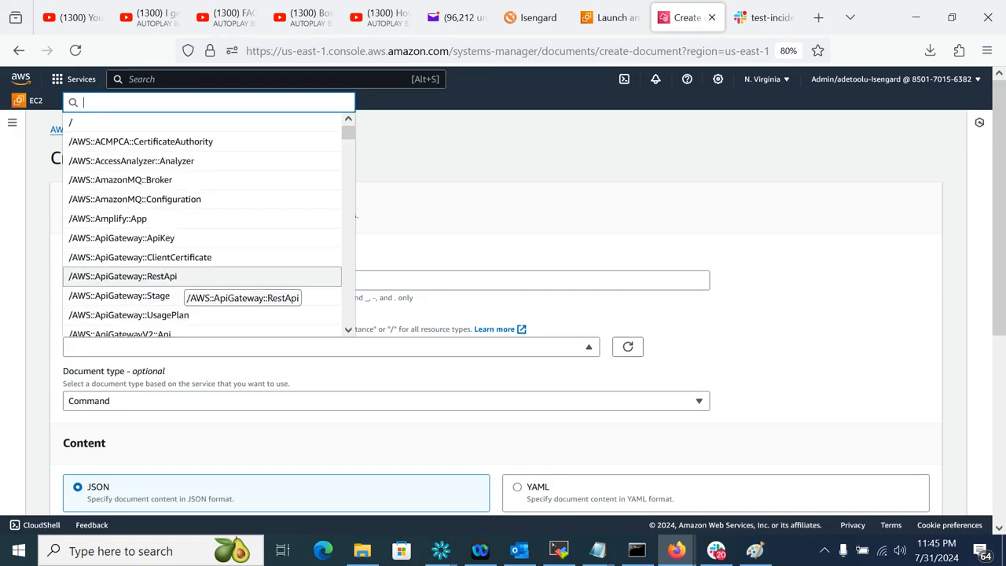
type("ec2")
scroll(180, 244, "down", 5)
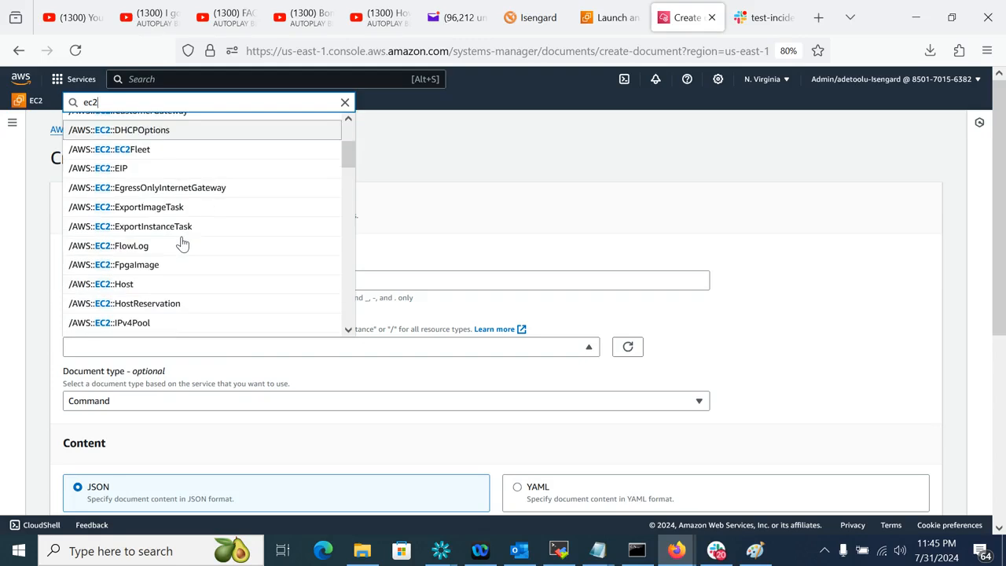
scroll(180, 264, "down", 3)
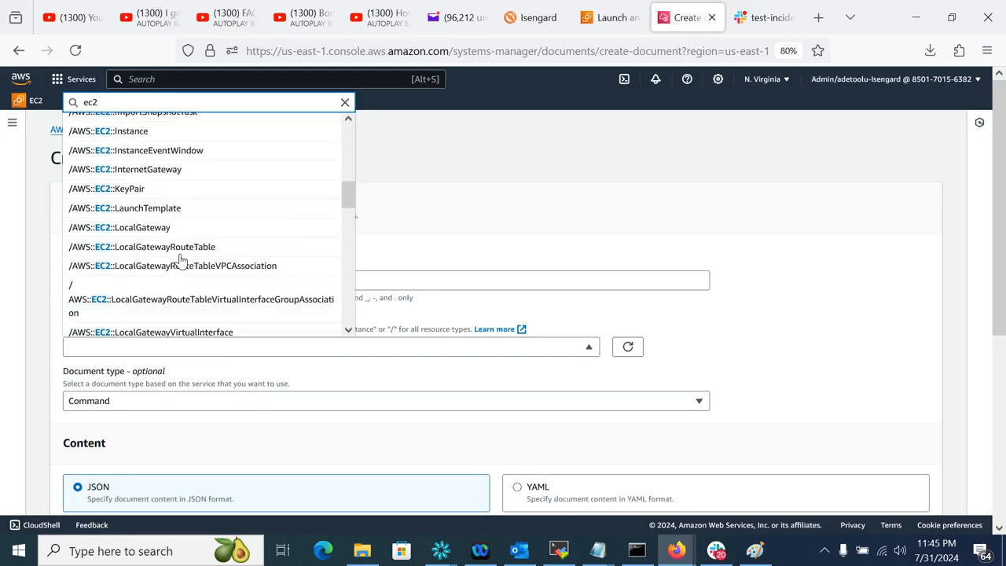
scroll(175, 235, "up", 2)
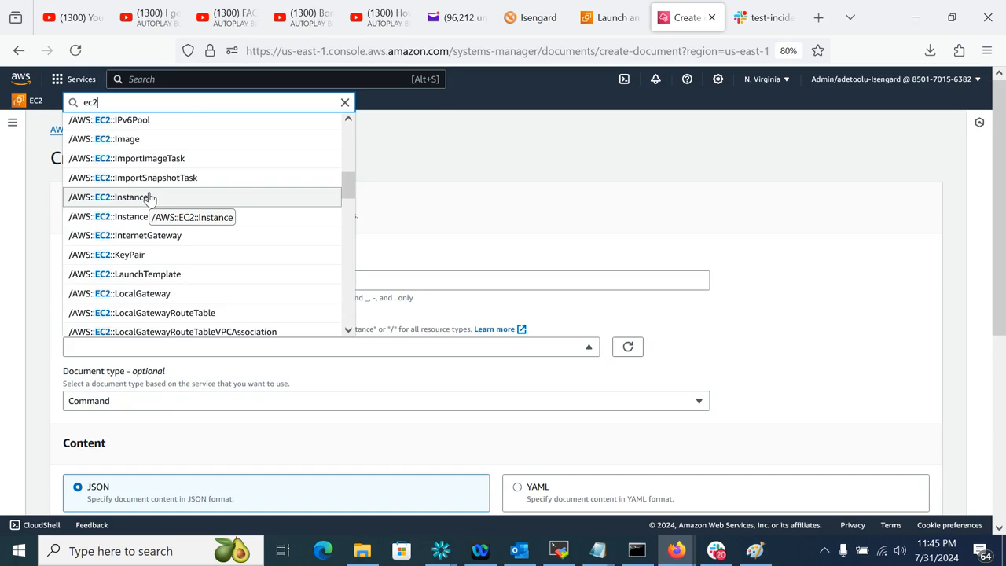
left_click(556, 223)
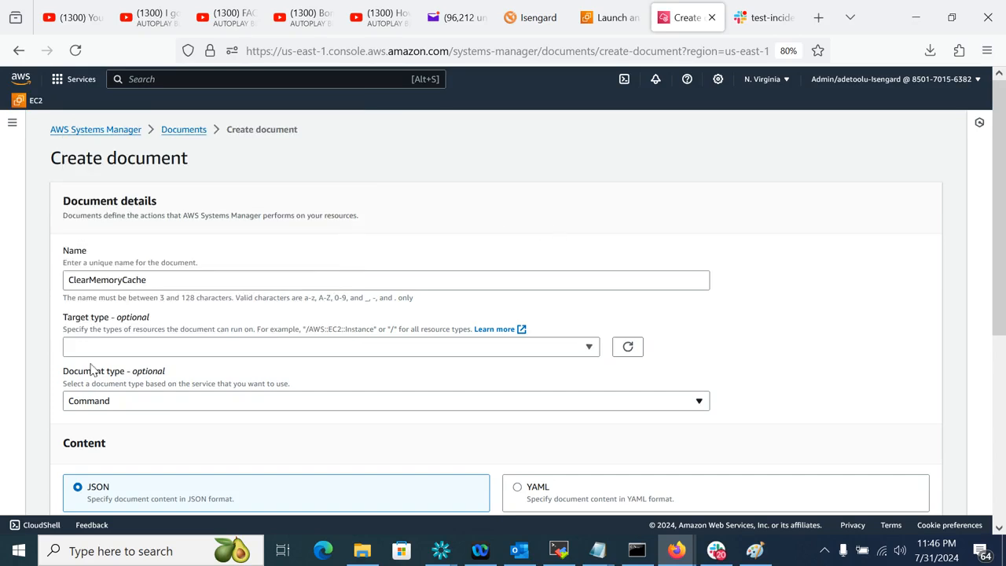
left_click(133, 407)
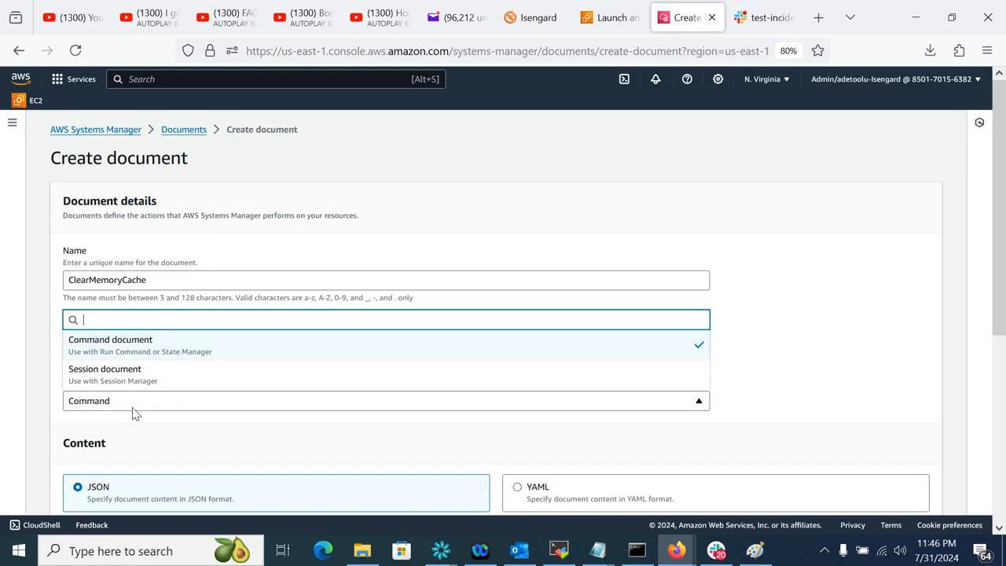
left_click(134, 414)
- Delete the example JSON template from the document content editor
scroll(119, 412, "down", 3)
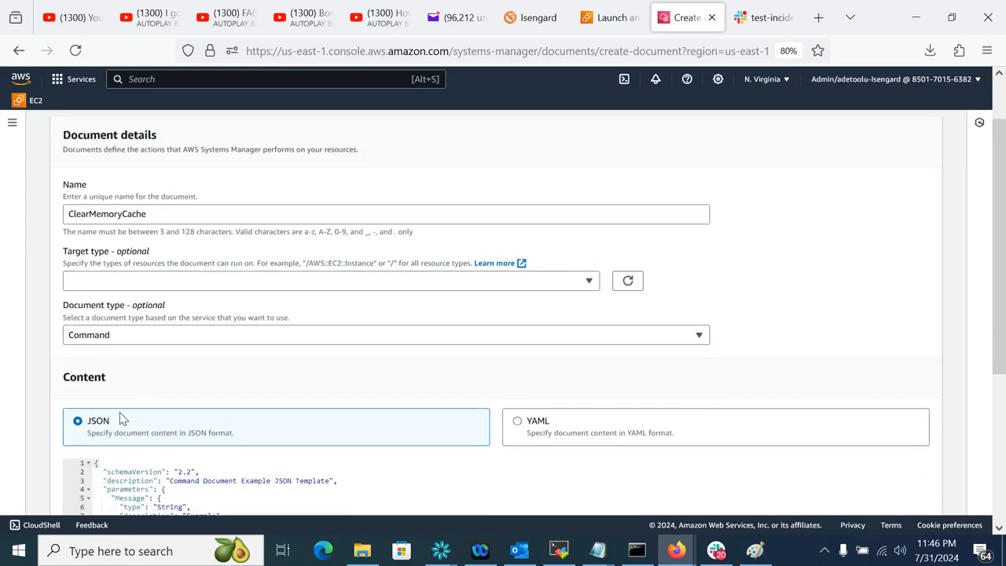
scroll(163, 391, "down", 1)
left_click_drag(108, 385, 89, 214)
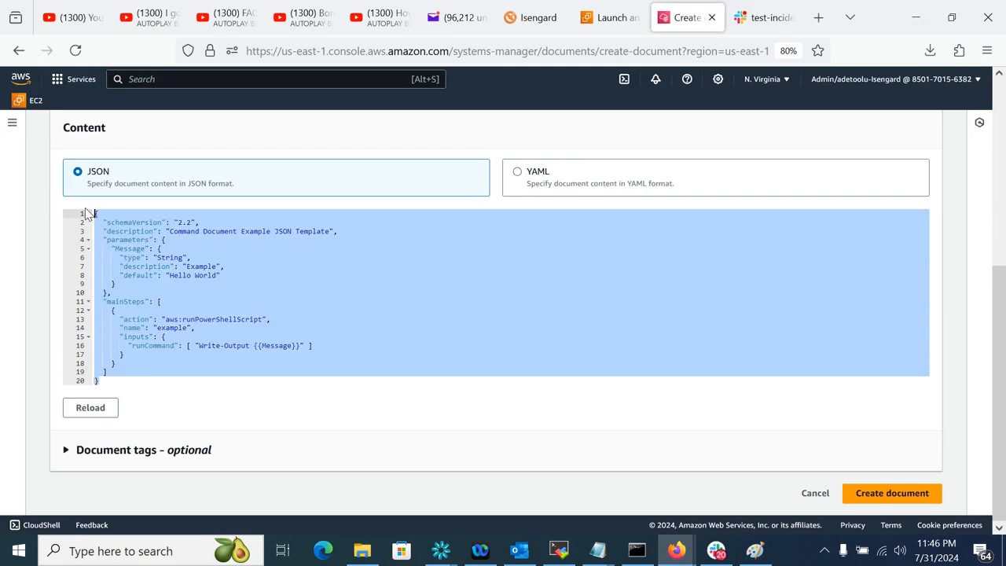
key("Delete")
- Launch Notepad from Windows search and switch between it and Firefox
left_click(154, 551)
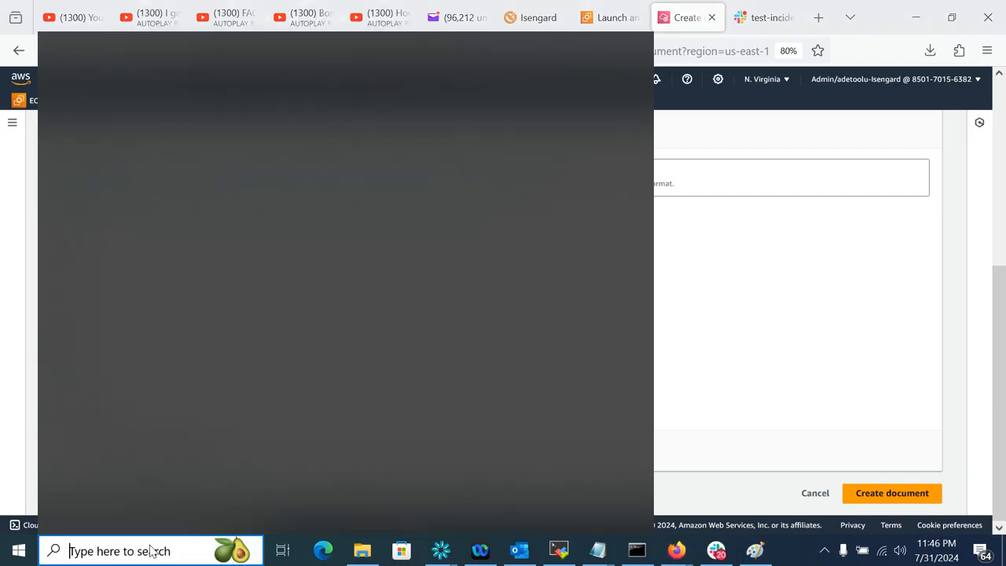
type("cme")
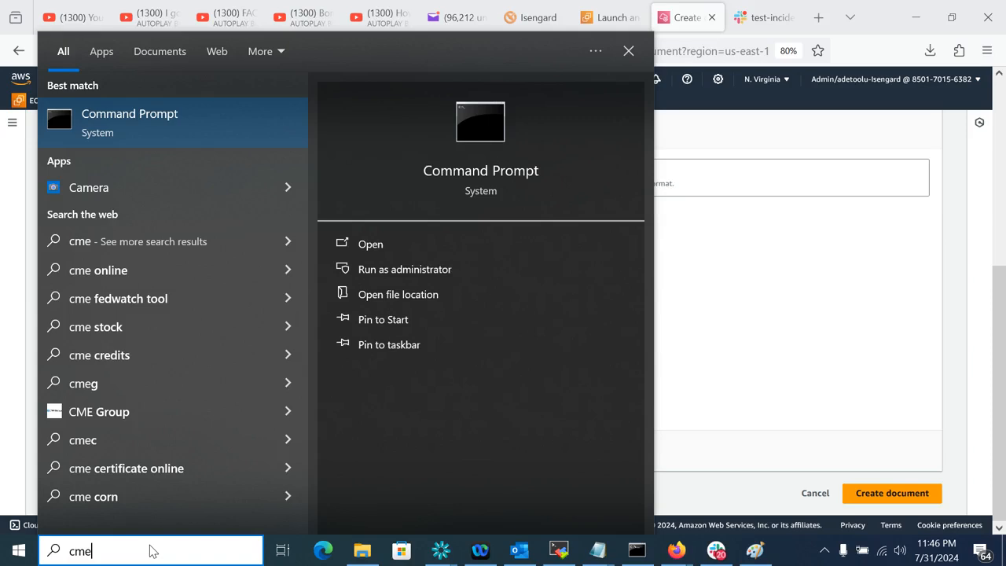
key("BackSpace")
key("BackSpace")
key("BackSpace")
type("n")
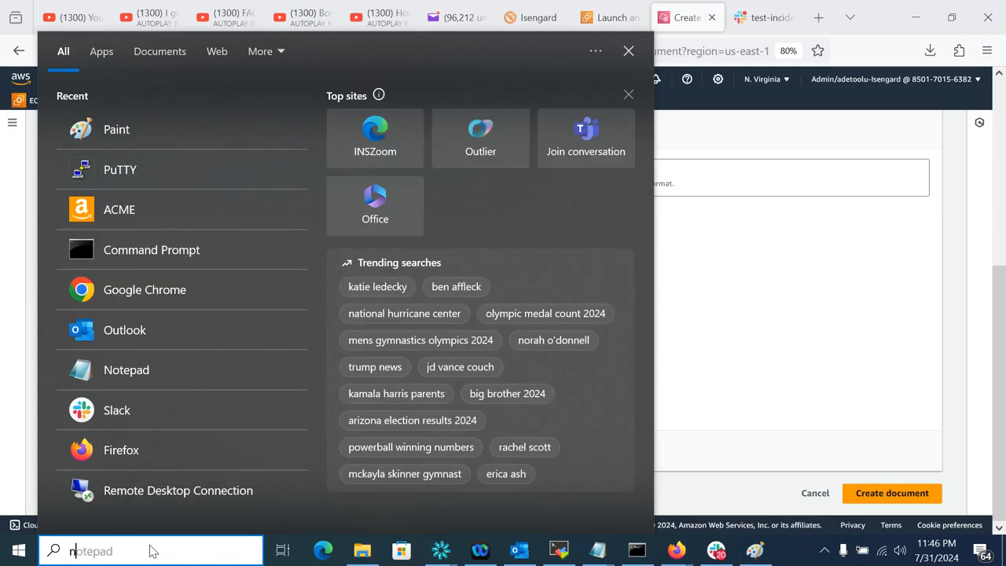
type("ot")
key("Return")
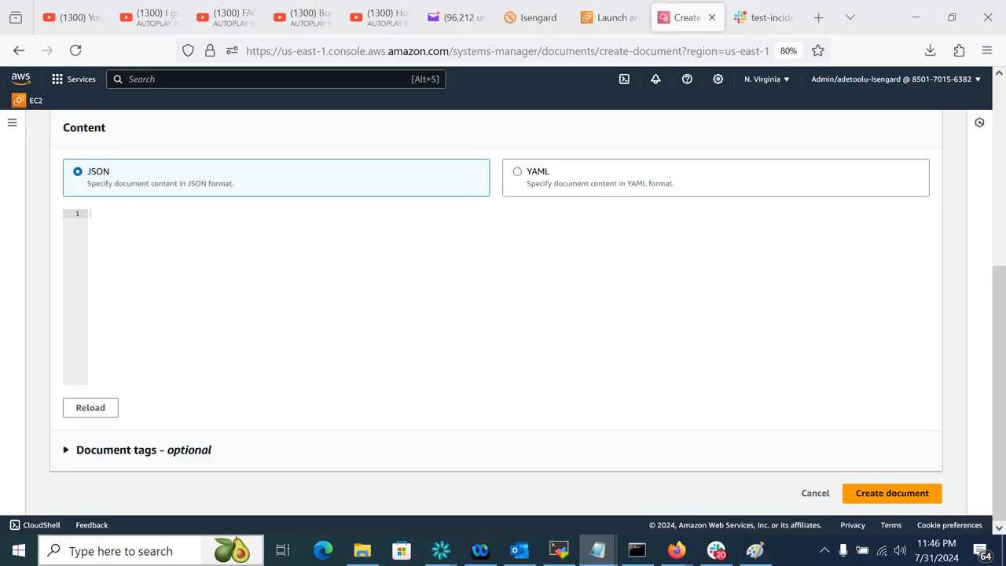
key("alt+Tab")
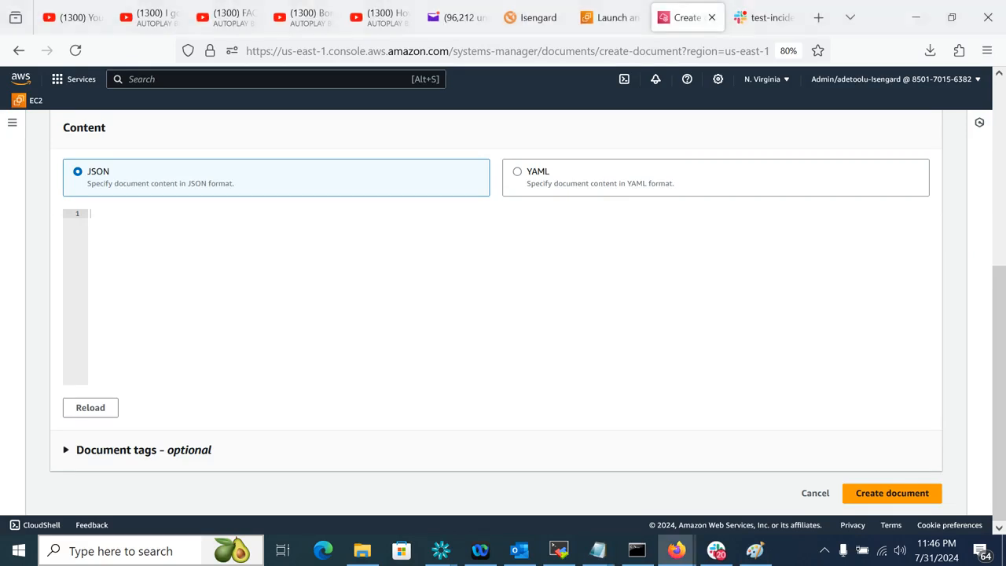
key("alt+Tab")
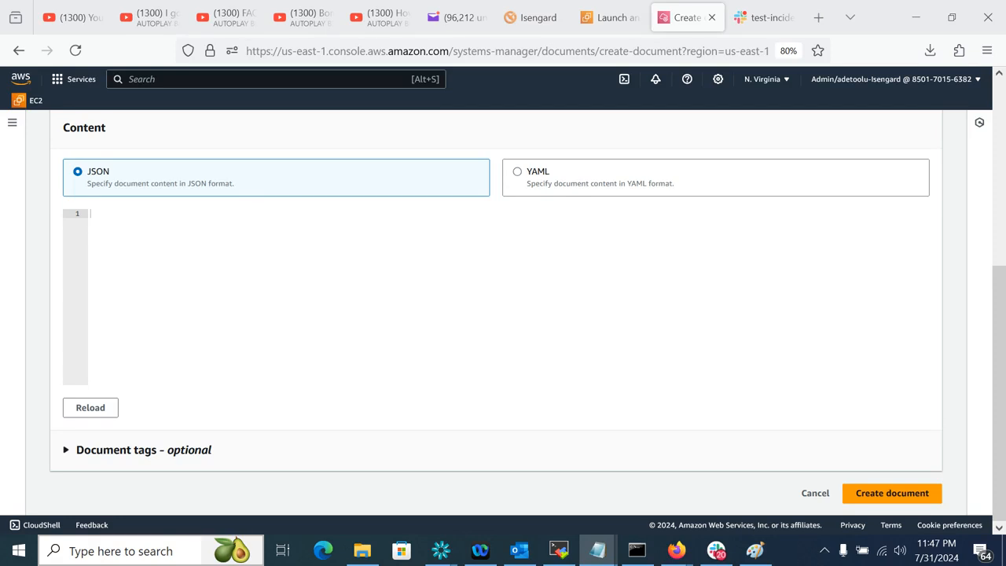
left_click(819, 19)
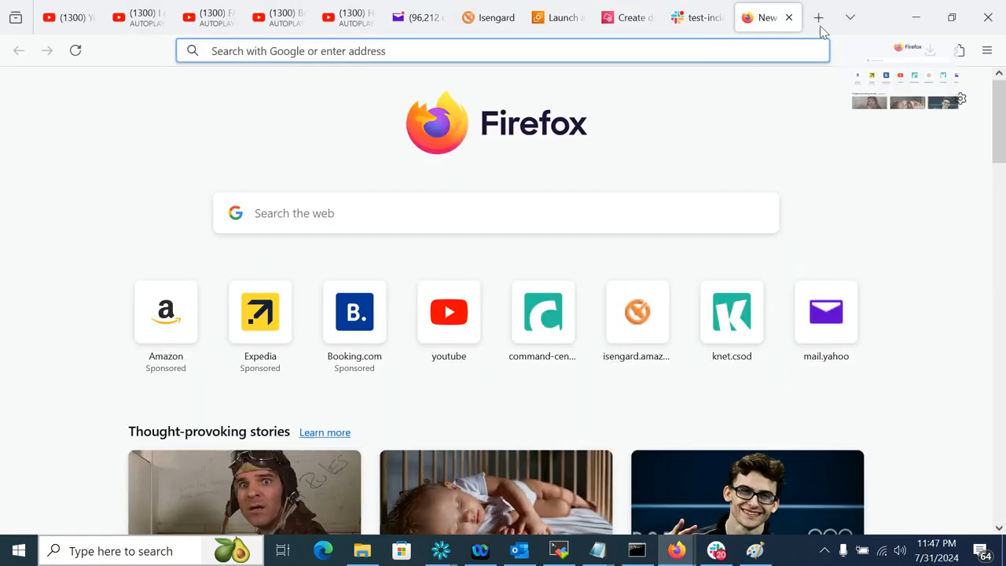
left_click_drag(821, 31, 1005, 55)
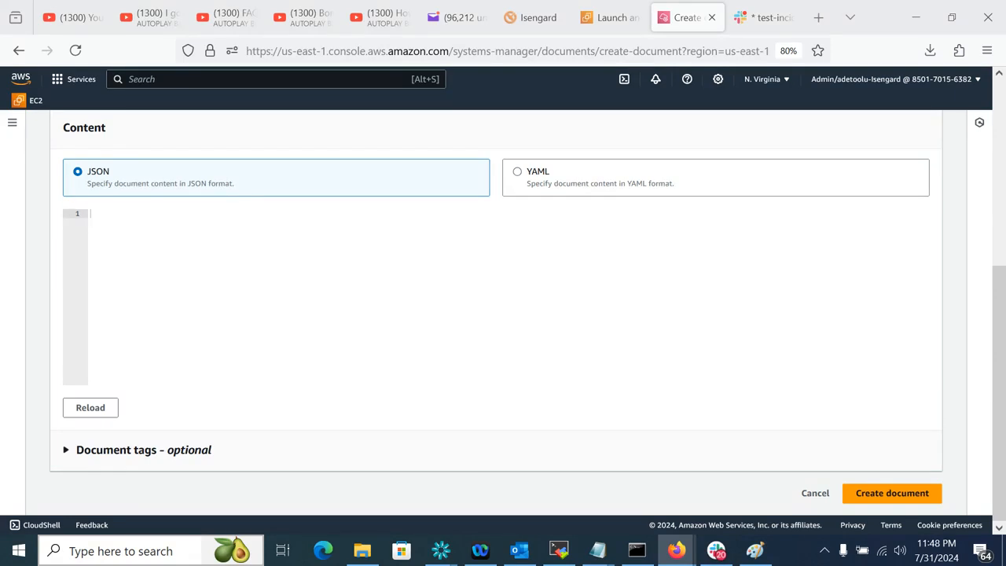
- Switch the content to YAML, paste the prepared ClearMemoryCache YAML, and create the document
key("alt+Tab")
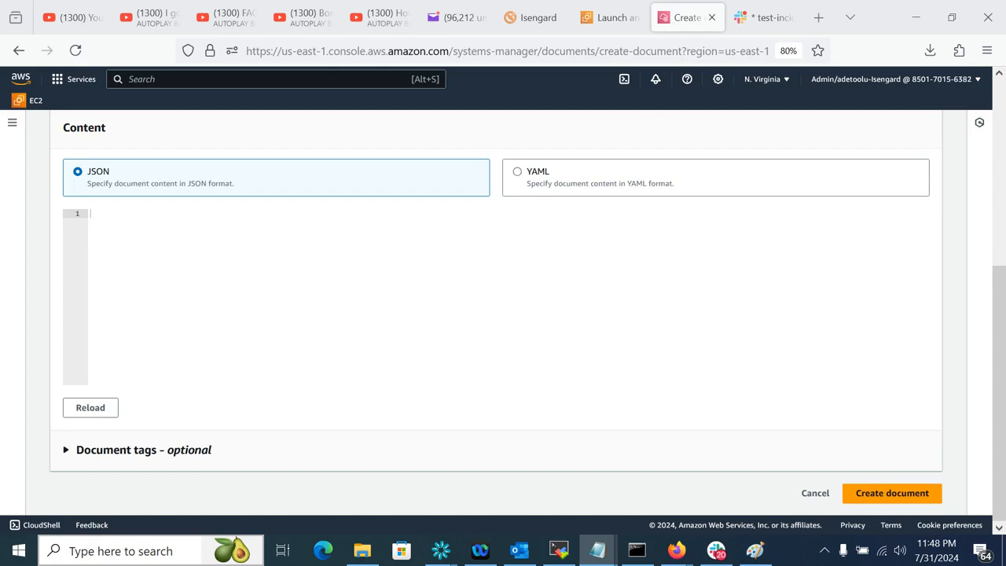
left_click(551, 183)
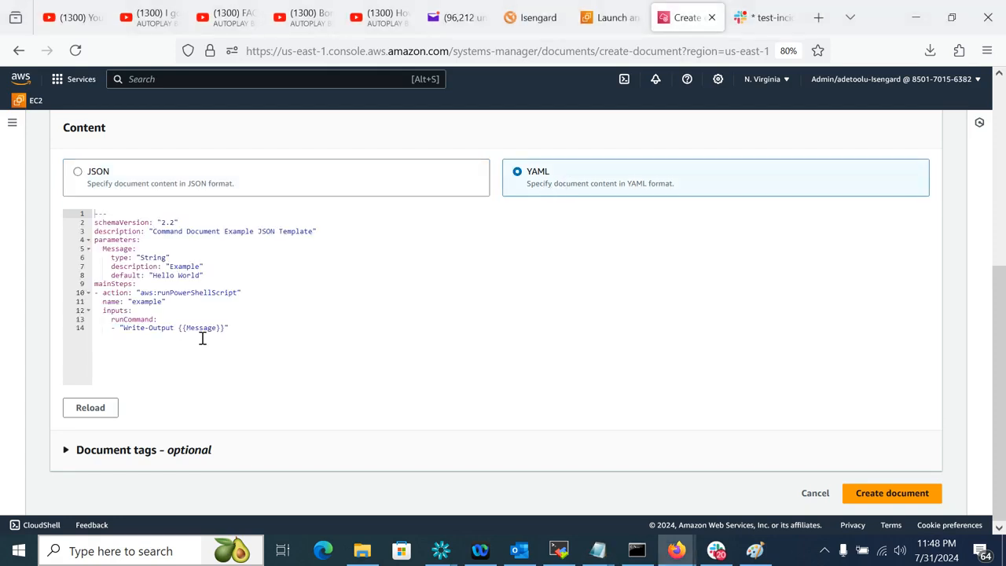
left_click_drag(249, 326, 89, 212)
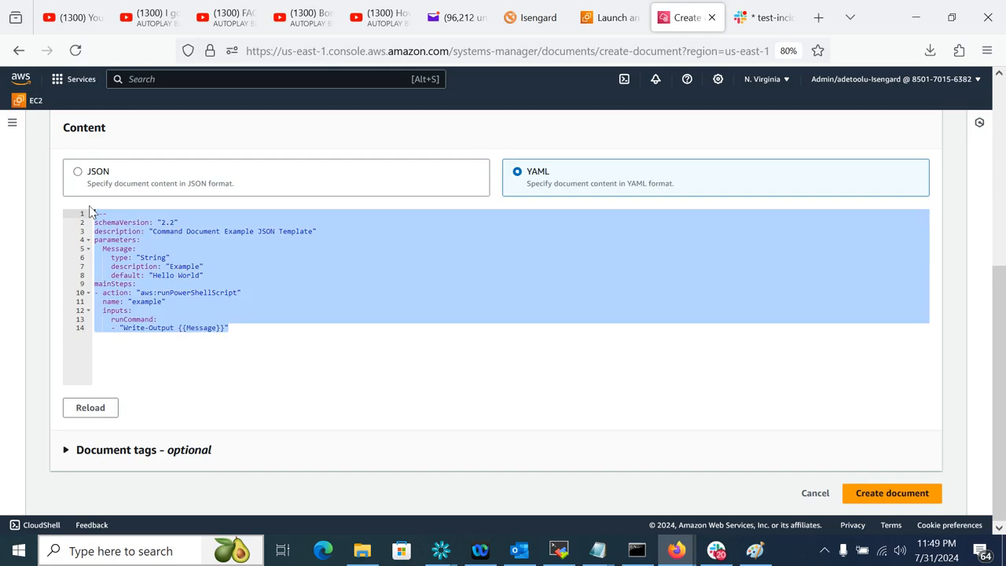
key("Delete")
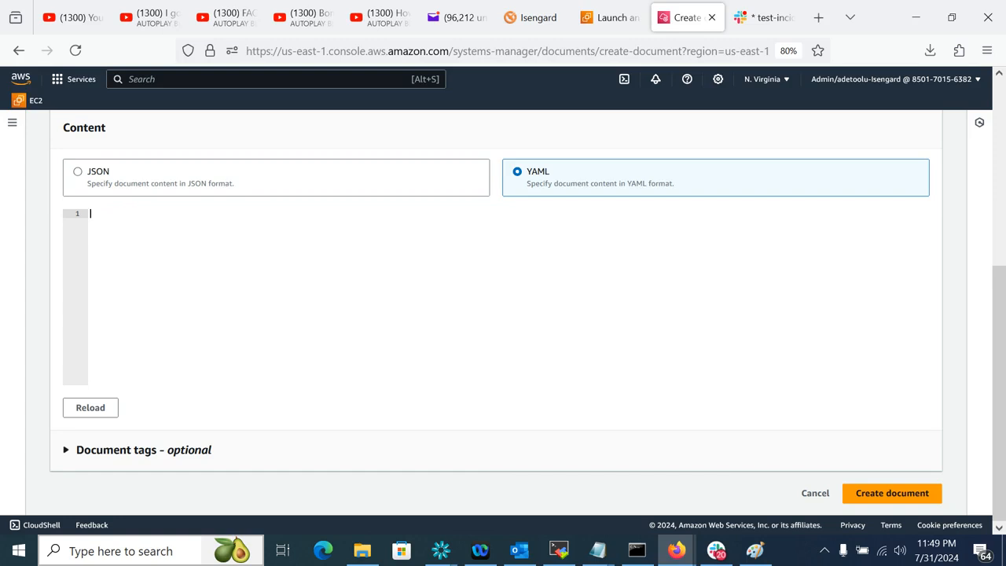
key("alt+Tab")
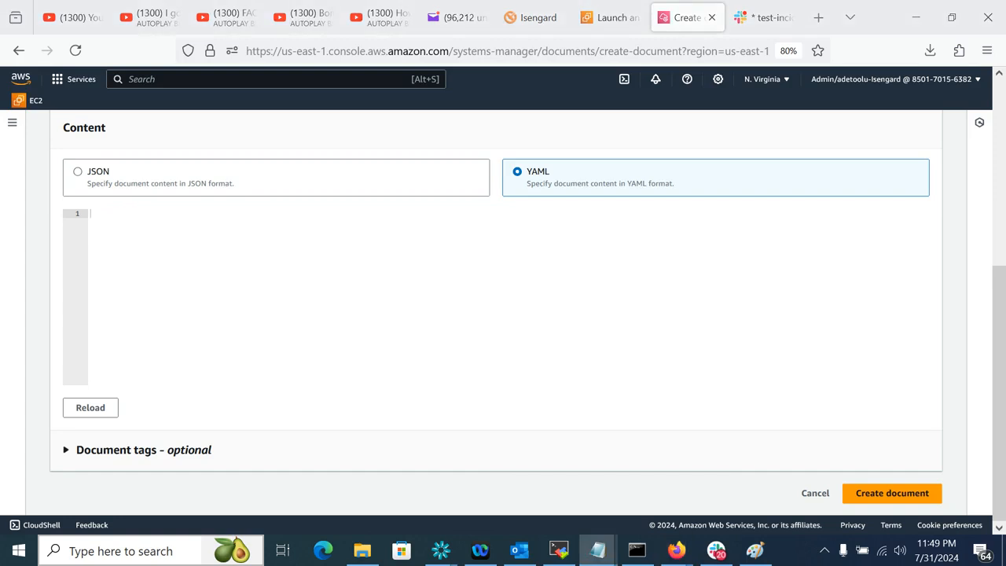
left_click(185, 221)
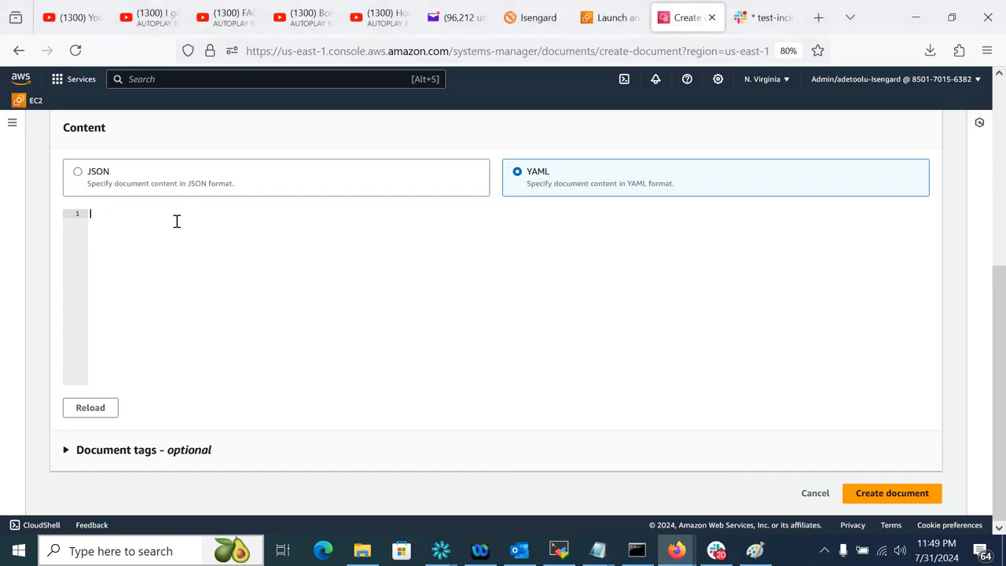
type("--- schemaVersion: \"2.2\" description: \"Install CrowdStrike Falcon sensor on the EC2.\" mainSteps:   - action: \"aws:runShellScript\"     name: \"ClearMemoryCache\"     inputs:       runCommand:         - echo 1 > /proc/sys/vm/drop_caches         - echo 2 > /proc/sys/vm/drop_caches         - echo 3 > /proc/sys/vm/drop_caches")
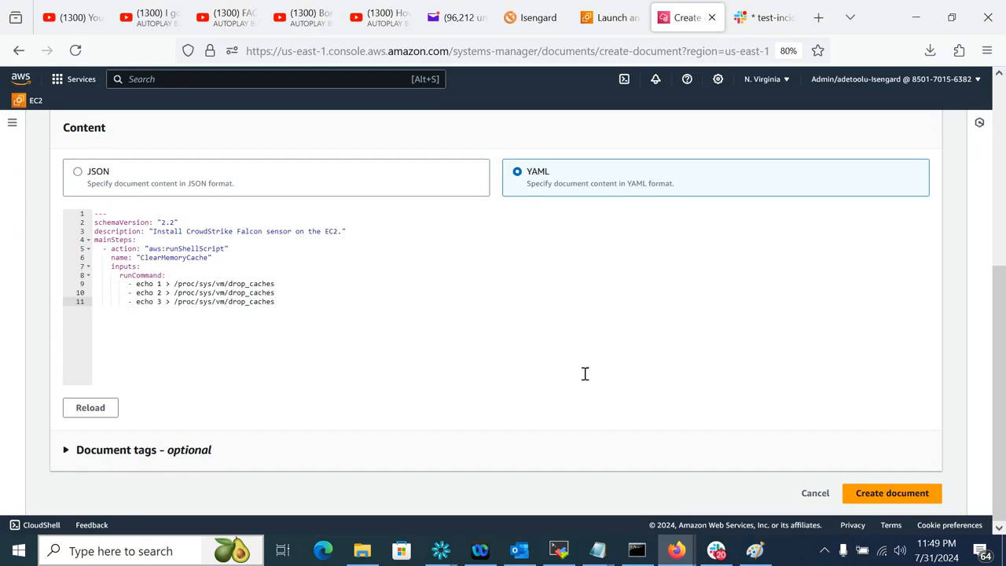
left_click(903, 504)
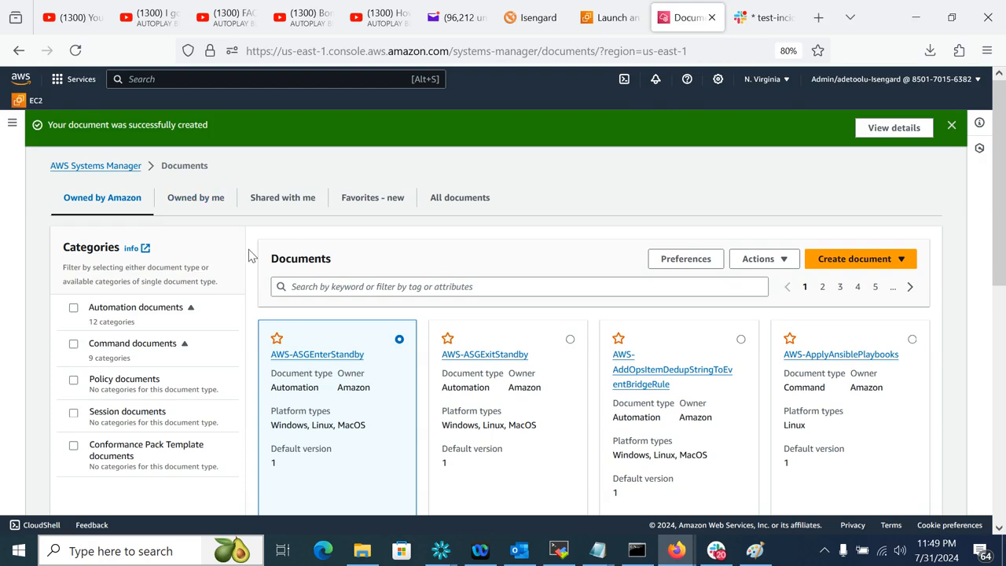
- Go from the Systems Manager home page to Incident Manager's Response plans list
scroll(228, 271, "down", 4)
scroll(228, 276, "up", 5)
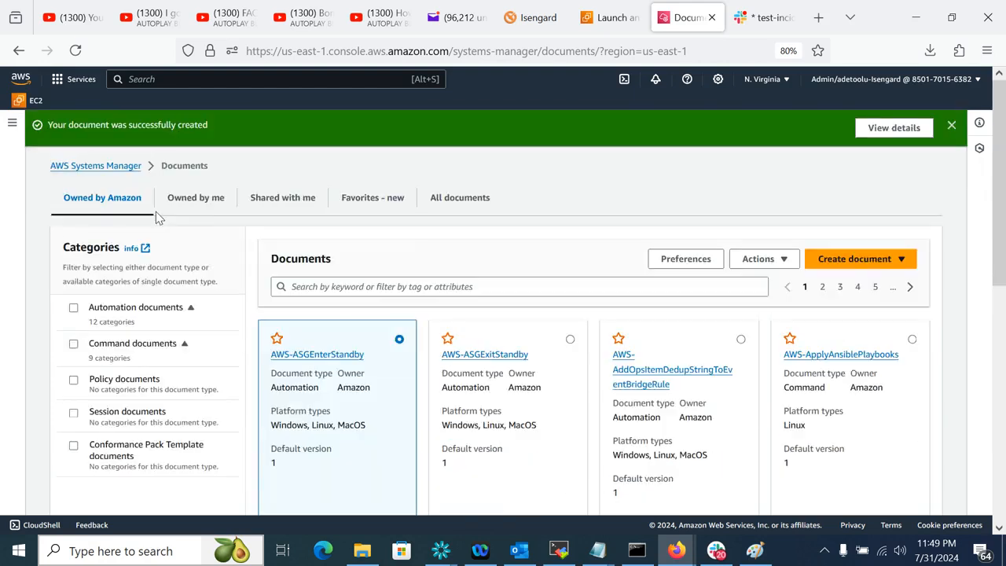
left_click(112, 167)
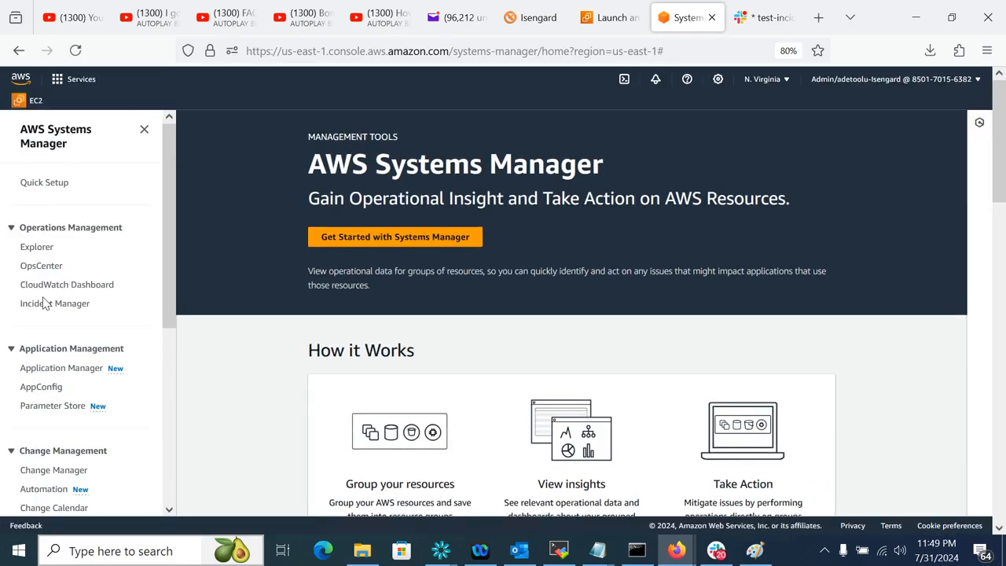
scroll(41, 360, "down", 4)
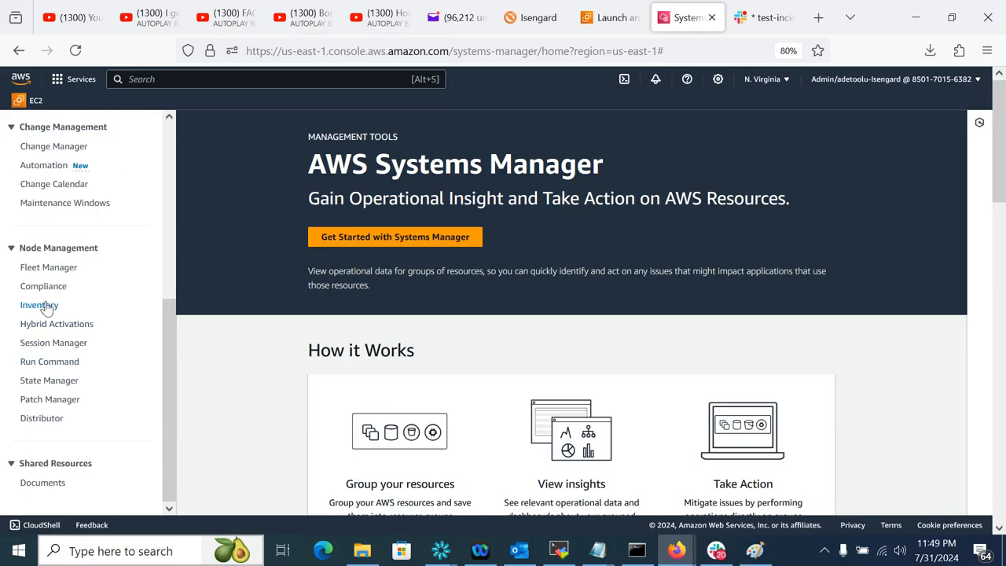
scroll(51, 299, "up", 3)
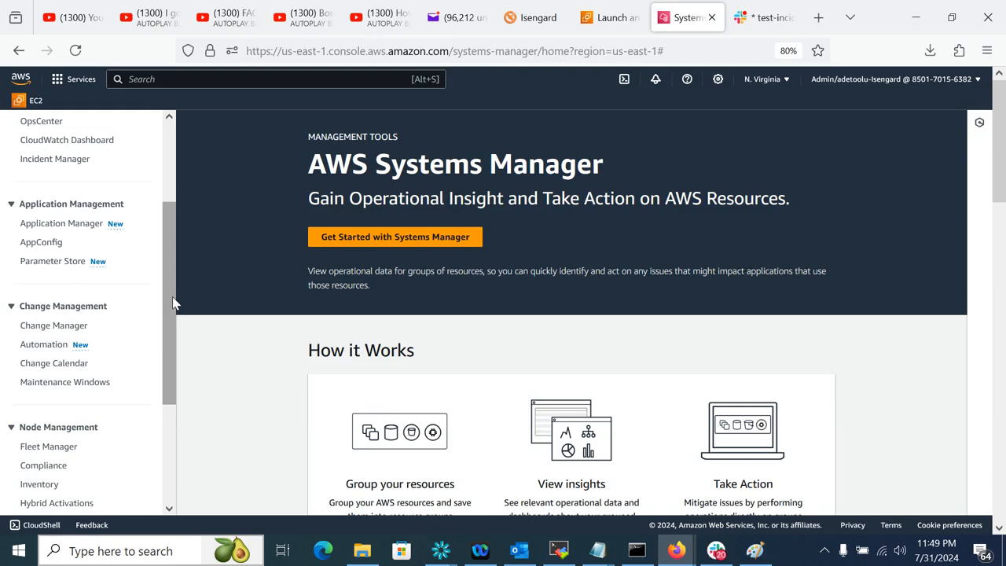
left_click_drag(173, 303, 149, 417)
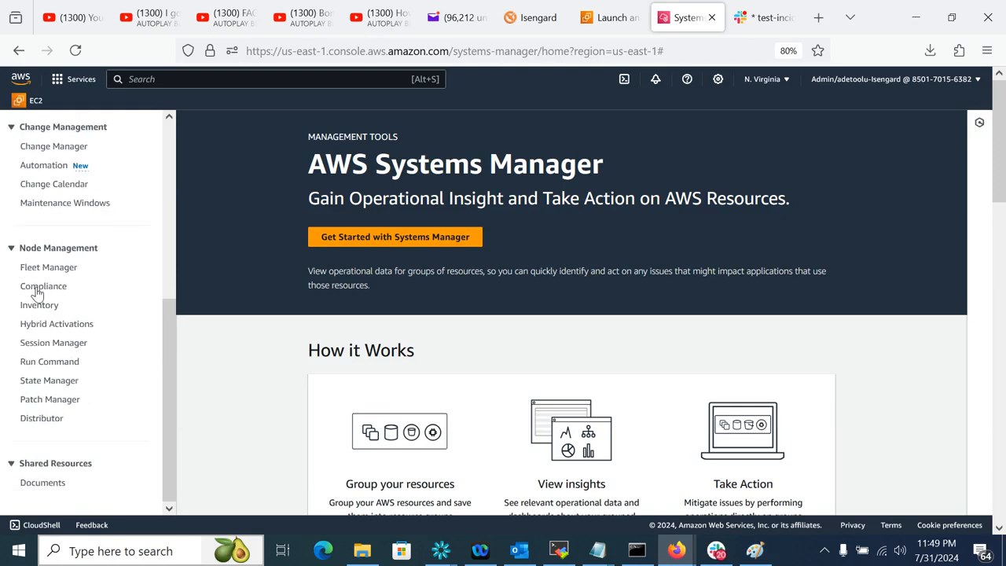
scroll(54, 314, "up", 3)
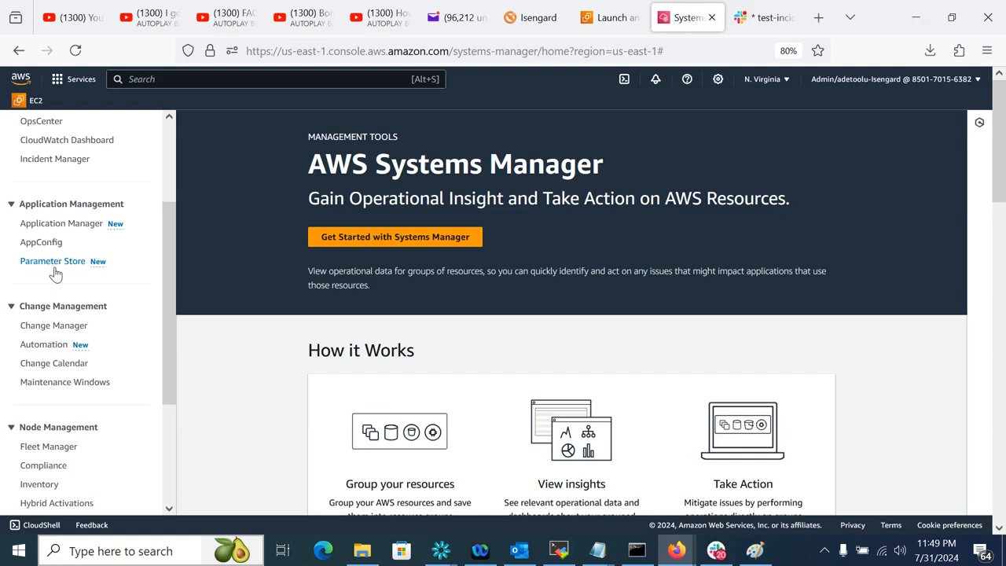
scroll(55, 273, "up", 1)
left_click(57, 218)
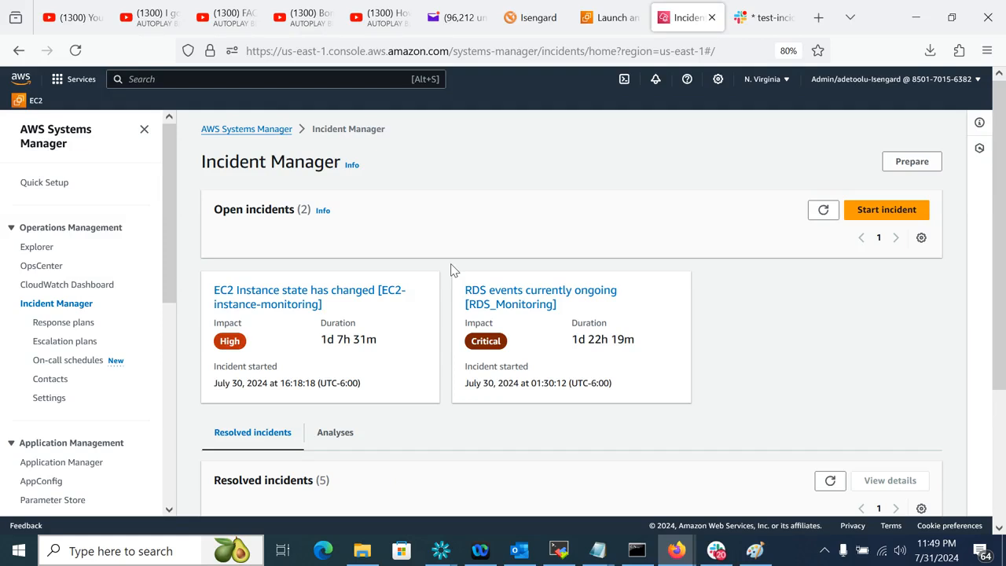
left_click(47, 325)
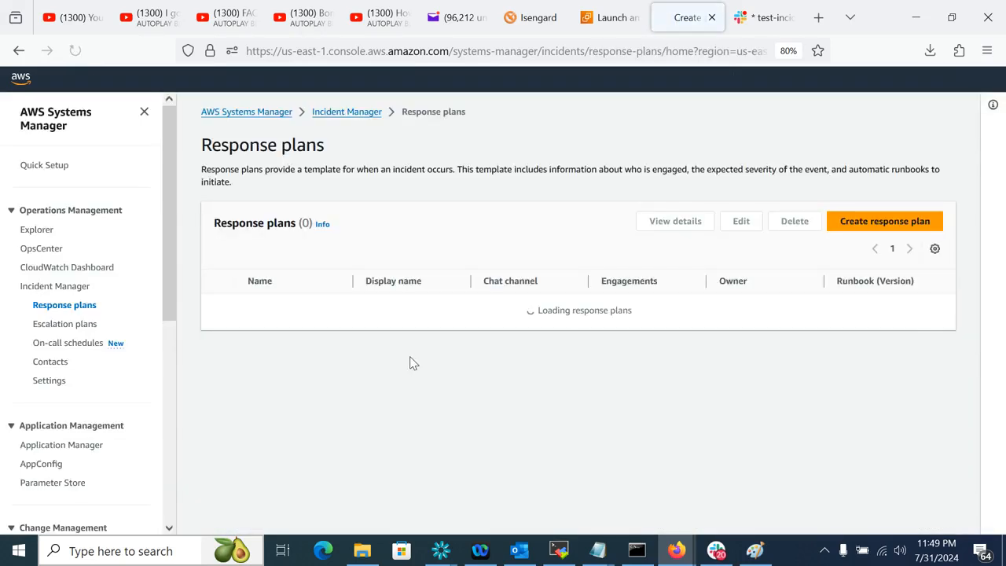
- Start a response plan named Memory_Utilization_on_testmonitoring01 with display name 'Memory Utilization is above threshold on testmonitoring01'
left_click(890, 222)
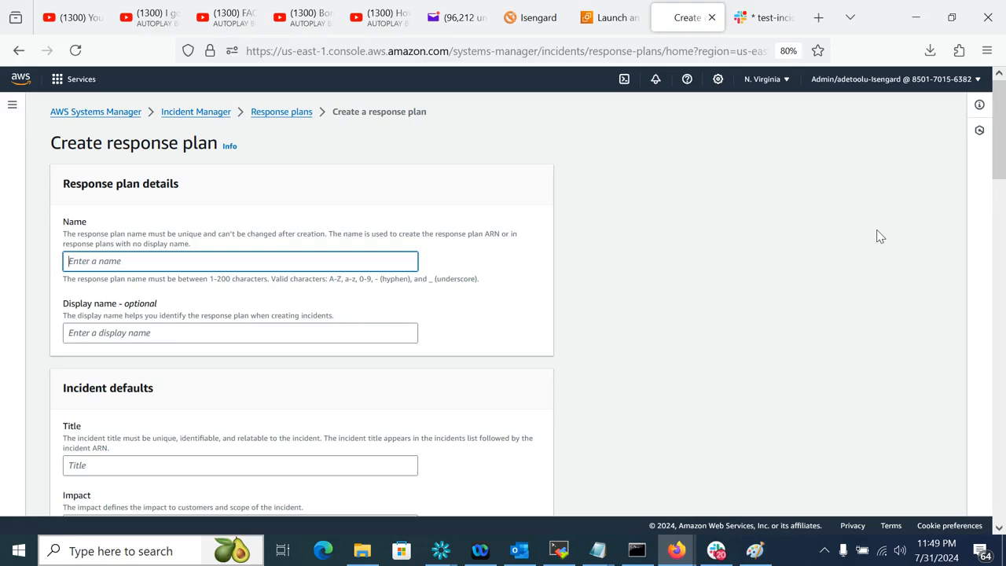
left_click(95, 276)
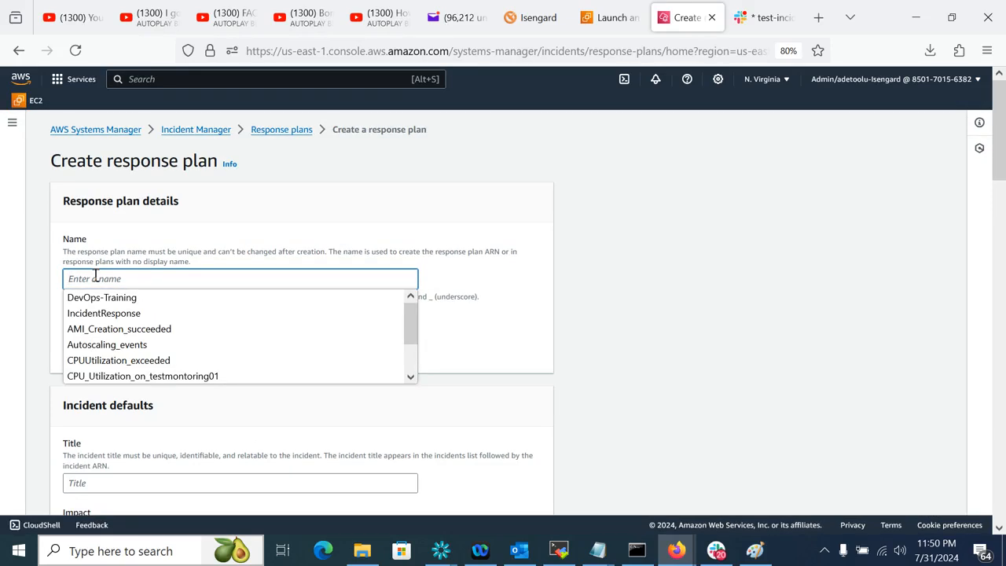
type("m")
key("BackSpace")
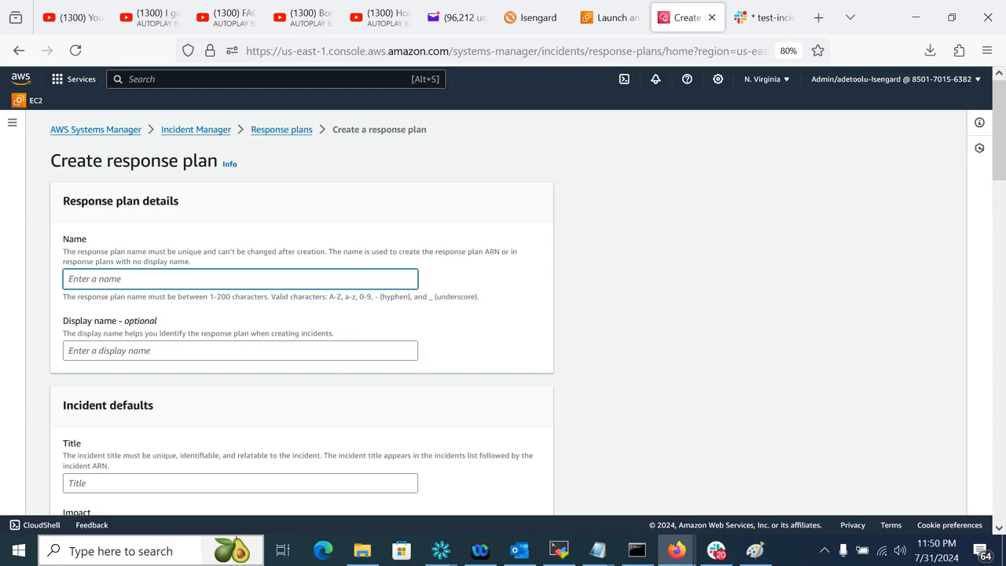
type("Memory_Utilization_on")
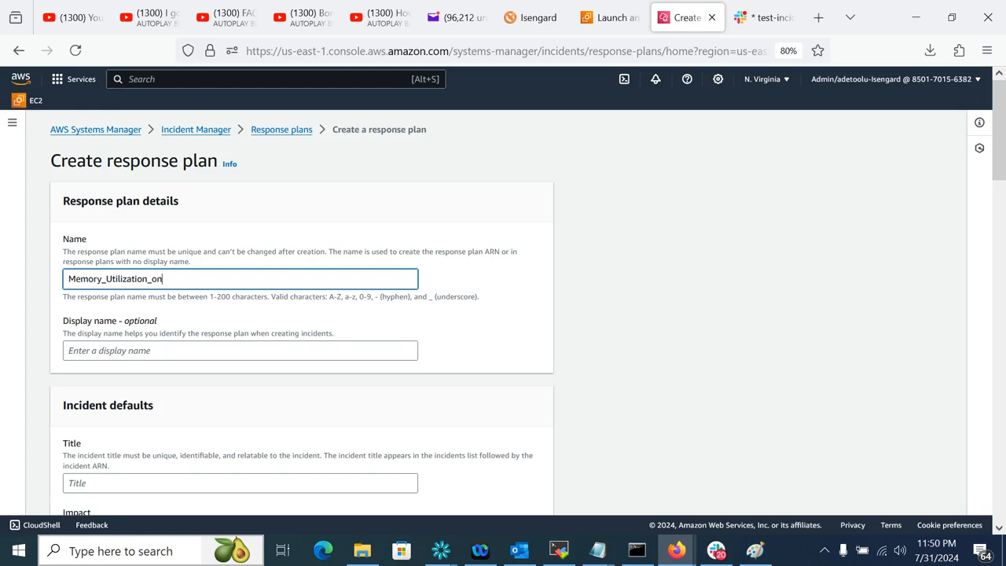
type("_testmonitoring01")
left_click(91, 349)
type("Me")
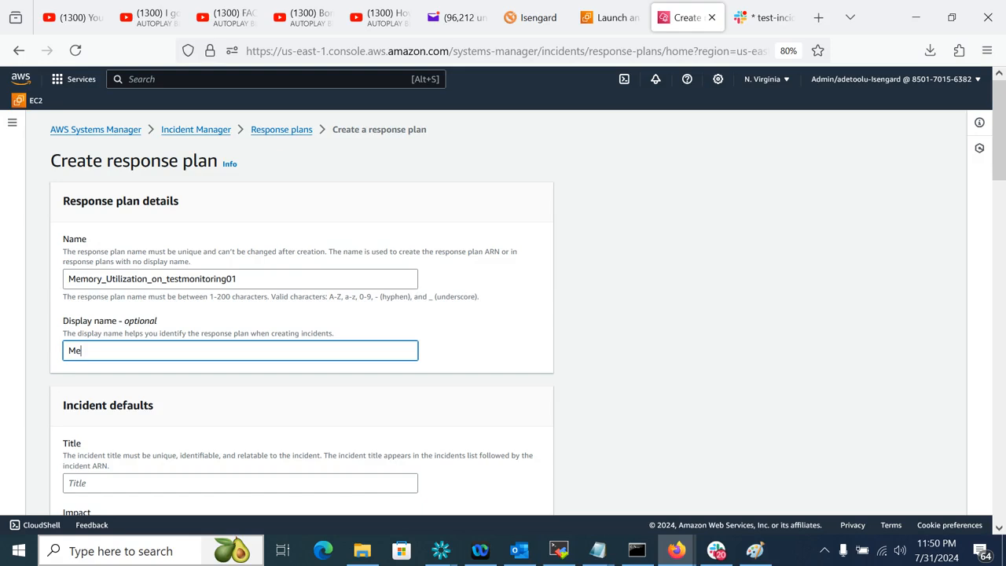
type("mory Utilization is above thresho")
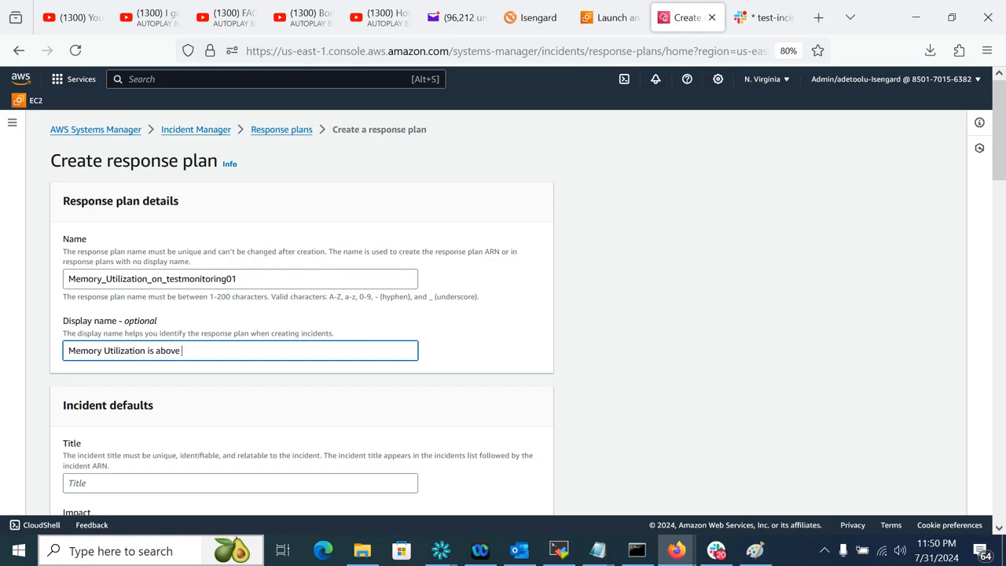
type("ld on testmonitoring01")
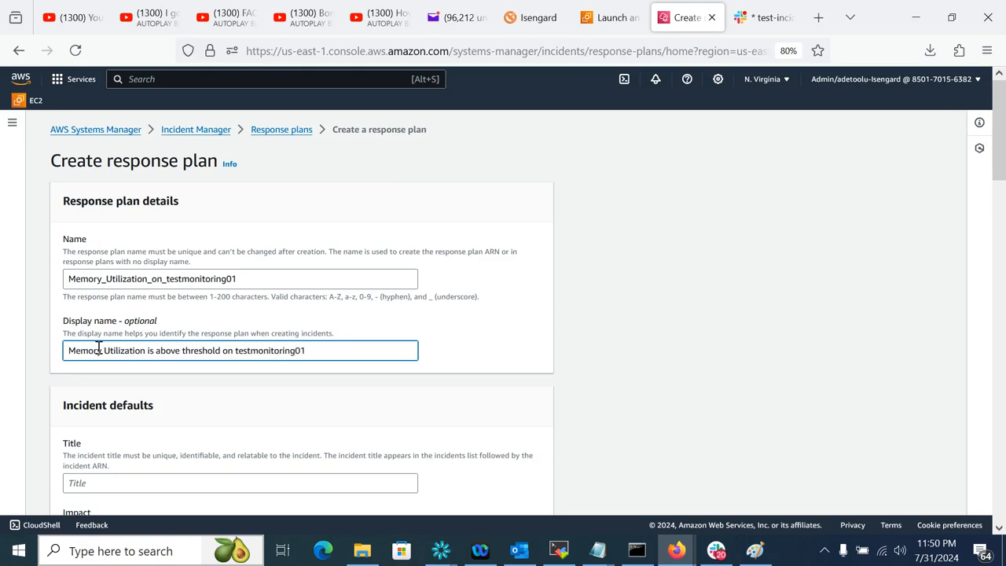
- Copy the display name text into the incident title
scroll(99, 350, "down", 3)
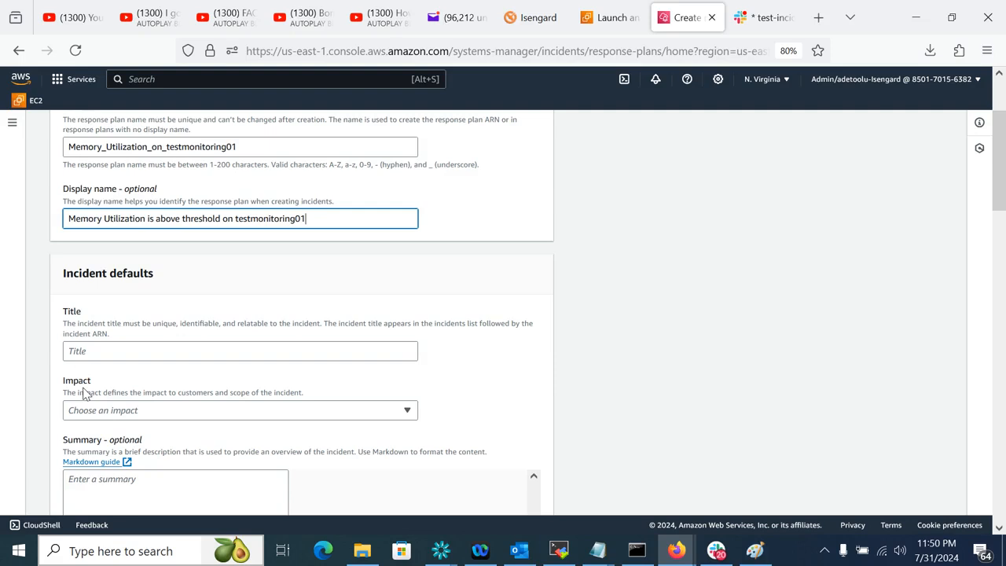
left_click(98, 351)
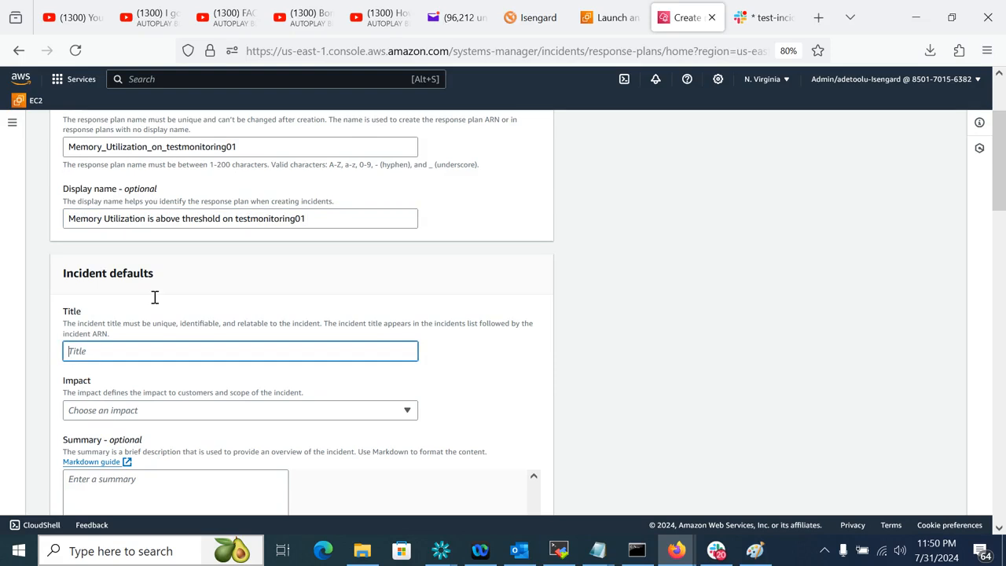
left_click_drag(306, 218, 70, 216)
key("ctrl+c")
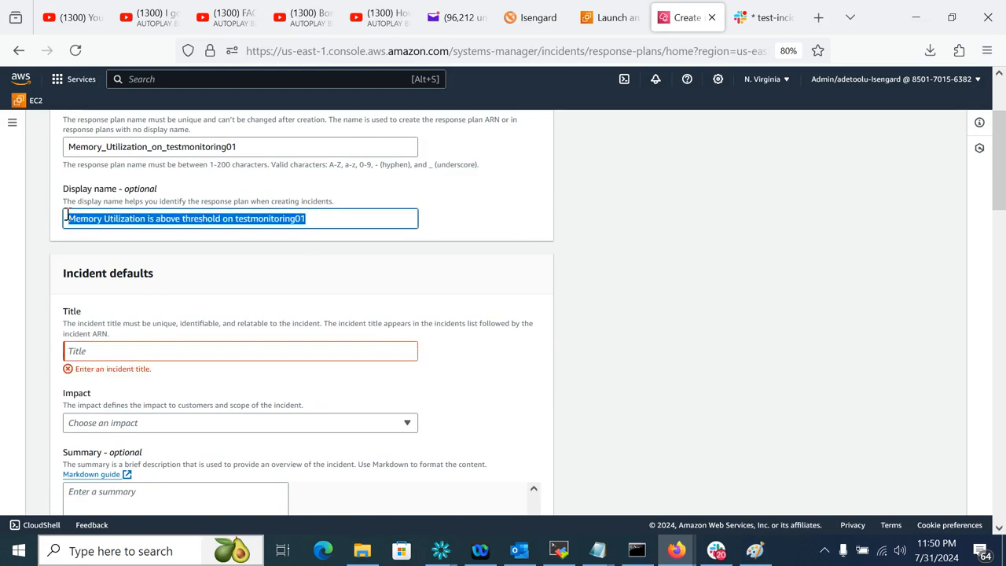
left_click(109, 369)
left_click(112, 352)
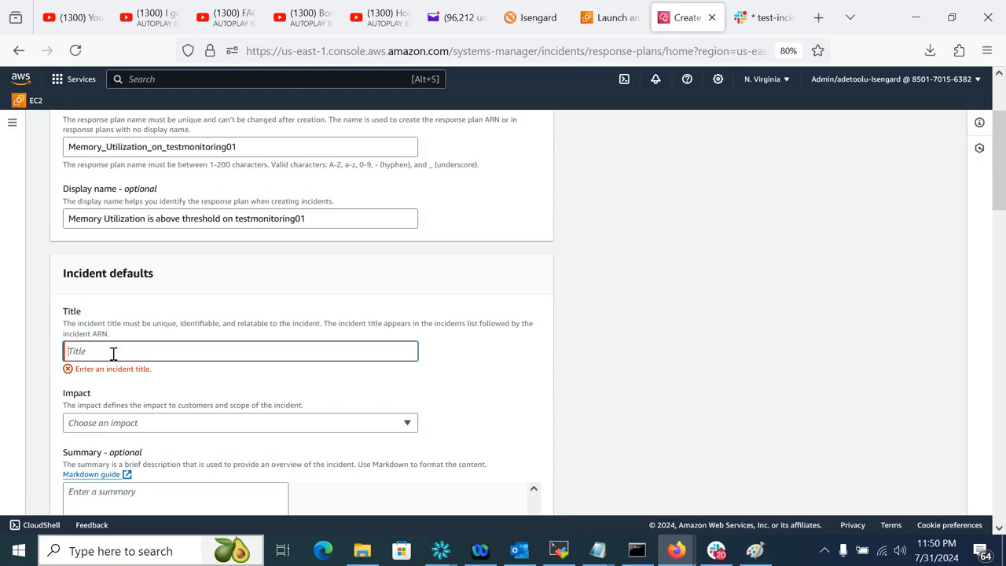
key("ctrl+v")
- Set the incident impact to Critical and paste the threshold text as the summary
scroll(117, 367, "down", 3)
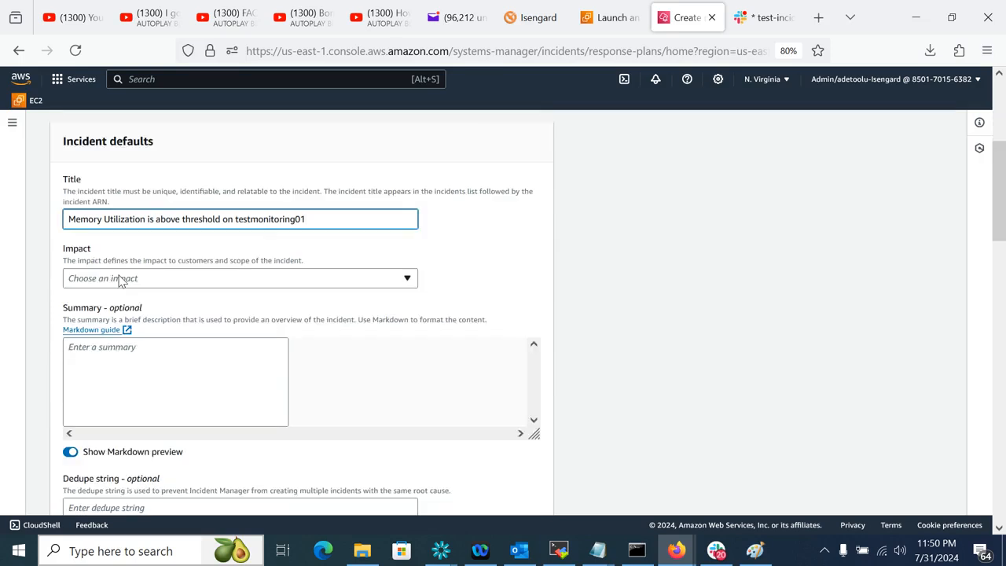
left_click(120, 280)
left_click(118, 305)
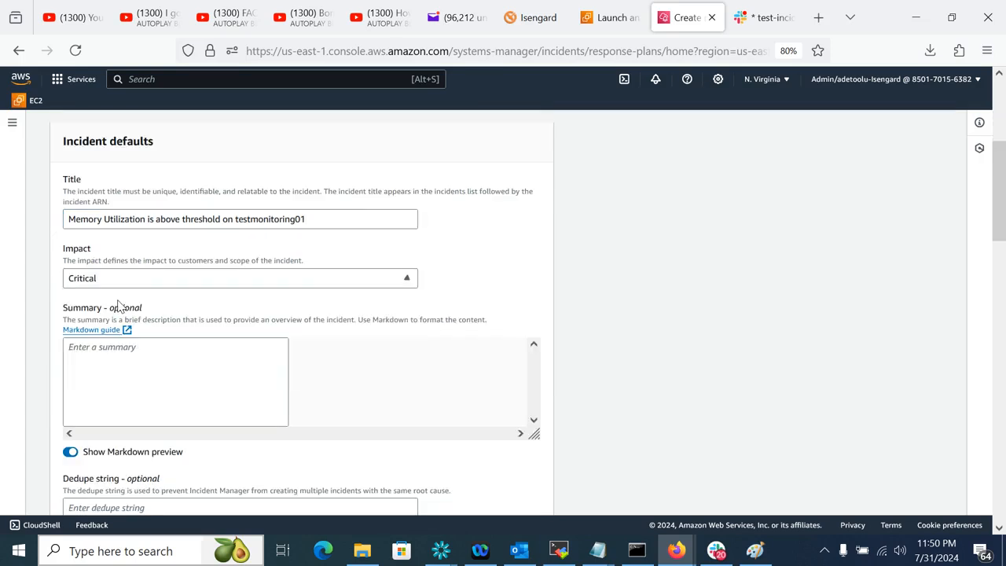
left_click(121, 354)
key("ctrl+v")
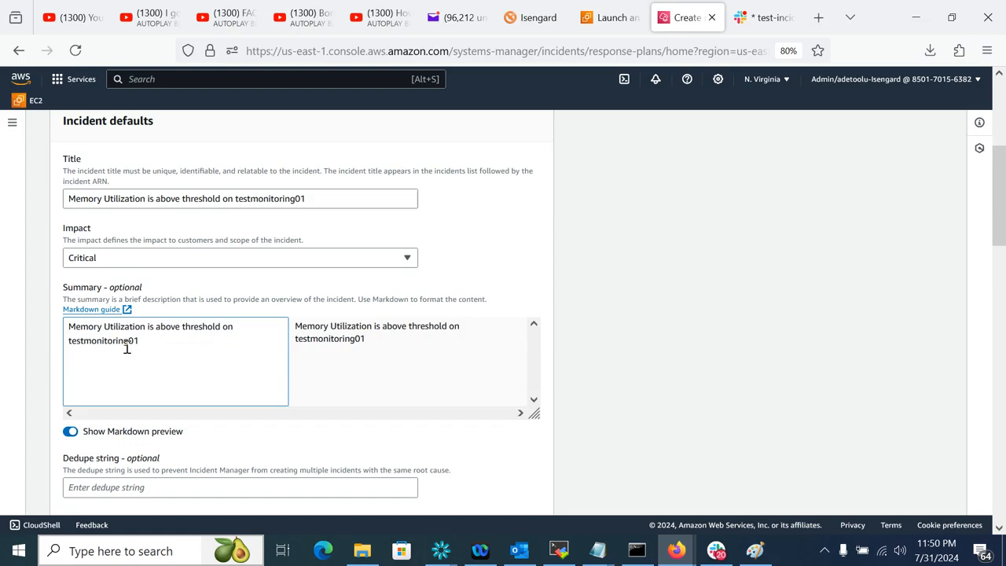
scroll(126, 348, "down", 4)
scroll(131, 329, "down", 3)
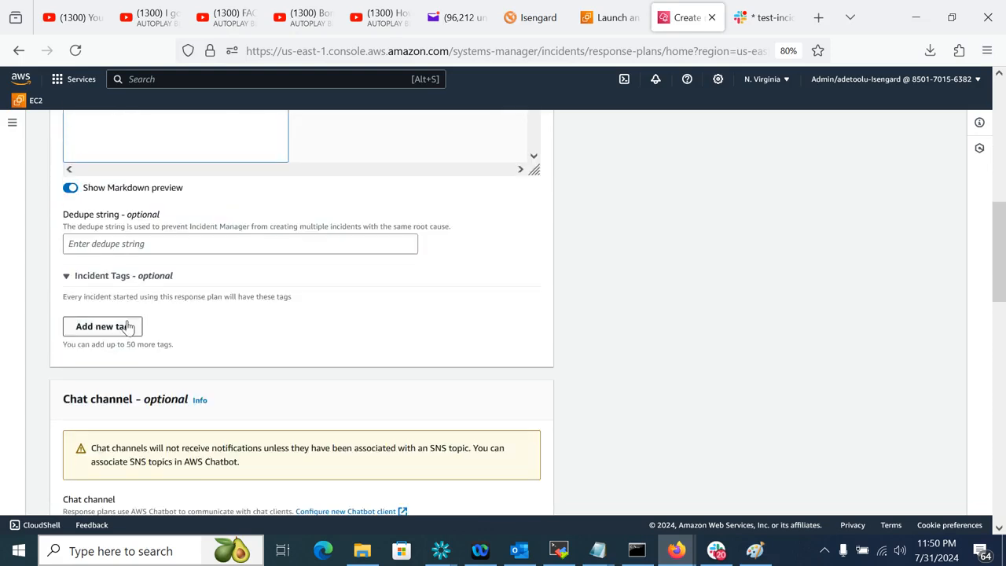
left_click(131, 334)
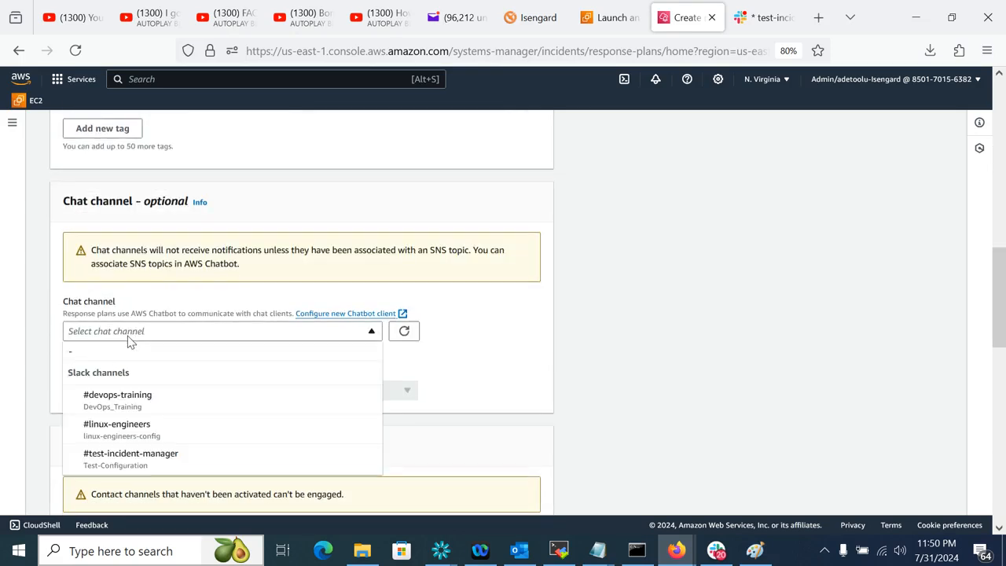
left_click(133, 434)
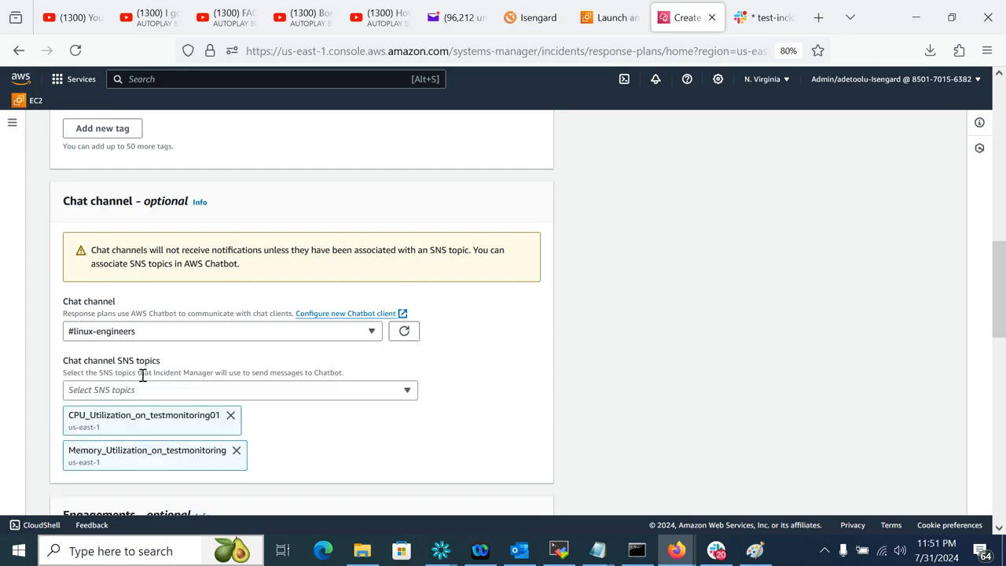
left_click(231, 416)
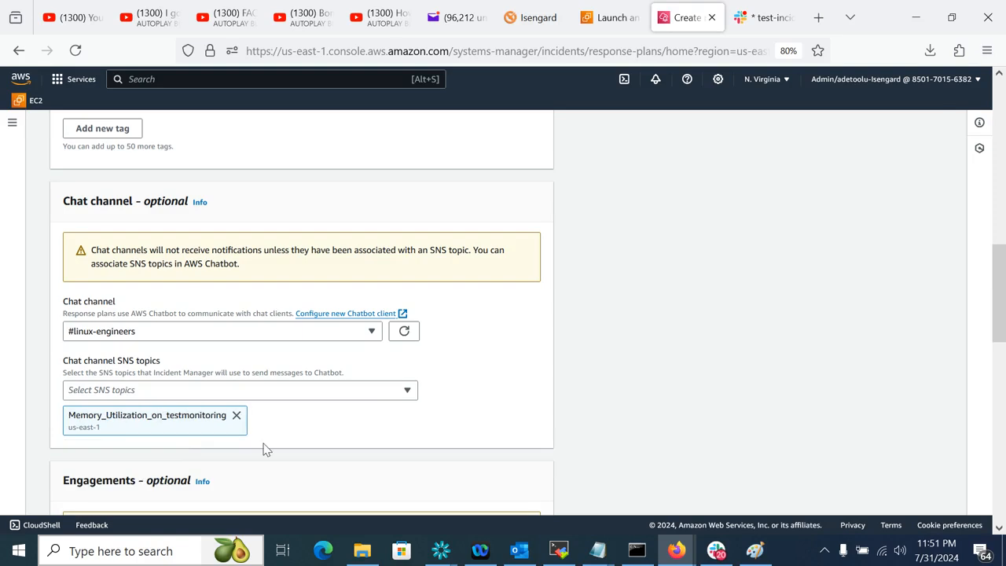
scroll(267, 445, "down", 3)
left_click(177, 408)
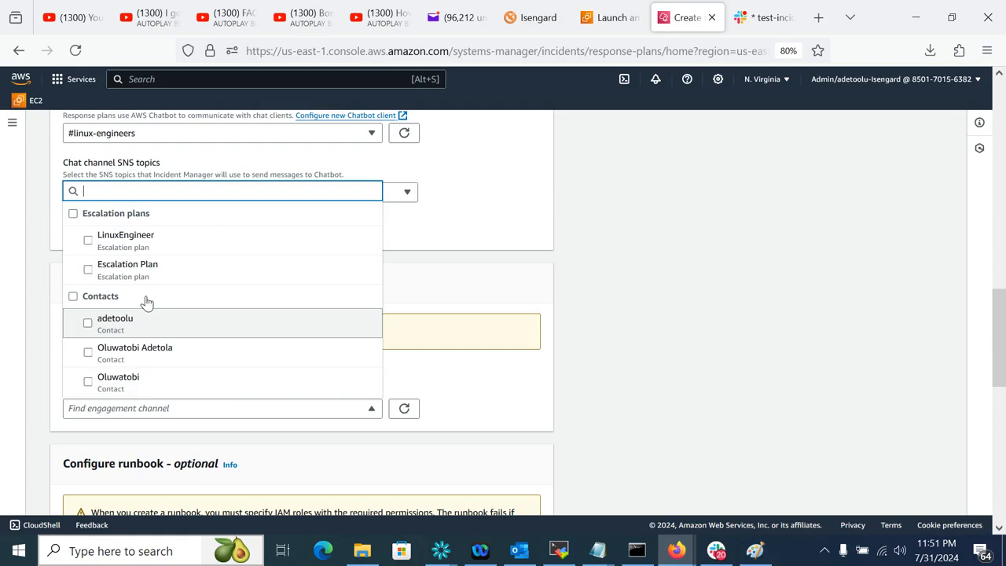
left_click(87, 240)
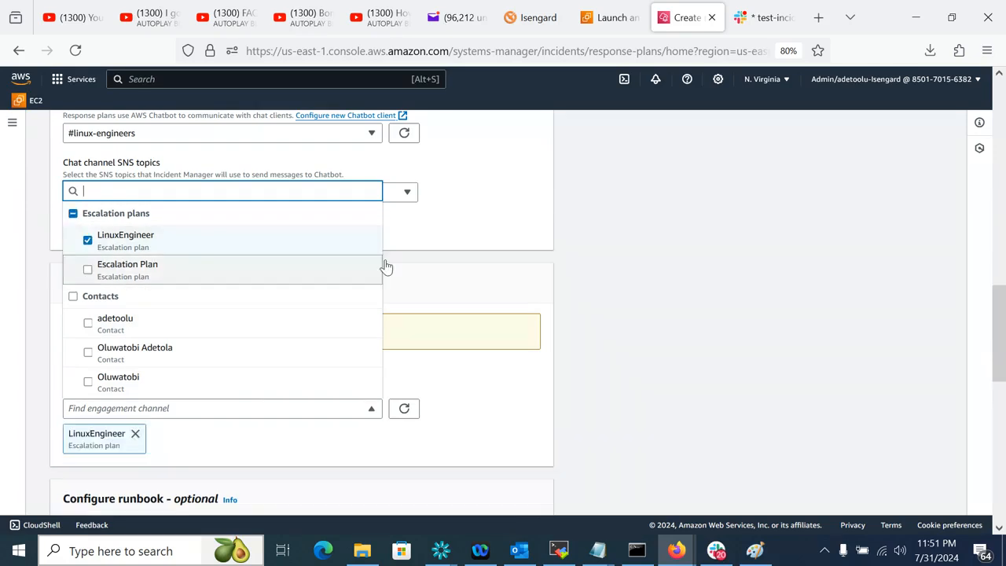
left_click(696, 342)
scroll(531, 339, "down", 3)
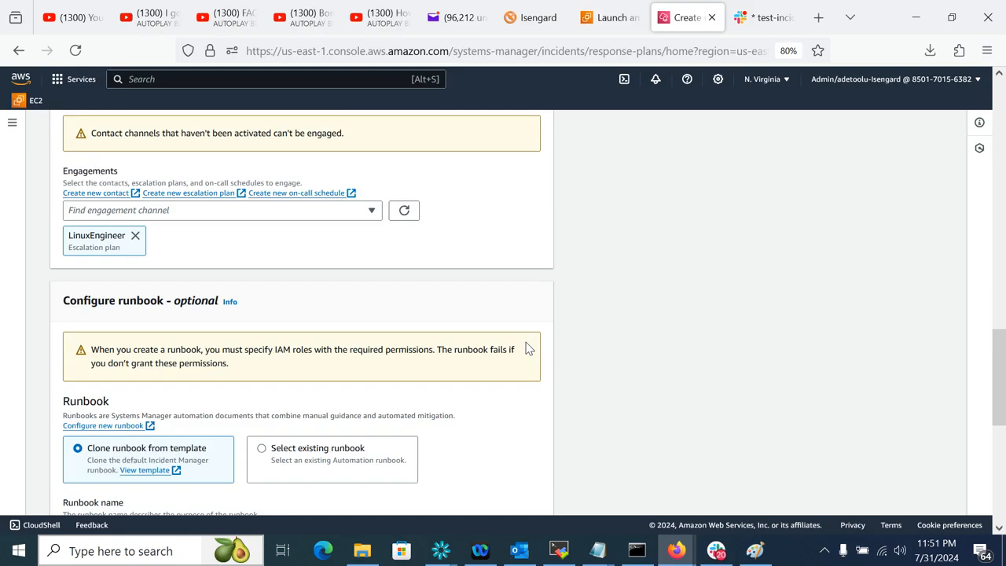
scroll(532, 338, "down", 2)
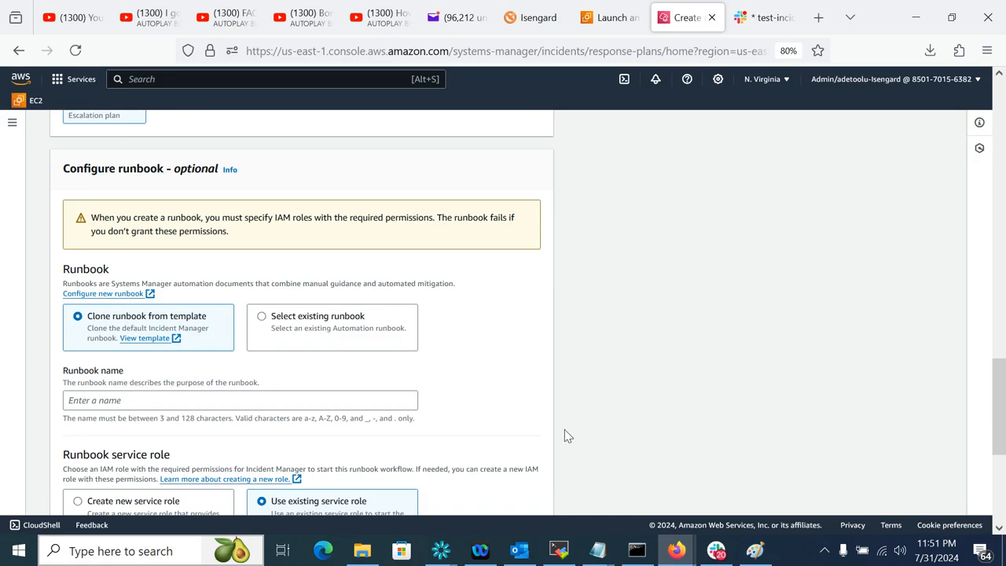
- Choose to select an existing runbook and search the runbook list for 'Clea'
left_click(328, 335)
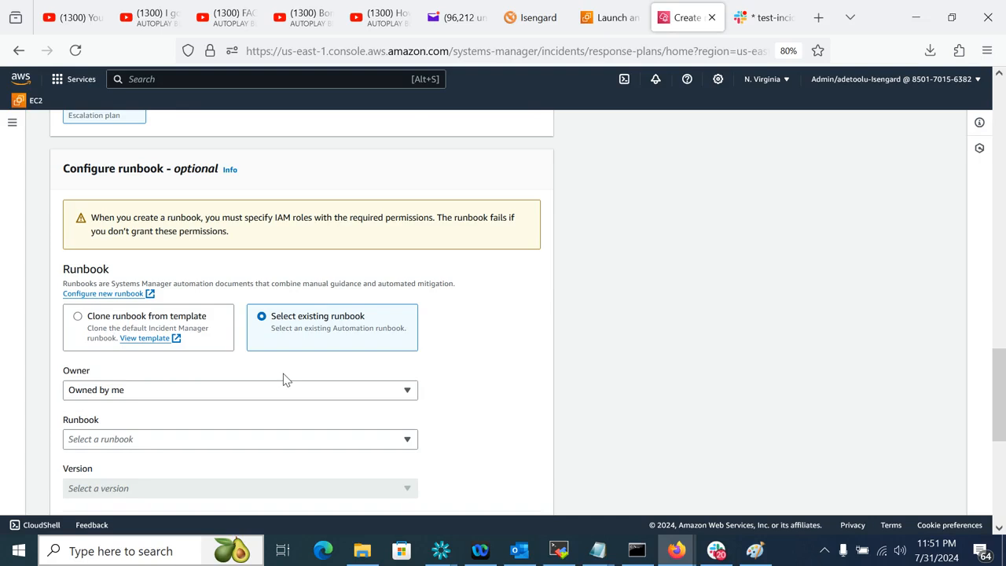
scroll(224, 400, "down", 2)
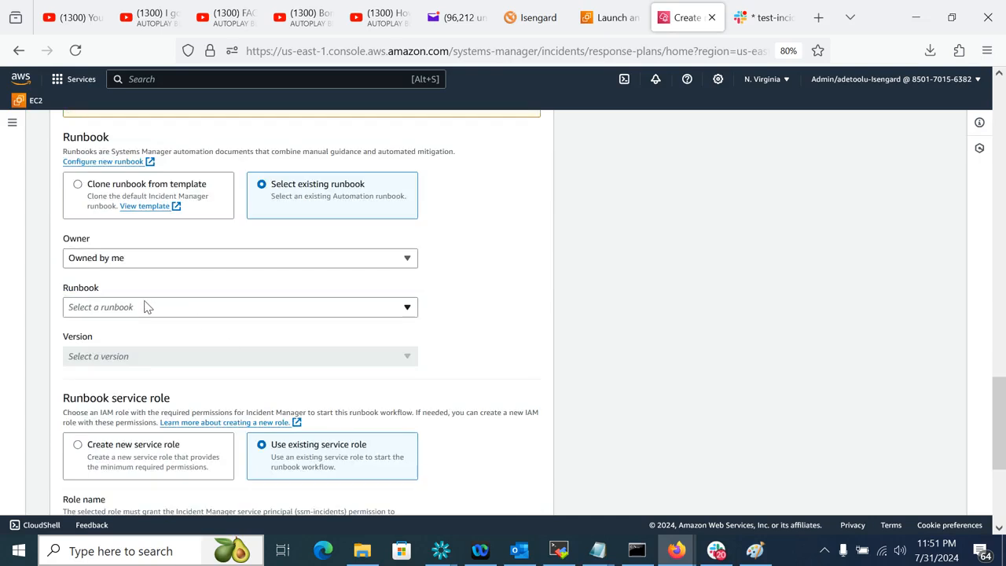
left_click(117, 312)
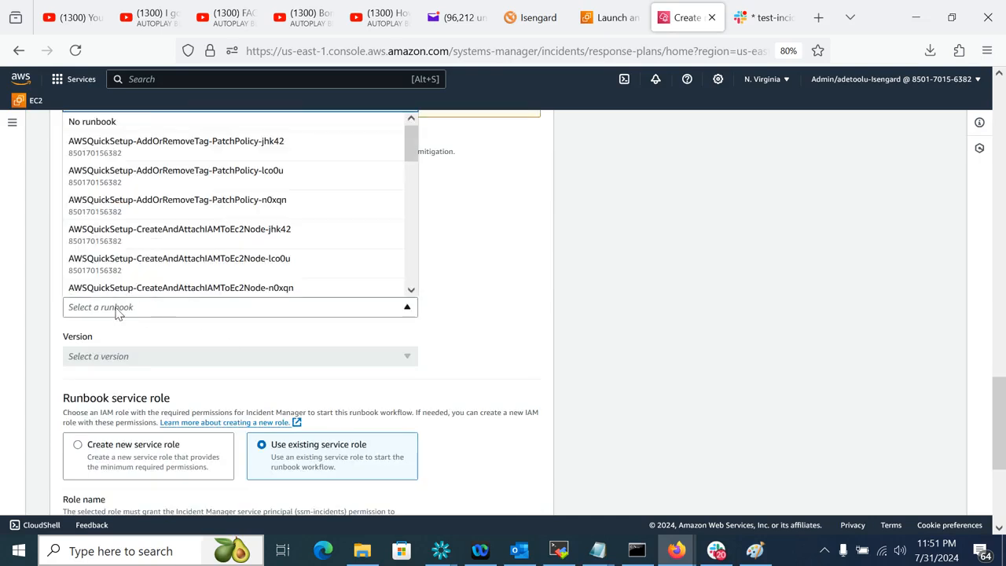
scroll(129, 283, "up", 1)
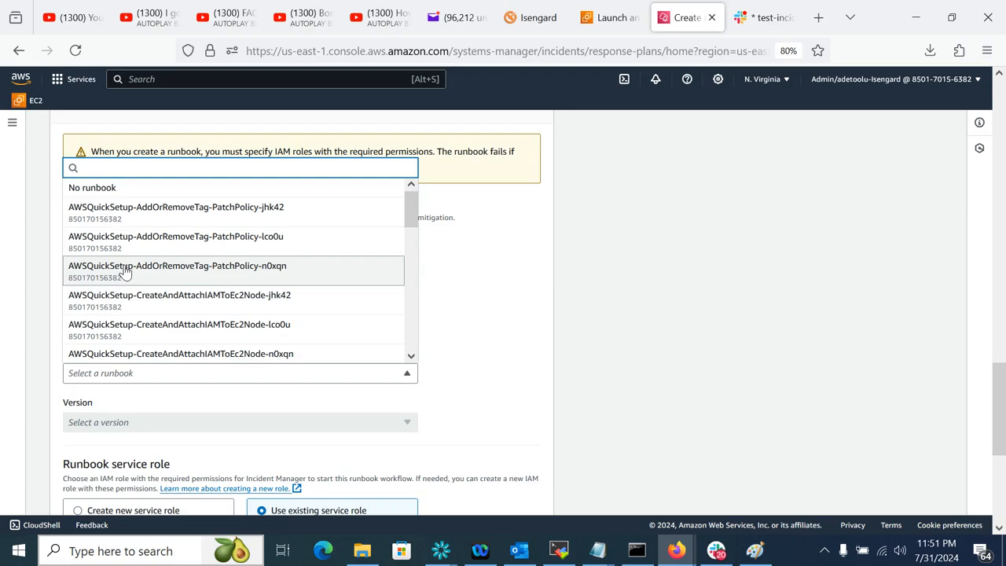
type("clear")
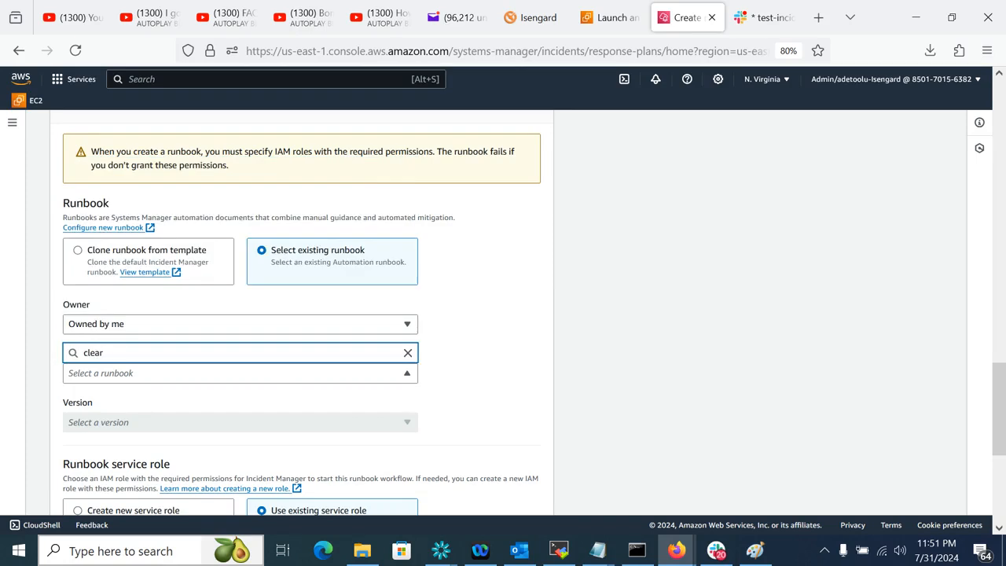
key("BackSpace")
key("BackSpace")
key("BackSpace")
key("BackSpace")
type("C")
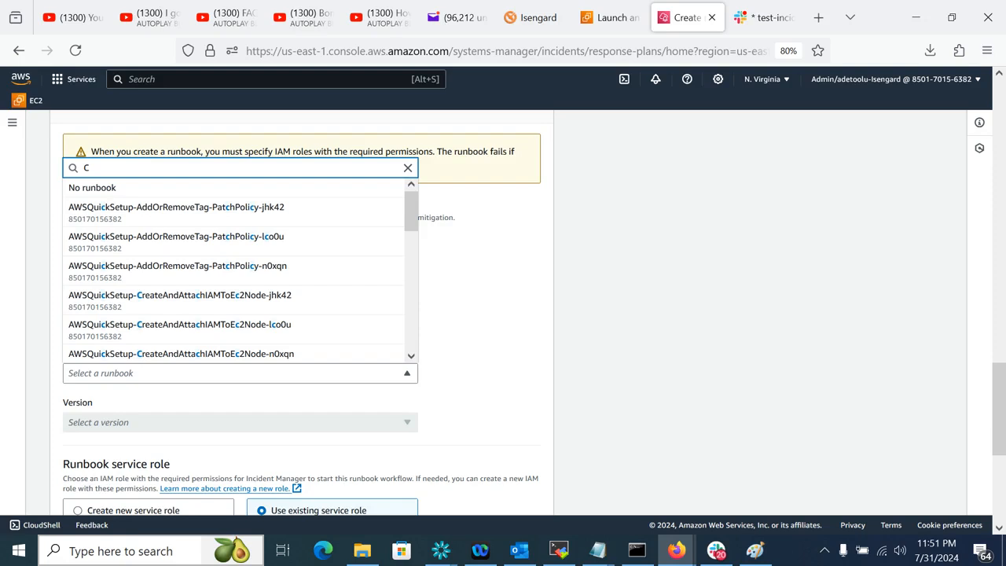
type("lea")
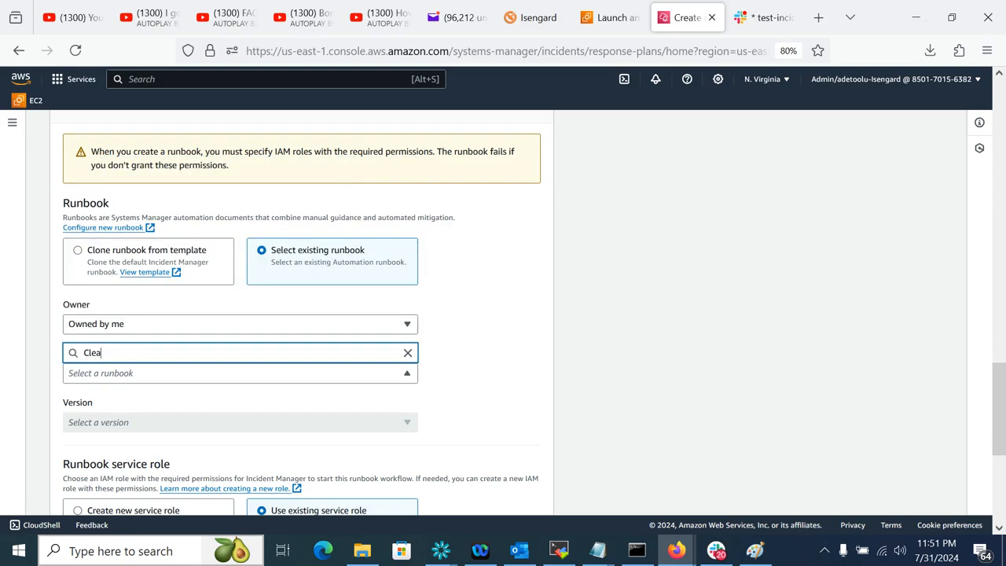
- Keep the runbook owner as Owned by me and browse the available runbooks
left_click(315, 324)
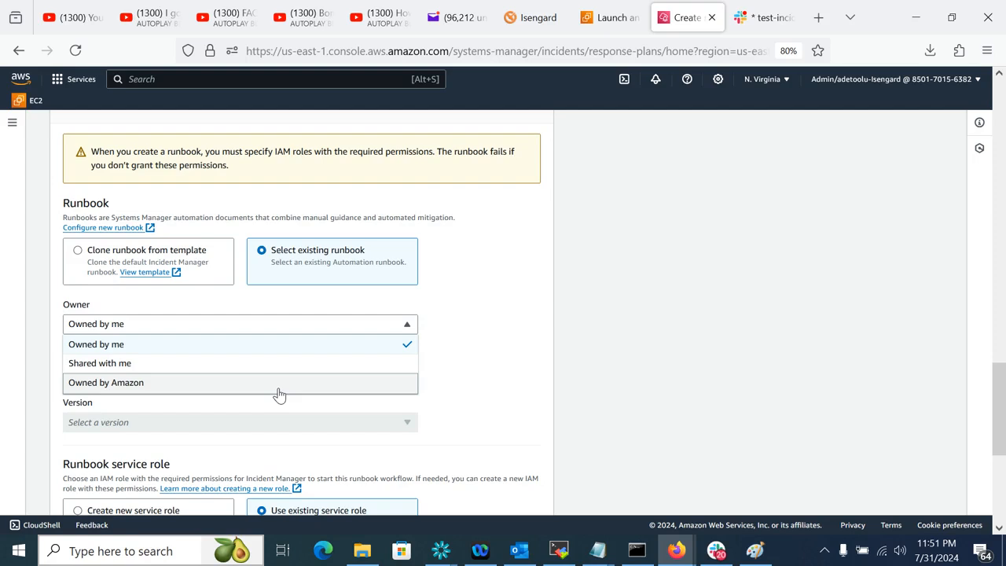
left_click(287, 344)
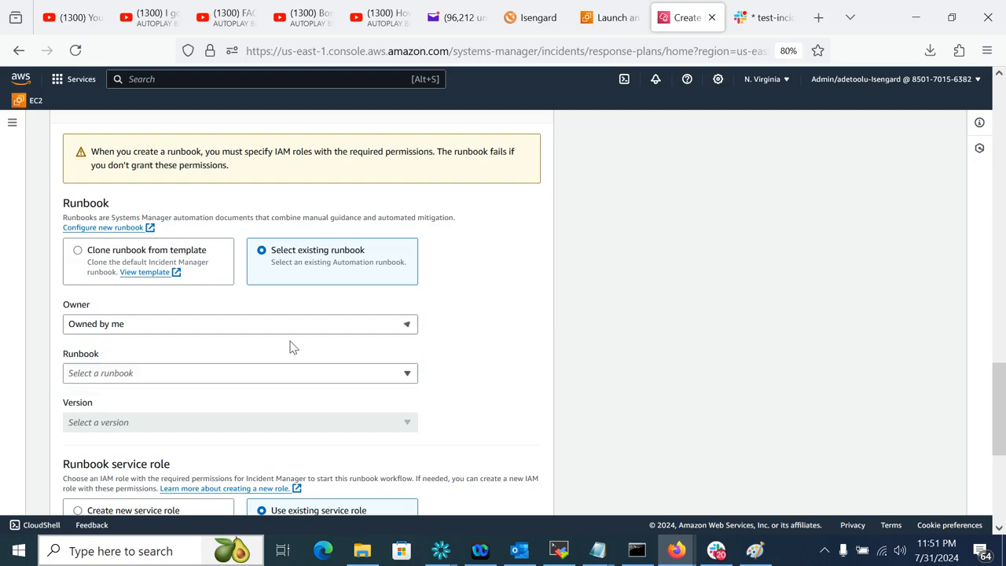
left_click(224, 375)
scroll(299, 126, "down", 4)
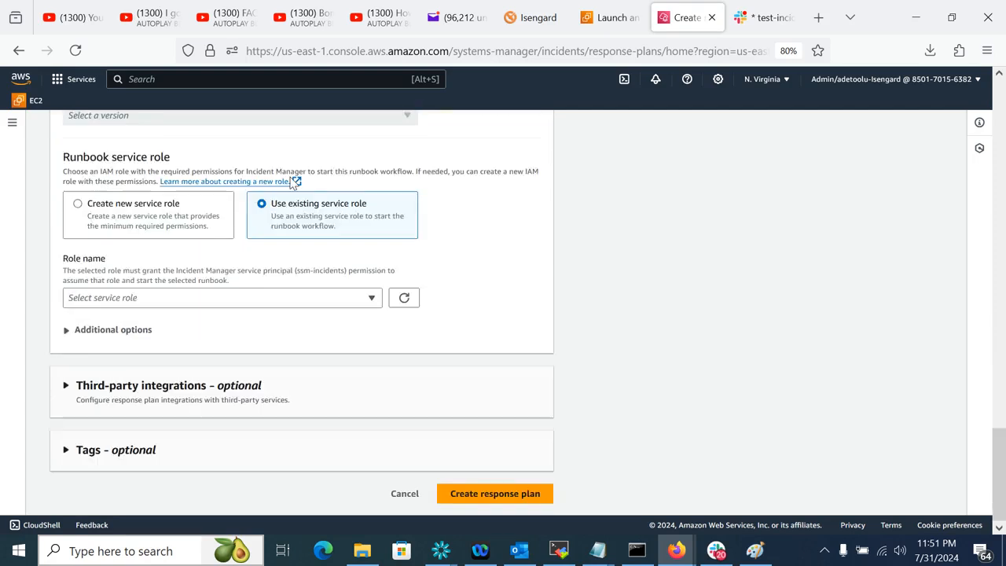
scroll(434, 420, "up", 3)
scroll(423, 432, "down", 1)
scroll(419, 430, "up", 2)
scroll(218, 202, "down", 6)
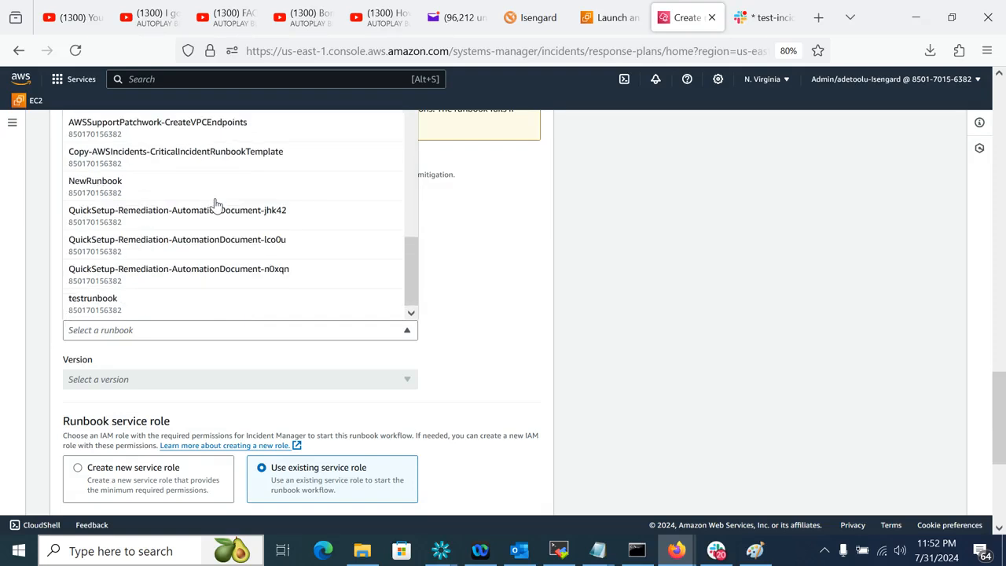
scroll(218, 202, "down", 2)
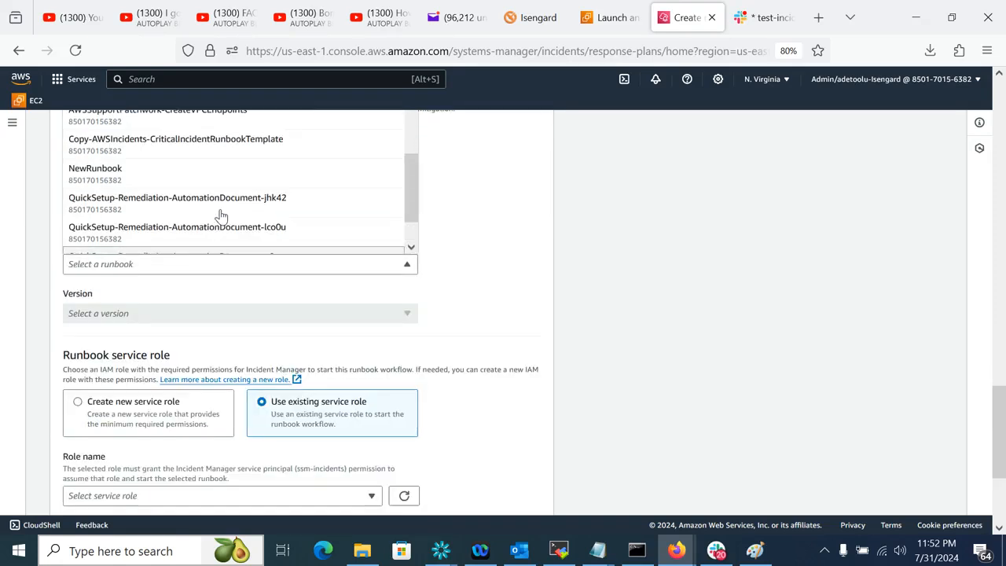
scroll(220, 215, "up", 5)
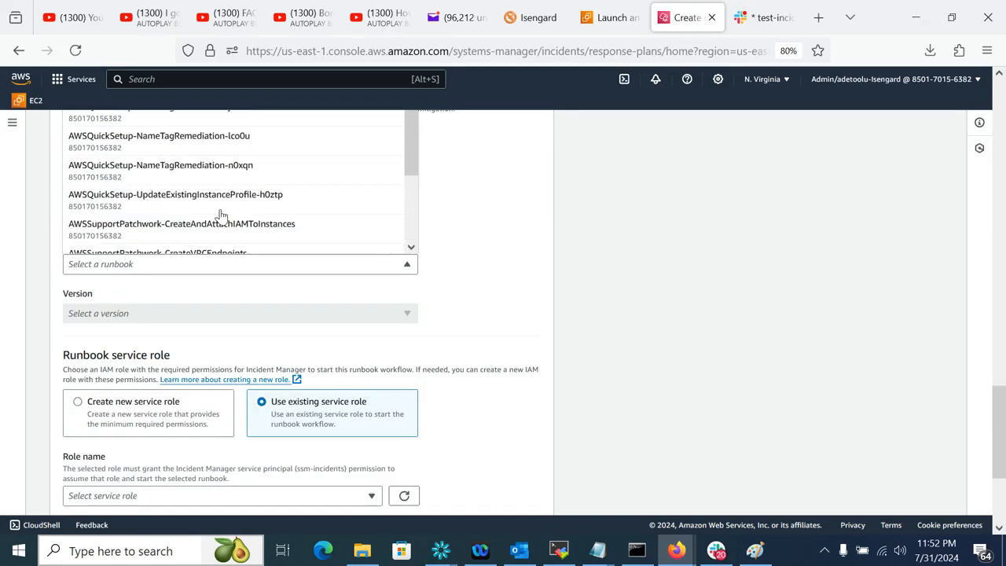
left_click(472, 405)
- Search the runbook list for 'clear' and 'mem', then clear the search to browse all
left_click(372, 268)
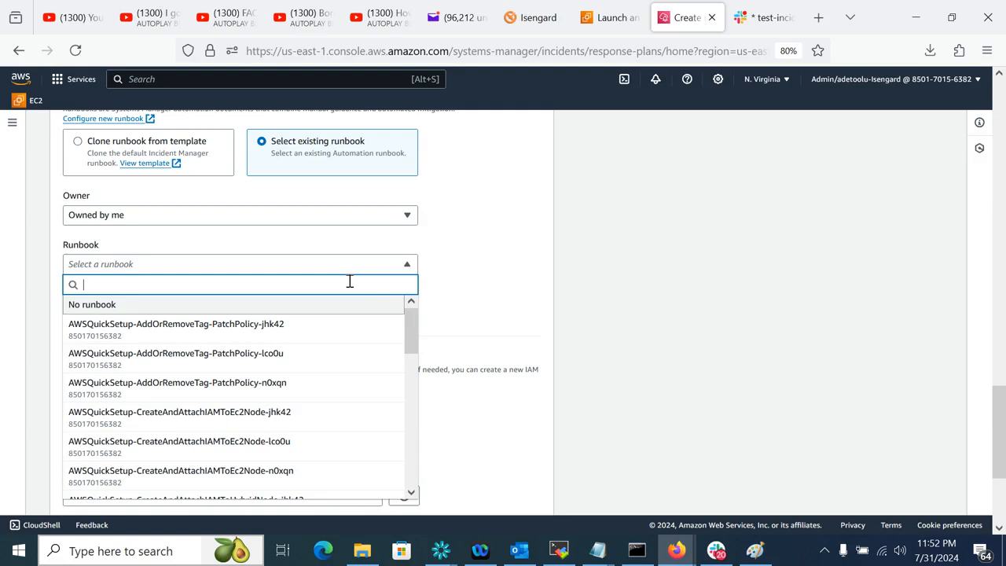
type("clear")
key("BackSpace")
key("BackSpace")
key("BackSpace")
key("BackSpace")
key("BackSpace")
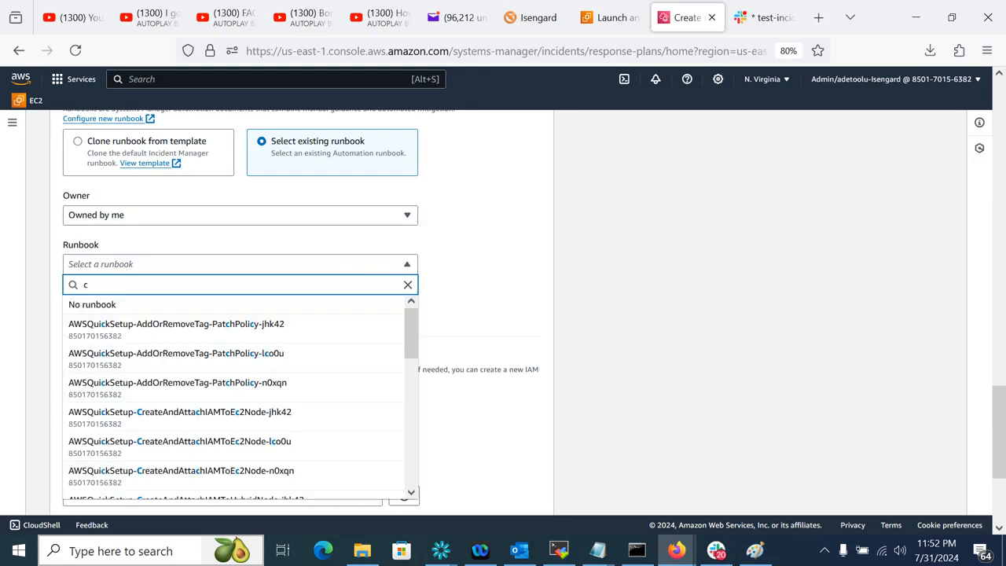
type("mem")
key("BackSpace")
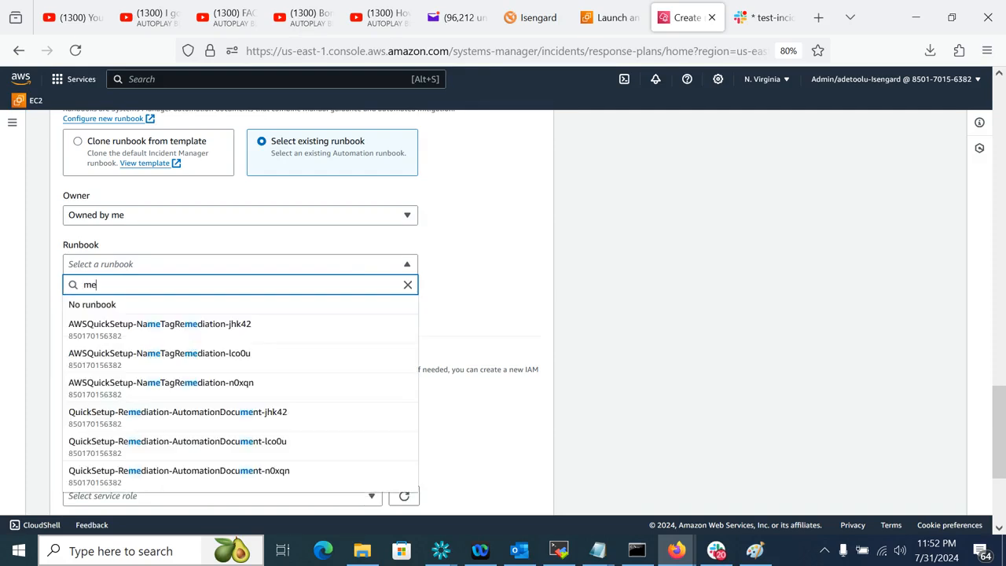
key("BackSpace")
key("BackSpace")
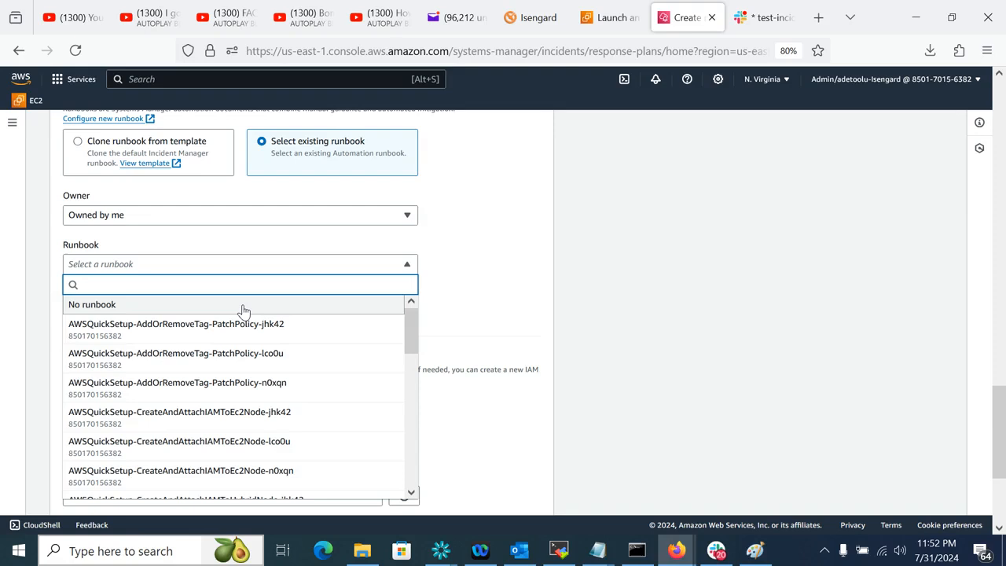
scroll(267, 378, "down", 3)
scroll(267, 377, "down", 5)
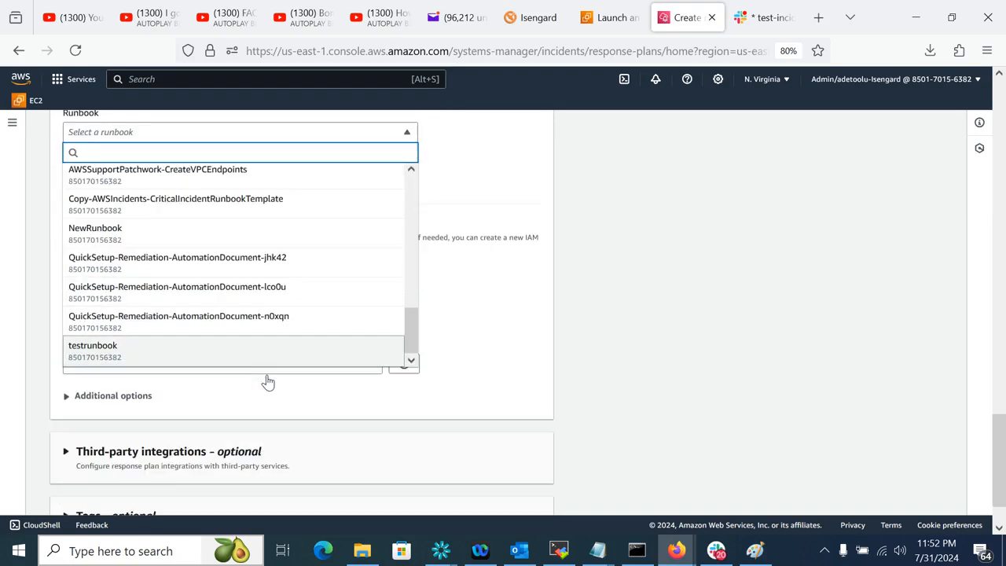
scroll(573, 376, "up", 10)
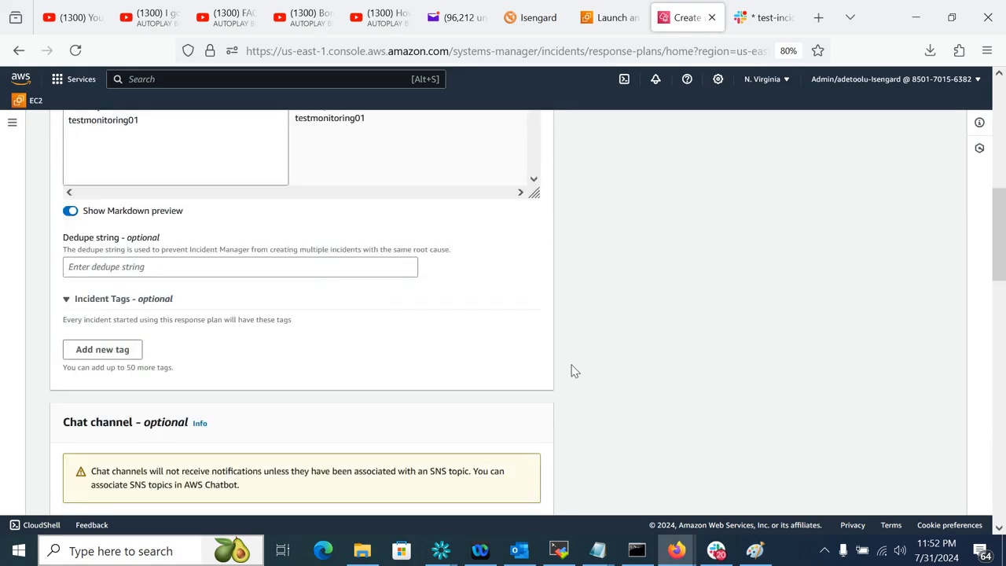
scroll(575, 372, "down", 3)
scroll(575, 372, "down", 5)
scroll(573, 370, "up", 2)
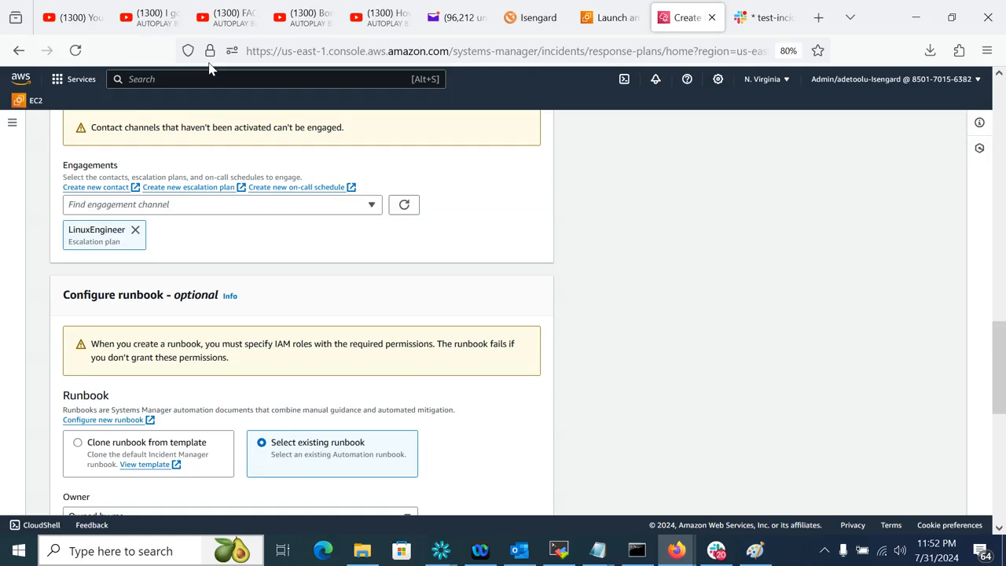
- Open EC2 in a new tab, search for Systems Manager, and go to its Documents page
right_click(29, 100)
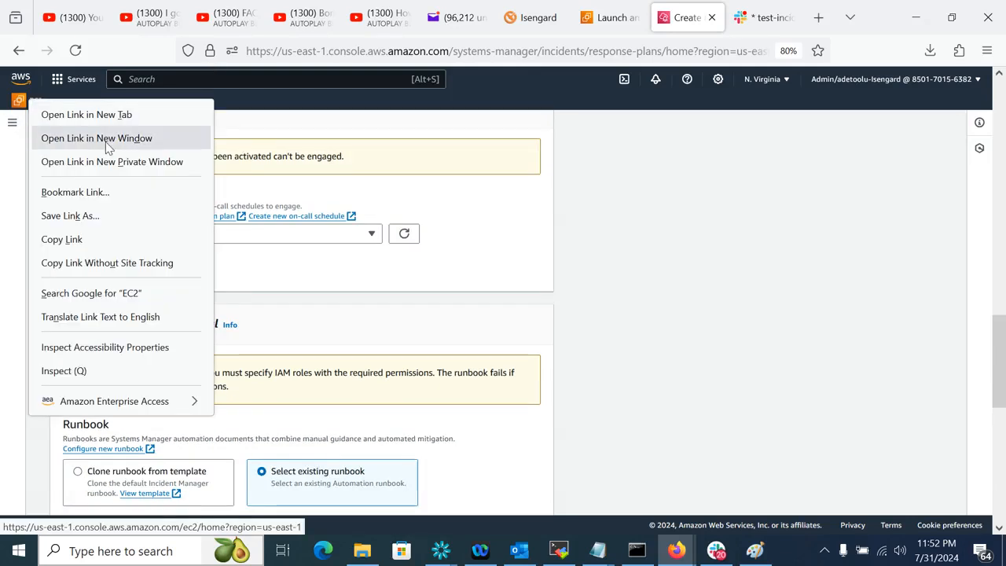
left_click(106, 116)
left_click(707, 19)
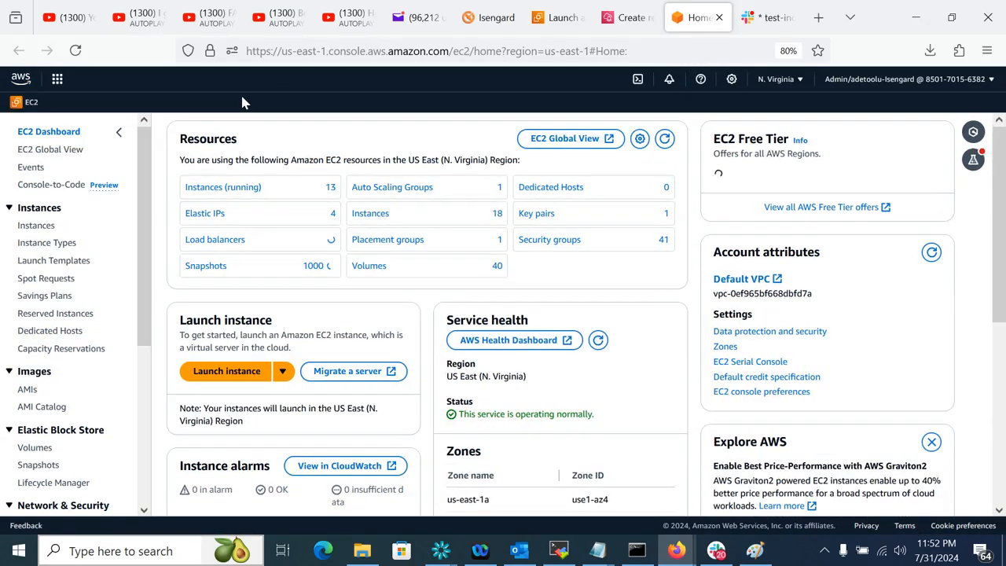
left_click(158, 75)
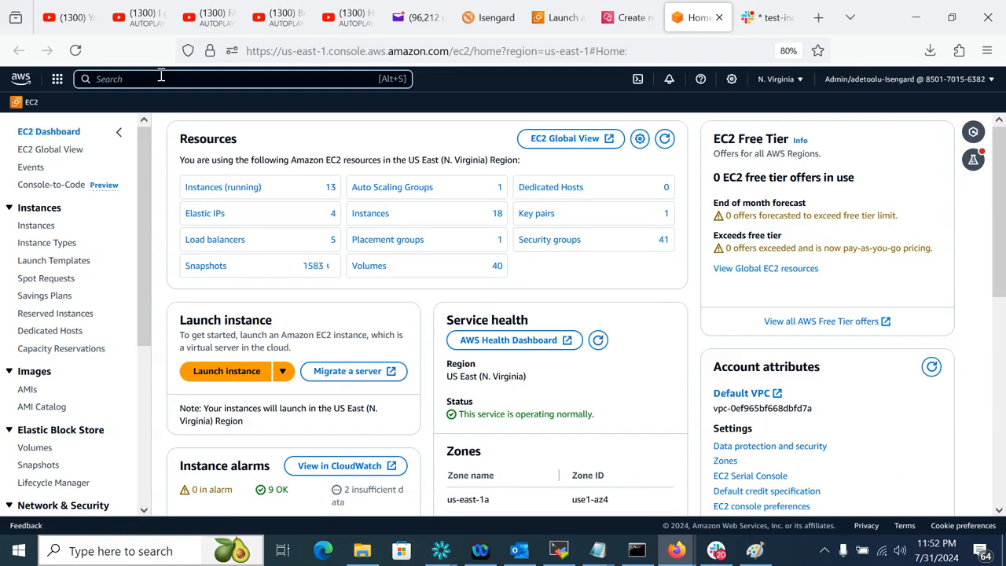
type("syste")
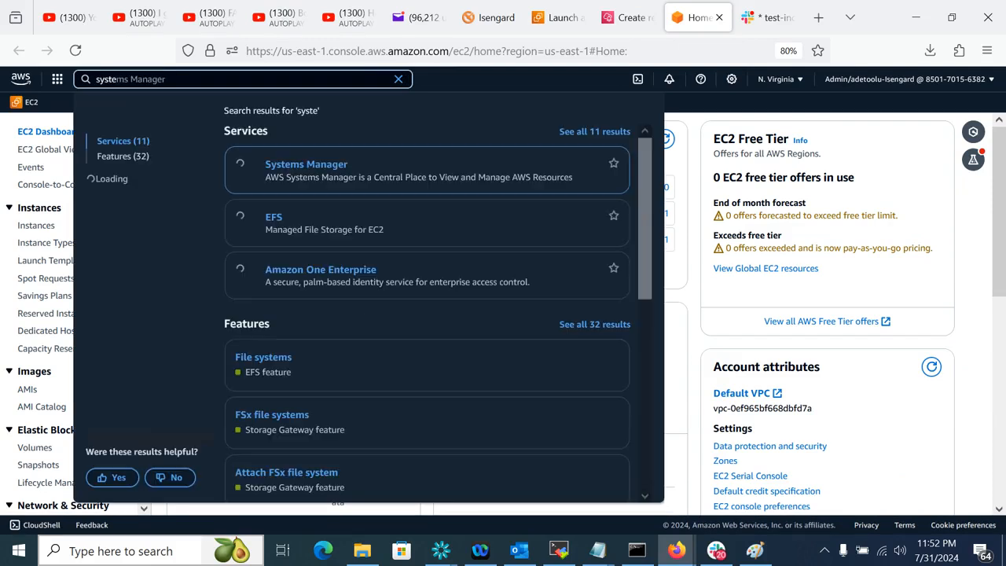
left_click(293, 164)
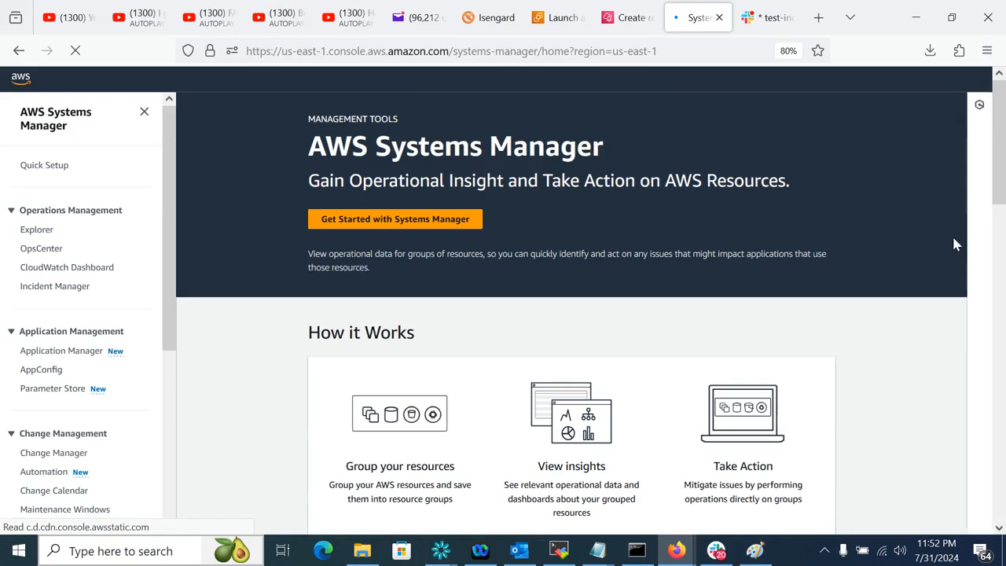
scroll(67, 338, "down", 5)
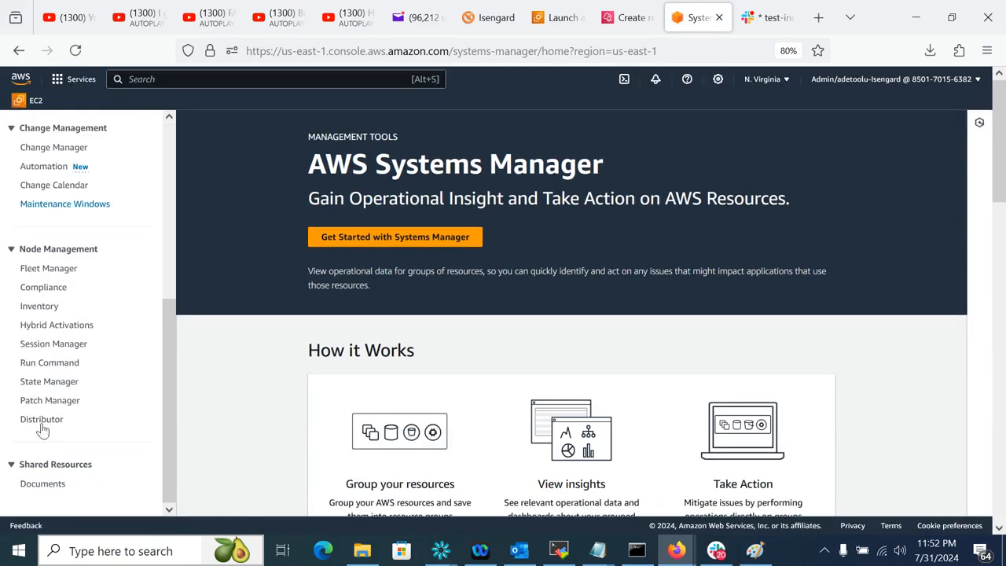
left_click(42, 485)
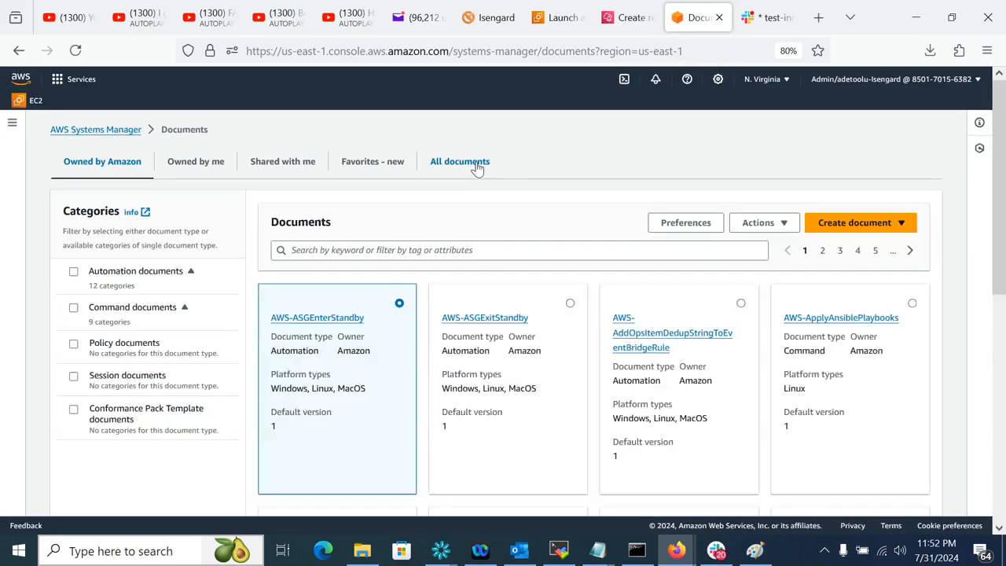
- Search all documents for 'clear'
left_click(477, 164)
left_click(463, 236)
type("cle")
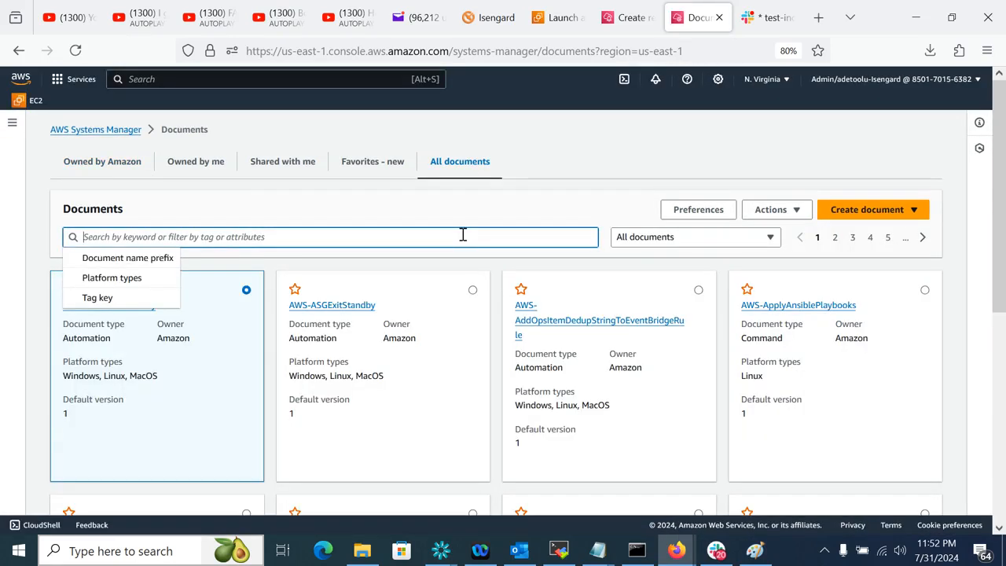
type("a")
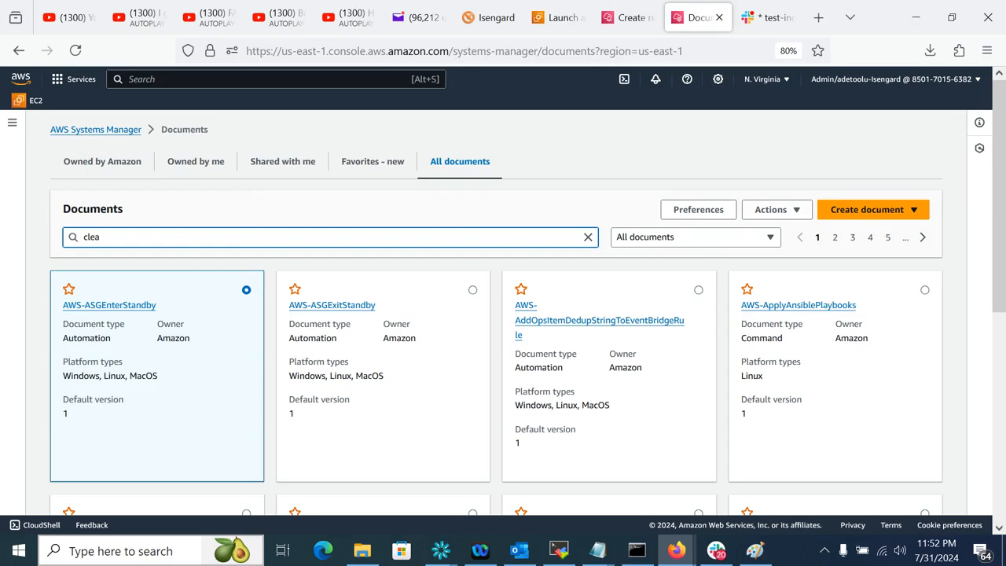
type("r")
key("Return")
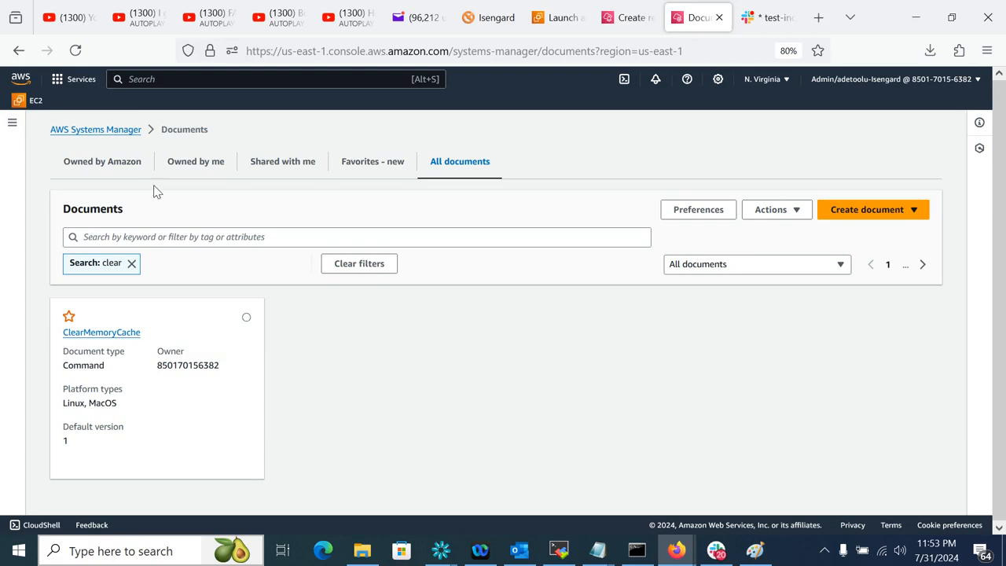
- Clear the filter, switch to Owned by me, and search for 'Clear'
left_click(132, 263)
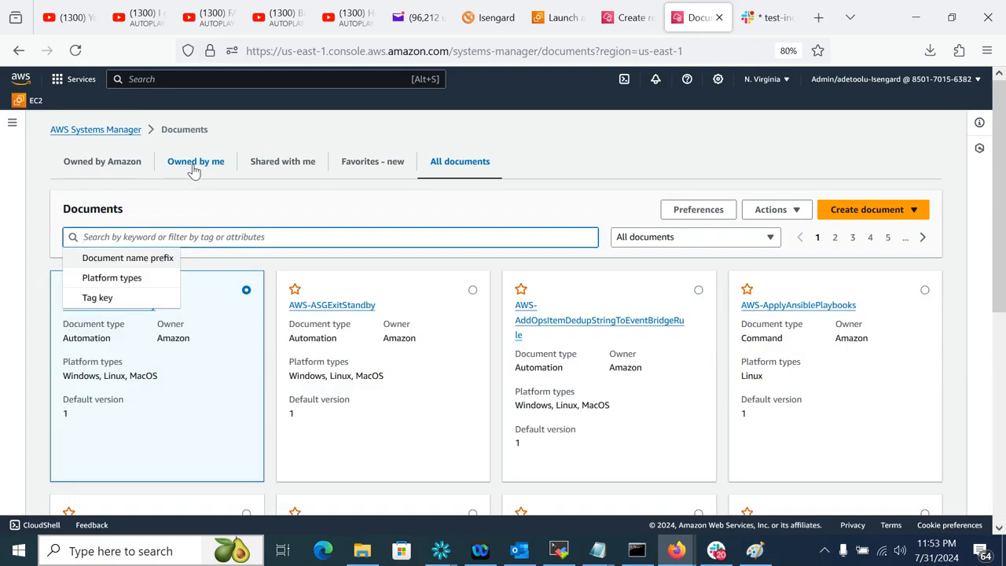
left_click(193, 163)
left_click(209, 280)
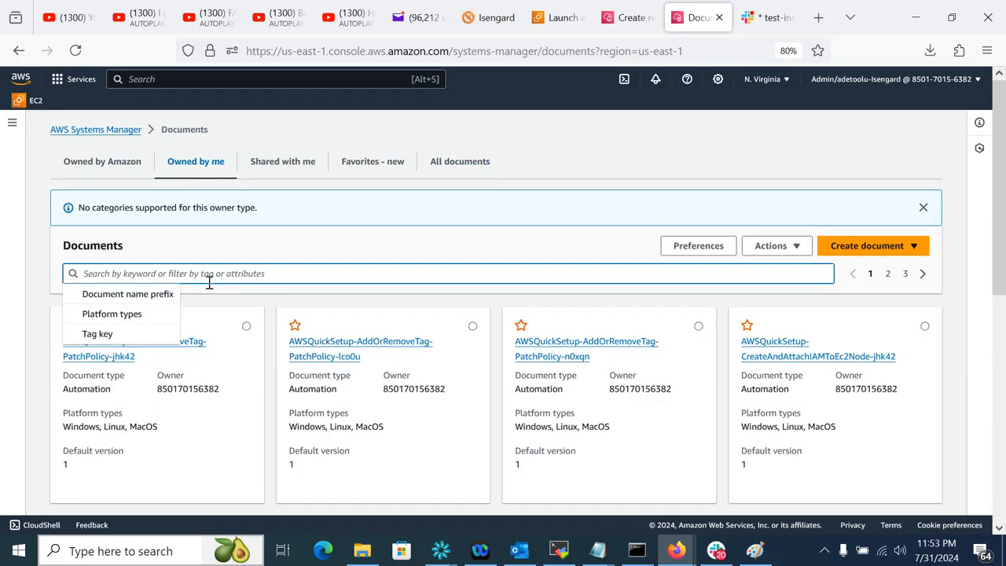
type("Clear")
key("Return")
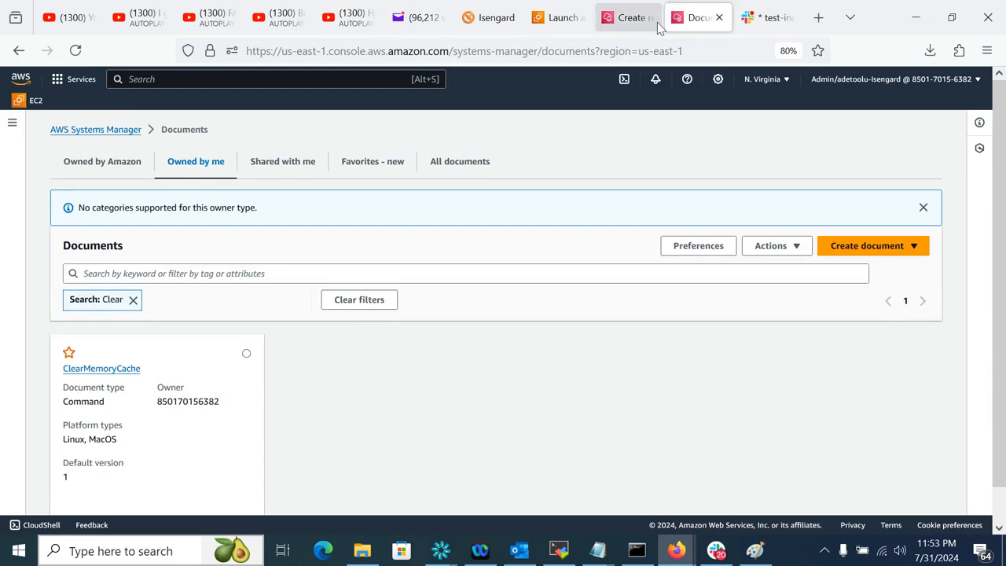
- Back on the response plan, search the existing runbook list for 'clear'
left_click(606, 14)
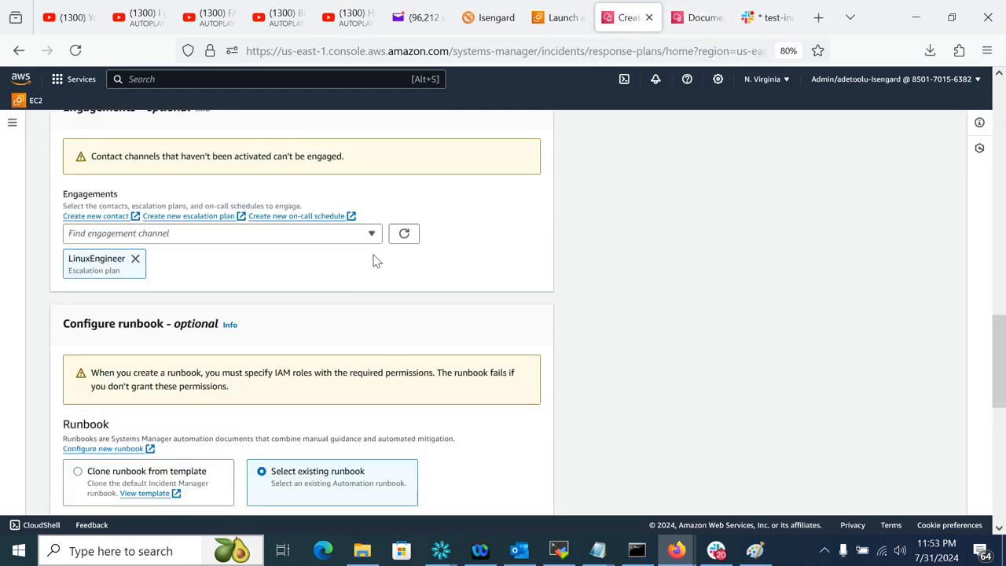
scroll(369, 283, "down", 3)
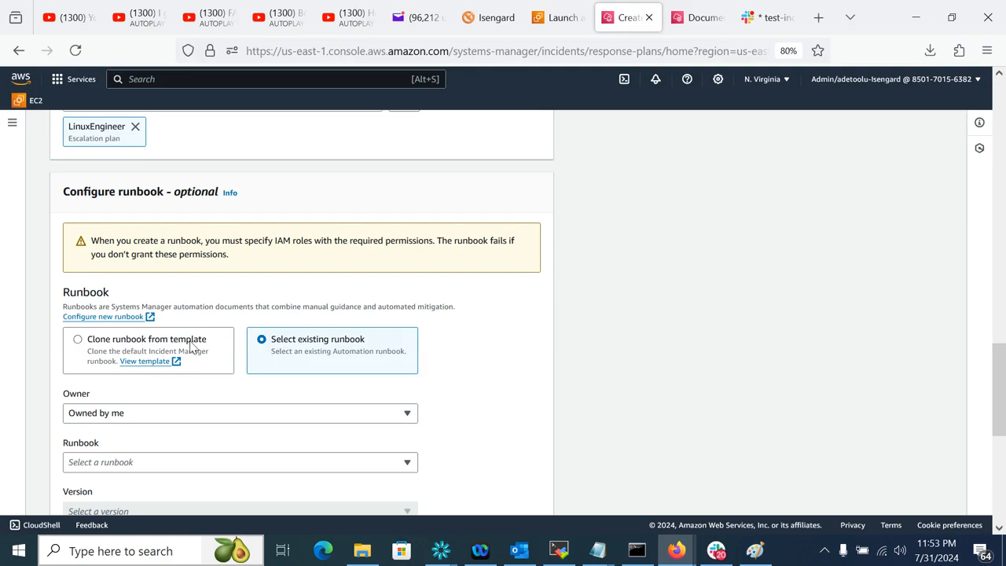
scroll(241, 344, "down", 3)
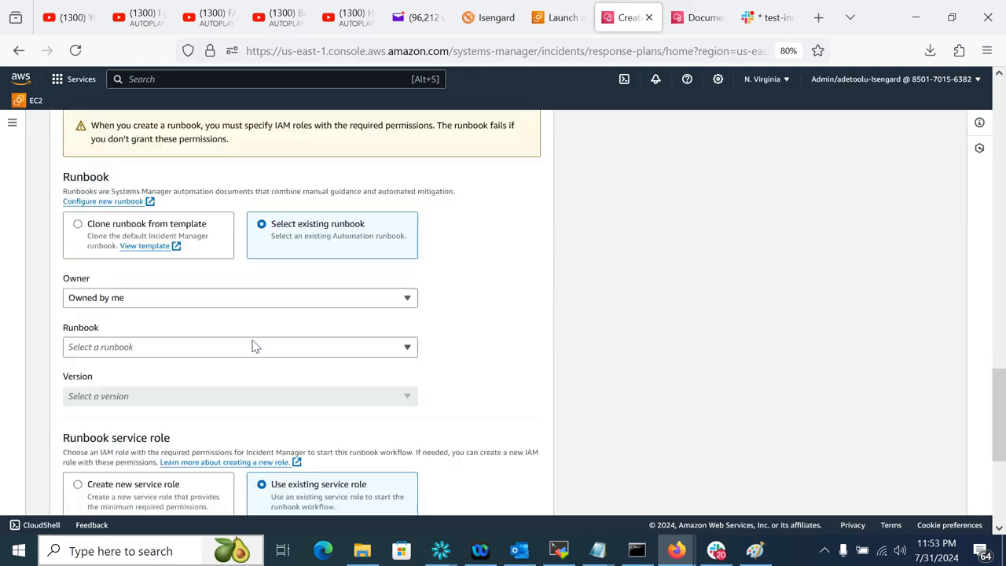
left_click(226, 334)
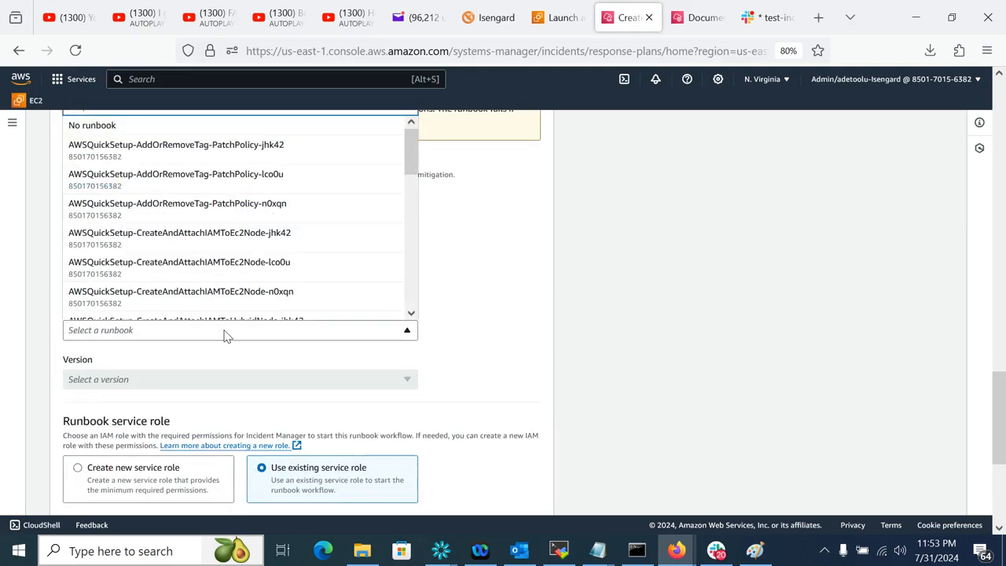
type("clear")
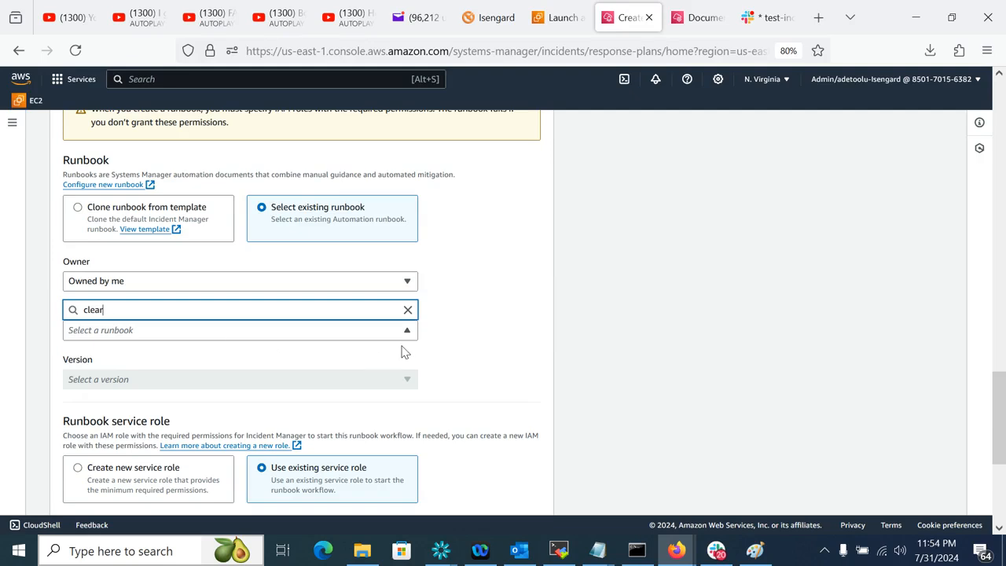
left_click(439, 353)
- Try the Shared with me runbook owner, then set it back to Owned by me
left_click(382, 281)
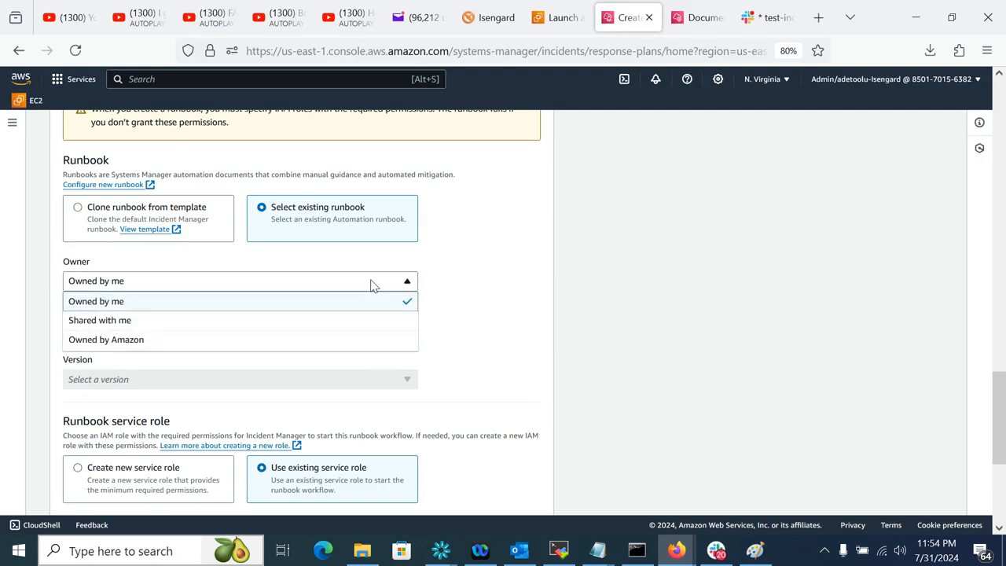
left_click(361, 325)
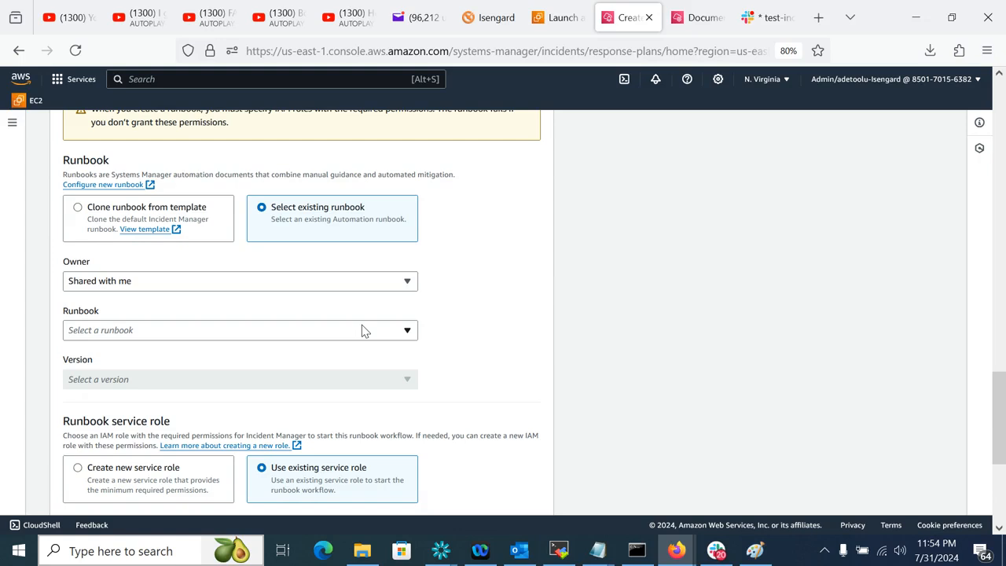
left_click(363, 332)
left_click(362, 336)
left_click(364, 281)
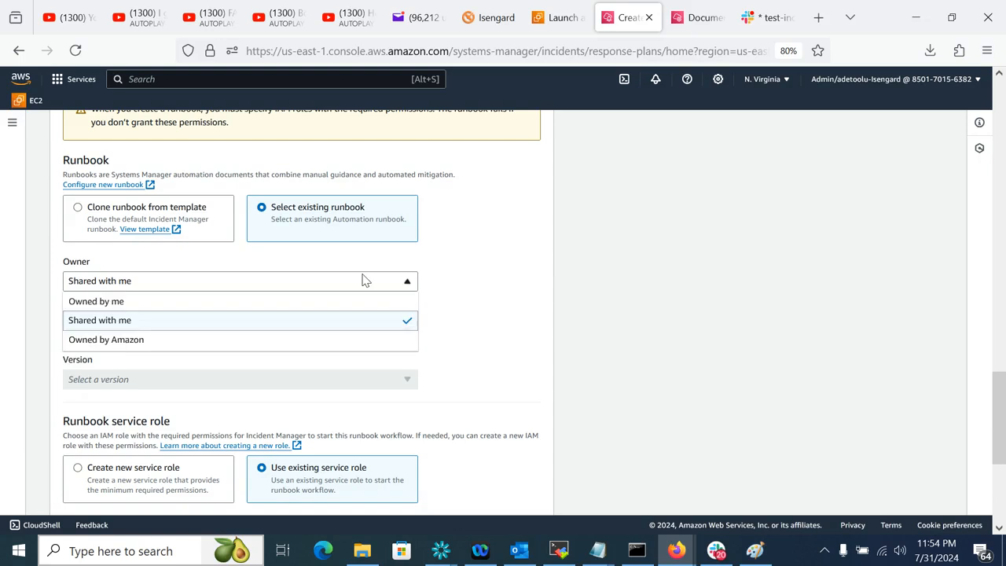
left_click(323, 305)
- Open Configure new runbook in a new tab, returning to the response plan tab
scroll(427, 330, "down", 3)
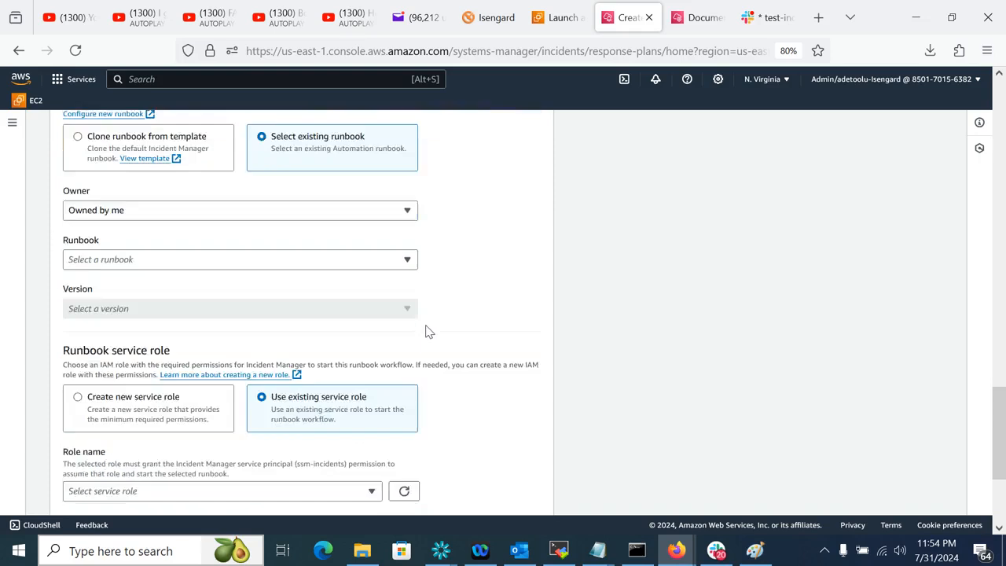
scroll(434, 275, "up", 3)
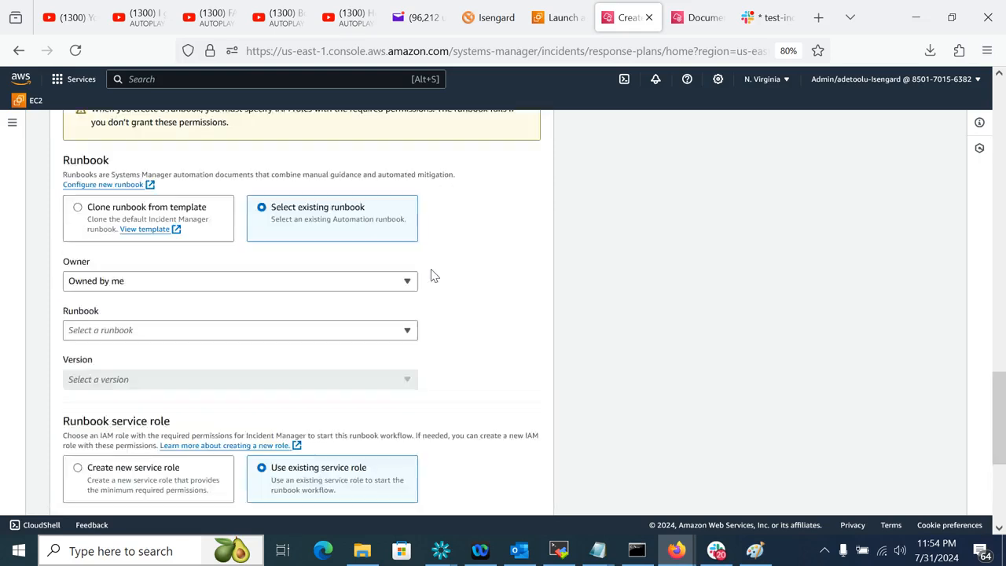
scroll(434, 275, "up", 5)
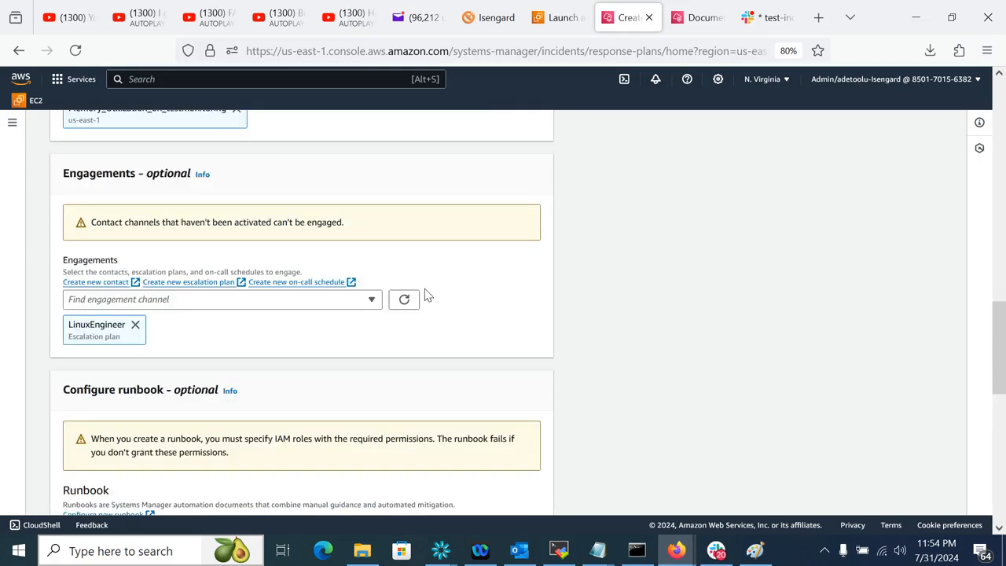
scroll(426, 296, "down", 2)
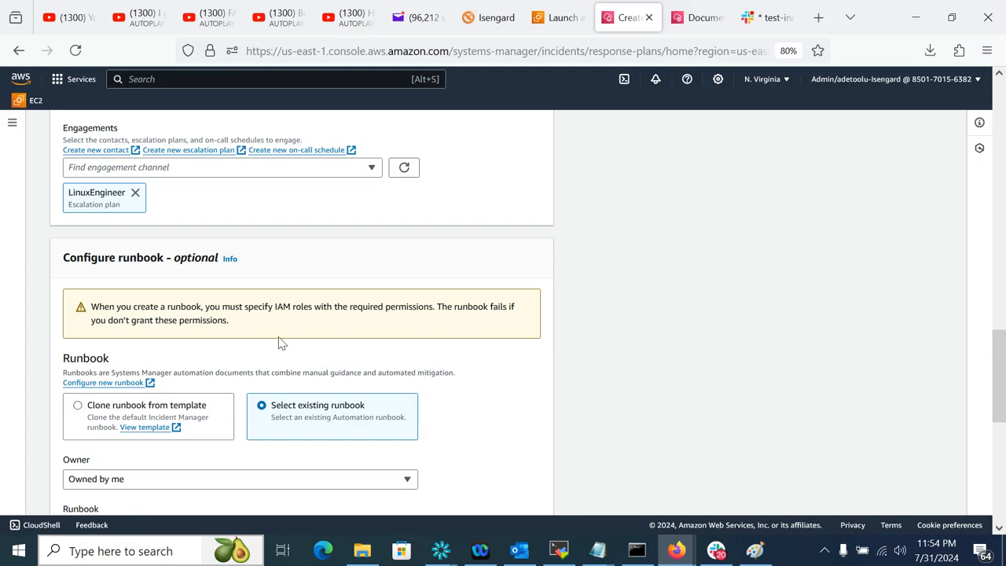
scroll(321, 348, "down", 3)
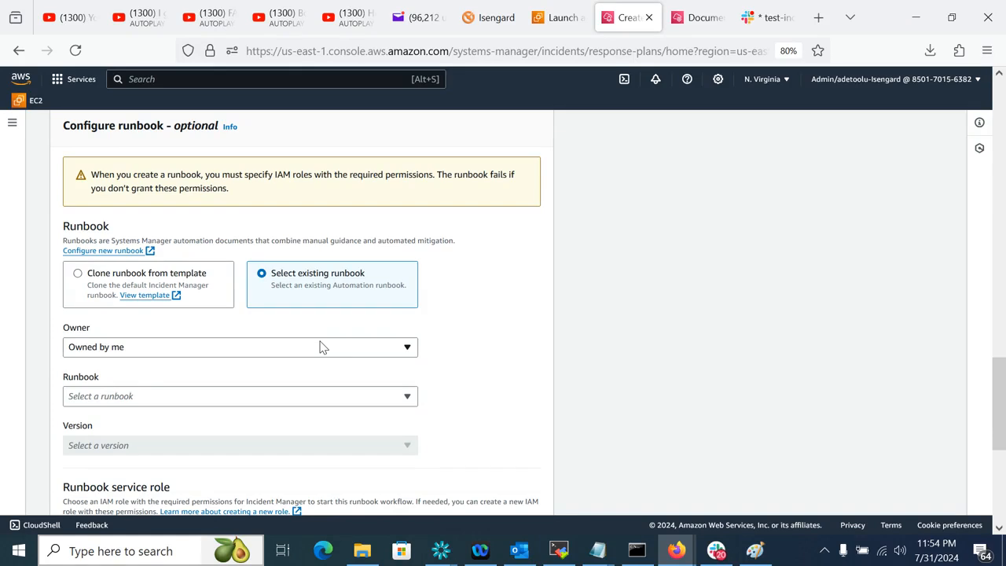
left_click(126, 251)
left_click(581, 18)
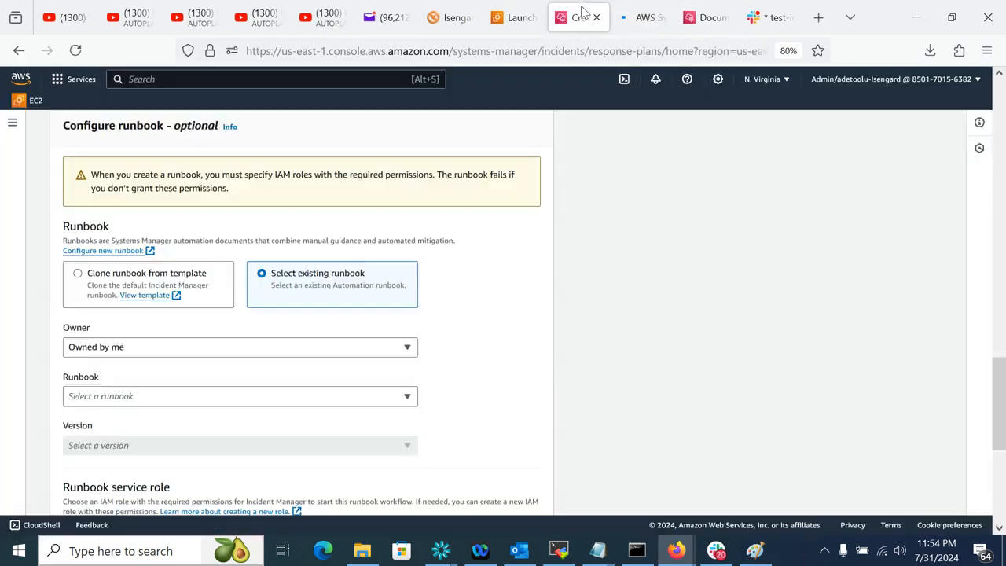
- Add a Run command on instances step to the runbook and begin typing its description
left_click(643, 17)
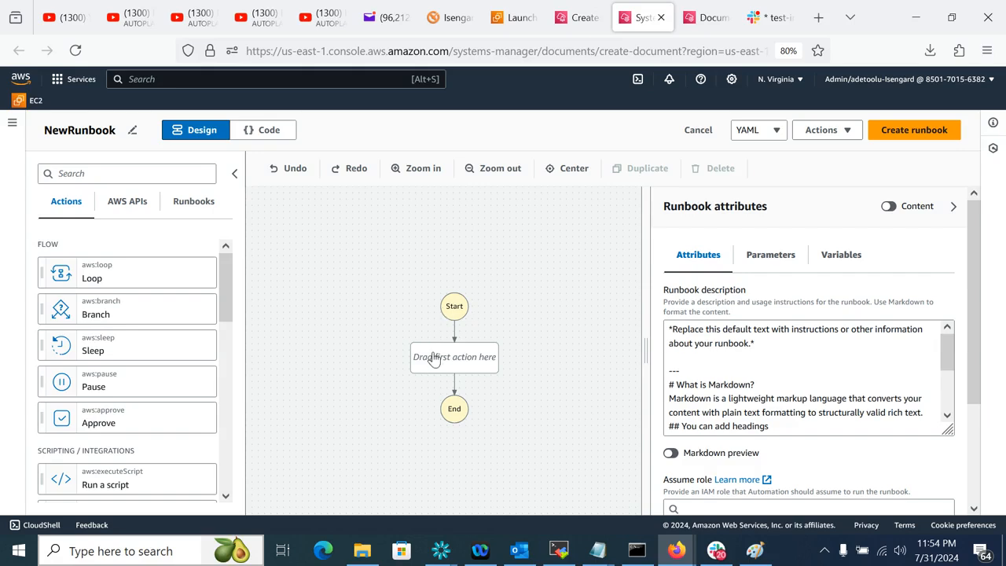
scroll(117, 317, "down", 3)
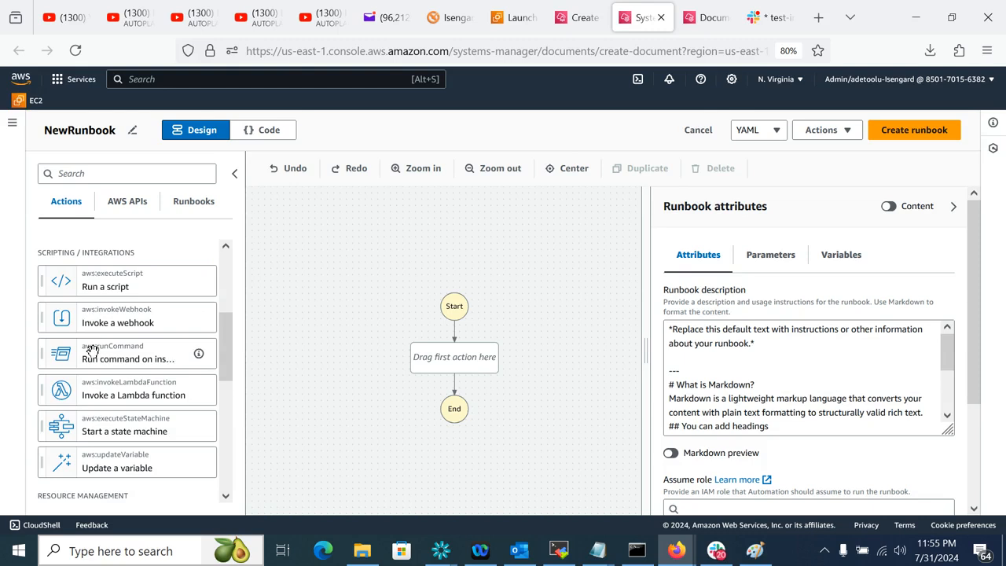
left_click_drag(91, 351, 454, 361)
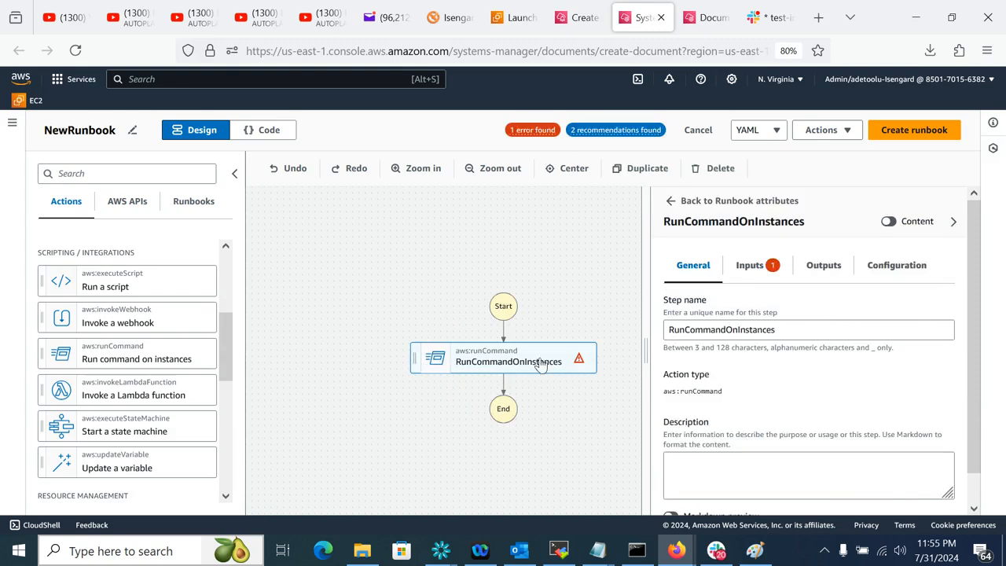
scroll(777, 346, "down", 1)
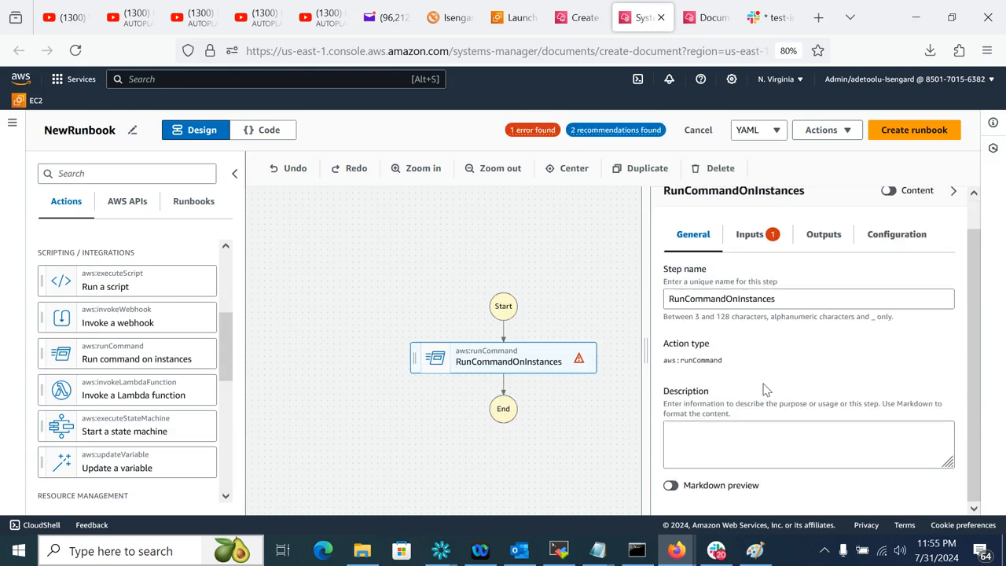
left_click(730, 432)
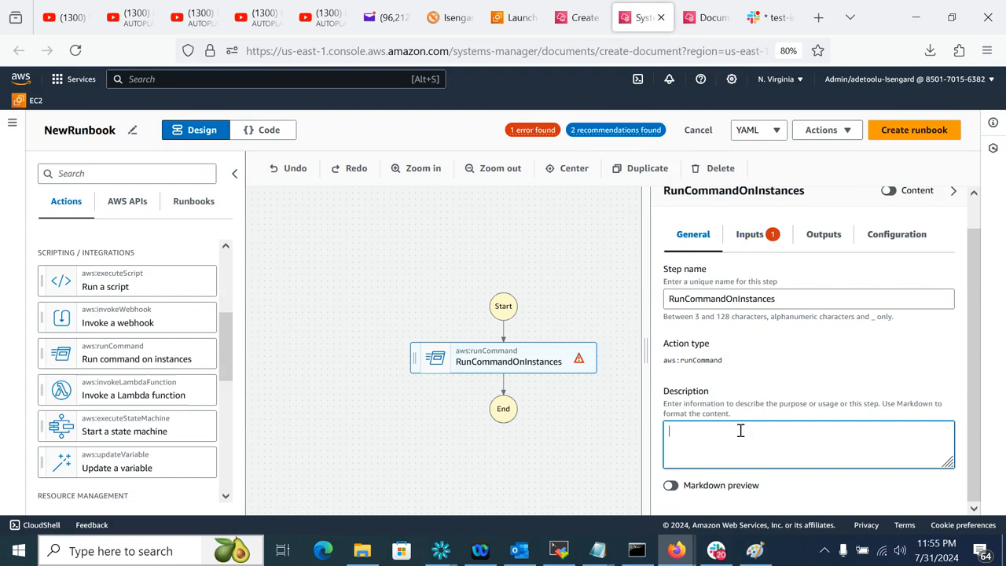
type("R")
type("n")
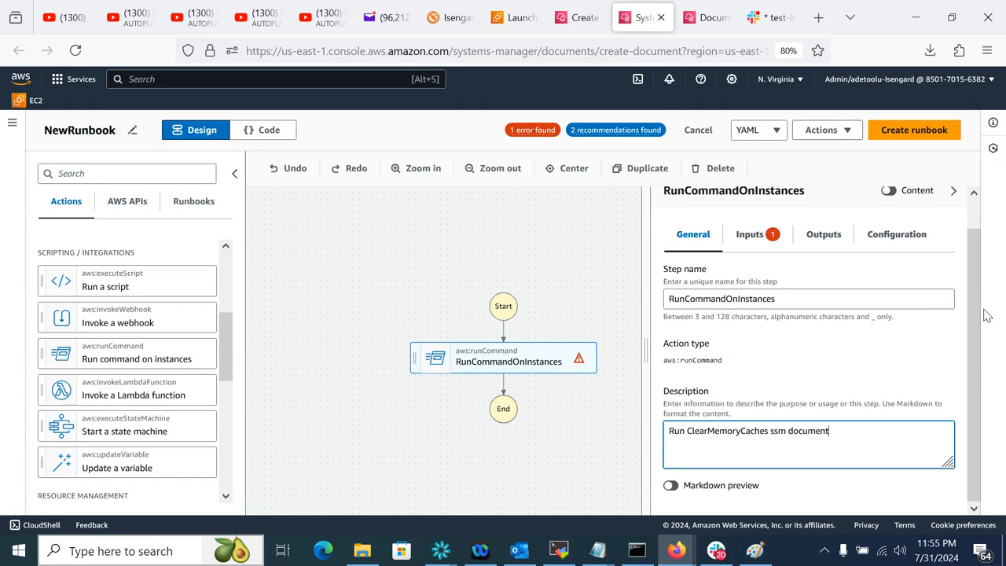
- In the step's inputs, search 'Clear' and set Document name to ClearMemoryCache
left_click(758, 237)
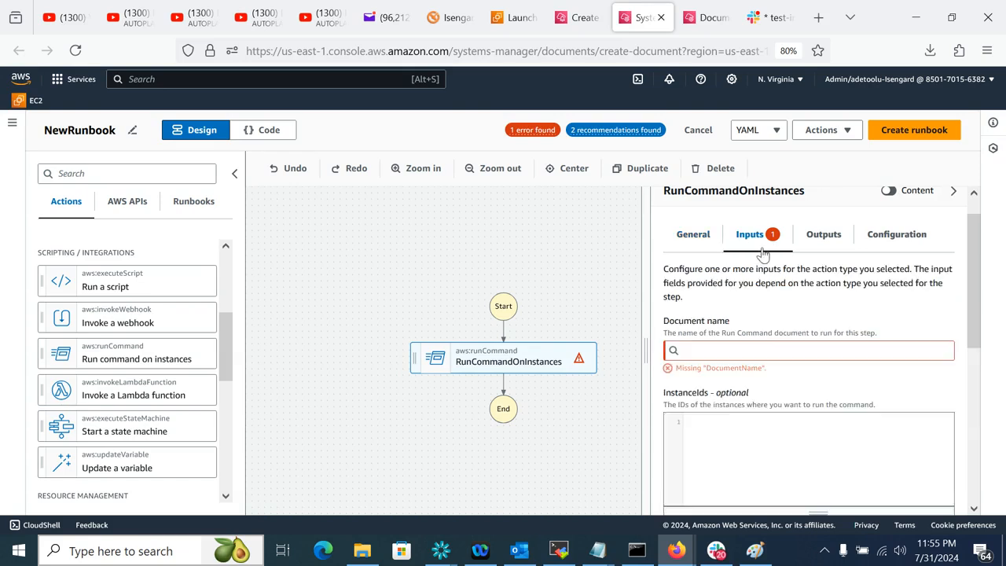
left_click(720, 350)
type("clear")
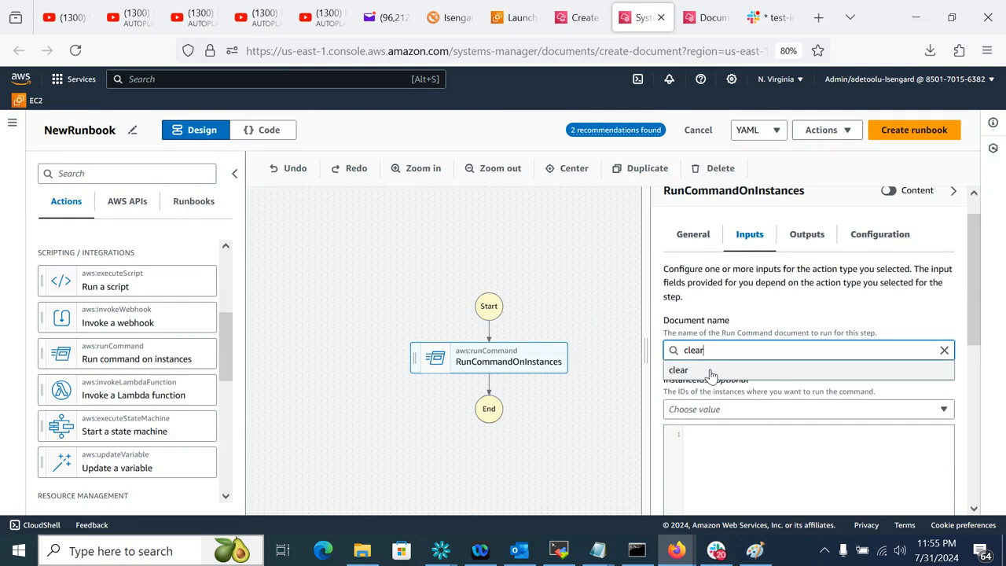
key("BackSpace")
key("BackSpace")
key("BackSpace")
key("BackSpace")
key("BackSpace")
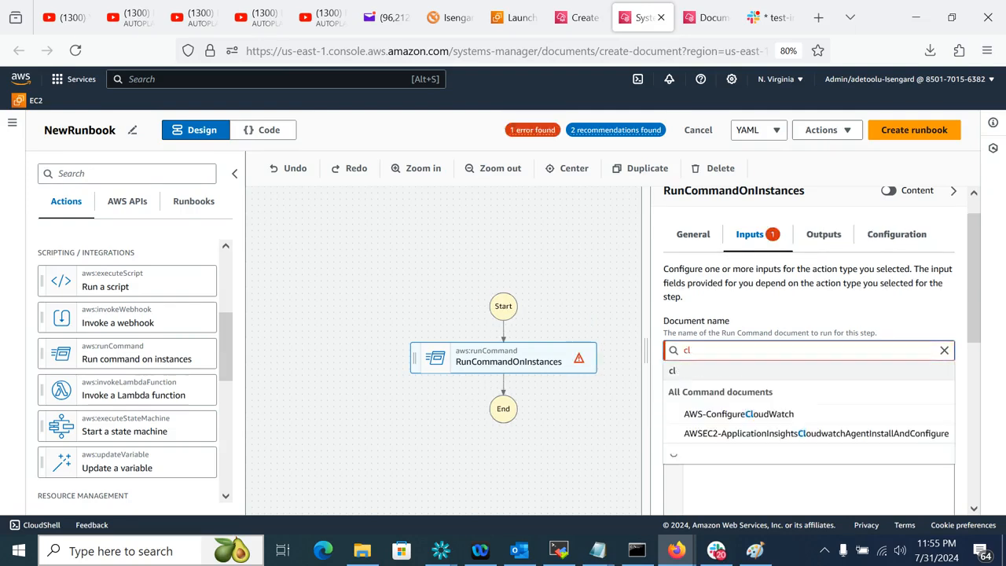
type("C")
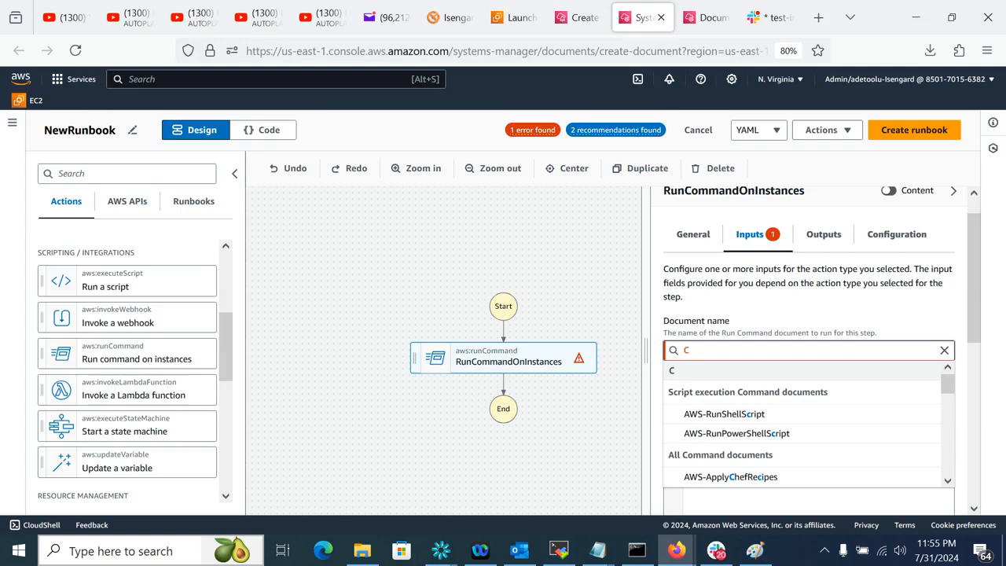
type("lear")
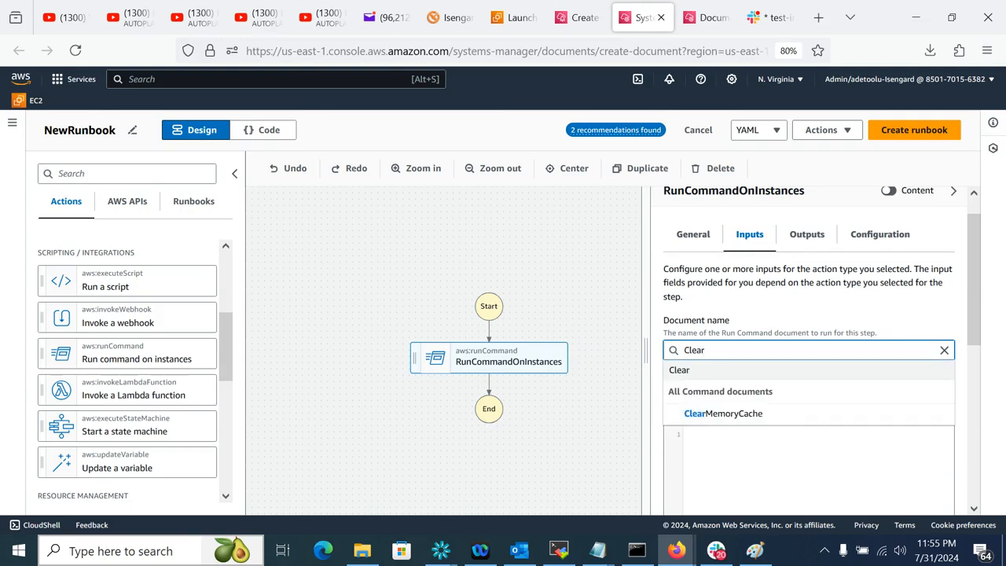
left_click(723, 413)
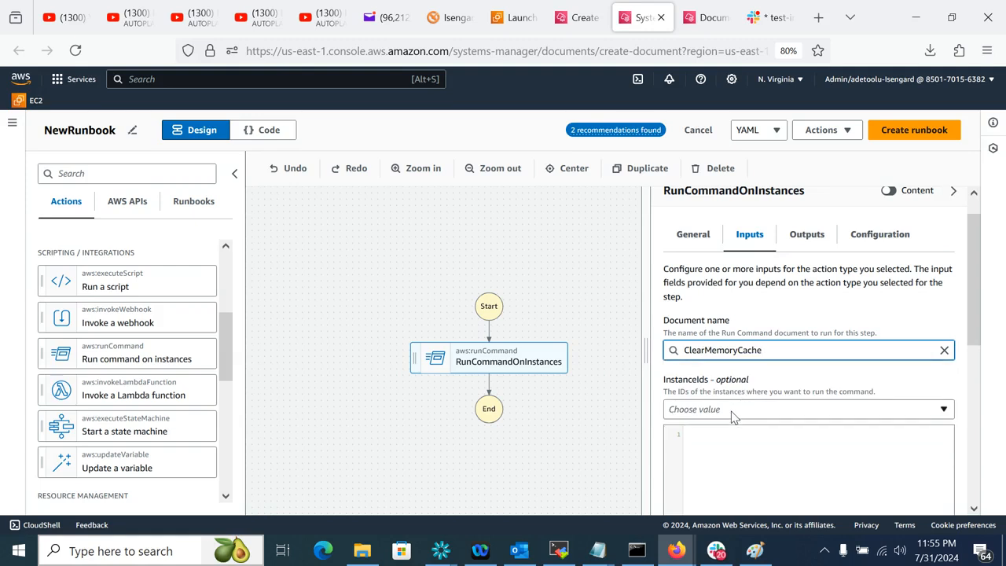
scroll(732, 416, "down", 3)
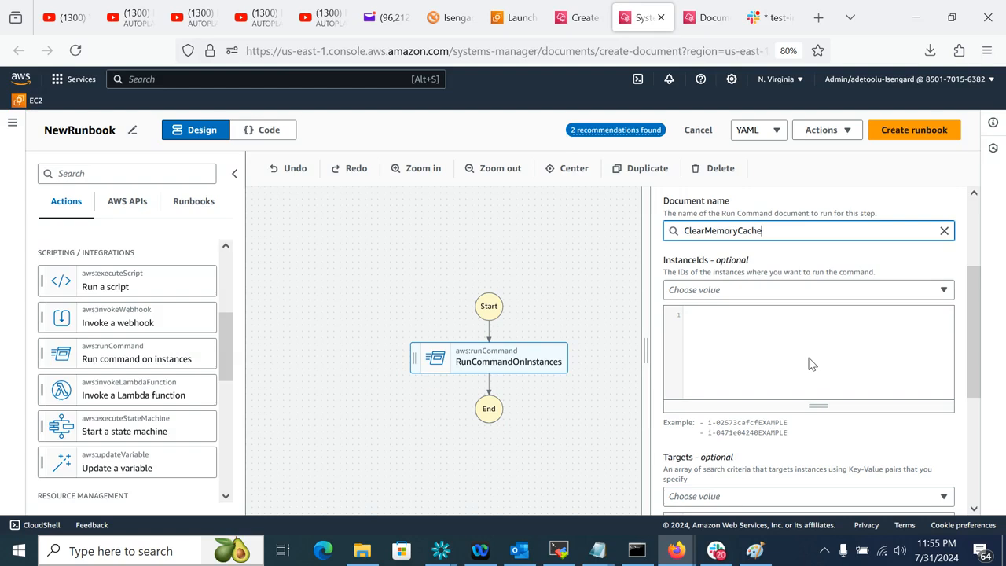
- Copy the launched instance's ID from the EC2 launch success page
left_click(817, 290)
left_click(817, 292)
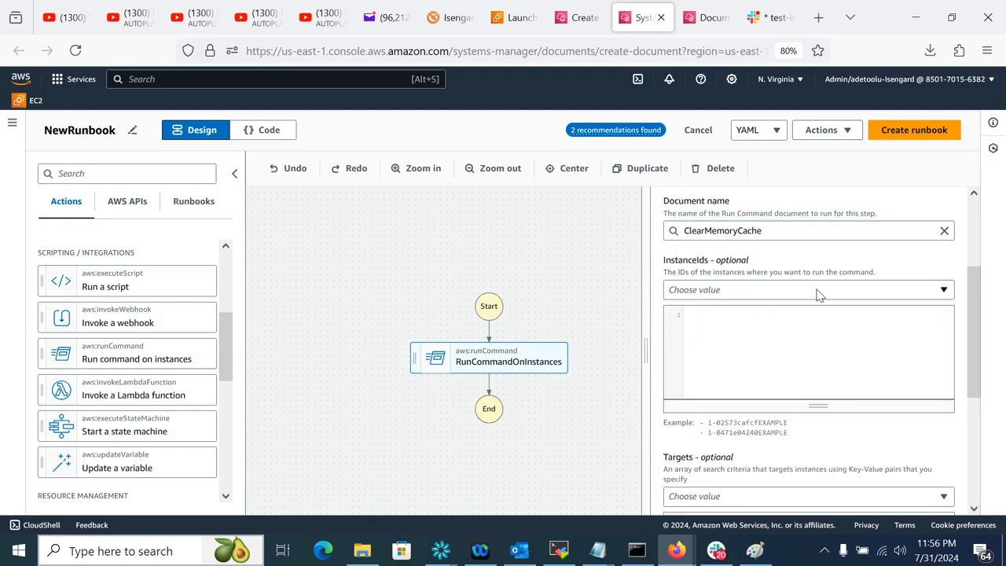
left_click(817, 292)
scroll(810, 385, "down", 3)
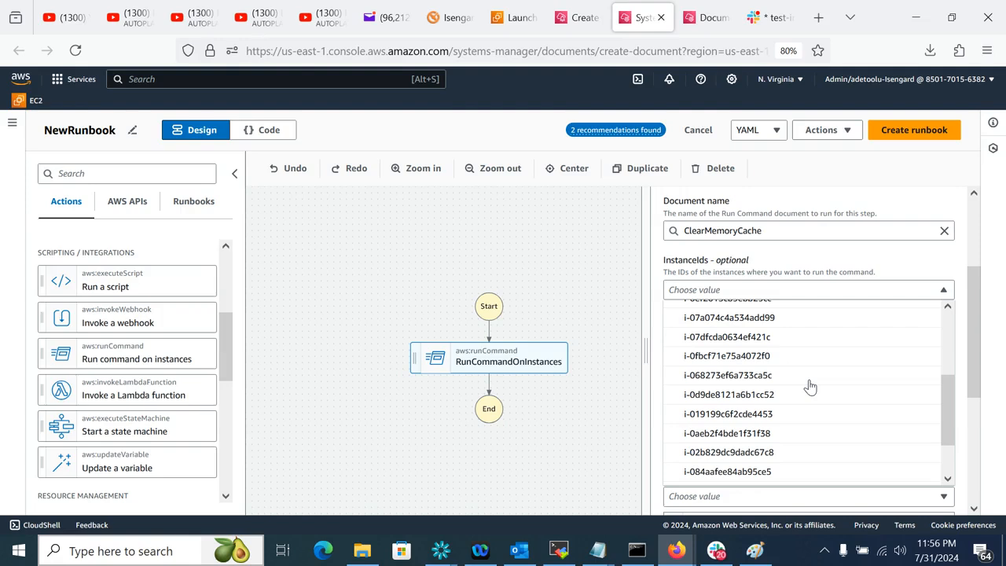
scroll(810, 385, "up", 5)
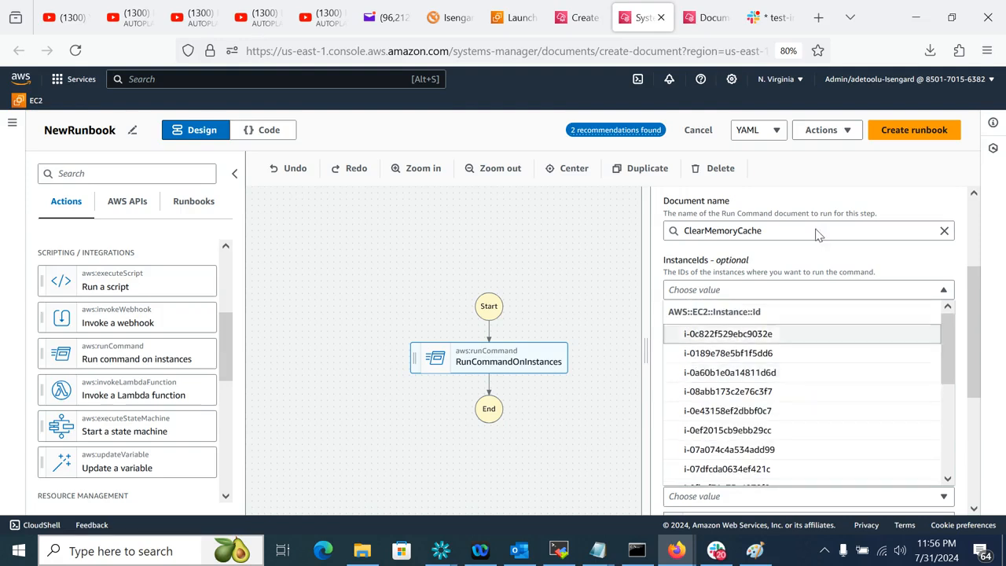
left_click(519, 17)
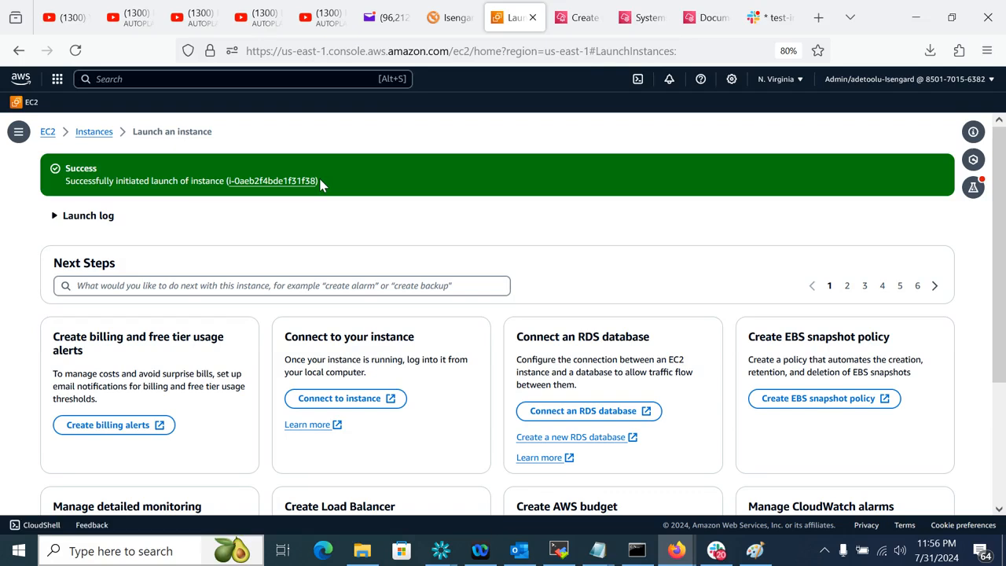
left_click_drag(320, 181, 226, 181)
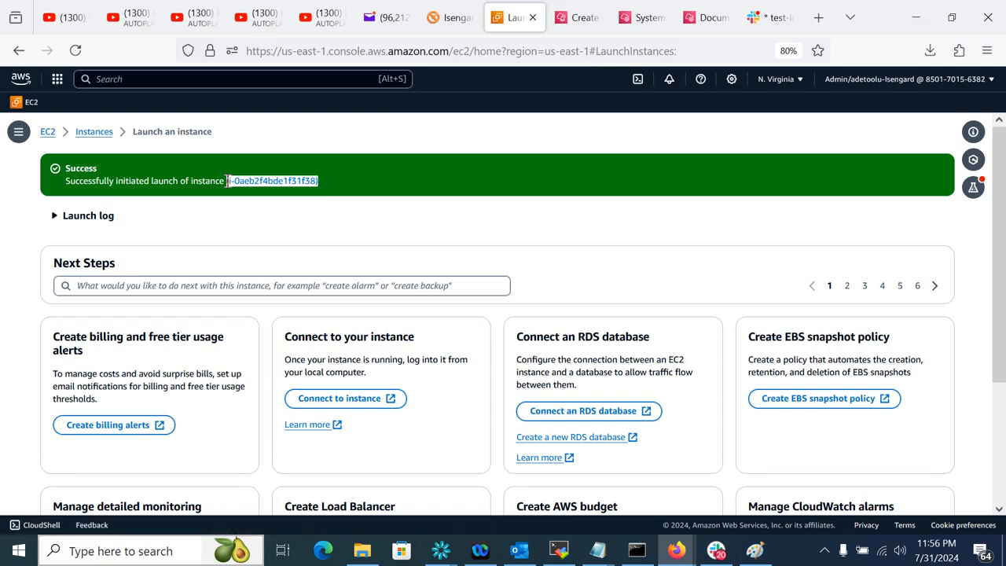
key("ctrl+c")
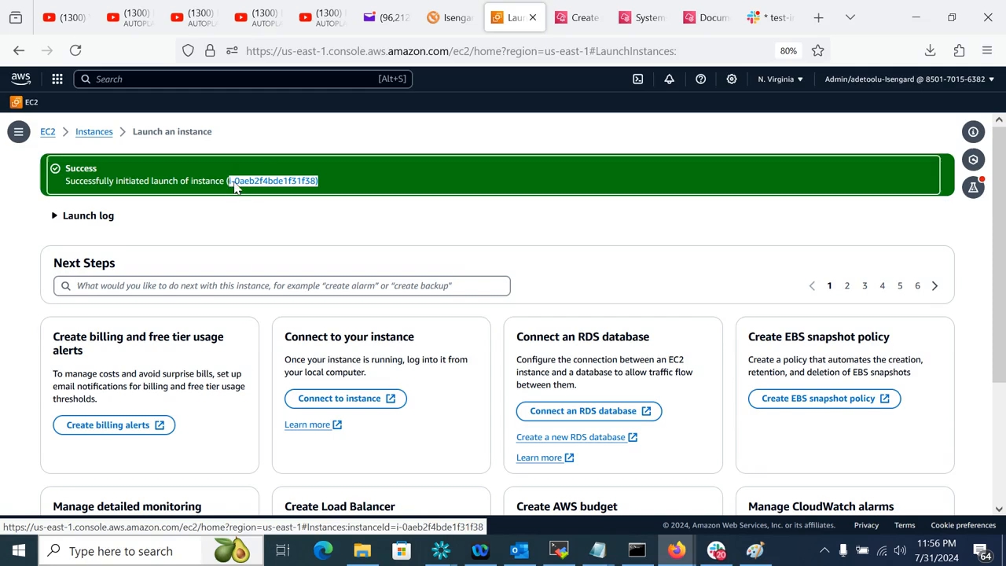
left_click(711, 11)
left_click(637, 9)
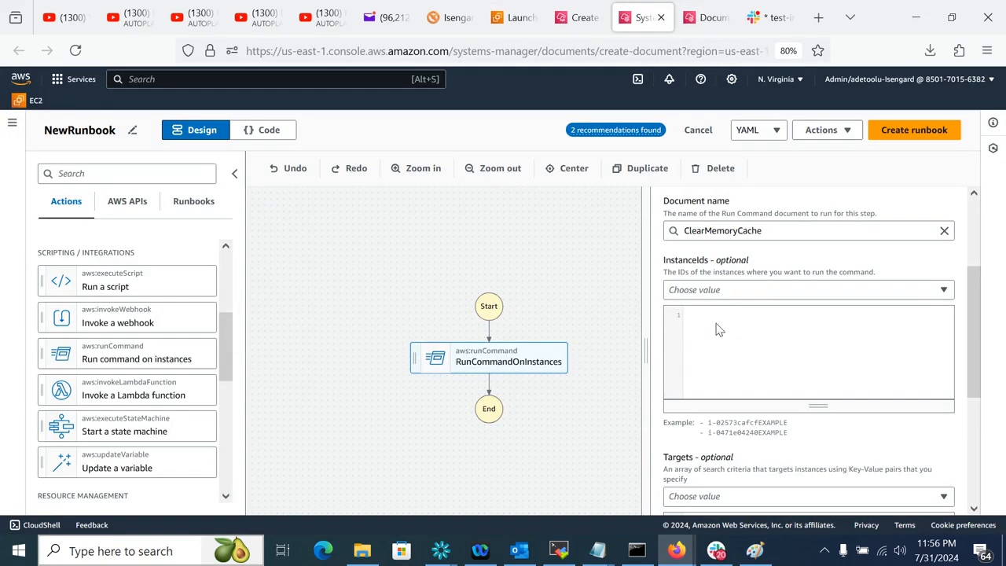
- Pick instance i-0aeb2f4bde1f31f38 from the InstanceIds list as the target
left_click(717, 292)
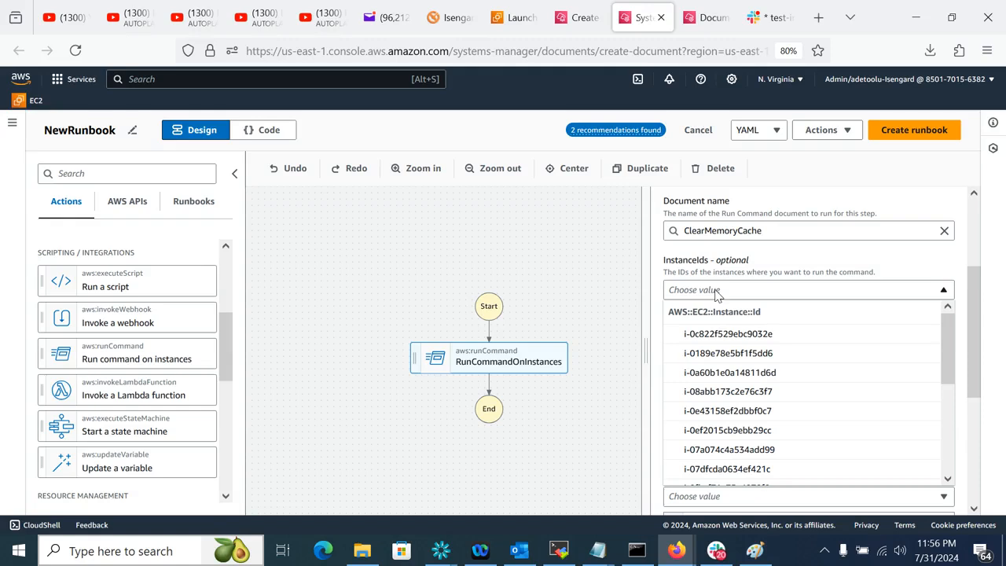
left_click(719, 296)
left_click(721, 293)
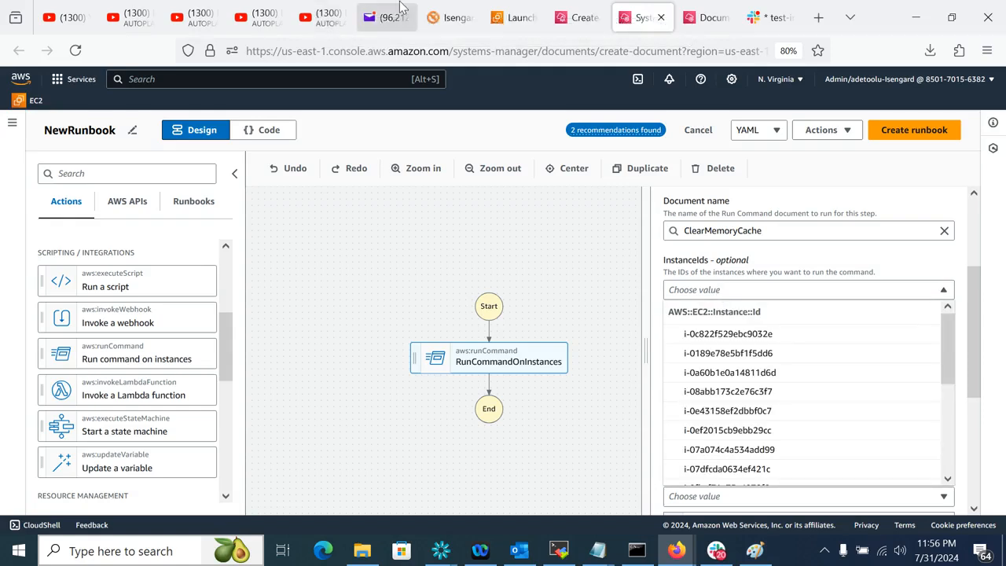
left_click(594, 3)
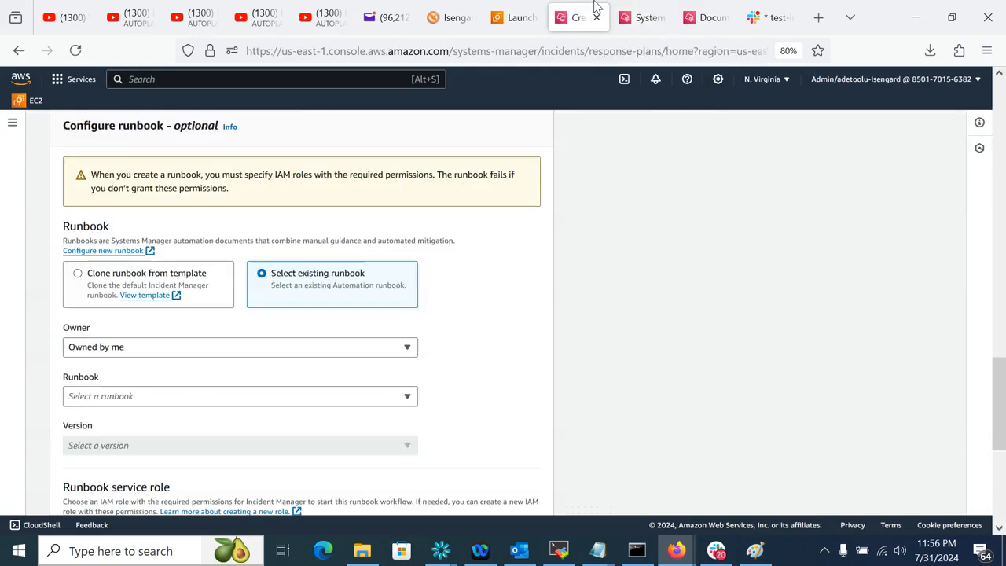
left_click(525, 2)
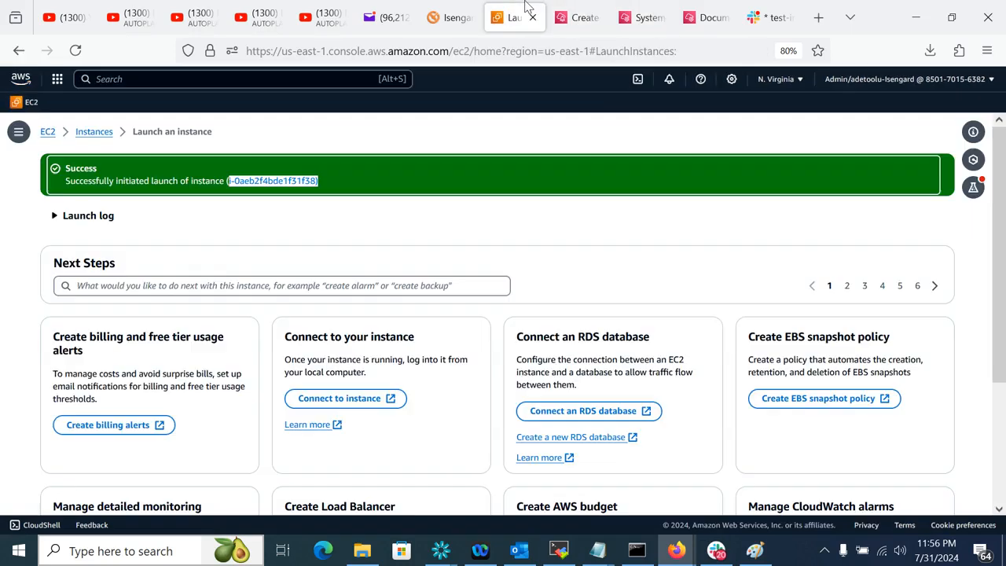
left_click(637, 9)
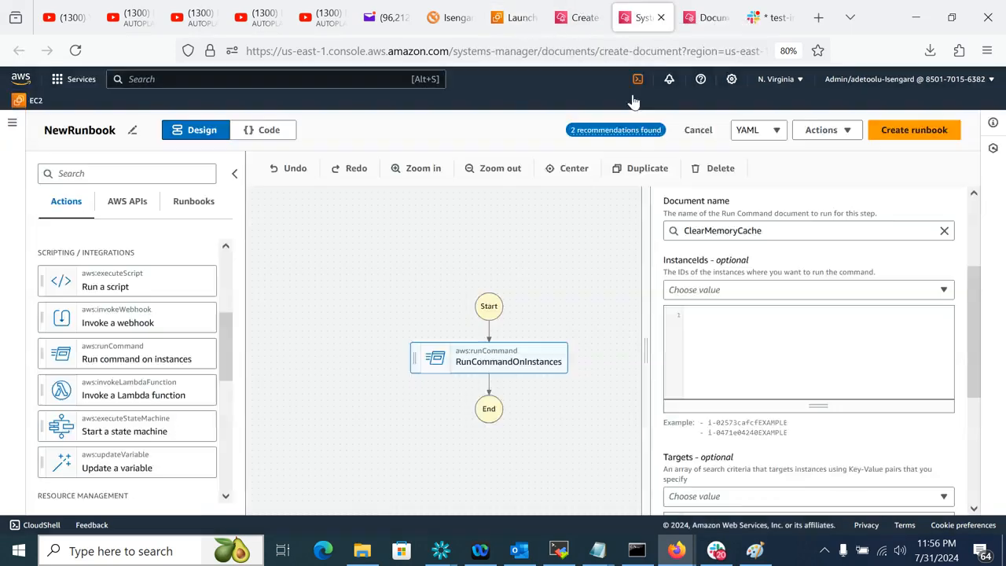
left_click(746, 293)
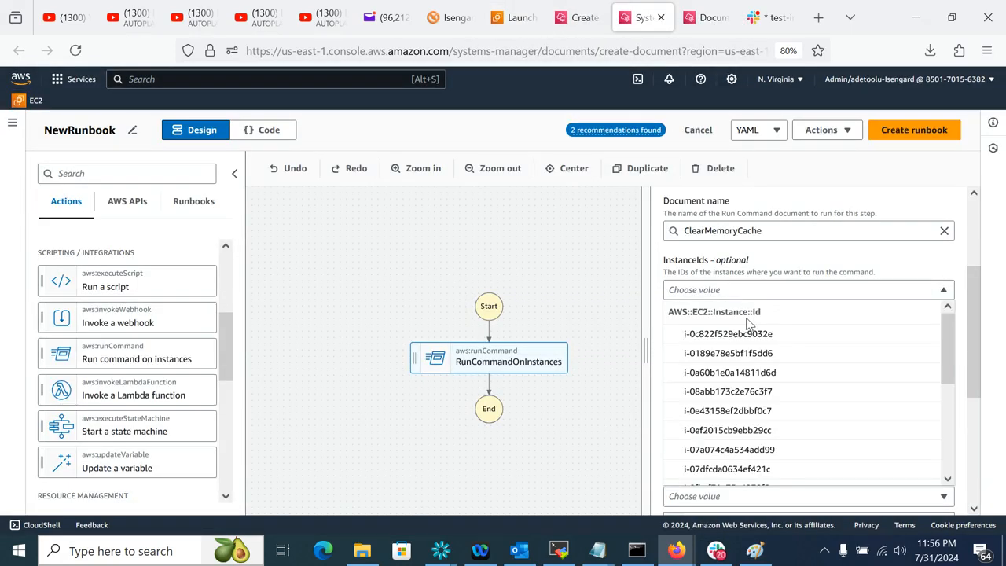
scroll(755, 425, "down", 5)
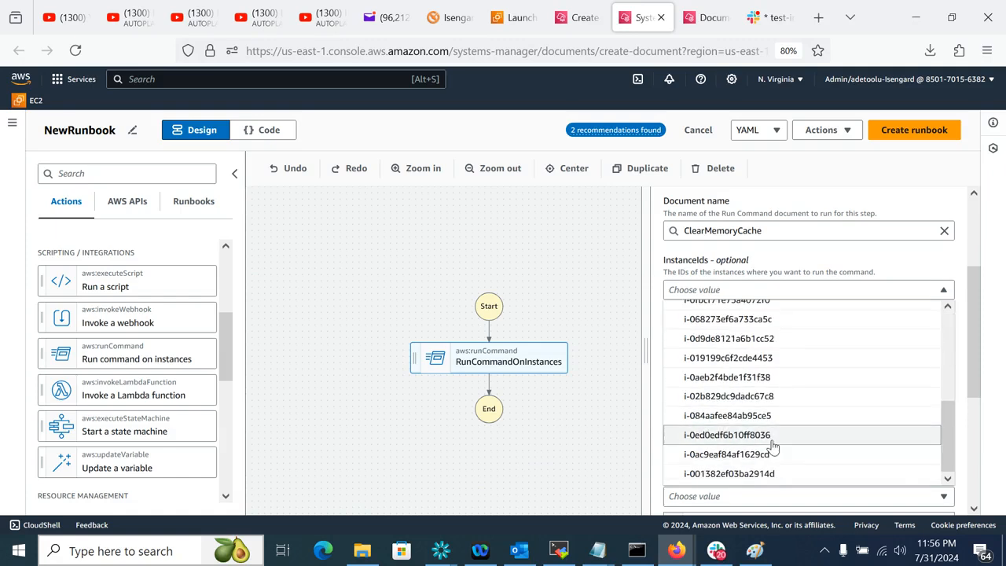
scroll(772, 446, "down", 3)
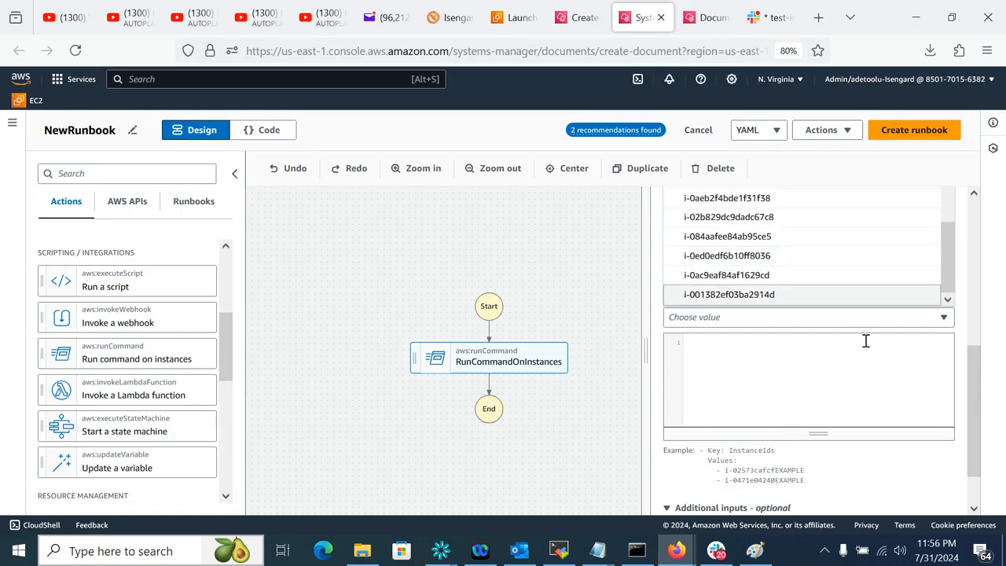
scroll(818, 352, "up", 3)
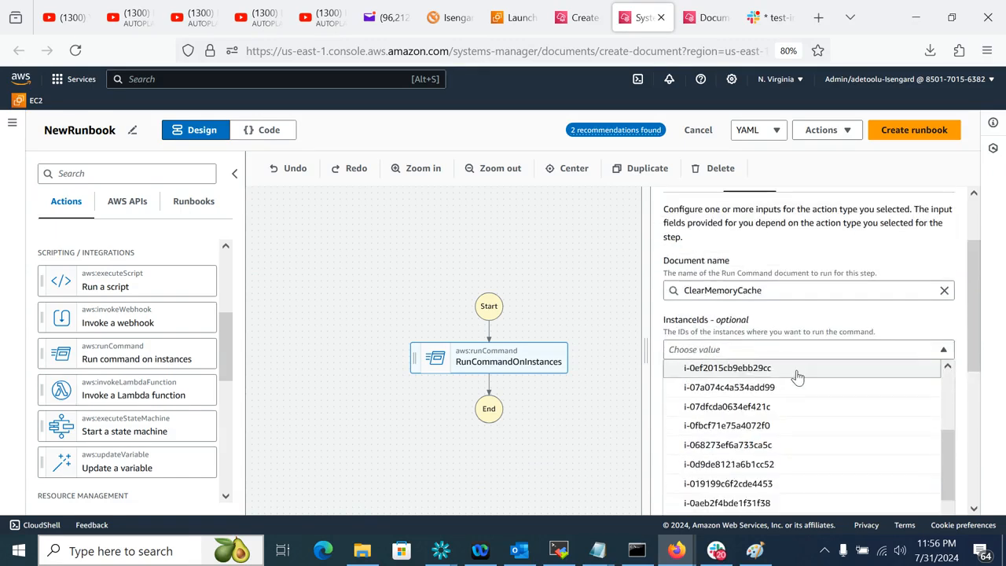
scroll(805, 387, "up", 2)
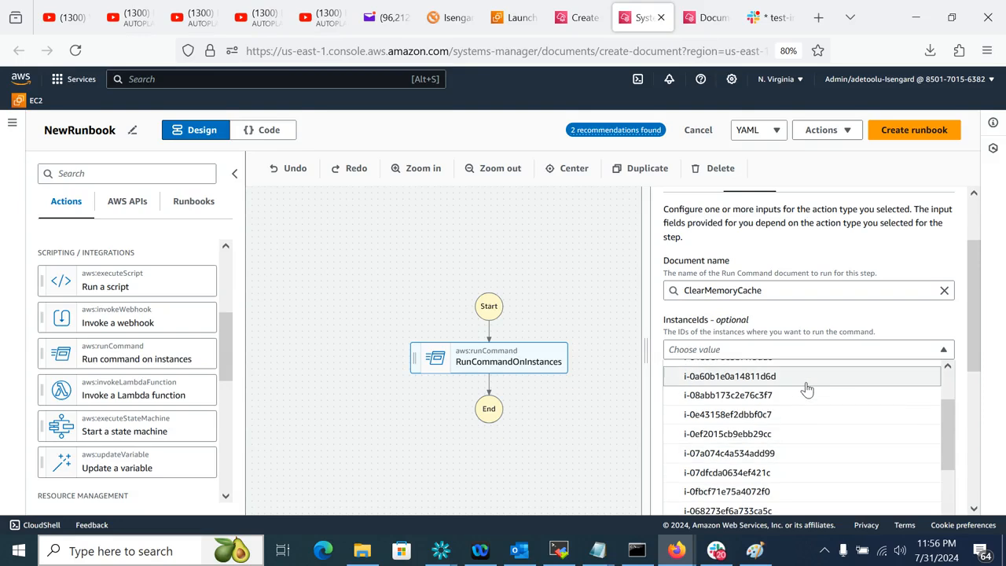
scroll(807, 387, "up", 2)
scroll(784, 417, "down", 4)
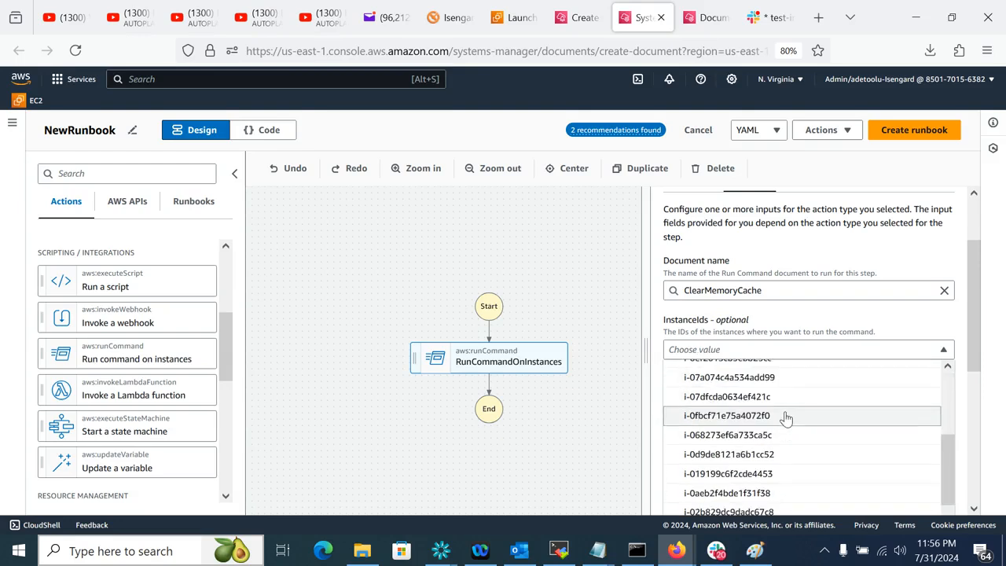
scroll(786, 425, "down", 3)
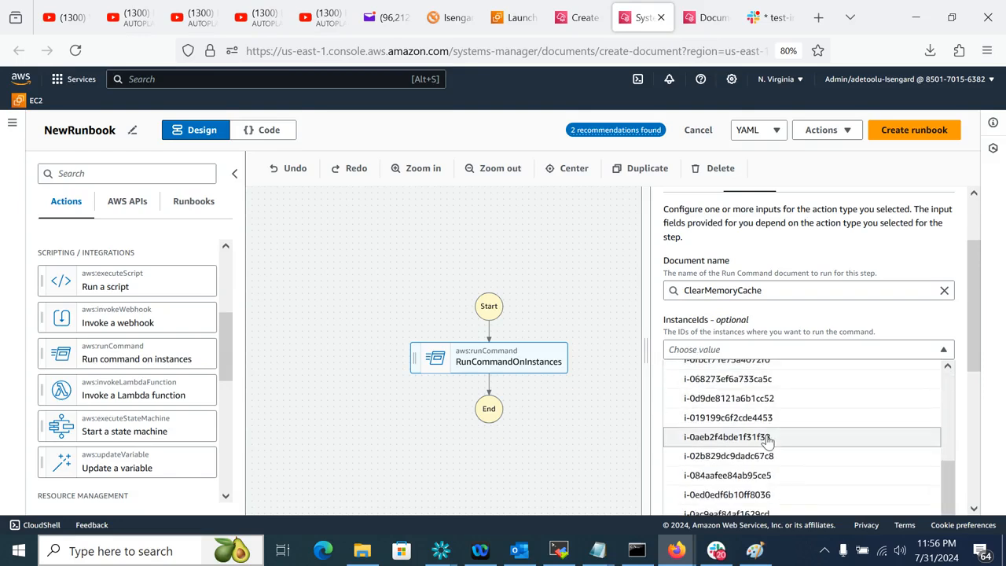
left_click(767, 438)
- Delete the inserted instance ID that triggered the array validation error
scroll(969, 381, "down", 1)
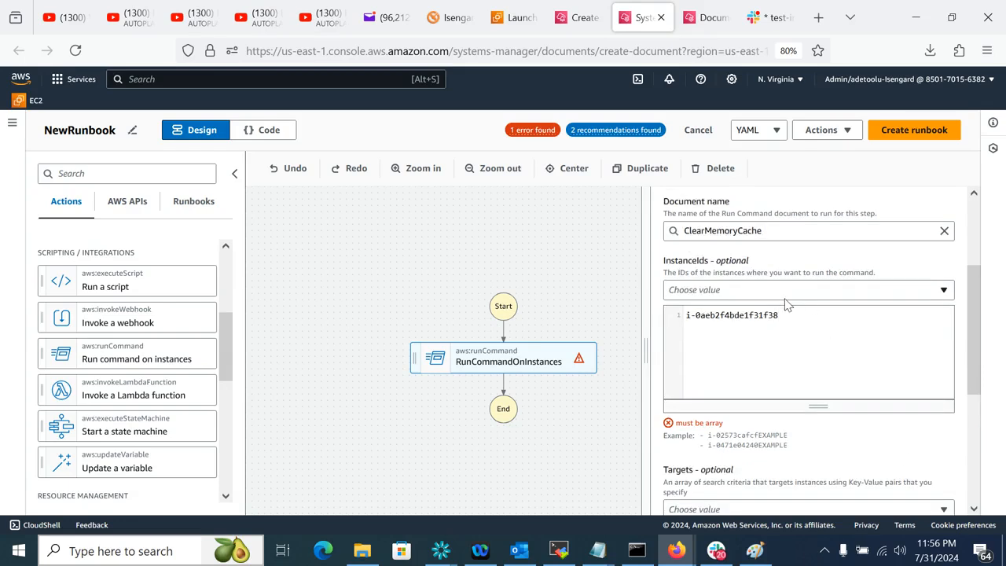
left_click_drag(782, 313, 635, 318)
key("BackSpace")
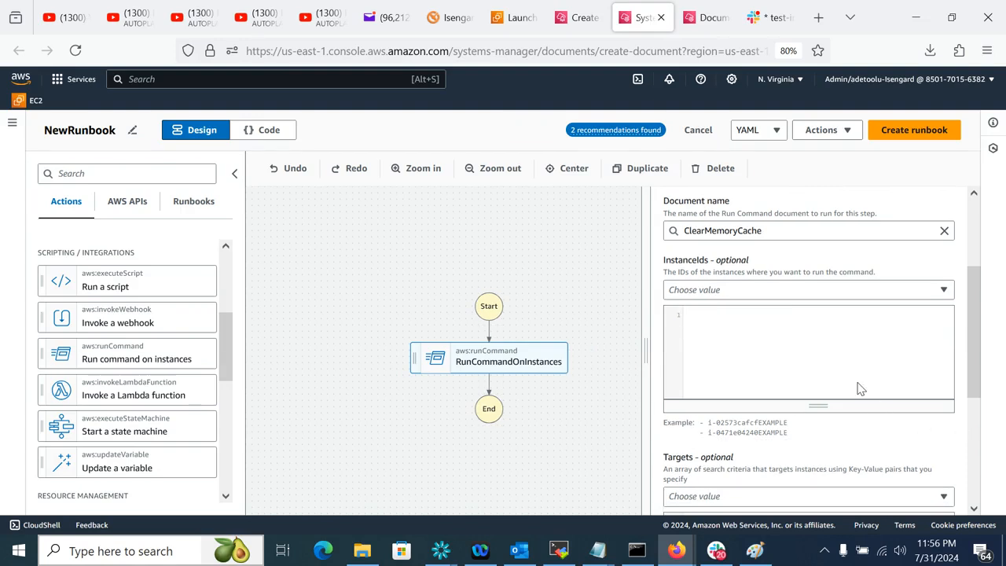
scroll(878, 427, "down", 1)
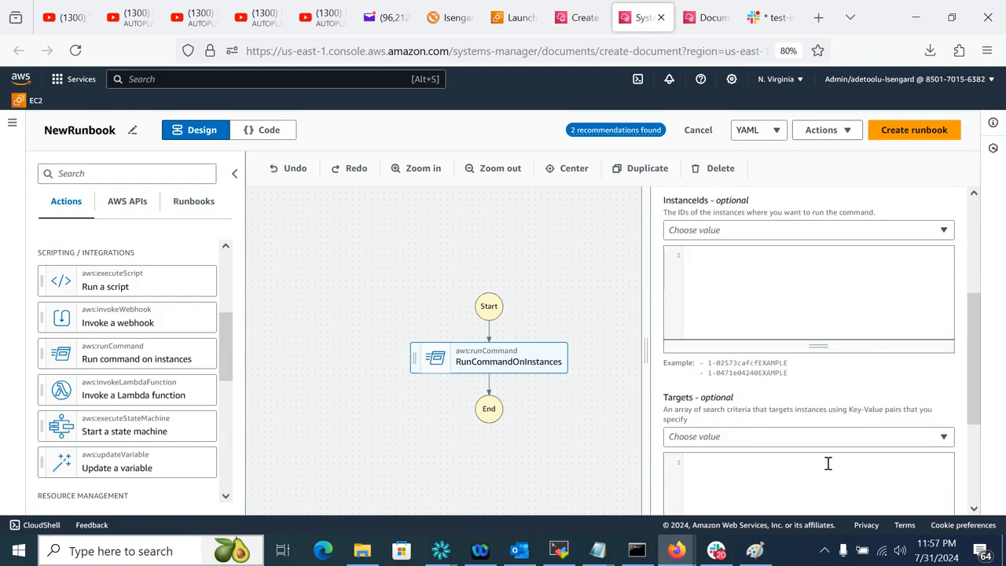
scroll(838, 412, "up", 3)
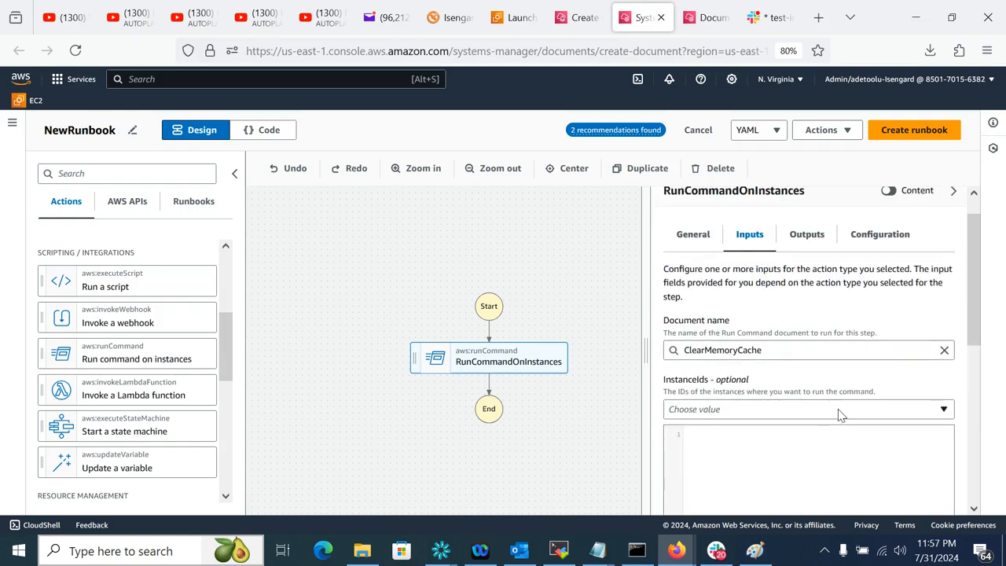
scroll(839, 414, "down", 1)
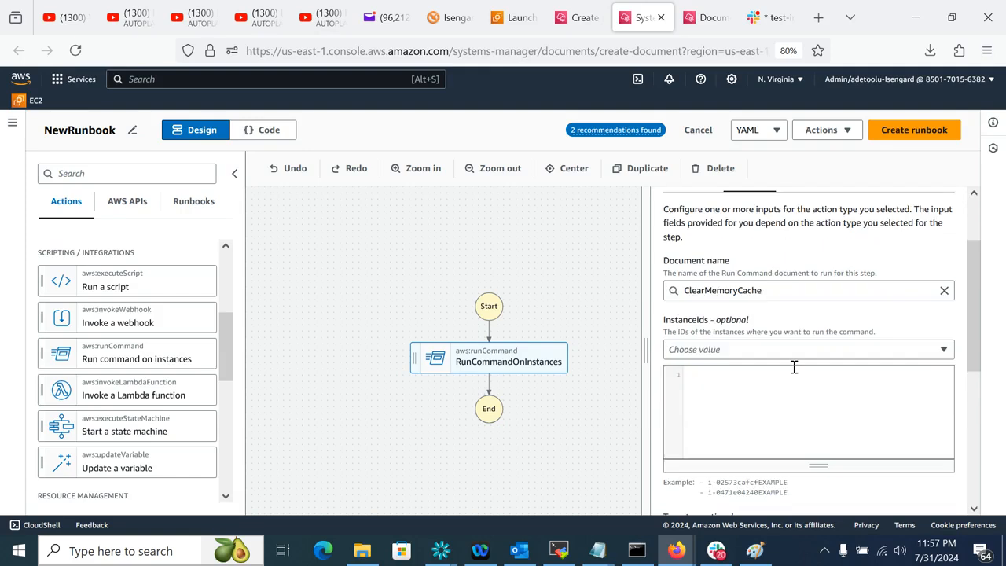
- Re-add i-0aeb2f4bde1f31f38 as a '- ' list item so the error clears
left_click(782, 352)
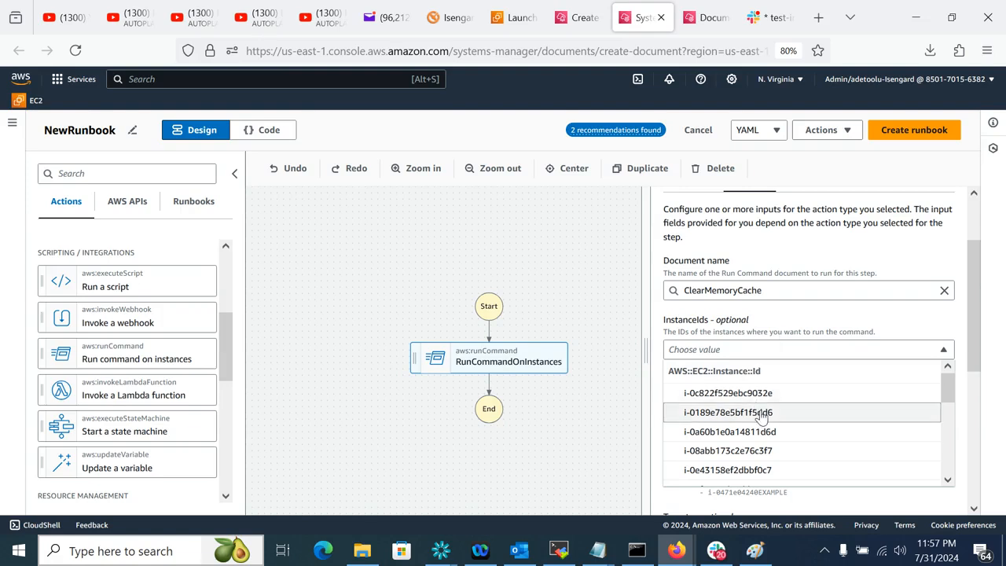
scroll(755, 421, "down", 5)
scroll(761, 427, "down", 3)
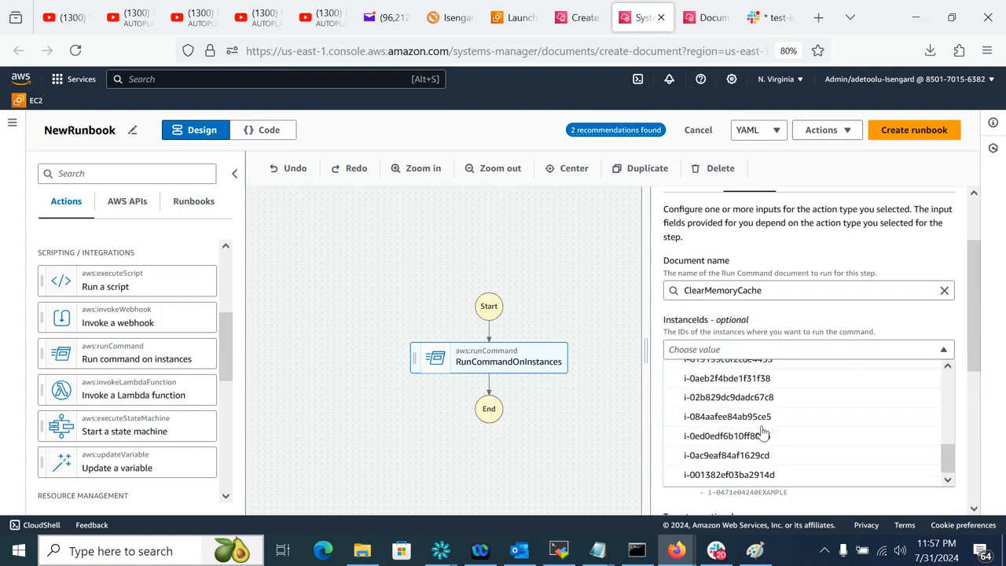
scroll(768, 444, "down", 3)
scroll(758, 393, "up", 6)
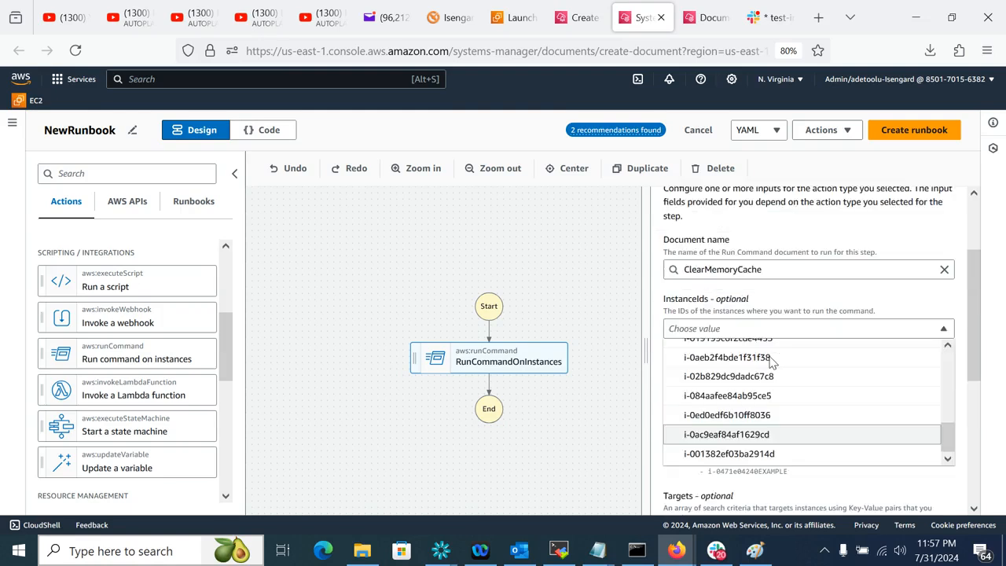
left_click(777, 443)
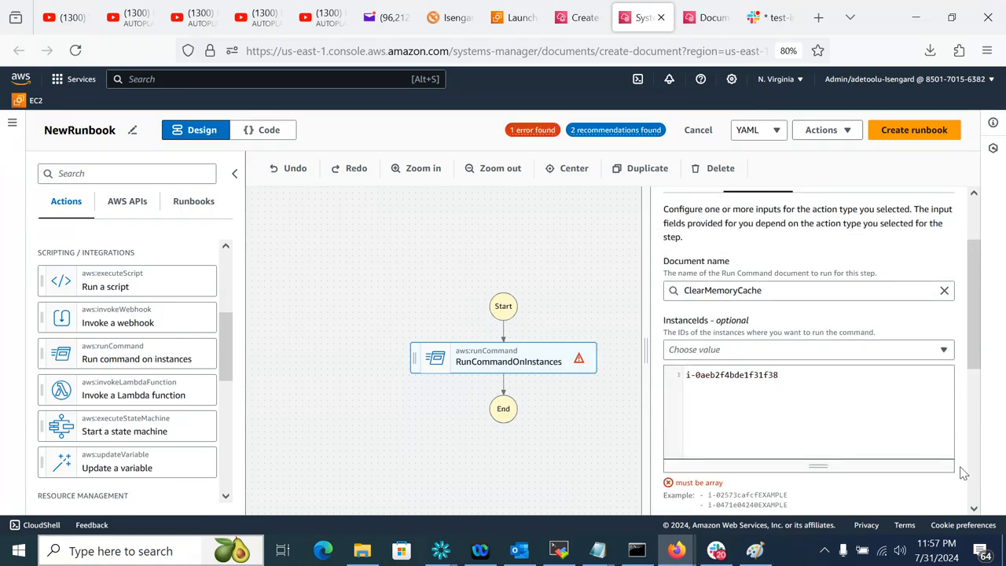
scroll(871, 460, "down", 2)
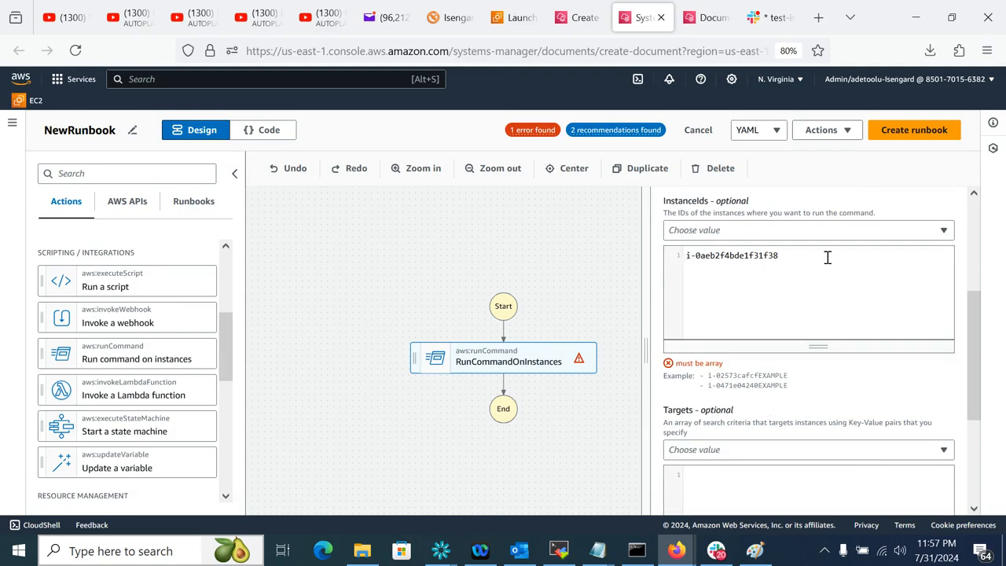
type("-")
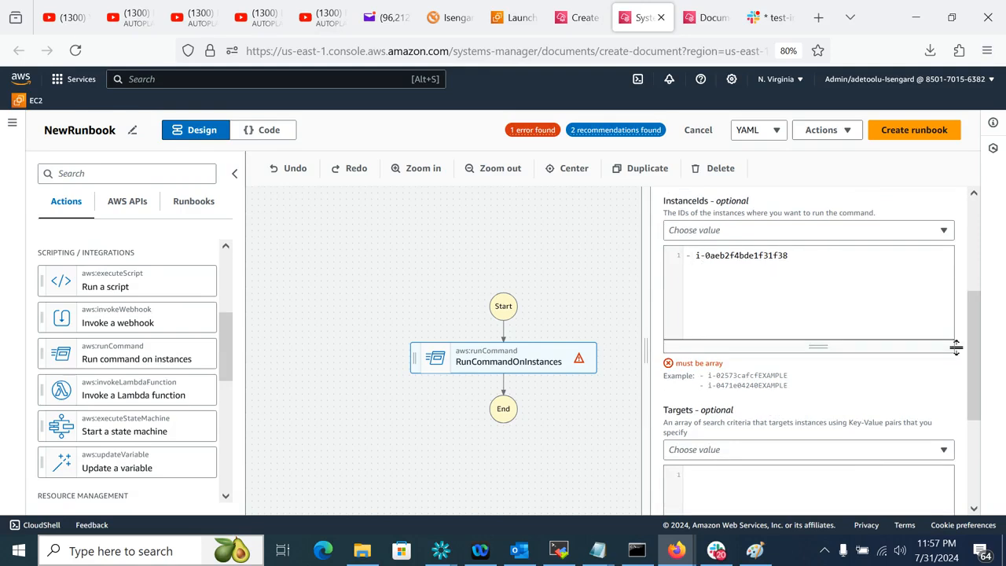
key("Return")
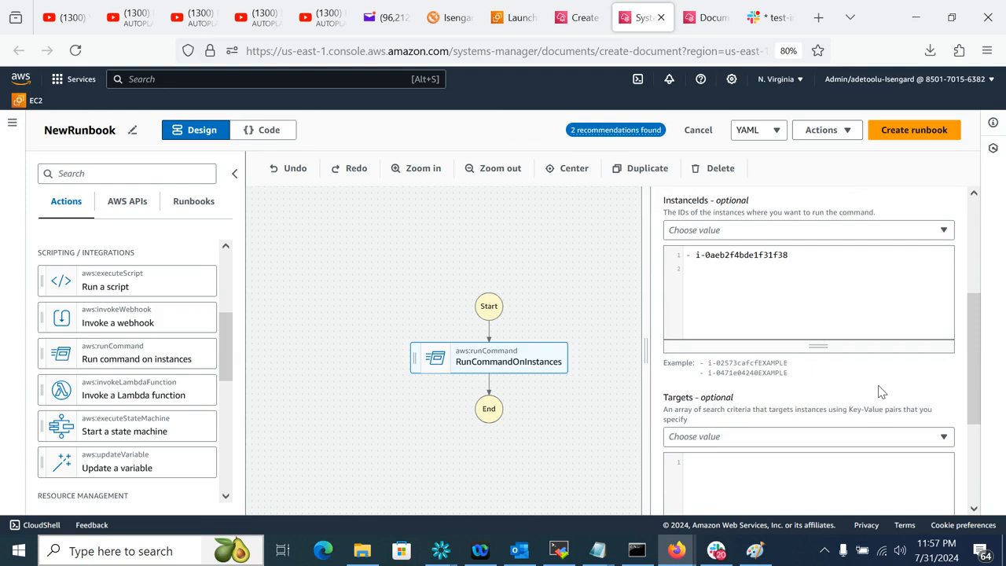
- Review the targeting choices without changes, then show the step's Outputs, which has none defined
scroll(806, 389, "down", 1)
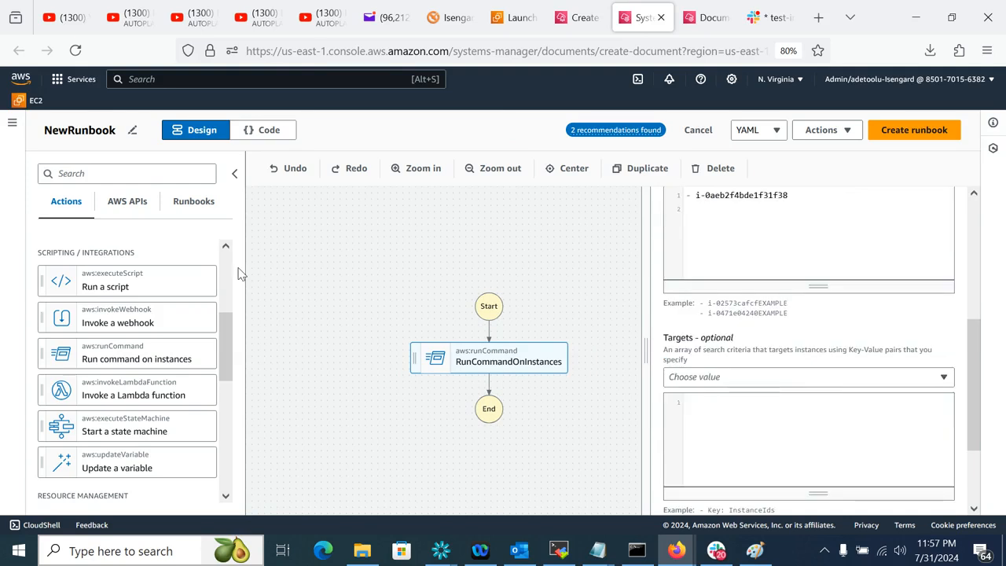
left_click(737, 379)
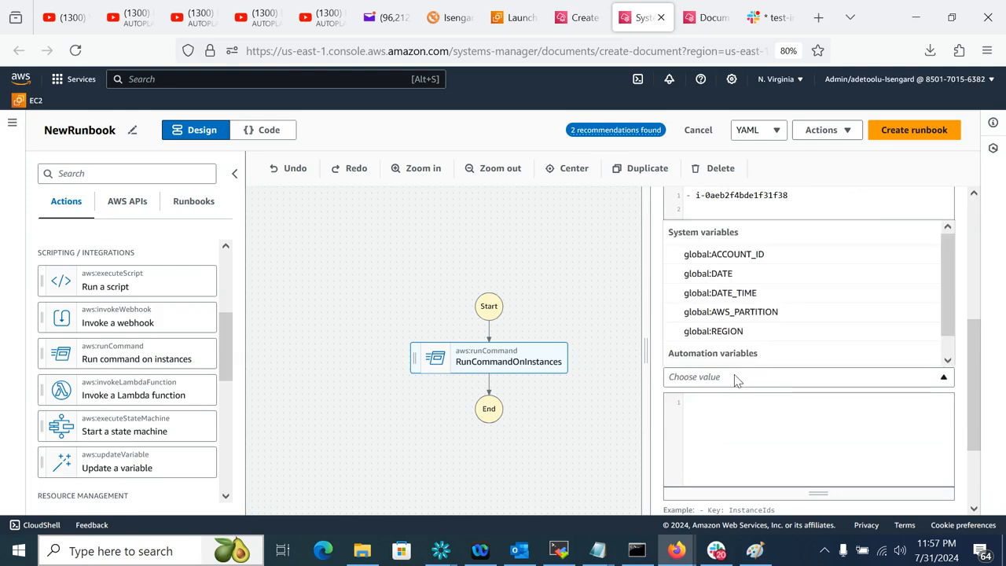
left_click(737, 380)
scroll(735, 389, "down", 2)
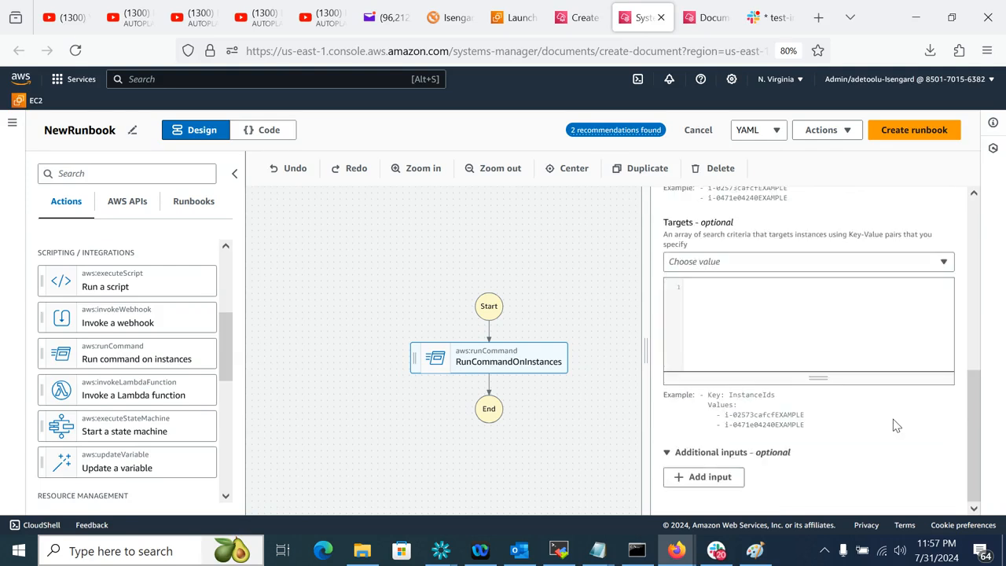
scroll(801, 275, "up", 3)
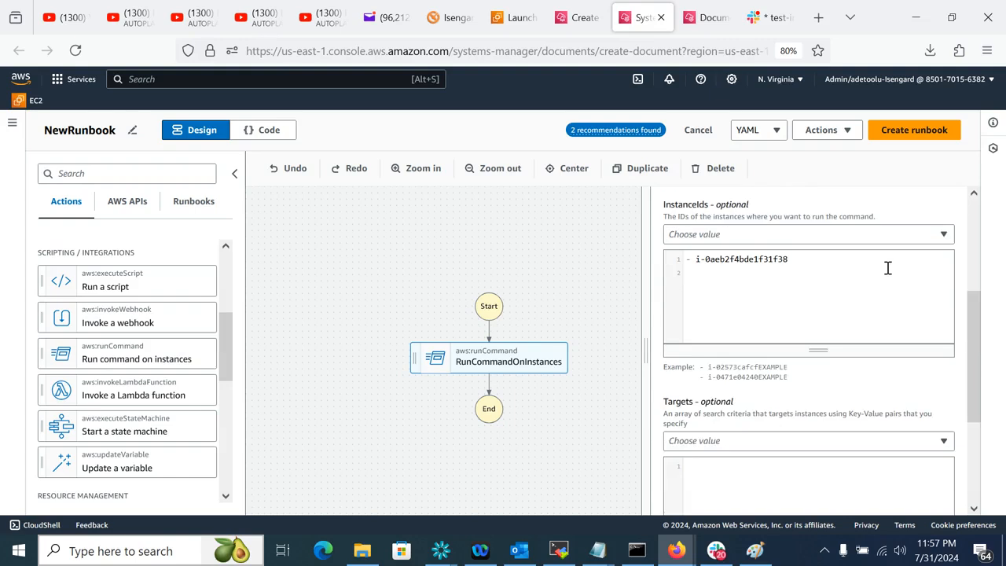
scroll(888, 268, "up", 4)
left_click(808, 271)
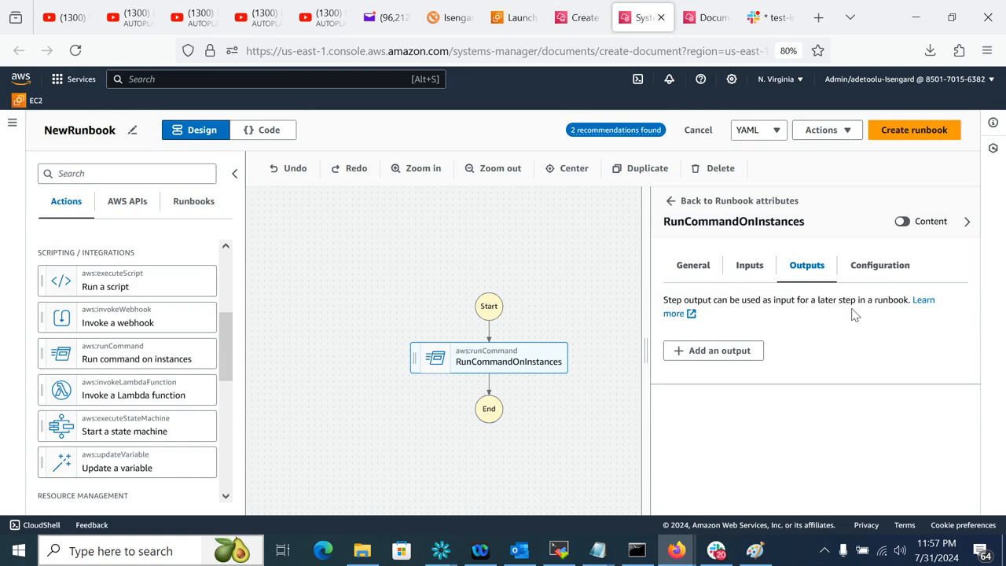
- Set the step's timeout to 600 seconds, keeping it marked as critical
left_click(852, 274)
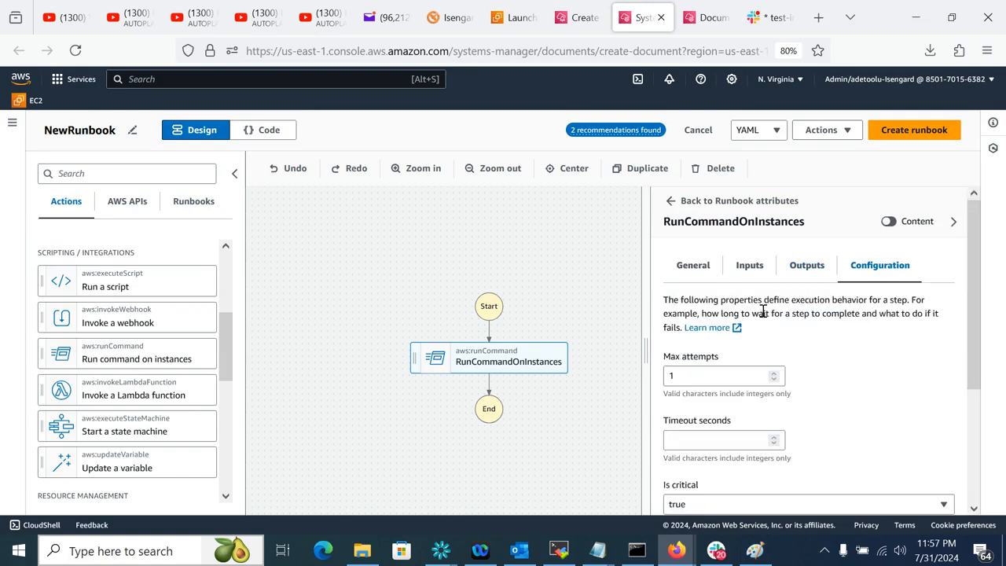
scroll(762, 315, "down", 3)
scroll(763, 317, "up", 2)
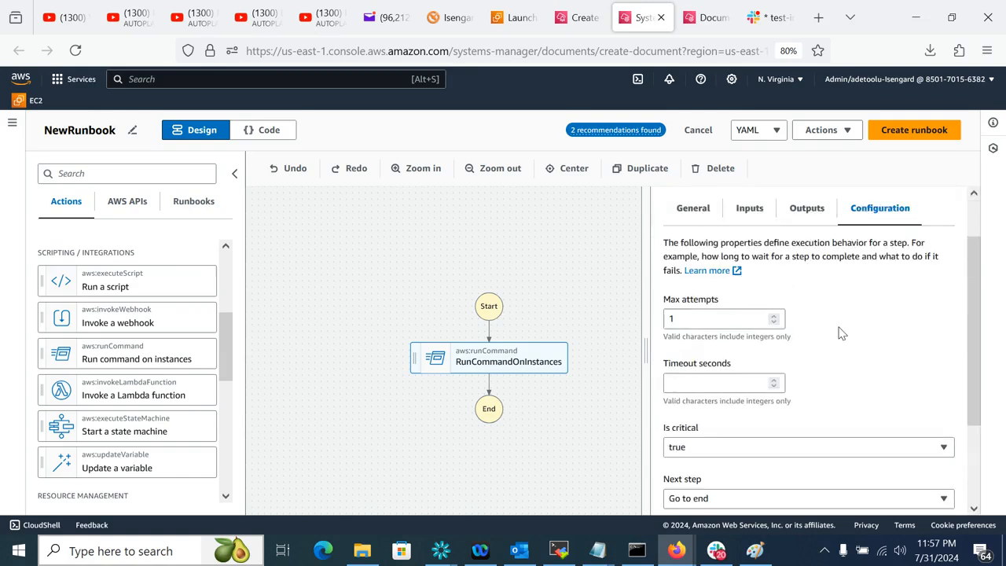
scroll(842, 333, "down", 1)
scroll(839, 336, "down", 1)
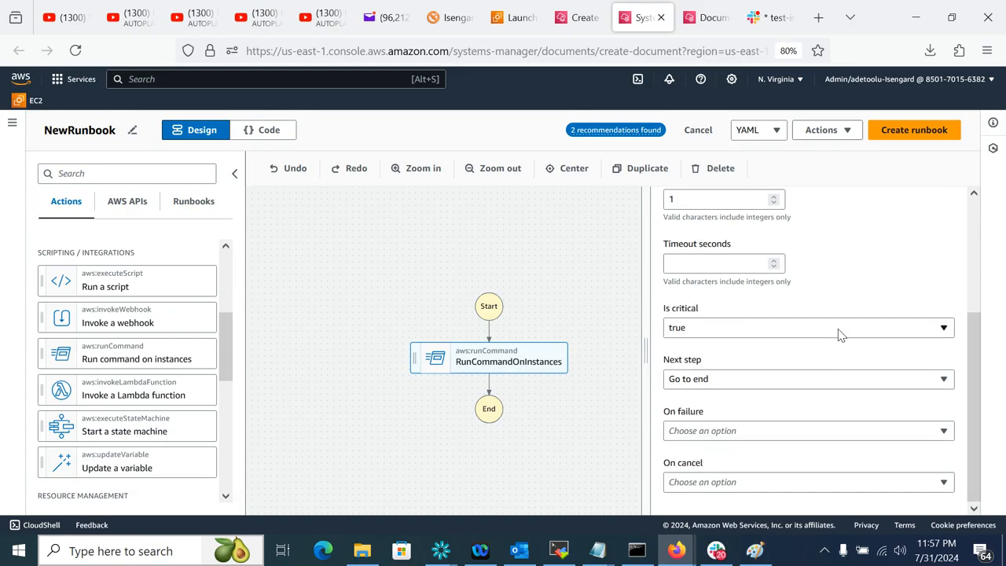
left_click(679, 267)
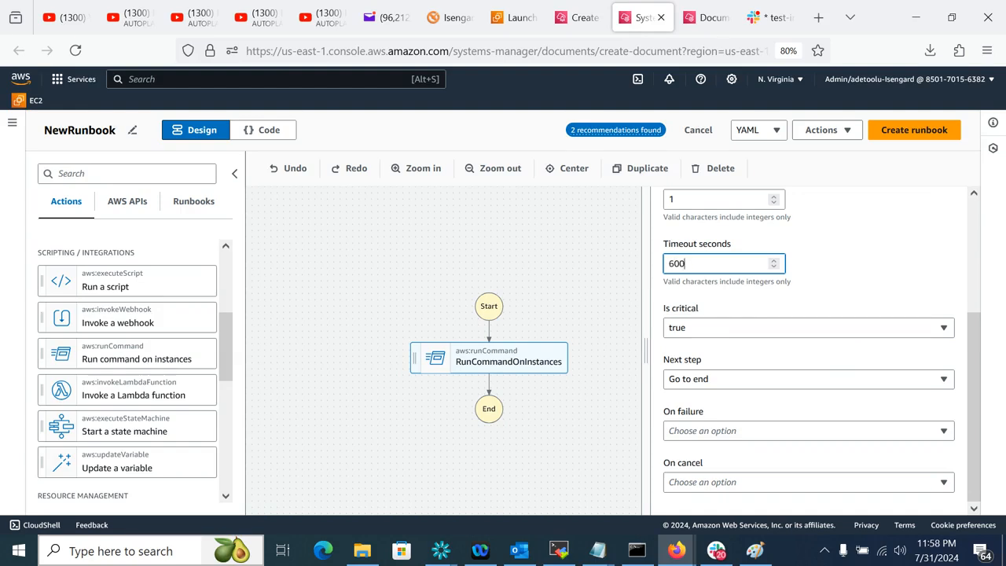
left_click(858, 260)
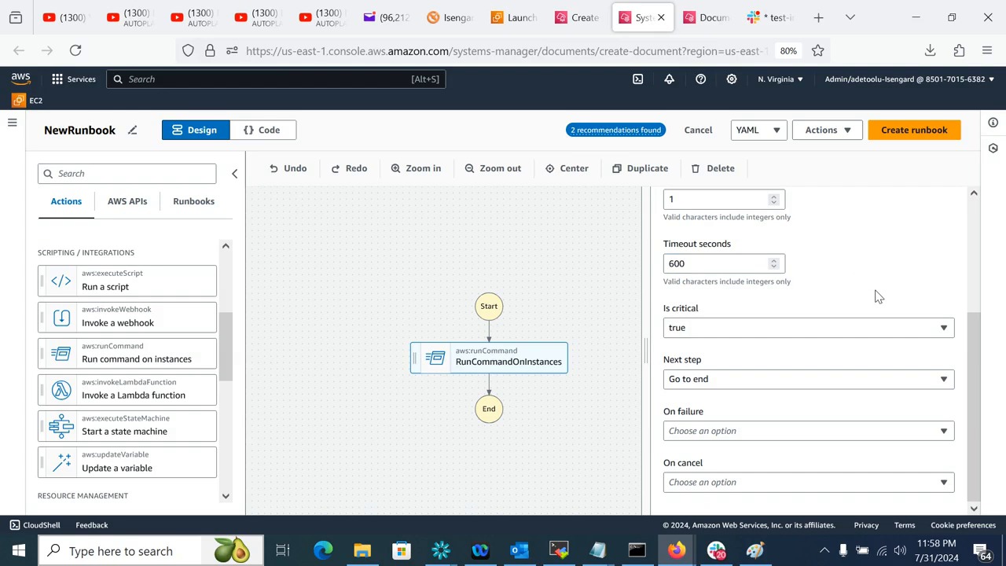
left_click(718, 328)
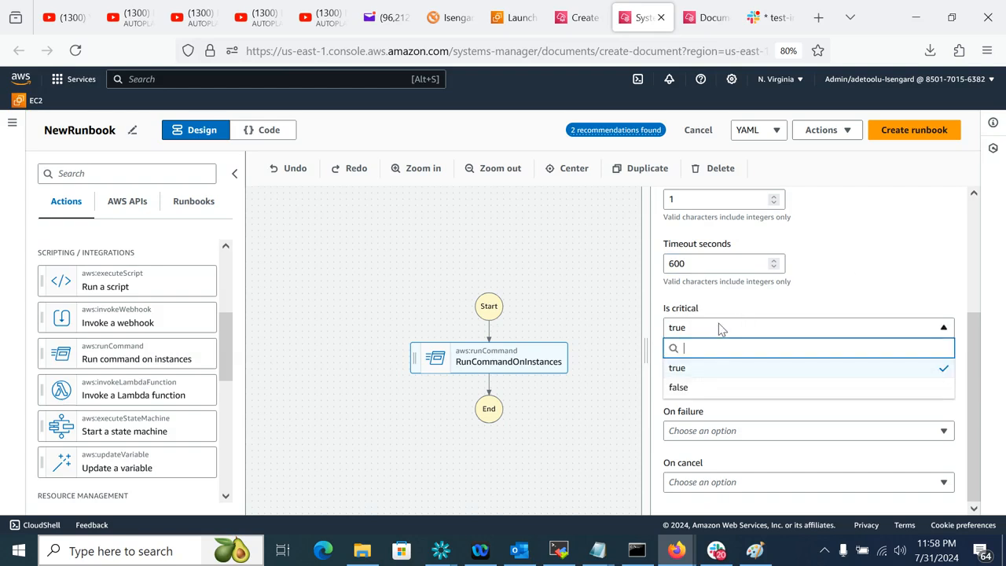
left_click(721, 330)
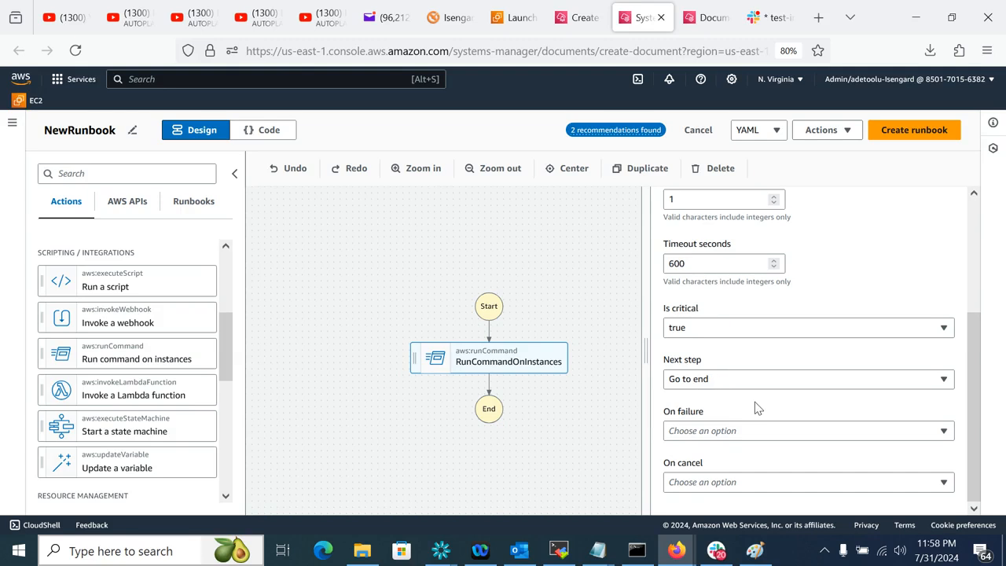
- Set both On failure and On cancel to Abort
left_click(738, 432)
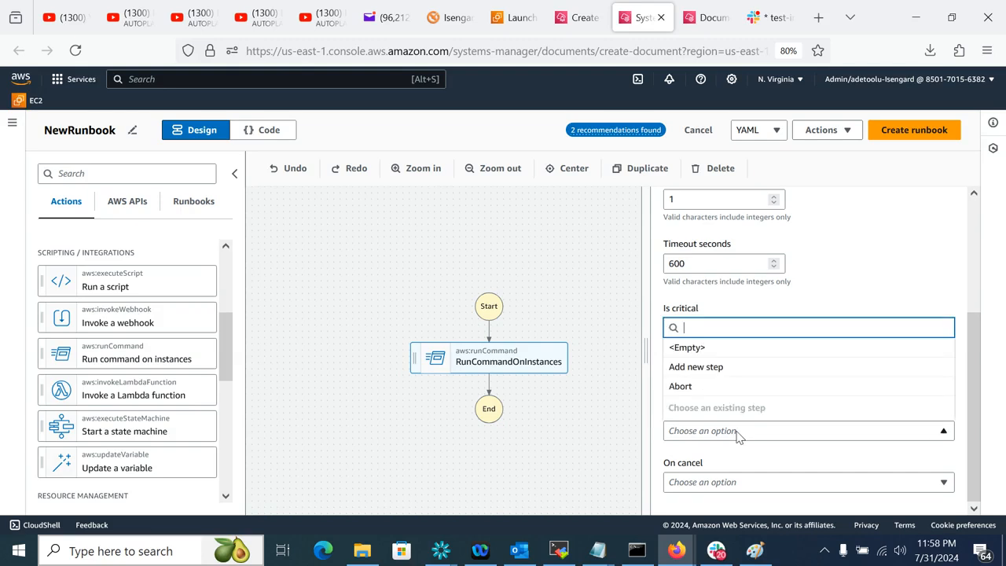
left_click(729, 386)
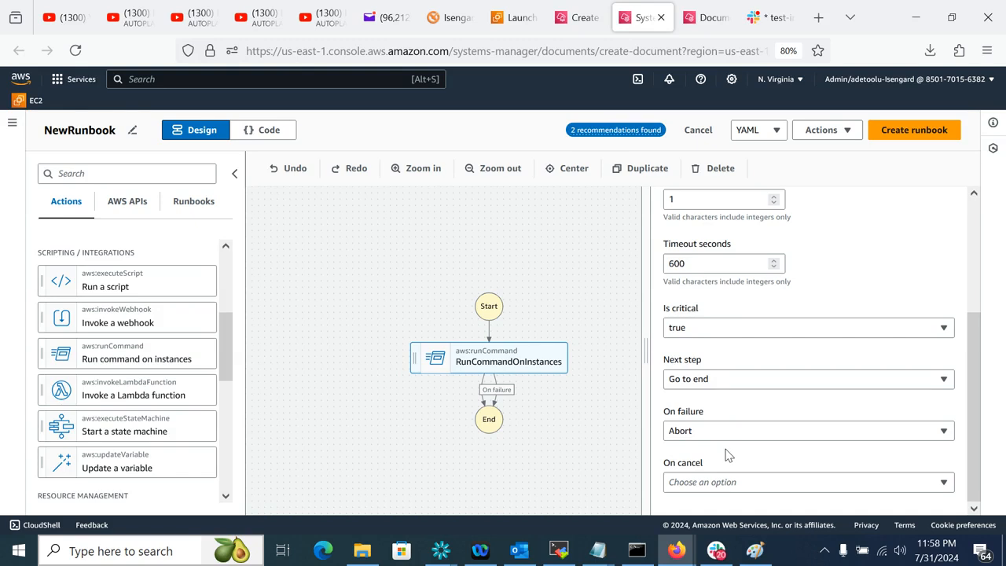
left_click(718, 481)
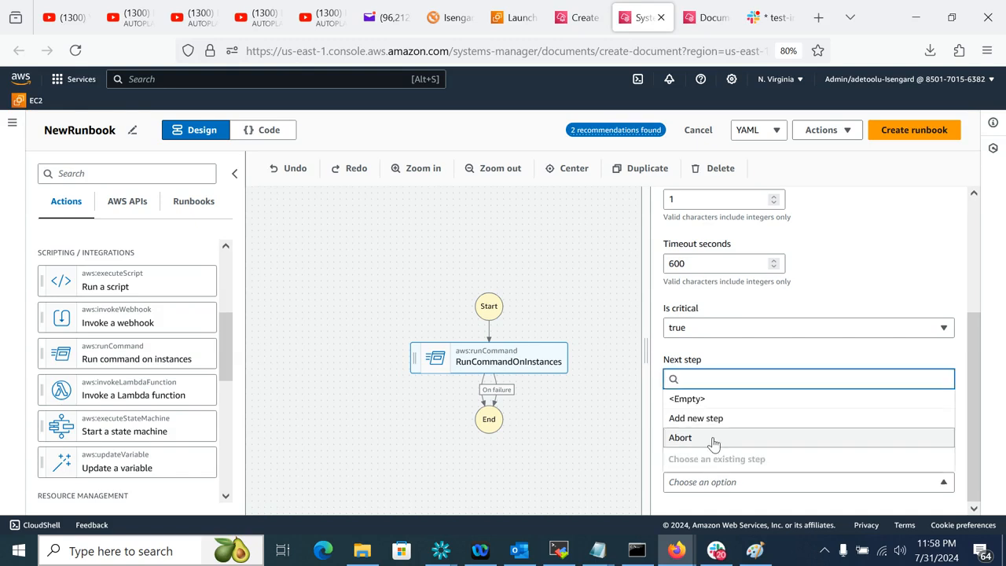
left_click(714, 440)
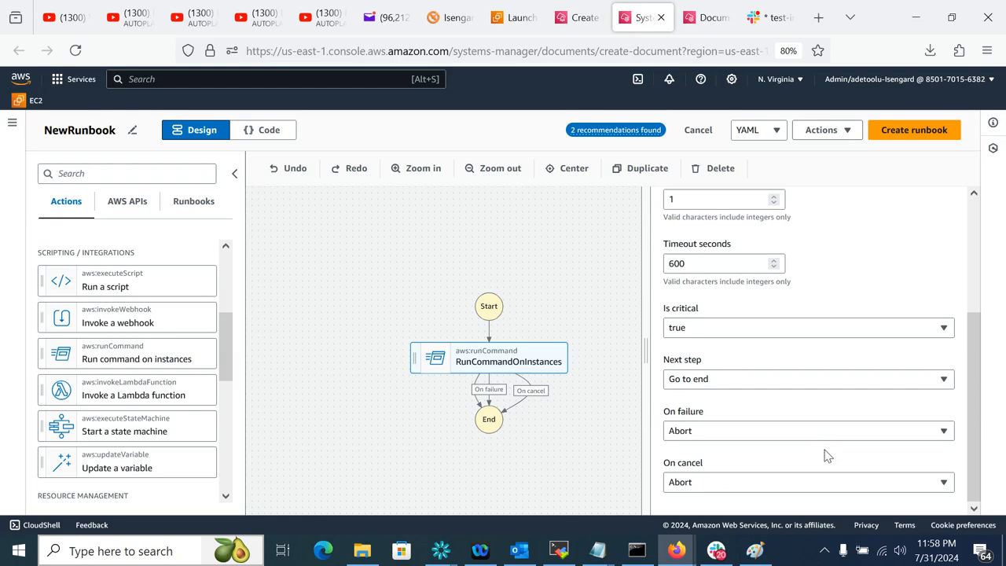
scroll(844, 254, "up", 3)
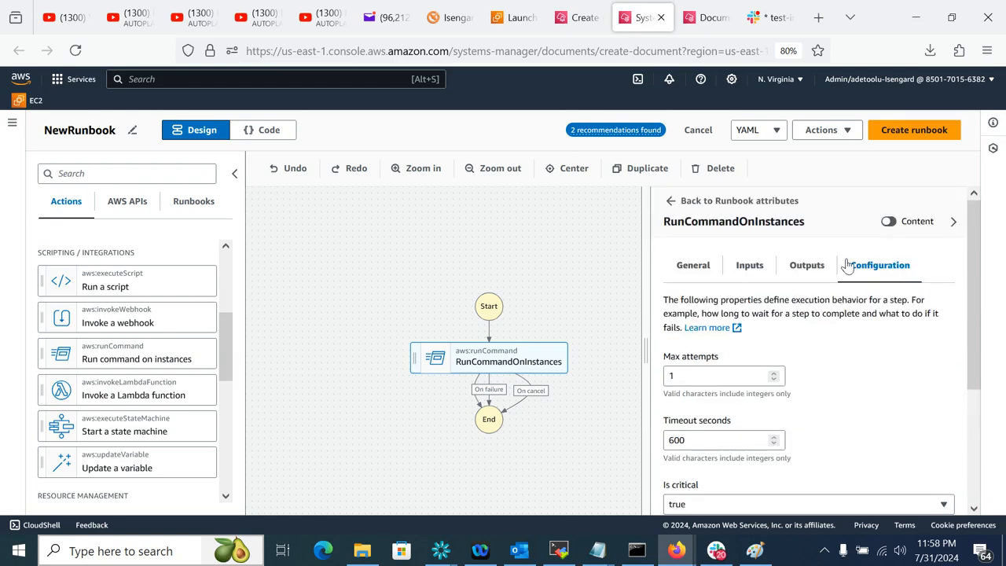
scroll(843, 275, "down", 3)
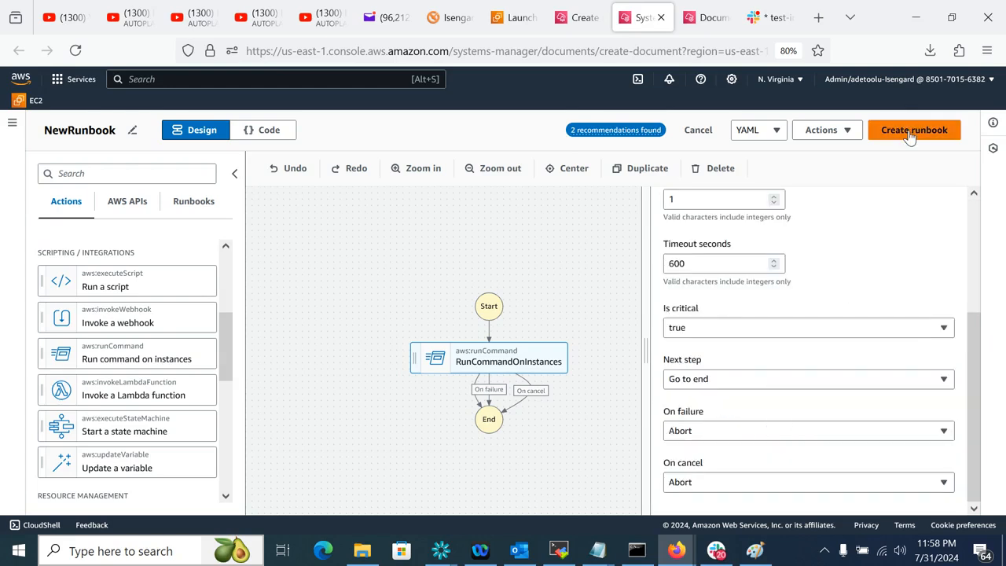
scroll(802, 284, "up", 3)
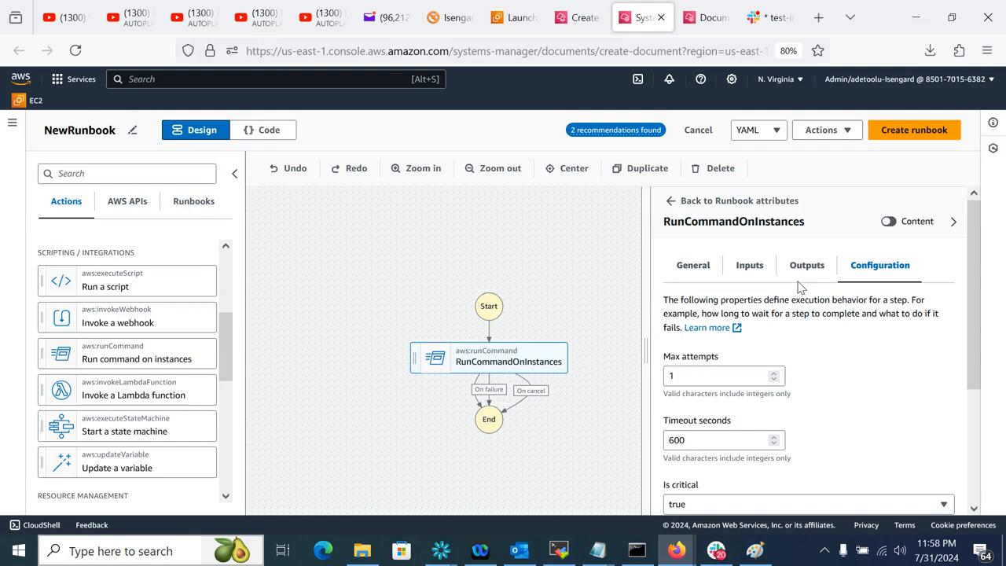
left_click(896, 134)
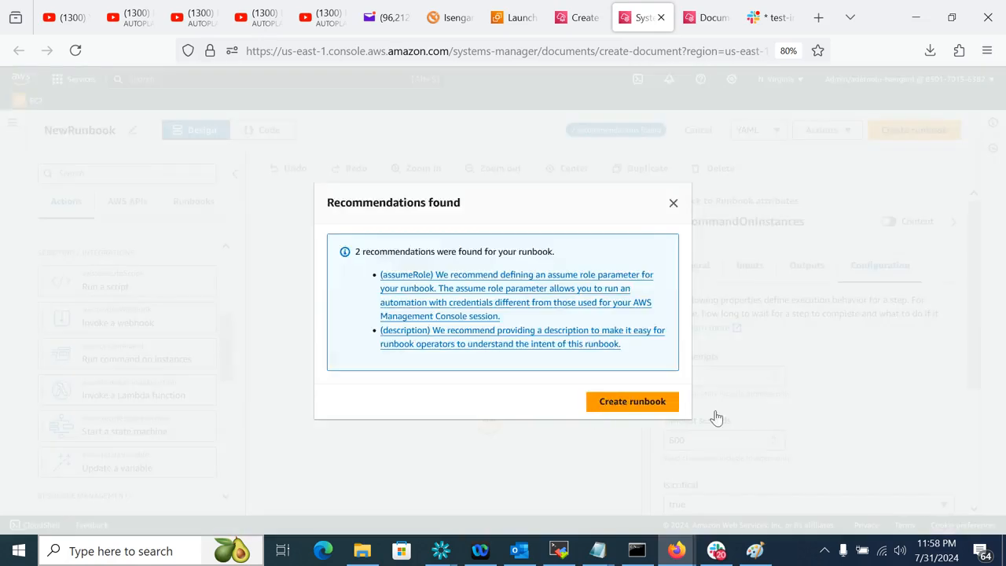
left_click(618, 402)
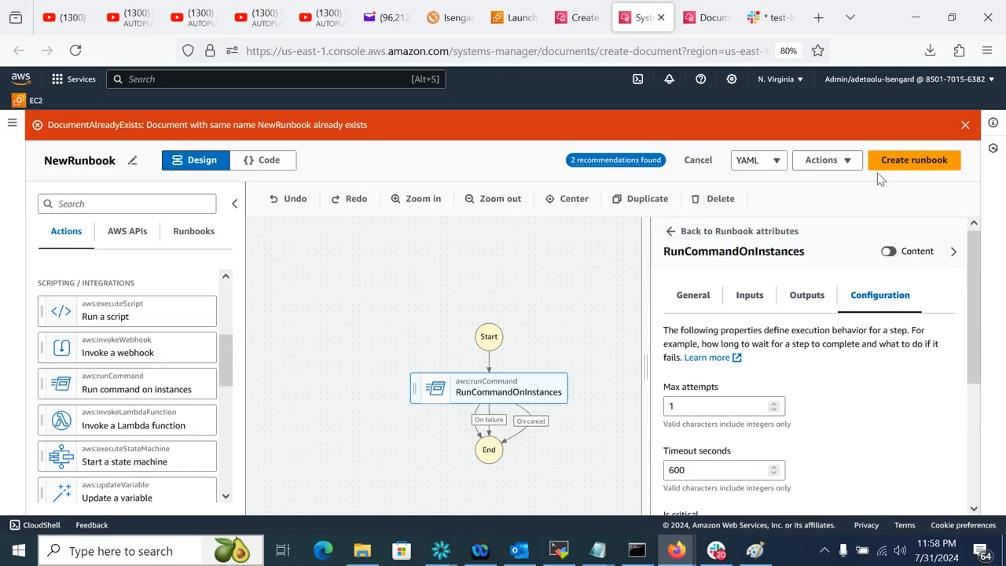
scroll(150, 307, "up", 3)
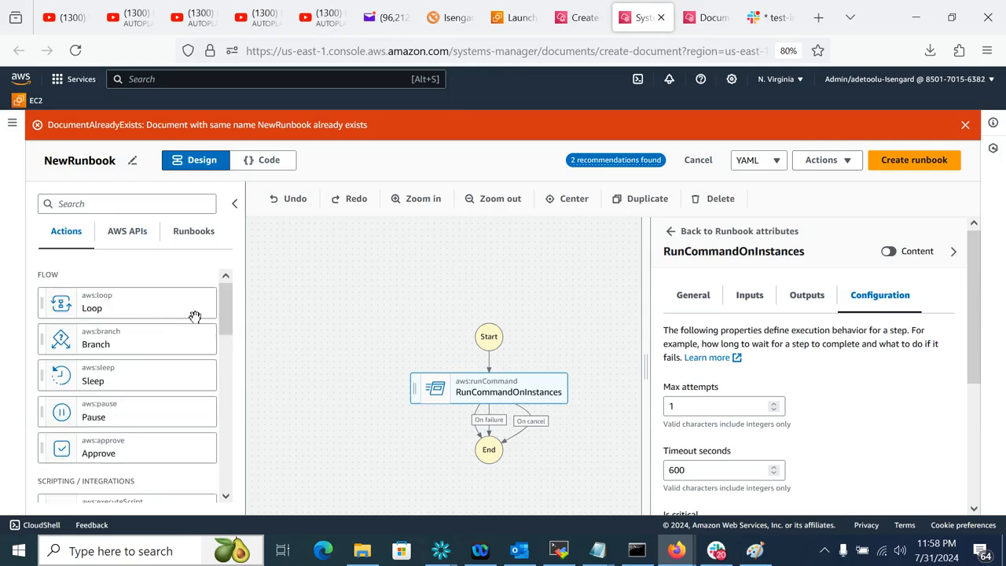
left_click(691, 298)
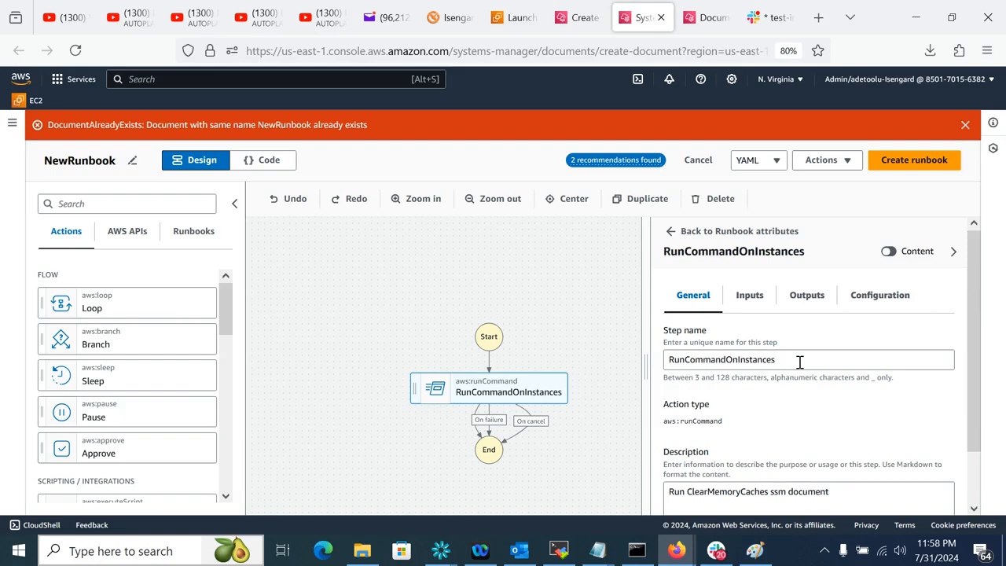
scroll(800, 361, "down", 2)
scroll(799, 364, "up", 2)
scroll(723, 326, "down", 2)
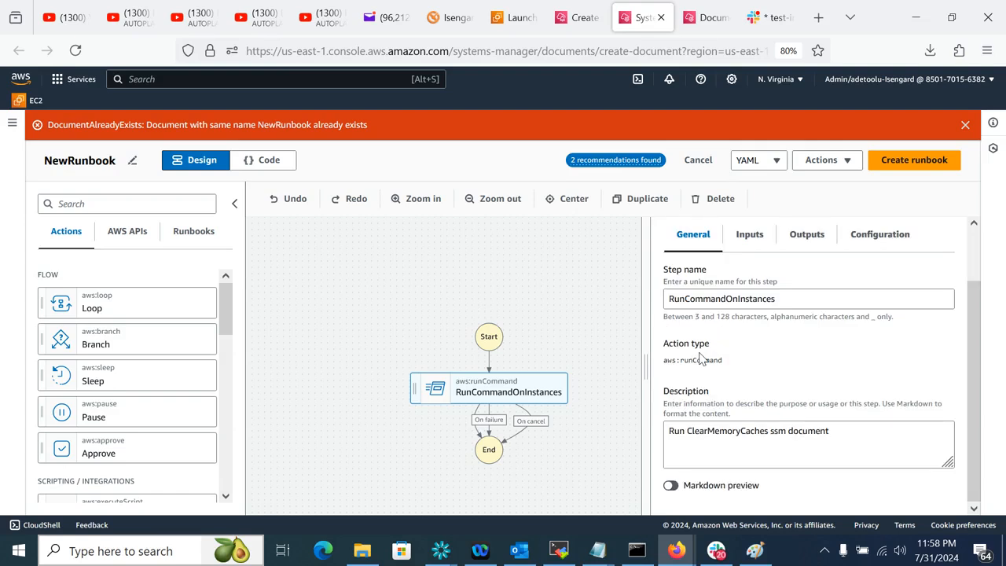
scroll(401, 431, "down", 2)
scroll(177, 406, "down", 8)
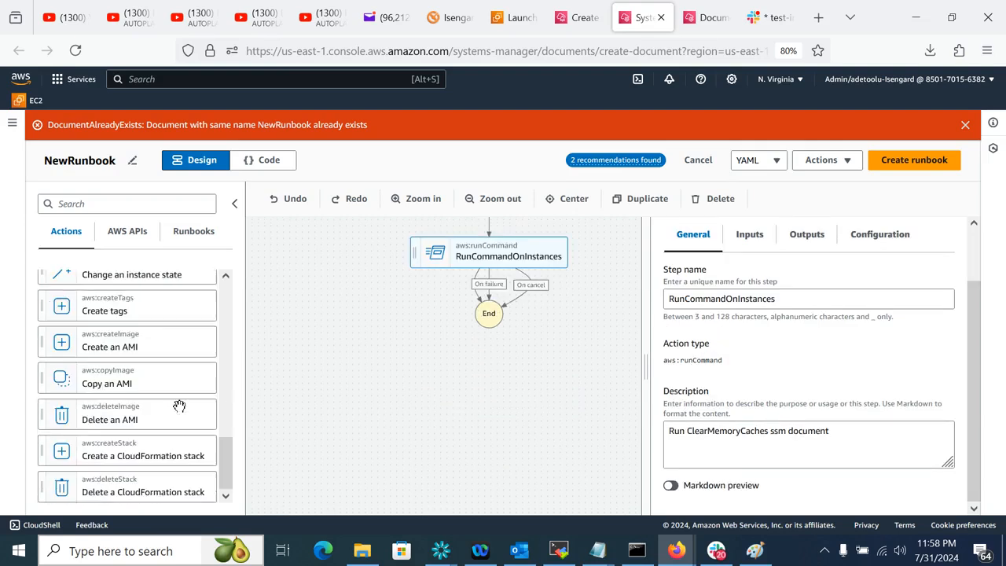
scroll(178, 406, "up", 5)
scroll(786, 385, "up", 2)
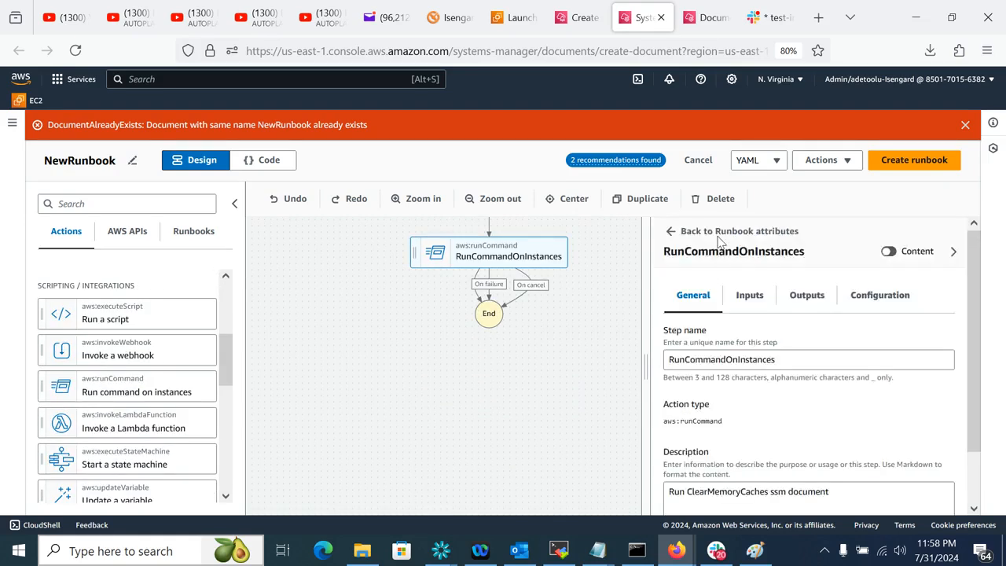
- Browse the runbook library filtered to the AWS Documentation category
left_click(179, 239)
left_click(76, 232)
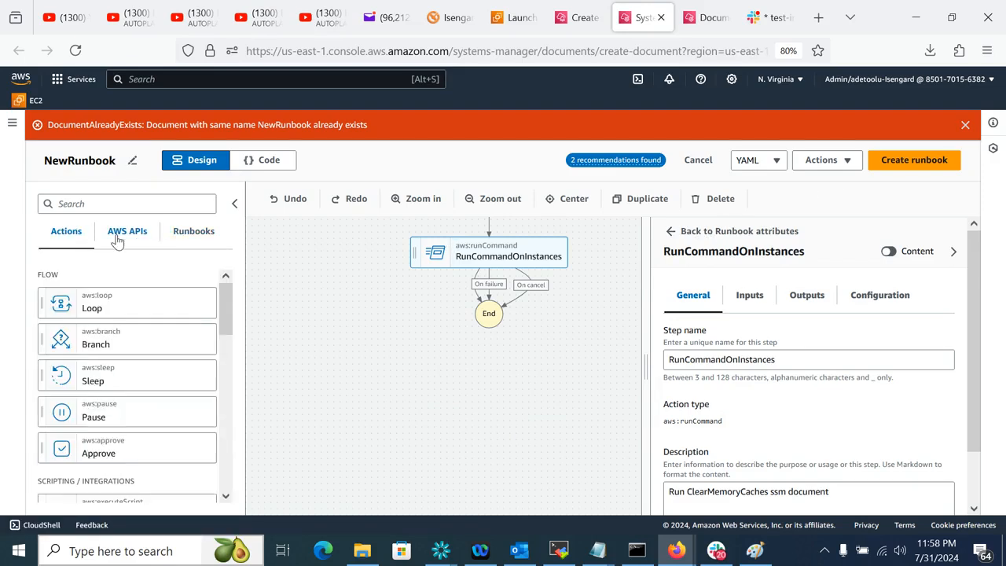
left_click(179, 250)
left_click(168, 283)
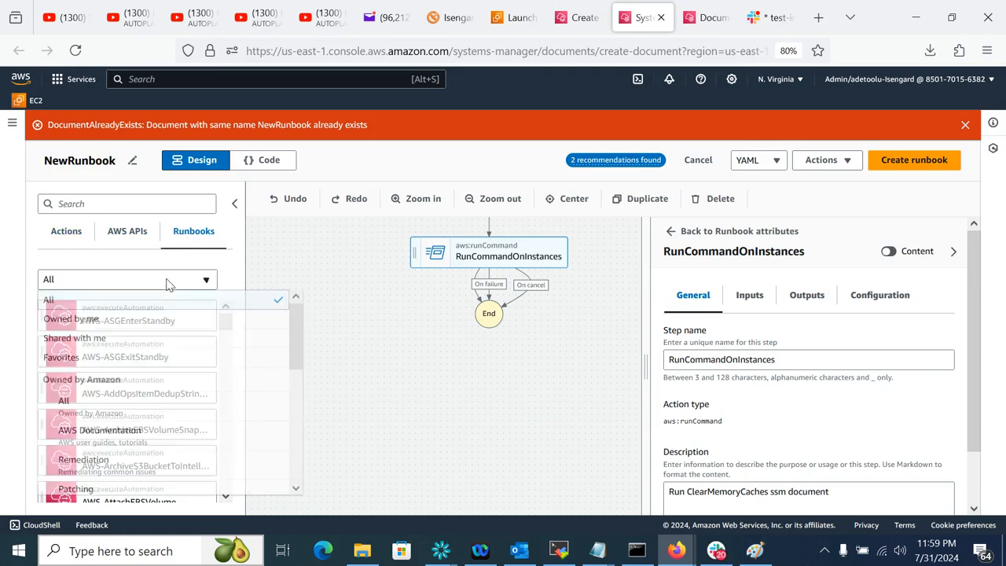
scroll(148, 433, "down", 5)
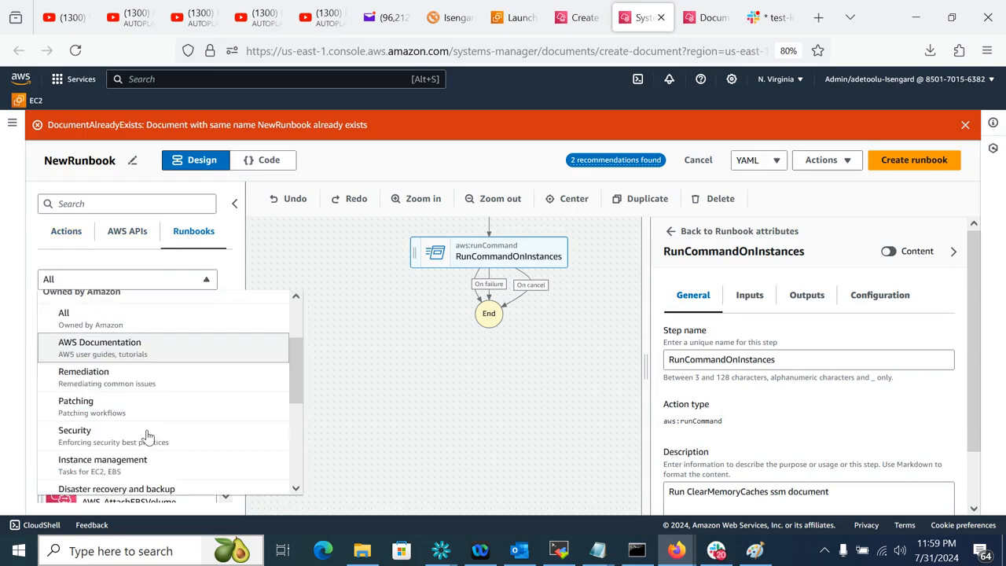
scroll(146, 427, "up", 4)
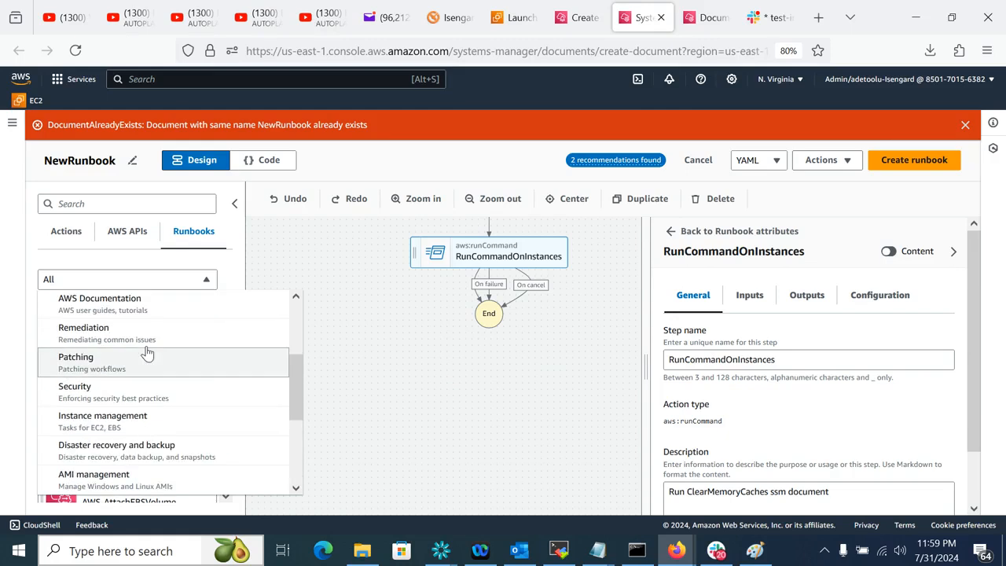
left_click(137, 300)
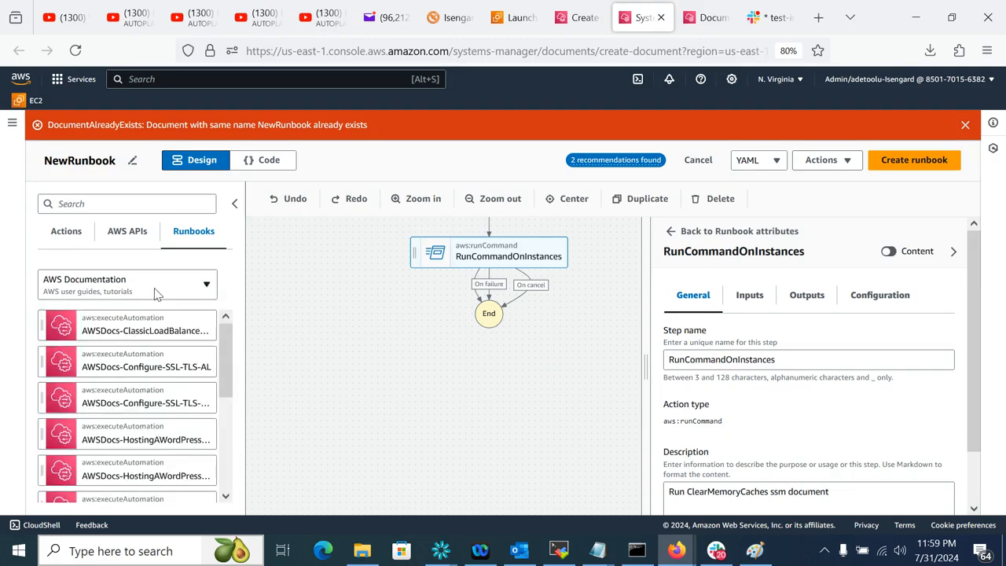
scroll(191, 423, "down", 5)
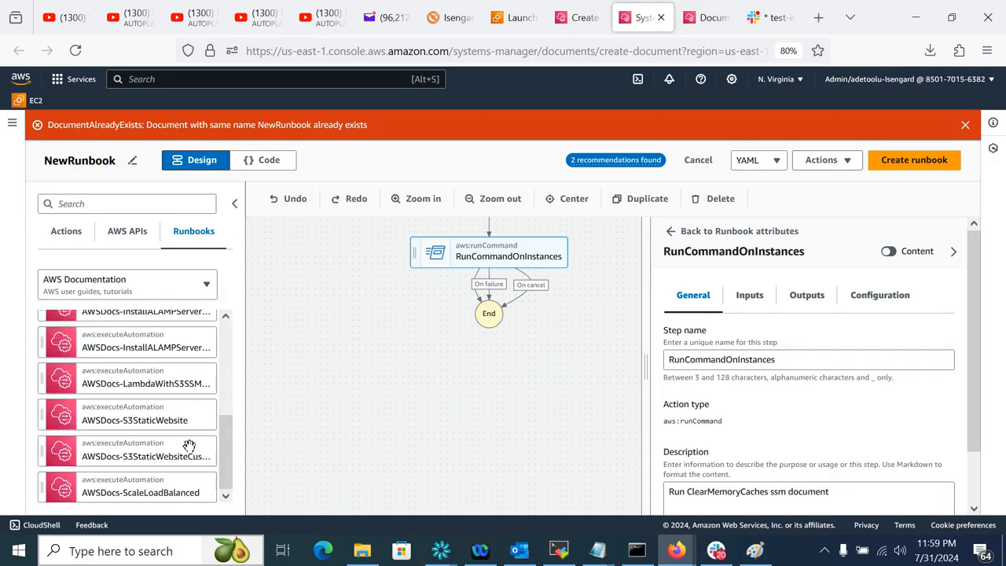
scroll(189, 440, "up", 5)
- Back in the actions list, submit NewRunbook for creation despite the recommendations
left_click(76, 234)
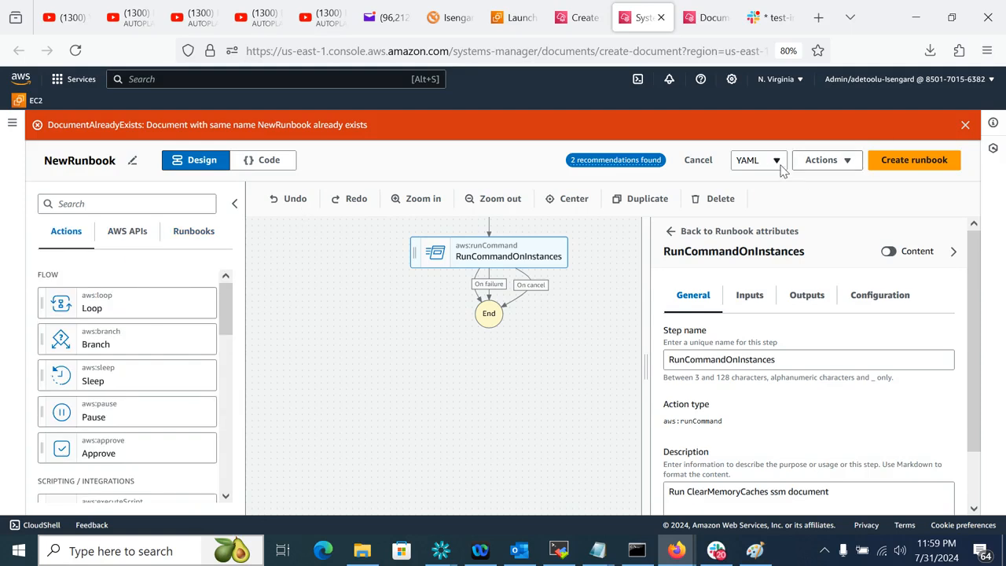
left_click(905, 167)
left_click(629, 403)
- Dismiss the duplicate-name error and set Admin as the runbook's assume role
left_click(965, 125)
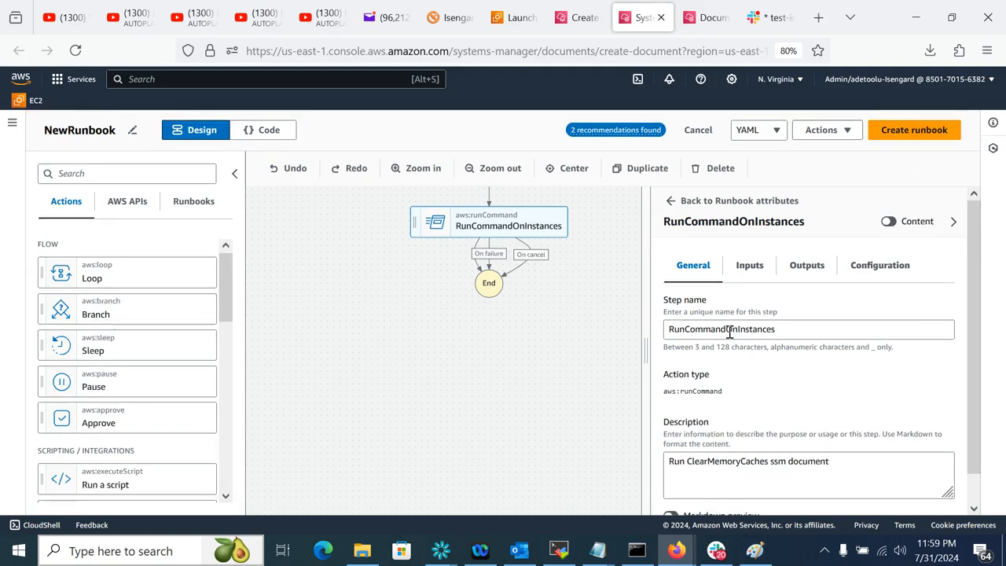
scroll(773, 319, "down", 1)
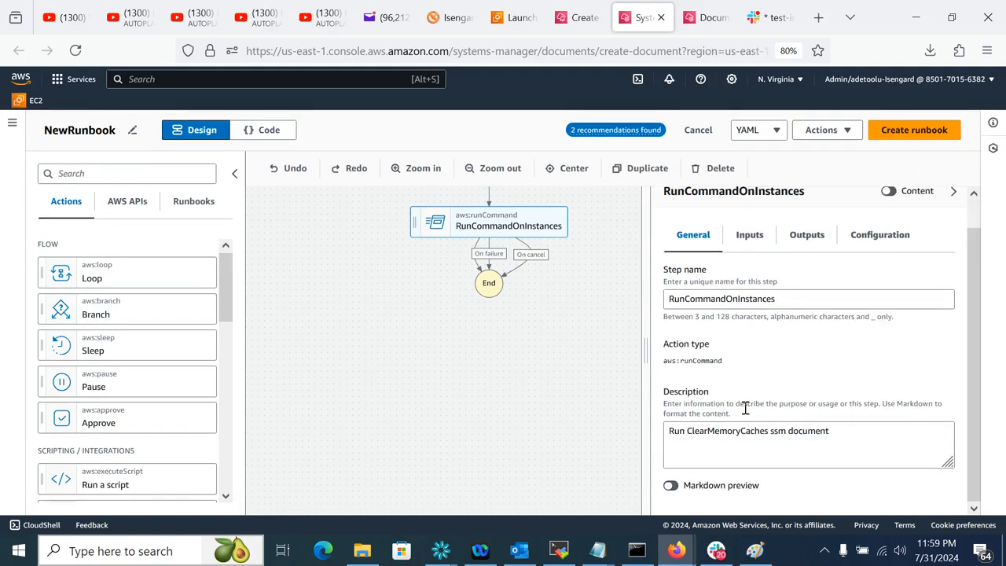
scroll(746, 407, "up", 1)
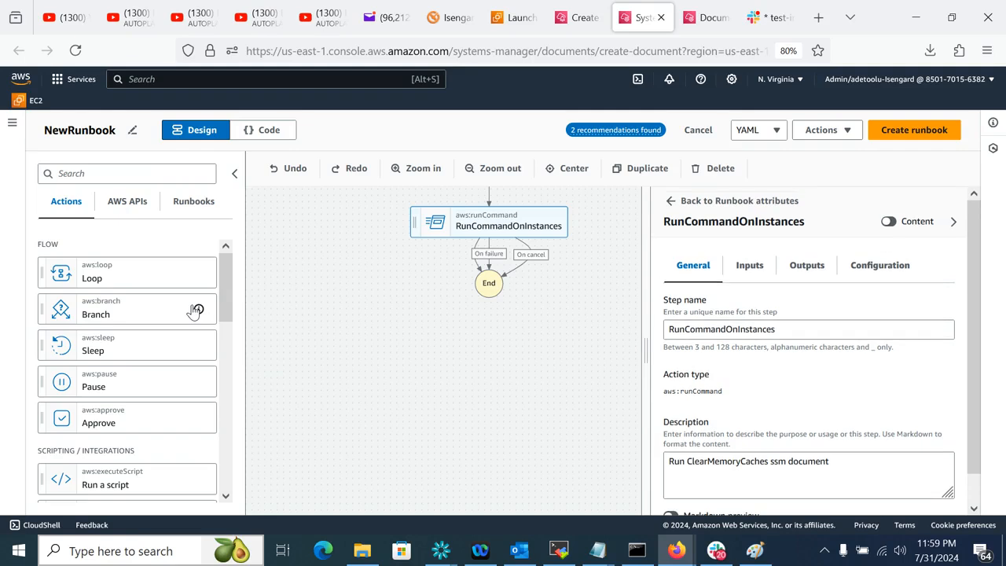
scroll(194, 310, "down", 10)
scroll(193, 310, "up", 15)
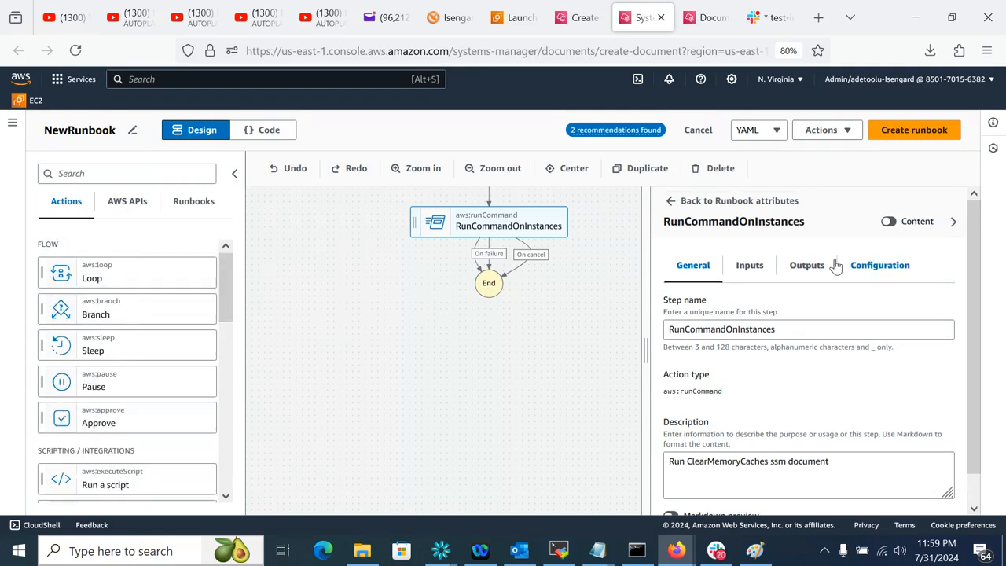
left_click(694, 202)
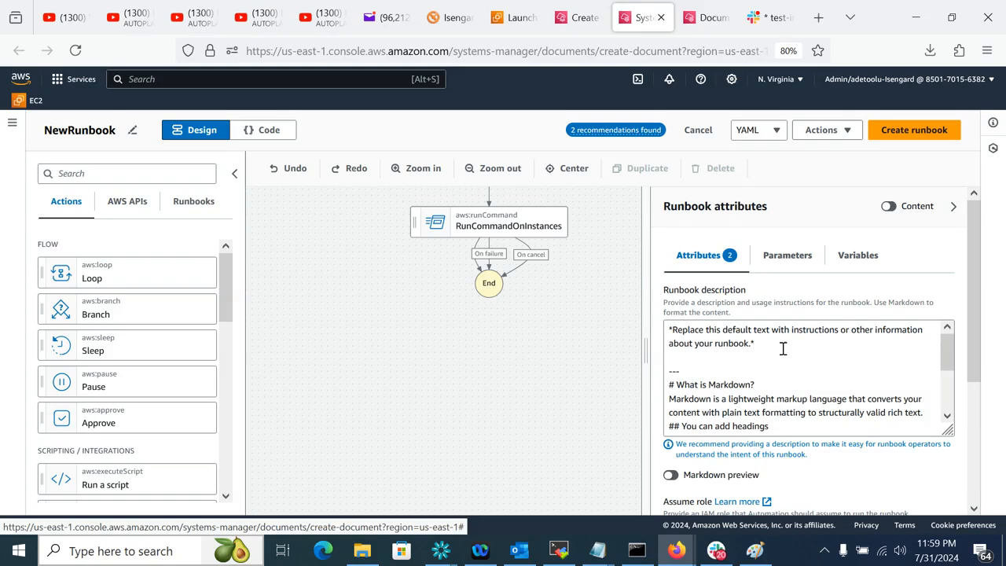
scroll(783, 349, "down", 6)
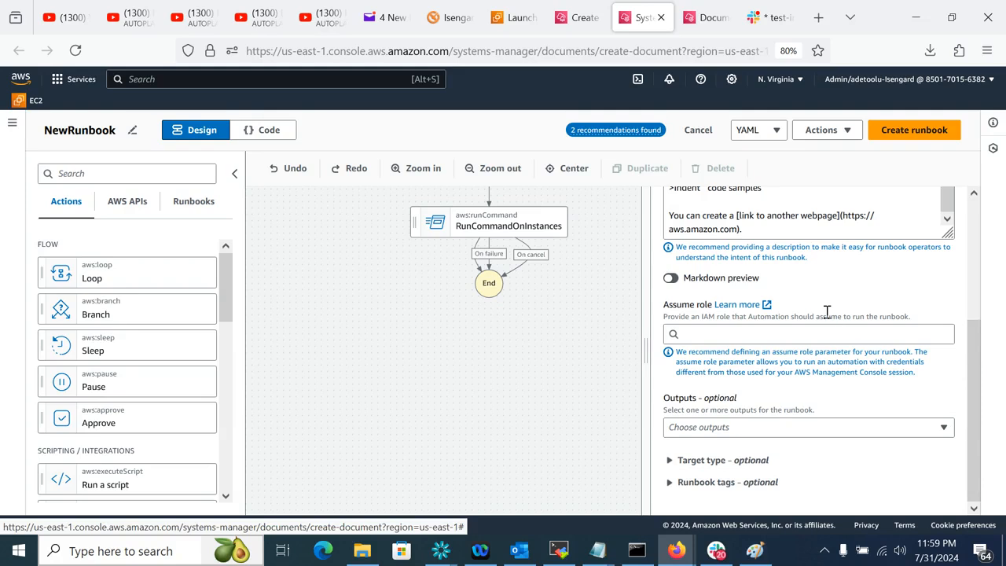
left_click(814, 333)
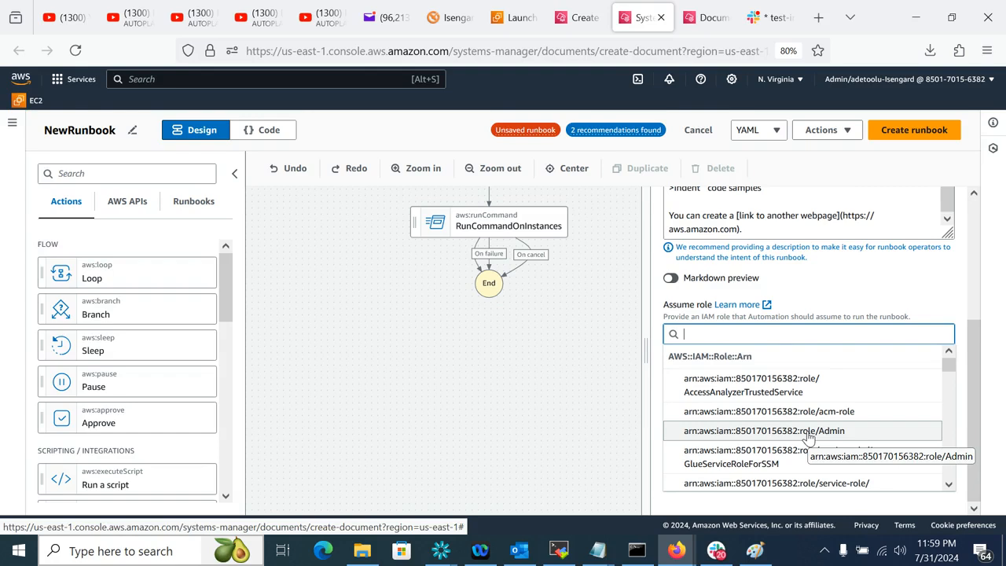
left_click(808, 436)
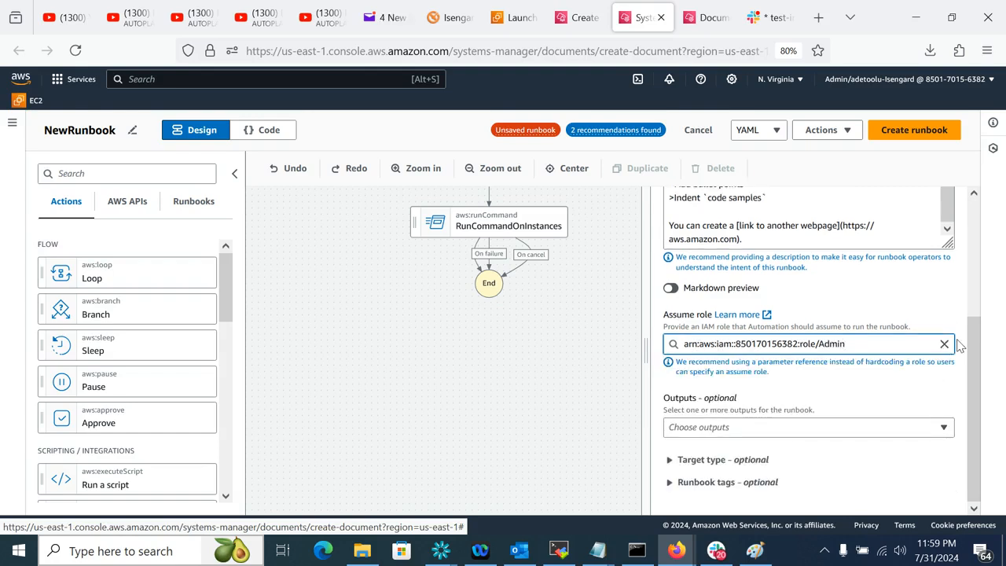
- Look through the runbook's Parameters and Variables, then return to Attributes
scroll(919, 361, "up", 3)
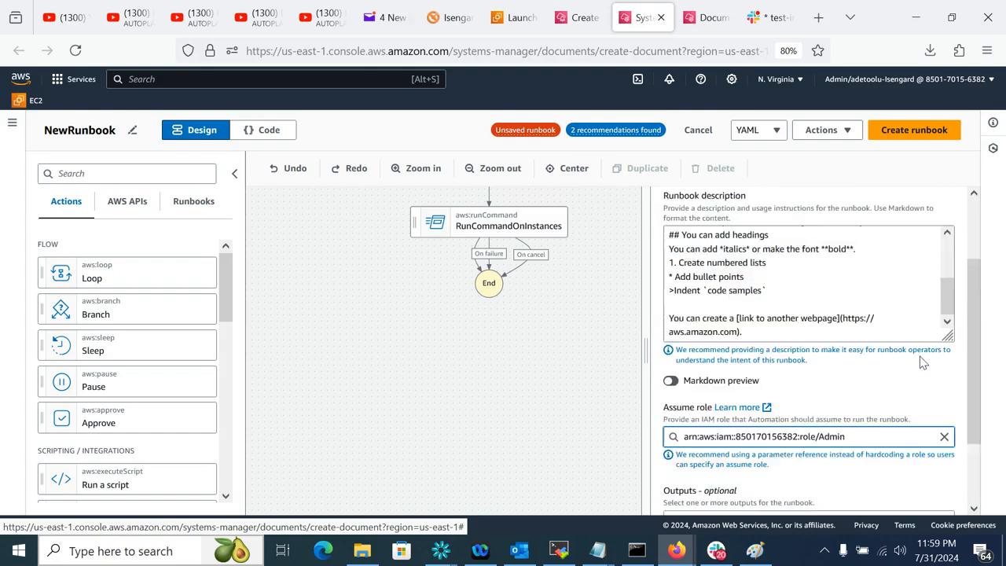
scroll(920, 356, "up", 2)
scroll(929, 265, "up", 2)
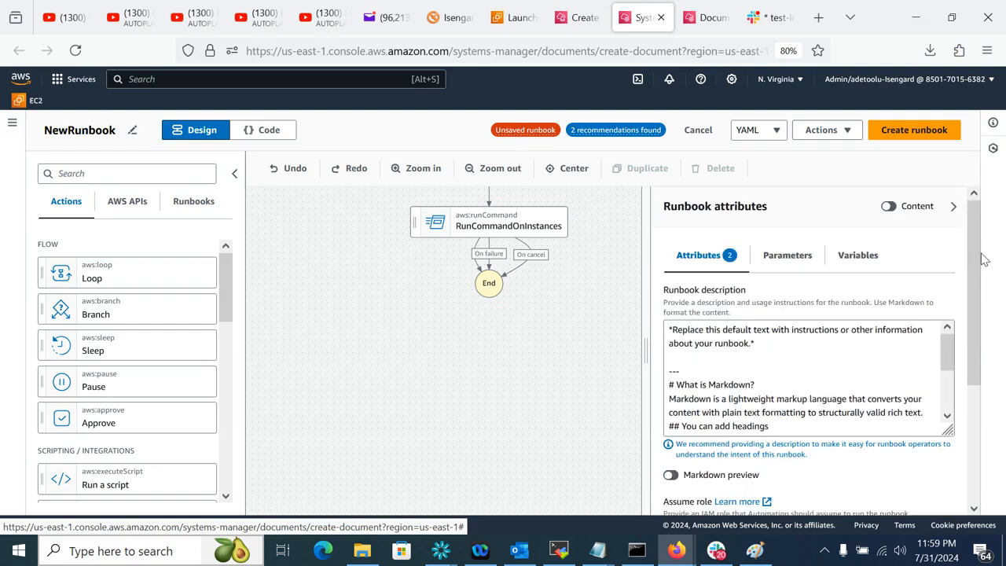
left_click(781, 264)
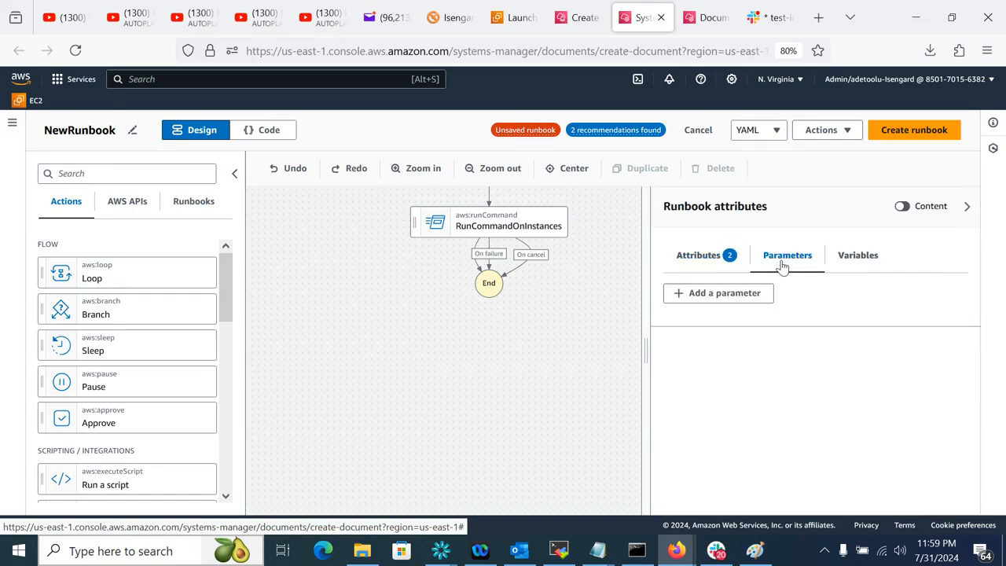
left_click(858, 262)
left_click(702, 260)
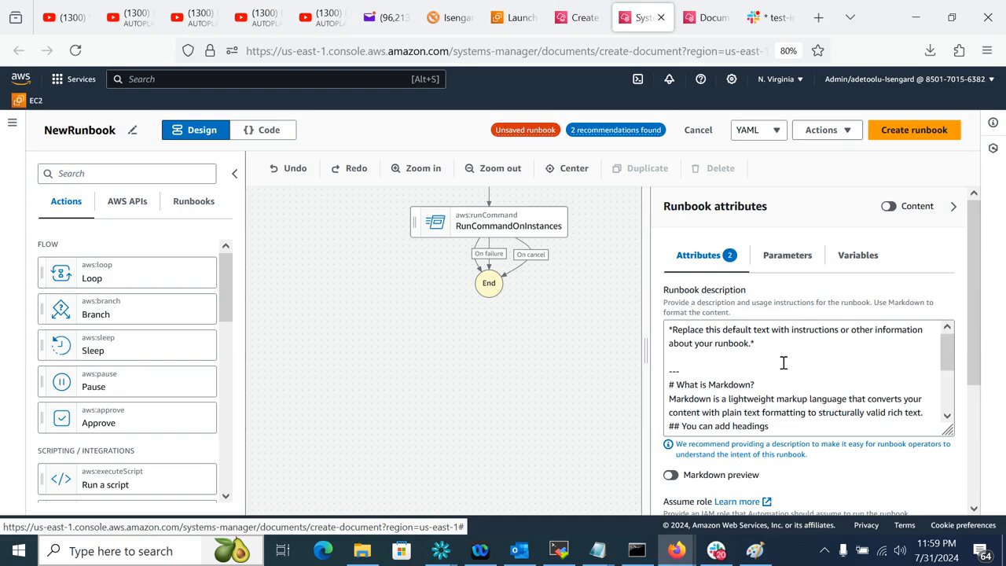
- Inspect the runbook's output and target type options without choosing any
scroll(783, 362, "down", 3)
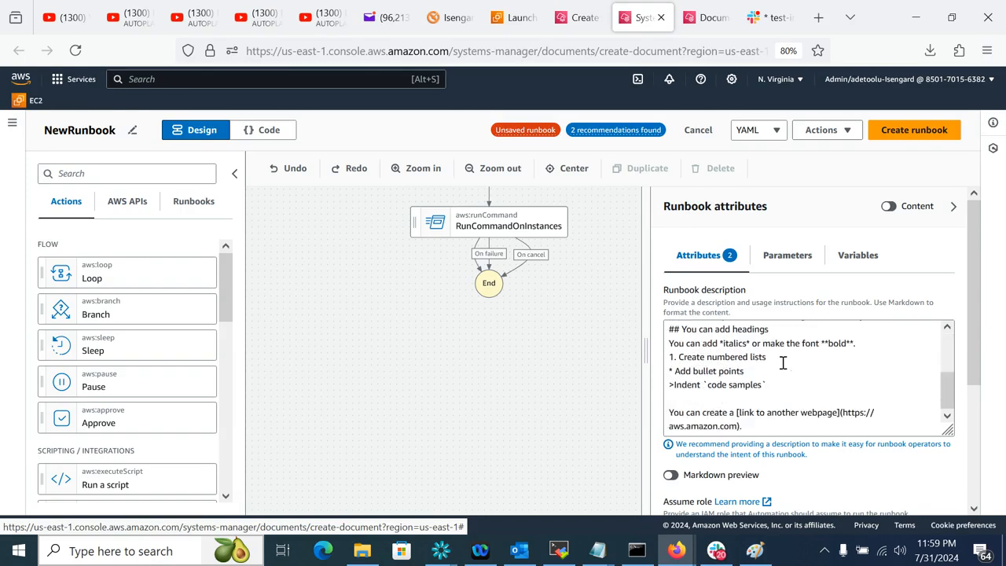
scroll(783, 362, "down", 1)
scroll(781, 419, "down", 2)
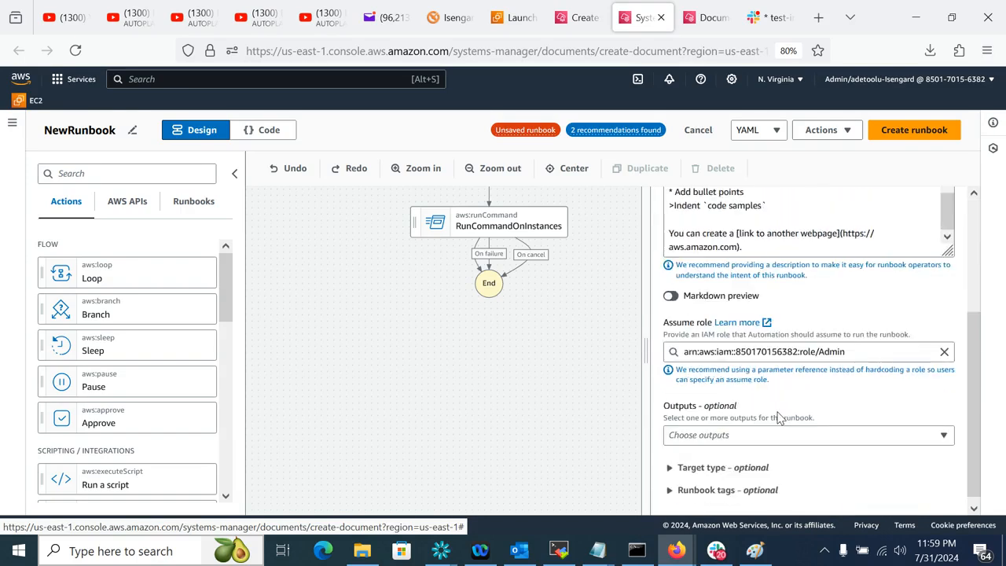
left_click(774, 438)
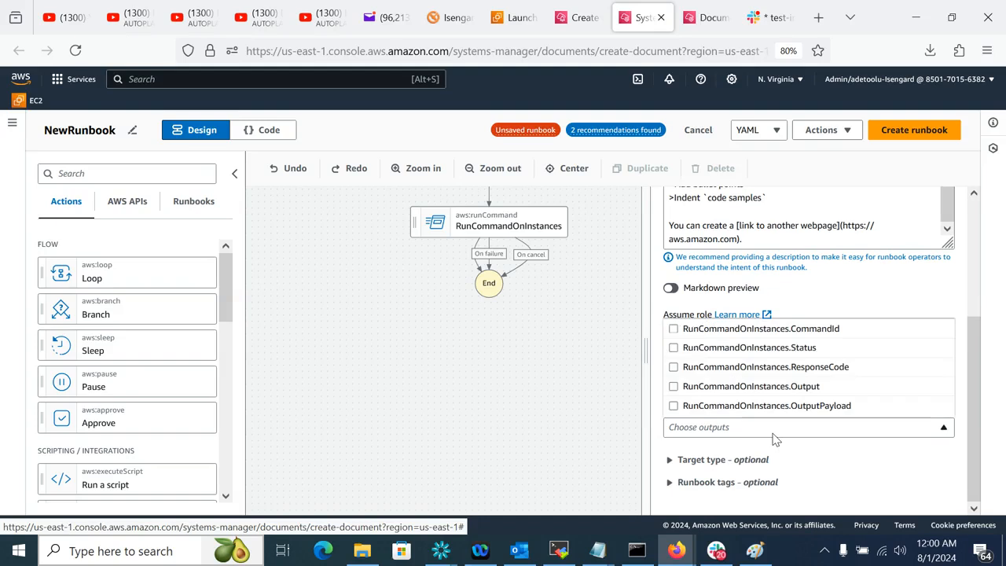
left_click(774, 437)
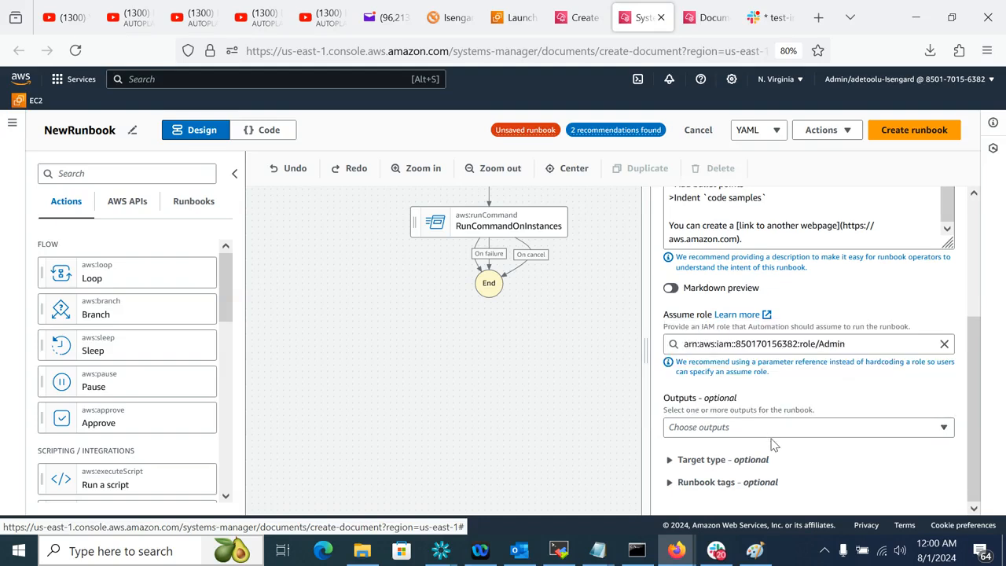
left_click(743, 460)
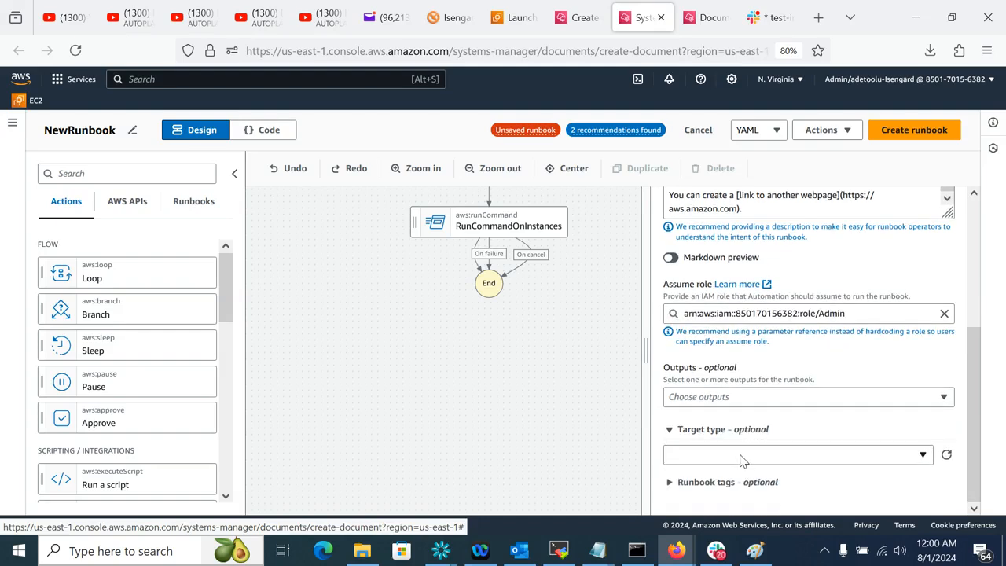
left_click(741, 459)
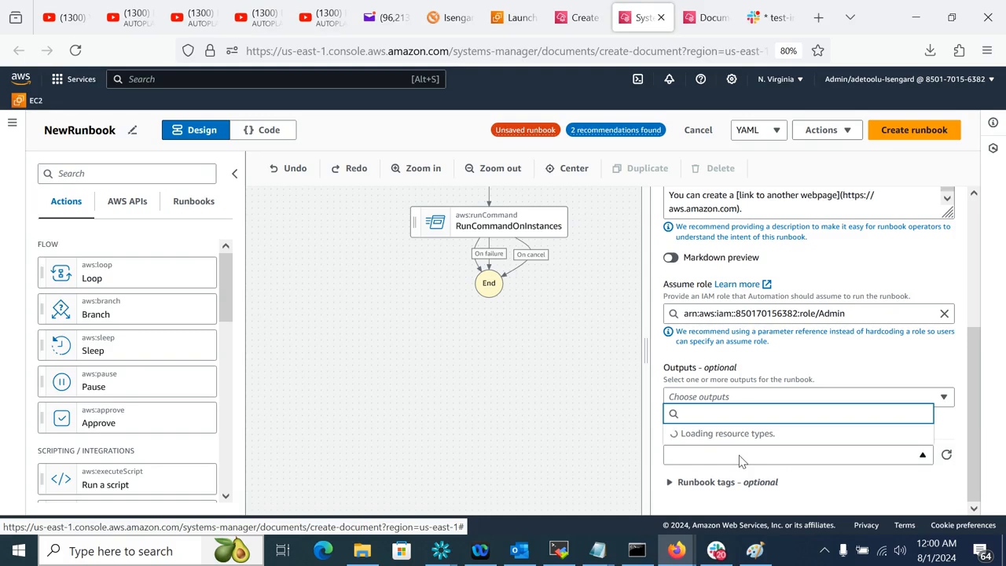
left_click(739, 456)
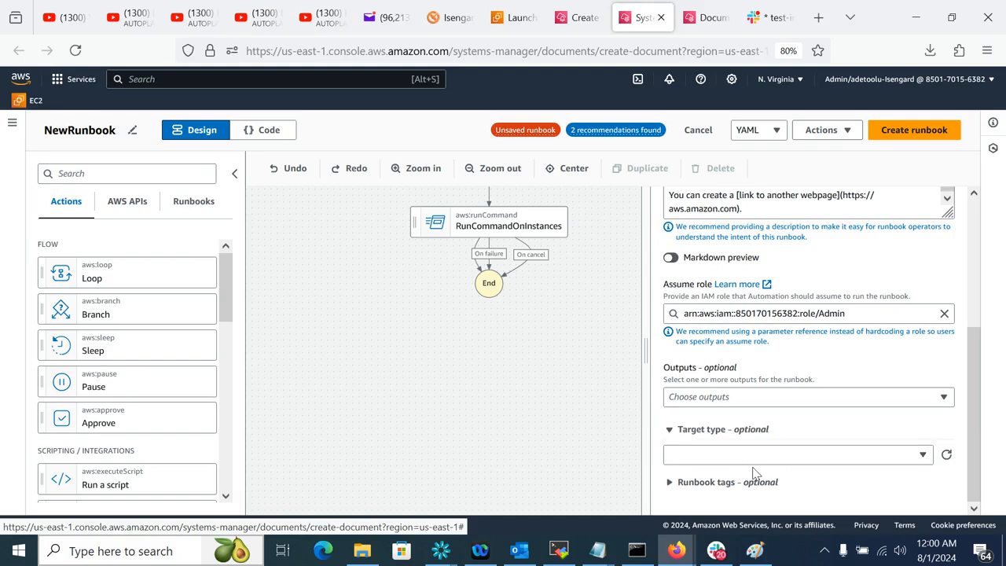
scroll(688, 350, "up", 8)
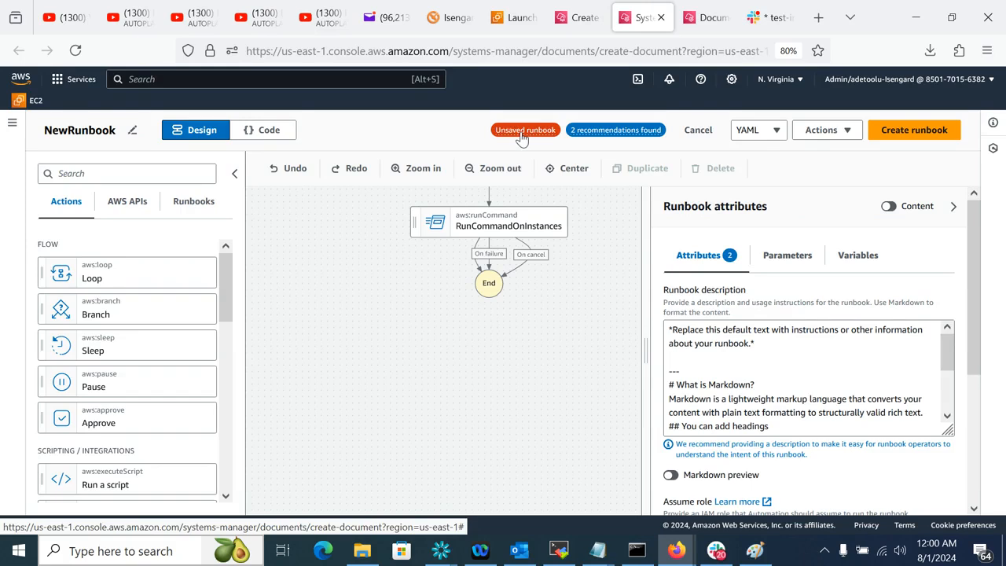
- Browse the runbook's Attributes, Parameters and Variables sections
scroll(350, 296, "up", 3)
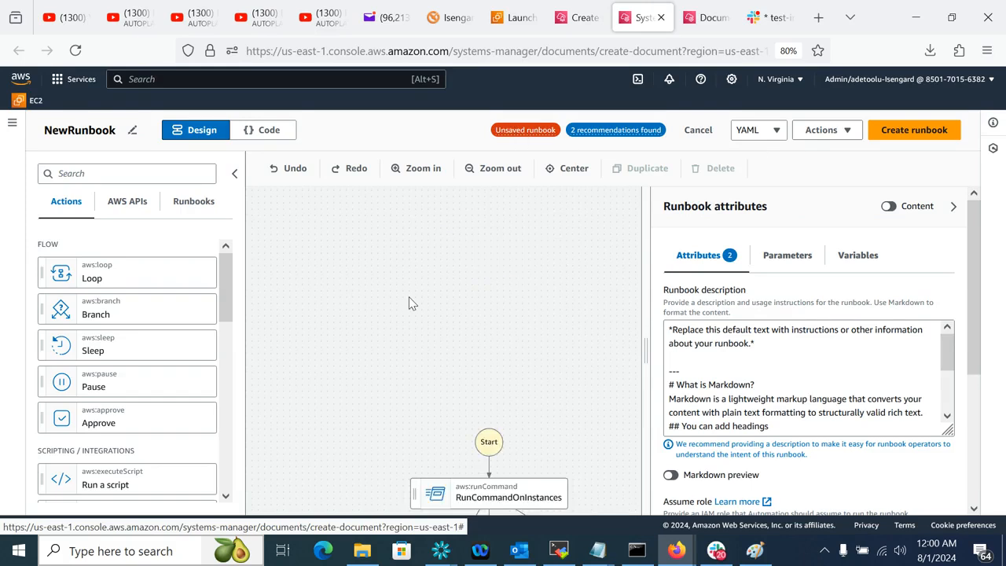
scroll(429, 322, "down", 3)
scroll(432, 337, "up", 2)
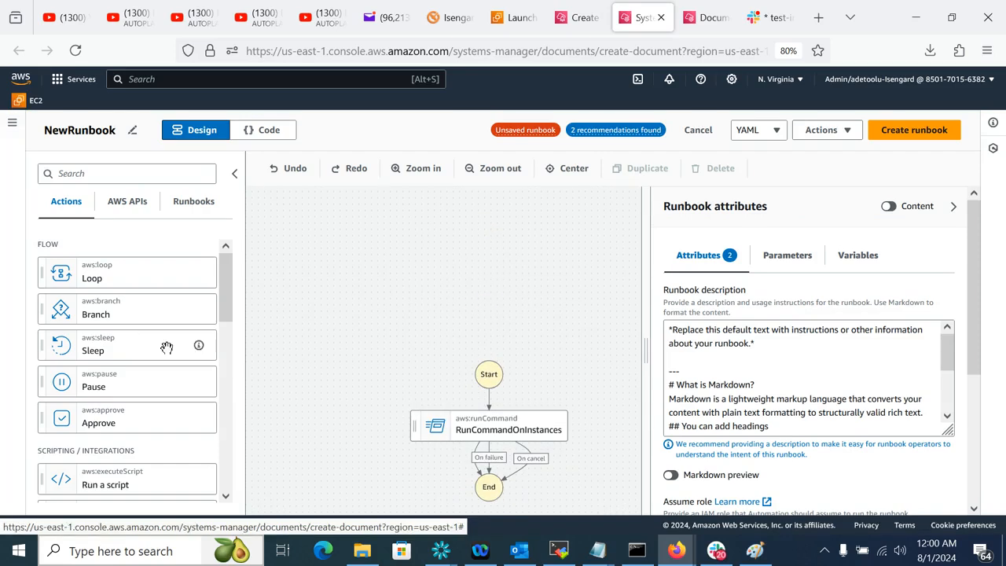
scroll(166, 348, "down", 10)
scroll(180, 405, "up", 10)
left_click_drag(969, 290, 969, 468)
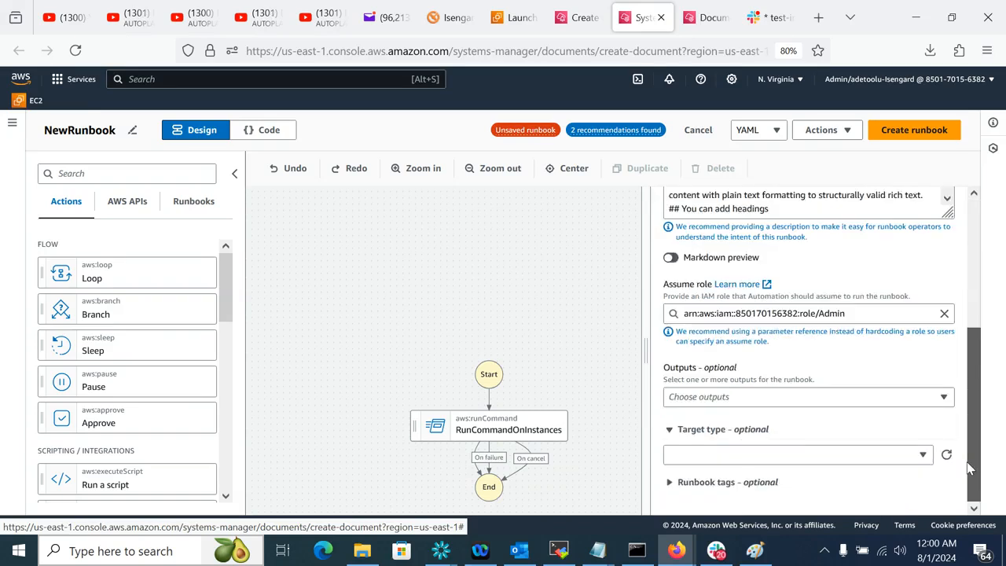
scroll(970, 464, "up", 5)
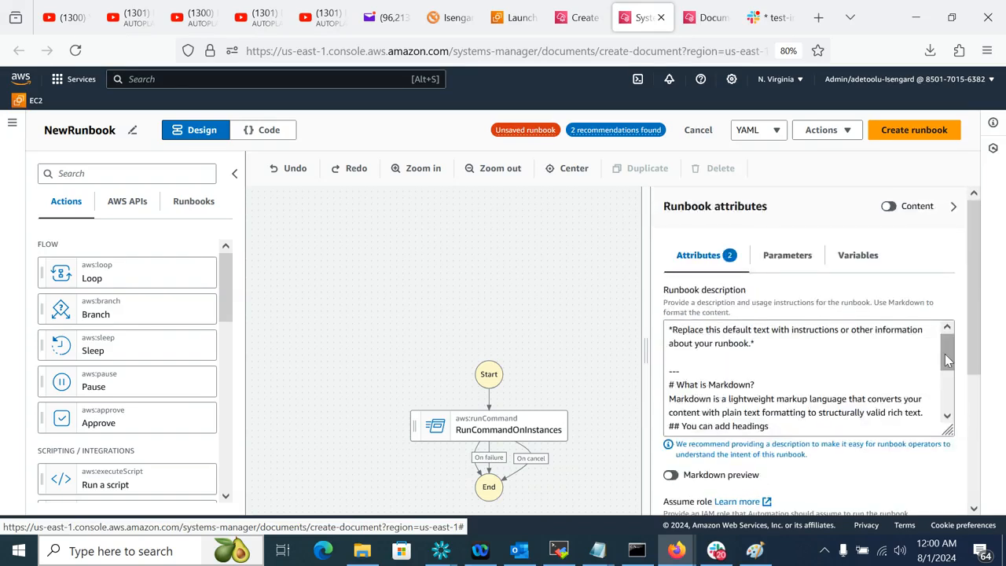
left_click(787, 257)
left_click(849, 258)
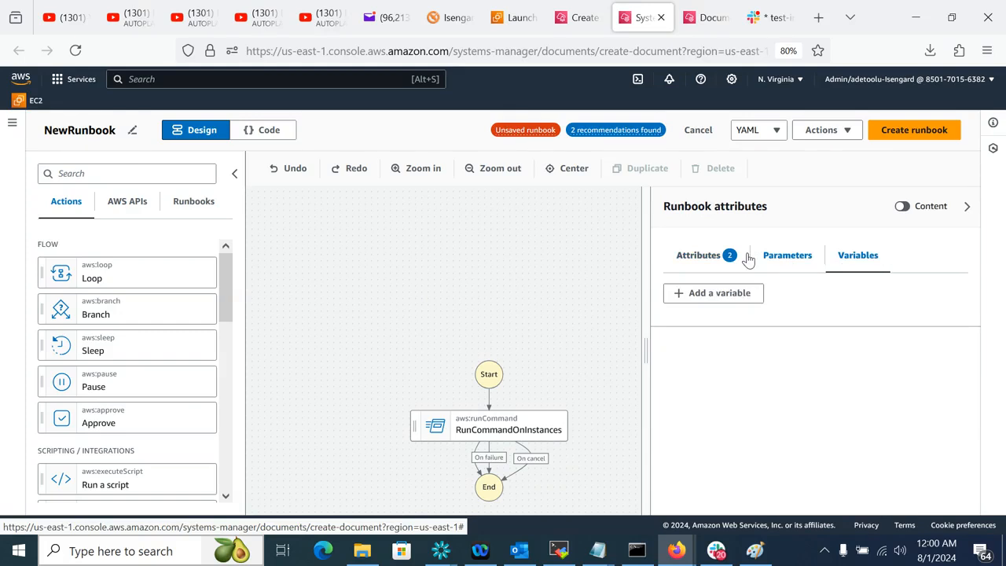
left_click(728, 255)
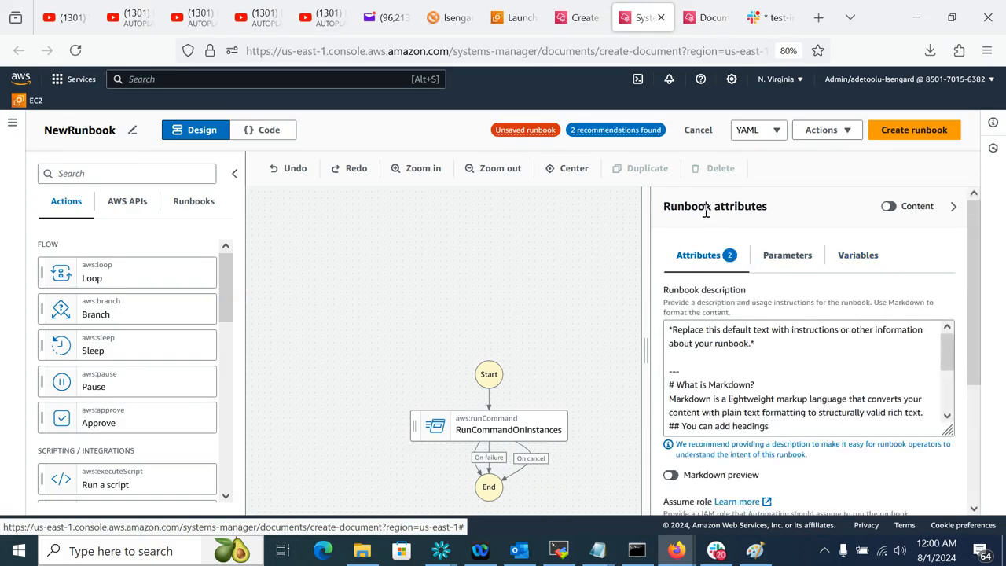
- Collapse and re-expand the attributes panel, then dismiss the unsaved-runbook reminder
scroll(901, 330, "down", 8)
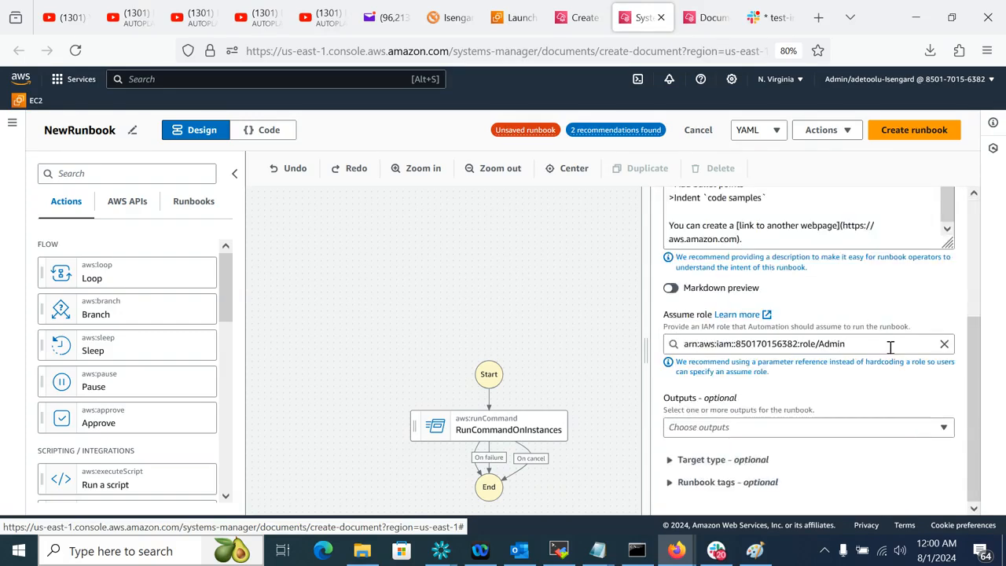
scroll(889, 347, "up", 8)
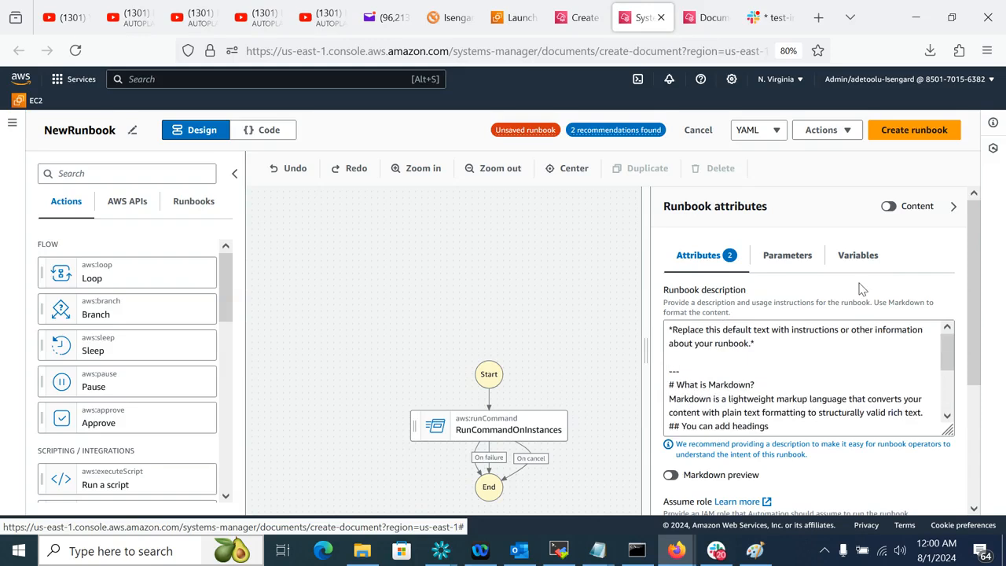
left_click(952, 208)
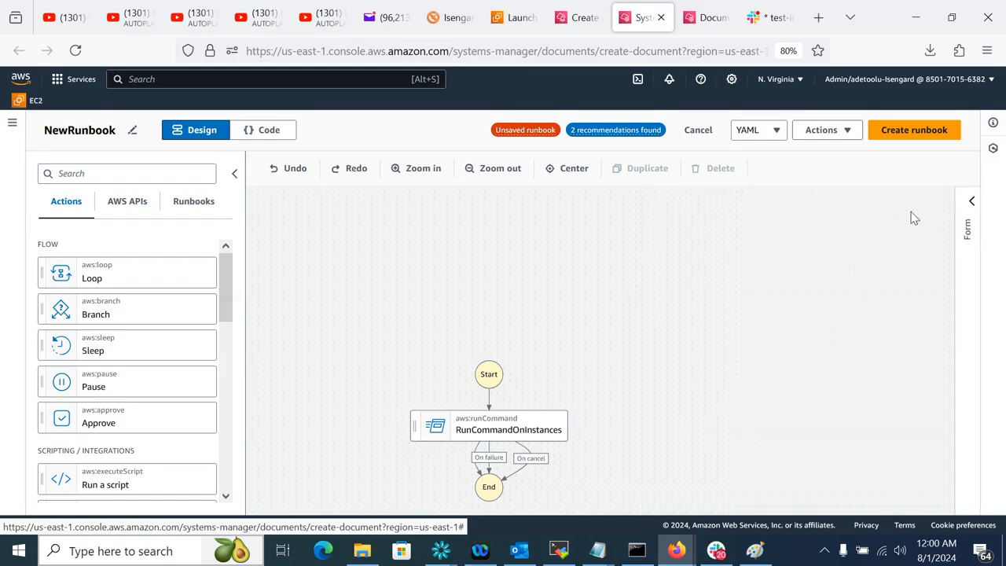
left_click(972, 201)
scroll(515, 258, "up", 3)
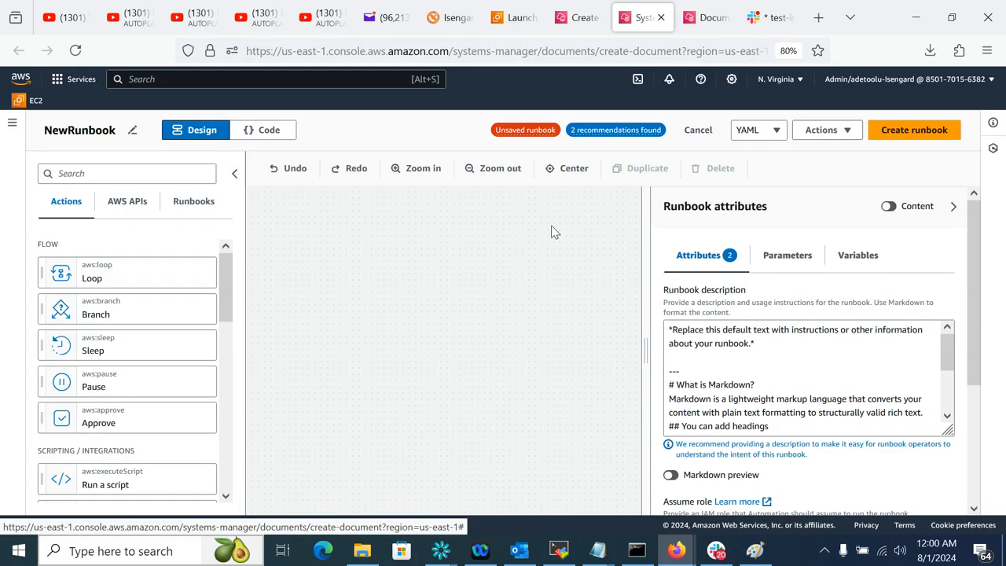
scroll(545, 247, "down", 5)
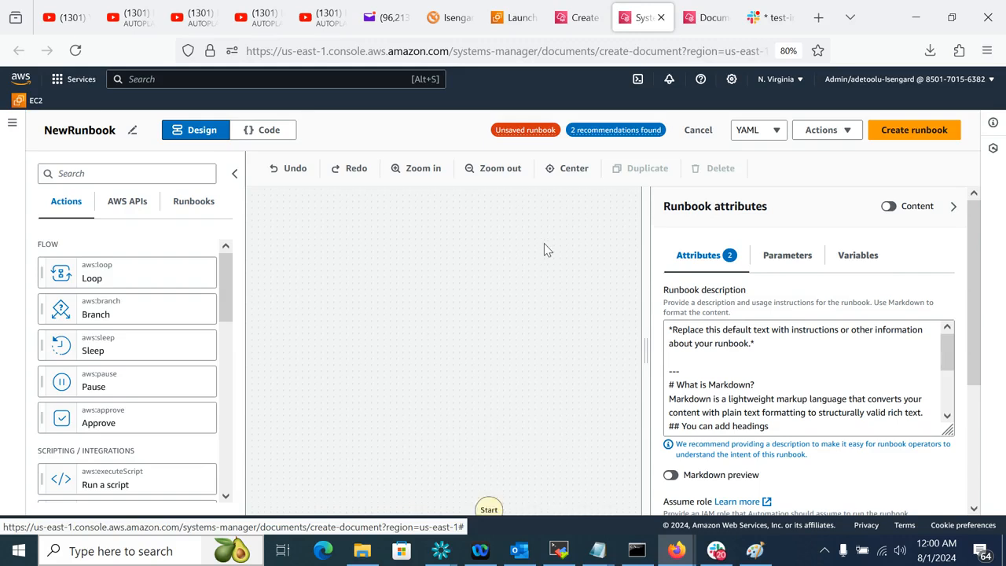
left_click(526, 132)
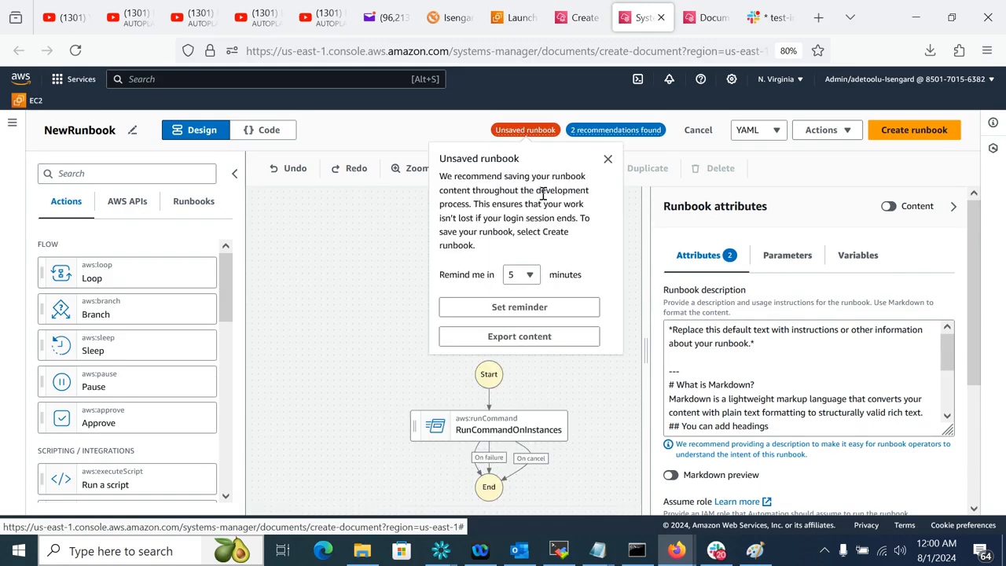
left_click(608, 160)
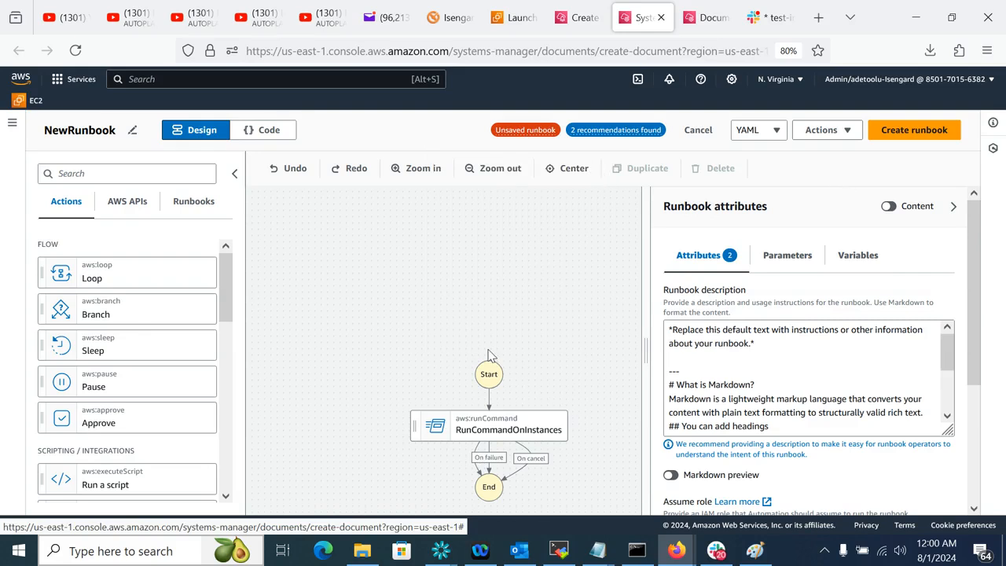
- Glance at the AWS documentation runbooks, then select the RunCommandOnInstances node
left_click(167, 204)
left_click(66, 206)
left_click(454, 424)
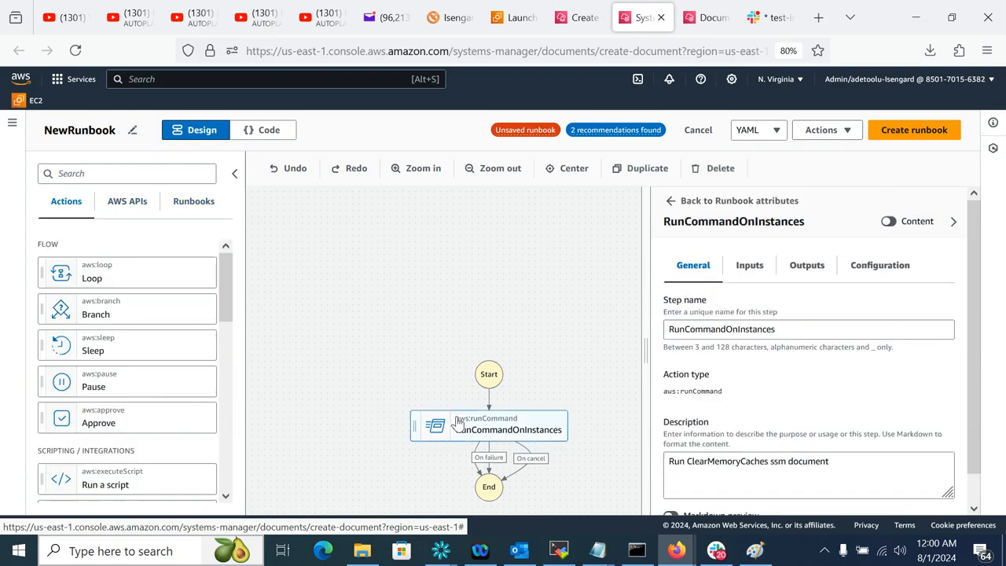
- Change the step name to RunClearMemoryCachesOnInstances and commit it
left_click(790, 330)
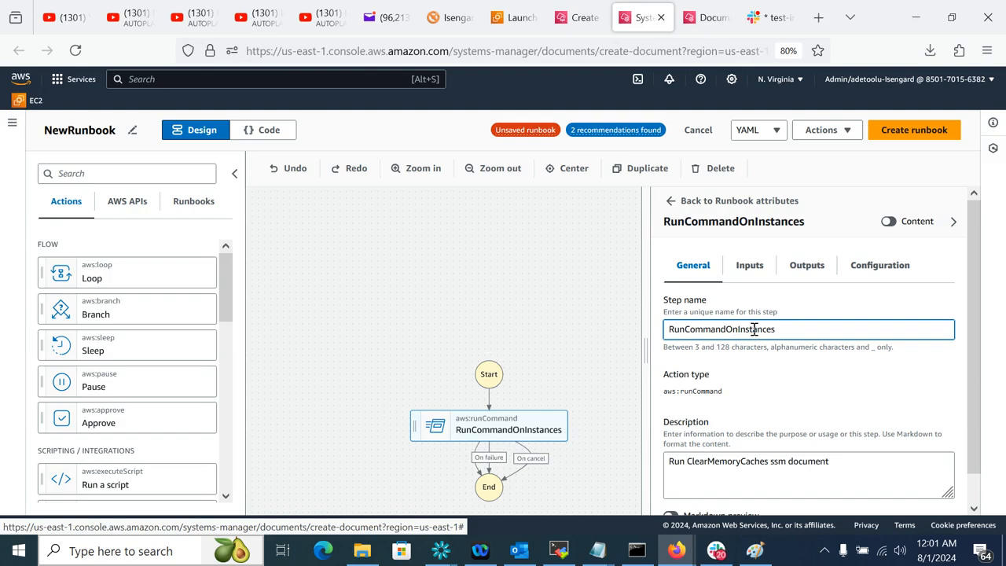
key("BackSpace")
key("BackSpace")
key("BackSpace")
key("BackSpace")
key("BackSpace")
key("BackSpace")
key("BackSpace")
key("BackSpace")
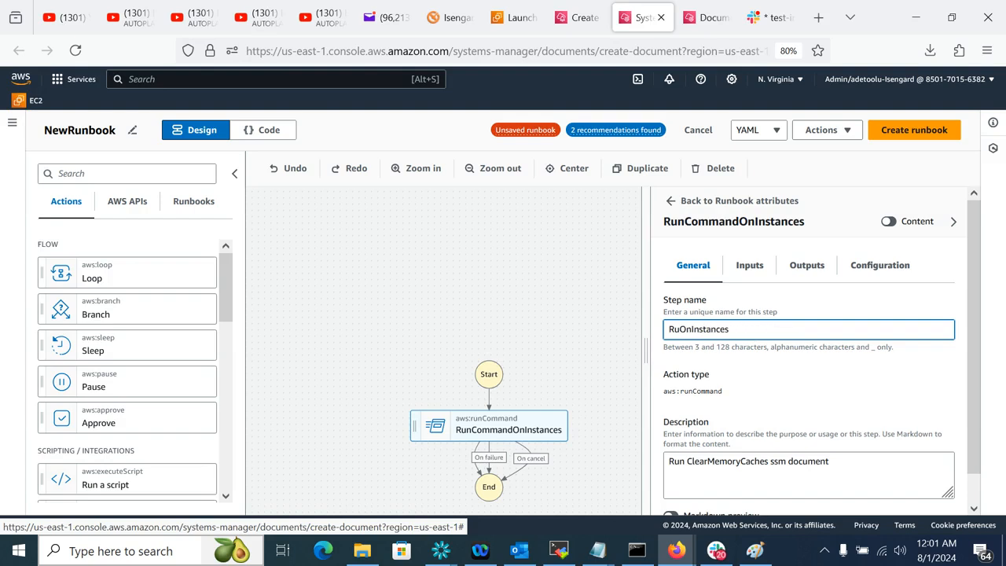
type("nClearMemor")
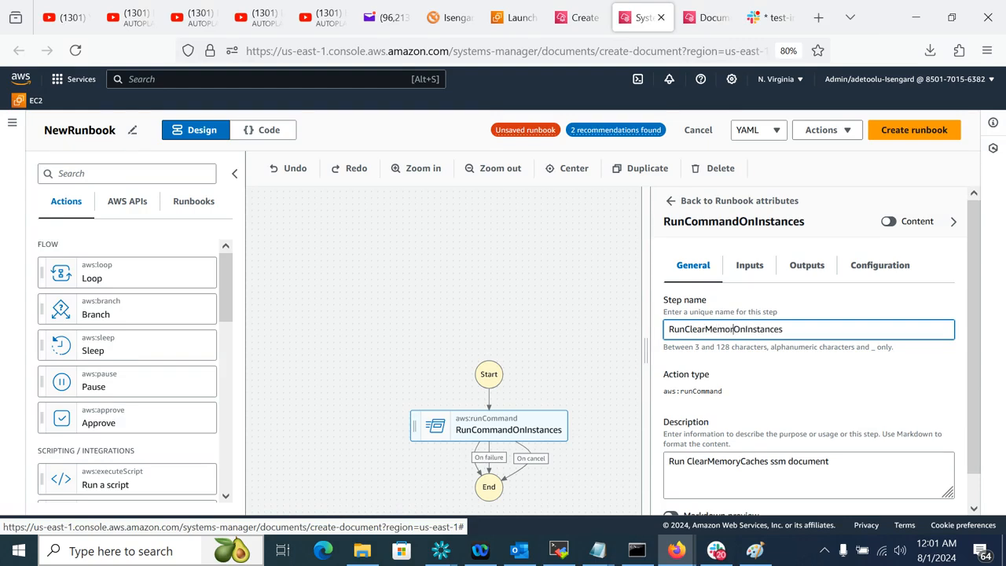
type("yCaches")
scroll(794, 420, "down", 1)
scroll(795, 425, "up", 1)
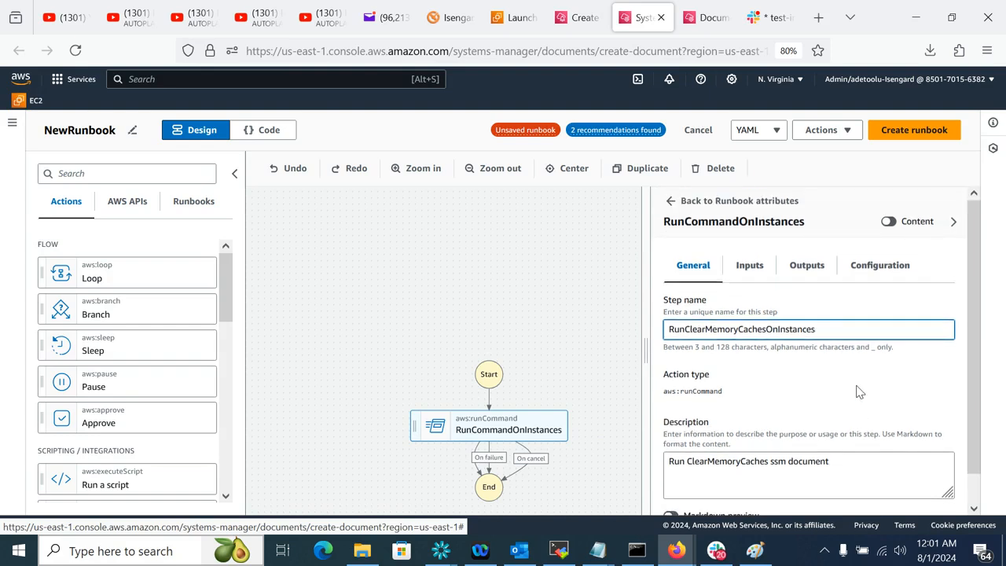
left_click(720, 222)
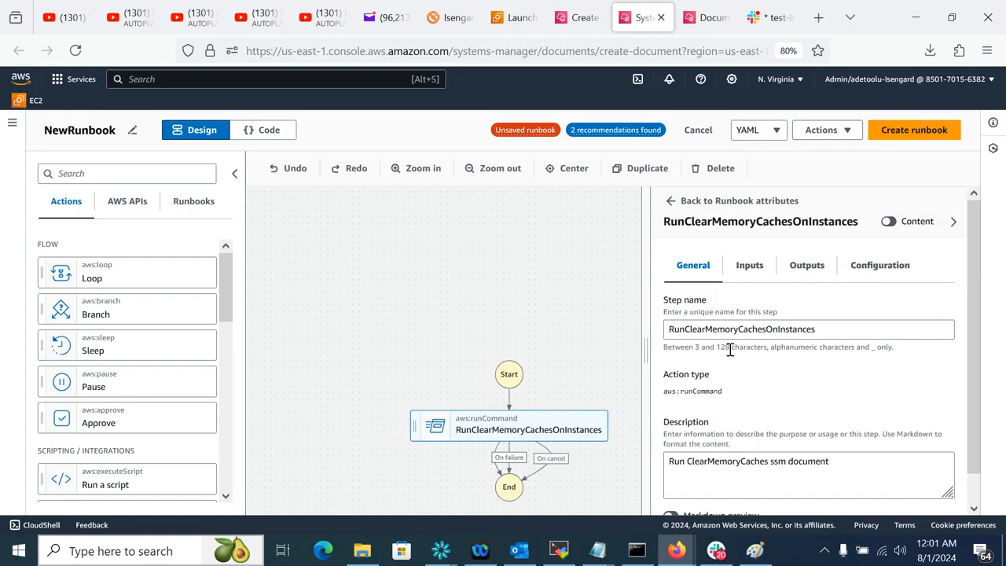
- View the runbook's design recommendations, dismissing and reopening the list
scroll(593, 365, "up", 3)
scroll(508, 378, "down", 3)
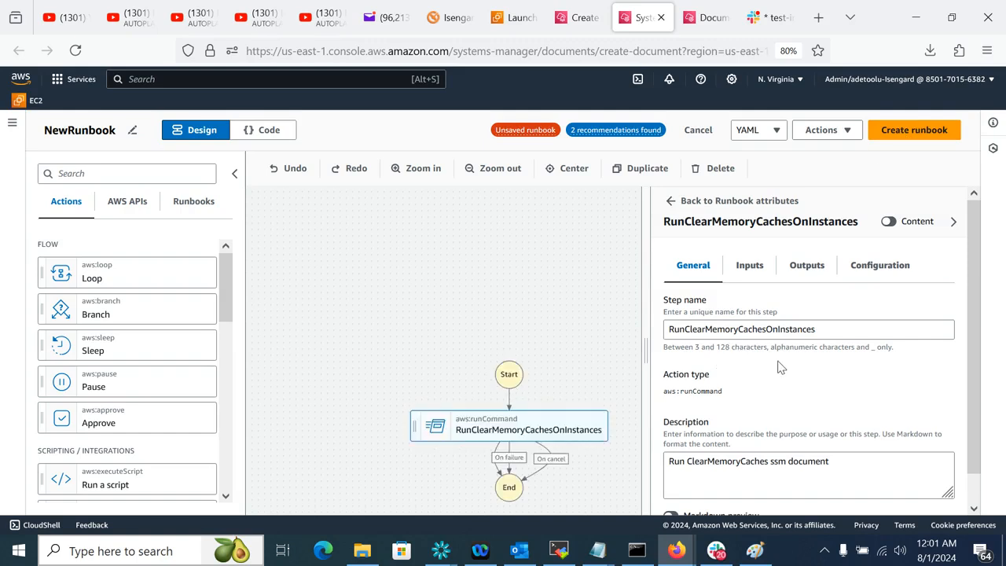
left_click(647, 138)
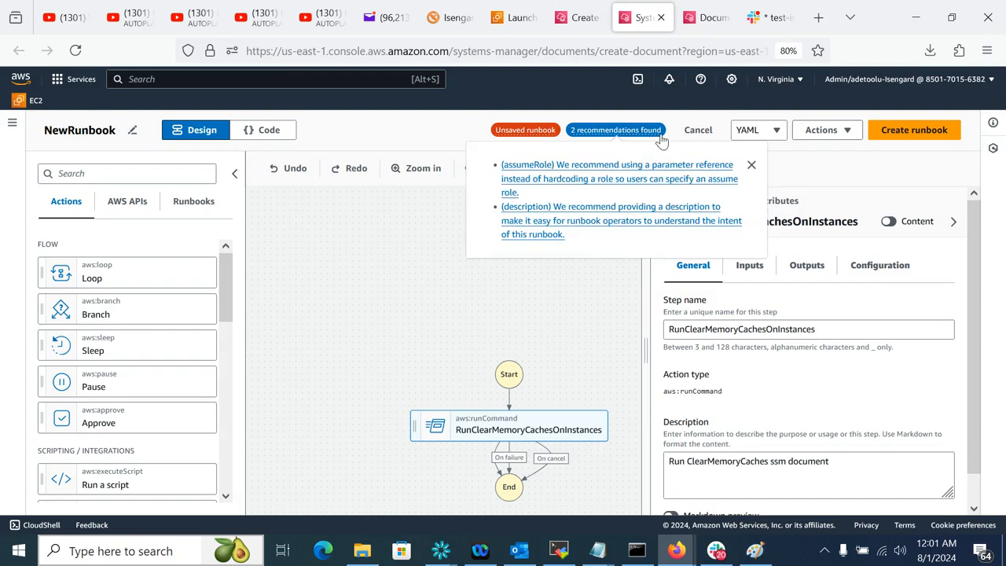
left_click(751, 167)
scroll(823, 427, "down", 1)
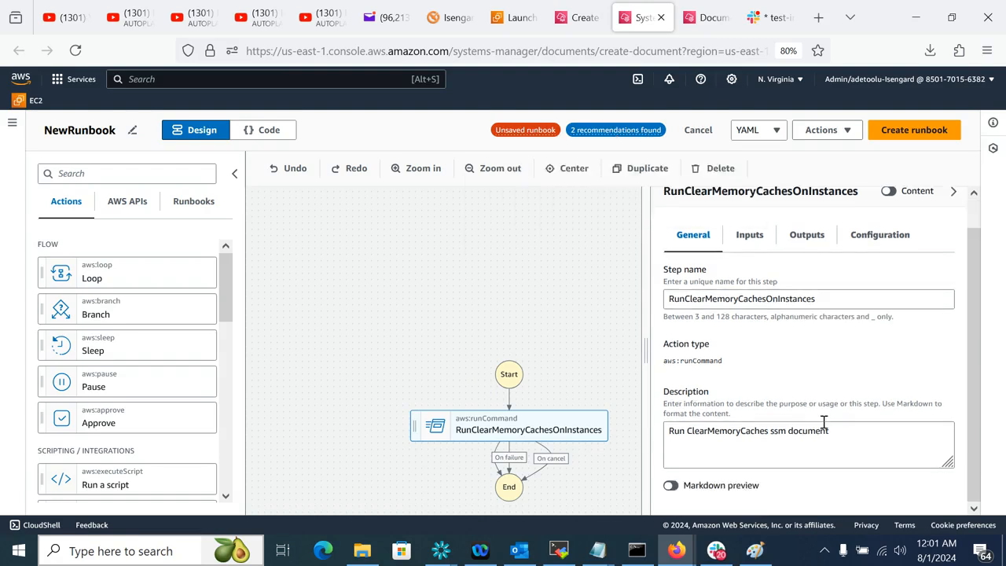
left_click(582, 135)
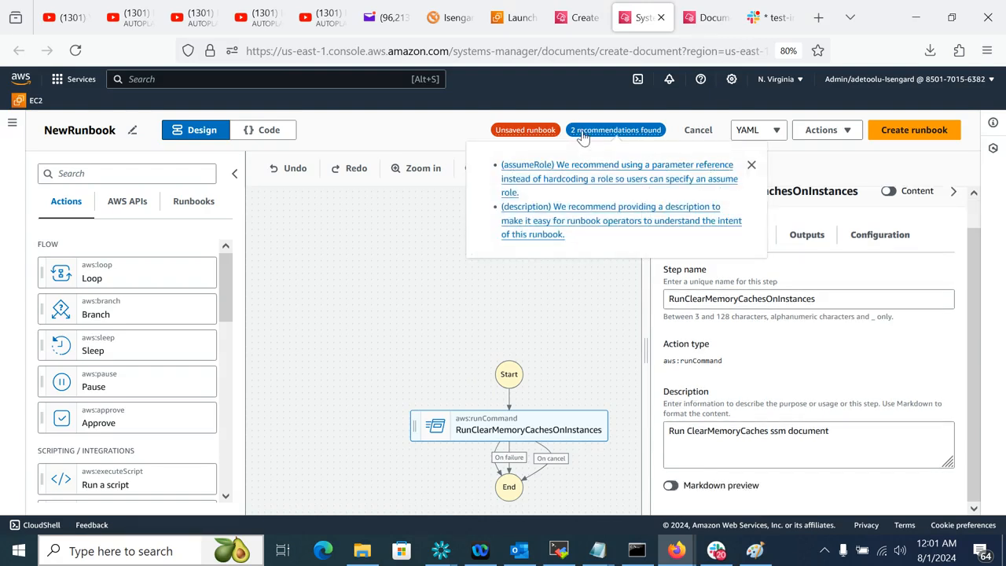
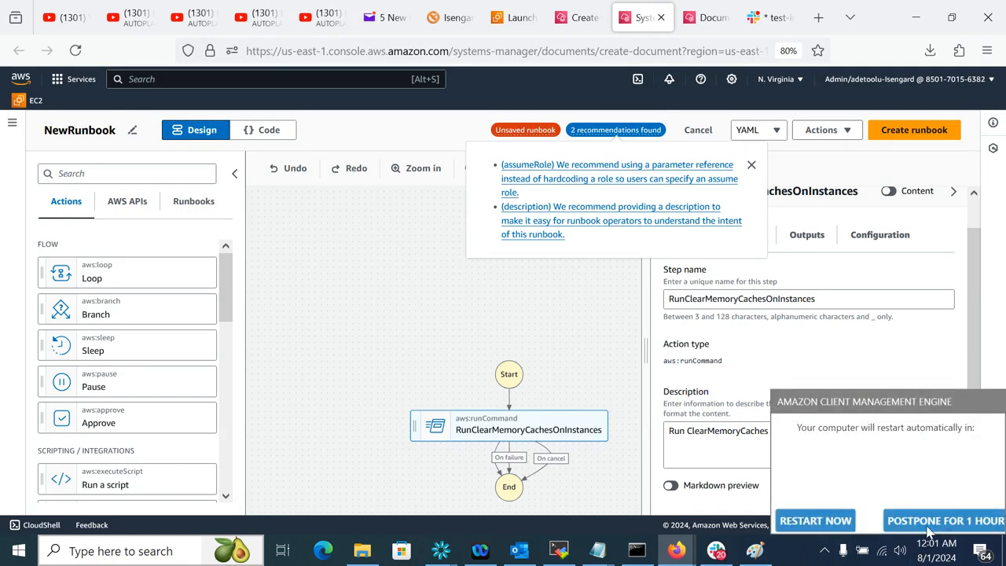
- Dismiss the popups and submit NewRunbook for creation despite the design recommendations
left_click(931, 521)
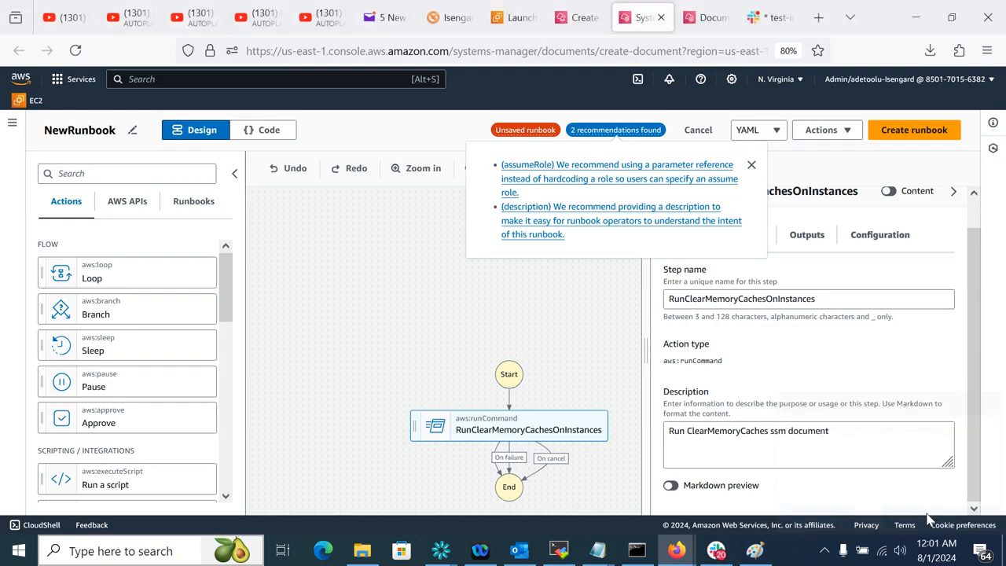
left_click(751, 164)
left_click(848, 132)
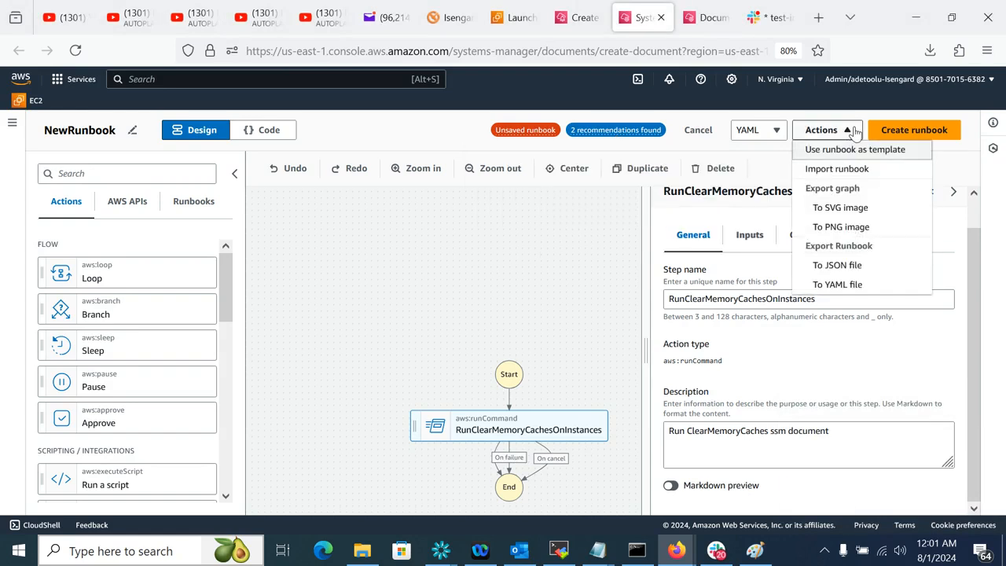
left_click(911, 134)
left_click(620, 389)
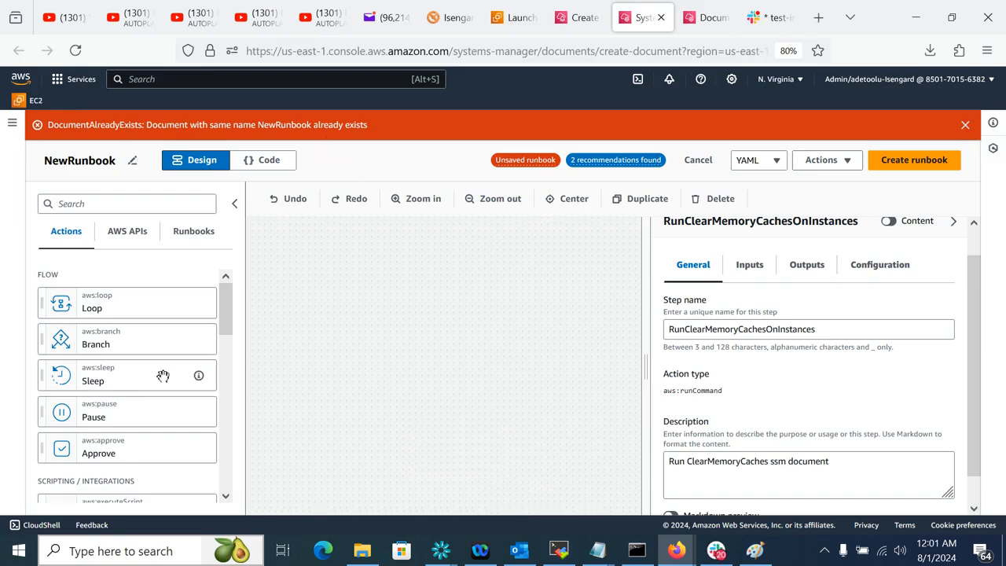
scroll(202, 354, "down", 10)
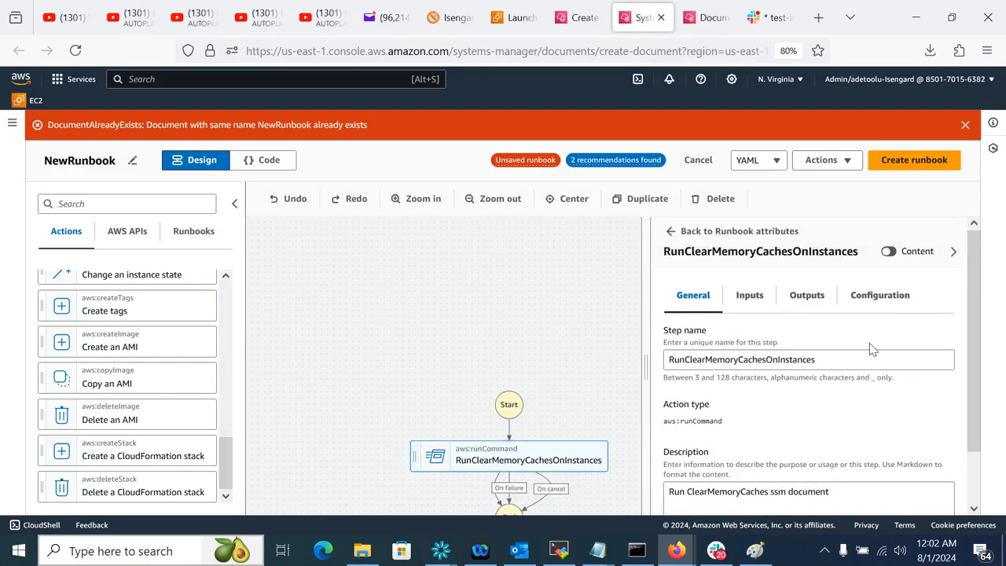
left_click(776, 231)
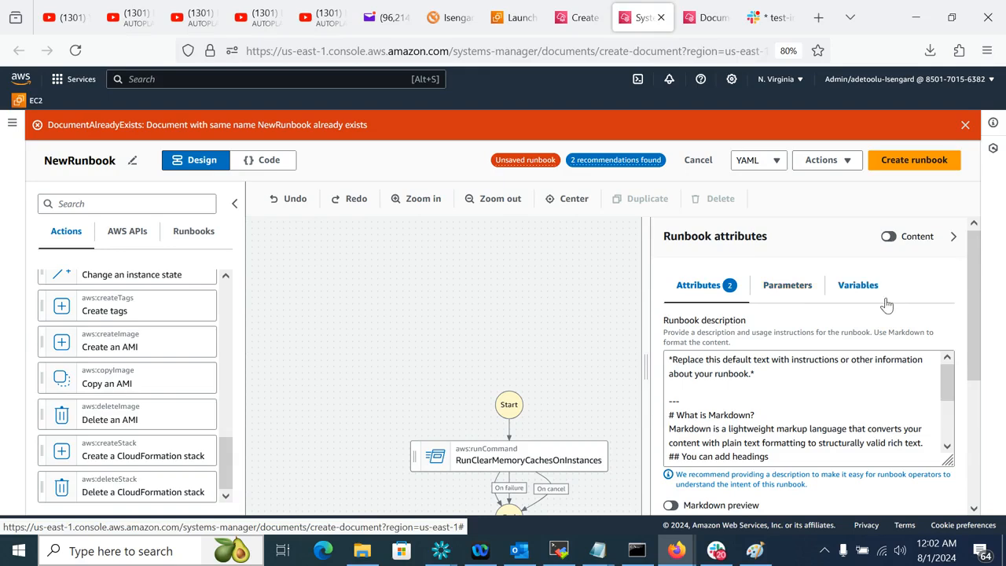
- Review the runbook's read-only YAML content and its runbook-level attributes
left_click(889, 237)
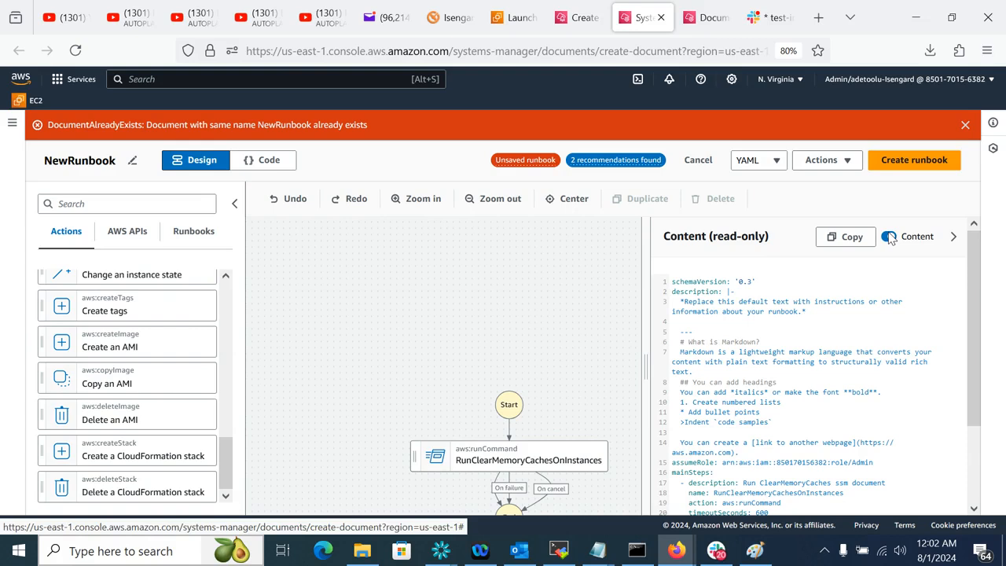
scroll(877, 366, "down", 3)
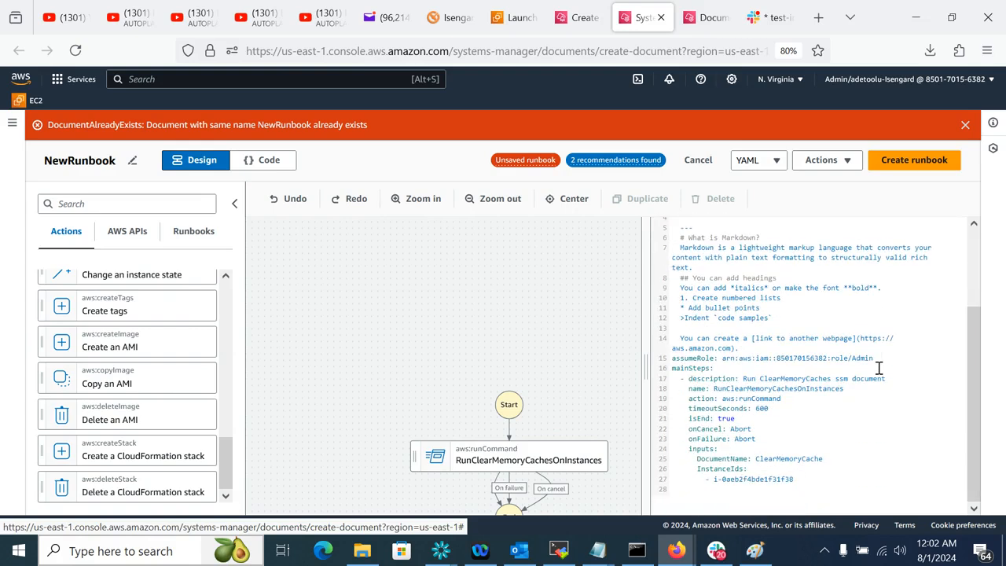
scroll(879, 367, "up", 3)
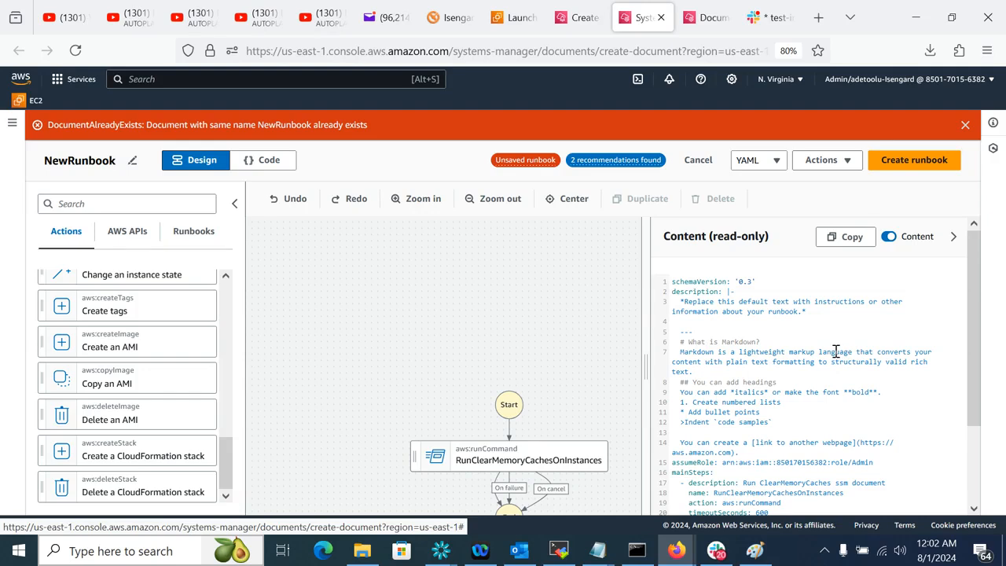
scroll(836, 351, "down", 3)
scroll(836, 352, "up", 3)
left_click(888, 237)
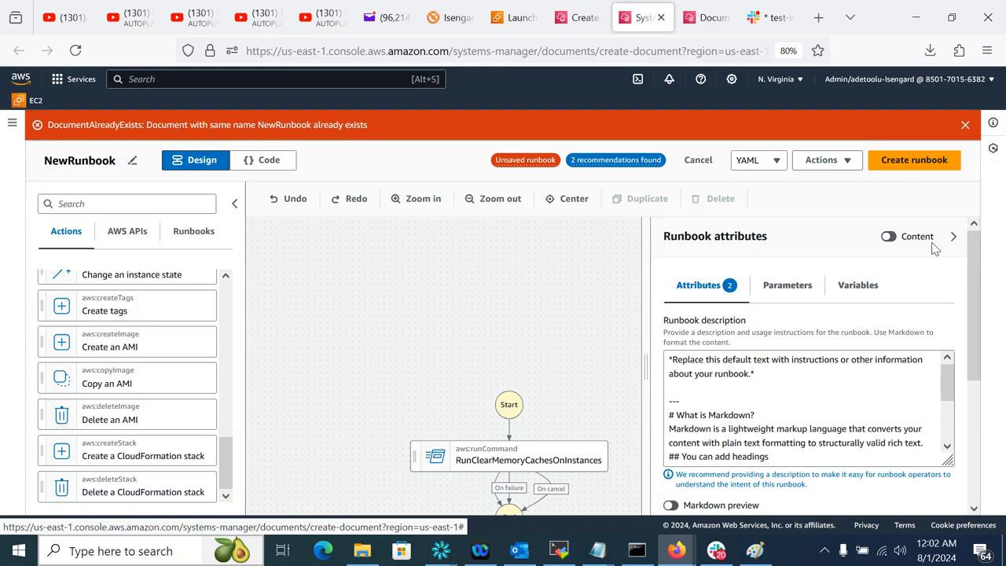
scroll(835, 393, "down", 8)
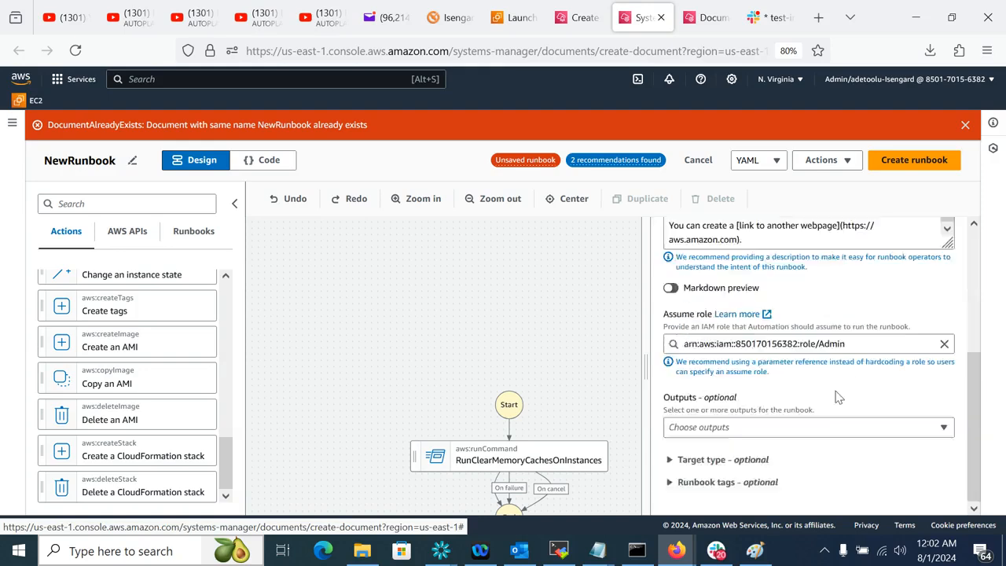
scroll(838, 391, "up", 4)
scroll(816, 403, "up", 4)
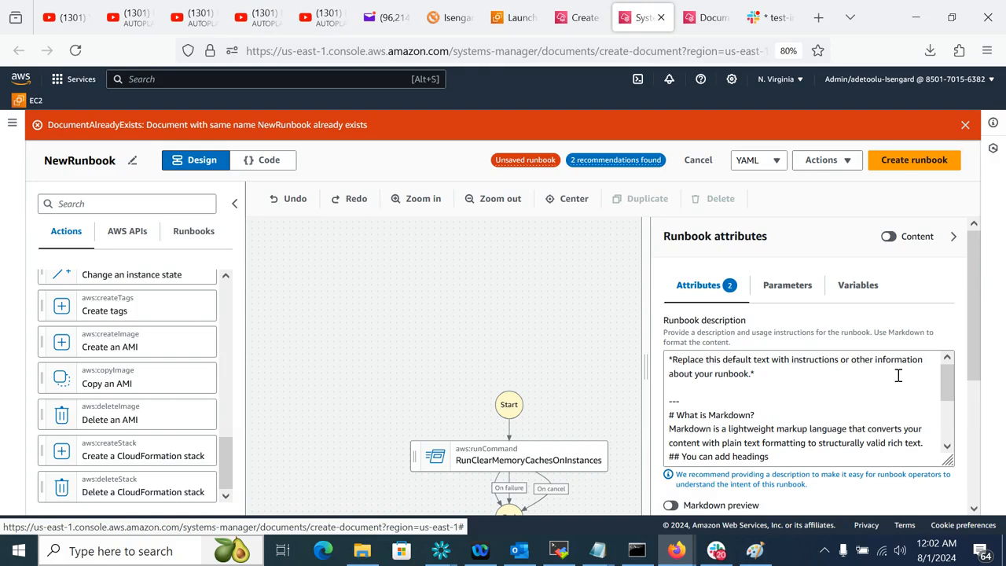
scroll(698, 410, "down", 5)
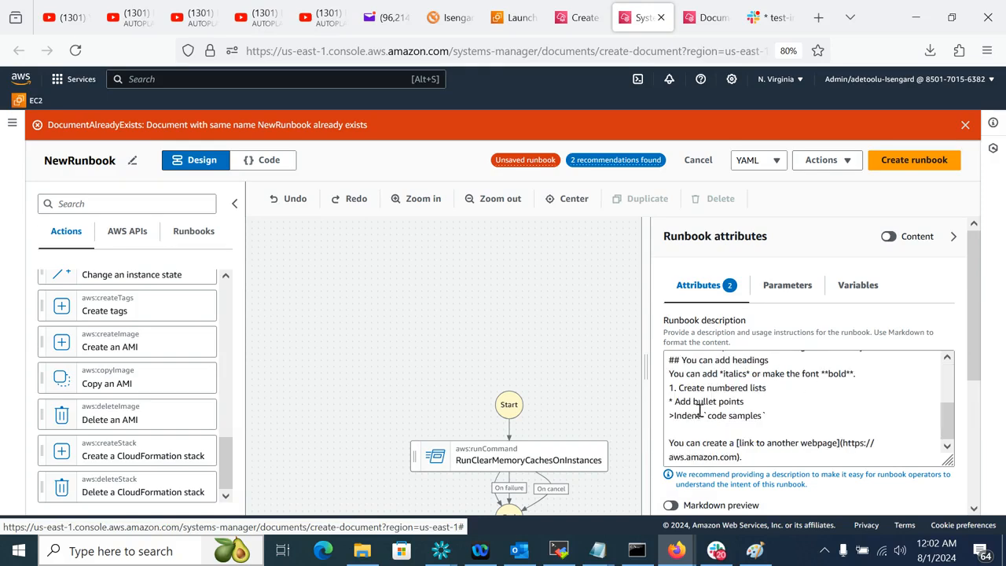
scroll(703, 410, "up", 3)
scroll(704, 404, "down", 3)
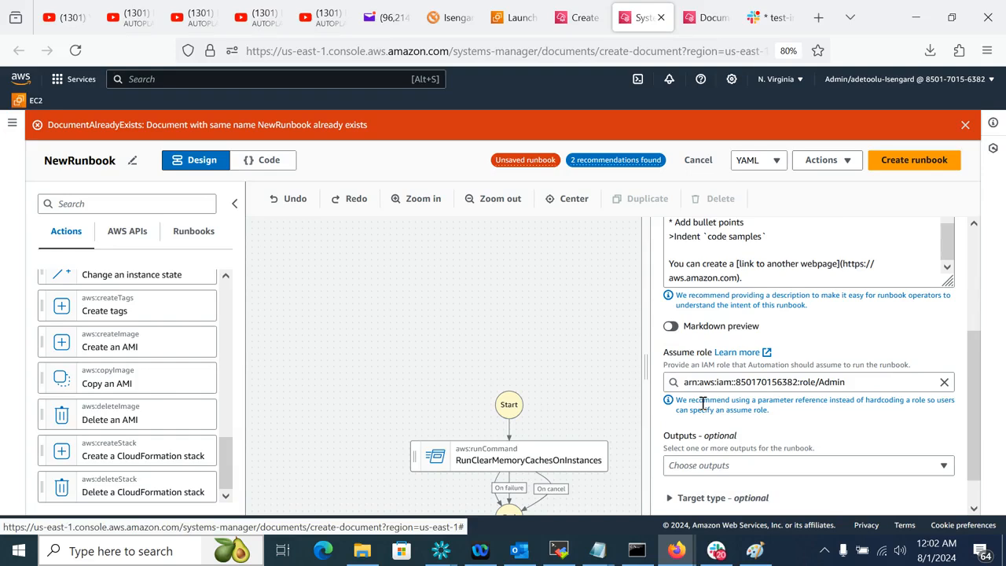
scroll(724, 424, "down", 1)
scroll(726, 421, "up", 4)
scroll(726, 416, "up", 5)
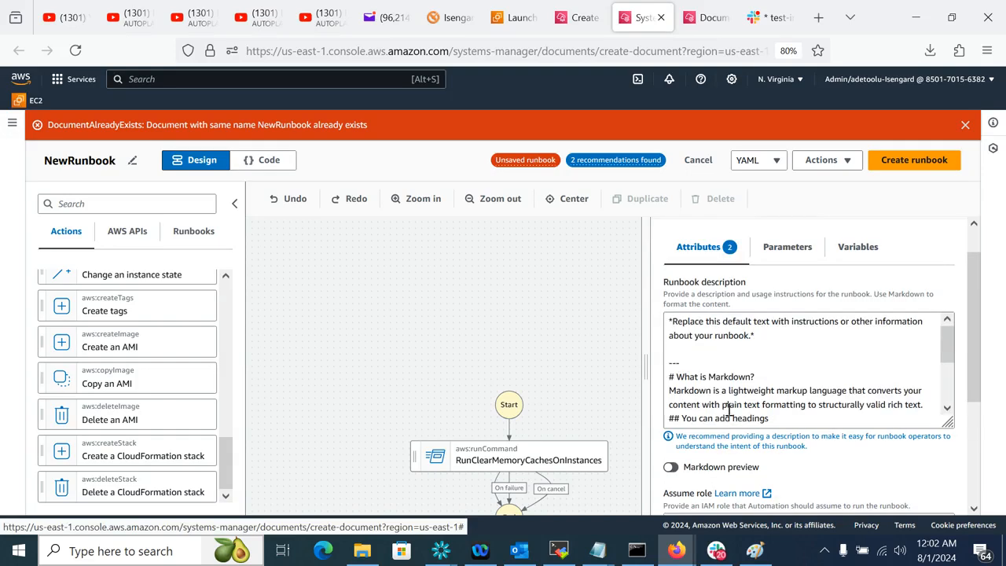
scroll(821, 334, "up", 1)
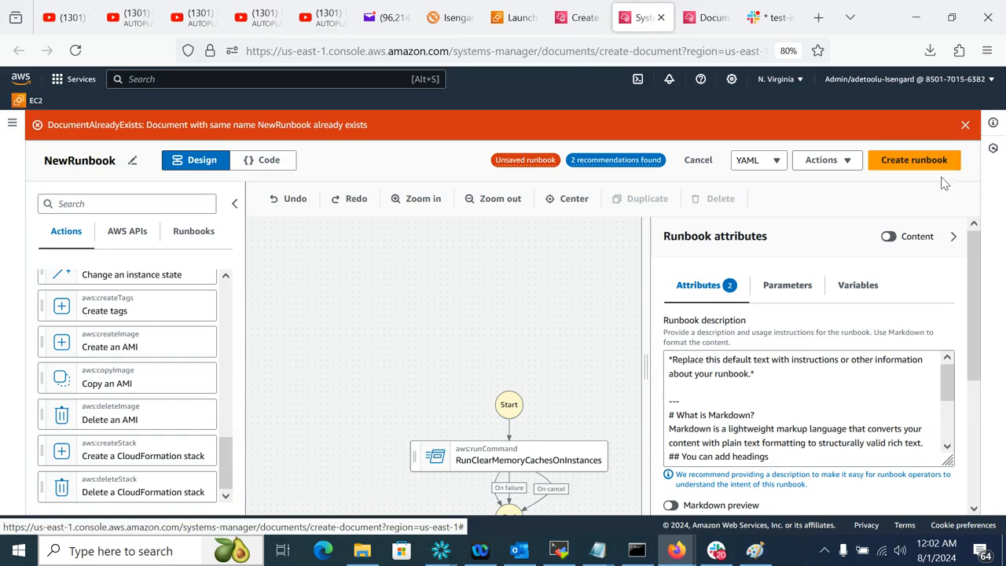
- Retry runbook creation, dismiss the document-already-exists error, and switch to the Code view
left_click(825, 162)
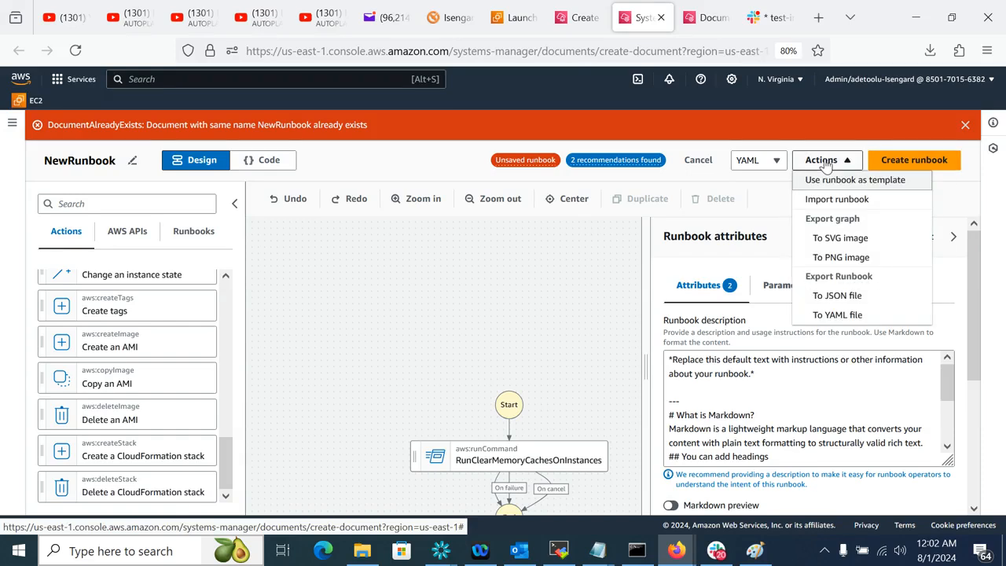
left_click(917, 161)
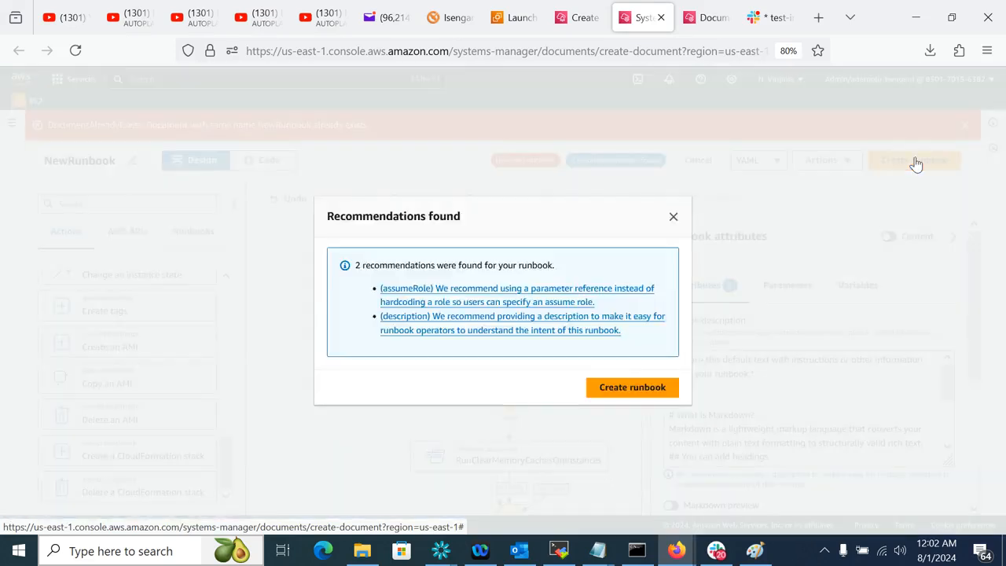
left_click(633, 388)
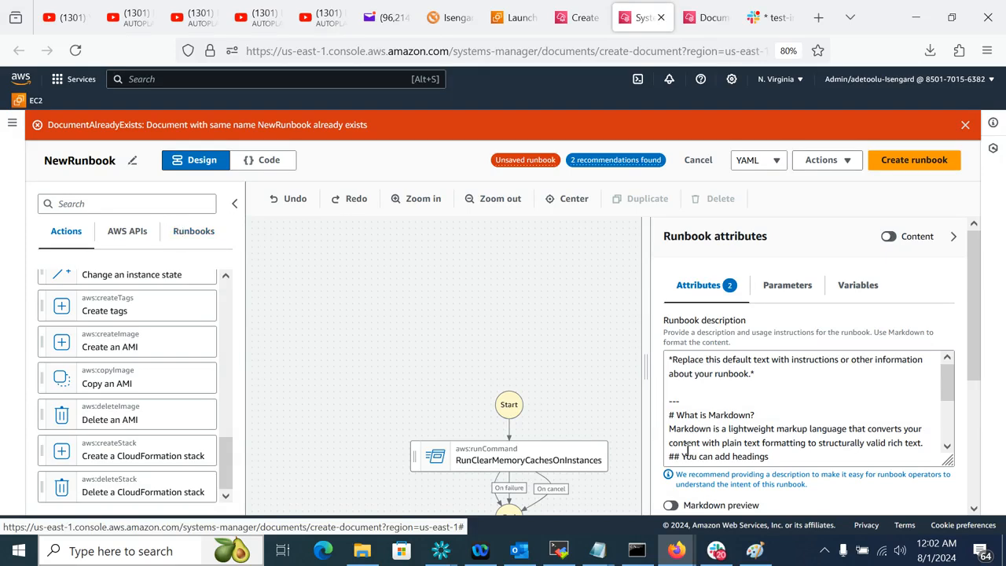
scroll(886, 337, "down", 3)
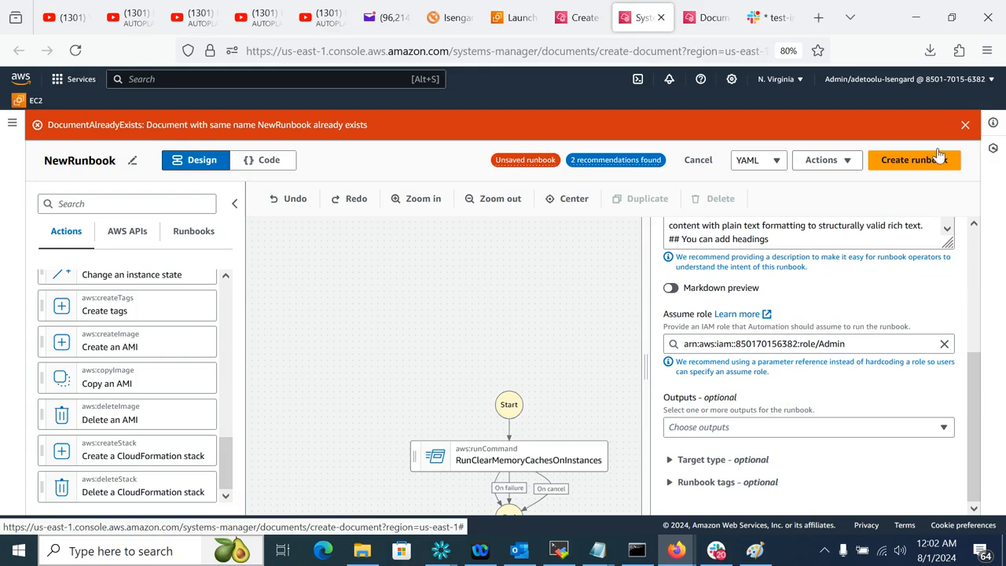
left_click(967, 126)
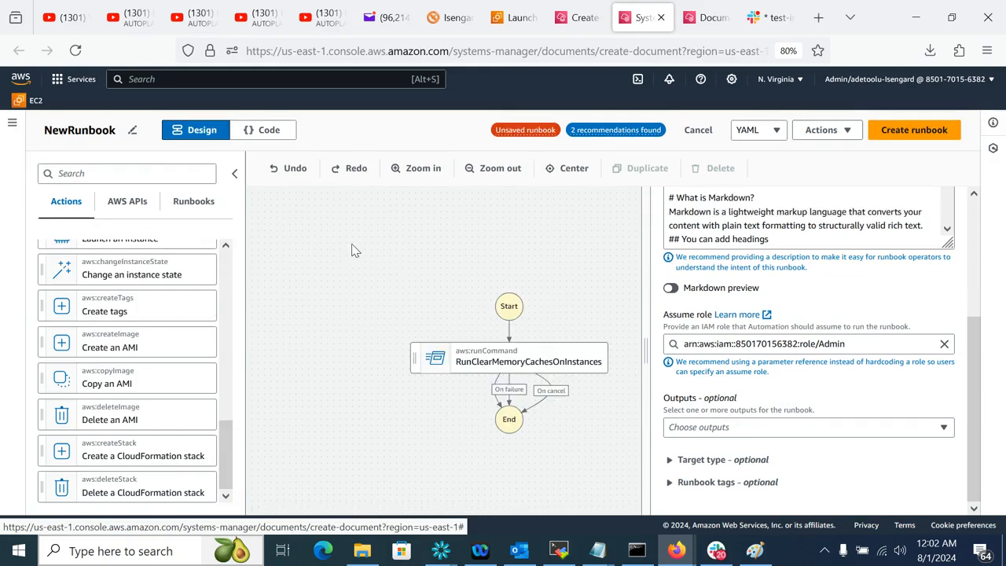
left_click(267, 134)
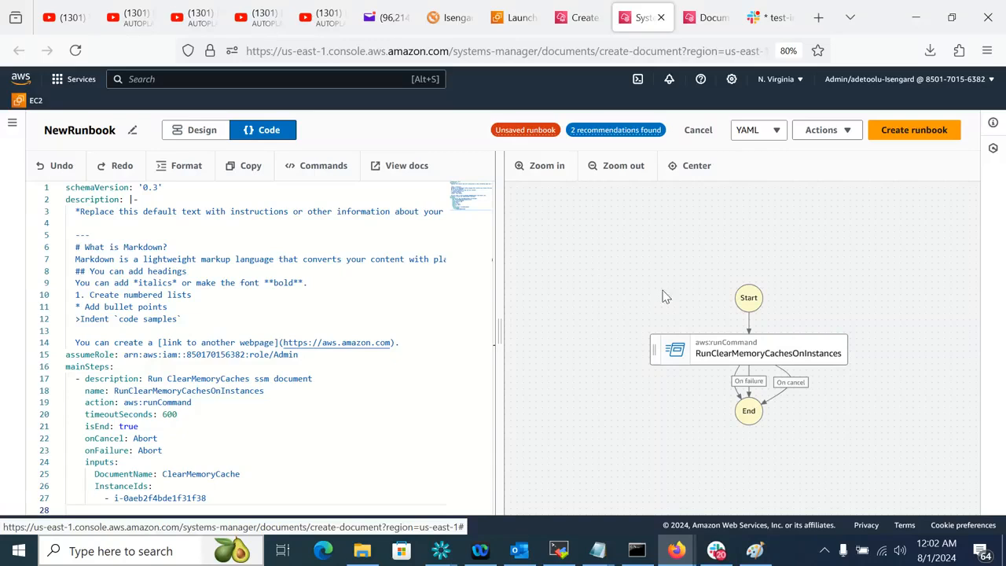
- Rename the runbook to ClearMemoryCaches and create it, confirming past the recommendations
scroll(233, 313, "down", 2)
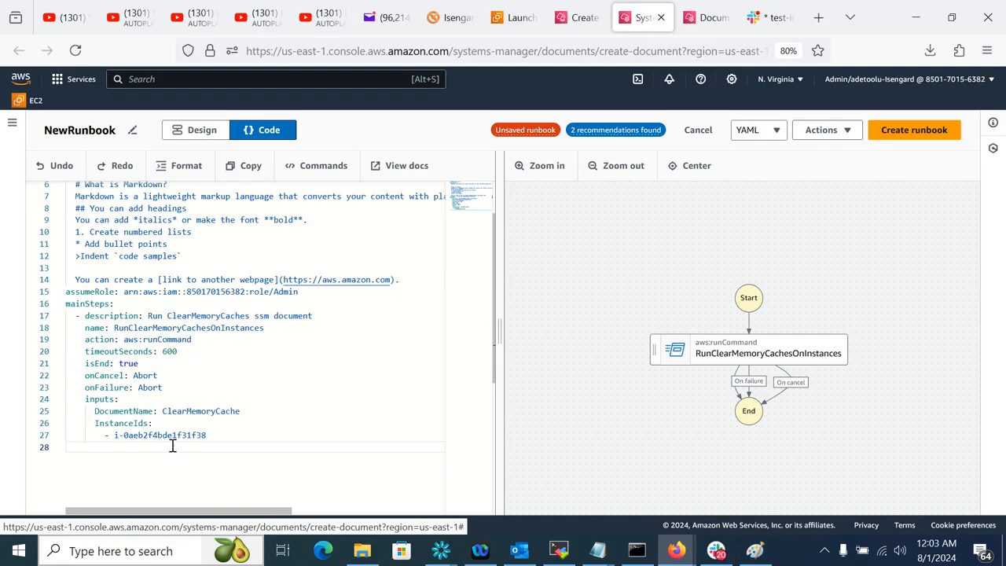
scroll(217, 428, "down", 1)
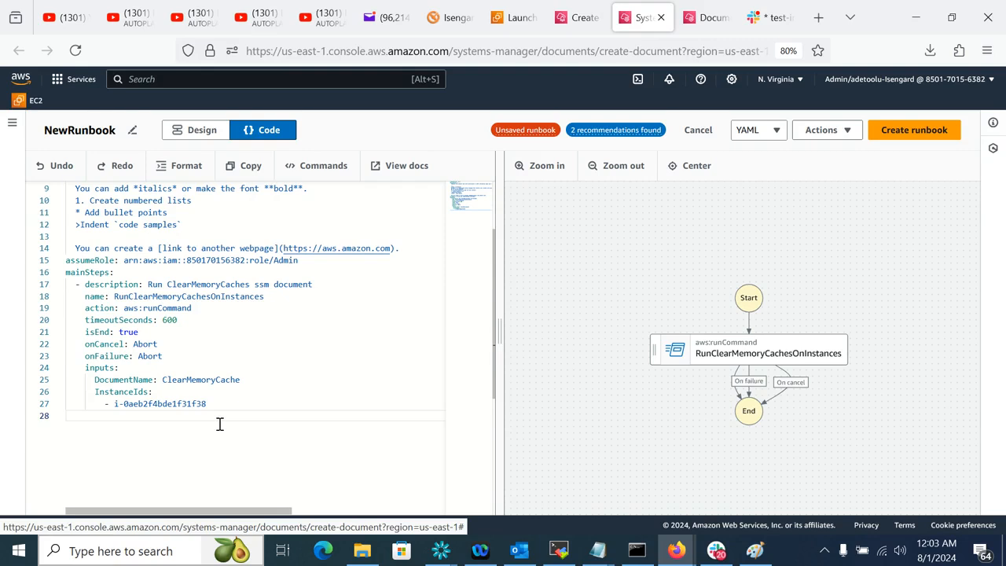
scroll(406, 375, "down", 4)
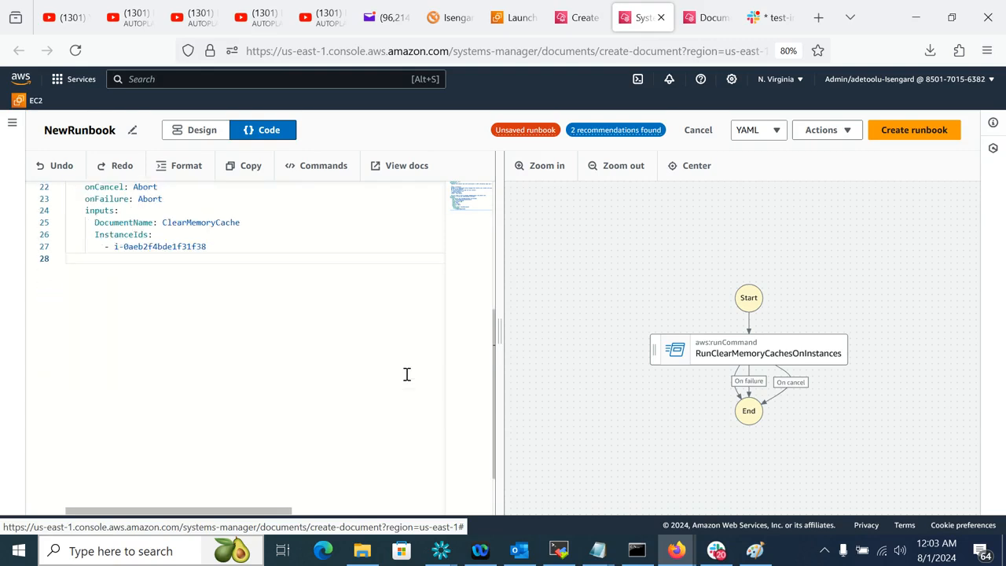
scroll(406, 375, "up", 3)
left_click(132, 130)
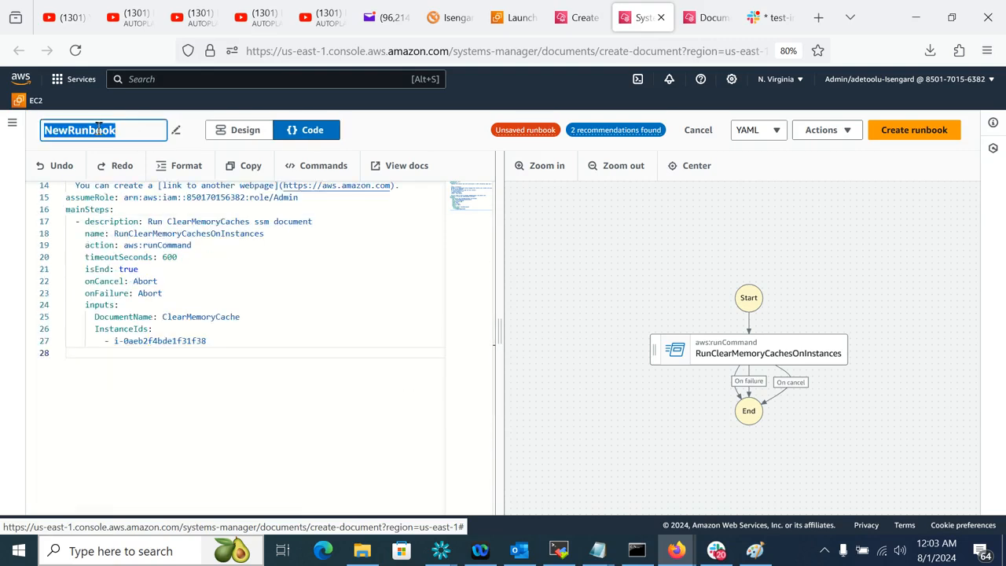
type("Cle")
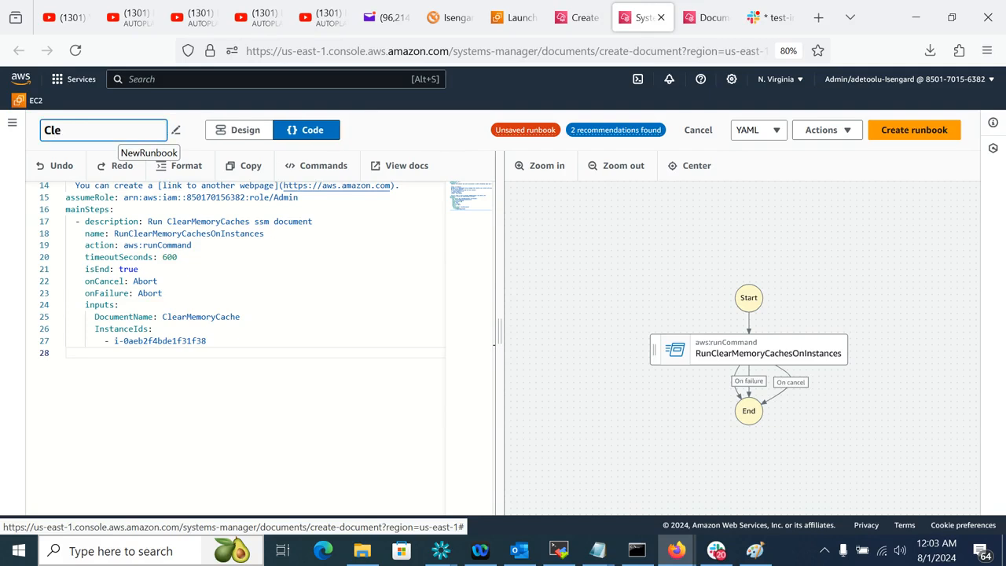
type("arMemoryCaches")
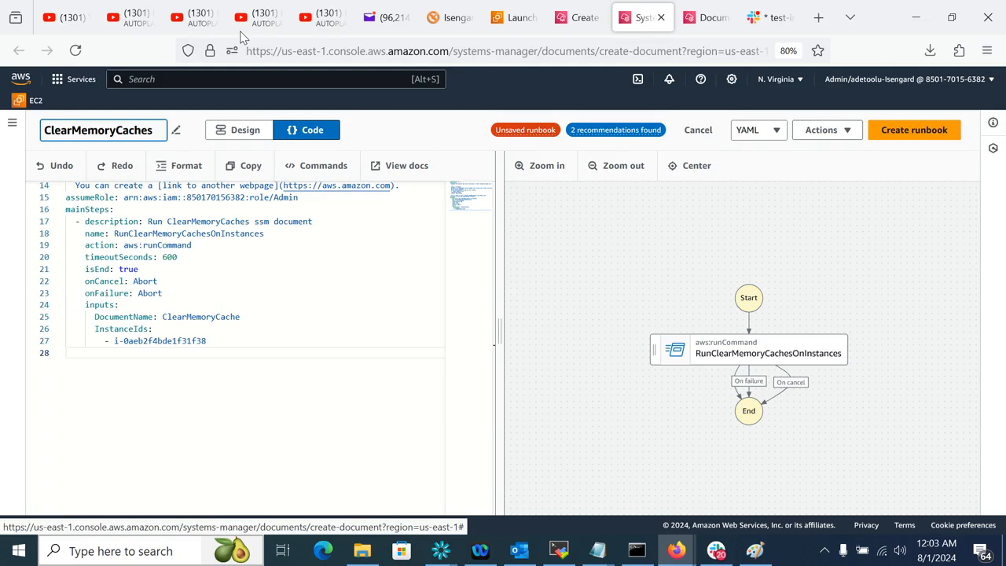
left_click(887, 141)
left_click(610, 385)
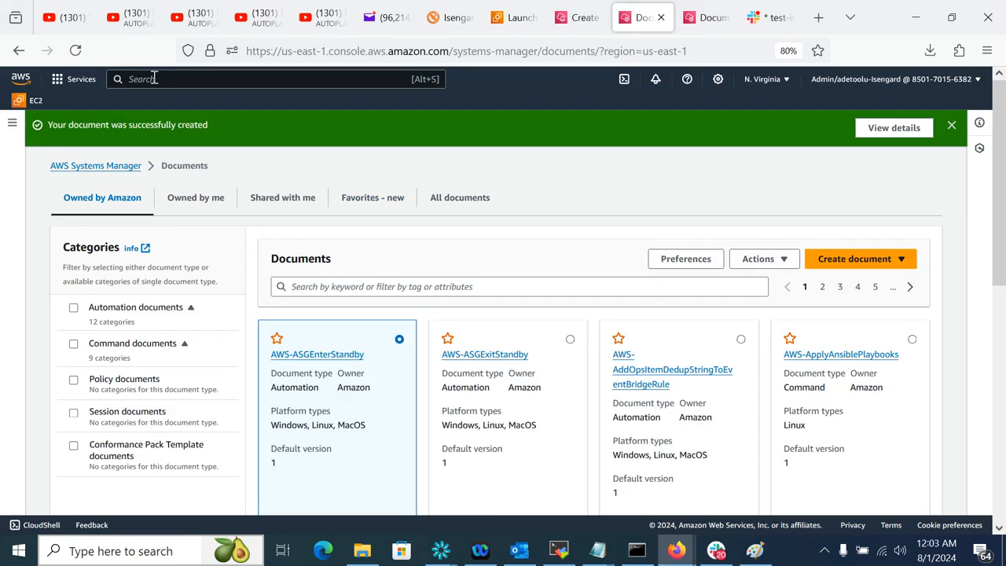
- Select the ClearMemoryCaches runbook, owned by me, for the response plan
left_click(539, 16)
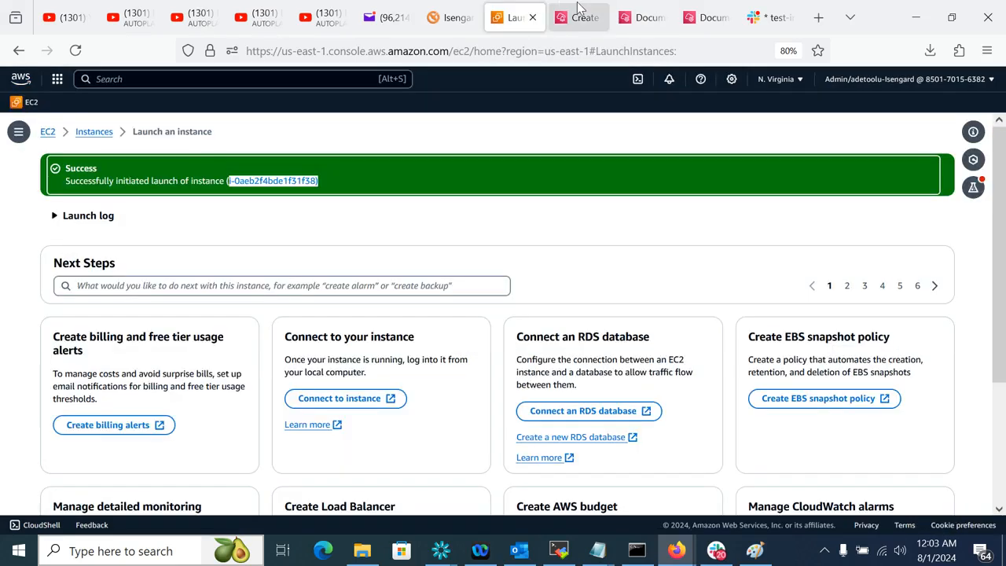
left_click(578, 8)
left_click(245, 400)
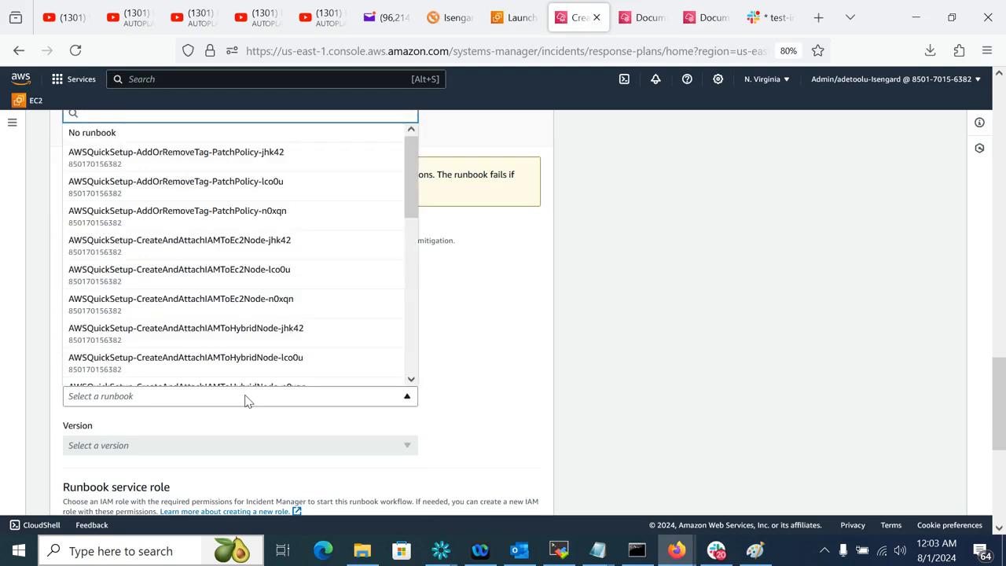
type("cleea")
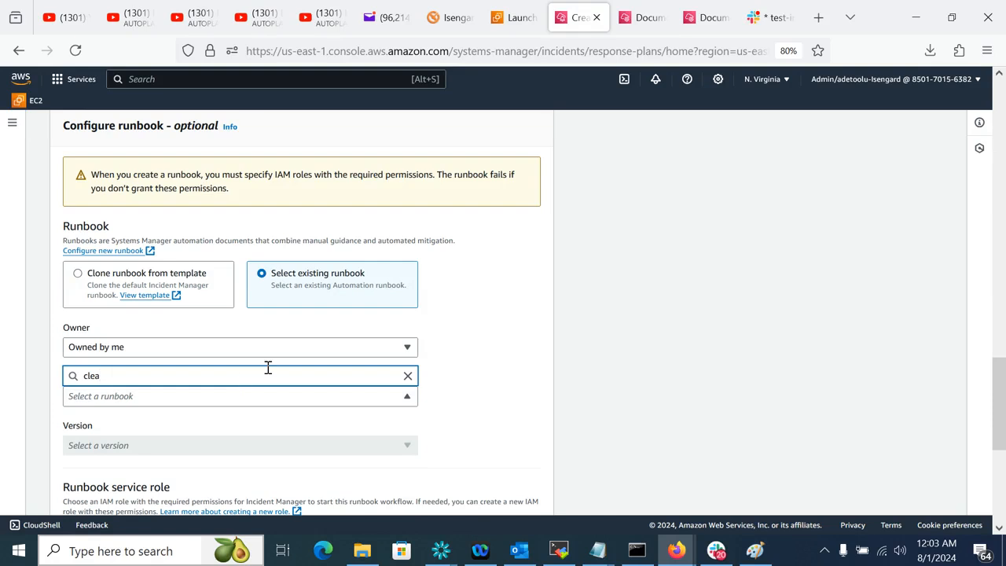
left_click(342, 354)
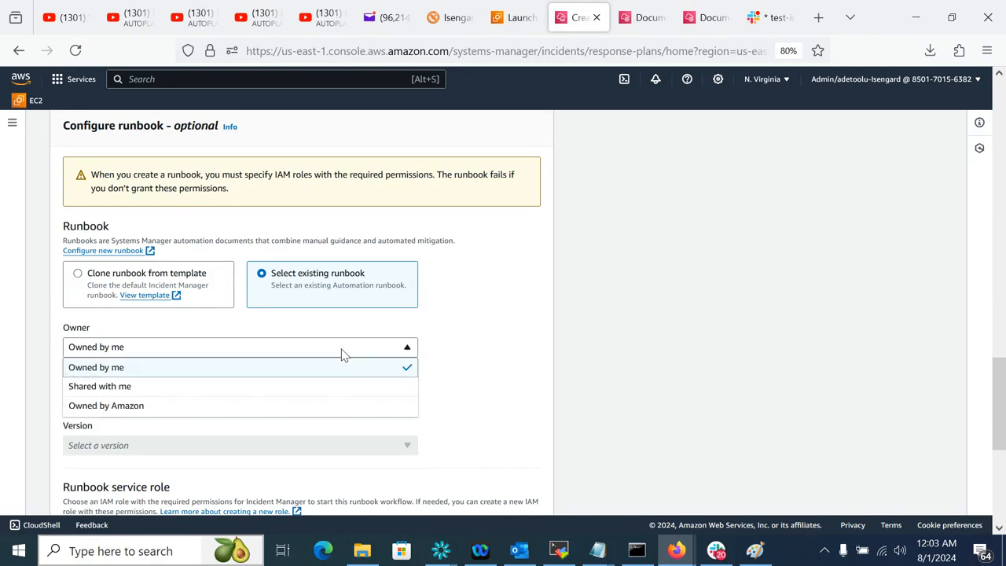
left_click(327, 384)
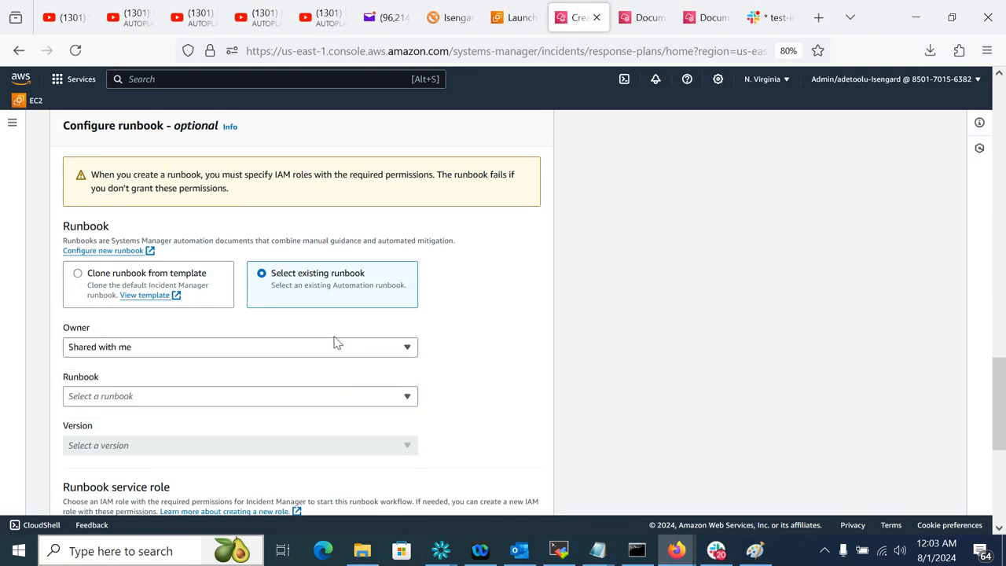
left_click(331, 348)
left_click(302, 368)
left_click(226, 396)
type("Cle")
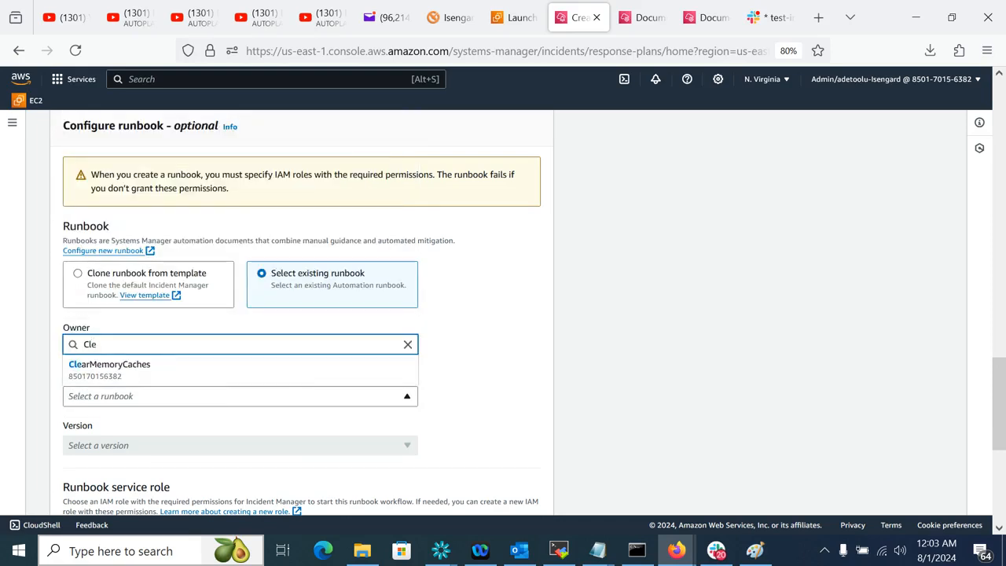
left_click(354, 379)
- Set the runbook version to 1
scroll(390, 362, "down", 1)
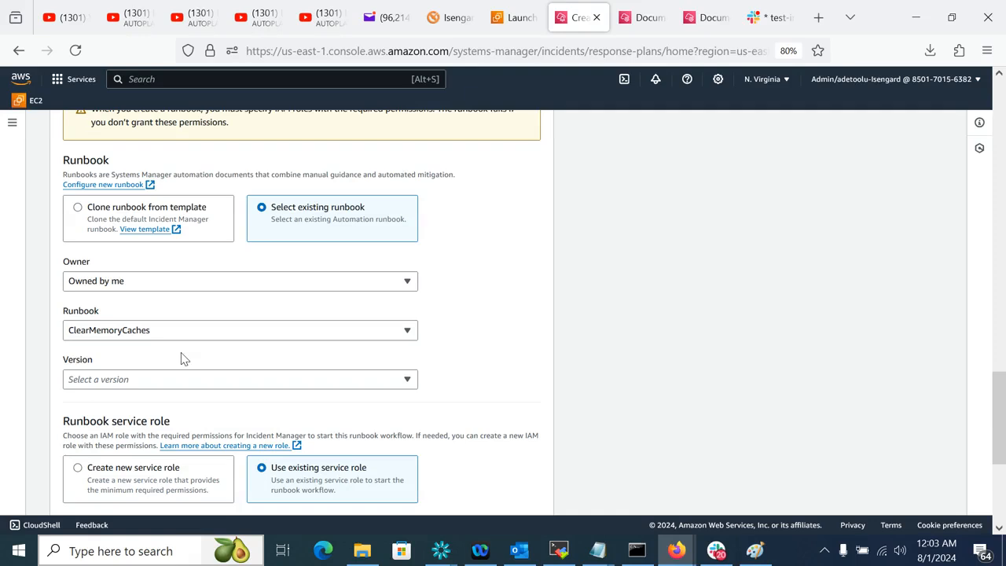
left_click(370, 381)
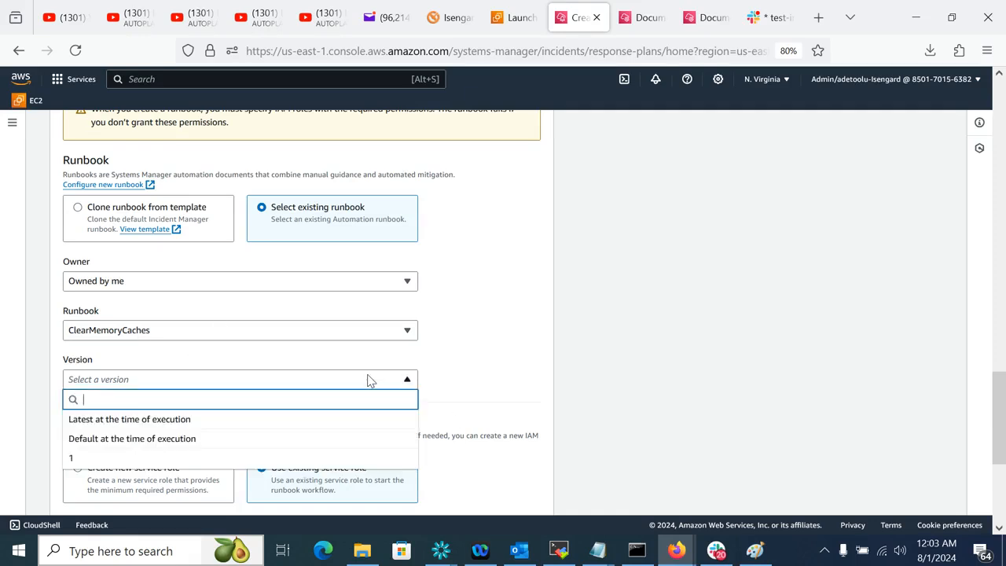
left_click(293, 477)
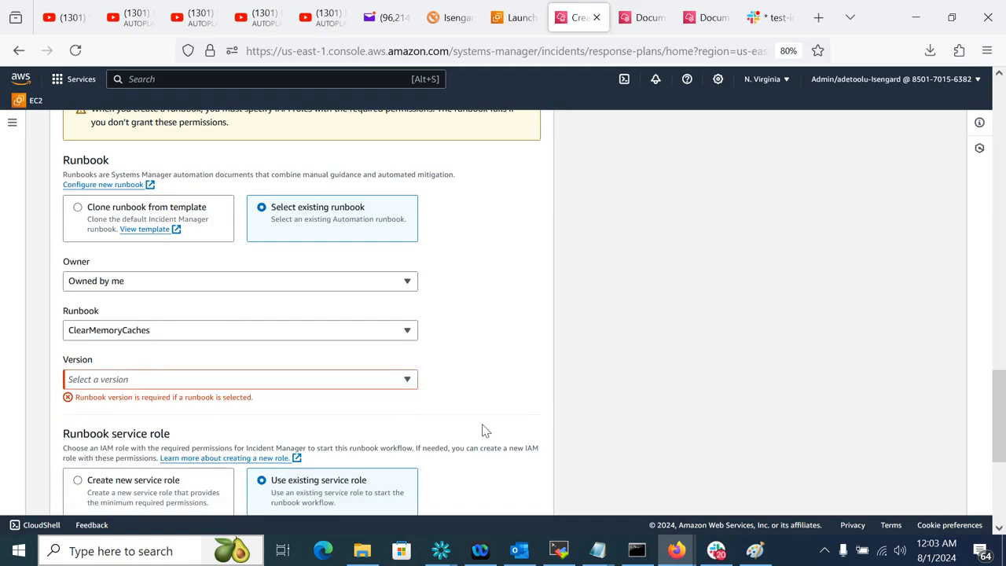
left_click(377, 380)
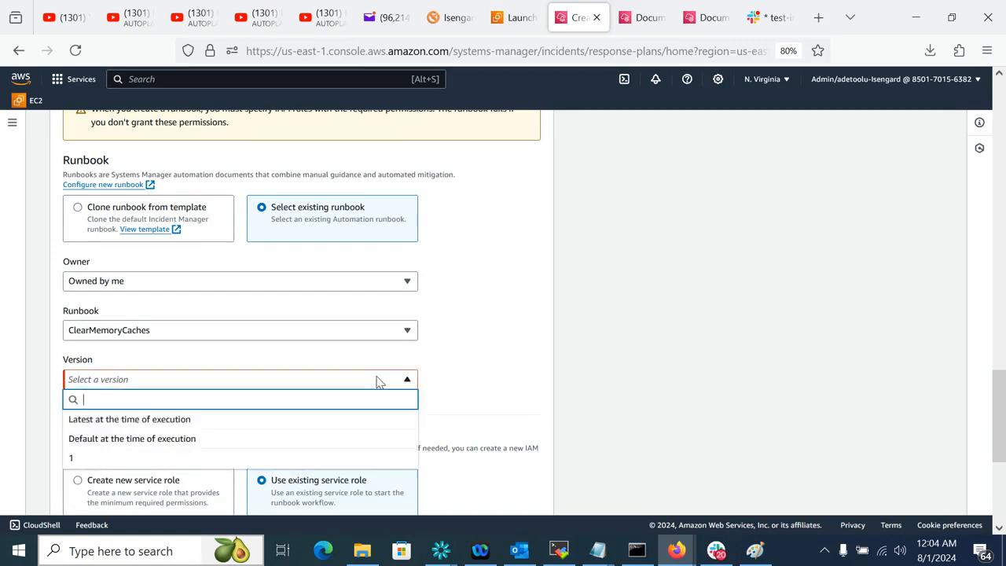
left_click(234, 463)
- Set the runbook's service role to IncidentManagerIncidentAccessServiceRole
scroll(529, 390, "down", 5)
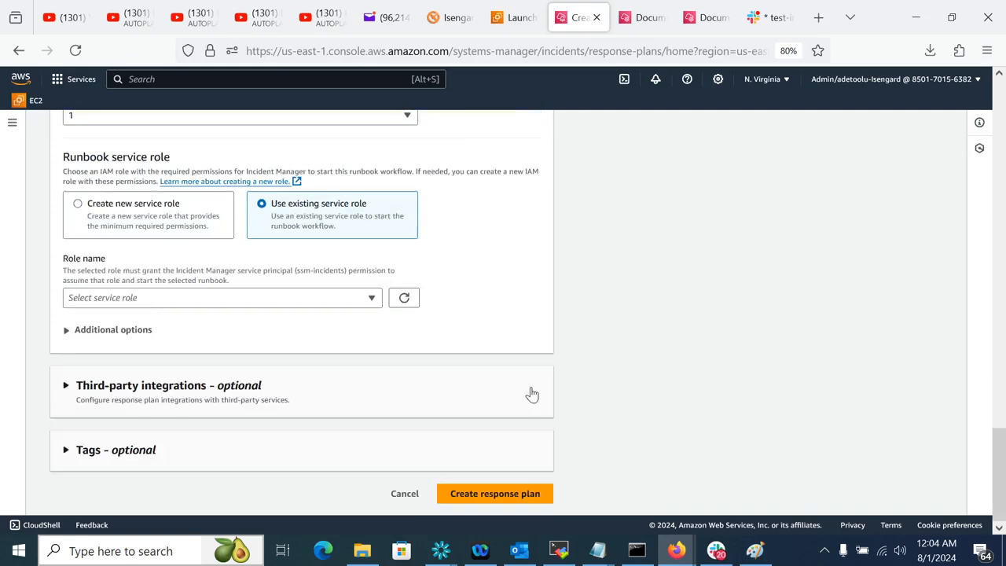
left_click(165, 305)
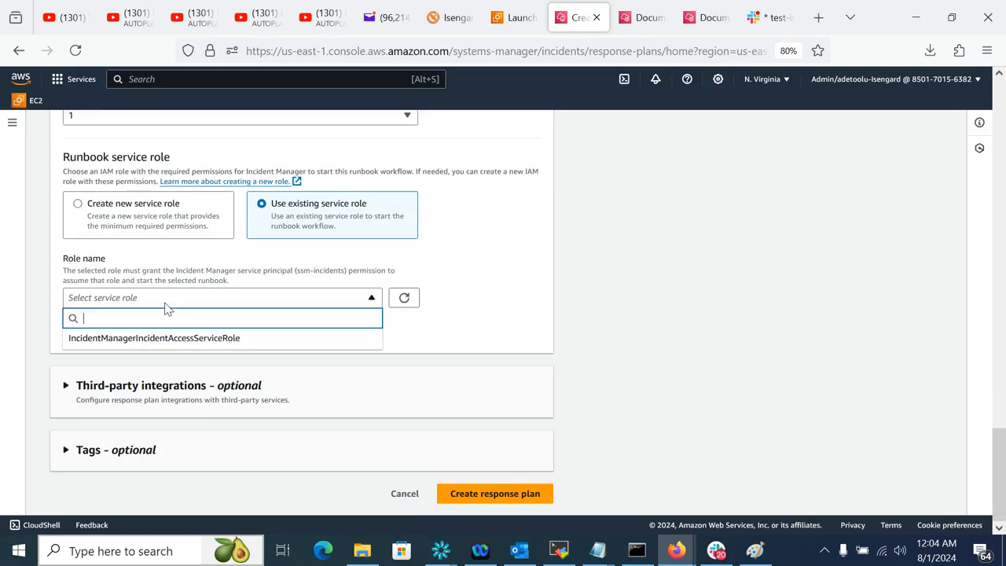
left_click(168, 338)
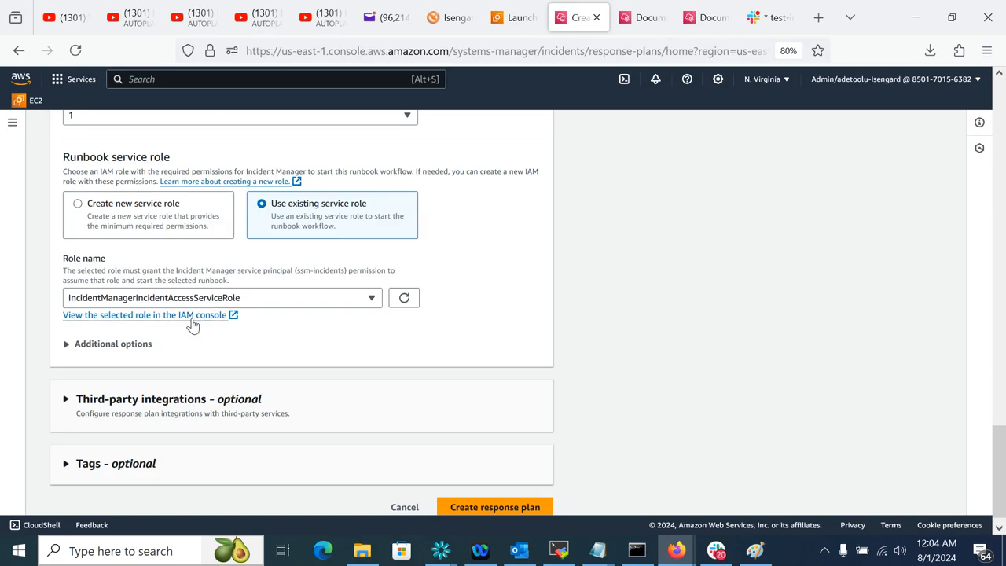
left_click(212, 300)
left_click(213, 300)
left_click(212, 299)
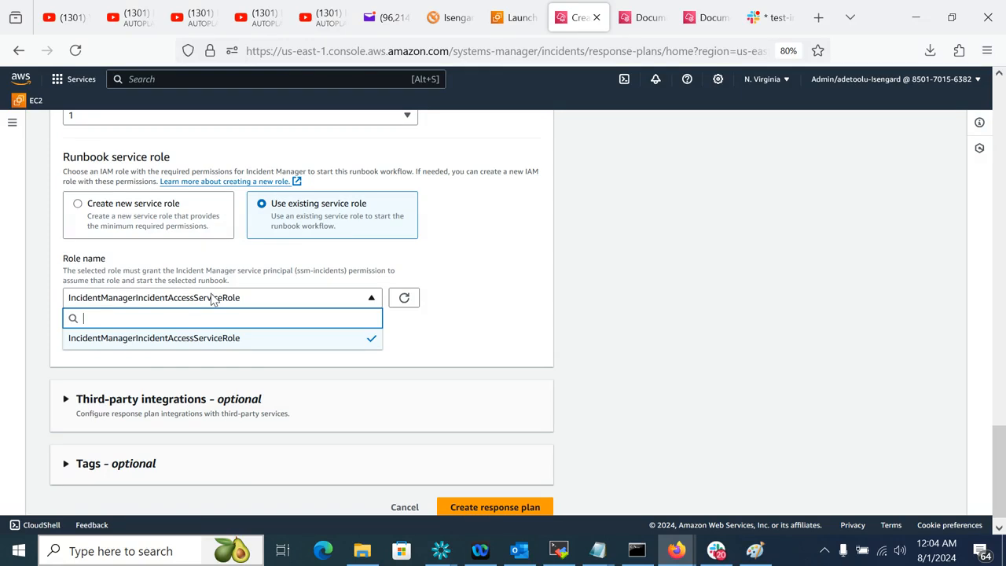
left_click(212, 299)
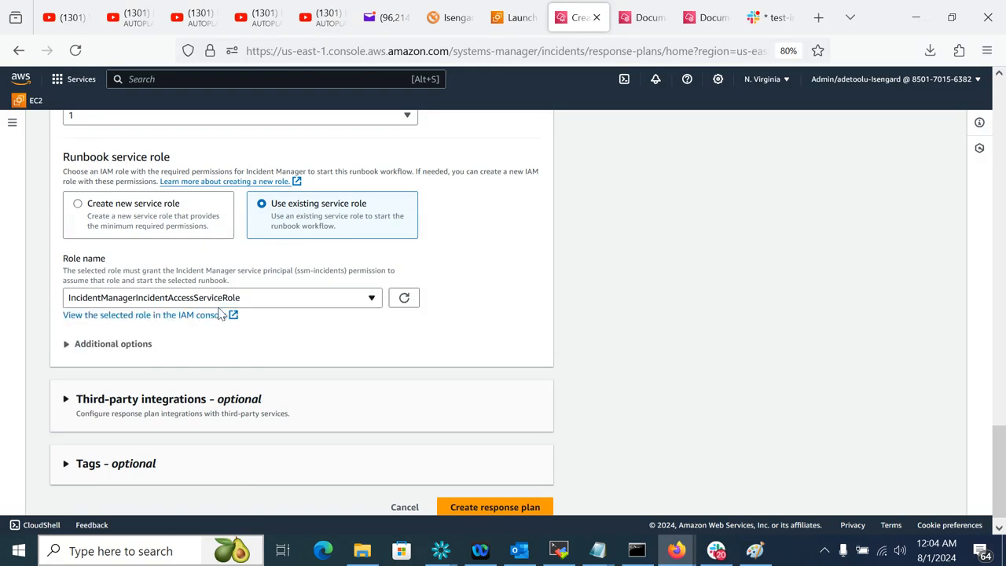
- Expand Additional options and create the Memory_Utilization_on_testmonitoring01 response plan
left_click(133, 344)
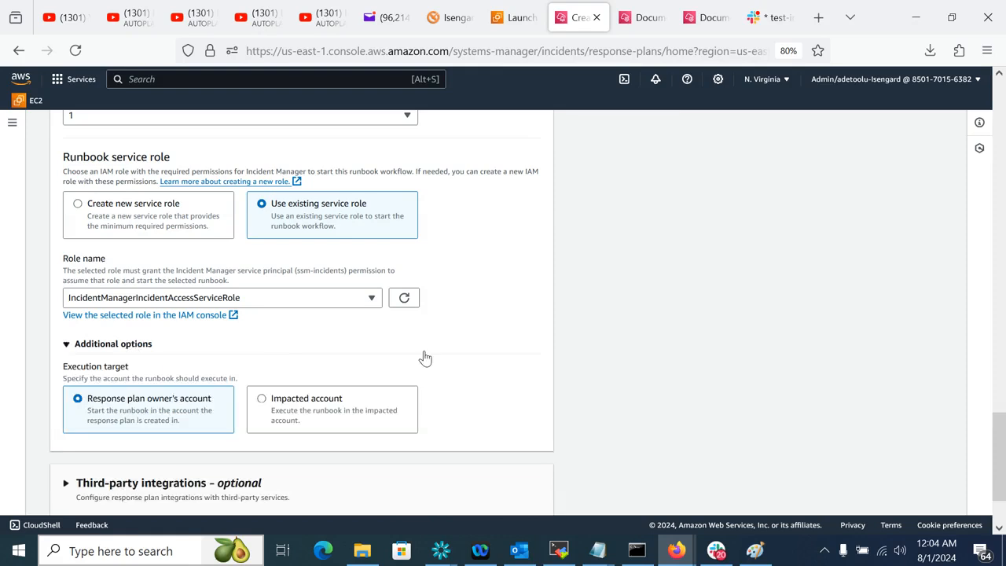
scroll(424, 357, "down", 3)
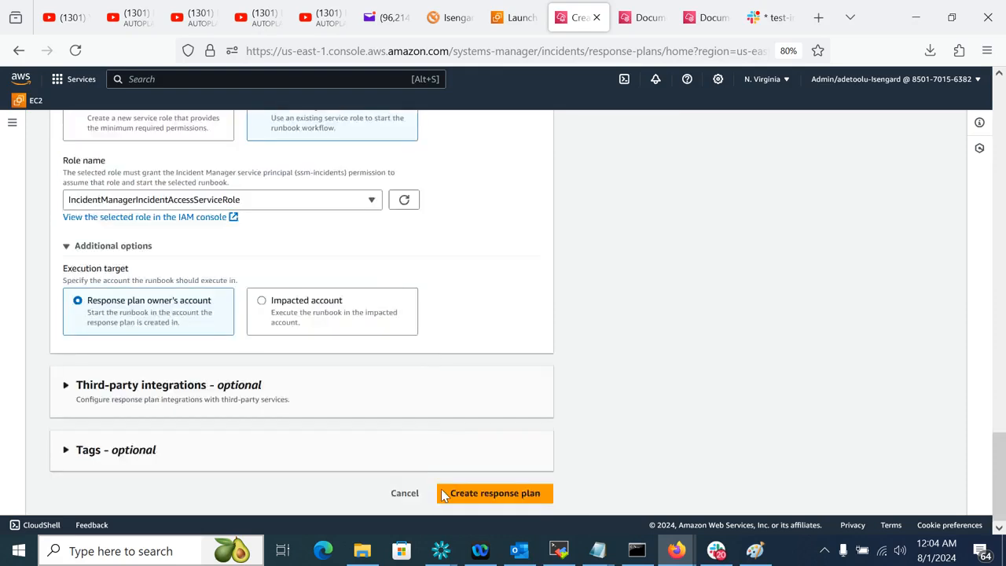
left_click(483, 492)
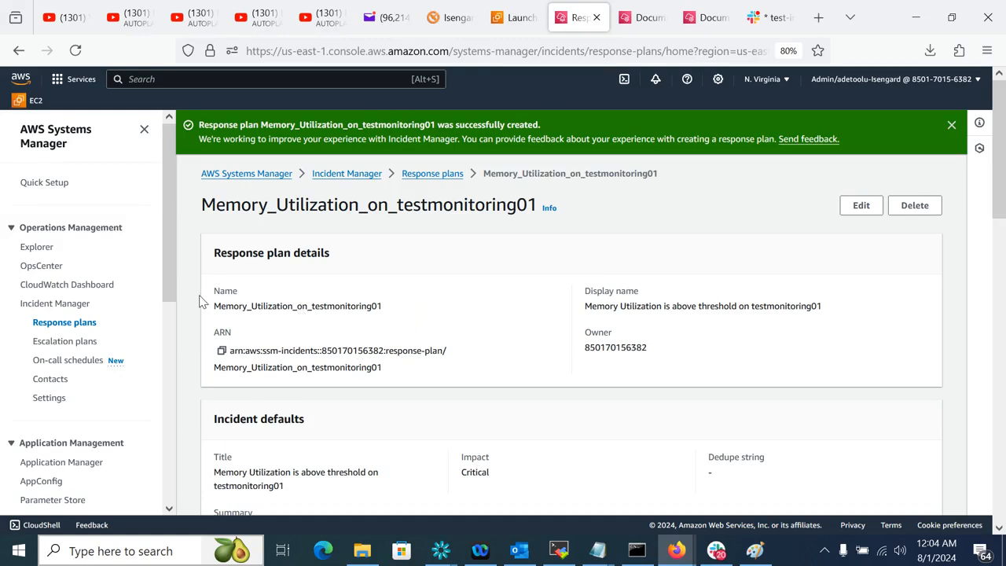
- Search the console for 'iam' and open the IAM service
scroll(461, 290, "down", 3)
scroll(462, 292, "up", 3)
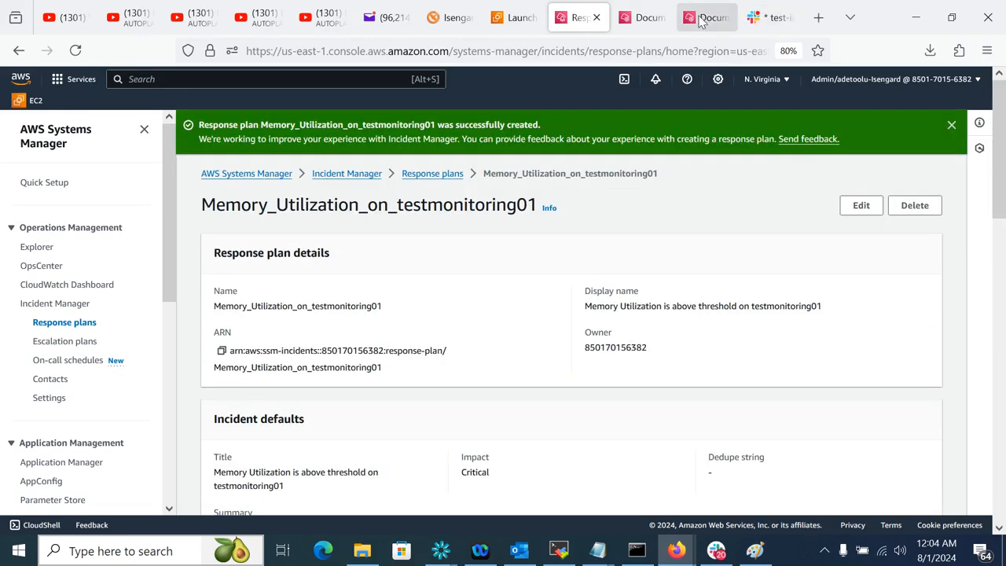
left_click(503, 19)
left_click(310, 76)
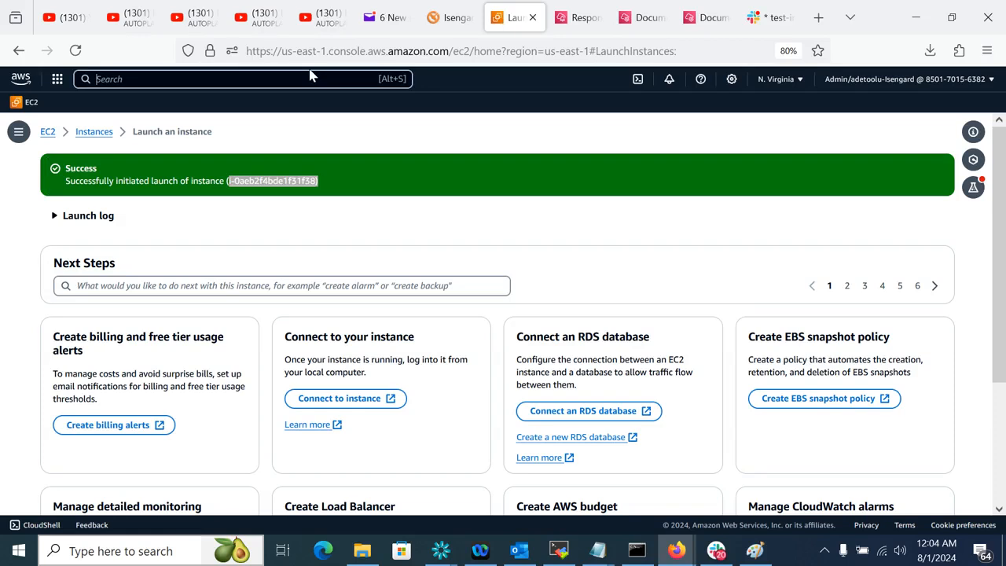
type("iam")
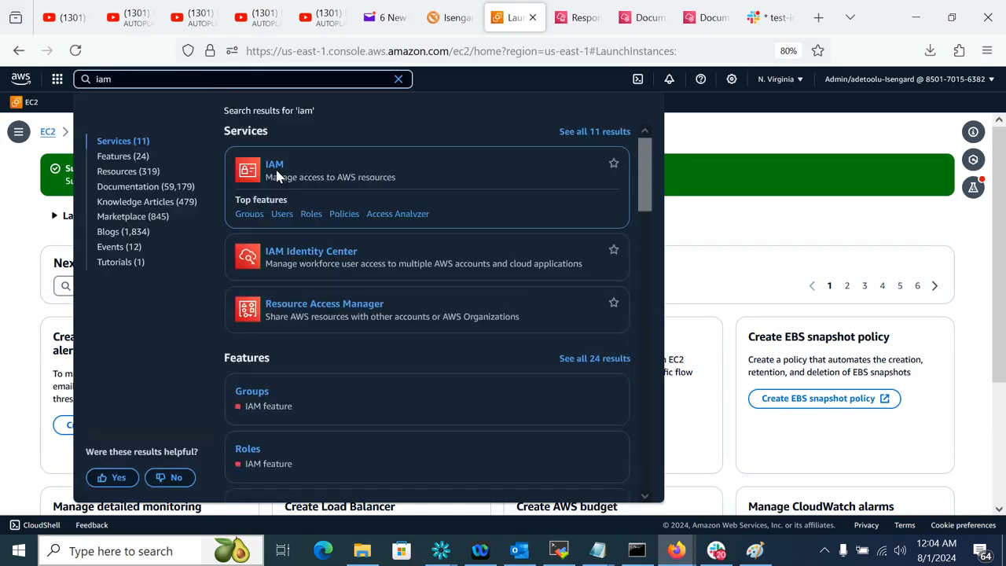
left_click(275, 176)
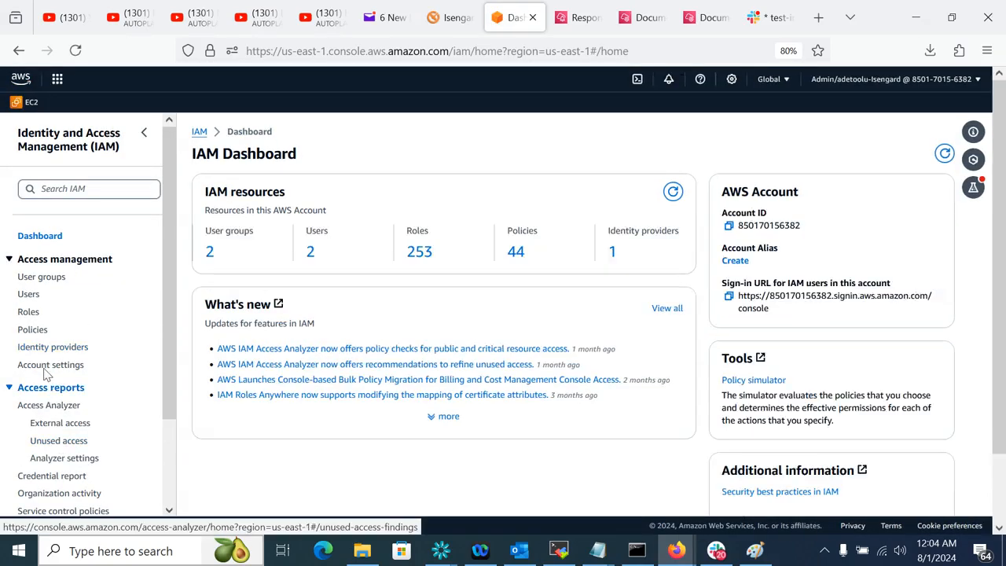
- Find IncidentManagerIncidentAccessServiceRole among IAM roles and inspect its attached policy JSON
left_click(41, 311)
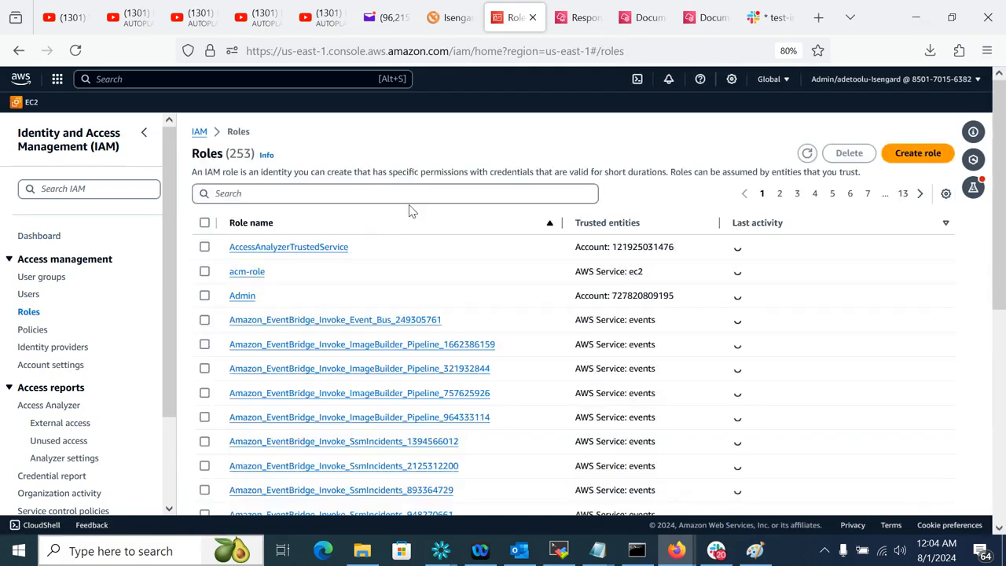
left_click(406, 199)
type("incident")
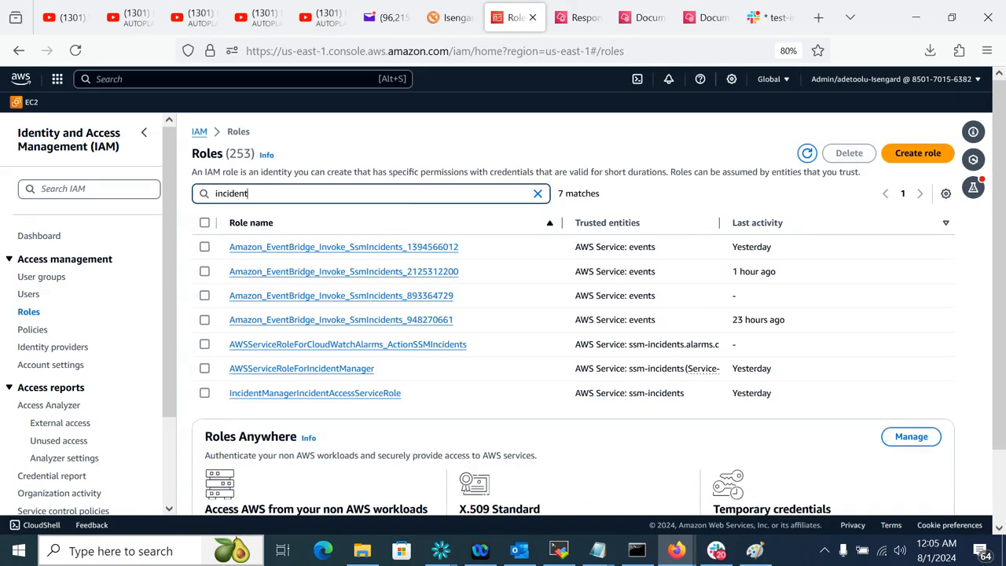
left_click(277, 393)
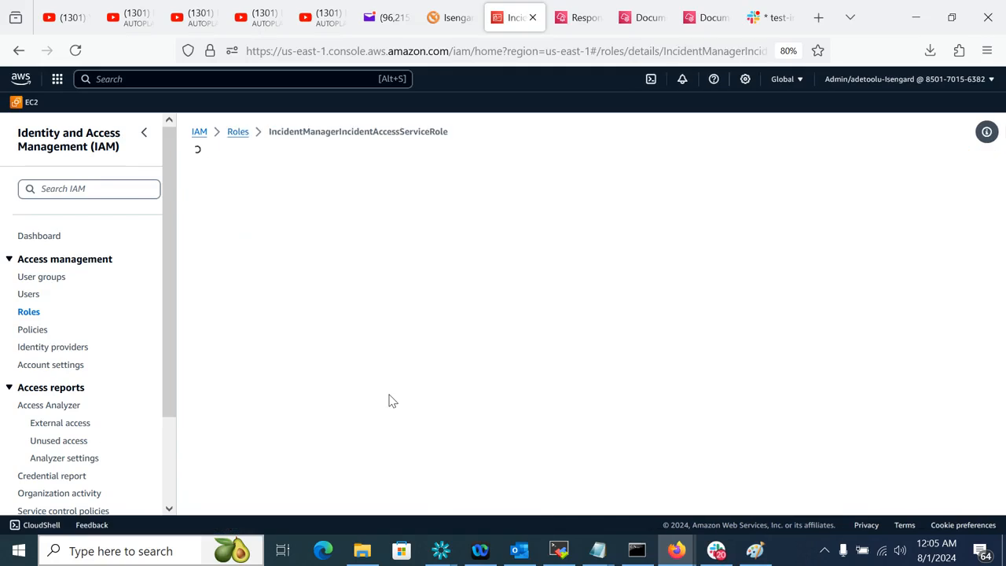
scroll(625, 387, "down", 2)
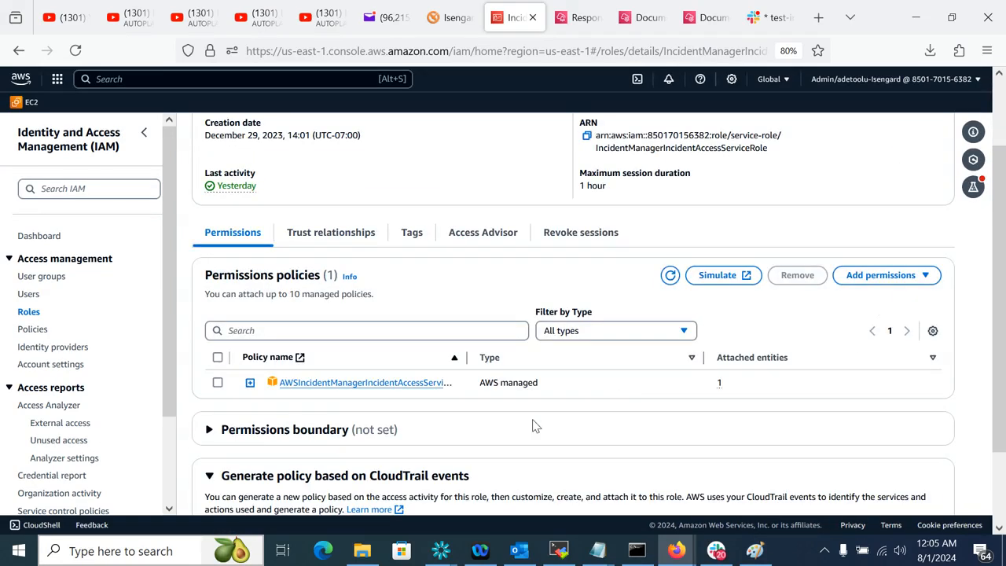
left_click(250, 383)
scroll(312, 385, "down", 4)
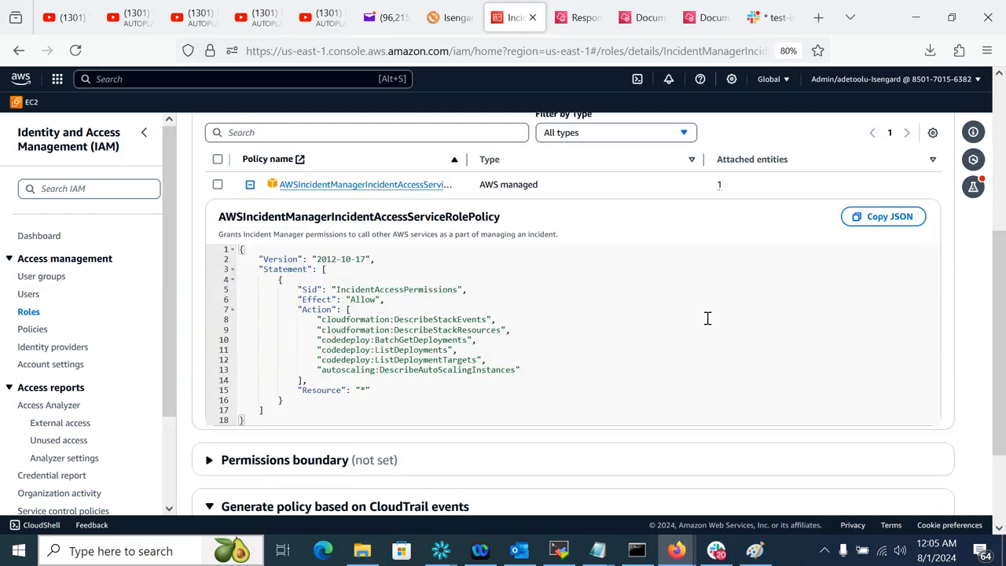
scroll(821, 283, "up", 1)
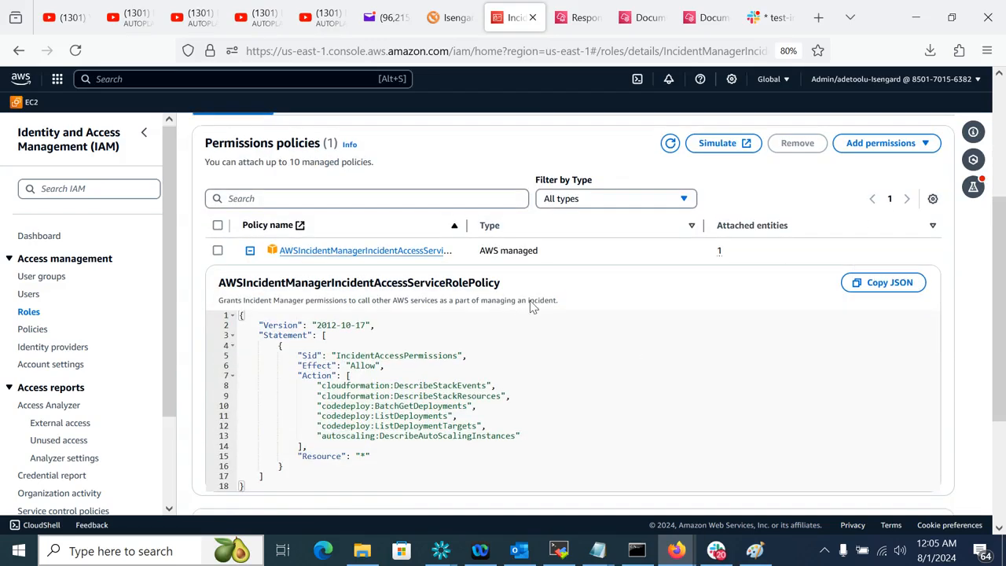
scroll(376, 269, "up", 2)
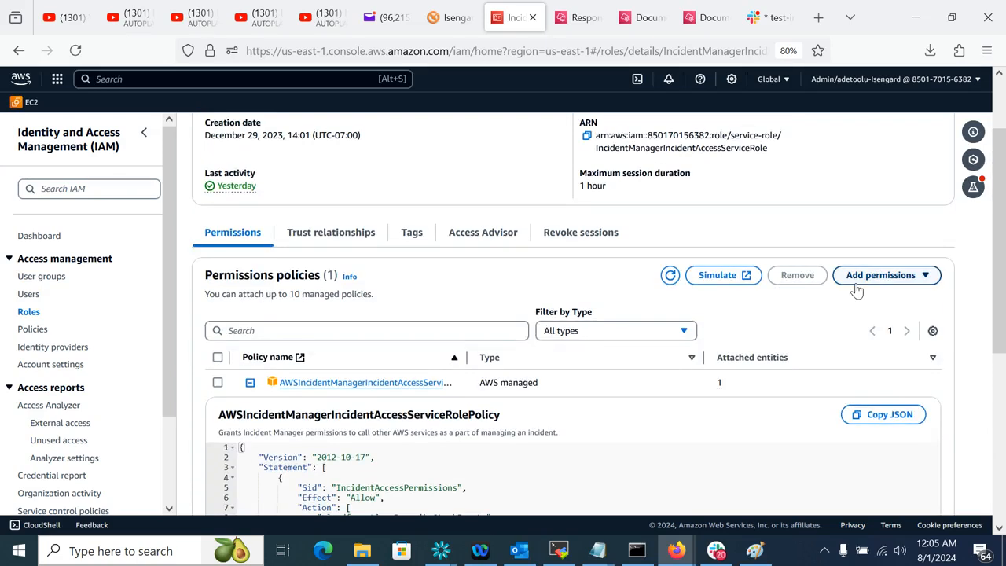
- Start an inline policy for the role, then abandon it and return to the role
left_click(880, 275)
left_click(868, 316)
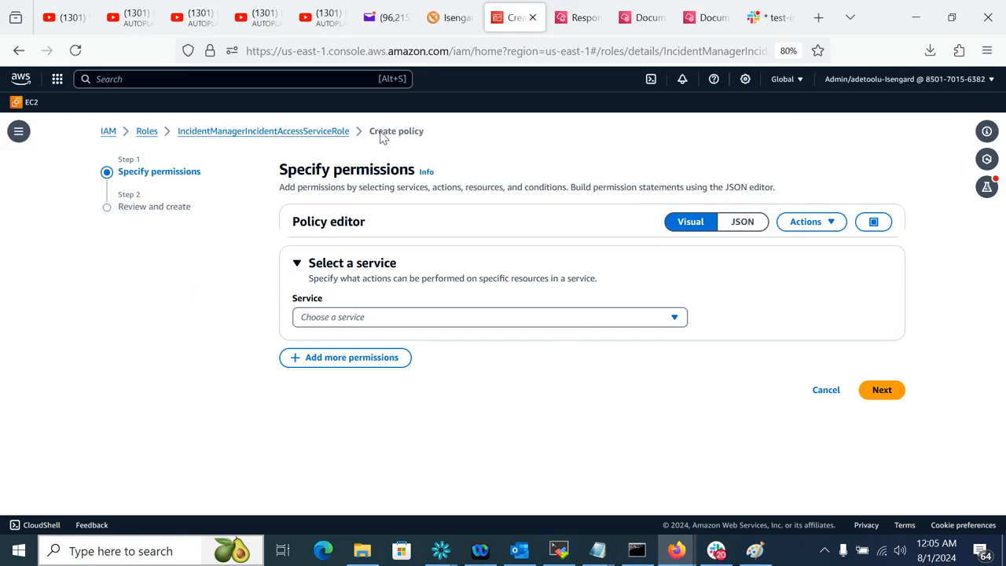
left_click(330, 131)
left_click(642, 347)
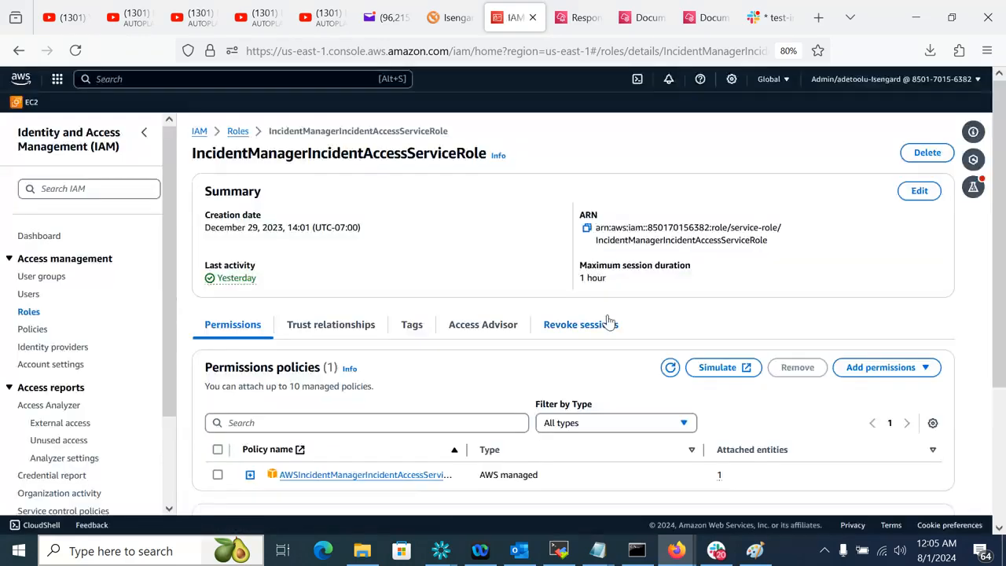
- Attach the AdministratorAccess managed policy to IncidentManagerIncidentAccessServiceRole
left_click(896, 368)
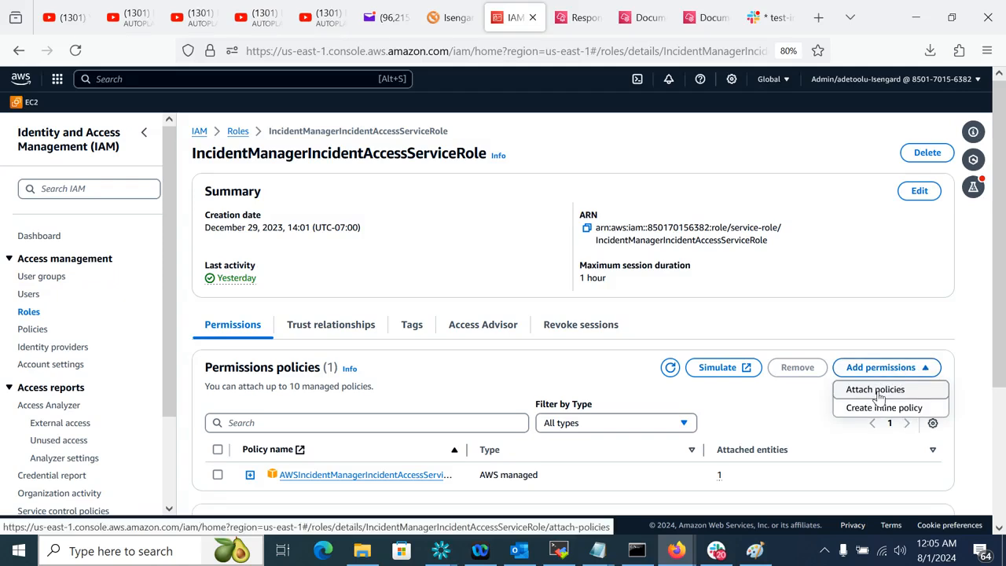
left_click(871, 388)
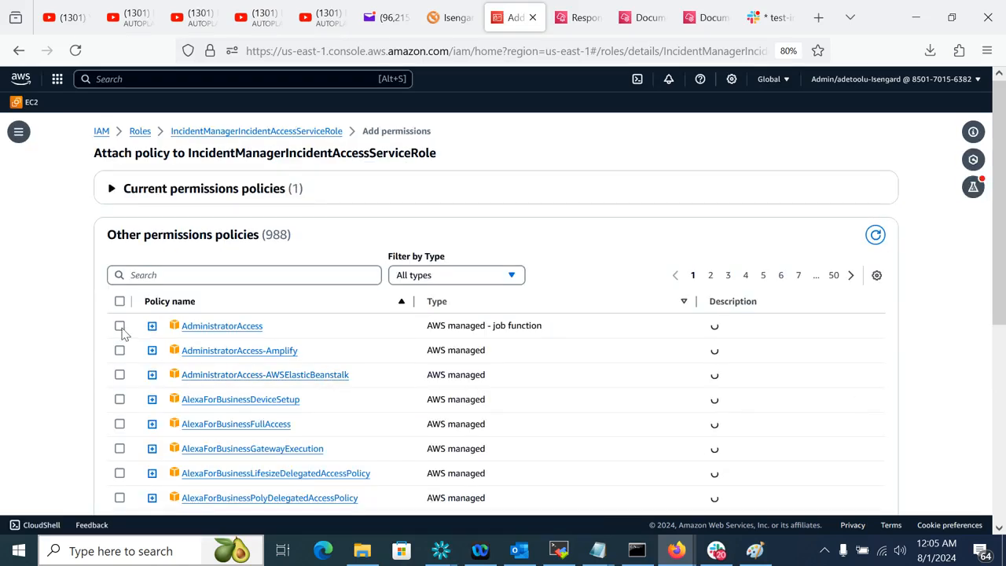
left_click(120, 325)
scroll(668, 350, "down", 2)
scroll(668, 356, "down", 4)
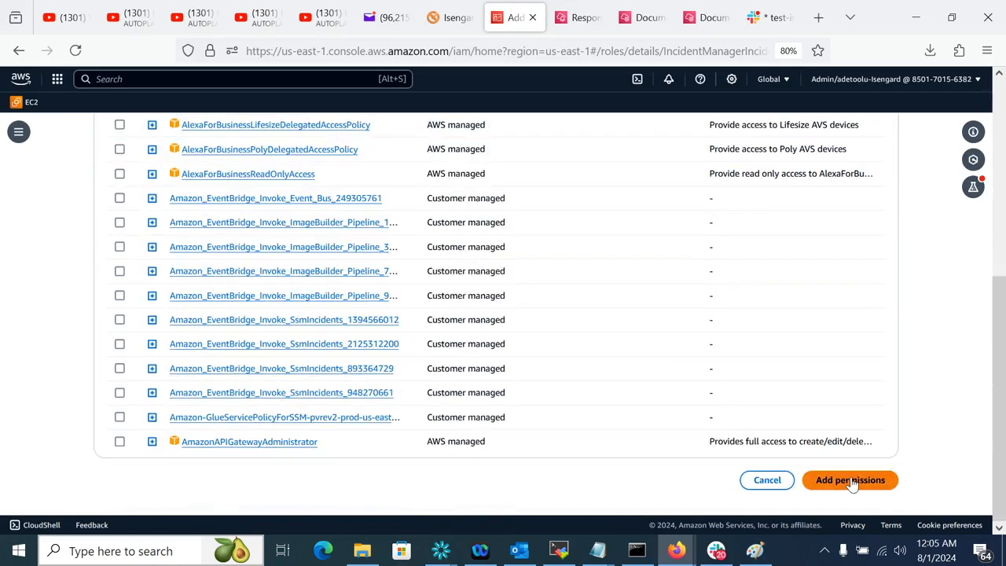
left_click(851, 478)
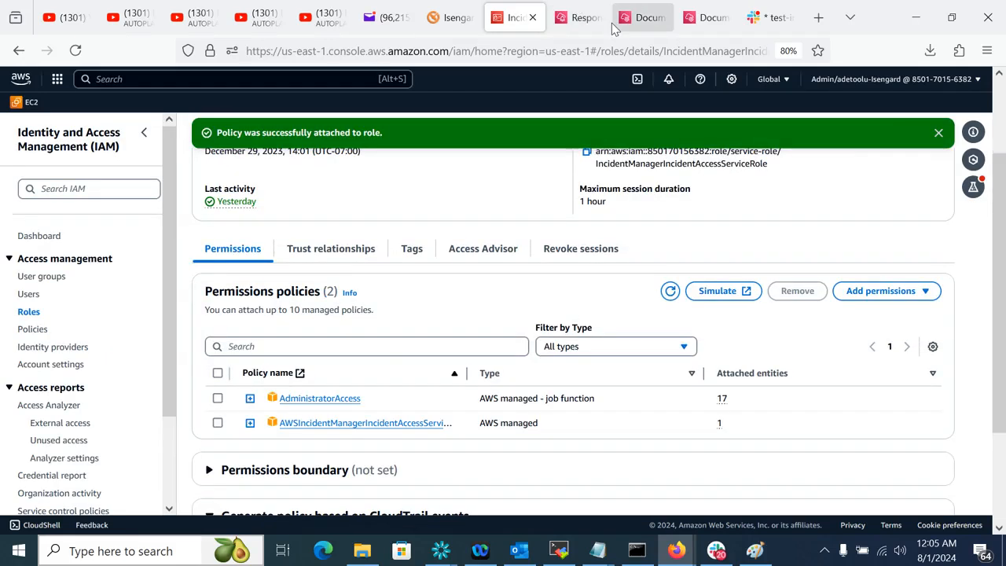
left_click(582, 19)
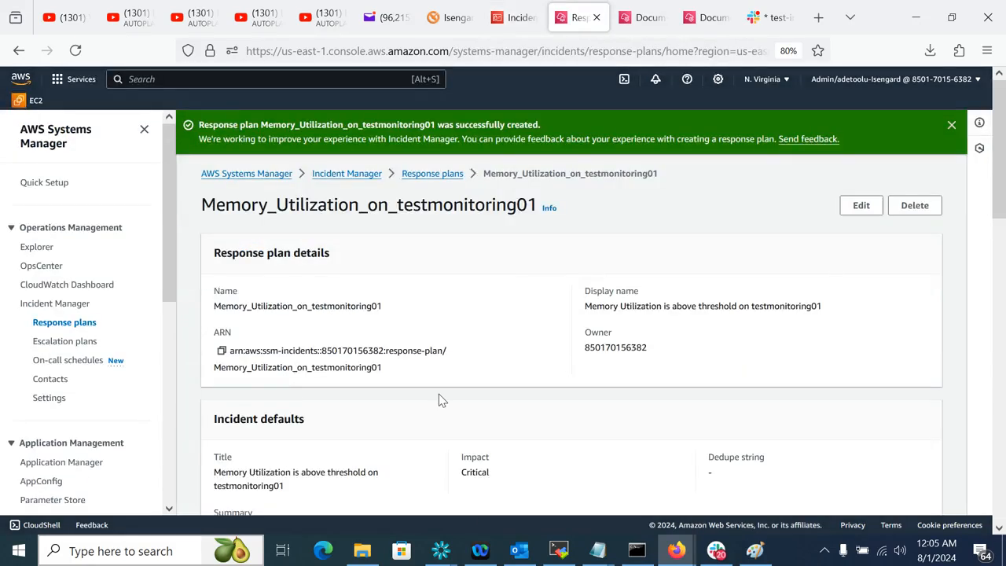
- Open CloudWatch from the 'cloudwatch' search and view All alarms
left_click(283, 80)
type("cloud")
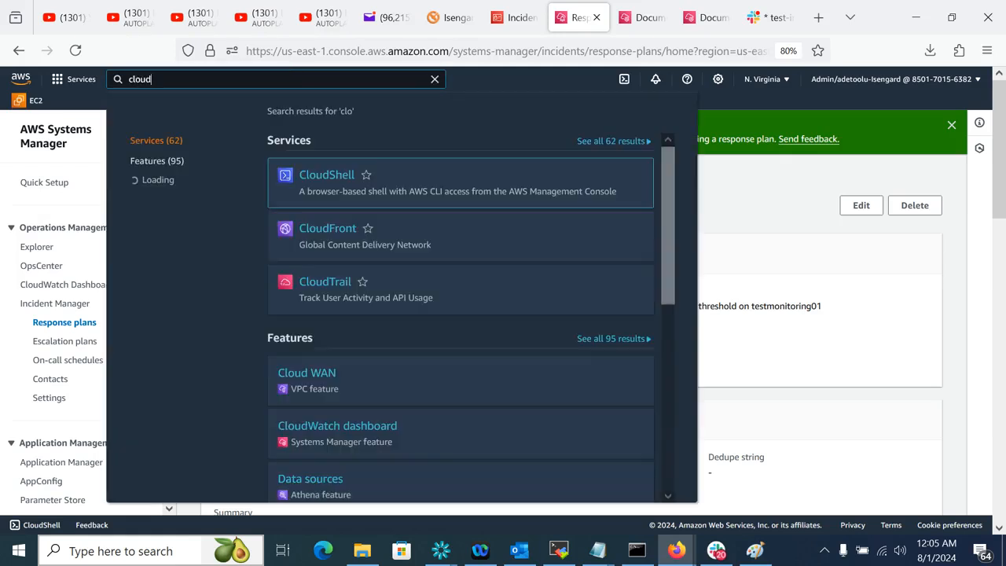
type("watch")
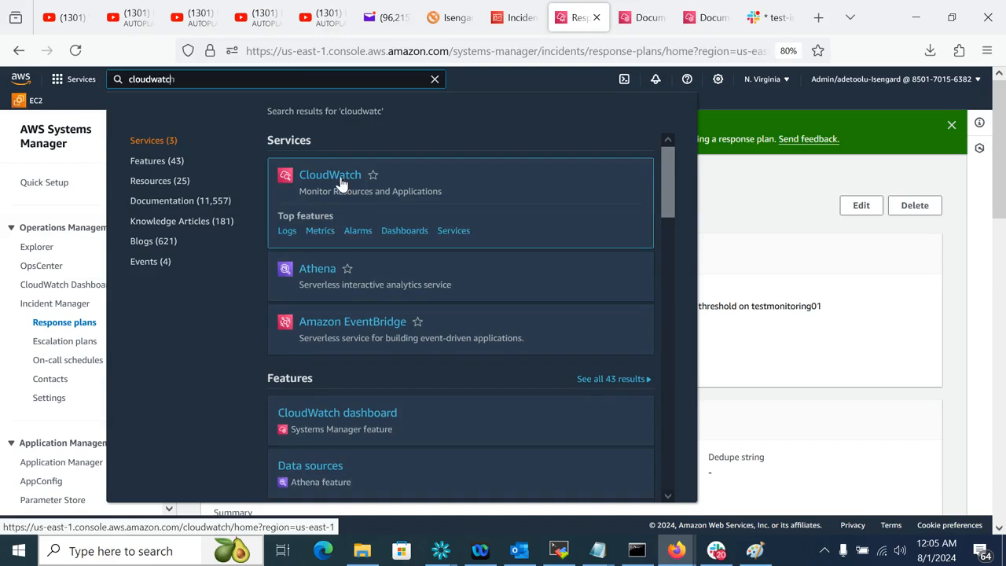
left_click(343, 182)
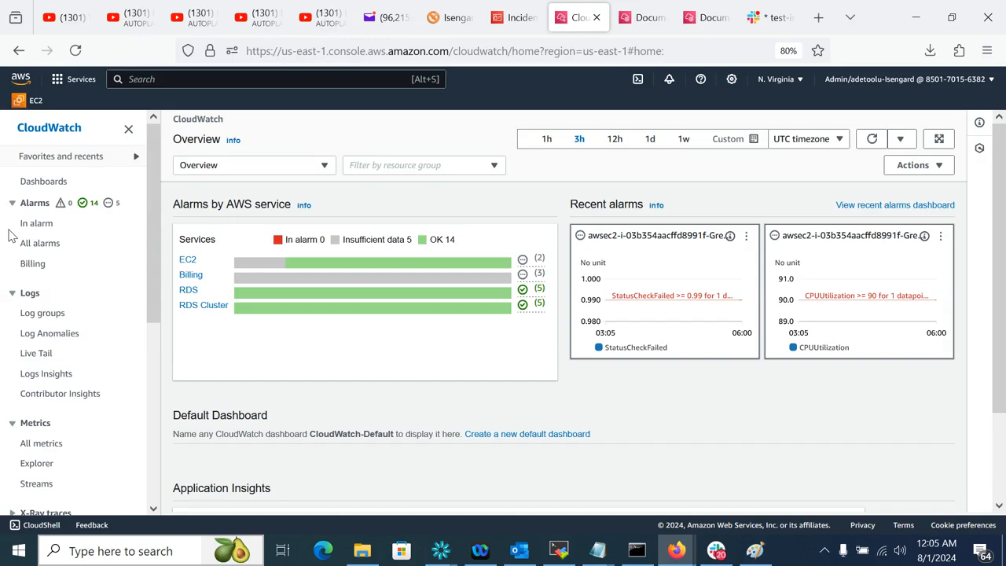
left_click(41, 245)
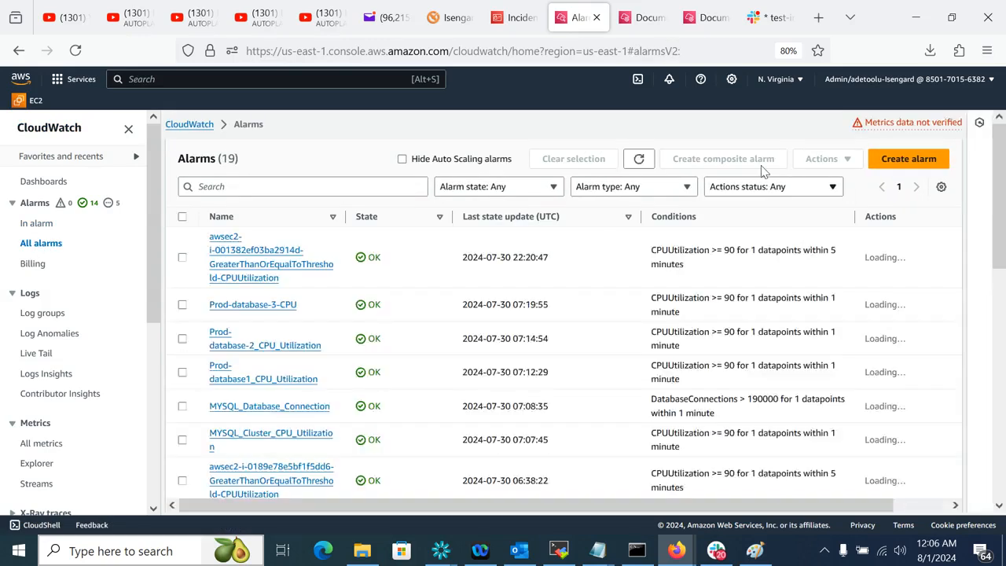
- Start a new alarm and browse CWAgent metrics by ImageId, InstanceId, InstanceType, device, fstype, path
left_click(922, 159)
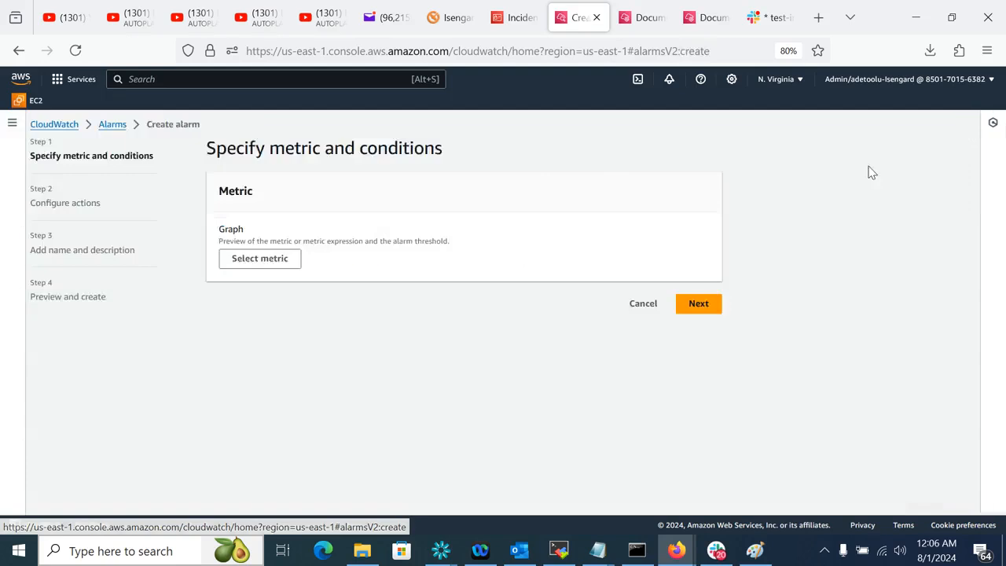
left_click(265, 262)
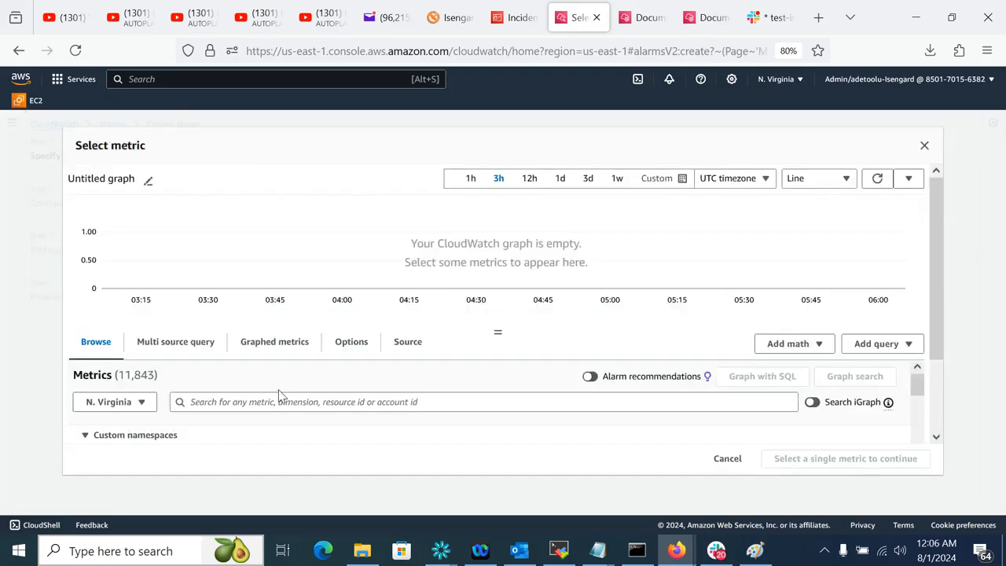
scroll(280, 395, "down", 3)
scroll(281, 396, "up", 2)
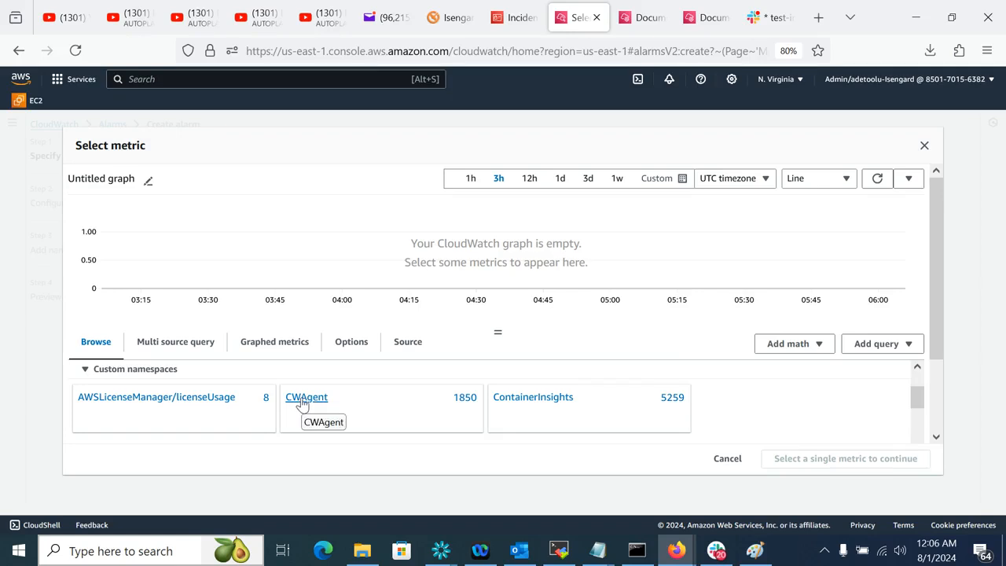
left_click(308, 401)
scroll(353, 408, "down", 2)
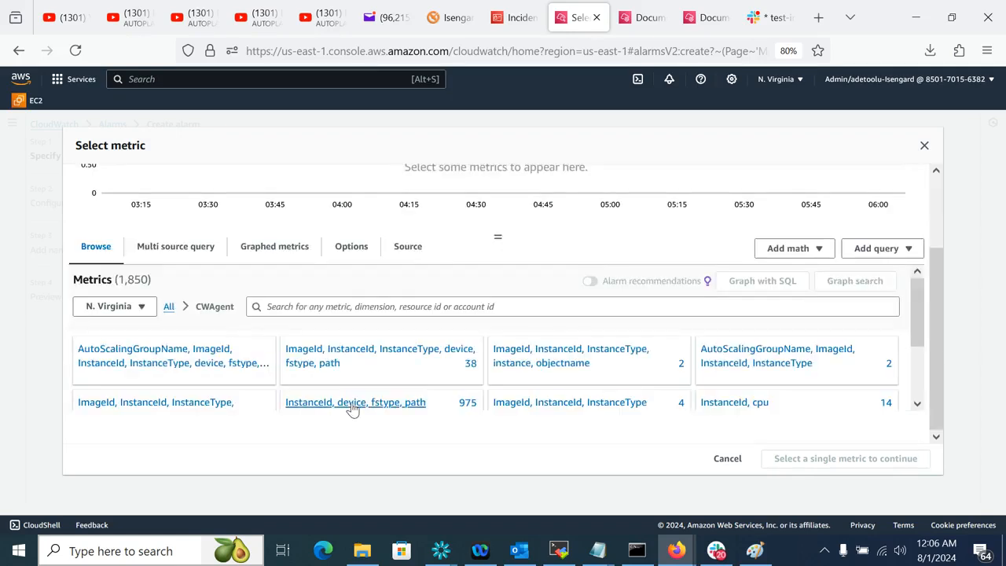
scroll(642, 397, "down", 1)
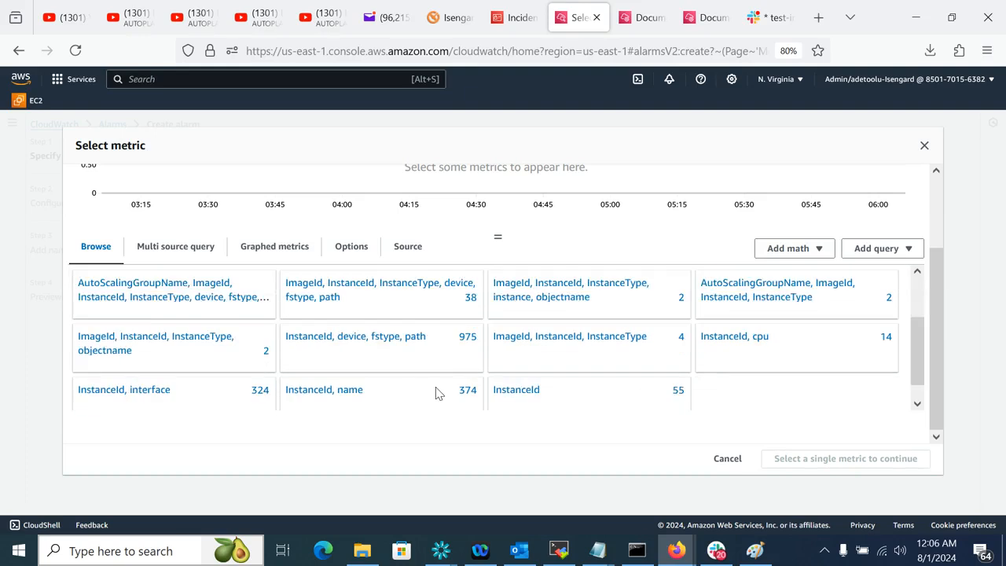
scroll(258, 371, "up", 1)
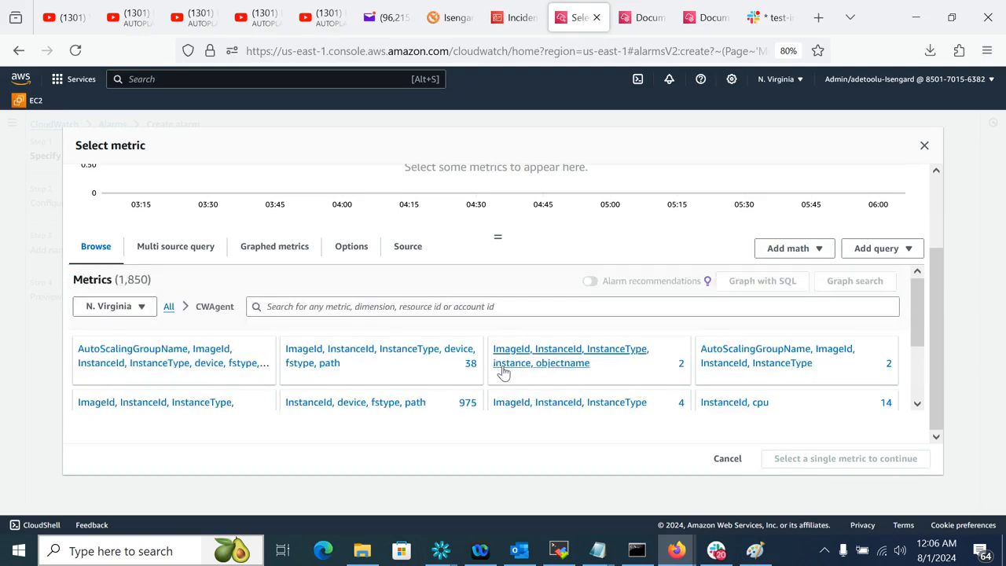
left_click(351, 357)
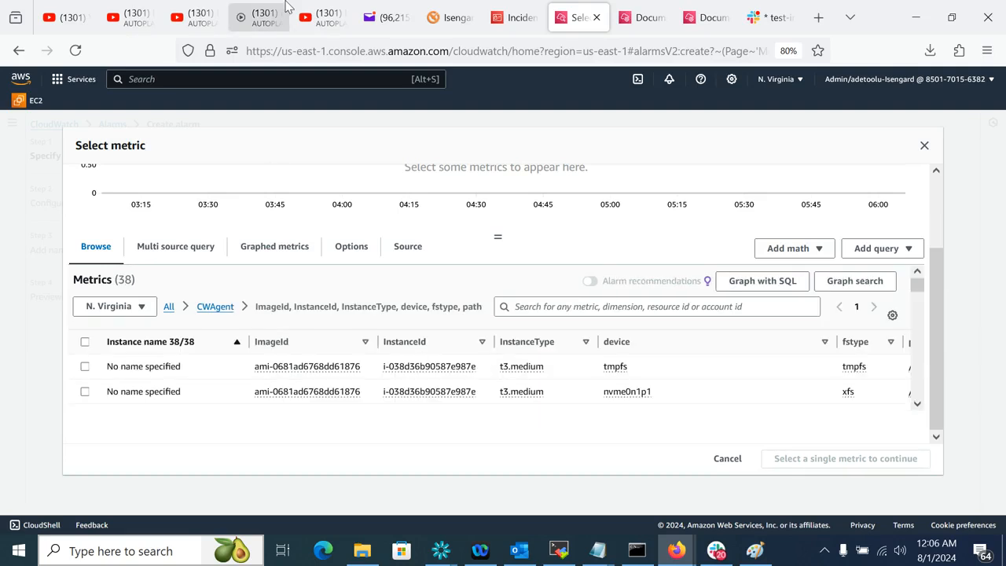
- Move between browser tabs, ending on the IAM role page
left_click(434, 12)
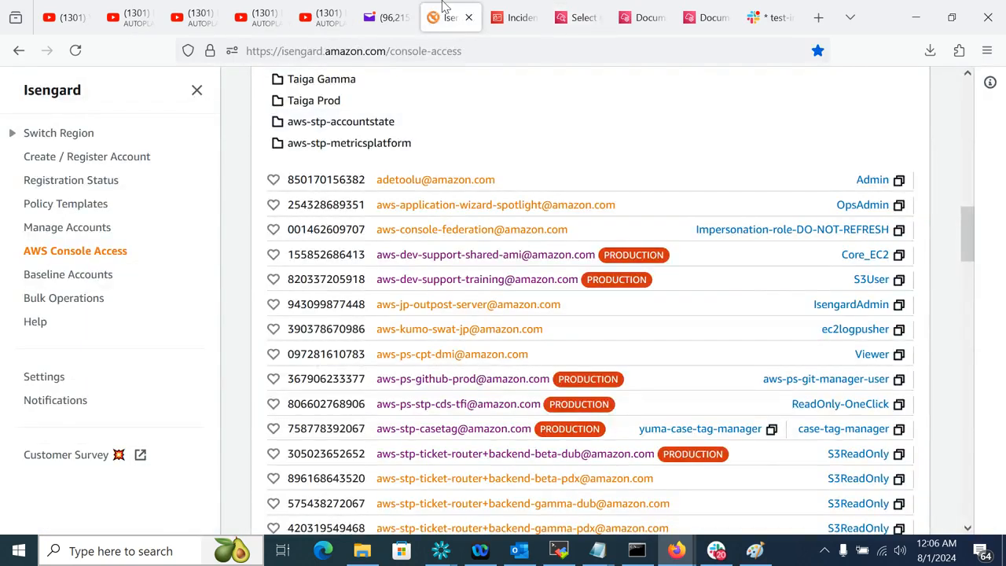
left_click(515, 14)
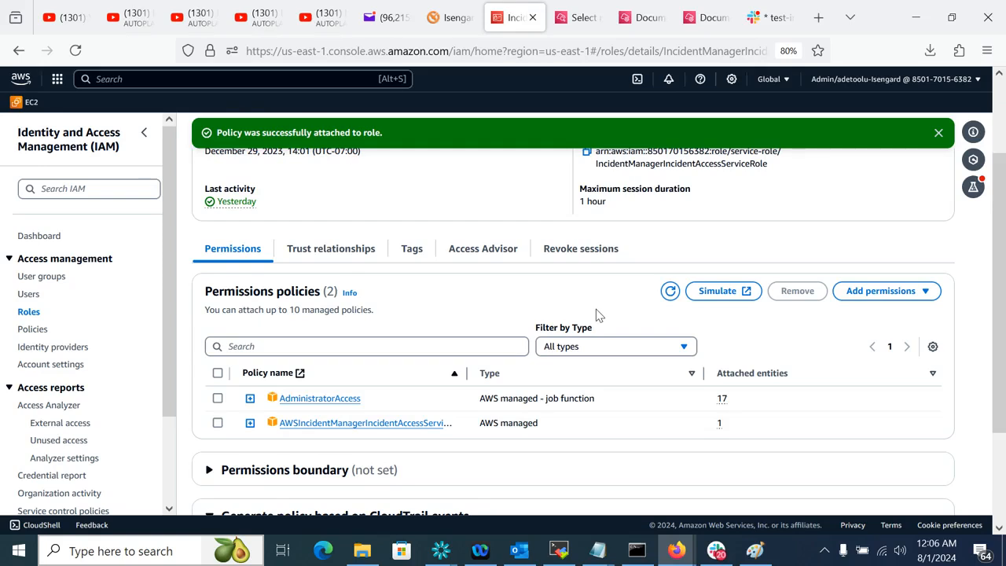
scroll(596, 314, "up", 3)
left_click(586, 14)
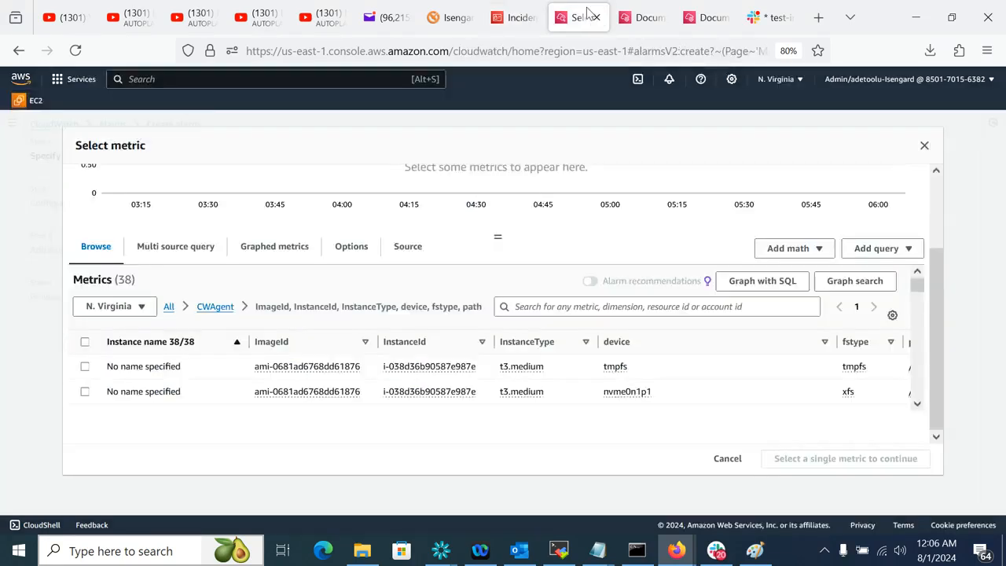
left_click(515, 16)
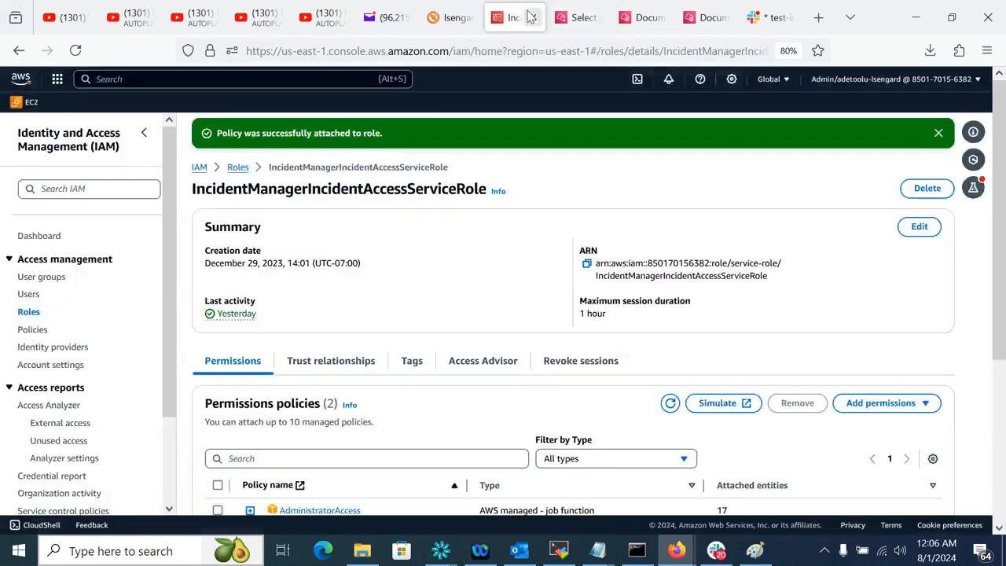
- Copy testmonitoring01's instance ID from the running EC2 instances list
left_click(22, 102)
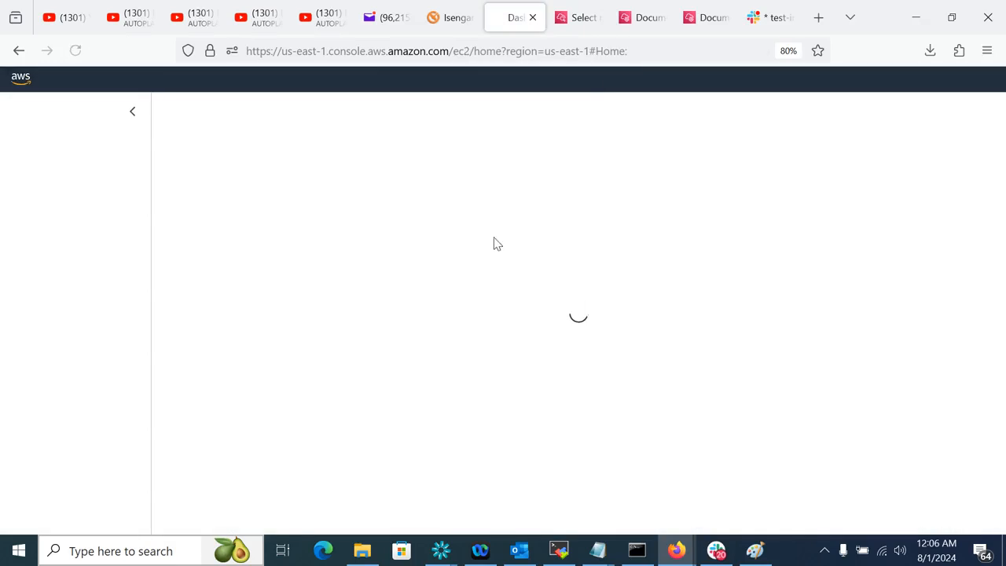
left_click(582, 17)
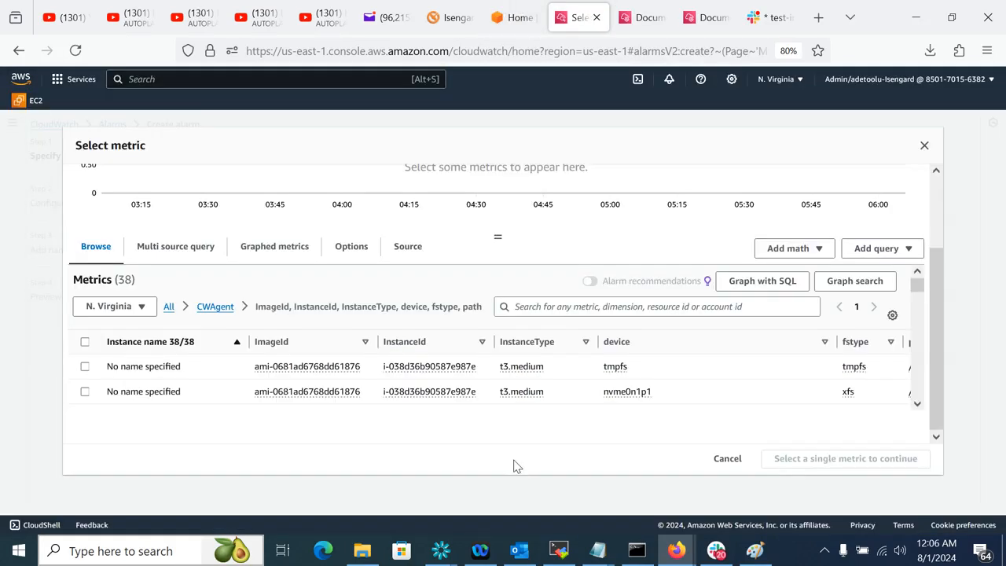
left_click(515, 17)
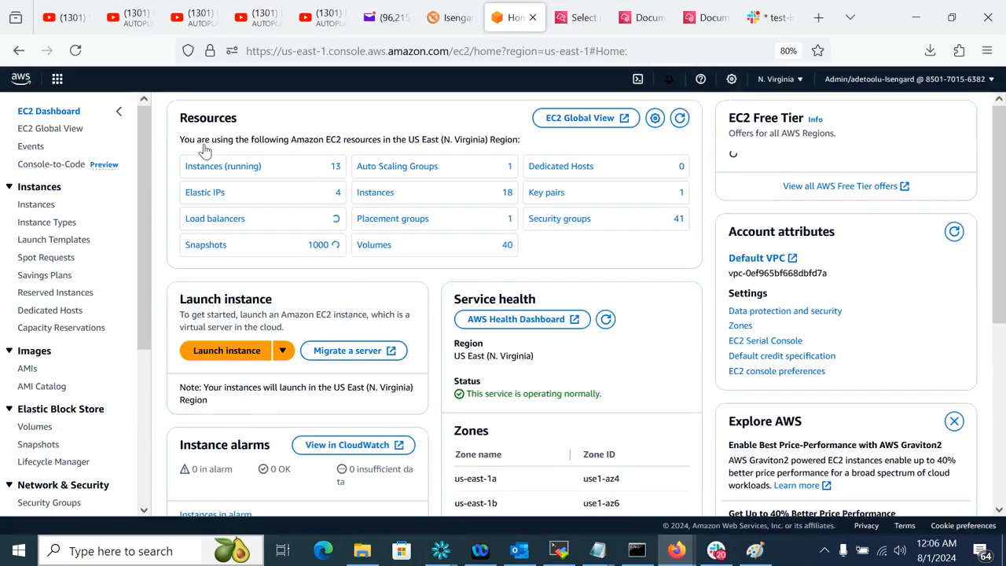
left_click(238, 189)
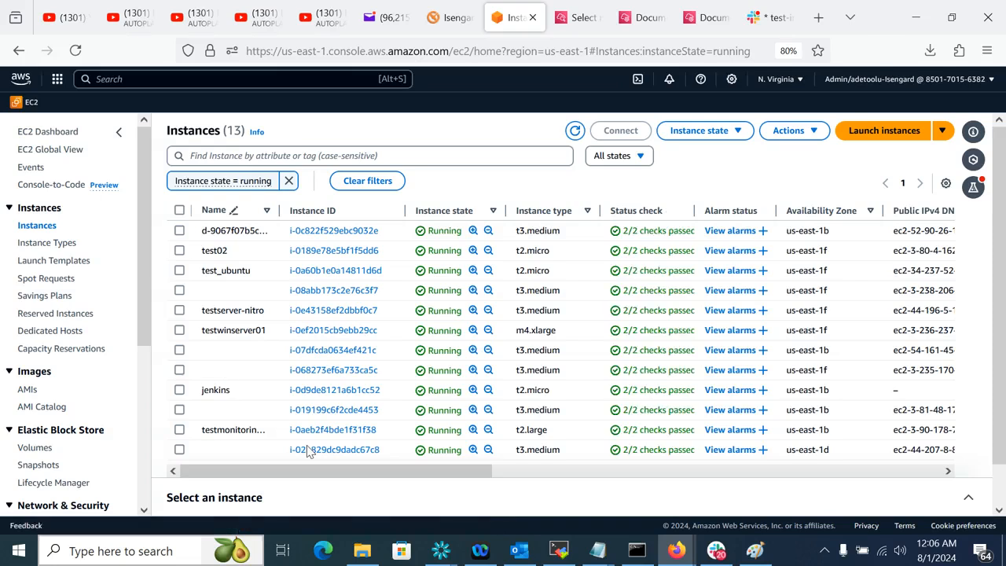
left_click_drag(379, 435, 291, 437)
key("ctrl+c")
left_click(580, 17)
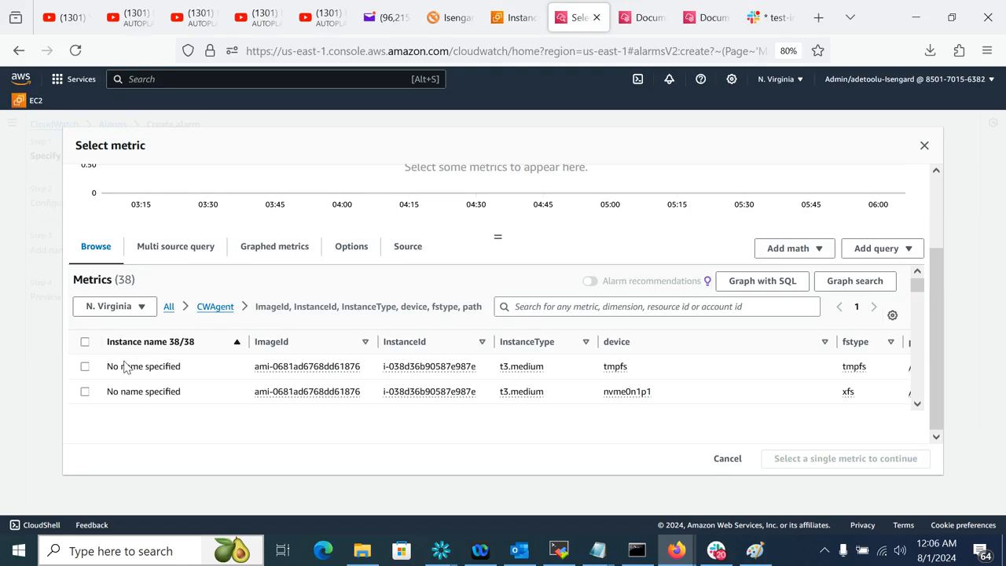
- Filter the CWAgent metric list by testmonitoring01's pasted instance ID
scroll(126, 368, "up", 2)
left_click(560, 372)
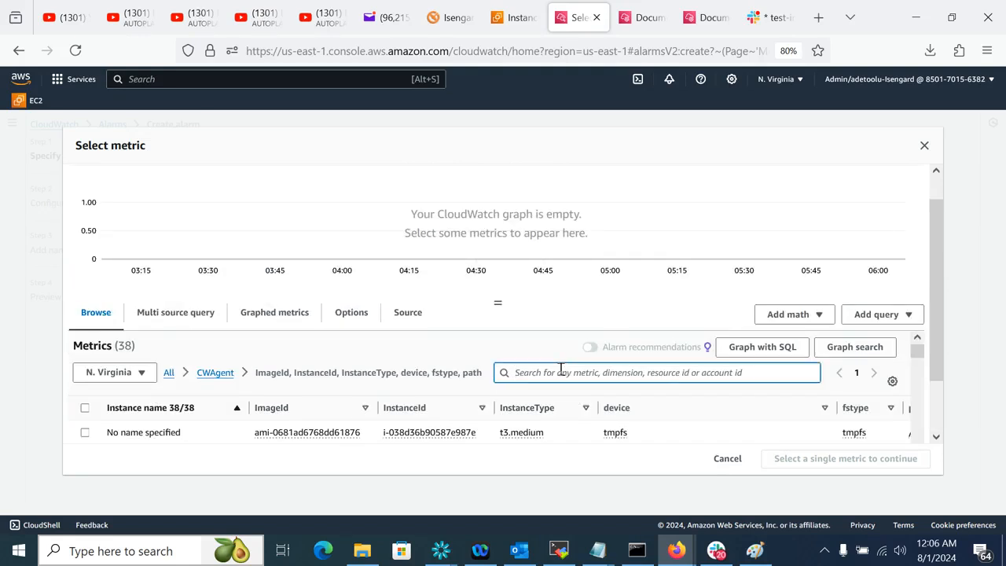
key("ctrl+v")
scroll(521, 431, "down", 2)
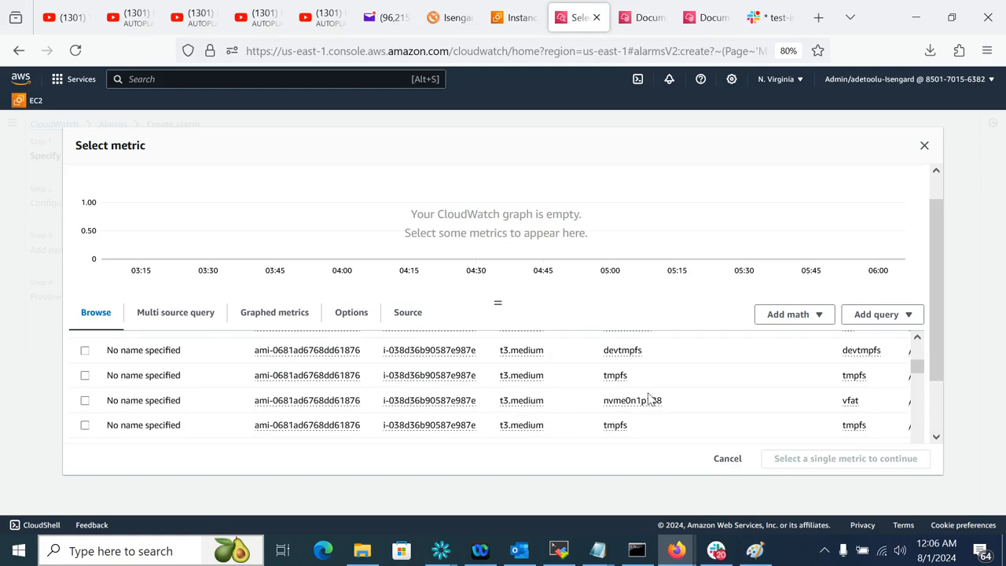
scroll(647, 399, "down", 4)
scroll(648, 399, "down", 8)
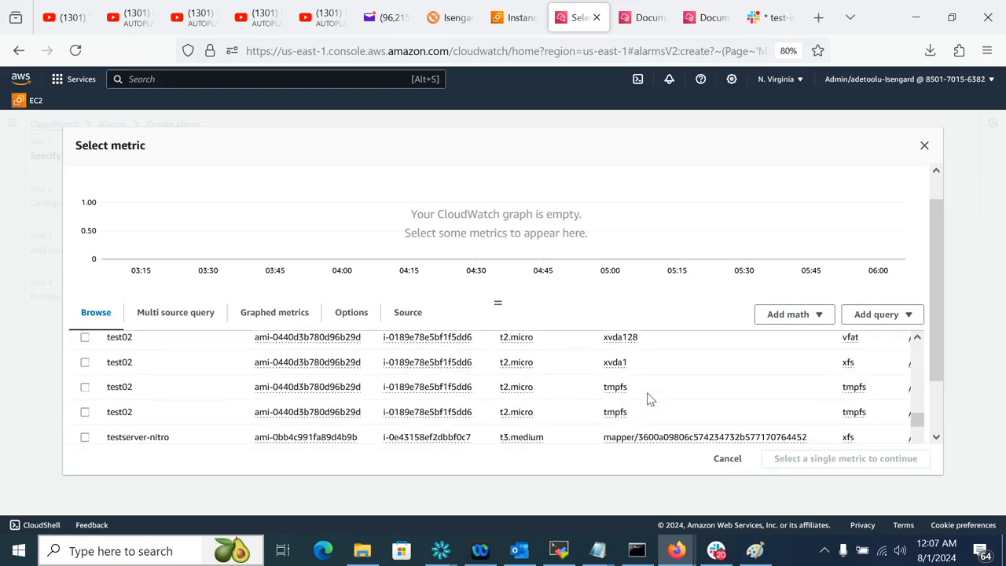
scroll(648, 399, "down", 3)
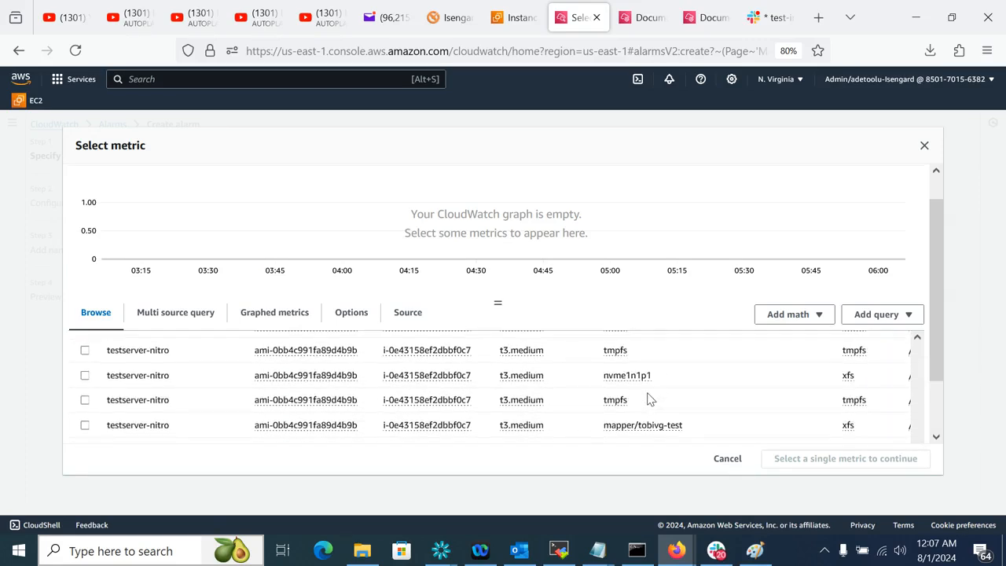
scroll(648, 399, "up", 15)
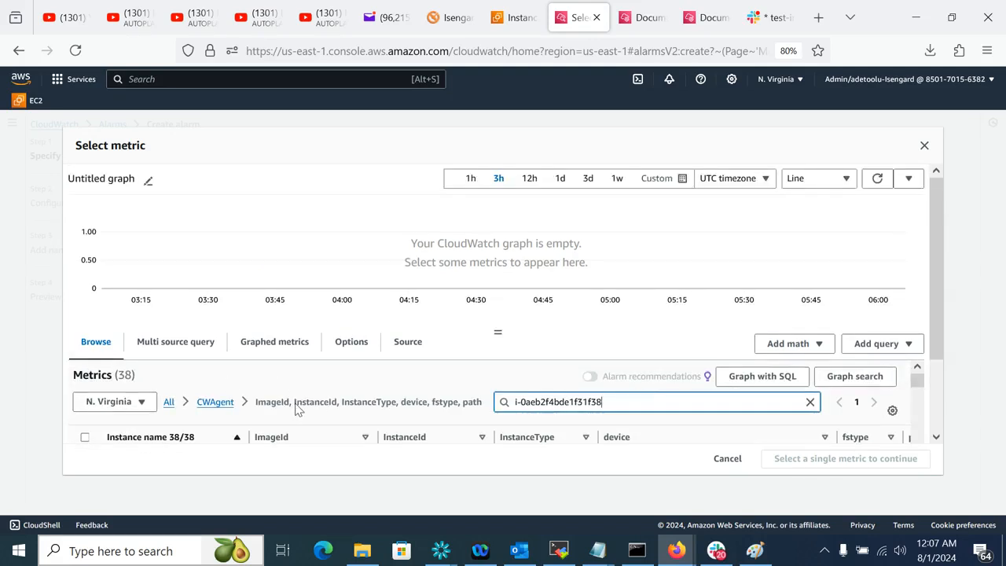
- Return to CWAgent's groups and inspect the group that includes AutoScalingGroupName
left_click(215, 402)
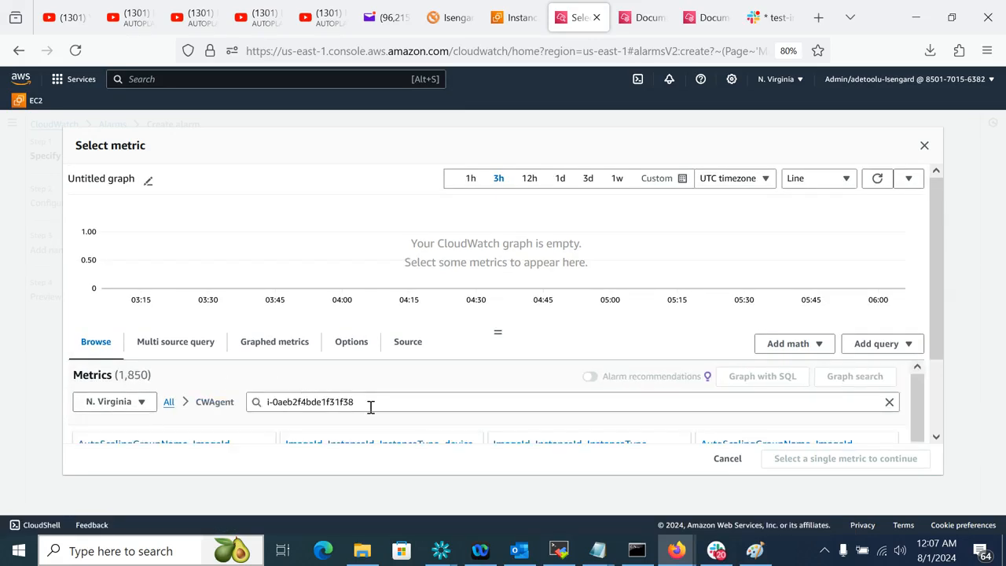
scroll(371, 408, "down", 2)
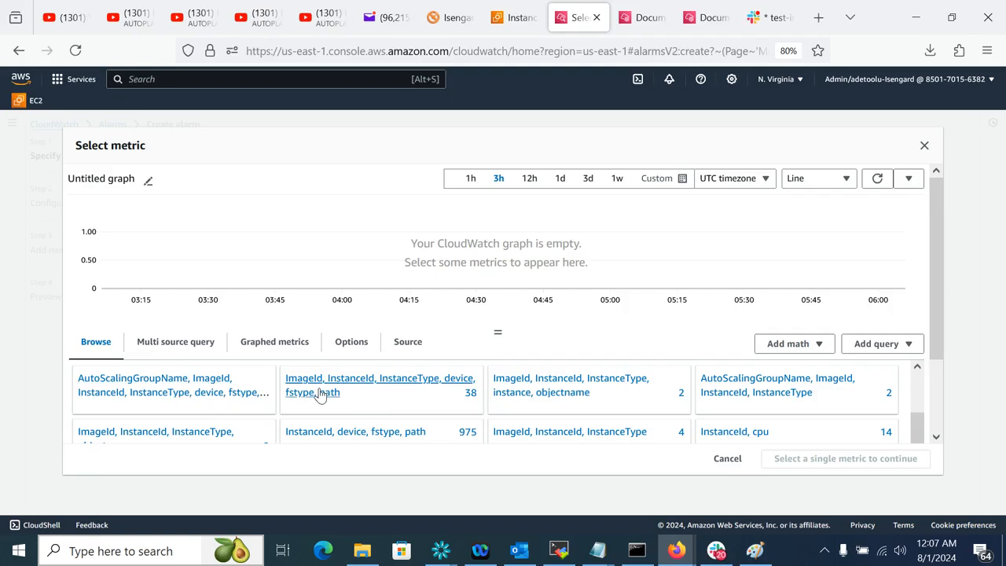
scroll(476, 409, "up", 2)
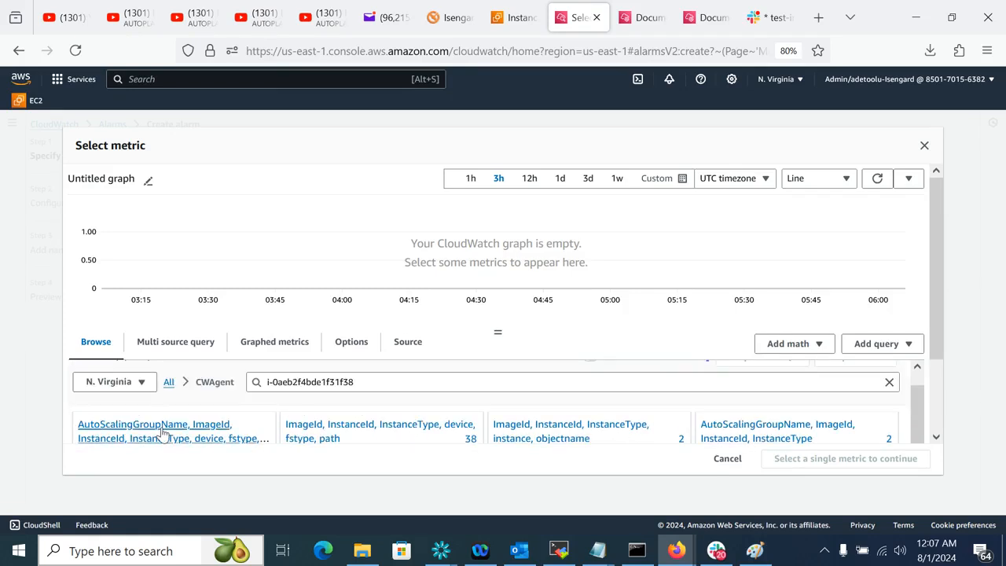
left_click(163, 431)
scroll(484, 382, "down", 2)
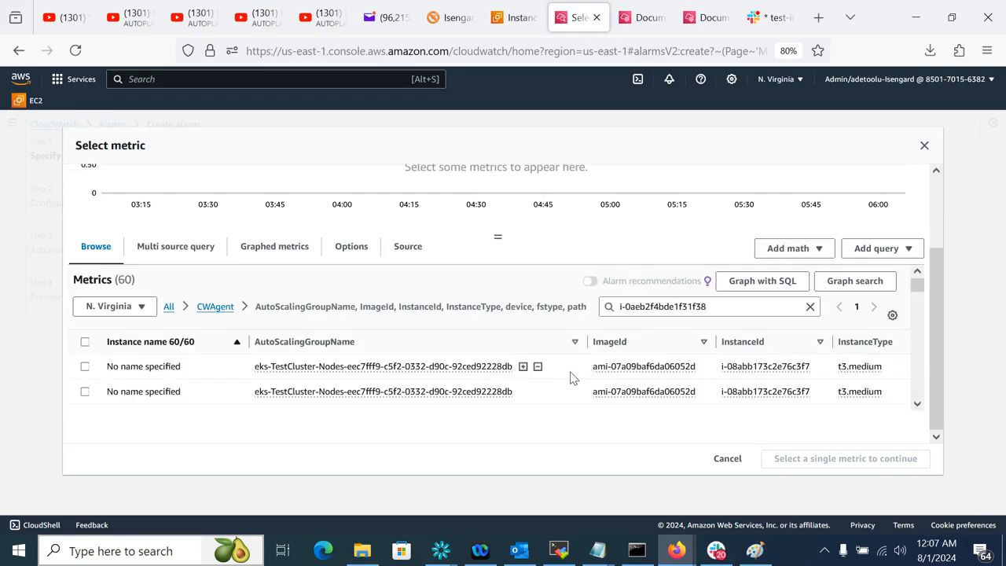
scroll(606, 383, "down", 3)
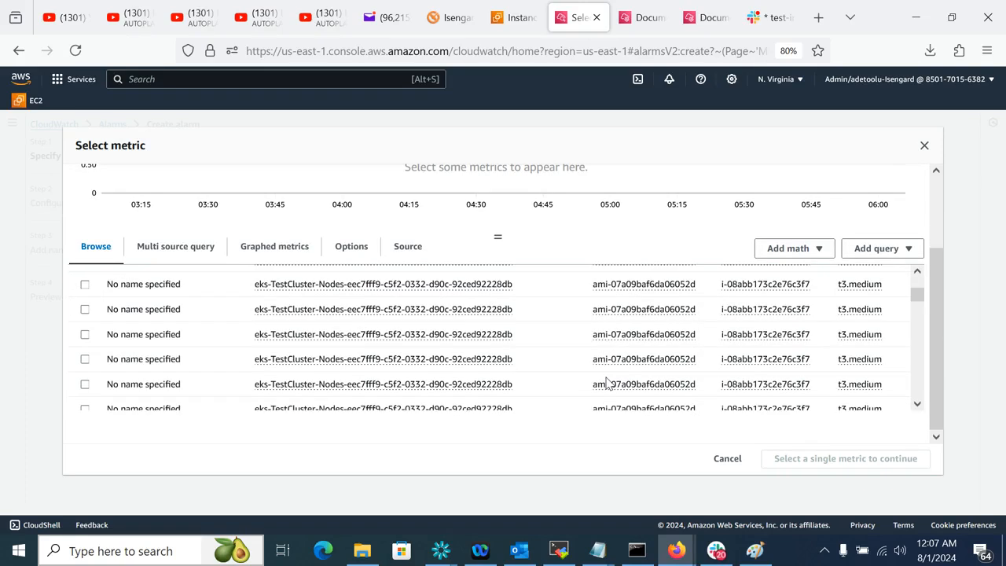
scroll(606, 382, "down", 5)
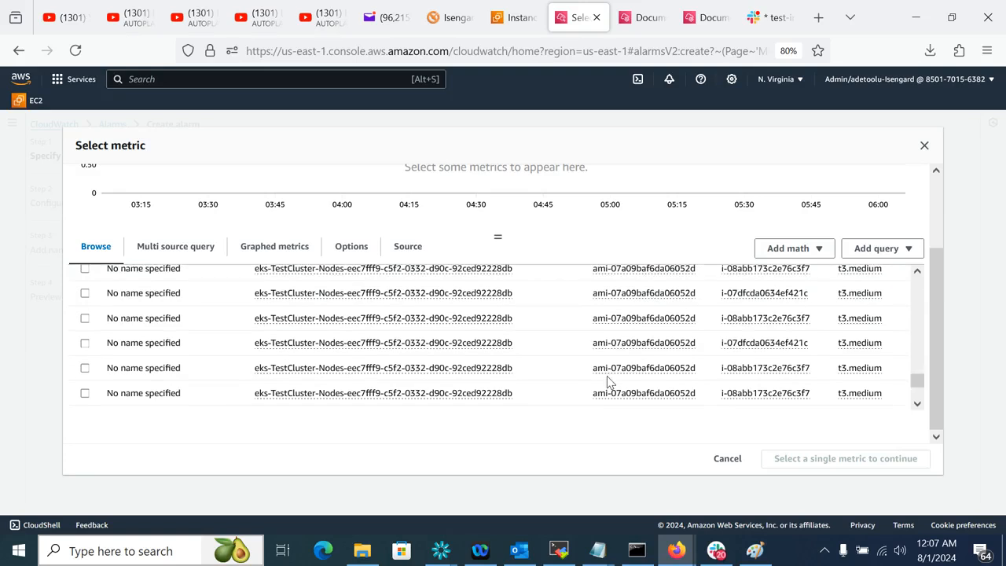
scroll(291, 338, "up", 8)
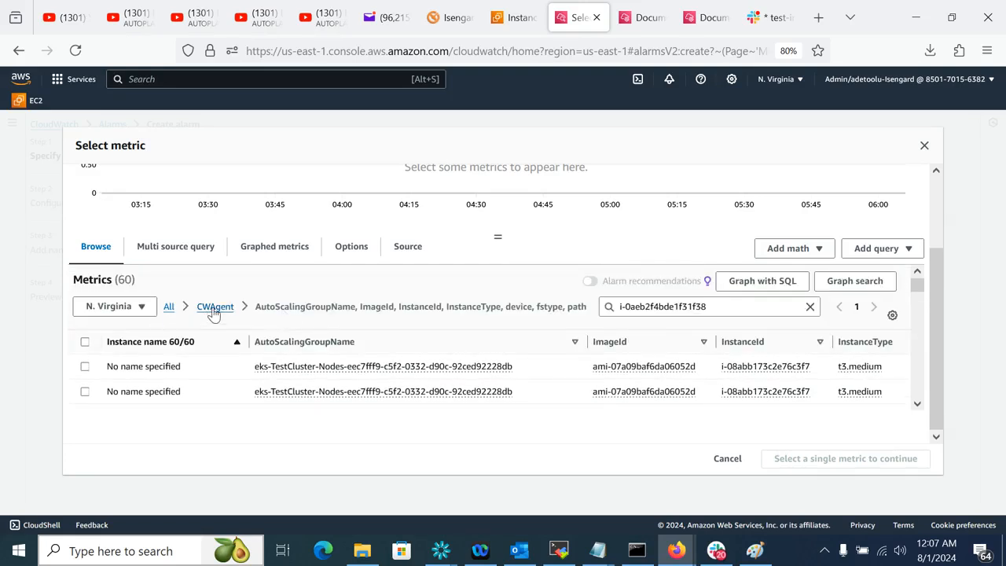
- Inspect the 'ImageId, InstanceId, InstanceType, instance, objectname' group, then return to CWAgent's groups
left_click(212, 311)
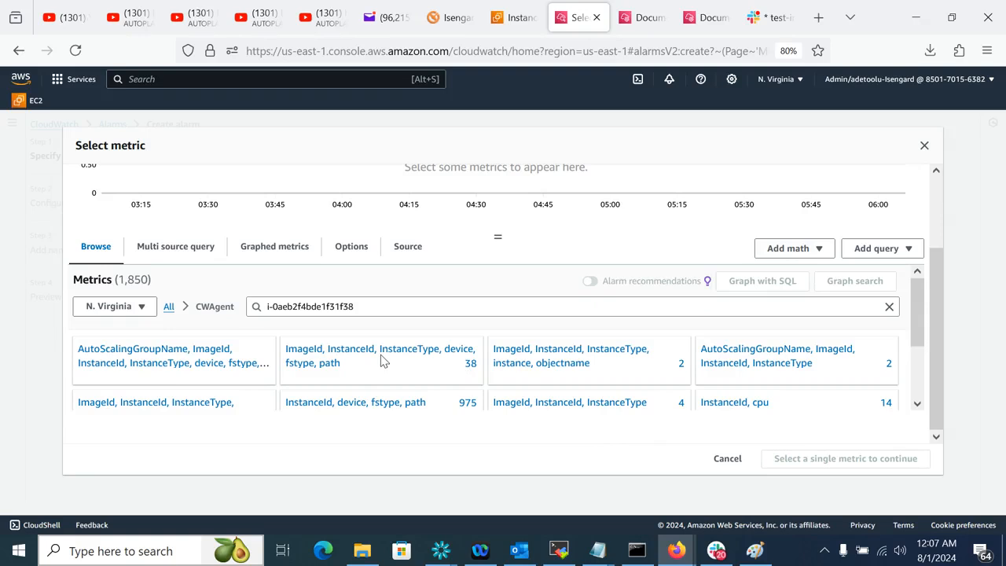
left_click(607, 354)
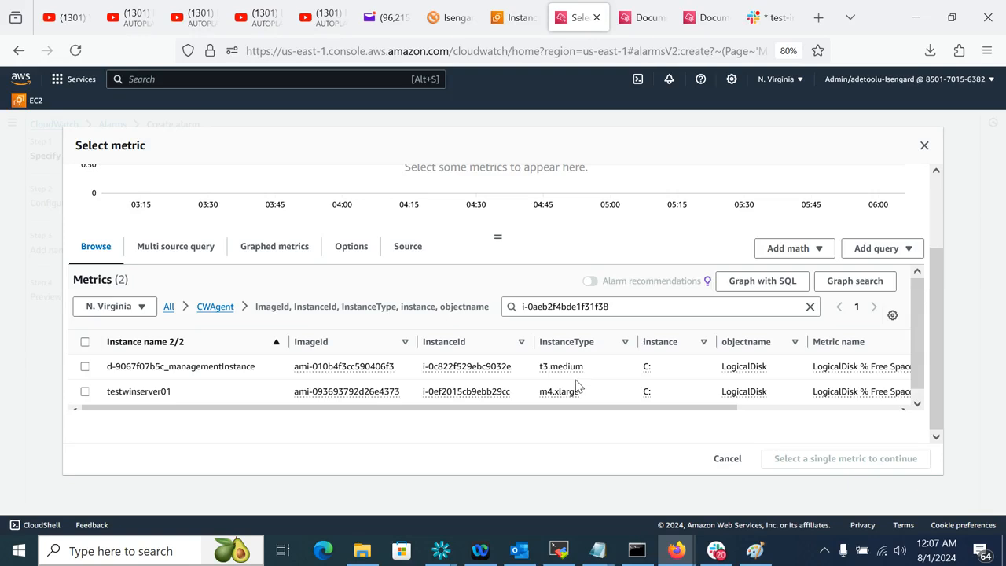
left_click_drag(689, 409, 716, 409)
scroll(801, 381, "down", 1)
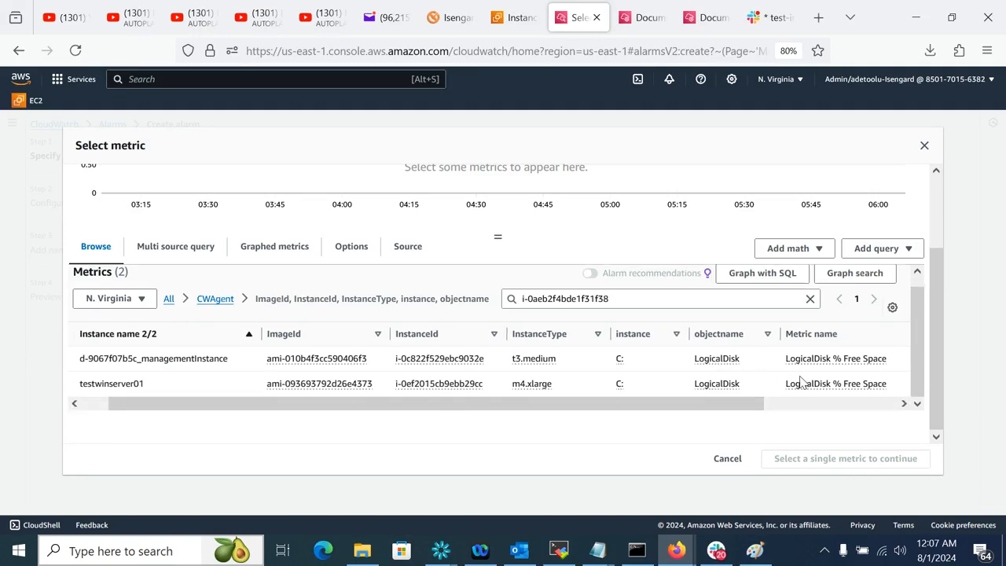
scroll(801, 381, "up", 1)
scroll(802, 381, "down", 1)
scroll(802, 379, "up", 1)
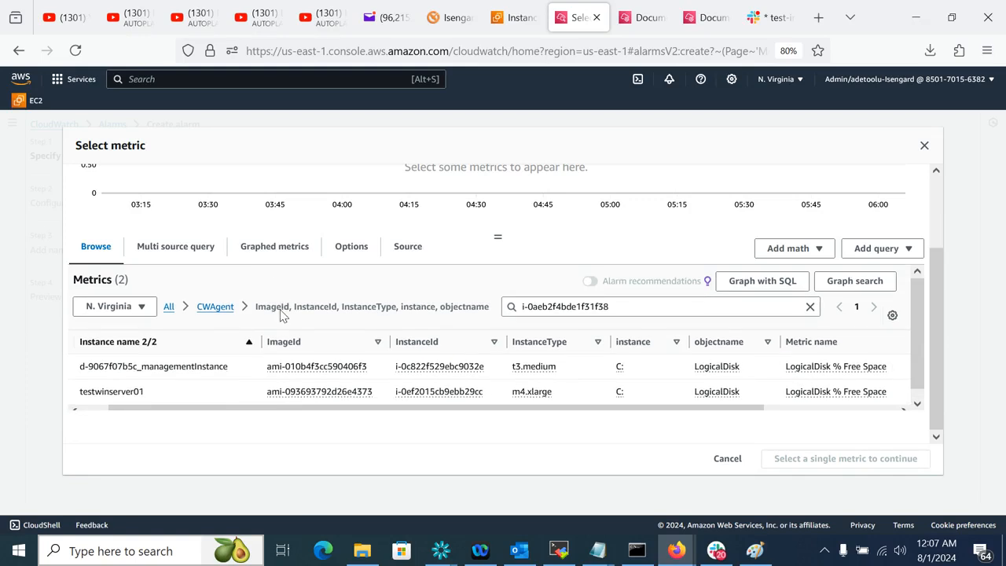
left_click(210, 309)
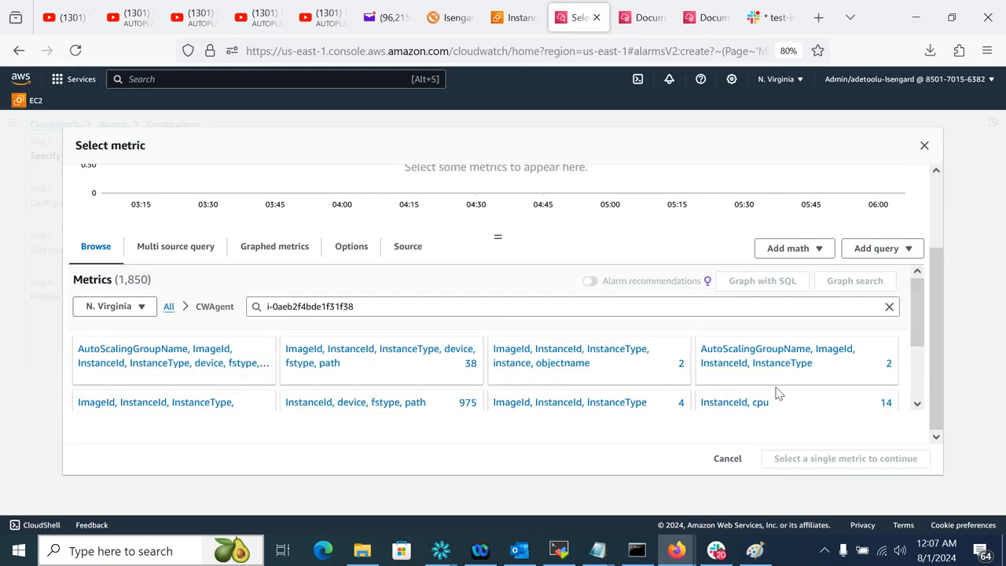
scroll(781, 389, "down", 2)
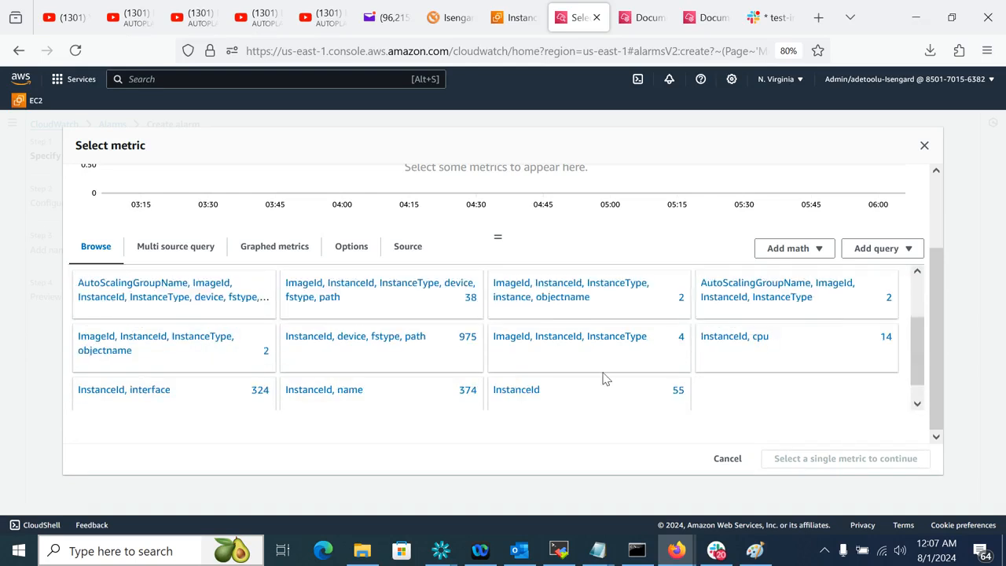
- Browse the 'InstanceId, device, fstype, path' disk metrics, then clear the instance ID search
left_click(373, 346)
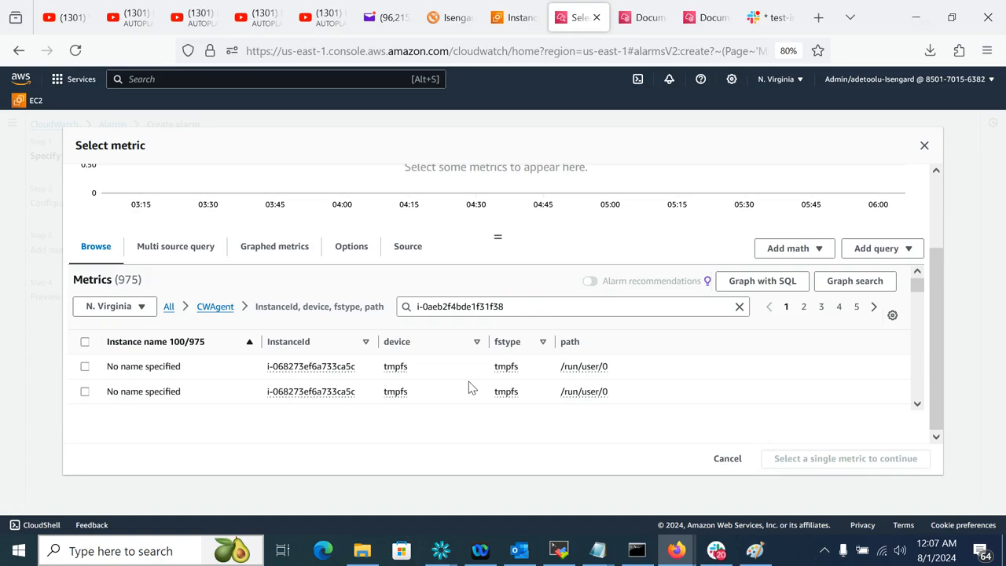
scroll(470, 386, "down", 5)
scroll(470, 386, "down", 5)
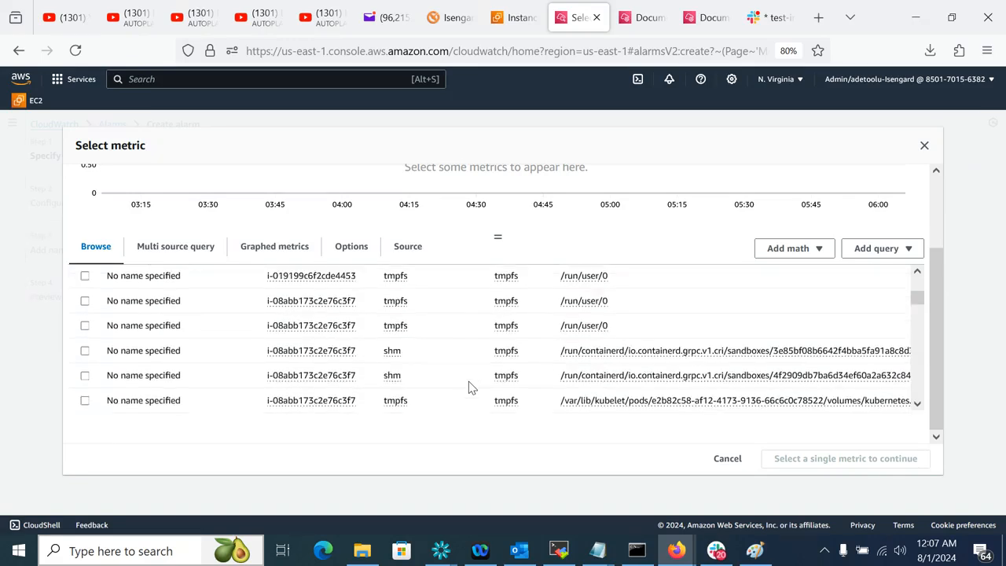
scroll(470, 387, "down", 5)
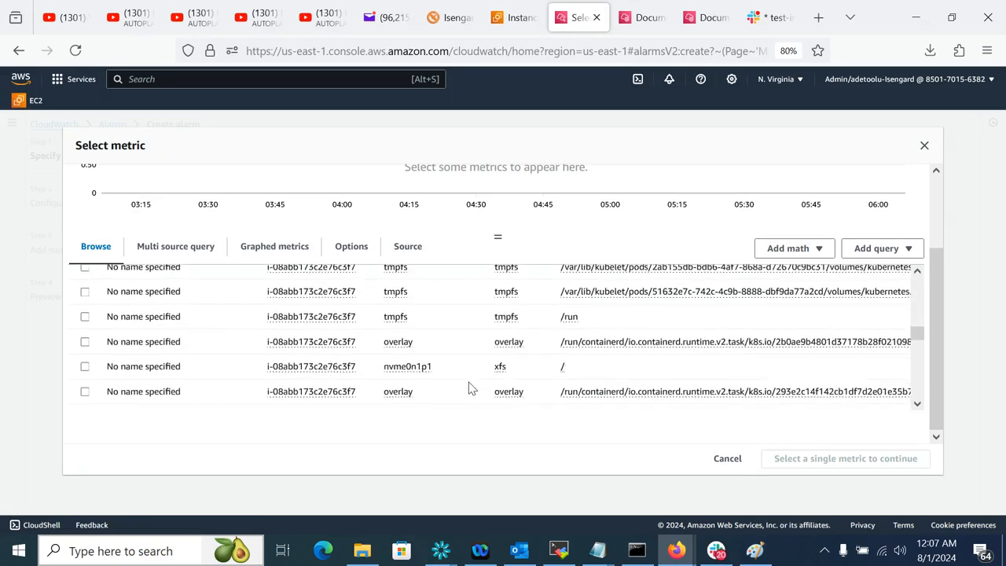
scroll(470, 386, "down", 5)
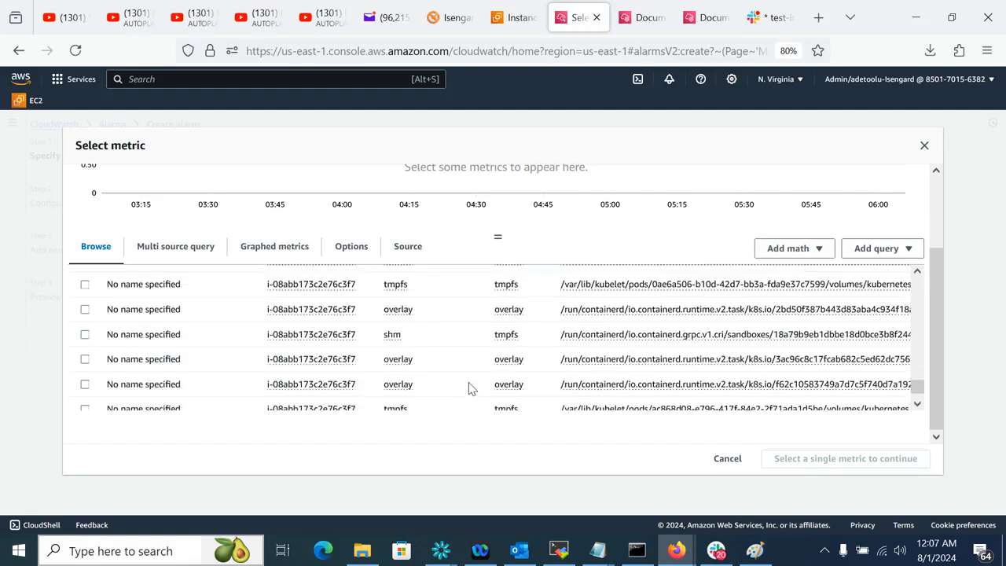
scroll(470, 388, "up", 20)
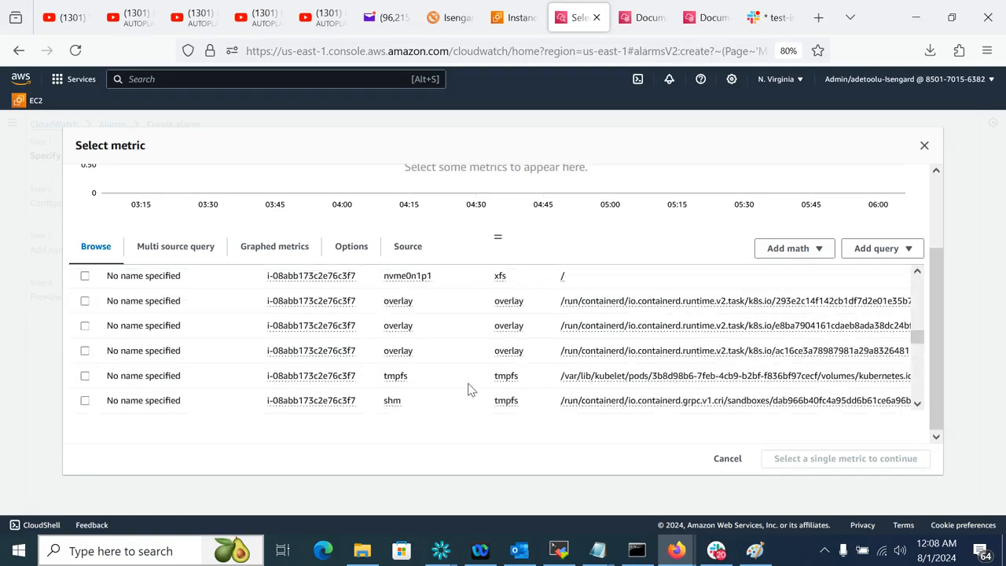
scroll(470, 377, "up", 3)
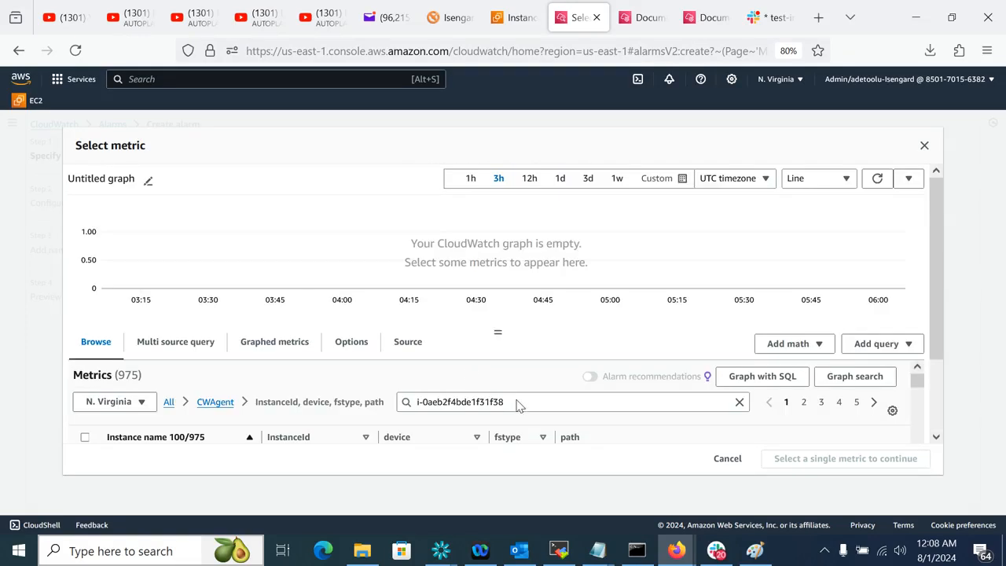
left_click(738, 402)
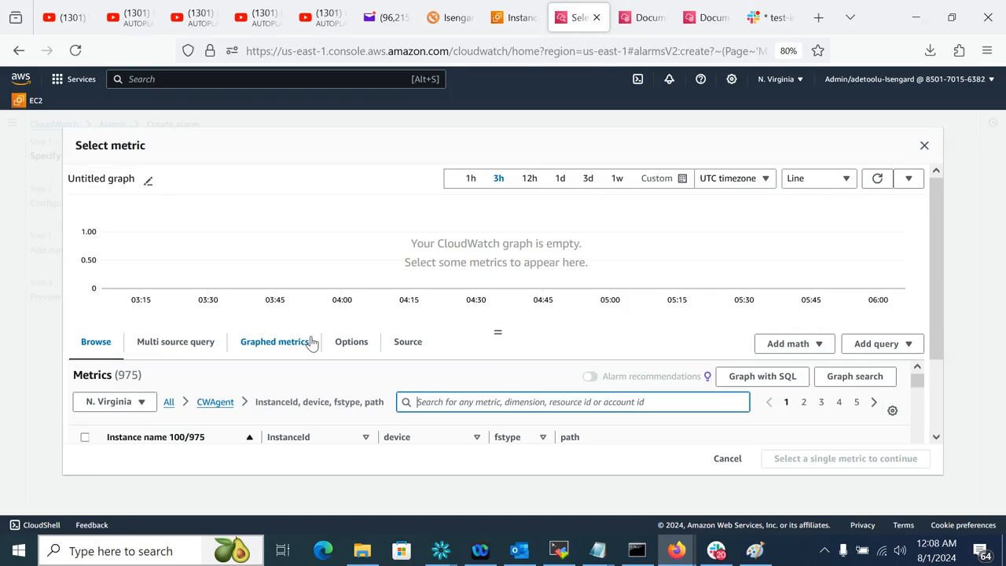
- Browse the unfiltered 'InstanceId, cpu' group (14 metrics) and return to CWAgent's group list
left_click(214, 402)
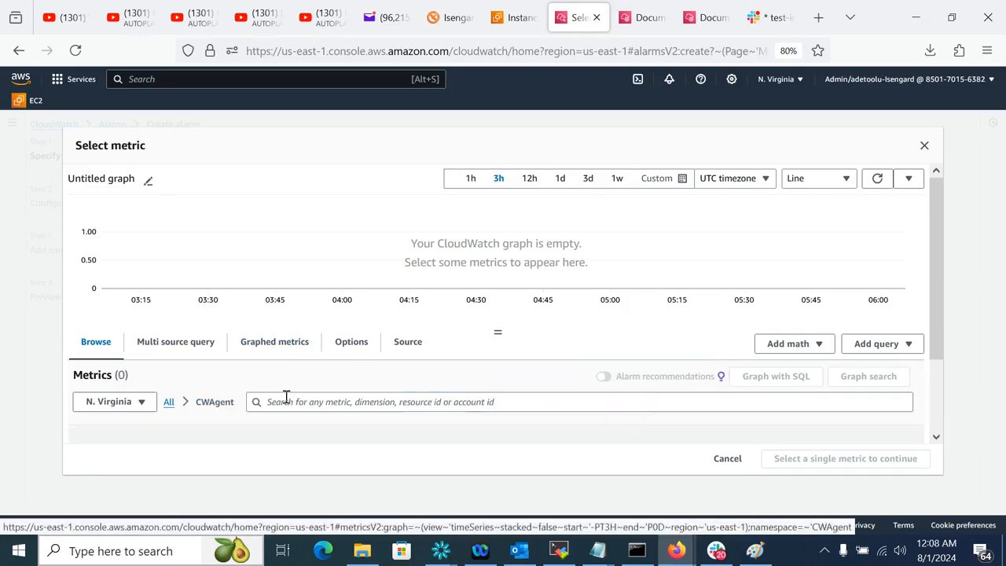
scroll(512, 419, "down", 3)
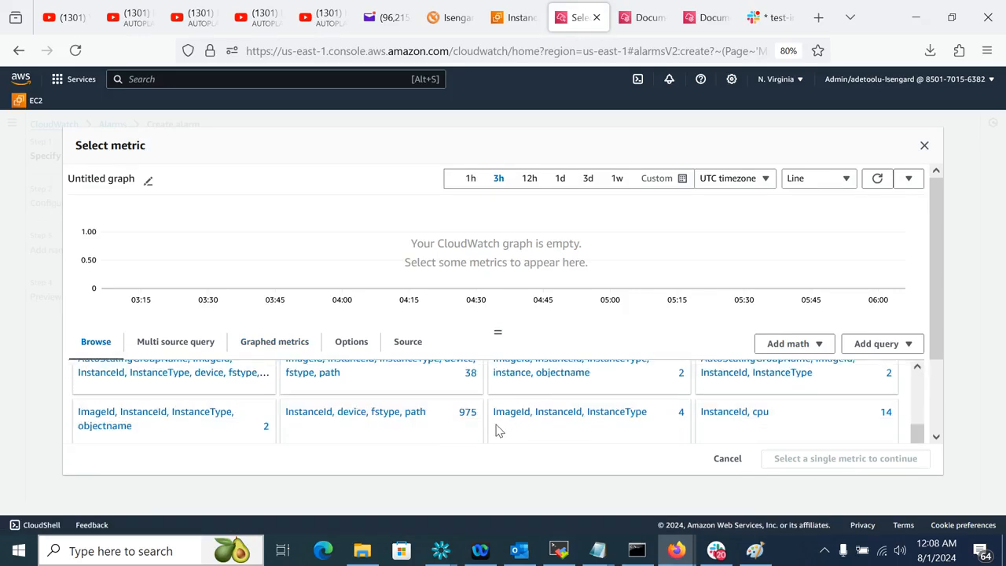
left_click(730, 413)
scroll(510, 409, "down", 5)
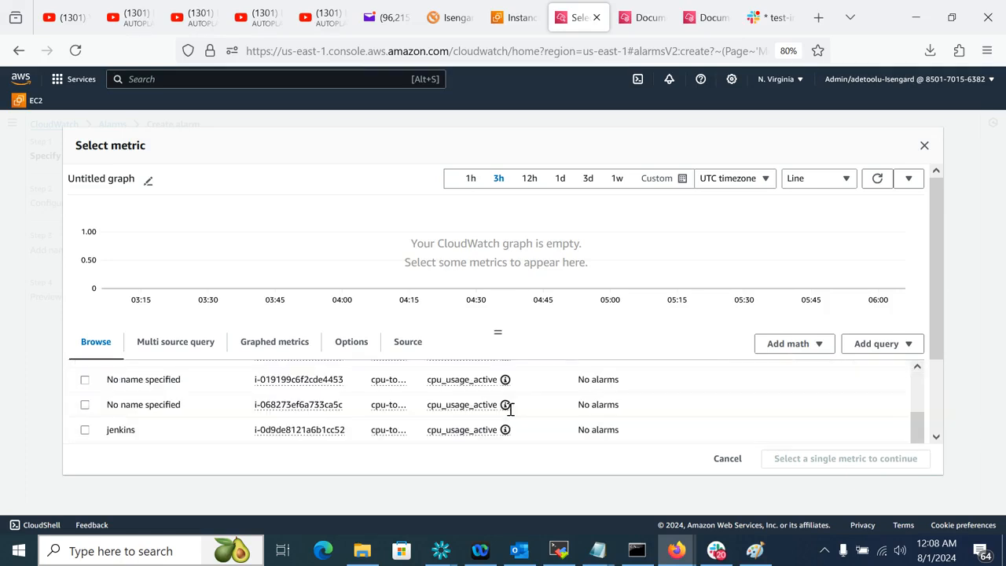
scroll(509, 410, "down", 5)
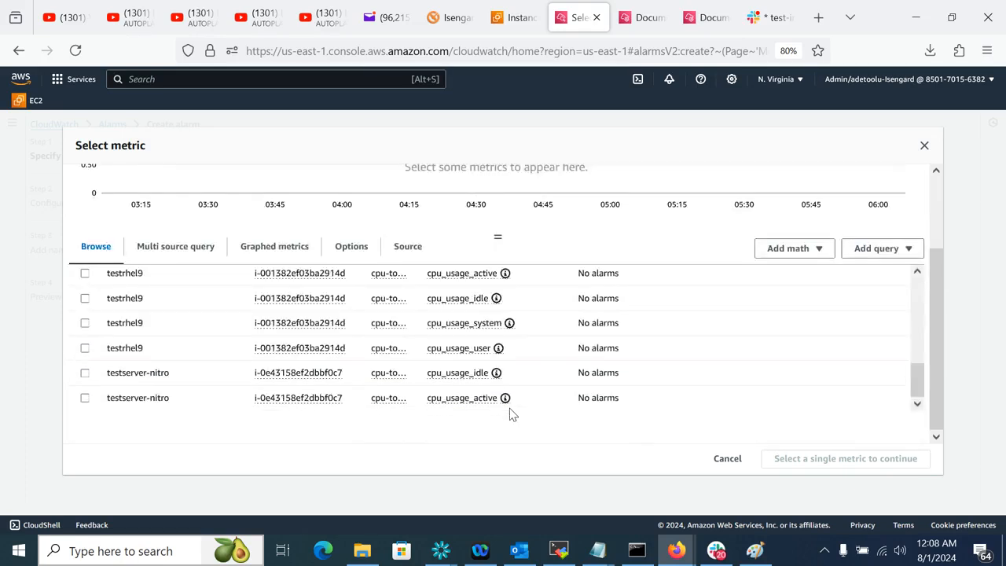
scroll(509, 414, "up", 3)
scroll(513, 408, "up", 8)
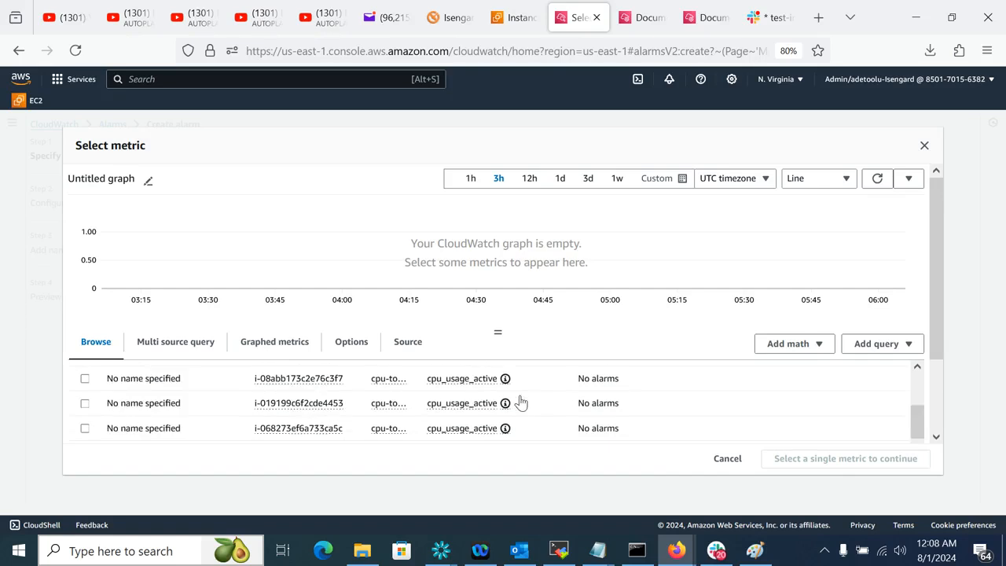
scroll(521, 400, "down", 10)
scroll(518, 400, "up", 10)
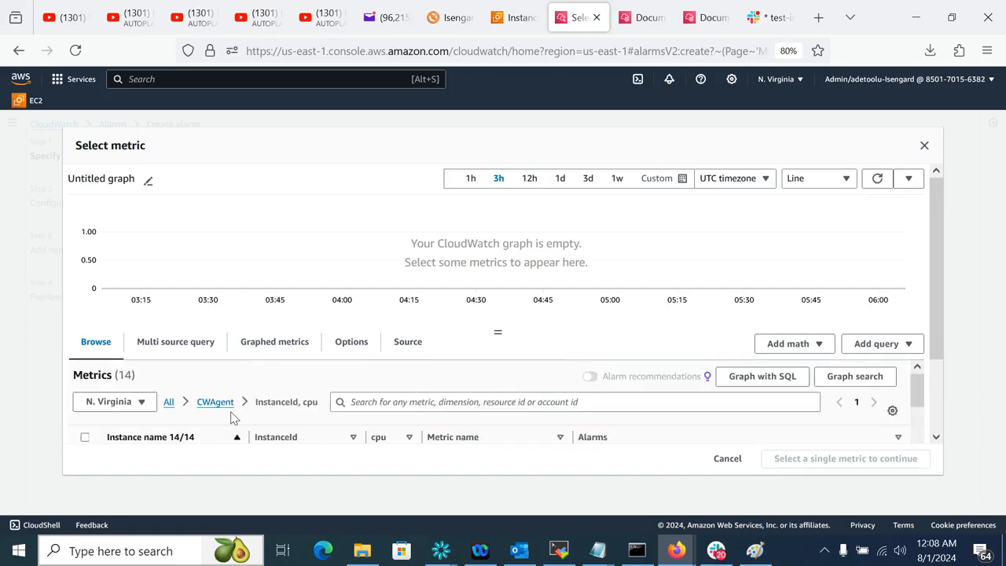
left_click(205, 405)
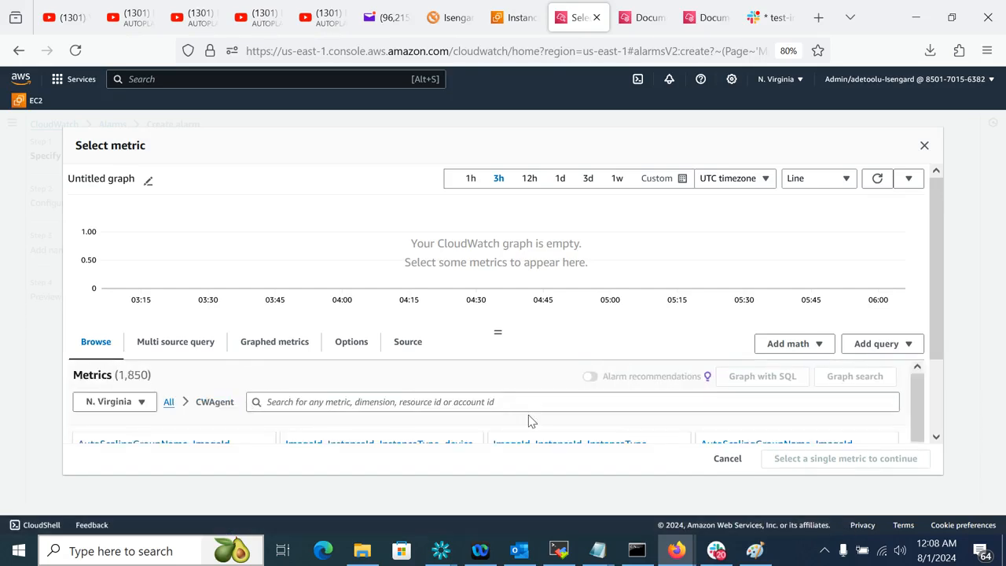
scroll(529, 422, "down", 3)
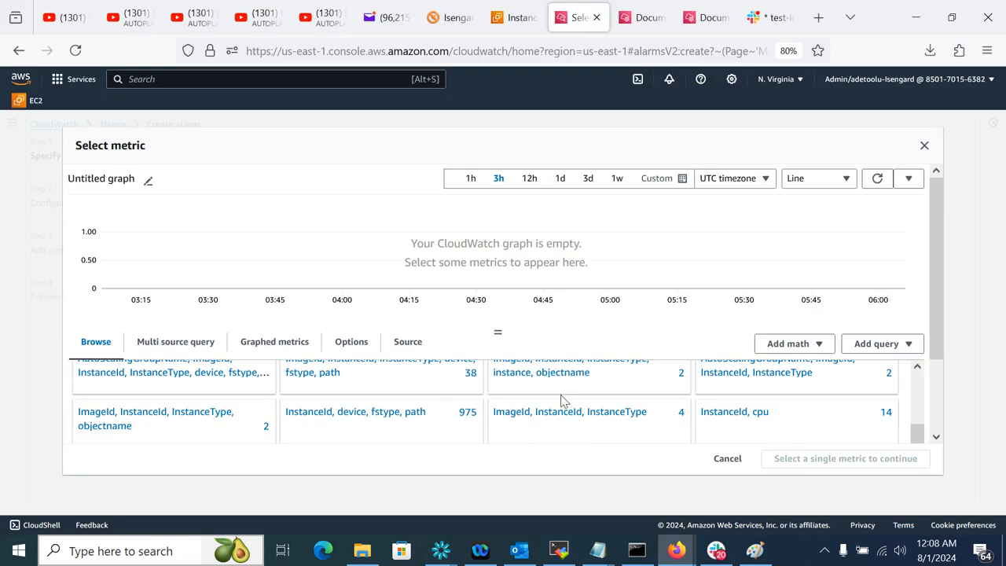
scroll(330, 417, "down", 2)
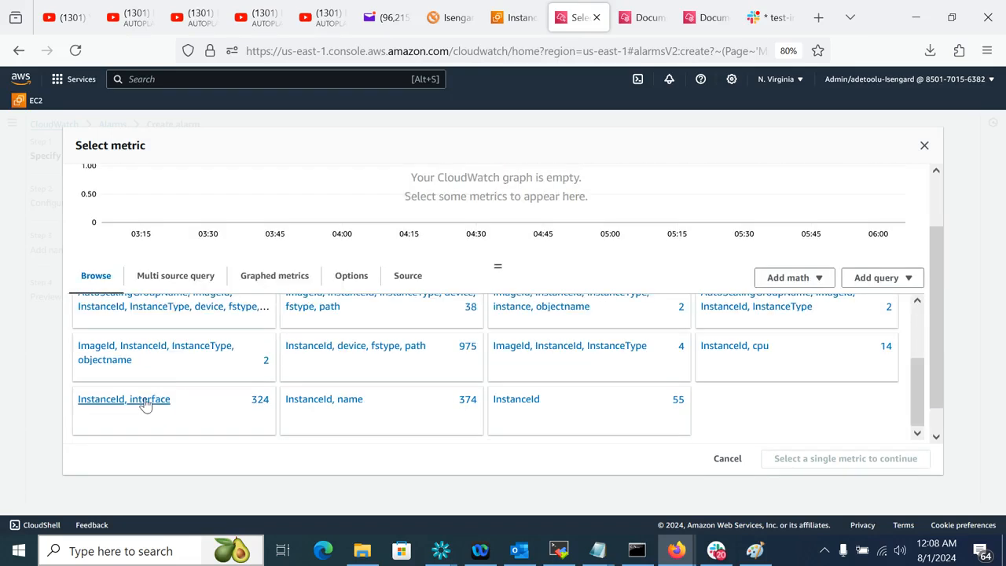
scroll(518, 412, "down", 1)
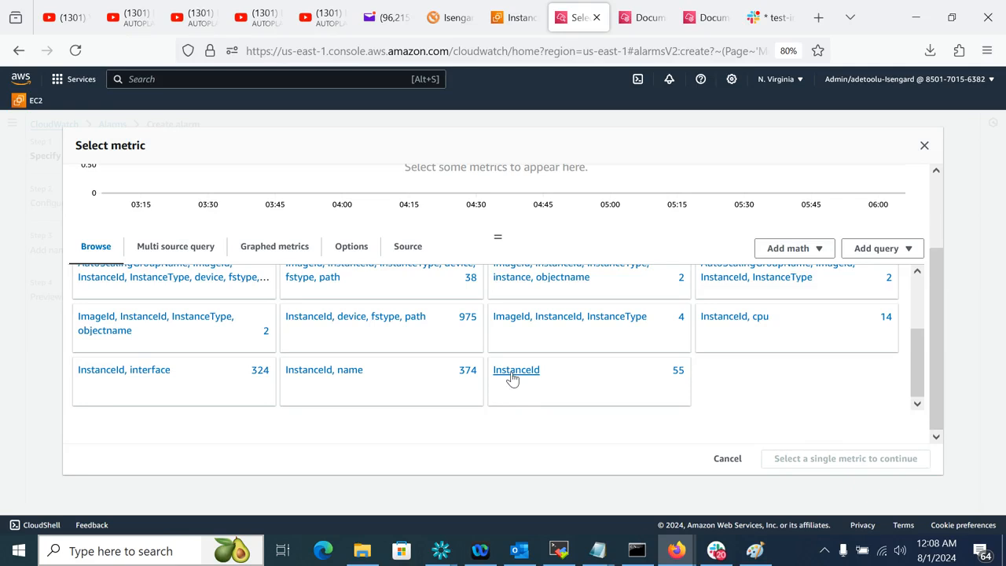
- In the InstanceId group, search testmonitoring01's instance ID and select its mem_used_percent metric
left_click(512, 374)
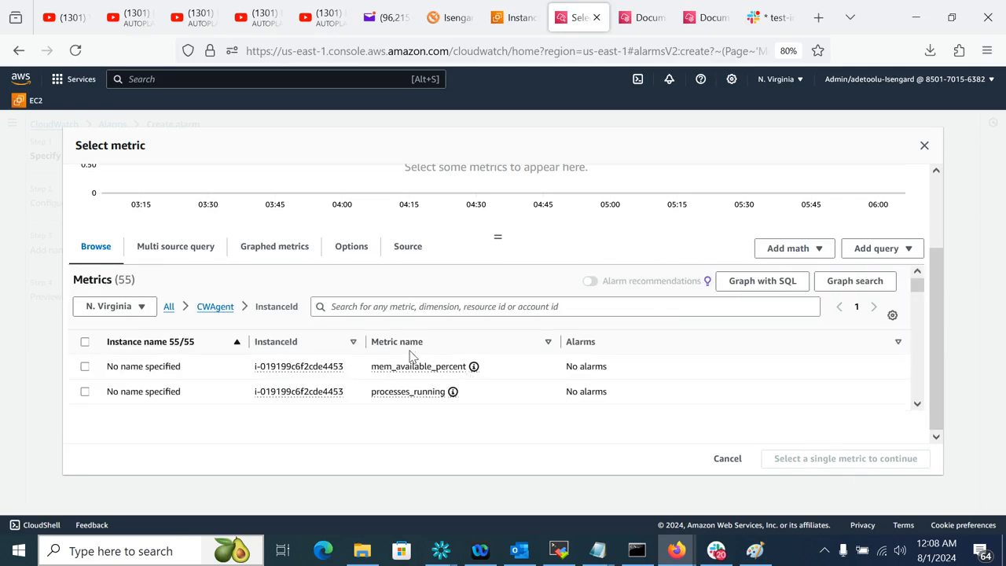
left_click(409, 308)
type("i-0aeb2f4bde1f31f78")
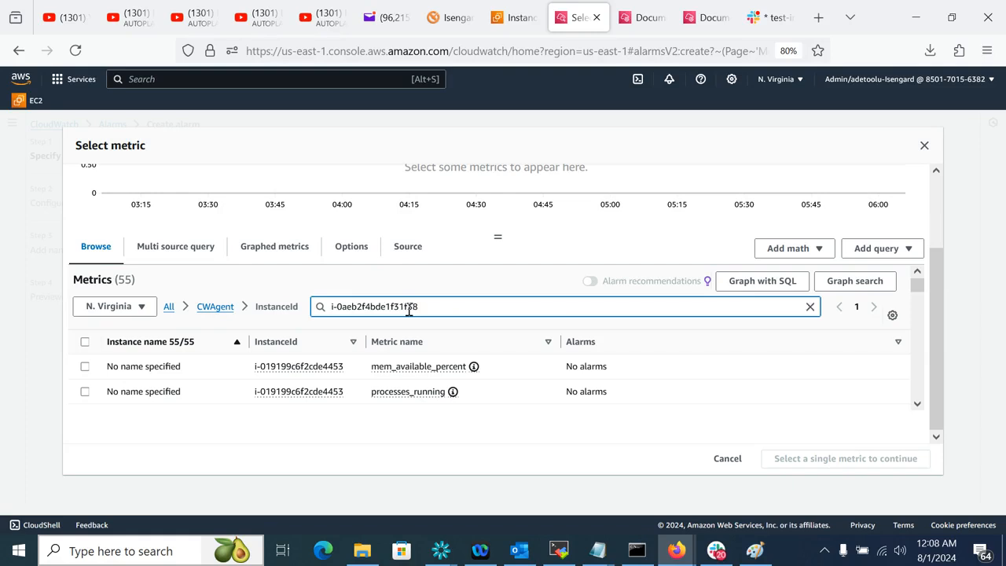
key("Return")
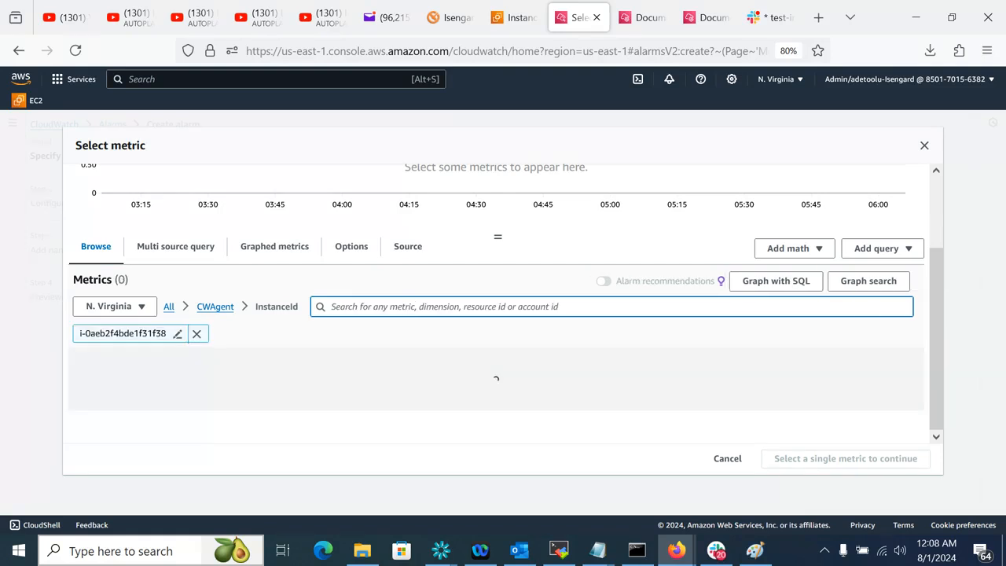
scroll(444, 377, "down", 2)
scroll(449, 352, "down", 1)
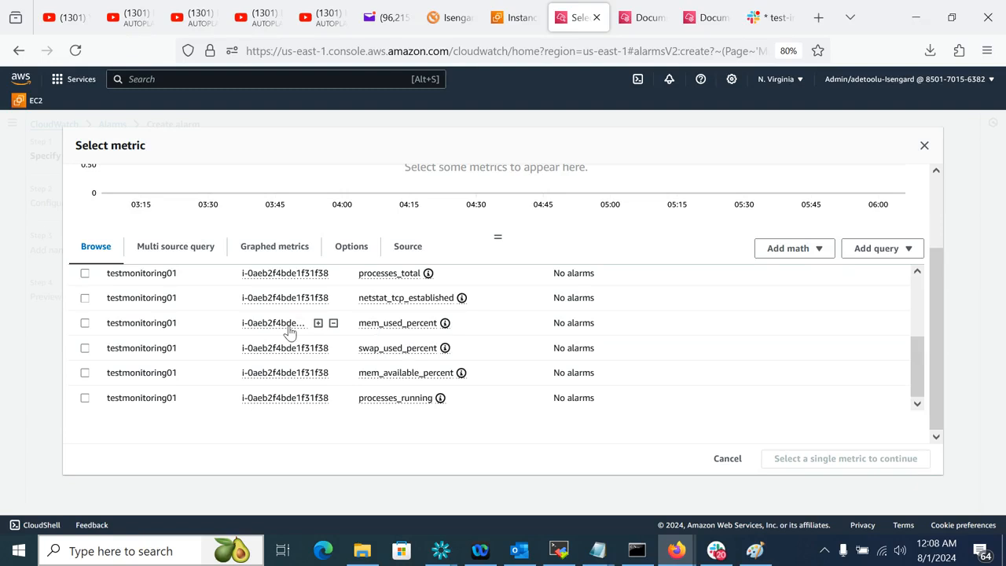
left_click(85, 324)
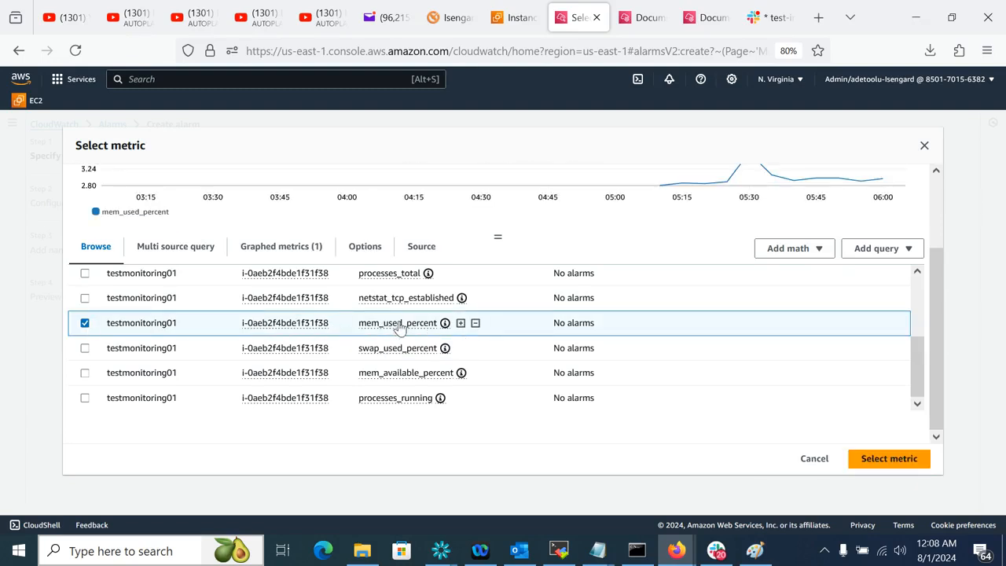
left_click(445, 325)
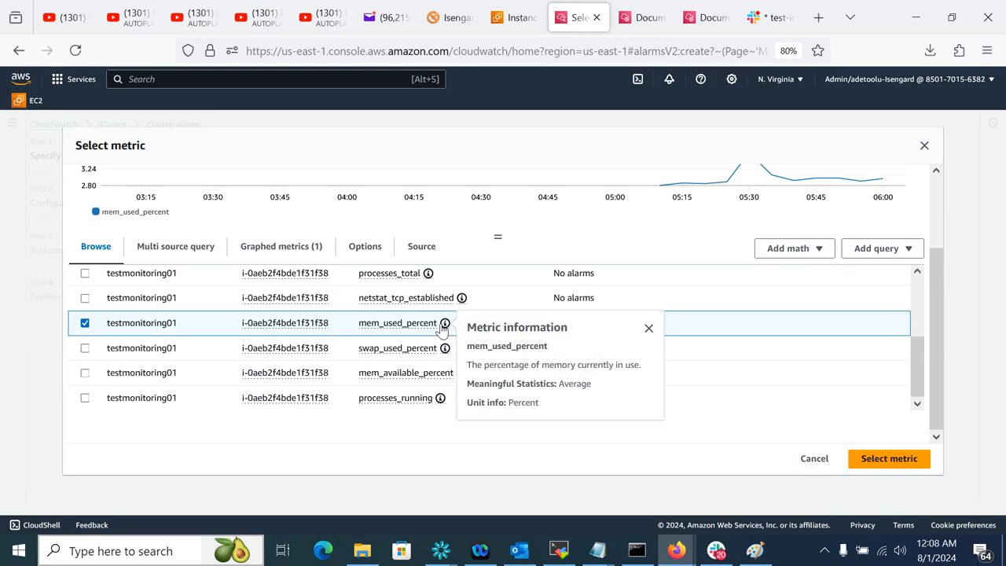
left_click(889, 458)
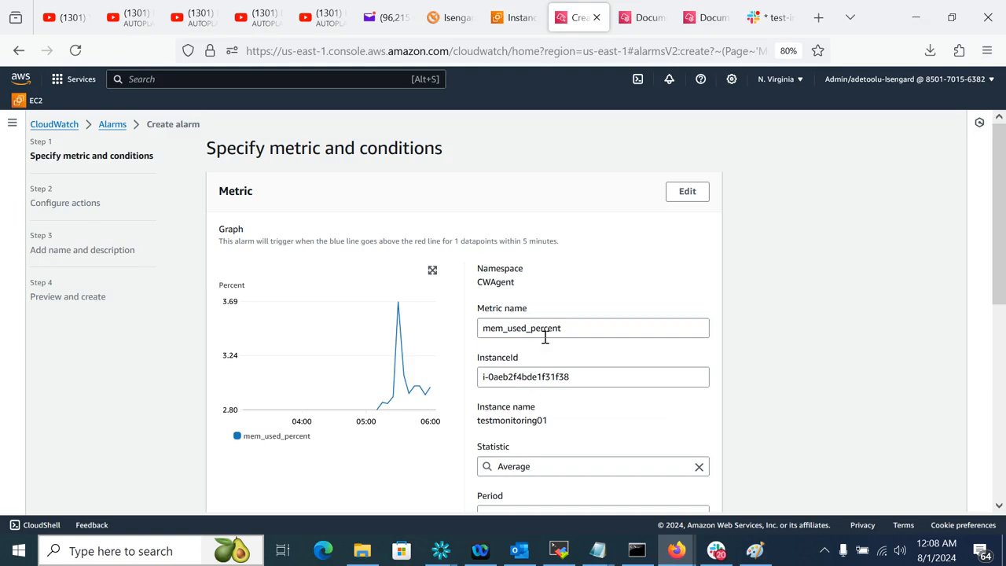
- Set the mem_used_percent condition to Greater/Equal 90 and continue to actions
scroll(653, 347, "down", 1)
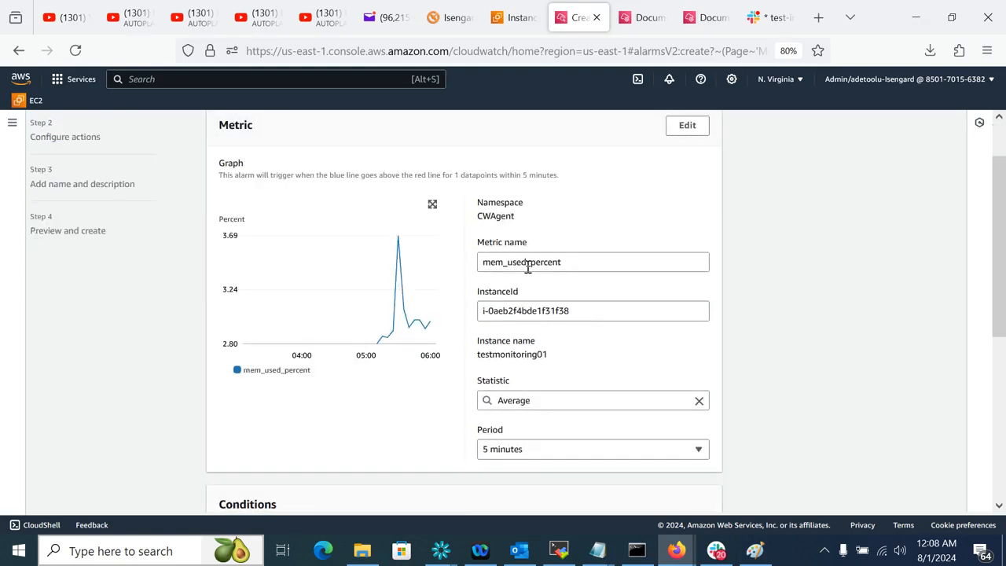
scroll(550, 291, "down", 1)
scroll(542, 346, "down", 2)
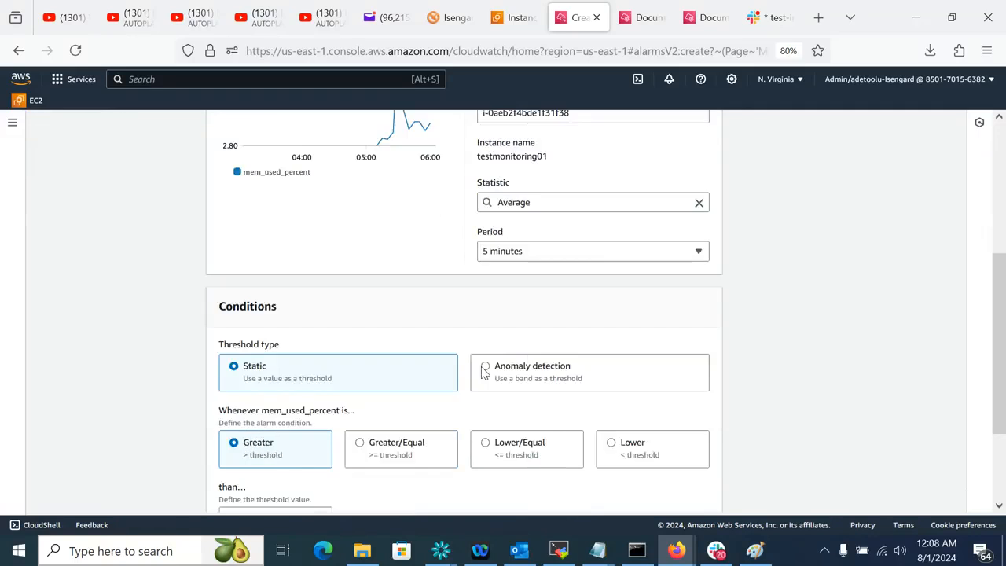
scroll(354, 370, "down", 2)
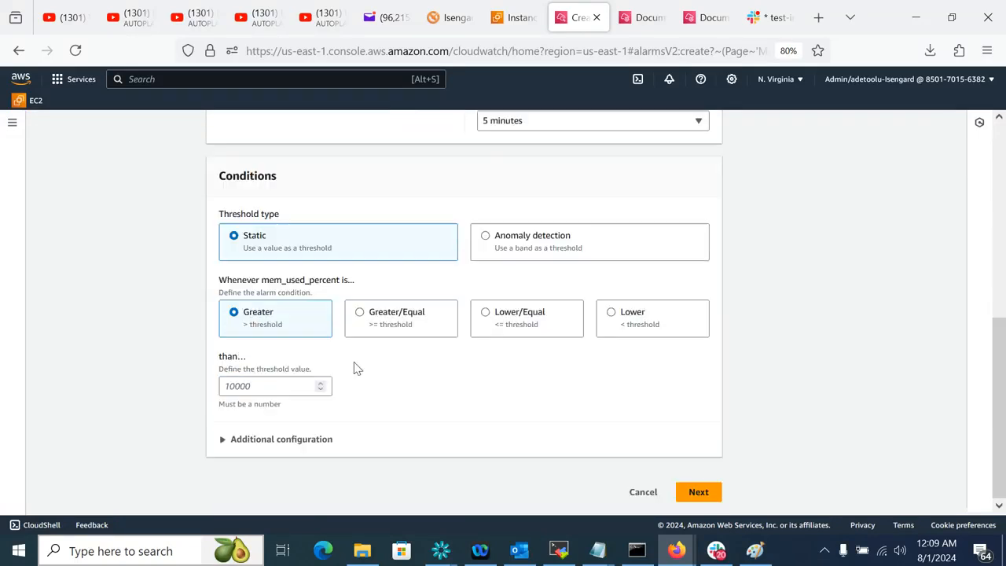
left_click(363, 316)
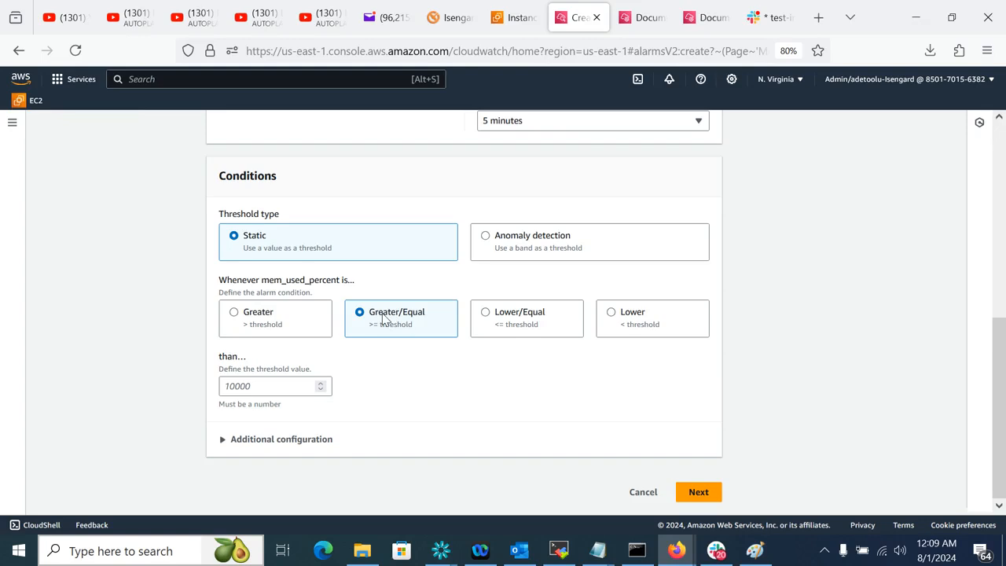
left_click(292, 384)
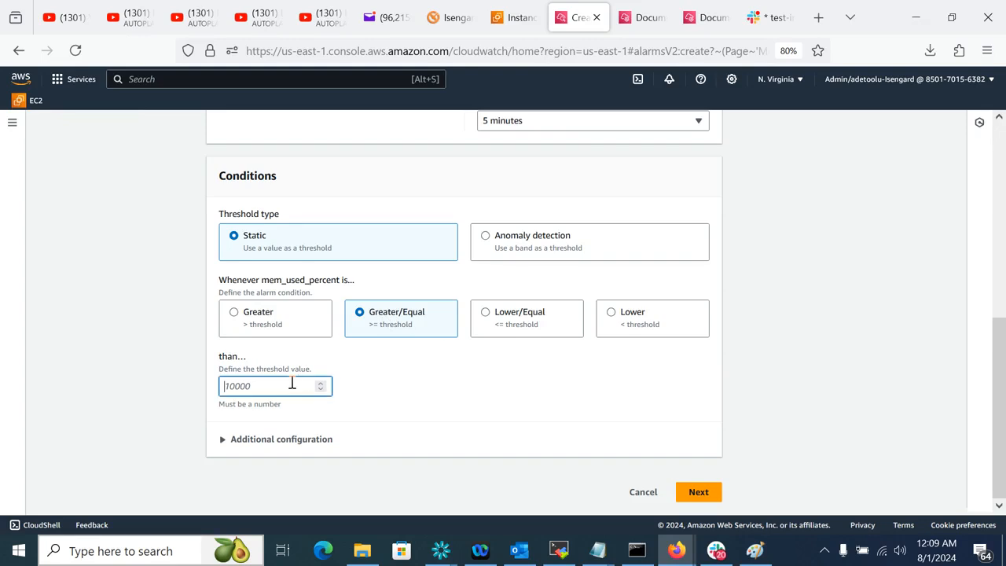
type("90")
scroll(743, 385, "up", 10)
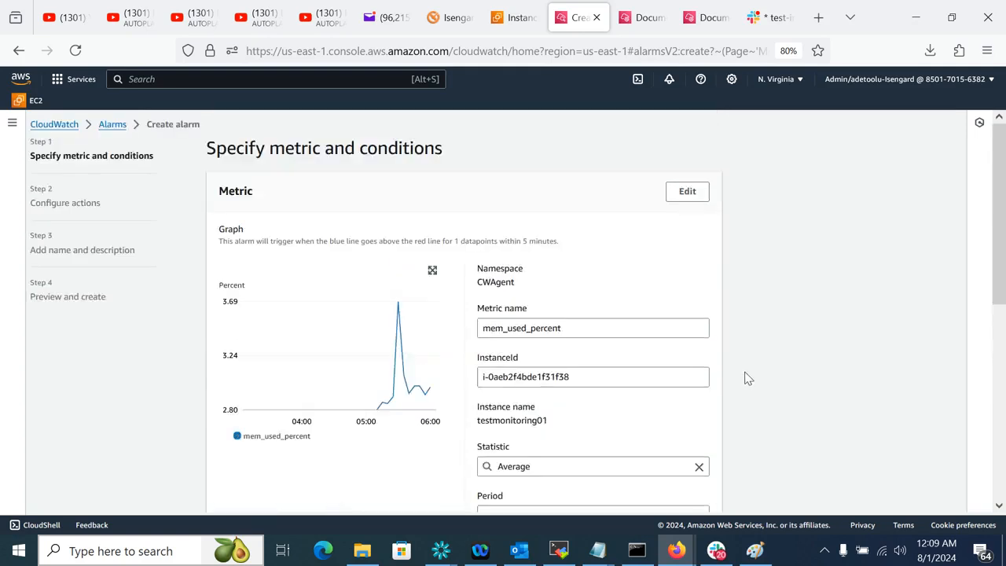
scroll(814, 371, "down", 3)
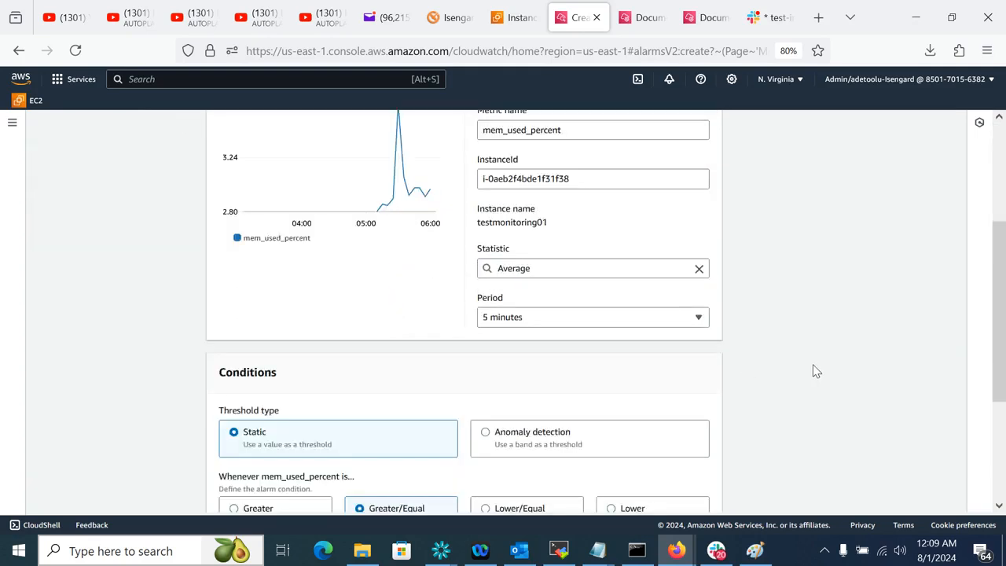
scroll(815, 369, "up", 3)
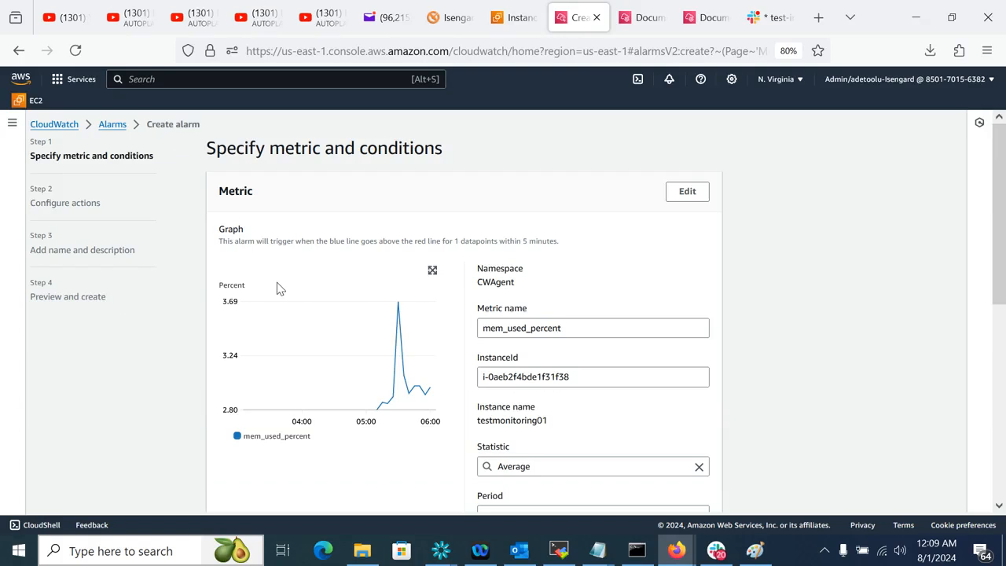
scroll(240, 301, "down", 4)
scroll(283, 345, "down", 2)
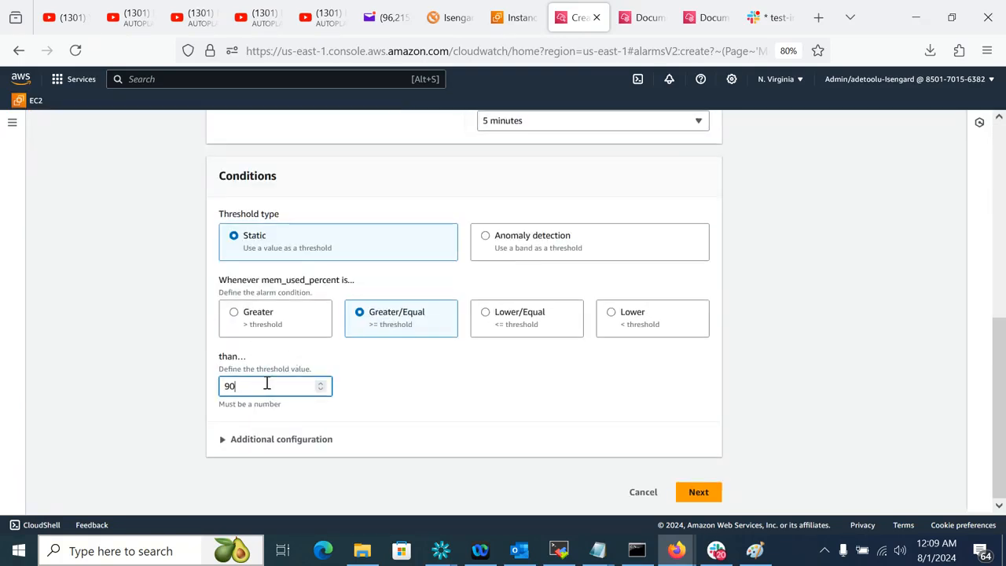
left_click(699, 491)
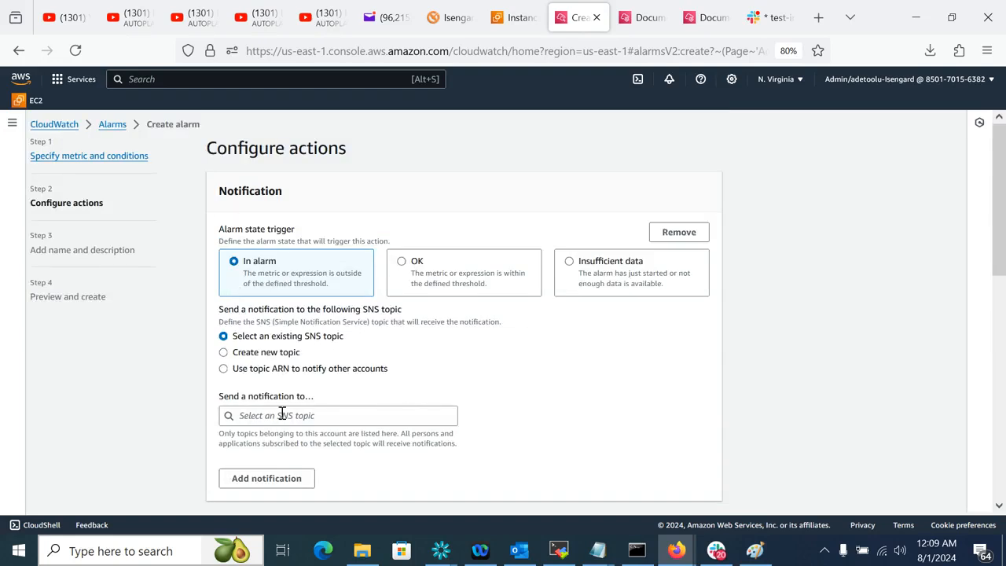
- Pick the existing Memory_Utilization_on_testmonitoring SNS topic, with three endpoints, for In alarm notifications
scroll(279, 411, "down", 2)
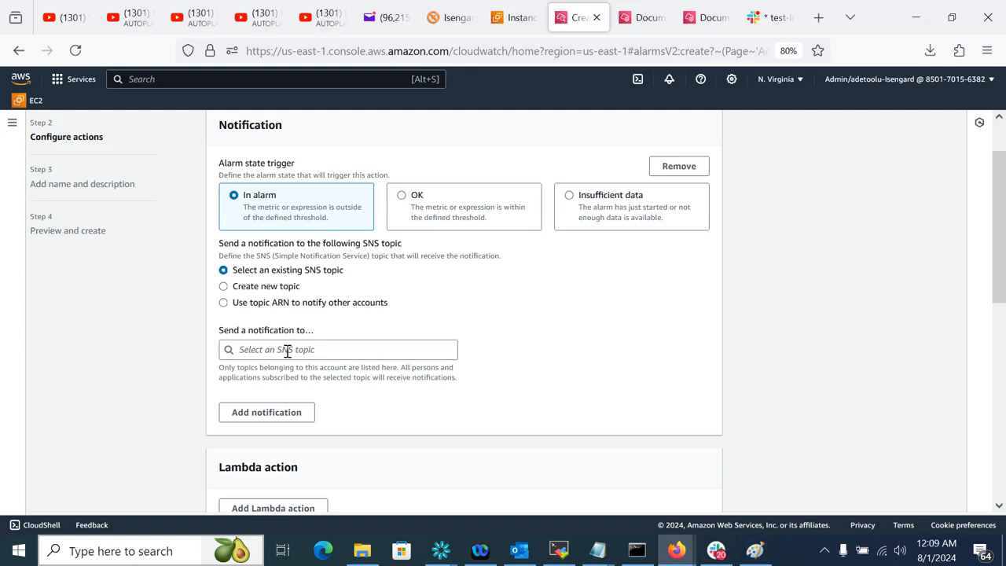
left_click(276, 349)
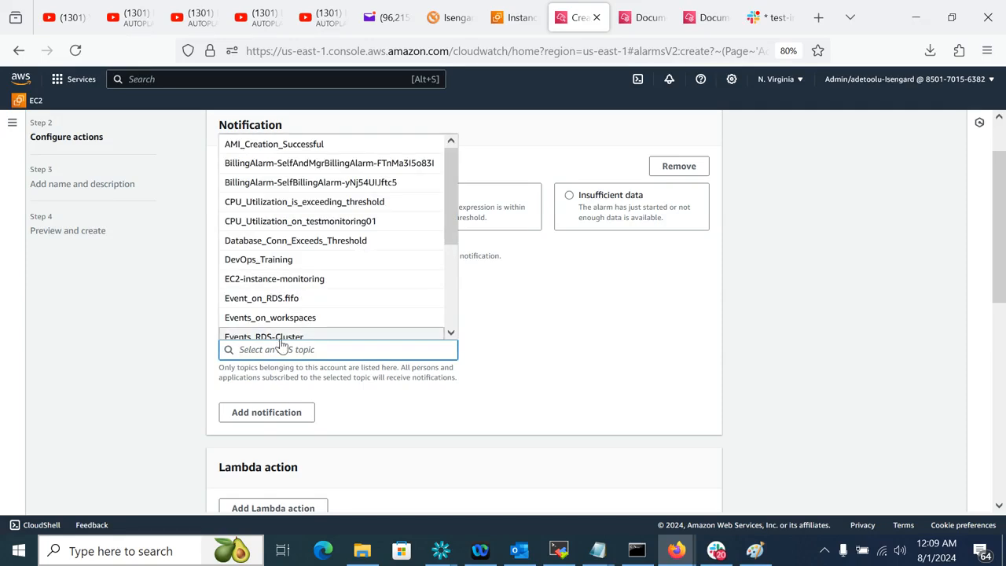
scroll(285, 242, "down", 4)
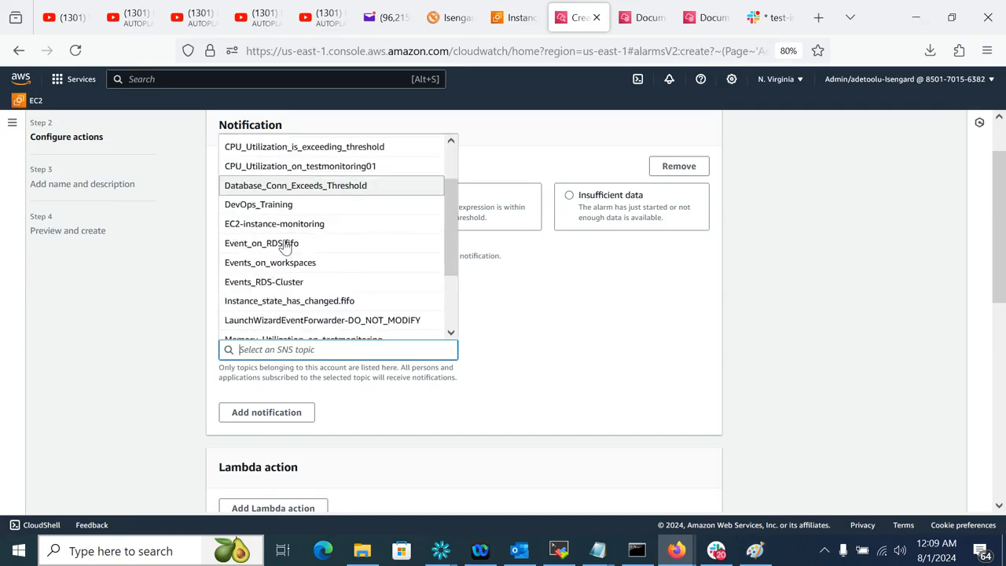
left_click(285, 251)
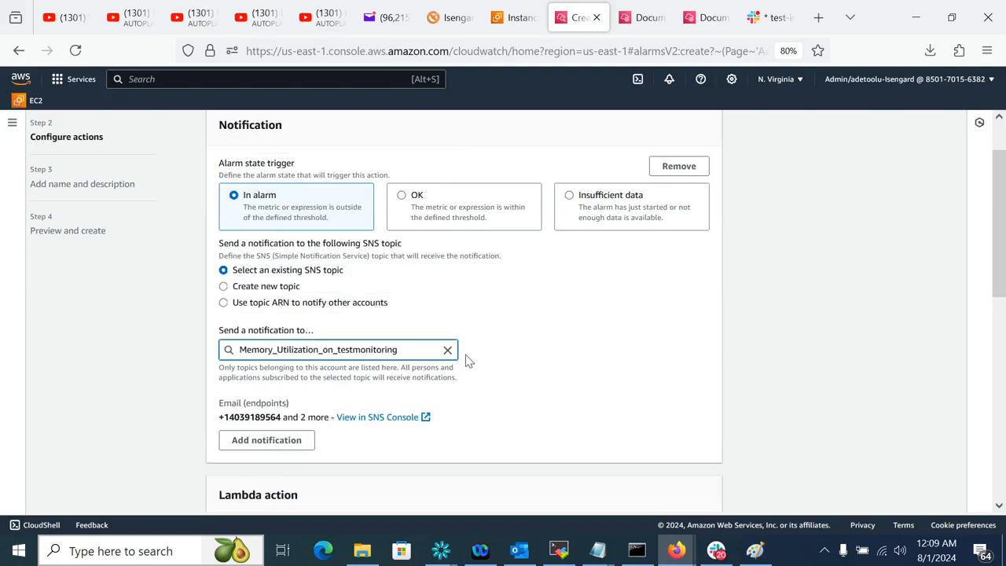
scroll(590, 354, "down", 2)
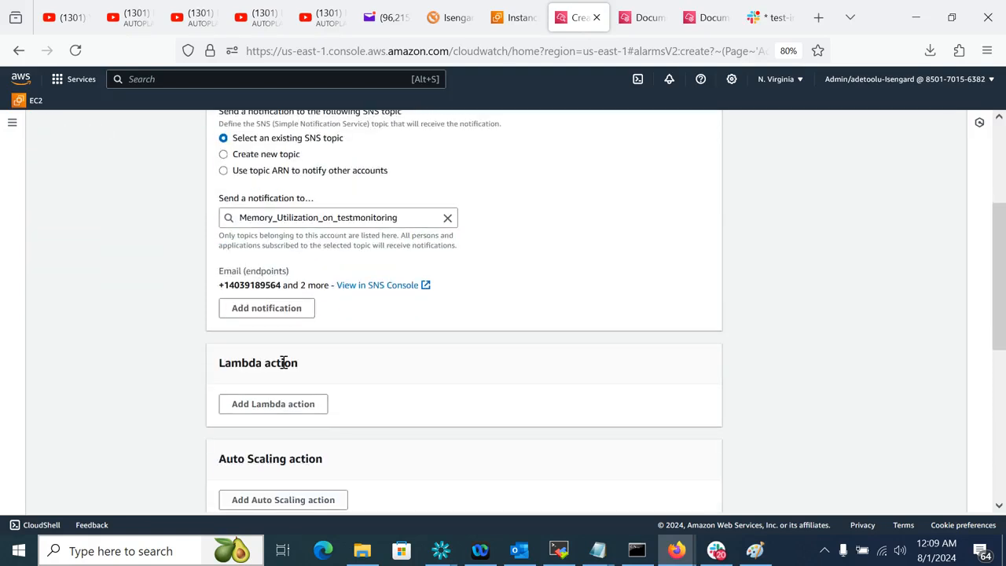
scroll(284, 362, "down", 5)
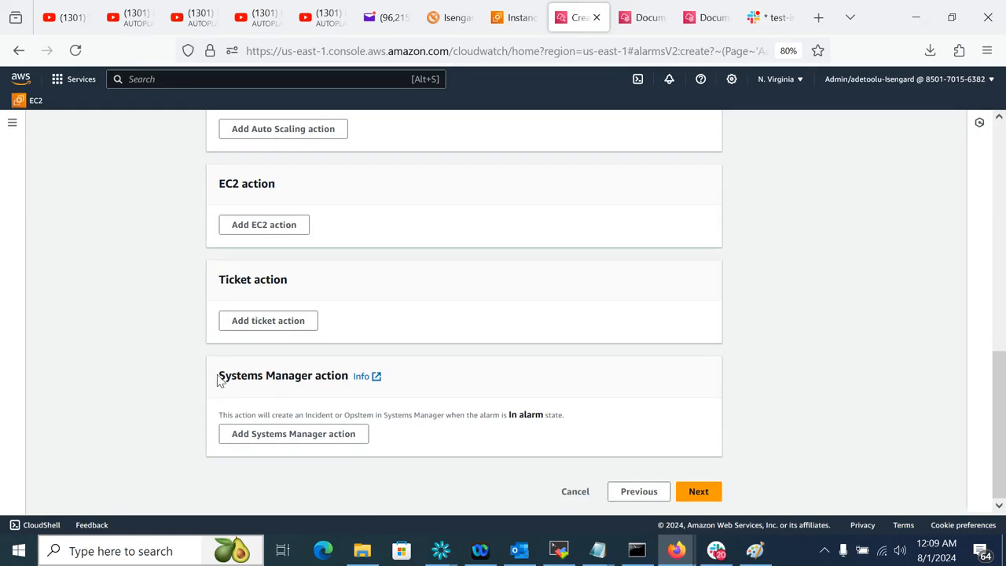
left_click_drag(219, 379, 348, 380)
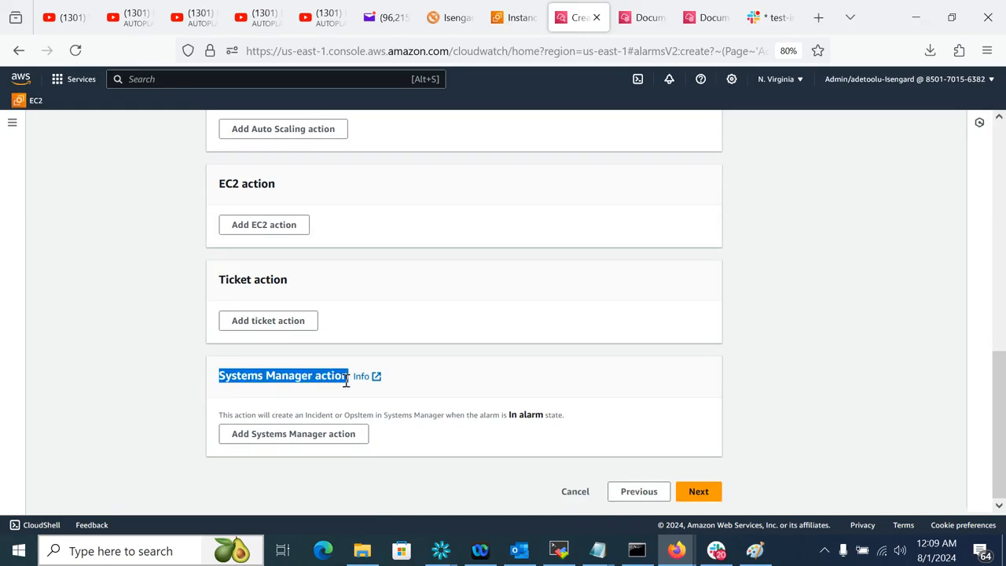
- Add a Create incident Systems Manager action using the Memory_Utilization_on_testmonitoring01 response plan
left_click(288, 441)
scroll(283, 393, "down", 2)
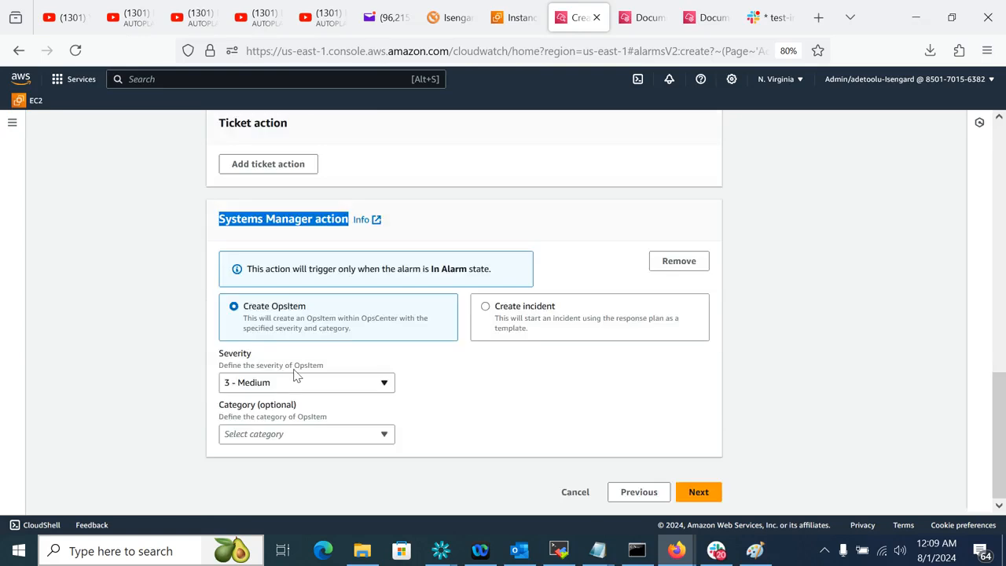
left_click(469, 336)
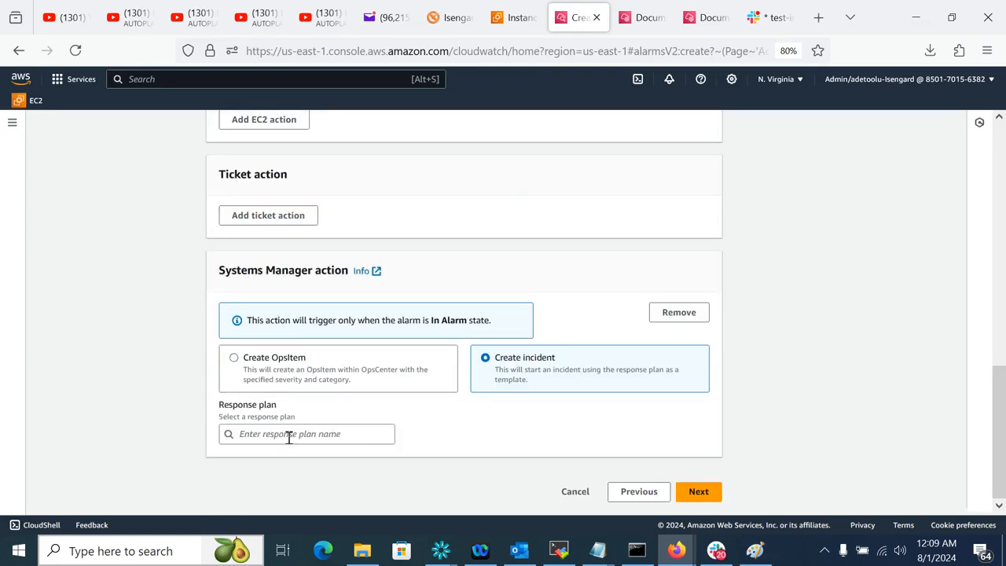
left_click(288, 438)
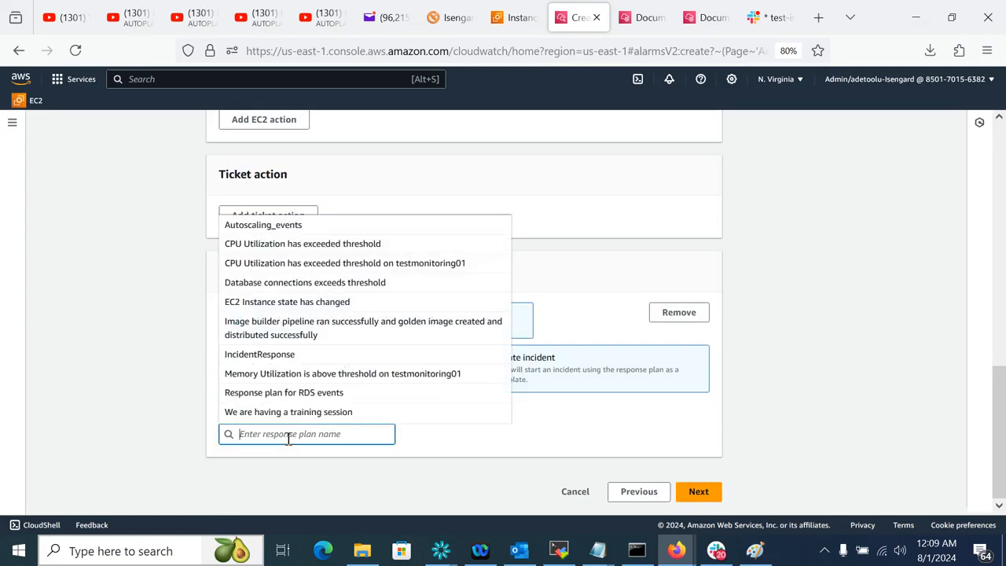
left_click(287, 373)
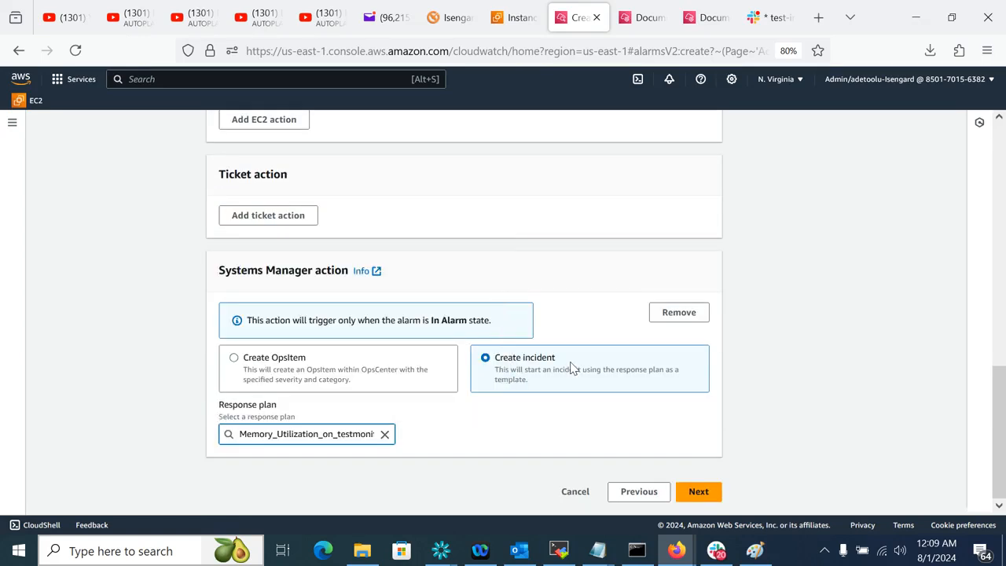
left_click(350, 434)
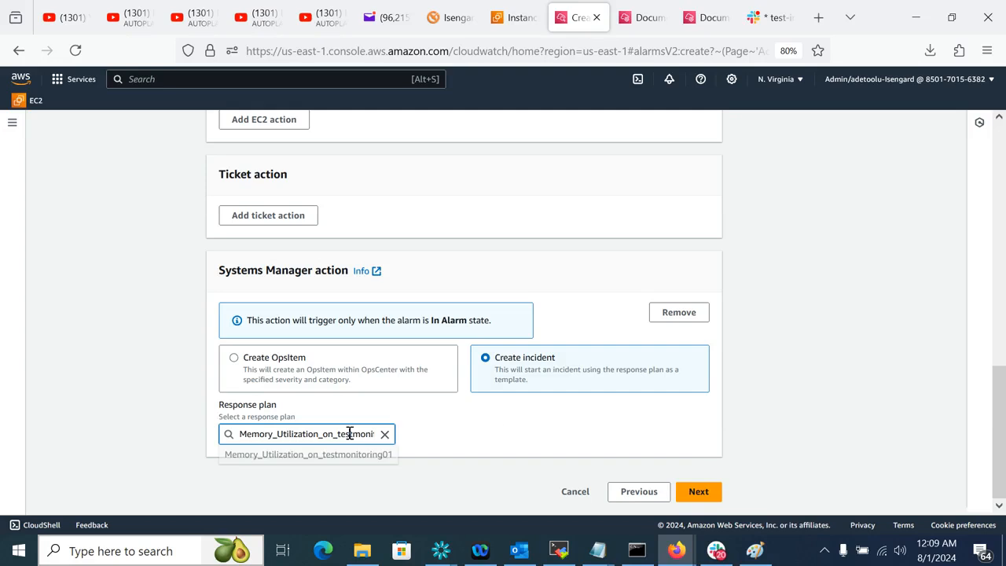
left_click(503, 434)
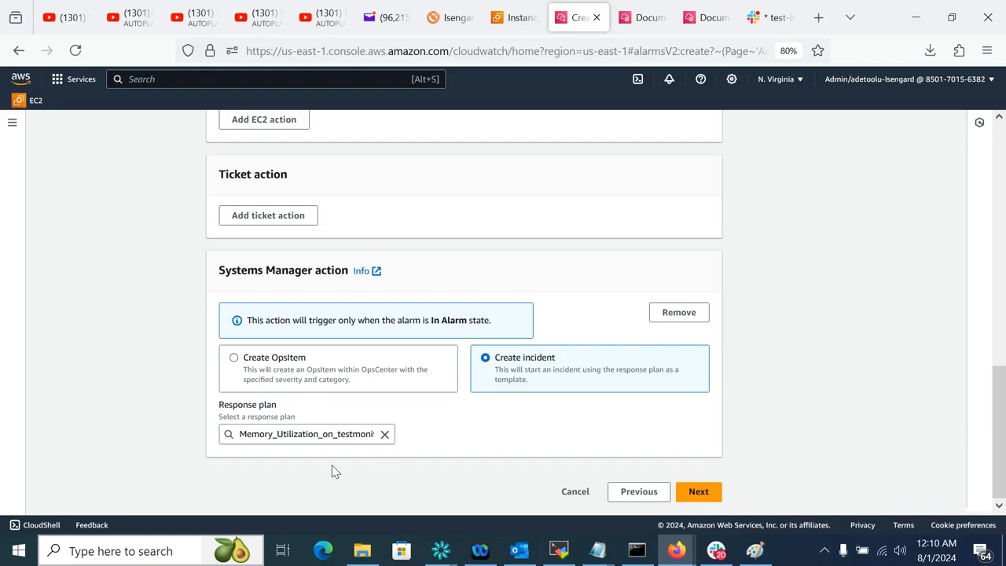
- Name the alarm MemOnTestmonitoring01, review the preview, and create it
left_click(699, 493)
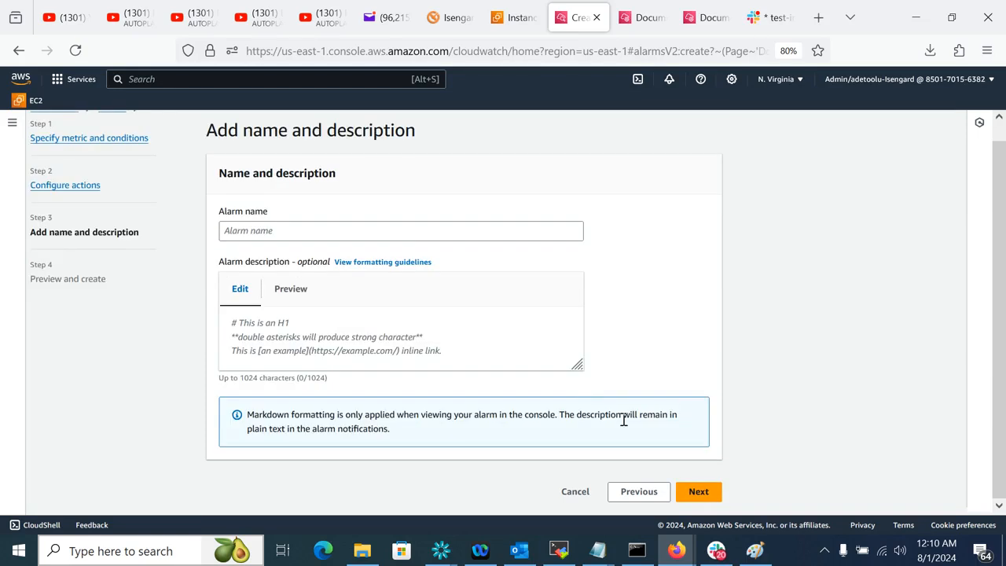
left_click(418, 232)
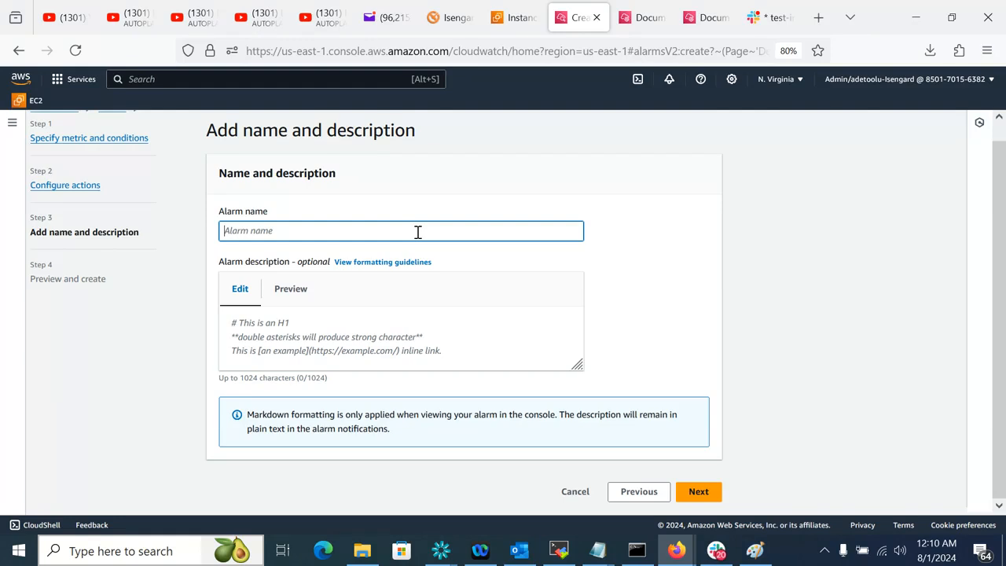
type("MemOnTestmonitoring01")
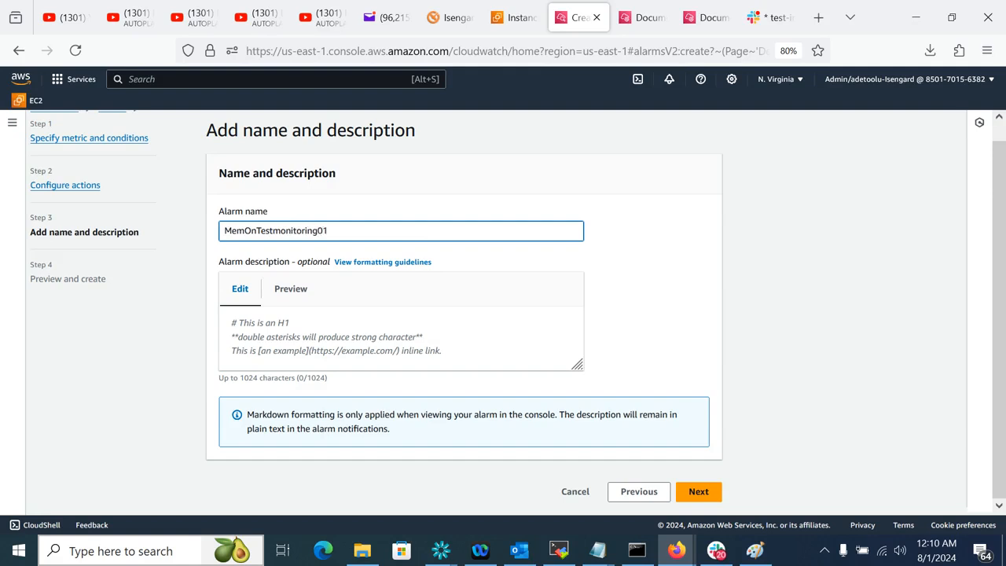
left_click(699, 491)
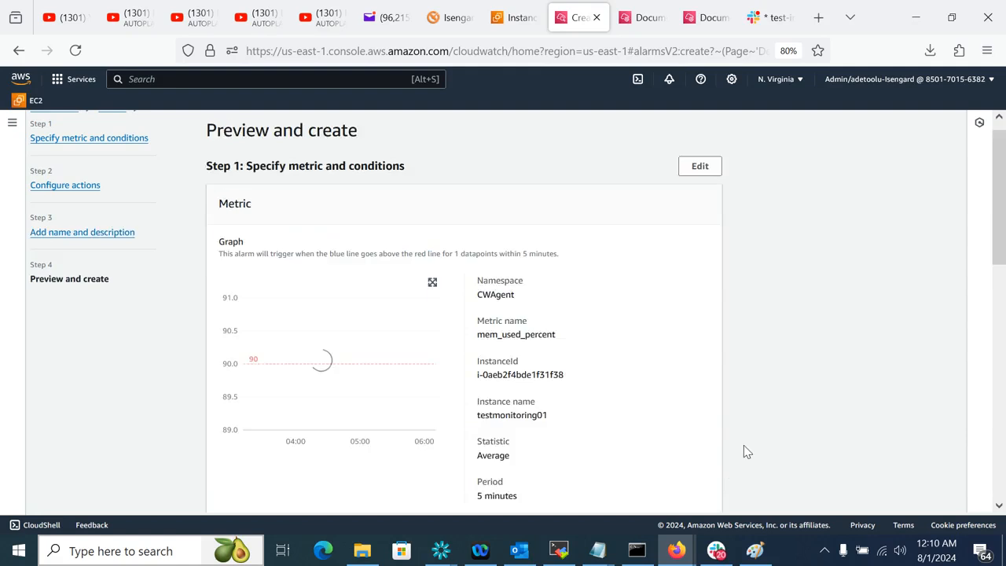
scroll(742, 444, "down", 3)
scroll(742, 443, "down", 3)
scroll(739, 440, "up", 7)
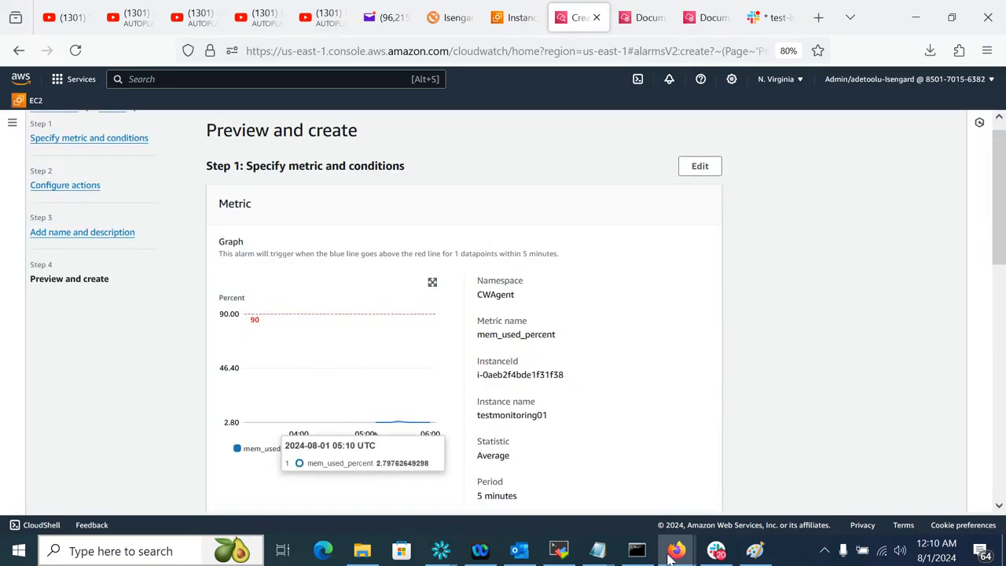
scroll(731, 391, "down", 10)
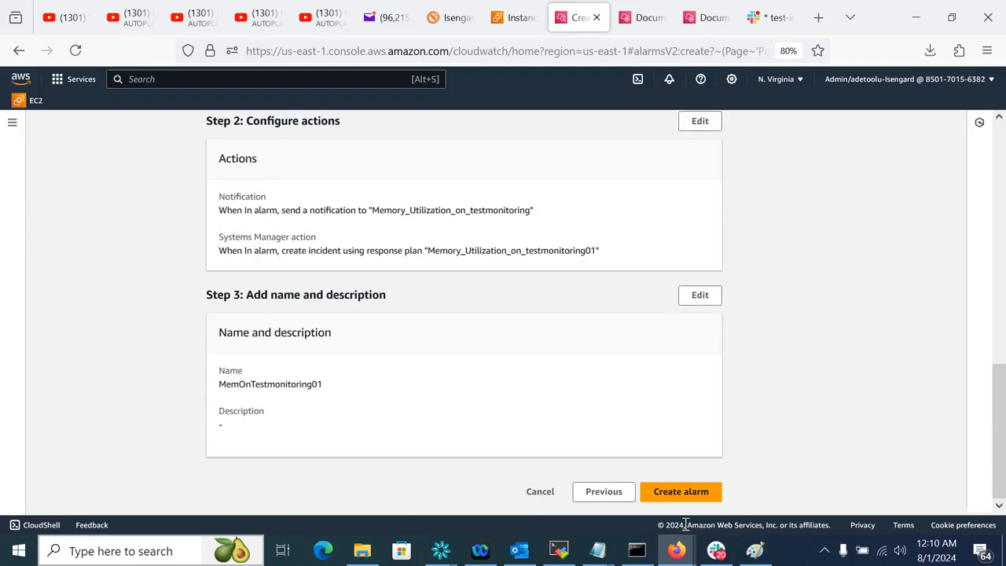
left_click(684, 492)
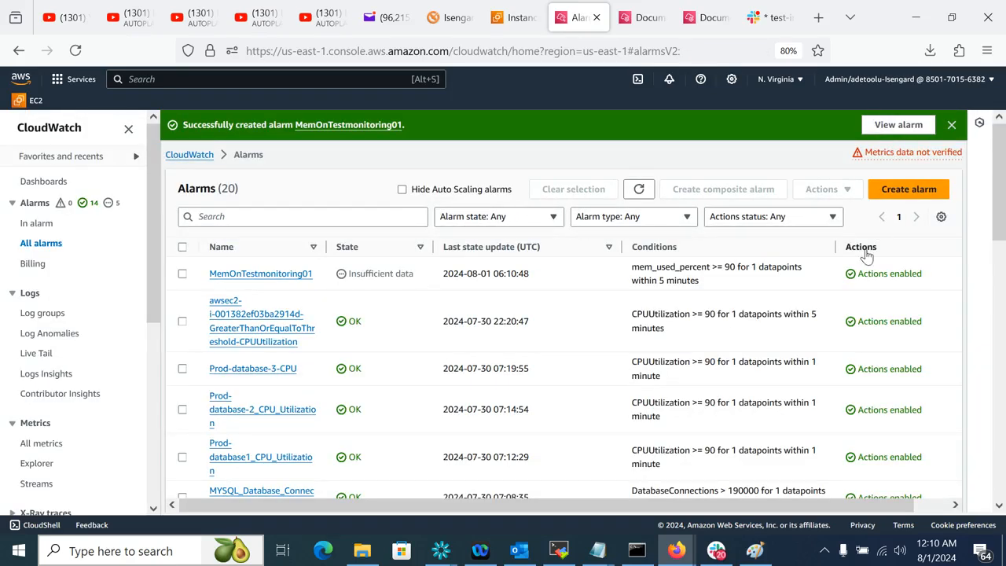
- Start a new alarm and filter EC2 Per-Instance Metrics by testmonitoring01's instance ID
left_click(909, 189)
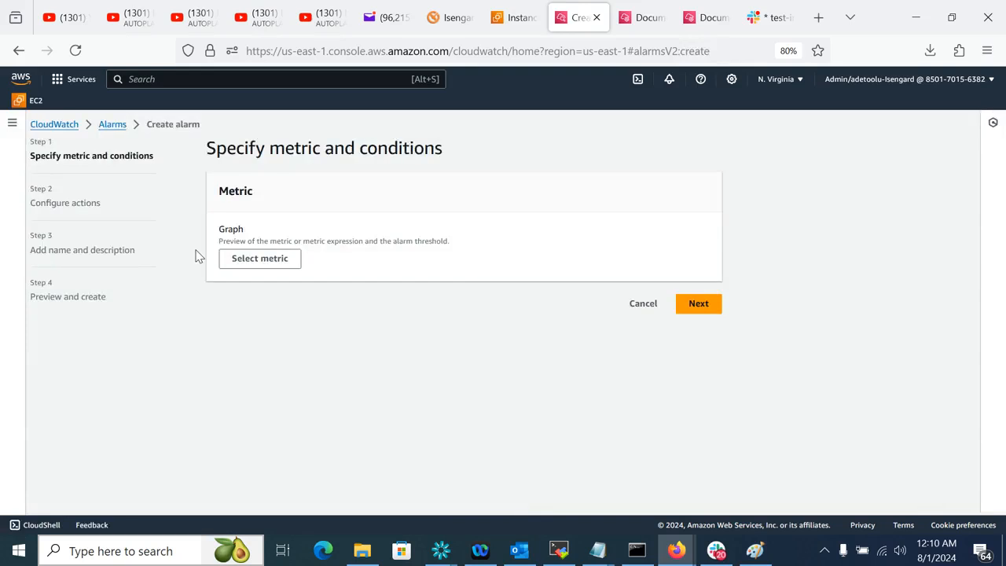
left_click(281, 259)
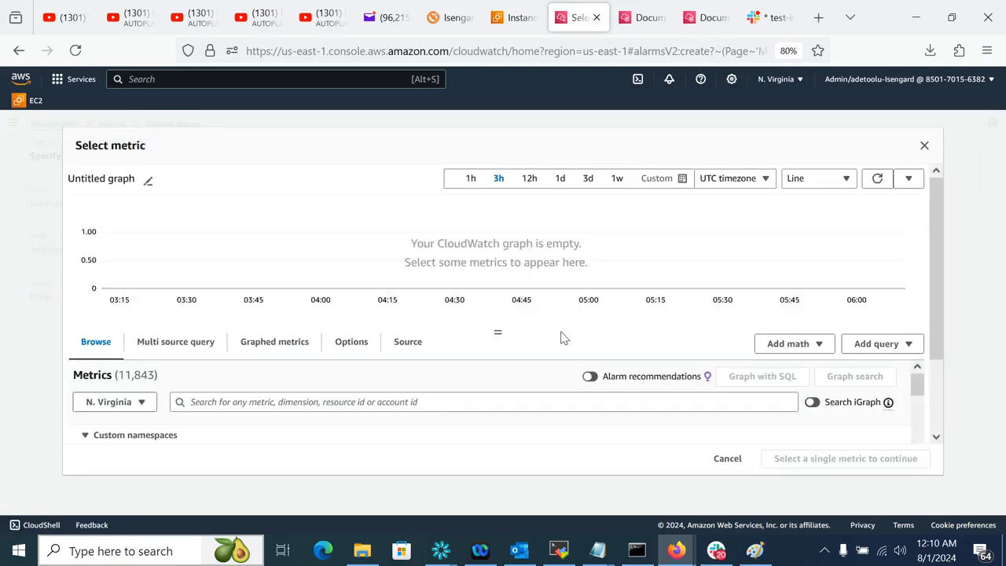
scroll(181, 401, "down", 3)
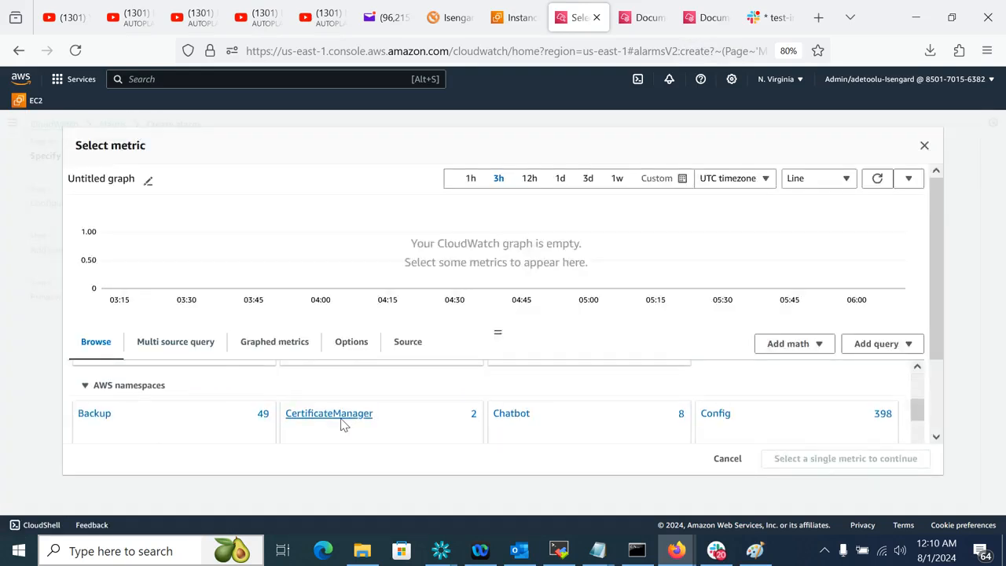
scroll(550, 420, "down", 2)
left_click(709, 405)
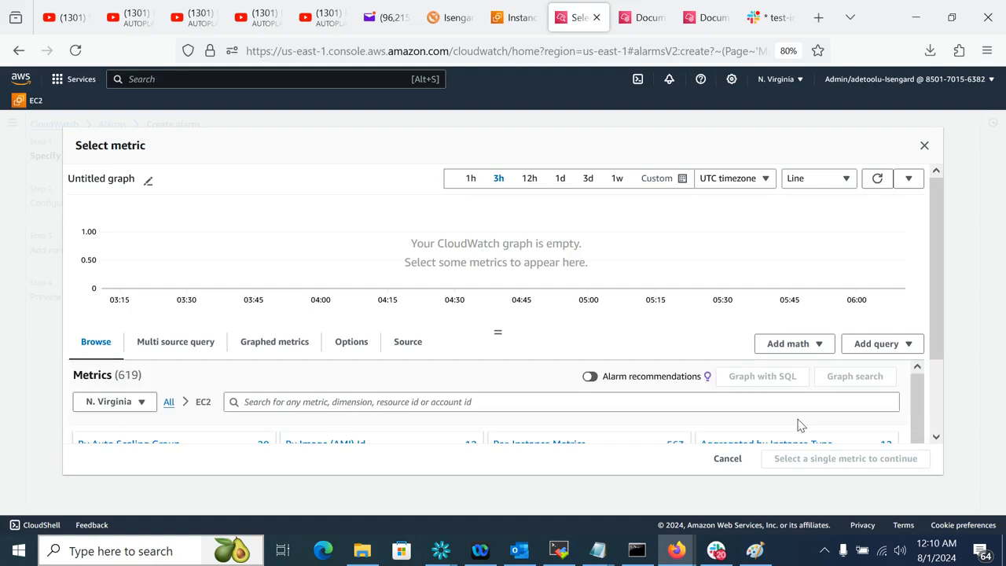
scroll(416, 423, "down", 1)
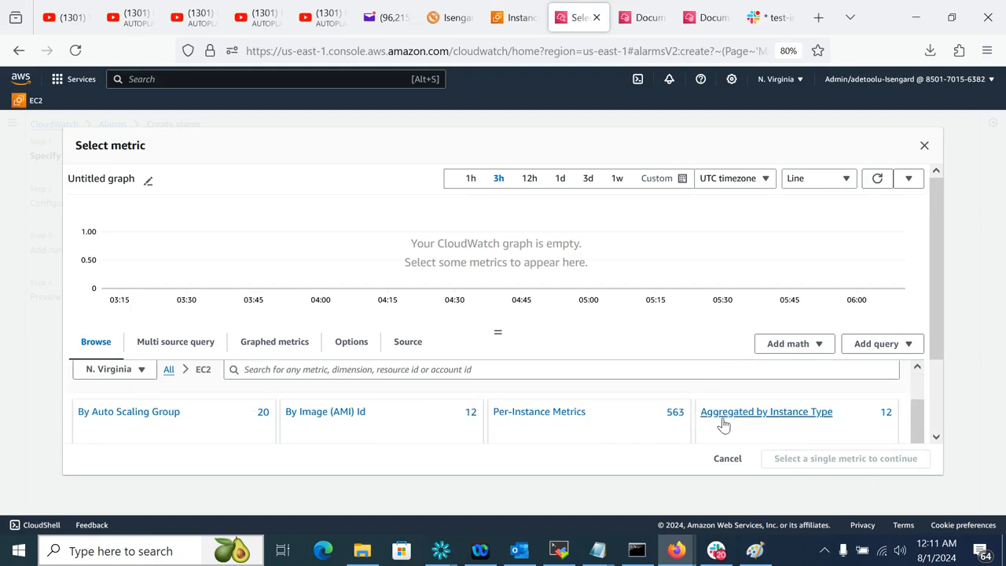
left_click(520, 417)
left_click(422, 404)
type("i-0aeb2f4bde1f37f38")
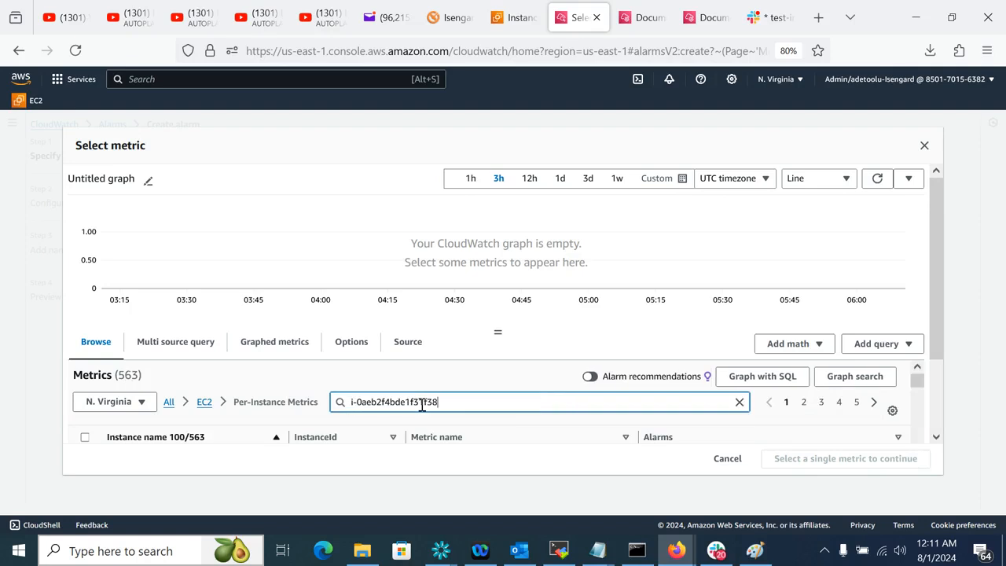
scroll(428, 406, "down", 3)
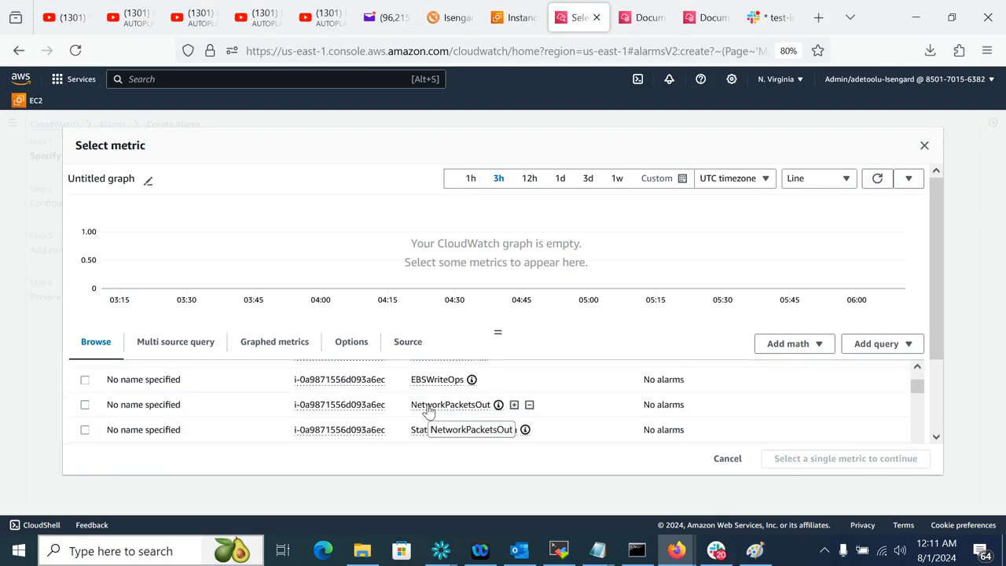
scroll(432, 413, "down", 1)
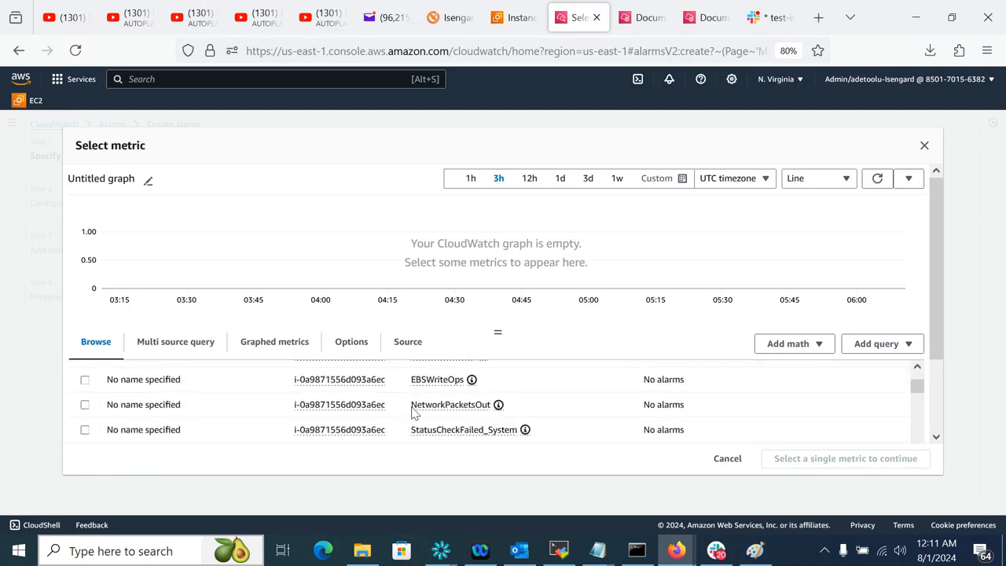
scroll(457, 413, "up", 4)
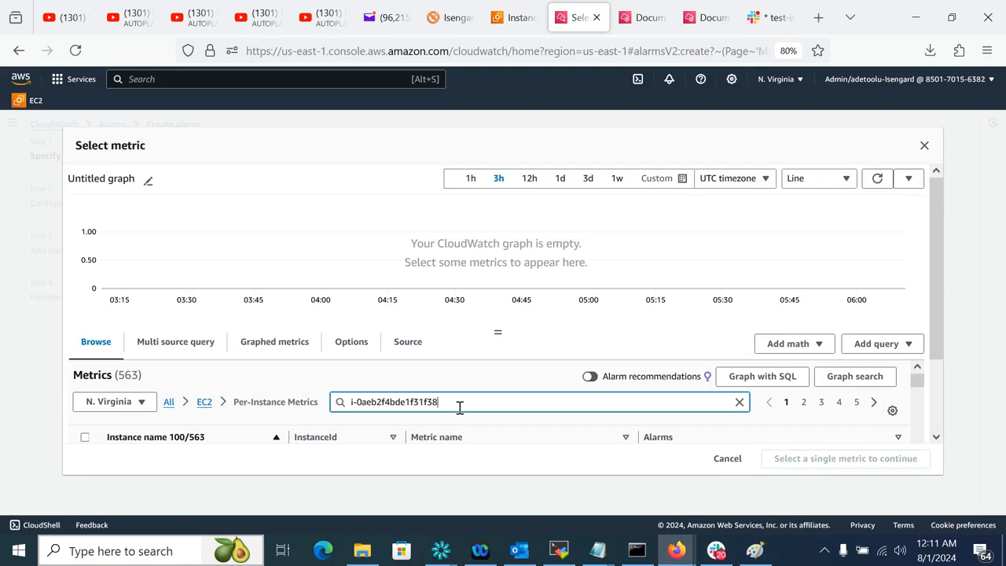
key("Return")
- Select testmonitoring01's CPUUtilization as the alarm's metric
scroll(479, 412, "down", 5)
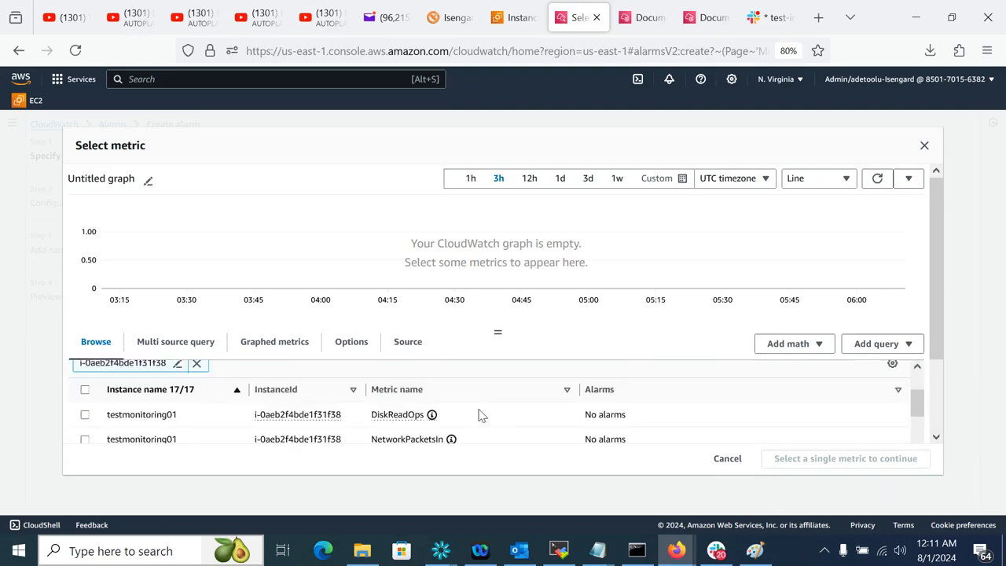
scroll(482, 415, "up", 3)
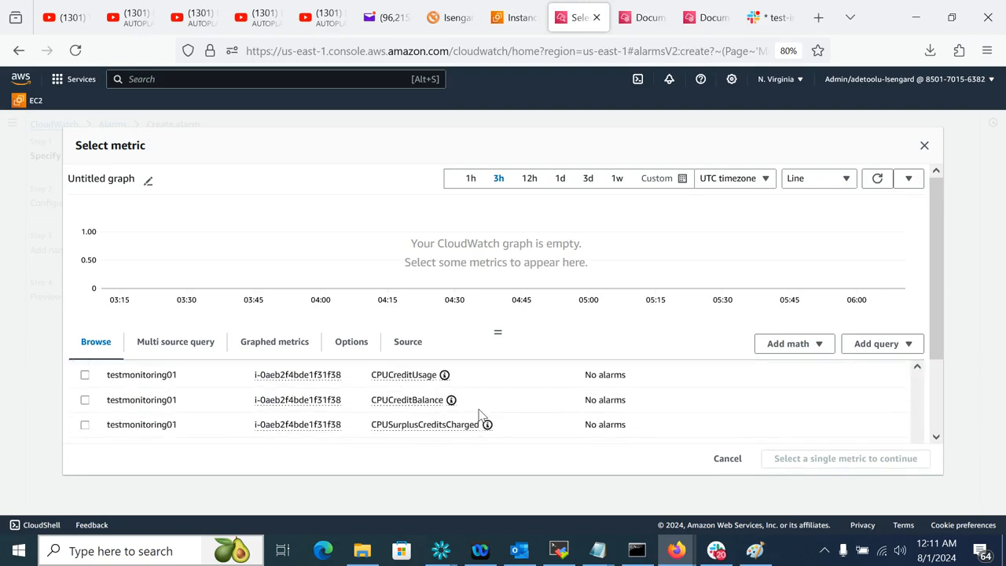
scroll(479, 414, "down", 3)
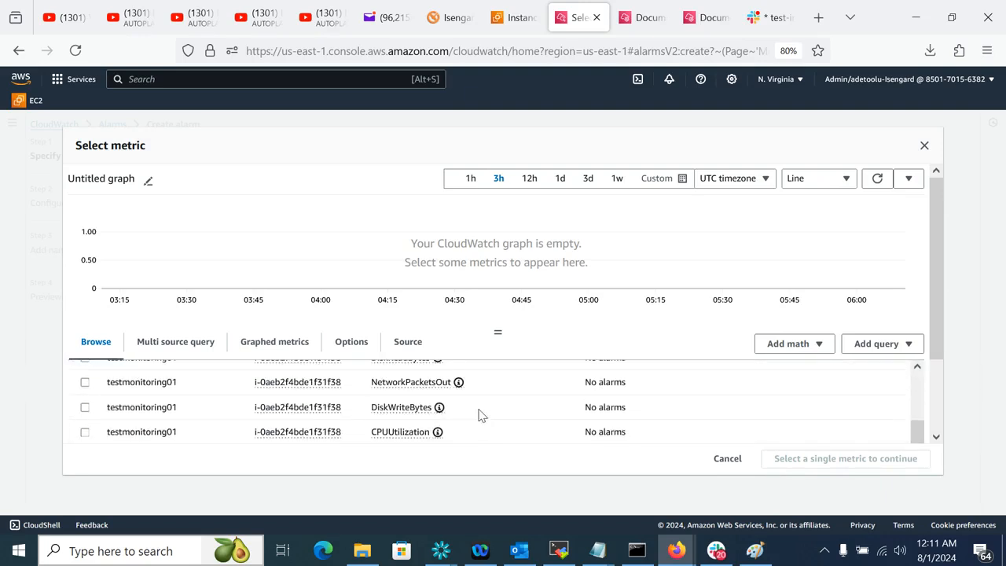
left_click(85, 431)
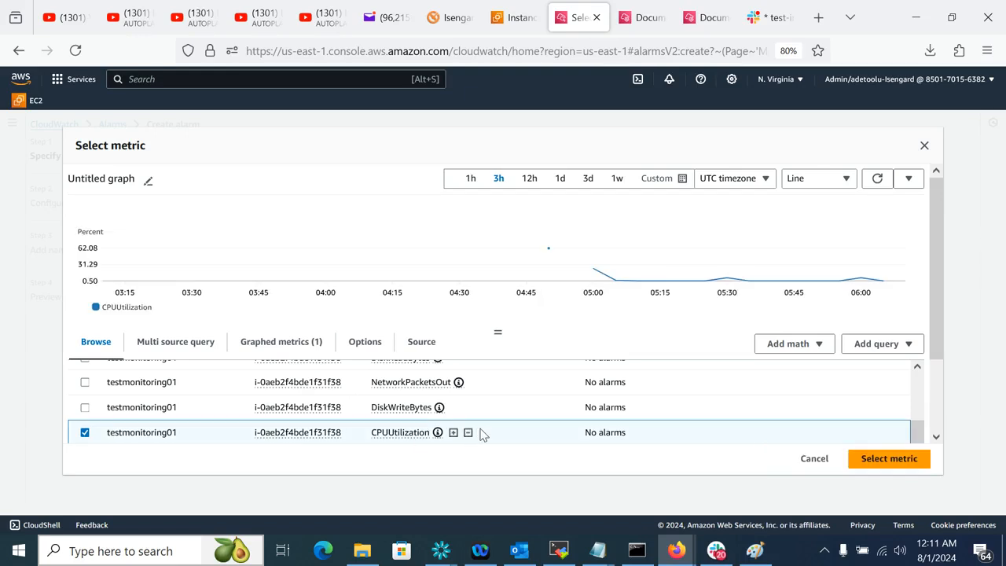
scroll(605, 432, "down", 2)
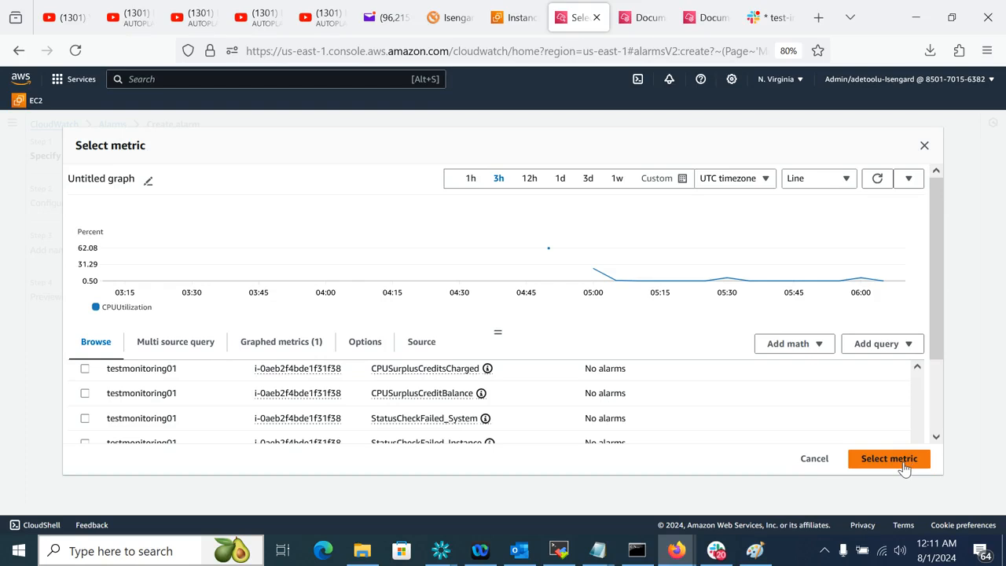
scroll(653, 419, "down", 3)
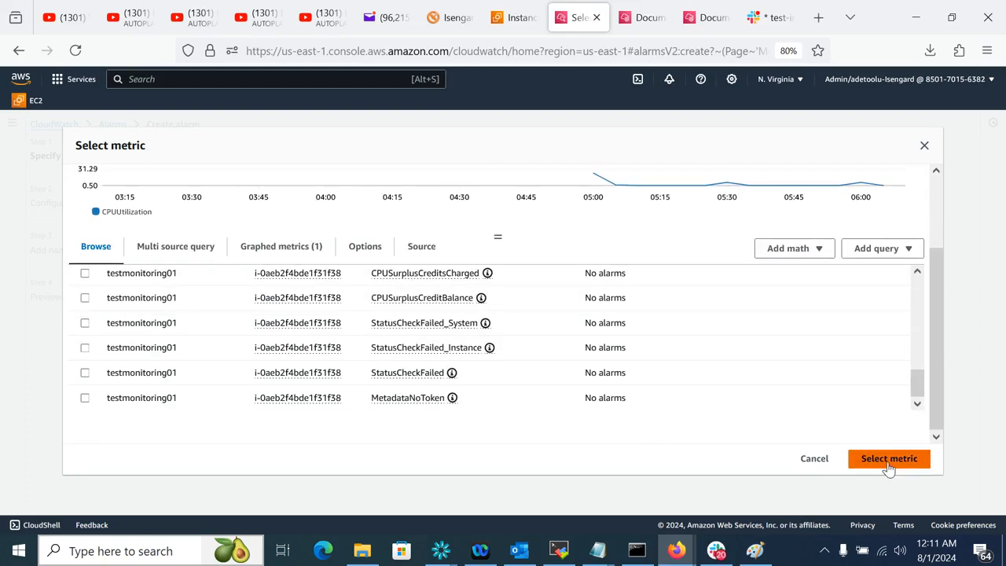
left_click(888, 462)
- Set the CPU condition to Greater/Equal 90 and continue to actions
scroll(503, 403, "down", 3)
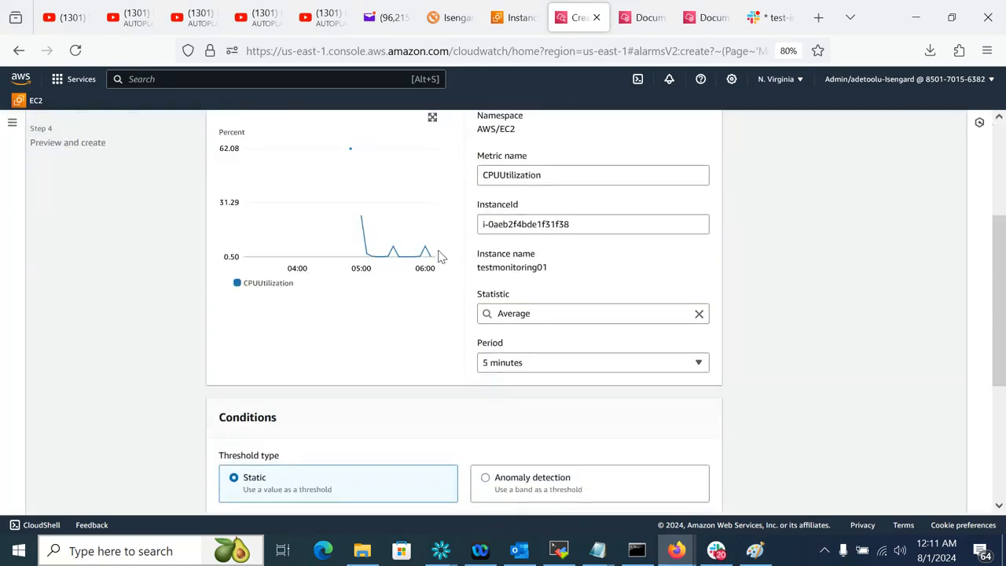
scroll(619, 447, "down", 3)
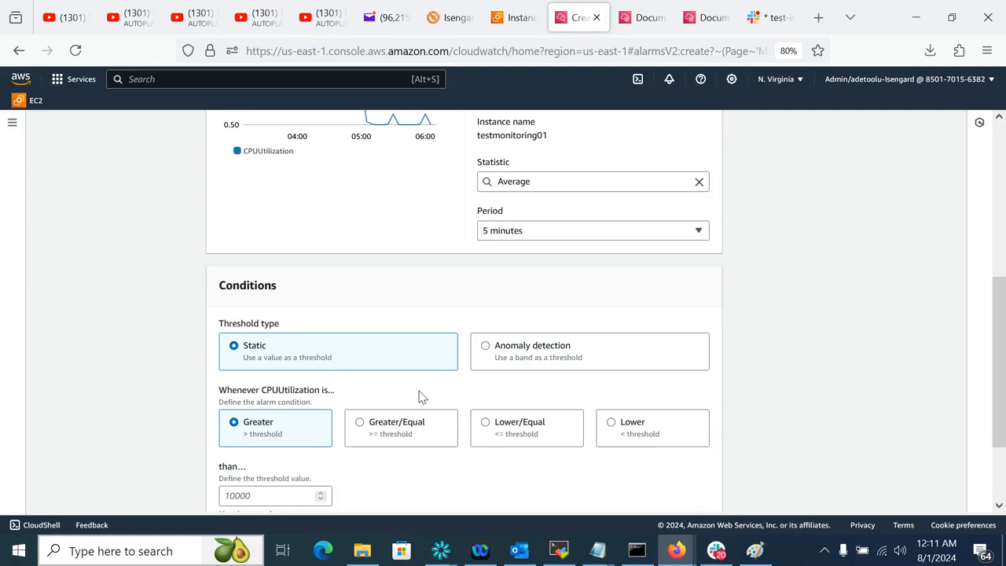
left_click(400, 428)
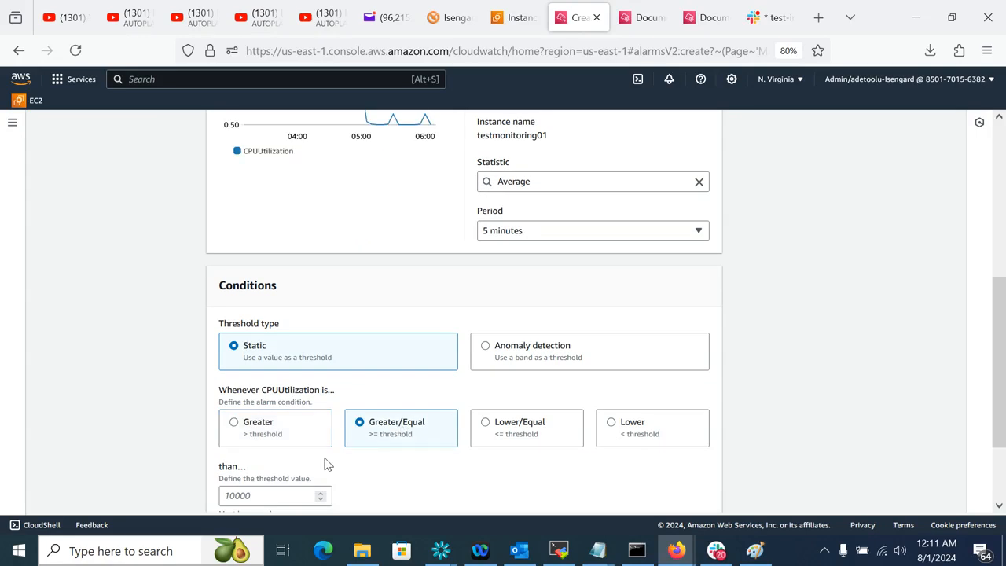
left_click(274, 495)
type("90")
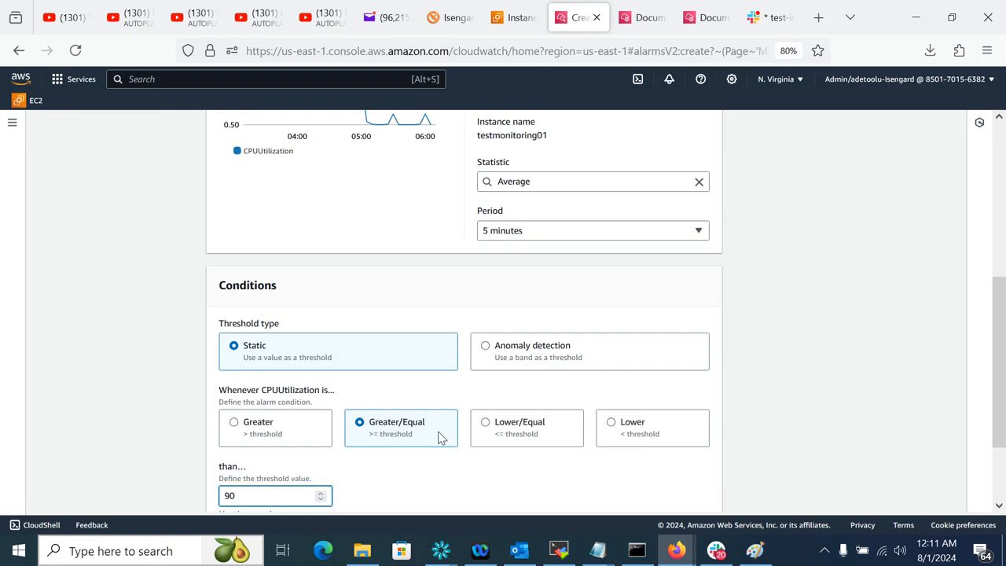
scroll(786, 407, "down", 3)
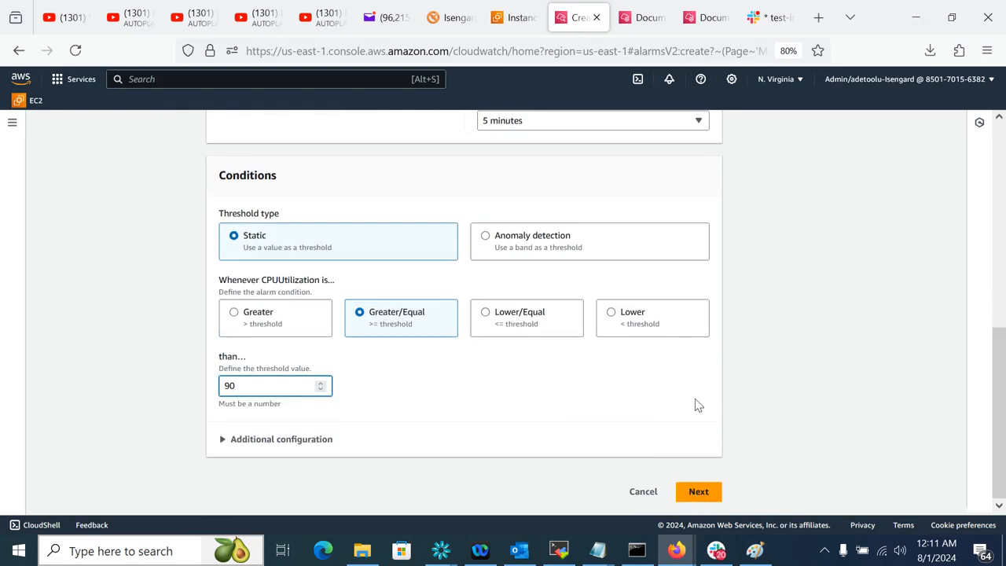
left_click(698, 492)
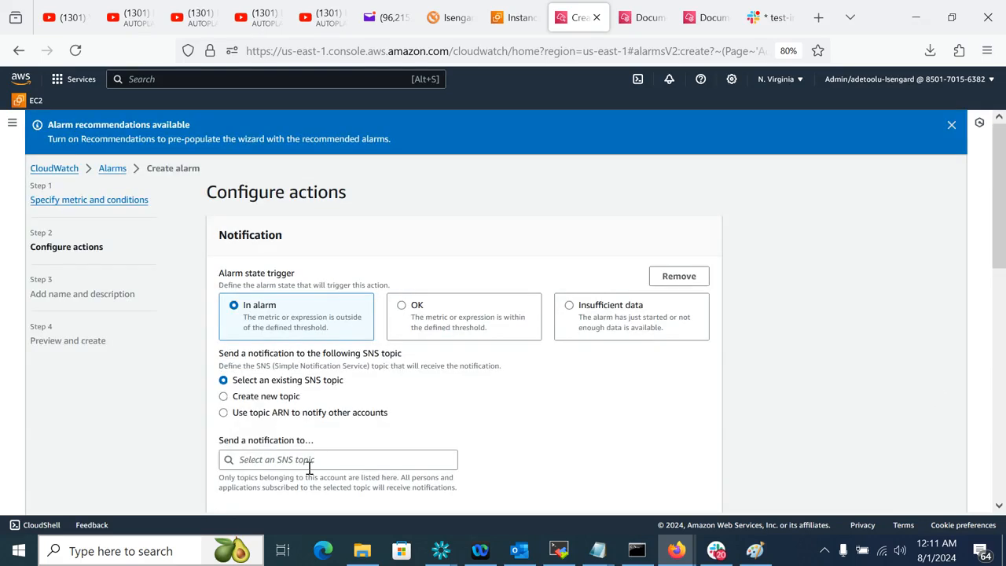
- Send the CPU alarm's notifications to the CPU_Utilization_on_testmonitoring01 SNS topic
left_click(264, 459)
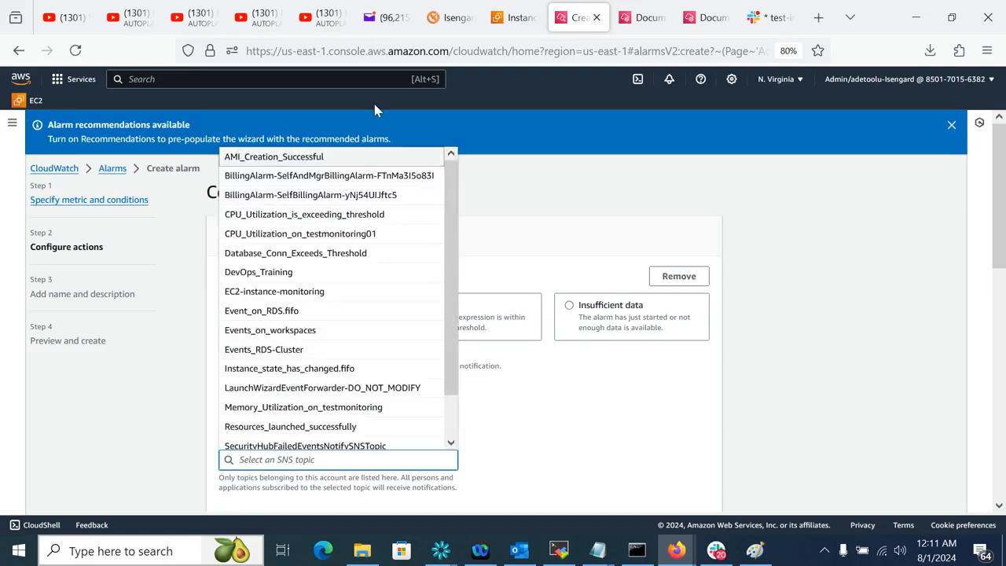
scroll(313, 393, "down", 1)
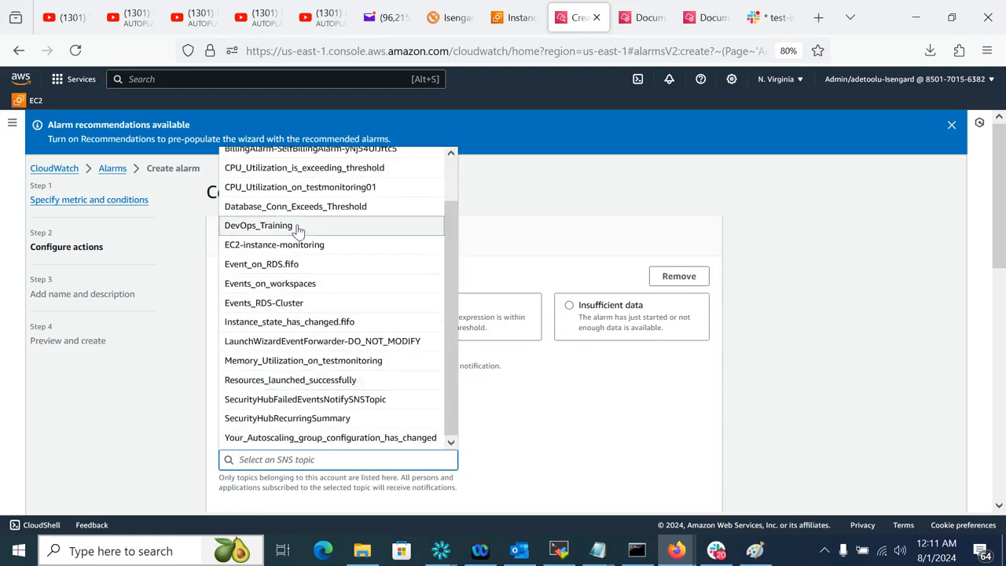
left_click(322, 187)
scroll(421, 319, "down", 4)
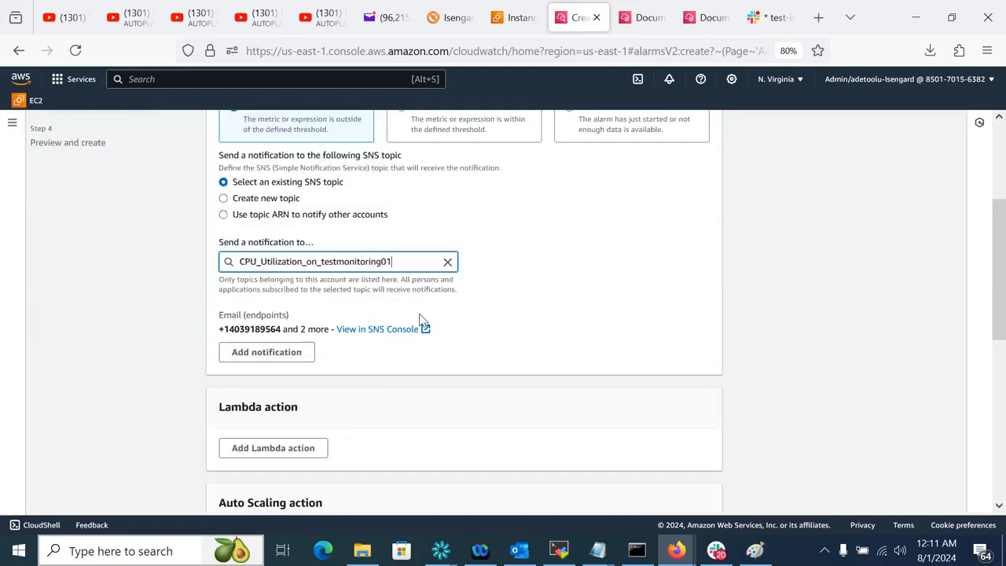
left_click(466, 314)
scroll(351, 411, "down", 1)
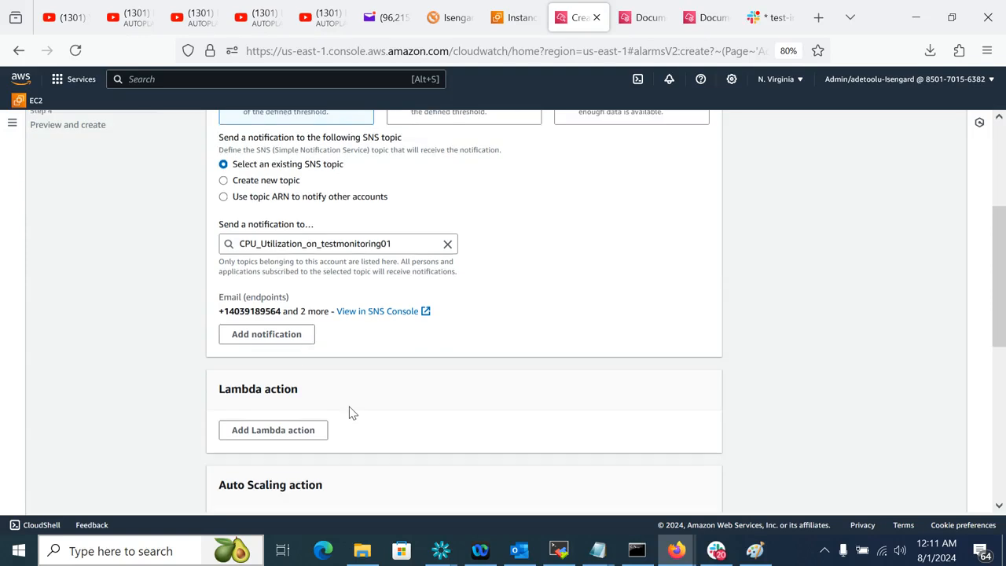
scroll(349, 406, "down", 7)
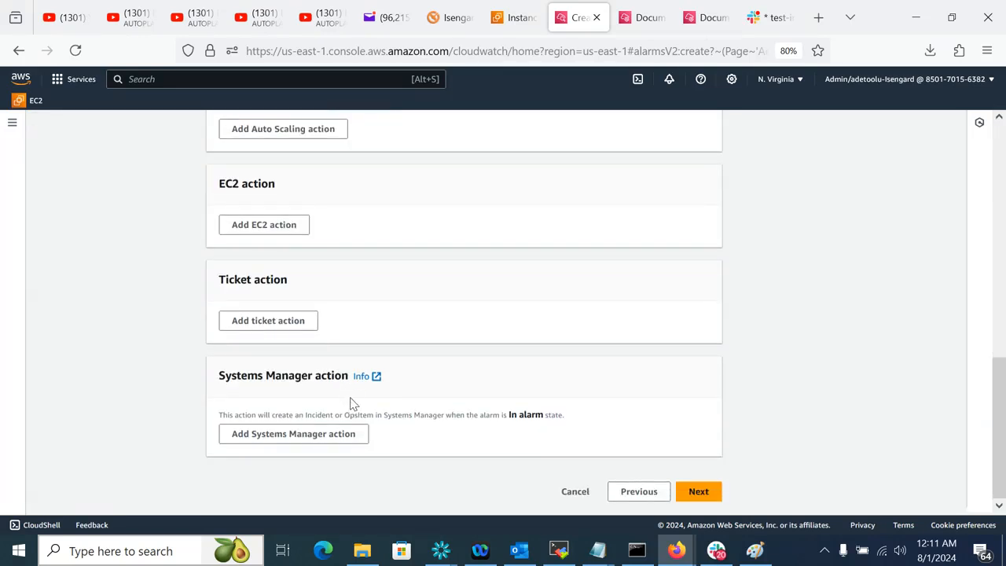
- Add a Create incident Systems Manager action using the testmonitoring01 CPU response plan
left_click(277, 435)
scroll(445, 391, "down", 3)
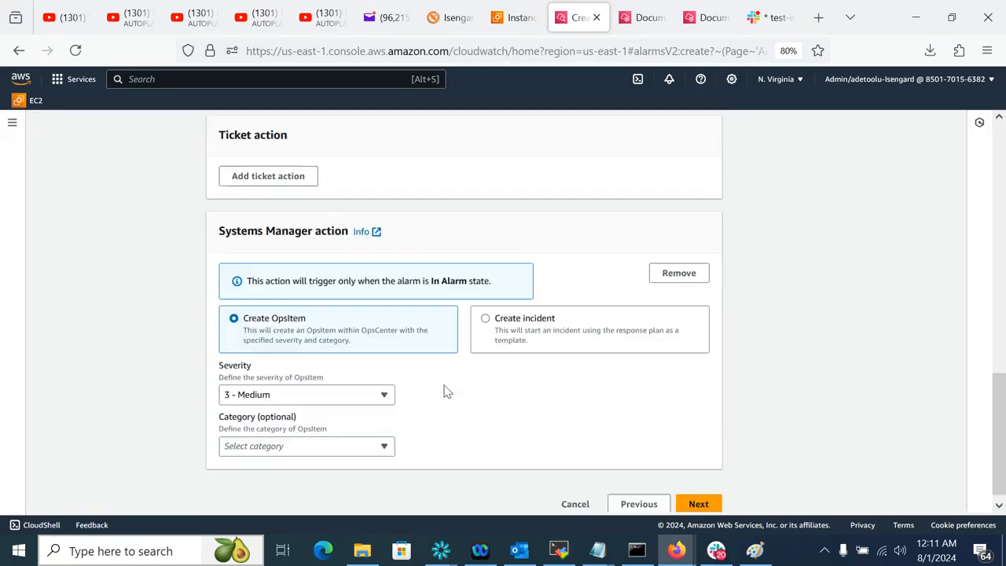
left_click(511, 314)
left_click(305, 433)
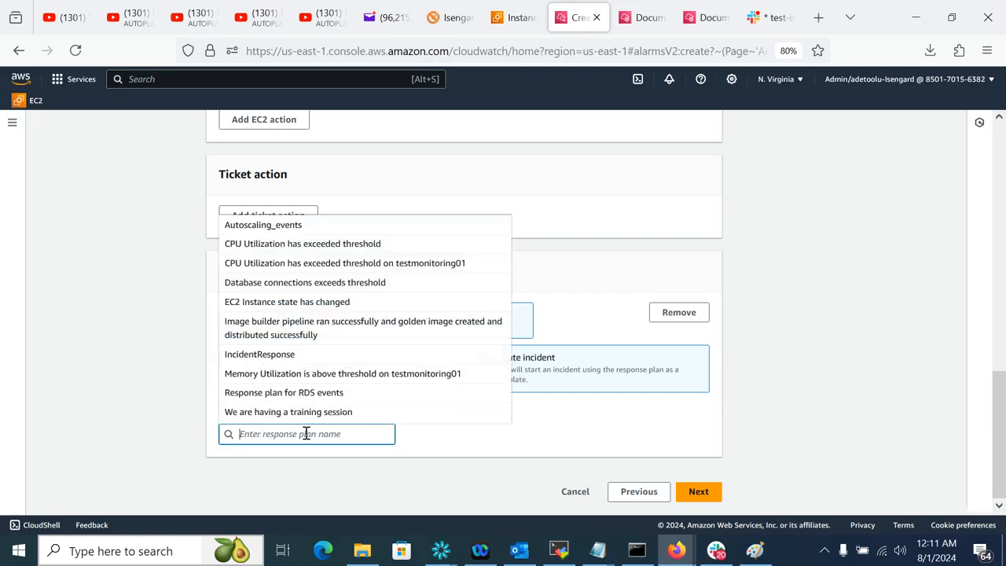
left_click(328, 263)
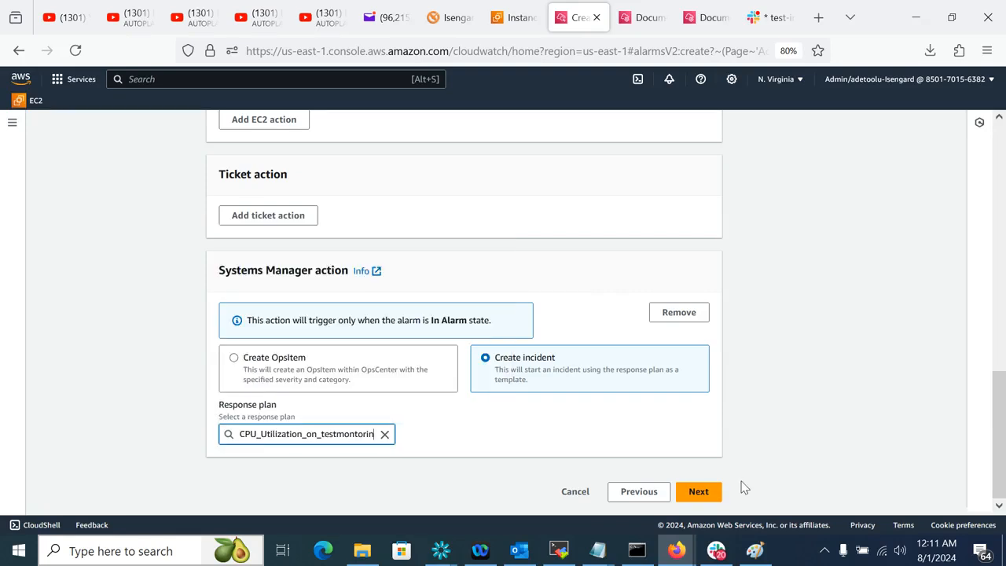
left_click(697, 491)
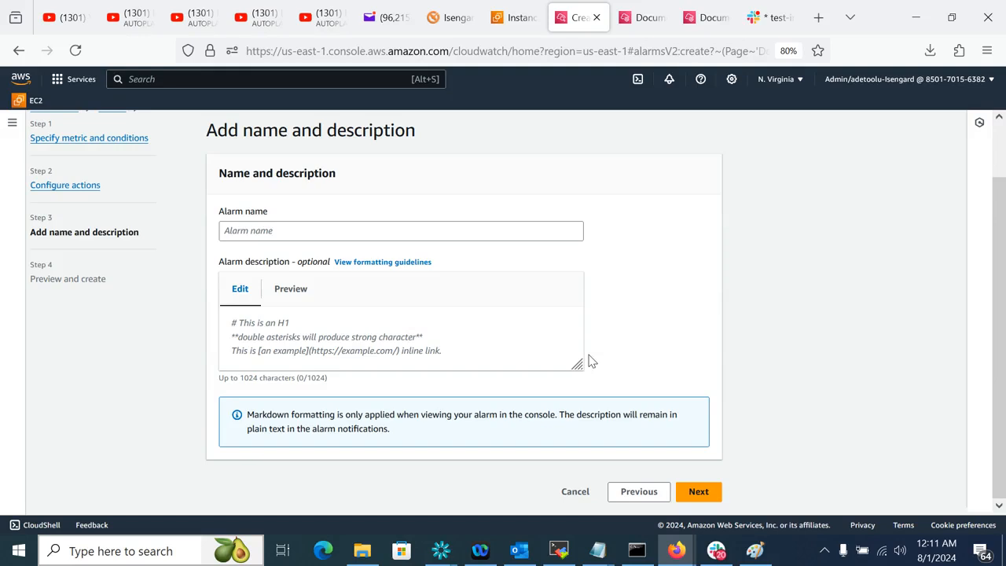
- Enter CPUOnTestmonitoring01 as the alarm name, preview the summary, and create the alarm
left_click(451, 233)
type("CPU")
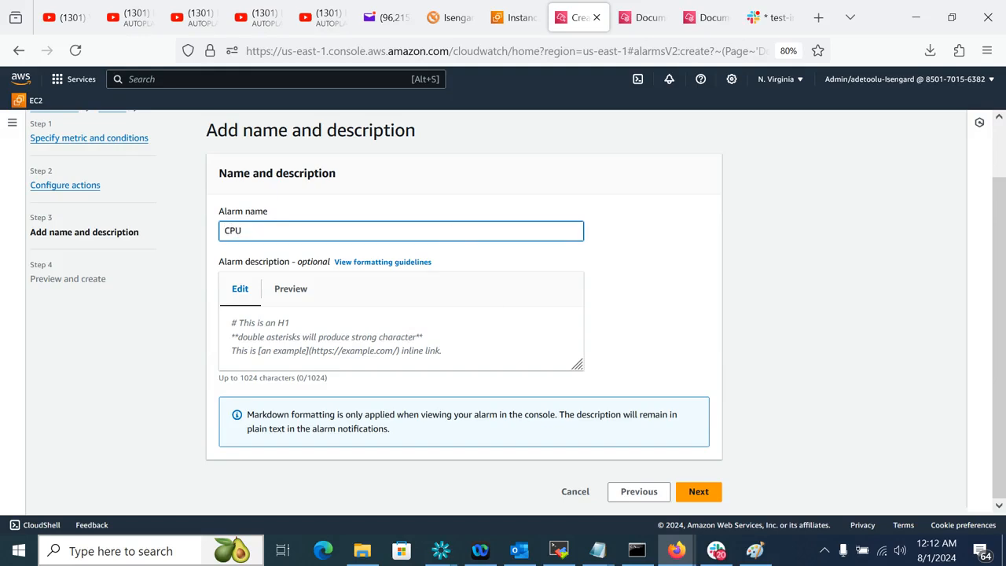
type("OnTestmonitoring01")
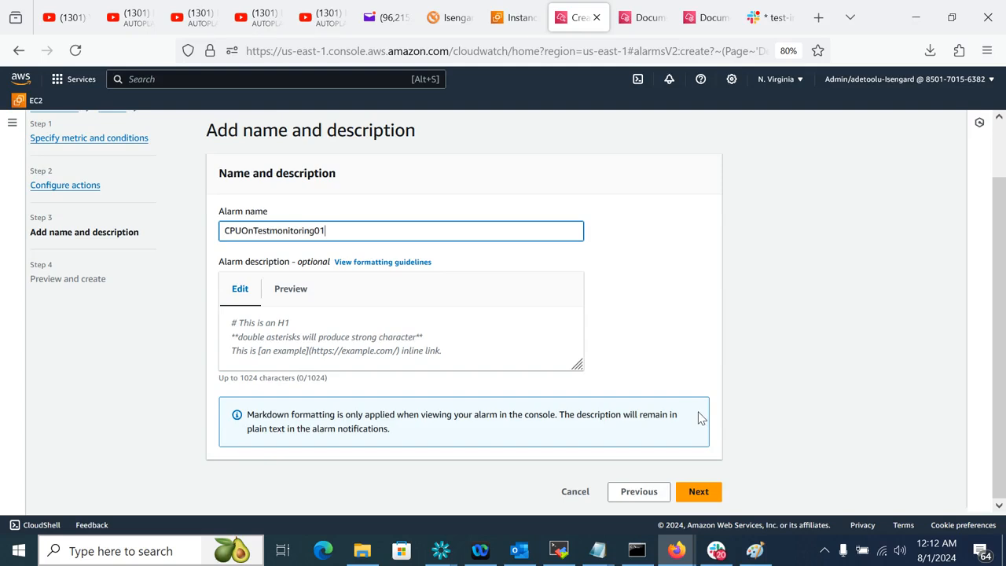
left_click(698, 492)
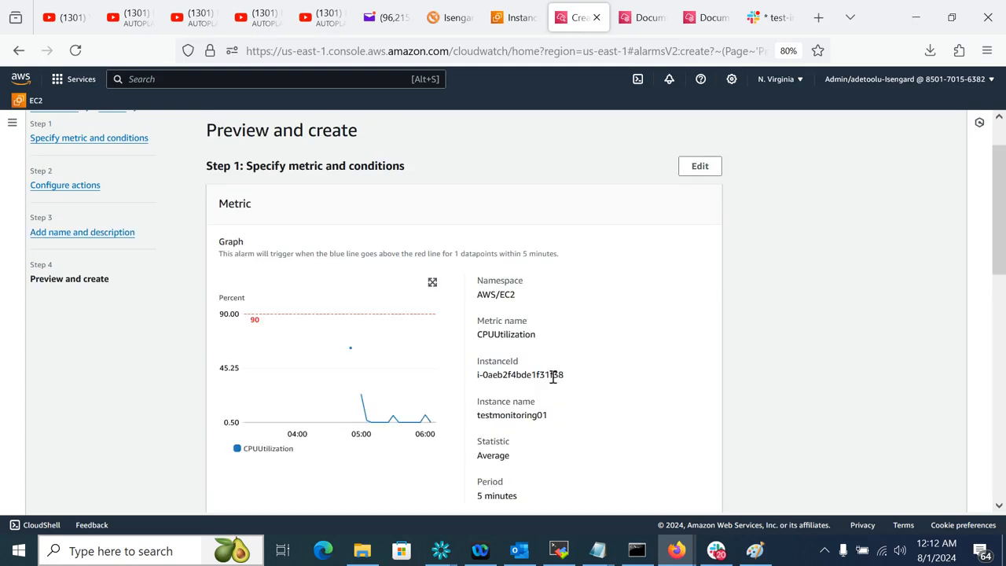
scroll(554, 377, "down", 10)
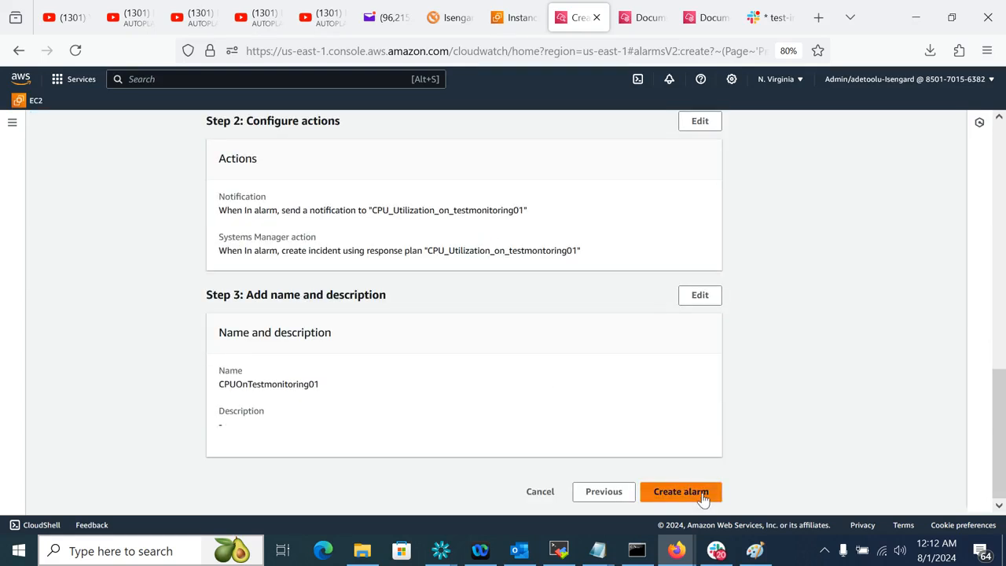
left_click(702, 493)
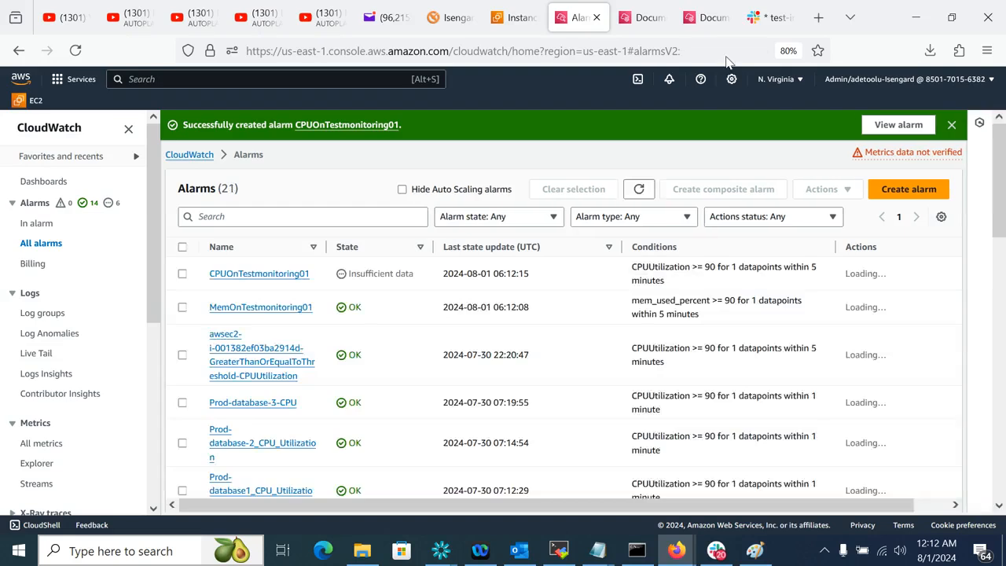
- Exit the pager and run 'dnf install stress-ng -y' until stress-ng 0.17.01 is installed
left_click(559, 551)
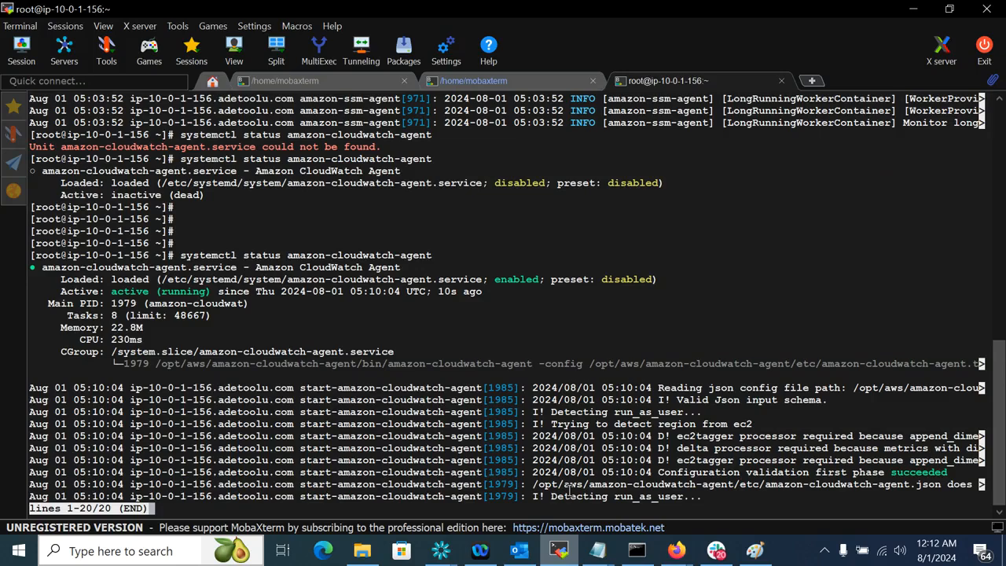
scroll(681, 247, "down", 5)
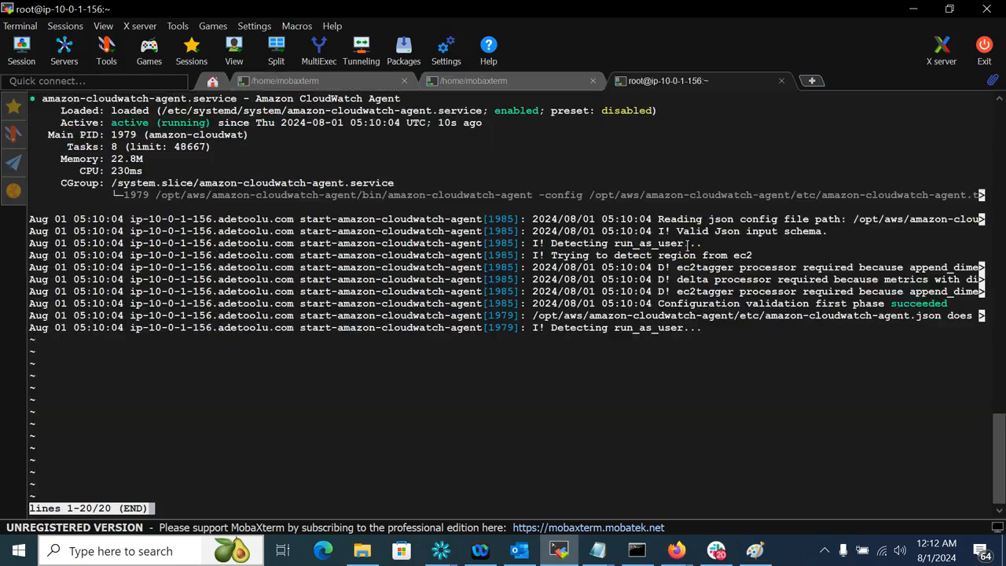
key("q")
key("Return")
key("Return")
key("Return")
key("Return")
key("Return")
key("Return")
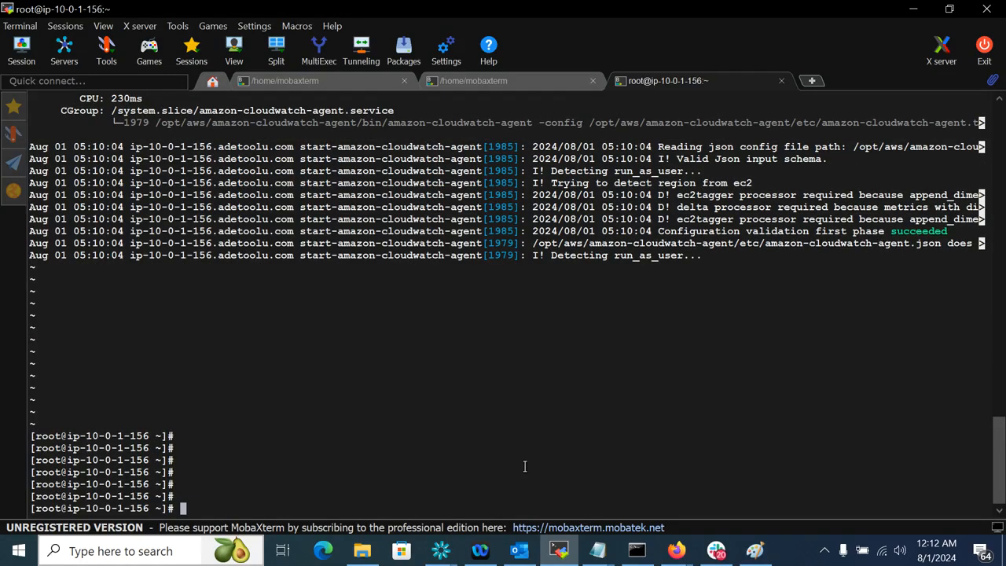
type("dnf install sr")
key("BackSpace")
type("tr")
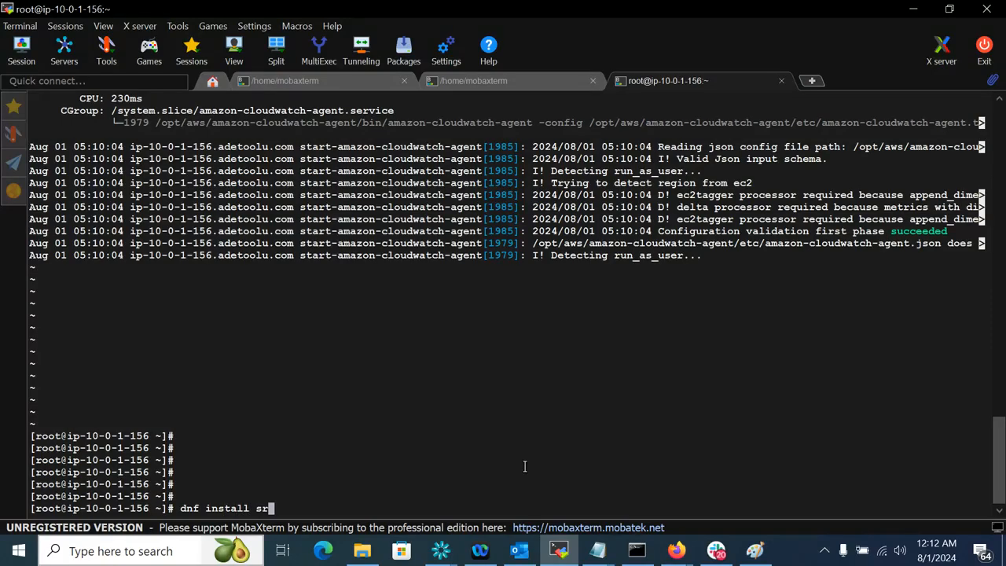
type("ess-ng -y")
key("Return")
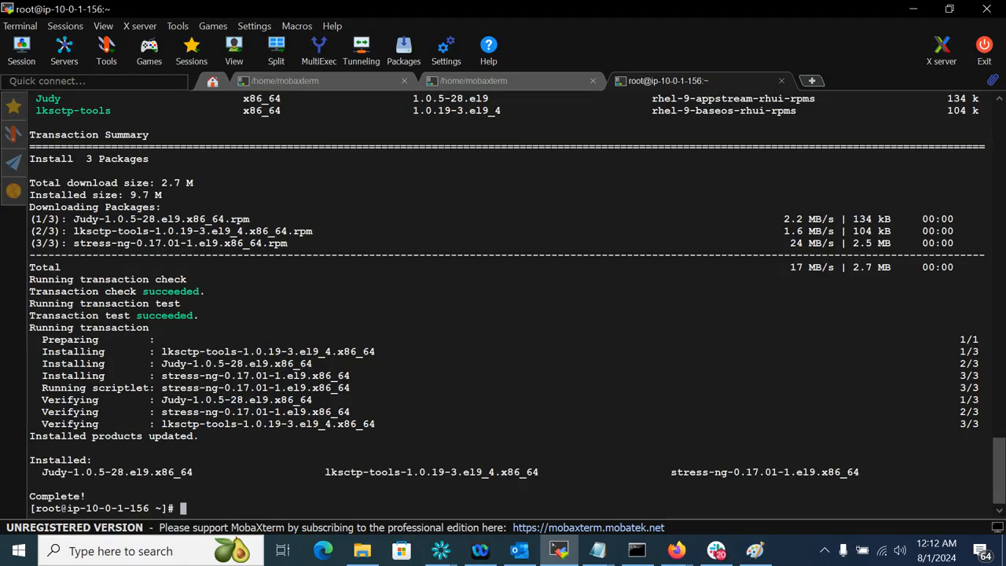
key("alt+Tab")
key("super+d")
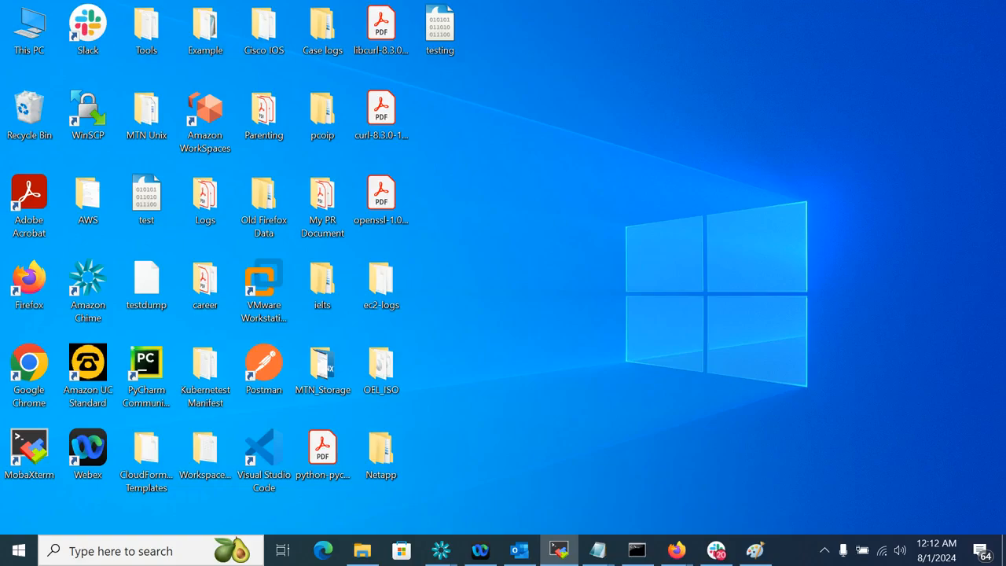
key("super+d")
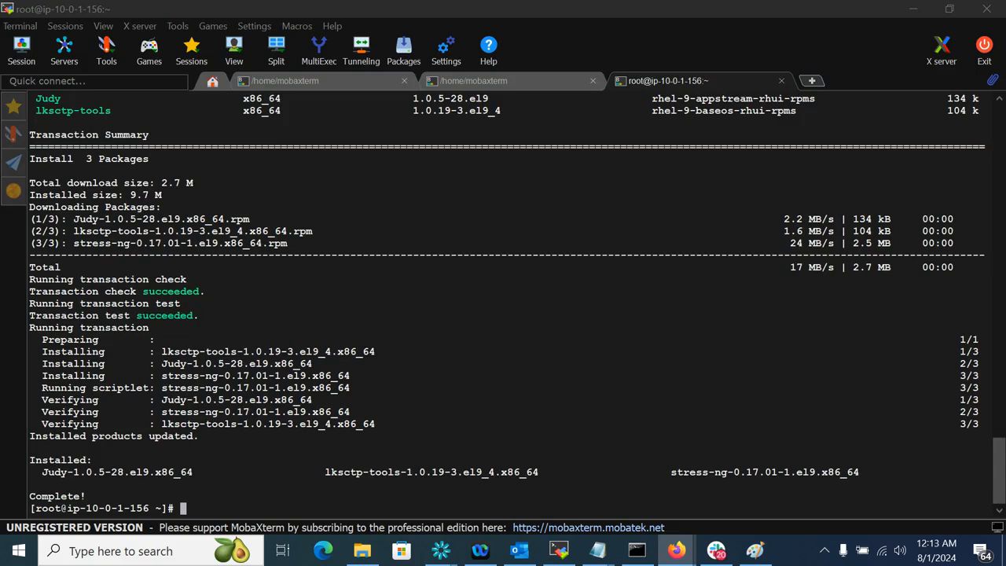
- Run 'cat /proc/cpuinfo' and scroll through the two Xeon E5-2686 v4 CPU entries
left_click(331, 344)
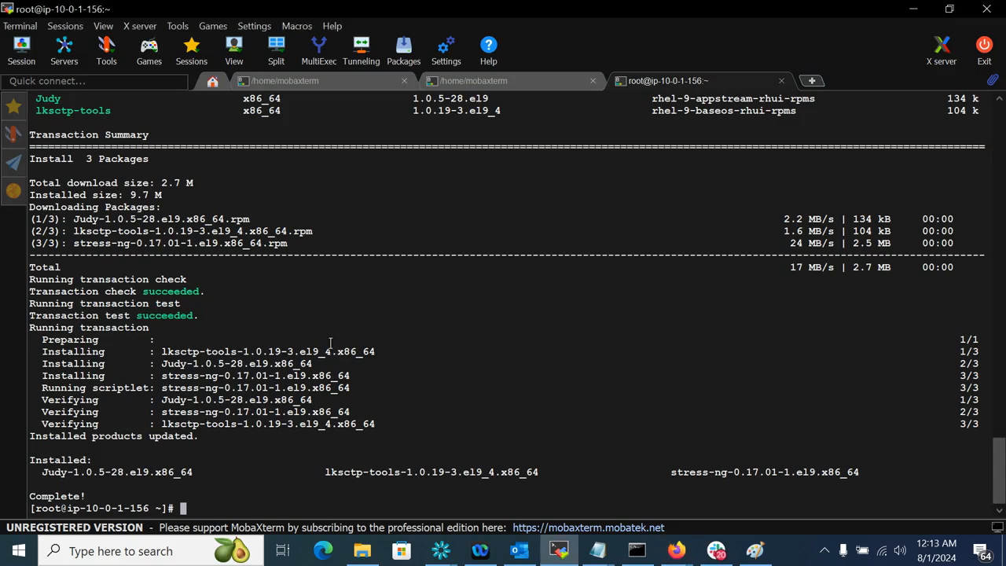
type("cat /etc")
key("BackSpace")
key("BackSpace")
key("BackSpace")
key("BackSpace")
type("/proc/cpuinfo")
key("Return")
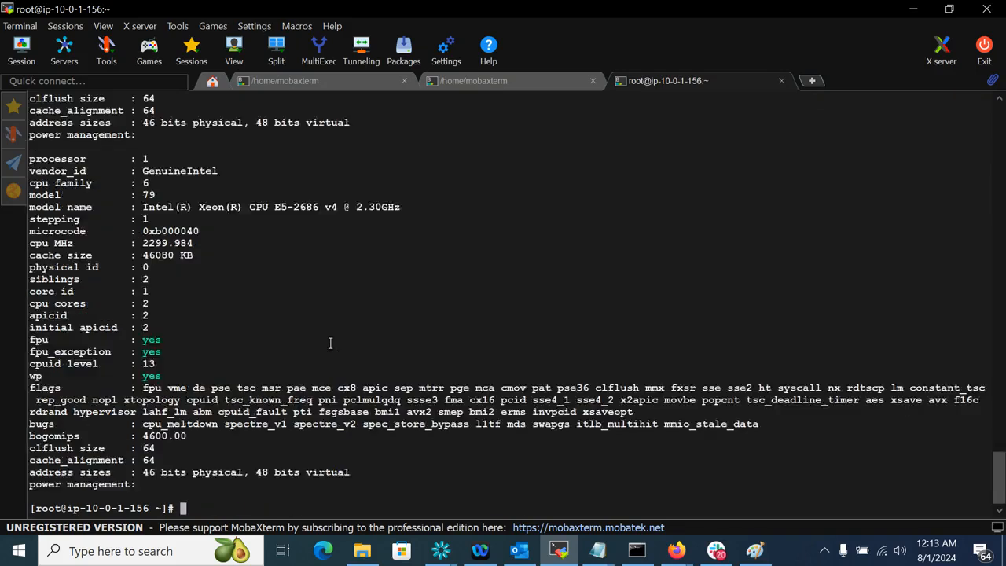
scroll(160, 319, "up", 6)
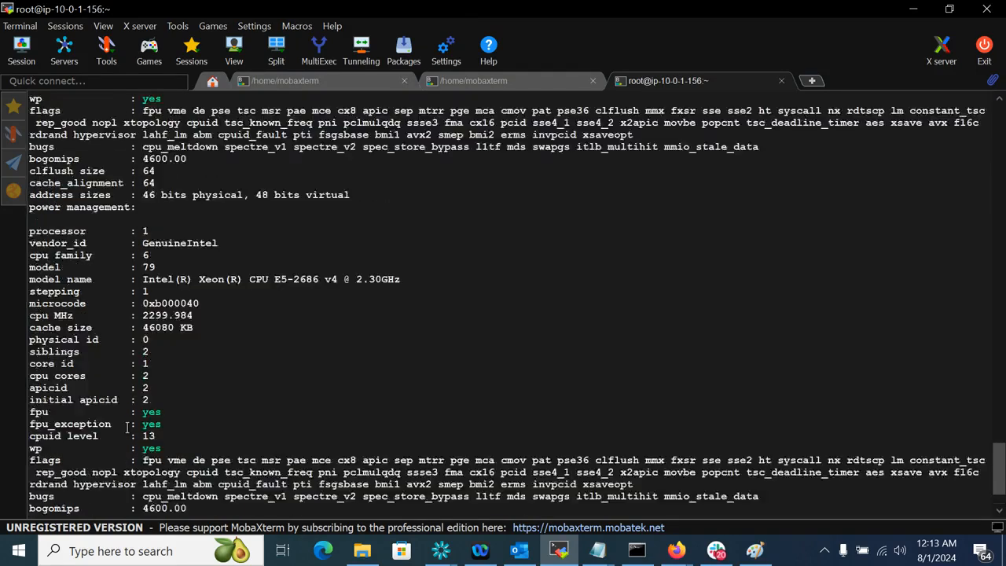
scroll(161, 319, "up", 11)
scroll(162, 330, "down", 13)
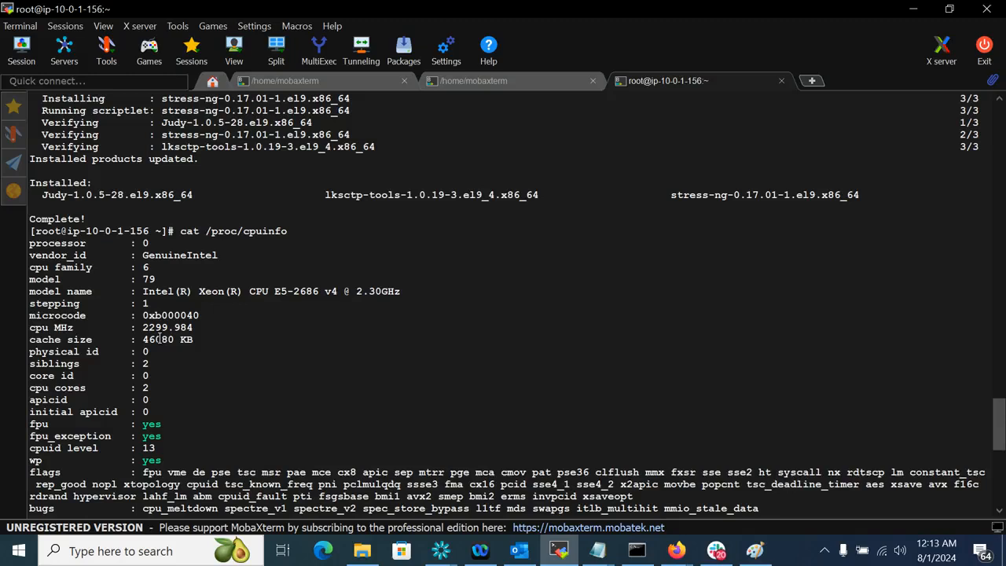
scroll(163, 340, "down", 4)
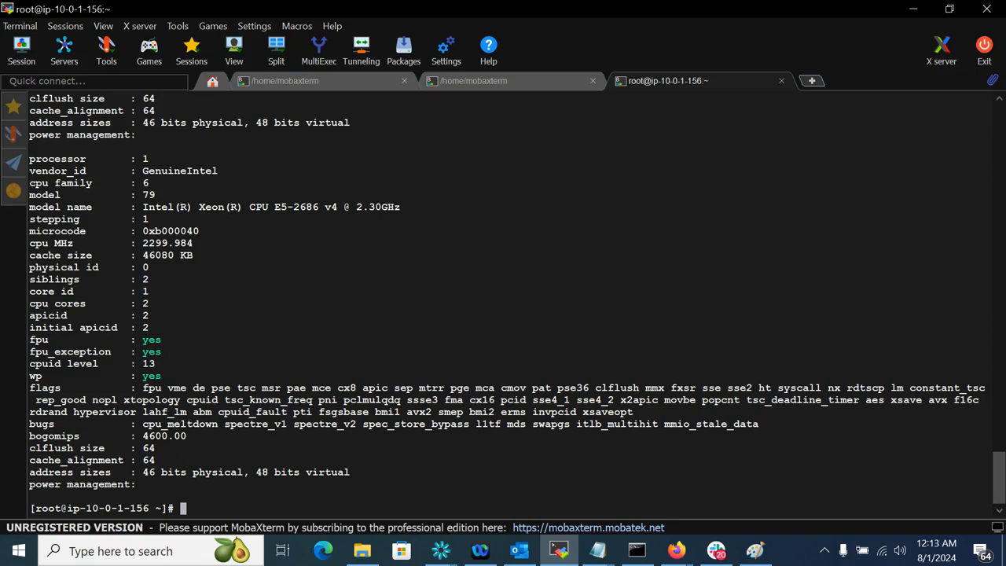
- Start the previous ssh command in a new terminal tab and review the root session's output
left_click(812, 81)
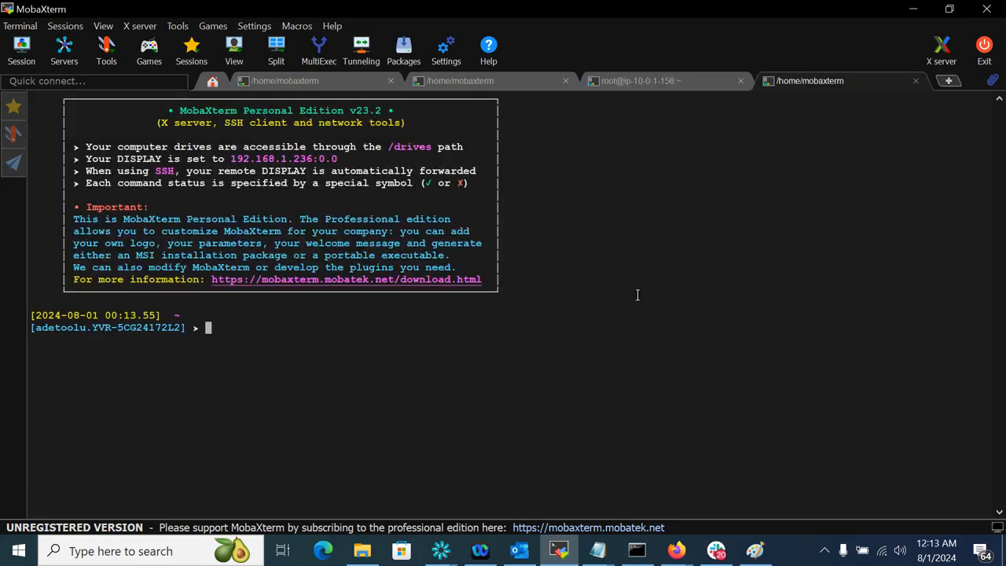
key("Up")
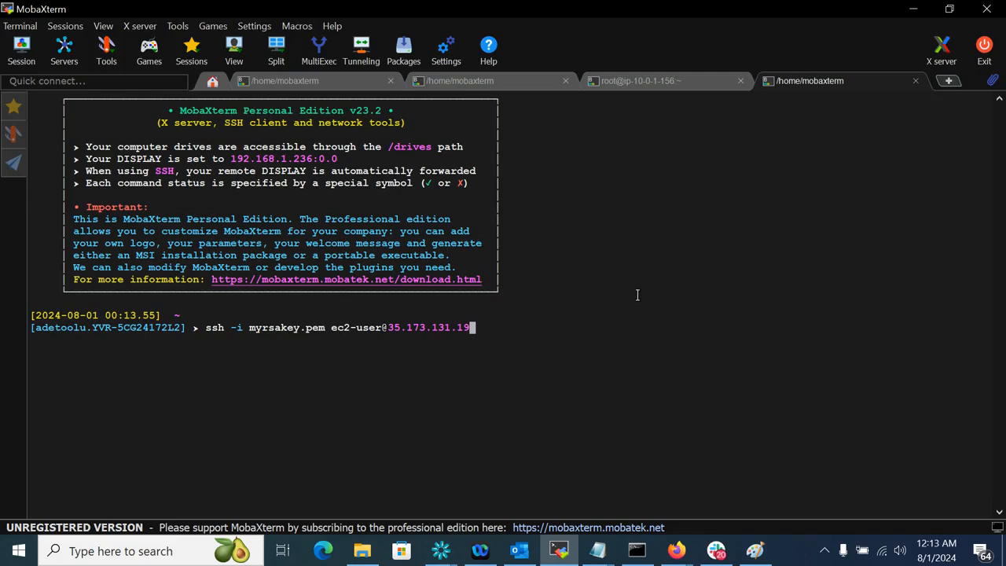
key("Return")
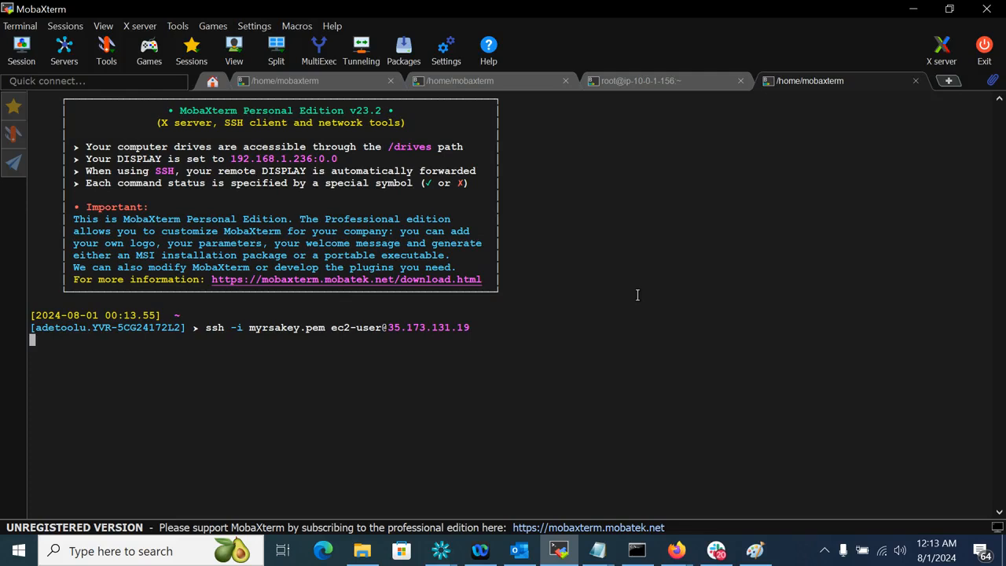
left_click(649, 80)
scroll(343, 414, "up", 10)
scroll(343, 414, "up", 12)
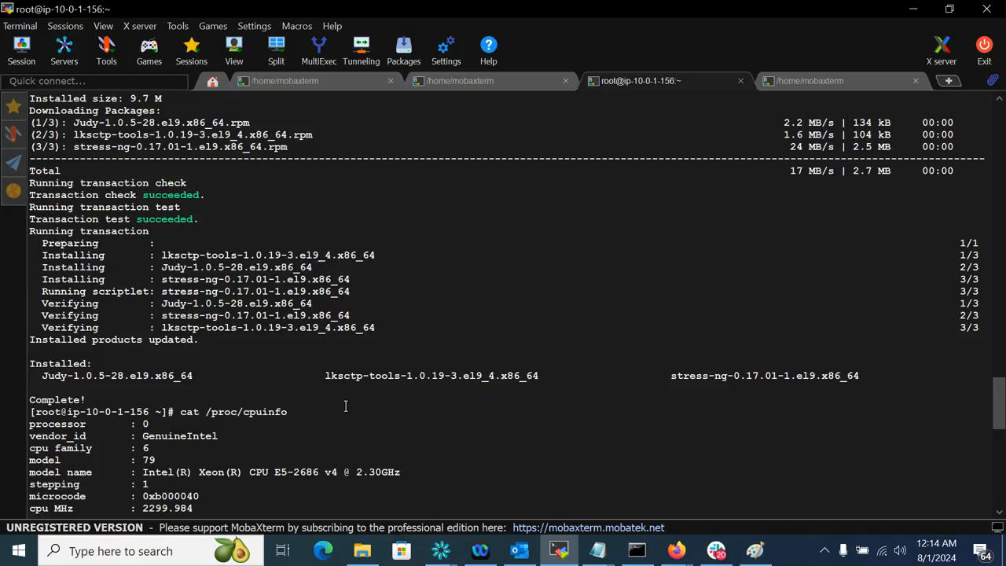
scroll(565, 239, "up", 6)
scroll(566, 240, "up", 20)
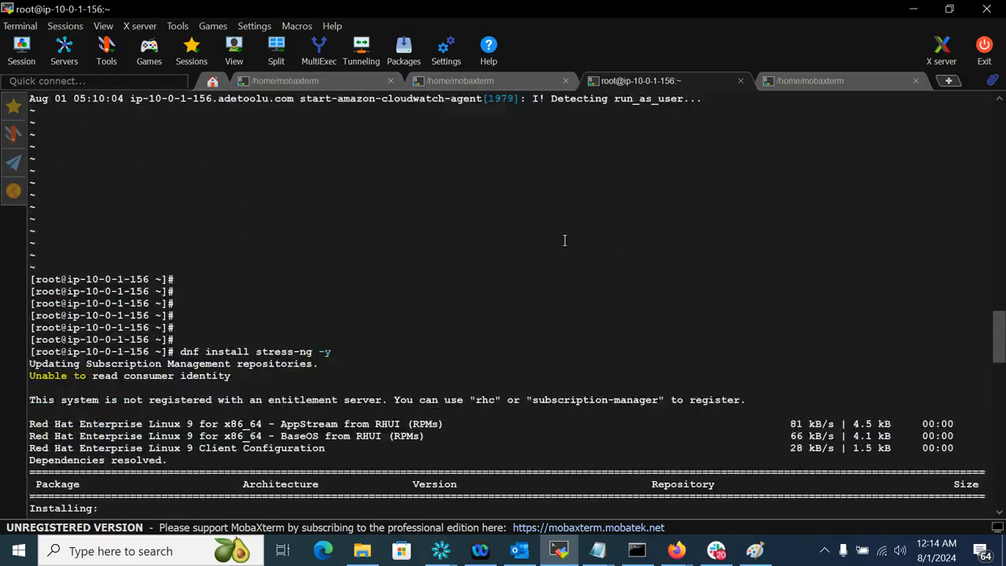
scroll(562, 240, "up", 9)
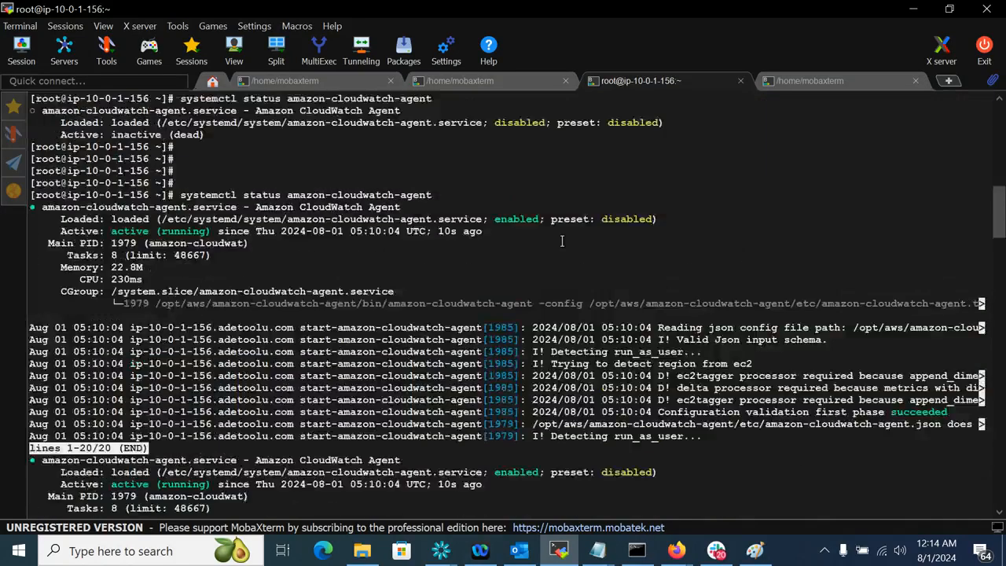
scroll(562, 240, "up", 8)
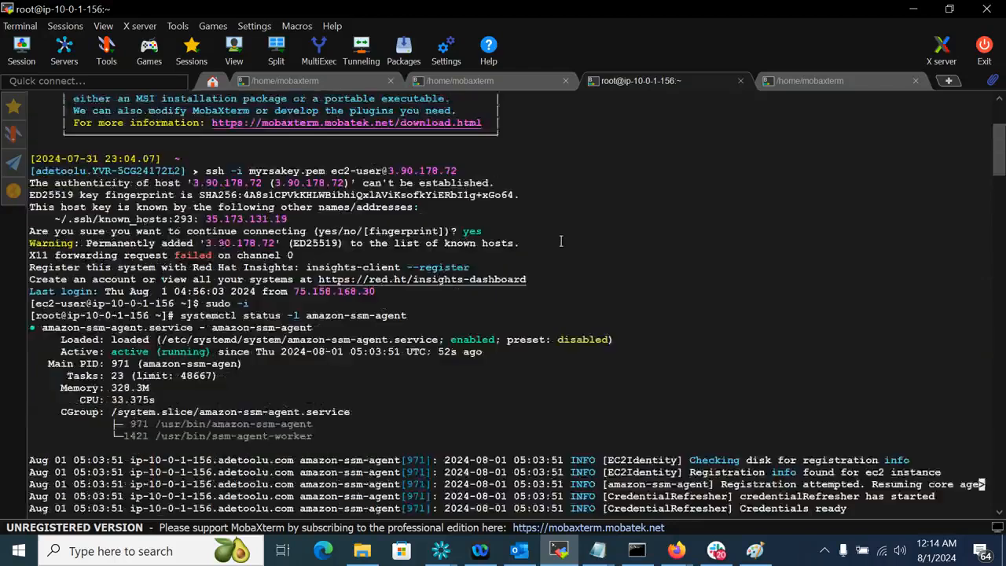
- Cancel the hanging ssh connection and reconnect to the server at 3.90.178.72
left_click(874, 79)
key("ctrl+c")
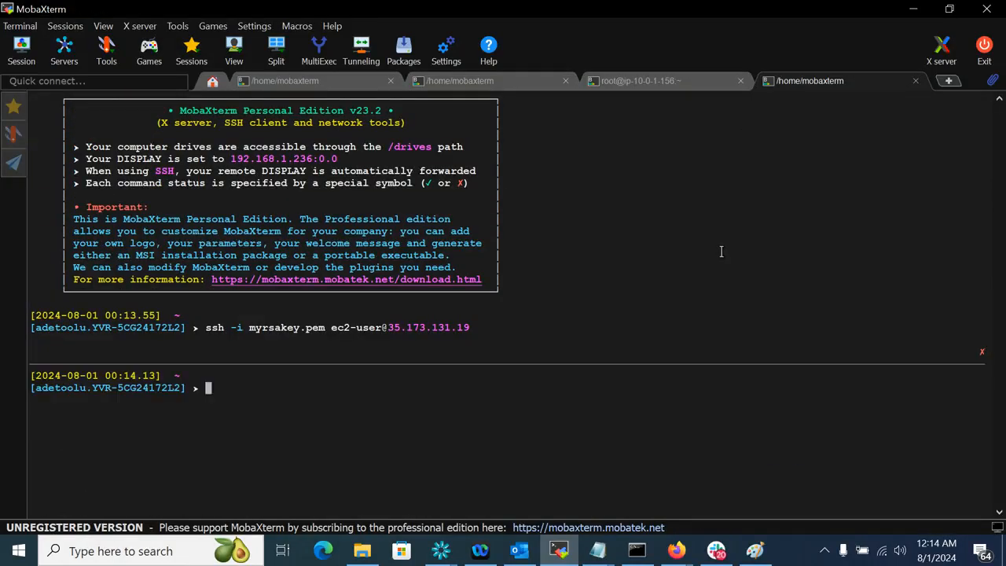
key("Up")
key("BackSpace")
key("BackSpace")
key("BackSpace")
key("BackSpace")
key("BackSpace")
key("BackSpace")
key("BackSpace")
key("BackSpace")
key("BackSpace")
key("BackSpace")
key("BackSpace")
key("BackSpace")
key("BackSpace")
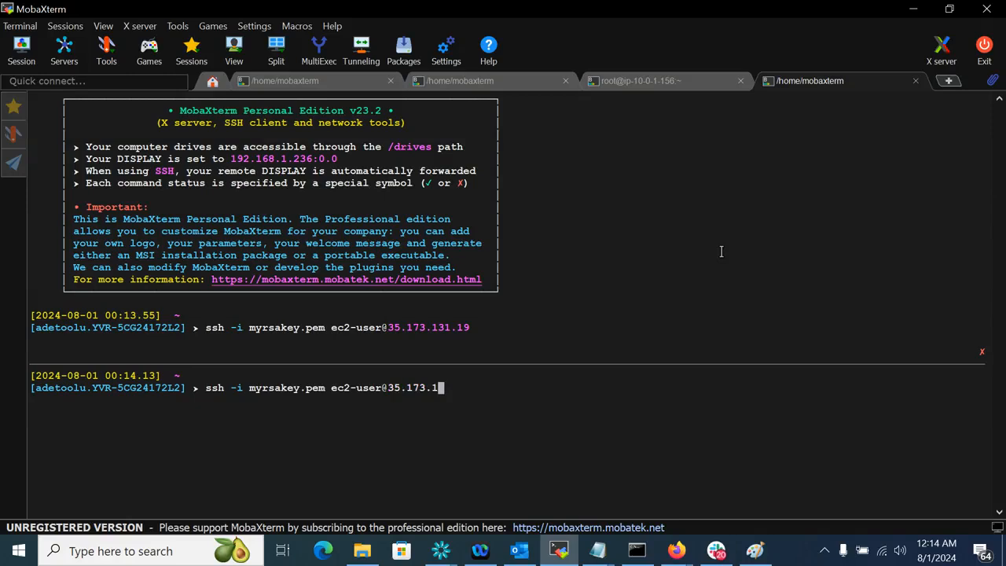
right_click(657, 203)
key("Return")
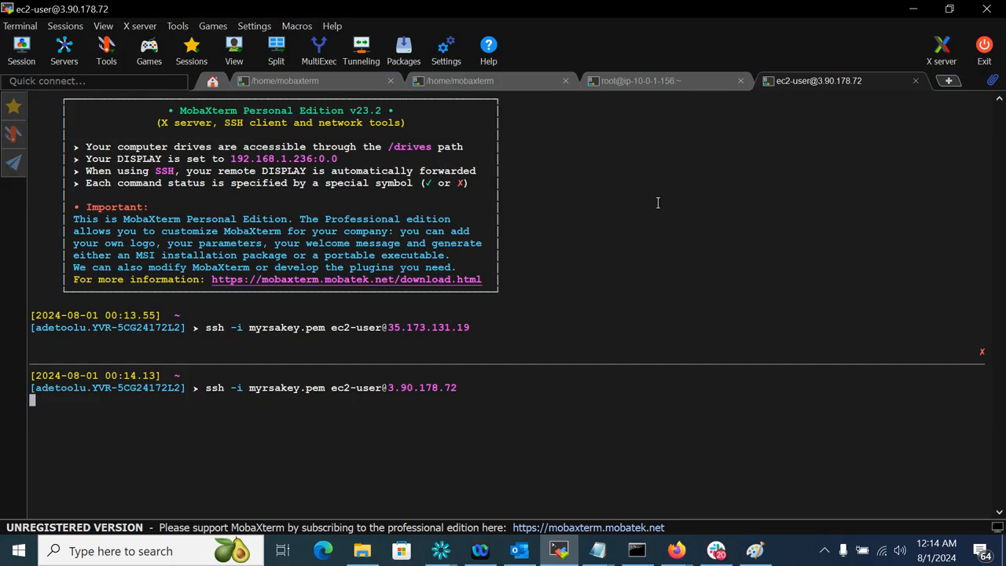
- Become root with 'sudo -i' and start top in the new session
type("sud")
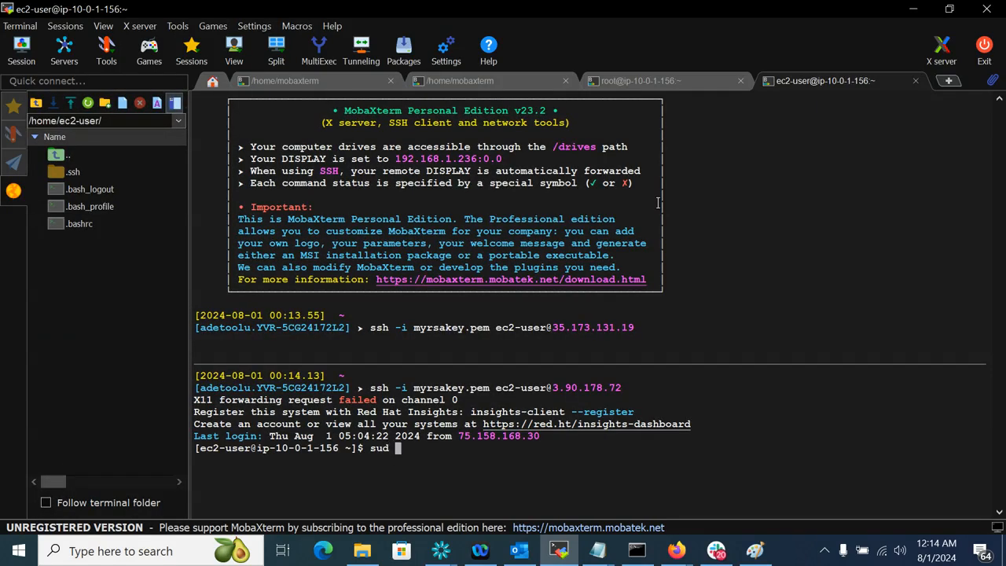
key("BackSpace")
type("o -i")
key("Return")
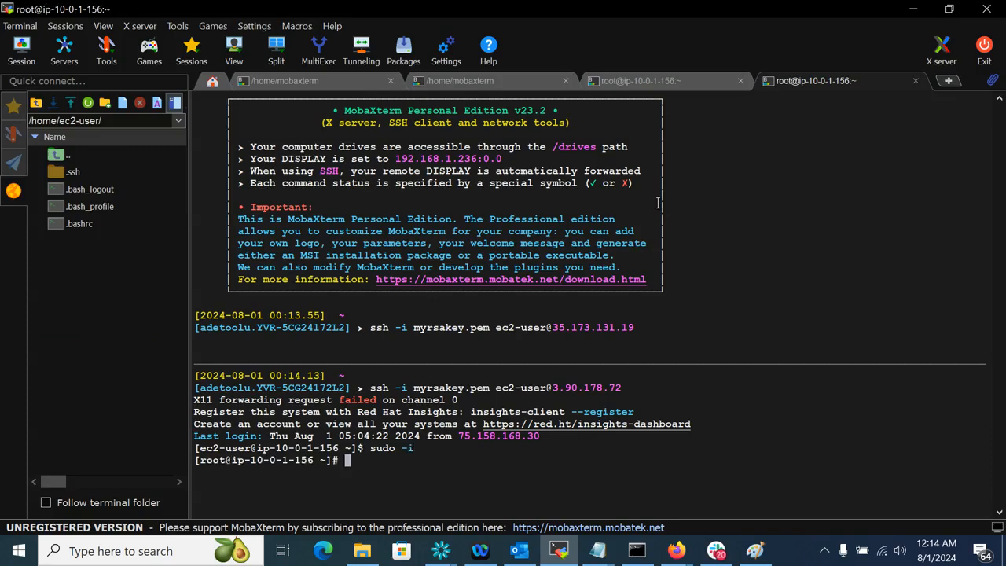
key("Return")
key("Return")
type("top")
key("Return")
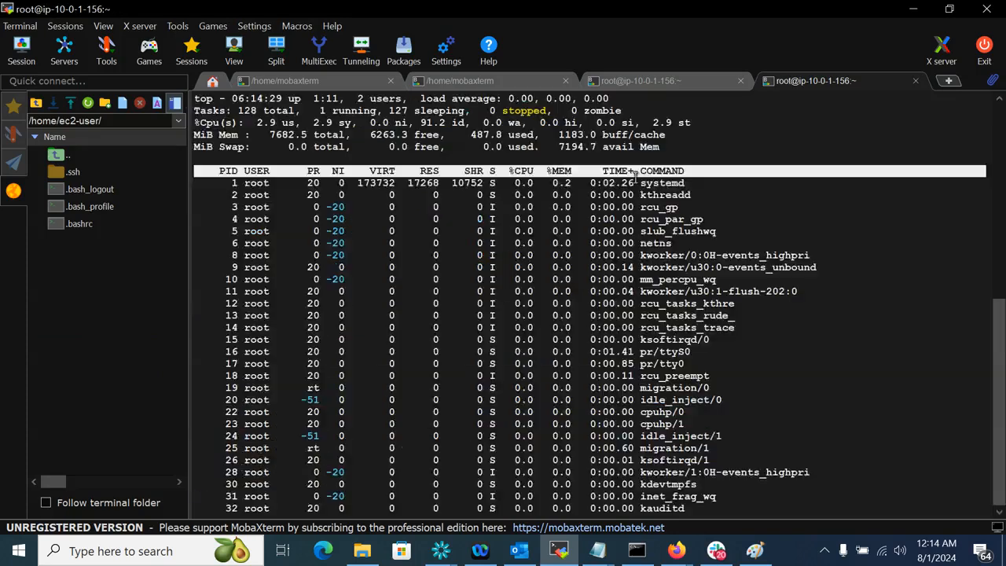
- Hide the MobaXterm sidebar and switch to the other root SSH session
left_click(103, 26)
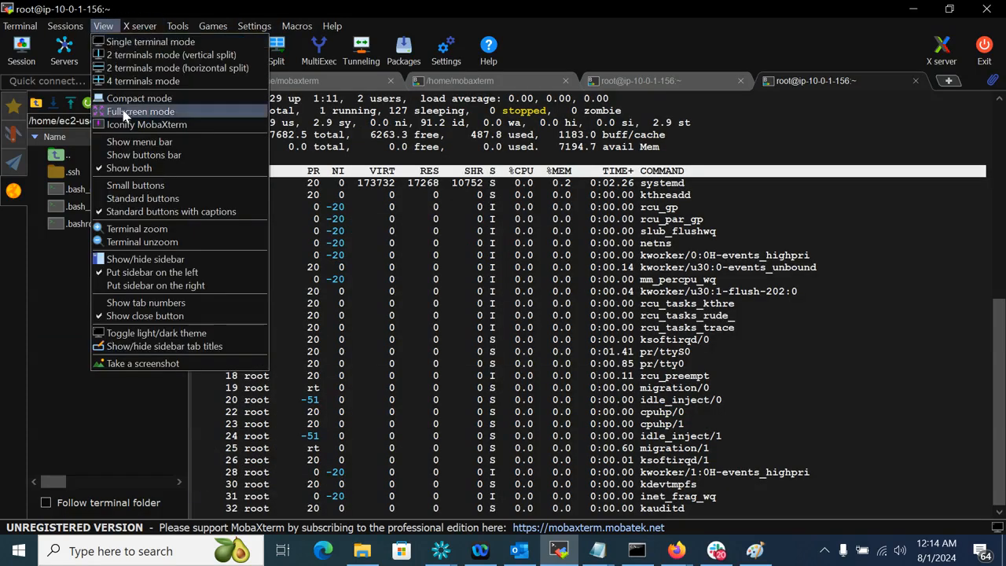
left_click(130, 259)
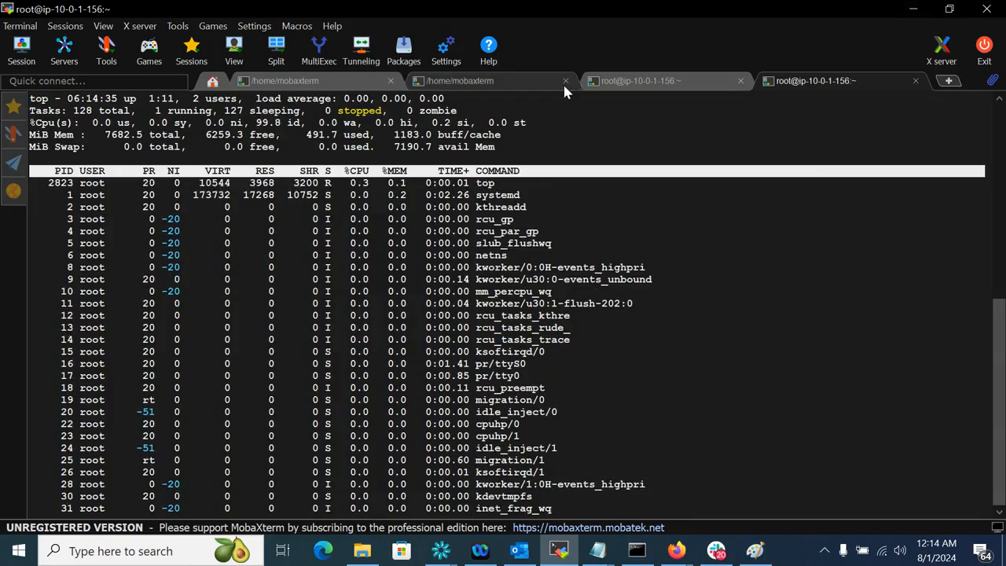
left_click(621, 81)
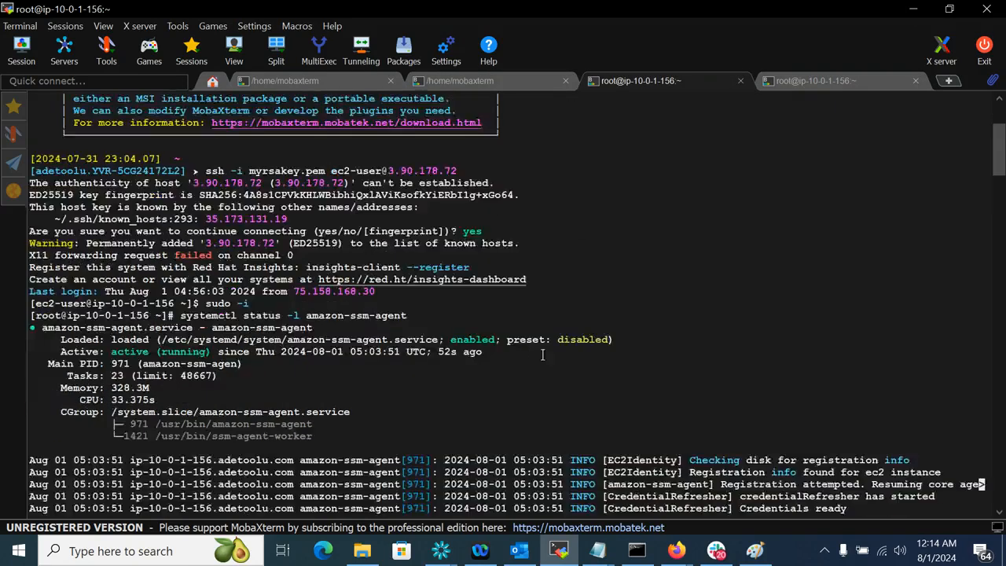
- Run 'stress-ng --cpu 2 --timeout 600' on the instance
type("stress-ng ")
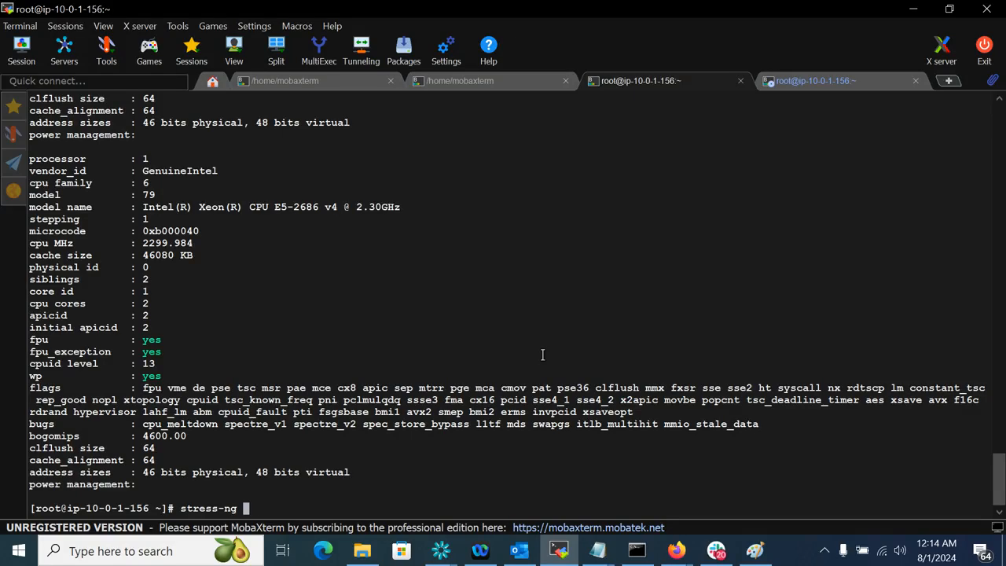
type("-cpu")
key("BackSpace")
key("BackSpace")
key("BackSpace")
type("--cpu 2  --timeout")
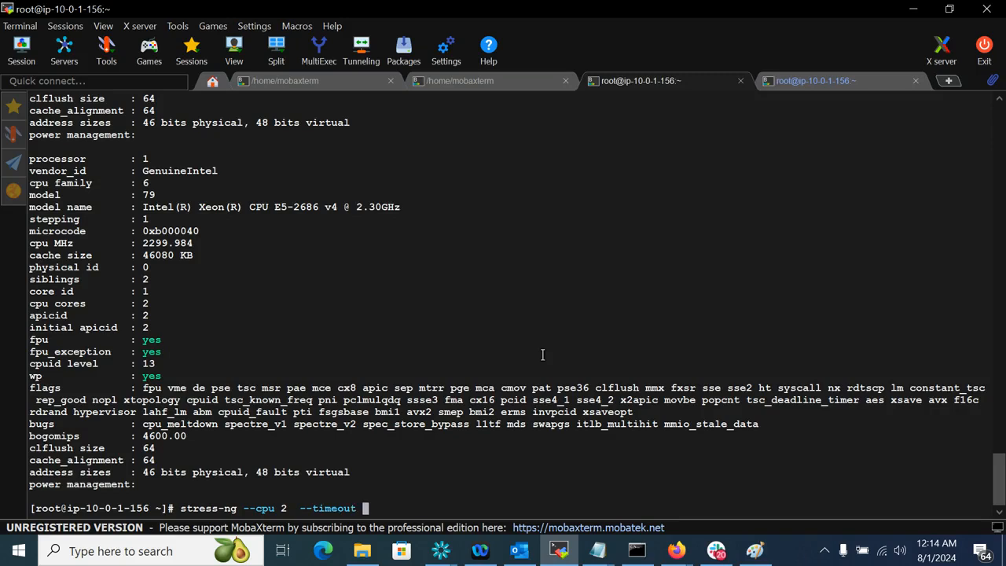
type(" 6000")
key("BackSpace")
key("Return")
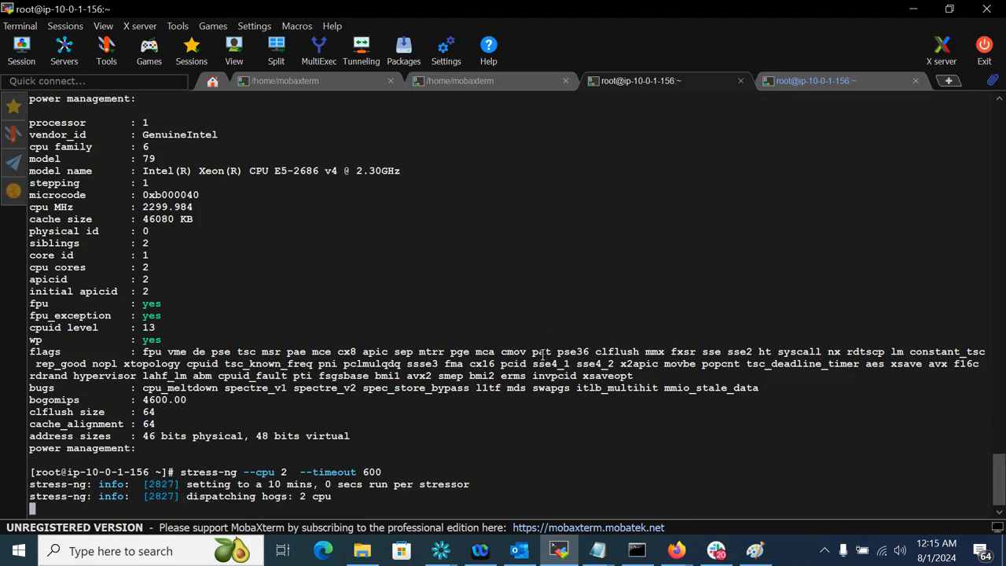
- Confirm top shows two stress-ng-cpu processes near 99.7% CPU with 0.0% idle
left_click(772, 82)
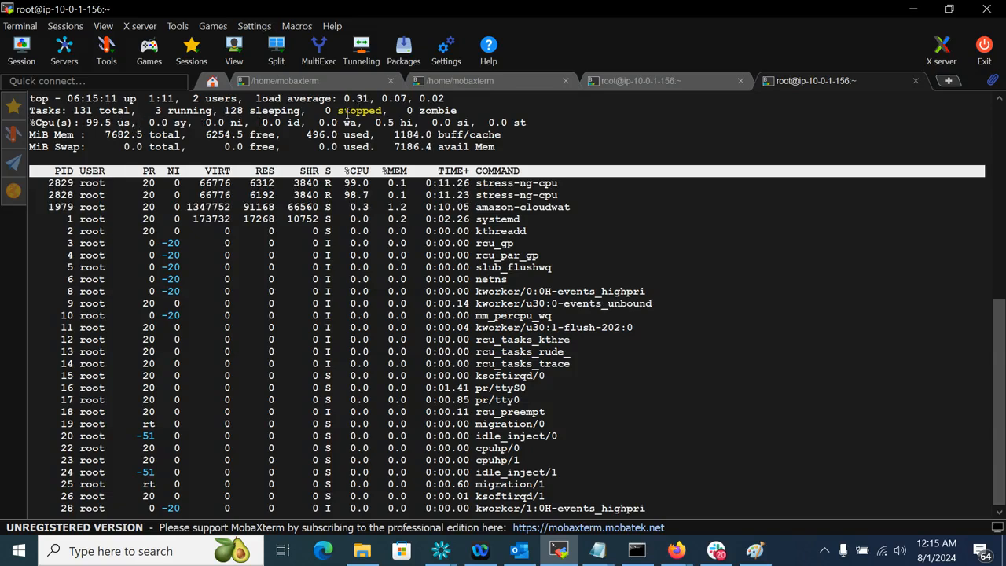
left_click_drag(263, 122, 305, 122)
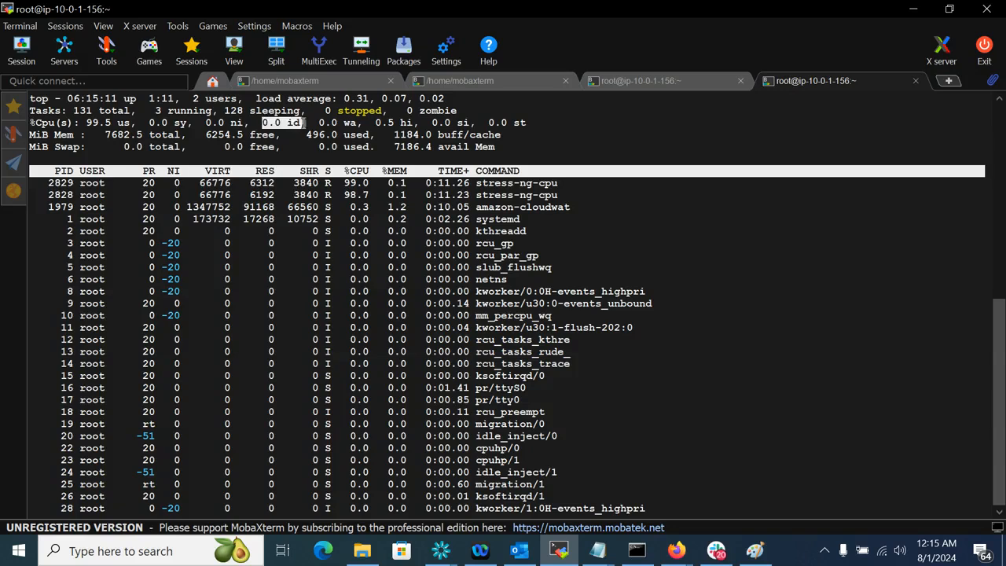
left_click(680, 553)
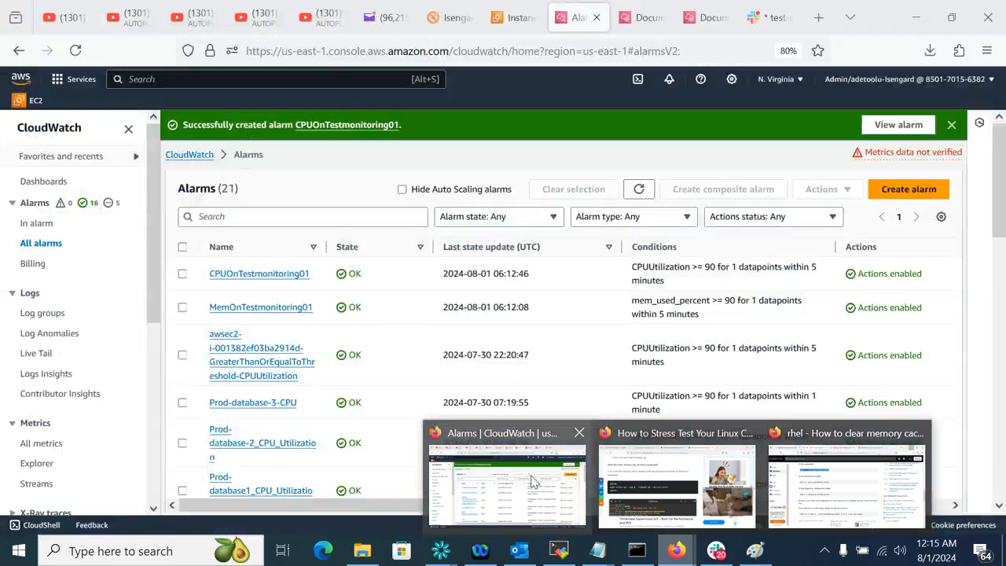
- Scan the Slack channels for alarm messages, then return to CloudWatch's 21-alarm list
left_click(534, 481)
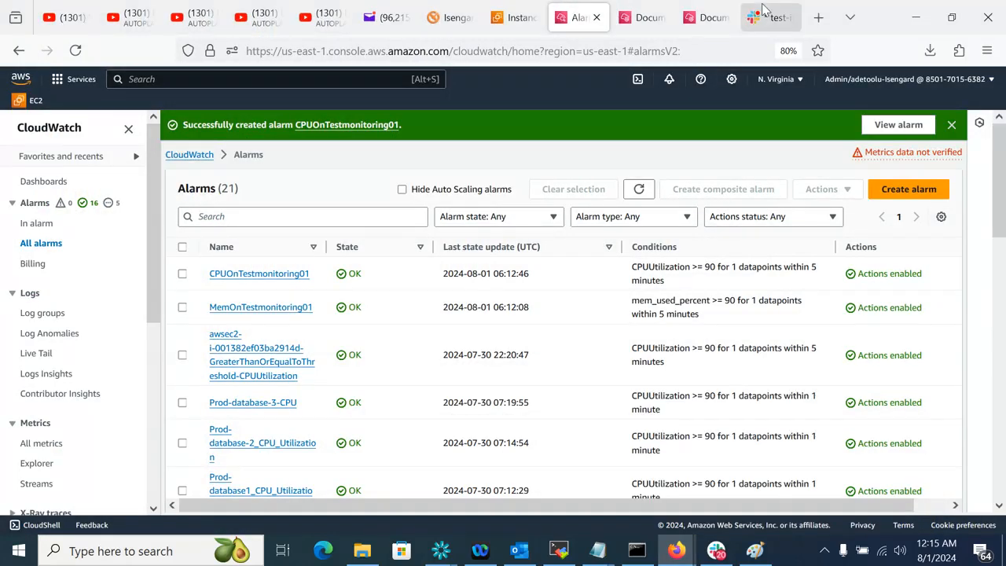
left_click(756, 16)
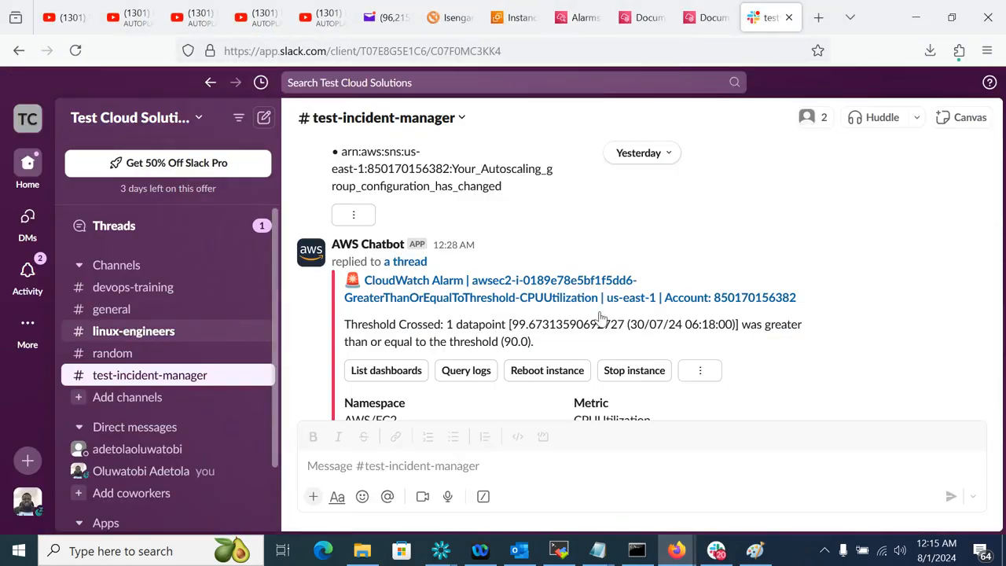
scroll(558, 330, "down", 4)
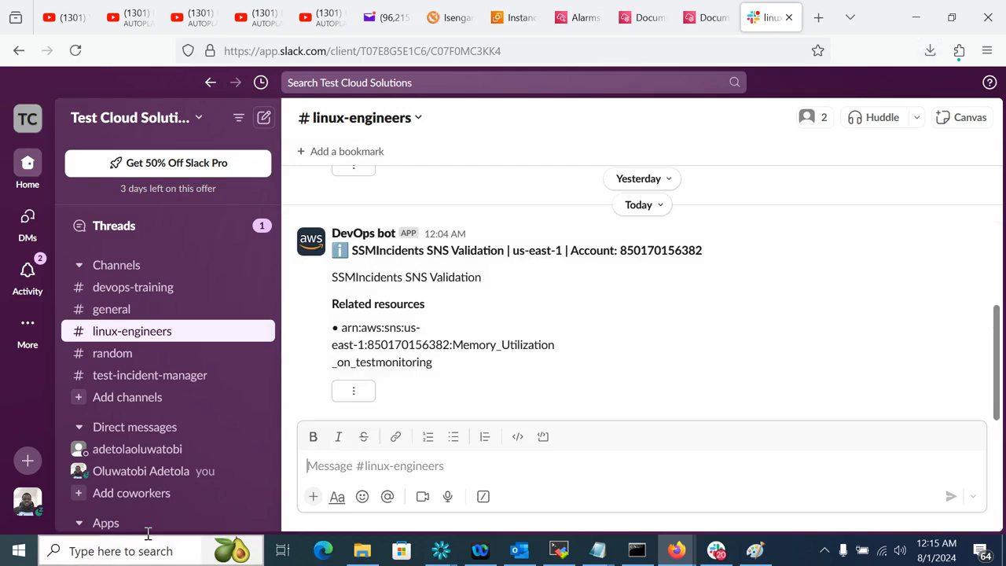
left_click(582, 18)
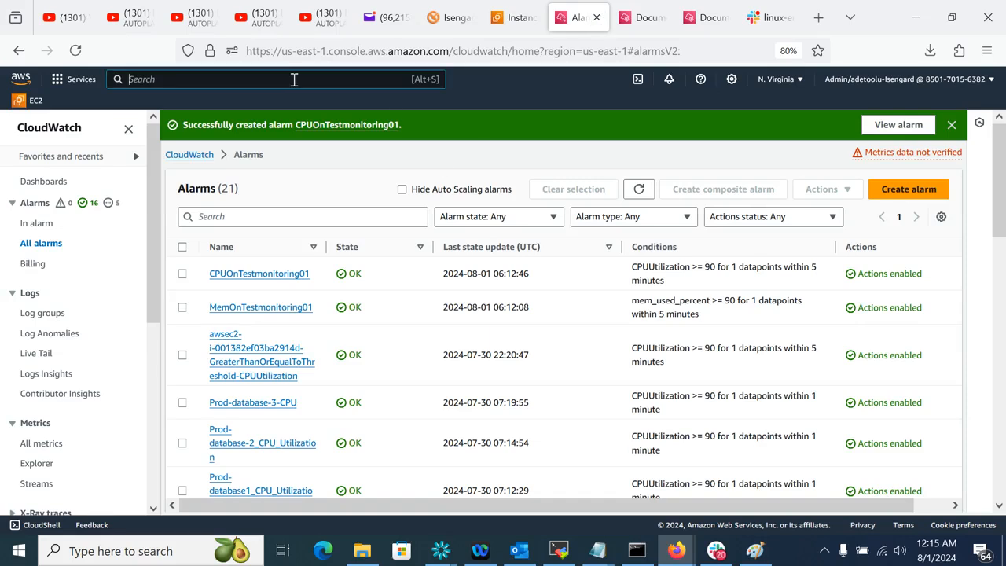
- Search the console for 'system'
type("system")
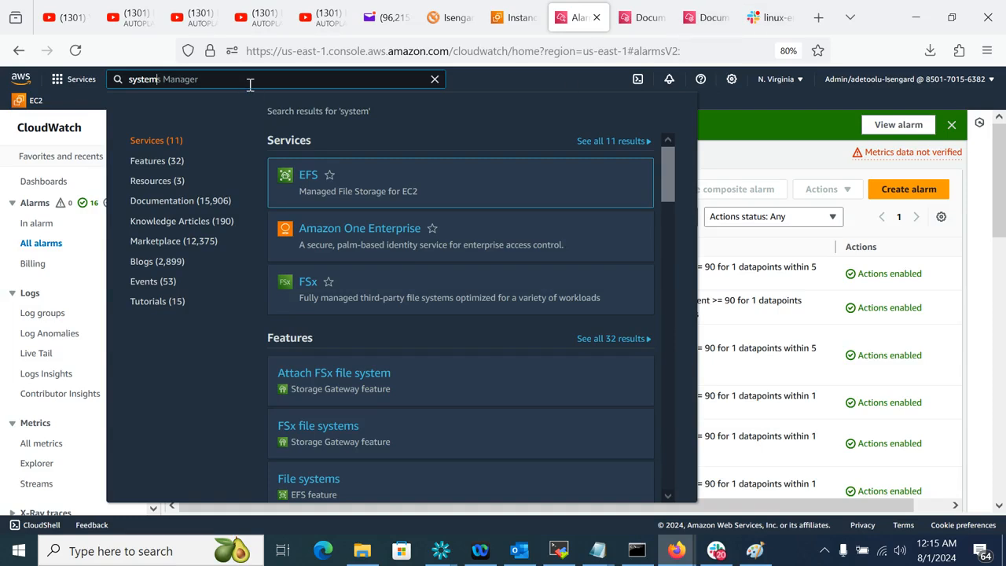
- Complete the search as 'systems', open Systems Manager, then go to Incident Manager
type("s")
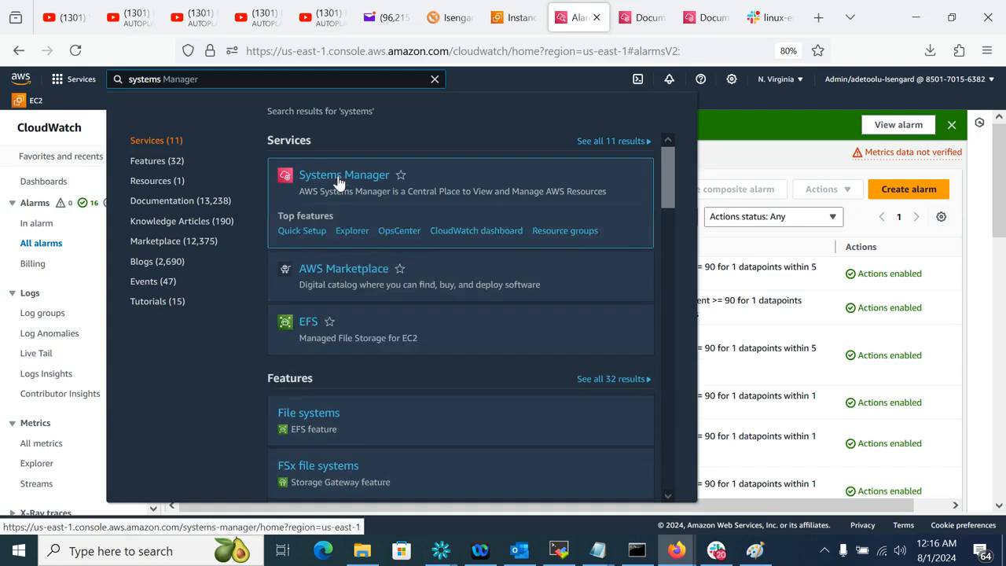
left_click(338, 180)
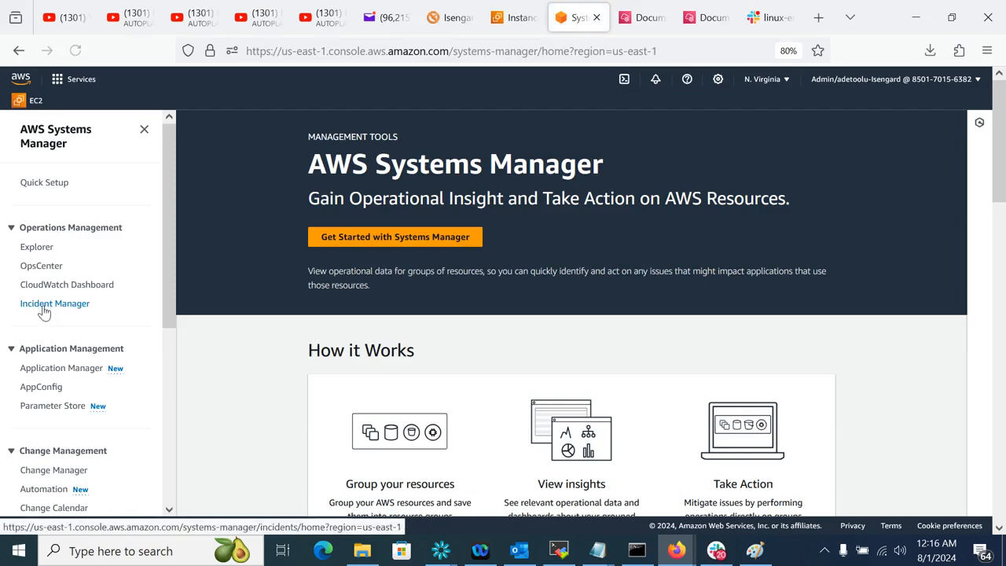
left_click(43, 304)
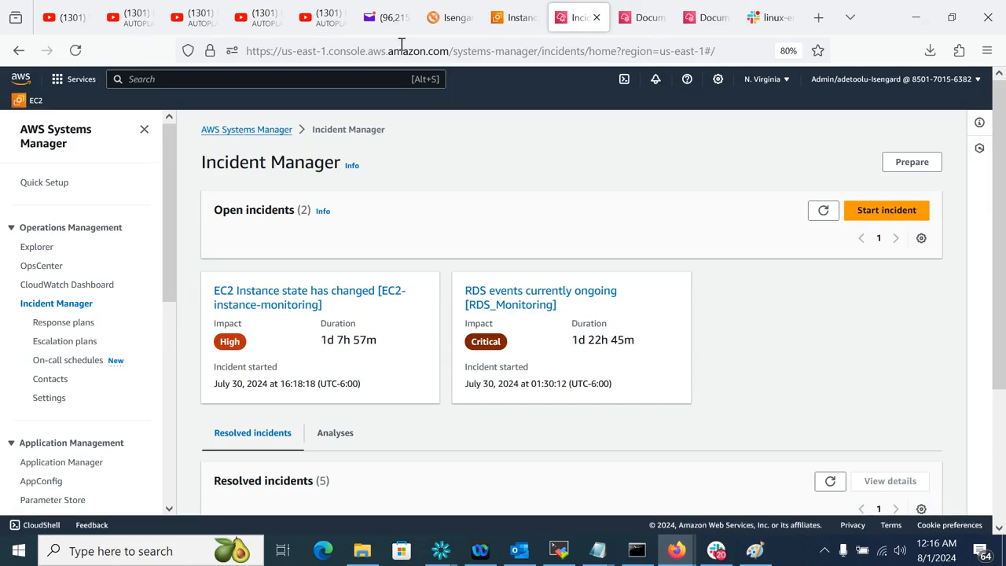
- Open the Yahoo inbox and read the Memory Utilization AWS Notification email
left_click(377, 11)
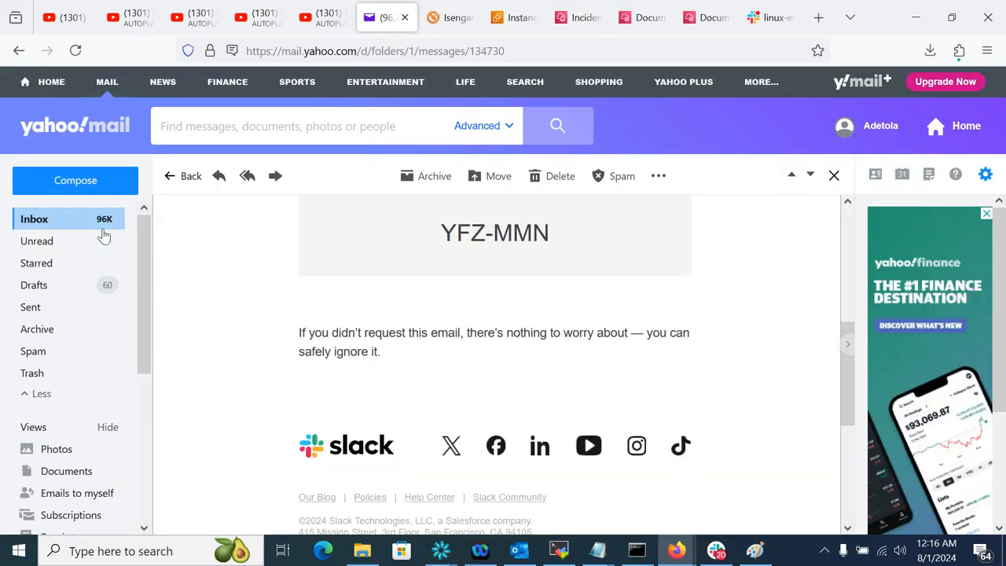
left_click(71, 224)
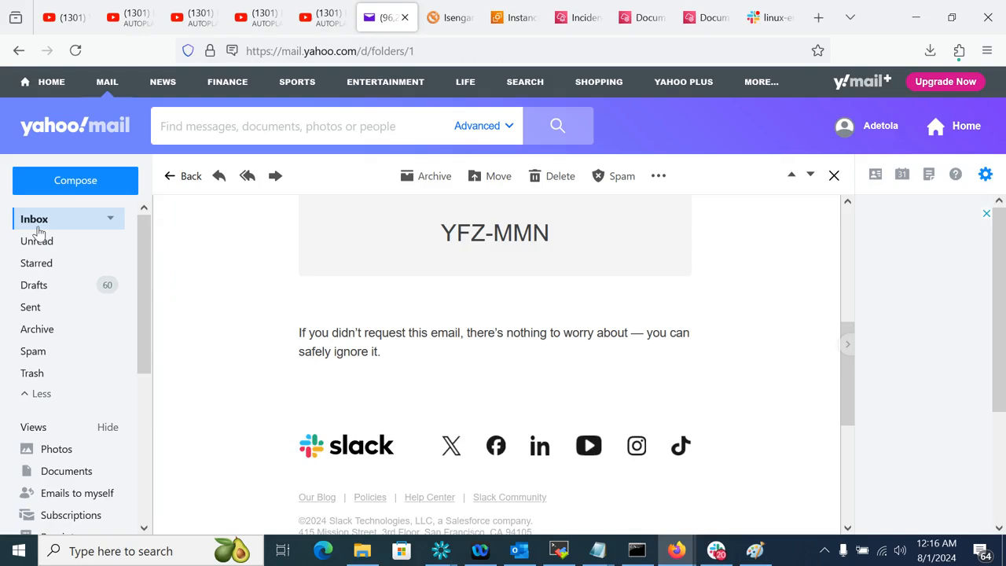
left_click(36, 228)
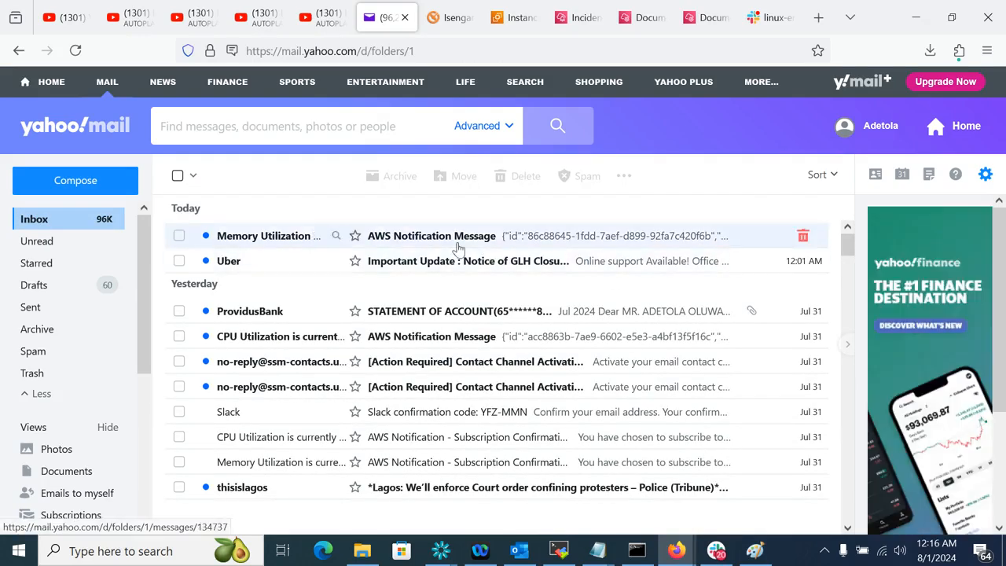
left_click(456, 241)
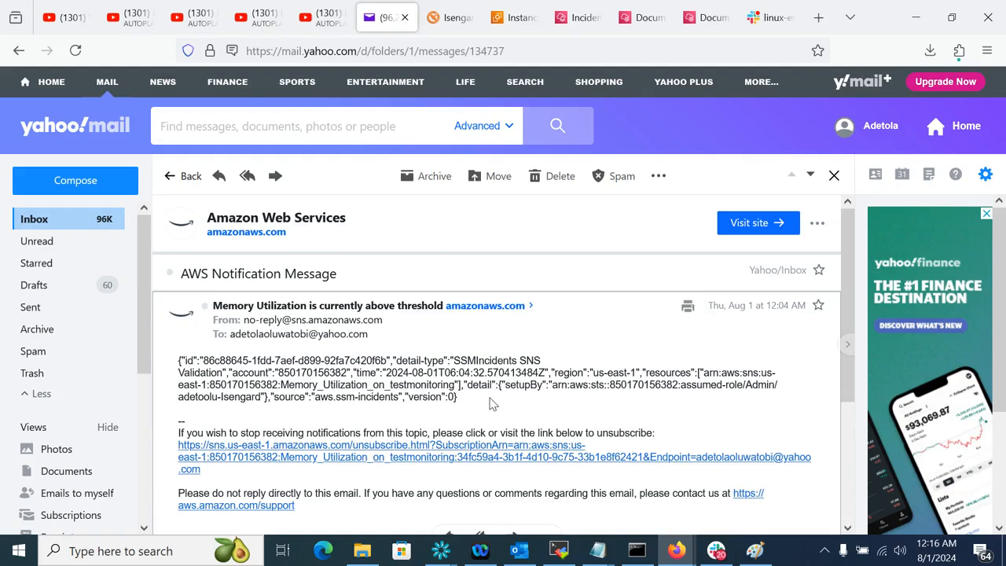
scroll(490, 401, "down", 3)
scroll(490, 401, "up", 3)
- Read both contact channel activation emails and the CPU Utilization notification email
left_click(23, 218)
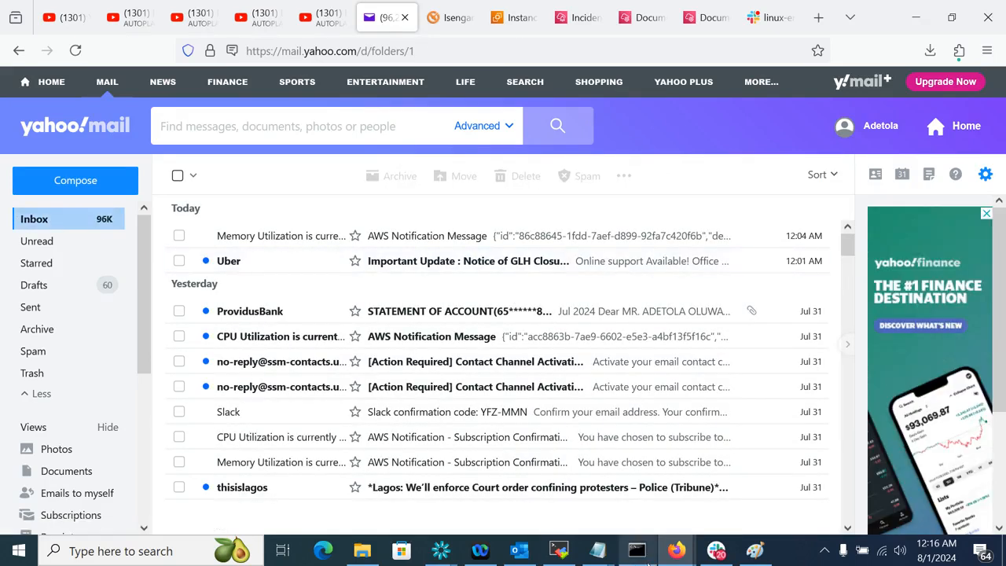
mouse_move(647, 558)
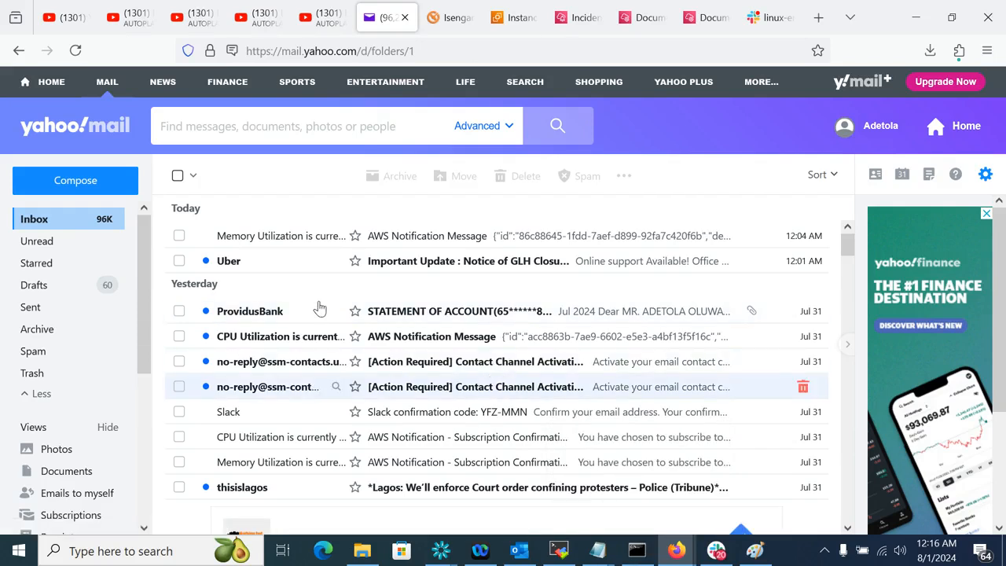
left_click(320, 309)
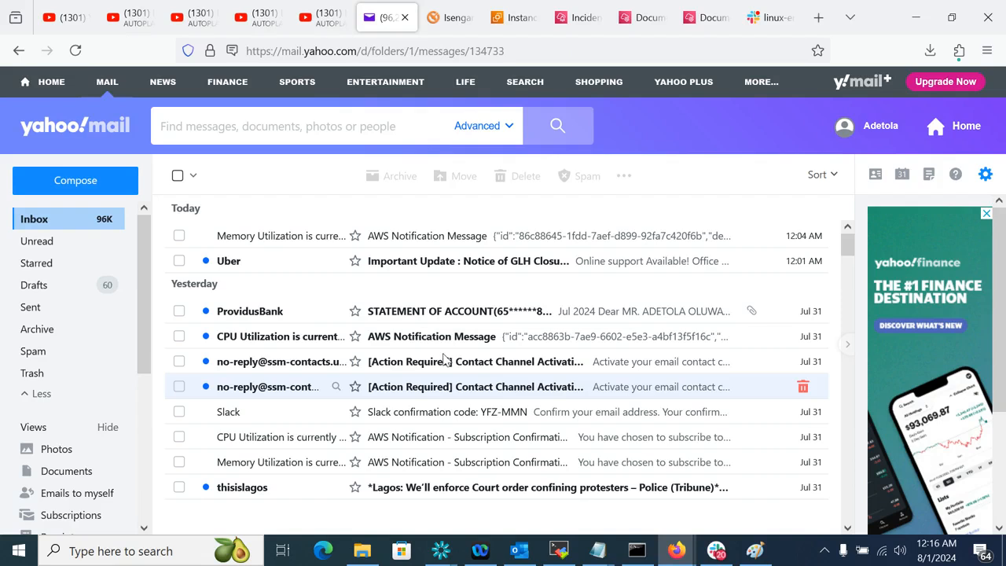
scroll(283, 422, "down", 3)
scroll(260, 417, "up", 4)
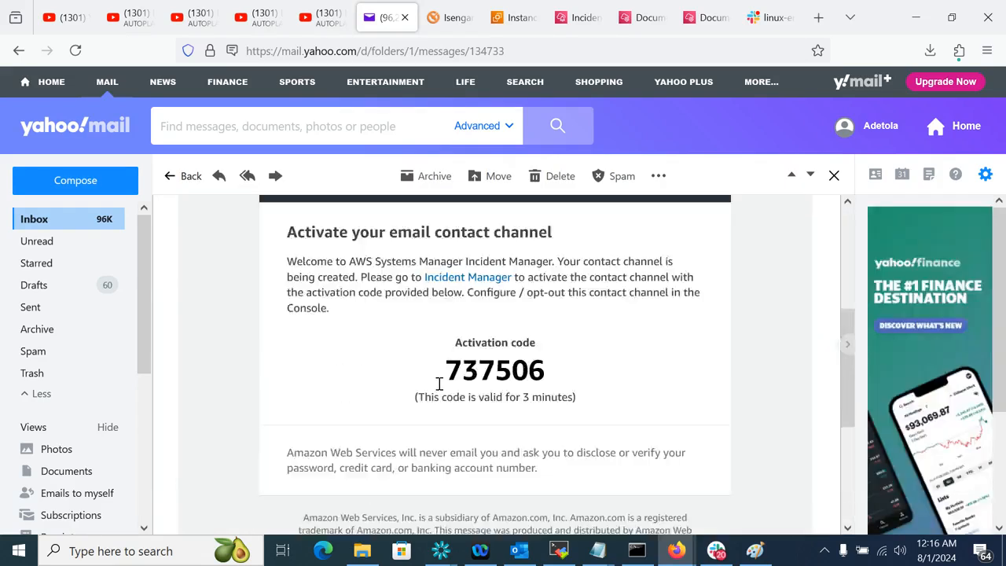
left_click(49, 220)
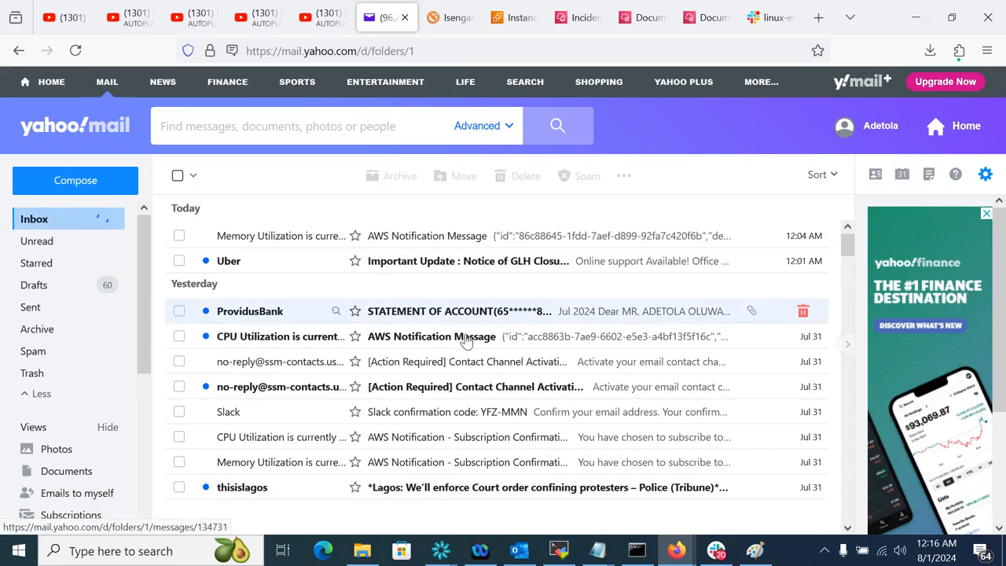
scroll(456, 346, "down", 2)
left_click(433, 305)
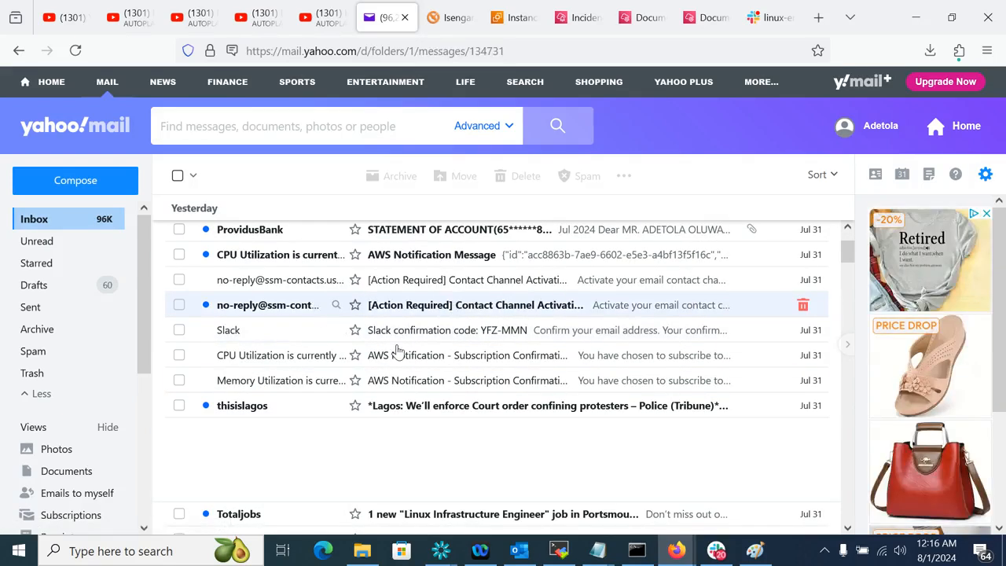
scroll(448, 357, "down", 3)
scroll(443, 350, "up", 3)
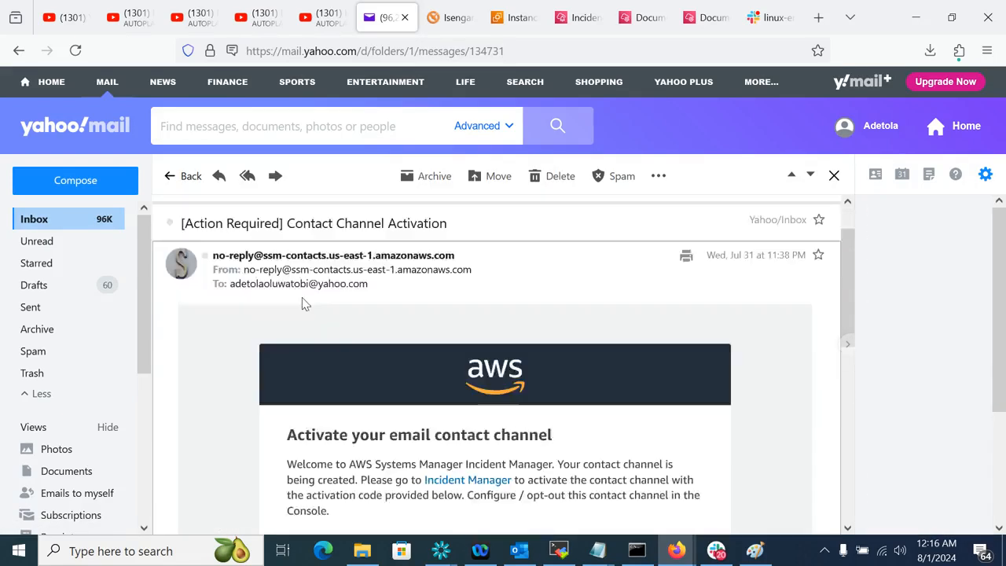
left_click(31, 219)
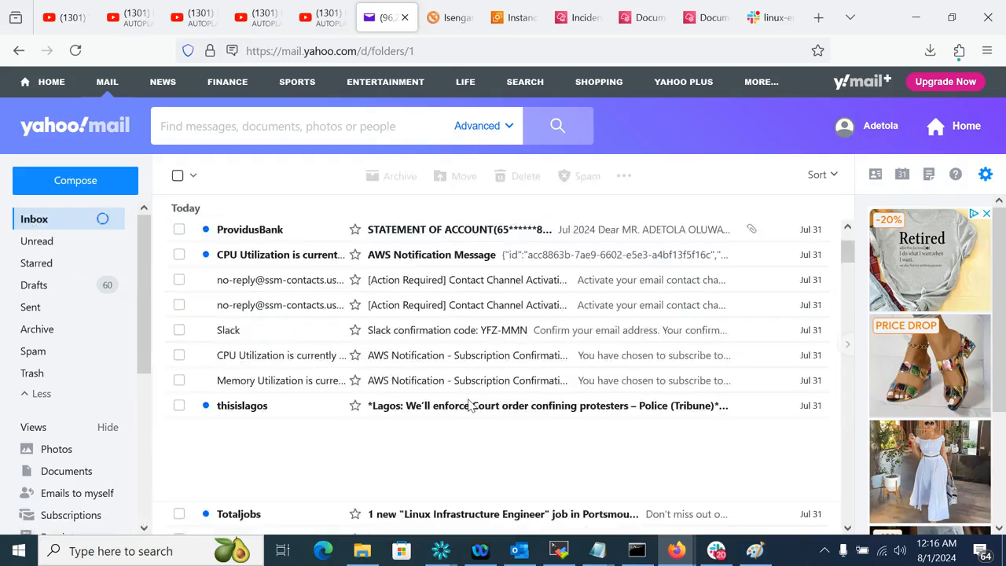
left_click(460, 256)
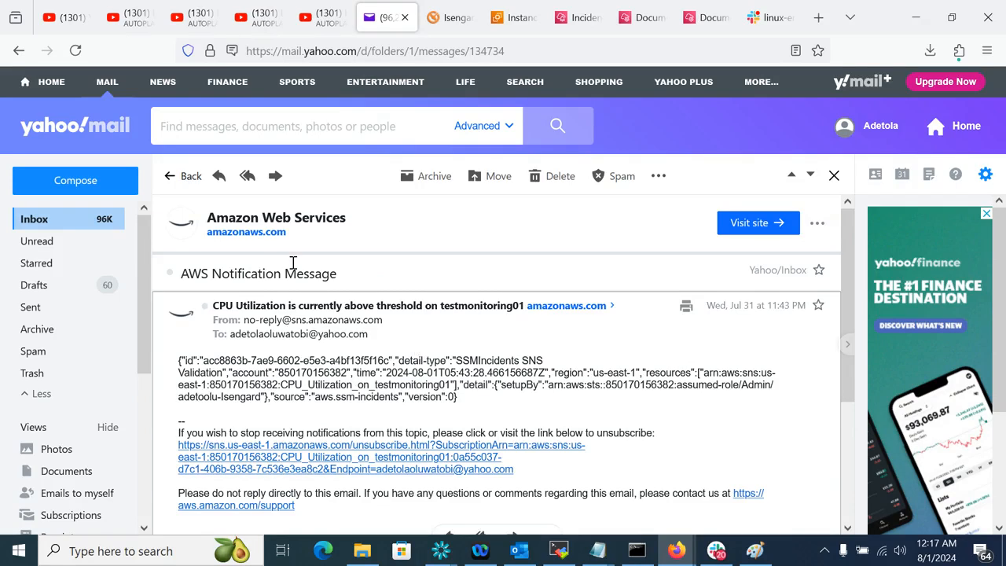
left_click(34, 222)
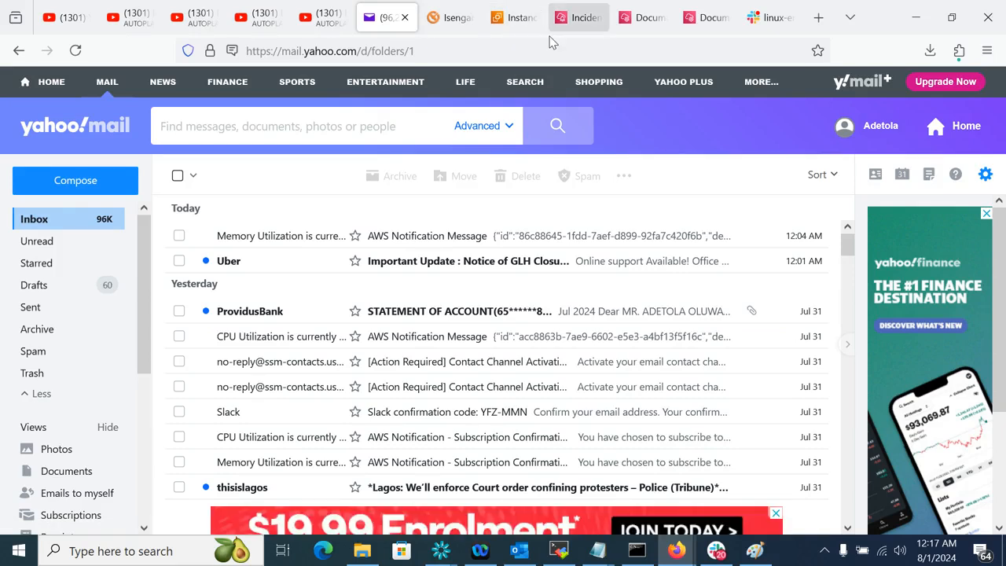
- Open the linux-engineers channel and view the DevOps bot's app details
left_click(774, 17)
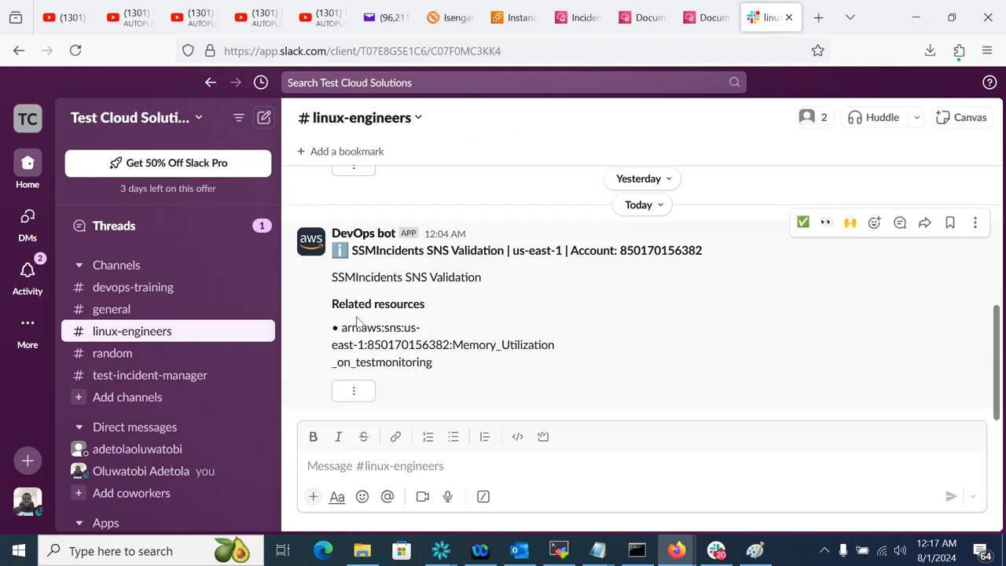
left_click(374, 239)
left_click(685, 332)
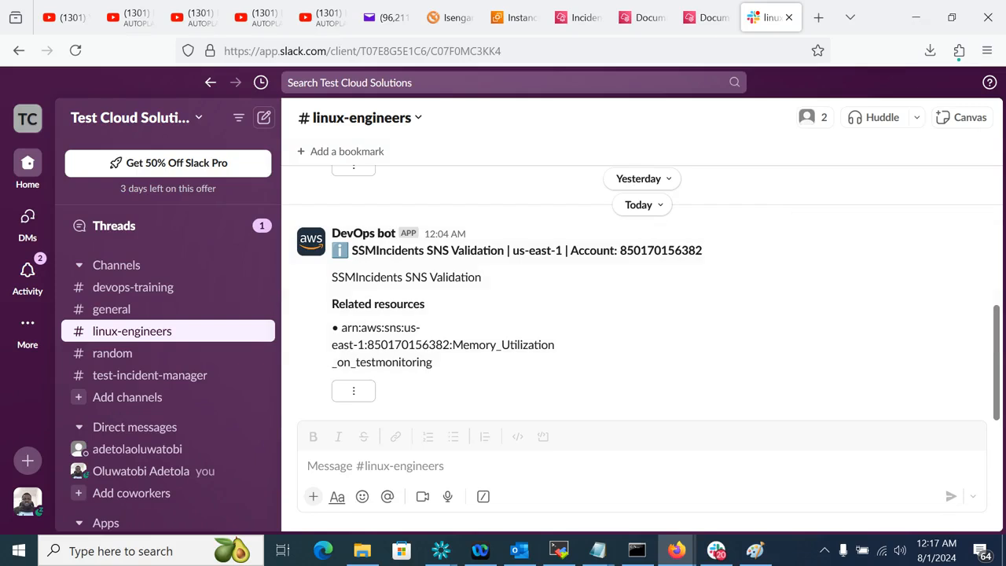
- Watch top in MobaXterm as both stress-ng-cpu processes hold ~99% CPU, load near 1.96
left_click(559, 550)
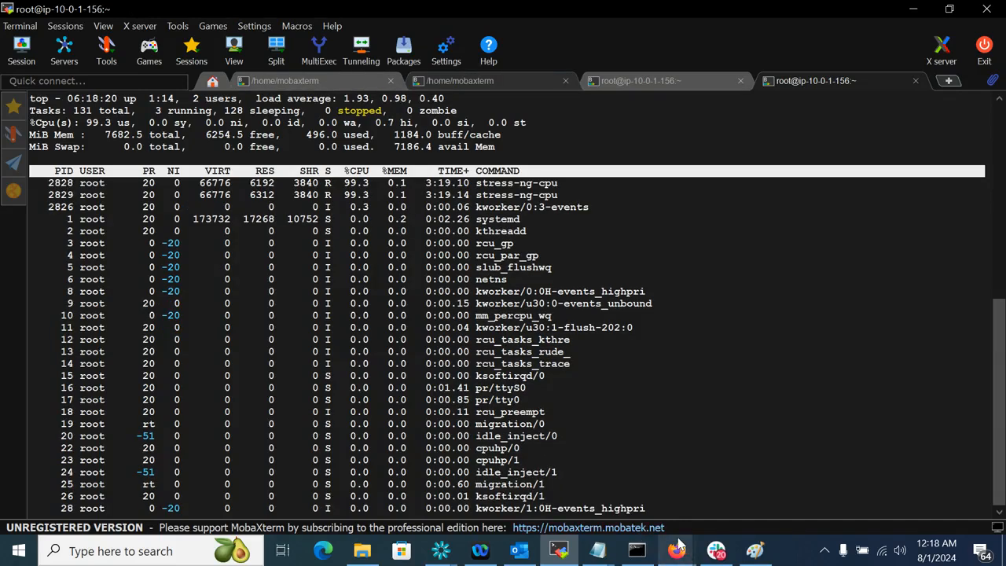
mouse_move(680, 545)
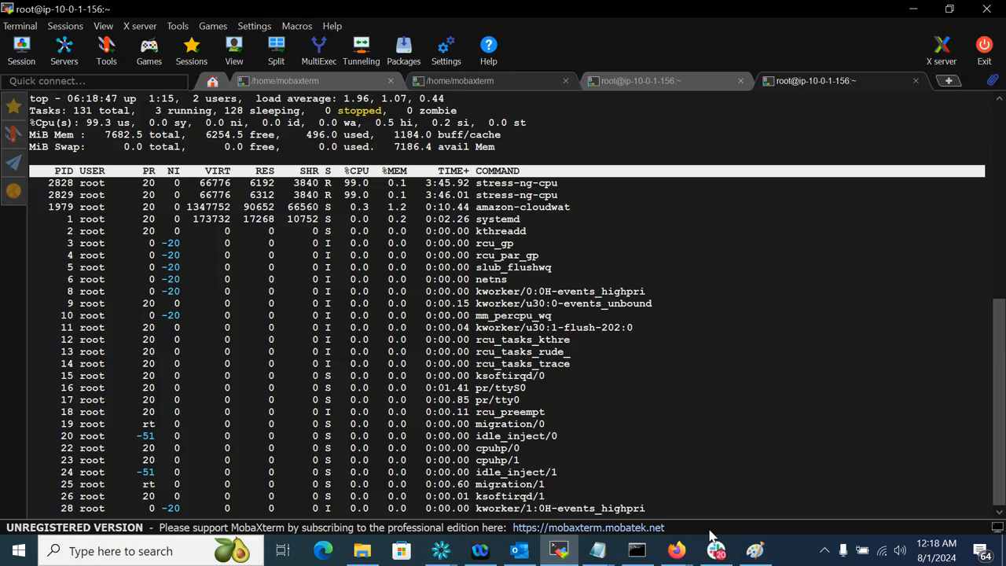
mouse_move(680, 550)
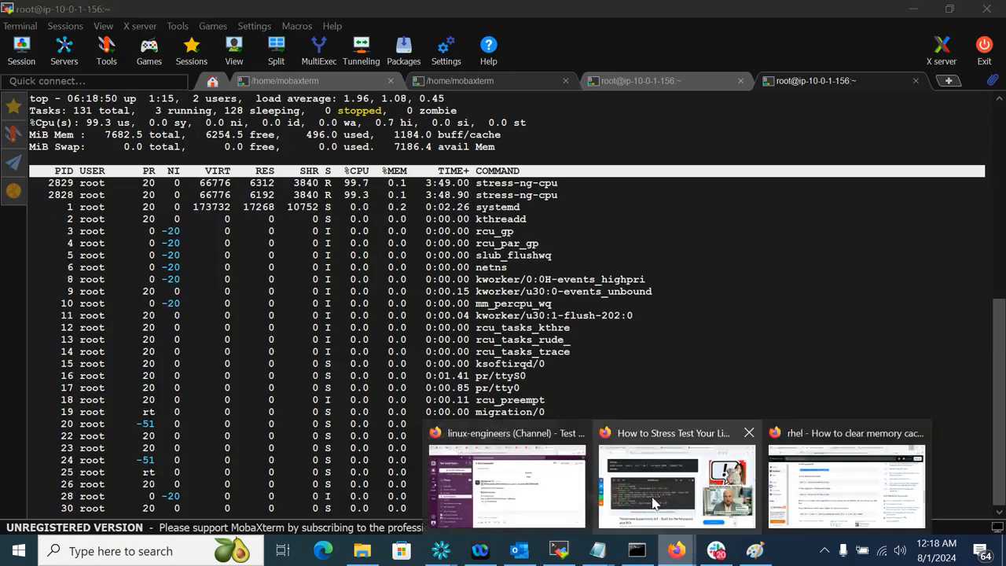
mouse_move(674, 484)
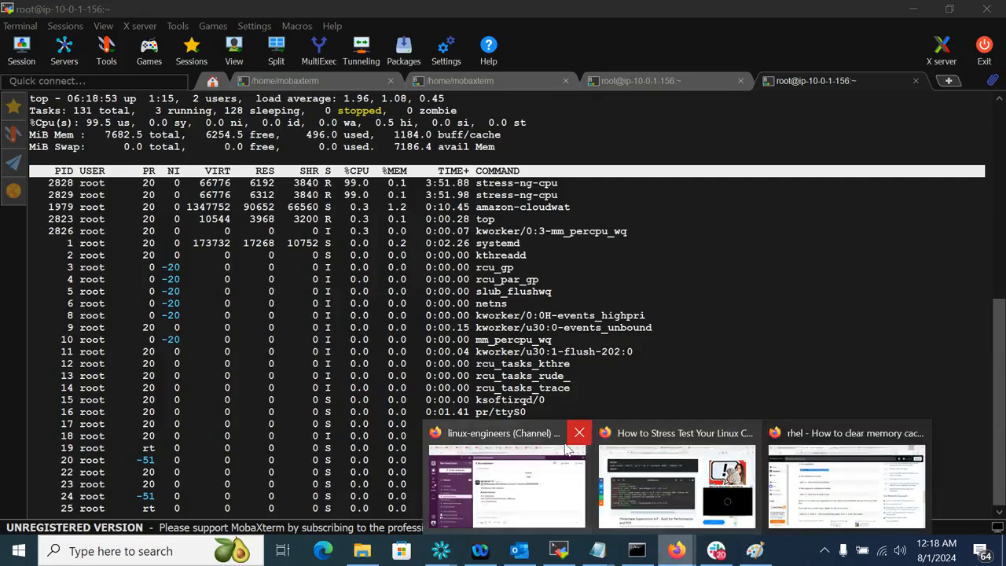
- Check the Yahoo Mail inbox for alert emails, then return to Slack's linux-engineers channel, whose latest post is still the 12:04 AM SSMIncidents SNS Validation message
left_click(572, 472)
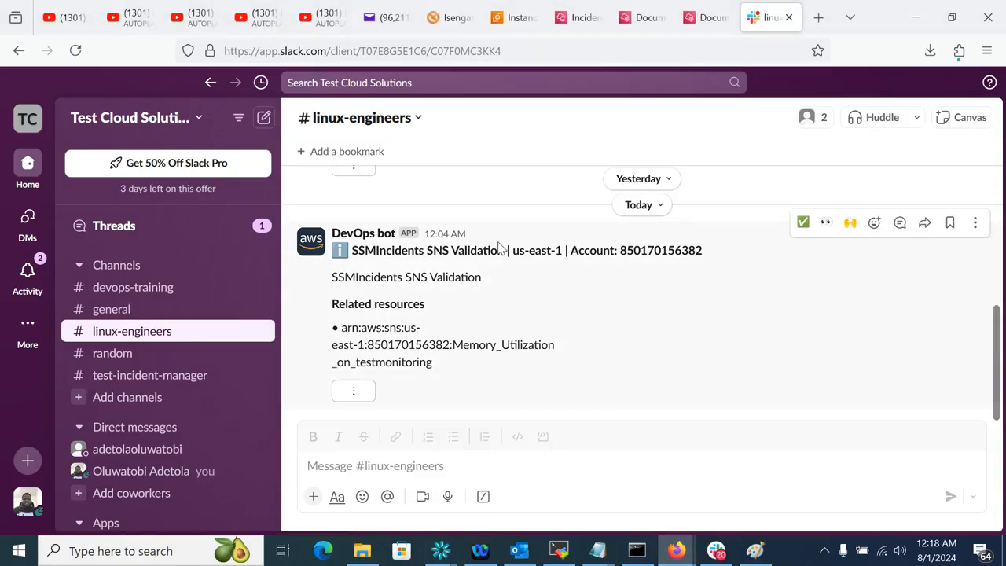
left_click(386, 11)
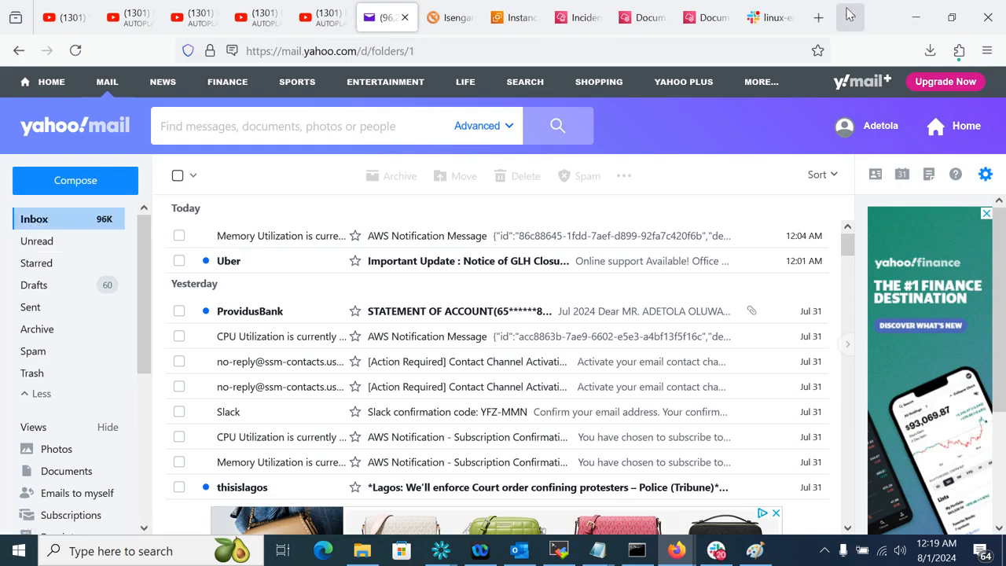
left_click(766, 14)
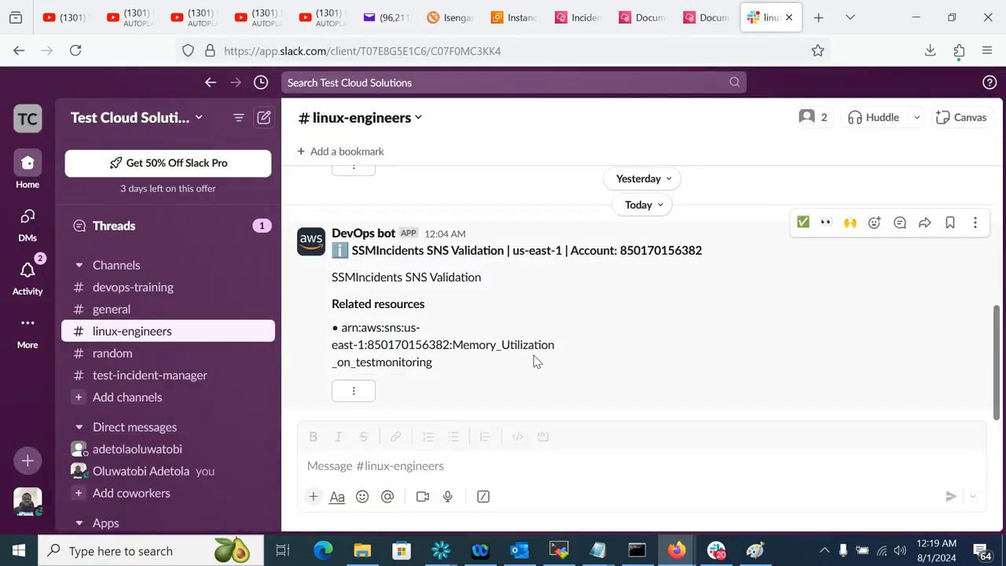
scroll(537, 362, "up", 3)
scroll(537, 362, "down", 3)
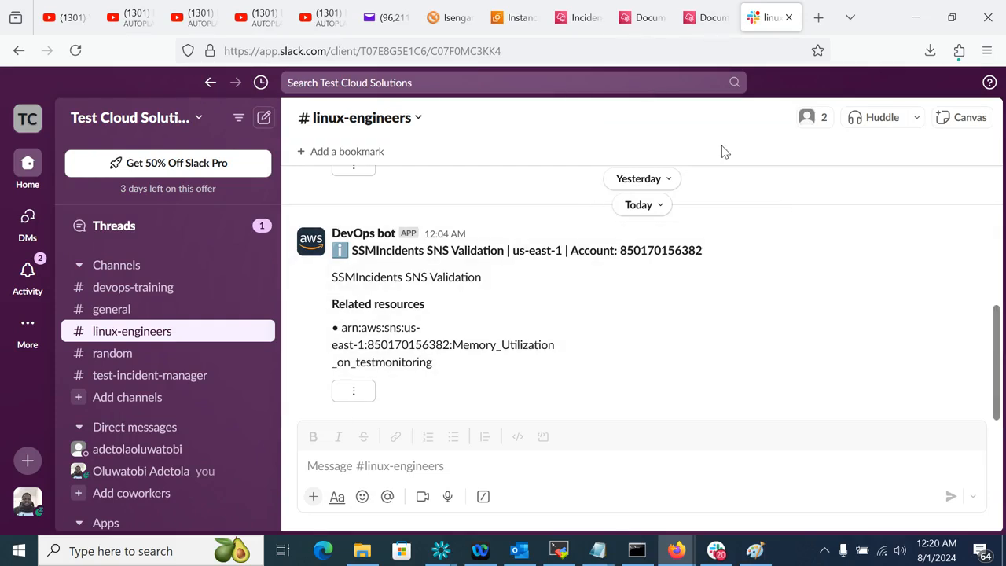
- Look over Incident Manager's response plans and the CloudWatch dashboard in Systems Manager
left_click(581, 18)
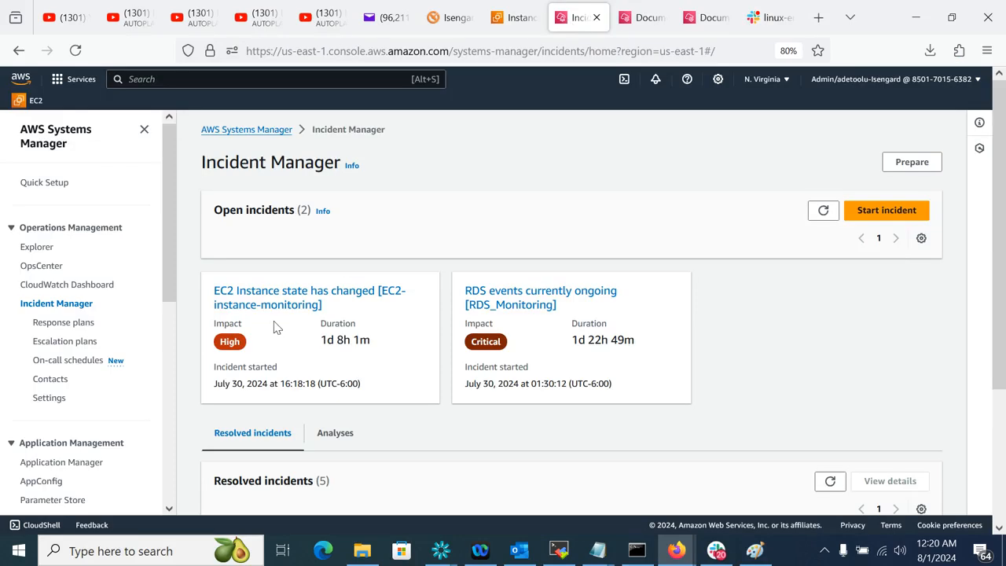
left_click(55, 326)
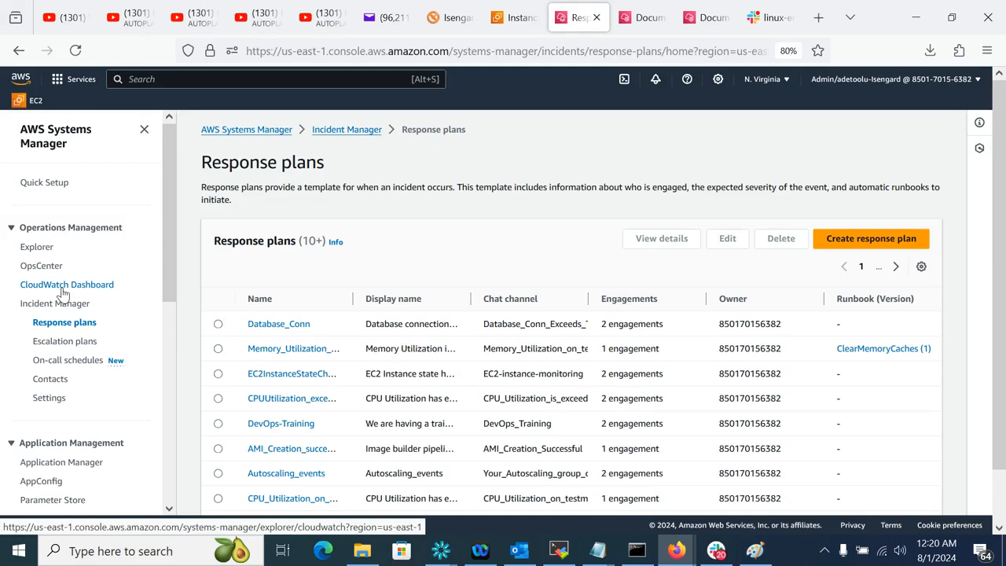
left_click(62, 288)
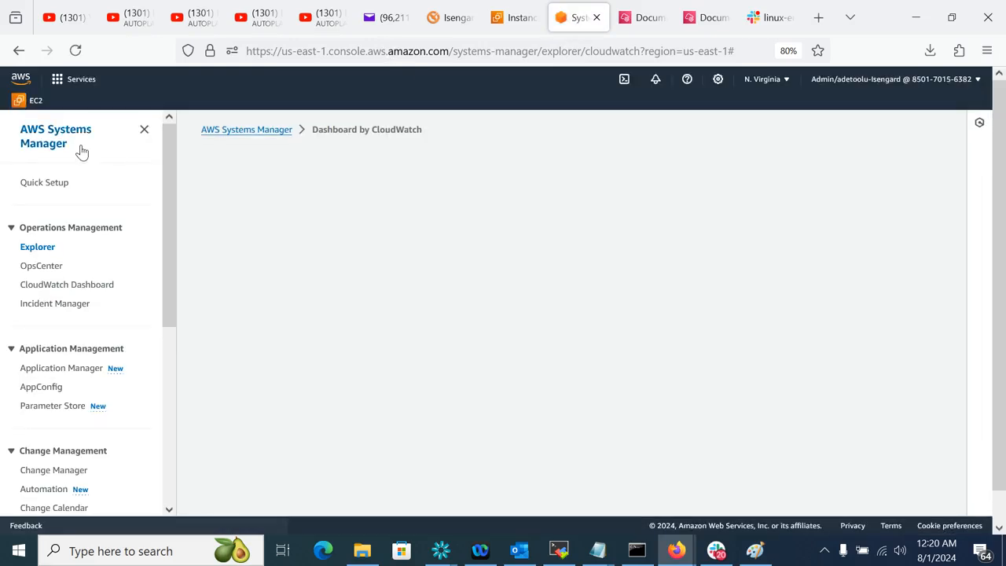
- Reopen Incident Manager from Systems Manager home, confirming just the 2 open EC2 and RDS incidents, then return to Slack
left_click(248, 133)
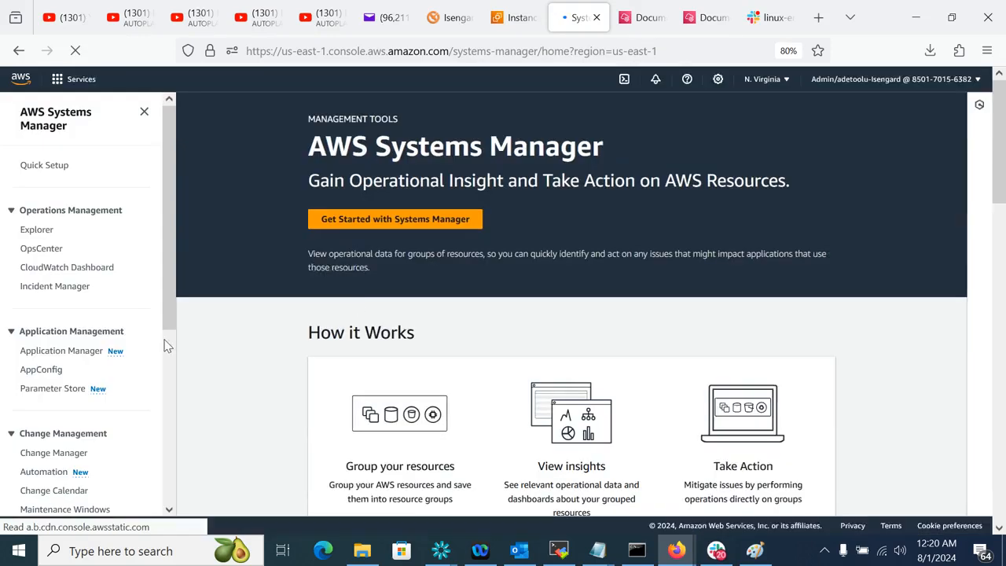
scroll(47, 393, "down", 3)
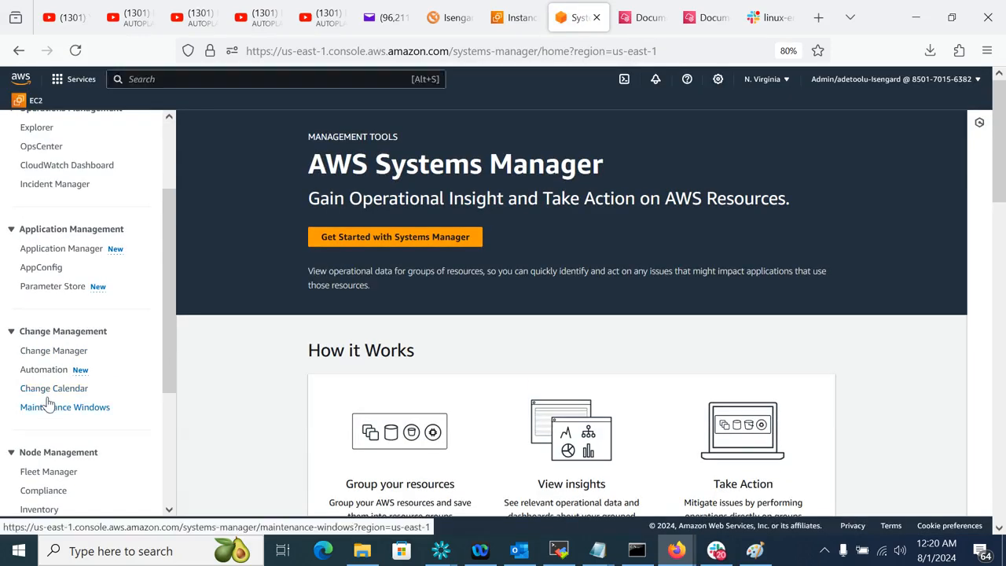
scroll(46, 393, "down", 3)
scroll(52, 312, "down", 1)
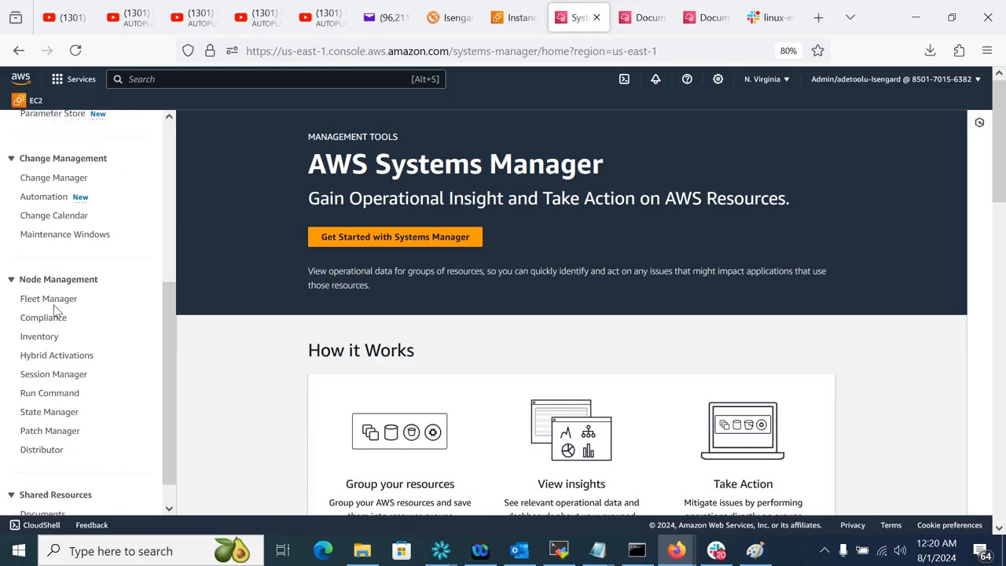
scroll(55, 336, "up", 6)
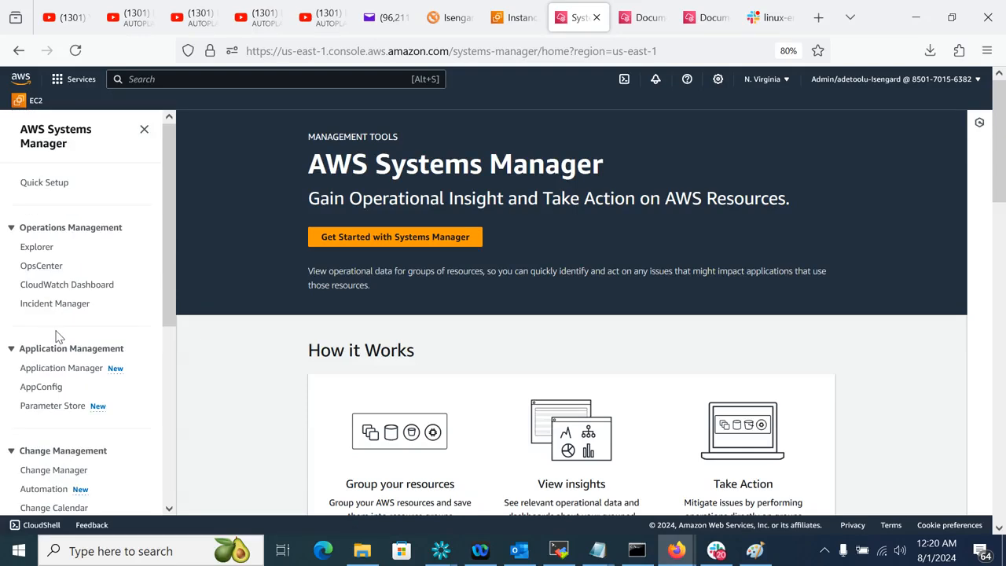
left_click(61, 306)
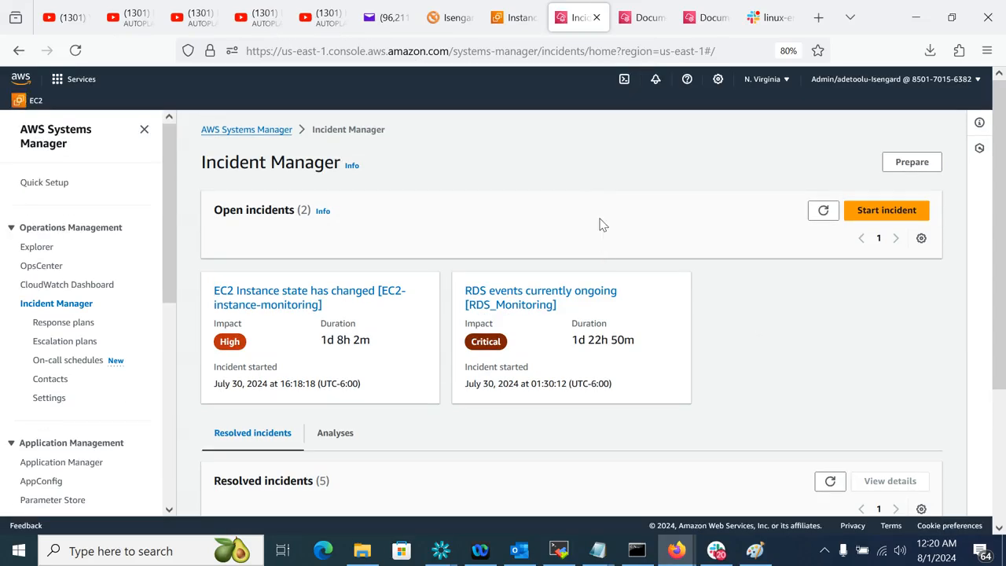
left_click(754, 16)
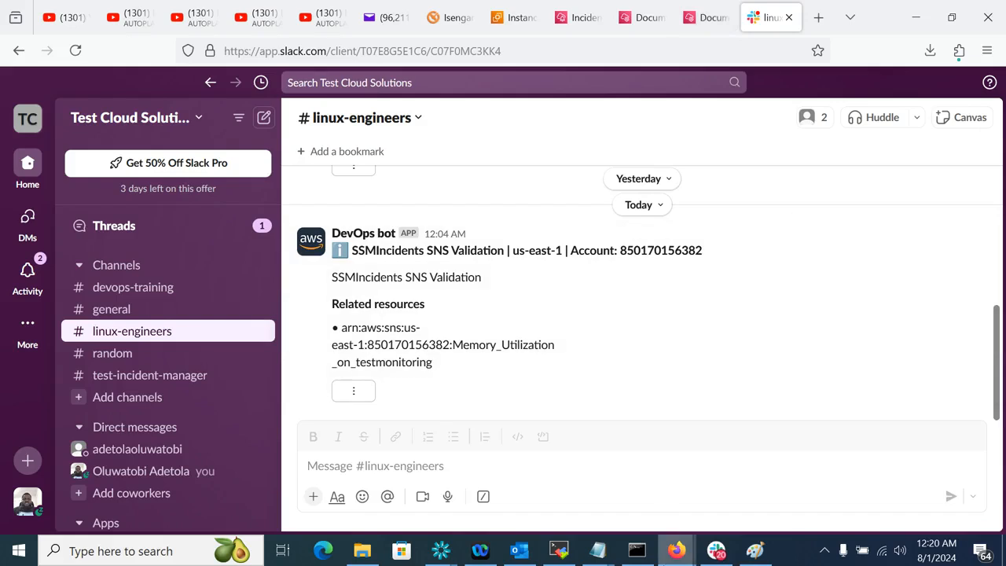
- Highlight top's '0.0 id' idle figure, confirming stress-ng-cpu still holds CPU near 99%, then return to Slack
left_click(559, 550)
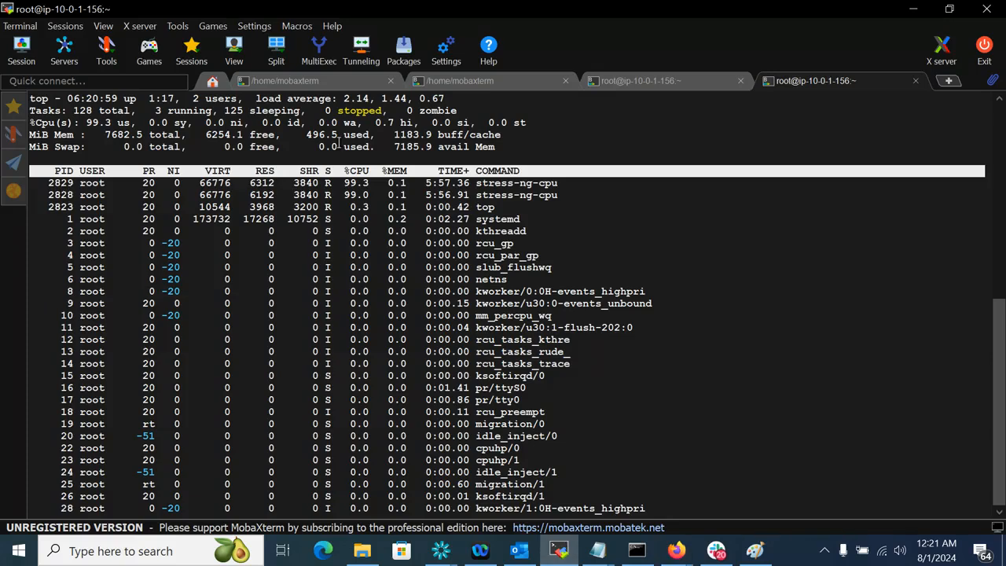
left_click_drag(263, 123, 305, 123)
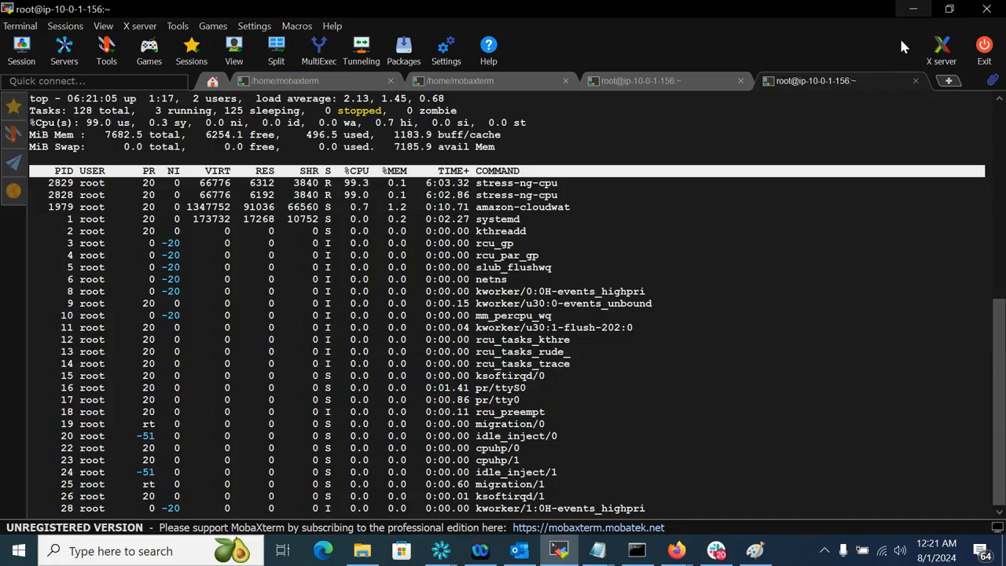
mouse_move(672, 555)
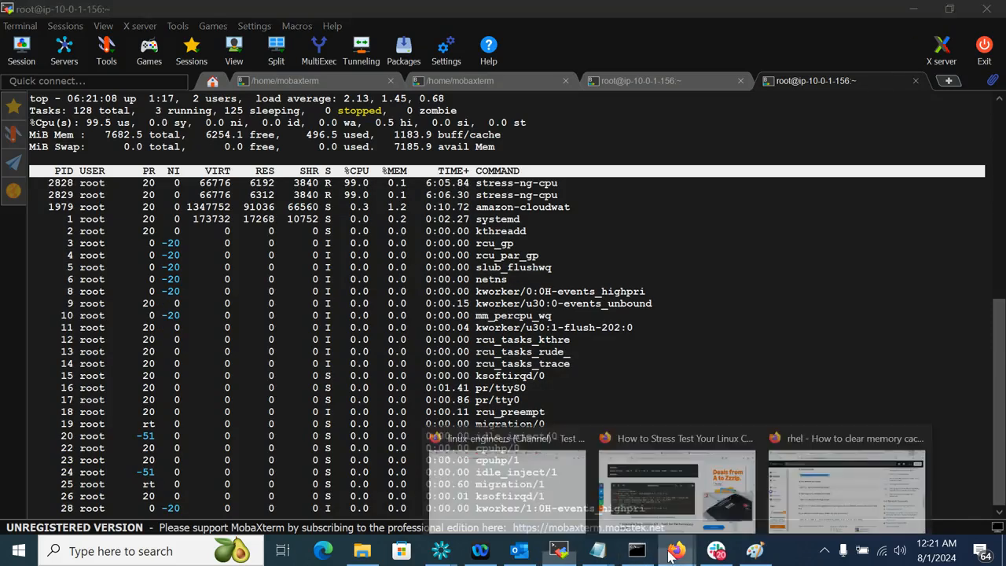
left_click(550, 481)
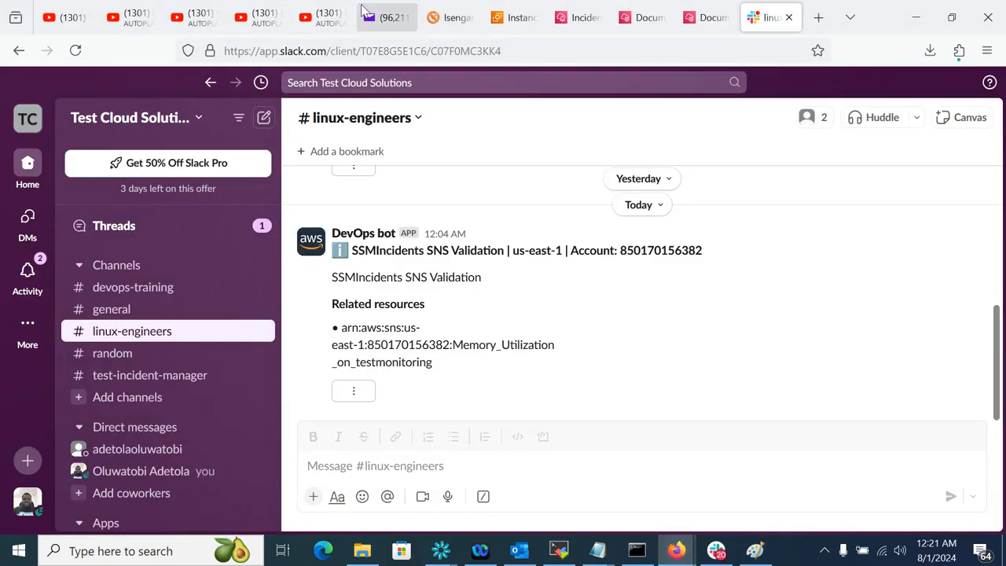
left_click(384, 15)
left_click(766, 16)
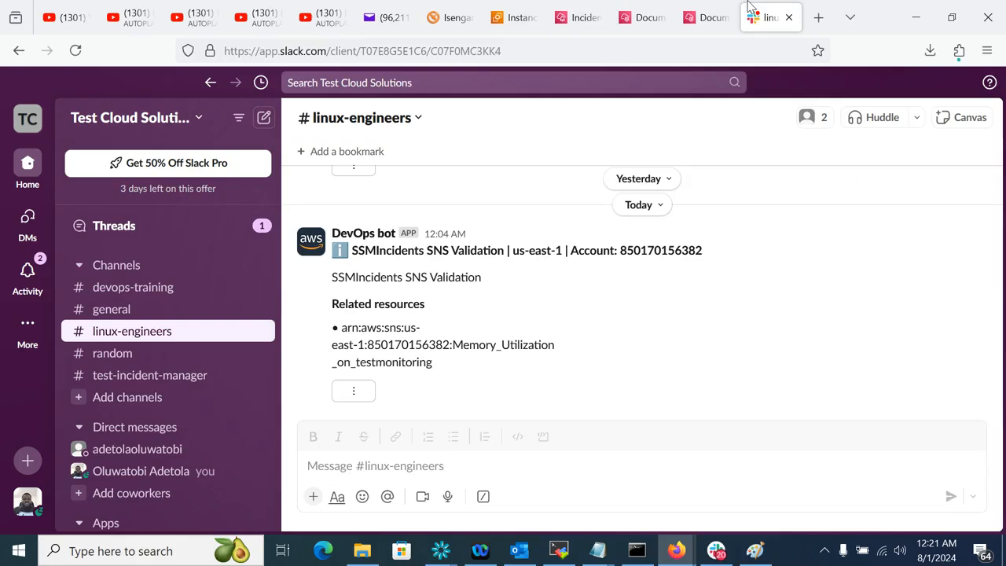
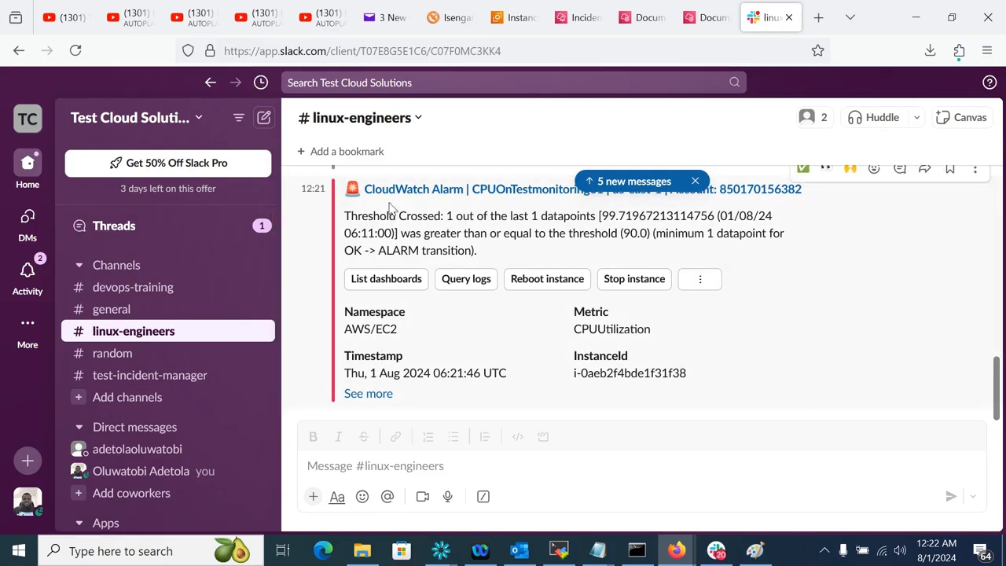
- Highlight the breached CPU datapoint value in the CPUOnTestmonitoring01 alarm post
scroll(395, 211, "up", 2)
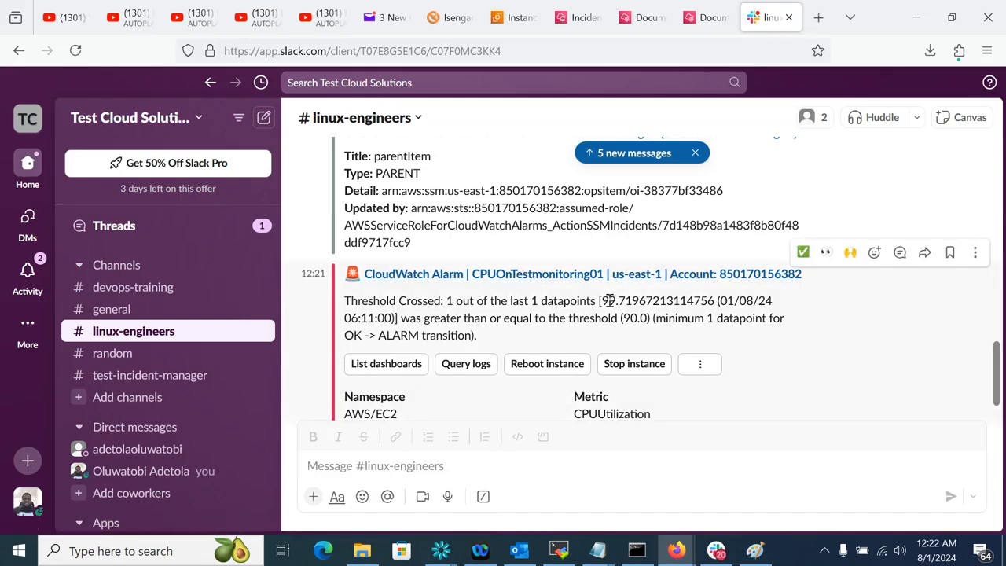
left_click_drag(610, 299, 747, 301)
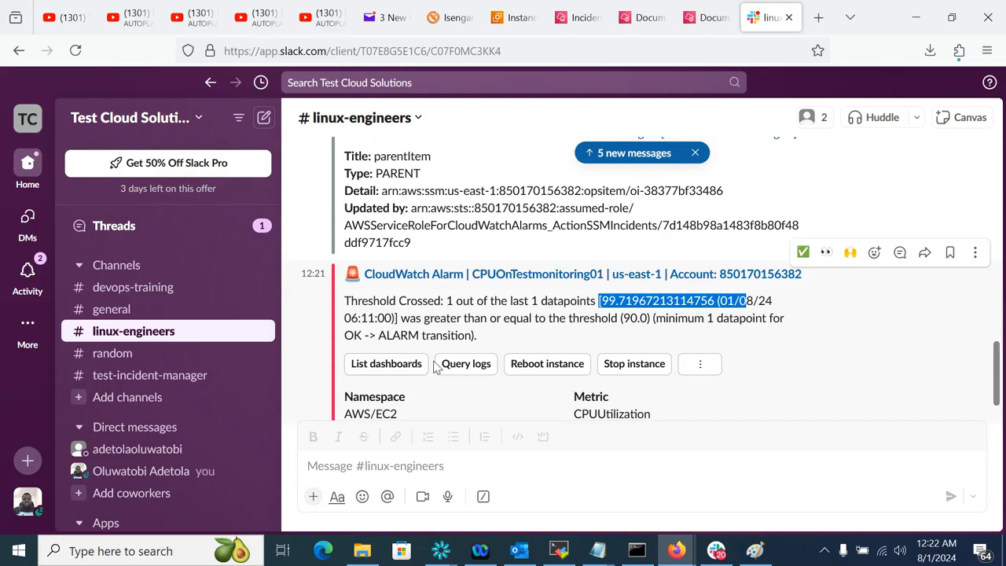
scroll(436, 368, "down", 2)
- Expand the alarm post to show its AWS/EC2 CPUUtilization chart above 90% and its 2 replies
left_click(372, 393)
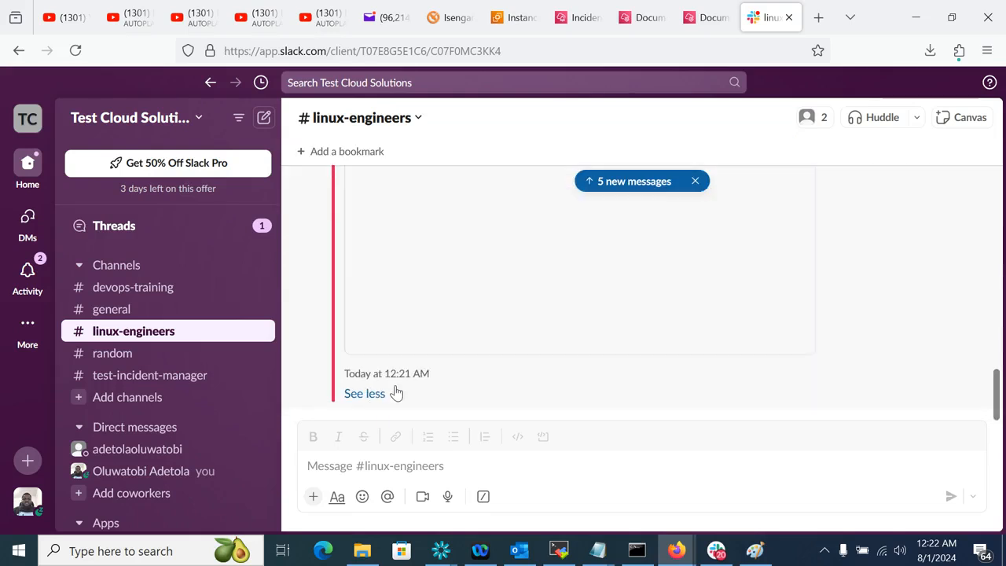
scroll(622, 316, "up", 4)
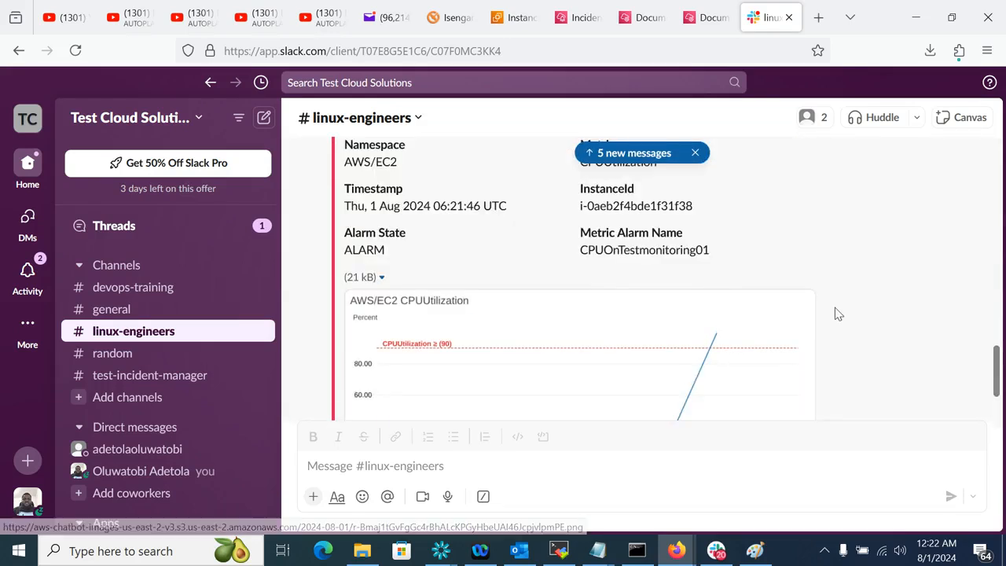
scroll(836, 312, "down", 2)
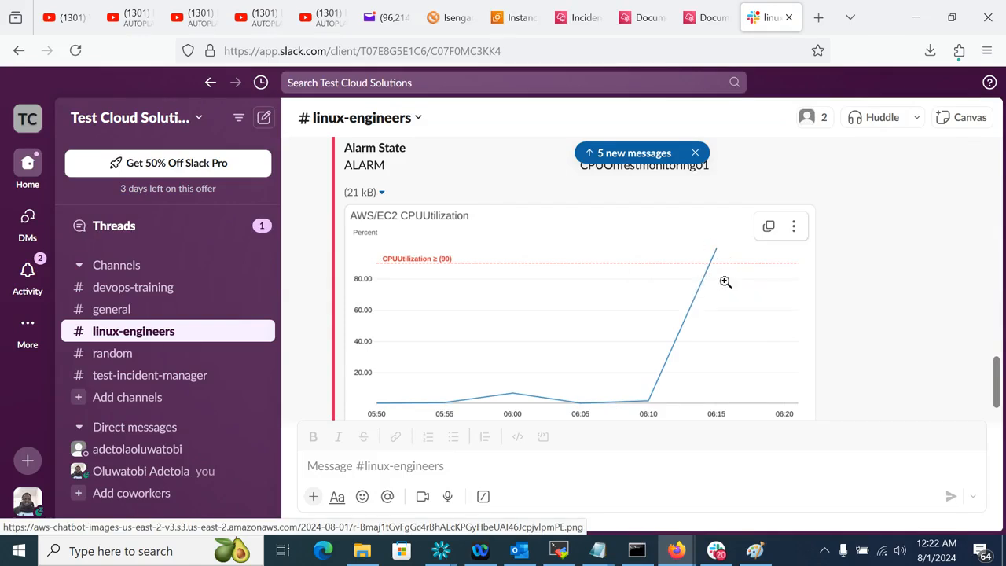
scroll(725, 283, "up", 5)
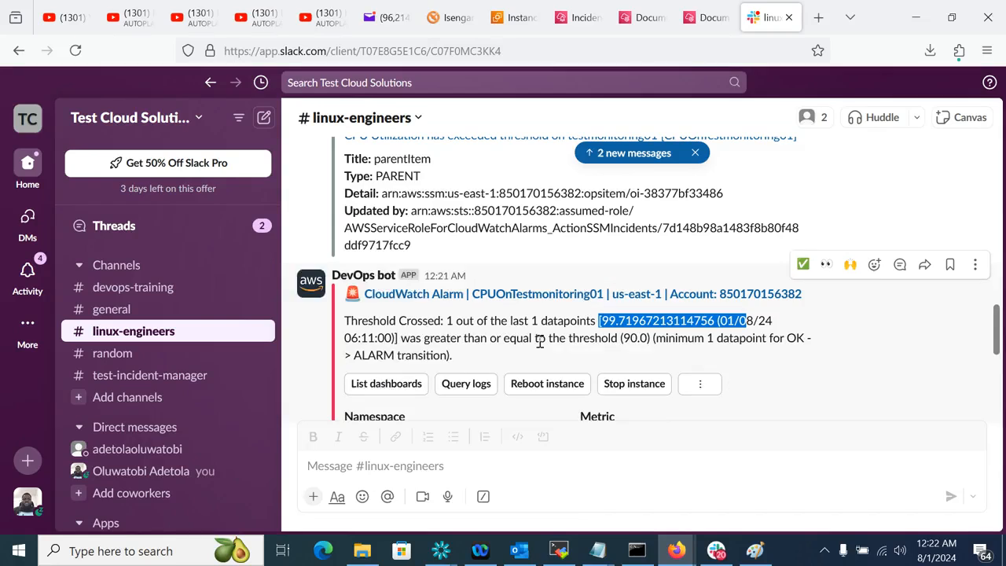
scroll(540, 344, "down", 6)
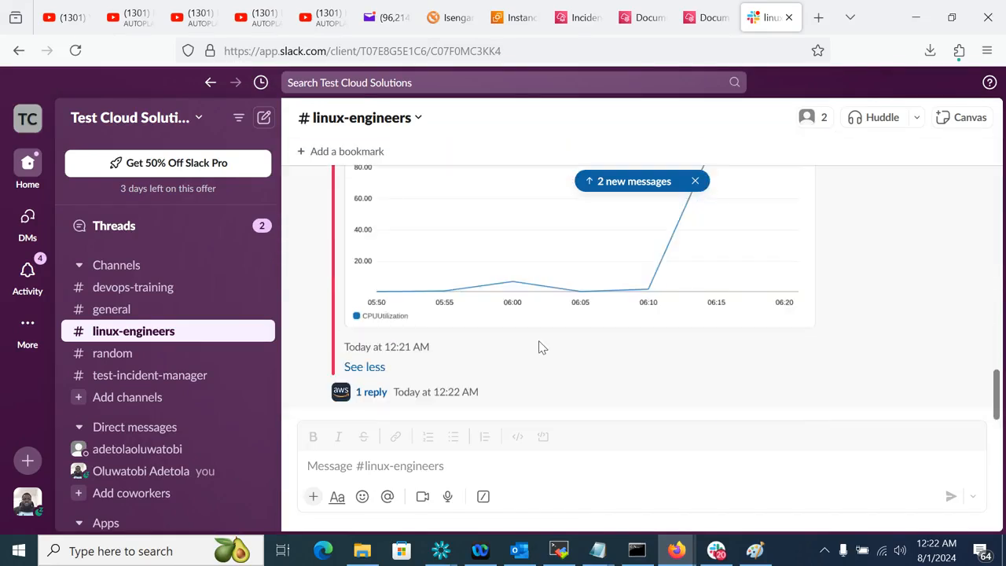
scroll(540, 346, "up", 4)
scroll(440, 314, "up", 2)
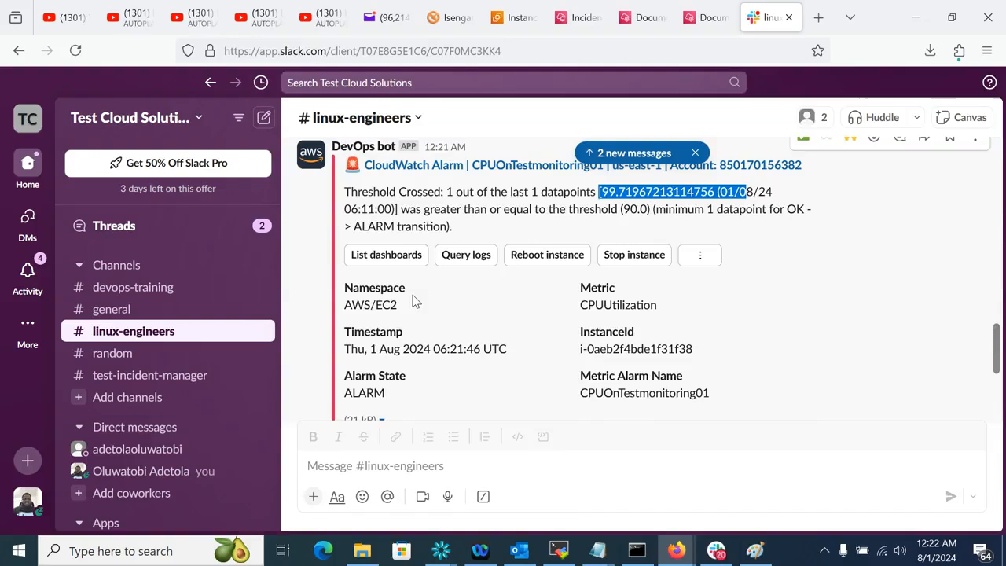
scroll(414, 326, "down", 2)
scroll(415, 325, "up", 4)
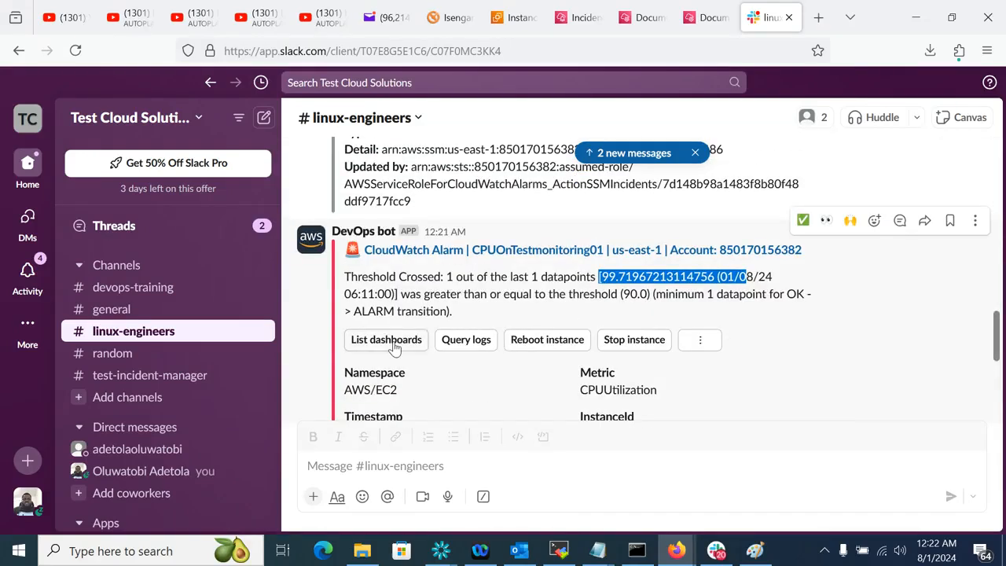
scroll(464, 374, "down", 6)
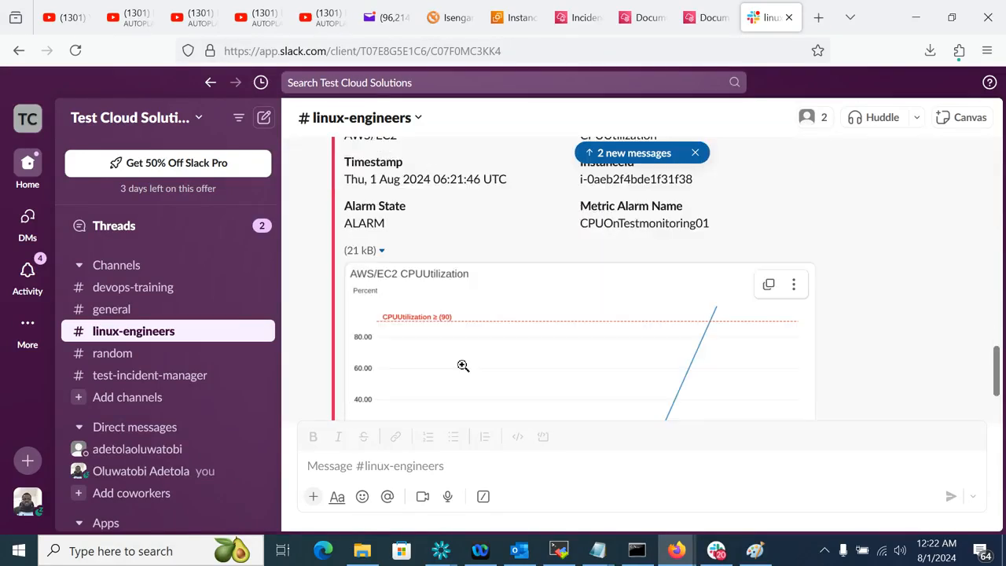
scroll(568, 328, "down", 4)
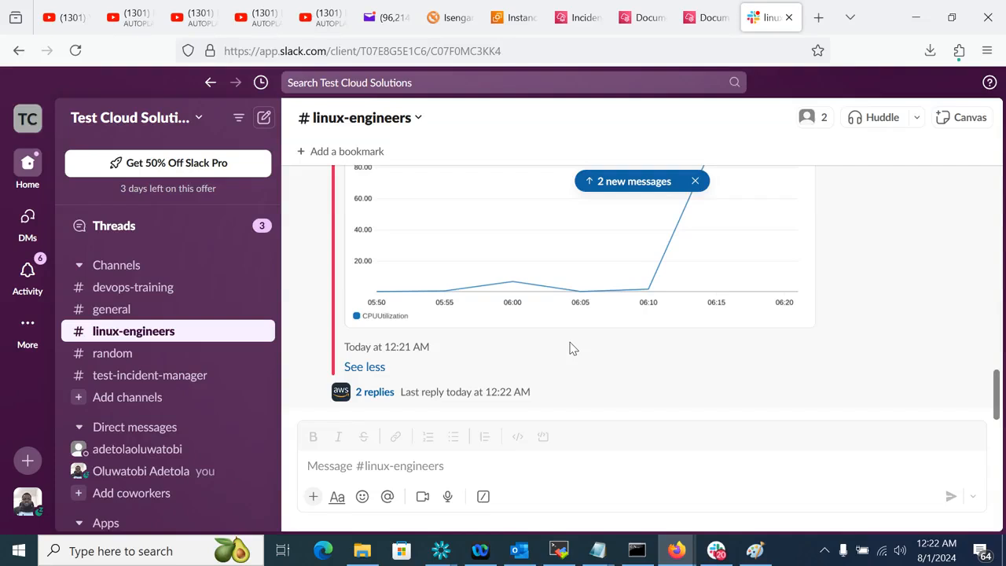
- Open the alarm's thread and read the bot's cloudwatch list-dashboards and get-dashboard replies
left_click(374, 392)
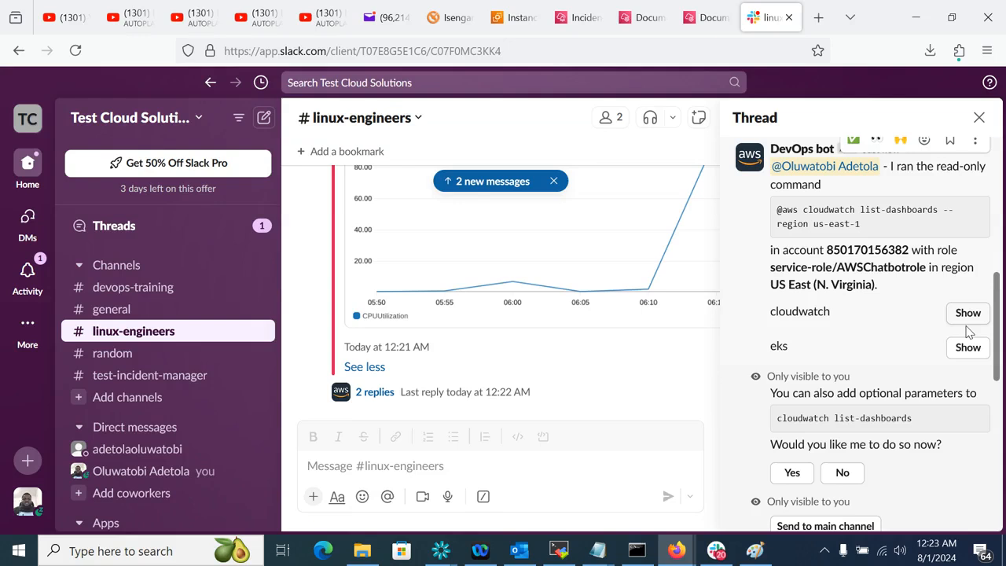
scroll(970, 323, "down", 5)
scroll(968, 339, "down", 2)
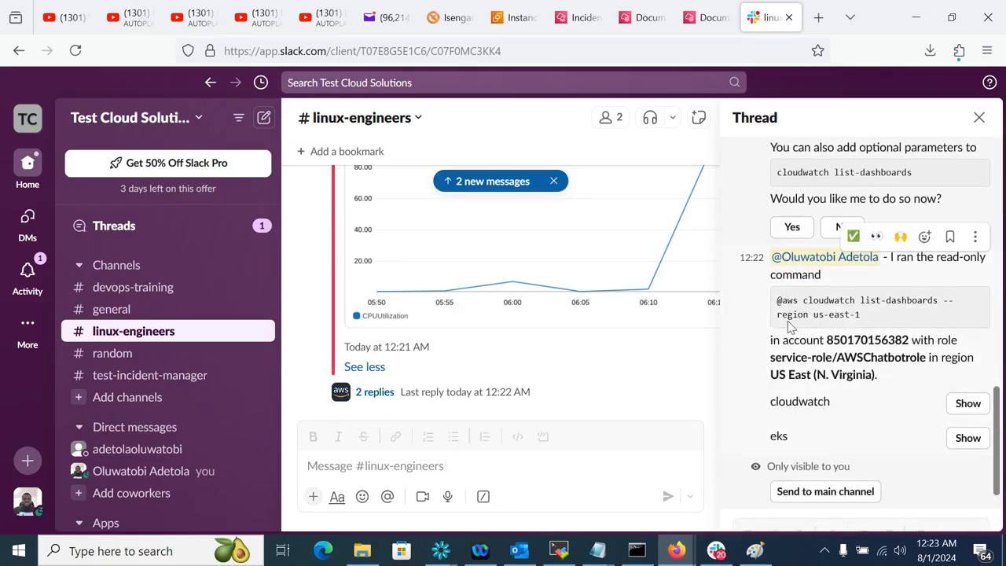
scroll(790, 327, "down", 3)
scroll(789, 337, "up", 13)
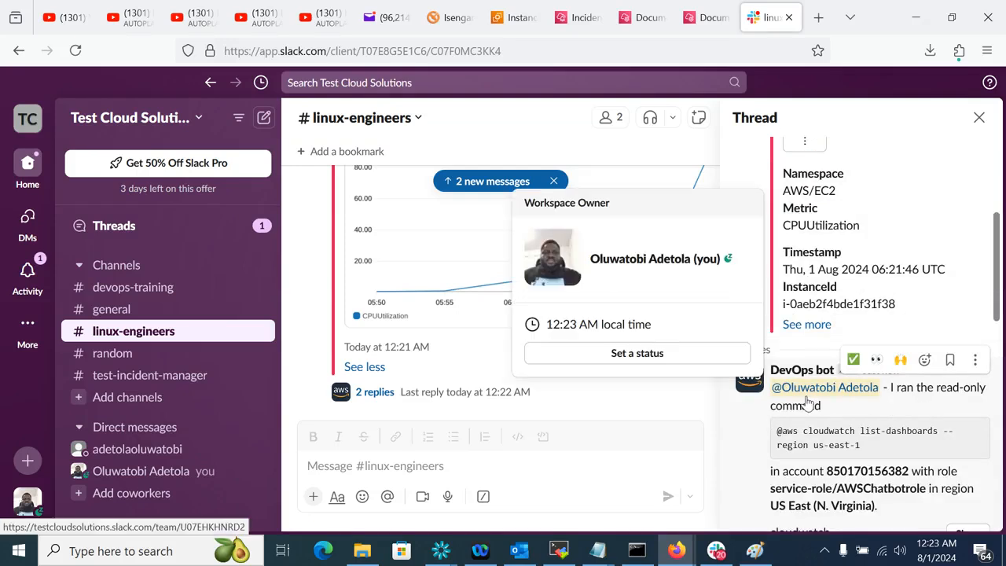
scroll(820, 398, "down", 2)
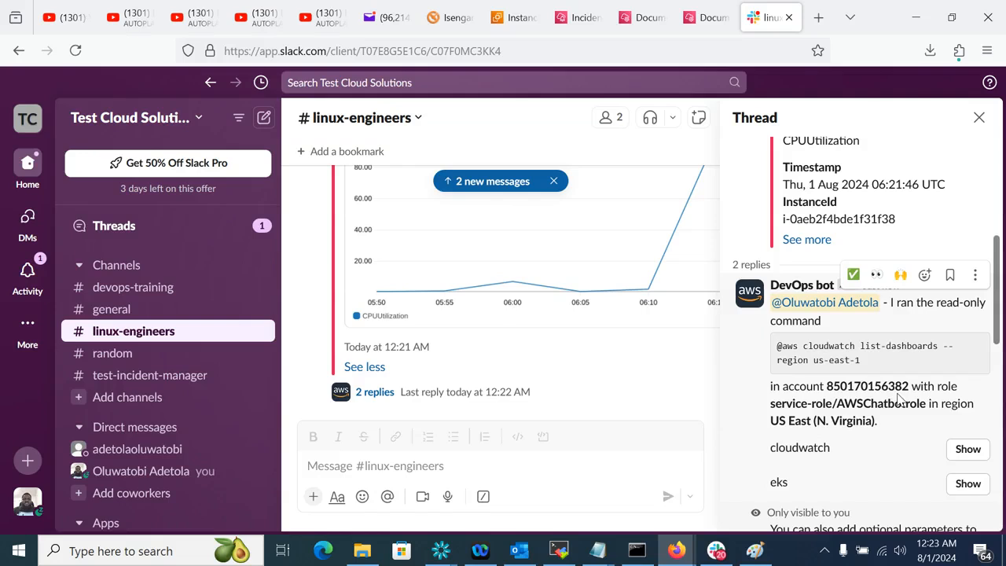
scroll(943, 375, "down", 2)
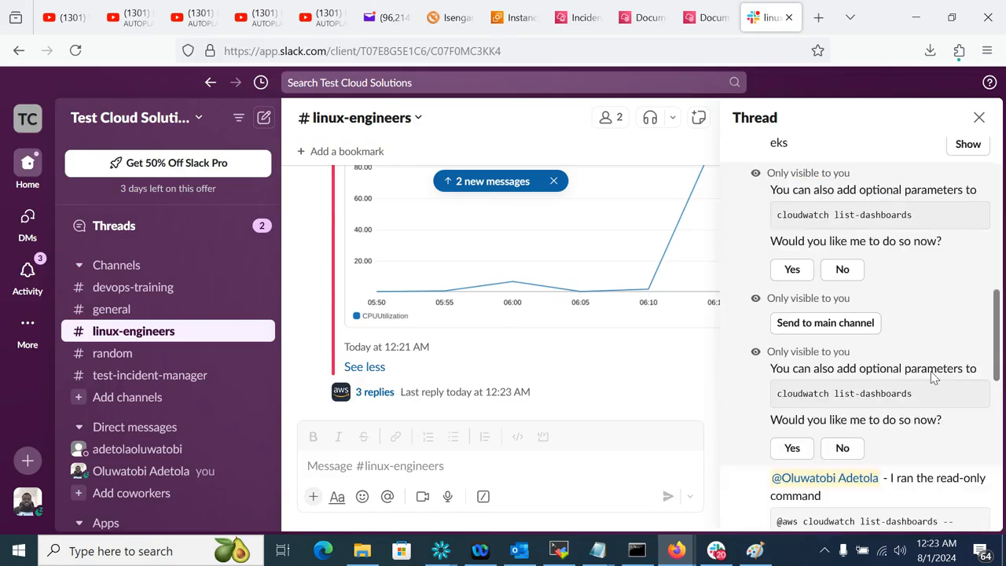
scroll(926, 316, "up", 3)
scroll(926, 316, "up", 1)
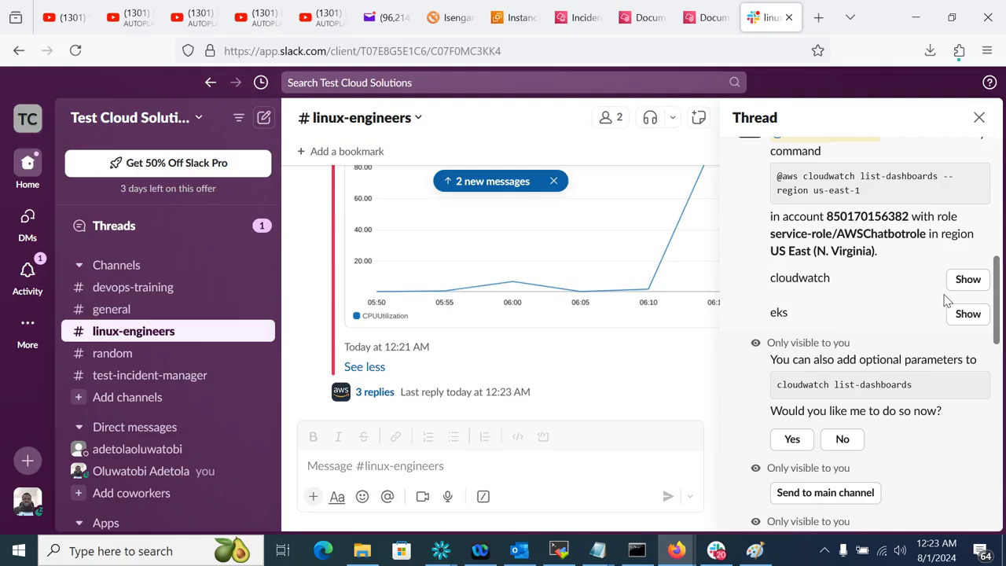
scroll(833, 324, "down", 2)
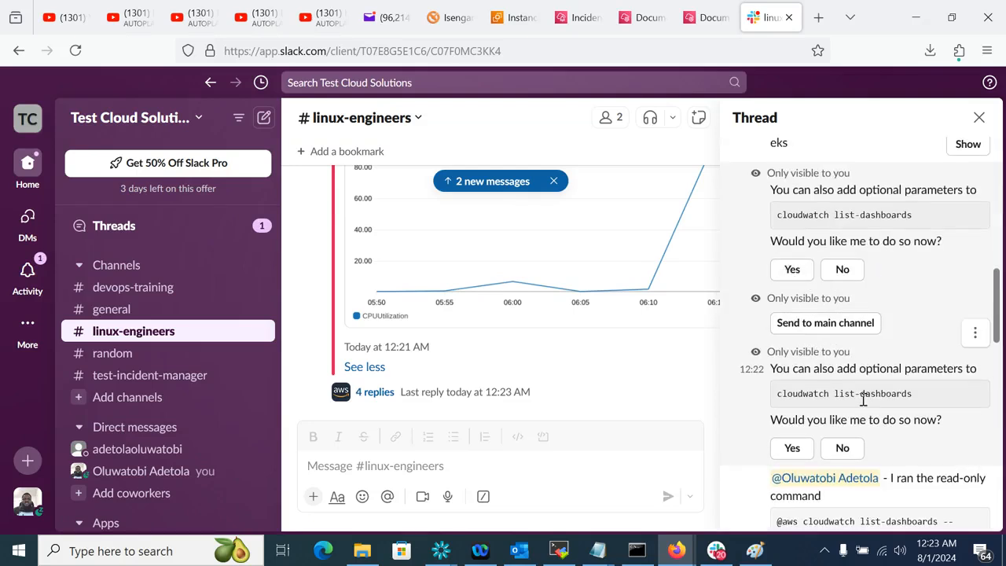
scroll(863, 399, "down", 2)
- Answer 'Yes' to optional parameters so the bot asks for dashboard-name-prefix, then close the thread
left_click(792, 278)
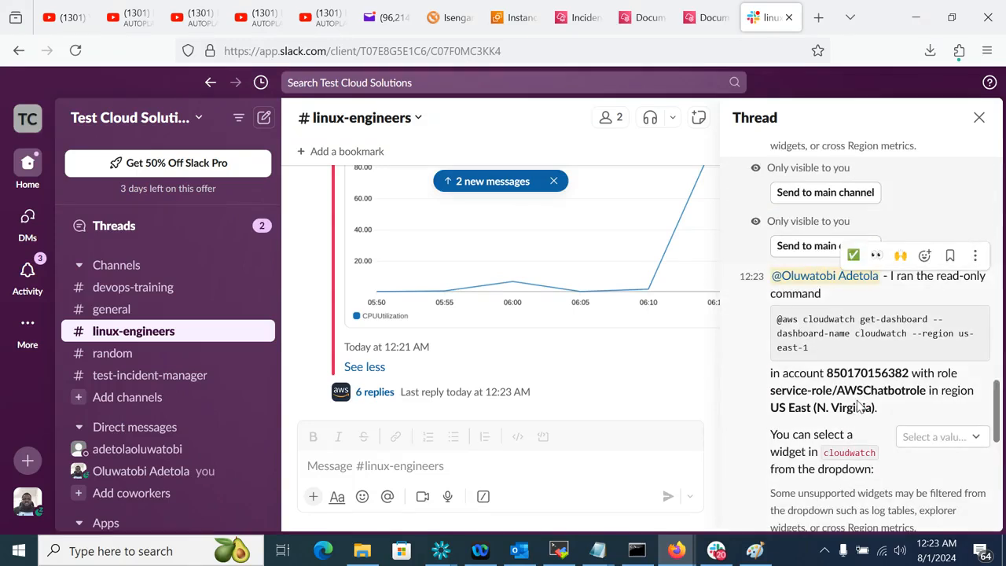
scroll(859, 406, "down", 6)
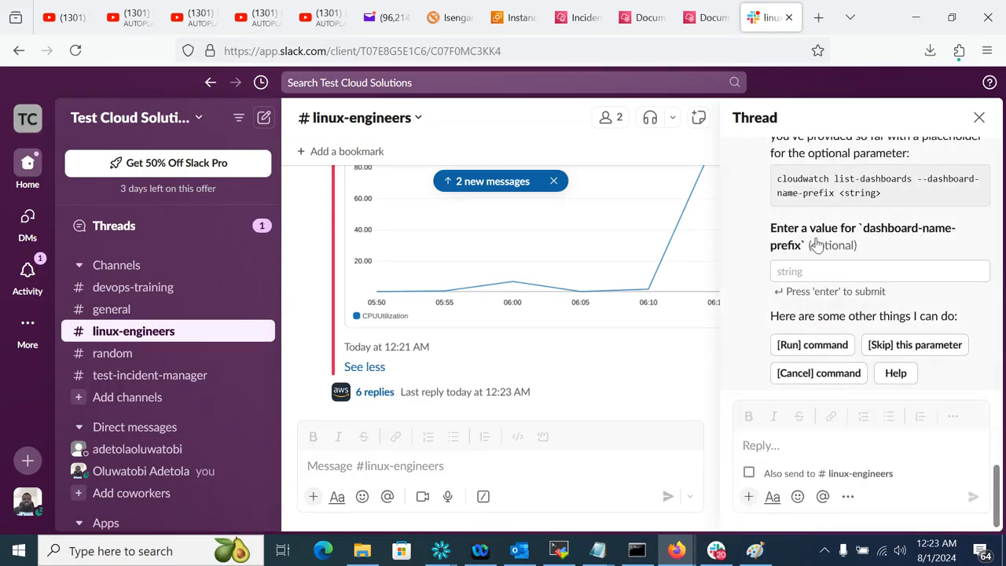
left_click(978, 117)
scroll(558, 353, "up", 3)
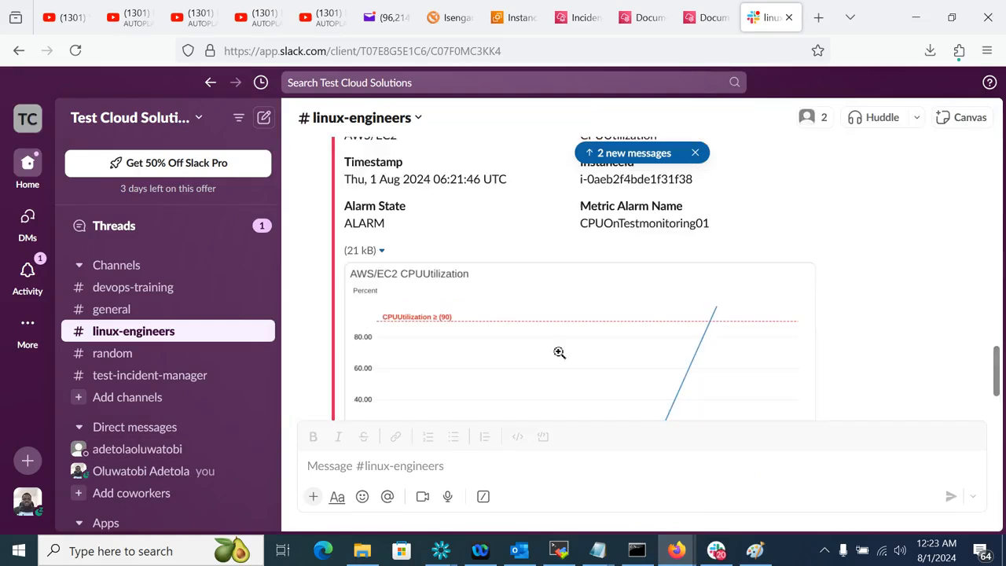
scroll(440, 235, "up", 5)
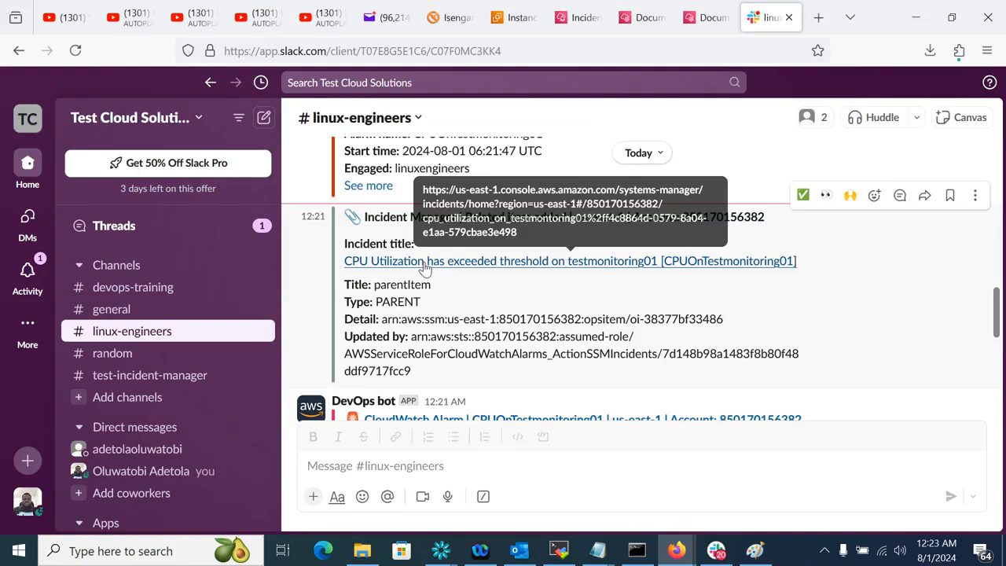
scroll(416, 185, "up", 3)
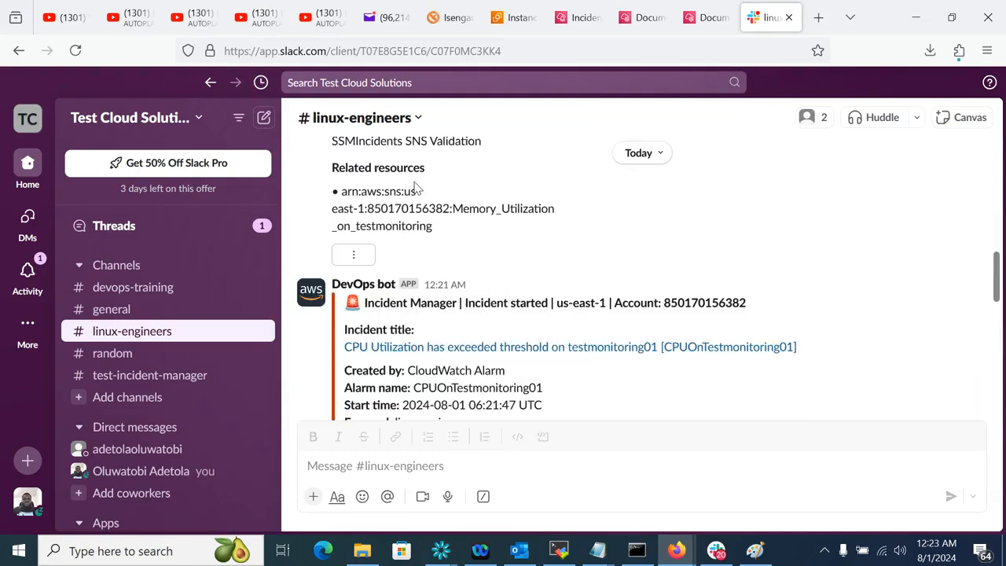
scroll(417, 236, "down", 3)
left_click(369, 271)
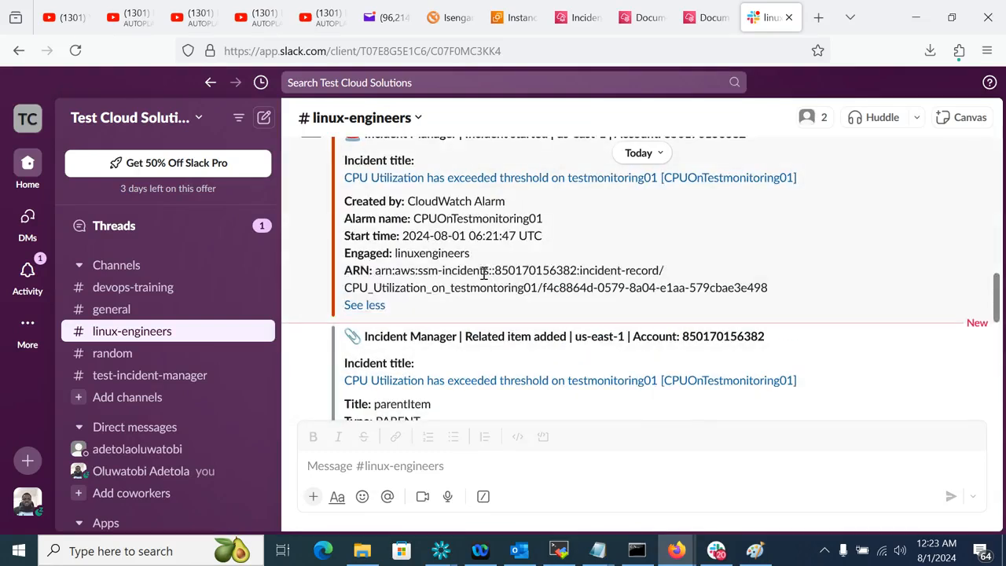
scroll(484, 273, "down", 3)
scroll(480, 252, "up", 6)
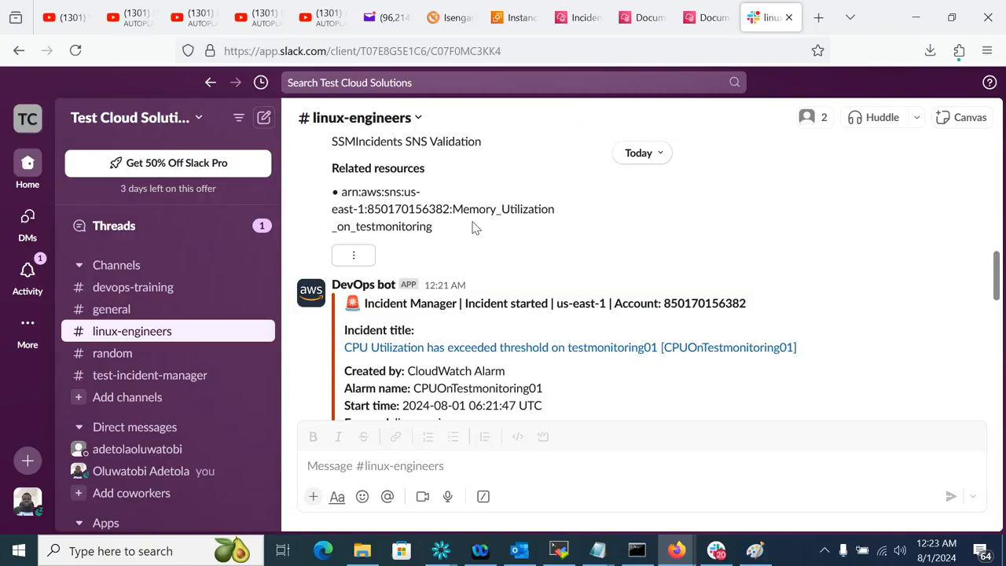
scroll(456, 330, "up", 3)
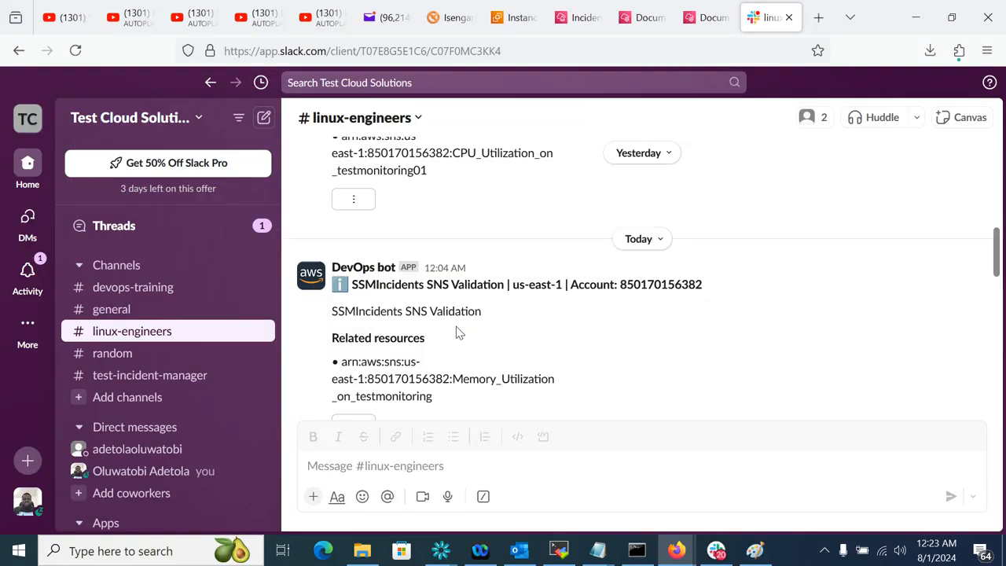
scroll(456, 330, "down", 5)
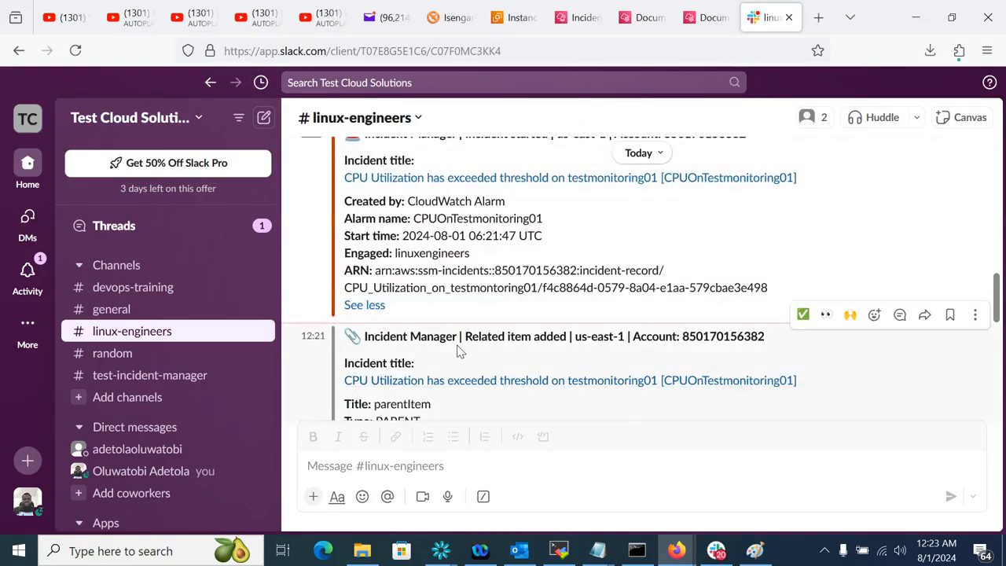
scroll(391, 344, "up", 2)
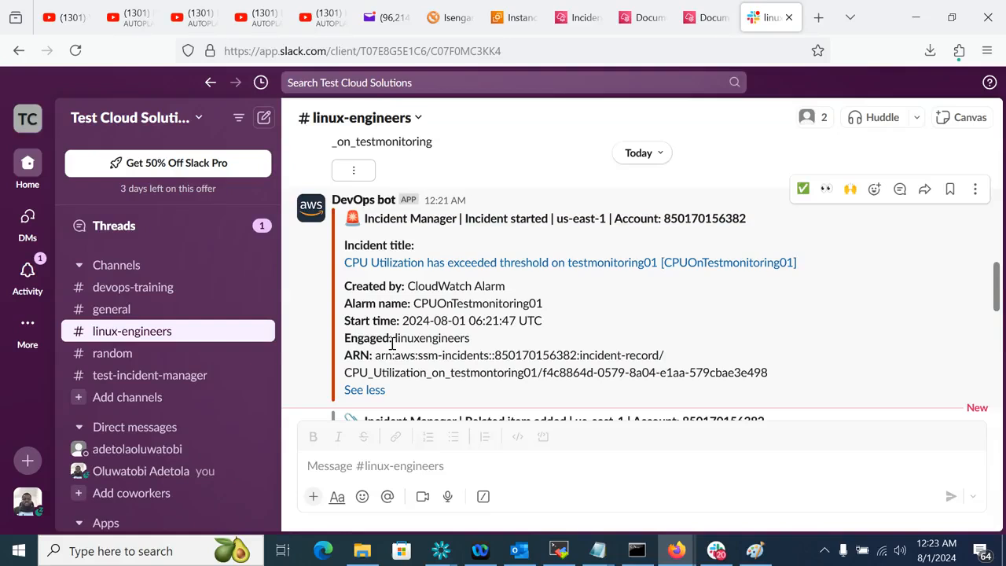
scroll(392, 344, "down", 4)
scroll(386, 233, "up", 4)
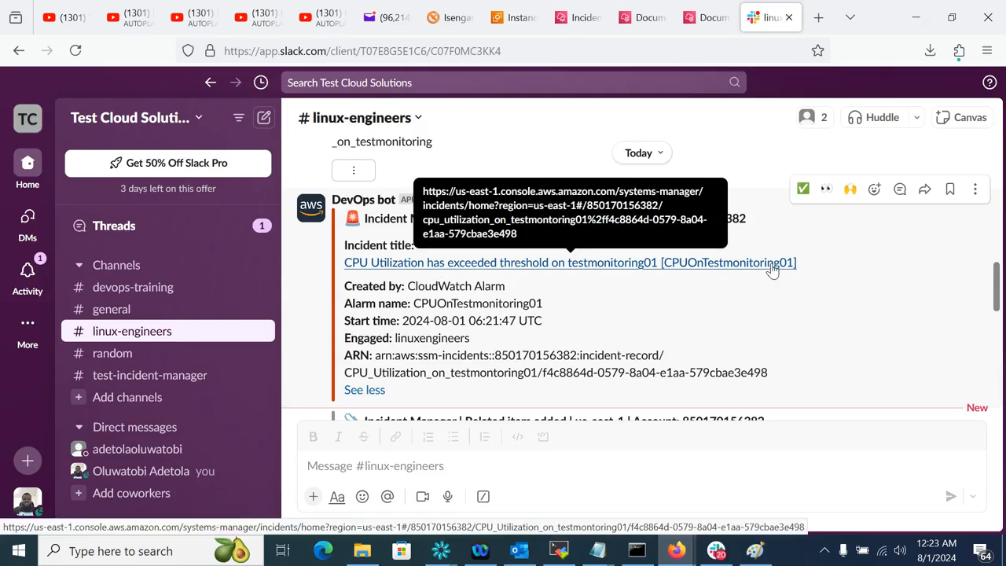
left_click_drag(549, 305, 417, 306)
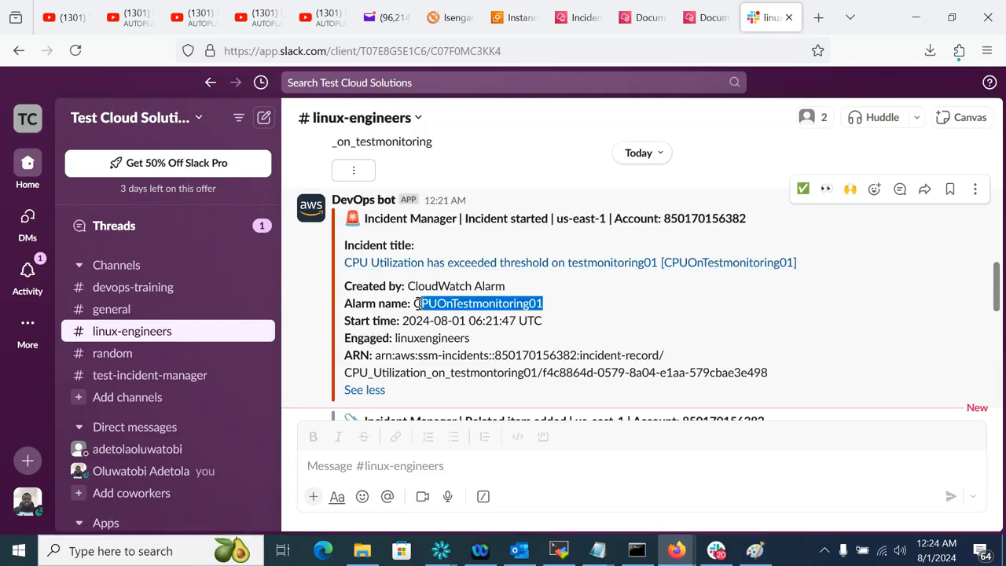
scroll(472, 318, "down", 2)
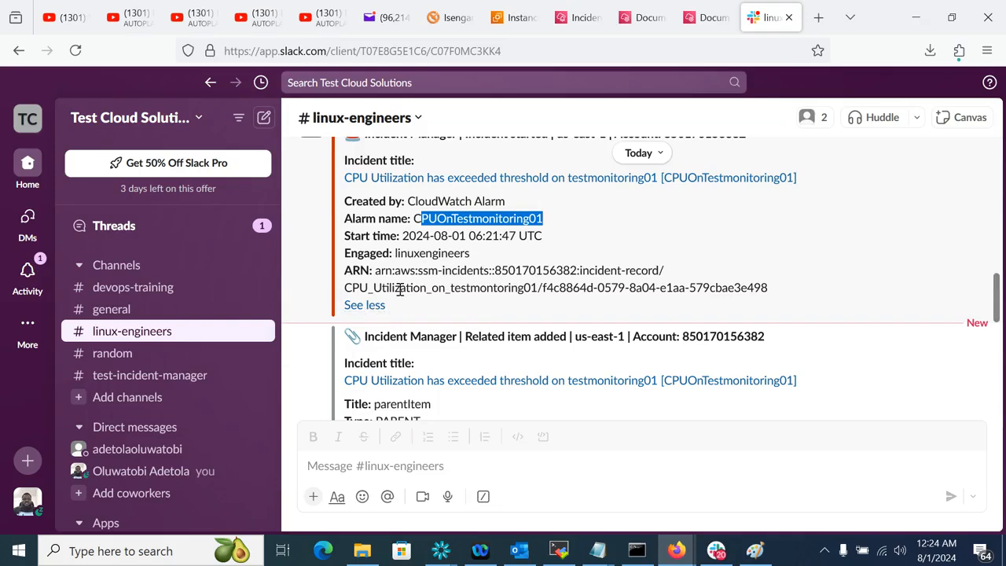
left_click_drag(347, 285, 649, 290)
scroll(597, 328, "down", 7)
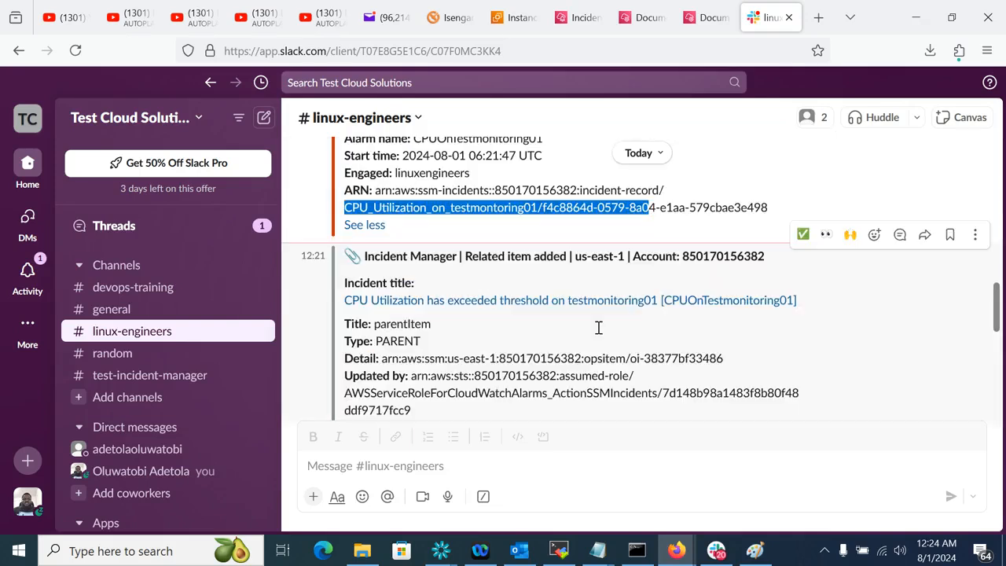
scroll(591, 323, "up", 4)
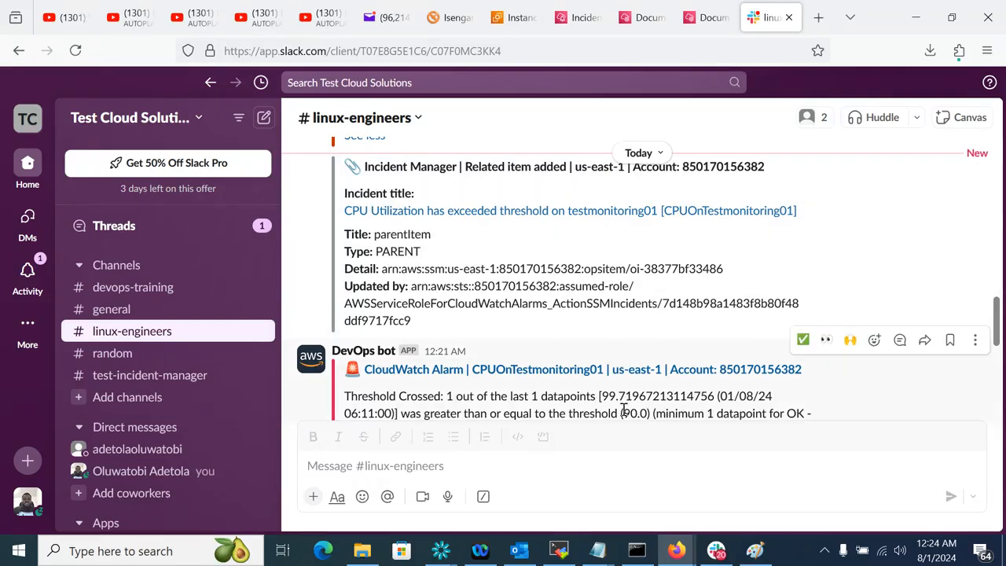
scroll(604, 385, "down", 2)
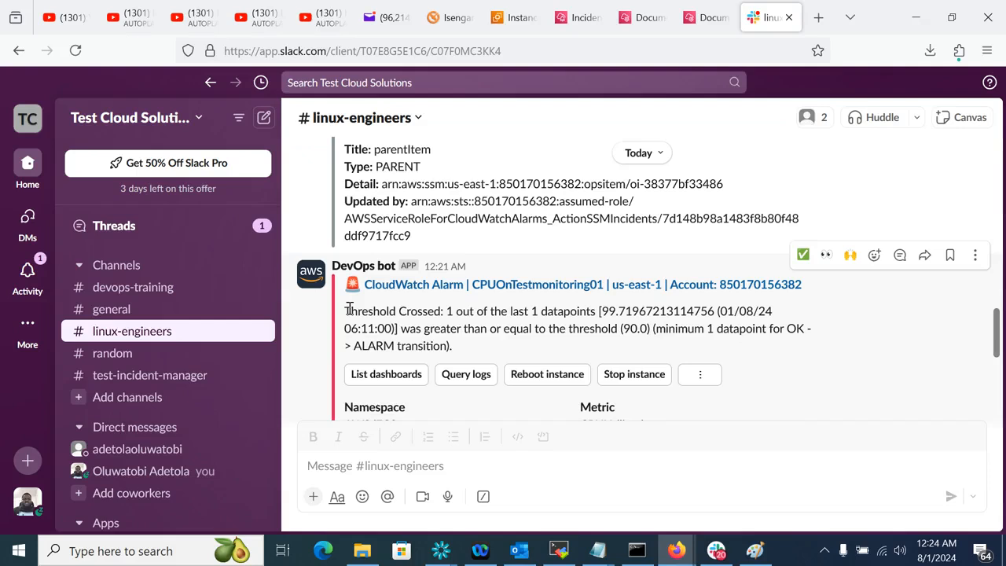
left_click_drag(350, 309, 511, 313)
left_click(643, 328)
left_click_drag(602, 311, 637, 312)
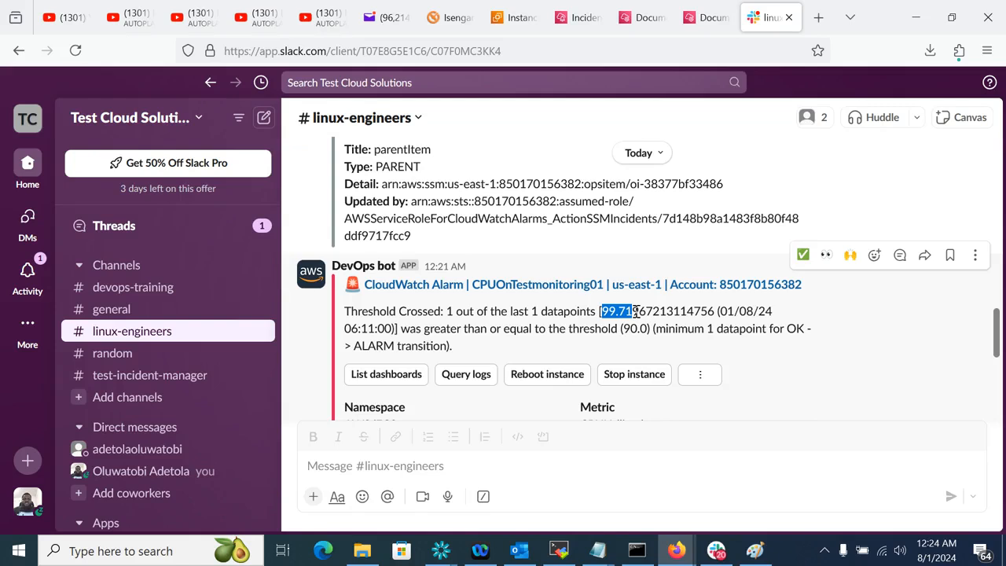
left_click(419, 328)
double_click(607, 329)
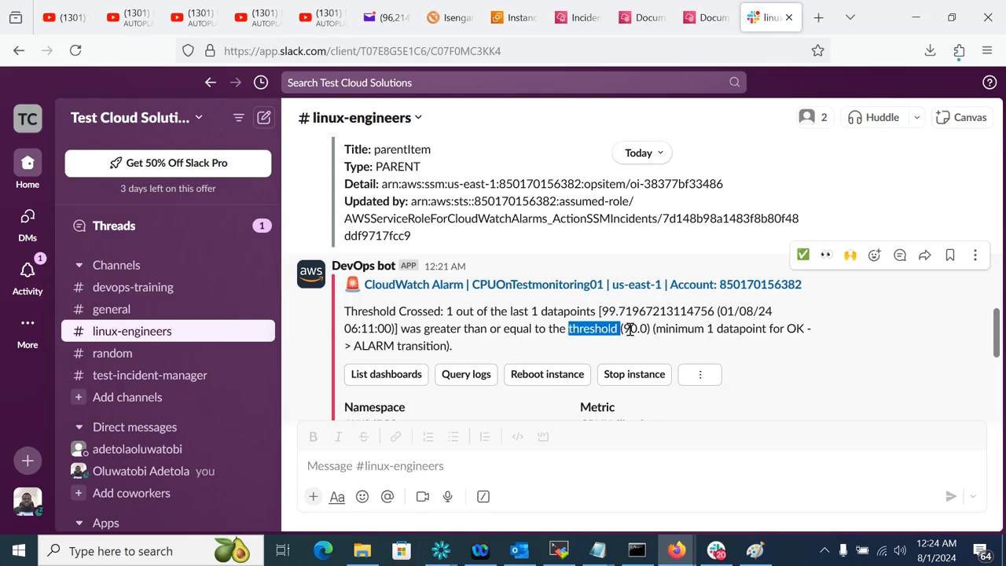
double_click(630, 329)
scroll(406, 354, "down", 2)
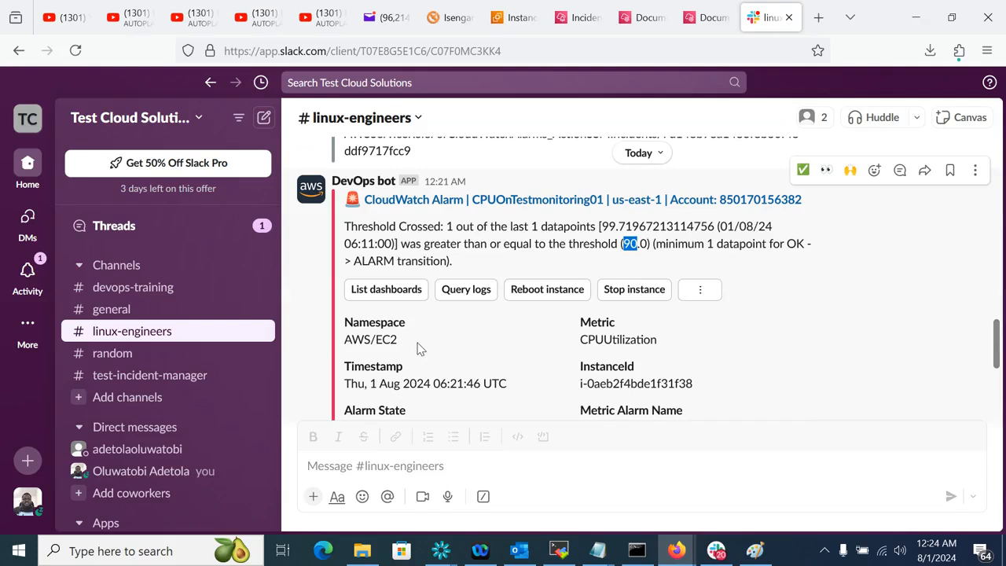
scroll(419, 349, "down", 8)
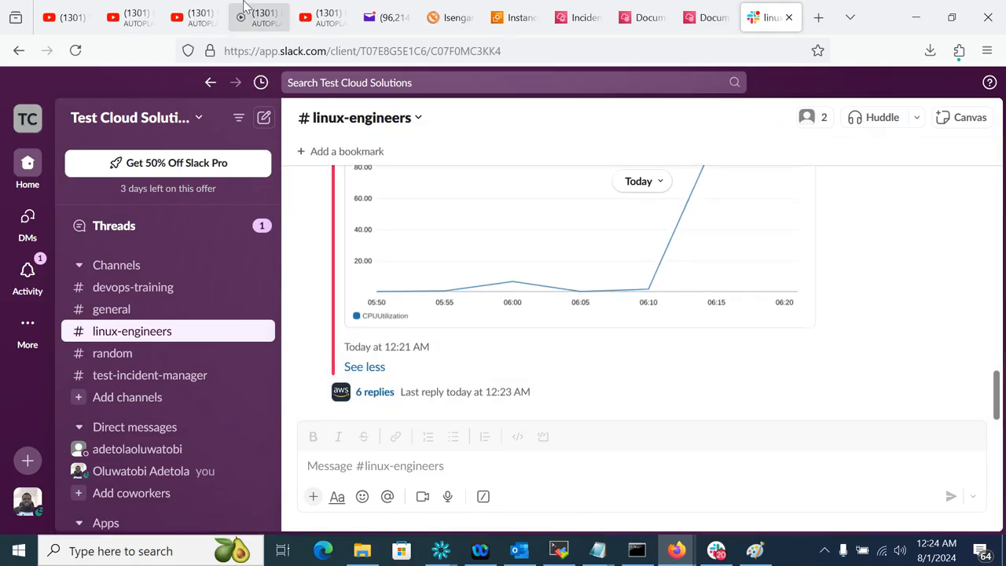
- Open the ALARM: CPUOnTestmonitoring01 email in Yahoo Mail and note the OK state change
left_click(385, 18)
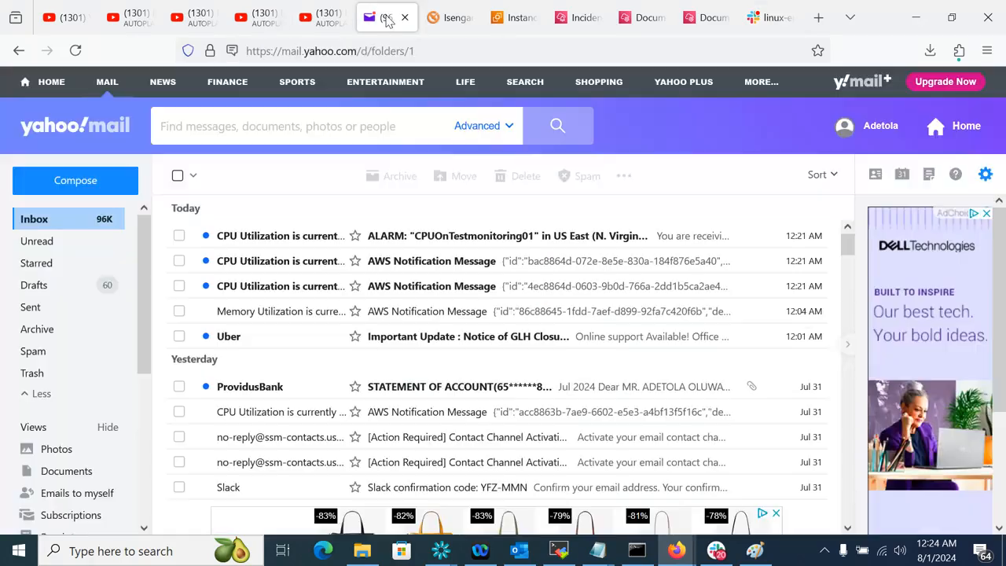
left_click(466, 246)
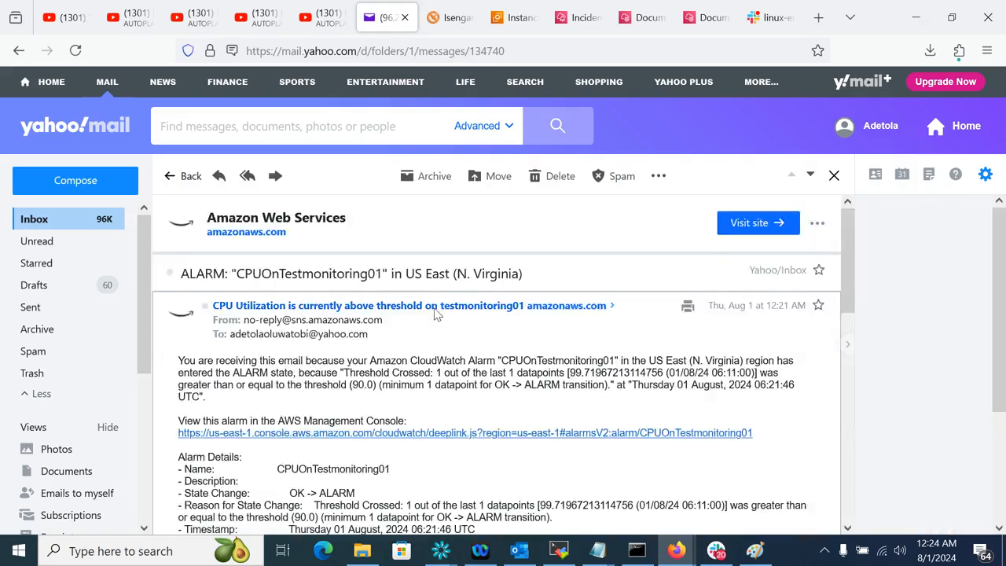
scroll(418, 349, "down", 1)
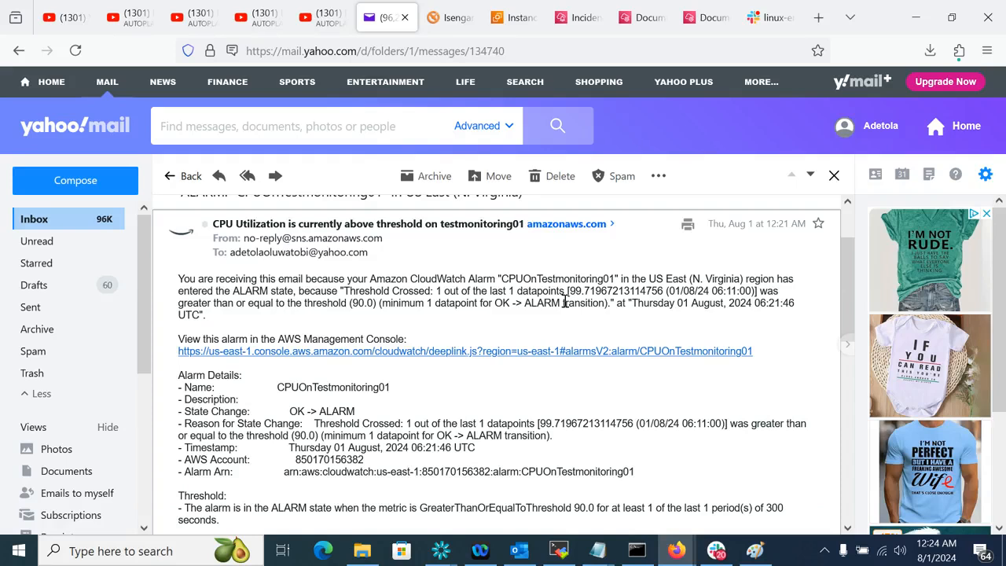
scroll(496, 323, "down", 1)
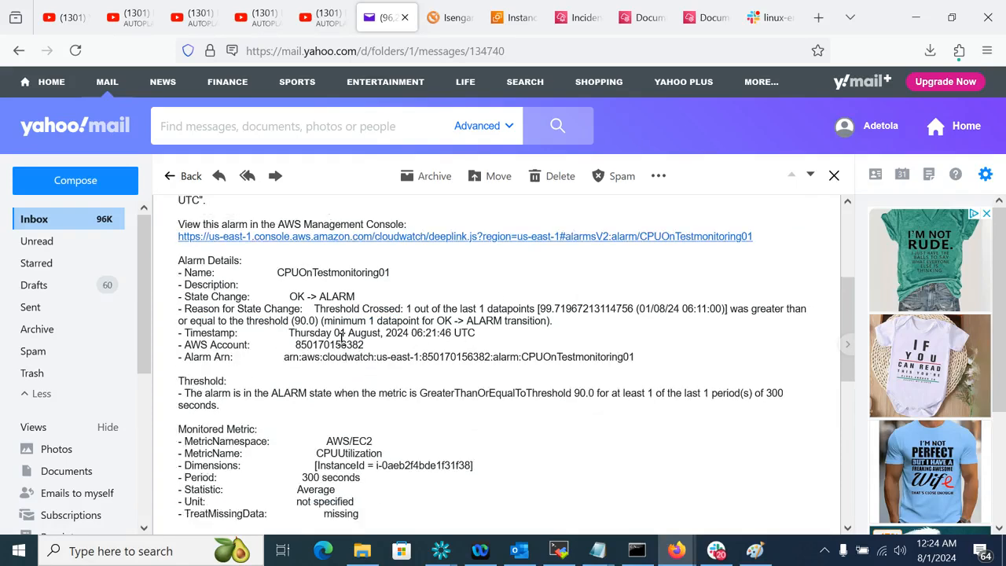
scroll(334, 329, "down", 1)
left_click_drag(290, 246, 313, 246)
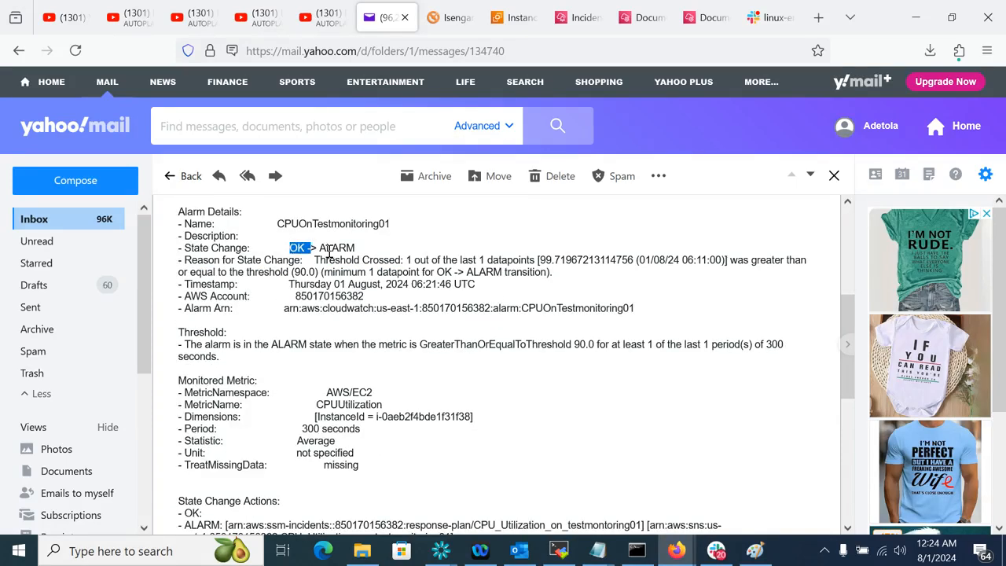
left_click(330, 250)
- Highlight the breaching datapoint, the 90.0 threshold and the Timestamp line, then close the email
left_click_drag(541, 260, 652, 260)
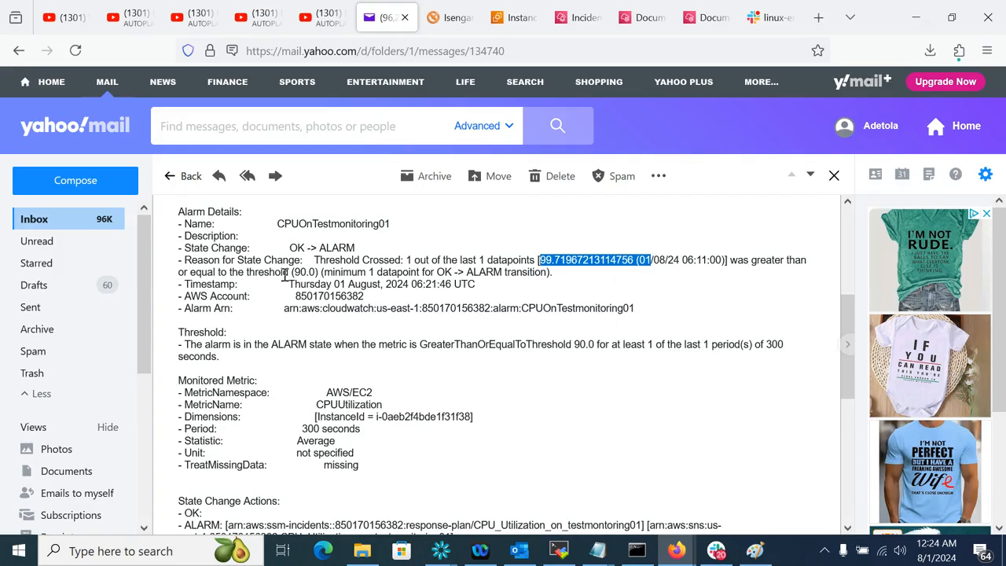
left_click_drag(291, 272, 372, 272)
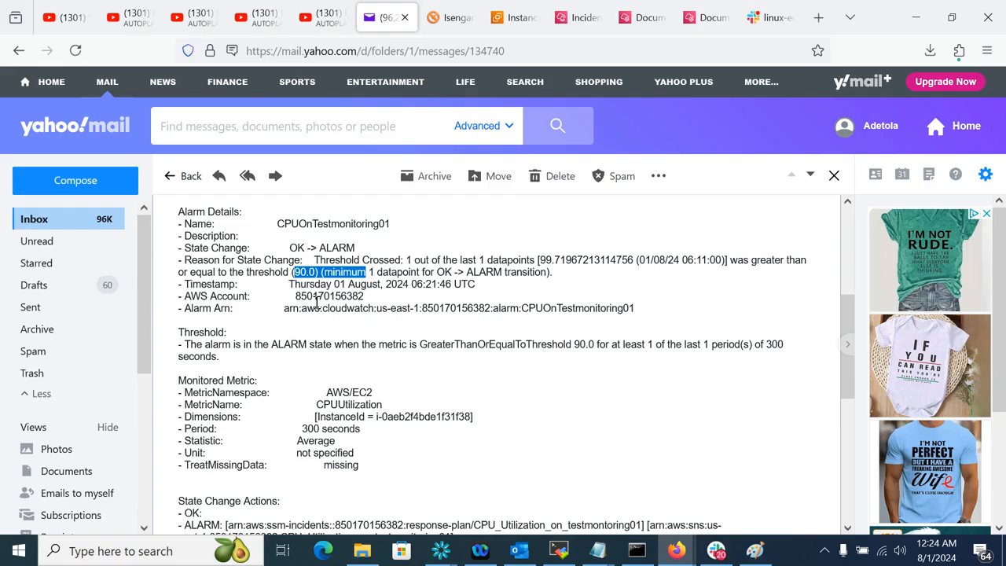
left_click_drag(179, 285, 485, 292)
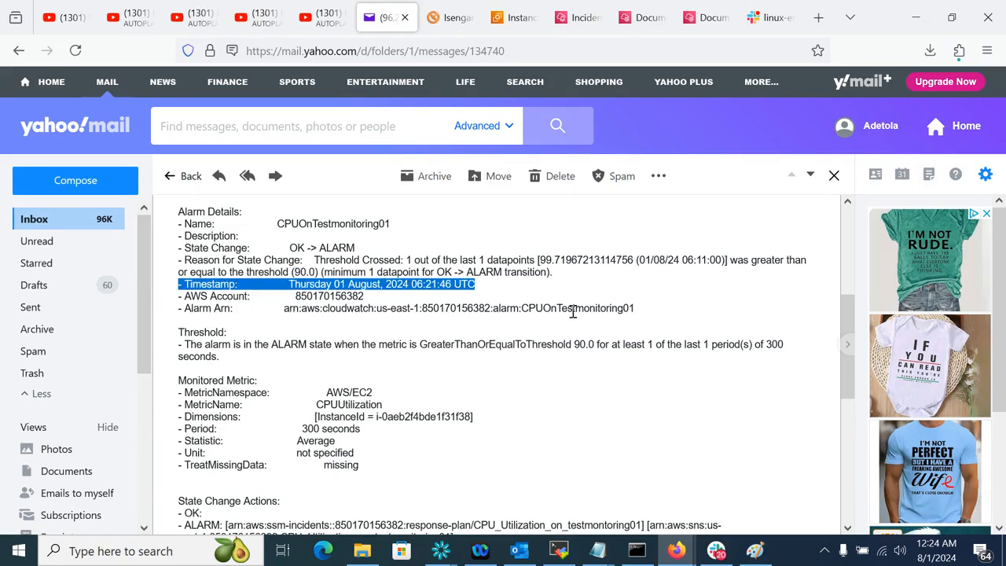
scroll(663, 337, "down", 5)
scroll(662, 334, "up", 3)
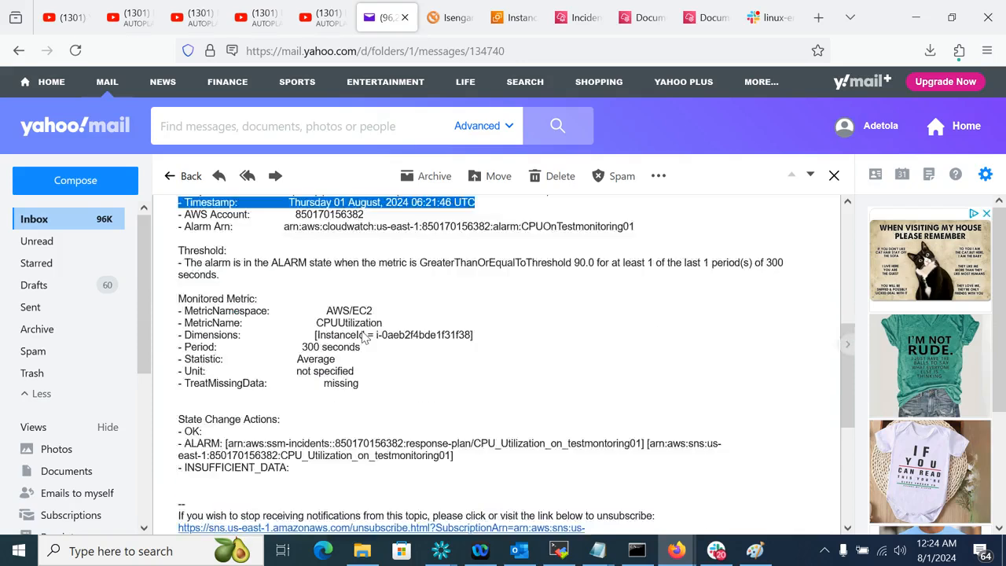
left_click(389, 330)
scroll(385, 338, "down", 5)
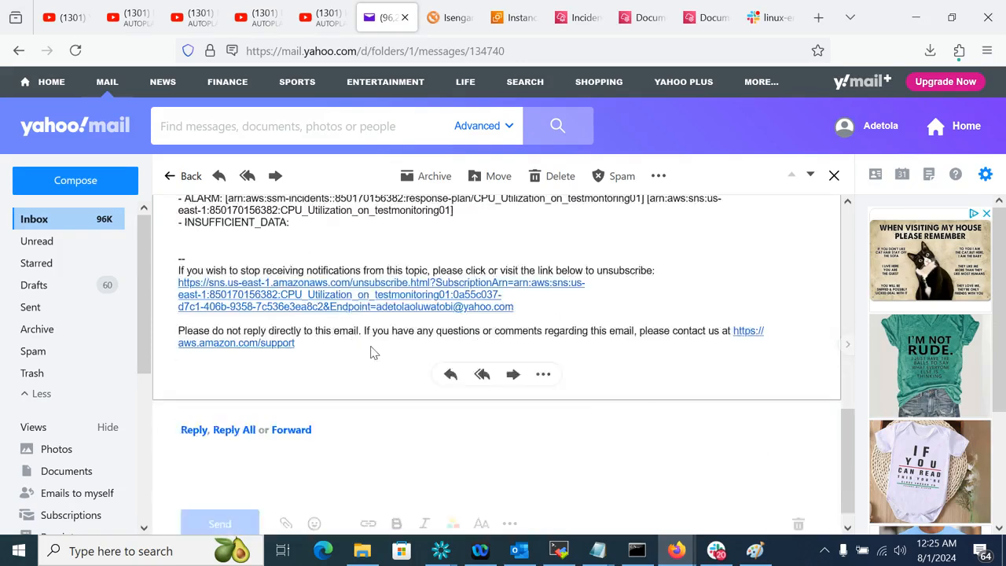
scroll(373, 350, "up", 5)
left_click(834, 176)
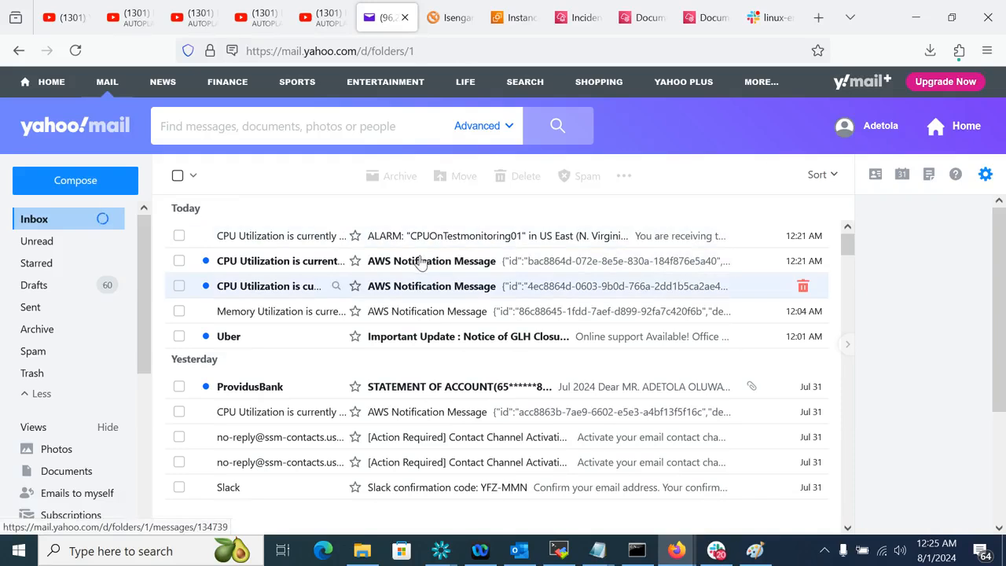
- Read the AWS Notification email about the SSM Incident Record Update, then bring up Incident Manager
left_click(417, 275)
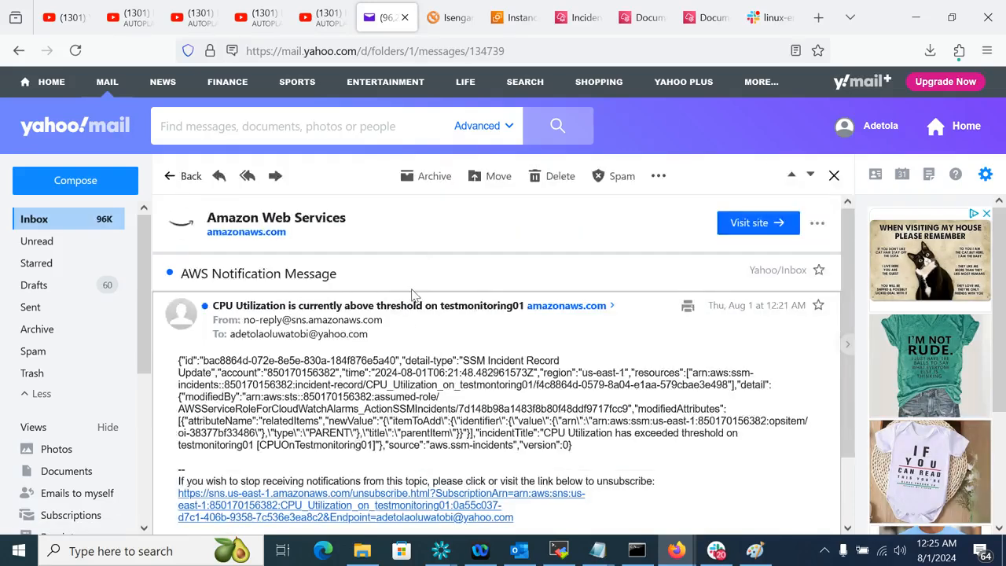
scroll(602, 344, "down", 4)
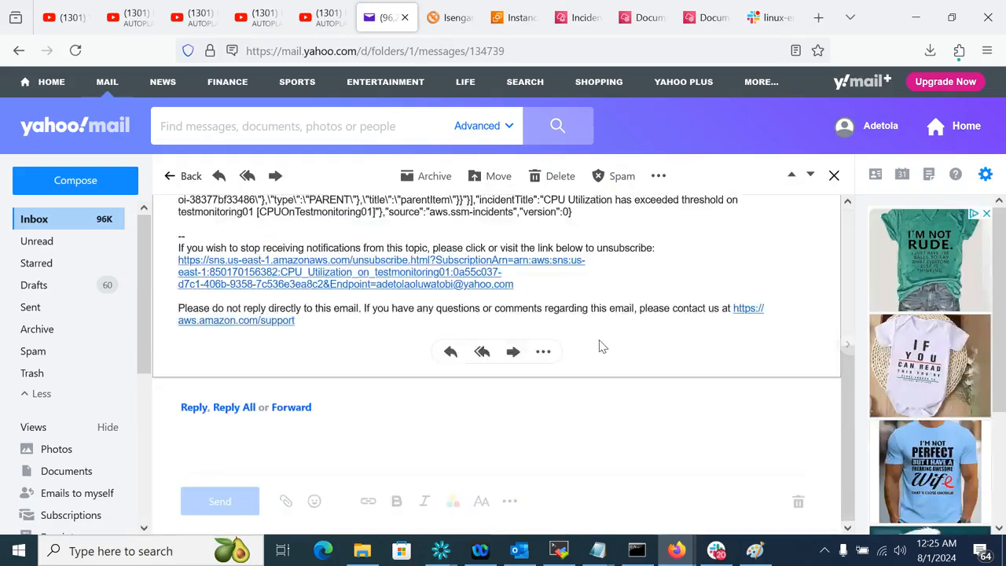
scroll(602, 344, "up", 4)
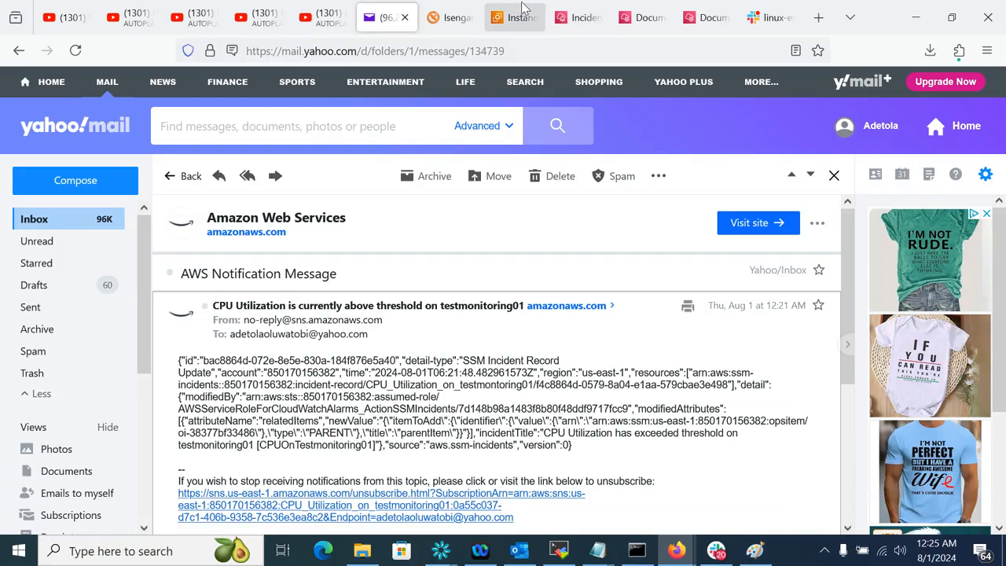
left_click(580, 17)
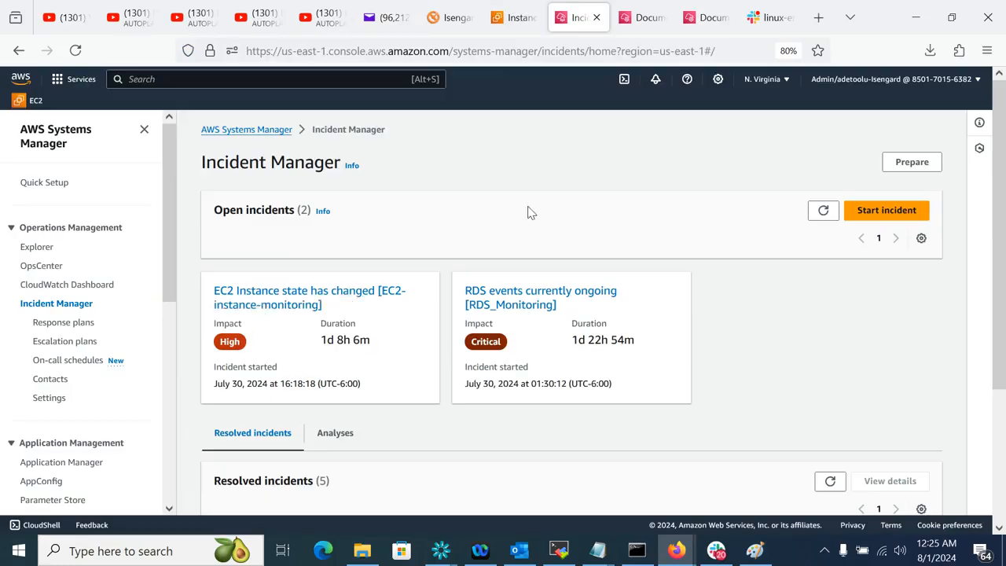
left_click(62, 323)
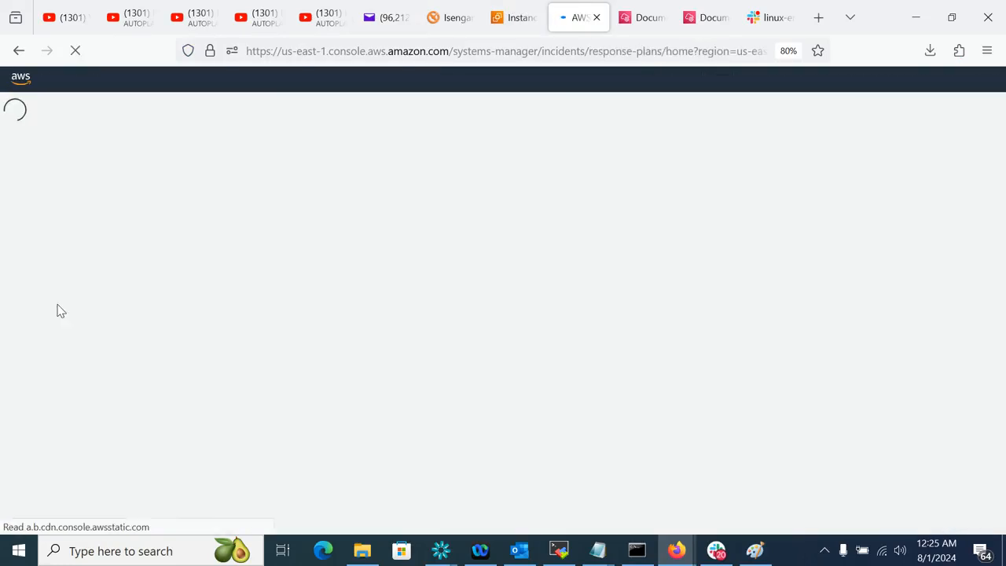
left_click(60, 288)
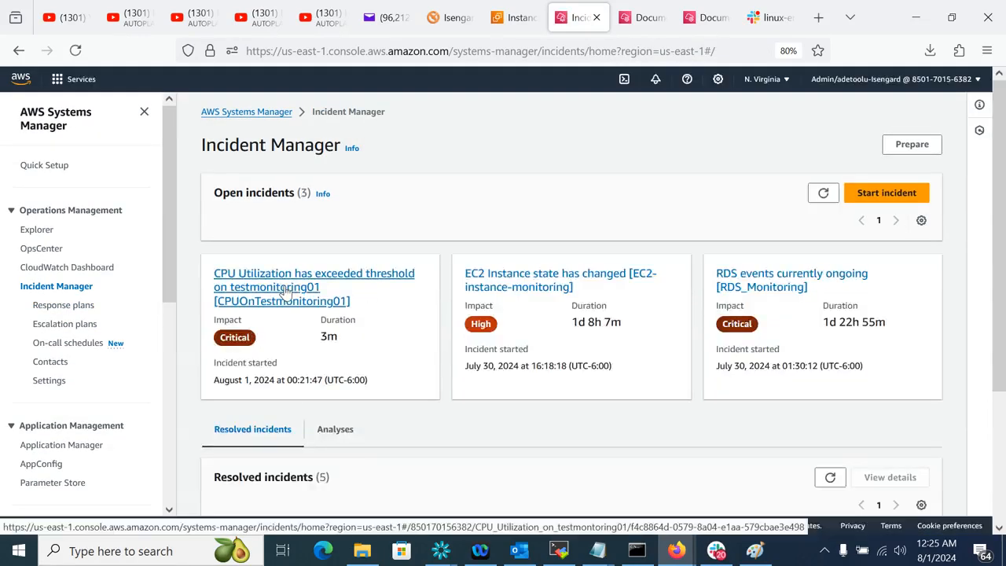
left_click(284, 292)
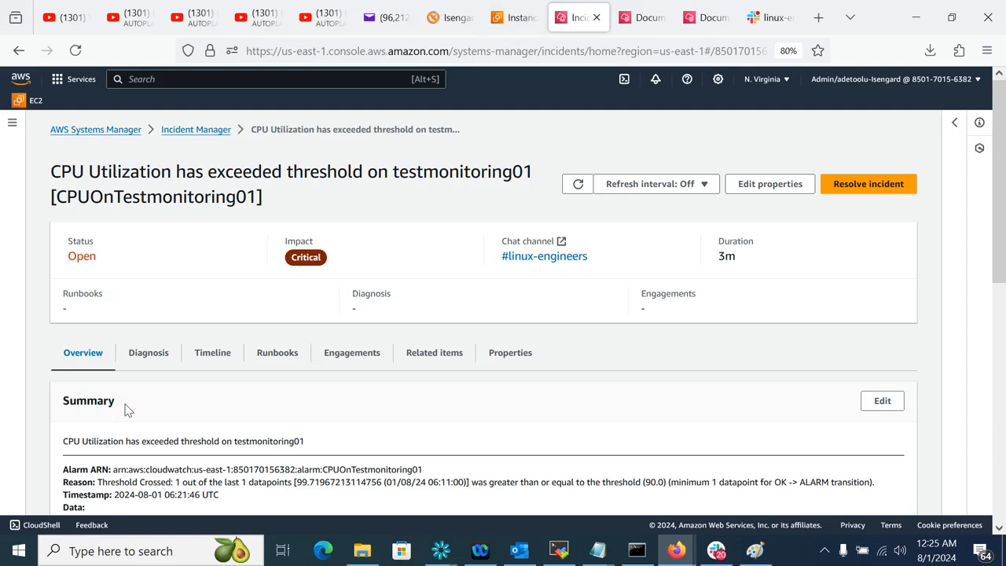
scroll(128, 410, "down", 5)
scroll(132, 404, "up", 5)
scroll(421, 275, "down", 2)
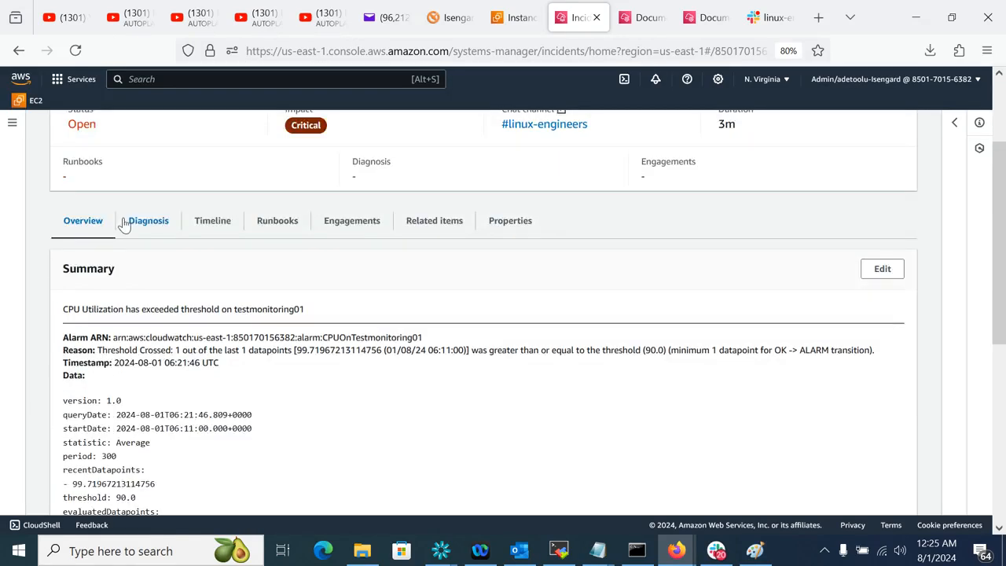
scroll(142, 237, "up", 2)
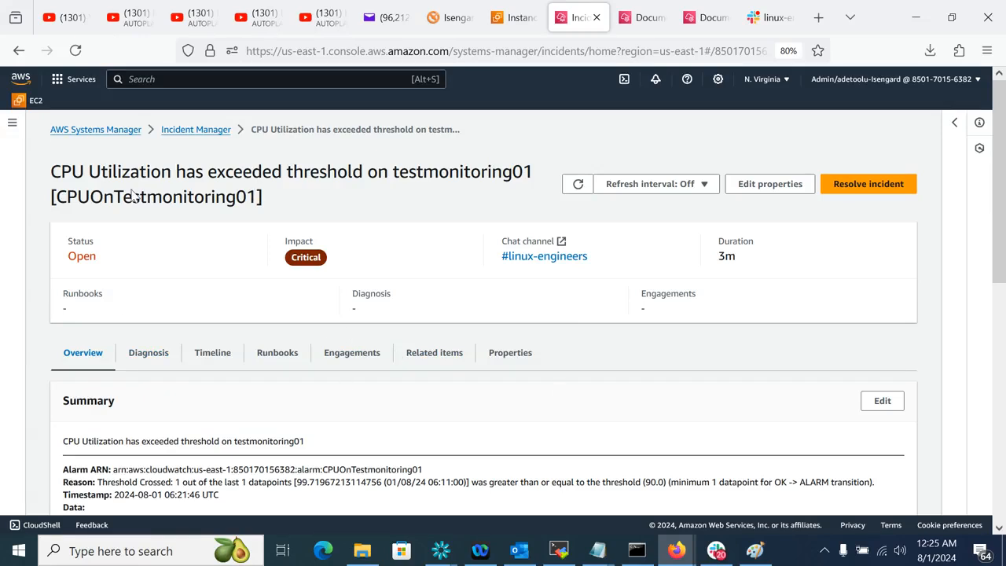
left_click(196, 132)
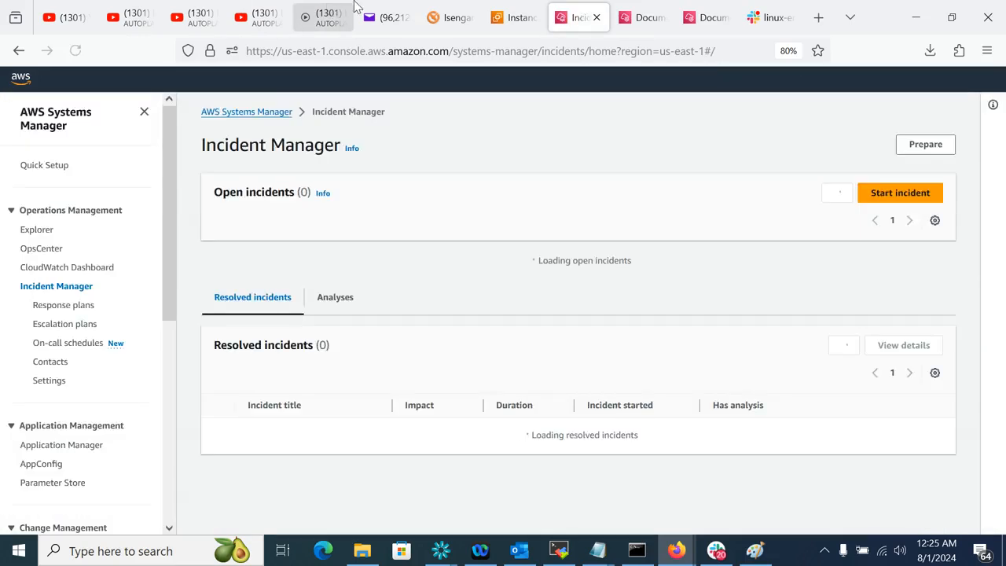
left_click(371, 16)
- Close the current email and glance through the other AWS Notification Message
scroll(338, 363, "down", 3)
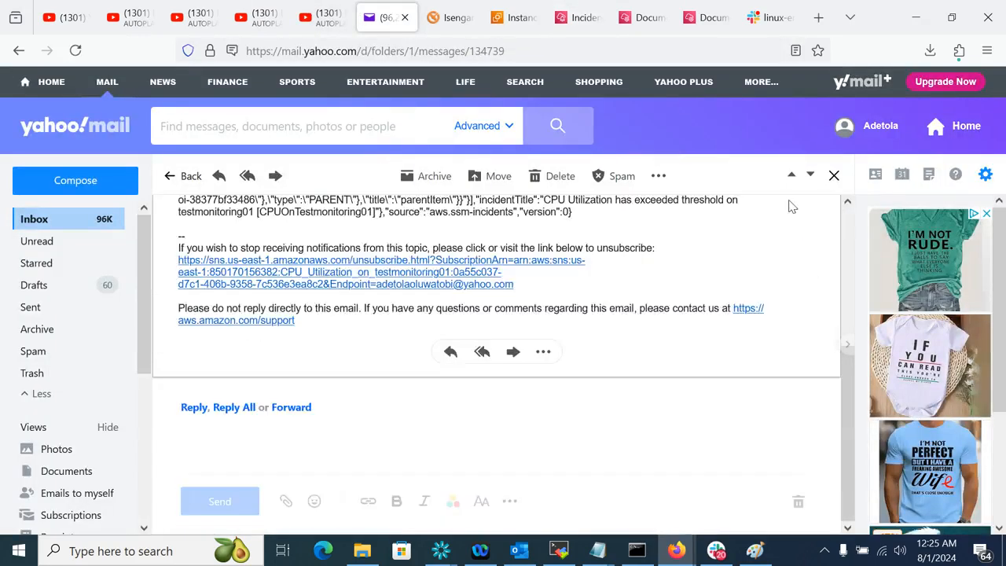
left_click(834, 175)
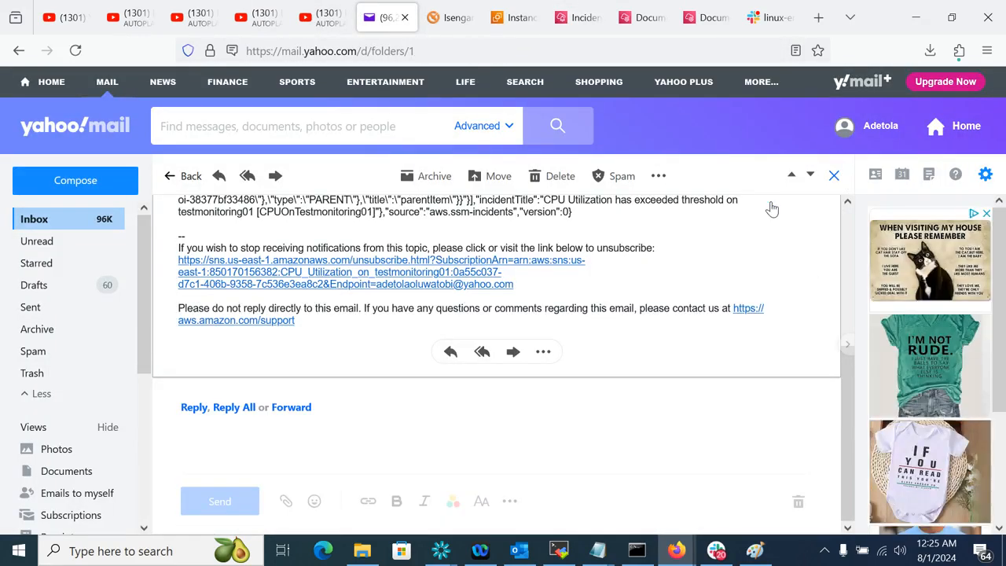
left_click(453, 290)
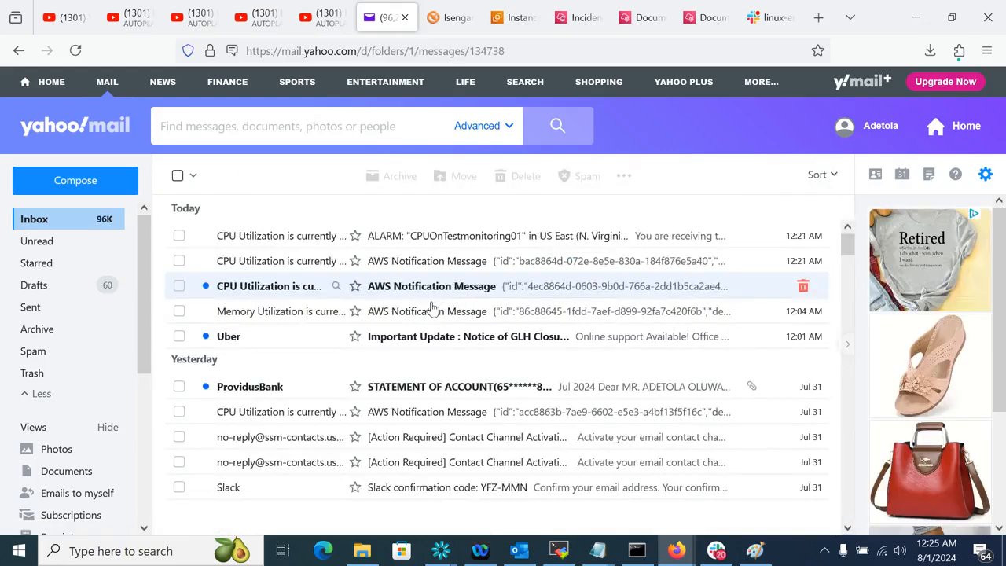
scroll(466, 309, "down", 1)
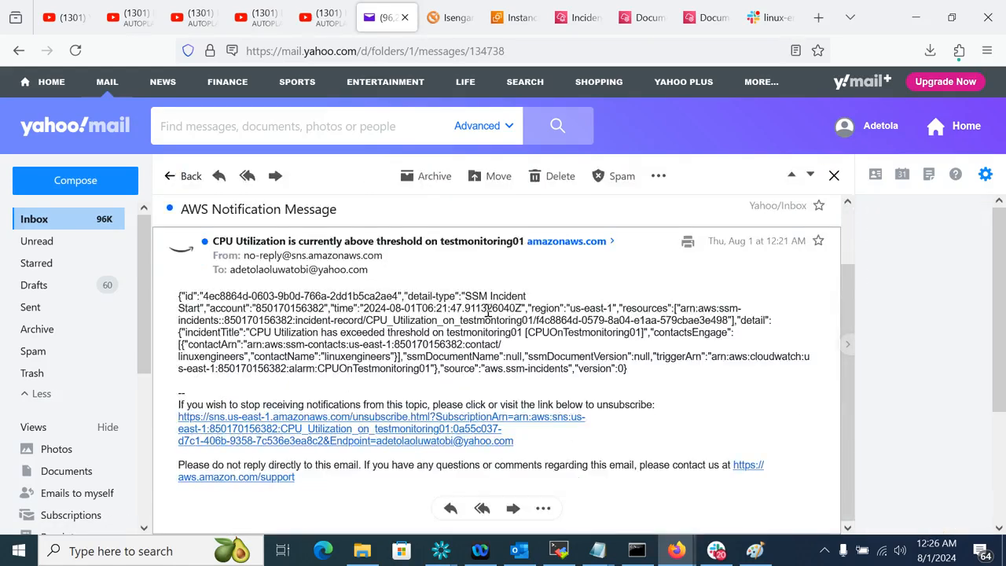
left_click(834, 178)
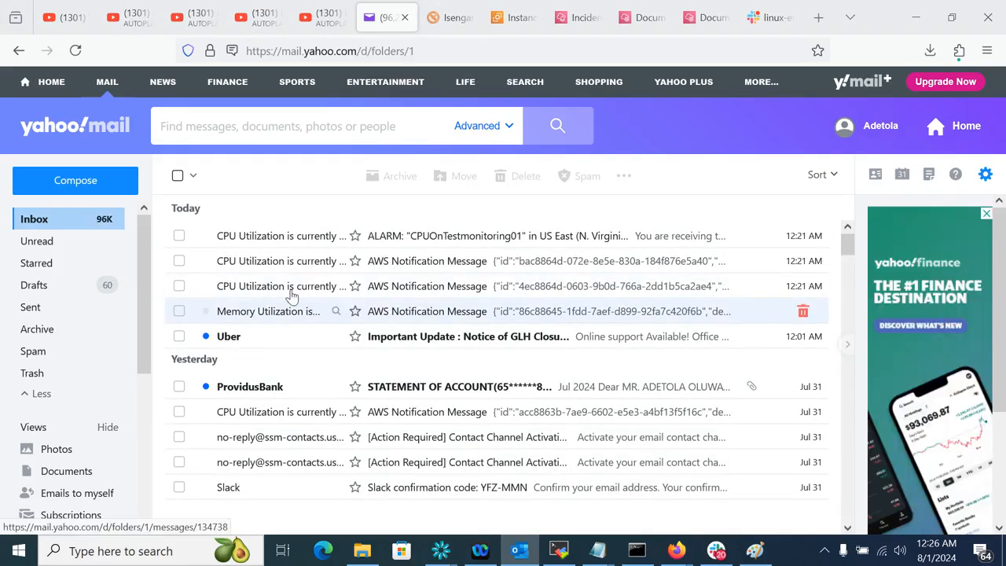
- Check and refresh the Spam folder, then return to the Inbox
left_click(45, 357)
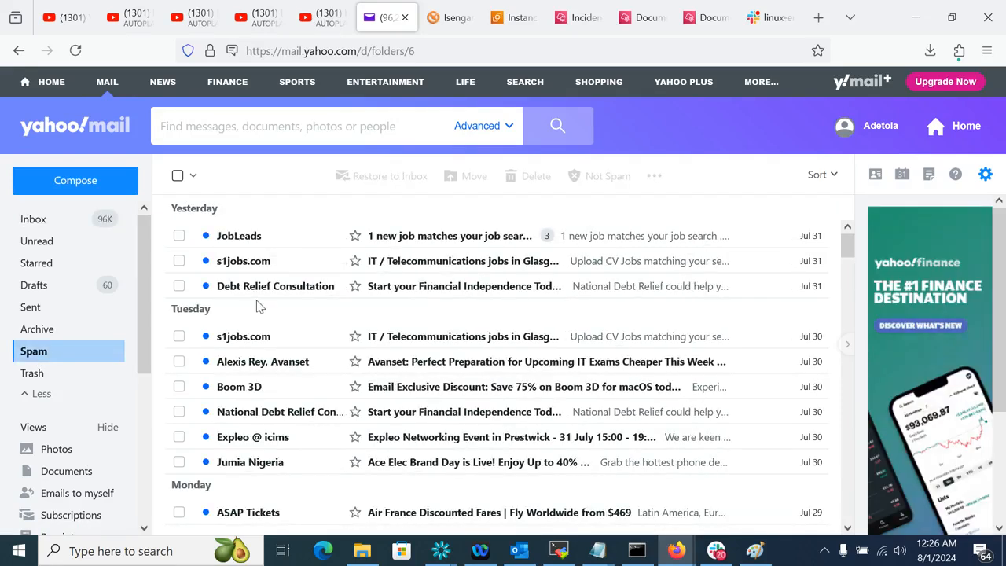
scroll(257, 306, "down", 5)
left_click(108, 357)
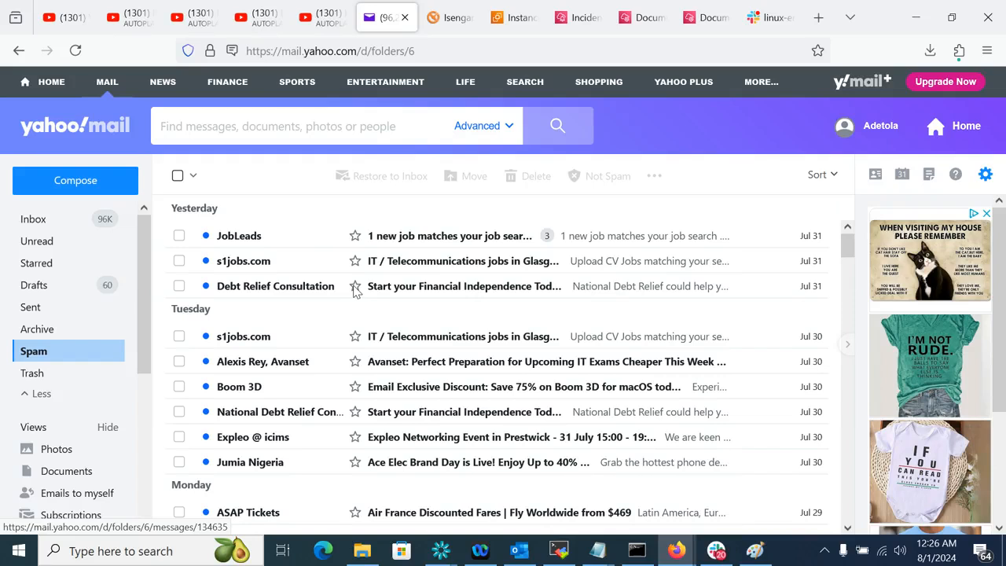
left_click(36, 221)
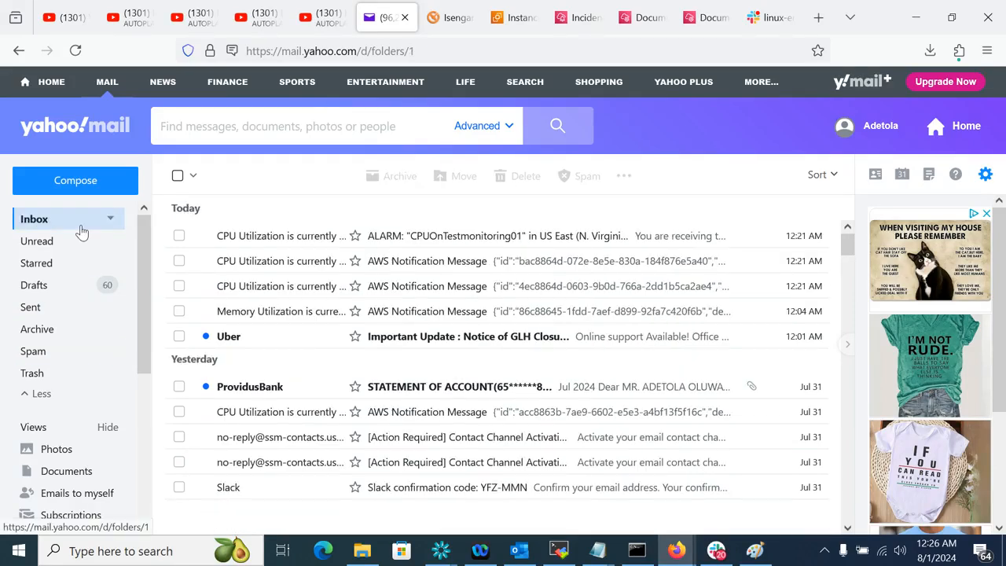
- Read the CPUOnTestmonitoring01 alarm email, then switch to Slack's #linux-engineers channel
left_click(493, 239)
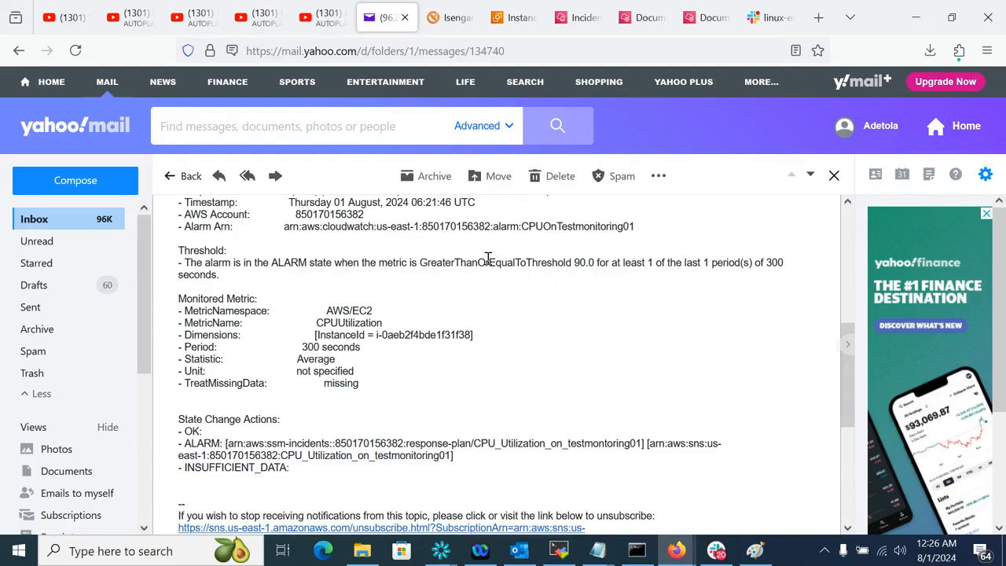
scroll(489, 267, "up", 5)
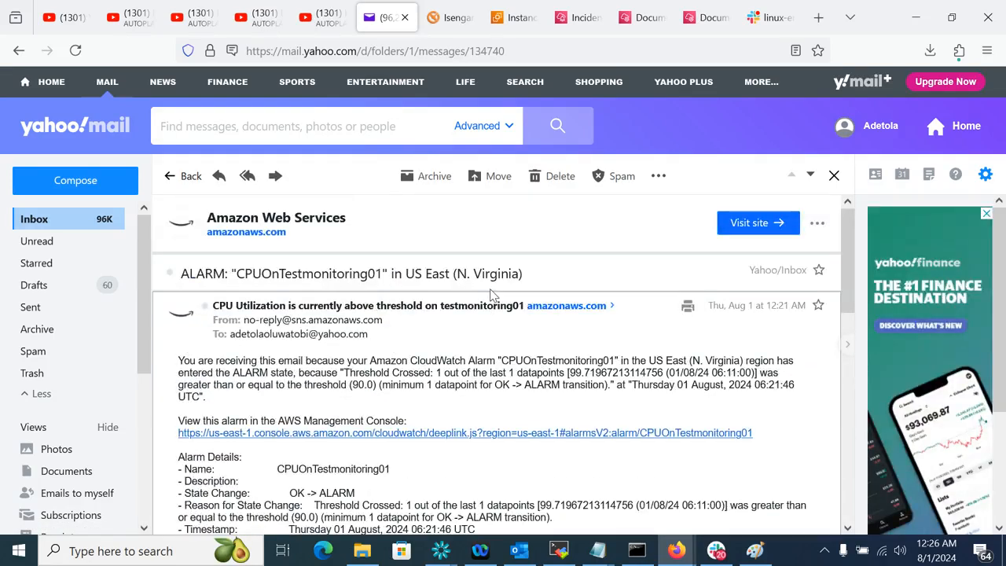
scroll(492, 294, "down", 5)
scroll(489, 296, "up", 2)
scroll(489, 297, "down", 2)
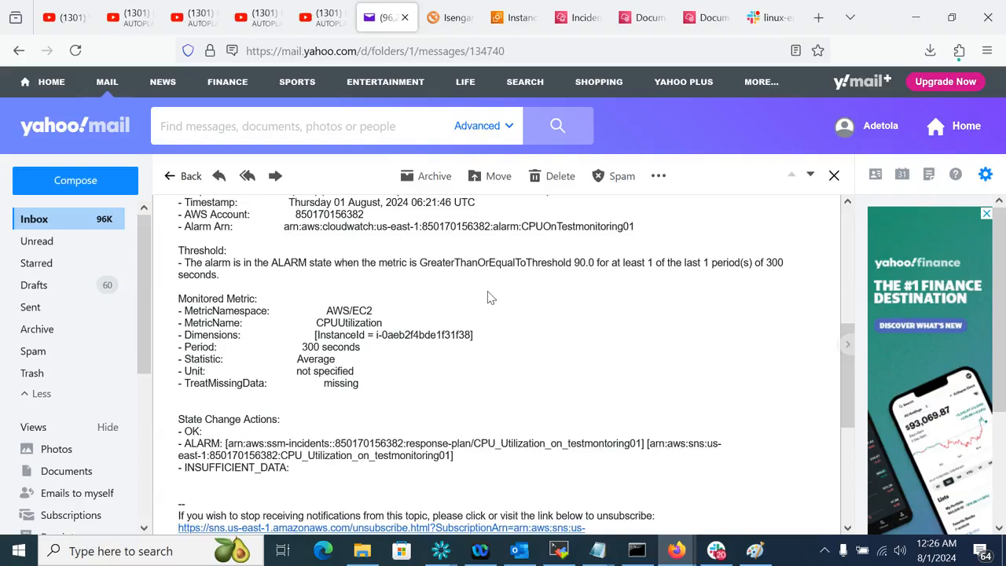
scroll(489, 296, "down", 3)
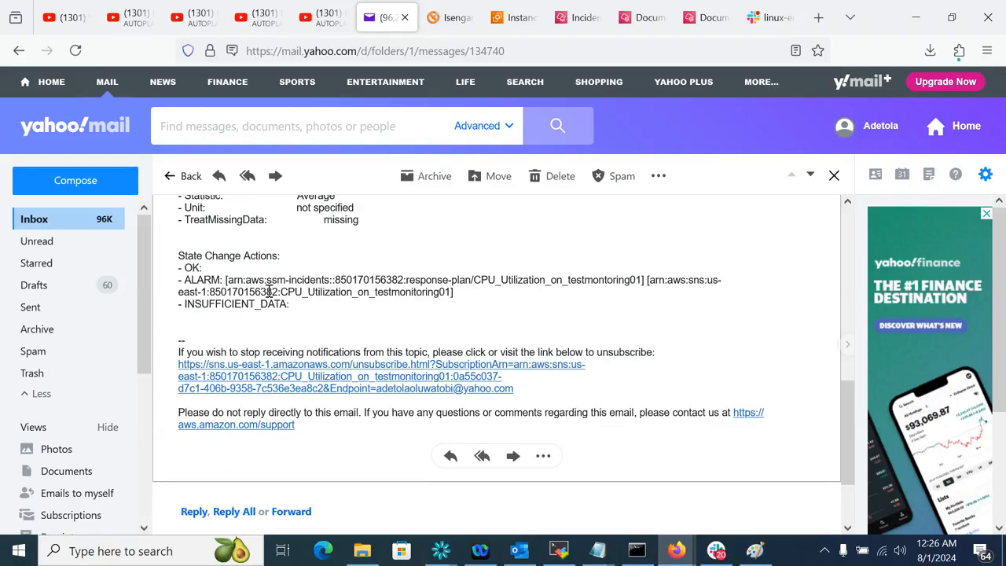
scroll(270, 291, "up", 10)
left_click(770, 17)
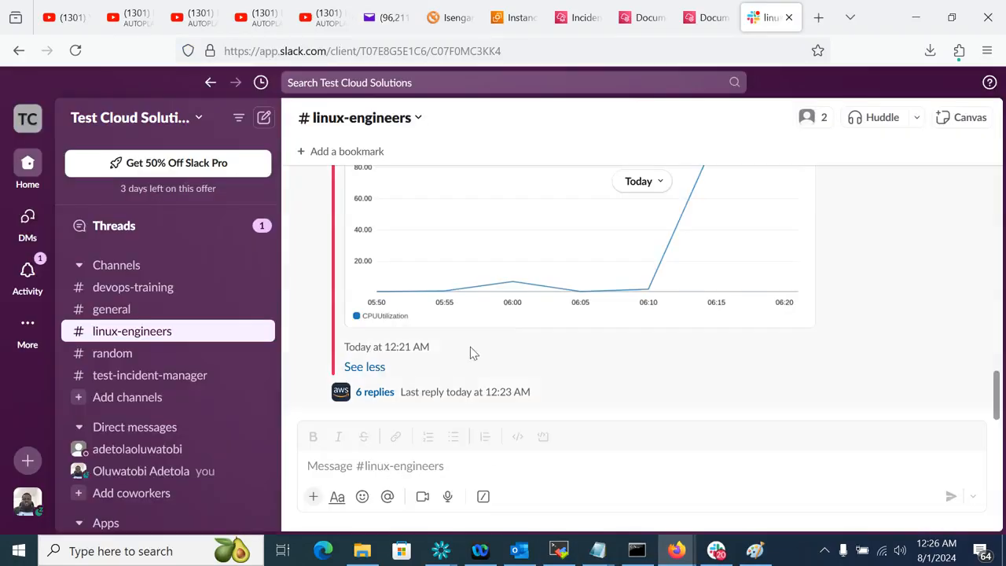
scroll(471, 350, "up", 5)
scroll(477, 327, "up", 3)
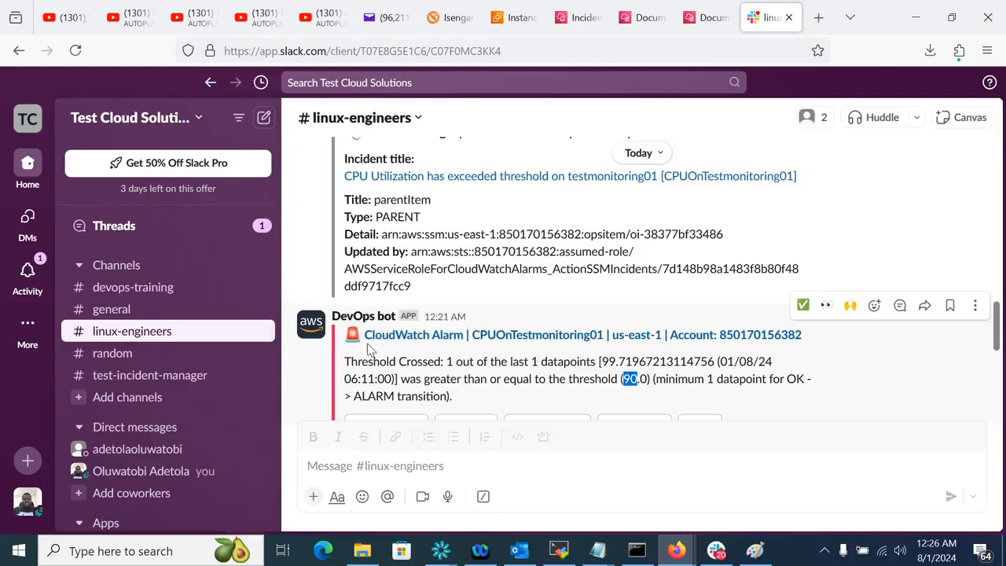
scroll(749, 338, "down", 2)
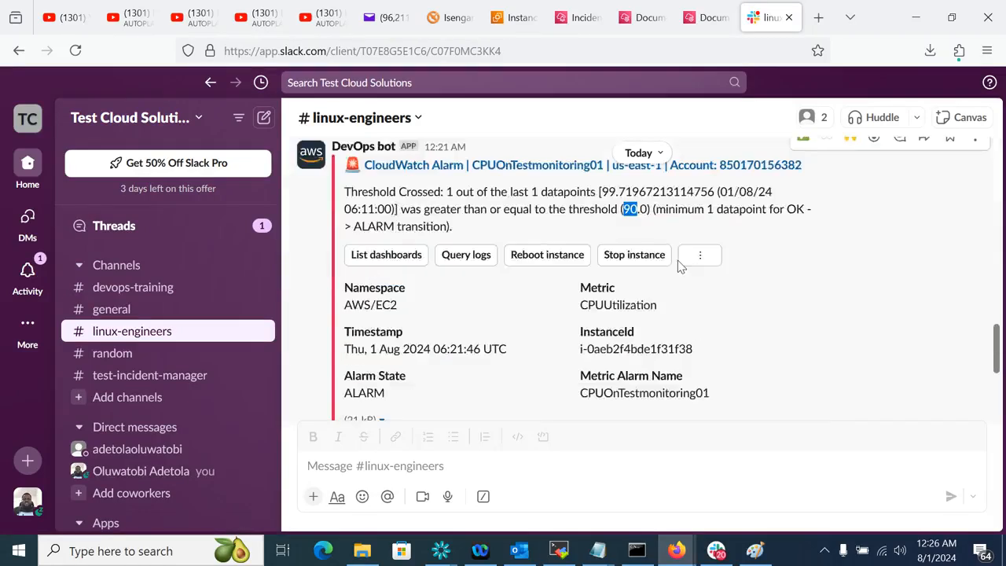
left_click_drag(601, 192, 790, 197)
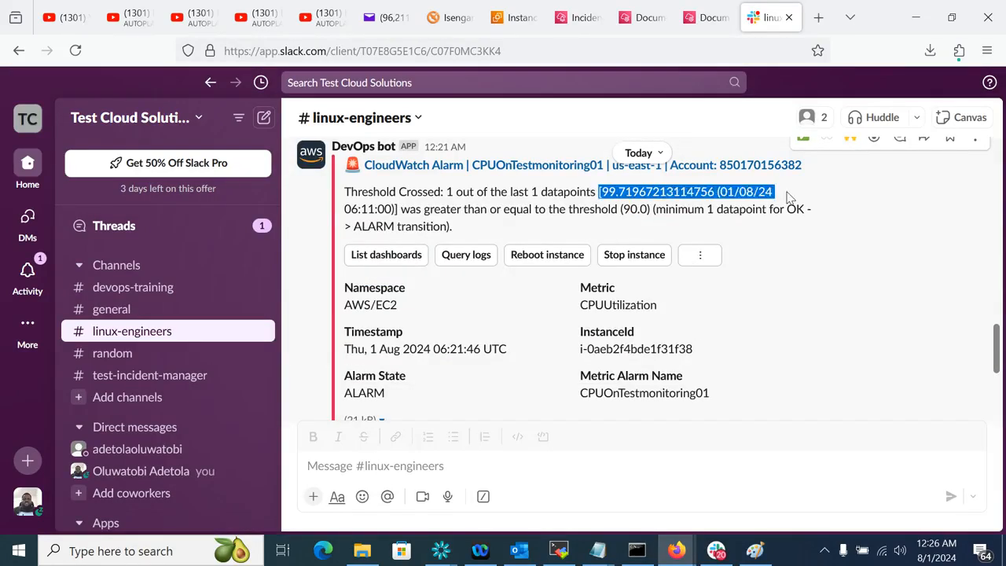
double_click(714, 191)
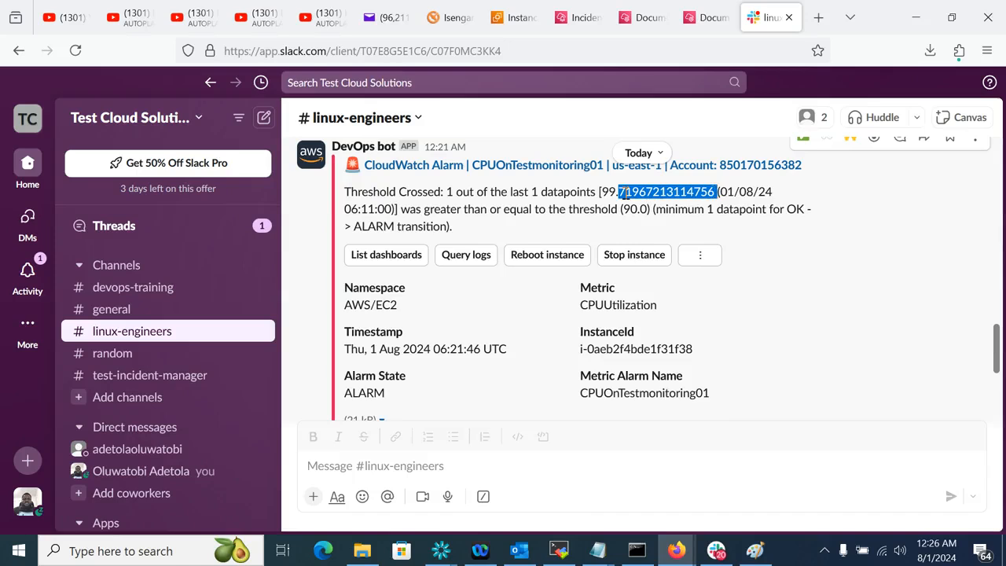
left_click_drag(613, 192, 602, 192)
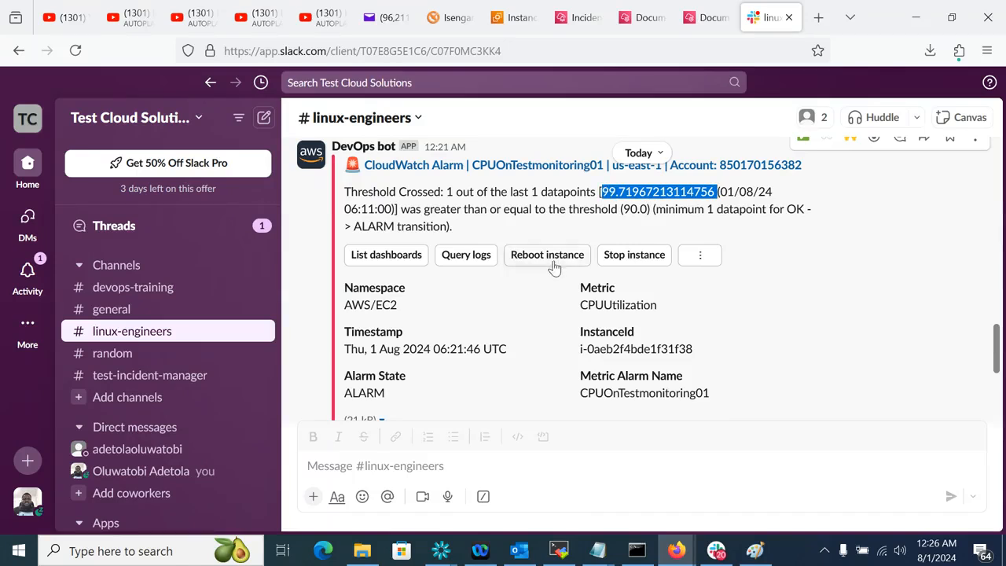
scroll(417, 318, "down", 4)
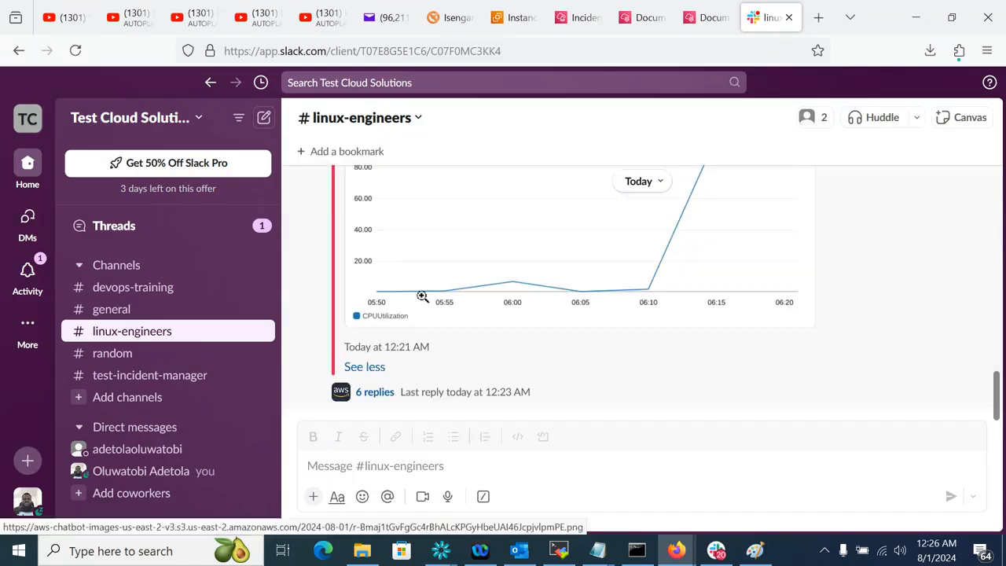
scroll(606, 281, "up", 1)
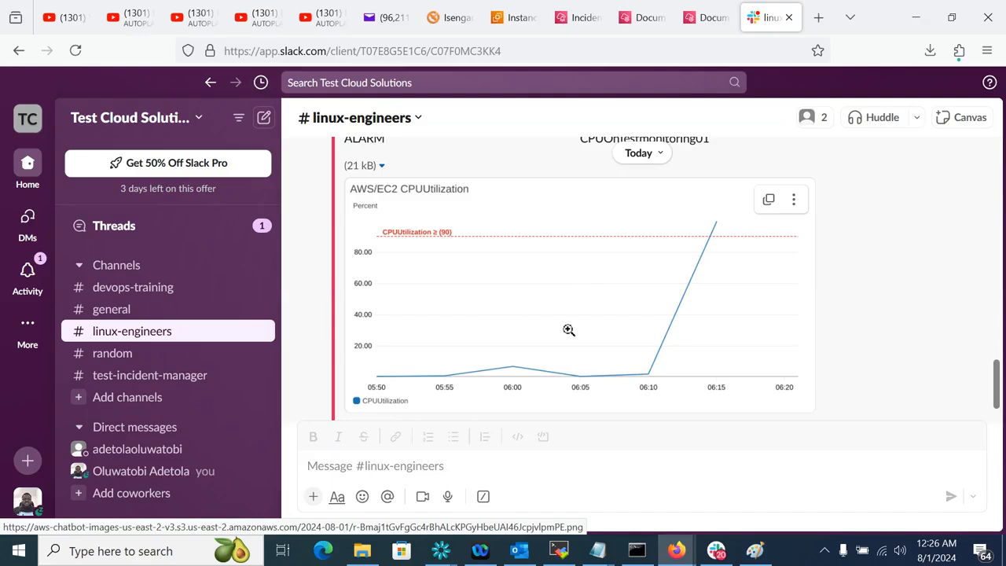
scroll(639, 315, "up", 3)
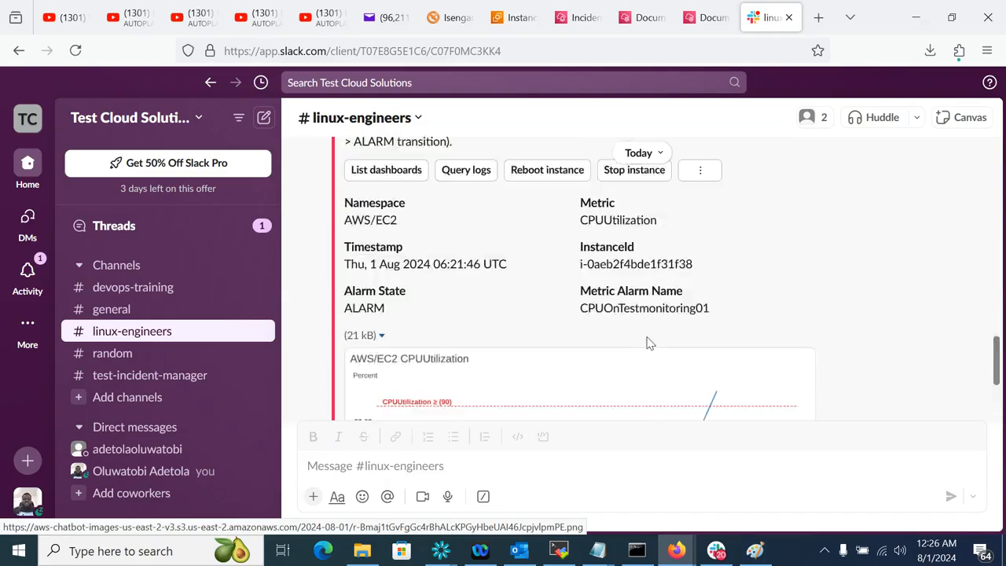
scroll(649, 341, "down", 3)
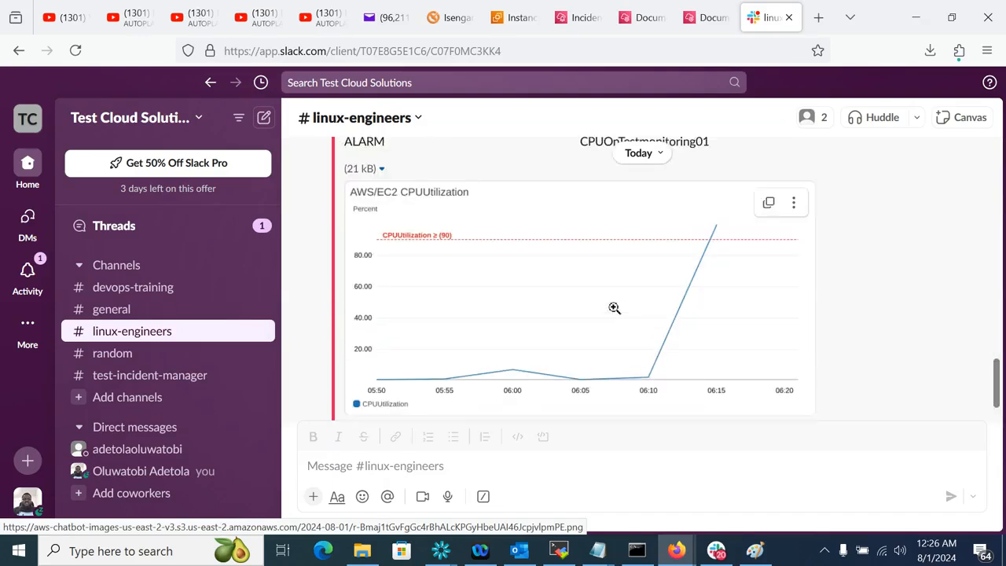
scroll(613, 308, "up", 10)
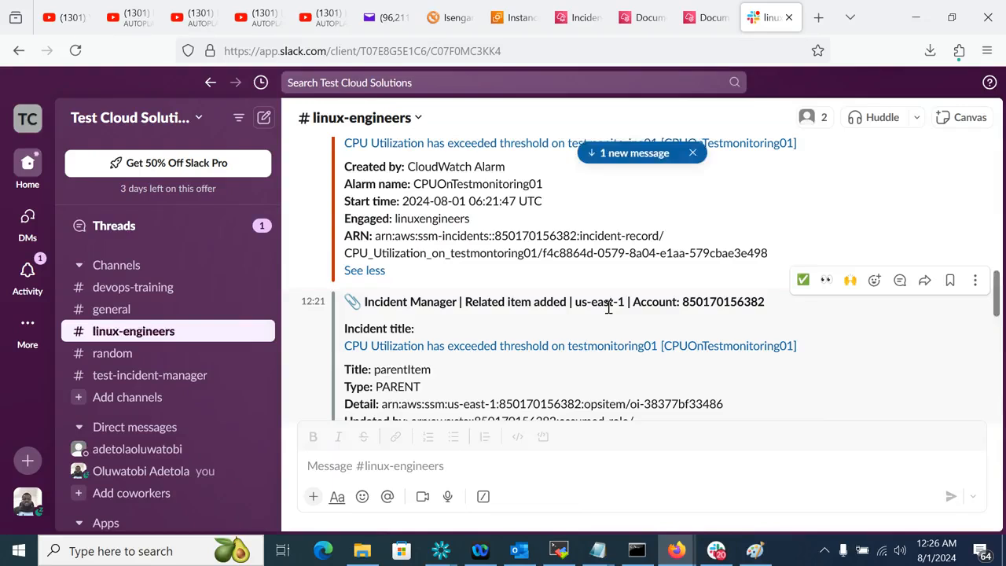
scroll(610, 308, "up", 2)
scroll(602, 322, "down", 12)
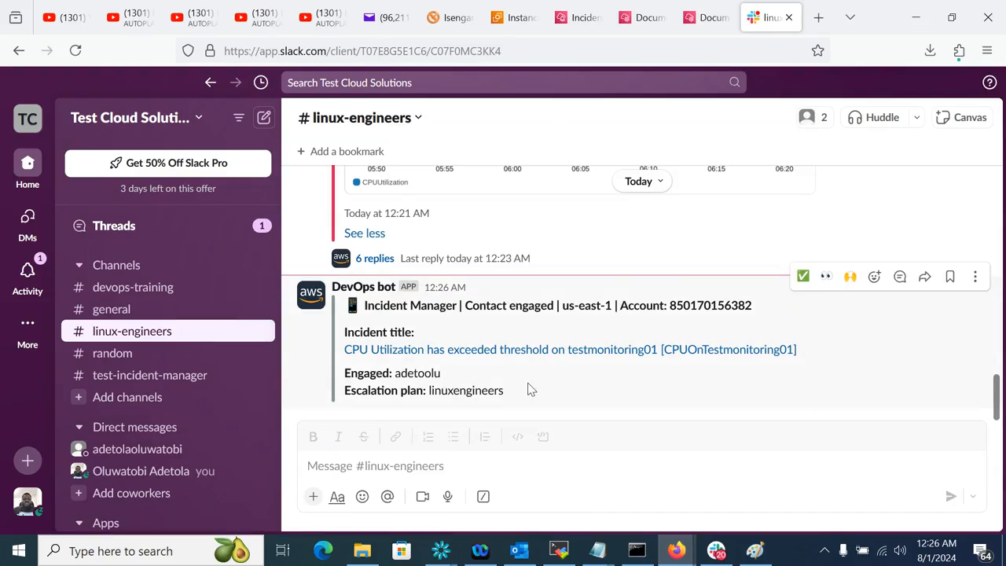
- Check on the Incident Manager home page when the CPU Utilization incident started
left_click(511, 351)
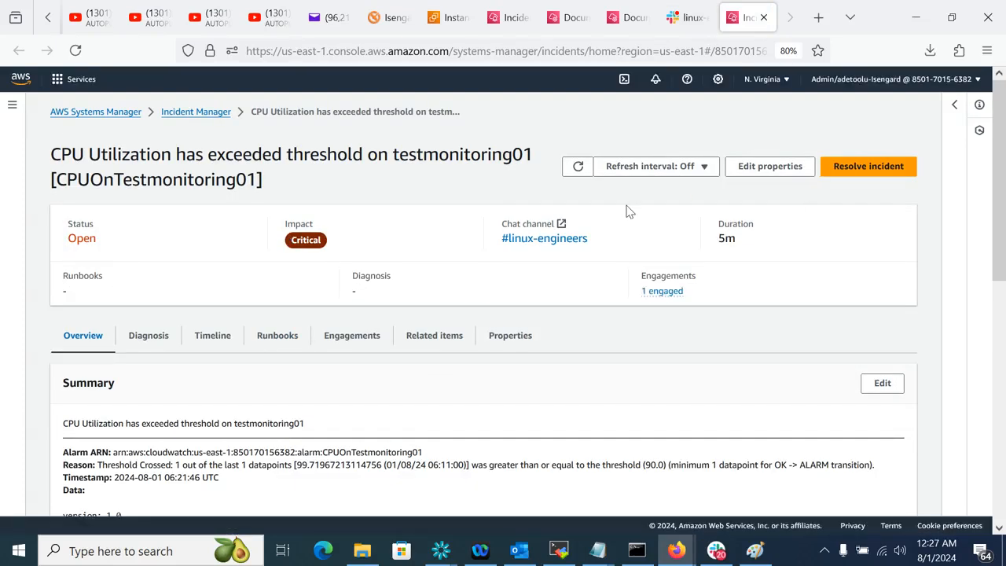
left_click(198, 130)
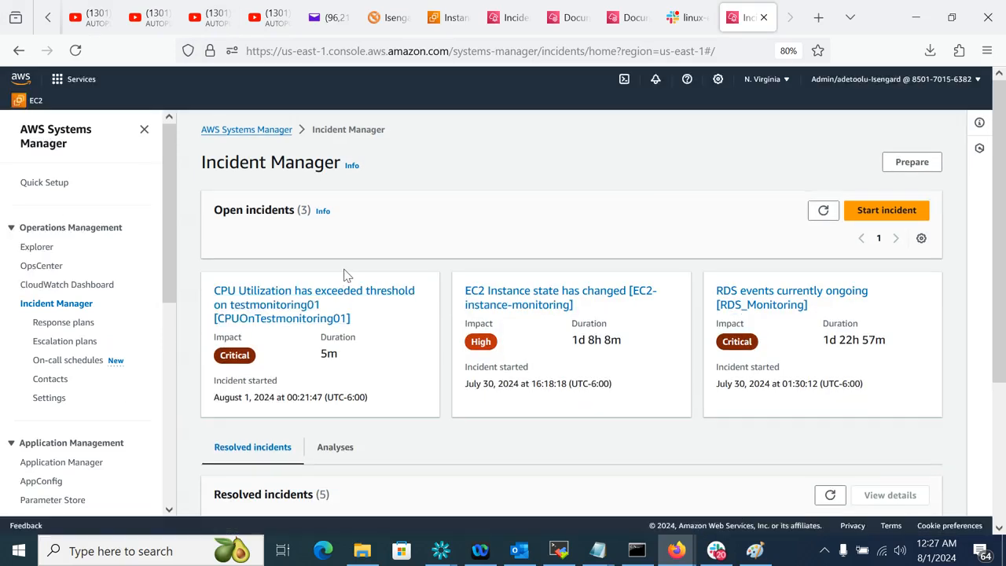
left_click_drag(280, 384, 384, 406)
scroll(378, 406, "down", 1)
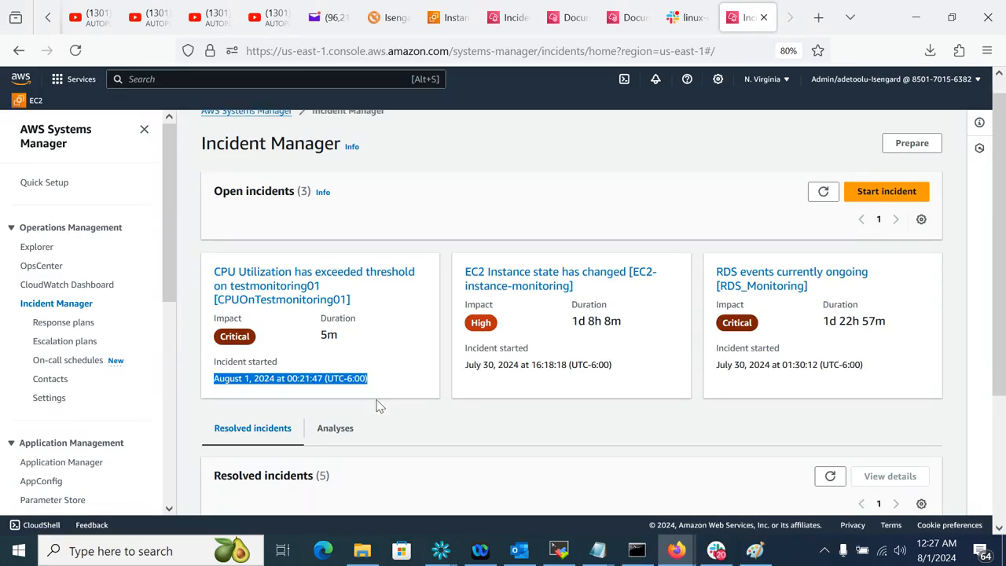
scroll(377, 406, "down", 4)
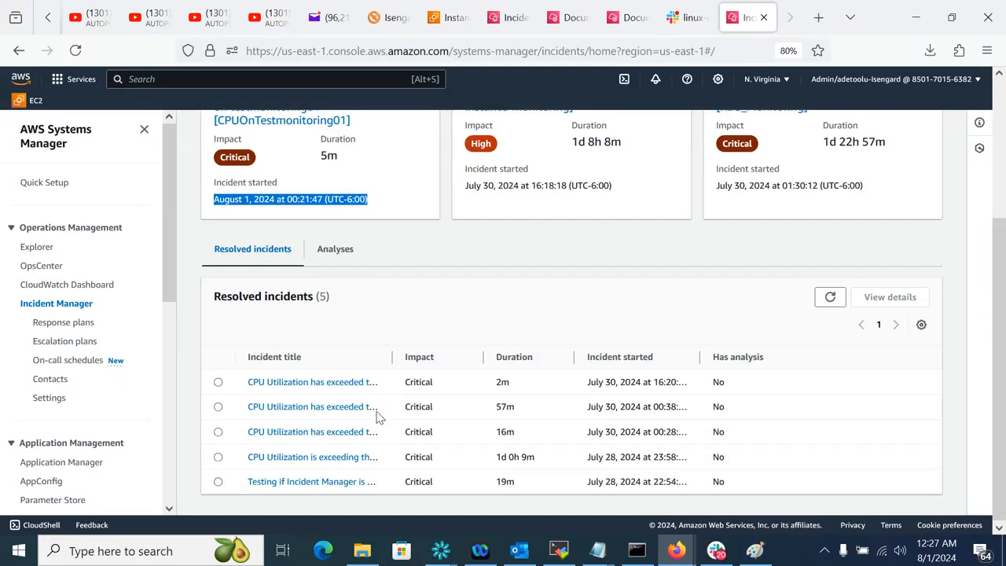
scroll(330, 273, "up", 3)
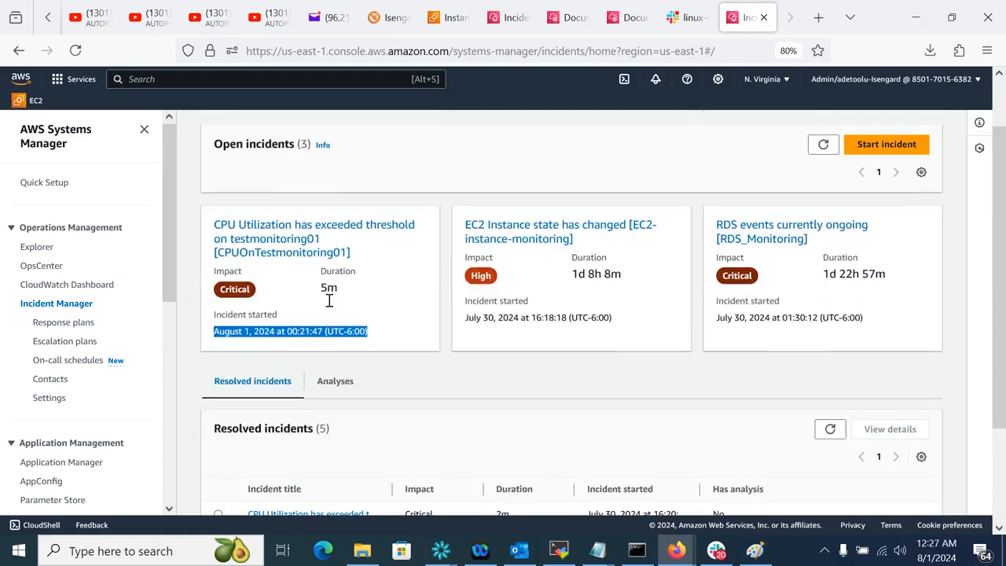
- In the incident's details, highlight the alarm data's startDate, period 300 and recentDatapoints
left_click(324, 229)
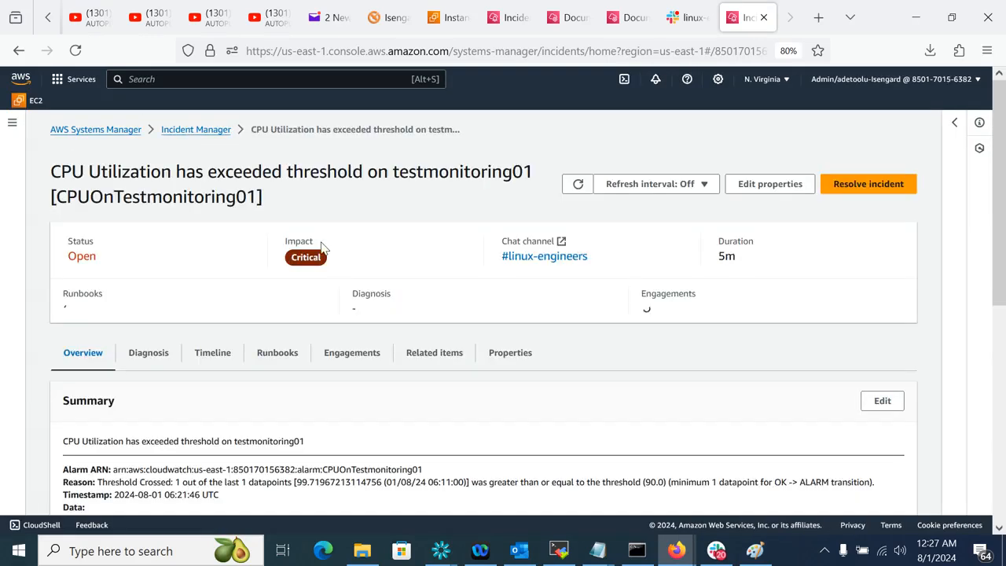
scroll(304, 361, "down", 5)
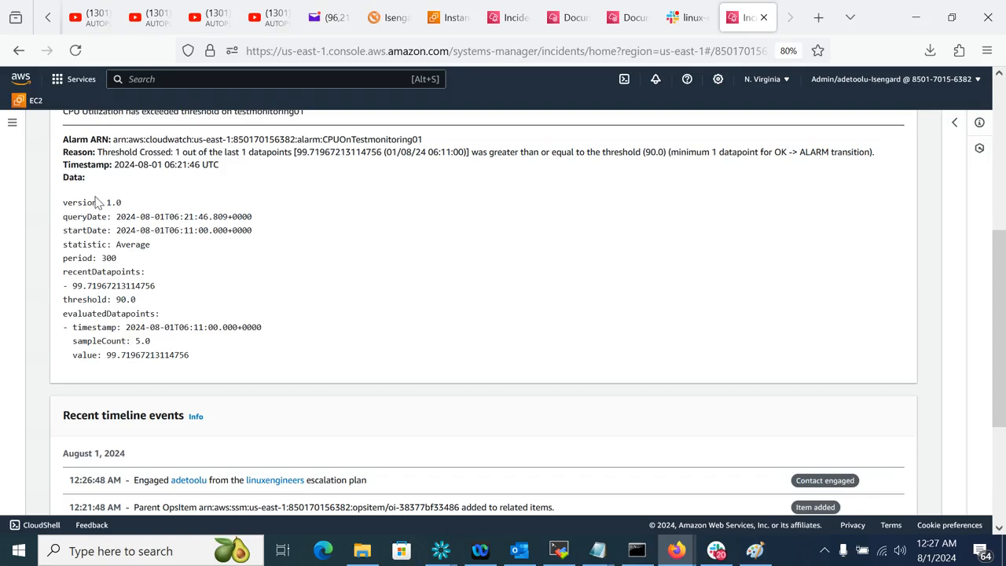
scroll(99, 200, "up", 1)
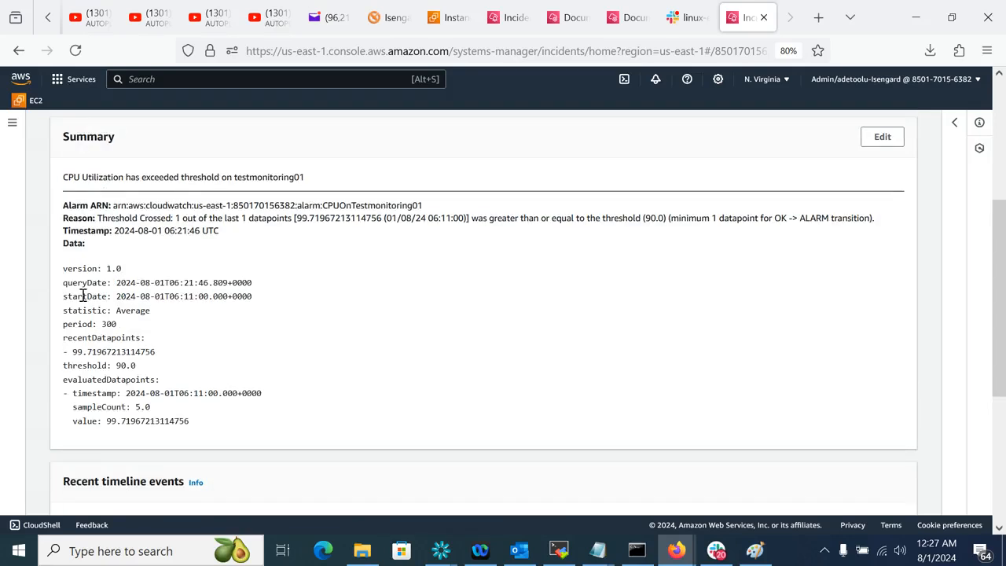
left_click_drag(63, 296, 284, 304)
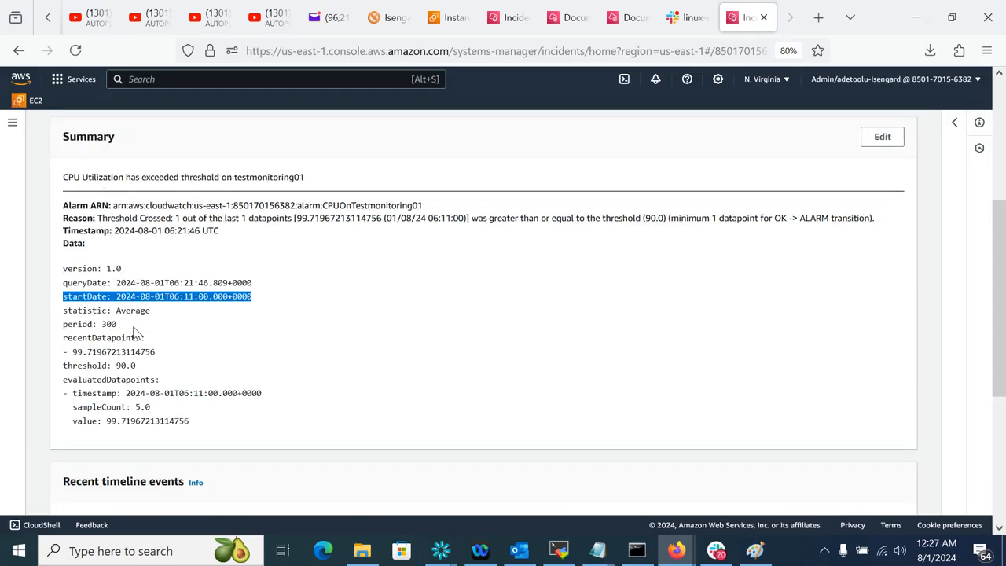
left_click_drag(126, 327, 67, 324)
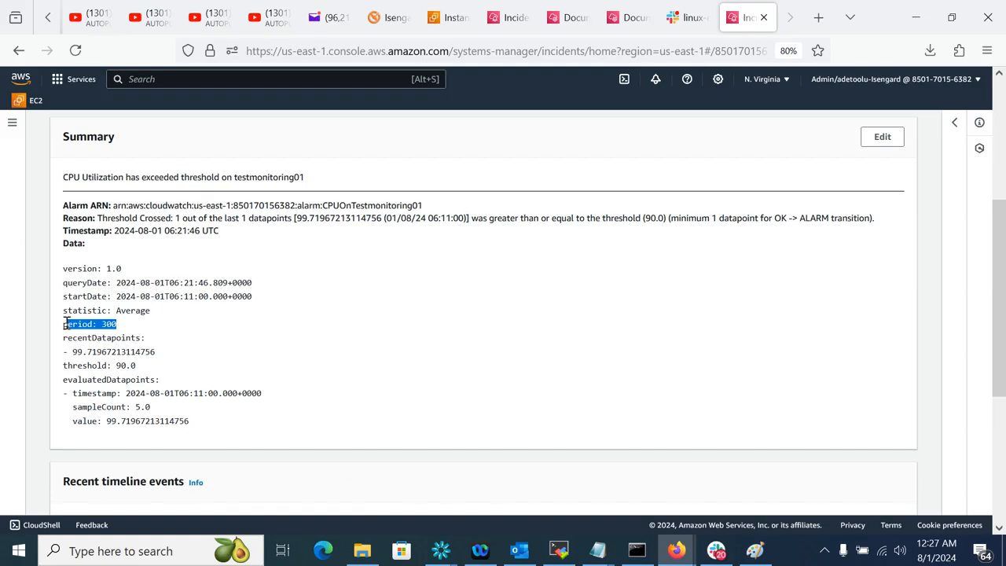
double_click(111, 325)
mouse_move(64, 337)
left_mouse_down()
mouse_move(146, 340)
mouse_move(123, 353)
mouse_move(72, 354)
left_mouse_up()
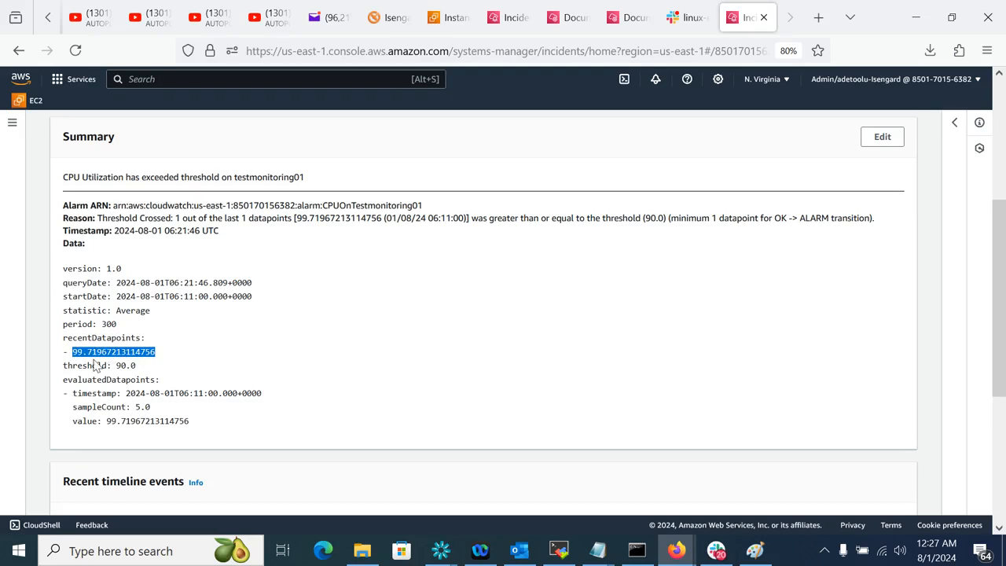
- Review the timeline for when the alarm fired and when the incident record was created
scroll(124, 367, "down", 2)
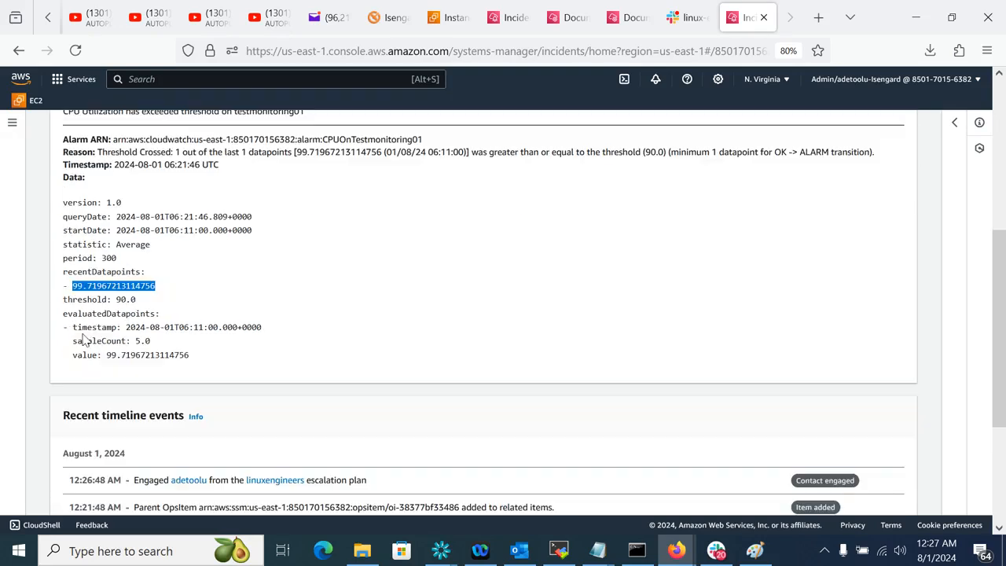
scroll(181, 309, "down", 2)
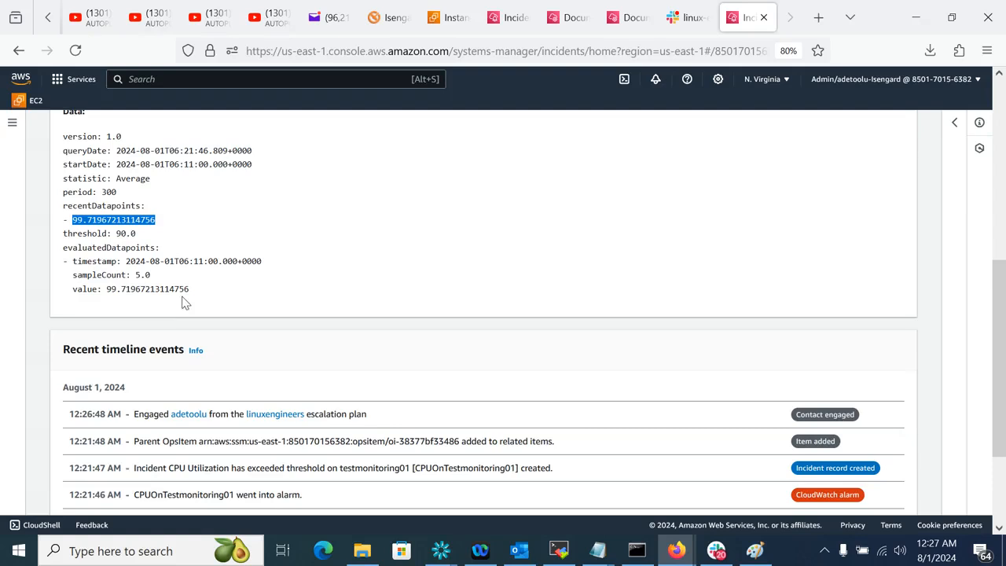
scroll(181, 349, "down", 4)
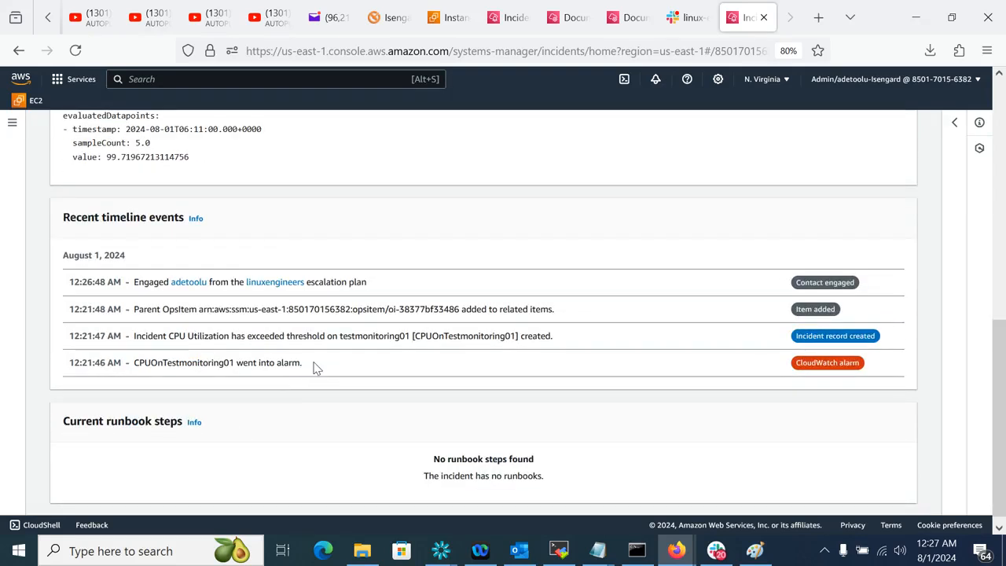
left_click_drag(315, 366, 82, 365)
double_click(250, 364)
double_click(288, 363)
left_click_drag(68, 372, 123, 369)
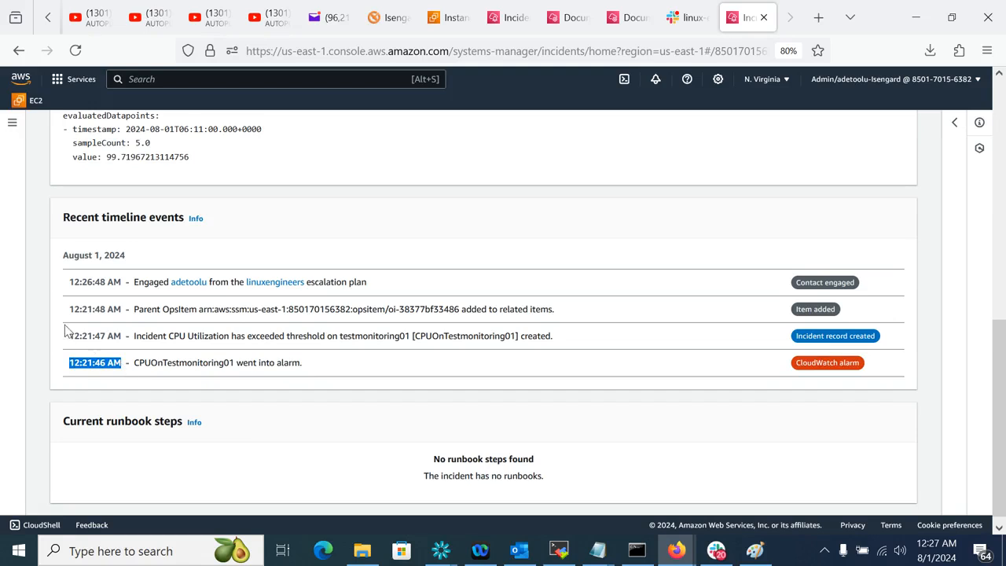
left_click_drag(562, 337, 45, 346)
left_click(122, 344)
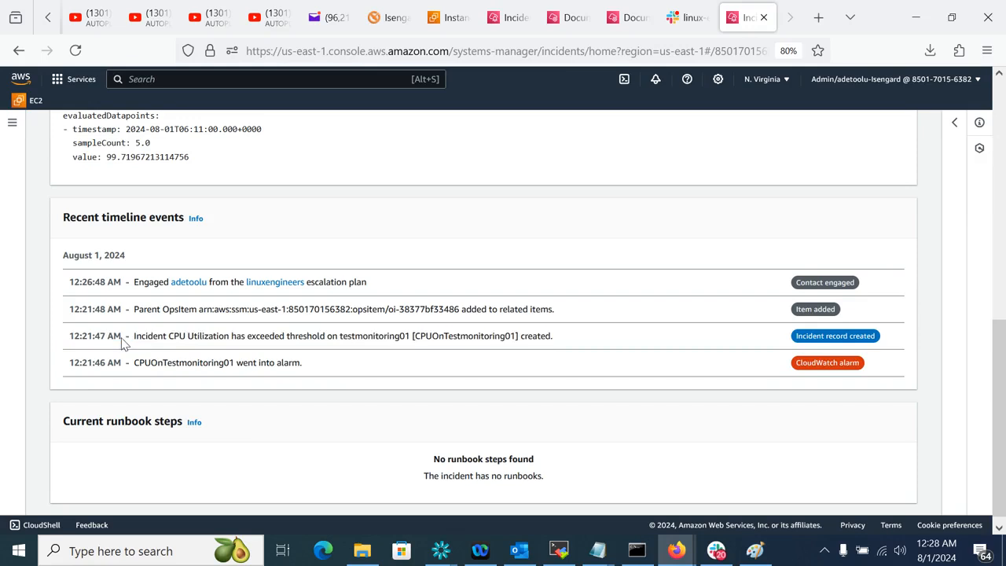
left_click_drag(72, 337, 116, 336)
- Open the engaged contact from the timeline's engagement entry and note when the contact was engaged
left_click_drag(70, 282, 334, 285)
left_click(189, 282)
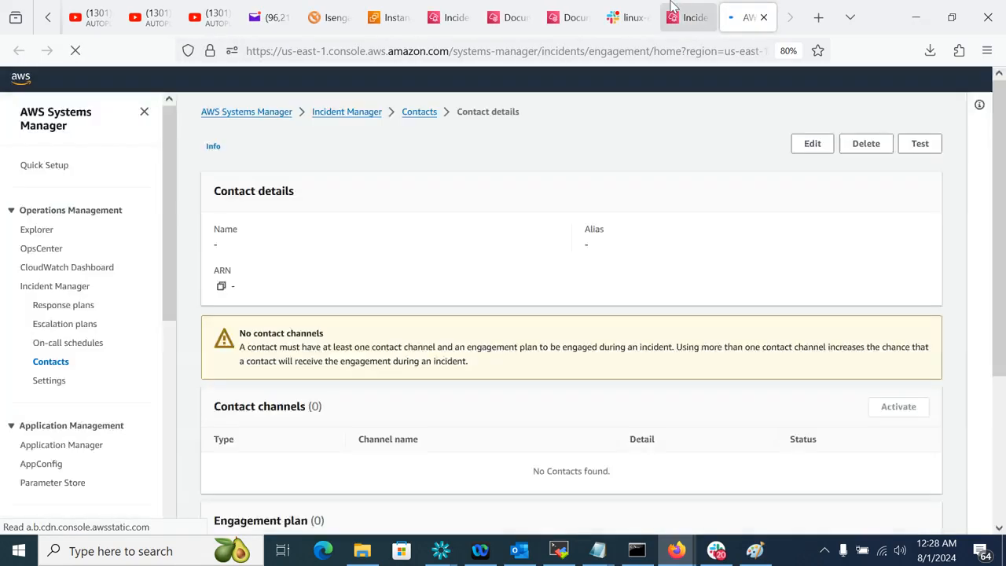
left_click(680, 16)
left_click_drag(391, 288, 84, 297)
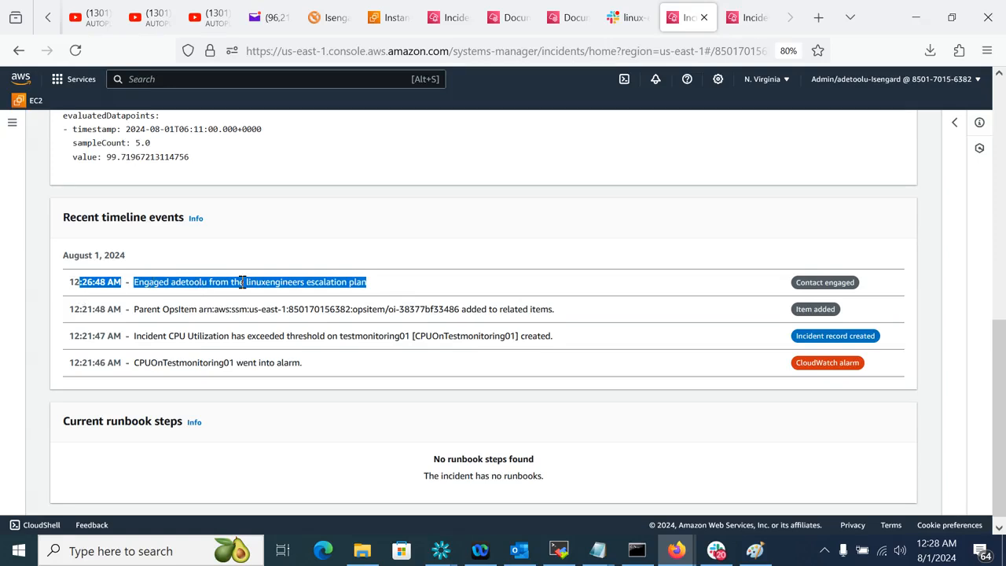
left_click(380, 288)
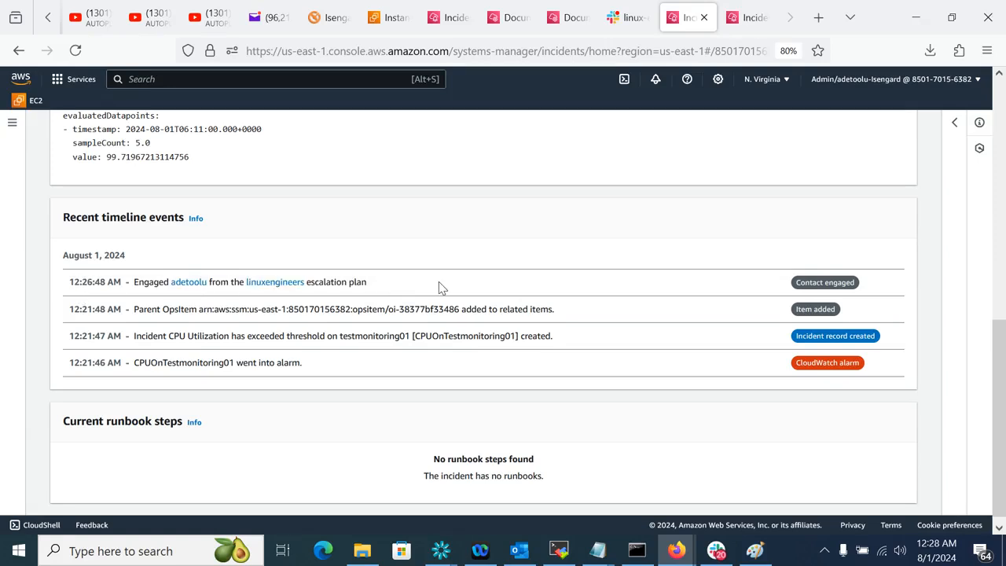
left_click_drag(55, 287, 126, 287)
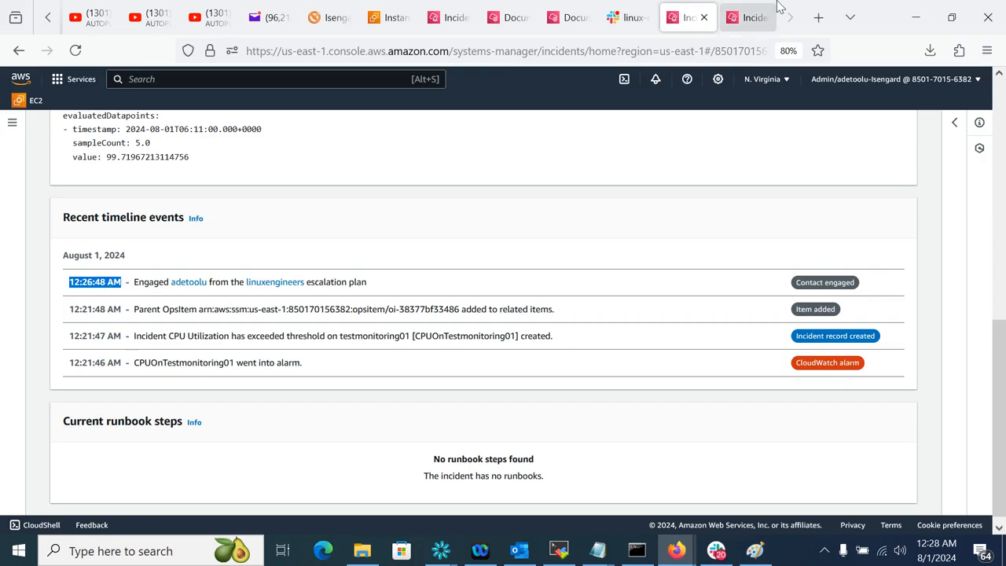
- On the contact's details page, confirm the EMAIL channel's e-mail address
left_click(750, 19)
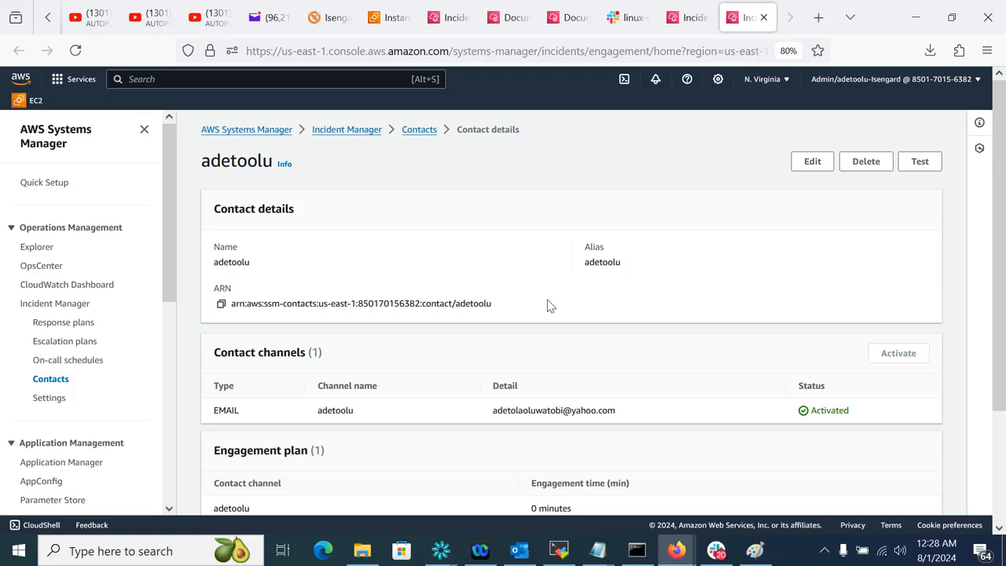
scroll(580, 306, "down", 3)
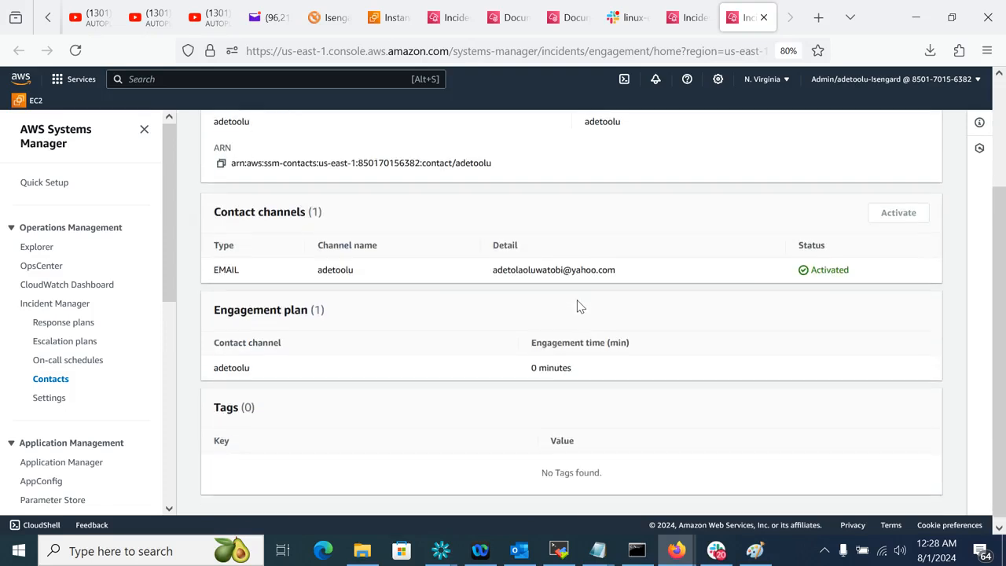
scroll(580, 306, "up", 3)
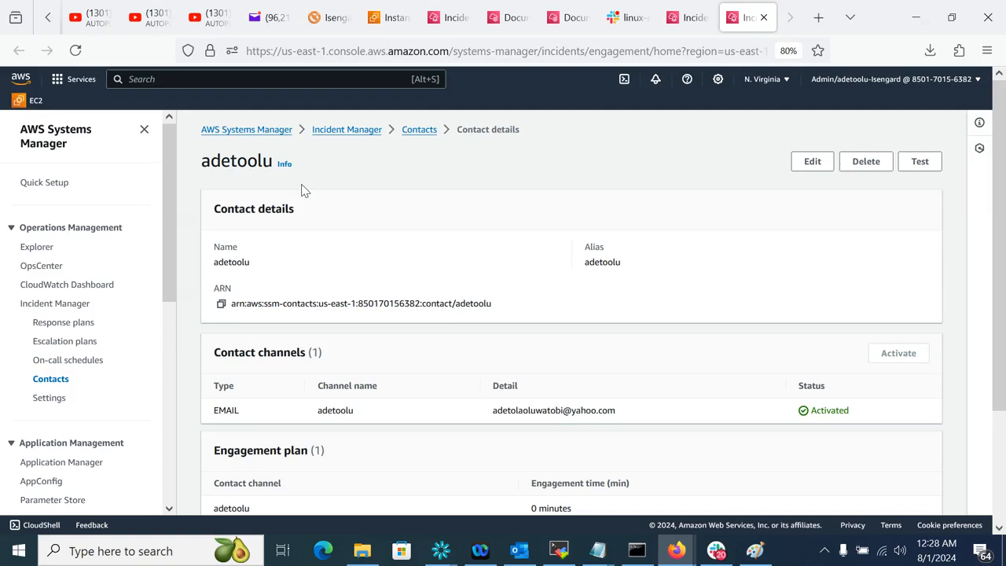
left_click_drag(638, 414, 490, 417)
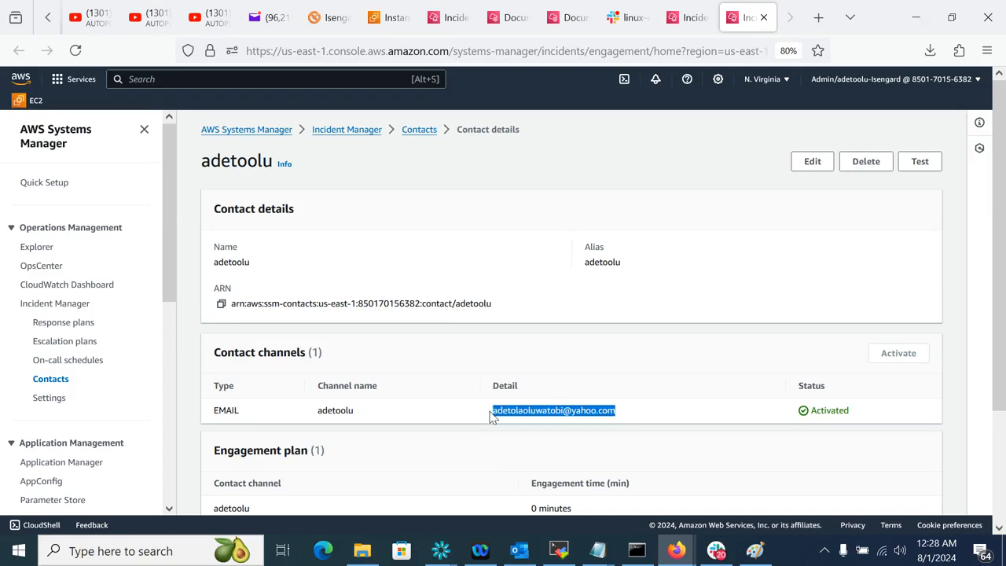
scroll(560, 412, "down", 2)
- Open the 'You have been engaged into Incident' email and select its acknowledge code
left_click(269, 11)
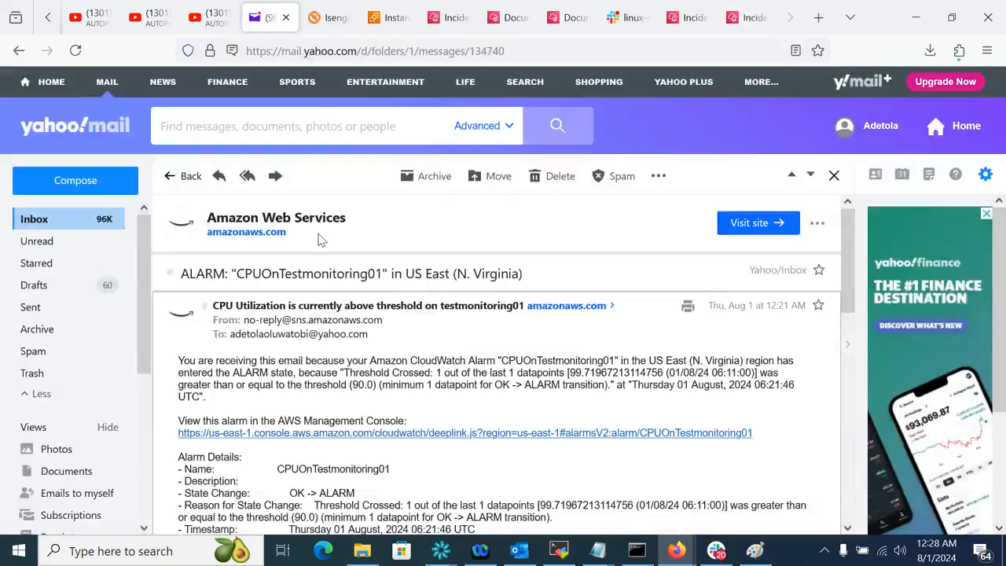
left_click(92, 224)
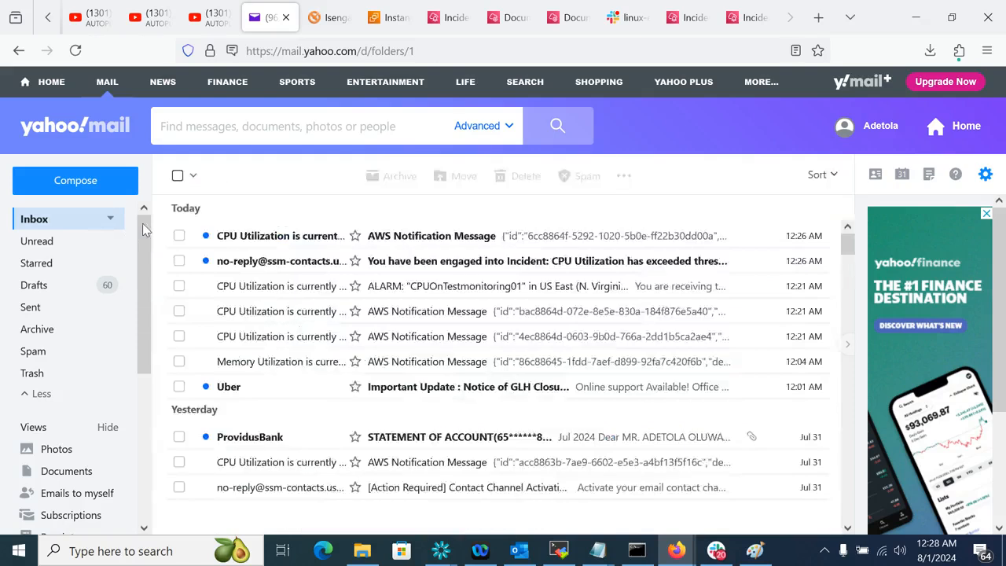
left_click(475, 267)
scroll(422, 381, "down", 2)
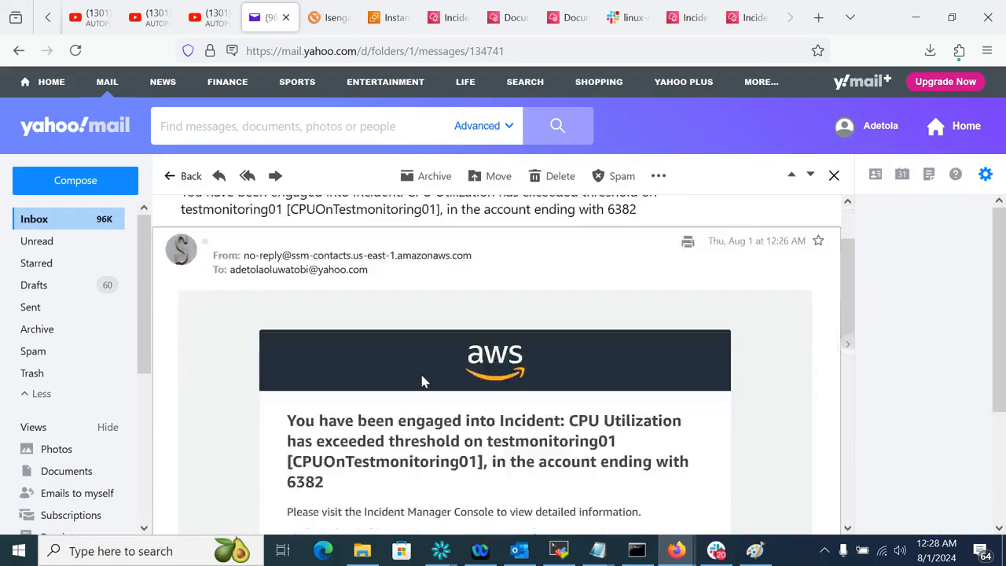
scroll(420, 375, "up", 1)
scroll(400, 442, "down", 3)
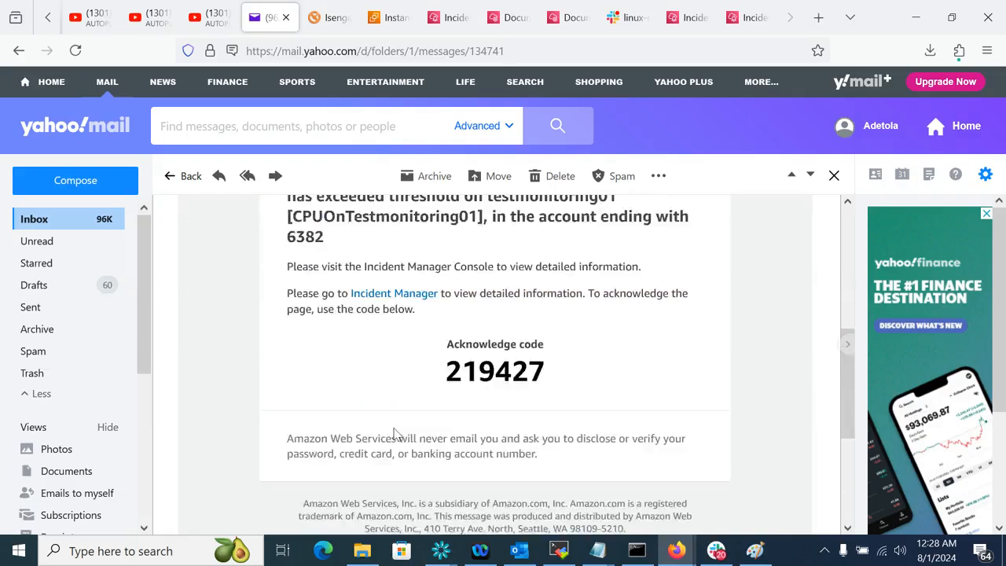
scroll(396, 433, "up", 1)
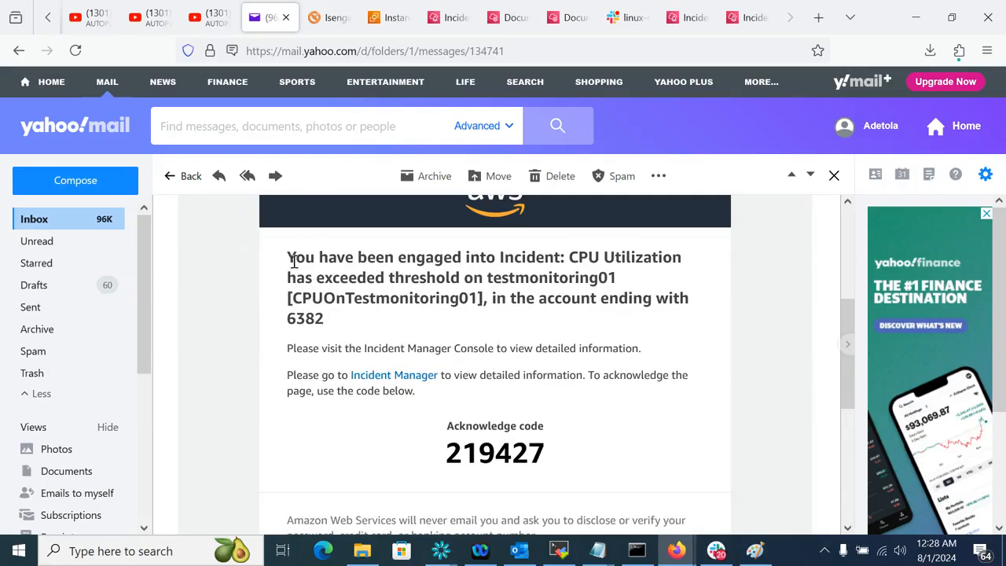
left_click_drag(288, 261, 600, 309)
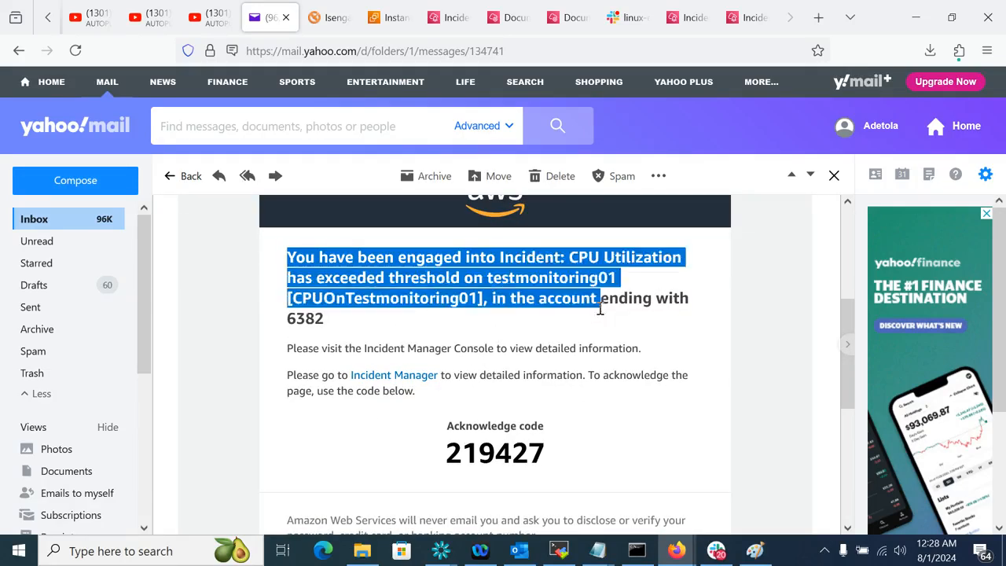
left_click(329, 325)
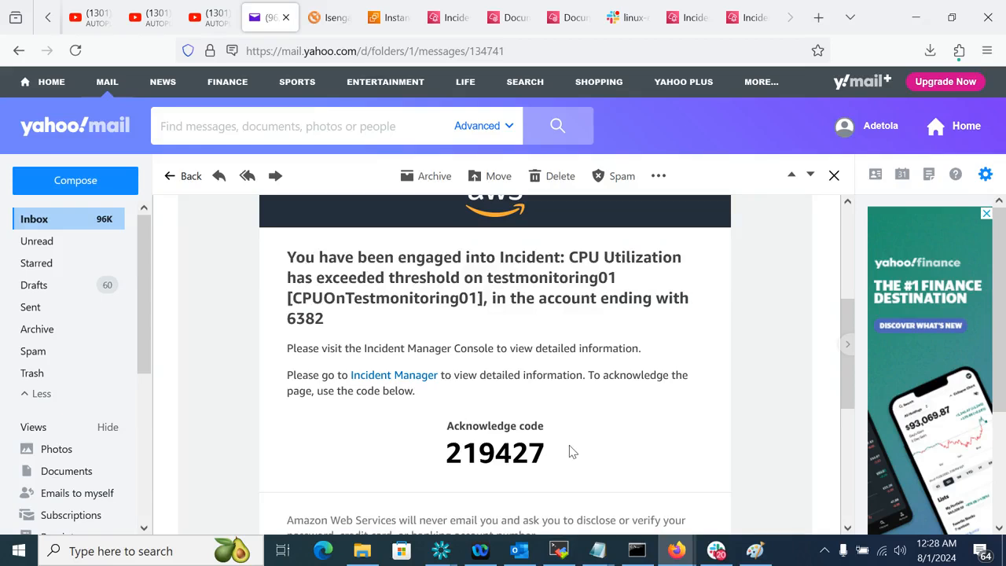
left_click_drag(572, 452, 459, 455)
key("ctrl+c")
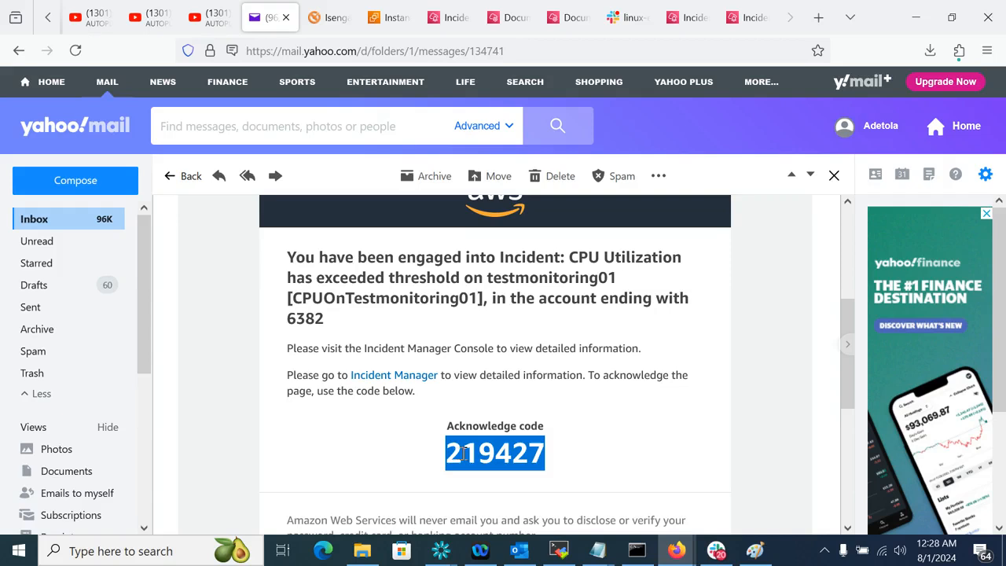
- Refresh the CPU Utilization incident page and look over its properties and diagnosis metrics
left_click(743, 17)
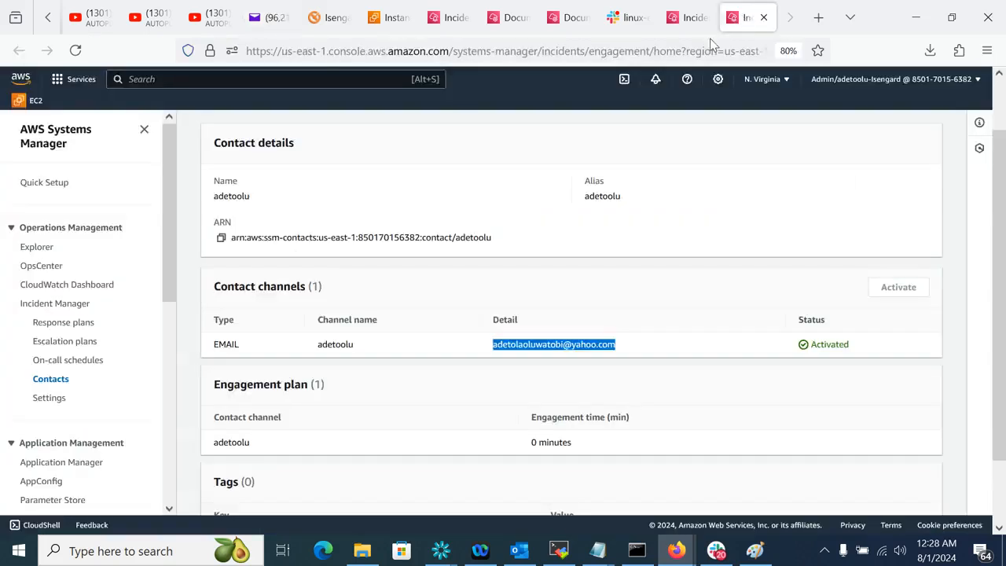
left_click(695, 14)
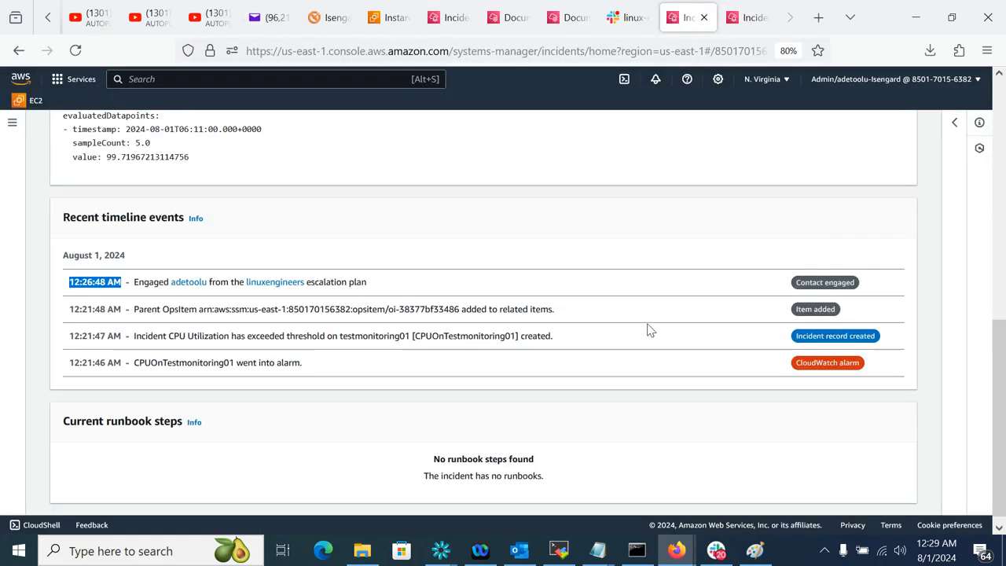
scroll(646, 323, "up", 2)
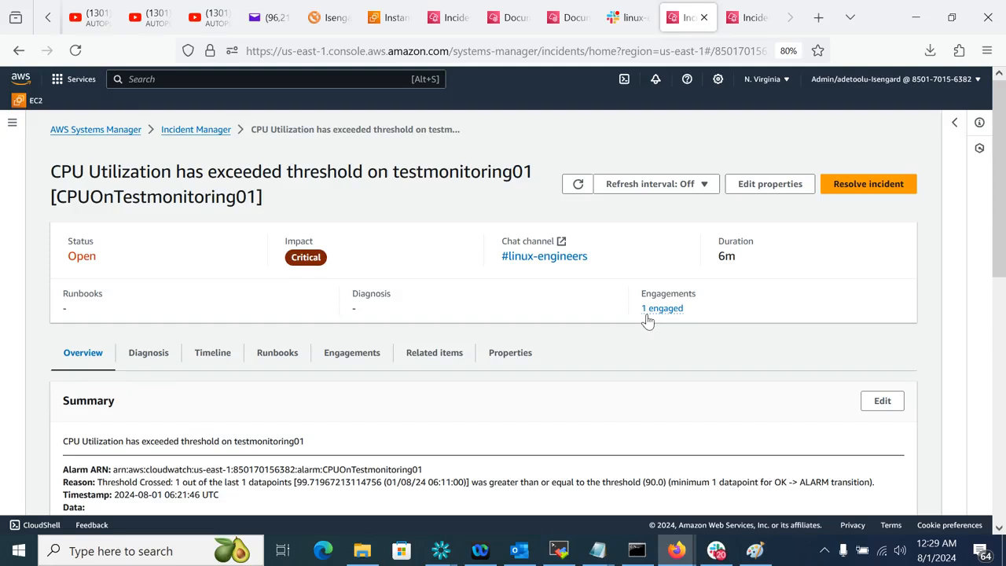
left_click(578, 186)
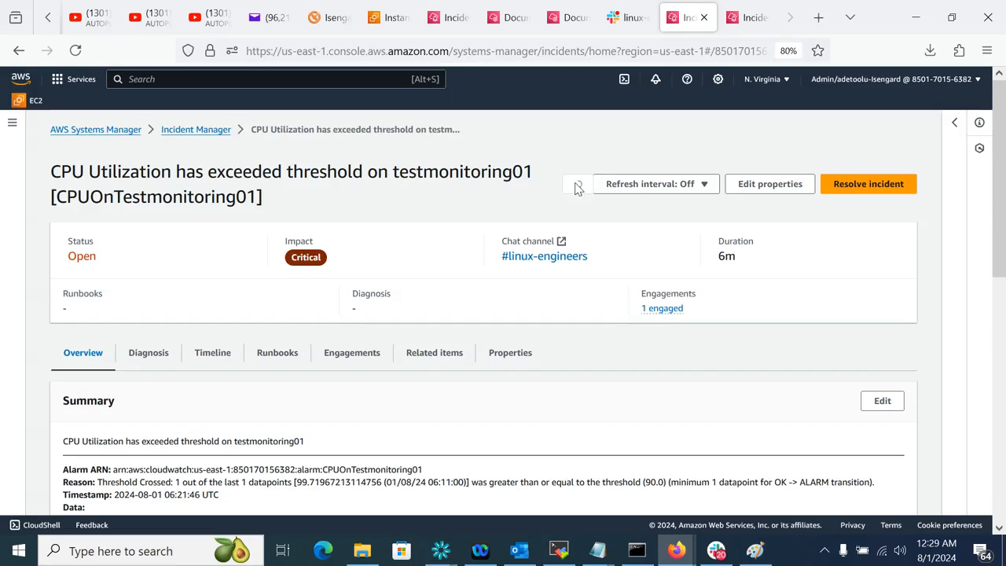
left_click(764, 185)
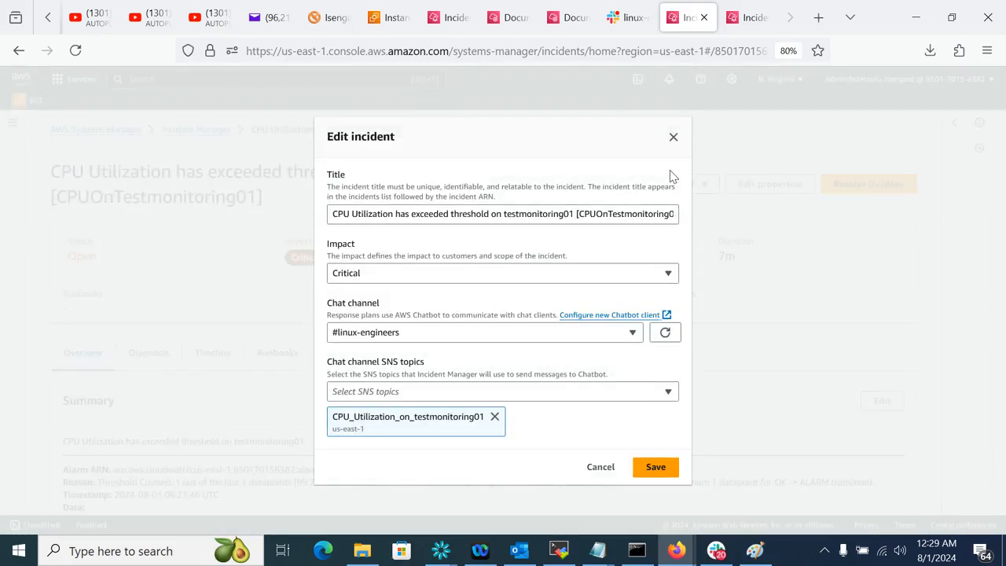
left_click(672, 138)
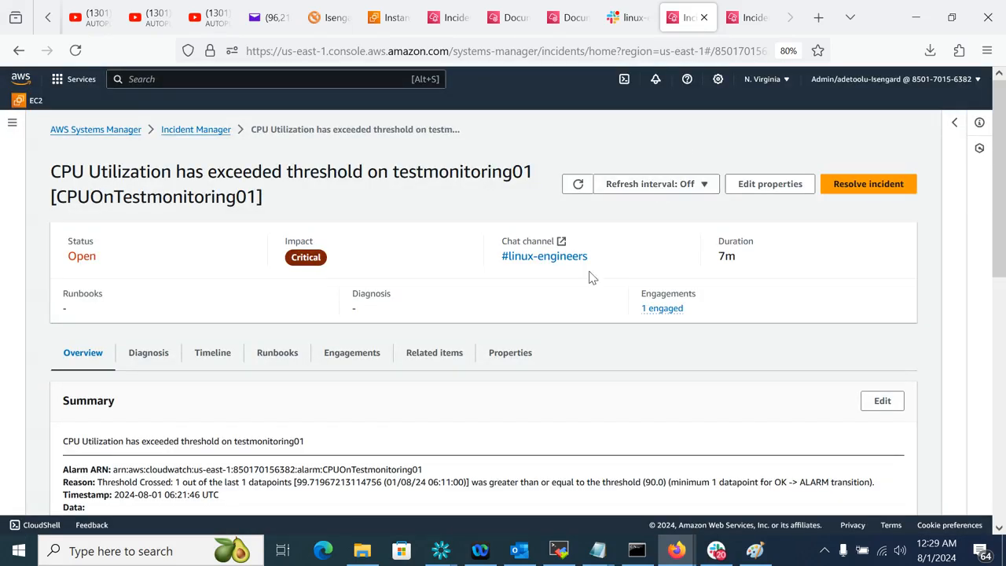
left_click(138, 354)
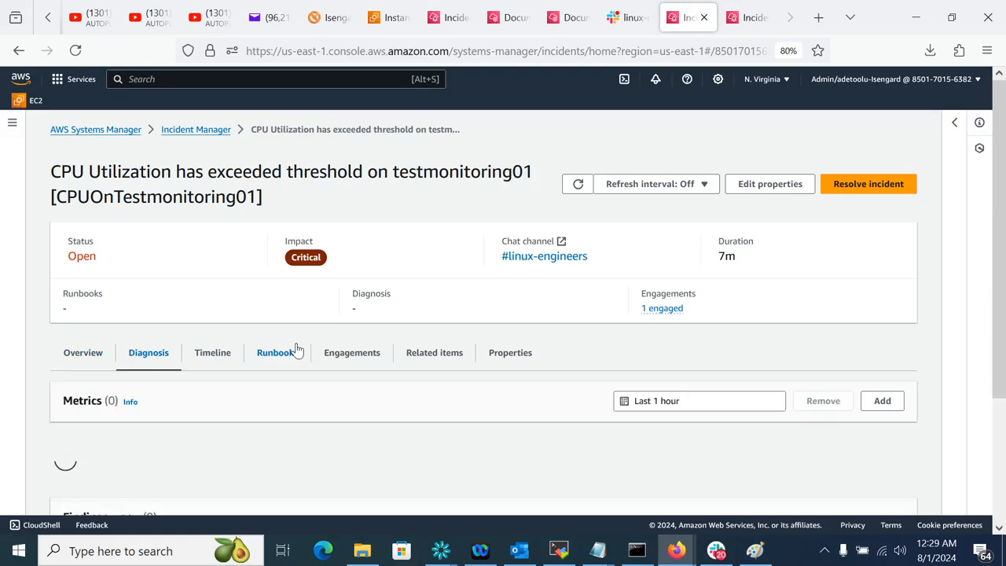
- In Engagements, start acknowledging the contact's engagement and paste the acknowledge code
left_click(352, 354)
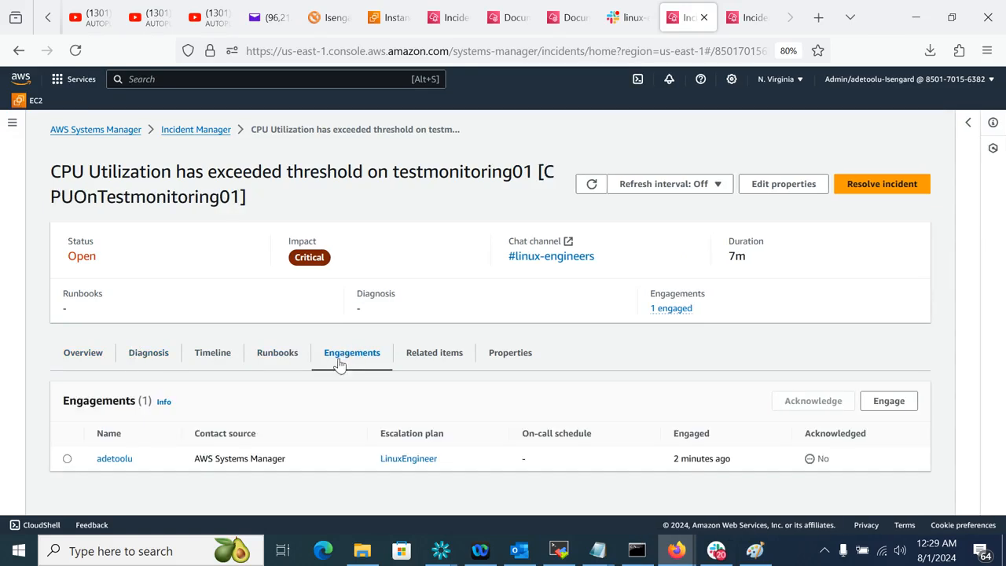
left_click(68, 460)
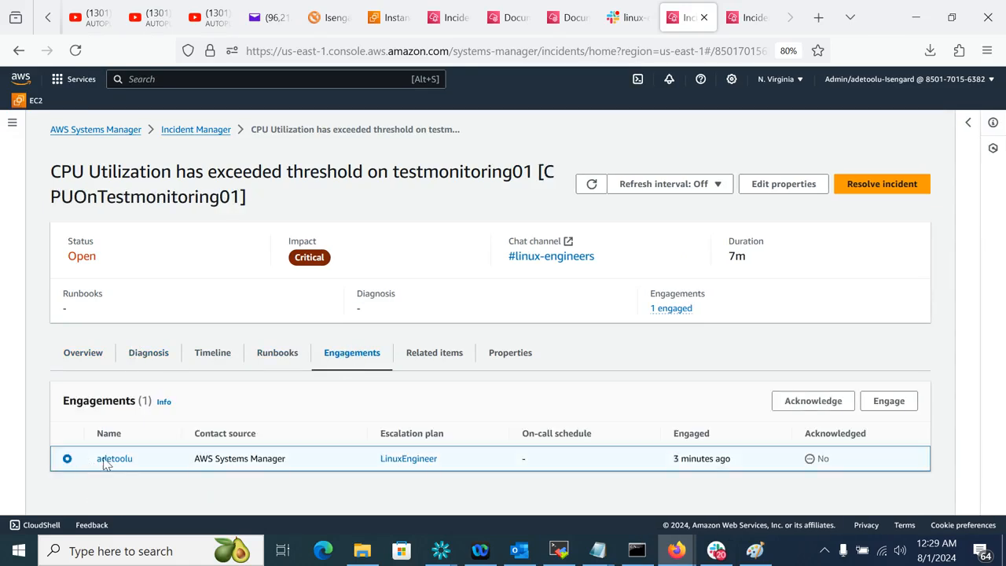
left_click(810, 401)
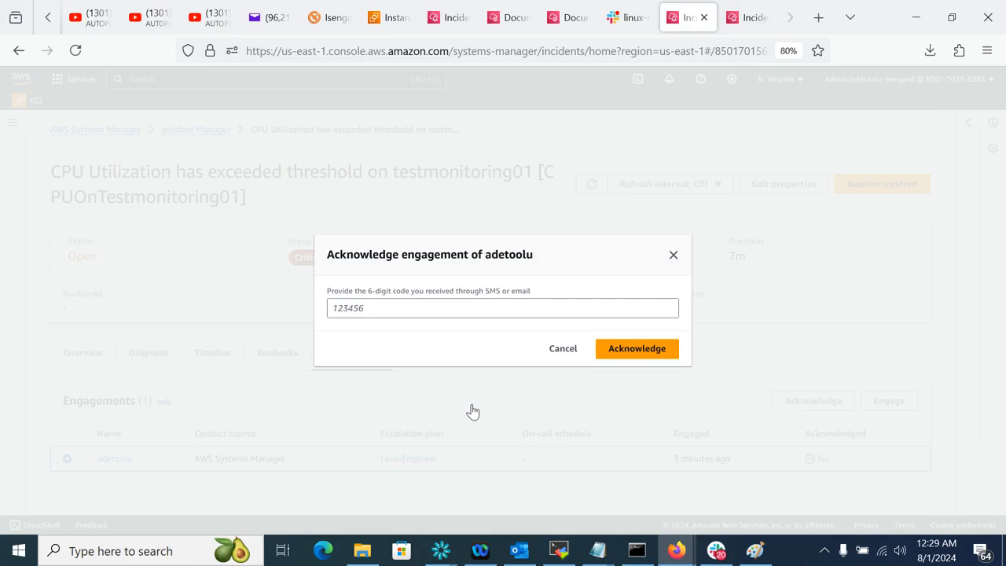
left_click(436, 307)
key("ctrl+v")
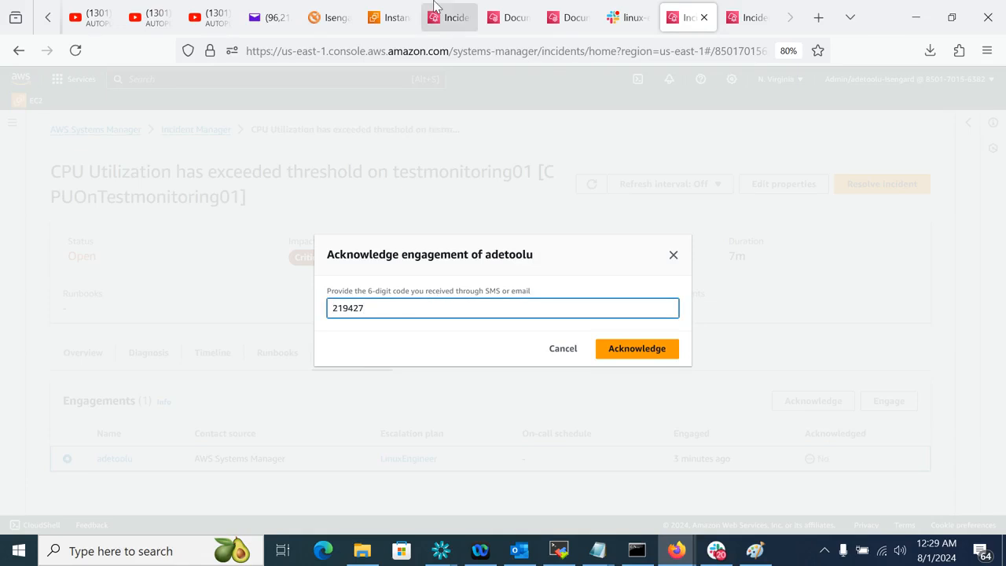
- Check the latest CPU Utilization notification email, then confirm the acknowledgement so Engagements reads 1 acknowledged
left_click(260, 16)
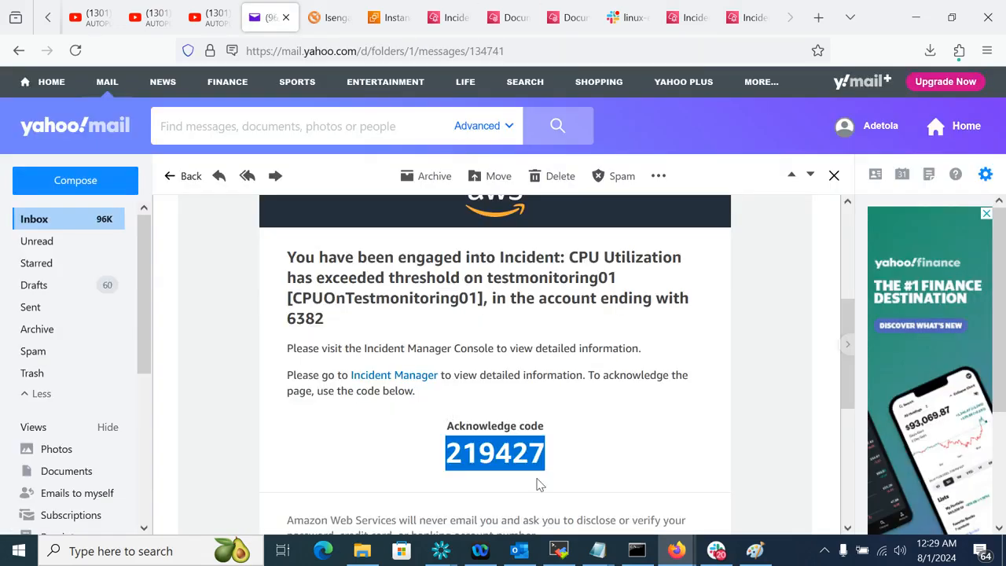
scroll(529, 451, "up", 4)
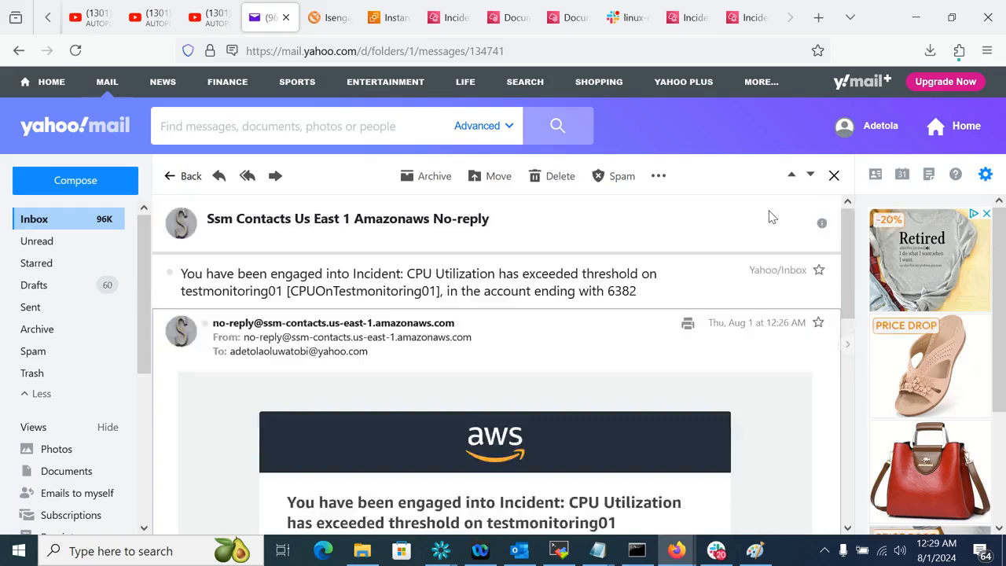
left_click(834, 174)
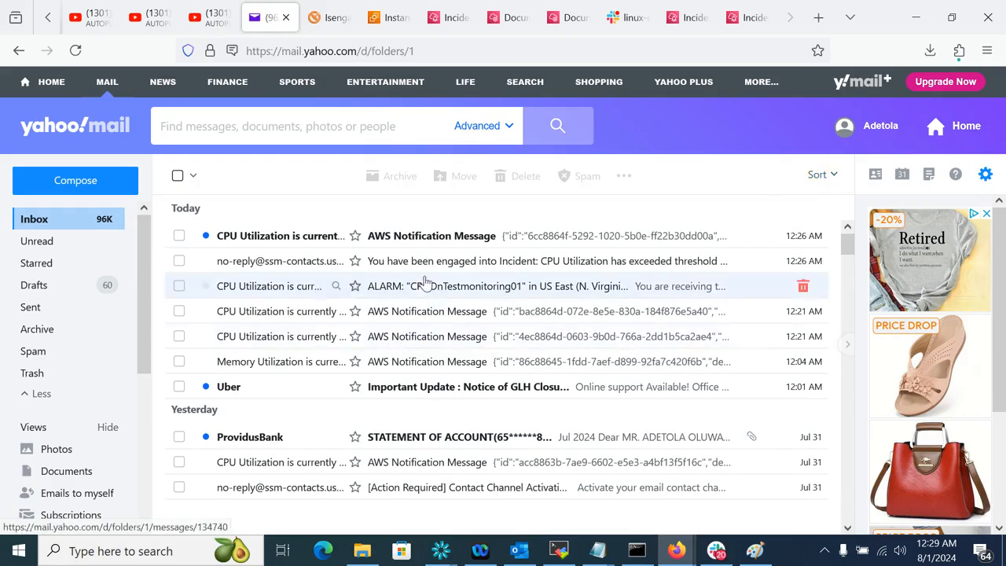
left_click(442, 236)
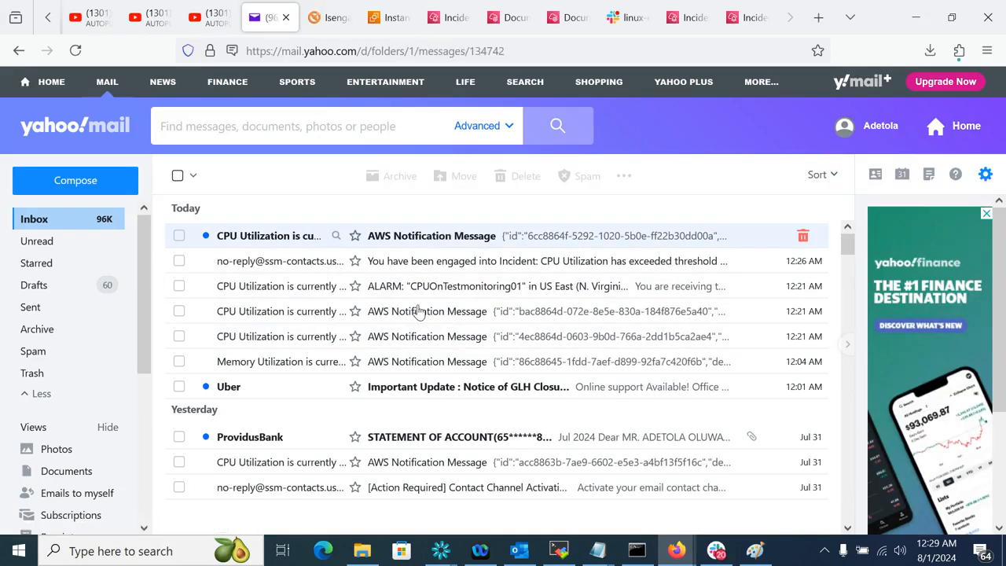
left_click(769, 22)
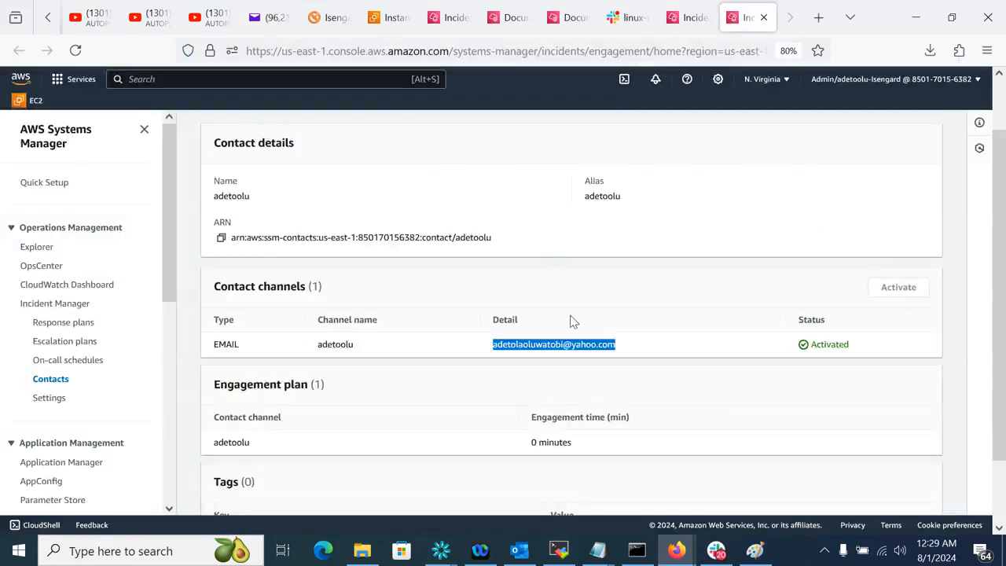
left_click(697, 7)
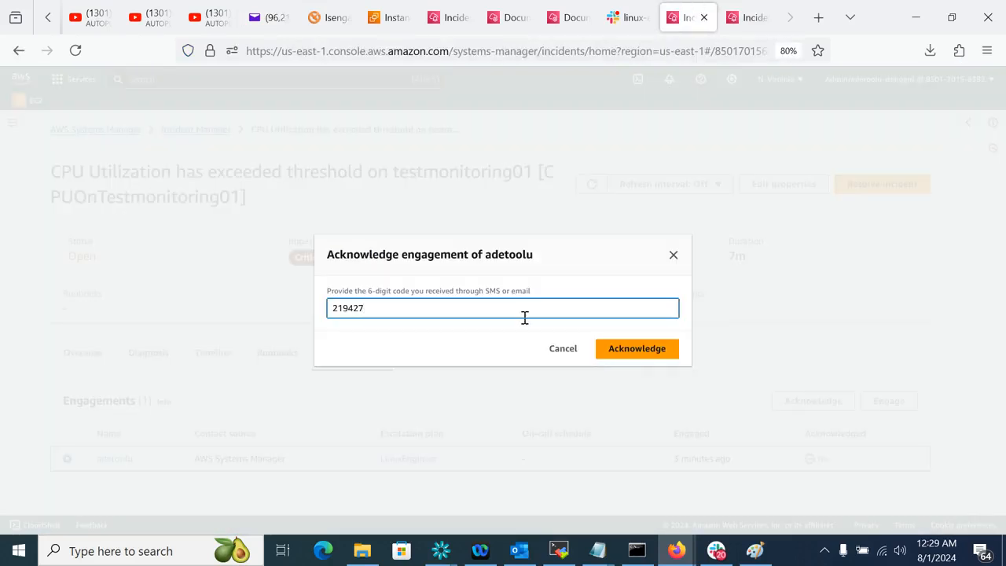
left_click(631, 351)
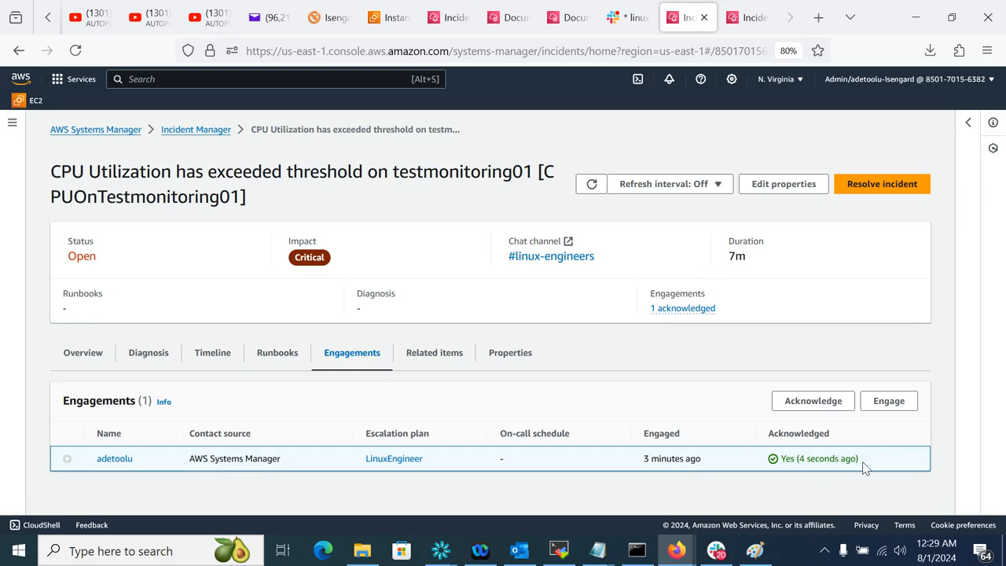
left_click_drag(870, 462, 759, 462)
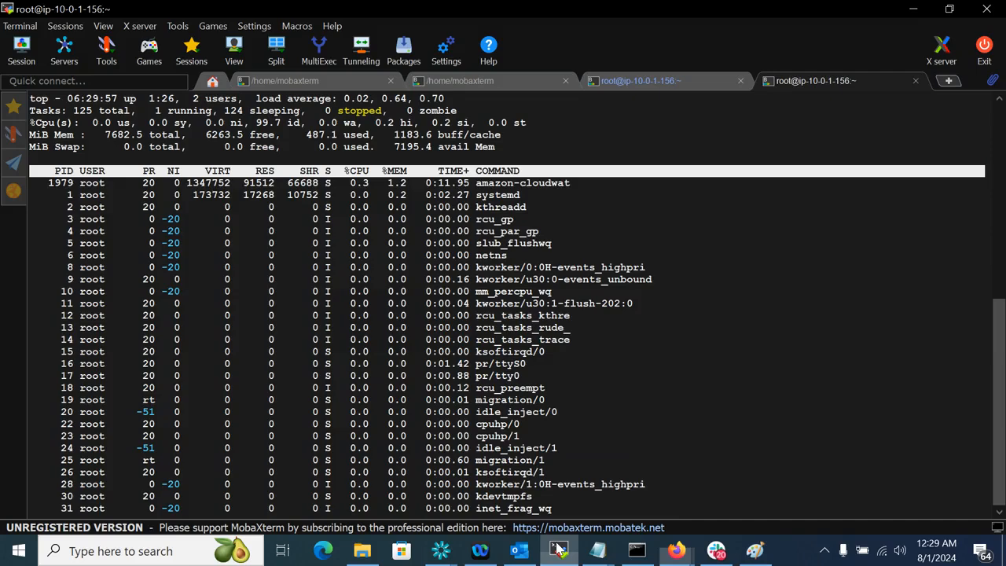
left_click(559, 550)
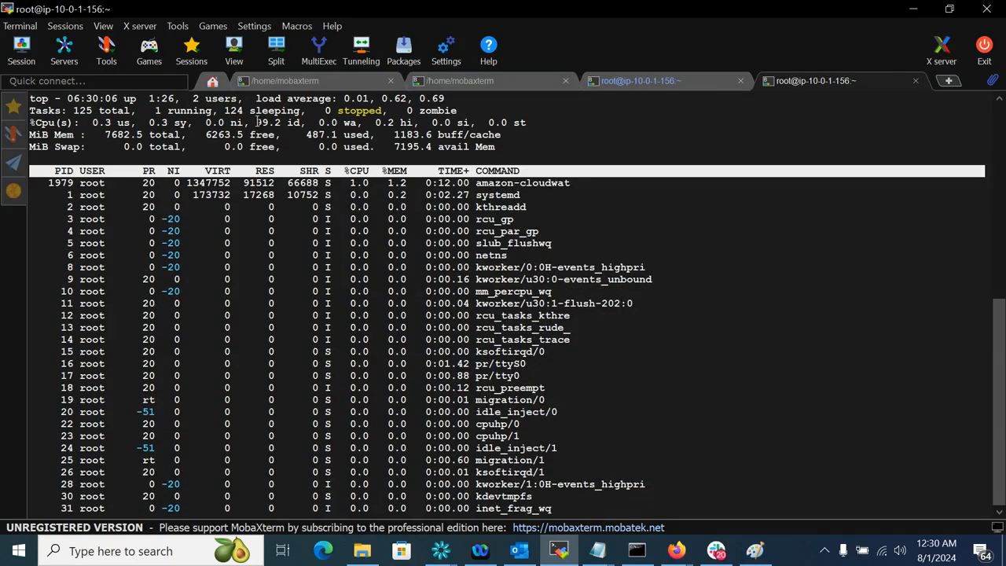
double_click(257, 122)
left_click(913, 9)
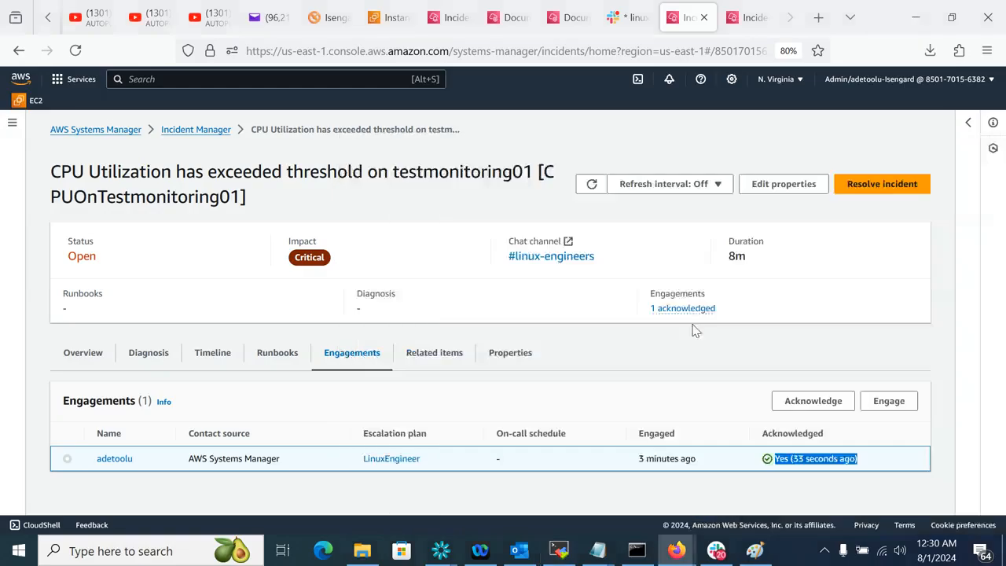
- Choose Resolve incident and confirm Resolve, setting the CPU Utilization incident to Resolved
left_click(866, 184)
left_click(622, 357)
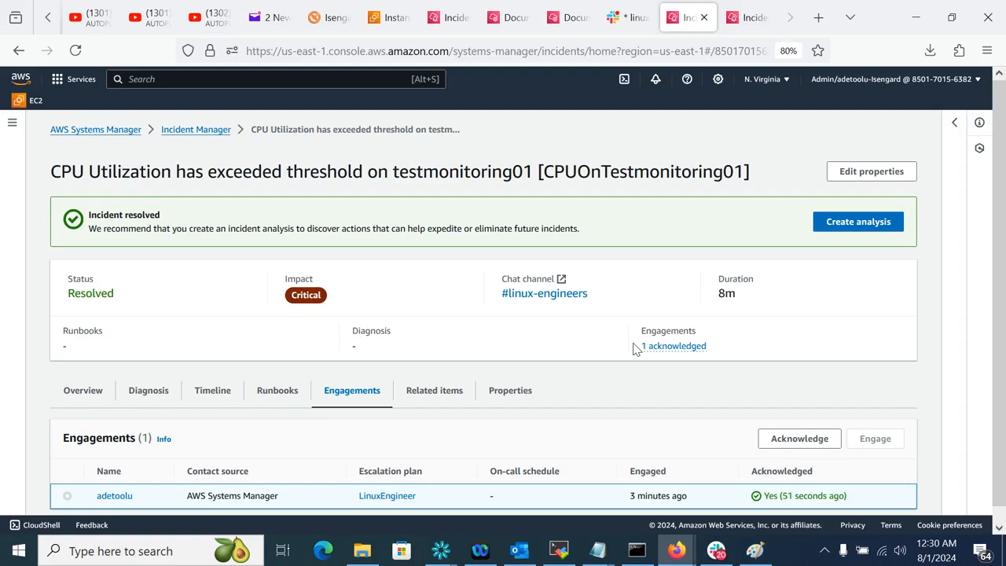
- In the Slack linux-engineers channel, expand the full 'Incident resolved' notification
left_click(629, 18)
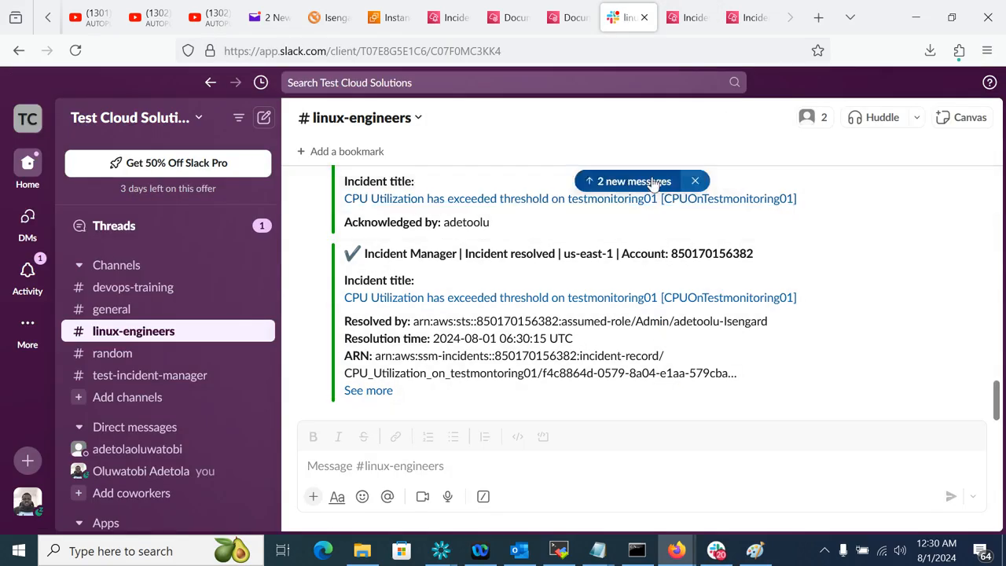
scroll(731, 317, "up", 3)
scroll(731, 317, "down", 5)
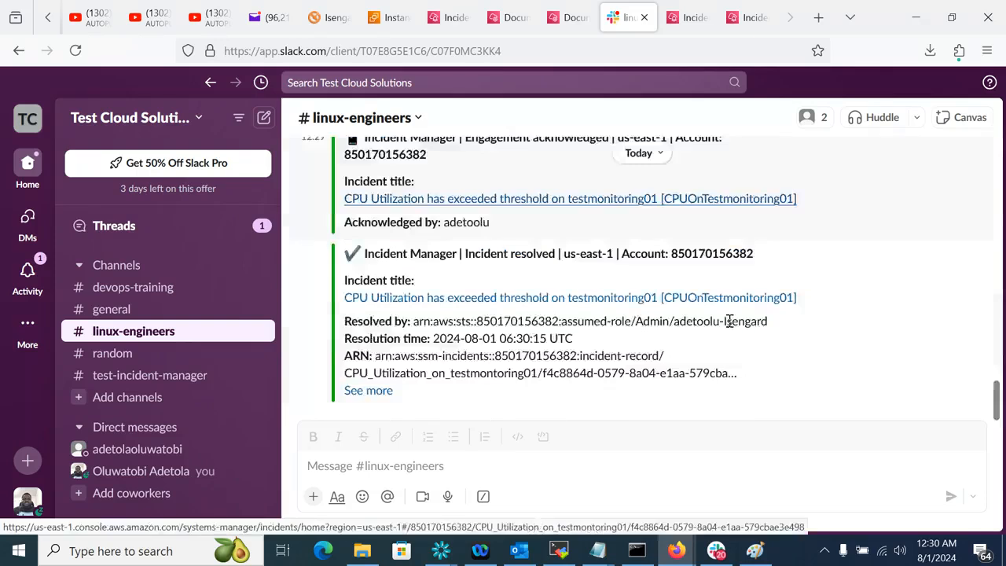
left_click(366, 391)
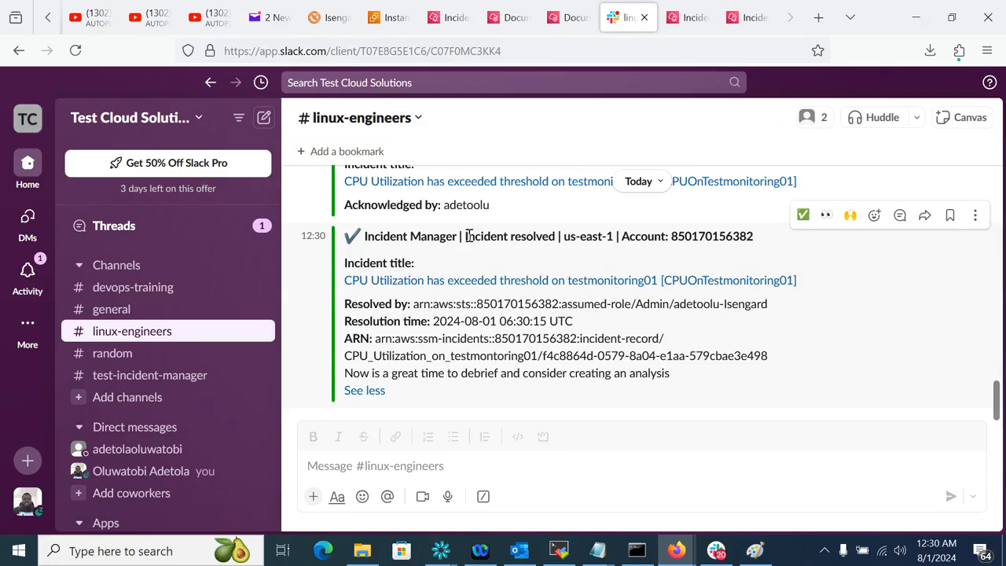
left_click_drag(469, 236, 568, 241)
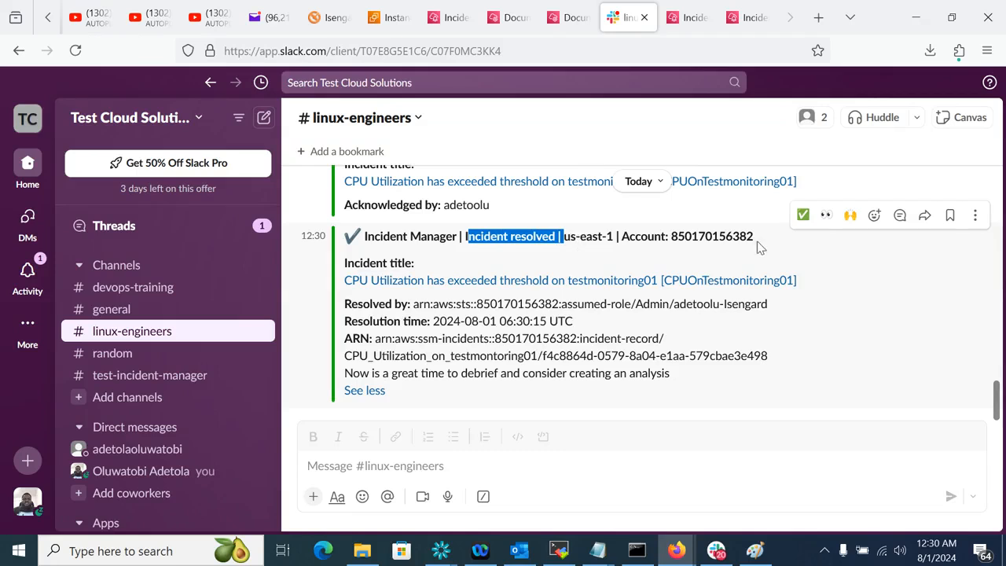
left_click_drag(345, 304, 773, 306)
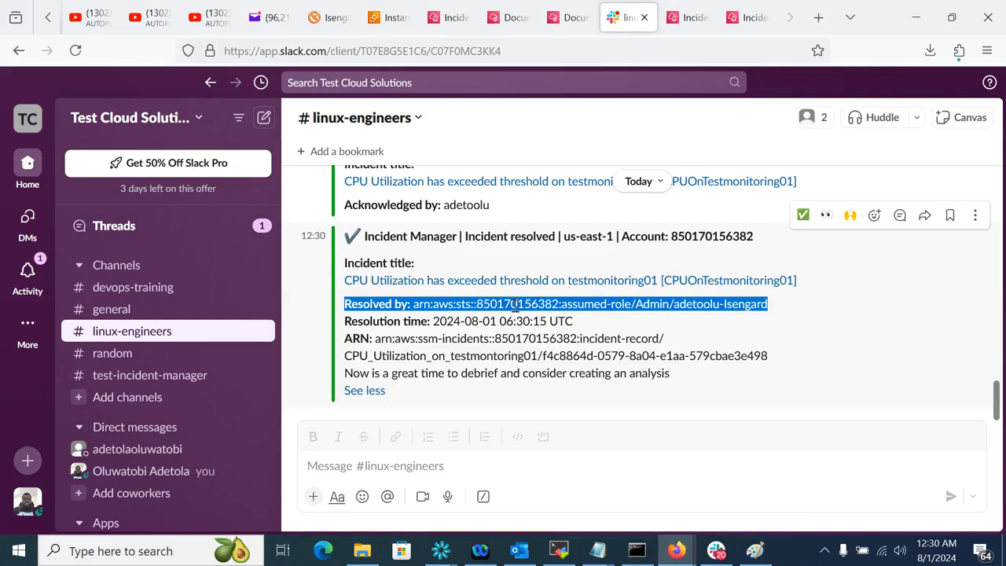
left_click_drag(338, 306, 753, 308)
left_click_drag(343, 322, 593, 331)
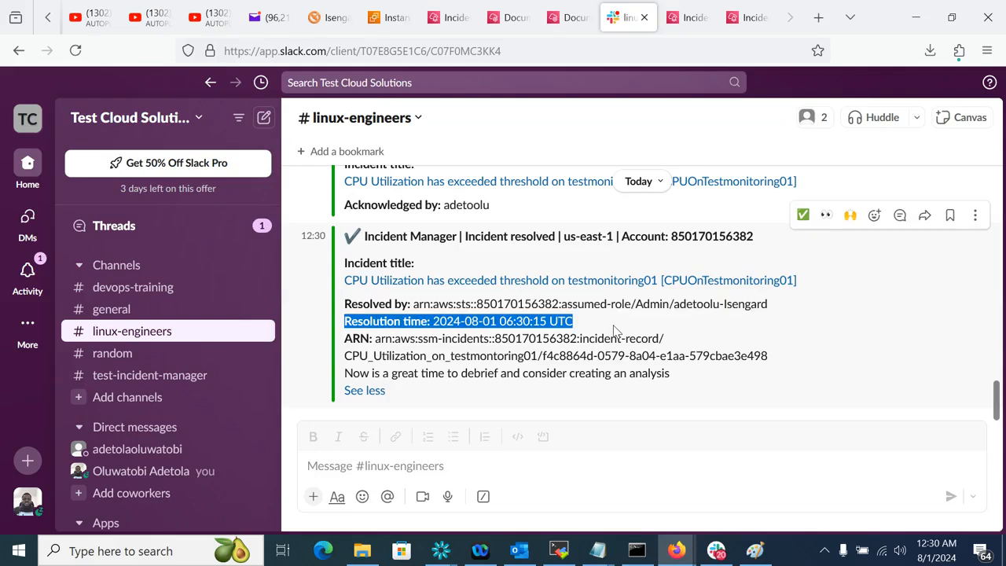
left_click_drag(344, 360, 753, 356)
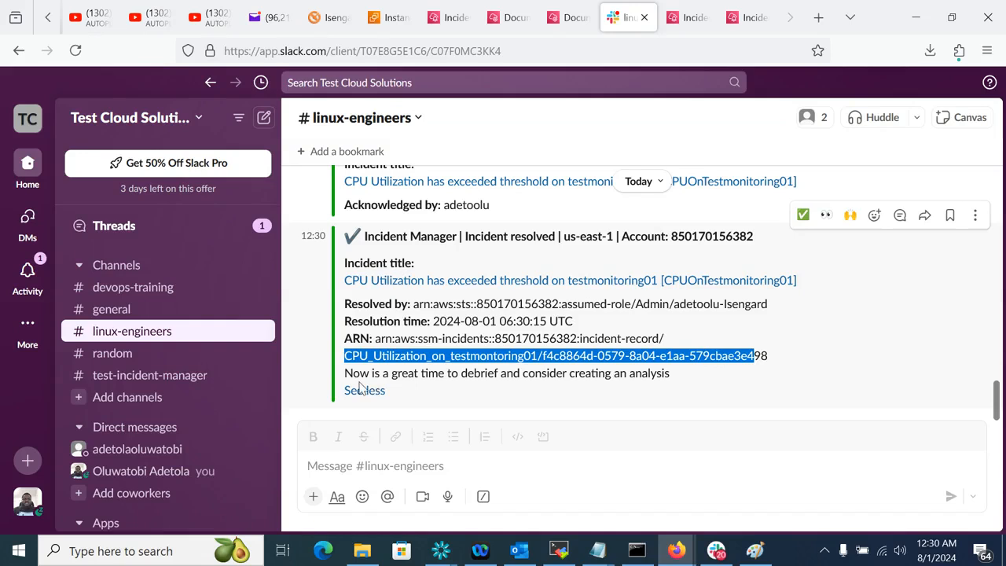
left_click_drag(346, 374, 488, 391)
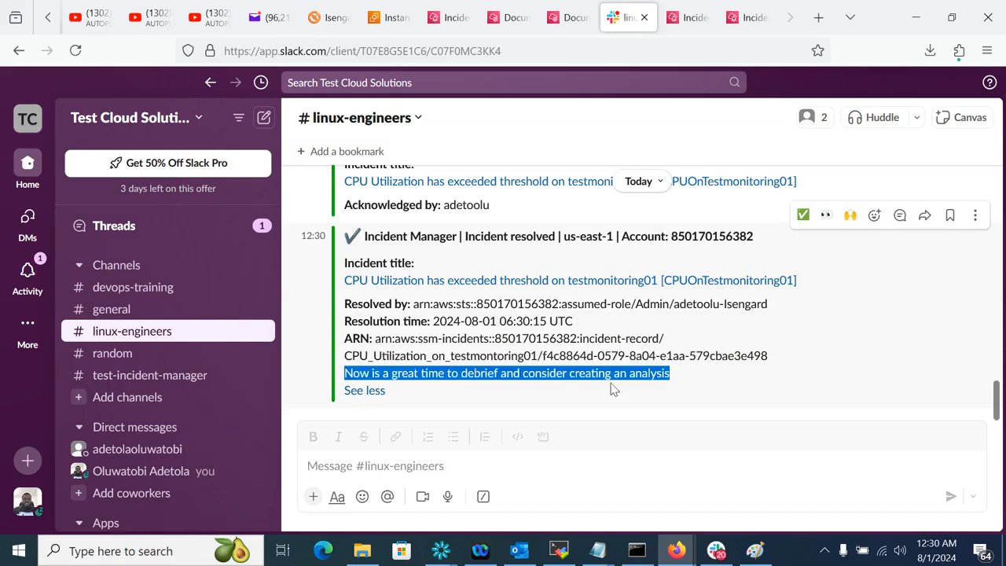
left_click_drag(610, 383, 680, 379)
scroll(629, 370, "up", 3)
scroll(629, 369, "down", 3)
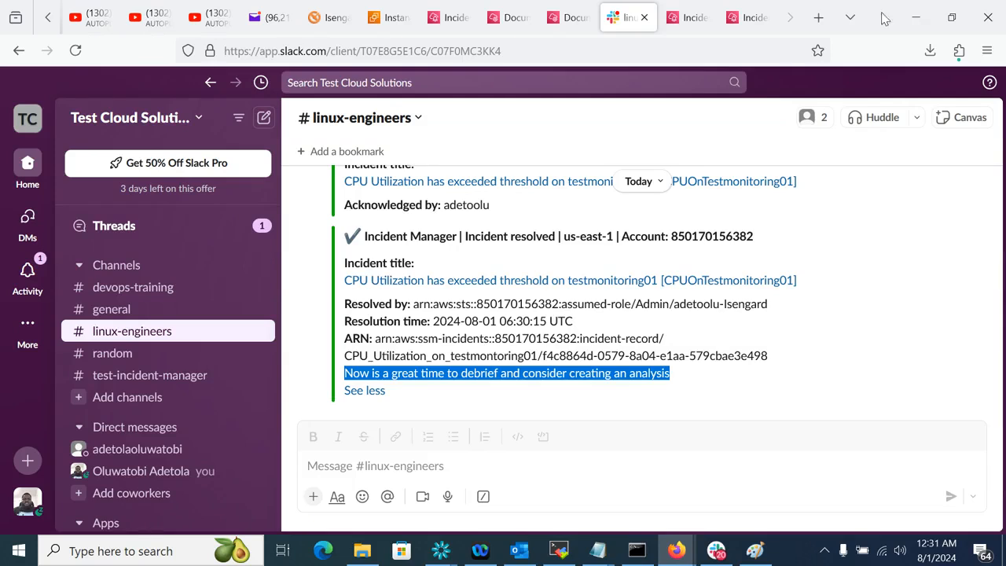
- Open the CloudWatch service by searching 'cloudwa' in the console search bar
left_click(511, 18)
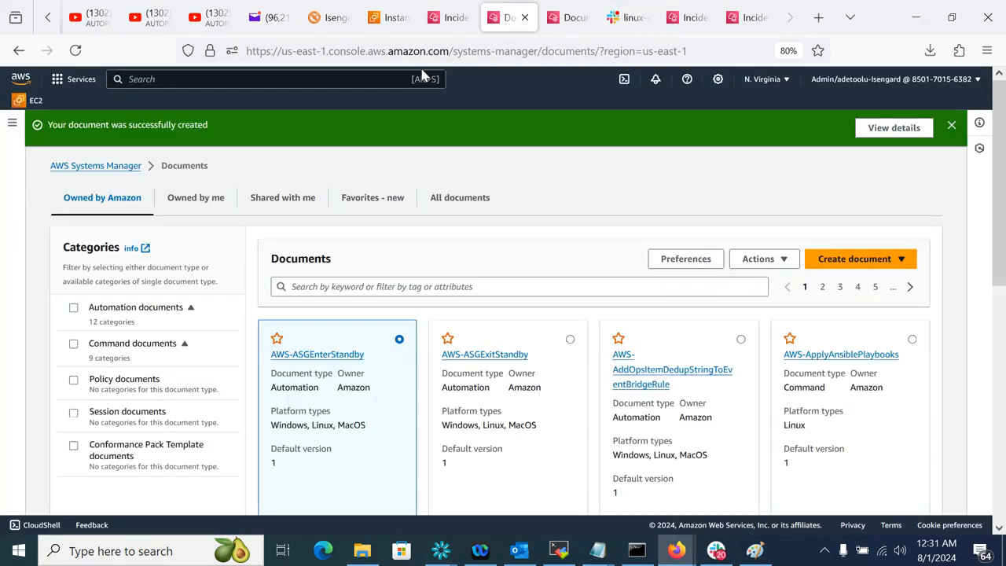
left_click(382, 78)
type("cloudwatch")
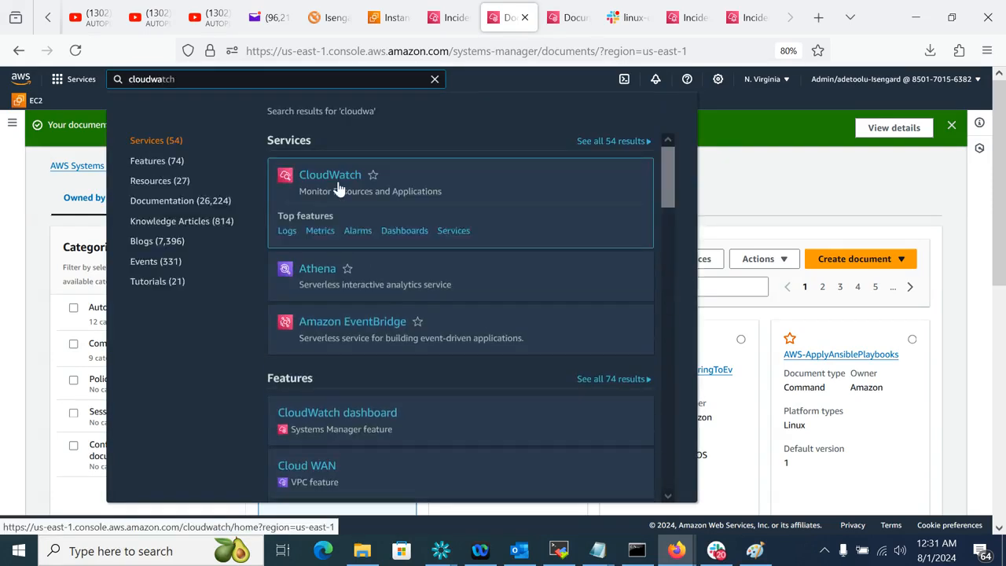
left_click(338, 188)
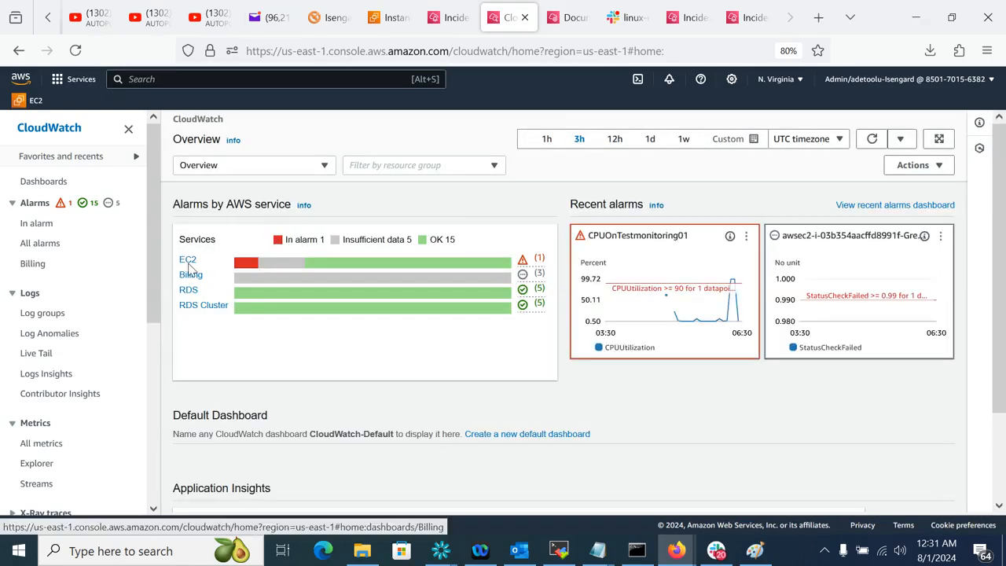
- List all 21 alarms and highlight the MYSQL_Cluster_CPU_Utilization alarm name
left_click(44, 245)
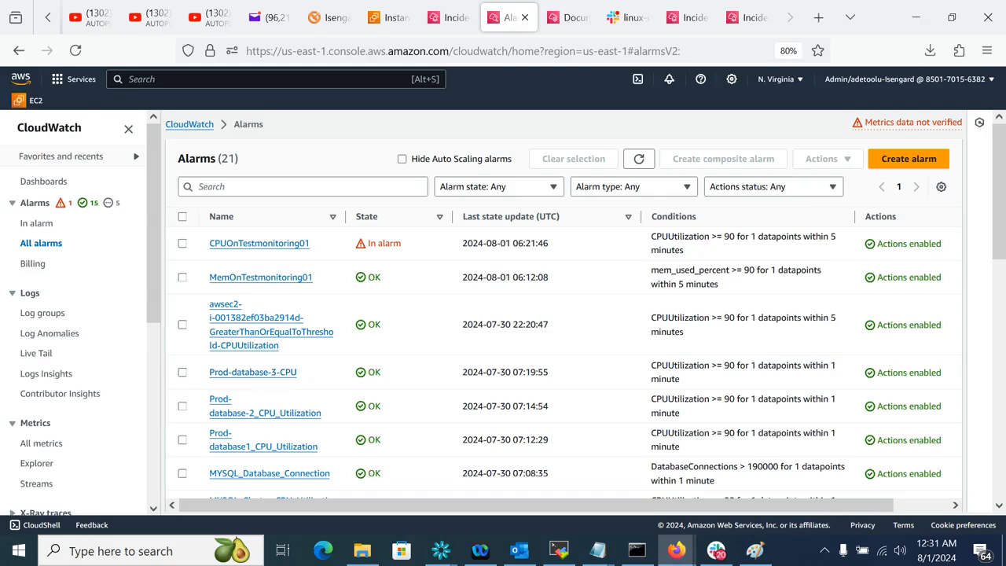
scroll(242, 392, "down", 2)
left_click_drag(330, 407, 212, 407)
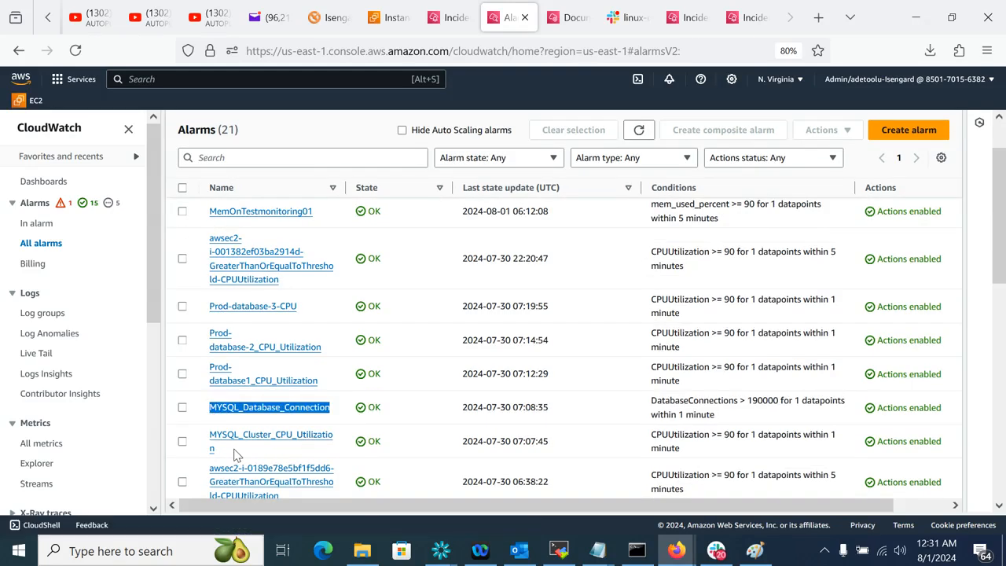
left_click_drag(220, 451, 215, 442)
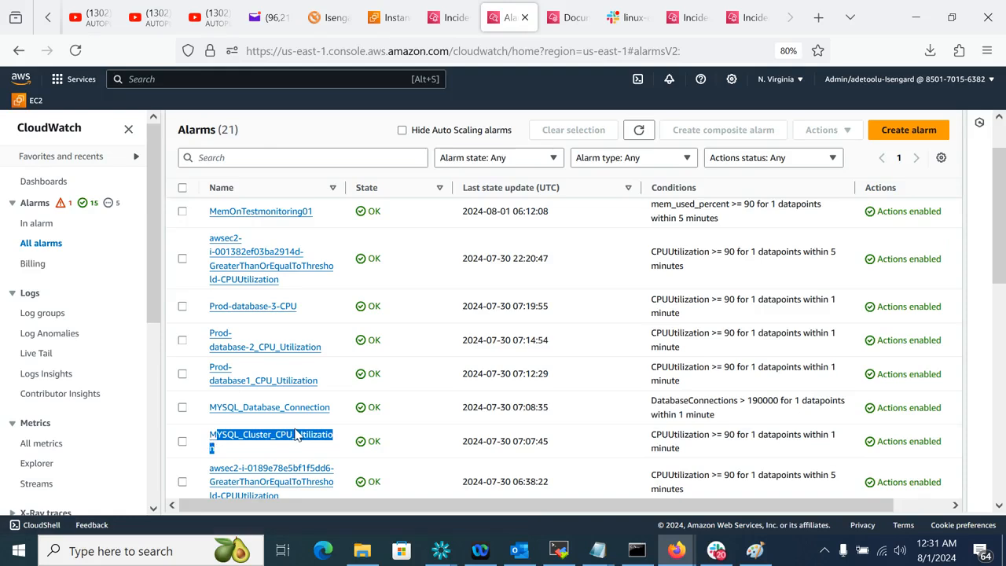
scroll(299, 434, "down", 3)
scroll(383, 372, "up", 3)
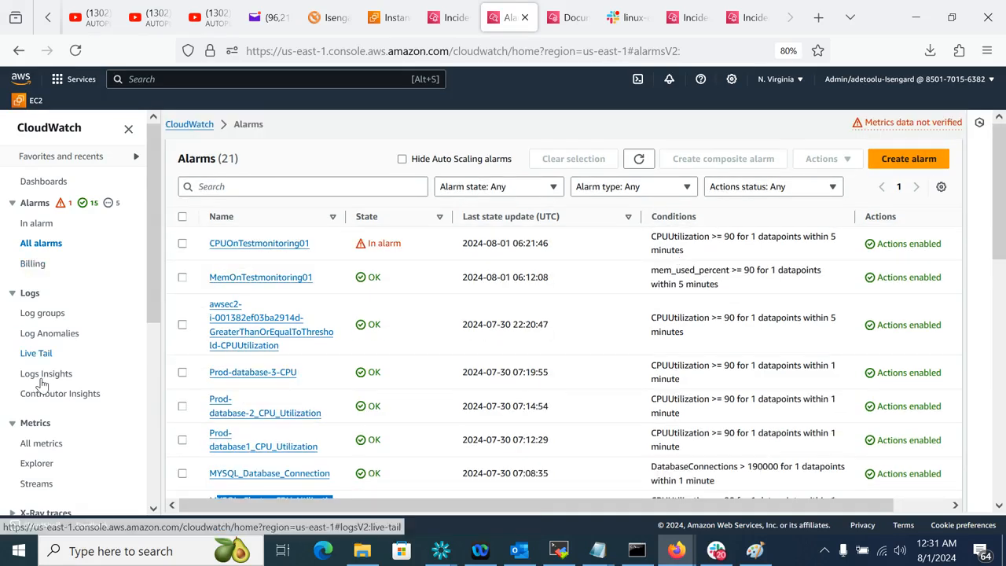
- In the CloudWatch metrics browser, drill into the ELB namespace's Per-LB Metrics
left_click(35, 448)
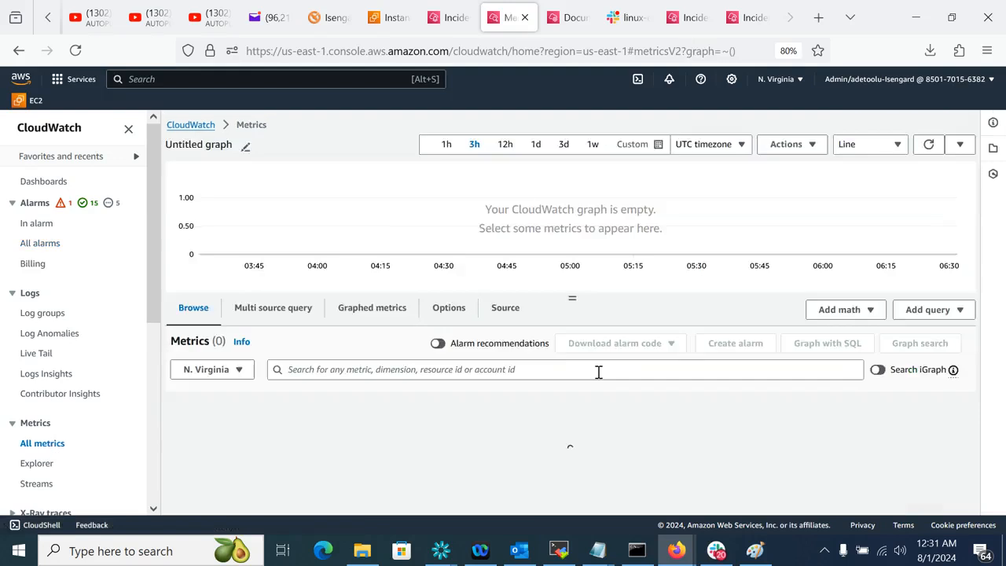
scroll(315, 389, "down", 2)
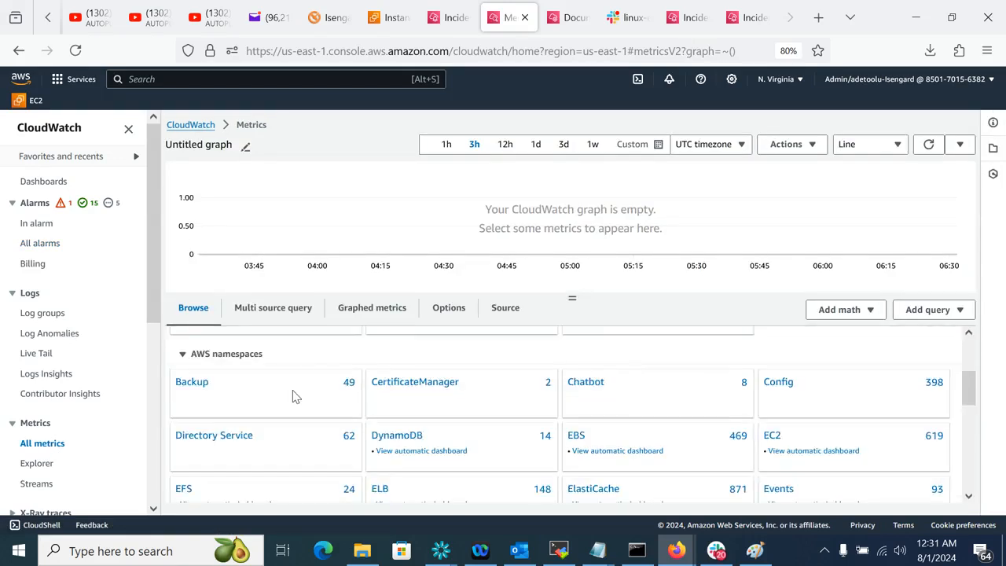
scroll(810, 415, "down", 2)
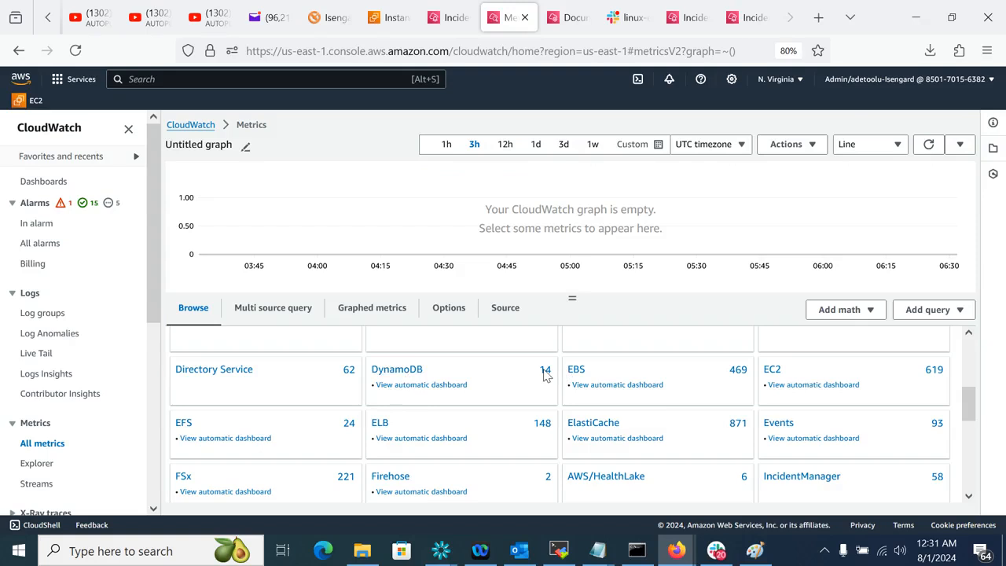
left_click(381, 425)
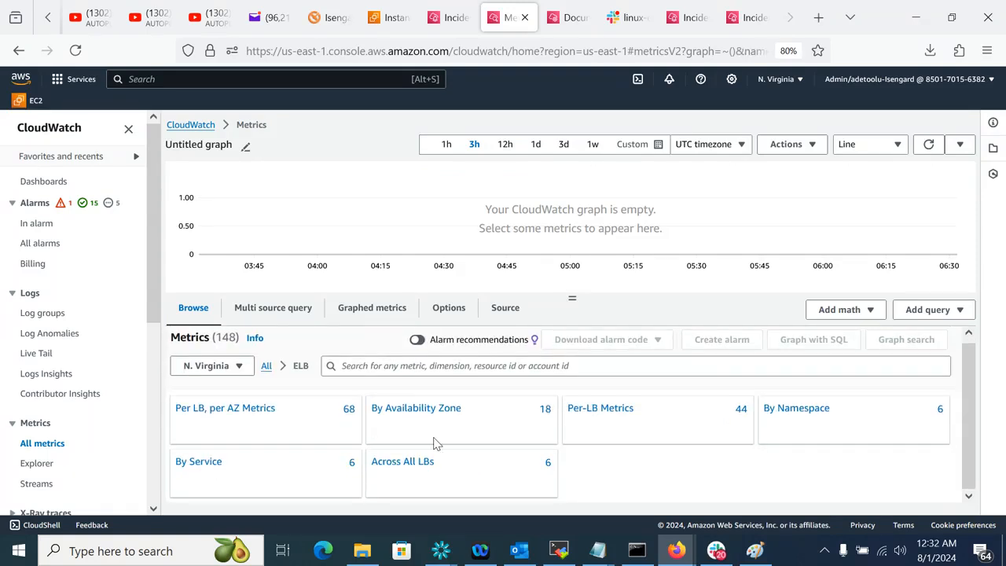
left_click(607, 414)
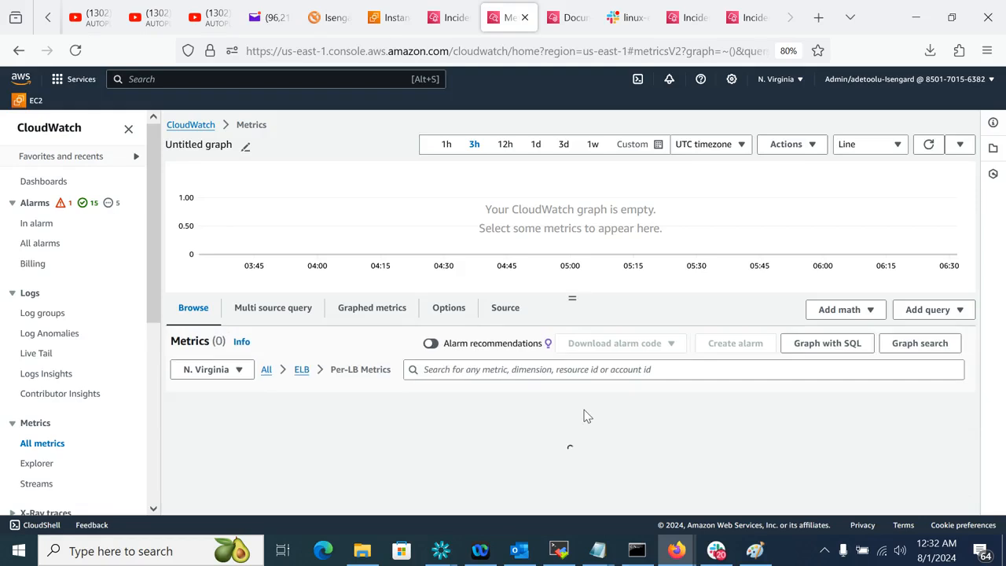
- Scroll the Per-LB metrics, then go back via the ELB and All breadcrumbs
scroll(405, 440, "down", 2)
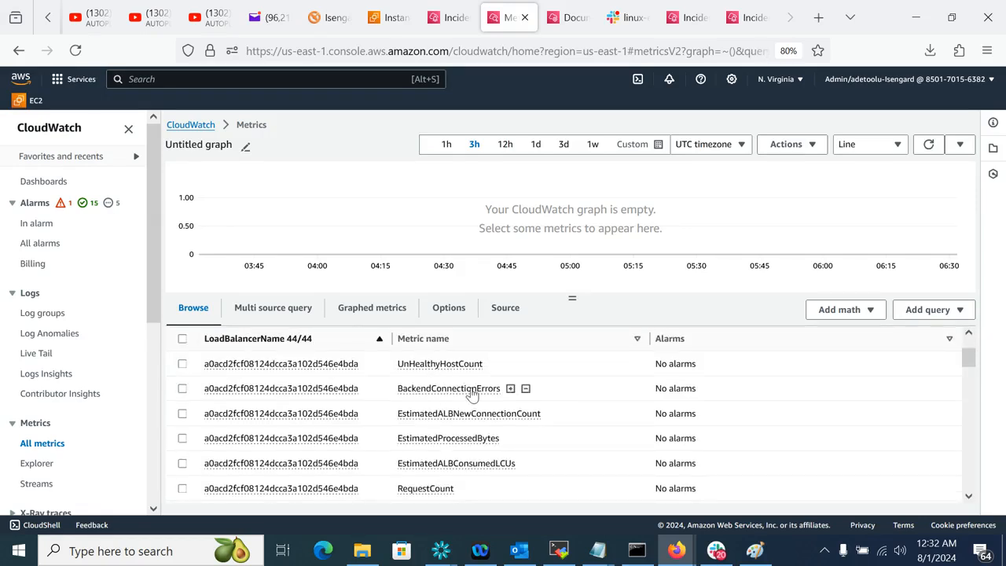
scroll(409, 417, "down", 4)
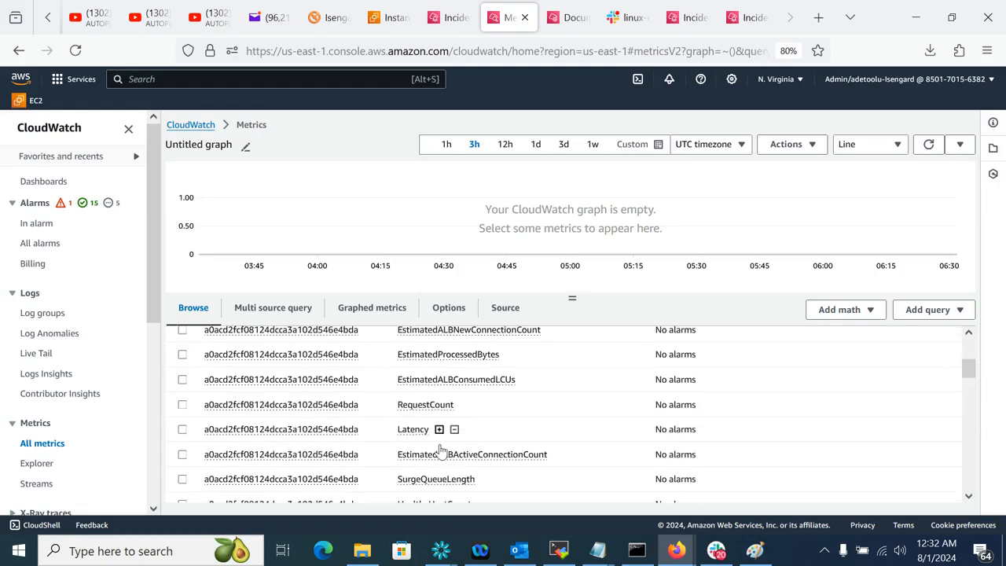
scroll(428, 409, "down", 4)
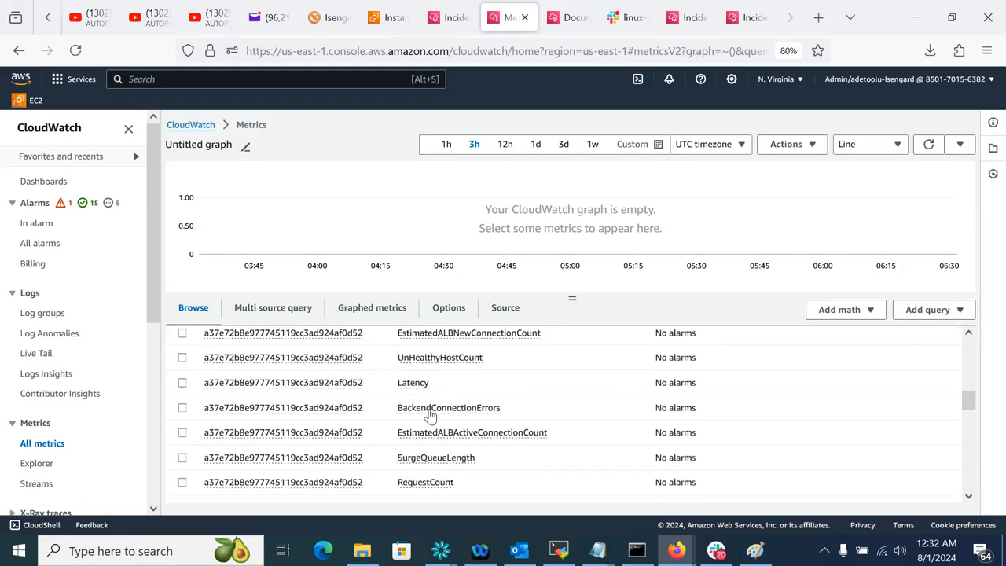
scroll(429, 413, "down", 2)
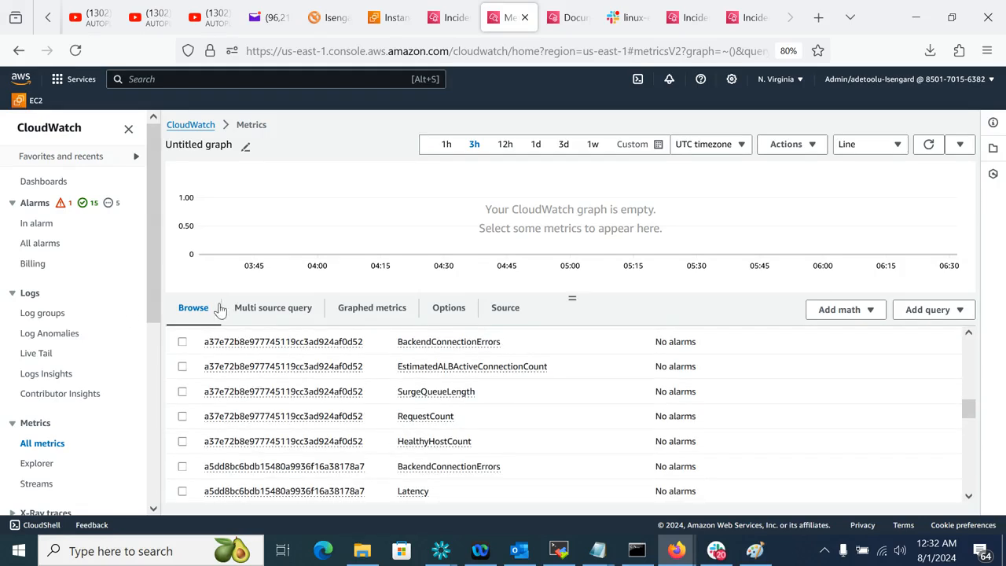
scroll(259, 346, "up", 5)
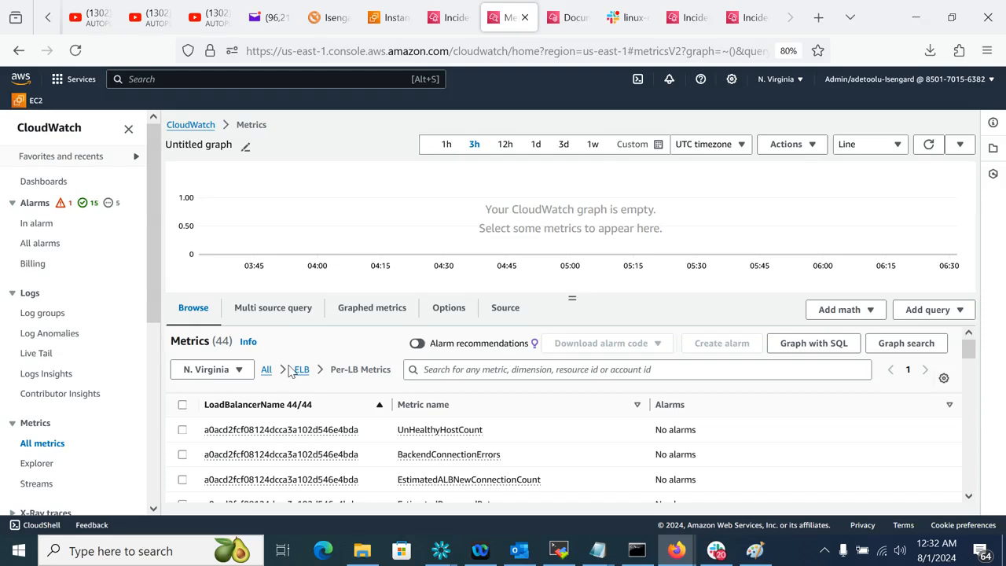
left_click(299, 370)
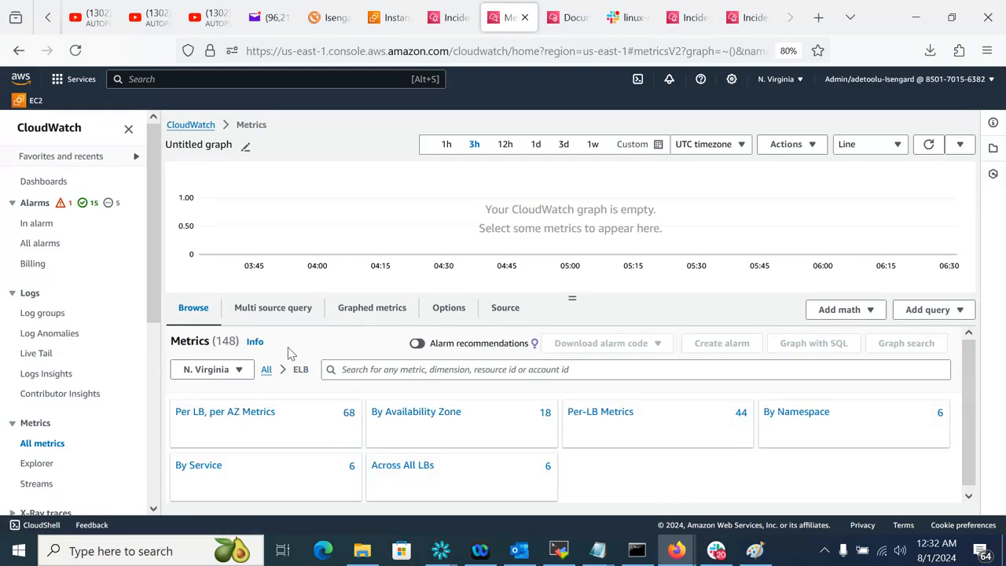
left_click(266, 369)
scroll(676, 439, "down", 3)
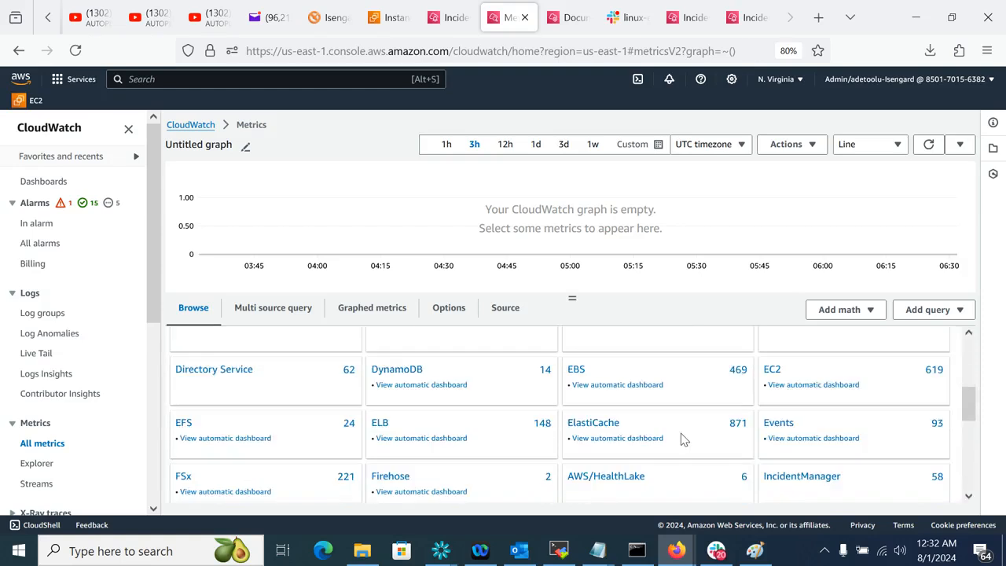
scroll(684, 440, "up", 3)
left_click(601, 365)
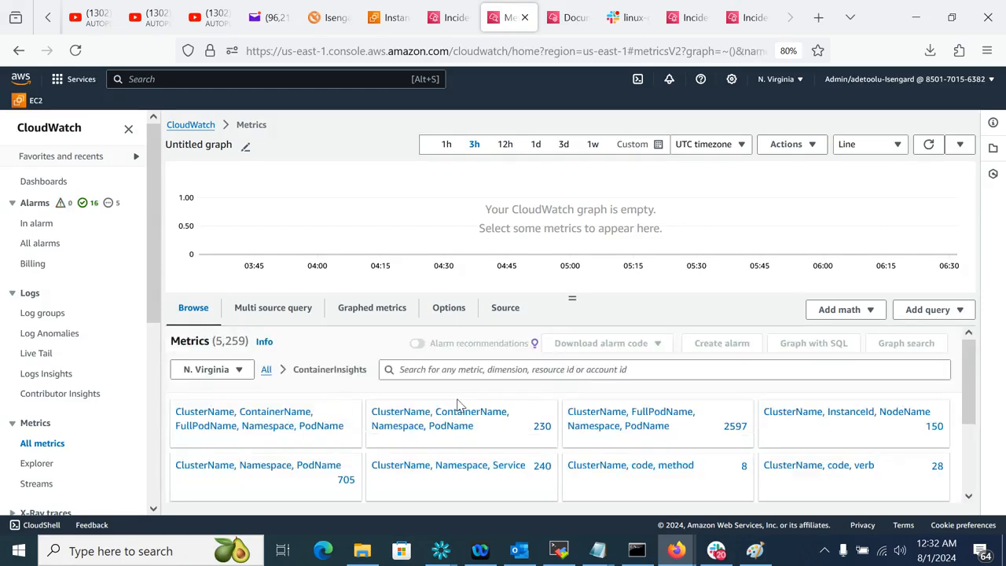
scroll(440, 410, "down", 2)
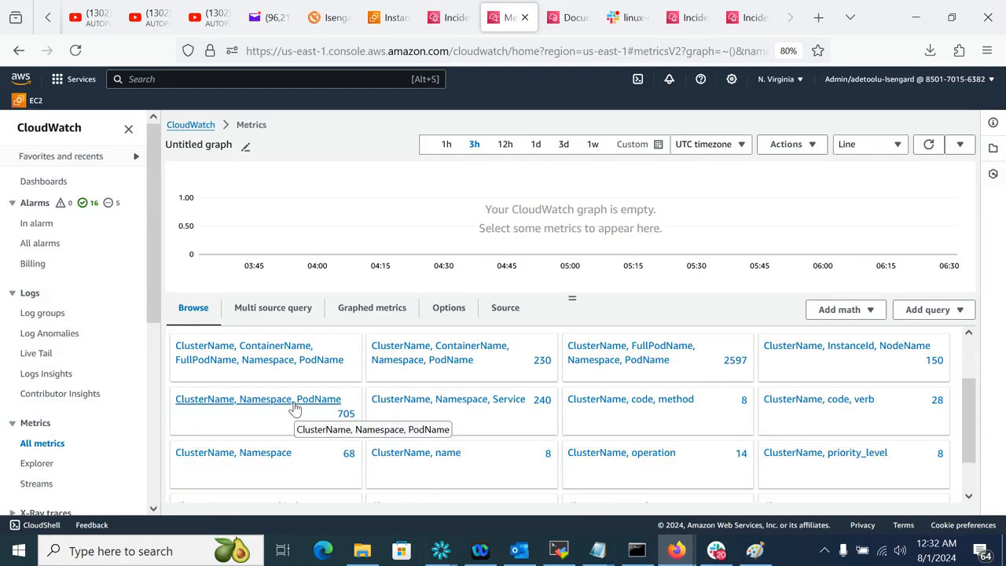
left_click(288, 359)
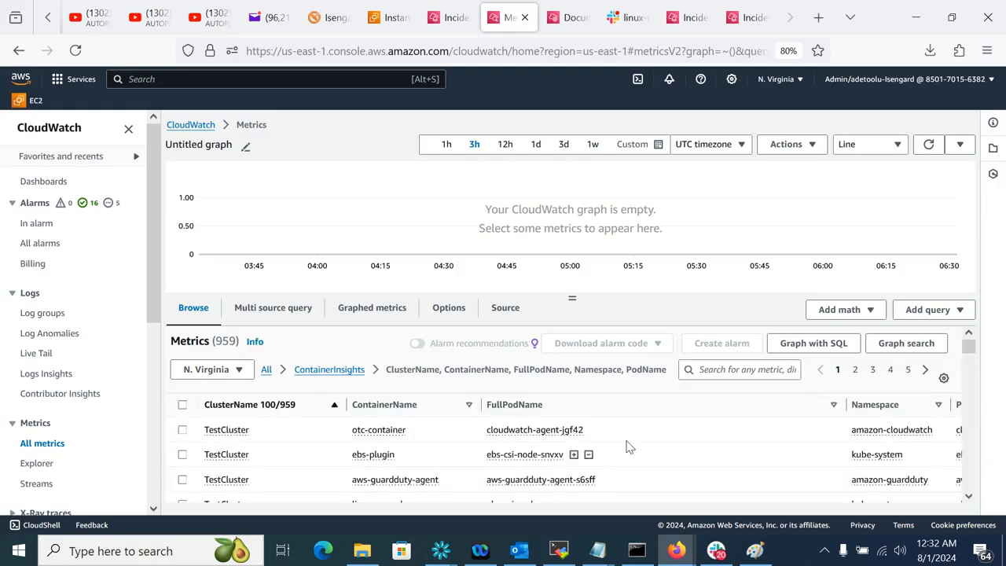
scroll(650, 440, "down", 10)
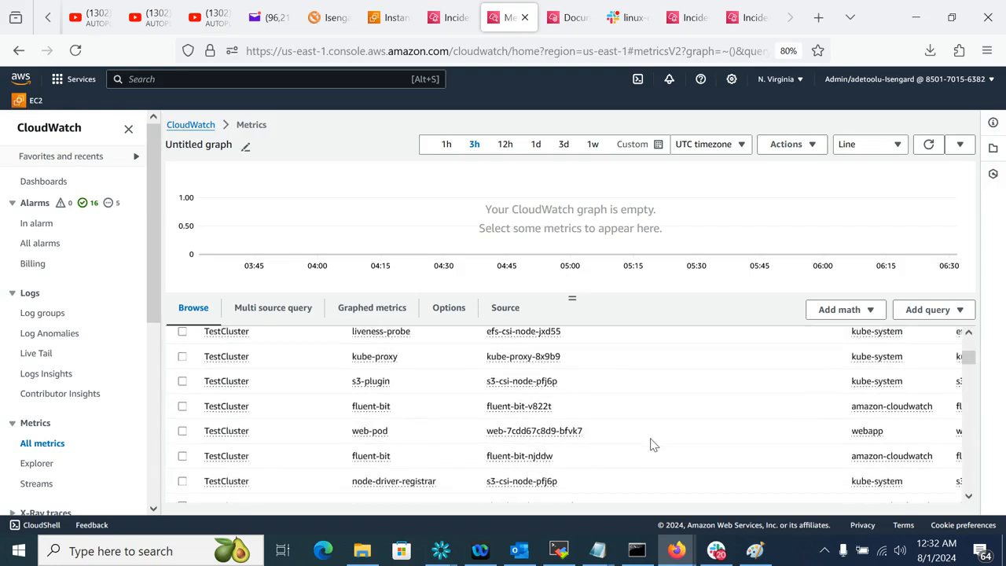
scroll(651, 444, "up", 10)
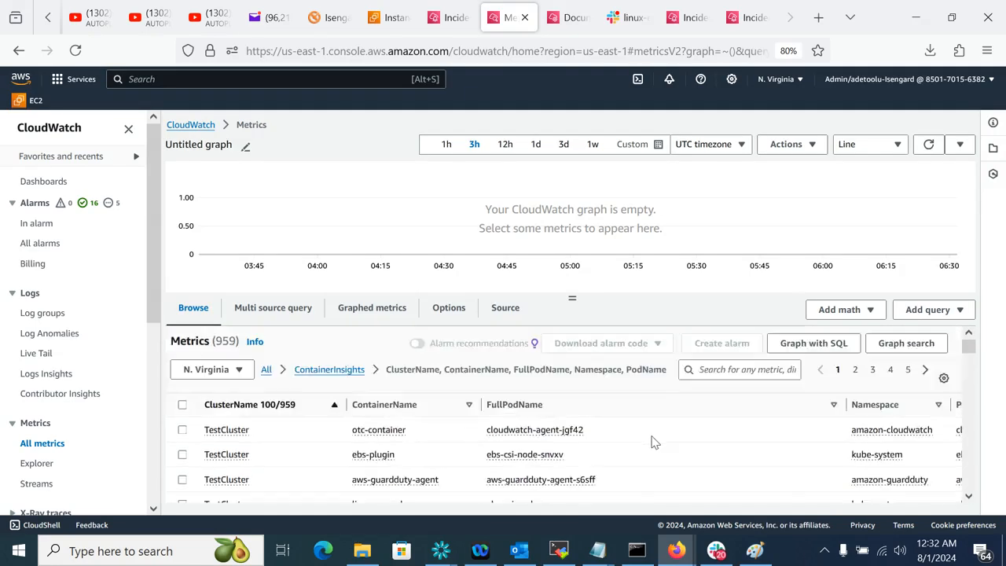
left_click(269, 369)
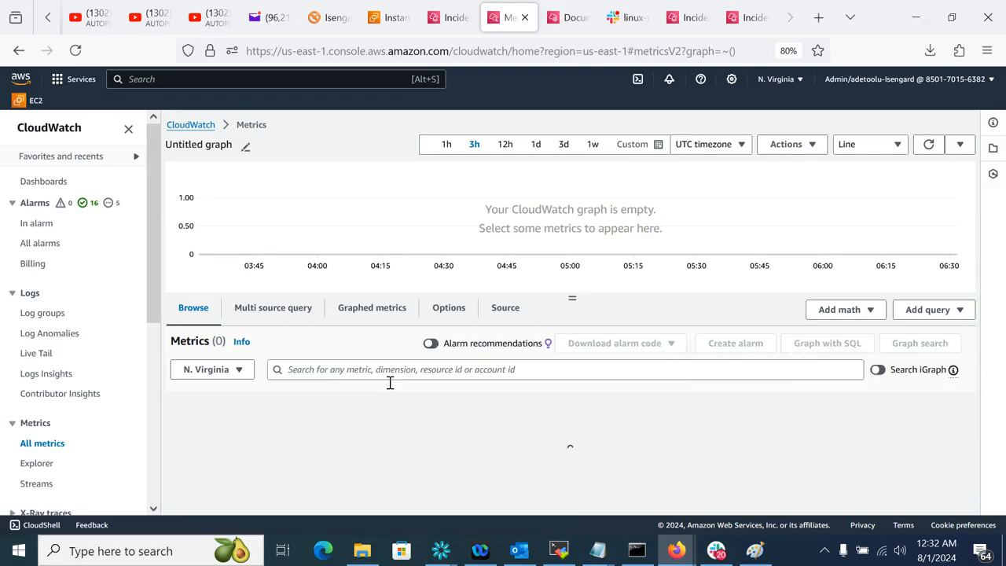
- Open the RDS metrics namespace grouped by DBInstanceIdentifier
scroll(664, 454, "down", 5)
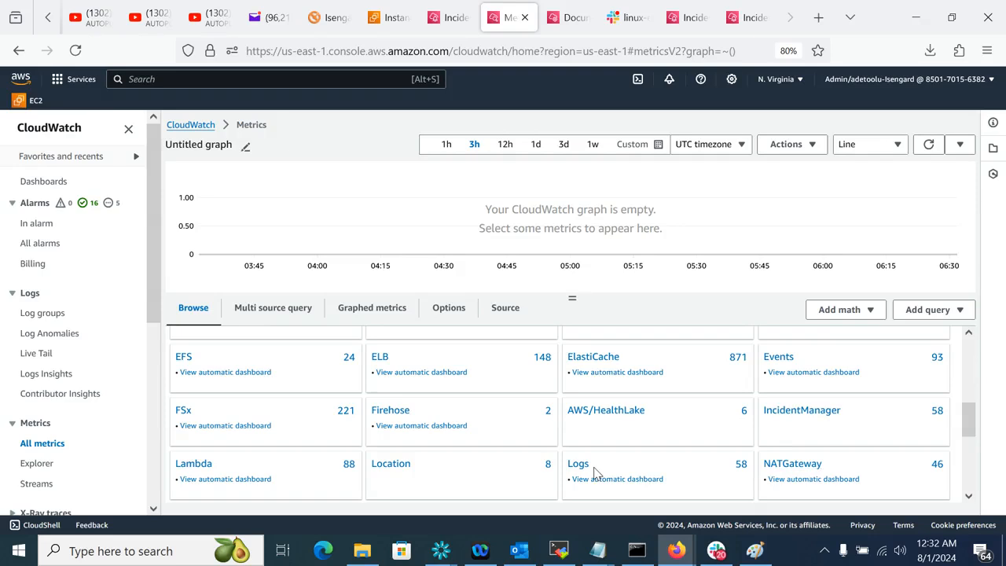
scroll(570, 464, "down", 1)
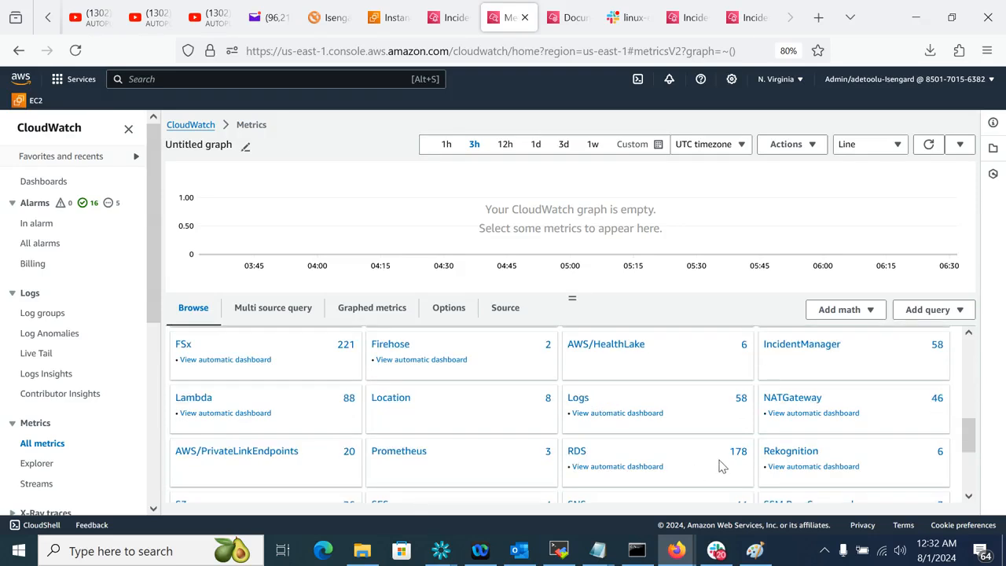
left_click(572, 453)
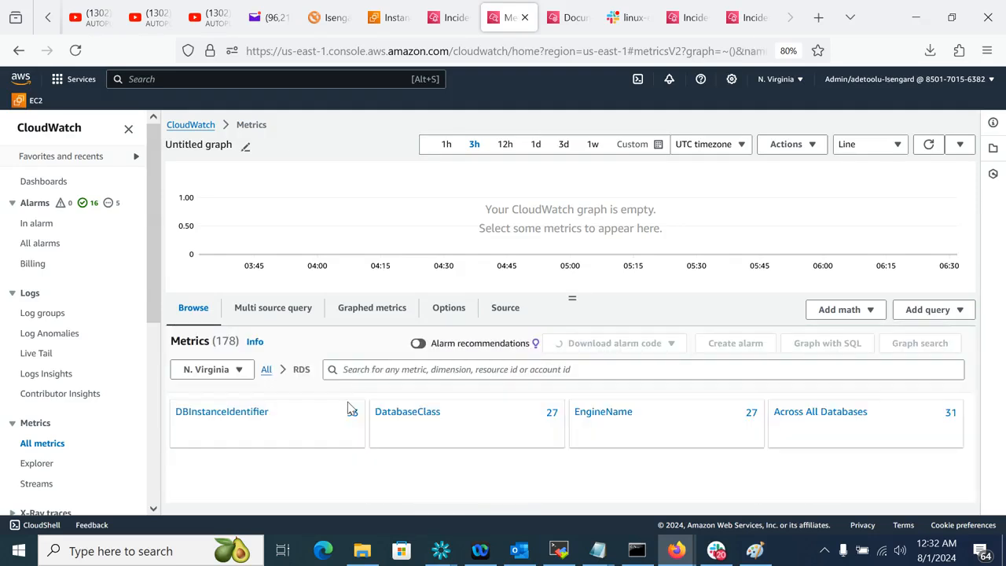
left_click(208, 417)
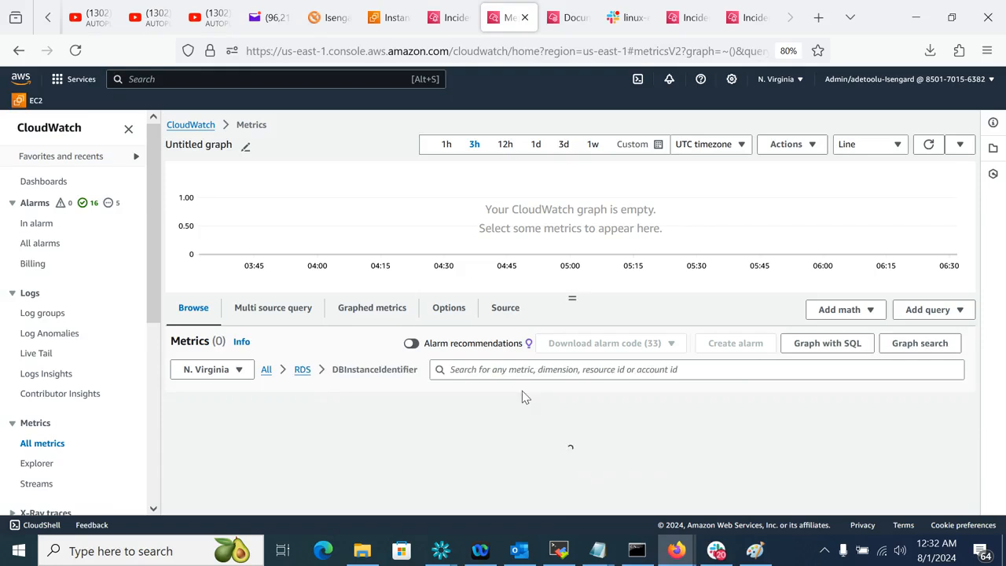
- Scroll through the 93 per-instance metrics for the prod-database instances
scroll(527, 429, "down", 1)
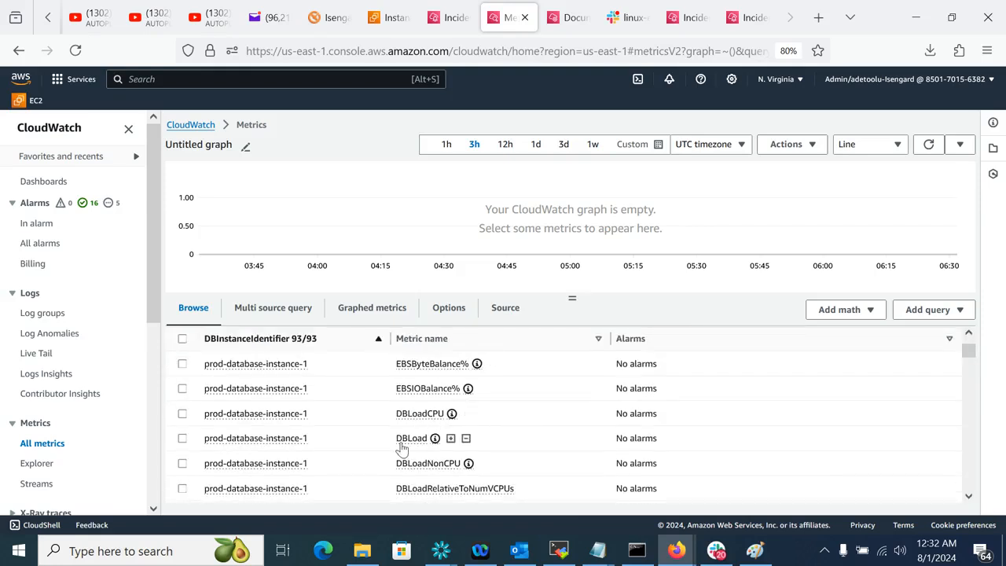
scroll(402, 448, "down", 2)
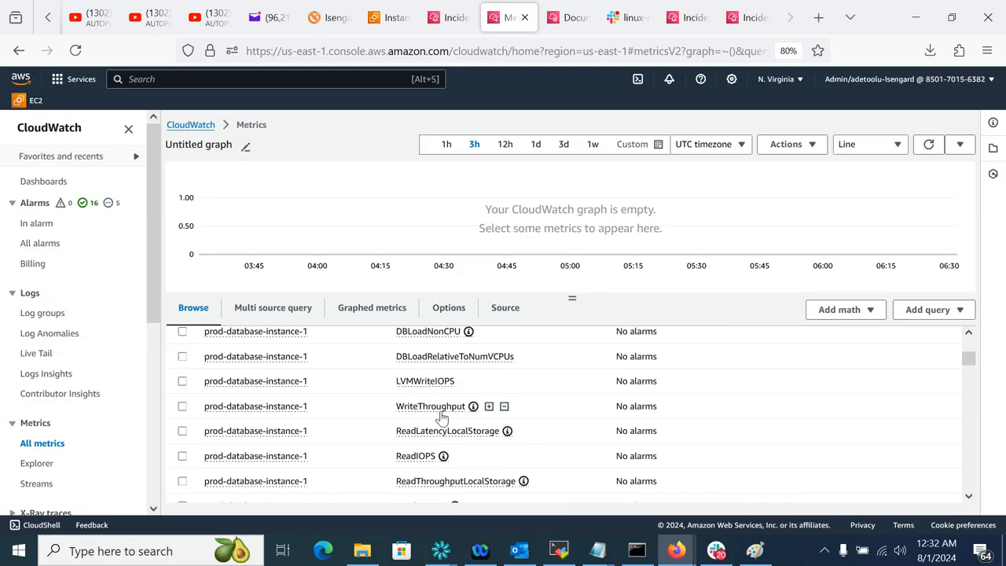
scroll(439, 427, "down", 1)
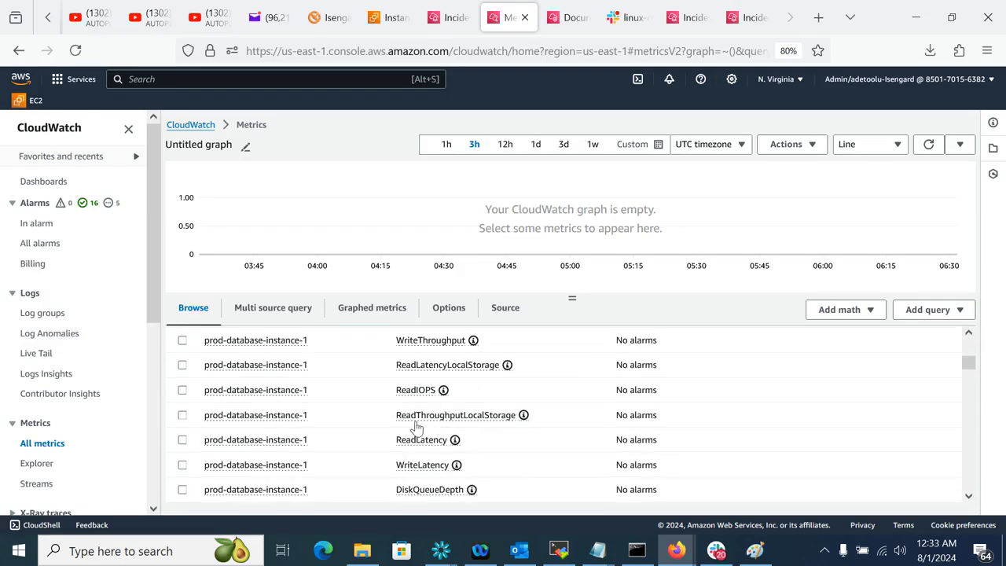
scroll(432, 447, "down", 1)
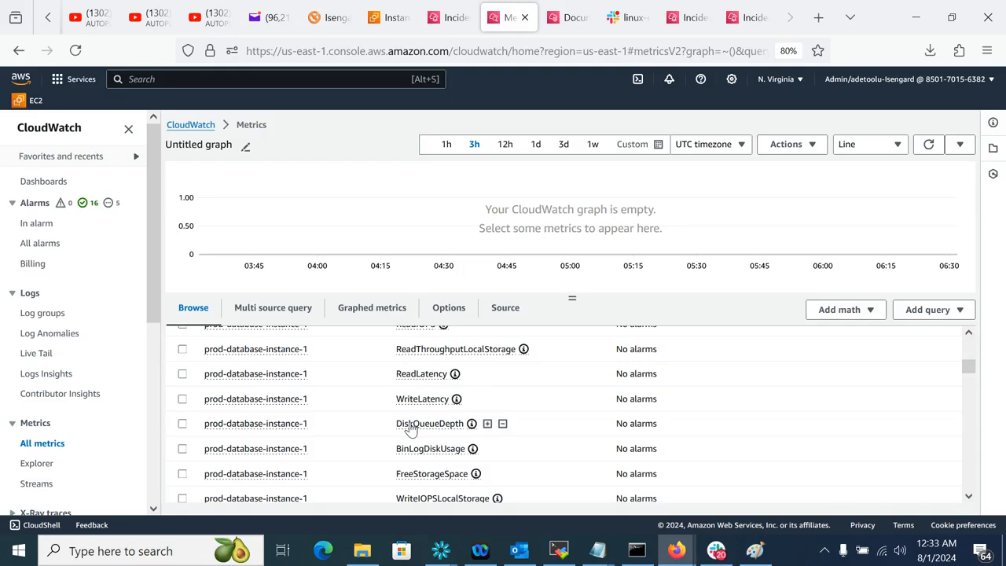
scroll(411, 428, "down", 2)
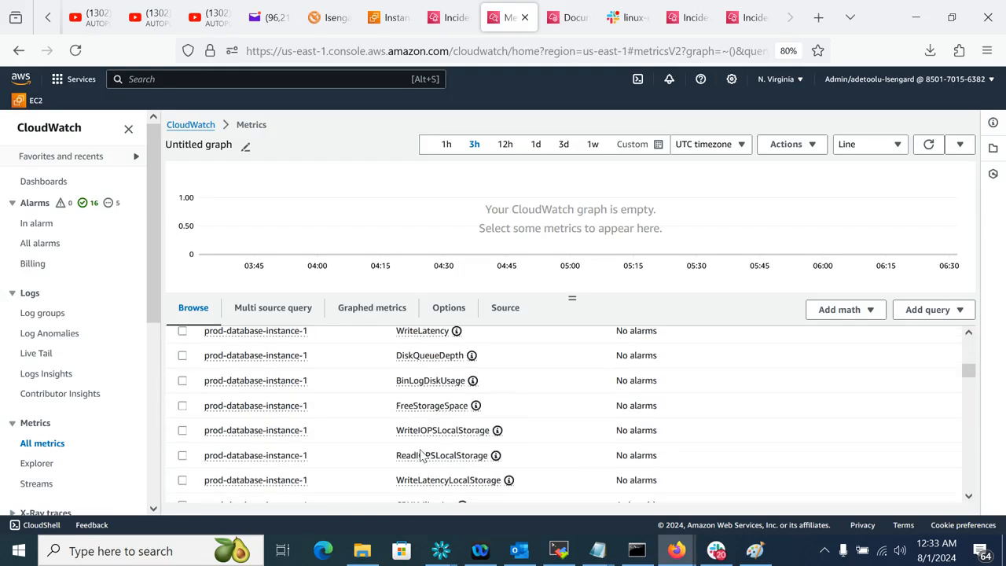
scroll(422, 455, "down", 3)
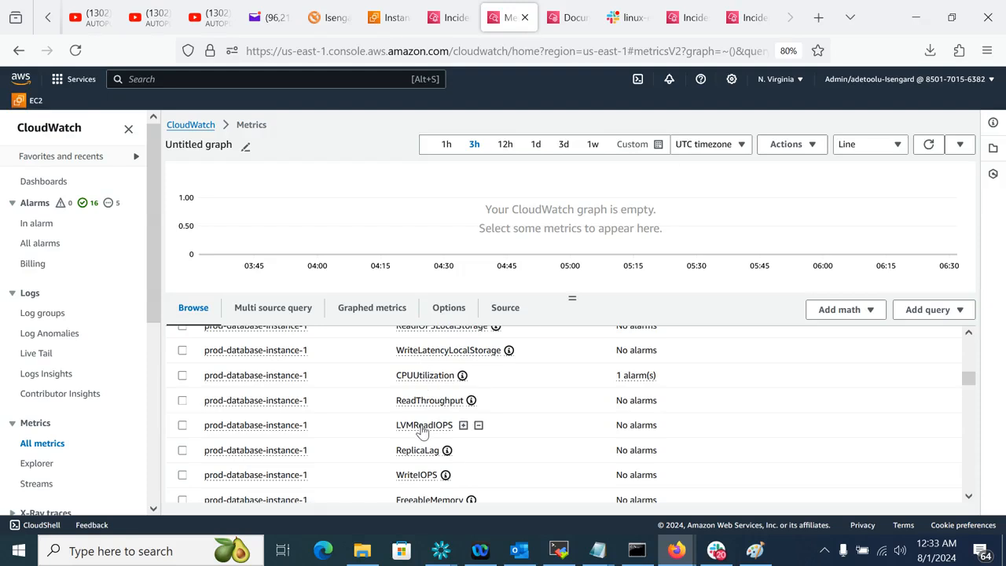
scroll(417, 458, "down", 1)
scroll(424, 469, "down", 1)
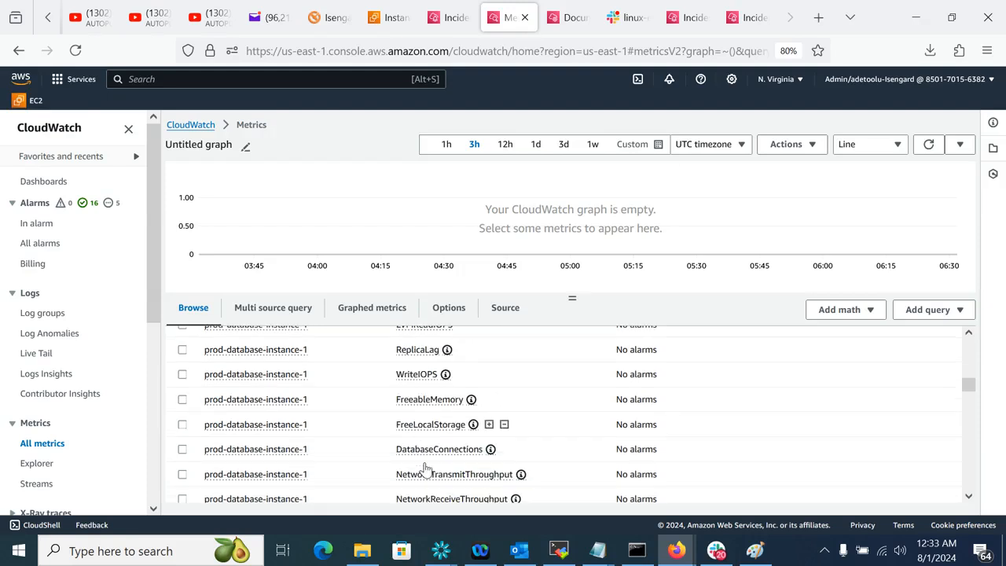
scroll(424, 470, "down", 1)
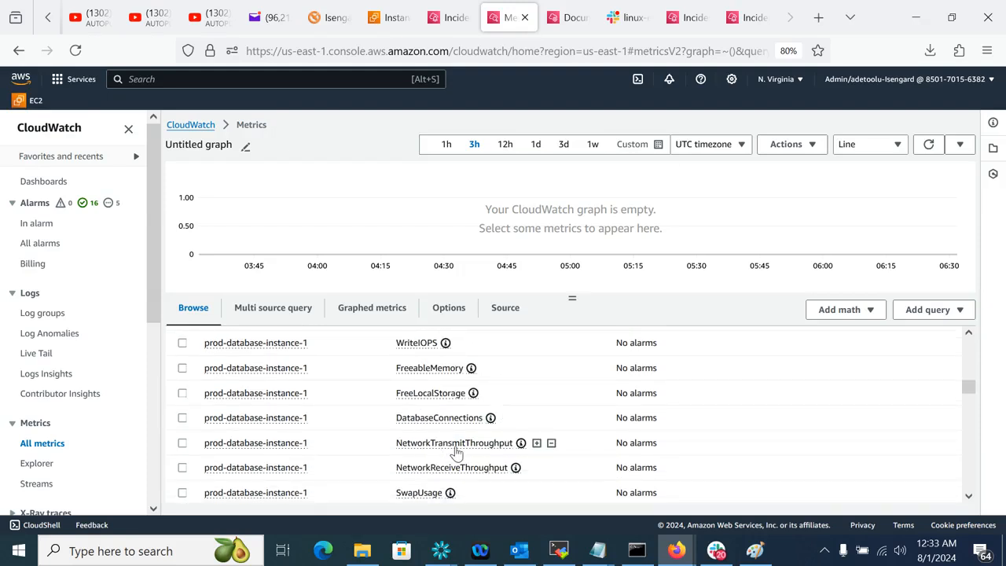
scroll(480, 470, "down", 1)
scroll(480, 469, "down", 10)
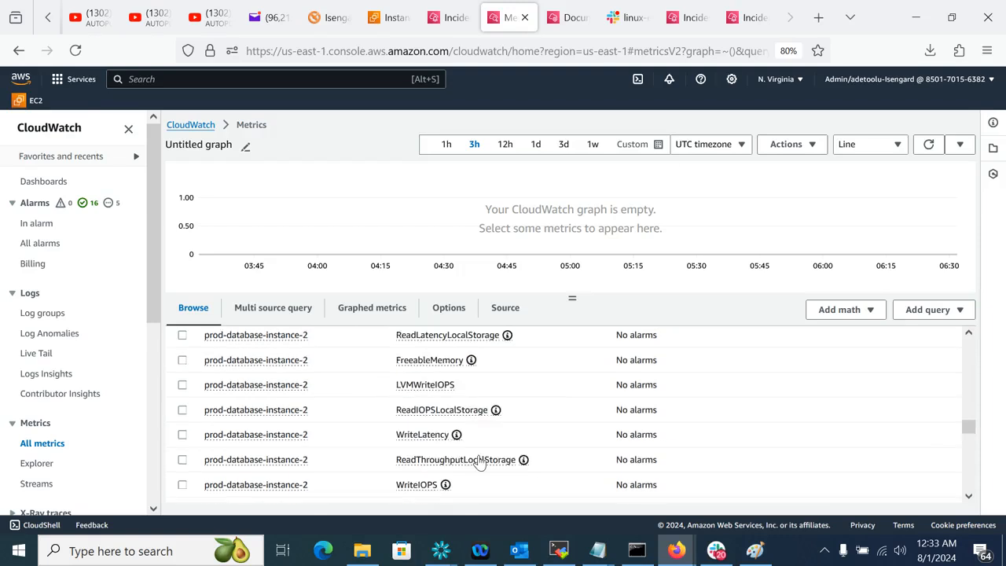
scroll(322, 356, "up", 3)
scroll(323, 356, "up", 10)
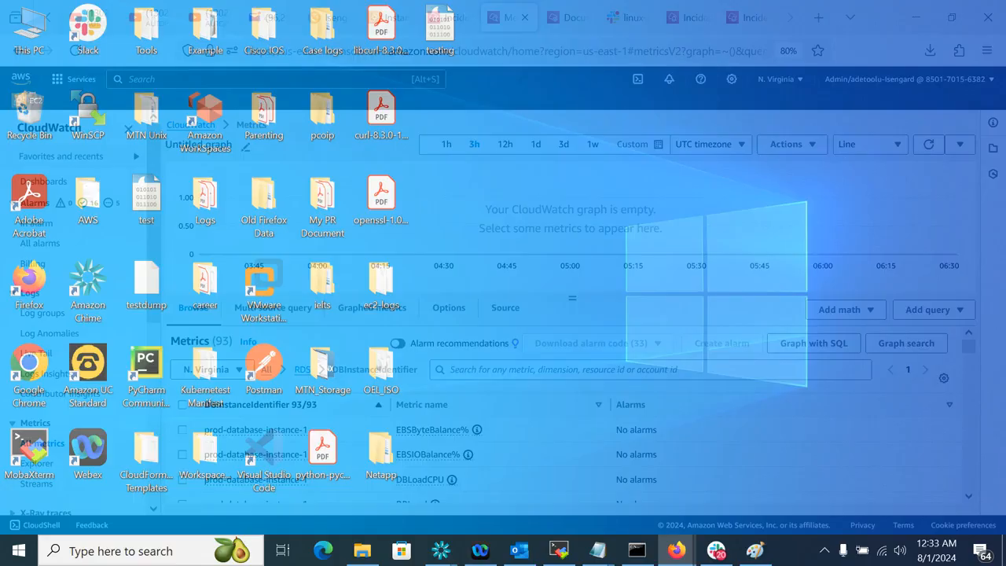
left_click(441, 550)
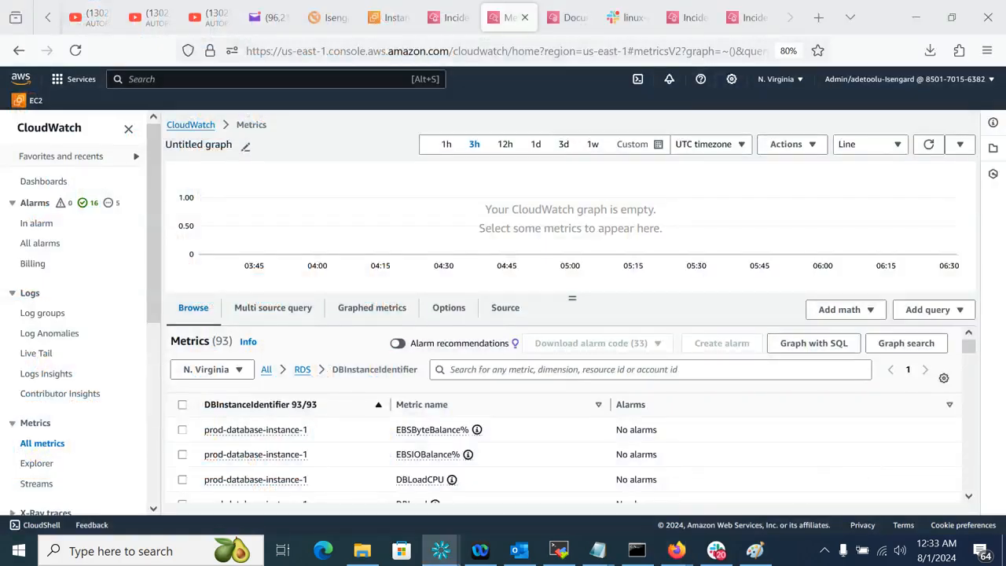